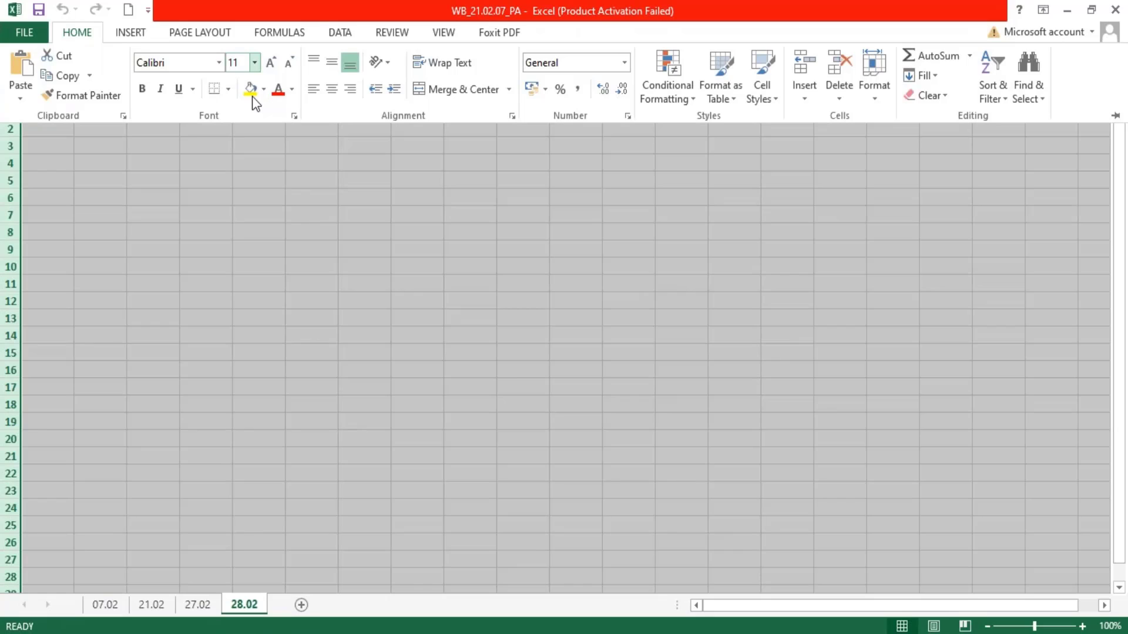
- Turn on text wrapping and set the font size to 9 for all cells of sheet 28.02
{"action": "left_click", "coordinate": [456, 62]}
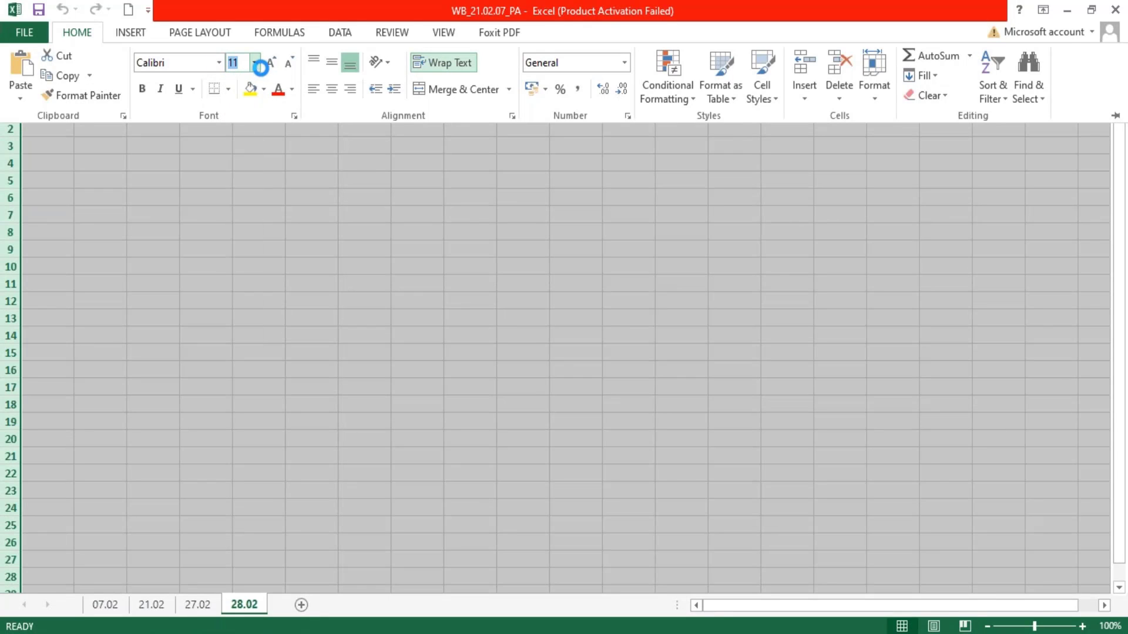
{"action": "left_click", "coordinate": [256, 69]}
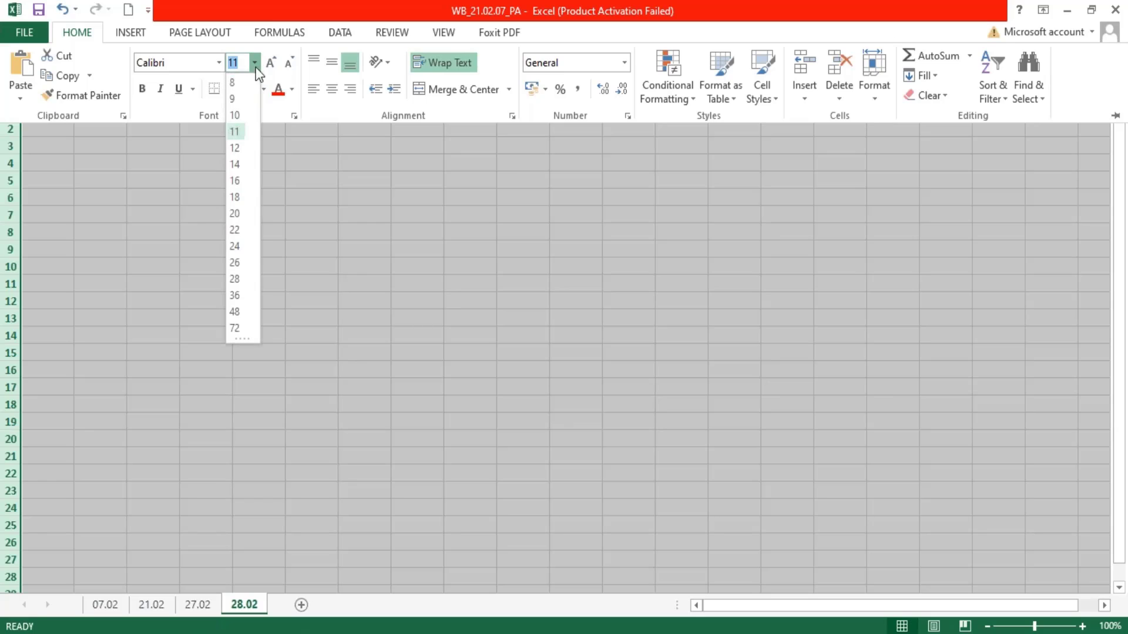
{"action": "left_click", "coordinate": [232, 101]}
- Make column A bold and widen columns A and B, giving column B most of the sheet's visible width
{"action": "left_click", "coordinate": [56, 88]}
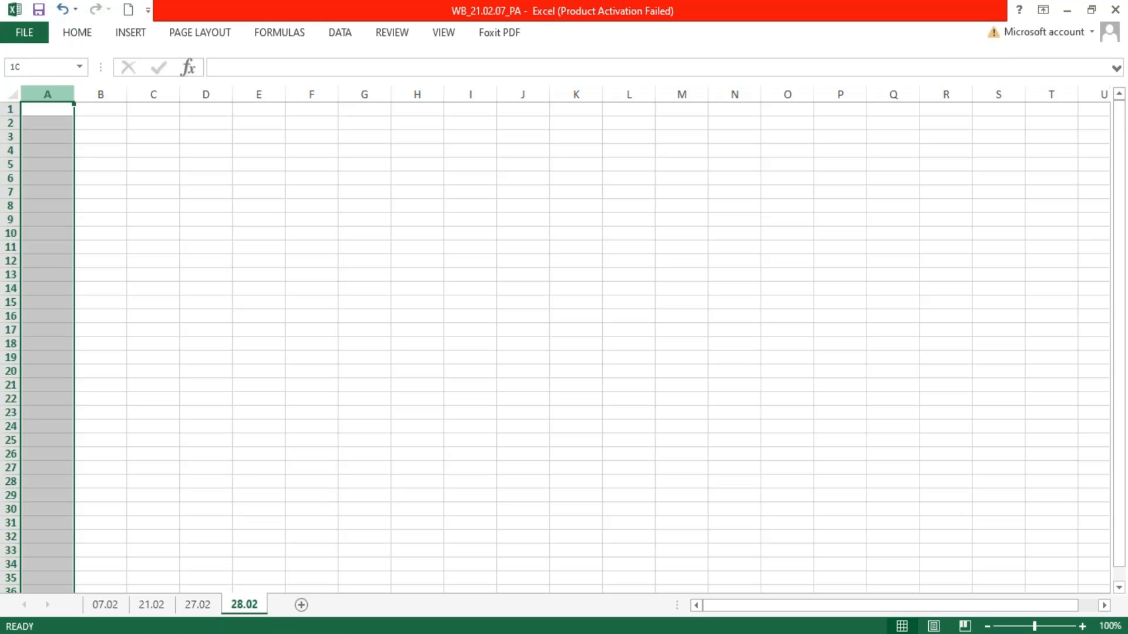
{"action": "left_click_drag", "start_coordinate": [75, 93], "coordinate": [681, 117]}
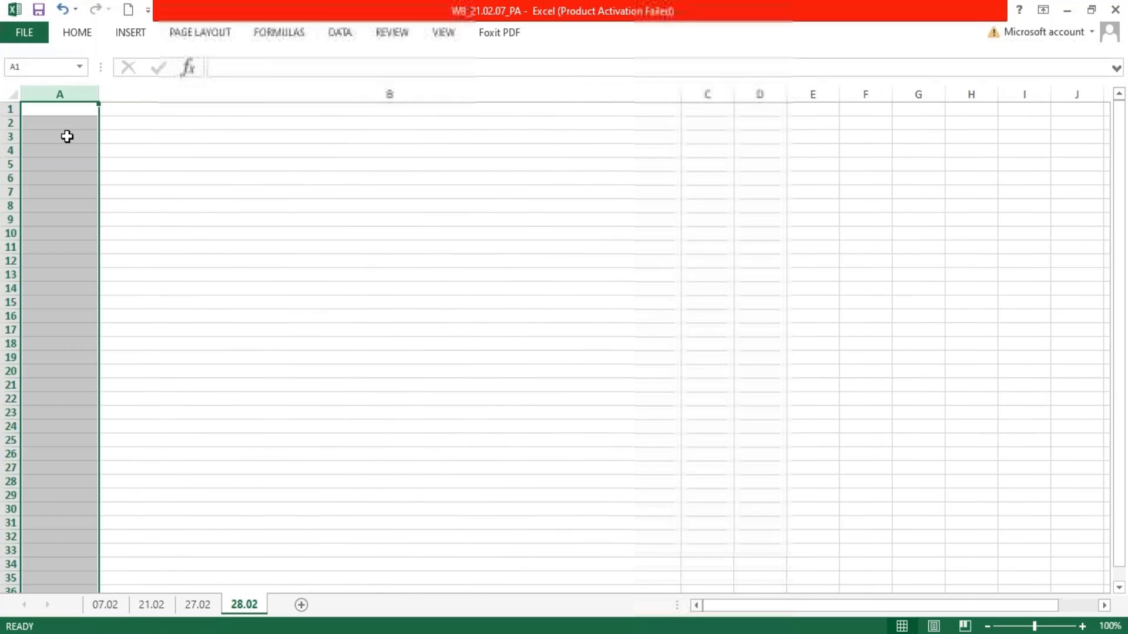
- Enter the heading "Create Base Dataset - SFTP" in cell A1
{"action": "left_click", "coordinate": [53, 111]}
{"action": "type", "text": "Cr"}
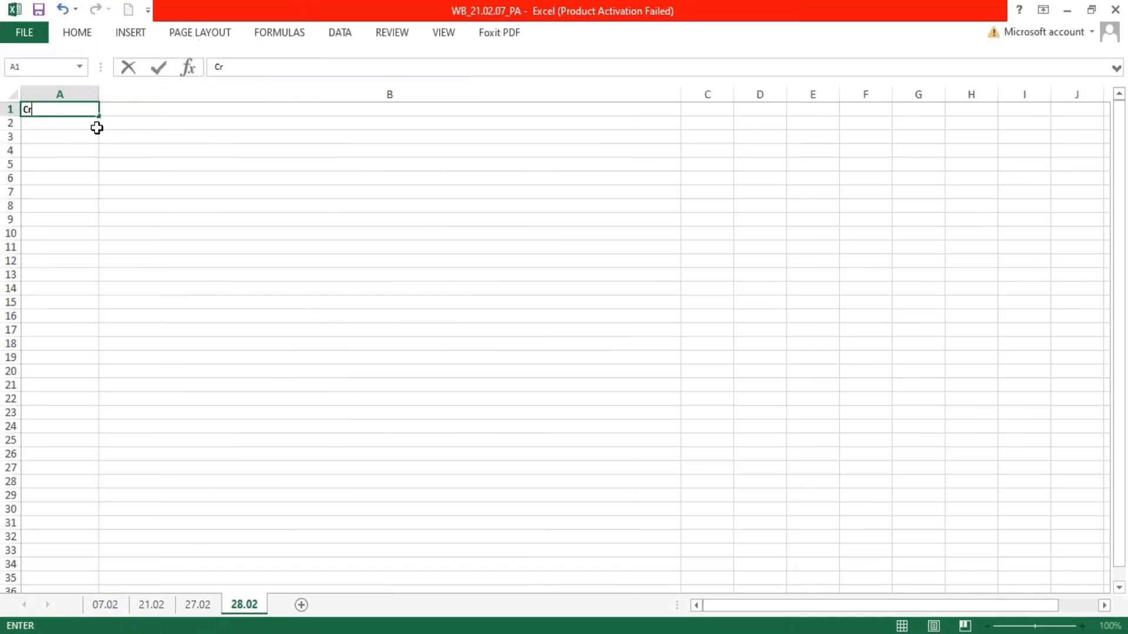
{"action": "type", "text": "eate Base DAt"}
{"action": "key", "text": "BackSpace"}
{"action": "key", "text": "BackSpace"}
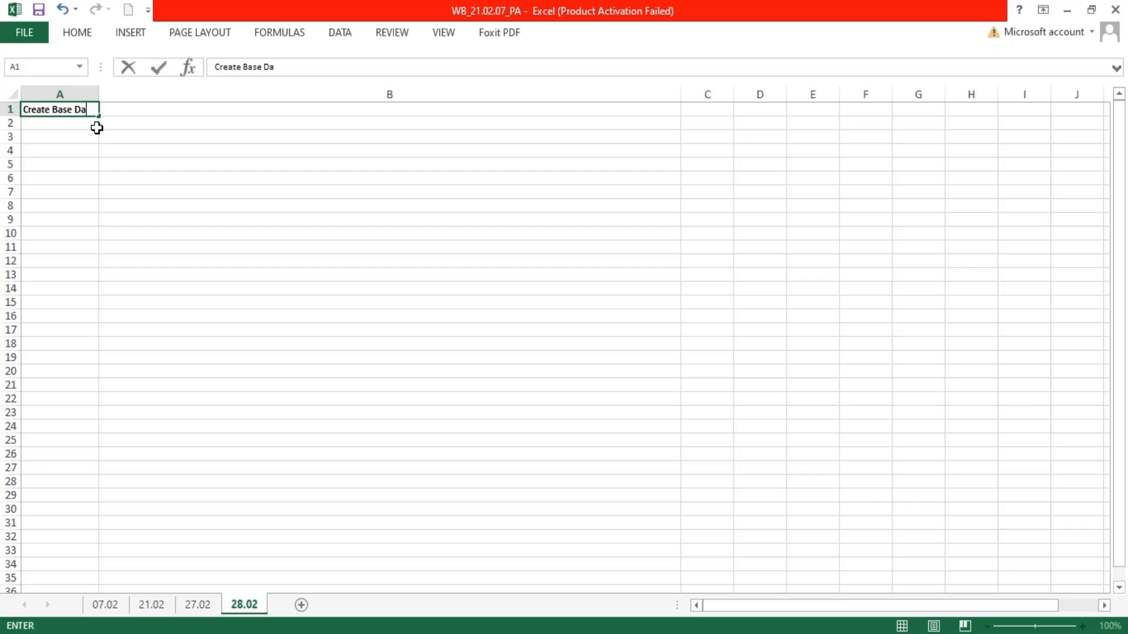
{"action": "type", "text": "ataset - SF"}
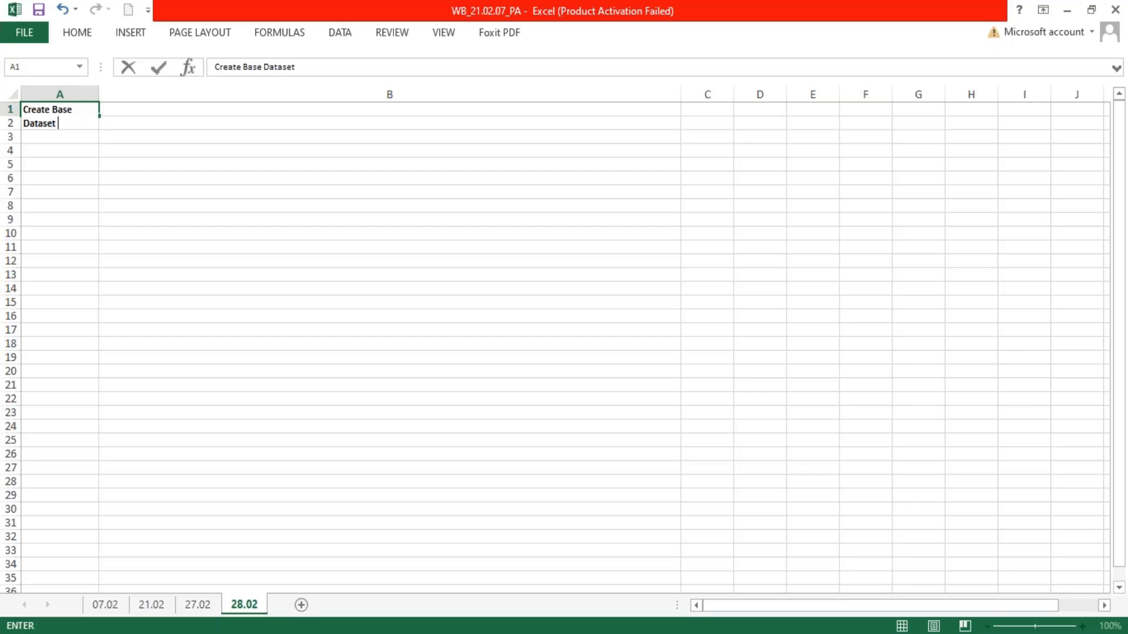
{"action": "type", "text": "TP"}
{"action": "key", "text": "Return"}
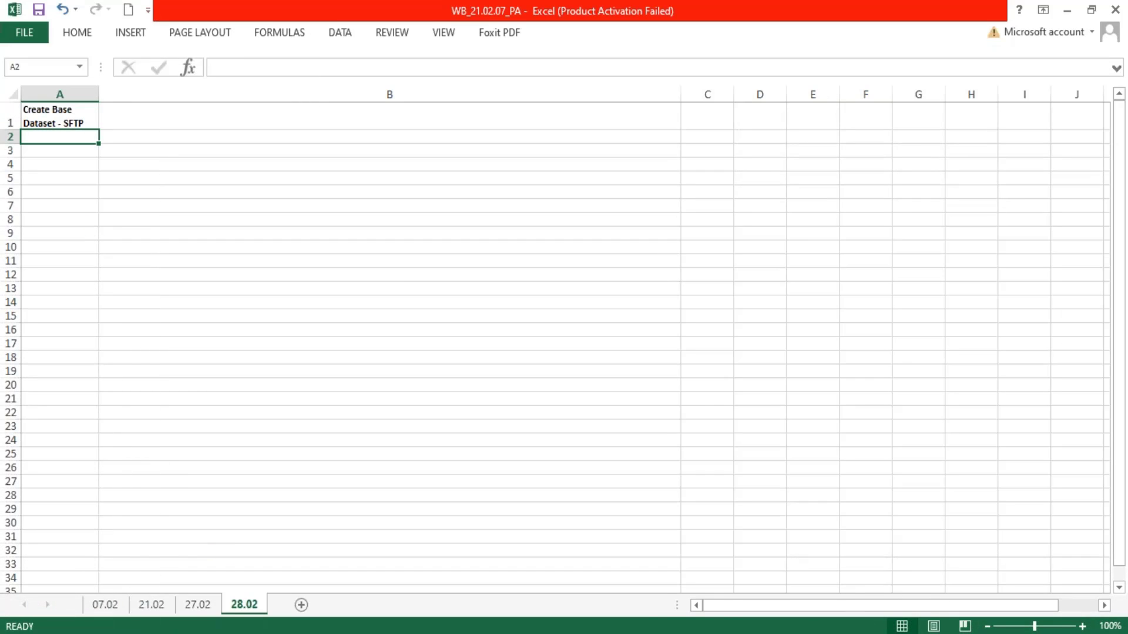
- Switch to Workday and search for and open the Start Proxy task
{"action": "key", "text": "alt+Tab"}
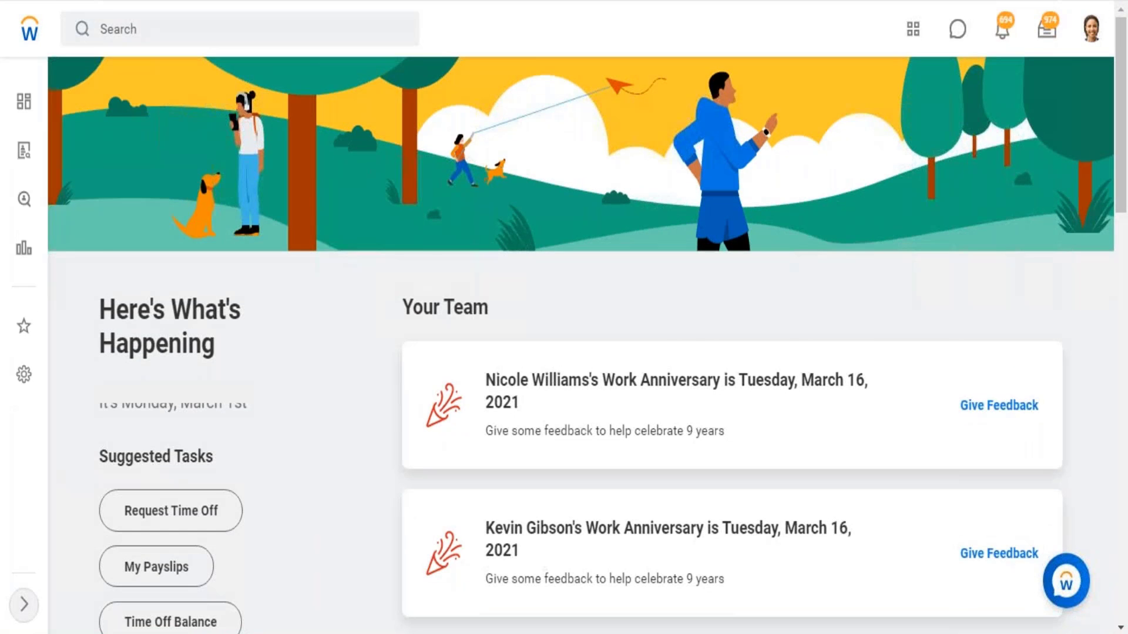
{"action": "left_click", "coordinate": [164, 36]}
{"action": "type", "text": "data"}
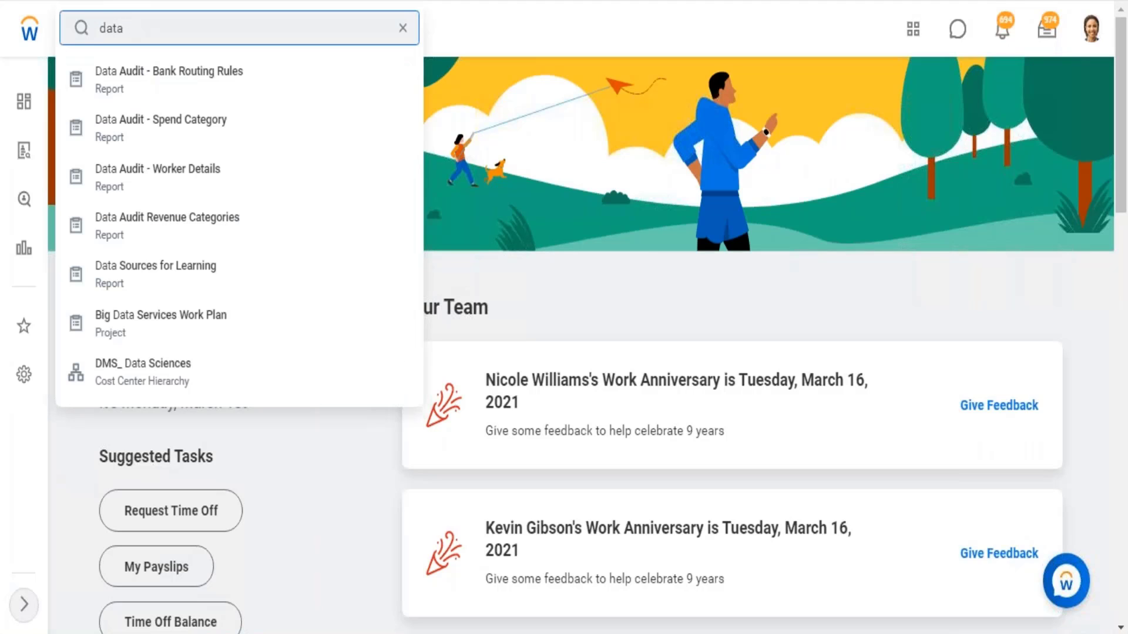
{"action": "key", "text": "BackSpace"}
{"action": "key", "text": "BackSpace"}
{"action": "key", "text": "BackSpace"}
{"action": "key", "text": "BackSpace"}
{"action": "type", "text": "sta"}
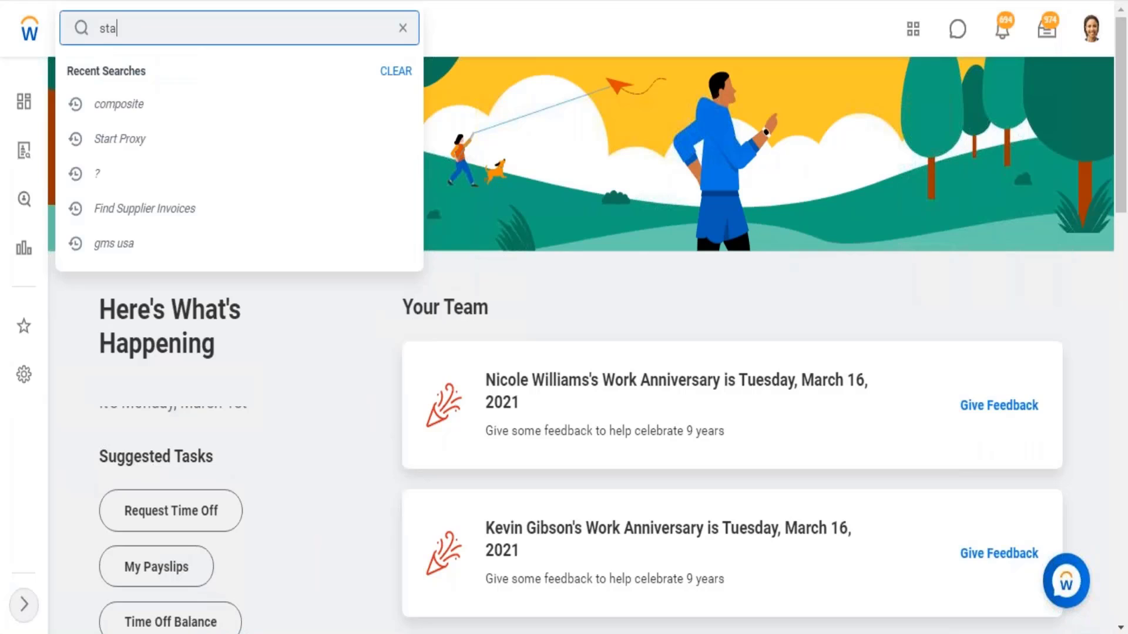
{"action": "type", "text": "rt proxy"}
{"action": "left_click", "coordinate": [137, 80]}
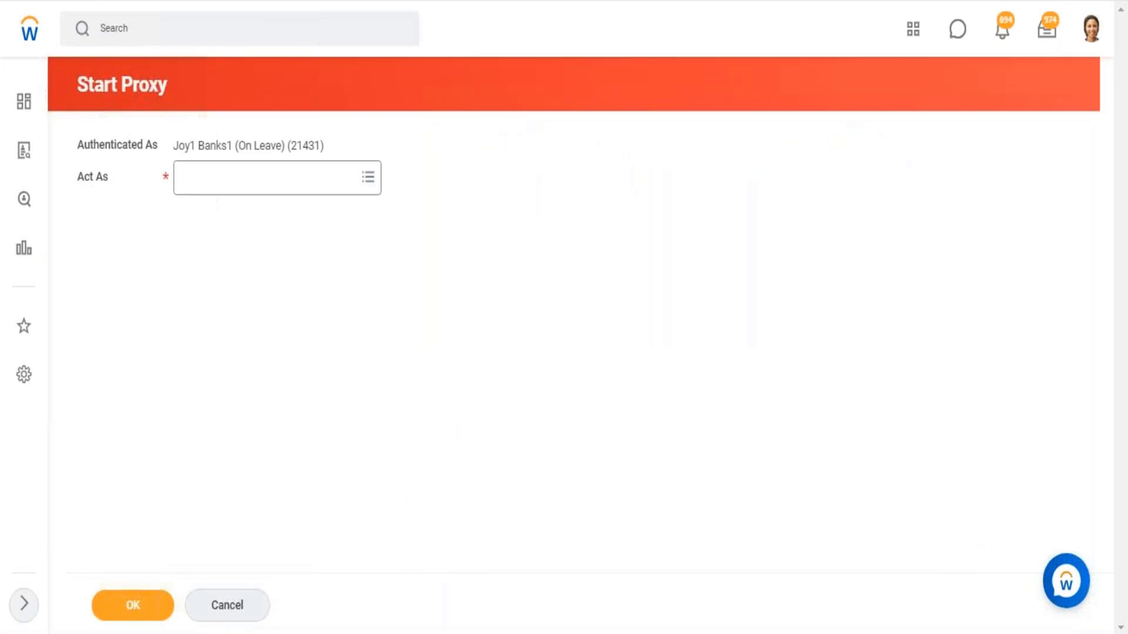
- Enter the worker's name to act as, start the proxy session and dismiss the Implementation Preview banner
{"action": "left_click", "coordinate": [284, 182]}
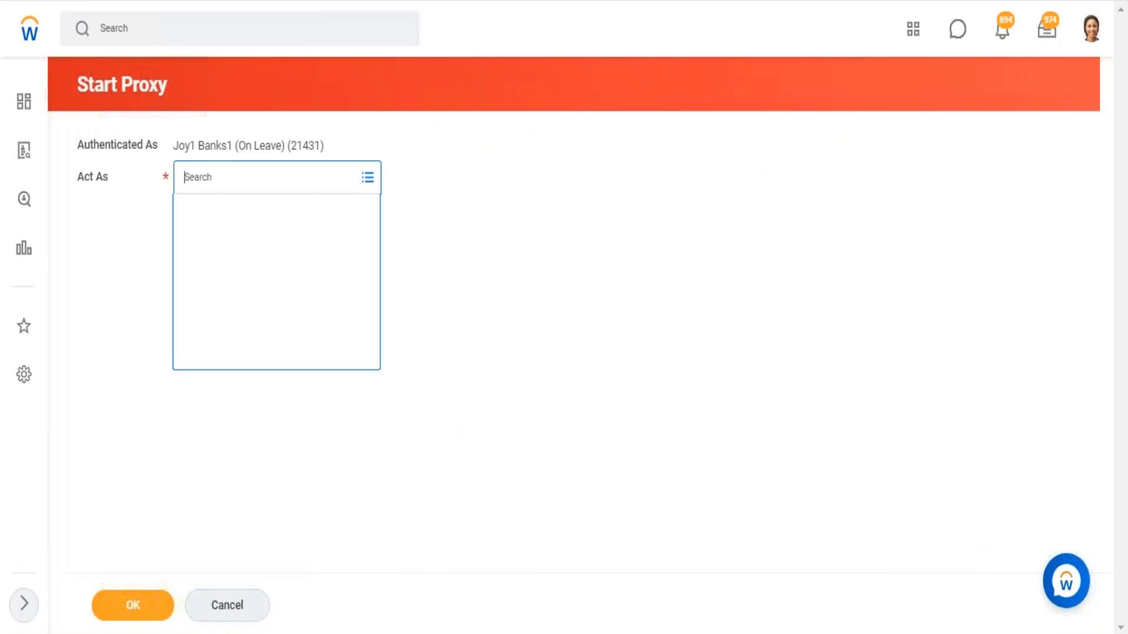
{"action": "type", "text": "logan mcn"}
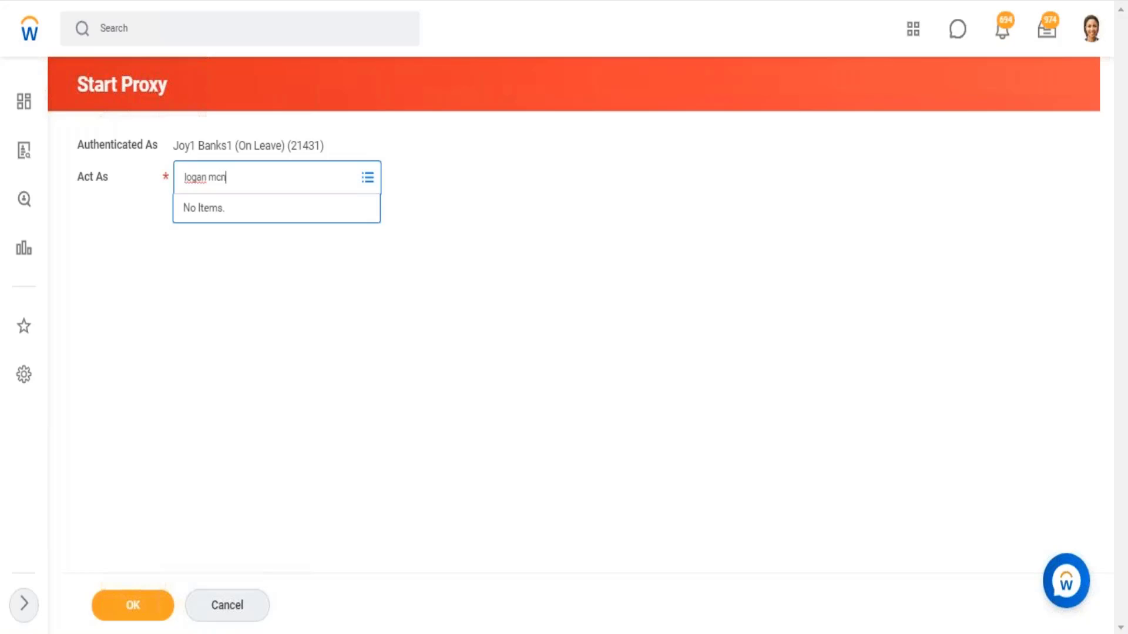
{"action": "type", "text": "eil"}
{"action": "key", "text": "Return"}
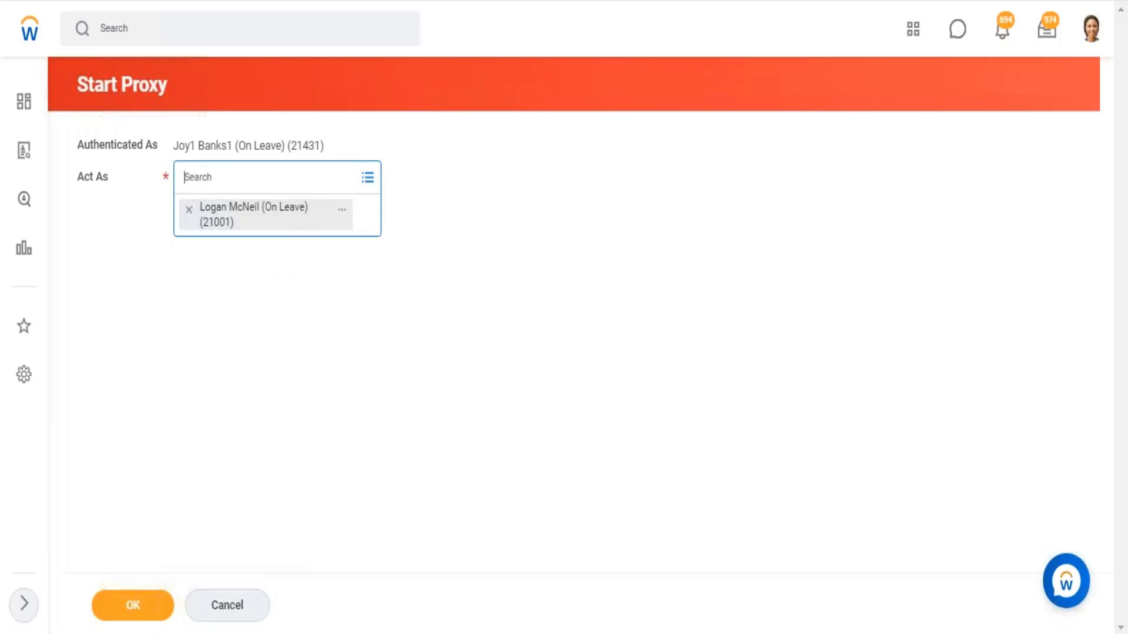
{"action": "left_click", "coordinate": [132, 605]}
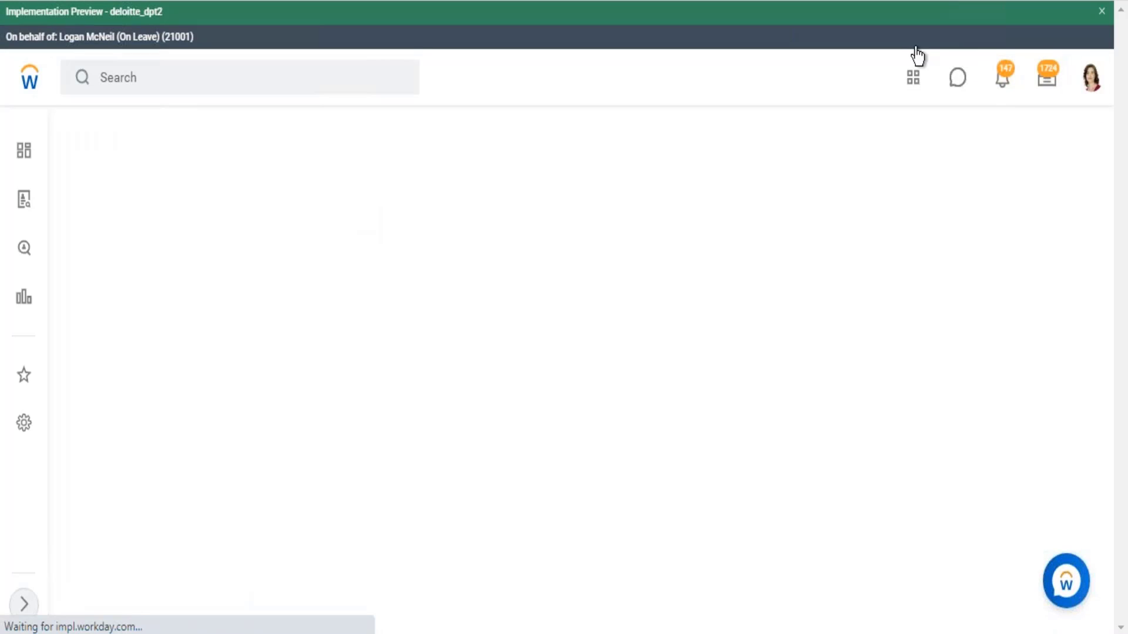
{"action": "left_click", "coordinate": [1102, 11]}
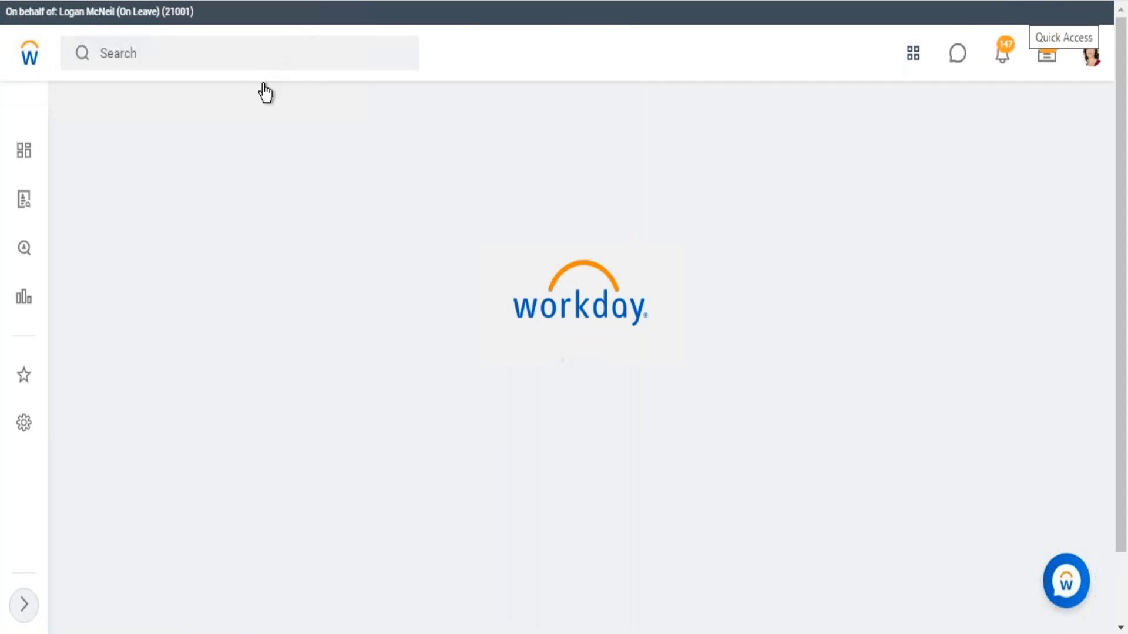
- Search for "data cata" and open the Data Catalog report
{"action": "left_click", "coordinate": [210, 54]}
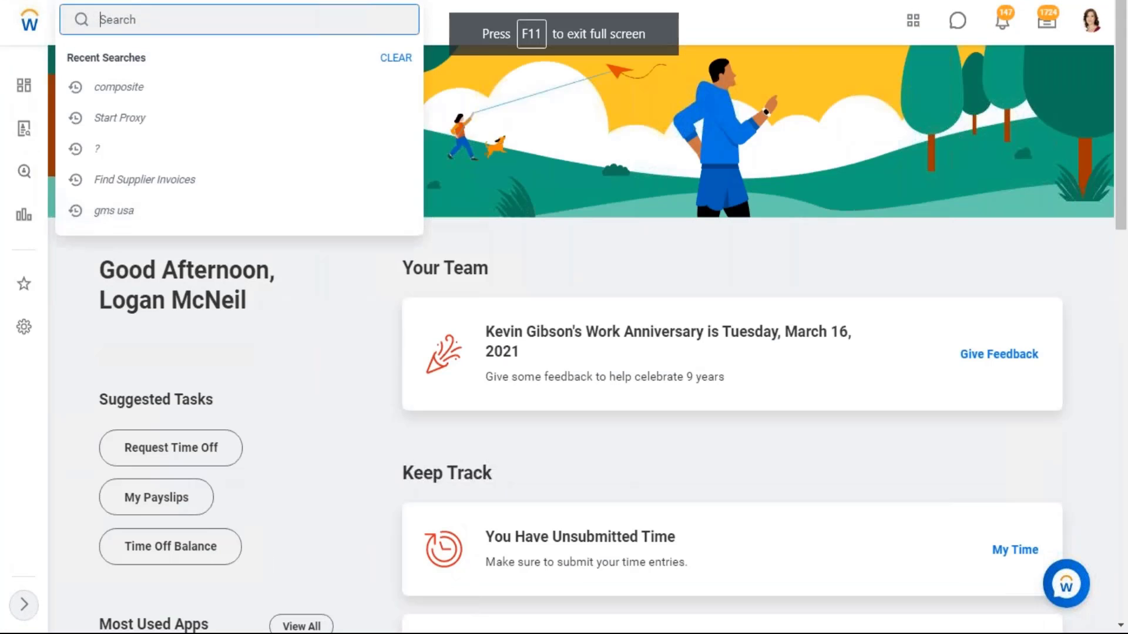
{"action": "type", "text": "data cata"}
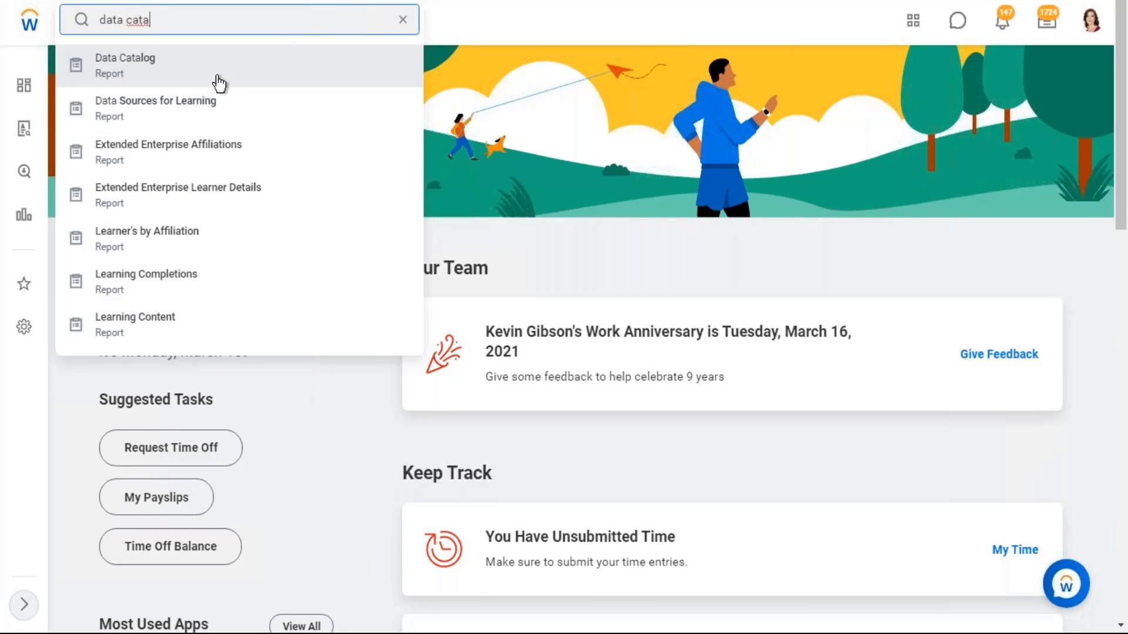
{"action": "left_click", "coordinate": [224, 83]}
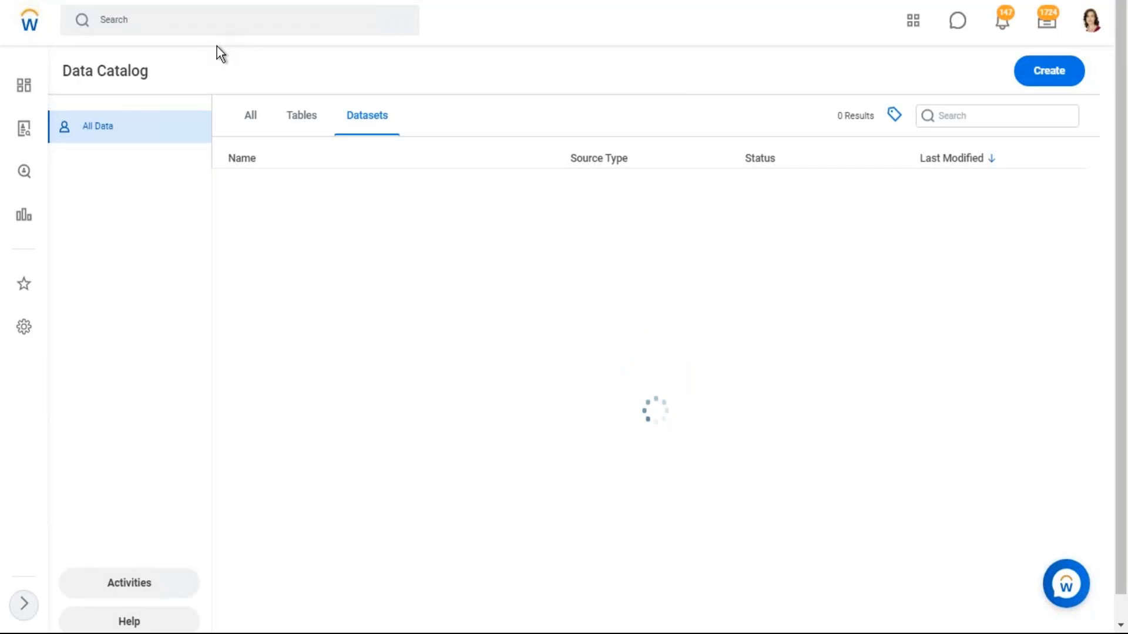
- Start creating a base dataset from SFTP and review the File Name/Pattern column of its file retrieval form
{"action": "left_click", "coordinate": [1049, 73]}
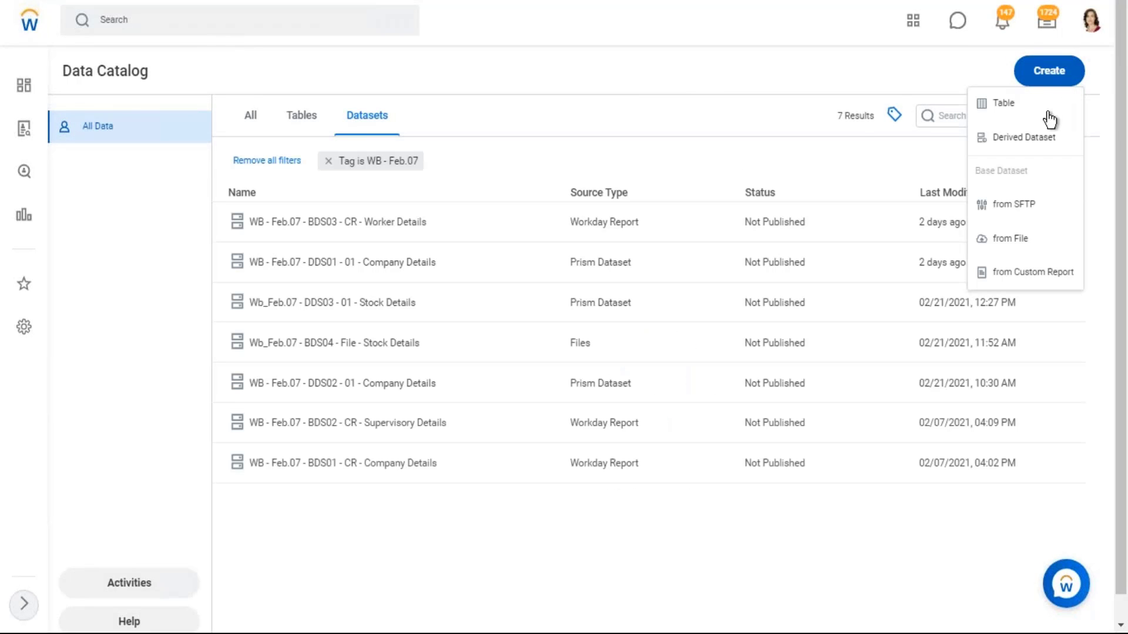
{"action": "left_click", "coordinate": [1015, 206]}
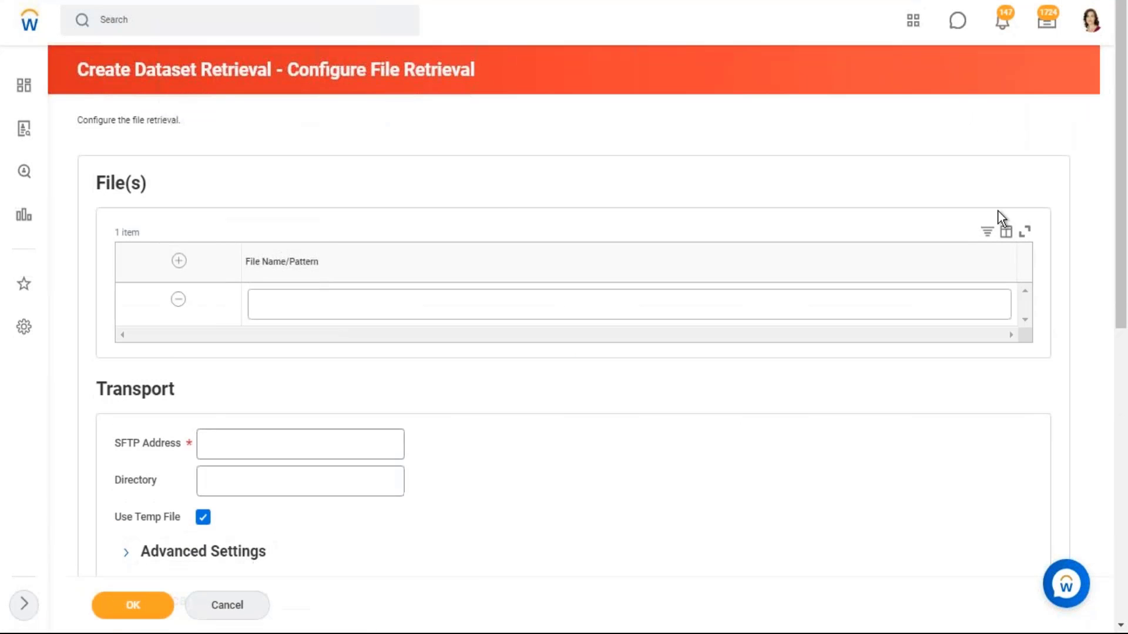
{"action": "scroll", "coordinate": [422, 258], "scroll_direction": "down", "scroll_amount": 2}
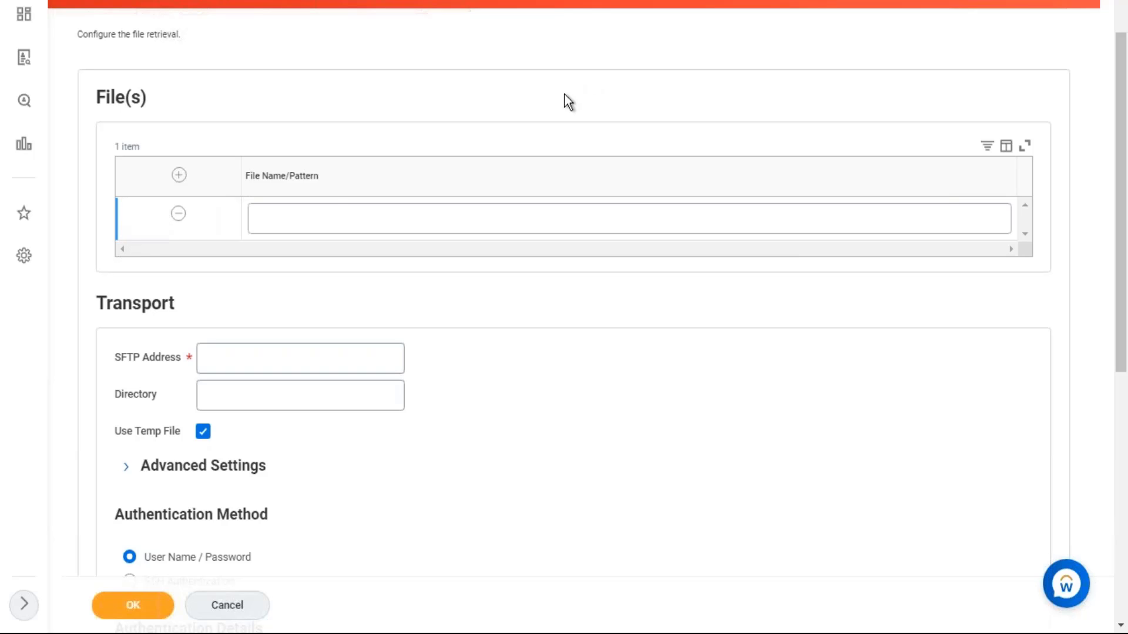
{"action": "left_click_drag", "start_coordinate": [246, 176], "coordinate": [333, 194]}
- Switch to the Excel workbook and enter the sample file name "wb_Feb.07_Prism File_1.csv" in cell B4
{"action": "left_click", "coordinate": [875, 455]}
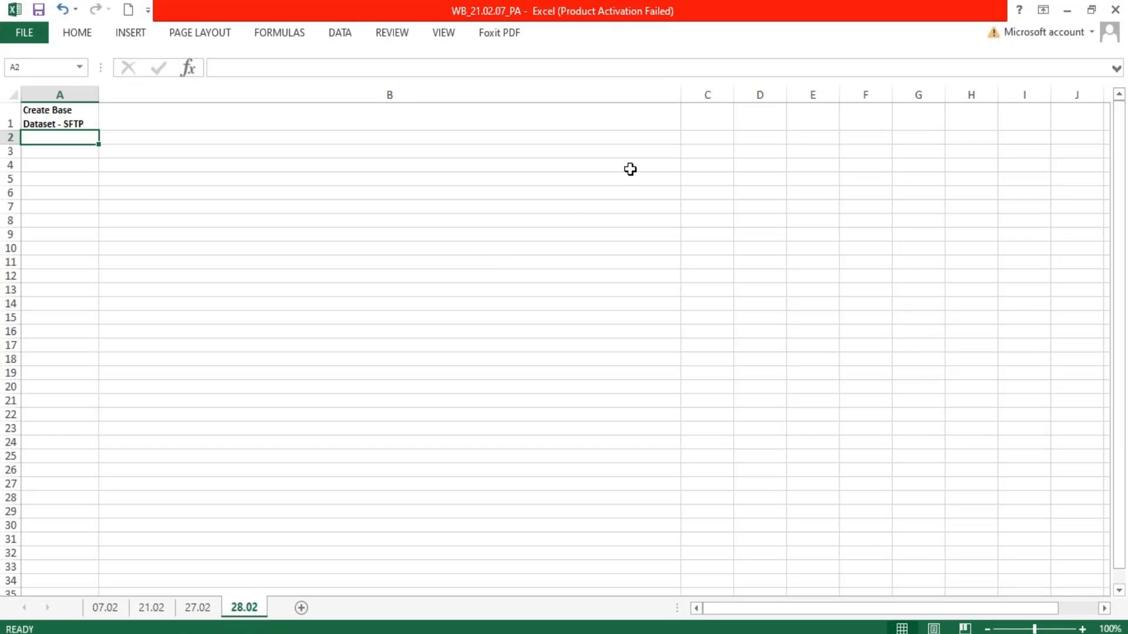
{"action": "left_click", "coordinate": [450, 168]}
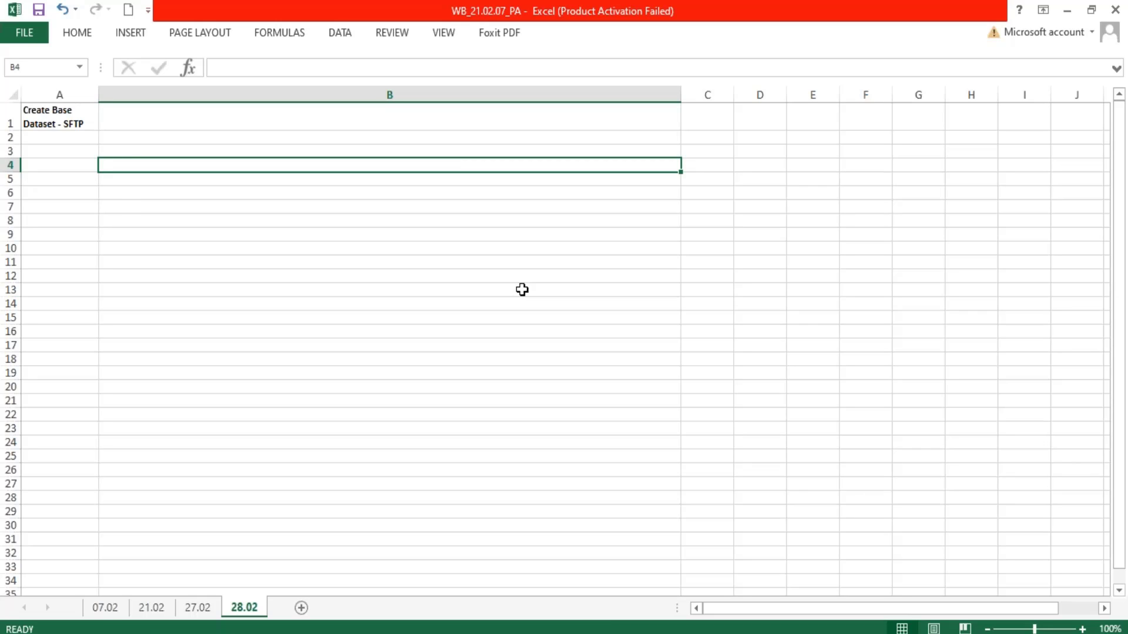
{"action": "type", "text": "wb"}
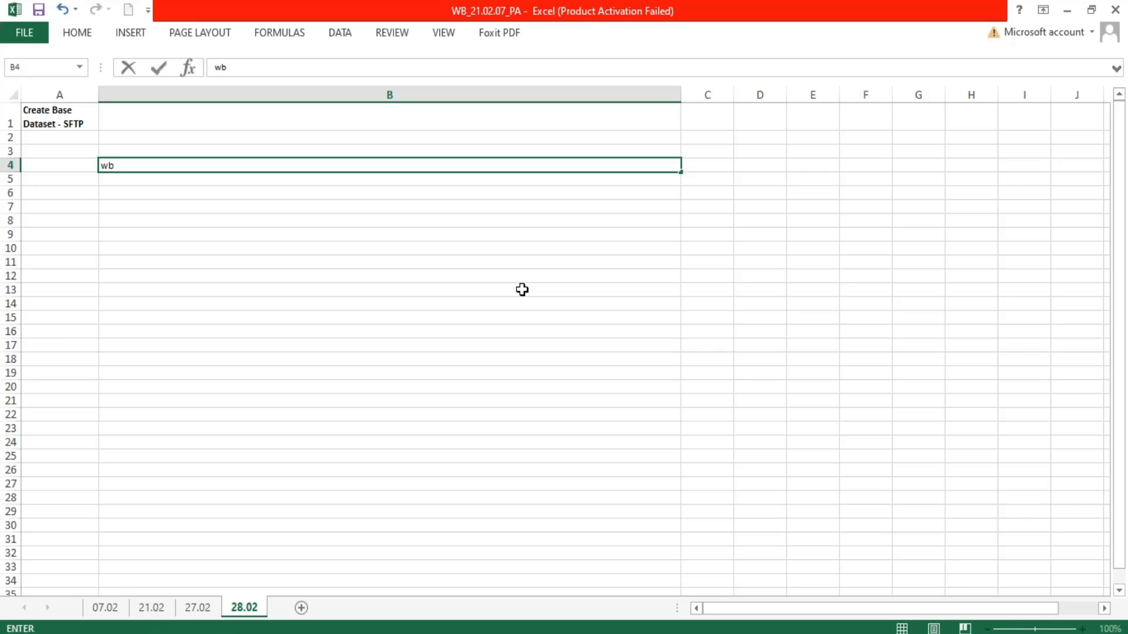
{"action": "type", "text": "_Feb.07_Prism"}
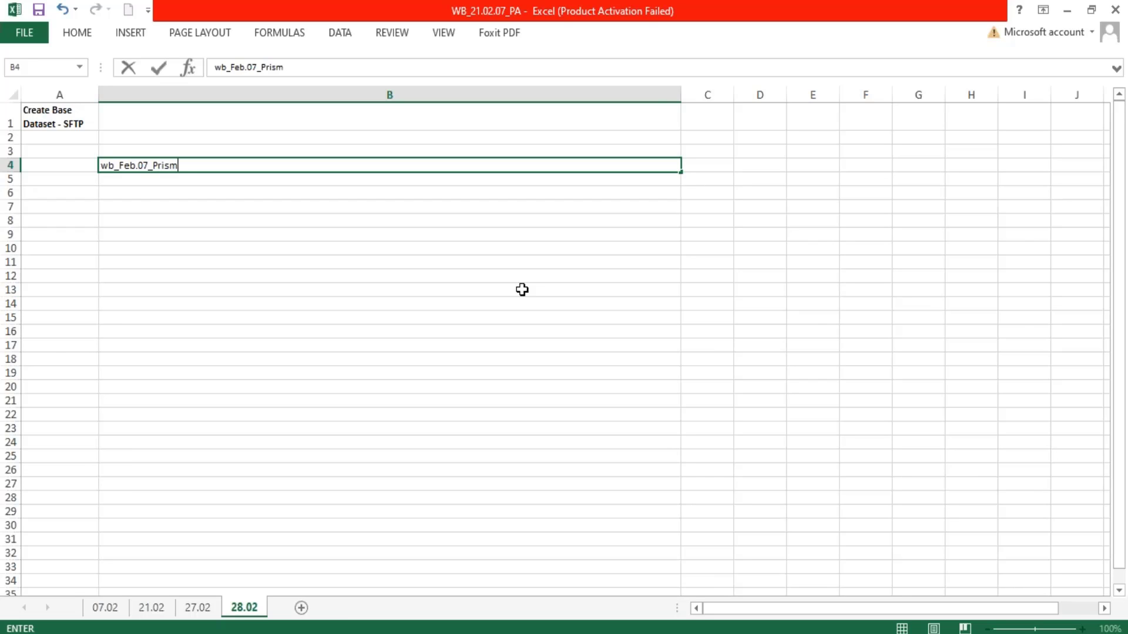
{"action": "type", "text": " File _1.csv"}
{"action": "key", "text": "Return"}
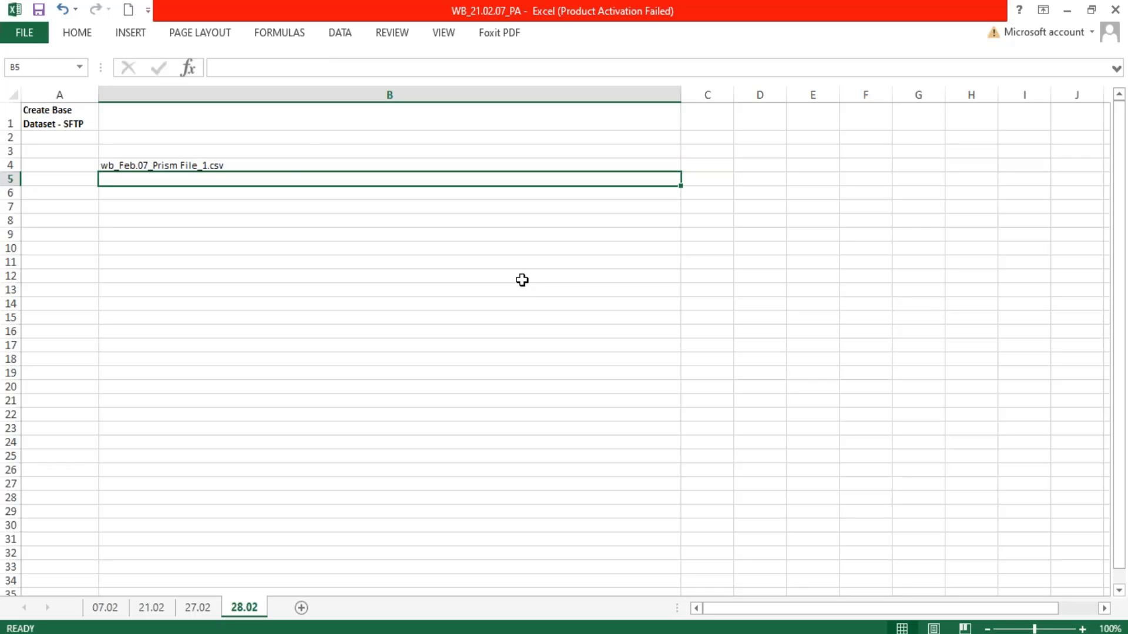
- Copy the file name from B4 down to B5 and change the copy to "wb_Feb.07_Prism File_2.csv"
{"action": "left_click", "coordinate": [285, 167]}
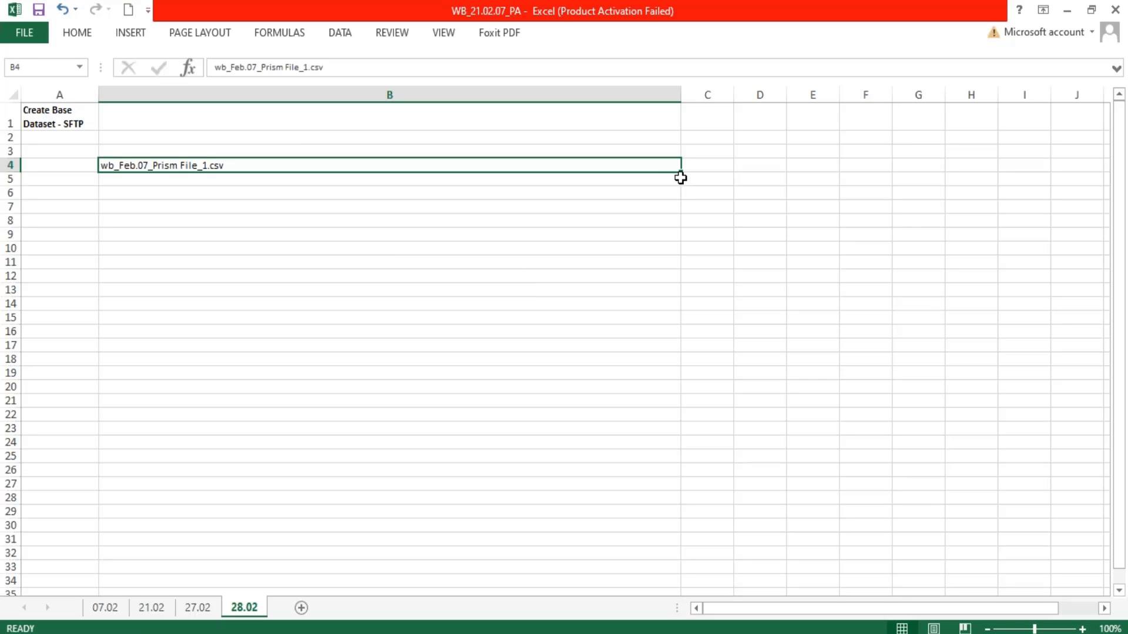
{"action": "left_click_drag", "start_coordinate": [680, 173], "coordinate": [306, 184]}
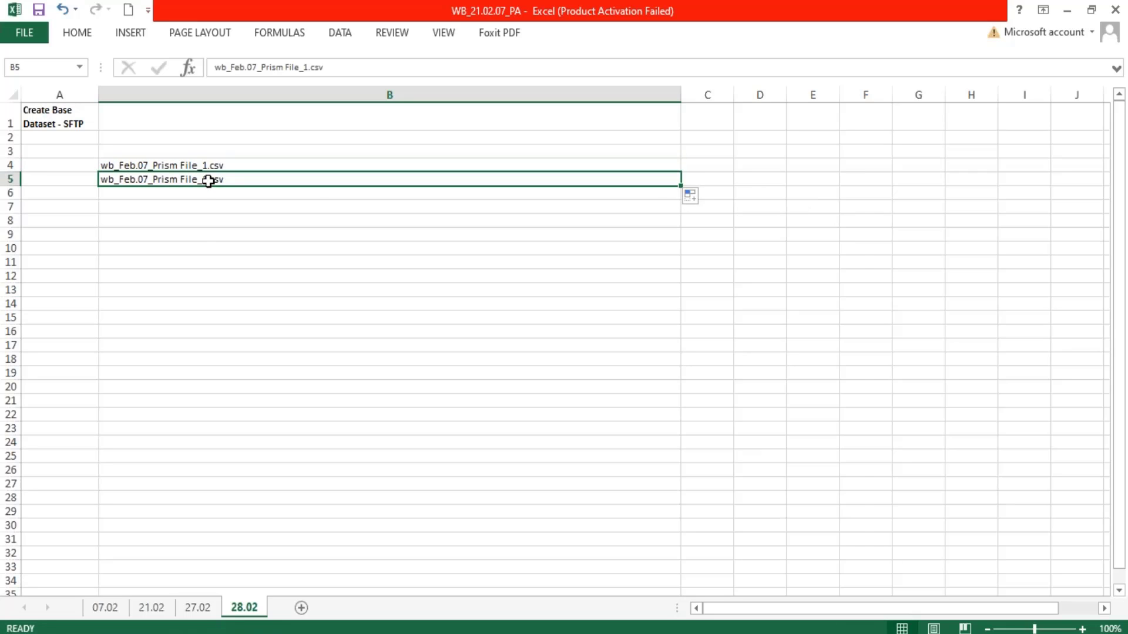
{"action": "double_click", "coordinate": [209, 180]}
{"action": "key", "text": "BackSpace"}
{"action": "type", "text": "2"}
{"action": "key", "text": "Return"}
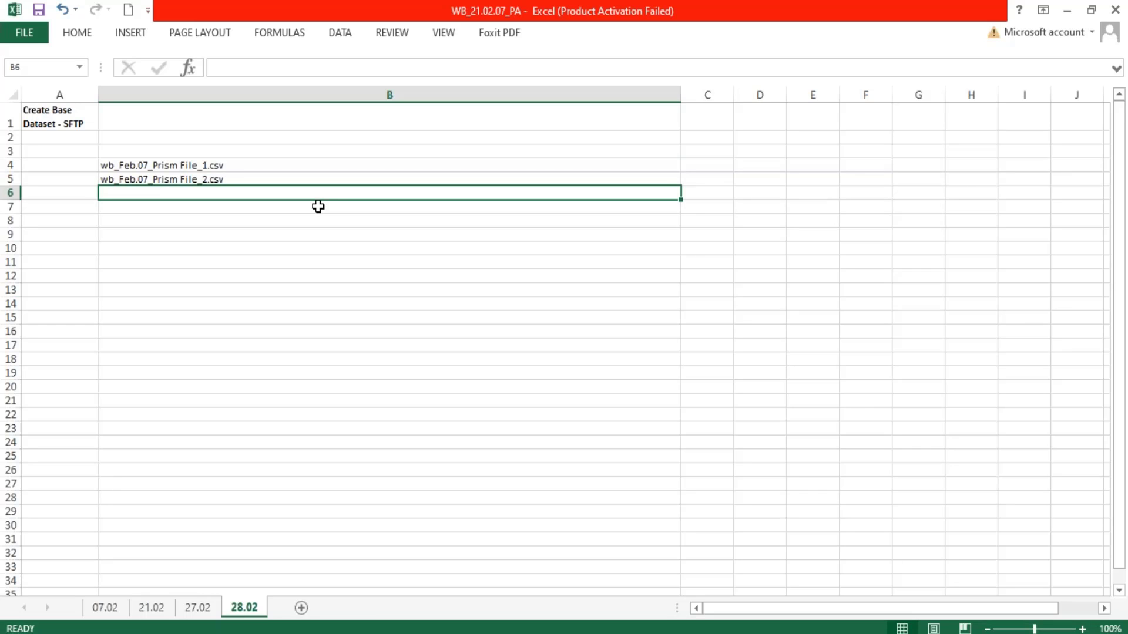
- Compare the two sample file names in B4:B5 with the File(s) section of the Workday file retrieval form, returning to Excel
{"action": "left_click", "coordinate": [201, 168]}
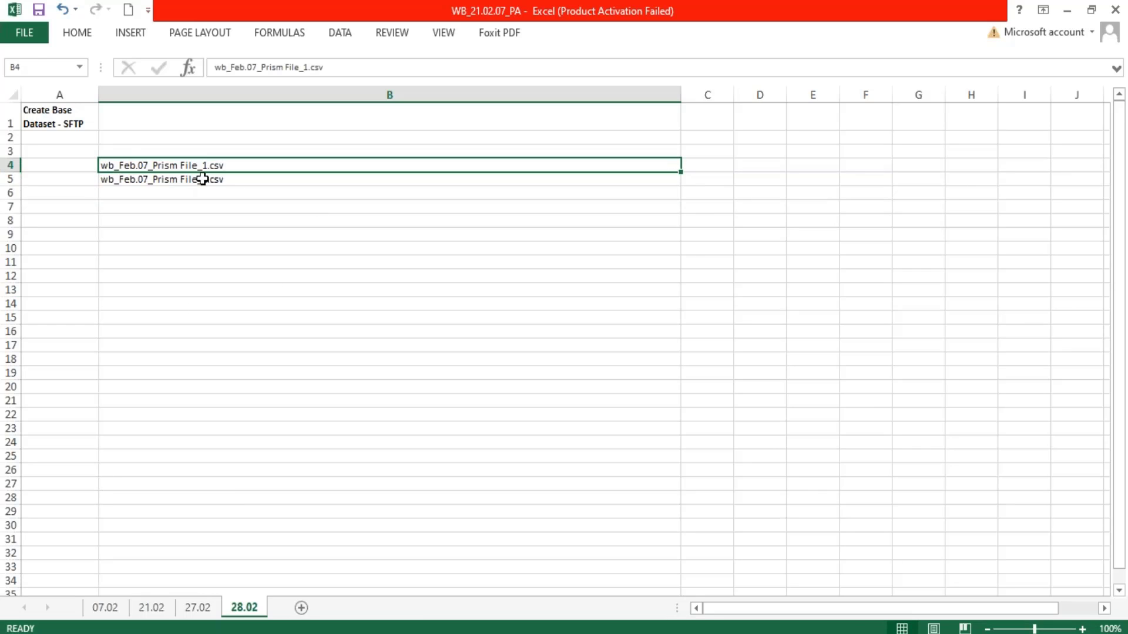
{"action": "left_click_drag", "start_coordinate": [202, 179], "coordinate": [194, 174]}
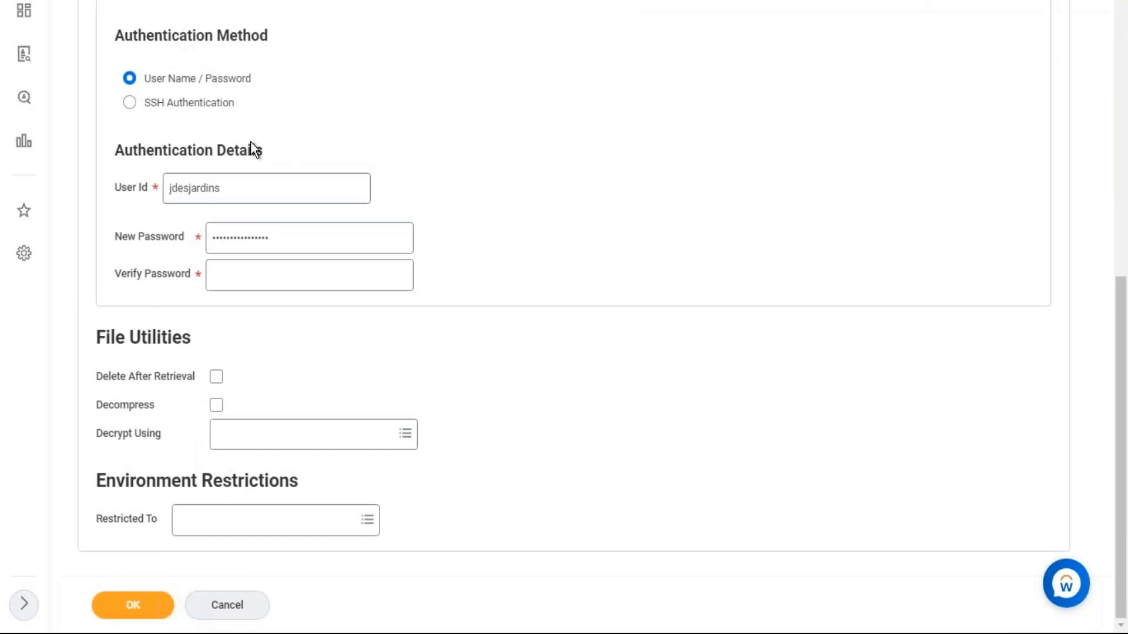
{"action": "scroll", "coordinate": [241, 149], "scroll_direction": "up", "scroll_amount": 7}
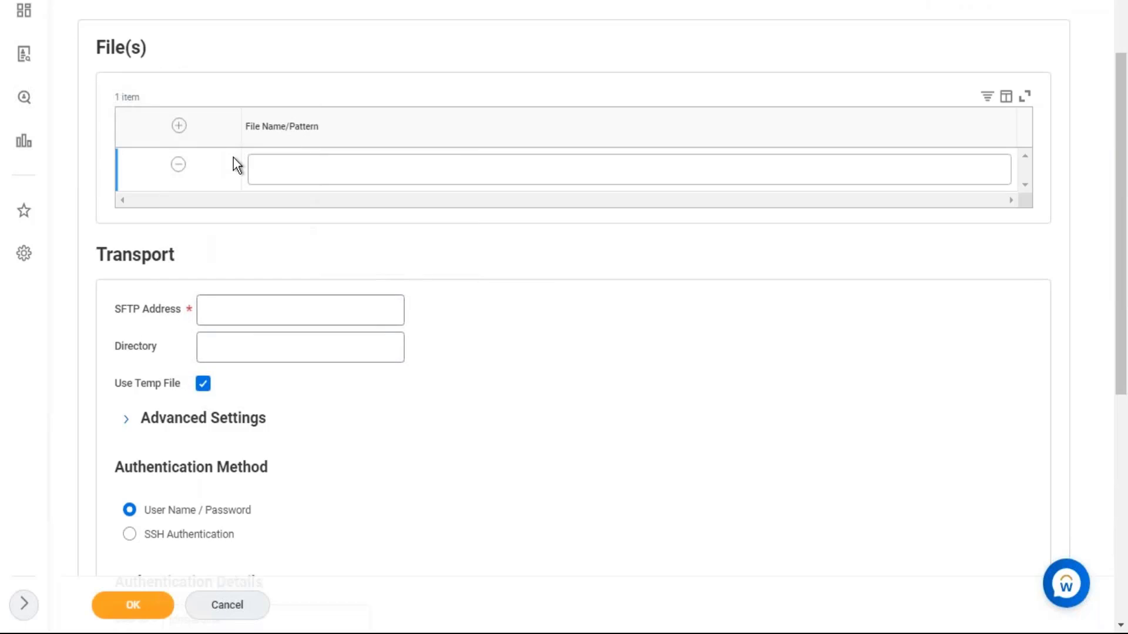
{"action": "scroll", "coordinate": [294, 176], "scroll_direction": "up", "scroll_amount": 3}
{"action": "key", "text": "alt+Tab"}
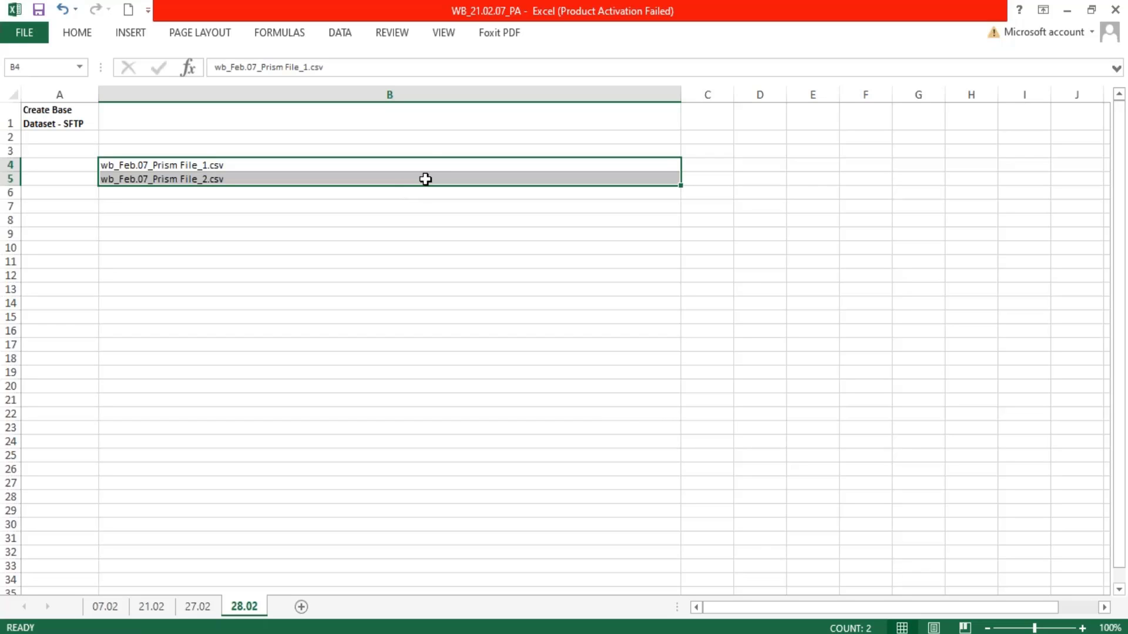
- Enter the wildcard note "? Or *" in cell B7
{"action": "left_click", "coordinate": [157, 203]}
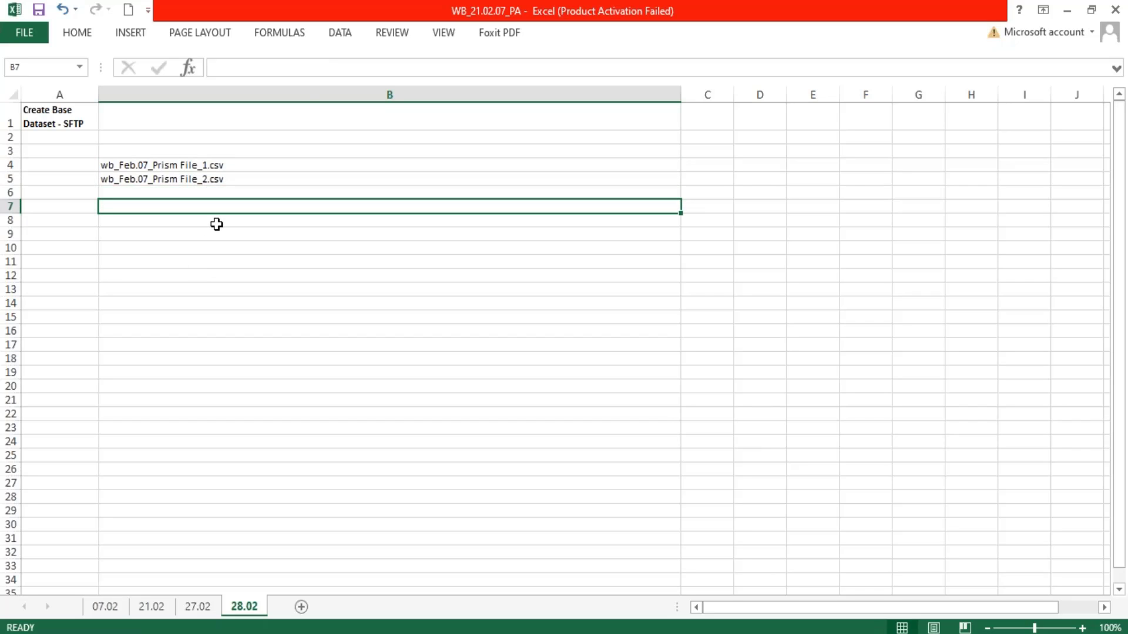
{"action": "type", "text": "? Or"}
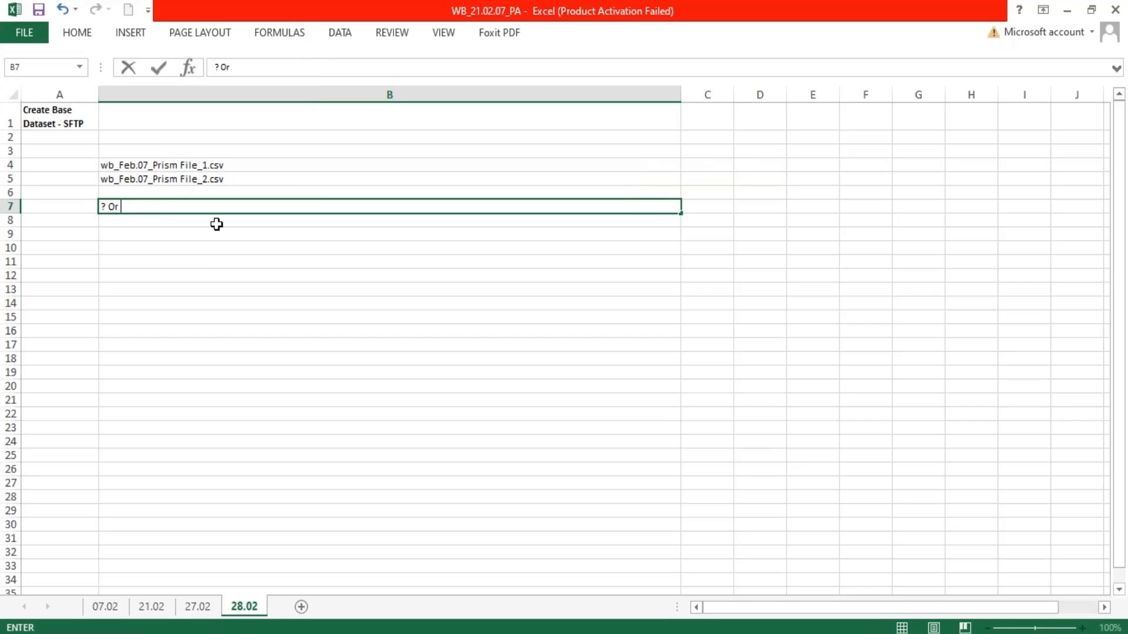
{"action": "type", "text": " *"}
- Copy the file name text from cell B4 and paste it into the File Name/Pattern field of the Workday file retrieval form
{"action": "left_click", "coordinate": [233, 165]}
{"action": "left_click_drag", "start_coordinate": [342, 67], "coordinate": [197, 67]}
{"action": "key", "text": "ctrl+c"}
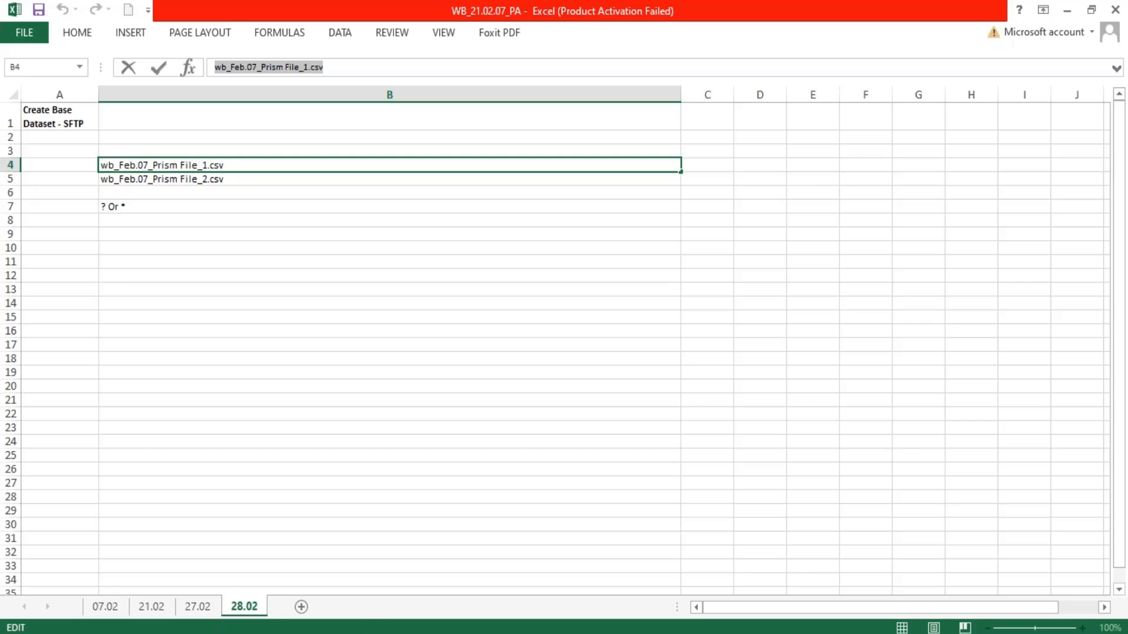
{"action": "key", "text": "alt+Tab"}
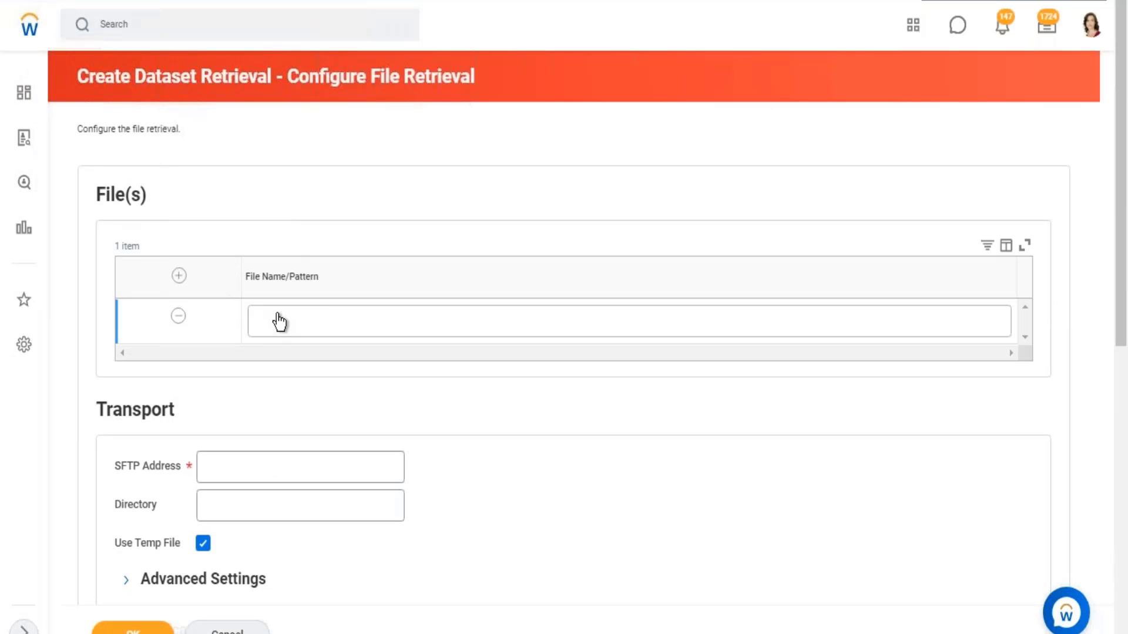
{"action": "left_click", "coordinate": [279, 320]}
{"action": "key", "text": "ctrl+v"}
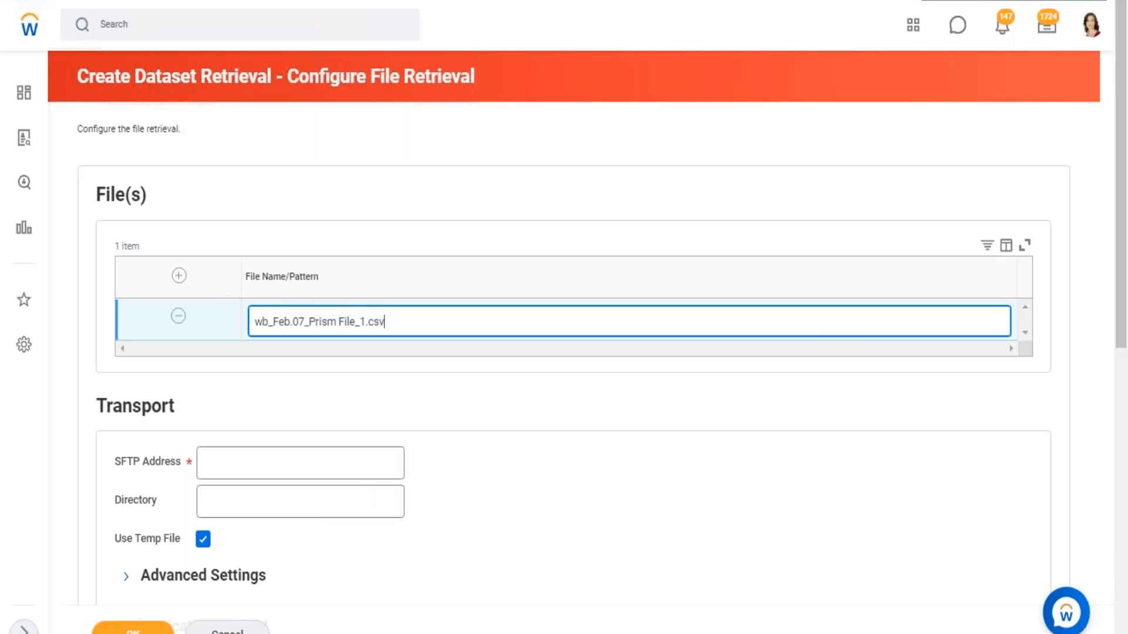
- Replace the number and extension at the end of the file name with an asterisk wildcard, giving "wb_Feb.07_Prism File_*"
{"action": "key", "text": "BackSpace"}
{"action": "key", "text": "BackSpace"}
{"action": "key", "text": "BackSpace"}
{"action": "key", "text": "BackSpace"}
{"action": "key", "text": "BackSpace"}
{"action": "key", "text": "BackSpace"}
{"action": "type", "text": "_"}
{"action": "type", "text": "?"}
{"action": "key", "text": "BackSpace"}
{"action": "type", "text": "*"}
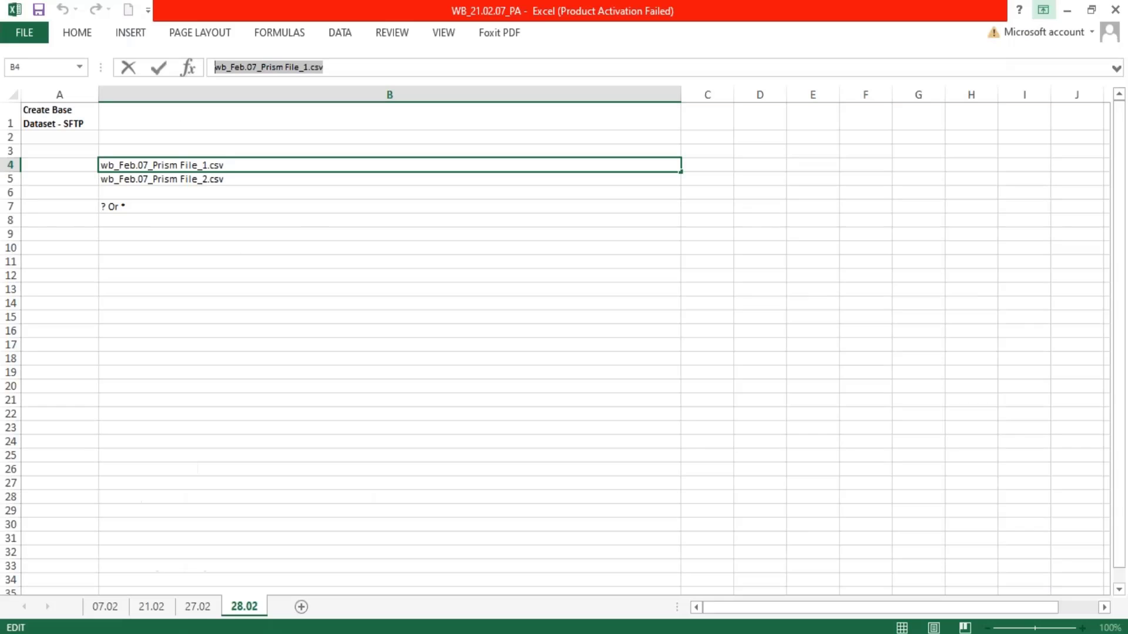
{"action": "left_click", "coordinate": [1061, 1]}
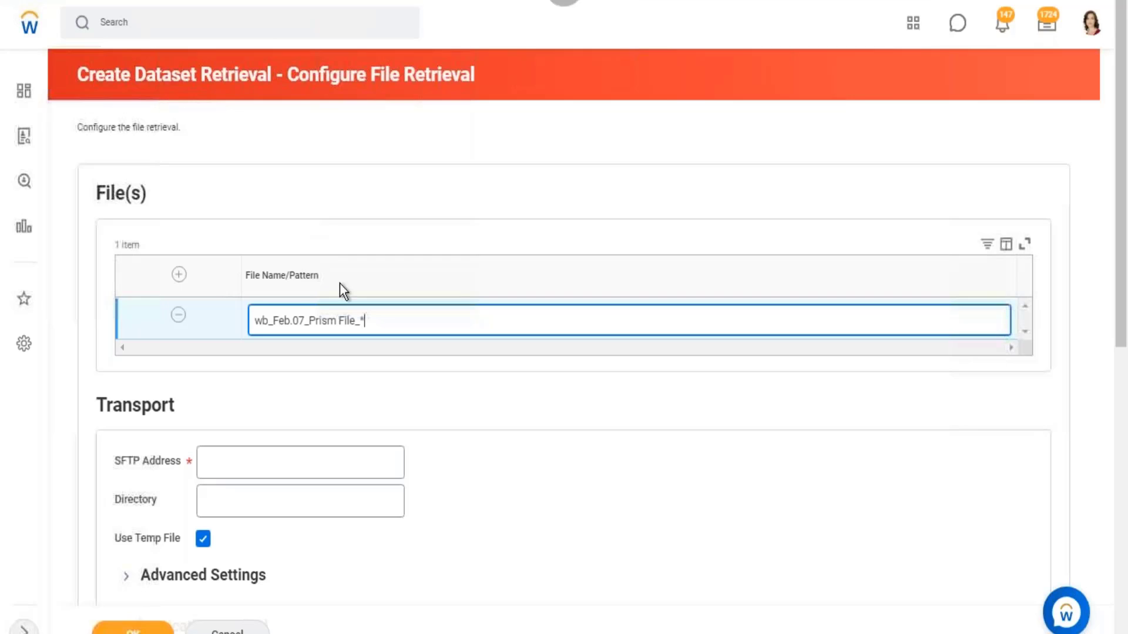
- Examine the fixed prefix and the trailing asterisk wildcard in the file name pattern
{"action": "double_click", "coordinate": [366, 321]}
{"action": "left_click", "coordinate": [347, 321]}
{"action": "left_click_drag", "start_coordinate": [355, 320], "coordinate": [253, 321]}
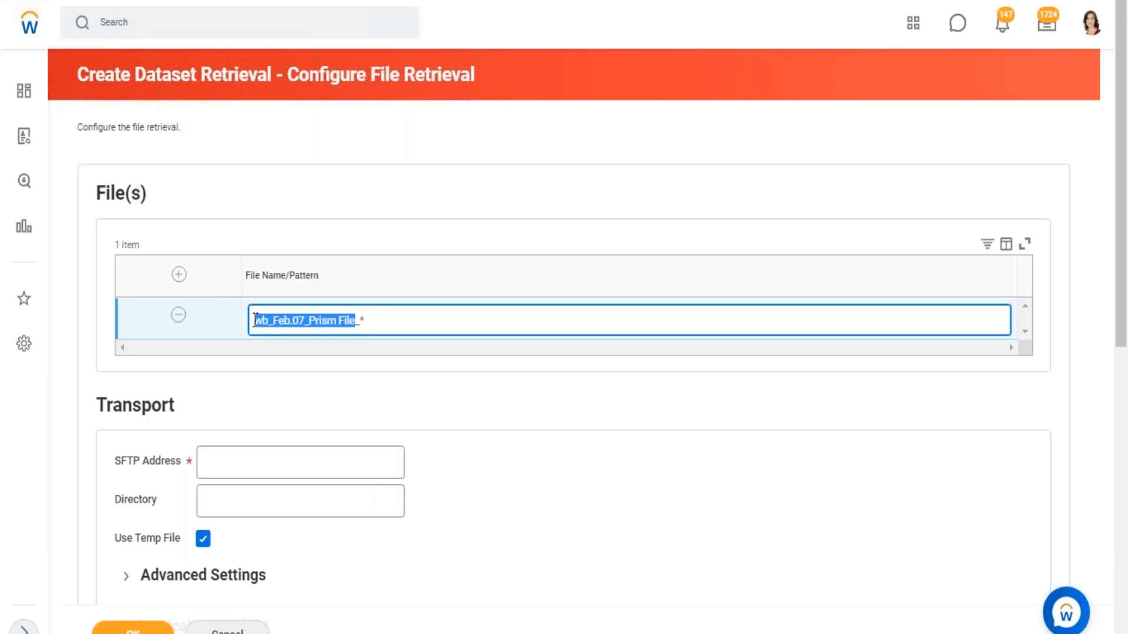
{"action": "double_click", "coordinate": [360, 321]}
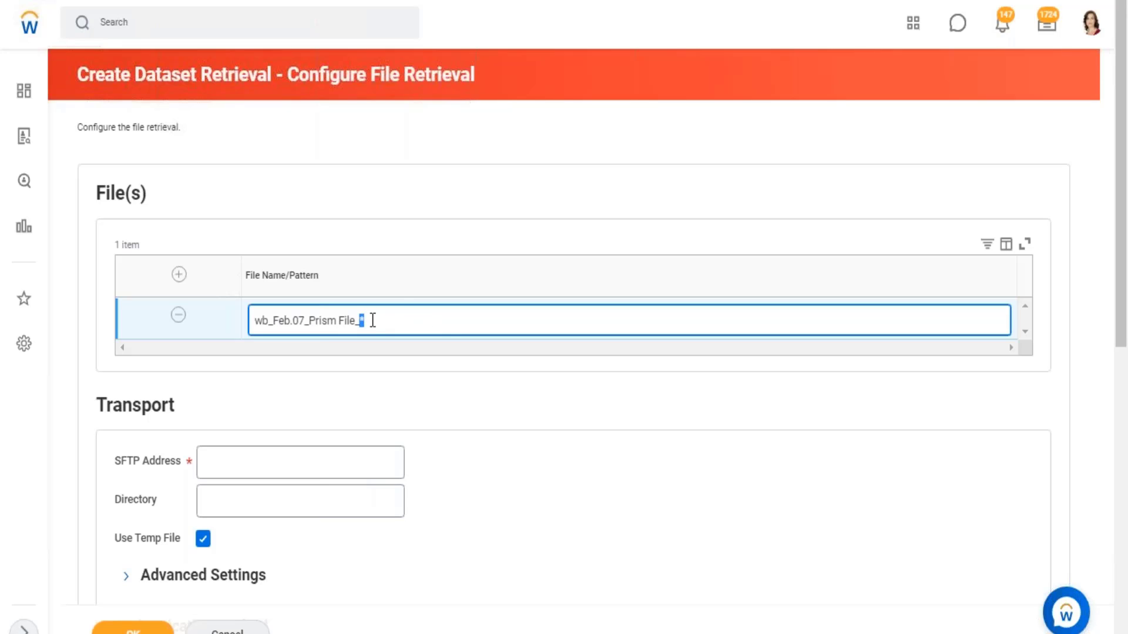
{"action": "left_click", "coordinate": [460, 319]}
{"action": "left_click_drag", "start_coordinate": [359, 321], "coordinate": [254, 321]}
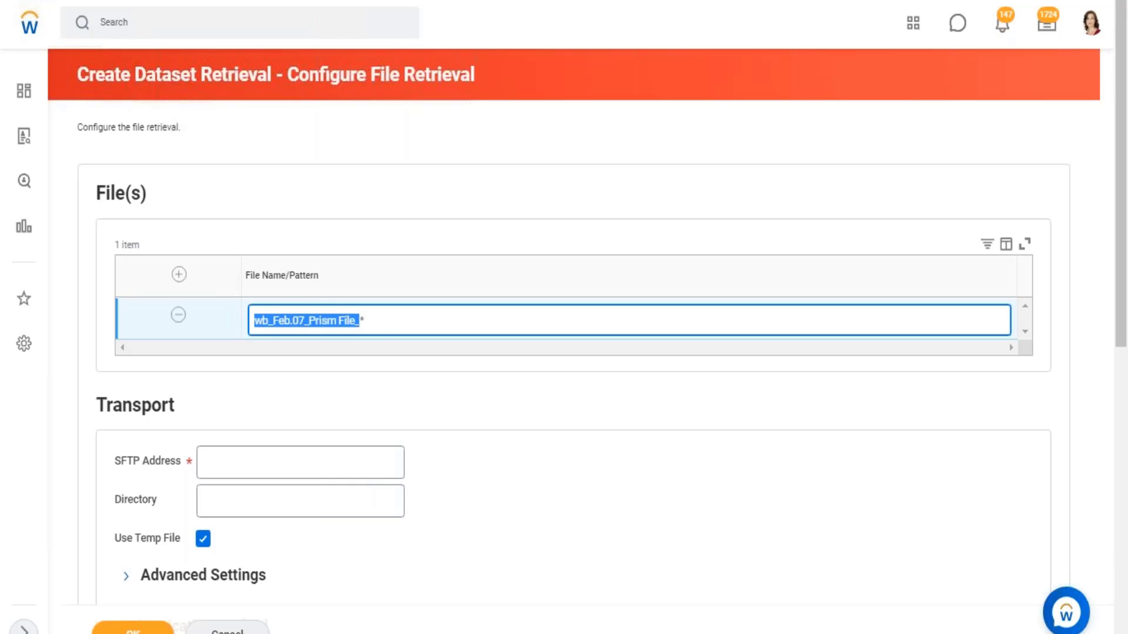
{"action": "left_click", "coordinate": [380, 321]}
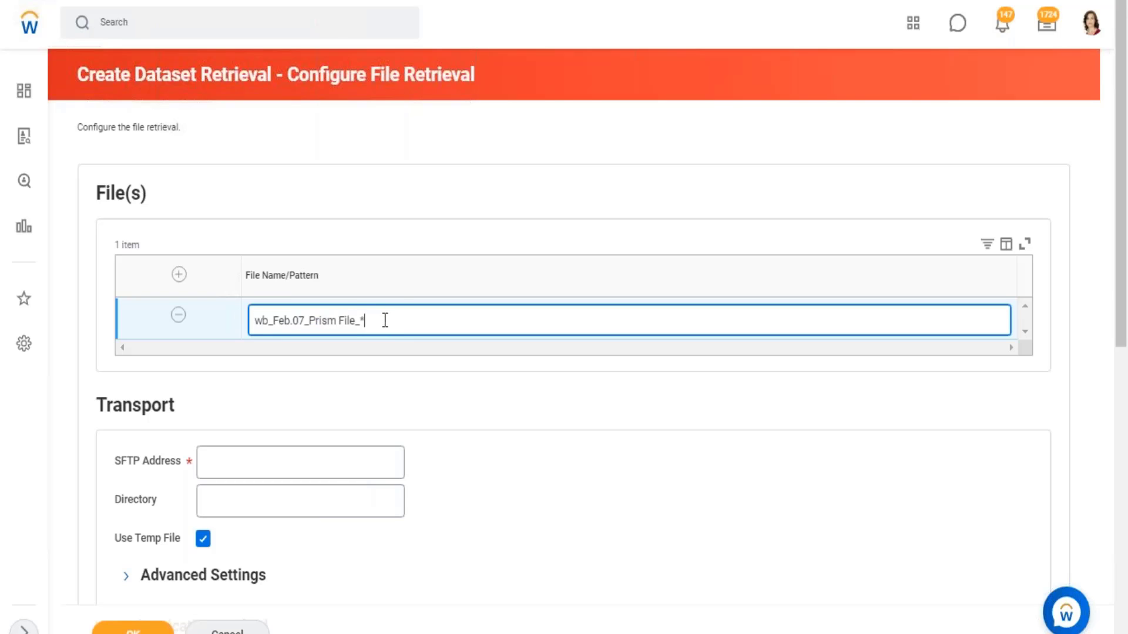
- Replace the trailing wildcard with a question mark so the file name pattern reads "wb_Feb.07_Prism File_?"
{"action": "key", "text": "BackSpace"}
{"action": "type", "text": "?"}
{"action": "left_click_drag", "start_coordinate": [359, 321], "coordinate": [370, 320]}
{"action": "type", "text": "v"}
{"action": "key", "text": "BackSpace"}
{"action": "type", "text": "?"}
{"action": "left_click", "coordinate": [716, 460]}
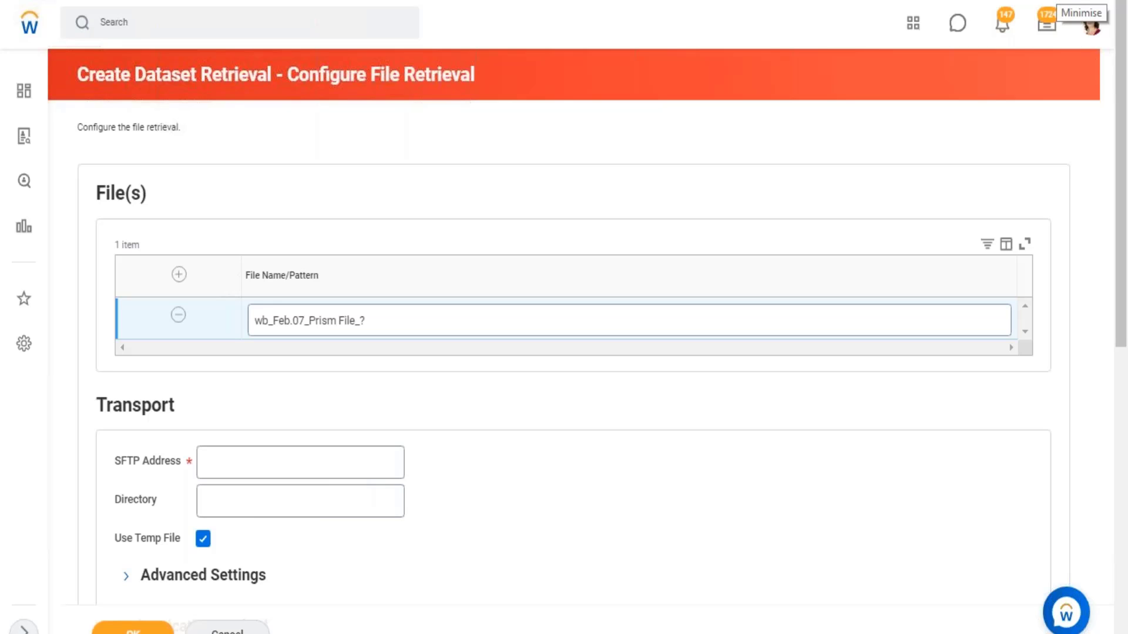
- Switch to Excel, enter "< you can create a dataset be transferring data from an sftp." in B1 and begin a second line with "<"
{"action": "key", "text": "alt+Tab"}
{"action": "left_click", "coordinate": [146, 90]}
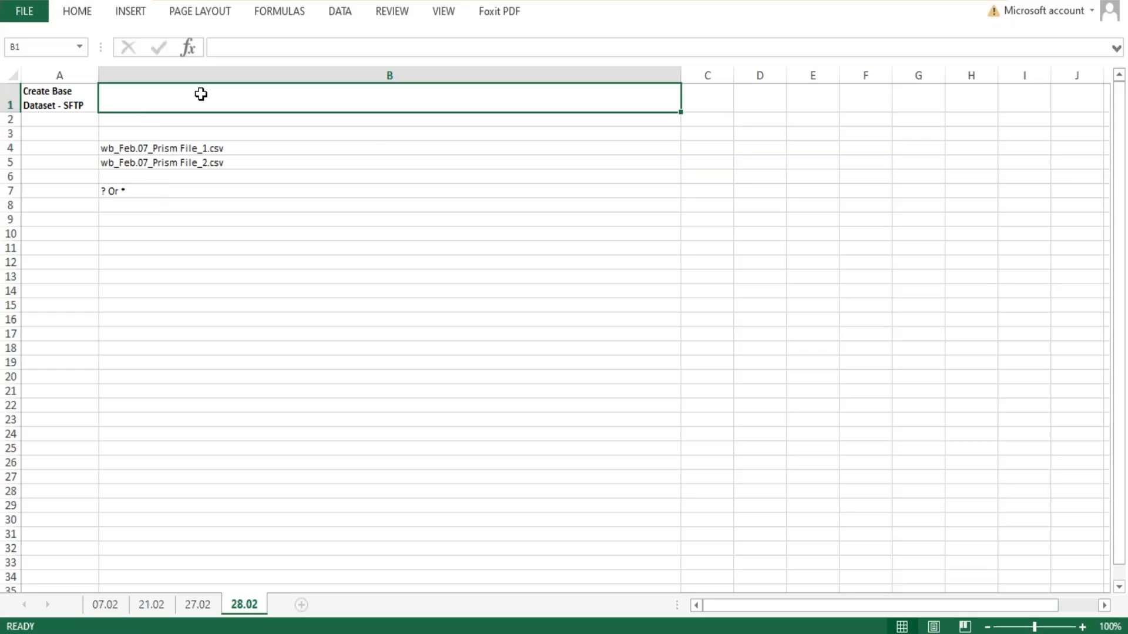
{"action": "type", "text": "<"}
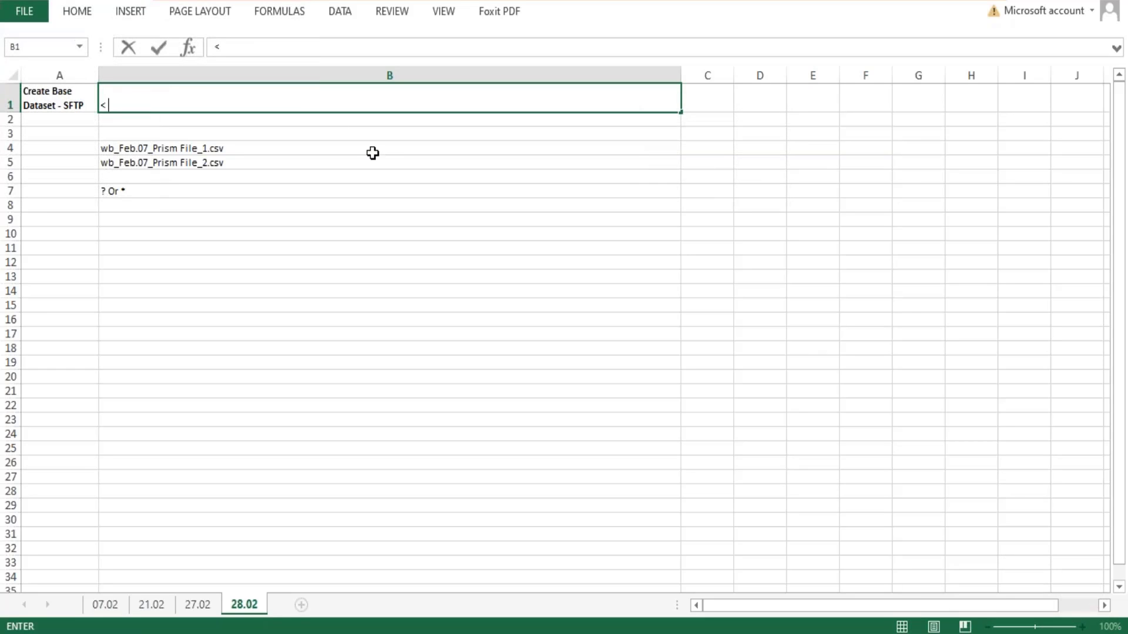
{"action": "type", "text": " you can create "}
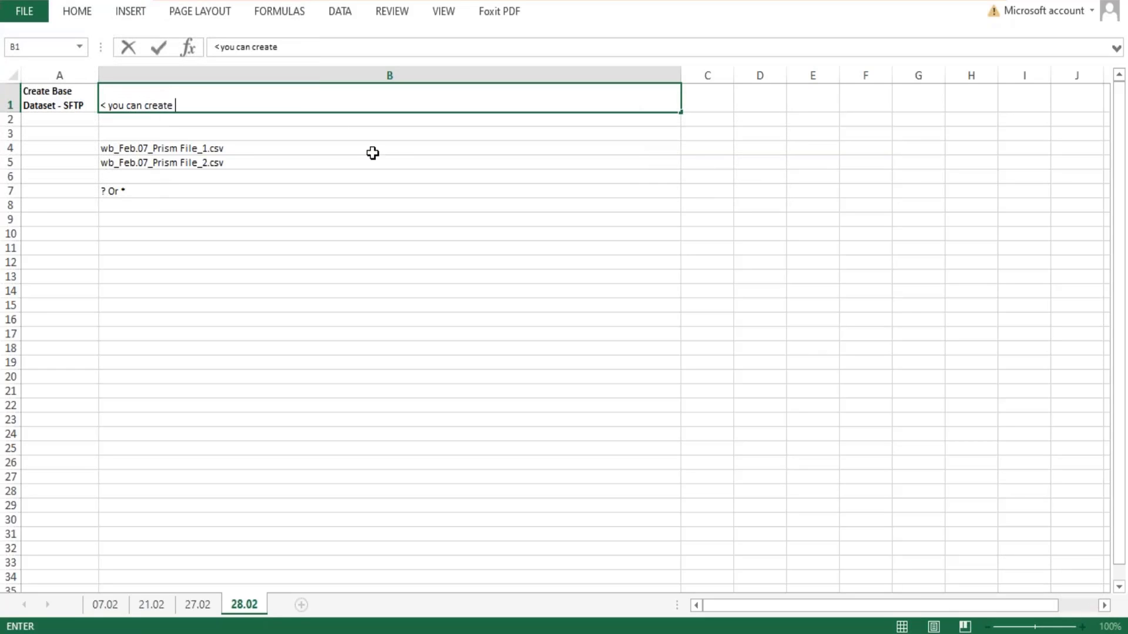
{"action": "type", "text": "a dataset be t"}
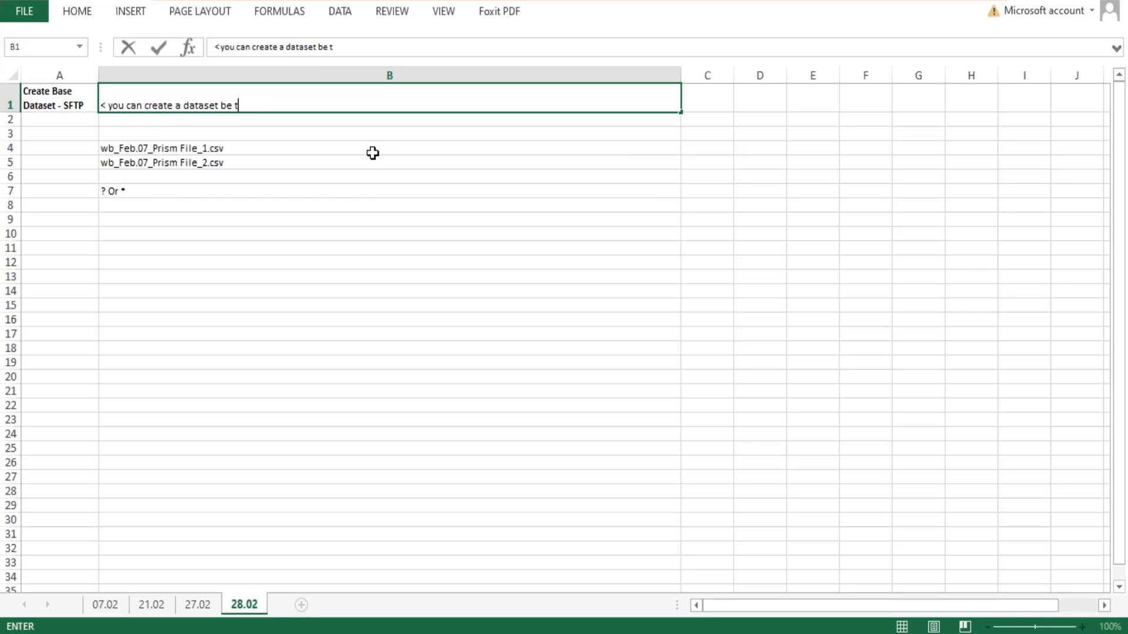
{"action": "type", "text": "ransferring data from "}
{"action": "type", "text": "an "}
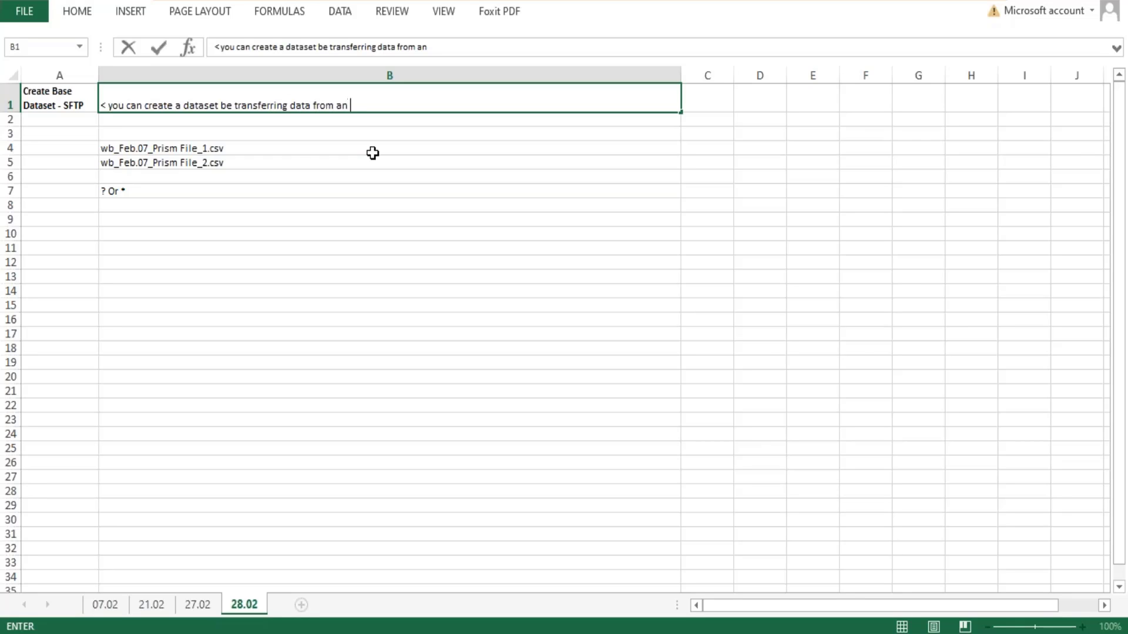
{"action": "type", "text": "sftp."}
{"action": "key", "text": "alt+Return"}
{"action": "type", "text": "<"}
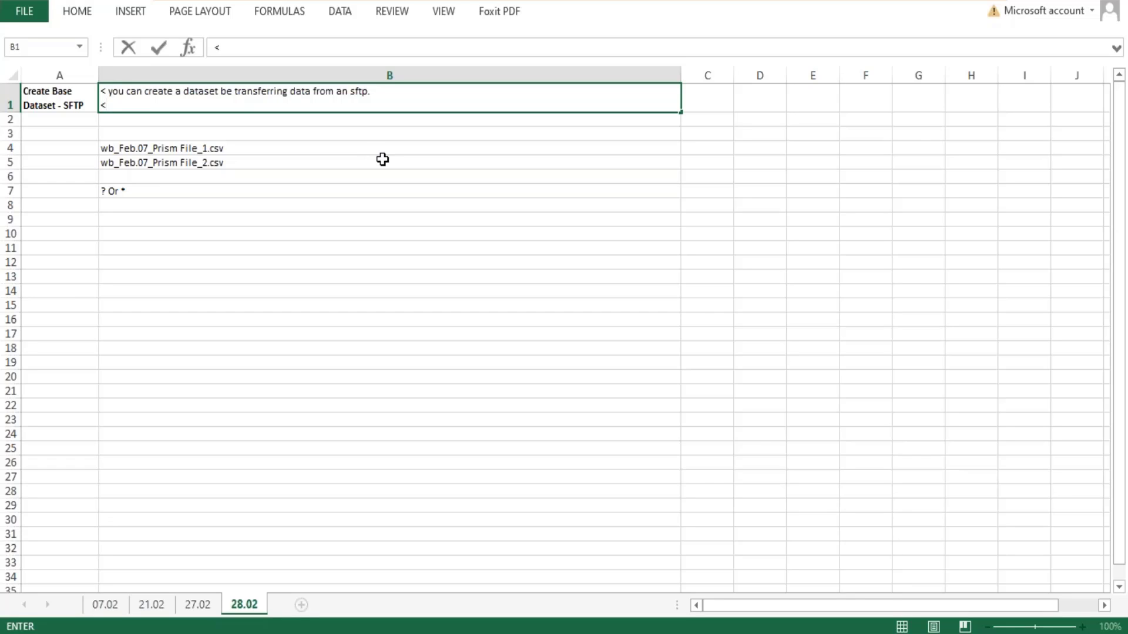
- Review the Workday file retrieval form from the authentication settings back up to File(s), returning to Excel
{"action": "key", "text": "alt+Tab"}
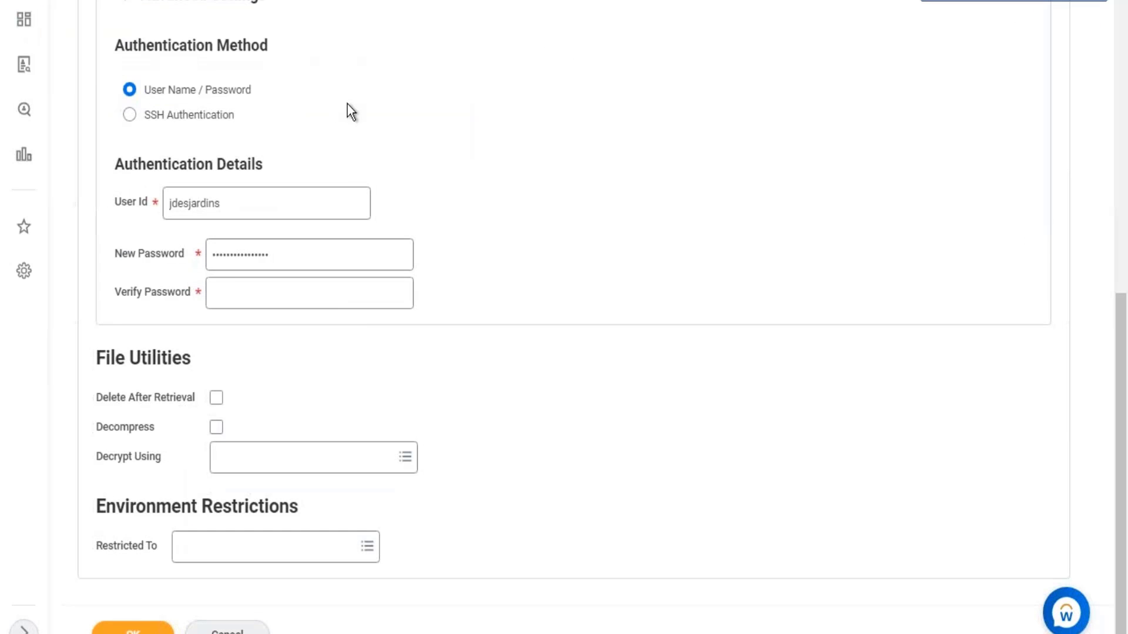
{"action": "scroll", "coordinate": [347, 104], "scroll_direction": "up", "scroll_amount": 5}
{"action": "scroll", "coordinate": [337, 112], "scroll_direction": "up", "scroll_amount": 5}
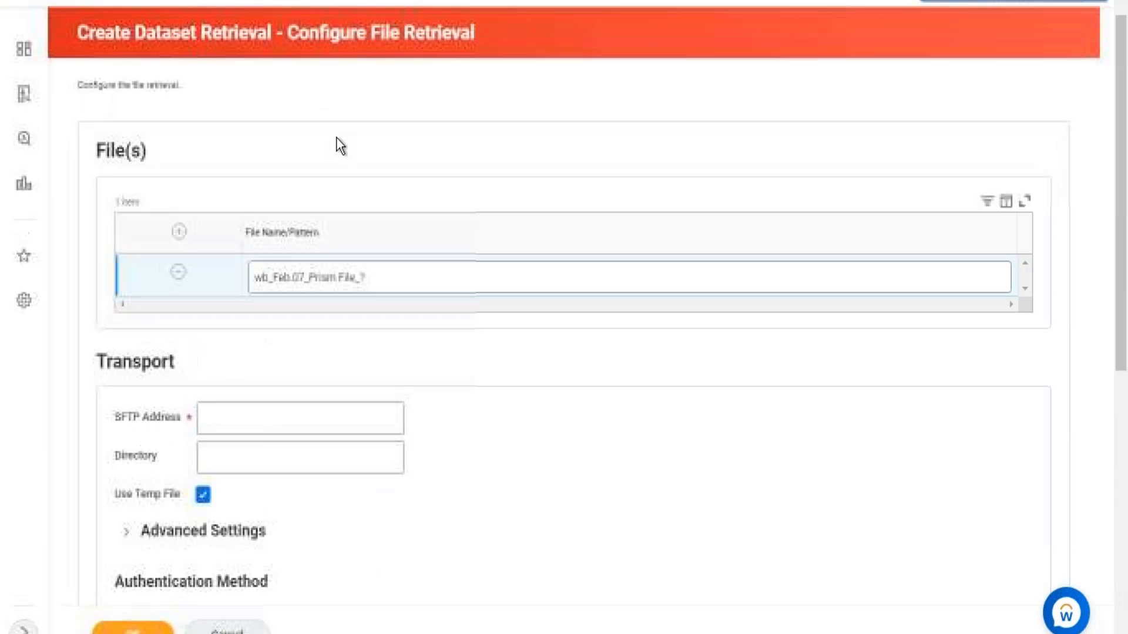
{"action": "left_click", "coordinate": [1062, 2]}
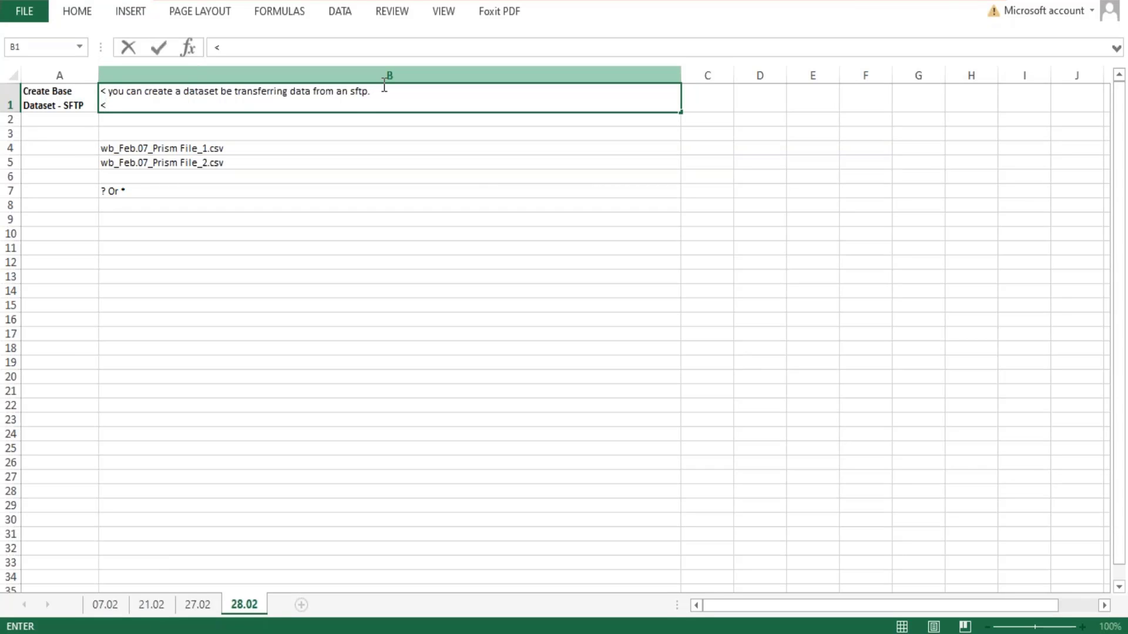
- Complete the second line of B1 as "< This option is usually used when the source data changes often."
{"action": "type", "text": "This"}
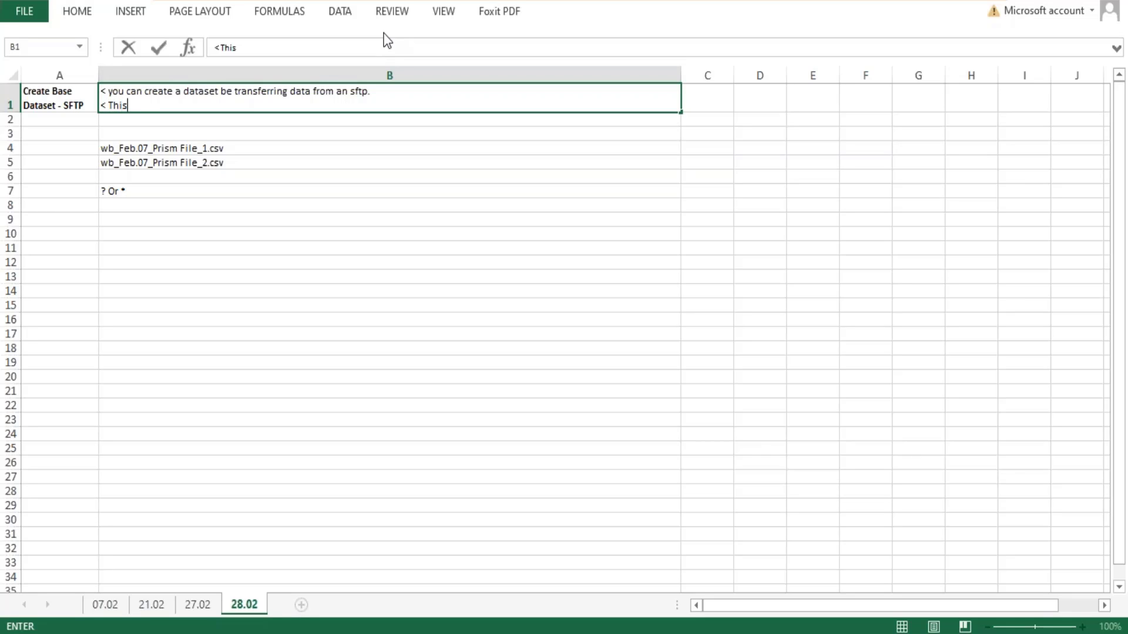
{"action": "type", "text": " option is usually"}
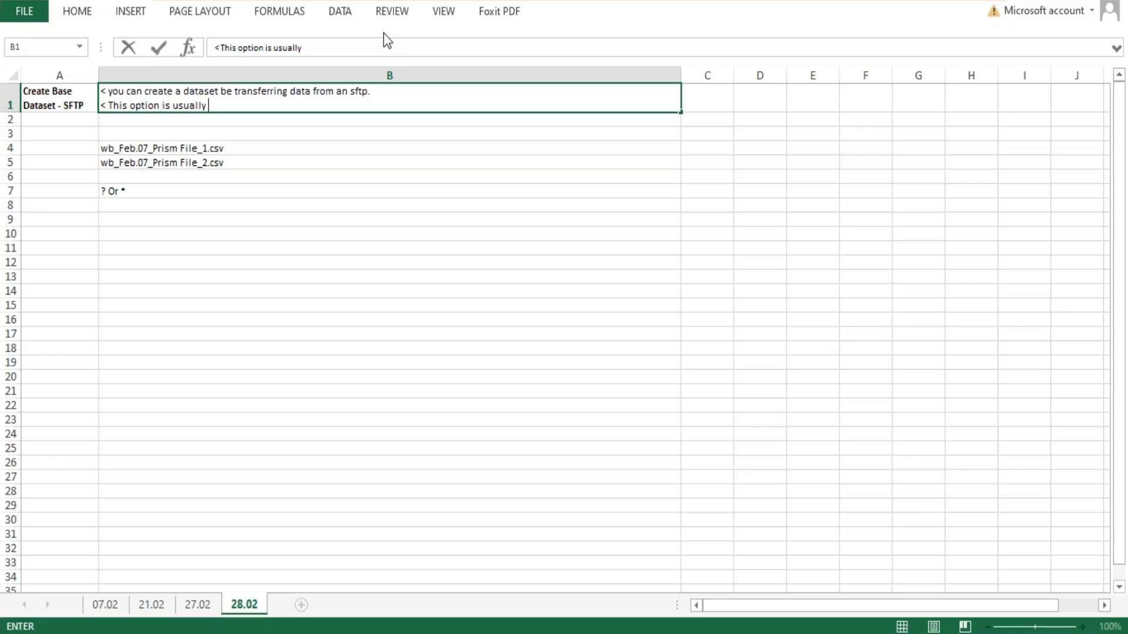
{"action": "type", "text": "used when the"}
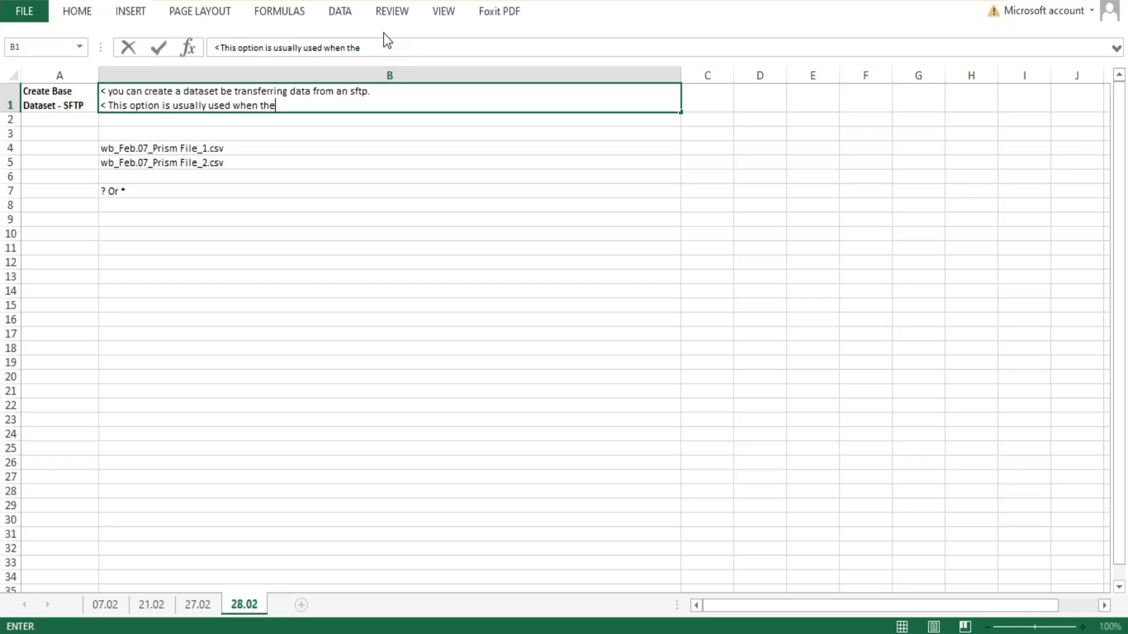
{"action": "type", "text": " source data changes often."}
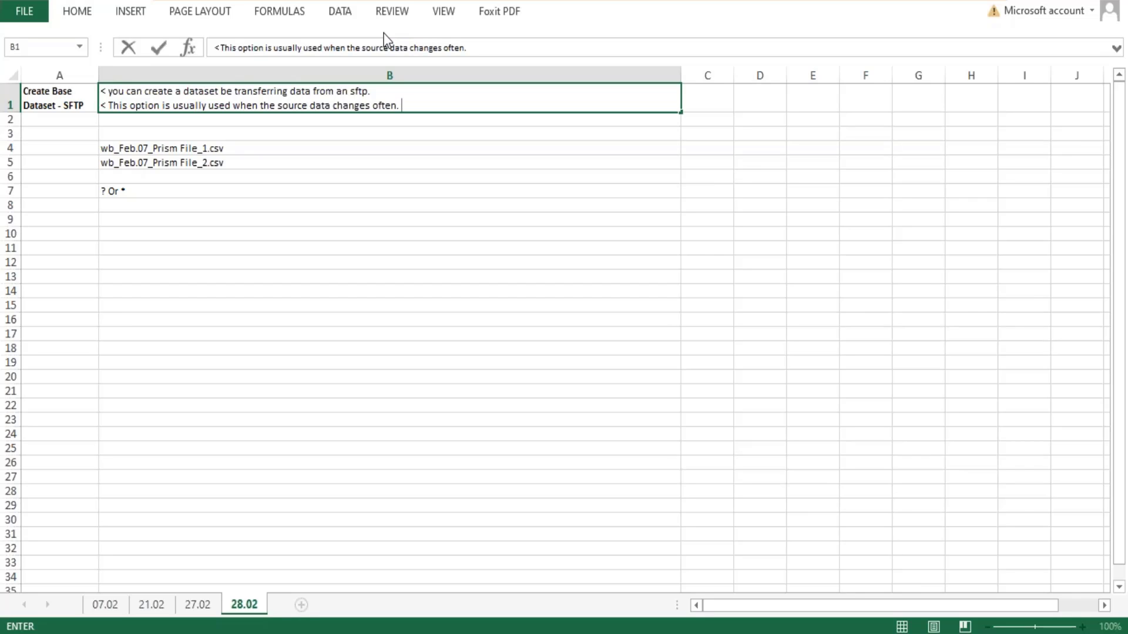
- Add a new line to B1 reading "1. The number of files must be less than 1000"
{"action": "key", "text": "alt+Return"}
{"action": "type", "text": "1."}
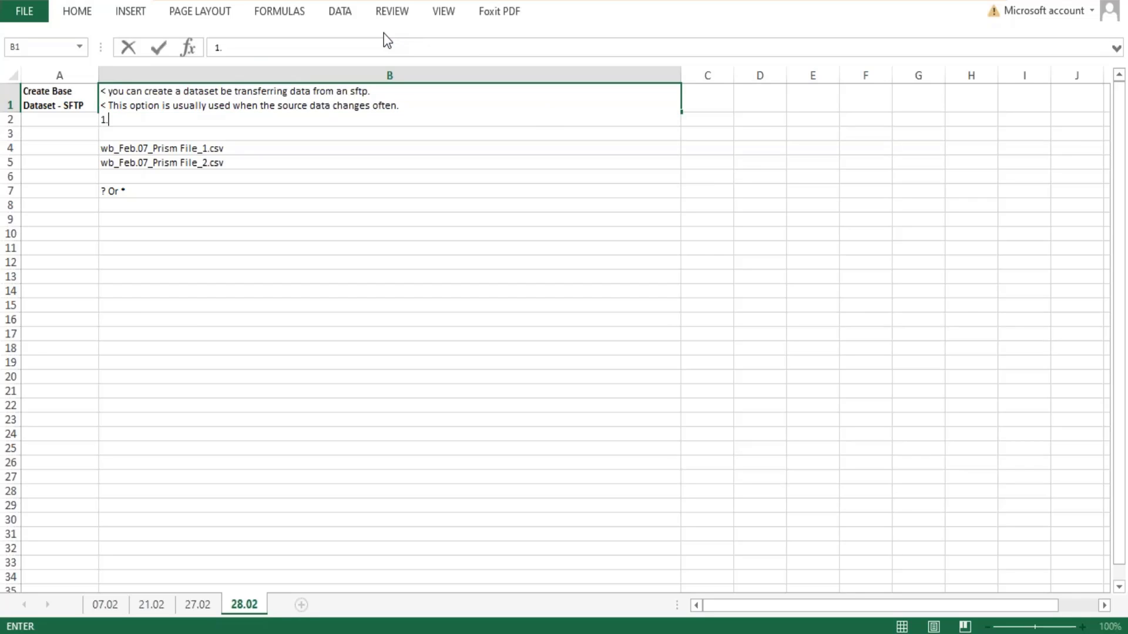
{"action": "type", "text": " The number of fi"}
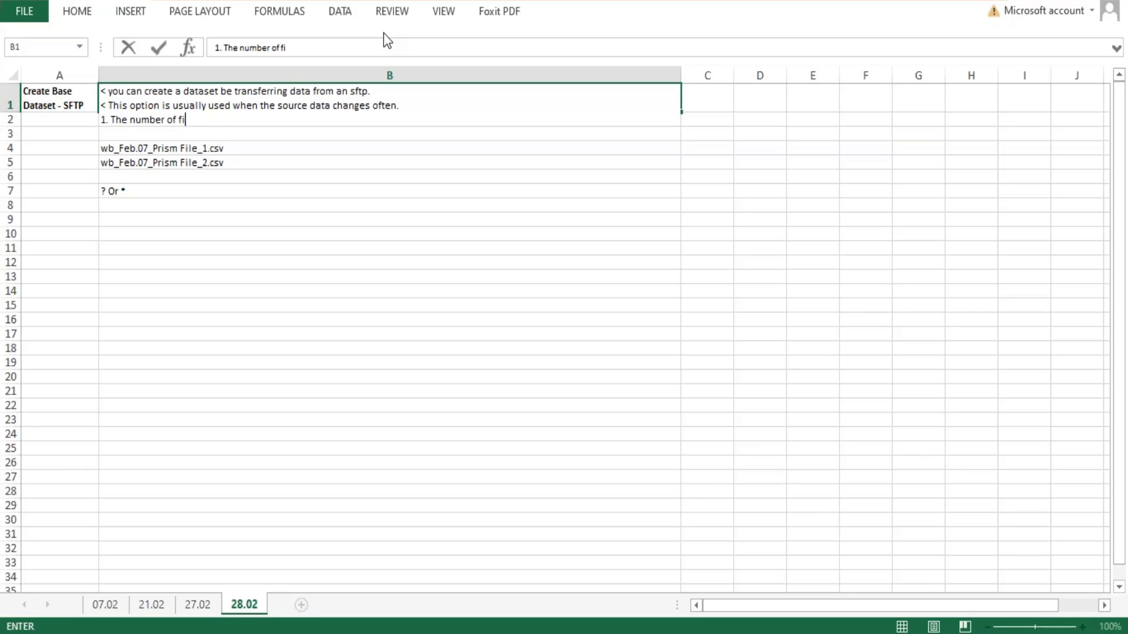
{"action": "type", "text": "les must be less tha"}
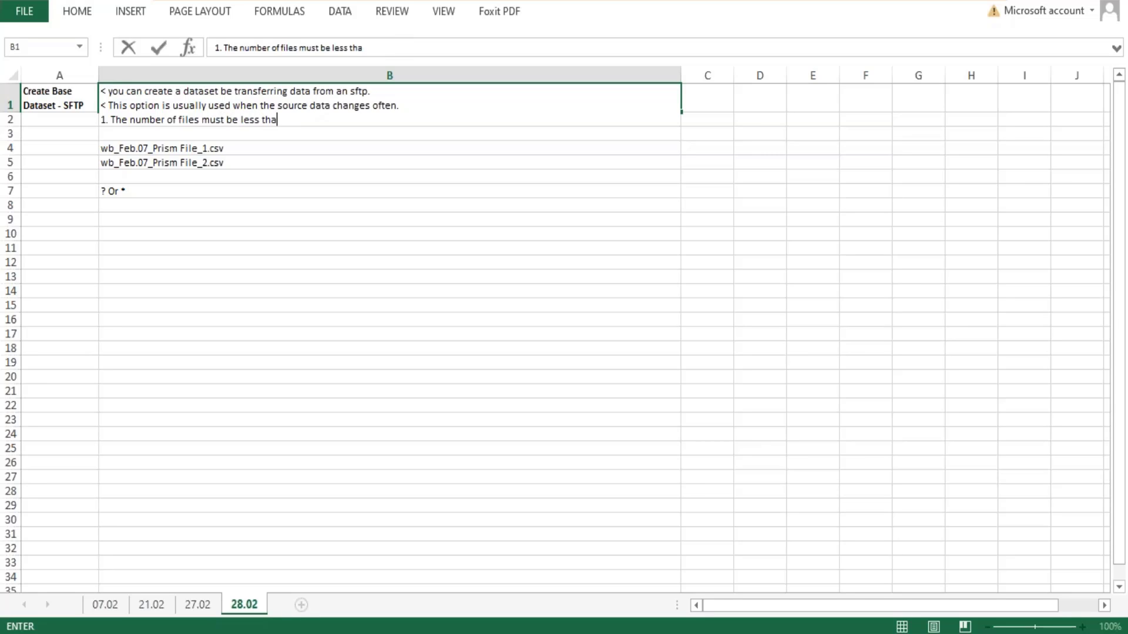
{"action": "type", "text": "n 2000"}
{"action": "key", "text": "BackSpace"}
{"action": "key", "text": "BackSpace"}
{"action": "key", "text": "BackSpace"}
{"action": "key", "text": "BackSpace"}
{"action": "type", "text": "1000"}
- Add a new line to B1 reading "2. The time to transfer in a single integration run should be less than 6 hours"
{"action": "key", "text": "alt+Return"}
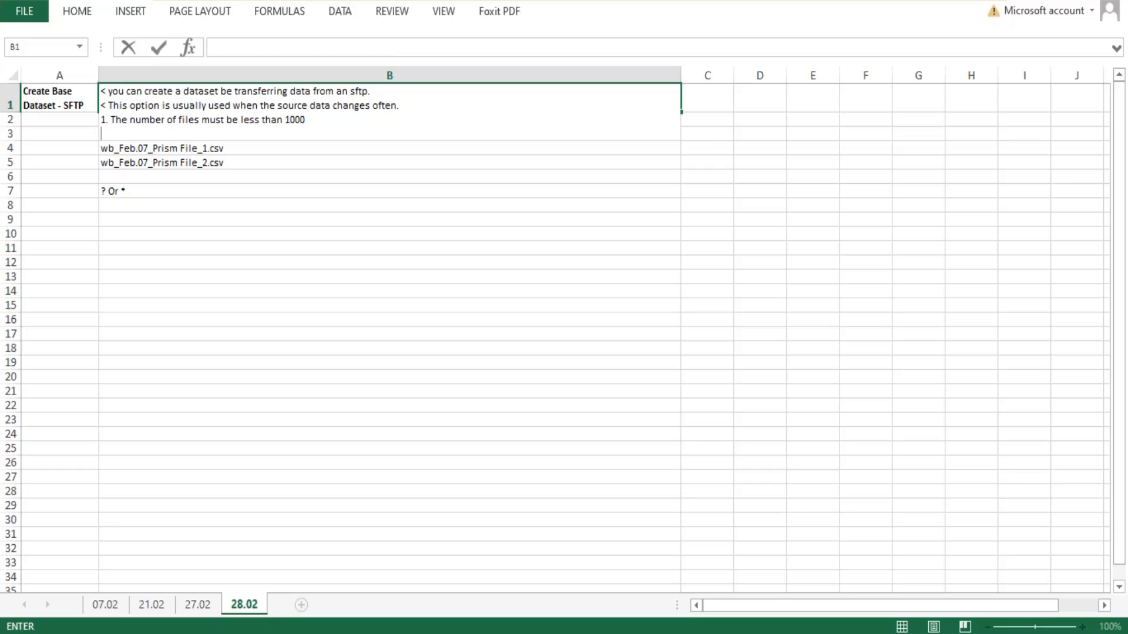
{"action": "type", "text": "2. The time to transfer "}
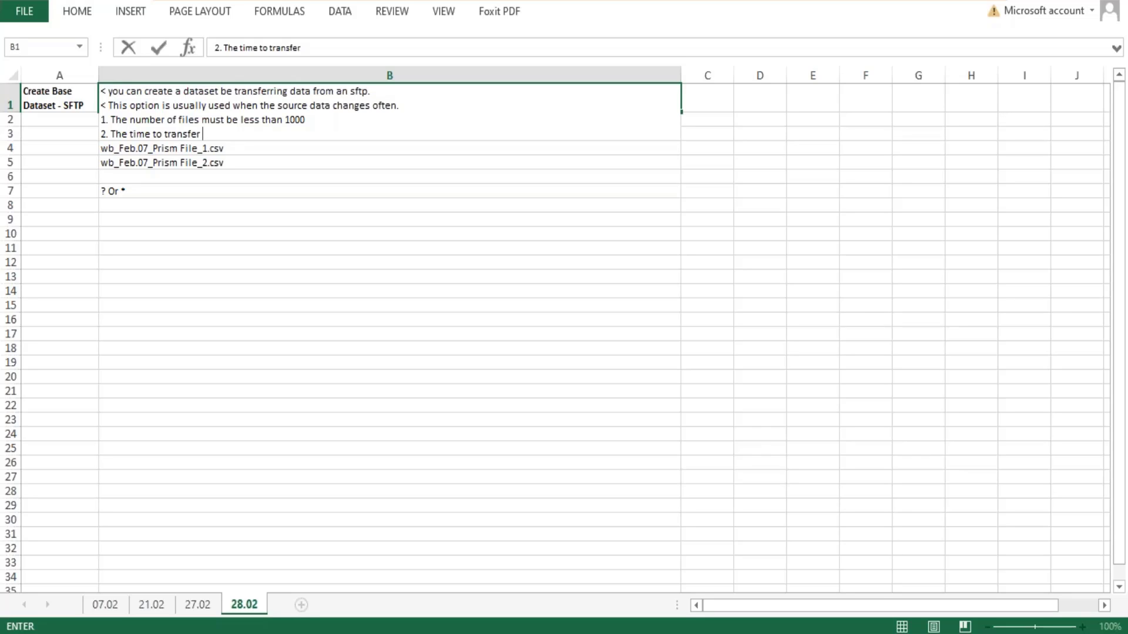
{"action": "type", "text": "in a single integrati"}
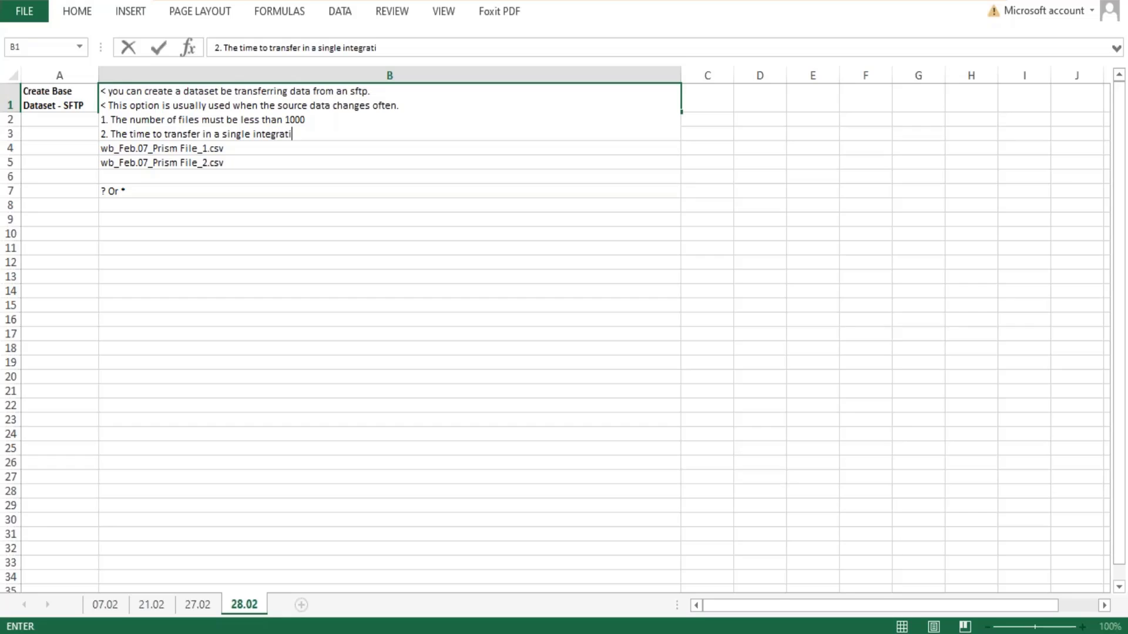
{"action": "type", "text": "on run should be less tha"}
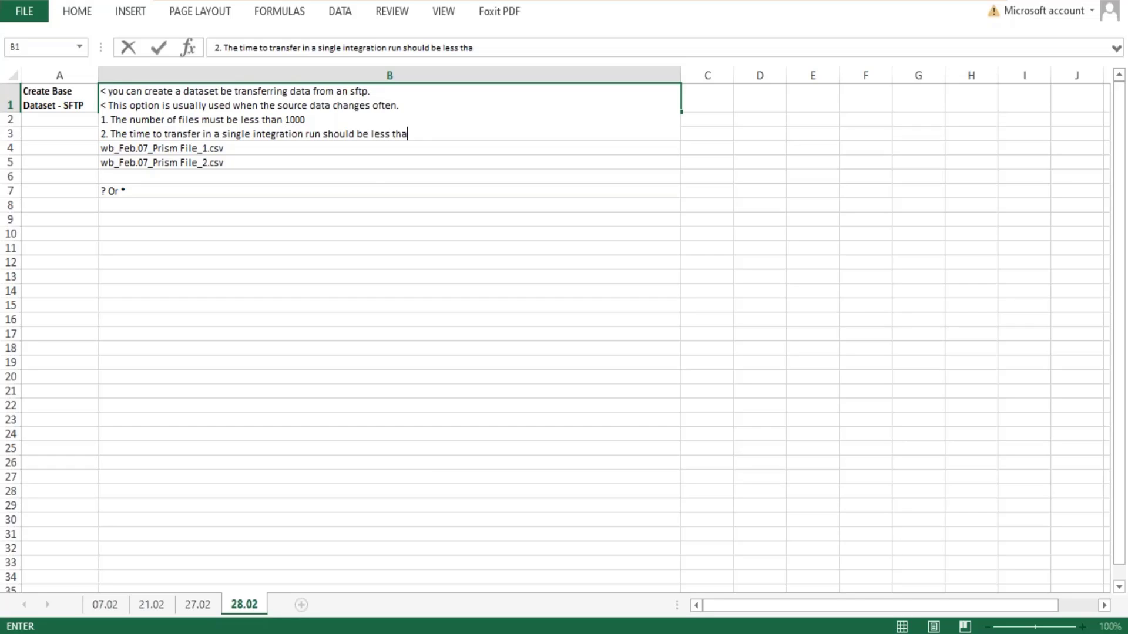
{"action": "type", "text": "n 6 hours"}
- Add a new line to B1 reading "3. Each files must be < 1 GB compressed"
{"action": "key", "text": "alt+Return"}
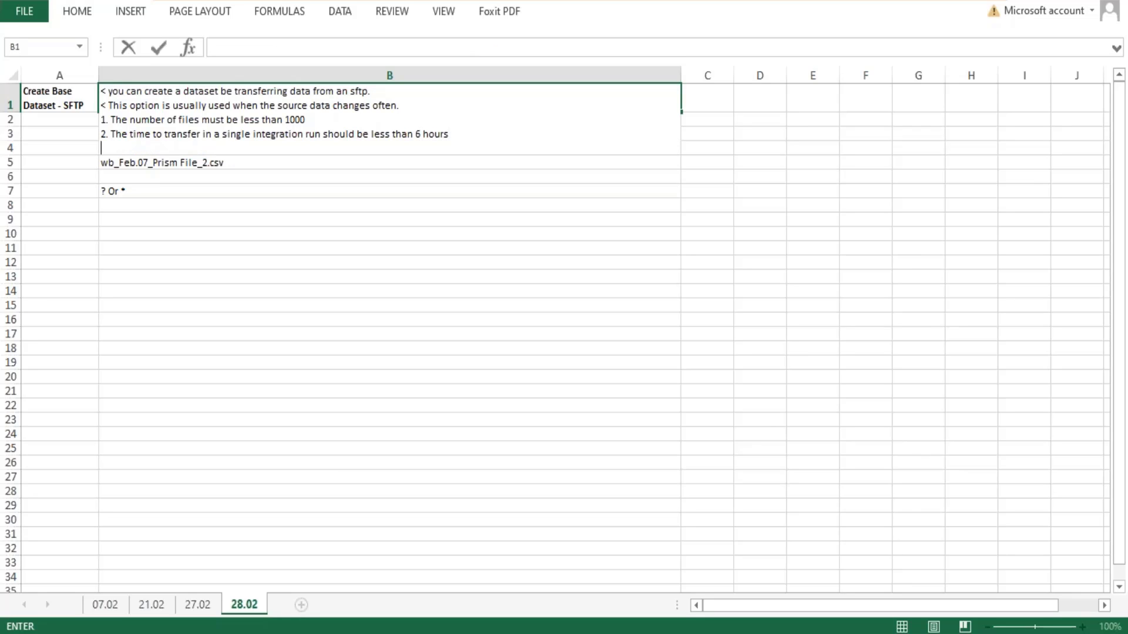
{"action": "type", "text": "3"}
{"action": "type", "text": "Each files must be less"}
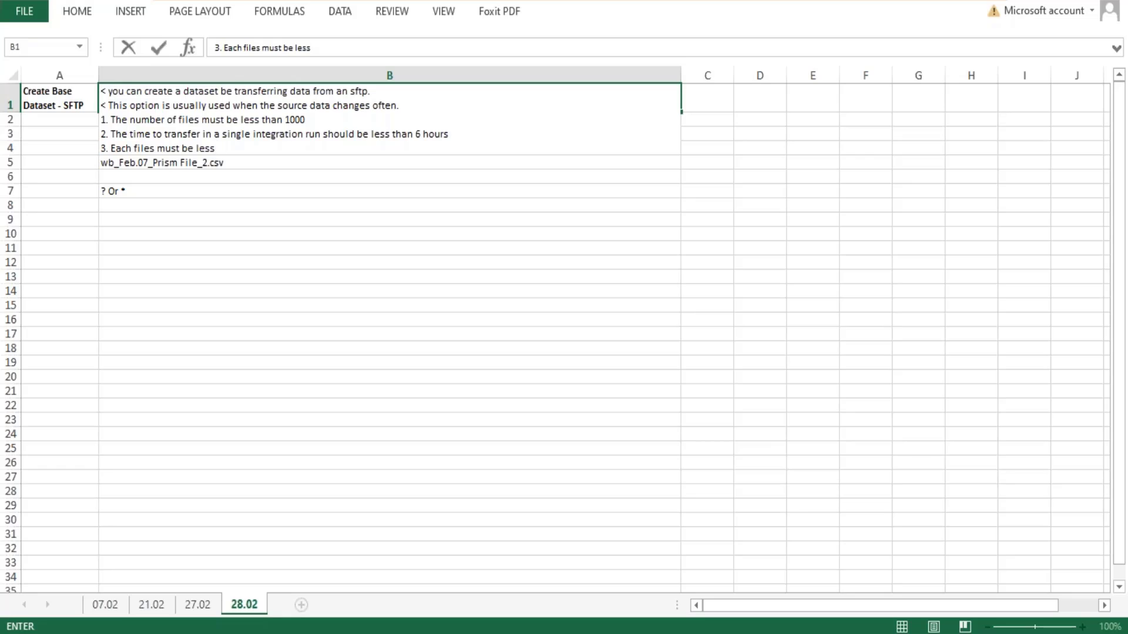
{"action": "key", "text": "BackSpace"}
{"action": "key", "text": "BackSpace"}
{"action": "key", "text": "BackSpace"}
{"action": "key", "text": "BackSpace"}
{"action": "key", "text": "BackSpace"}
{"action": "type", "text": "< 1 GB compressed "}
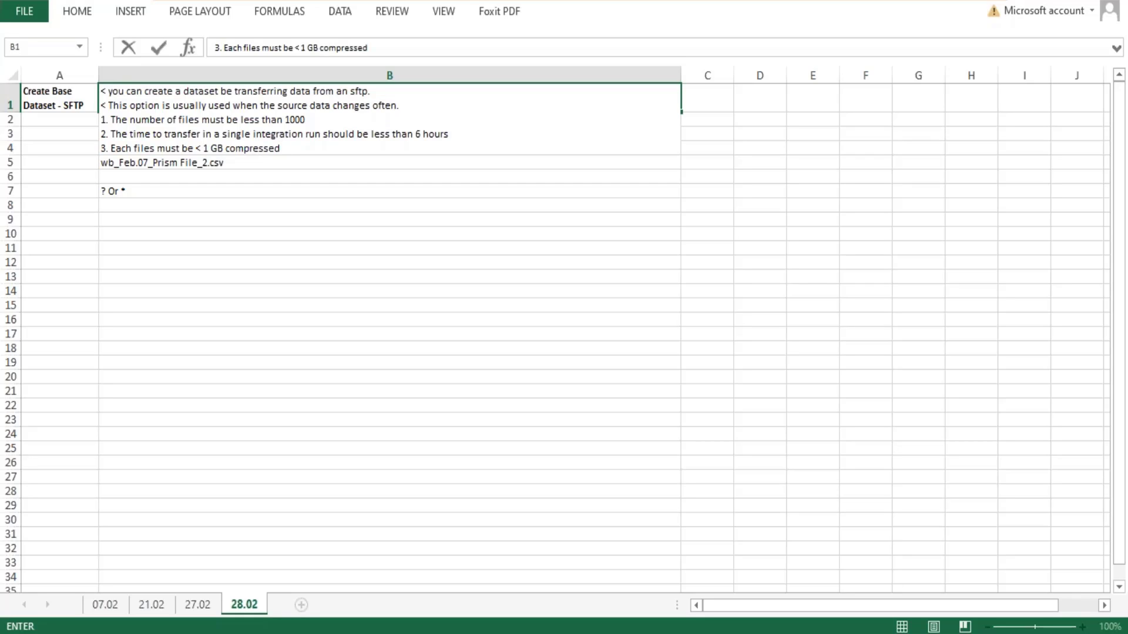
{"action": "type", "text": "(<10 GB uncomr"}
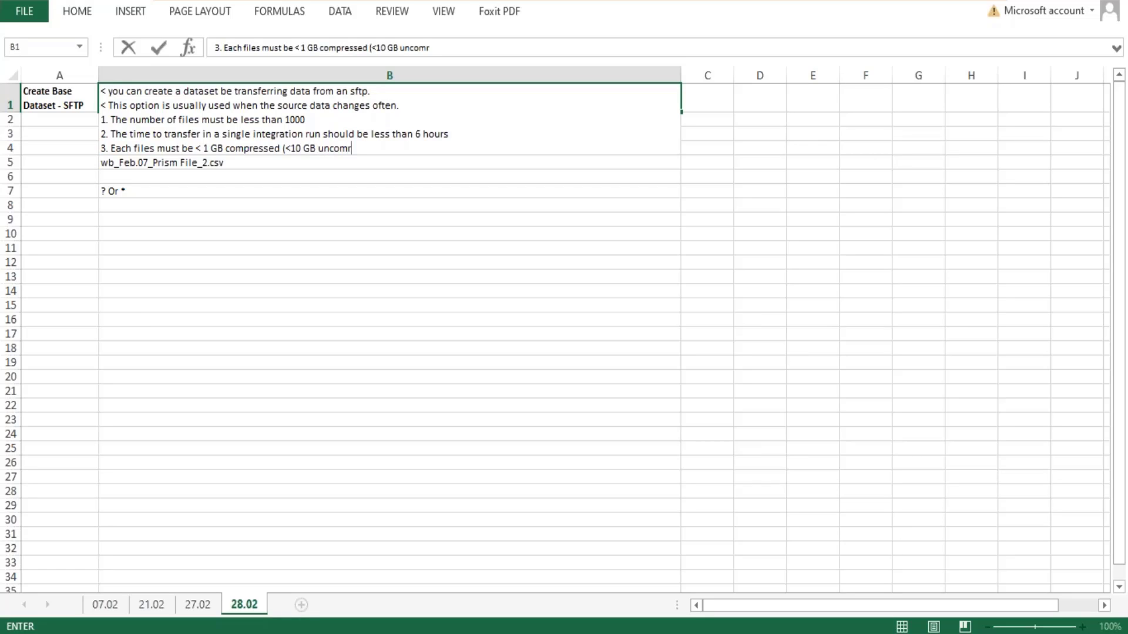
{"action": "type", "text": "presse"}
- Append "(<10 GB uncompressed)" to the third numbered limit in B1 and commit the cell
{"action": "key", "text": "BackSpace"}
{"action": "key", "text": "BackSpace"}
{"action": "key", "text": "BackSpace"}
{"action": "key", "text": "BackSpace"}
{"action": "key", "text": "BackSpace"}
{"action": "key", "text": "BackSpace"}
{"action": "key", "text": "BackSpace"}
{"action": "type", "text": "pressed)"}
{"action": "key", "text": "Return"}
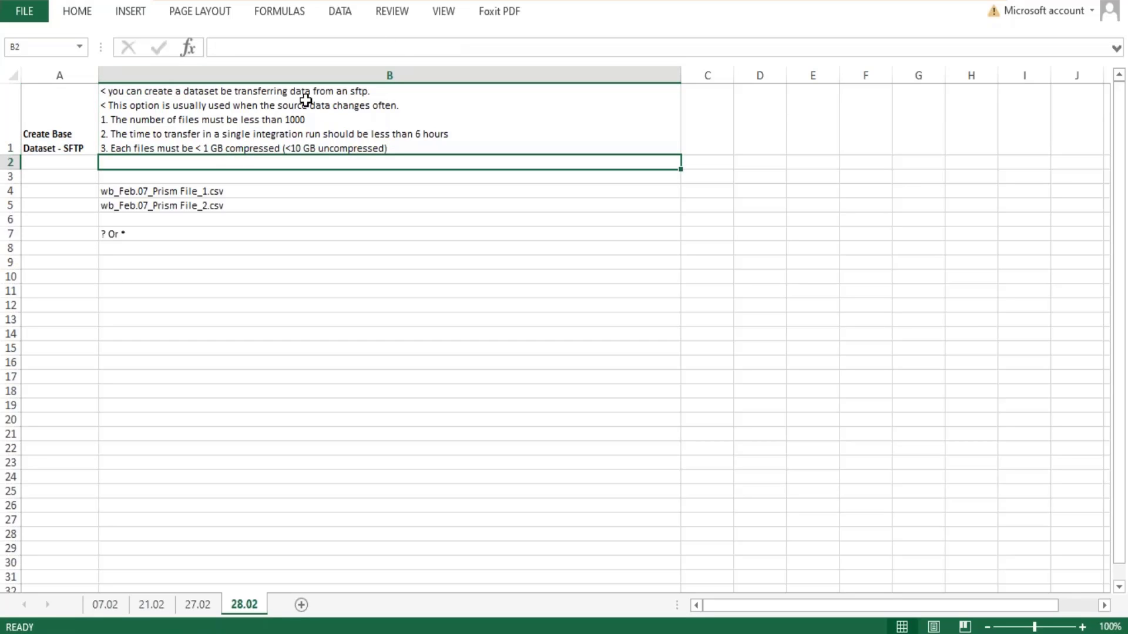
{"action": "left_click", "coordinate": [289, 119]}
{"action": "double_click", "coordinate": [290, 119]}
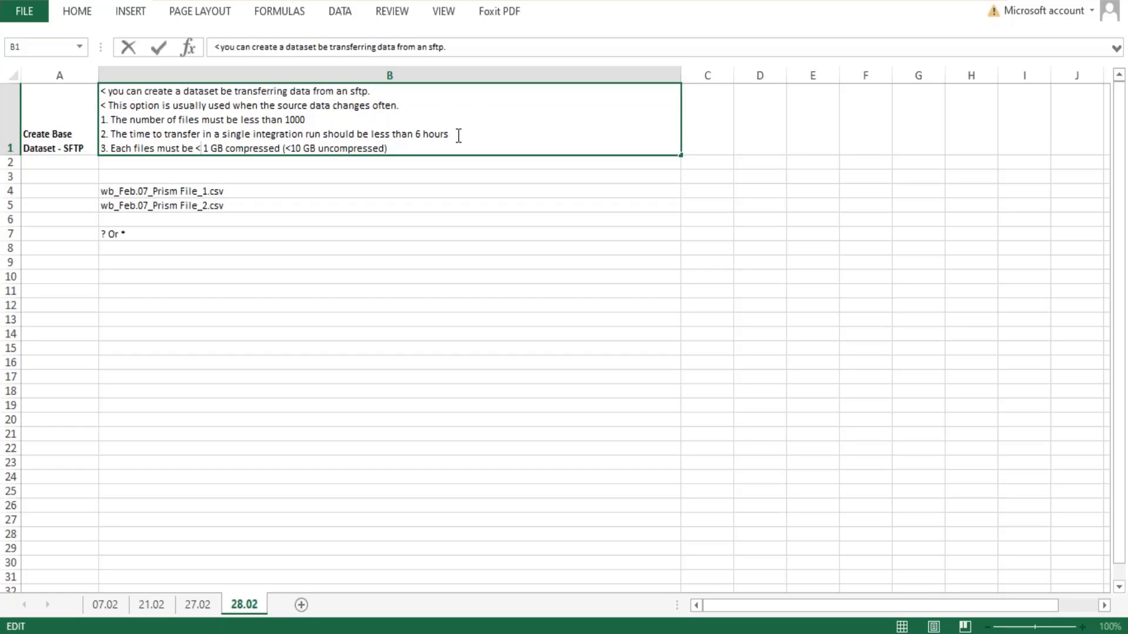
{"action": "left_click_drag", "start_coordinate": [453, 135], "coordinate": [174, 136]}
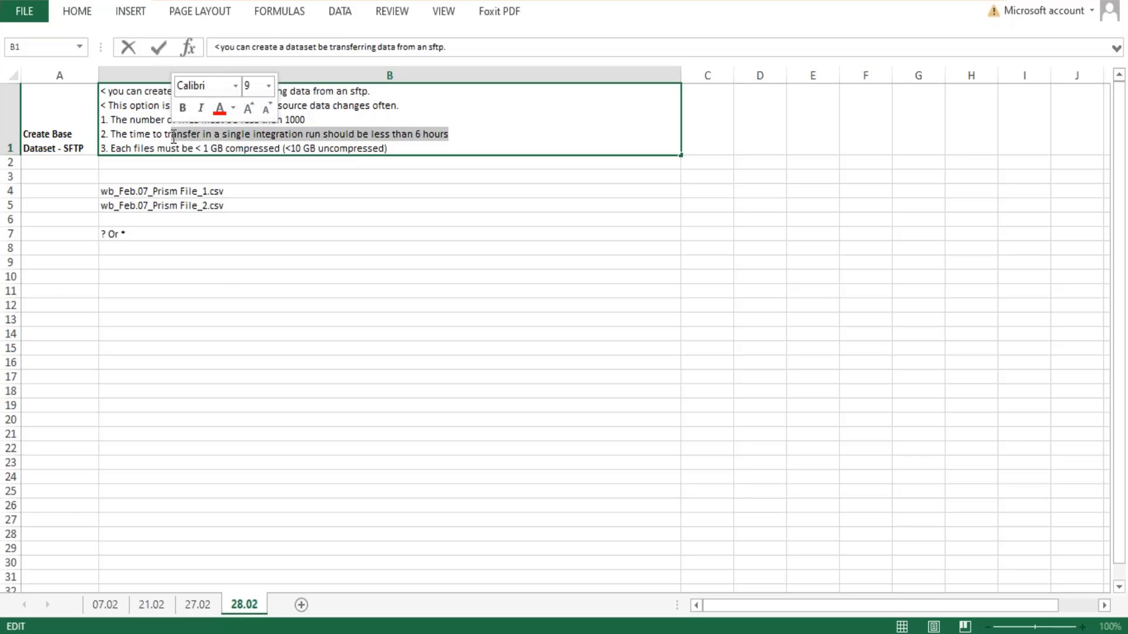
{"action": "left_click", "coordinate": [220, 292]}
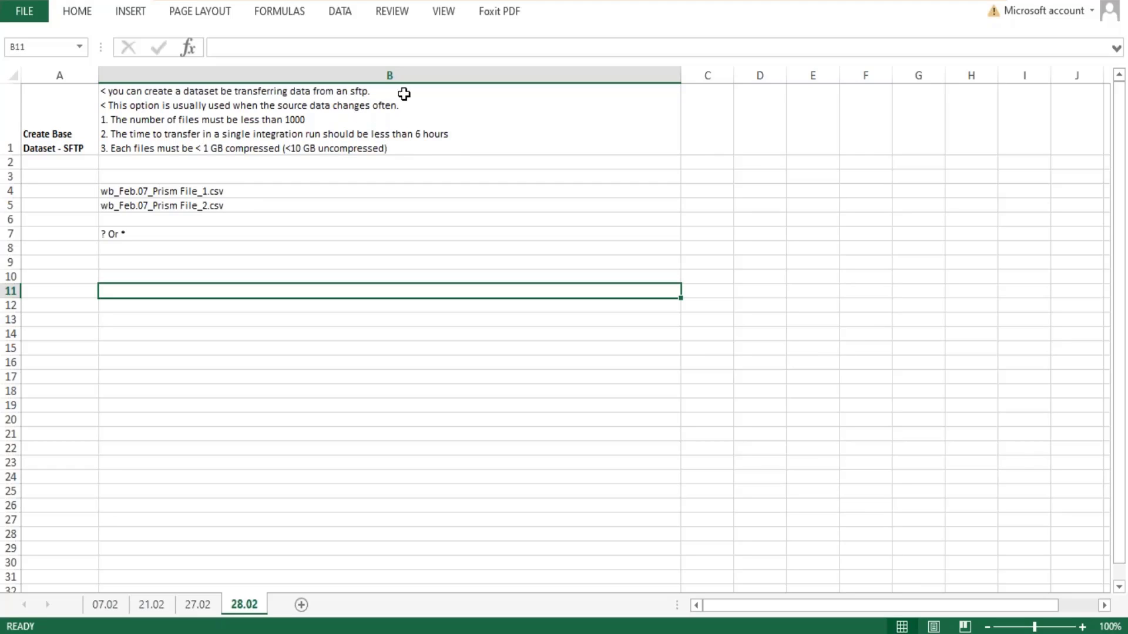
- Add a blank line to B1, followed by a line reading "< File Names or file name pattern may be define."
{"action": "double_click", "coordinate": [393, 147]}
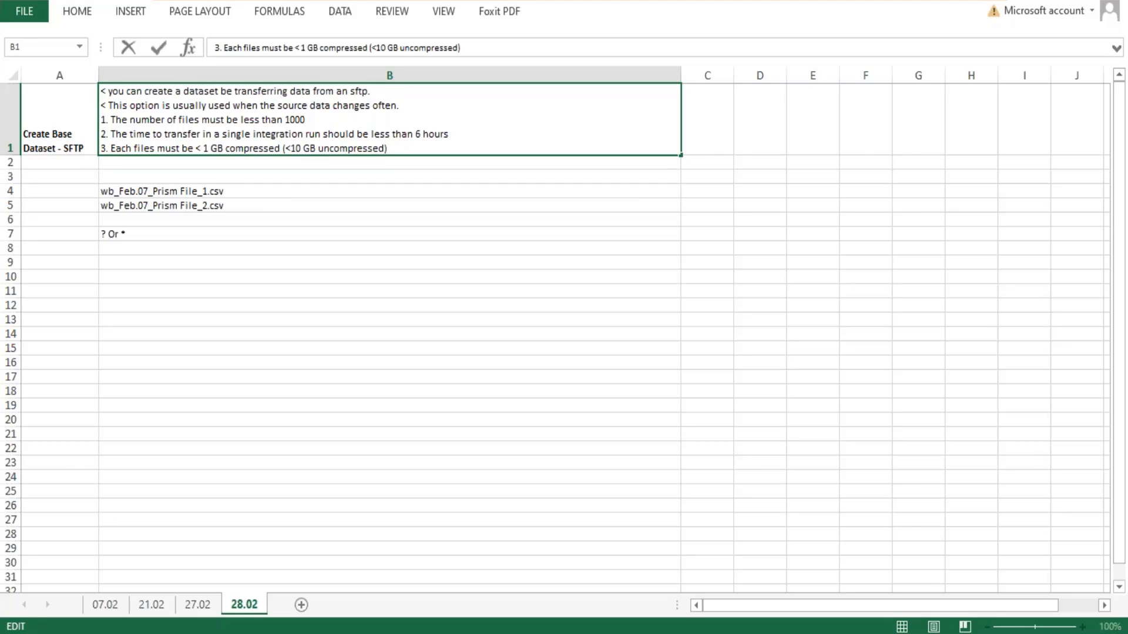
{"action": "key", "text": "alt+Return"}
{"action": "type", "text": "< F"}
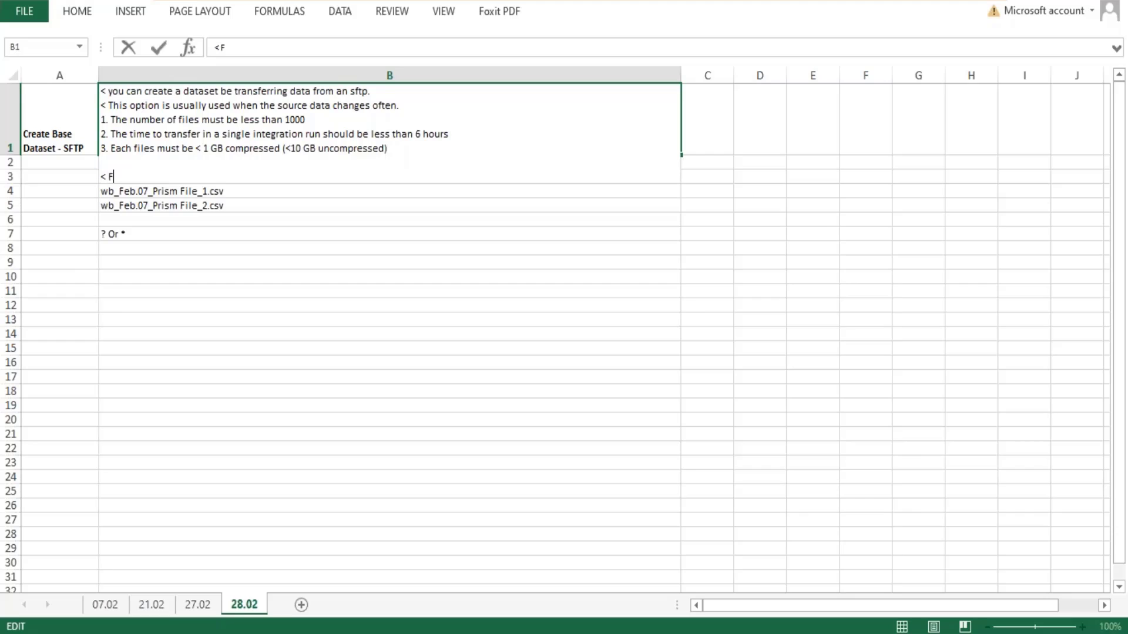
{"action": "type", "text": "ile Names o"}
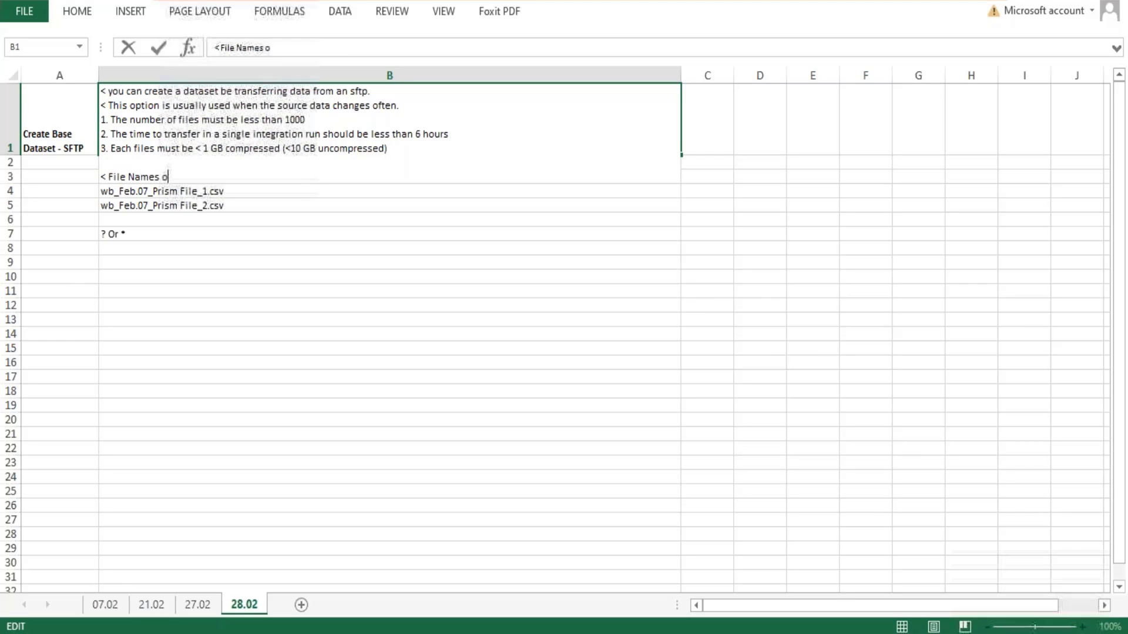
{"action": "type", "text": "r file name "}
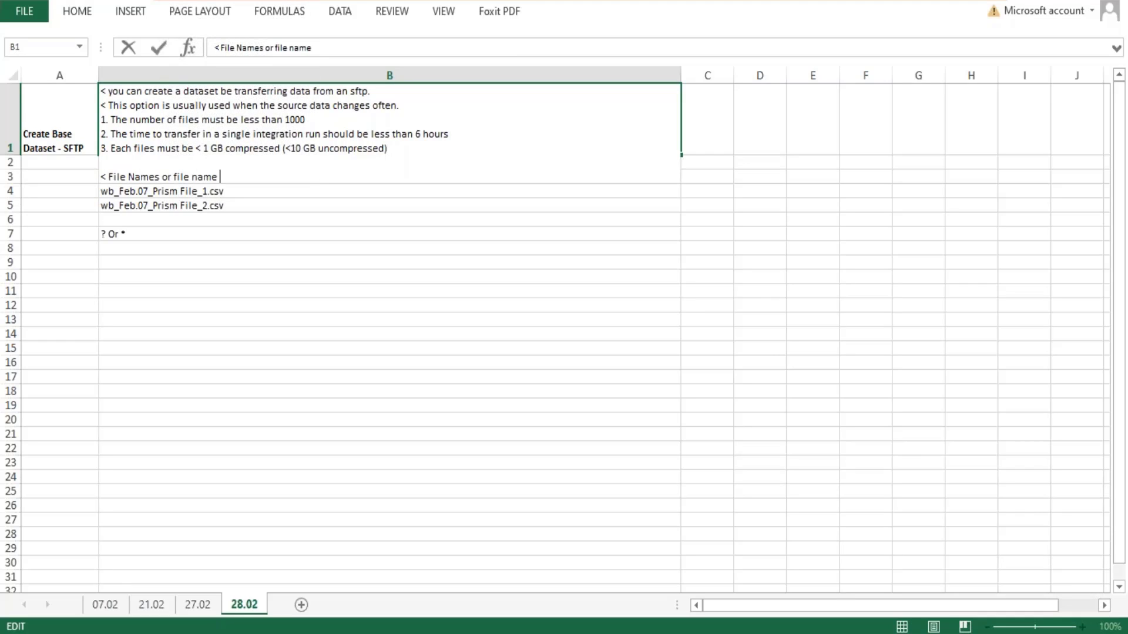
{"action": "type", "text": "pattern may be define. "}
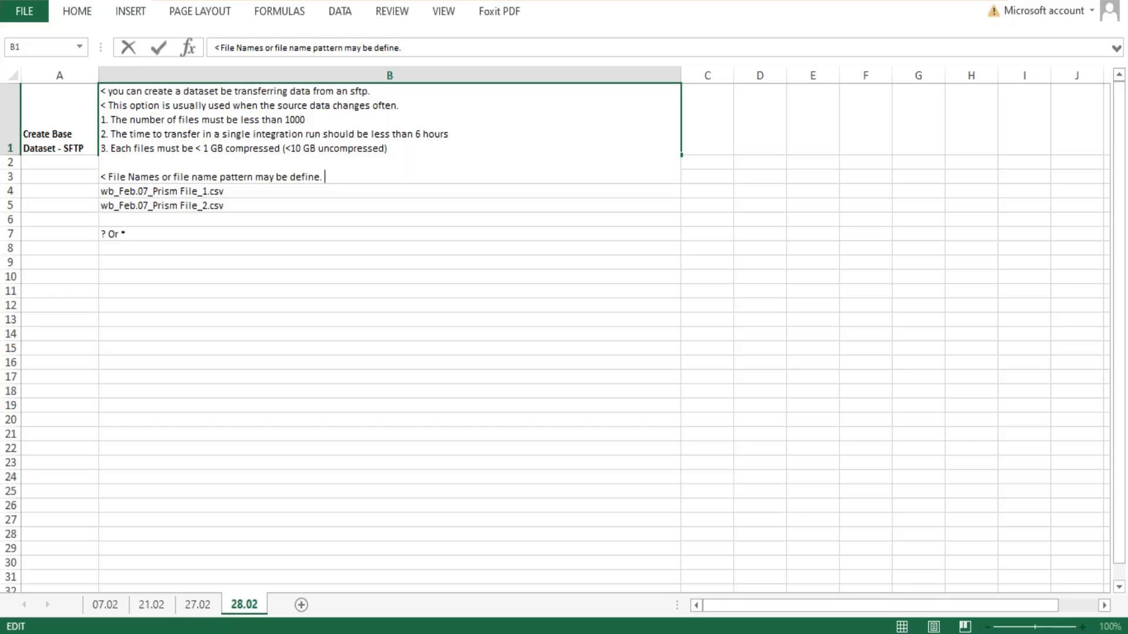
{"action": "type", "text": "* specify 0 or mo"}
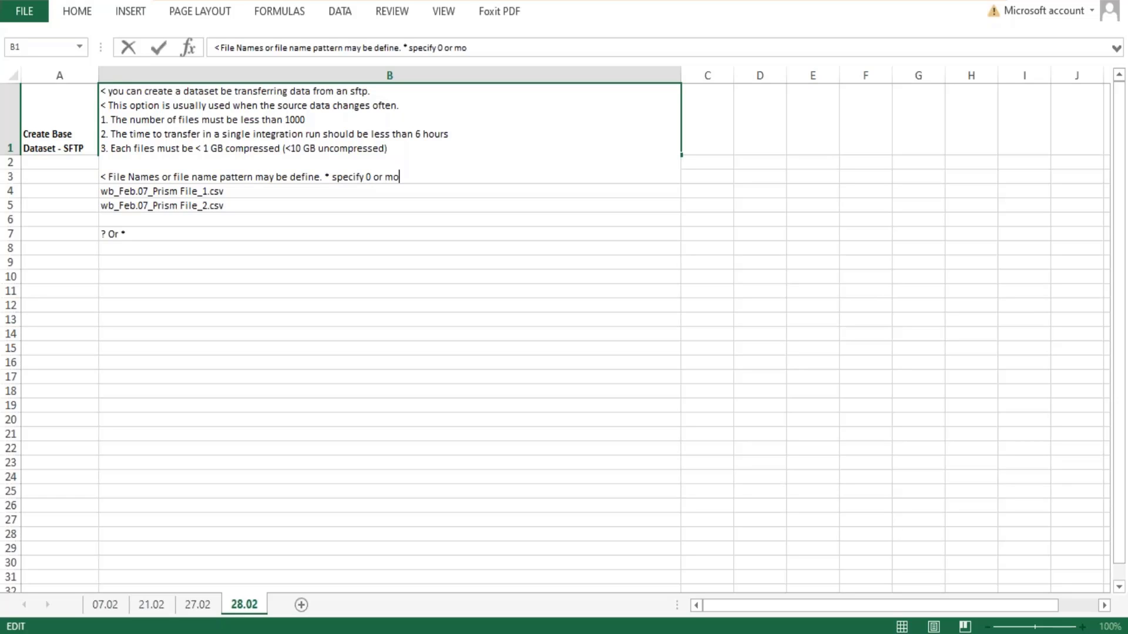
{"action": "type", "text": "re characters, "}
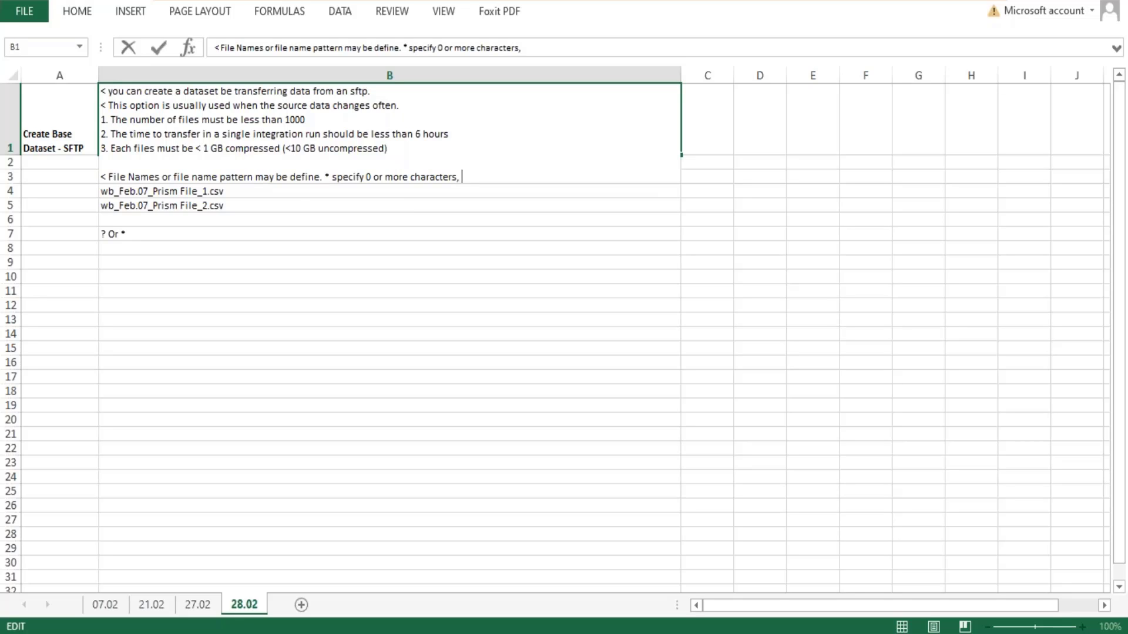
{"action": "type", "text": "? specify exactly 2 c"}
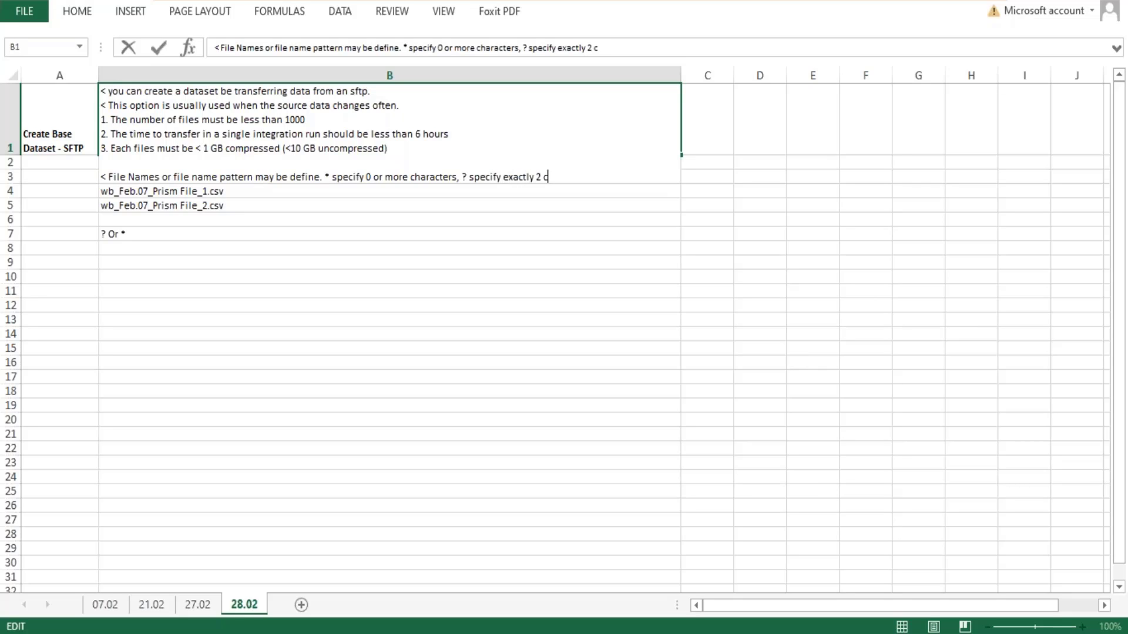
- Finish the file name pattern line in B1 with "? specify exactly 1 character." and save the workbook
{"action": "key", "text": "BackSpace"}
{"action": "key", "text": "BackSpace"}
{"action": "key", "text": "BackSpace"}
{"action": "type", "text": "1 character."}
{"action": "key", "text": "Return"}
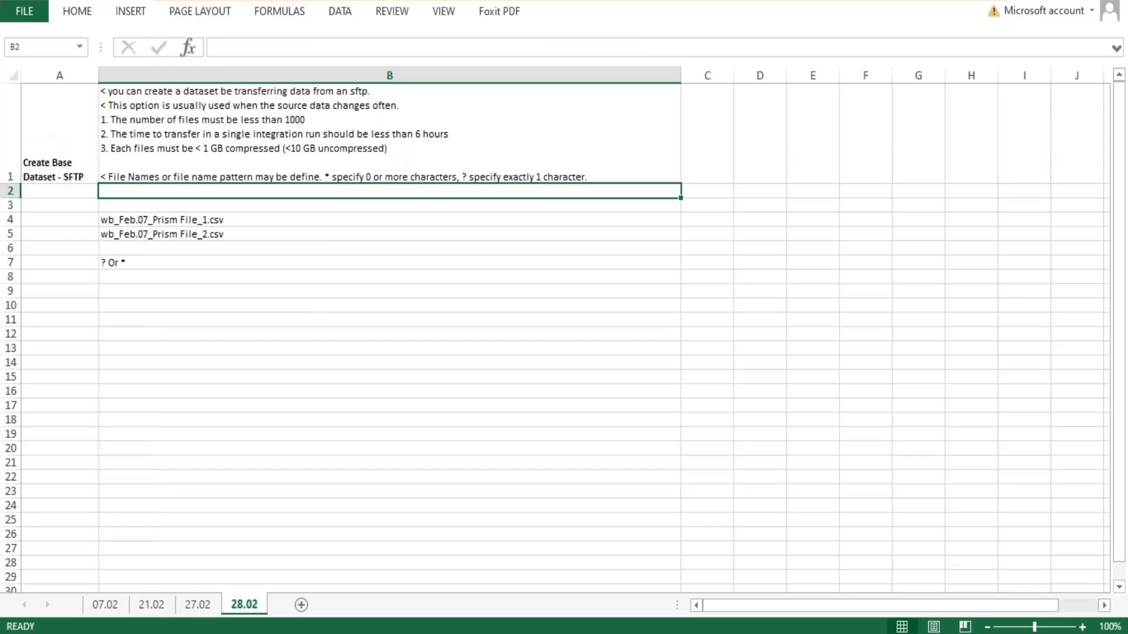
{"action": "key", "text": "ctrl+s"}
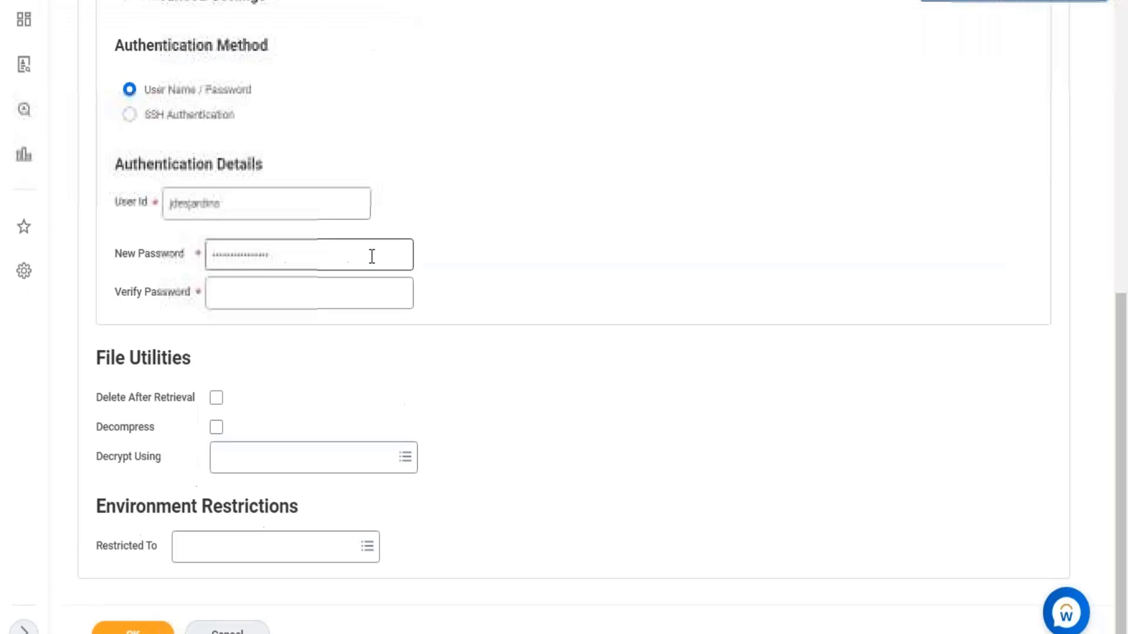
- Examine the SFTP address, directory, Use Temp File and authentication settings on the Workday file retrieval form
{"action": "scroll", "coordinate": [350, 246], "scroll_direction": "up", "scroll_amount": 10}
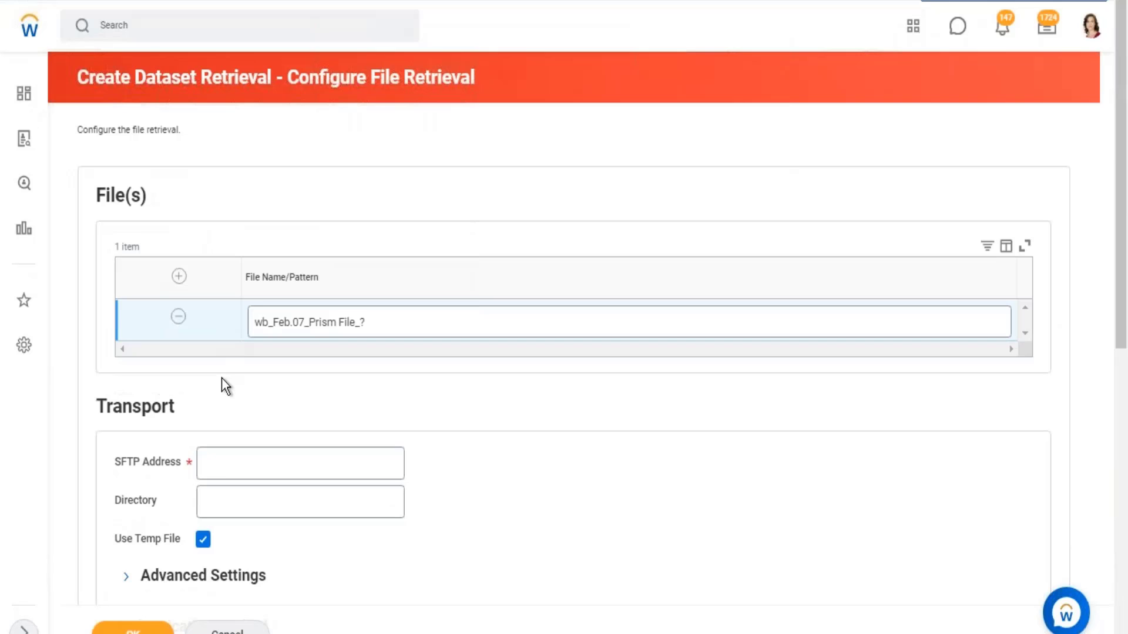
{"action": "left_click", "coordinate": [232, 454]}
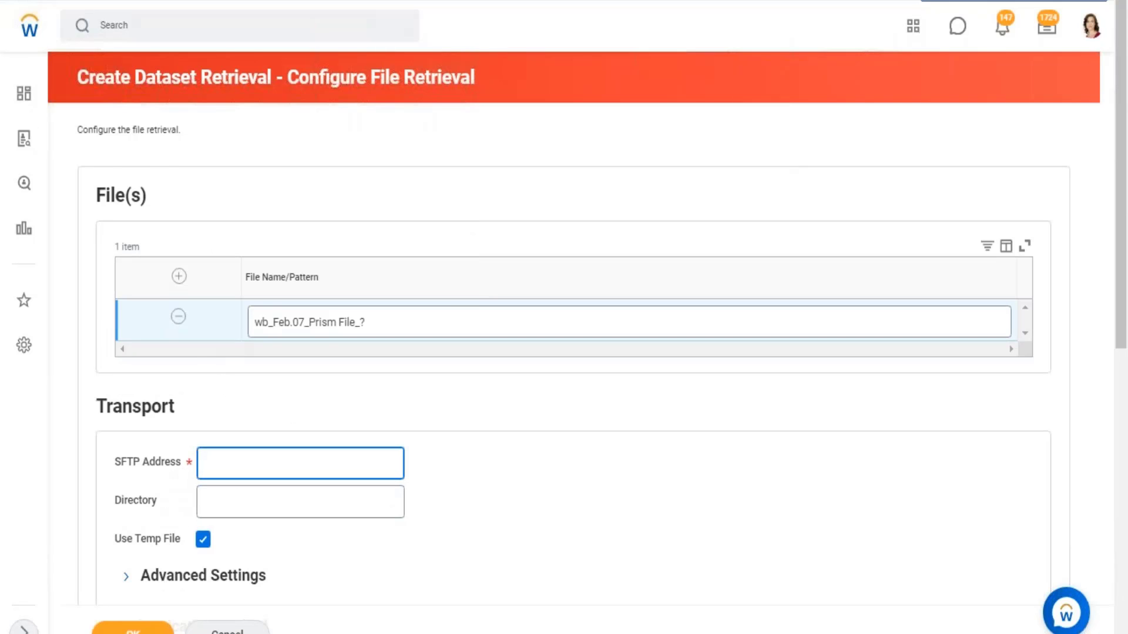
{"action": "scroll", "coordinate": [297, 527], "scroll_direction": "down", "scroll_amount": 6}
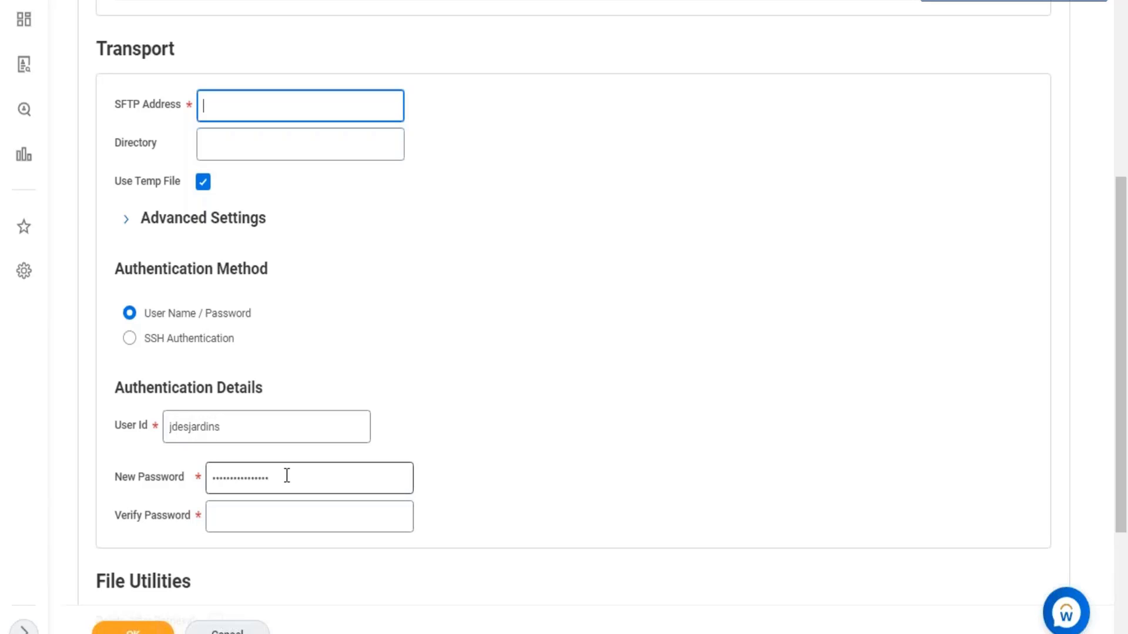
{"action": "scroll", "coordinate": [136, 249], "scroll_direction": "up", "scroll_amount": 2}
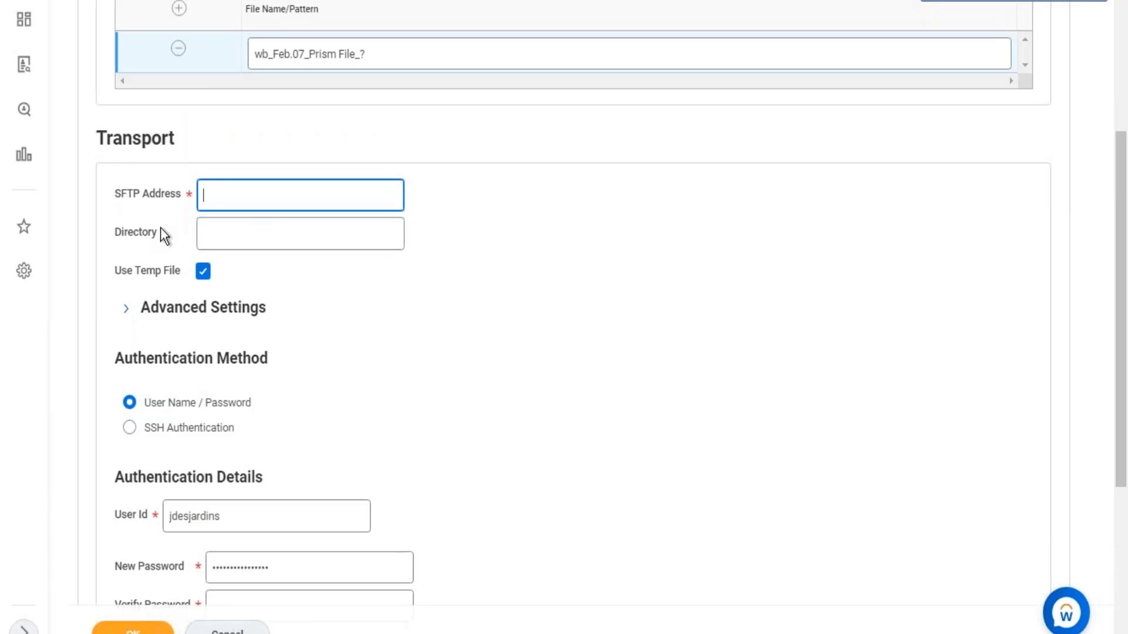
{"action": "mouse_move", "coordinate": [162, 225]}
{"action": "left_click_drag", "start_coordinate": [126, 274], "coordinate": [153, 276]}
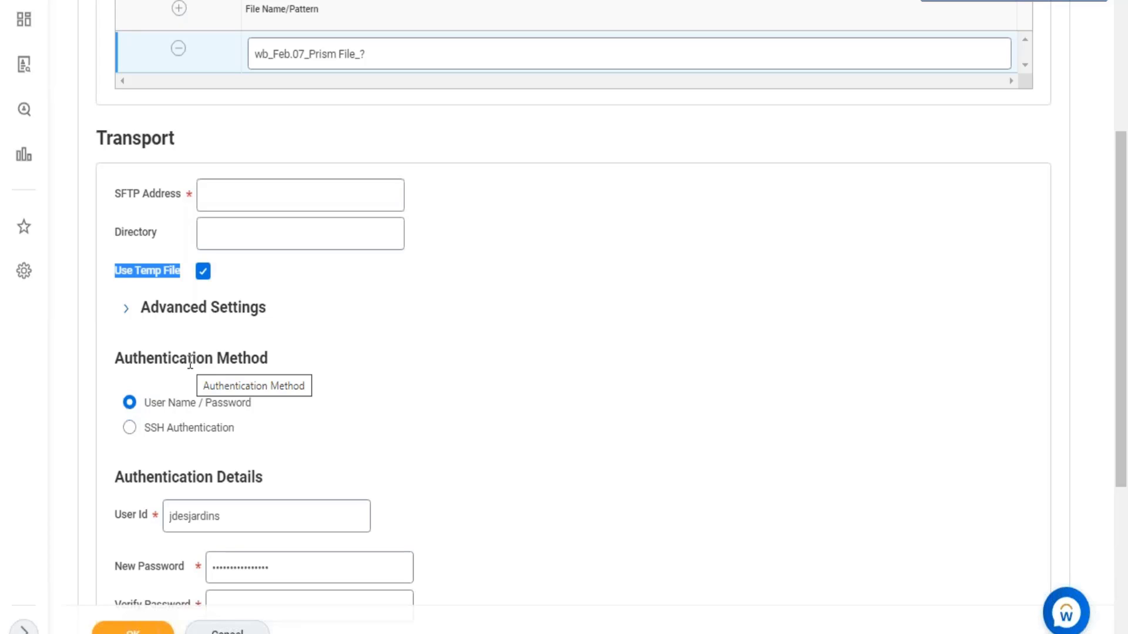
{"action": "scroll", "coordinate": [340, 420], "scroll_direction": "down", "scroll_amount": 5}
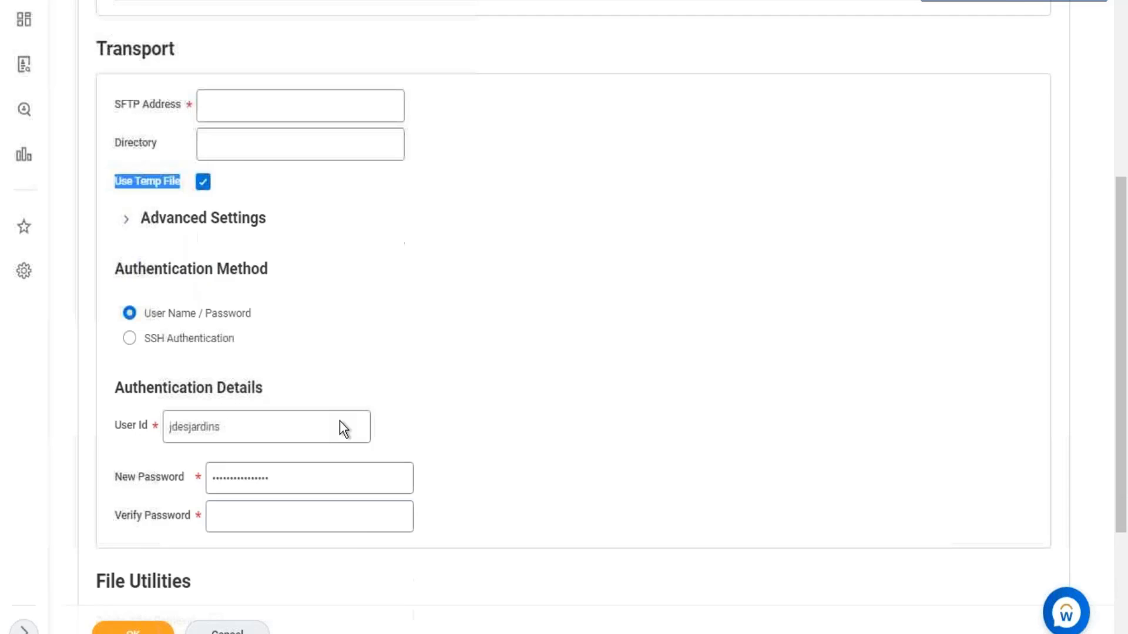
- Enable Delete After Retrieval under File Utilities
{"action": "left_click_drag", "start_coordinate": [108, 400], "coordinate": [183, 397]}
{"action": "left_click", "coordinate": [218, 399]}
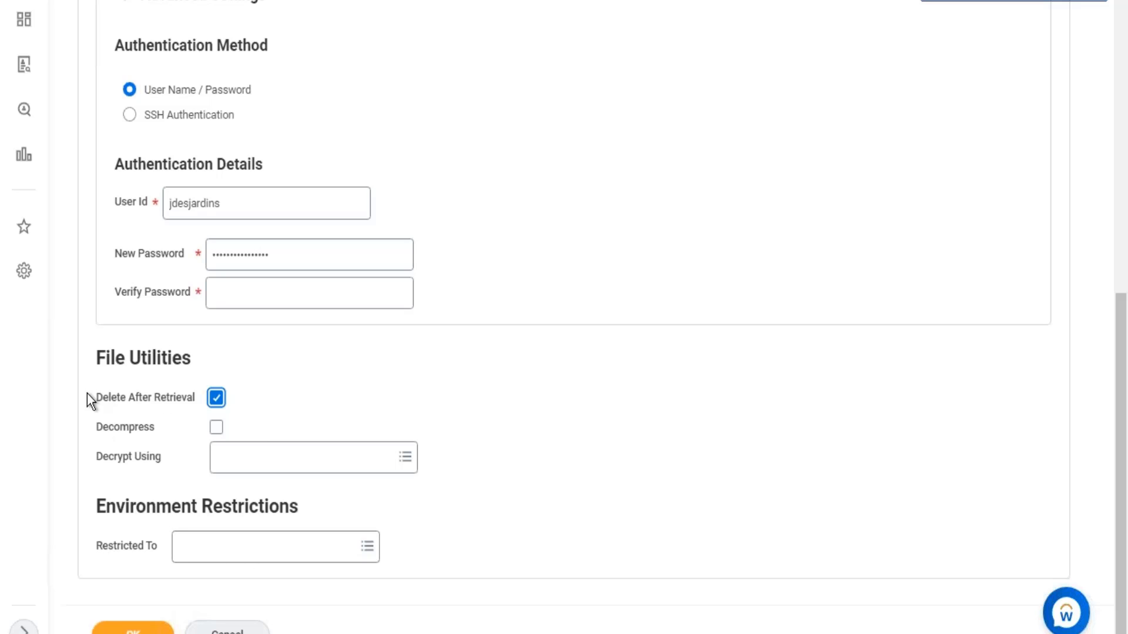
{"action": "left_click_drag", "start_coordinate": [91, 396], "coordinate": [197, 401]}
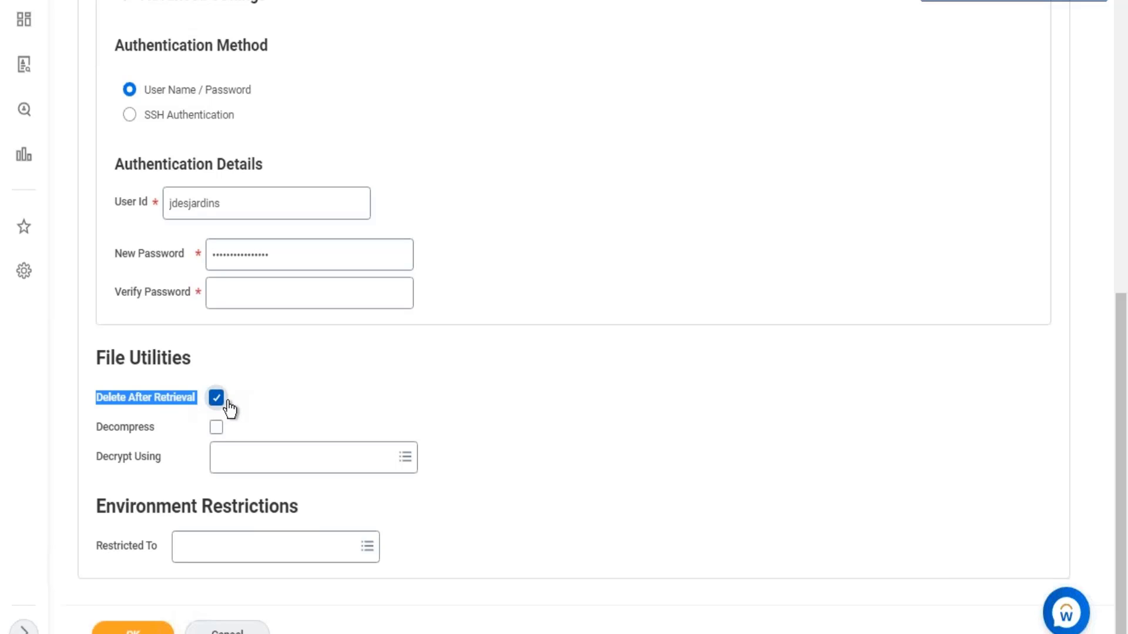
- Compare the Use Temp File option under Transport with the Delete After Retrieval option under File Utilities
{"action": "scroll", "coordinate": [252, 296], "scroll_direction": "up", "scroll_amount": 10}
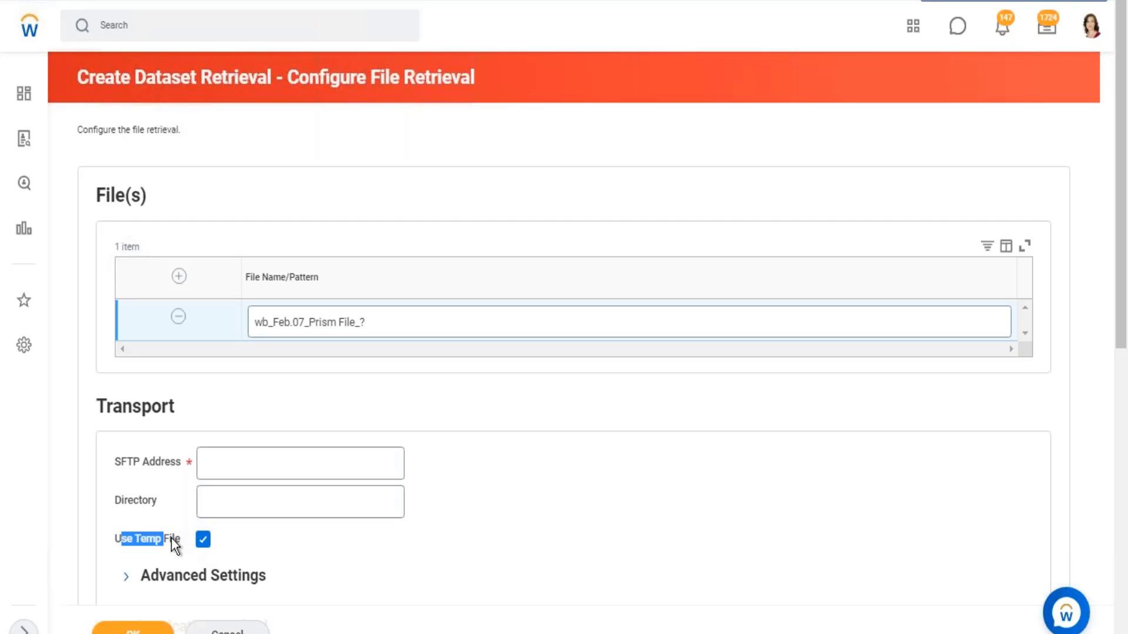
{"action": "mouse_move", "coordinate": [171, 538]}
{"action": "scroll", "coordinate": [174, 518], "scroll_direction": "down", "scroll_amount": 10}
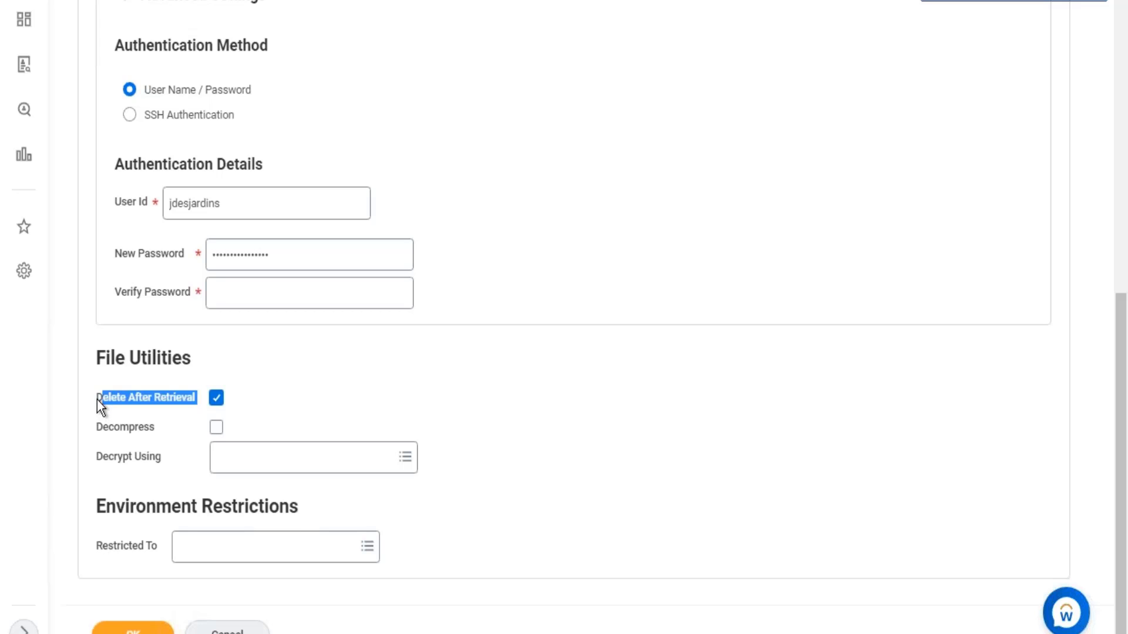
{"action": "left_click", "coordinate": [128, 399]}
{"action": "scroll", "coordinate": [74, 481], "scroll_direction": "up", "scroll_amount": 5}
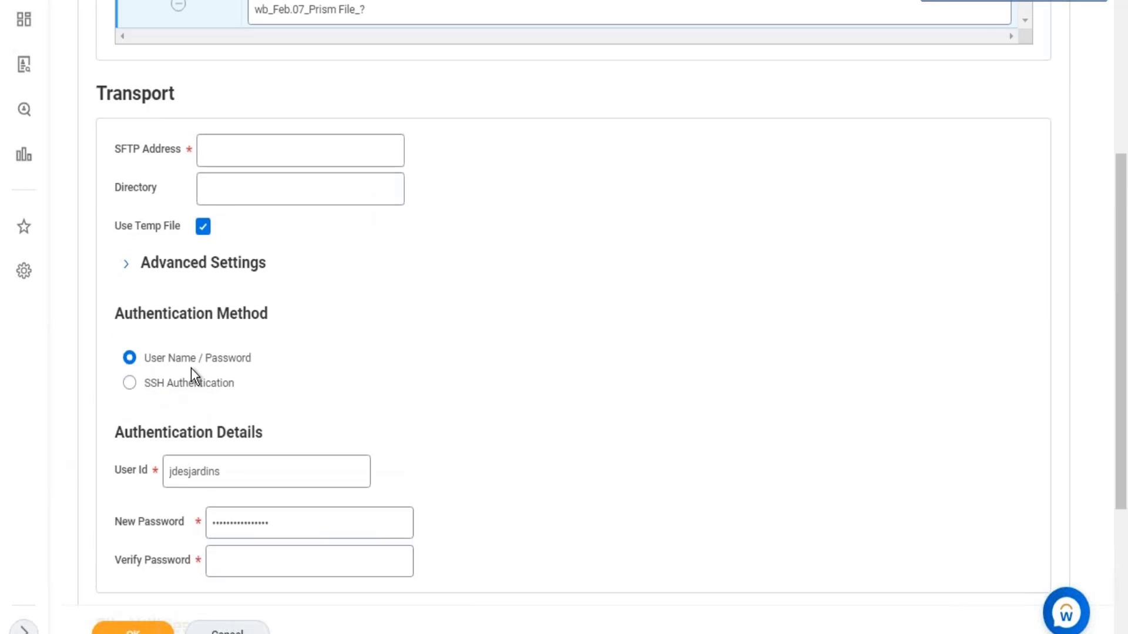
{"action": "scroll", "coordinate": [192, 367], "scroll_direction": "up", "scroll_amount": 5}
{"action": "scroll", "coordinate": [220, 369], "scroll_direction": "down", "scroll_amount": 4}
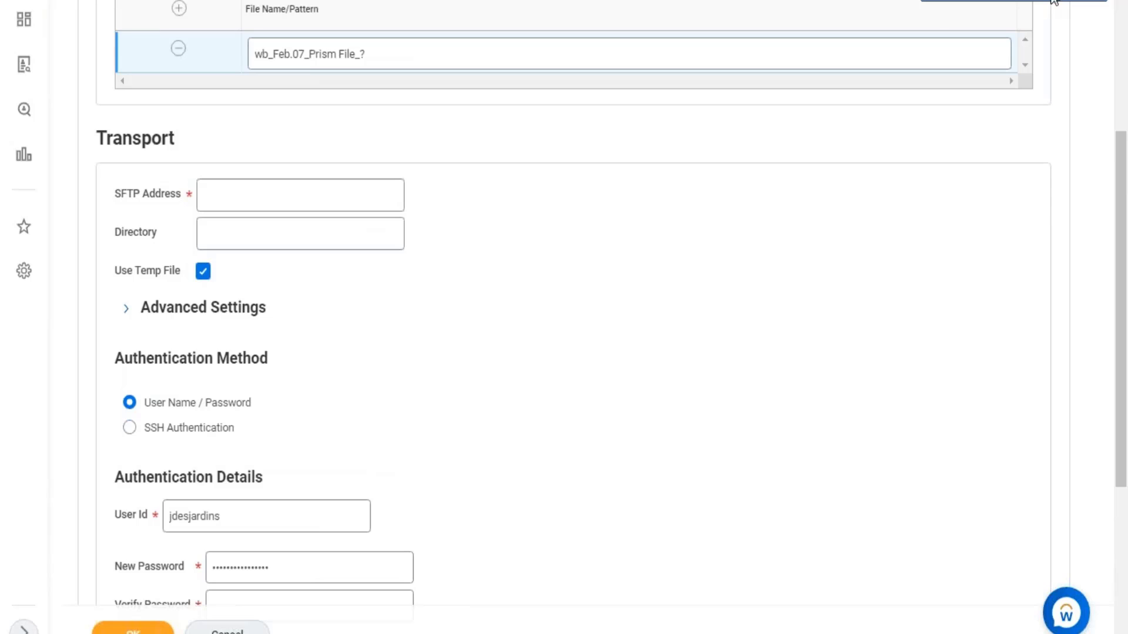
- Switch back to Excel and start a new line at the end of B1 with "< Use Temp File"
{"action": "key", "text": "alt+Tab"}
{"action": "double_click", "coordinate": [627, 176]}
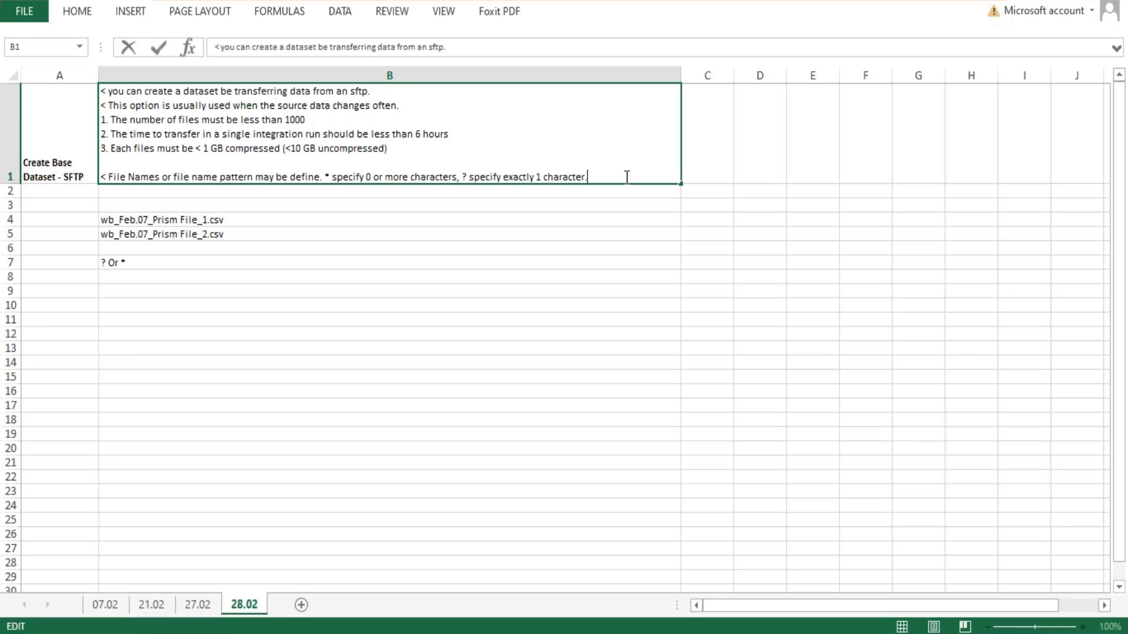
{"action": "key", "text": "alt+Return"}
{"action": "type", "text": "< U"}
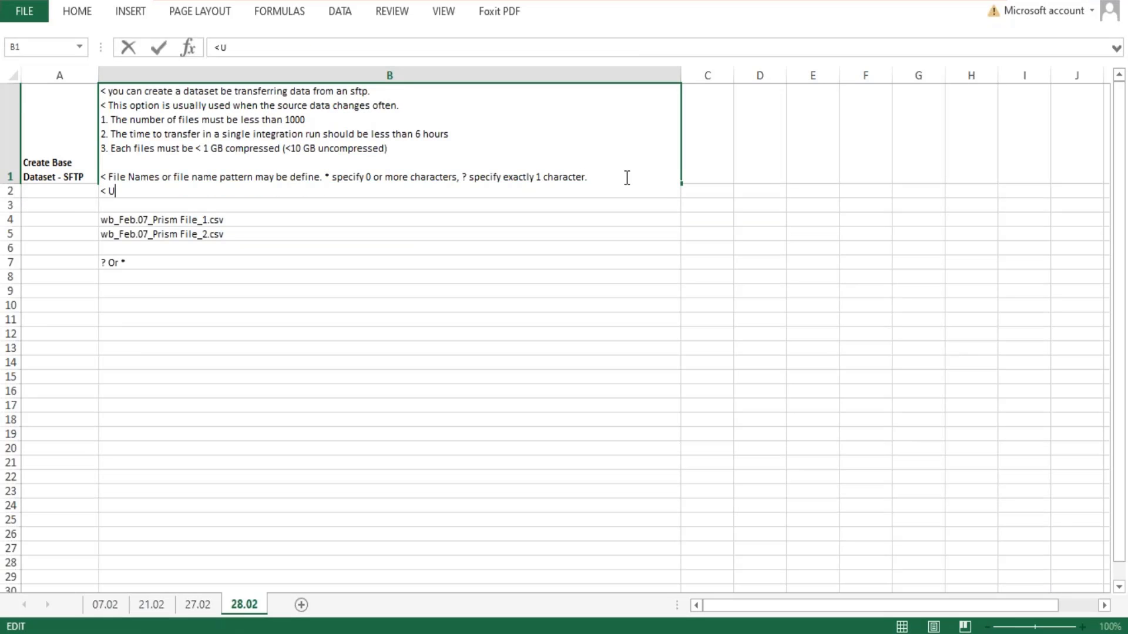
{"action": "type", "text": "se Temp File "}
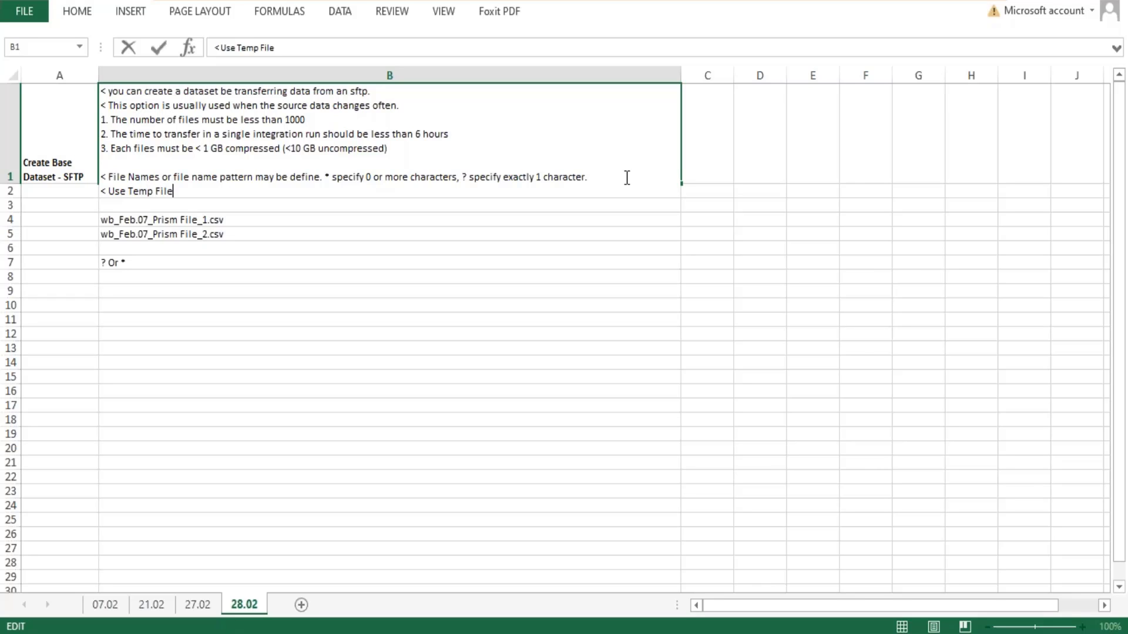
{"action": "type", "text": "- Writes the imported "}
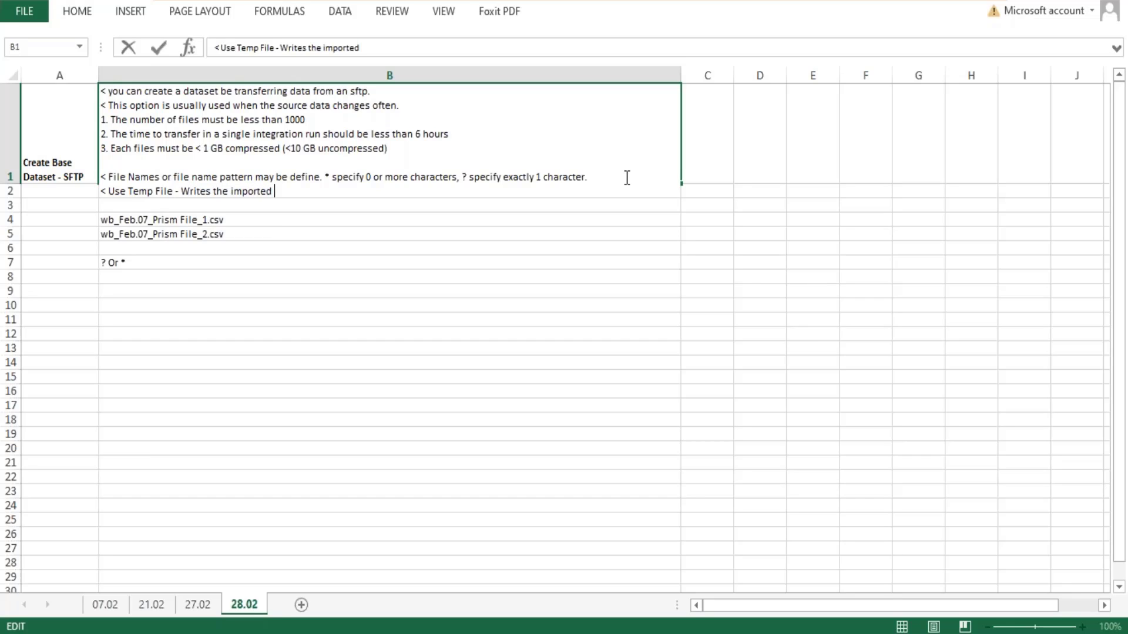
{"action": "type", "text": "data to a temporary"}
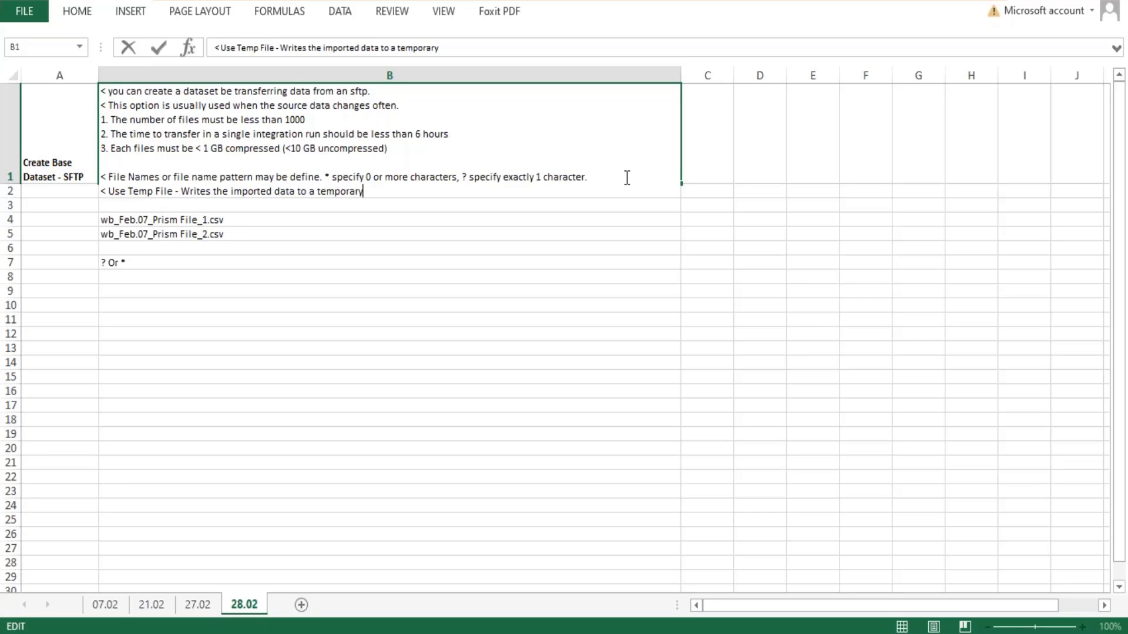
{"action": "type", "text": " file in workday "}
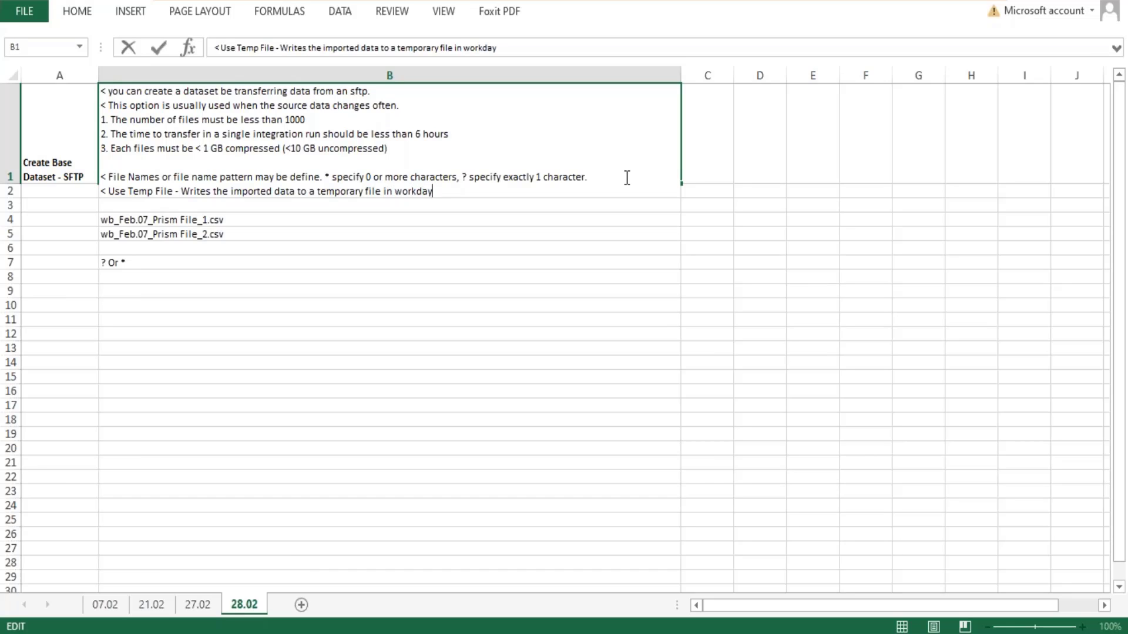
{"action": "type", "text": " . After the data import is "}
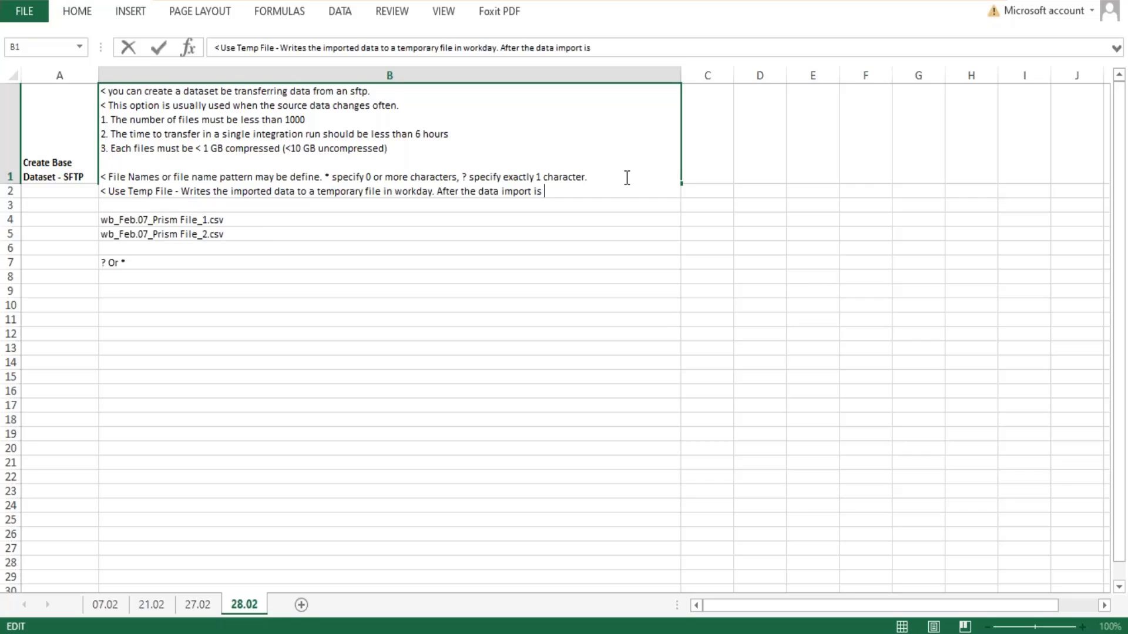
{"action": "type", "text": "complete, work"}
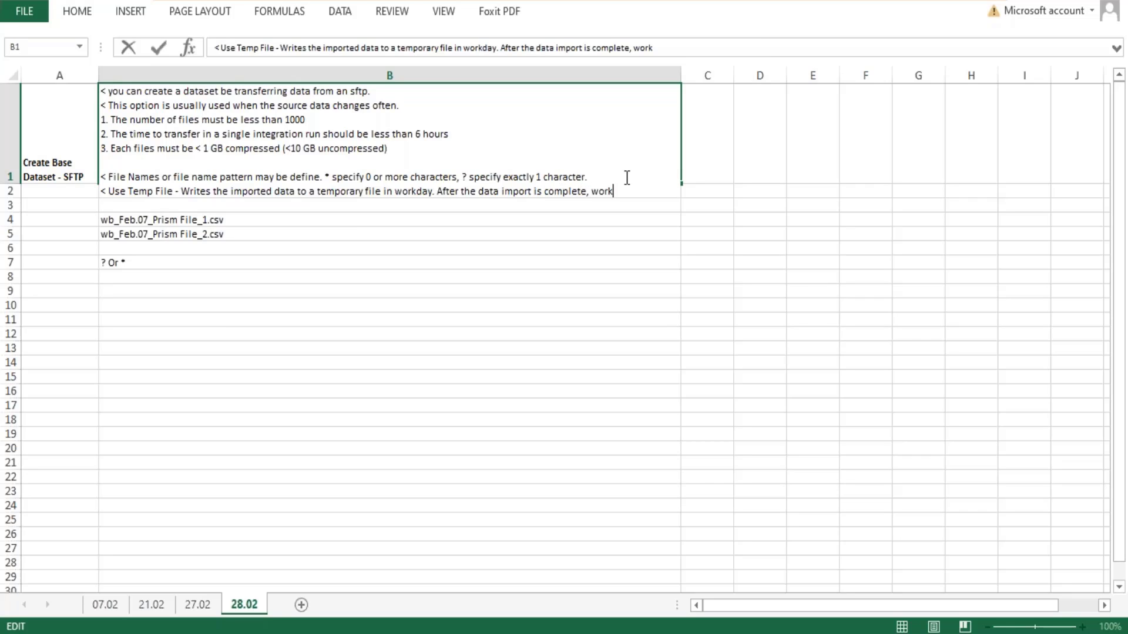
{"action": "type", "text": "day automatically "}
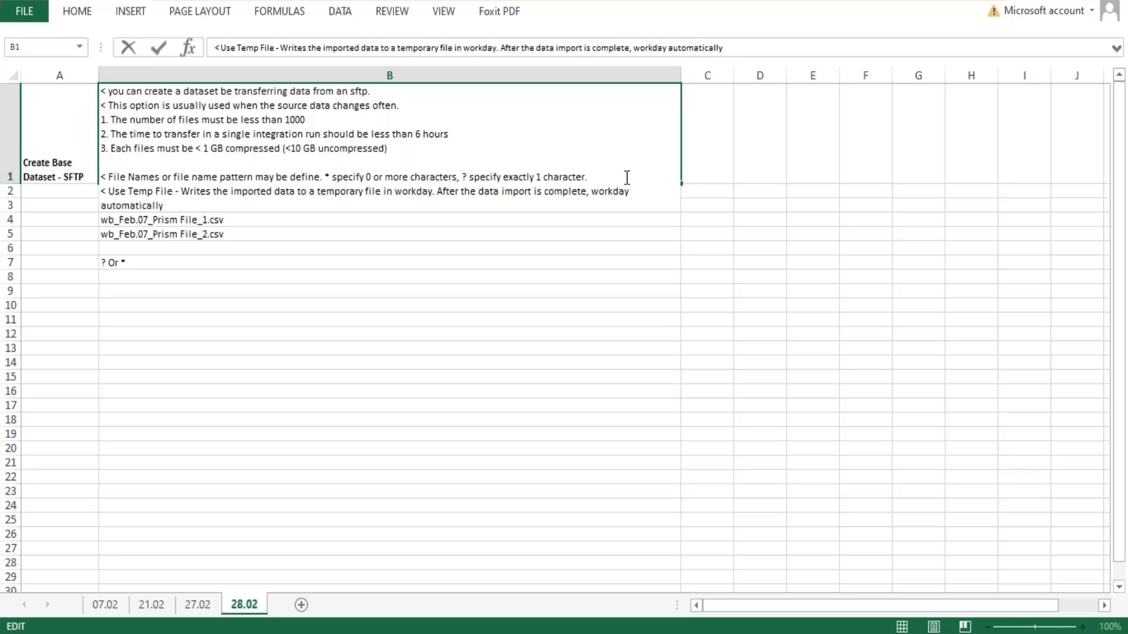
{"action": "type", "text": "rena"}
- Add ". After the data import is complete, workday automatically removes the file." to the Use Temp File note in B1
{"action": "key", "text": "BackSpace"}
{"action": "key", "text": "BackSpace"}
{"action": "key", "text": "BackSpace"}
{"action": "type", "text": "emoves the file."}
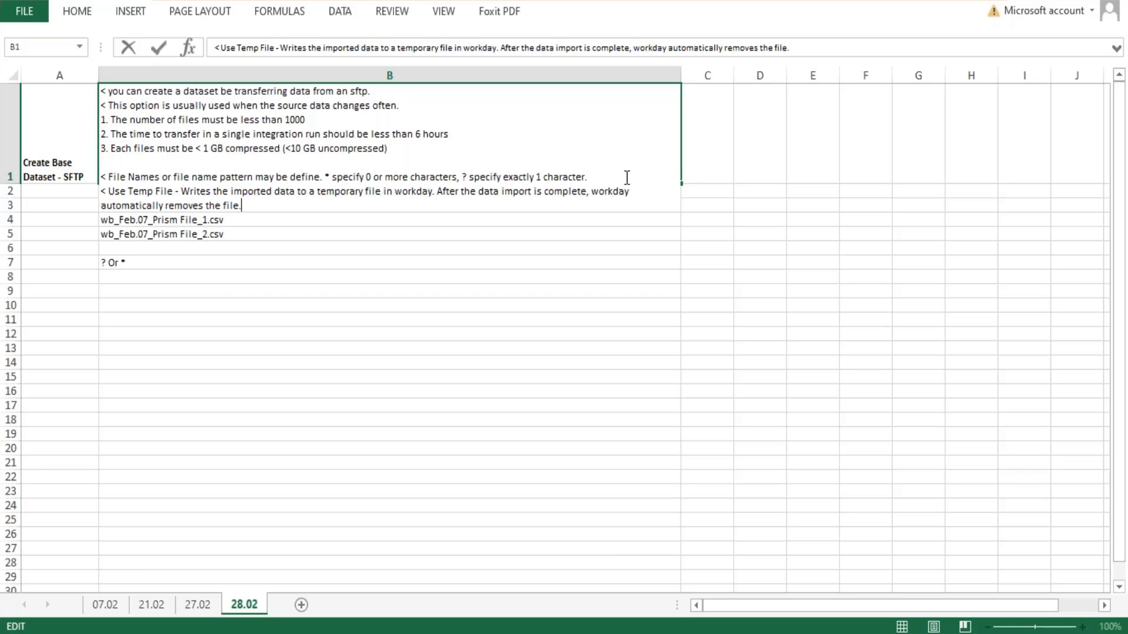
{"action": "type", "text": " You might want"}
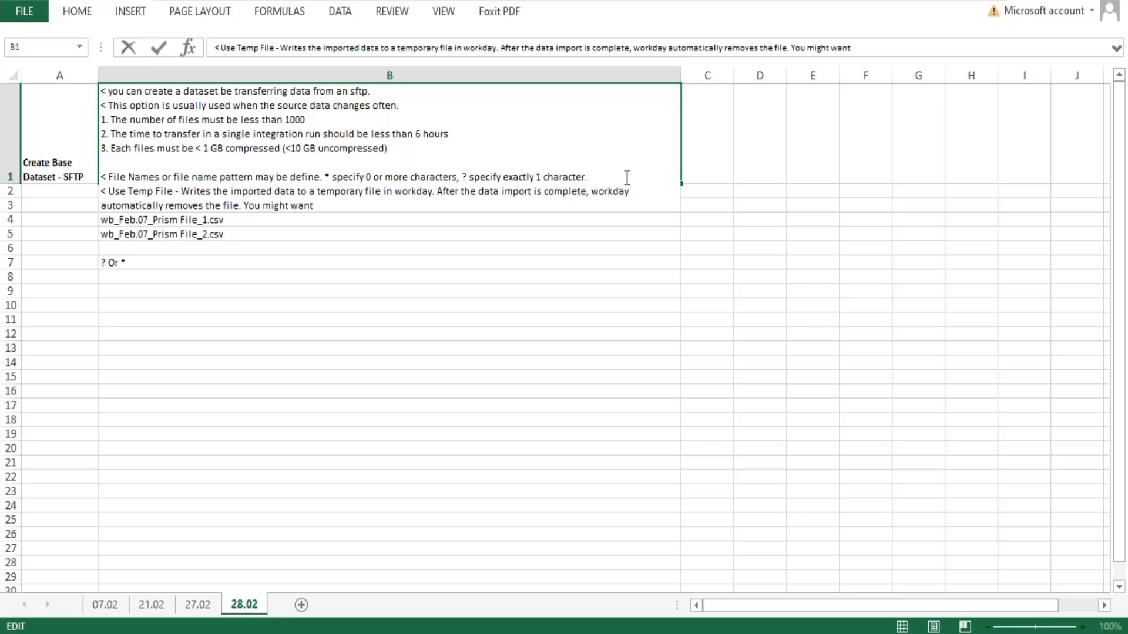
{"action": "type", "text": " to enable this option"}
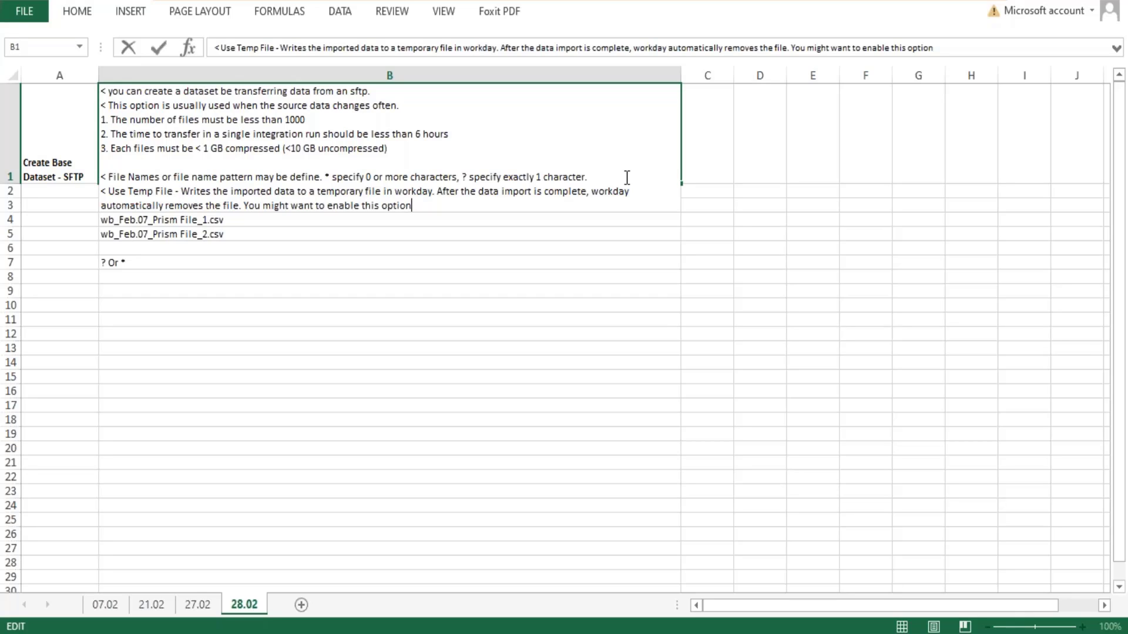
- Extend the sentence in B1 with the condition "if data import takes a very long time"
{"action": "type", "text": "if data import takes l"}
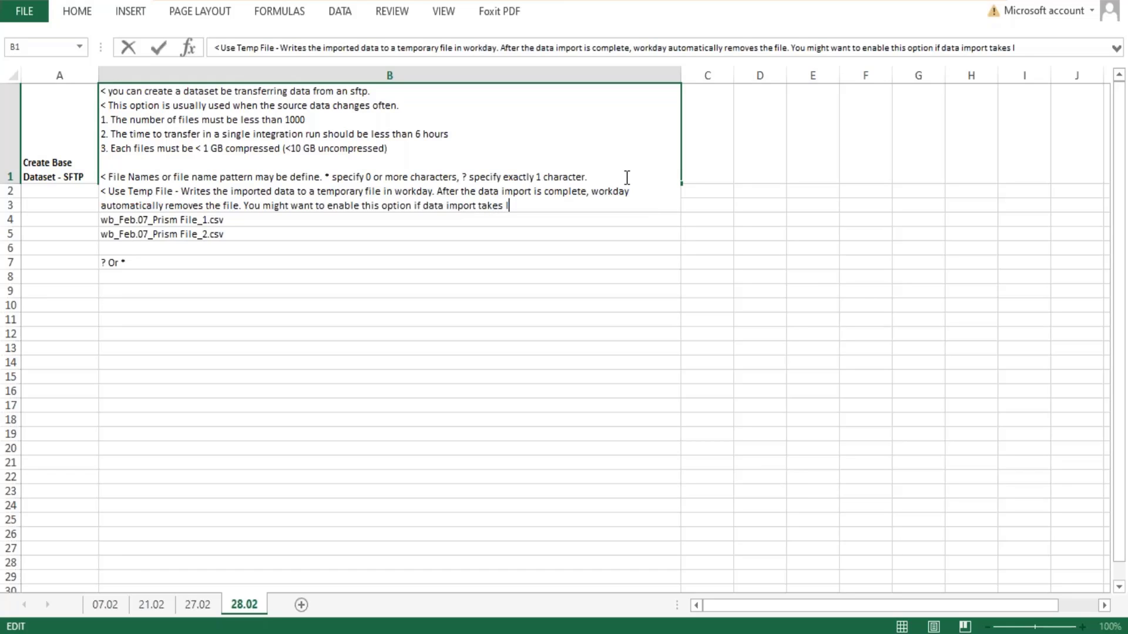
{"action": "type", "text": "on"}
{"action": "key", "text": "BackSpace"}
{"action": "key", "text": "BackSpace"}
{"action": "key", "text": "BackSpace"}
{"action": "type", "text": "a very long time to"}
{"action": "key", "text": "BackSpace"}
{"action": "key", "text": "BackSpace"}
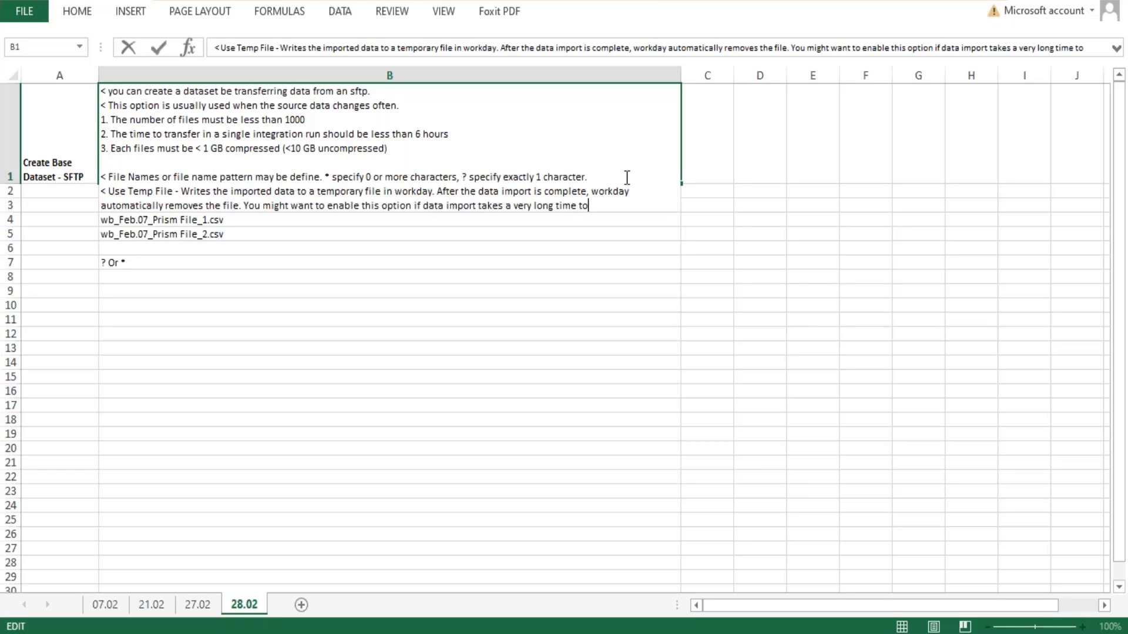
{"action": "key", "text": "BackSpace"}
- Complete the B1 sentence with "and might not finish before the next schedule time to import data from server." and commit the cell
{"action": "type", "text": "and t"}
{"action": "key", "text": "BackSpace"}
{"action": "type", "text": "might o"}
{"action": "key", "text": "BackSpace"}
{"action": "key", "text": "BackSpace"}
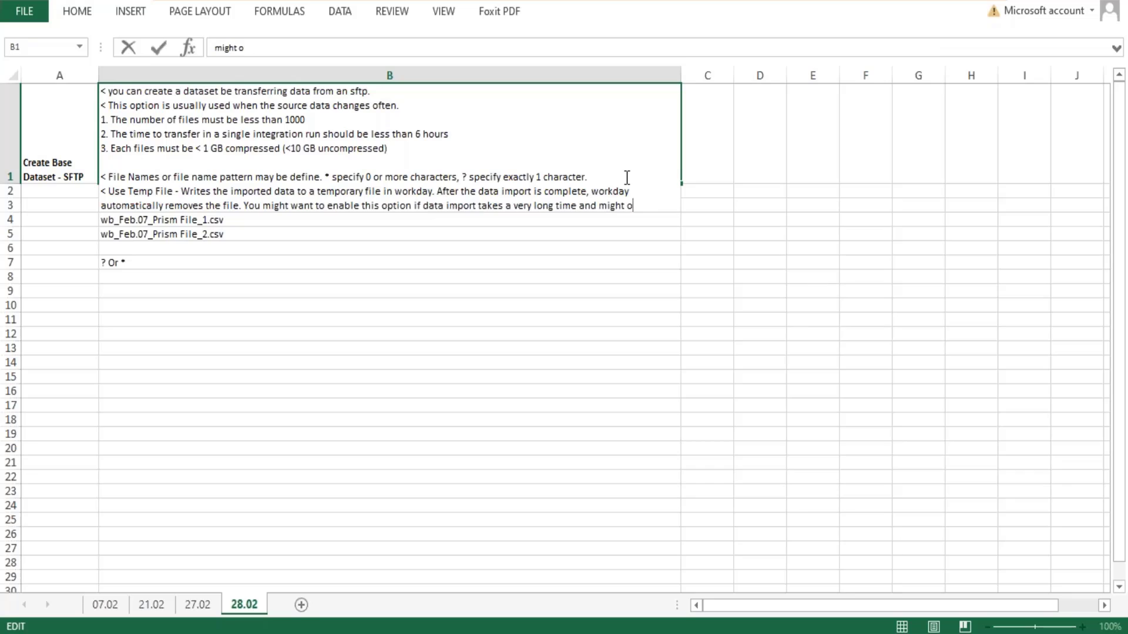
{"action": "type", "text": "not finish before the "}
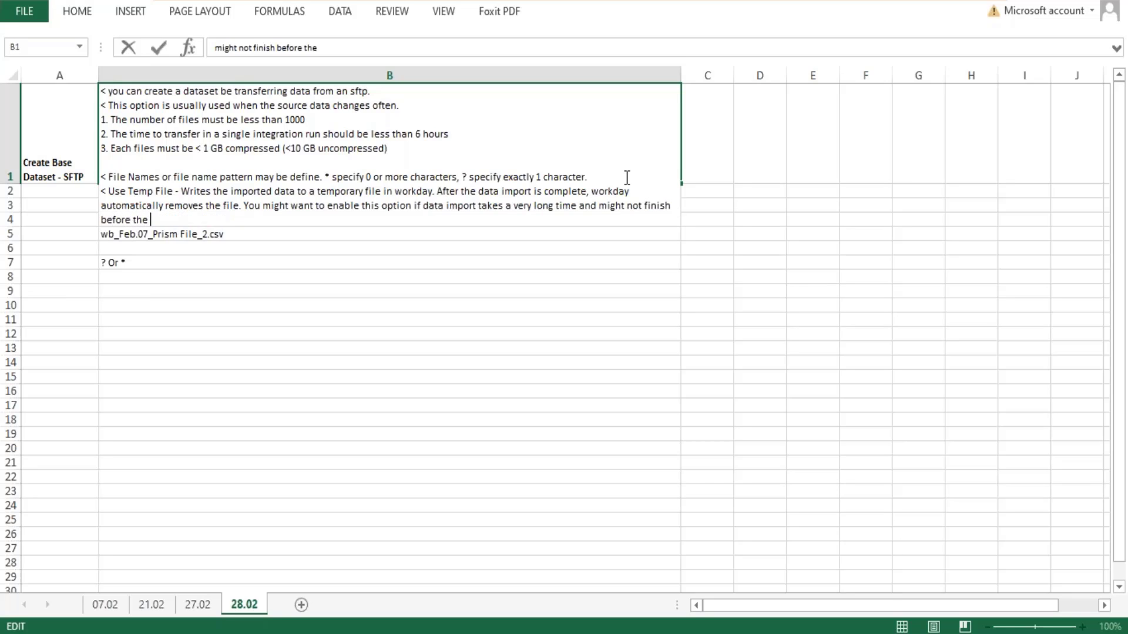
{"action": "type", "text": "next schedule time to impot"}
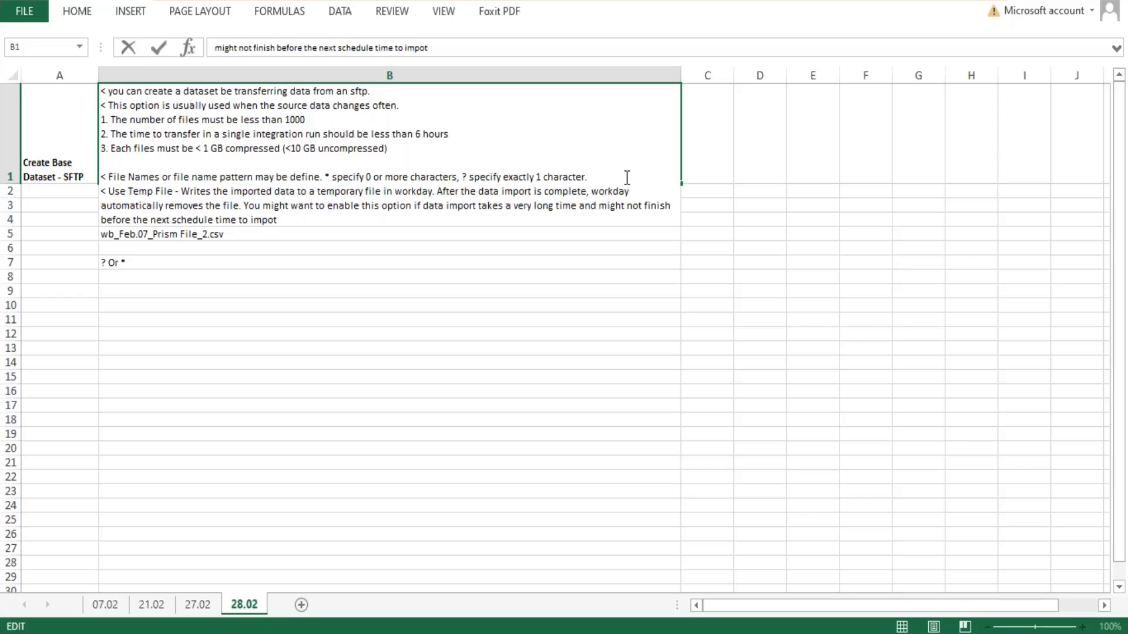
{"action": "type", "text": "rt data from server."}
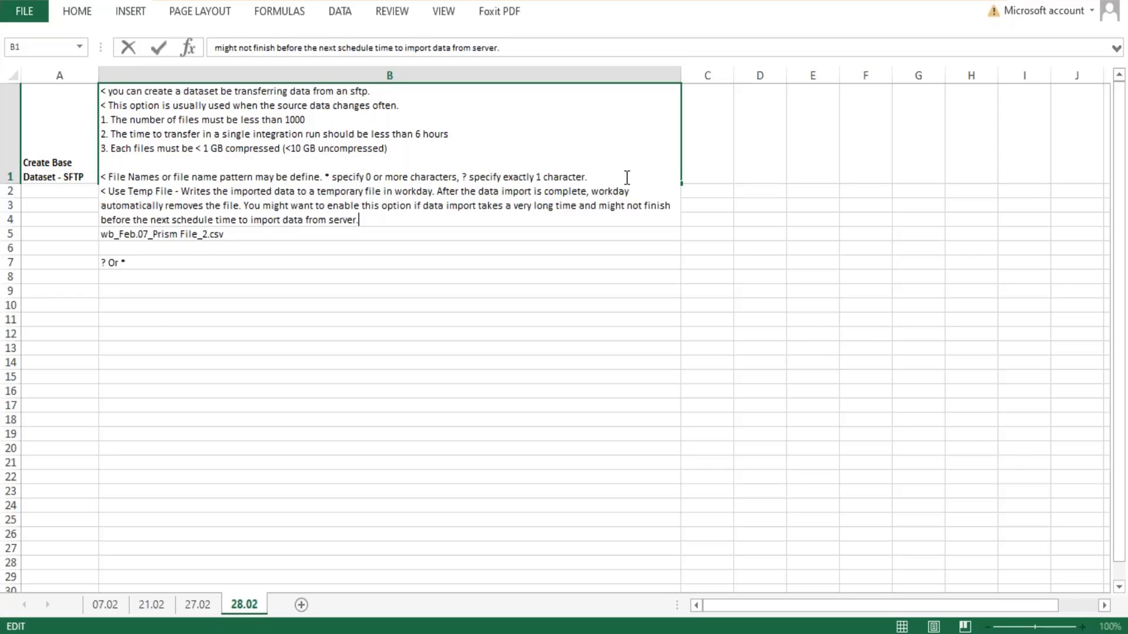
{"action": "key", "text": "Return"}
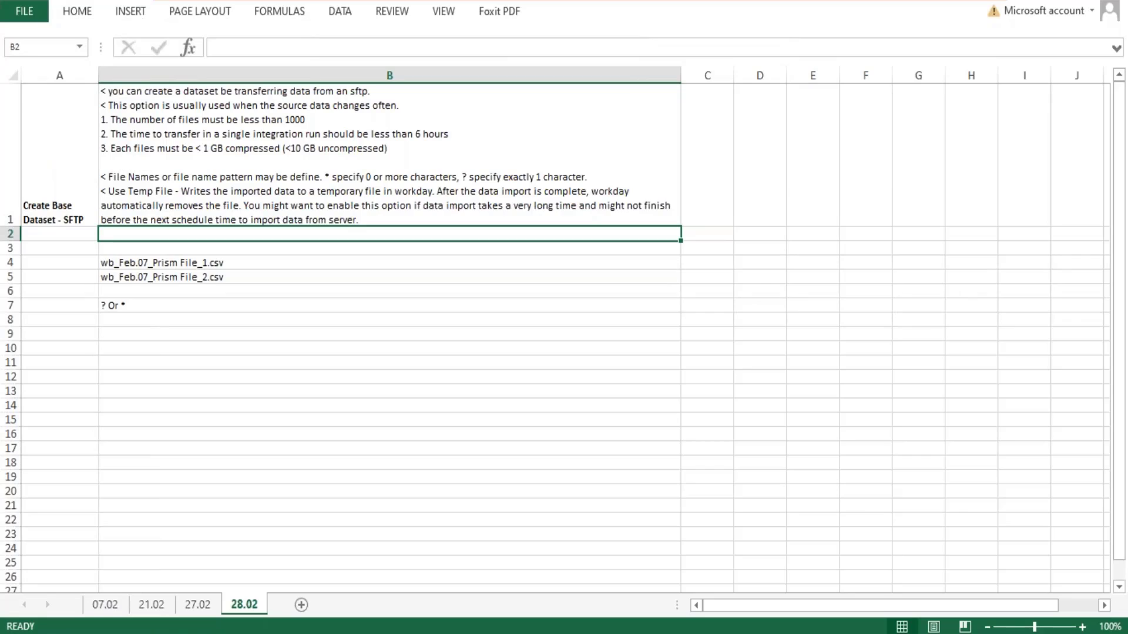
- Start a new line at the end of B1 with "< Delete after Retreiveal -"
{"action": "double_click", "coordinate": [358, 221]}
{"action": "key", "text": "alt+Return"}
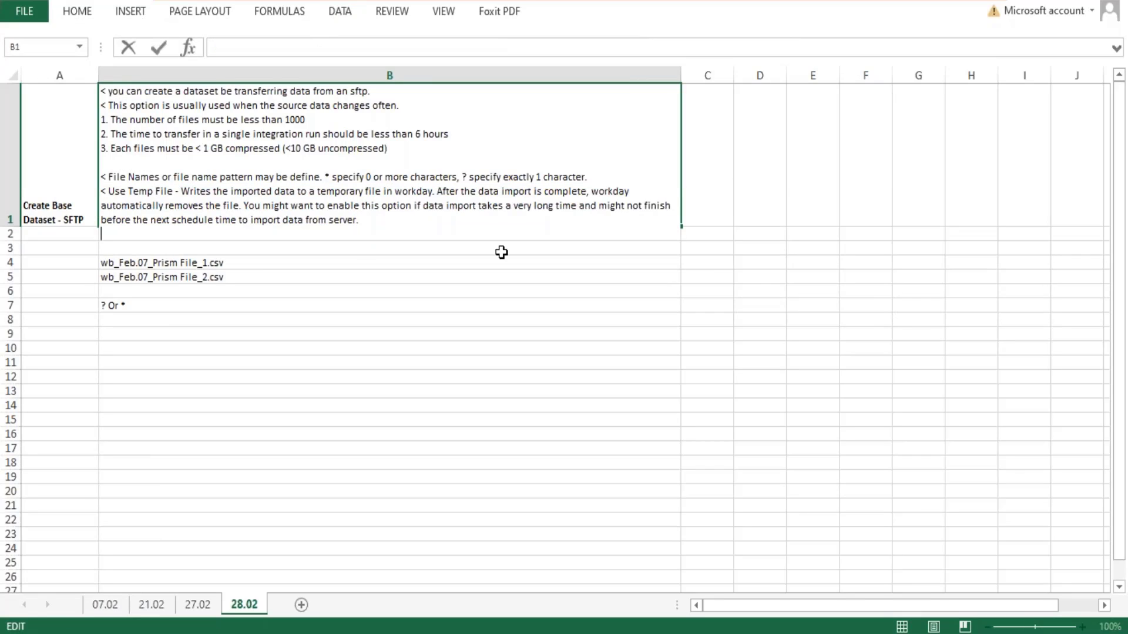
{"action": "type", "text": "< Delete after R"}
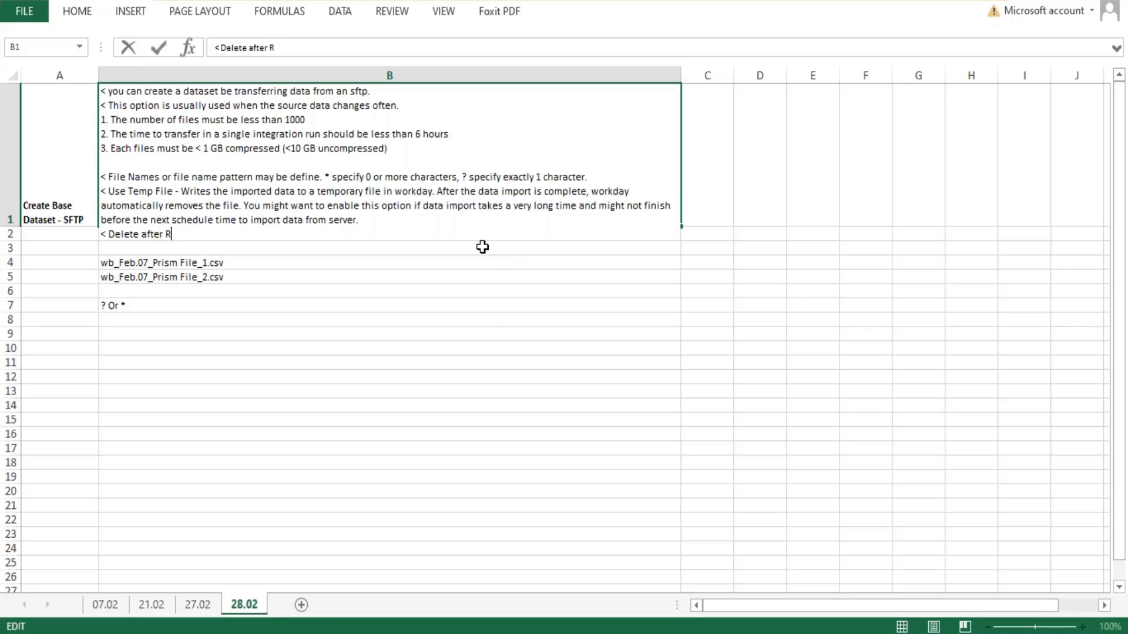
{"action": "type", "text": "etreiveal - Delet"}
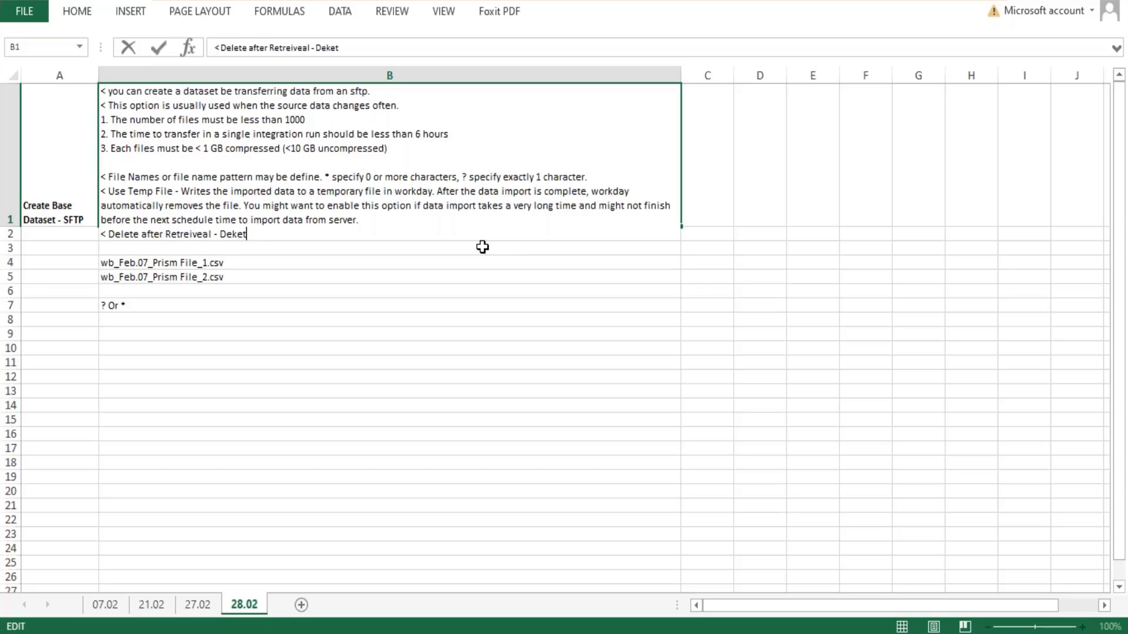
- Continue the Delete after Retreiveal line in B1 with "Deletes the files on the SFTP server after the data is imported into dataset."
{"action": "key", "text": "BackSpace"}
{"action": "key", "text": "BackSpace"}
{"action": "type", "text": "ets"}
{"action": "key", "text": "BackSpace"}
{"action": "type", "text": "es the files"}
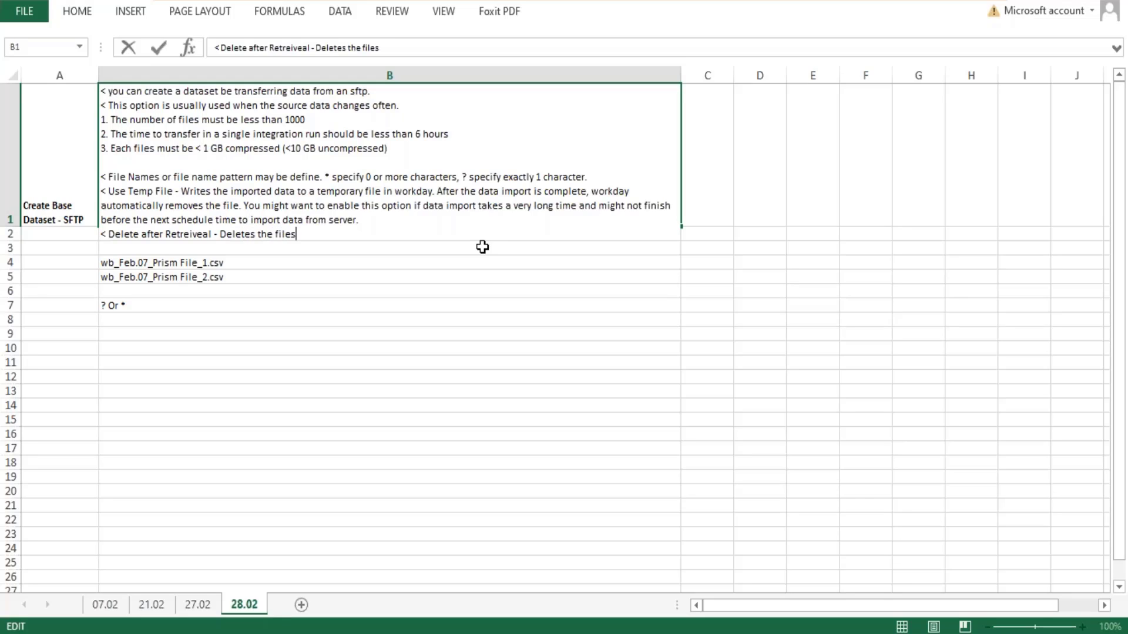
{"action": "type", "text": " on the SFTP ser"}
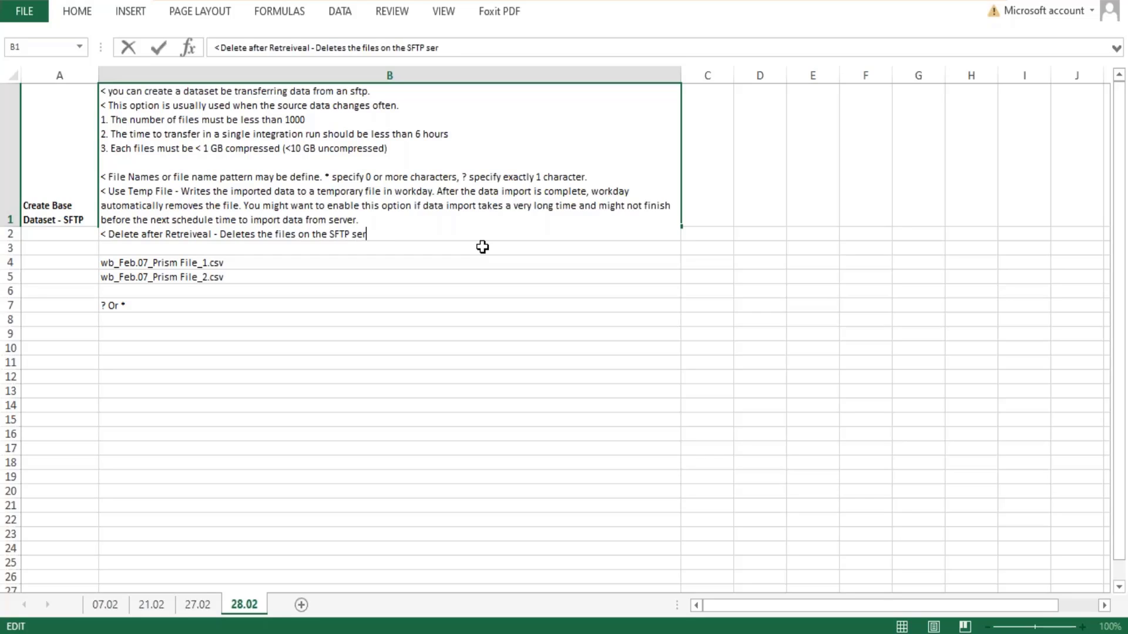
{"action": "type", "text": "ver after the data is im"}
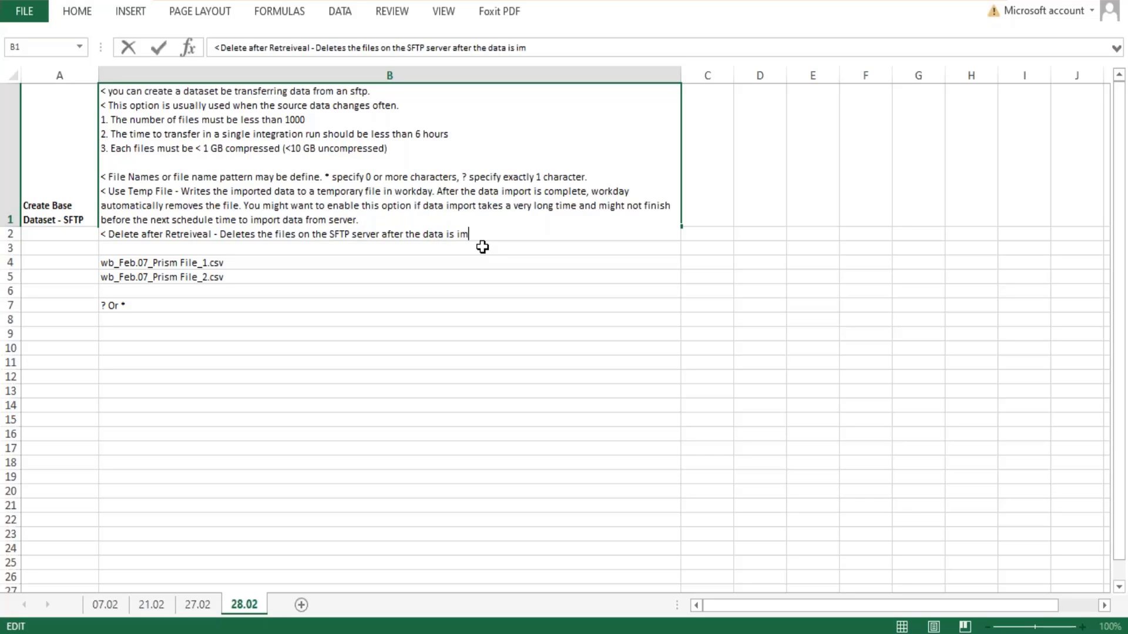
{"action": "type", "text": "ported into dataset. "}
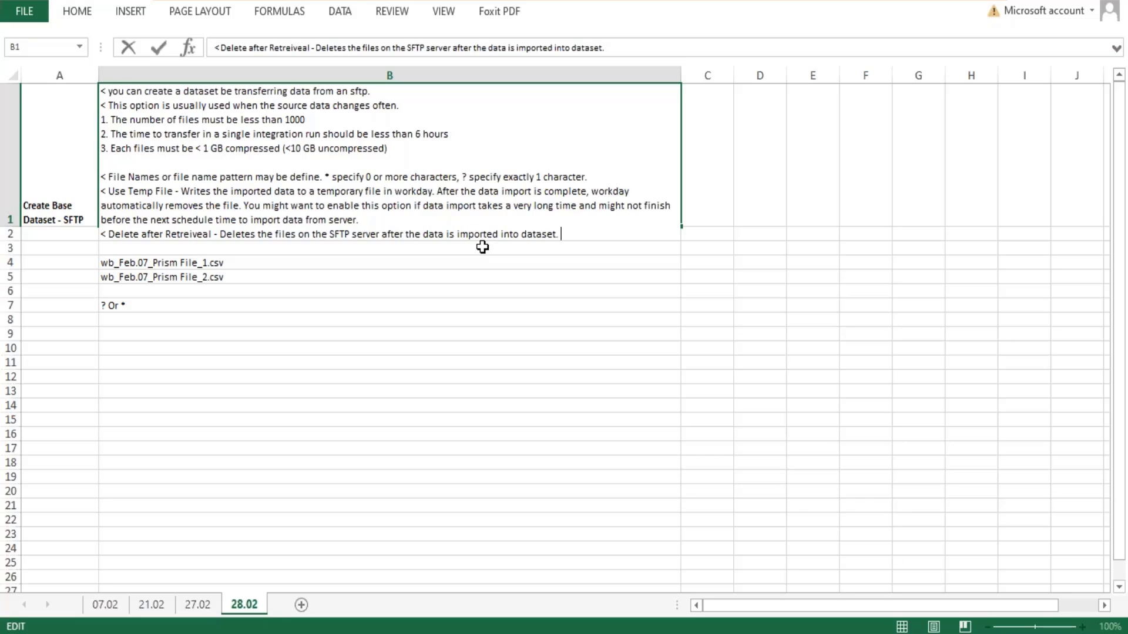
{"action": "type", "text": "If workday is not abl"}
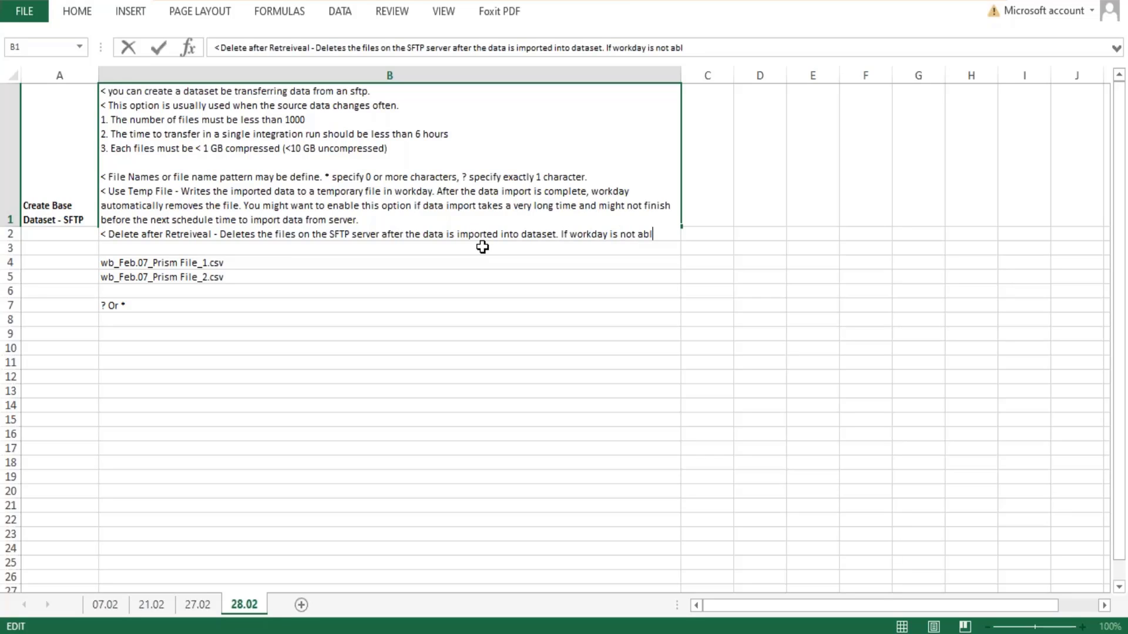
{"action": "type", "text": "e to delete"}
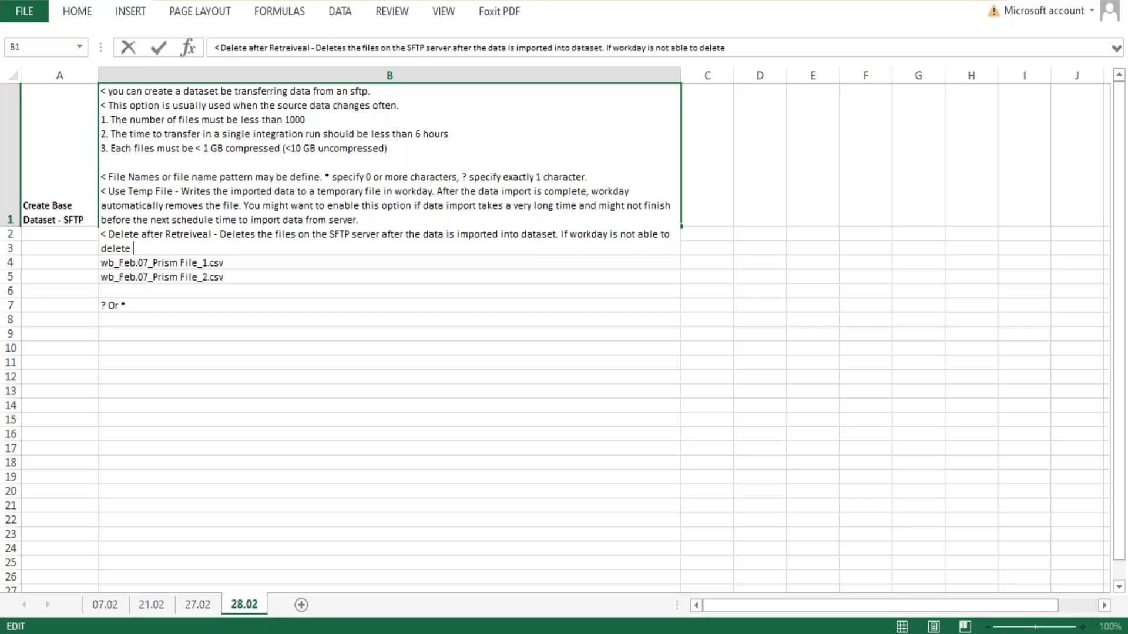
{"action": "type", "text": " the files the data re"}
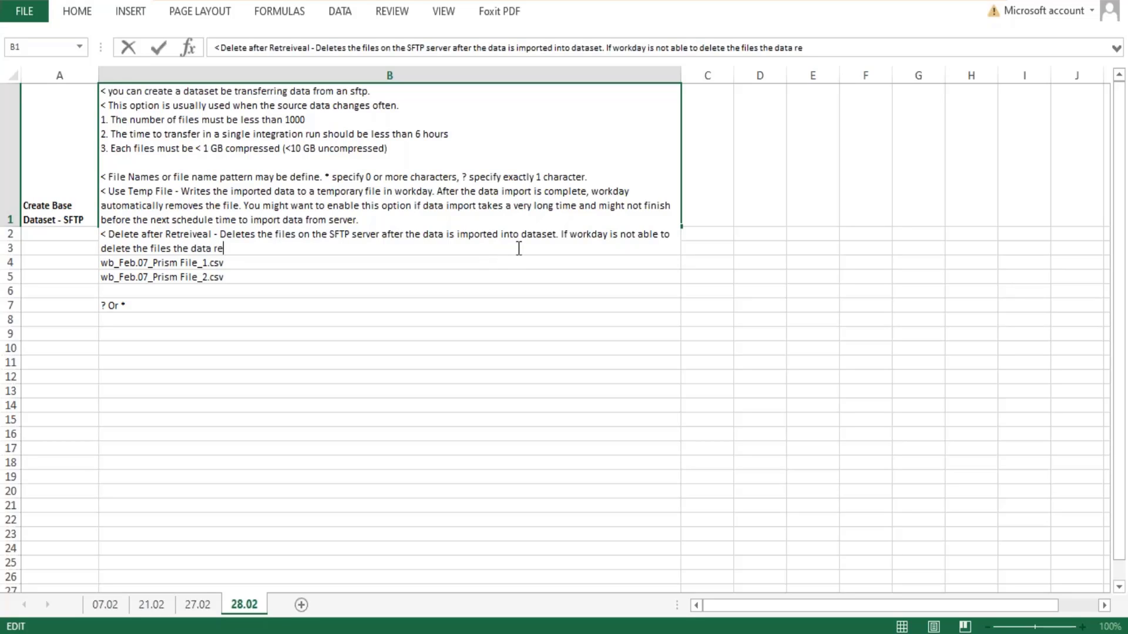
{"action": "type", "text": "trieval fails."}
- Add "If workday is not able to delete the files the data retrieval fails." to the end of B1 and commit the cell
{"action": "key", "text": "Return"}
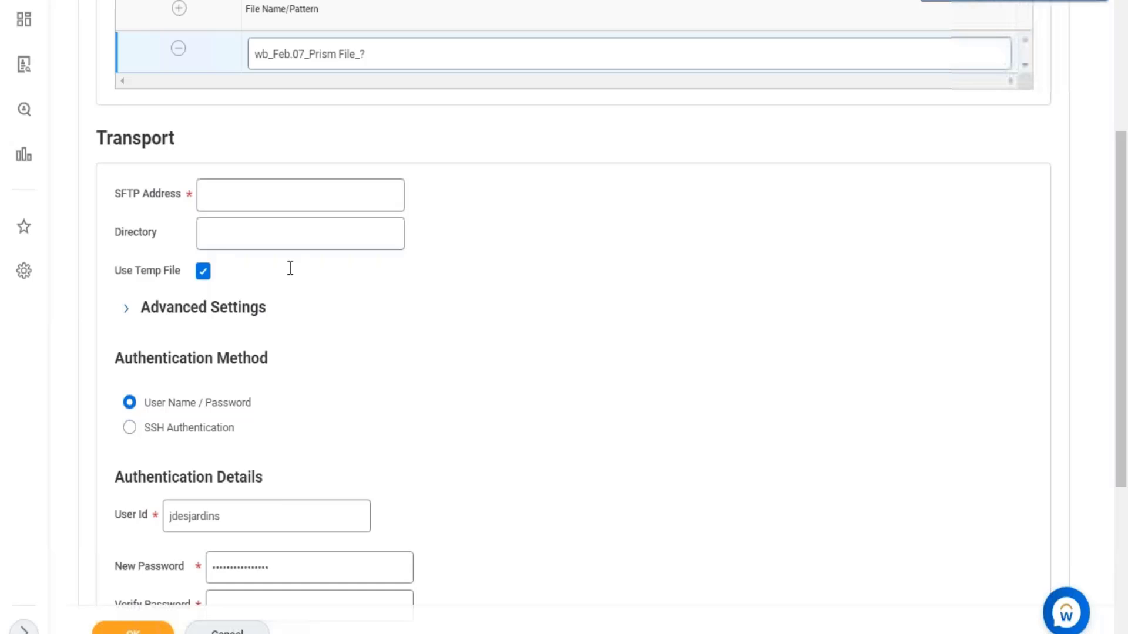
- Switch to Workday and examine the authentication details, the Decompress option and the SFTP address on the file retrieval form
{"action": "scroll", "coordinate": [289, 265], "scroll_direction": "down", "scroll_amount": 5}
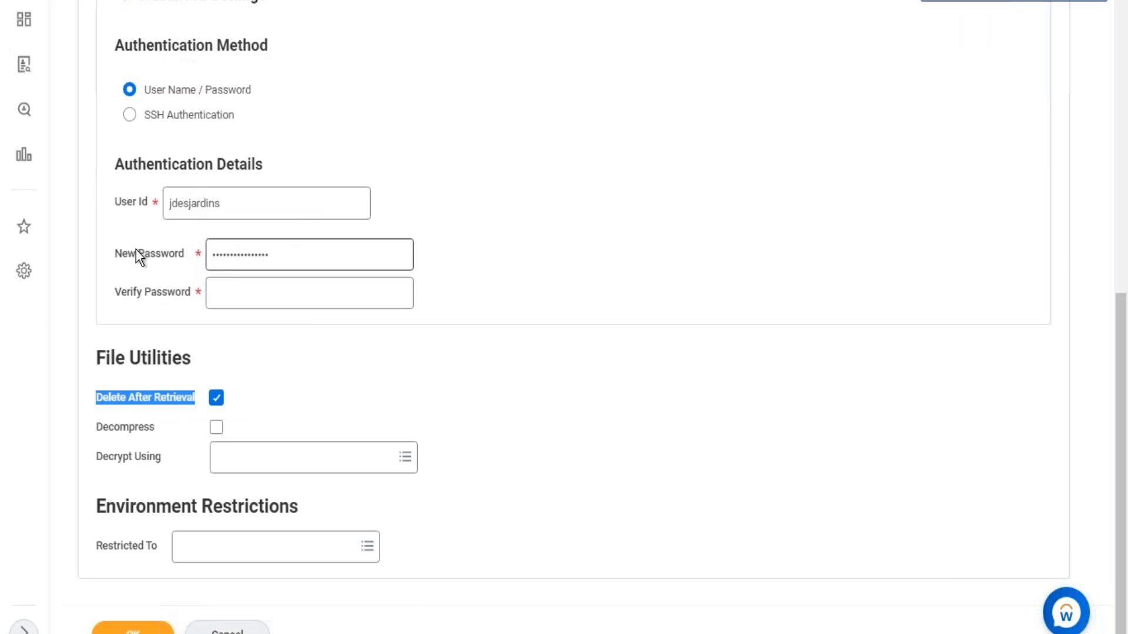
{"action": "left_click_drag", "start_coordinate": [240, 206], "coordinate": [138, 207]}
{"action": "left_click", "coordinate": [294, 206]}
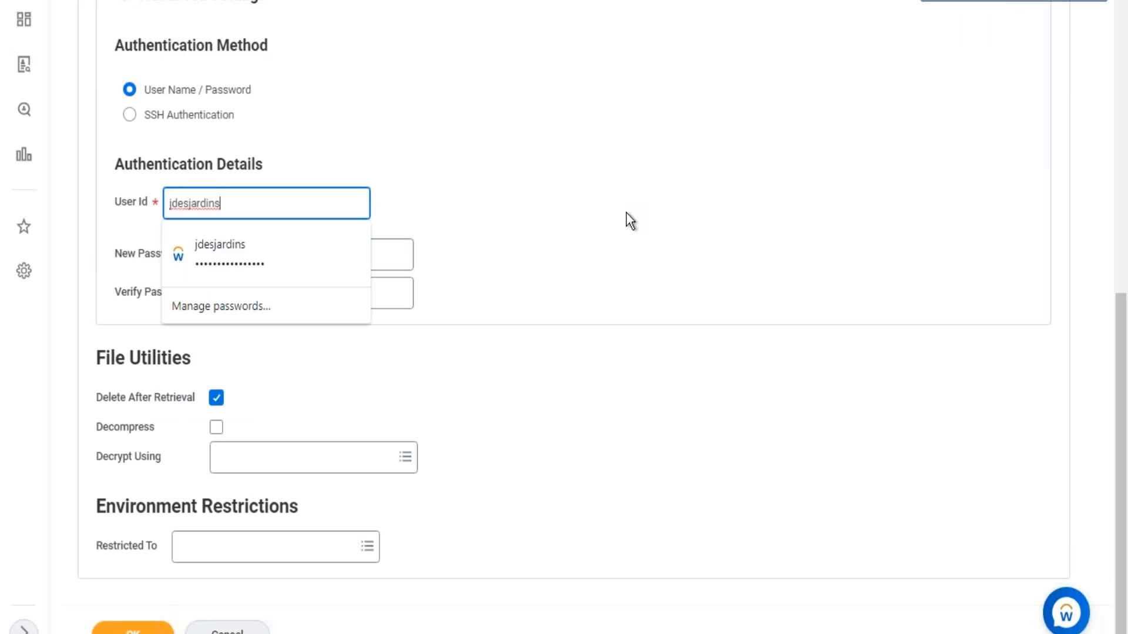
{"action": "left_click", "coordinate": [626, 213]}
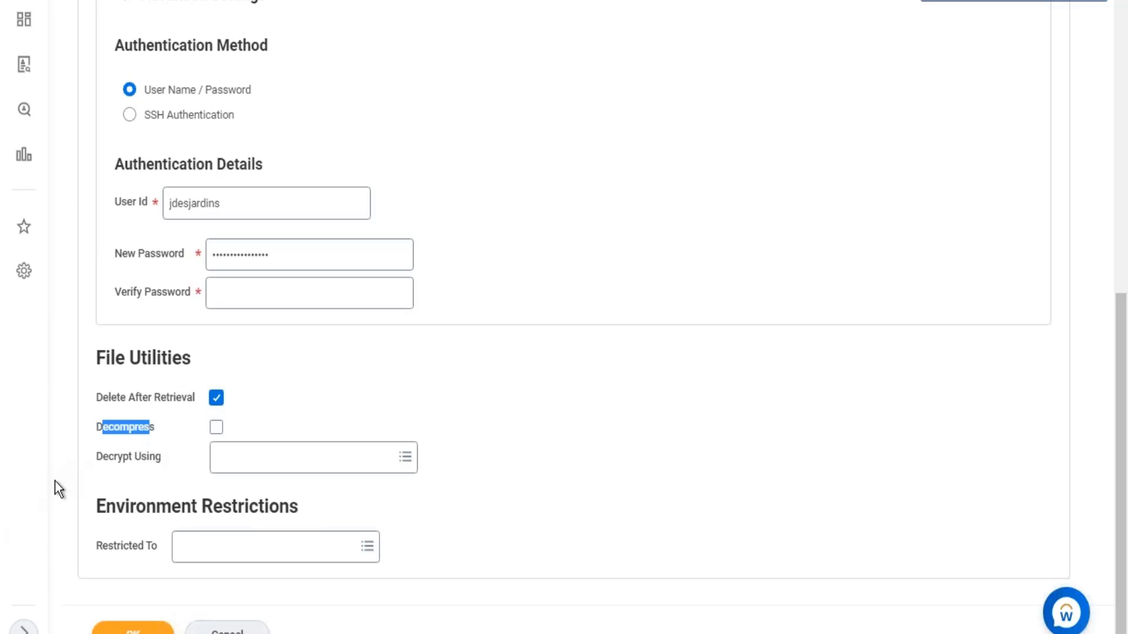
{"action": "scroll", "coordinate": [443, 333], "scroll_direction": "up", "scroll_amount": 10}
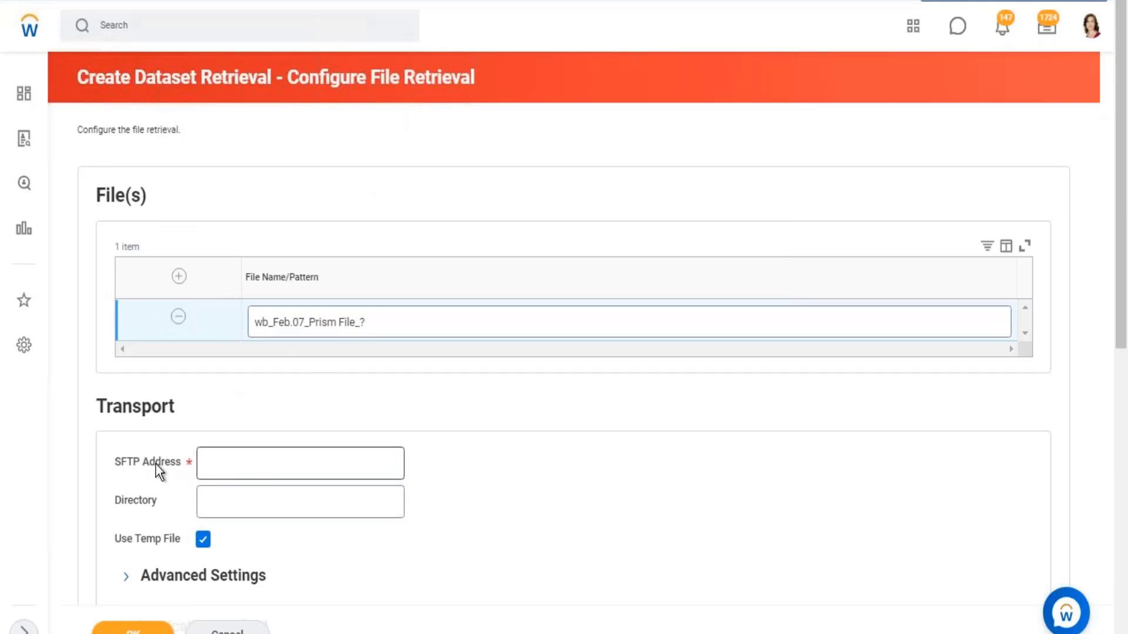
{"action": "left_click_drag", "start_coordinate": [177, 469], "coordinate": [249, 469]}
{"action": "left_click", "coordinate": [249, 469]}
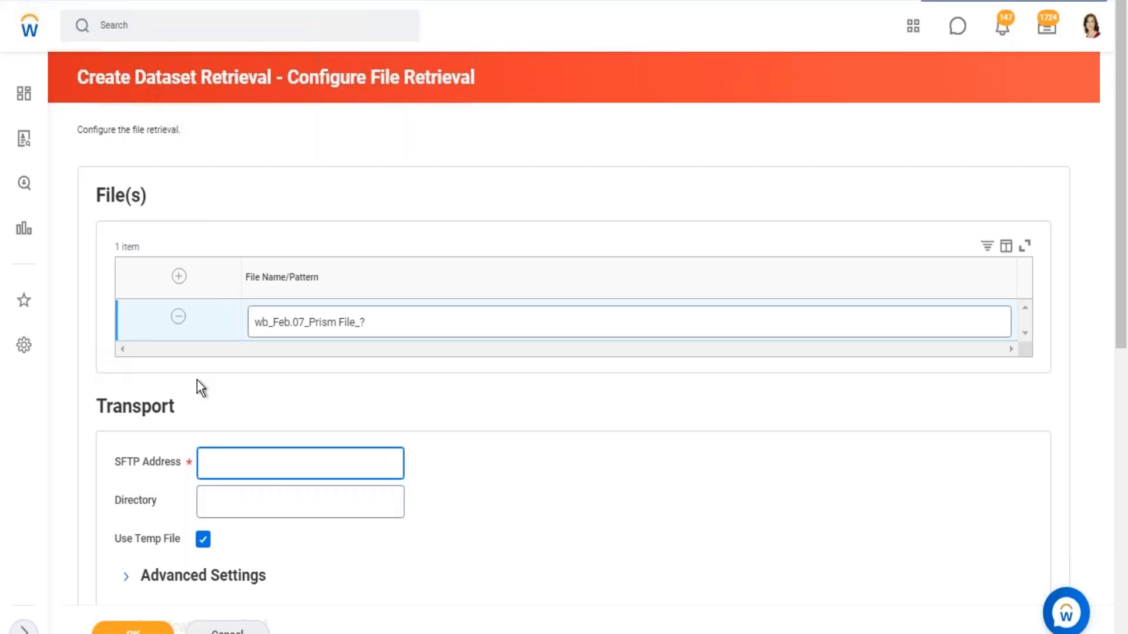
- Cancel the dataset file retrieval configuration and discard its changes
{"action": "scroll", "coordinate": [573, 353], "scroll_direction": "down", "scroll_amount": 5}
{"action": "left_click", "coordinate": [227, 630]}
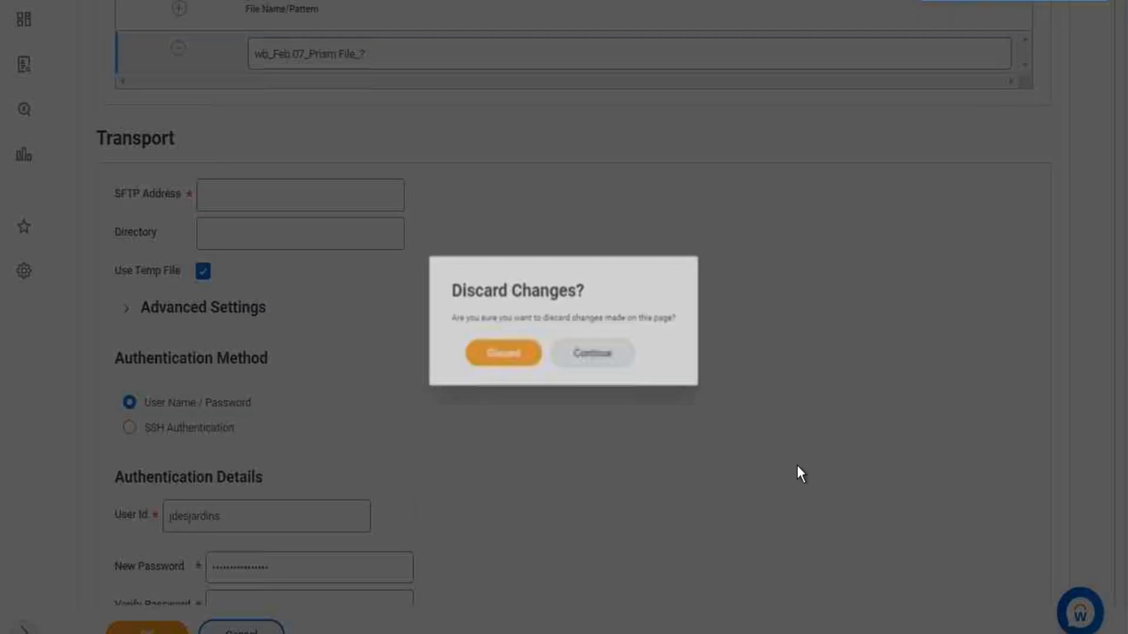
{"action": "left_click", "coordinate": [493, 369]}
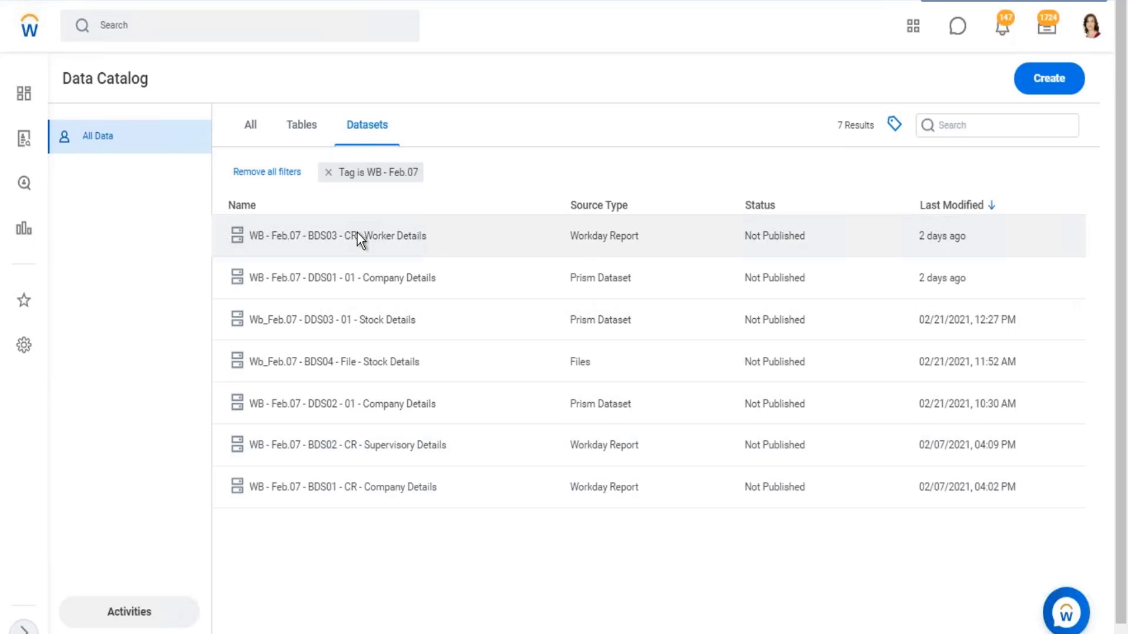
- Show the details of the WB - Feb.07 - BDS03 - CR - Worker Details dataset in the Data Catalog
{"action": "left_click", "coordinate": [357, 233]}
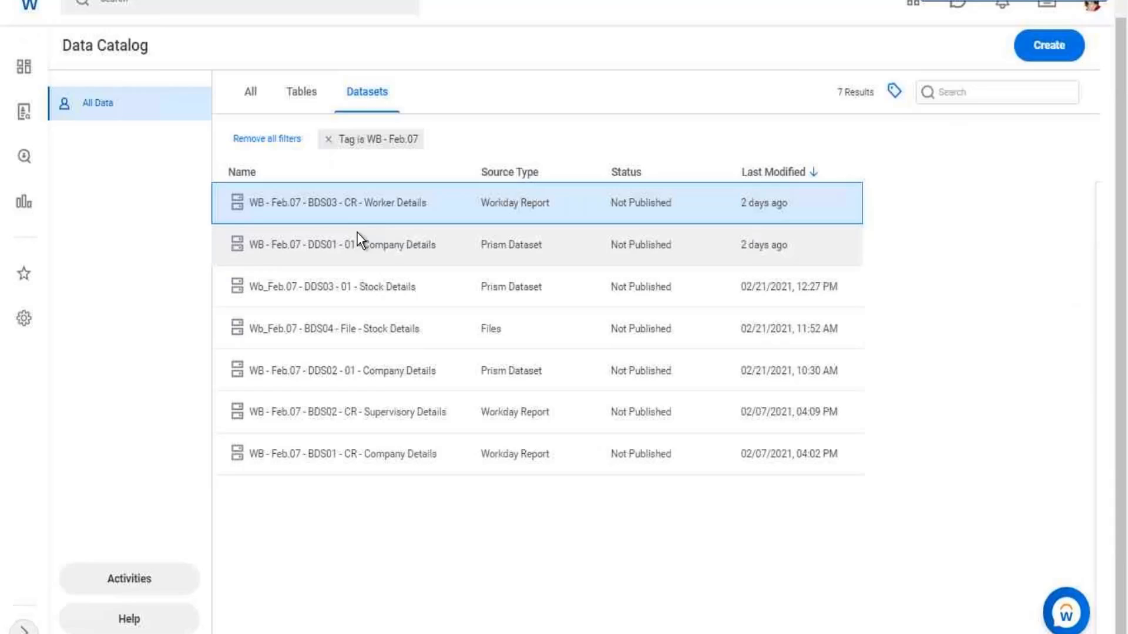
- Open the WB - Feb.07 - BDS03 - CR - Worker Details dataset page and look over its details and fields
{"action": "right_click", "coordinate": [351, 203]}
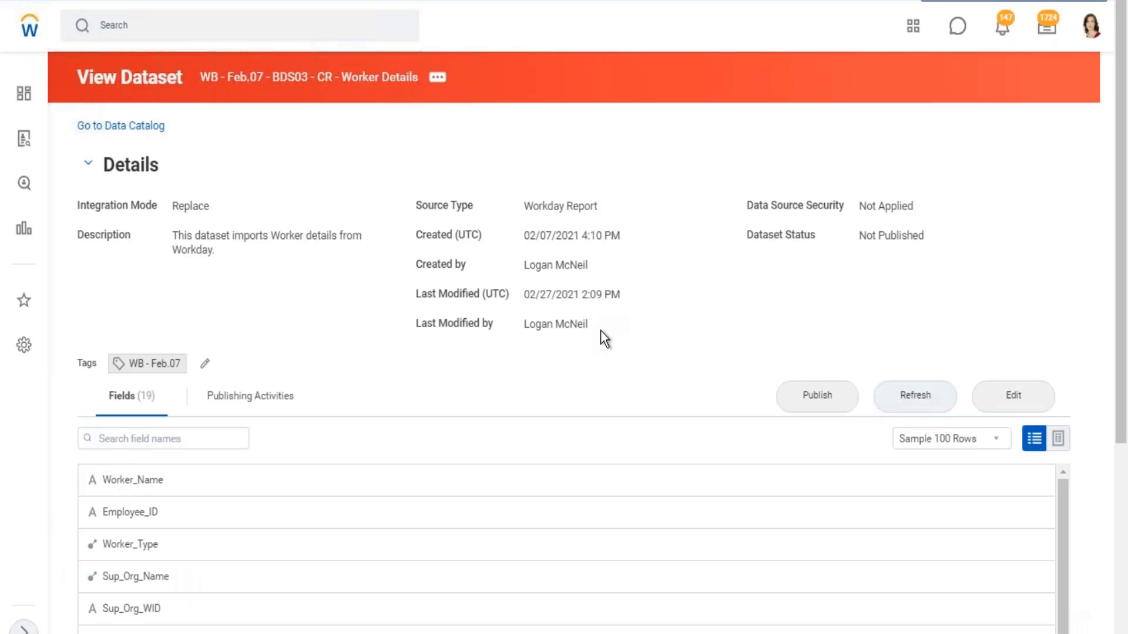
{"action": "scroll", "coordinate": [600, 330], "scroll_direction": "down", "scroll_amount": 2}
{"action": "scroll", "coordinate": [693, 349], "scroll_direction": "up", "scroll_amount": 2}
- View the integration details of the Worker Details dataset and review its retrieval configuration and background processes
{"action": "left_click", "coordinate": [438, 79]}
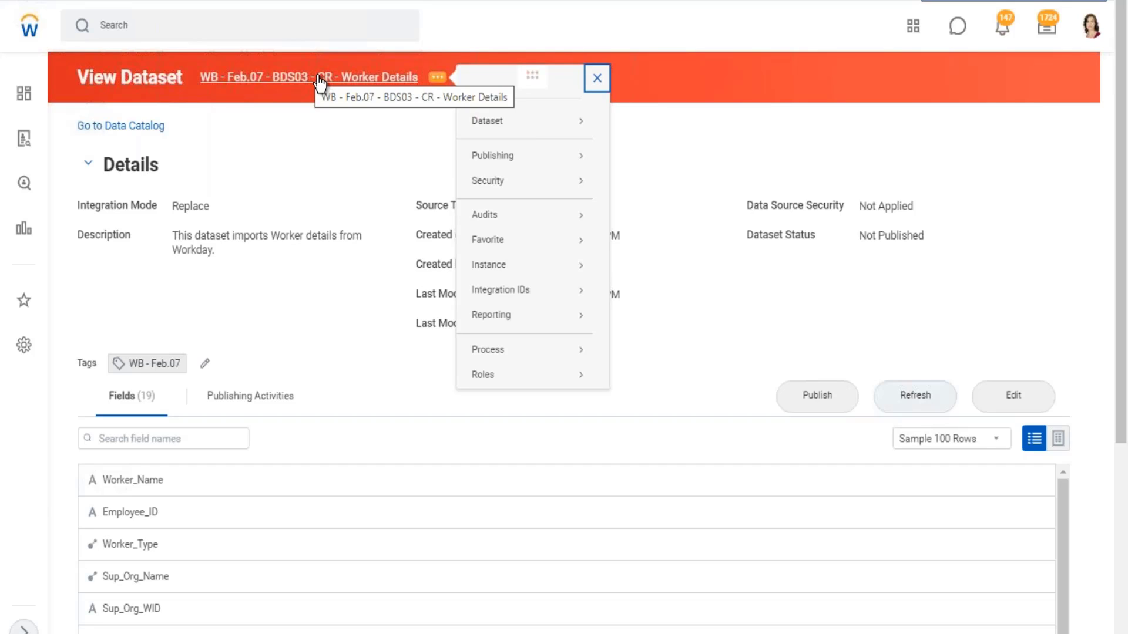
{"action": "mouse_move", "coordinate": [486, 126]}
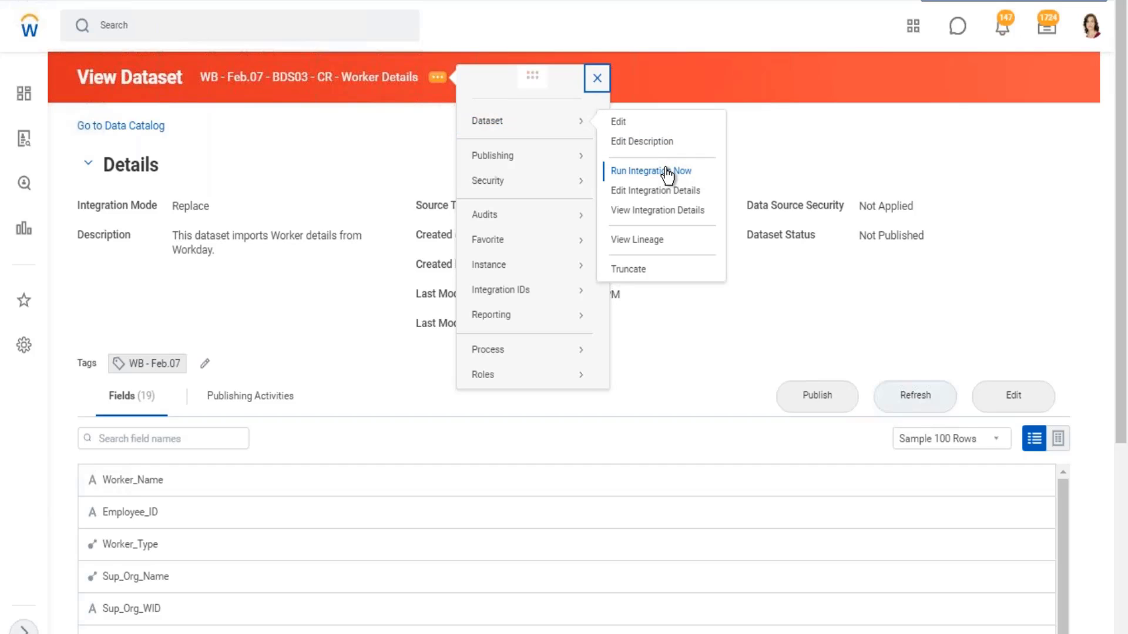
{"action": "left_click", "coordinate": [654, 211]}
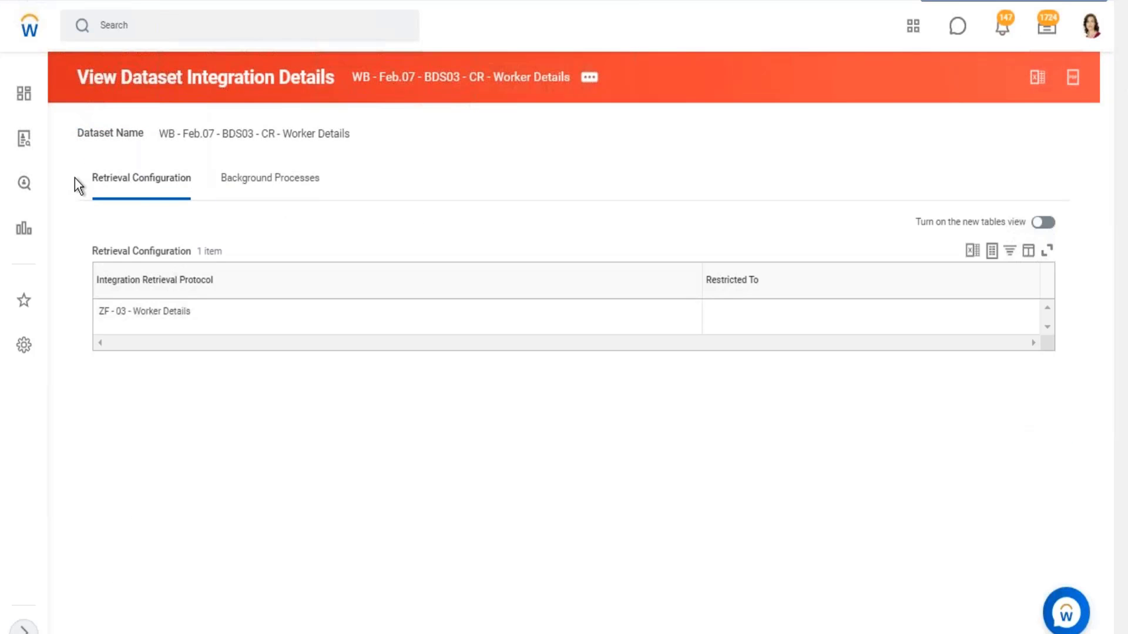
{"action": "left_click_drag", "start_coordinate": [75, 179], "coordinate": [166, 182]}
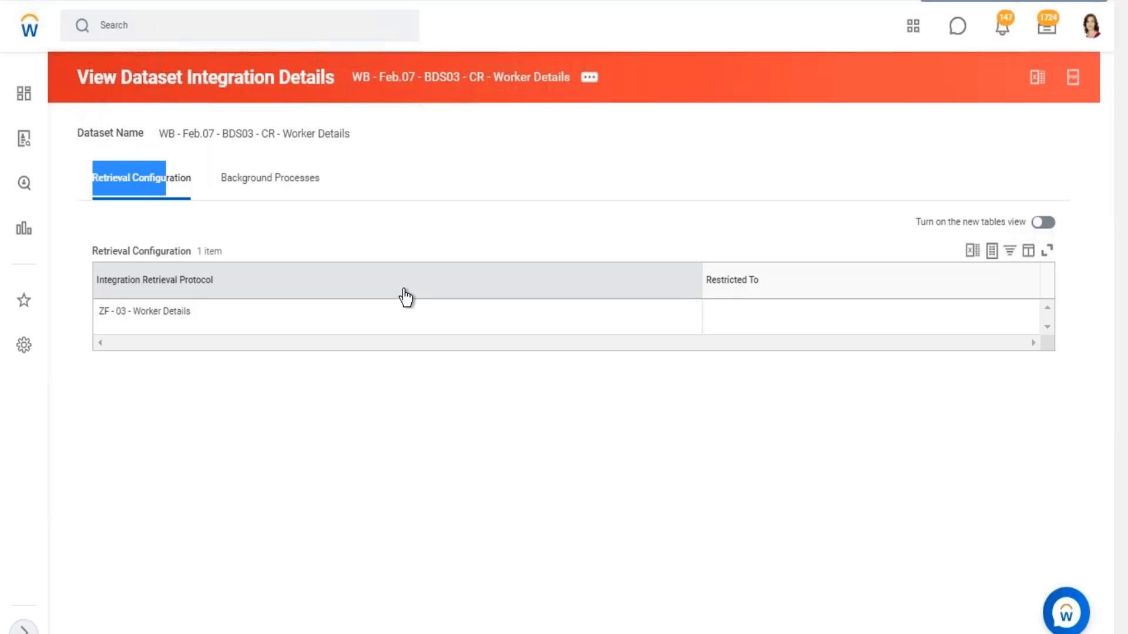
{"action": "left_click", "coordinate": [258, 179]}
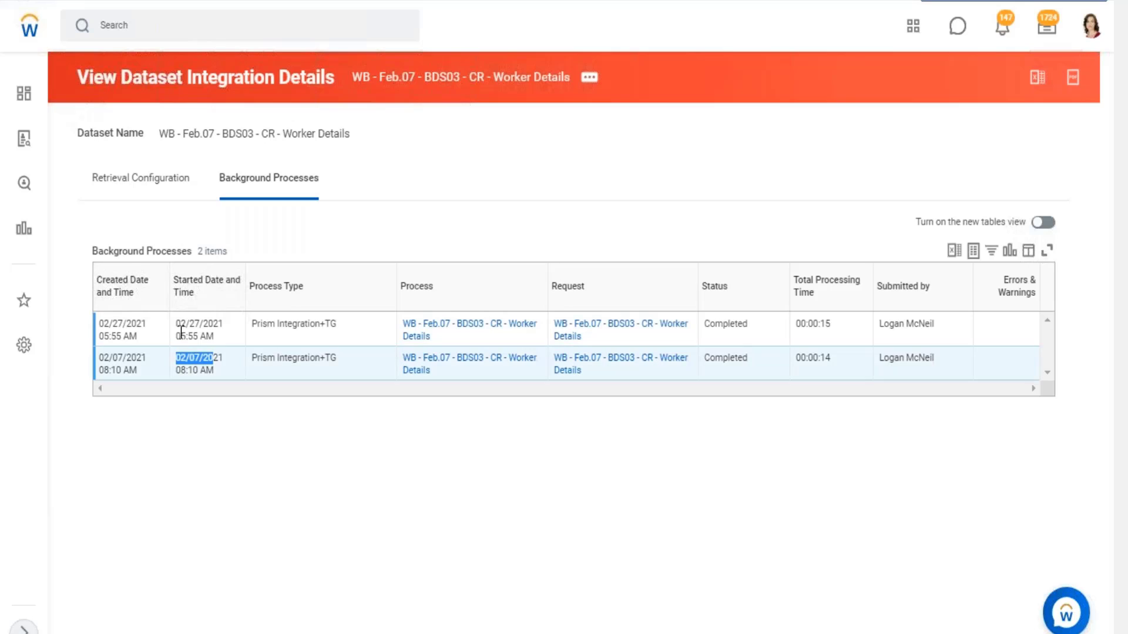
{"action": "left_click_drag", "start_coordinate": [180, 324], "coordinate": [212, 325]}
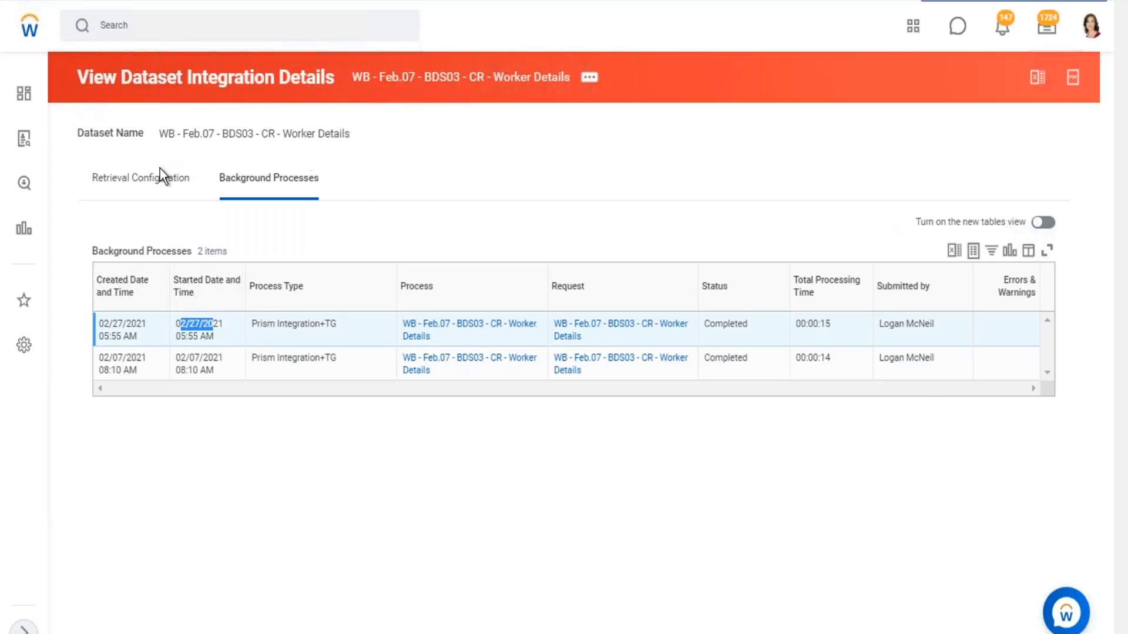
{"action": "left_click", "coordinate": [261, 133]}
- Open the Worker Details dataset's integration details for editing and review the Transport section and its custom report
{"action": "left_click", "coordinate": [590, 79]}
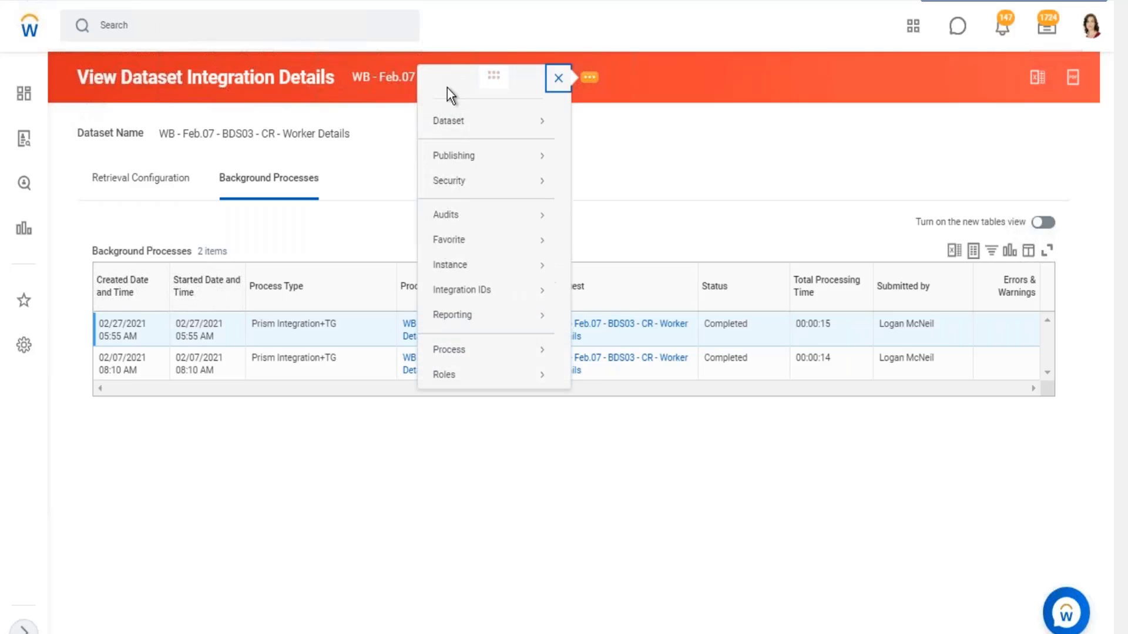
{"action": "mouse_move", "coordinate": [473, 126]}
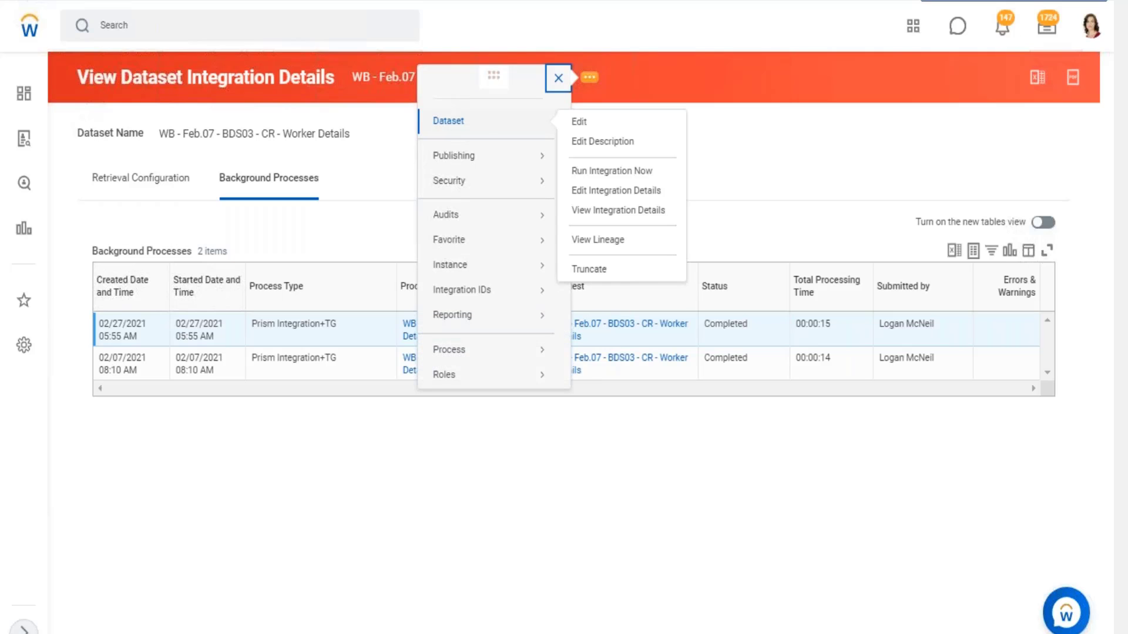
{"action": "left_click", "coordinate": [593, 191]}
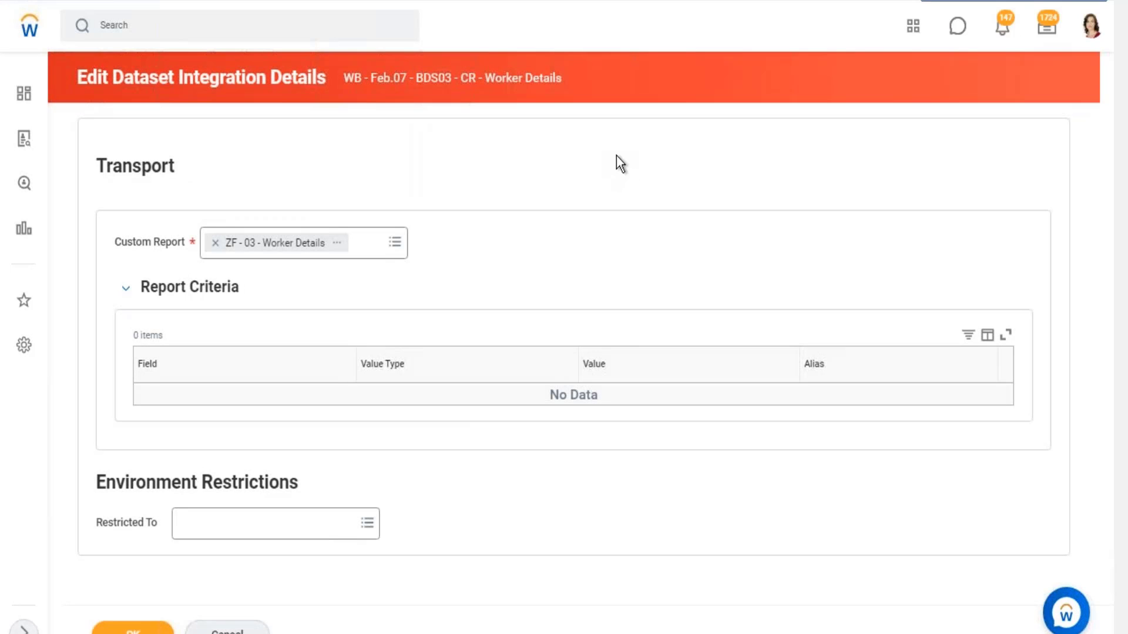
{"action": "left_click_drag", "start_coordinate": [94, 167], "coordinate": [186, 164]}
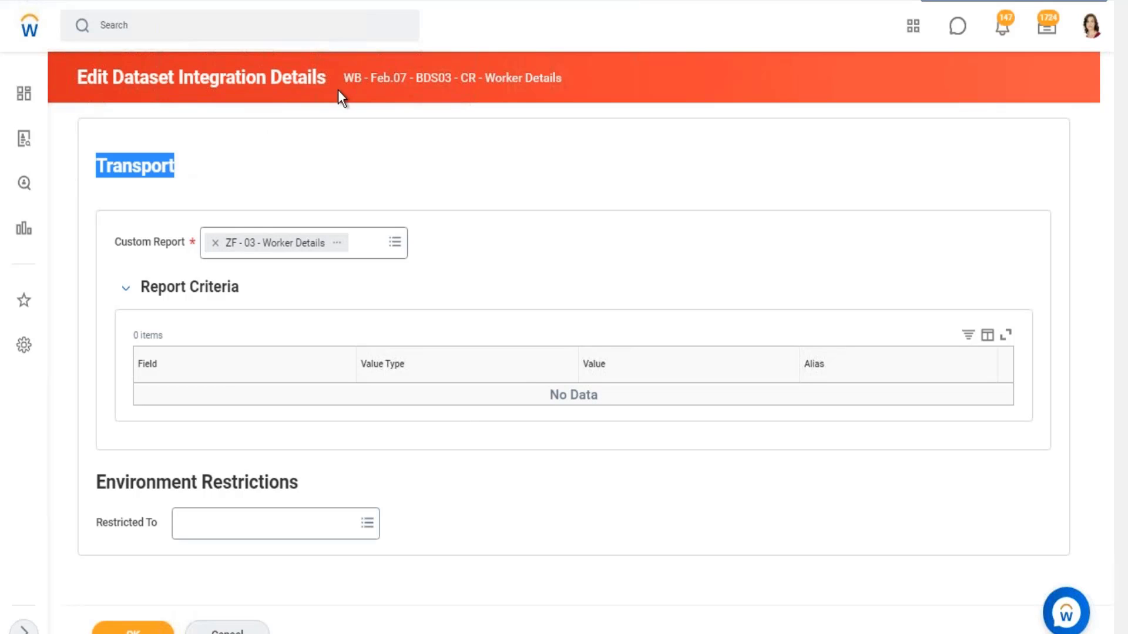
{"action": "left_click_drag", "start_coordinate": [129, 241], "coordinate": [165, 246]}
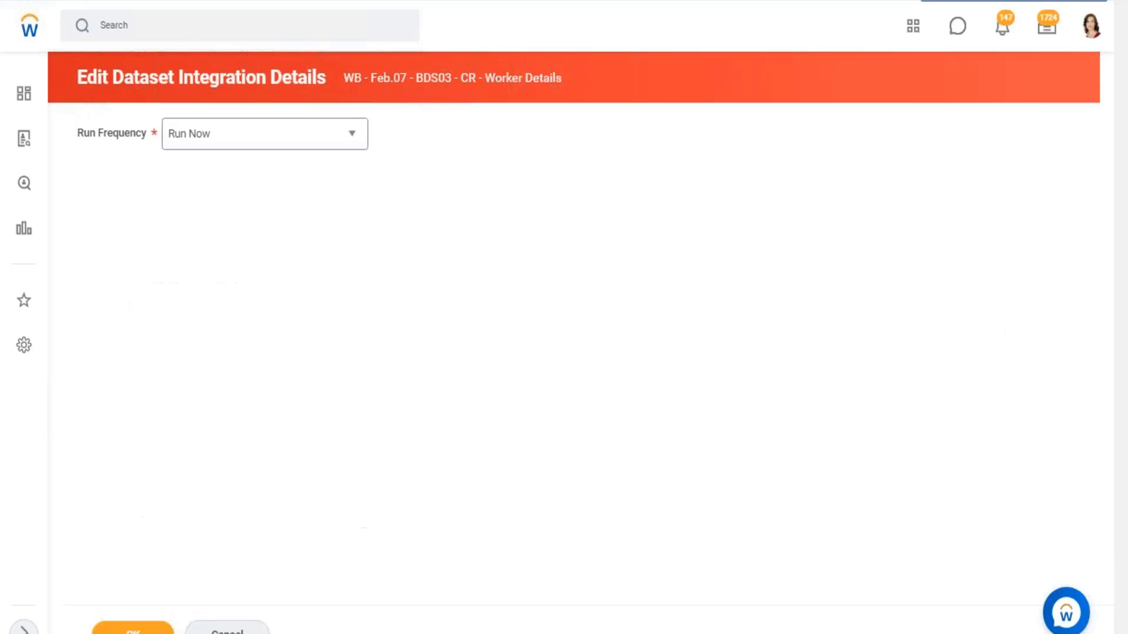
- Set the dataset integration's run frequency to Daily Recurrence and continue to the schedule settings
{"action": "left_click_drag", "start_coordinate": [88, 136], "coordinate": [150, 210]}
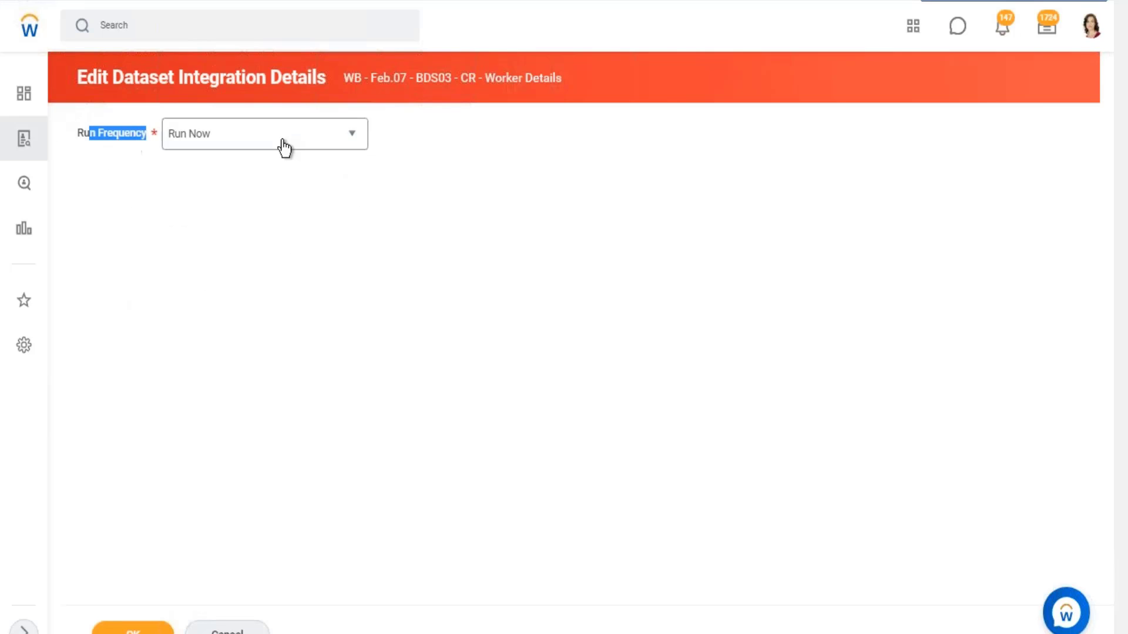
{"action": "left_click", "coordinate": [340, 144]}
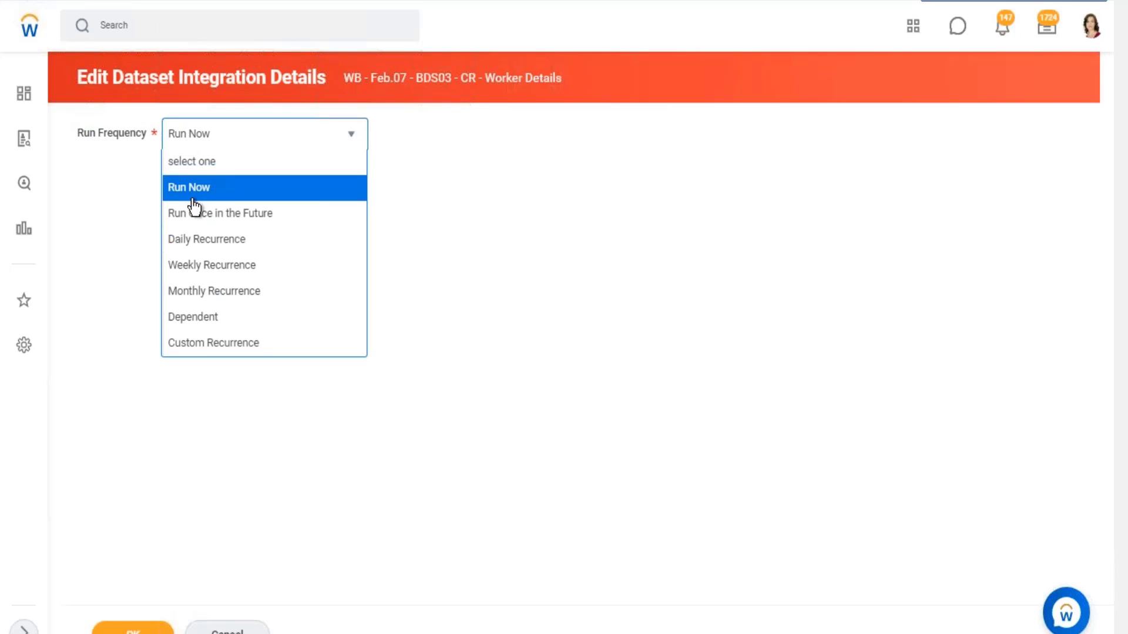
{"action": "left_click", "coordinate": [253, 245]}
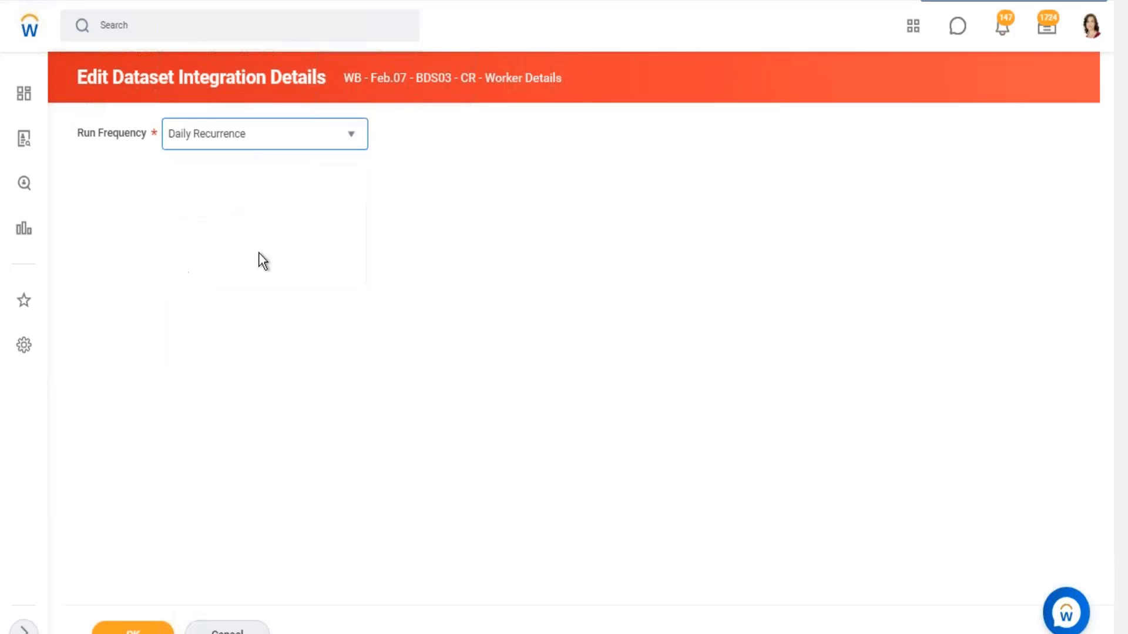
{"action": "left_click", "coordinate": [133, 631]}
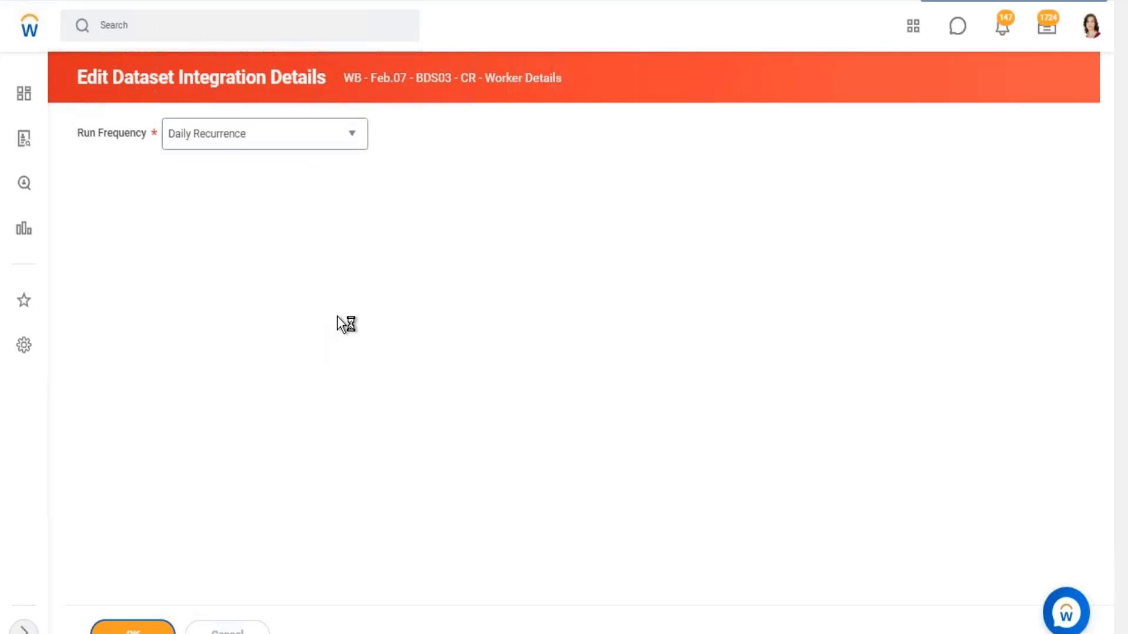
- Change the daily recurrence type to Recurs Every x Day(s)
{"action": "scroll", "coordinate": [450, 263], "scroll_direction": "down", "scroll_amount": 1}
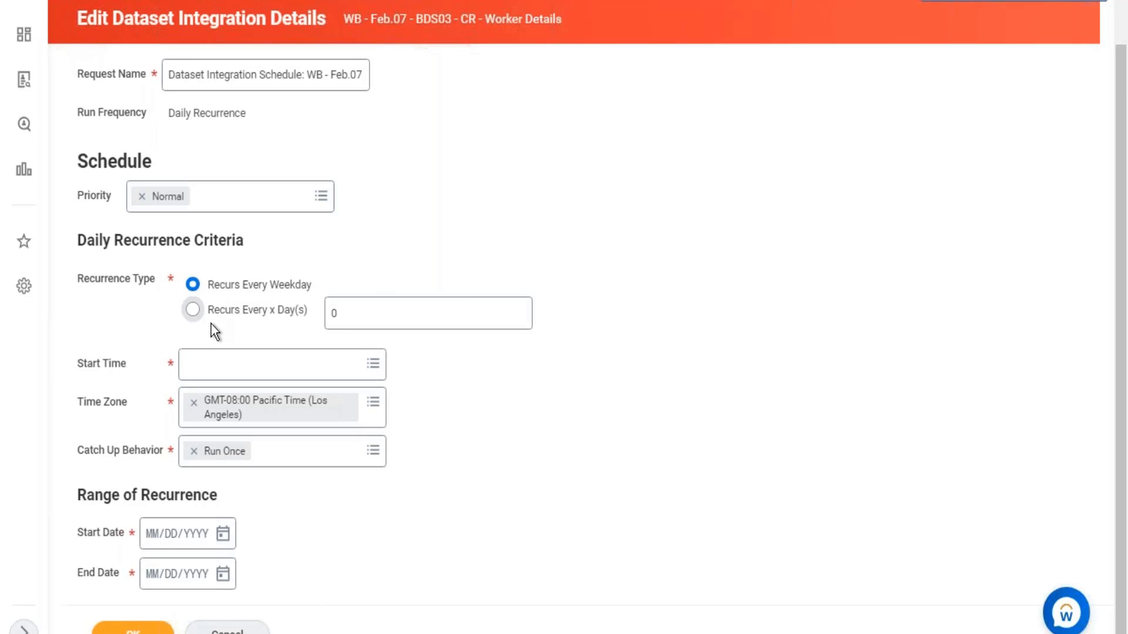
{"action": "left_click", "coordinate": [193, 310]}
{"action": "left_click", "coordinate": [329, 313]}
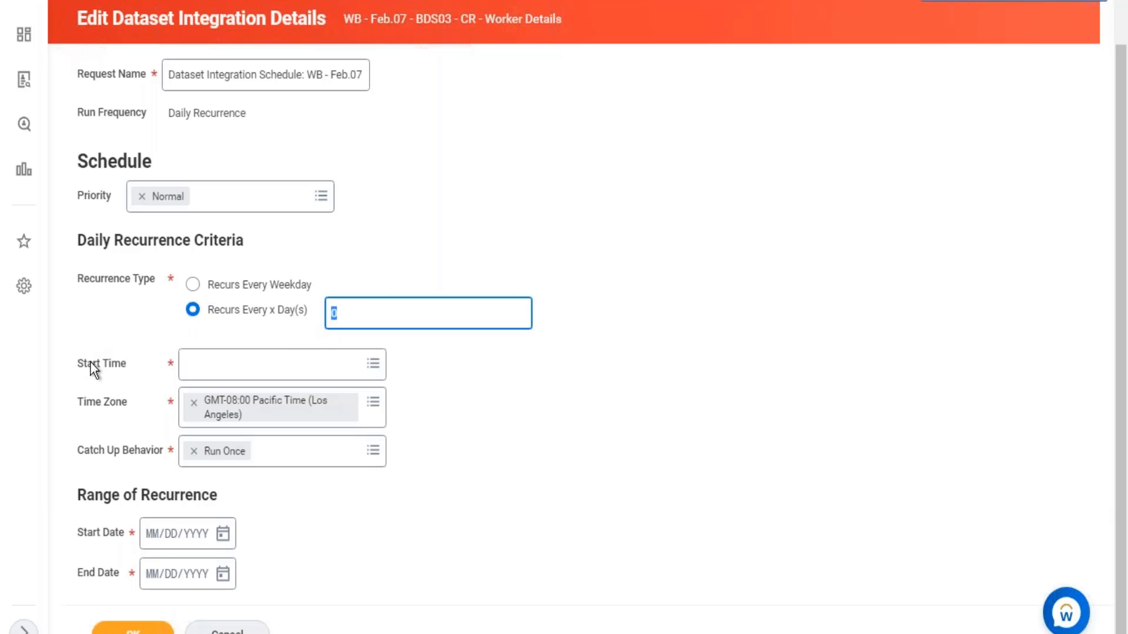
- Examine the schedule's Start Time and Time Zone fields and the available Catch Up Behavior options
{"action": "left_click", "coordinate": [123, 364]}
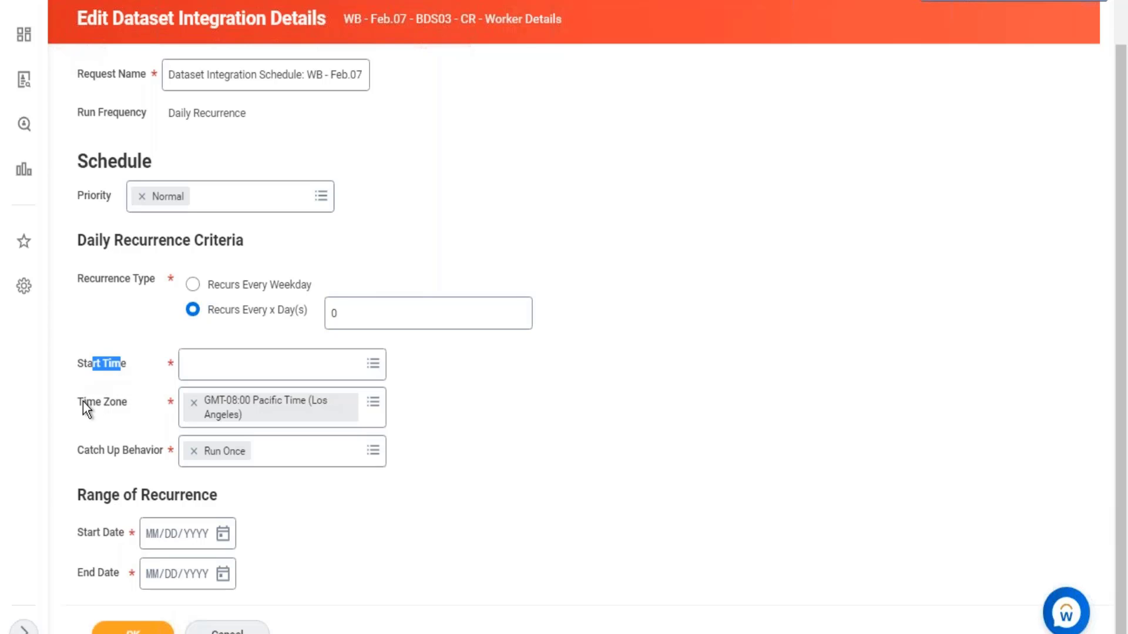
{"action": "left_click_drag", "start_coordinate": [83, 401], "coordinate": [114, 404]}
{"action": "left_click", "coordinate": [375, 458]}
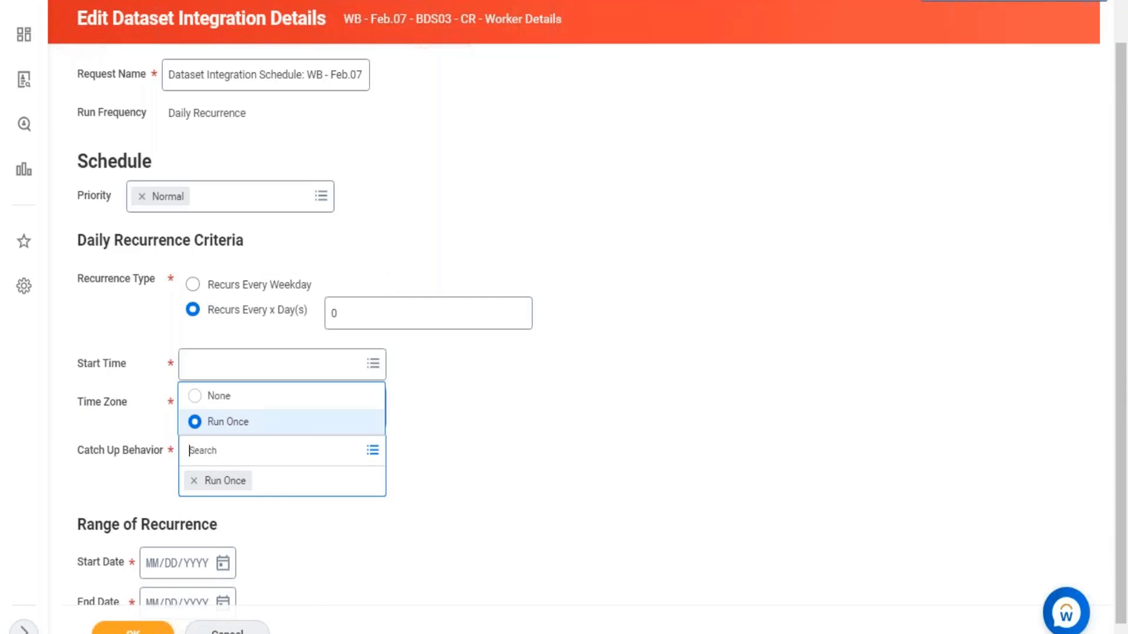
{"action": "left_click", "coordinate": [525, 426]}
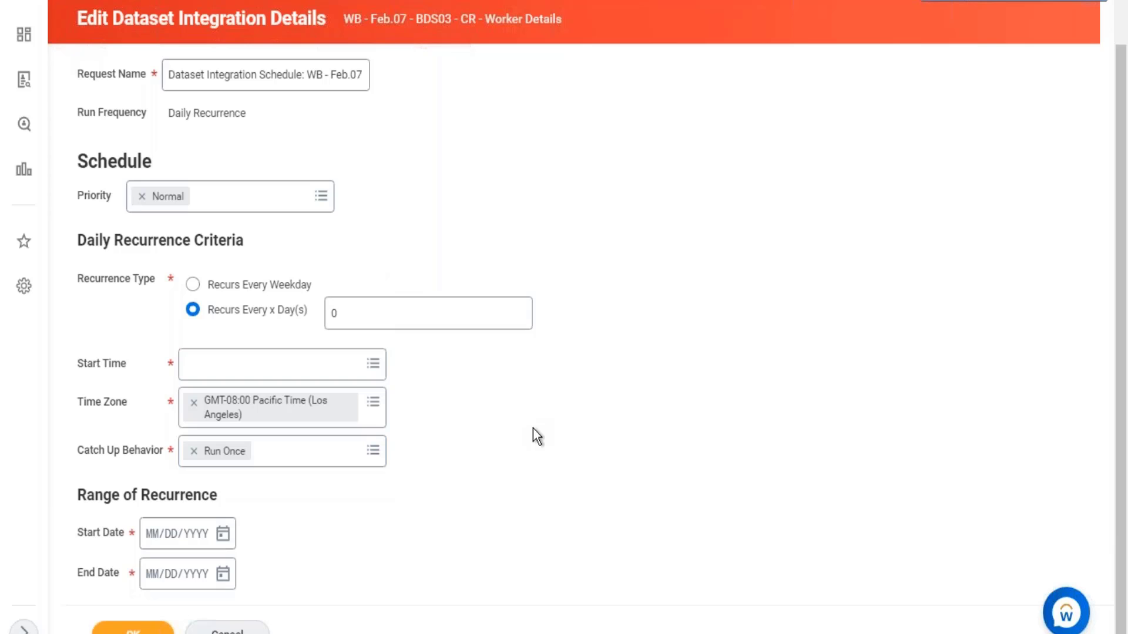
- Set the integration schedule's recurrence interval to 1 day
{"action": "left_click", "coordinate": [360, 313]}
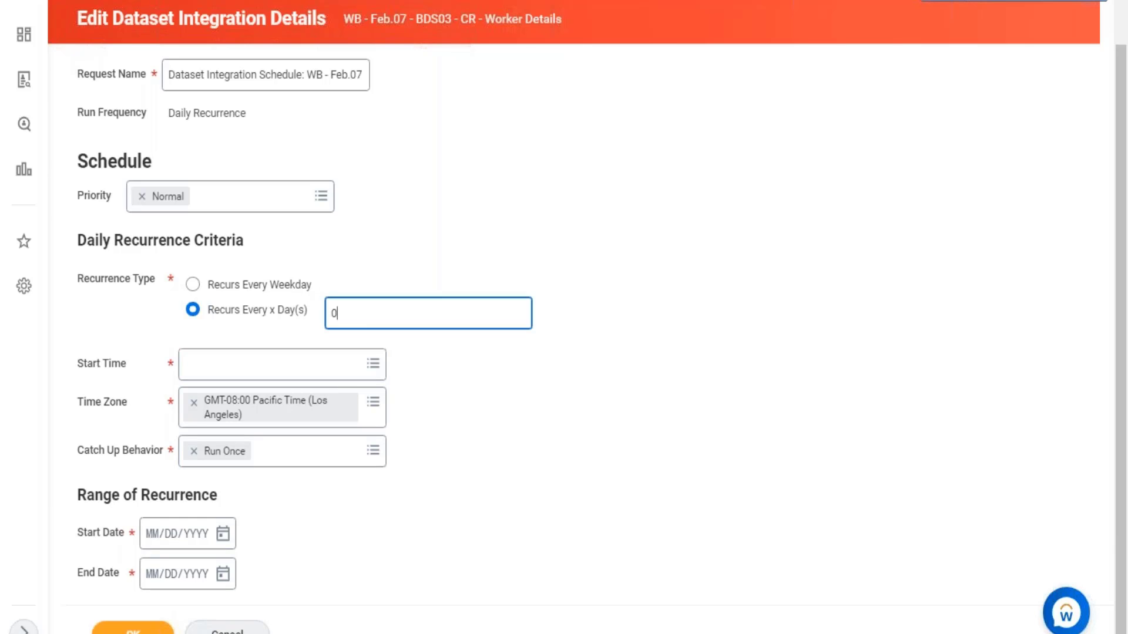
{"action": "type", "text": "1"}
{"action": "left_click", "coordinate": [687, 374]}
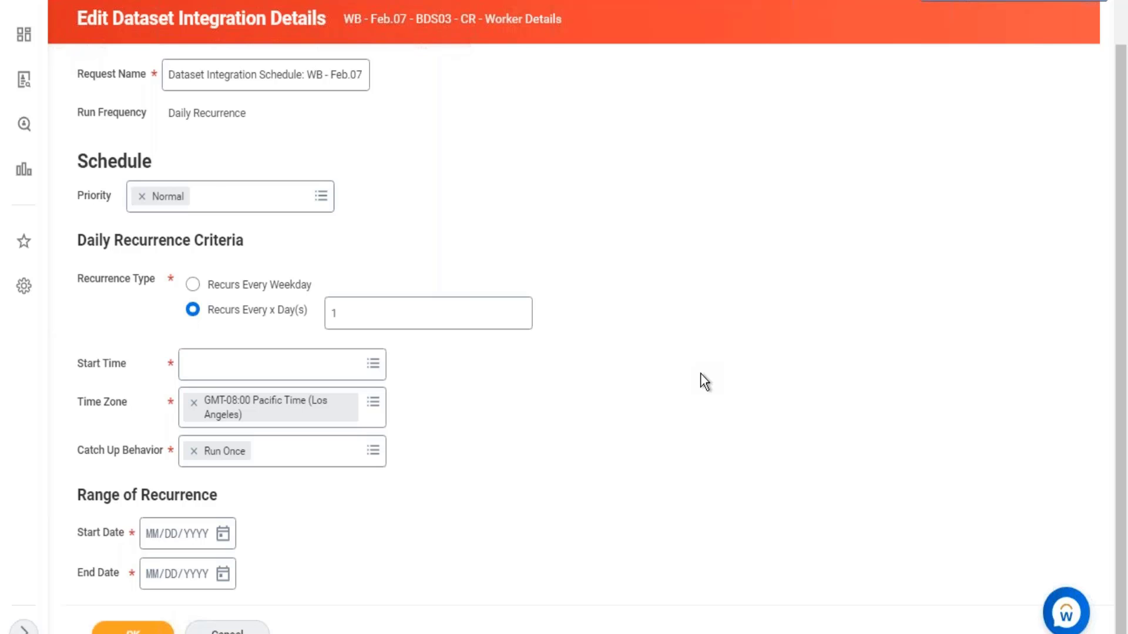
- Set the schedule's Catch Up Behavior to None and check which dataset the schedule applies to
{"action": "left_click", "coordinate": [367, 456]}
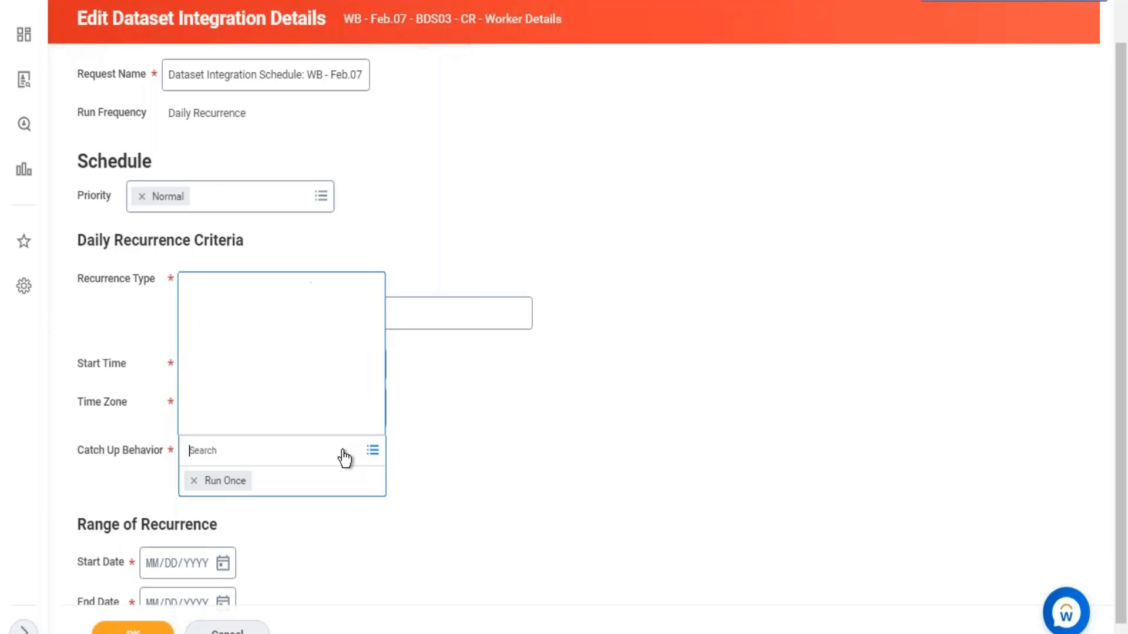
{"action": "left_click", "coordinate": [258, 396]}
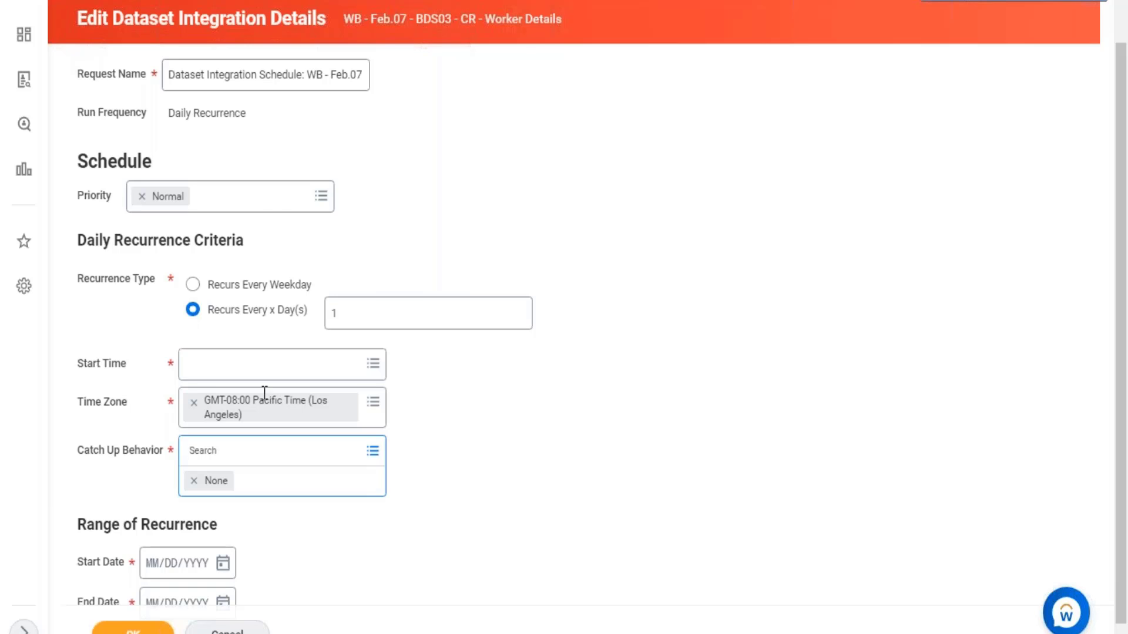
{"action": "scroll", "coordinate": [456, 63], "scroll_direction": "up", "scroll_amount": 1}
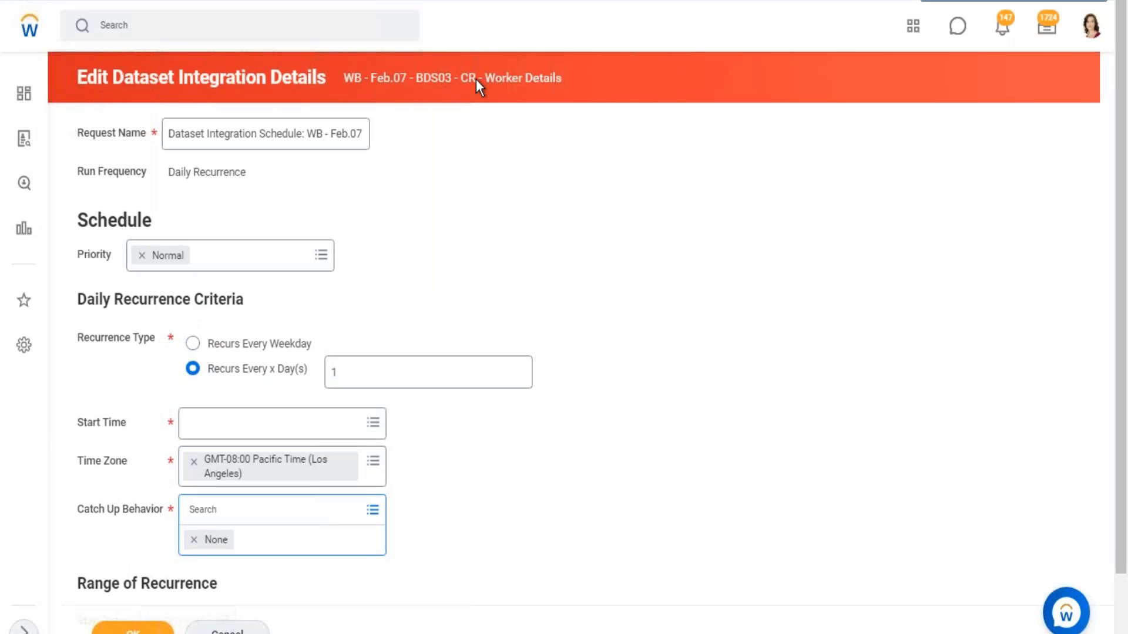
{"action": "left_click_drag", "start_coordinate": [475, 80], "coordinate": [534, 108]}
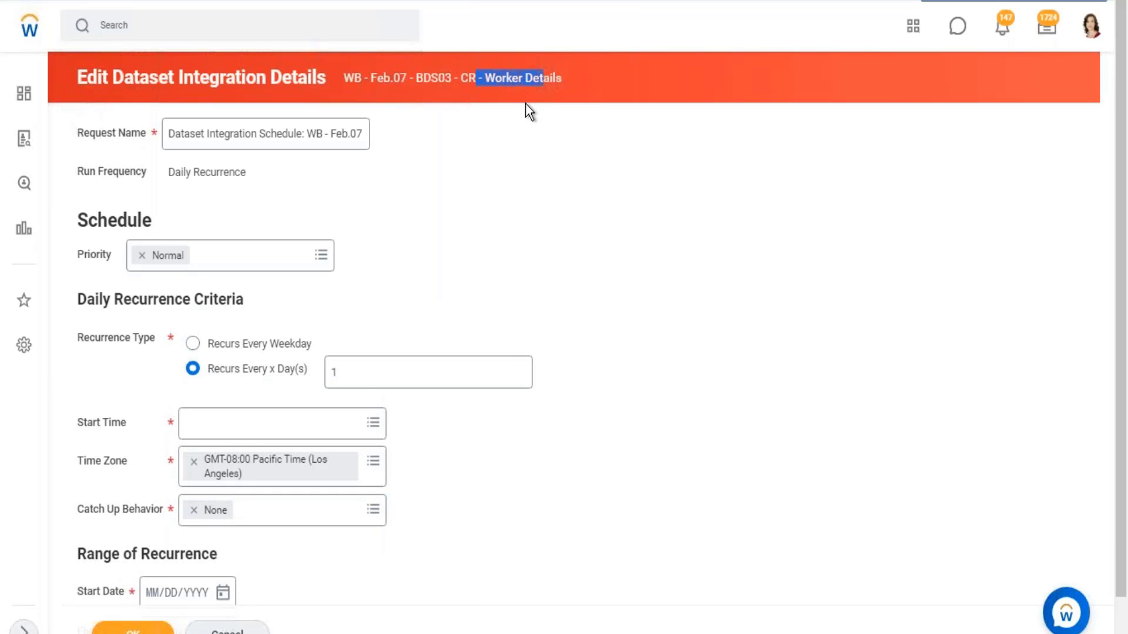
- Set the schedule's Catch Up Behavior back to Run Once
{"action": "scroll", "coordinate": [347, 487], "scroll_direction": "down", "scroll_amount": 1}
{"action": "left_click", "coordinate": [374, 451]}
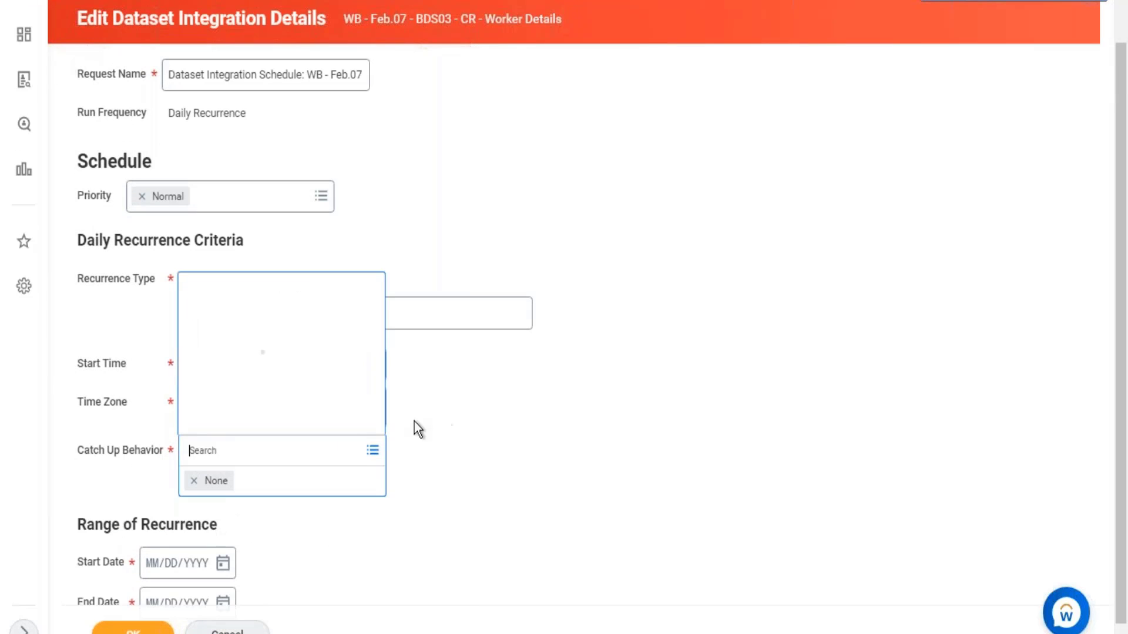
{"action": "left_click", "coordinate": [234, 422]}
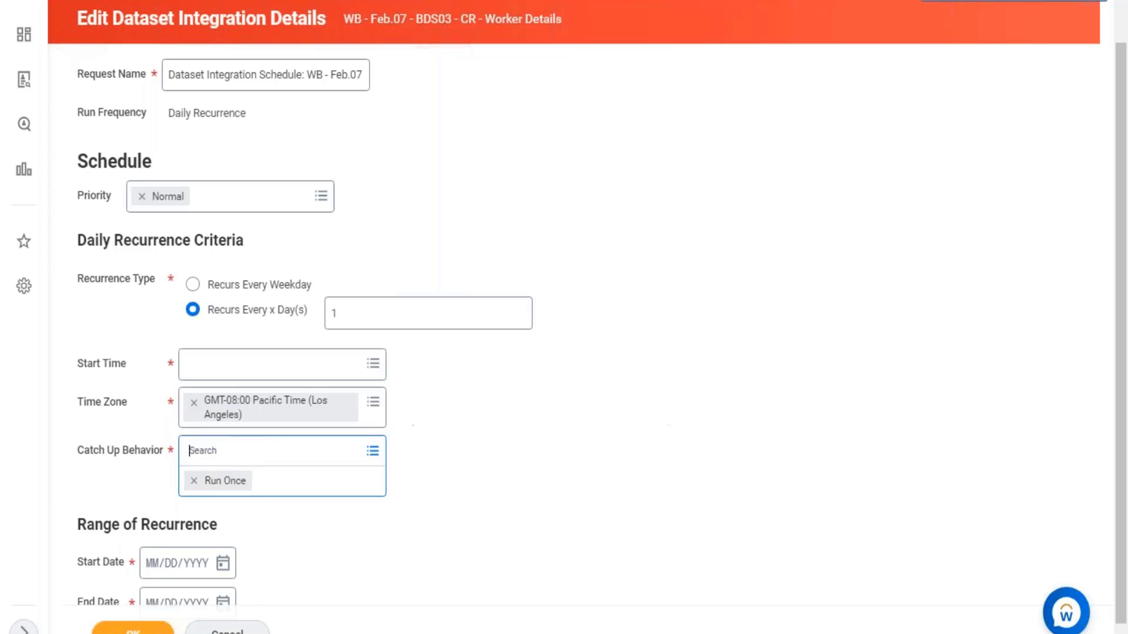
{"action": "left_click", "coordinate": [664, 412]}
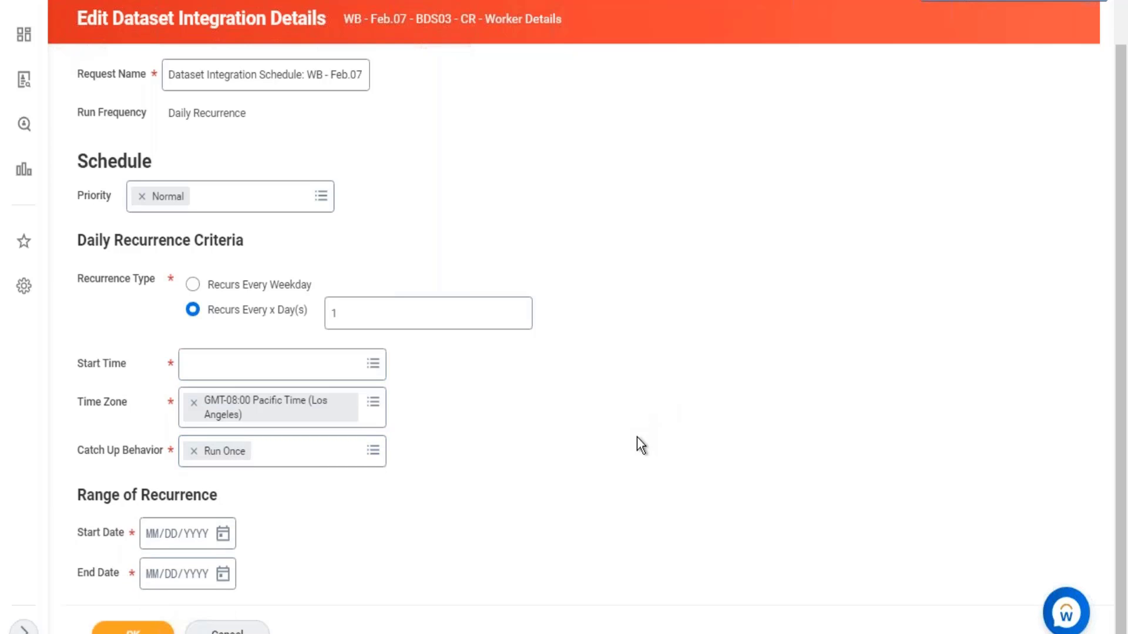
- In the Excel notes on sheet 28.02, enter "CR >" in cell C7 and "Hire" in cell D7
{"action": "left_click_drag", "start_coordinate": [340, 18], "coordinate": [540, 22]}
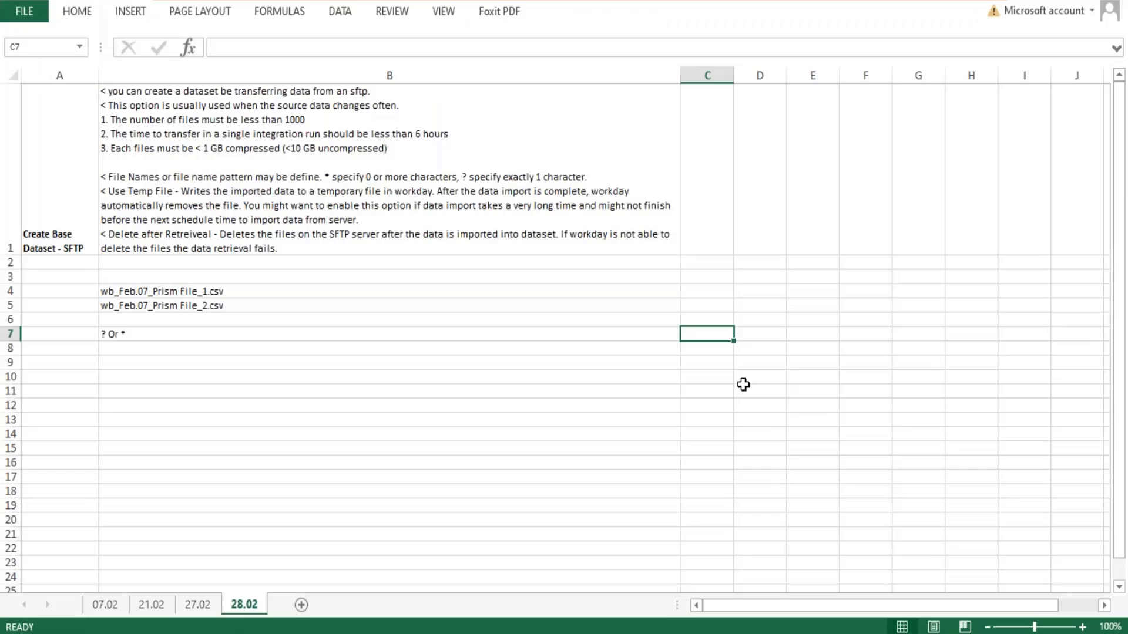
{"action": "type", "text": "CR"}
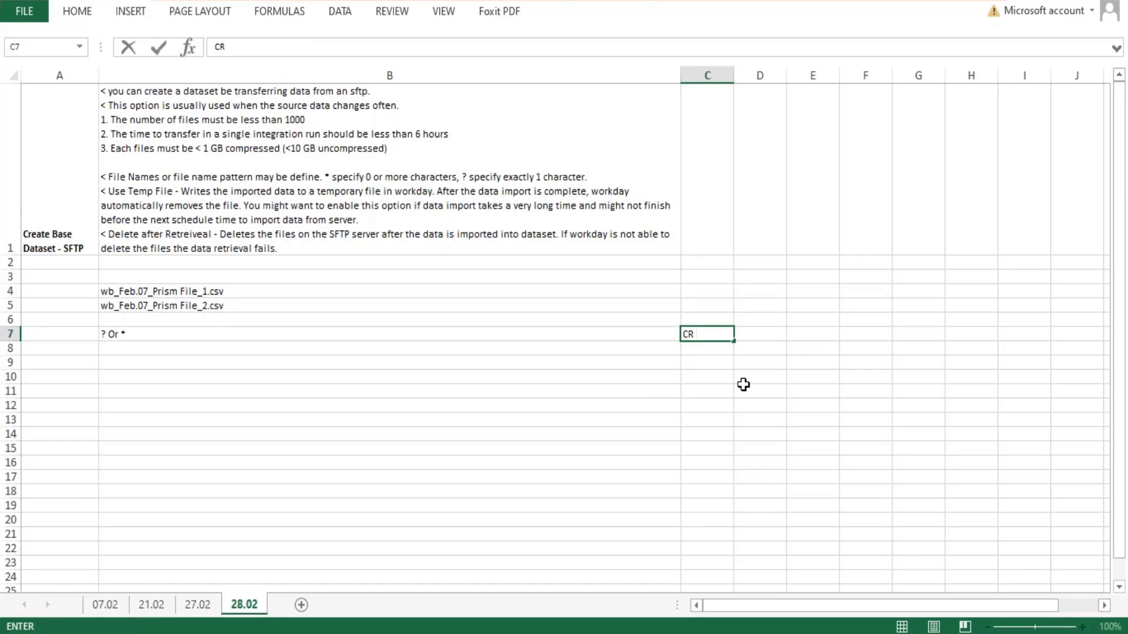
{"action": "type", "text": " >"}
{"action": "key", "text": "Tab"}
{"action": "type", "text": "Hire"}
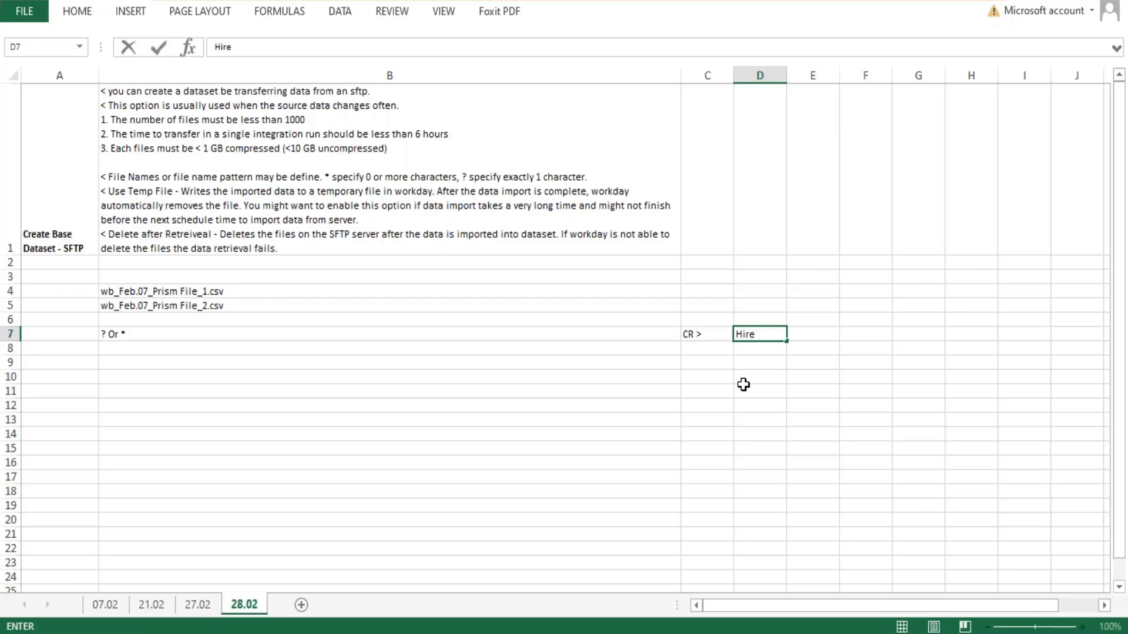
{"action": "key", "text": "Tab"}
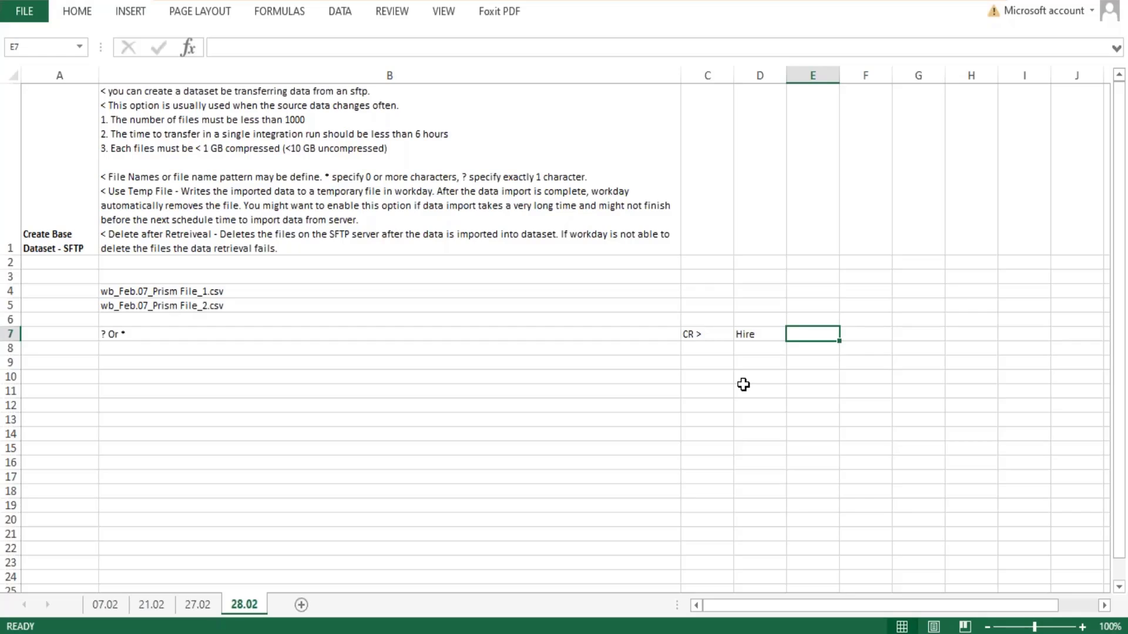
- Enter the example's time range in row 7, with 12:00 PM in E7 and 11:55 PM in F7
{"action": "type", "text": "12"}
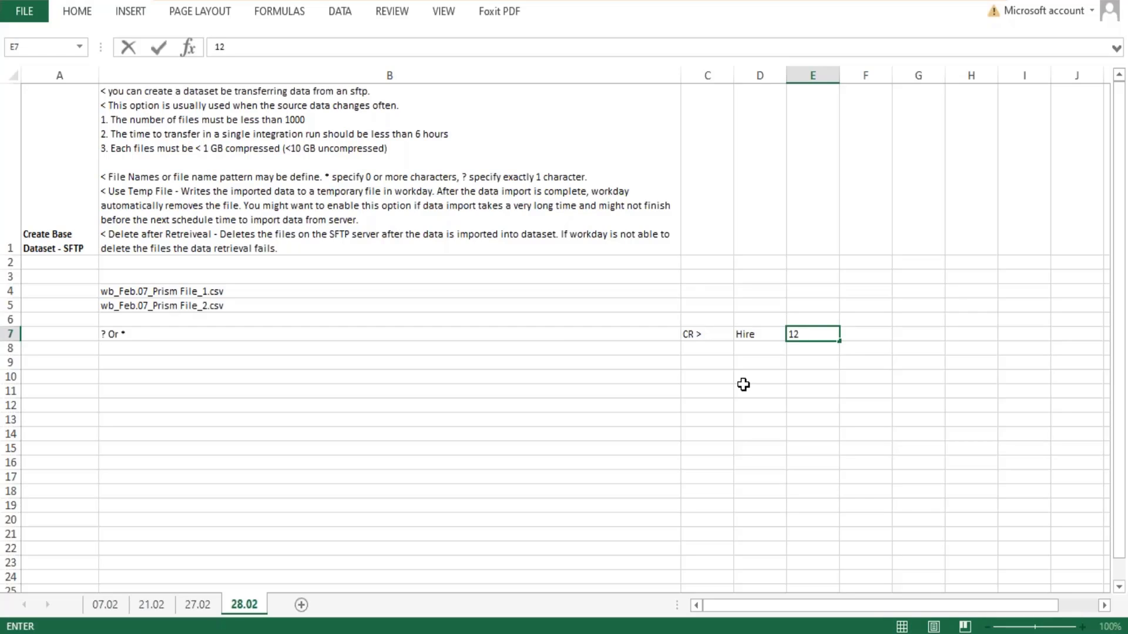
{"action": "type", "text": ":00 PM"}
{"action": "key", "text": "Tab"}
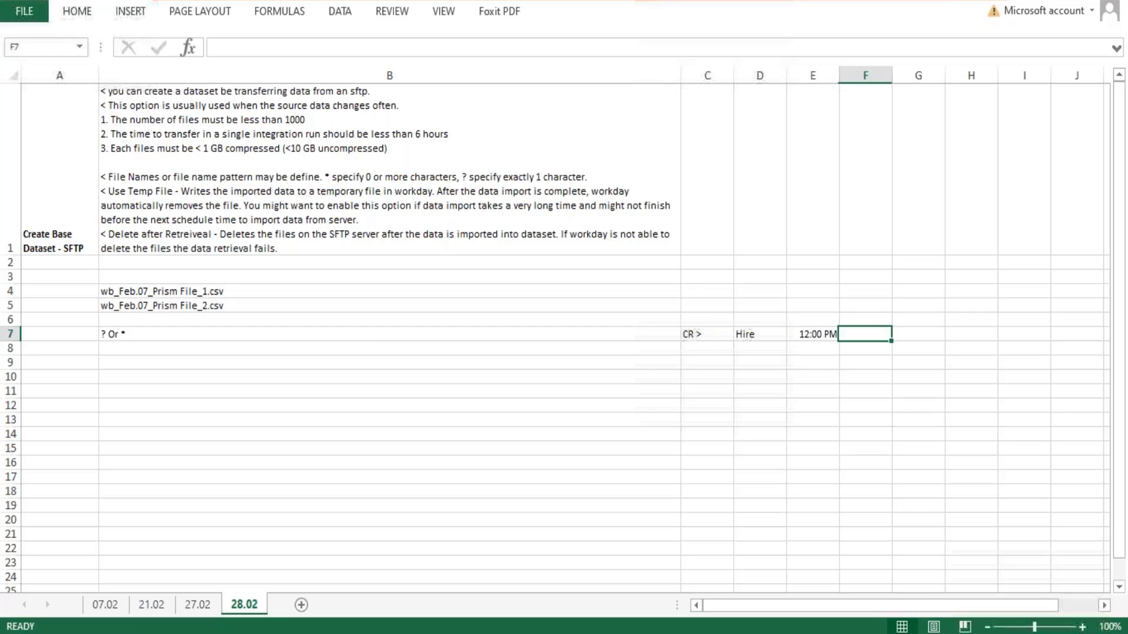
{"action": "type", "text": "11"}
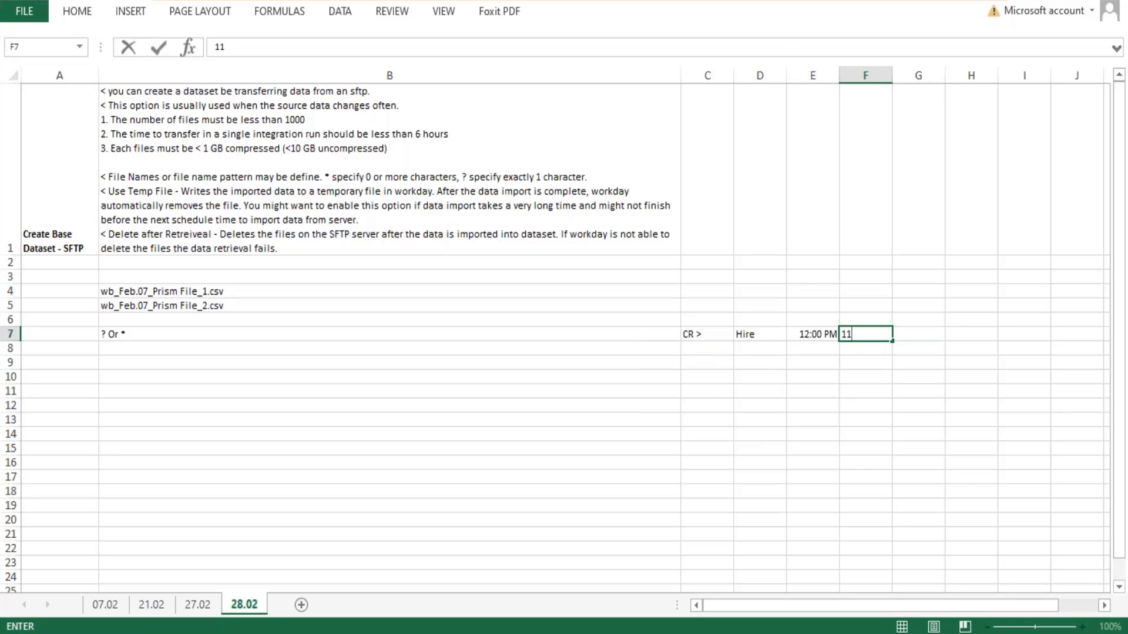
{"action": "type", "text": ":55 PM"}
{"action": "key", "text": "Tab"}
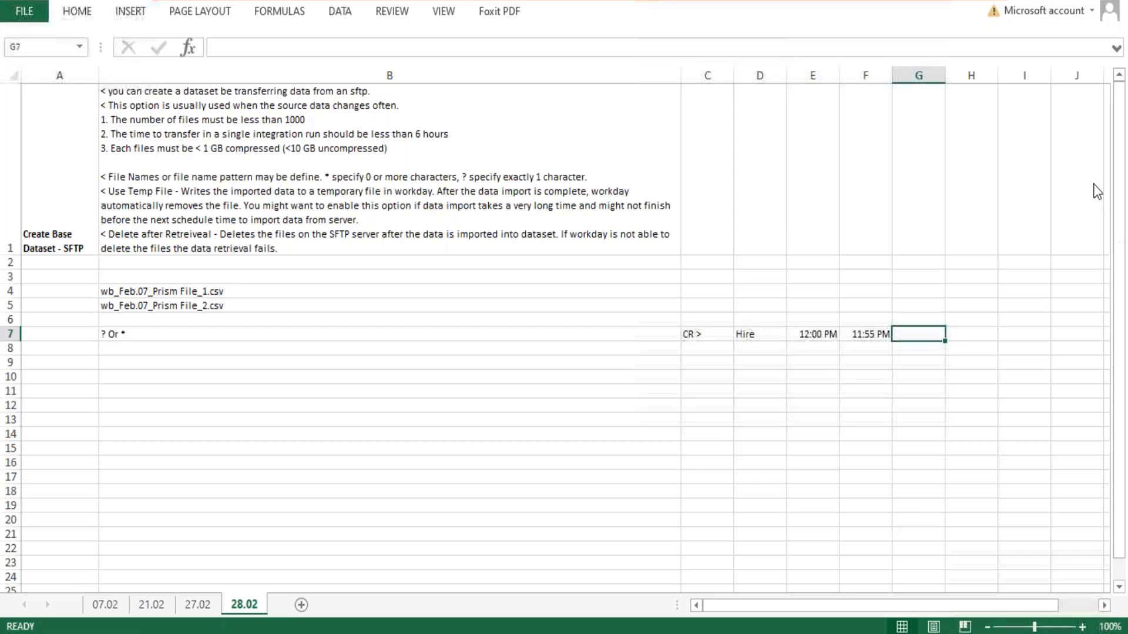
- Enter "Integration" in cell G7 and widen column G to fit the word on one line
{"action": "type", "text": "Integra"}
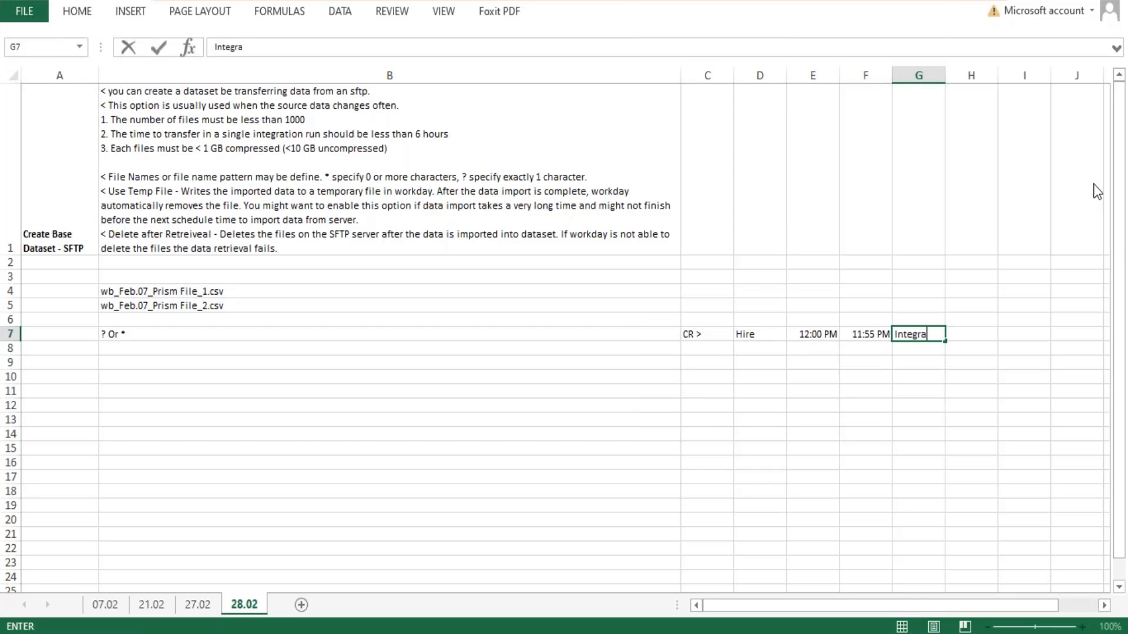
{"action": "type", "text": "tion"}
{"action": "key", "text": "Return"}
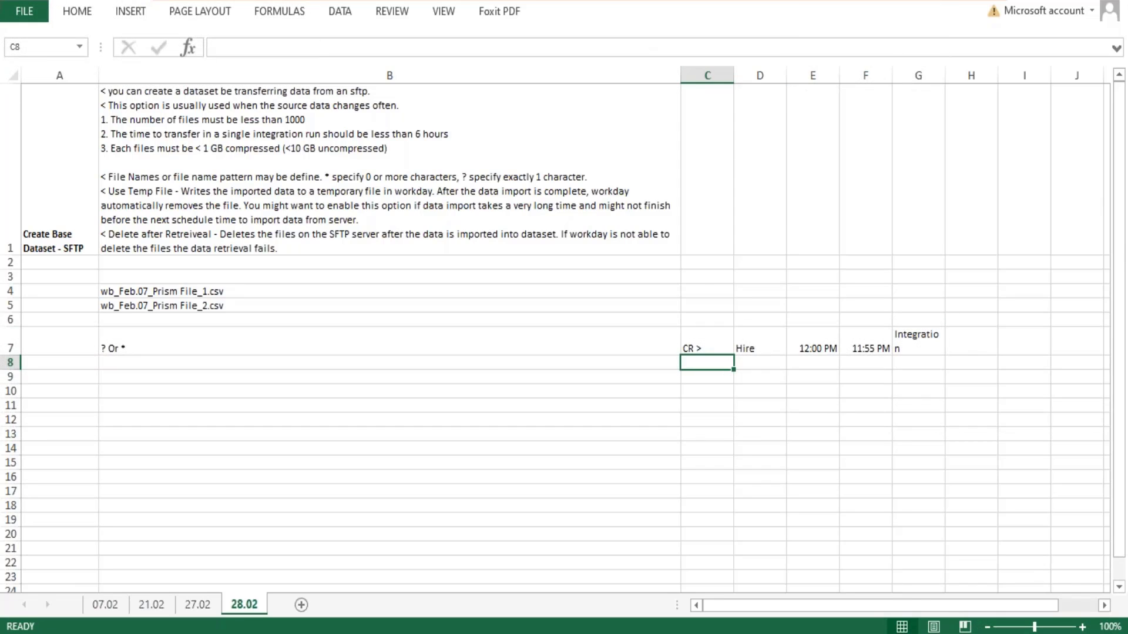
{"action": "left_click", "coordinate": [917, 345]}
{"action": "left_click", "coordinate": [873, 347]}
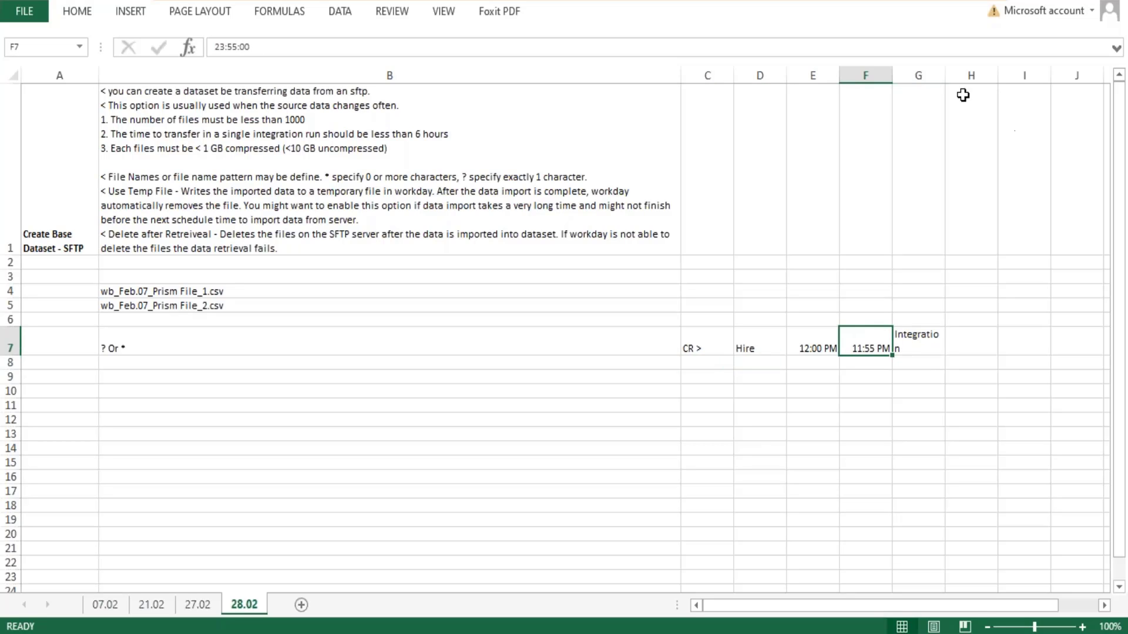
{"action": "left_click_drag", "start_coordinate": [946, 76], "coordinate": [978, 76]}
- Change the example's start time in cell E7 to 12:00 AM
{"action": "left_click", "coordinate": [833, 345]}
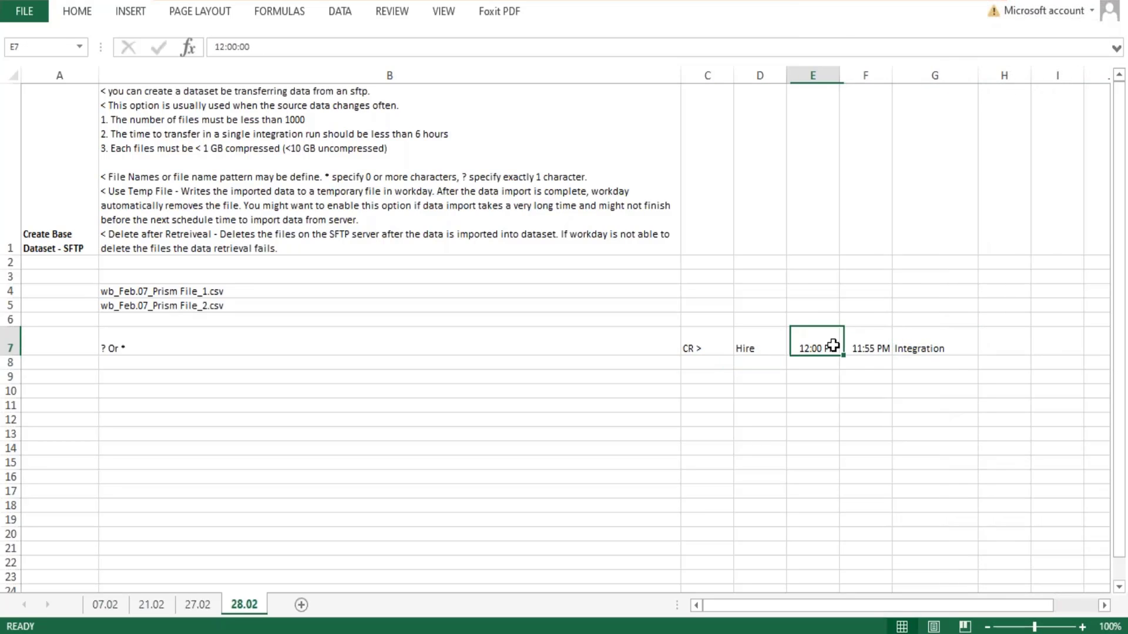
{"action": "double_click", "coordinate": [832, 346]}
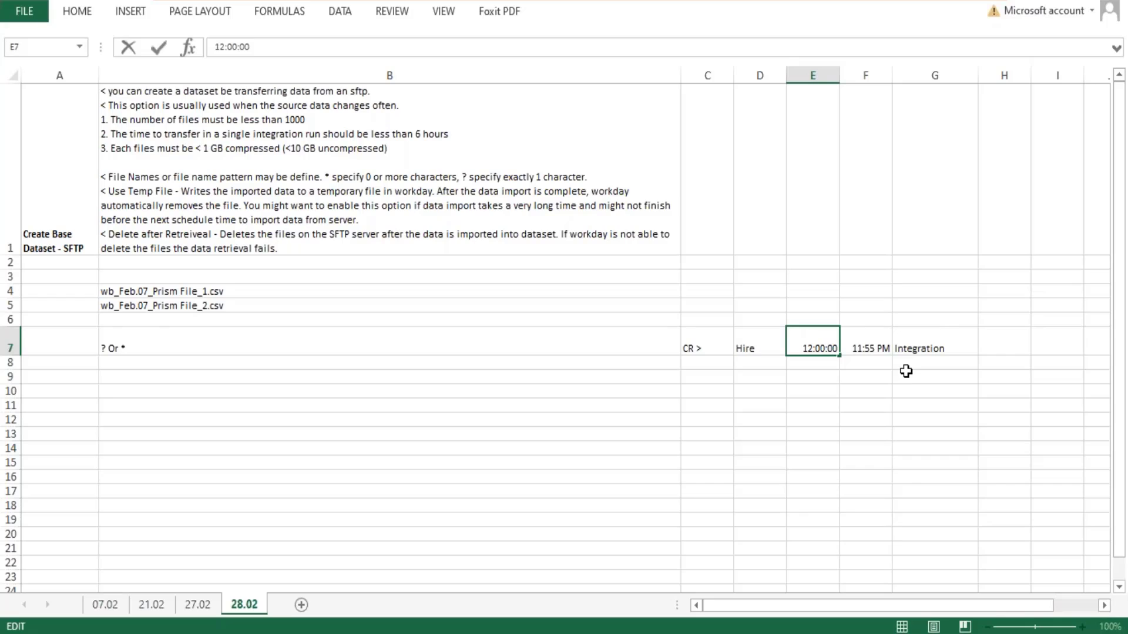
{"action": "key", "text": "Return"}
{"action": "left_click", "coordinate": [808, 334]}
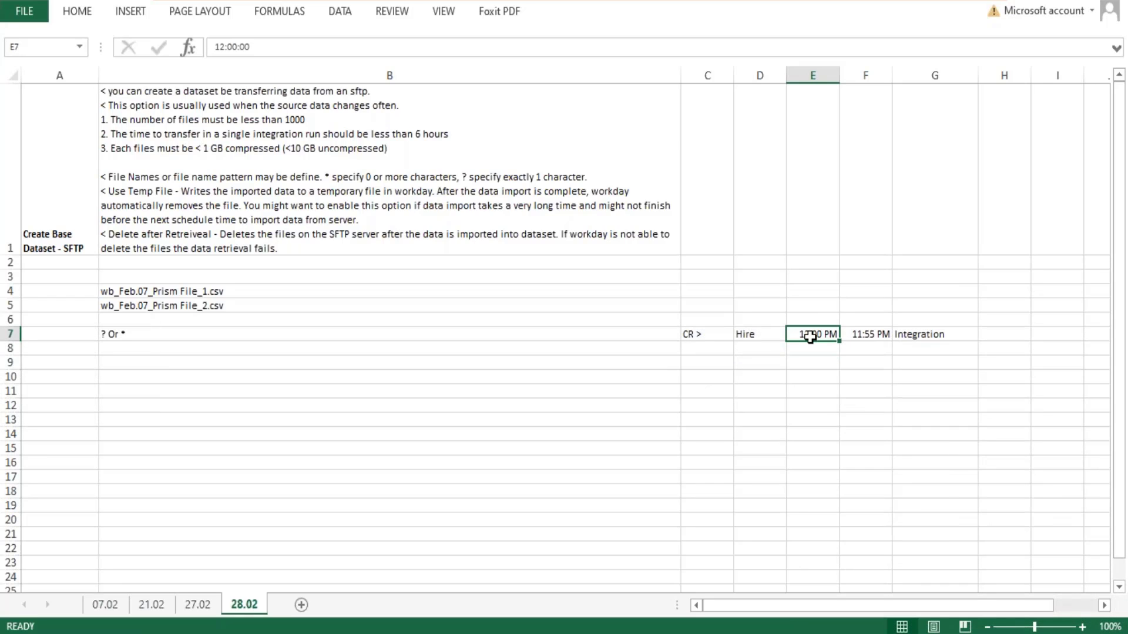
{"action": "type", "text": "12:"}
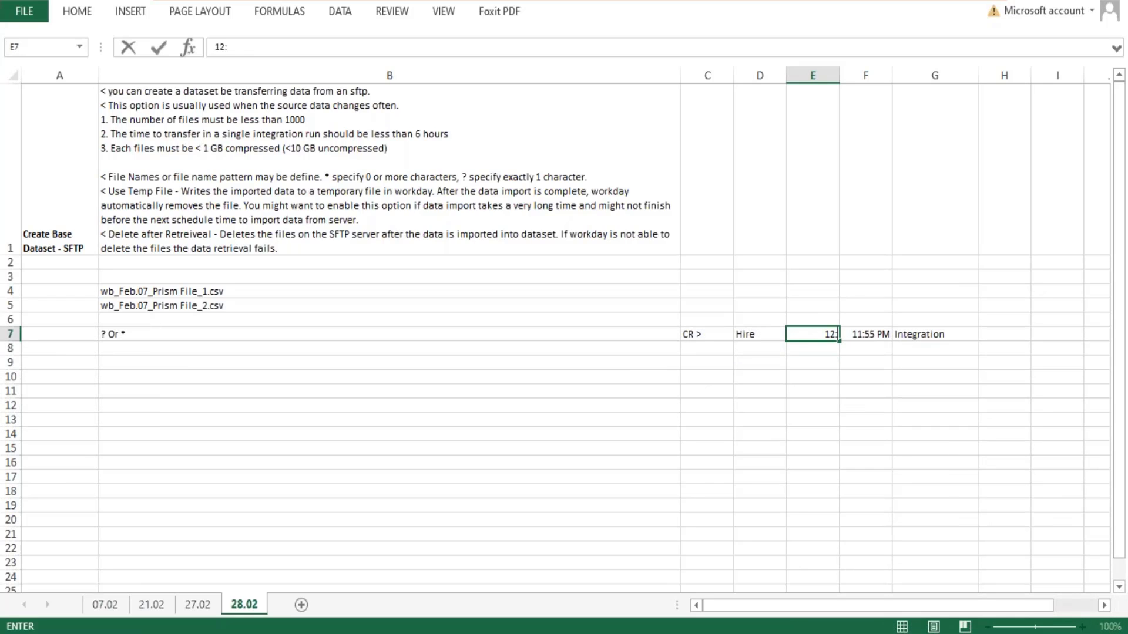
{"action": "type", "text": "00 AM"}
{"action": "key", "text": "Return"}
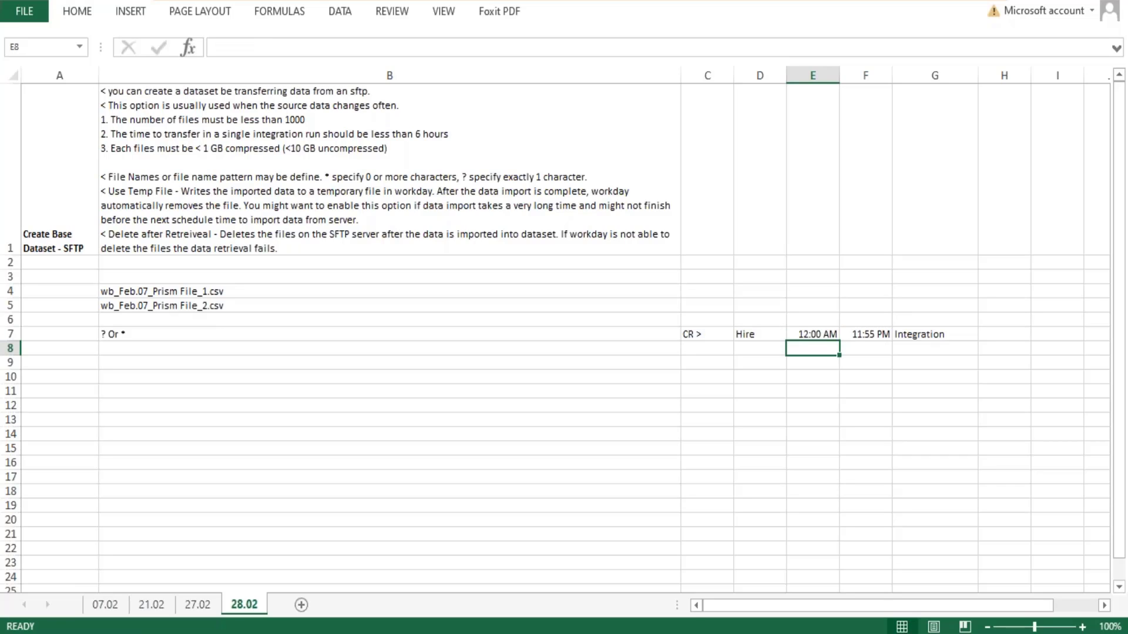
- Examine the row 7 example, relating the CR entry and the E7:F7 time range to the Integration entry
{"action": "left_click", "coordinate": [821, 335]}
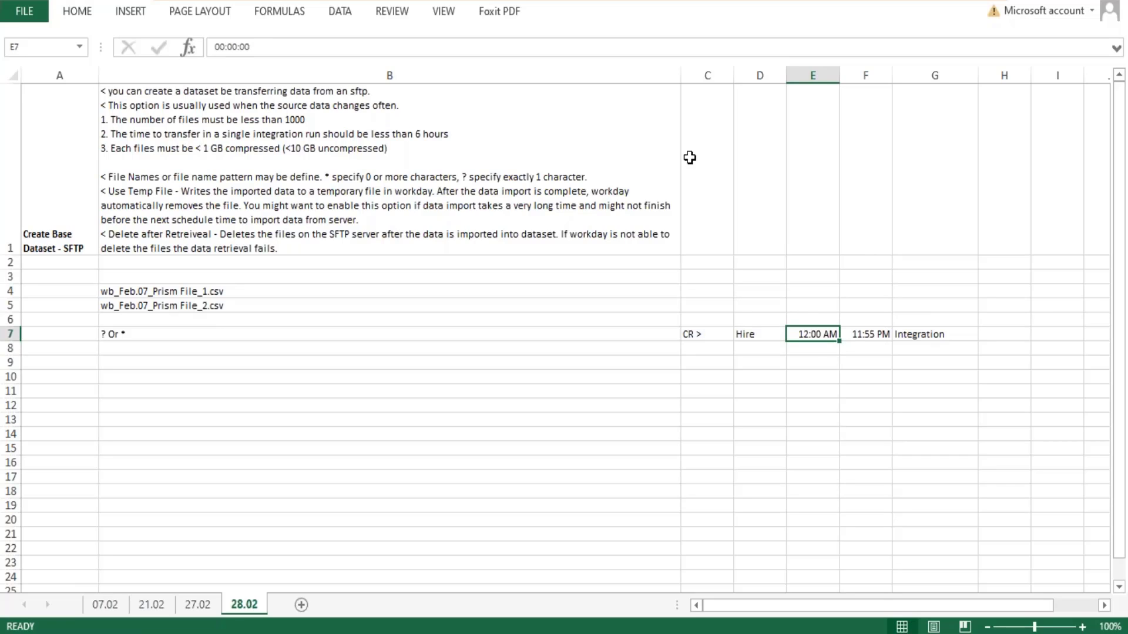
{"action": "left_click", "coordinate": [934, 335]}
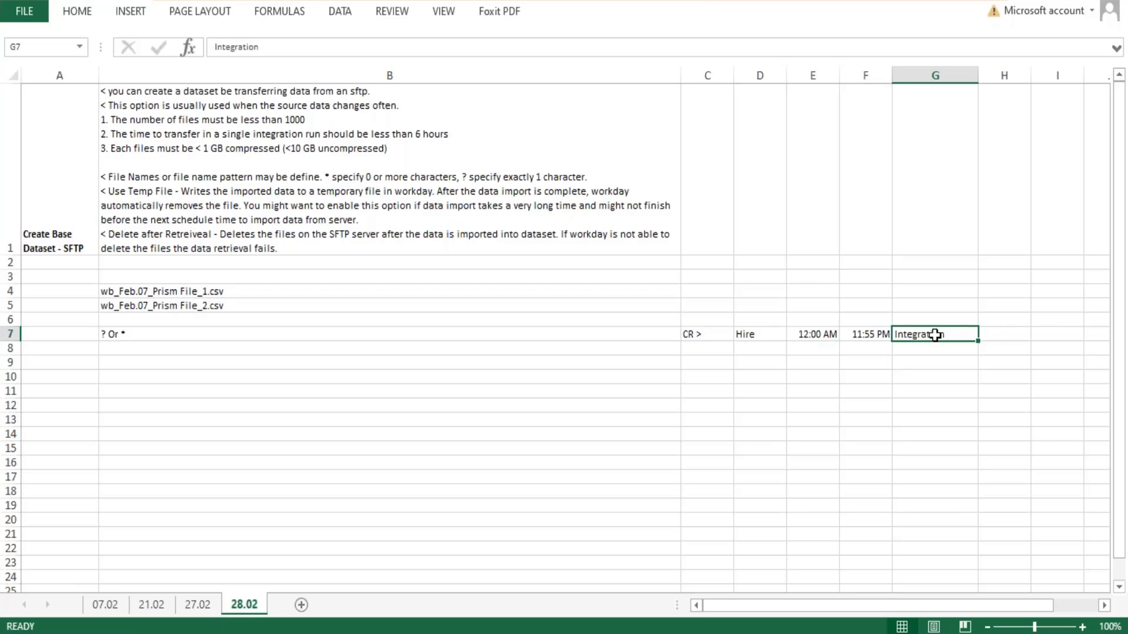
{"action": "left_click", "coordinate": [693, 334]}
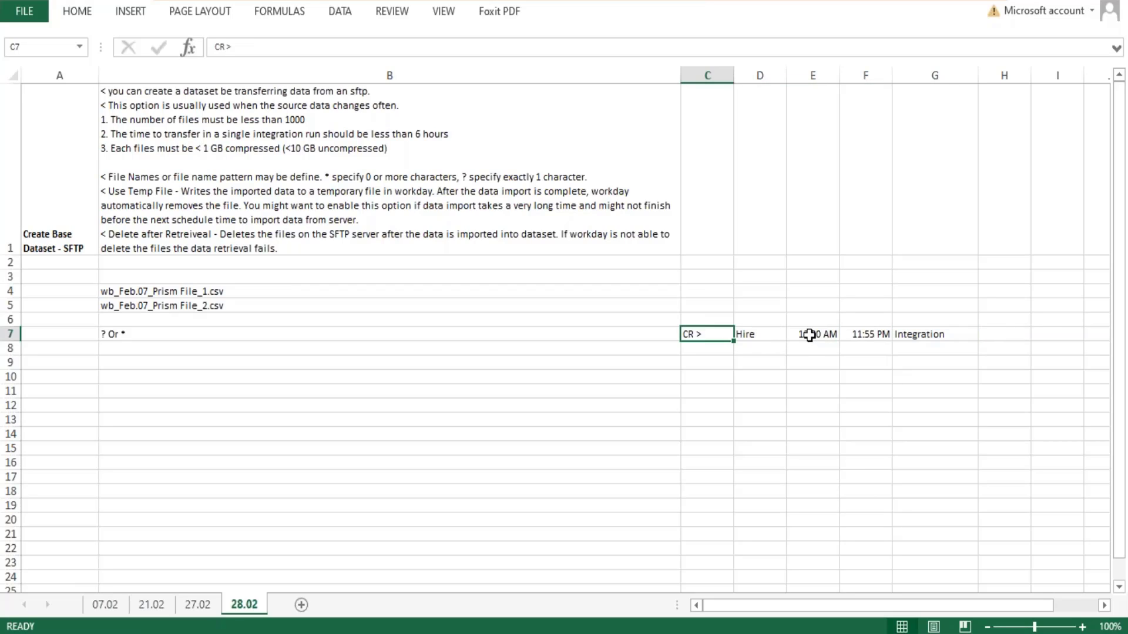
{"action": "left_click_drag", "start_coordinate": [808, 335], "coordinate": [862, 333]}
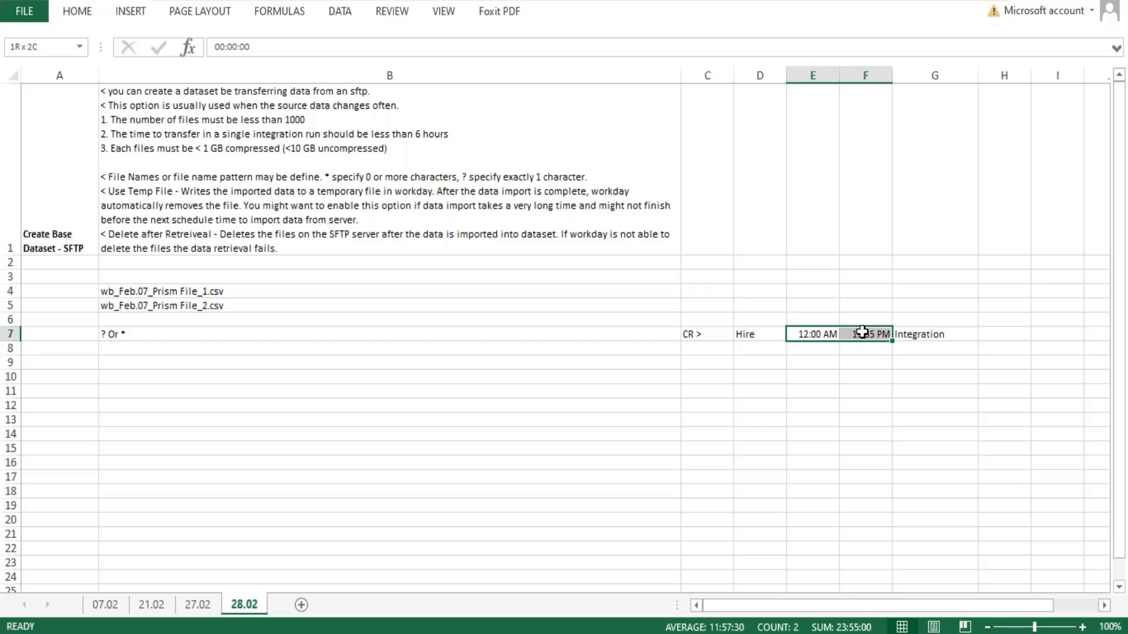
{"action": "left_click_drag", "start_coordinate": [861, 332], "coordinate": [862, 333]}
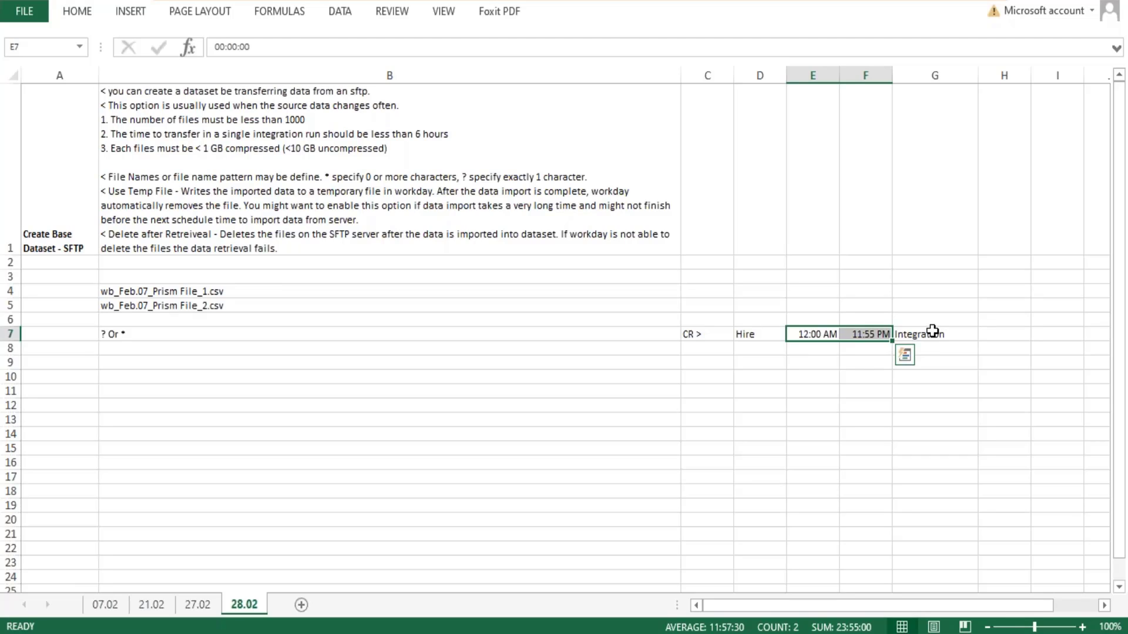
{"action": "mouse_move", "coordinate": [929, 334]}
{"action": "left_mouse_down"}
{"action": "mouse_move", "coordinate": [923, 373]}
{"action": "mouse_move", "coordinate": [929, 336]}
{"action": "mouse_move", "coordinate": [927, 347]}
{"action": "left_mouse_up"}
{"action": "left_click_drag", "start_coordinate": [808, 341], "coordinate": [860, 336]}
- Check the dataset name in the Workday integration schedule's header, and return to the Excel example
{"action": "key", "text": "alt+Tab"}
{"action": "scroll", "coordinate": [517, 241], "scroll_direction": "up", "scroll_amount": 1}
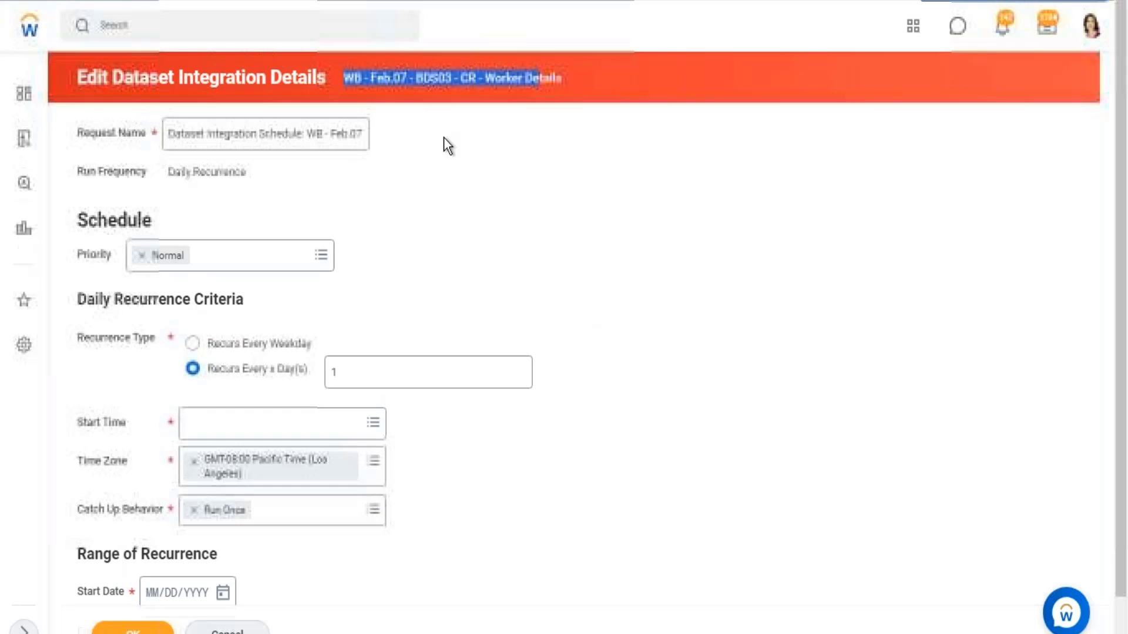
{"action": "left_click_drag", "start_coordinate": [572, 82], "coordinate": [344, 79]}
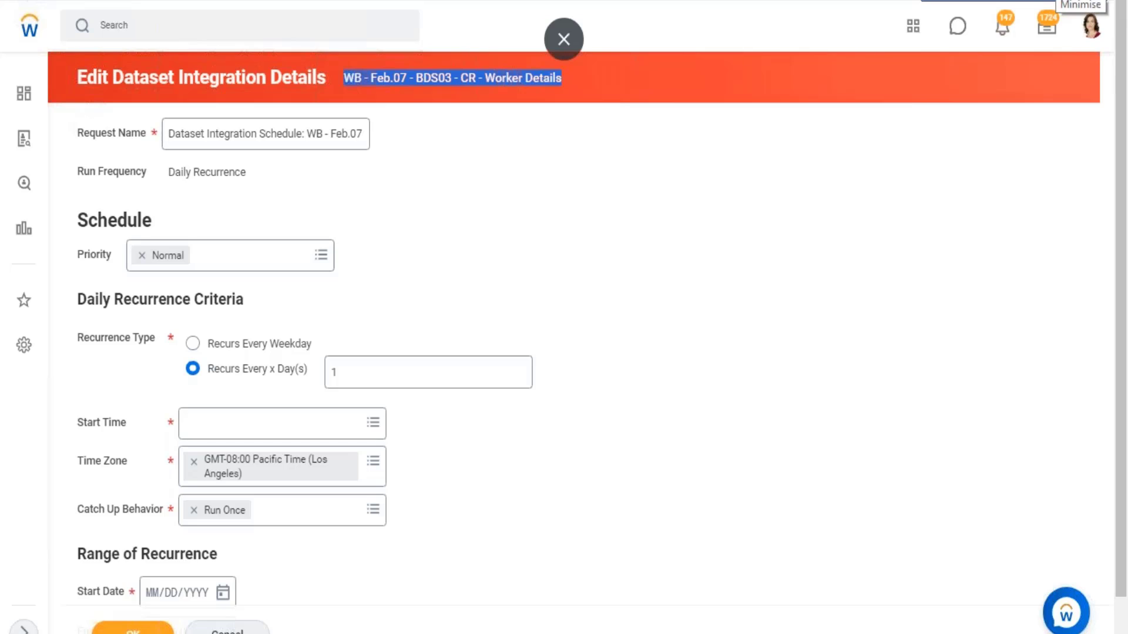
{"action": "key", "text": "alt+Tab"}
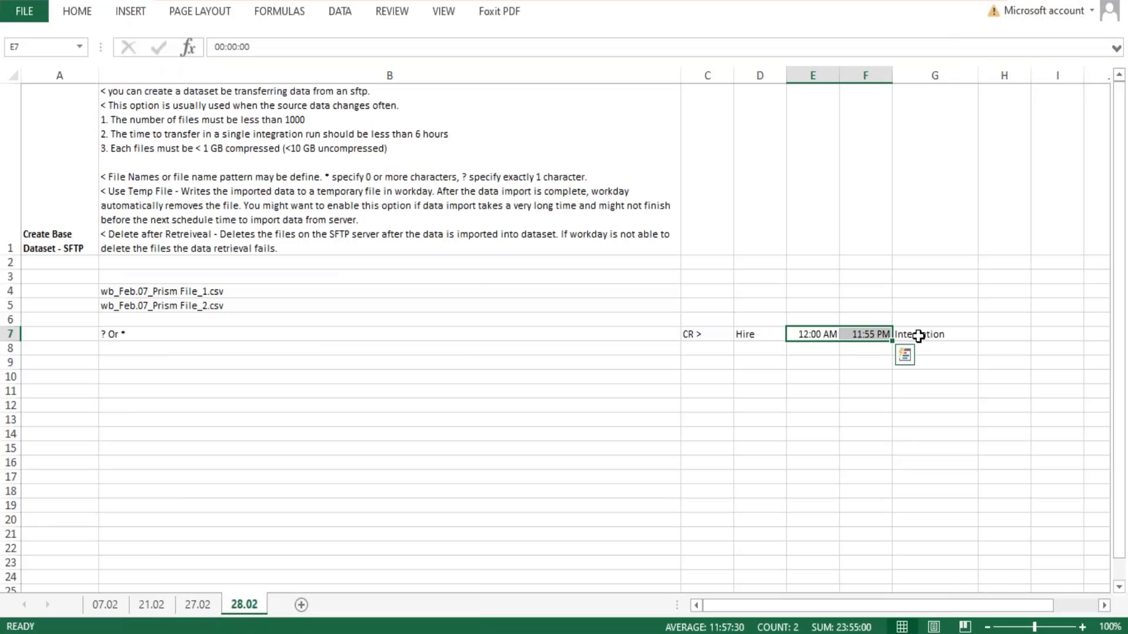
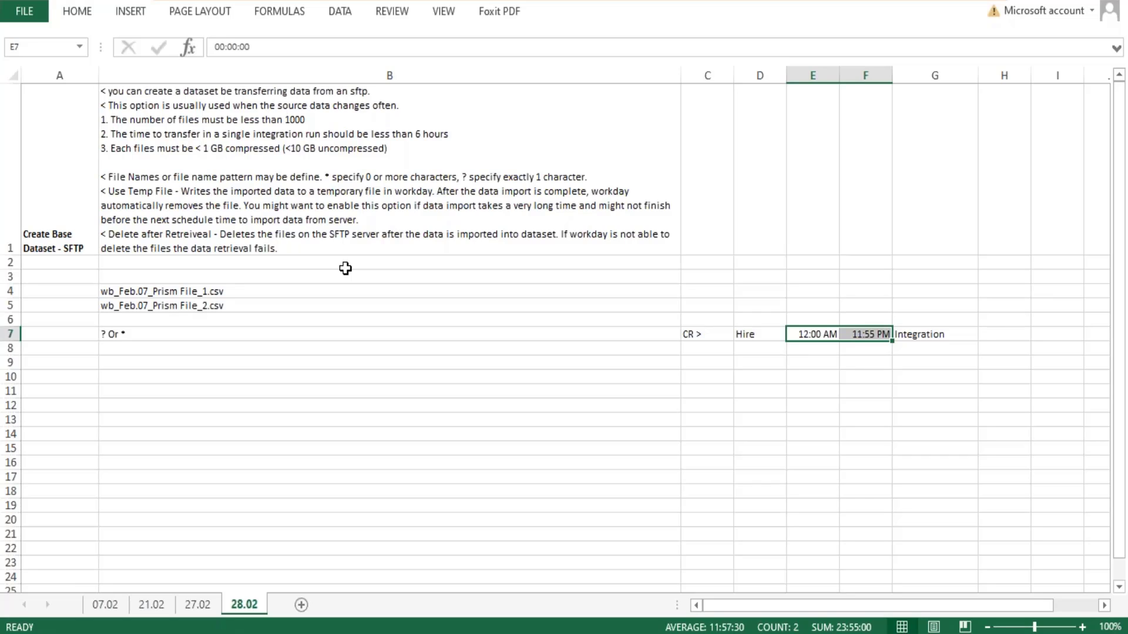
- Review the SFTP file name examples in B4:B7, and switch to Workday to review the dataset integration schedule's request name and recurrence settings
{"action": "left_click_drag", "start_coordinate": [114, 295], "coordinate": [111, 335]}
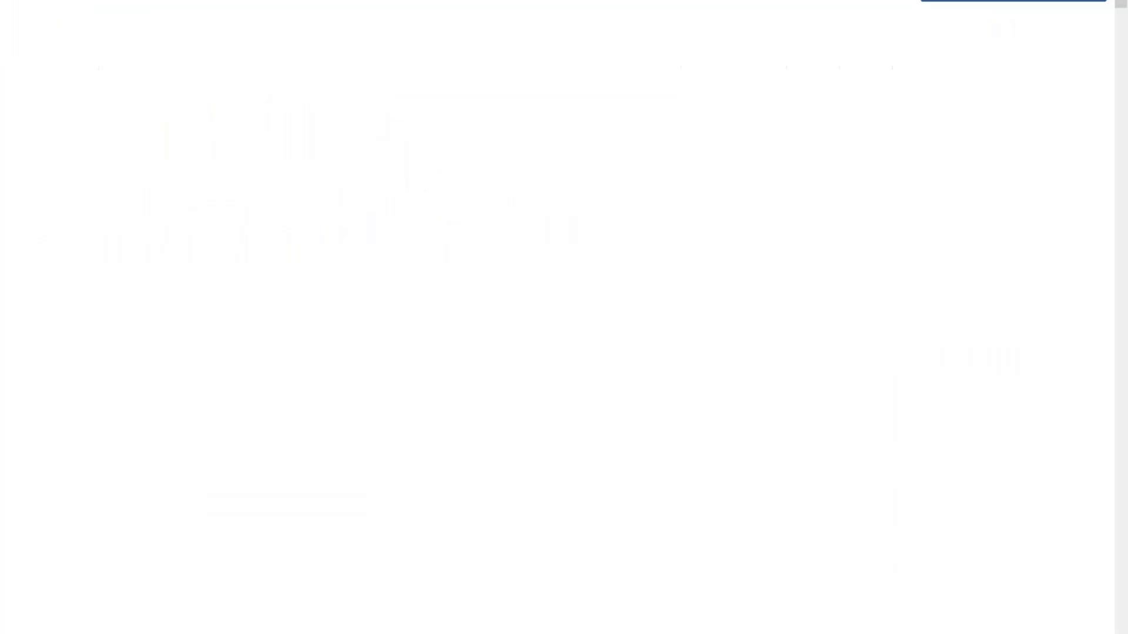
{"action": "scroll", "coordinate": [392, 158], "scroll_direction": "up", "scroll_amount": 1}
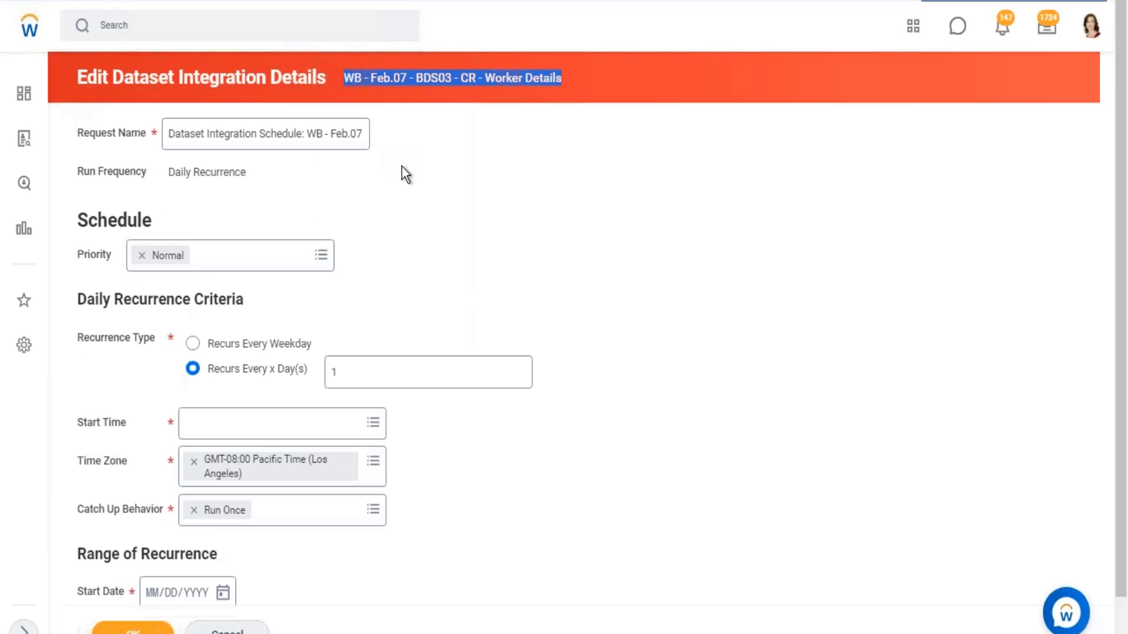
{"action": "scroll", "coordinate": [288, 244], "scroll_direction": "down", "scroll_amount": 1}
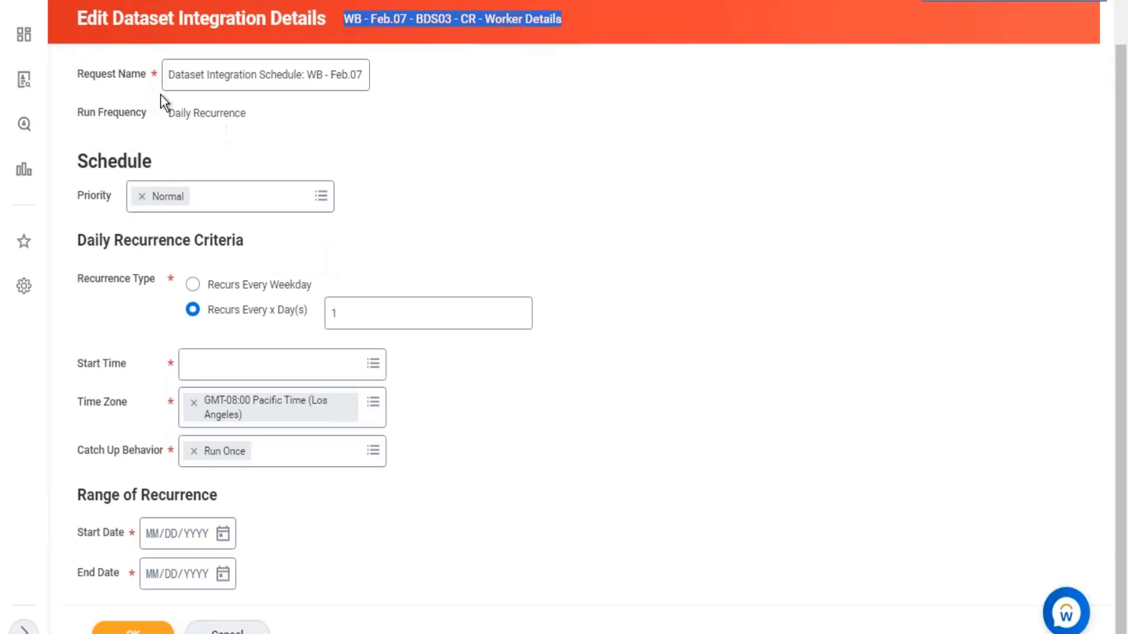
{"action": "left_click", "coordinate": [167, 75]}
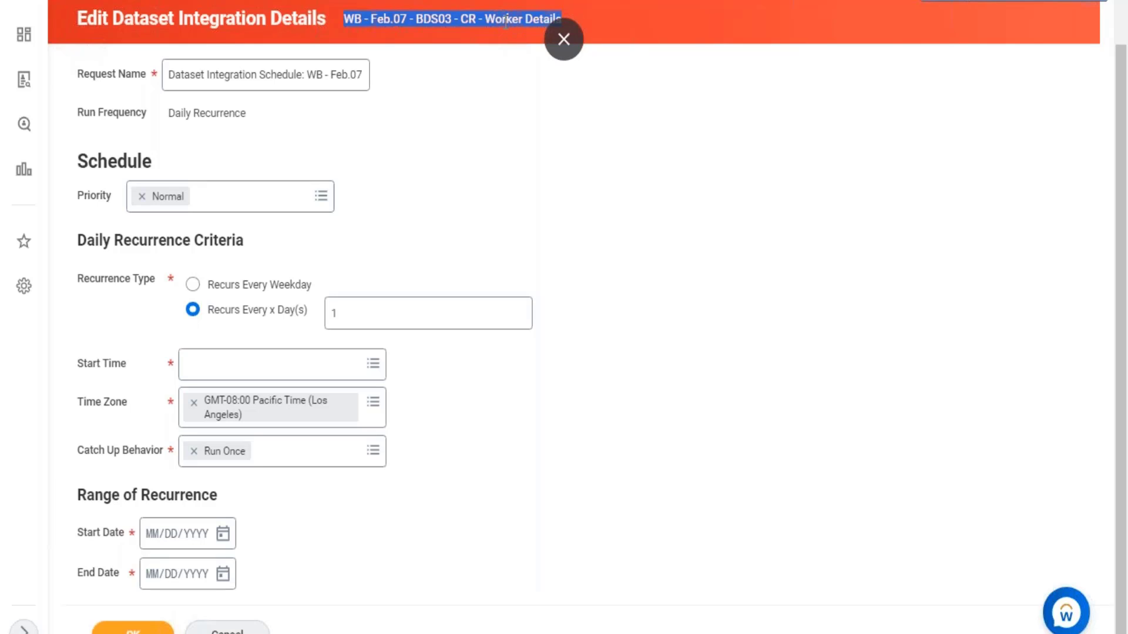
{"action": "left_click", "coordinate": [585, 38]}
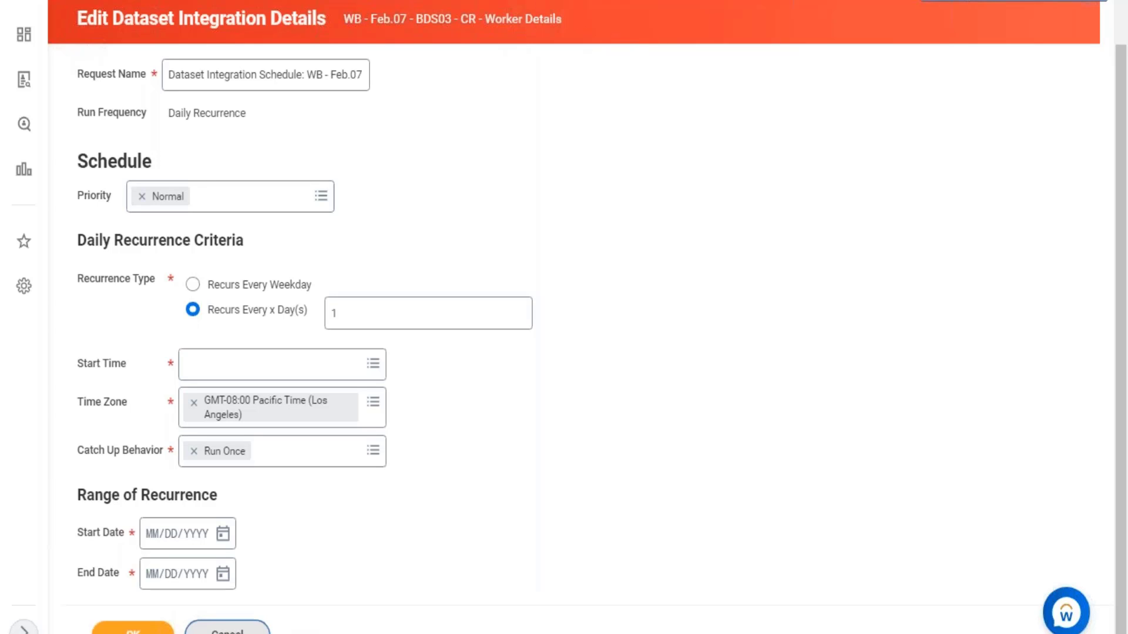
- Discard the integration schedule changes and open the WB - Feb.07 - BDS03 - CR - Worker Details dataset from its integration details
{"action": "left_click", "coordinate": [232, 627]}
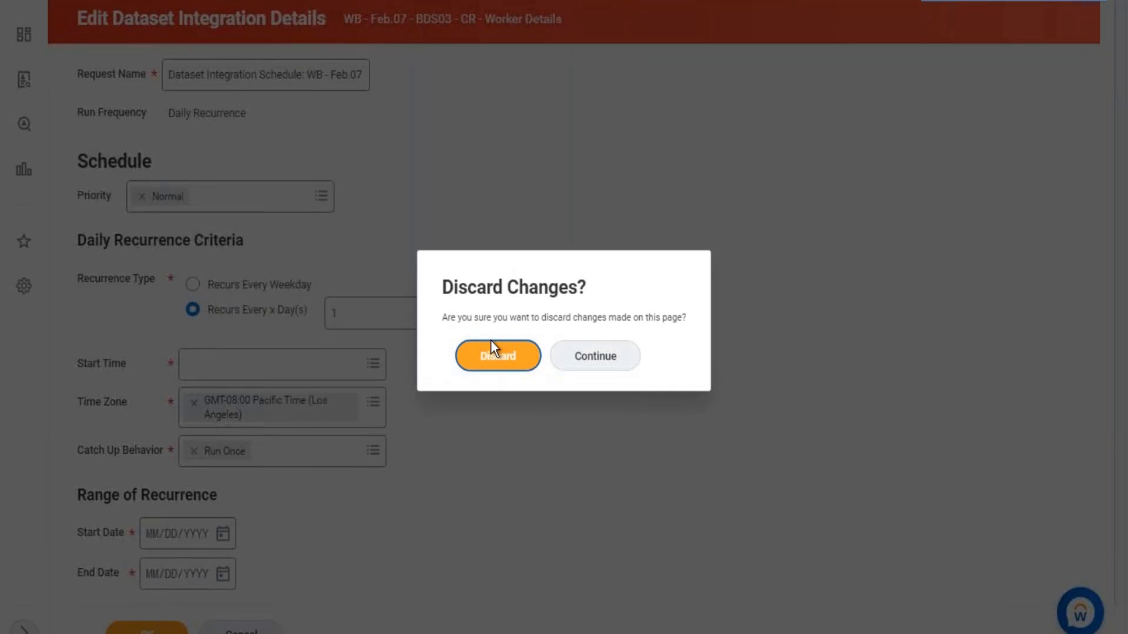
{"action": "left_click", "coordinate": [592, 364]}
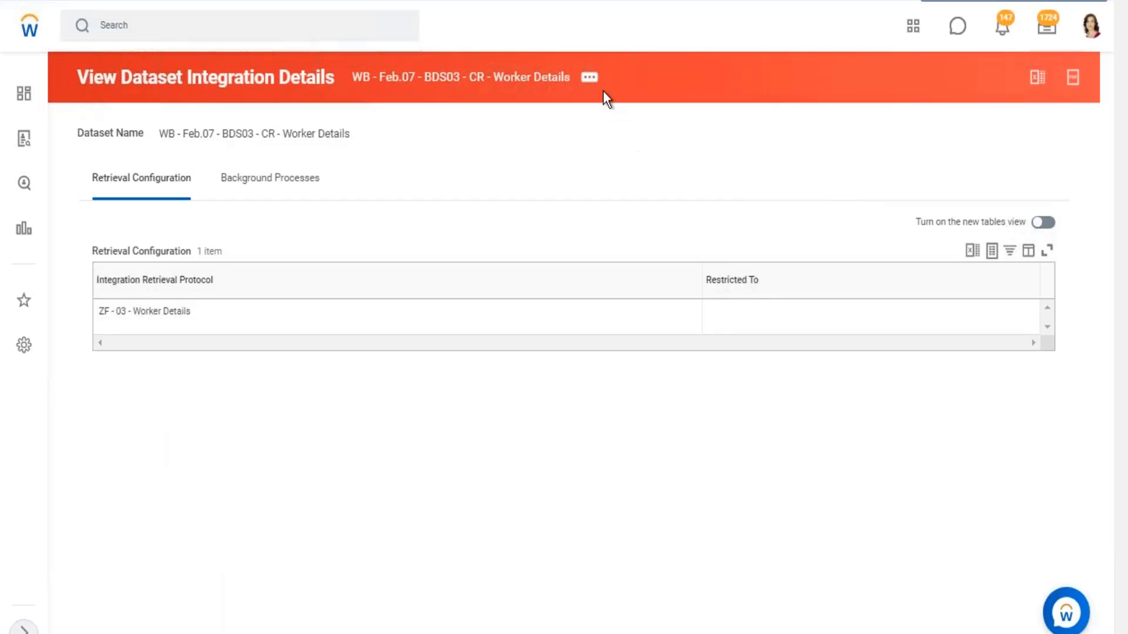
{"action": "left_click", "coordinate": [590, 77]}
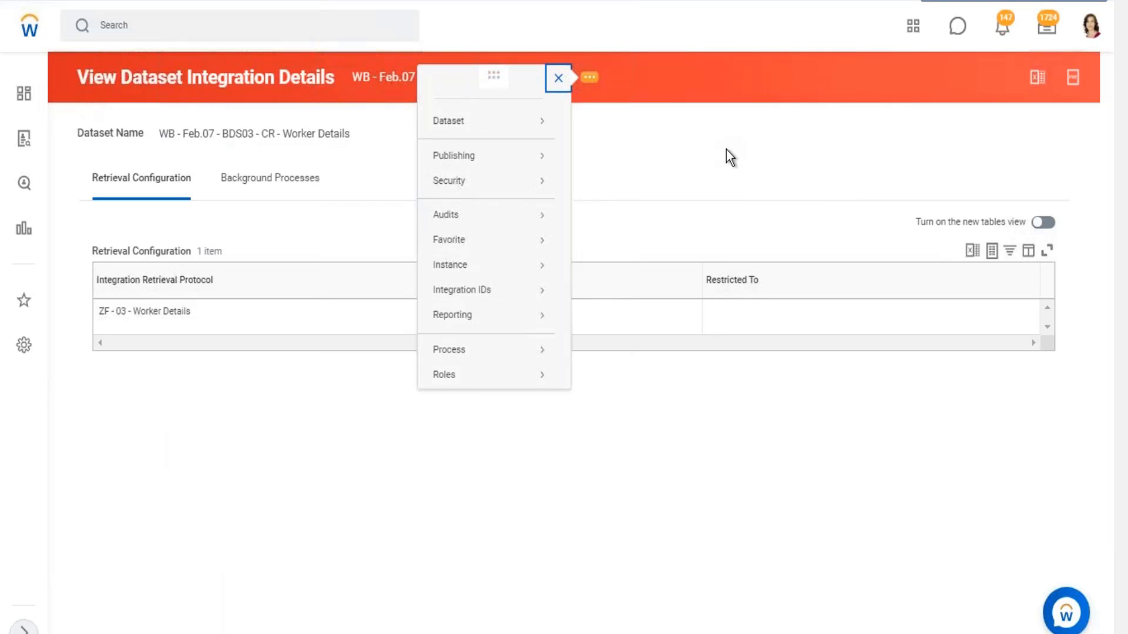
{"action": "mouse_move", "coordinate": [507, 127]}
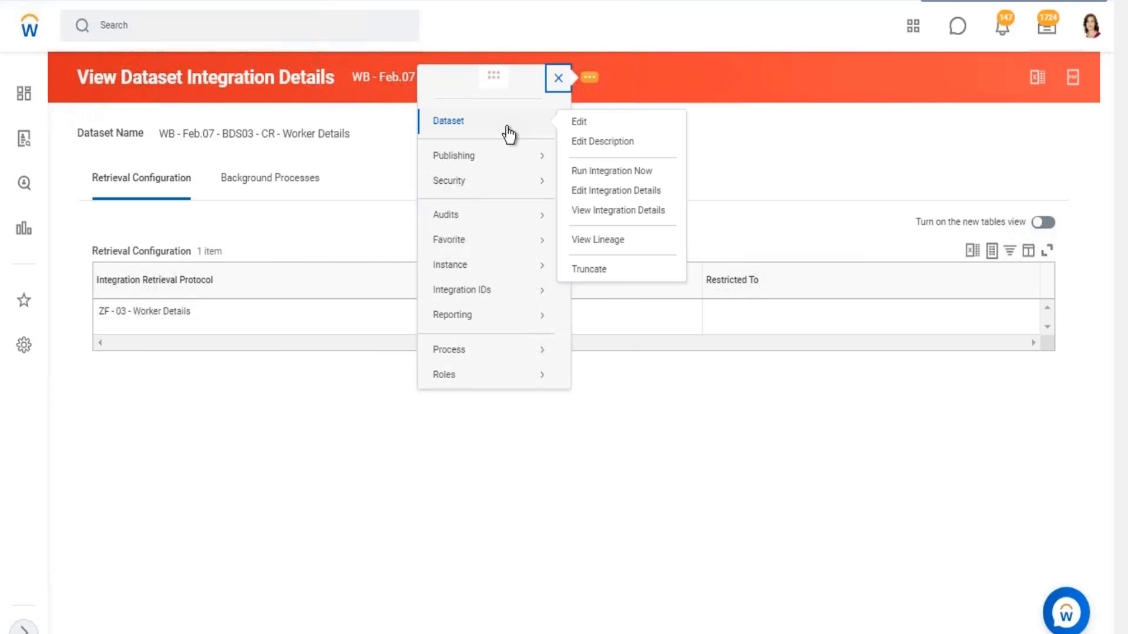
{"action": "left_click", "coordinate": [577, 123]}
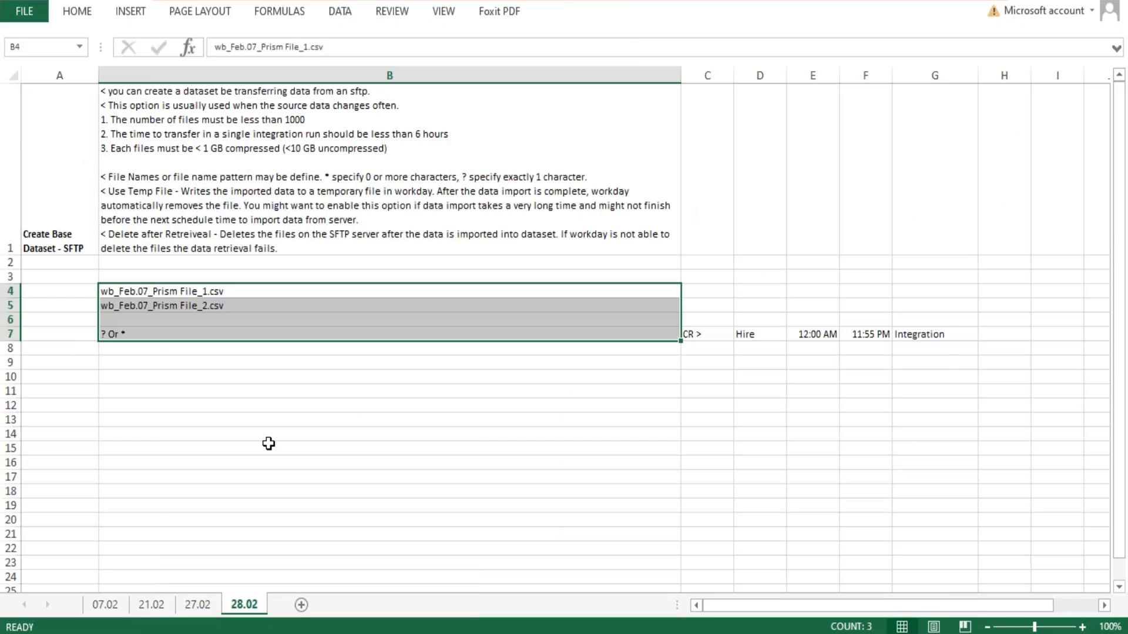
- Switch to Excel and review the remaining topics listed in B16:B19 of the 27.02 sheet, starting with SFTP
{"action": "scroll", "coordinate": [278, 462], "scroll_direction": "down", "scroll_amount": 2}
{"action": "scroll", "coordinate": [288, 459], "scroll_direction": "up", "scroll_amount": 2}
{"action": "left_click", "coordinate": [216, 606]}
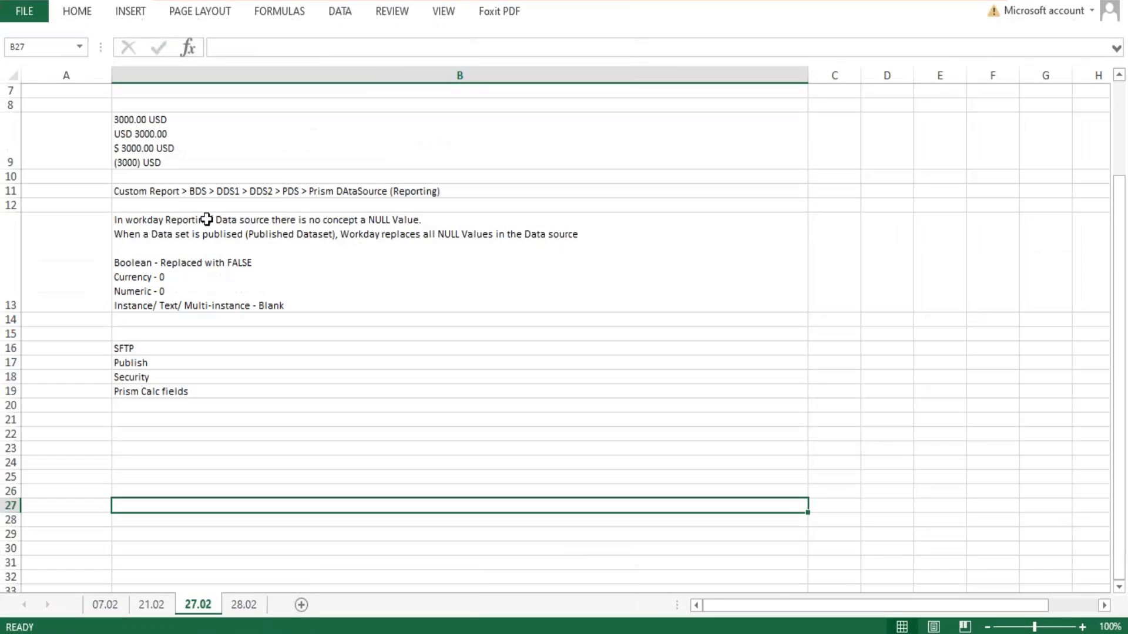
{"action": "left_click", "coordinate": [144, 338]}
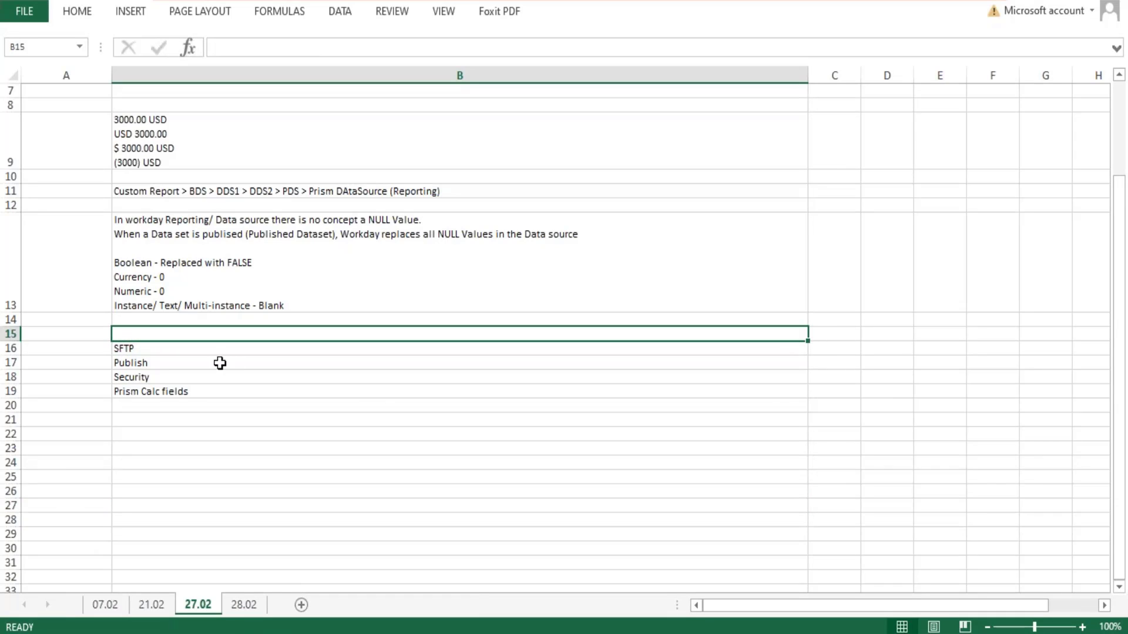
{"action": "left_click", "coordinate": [154, 352]}
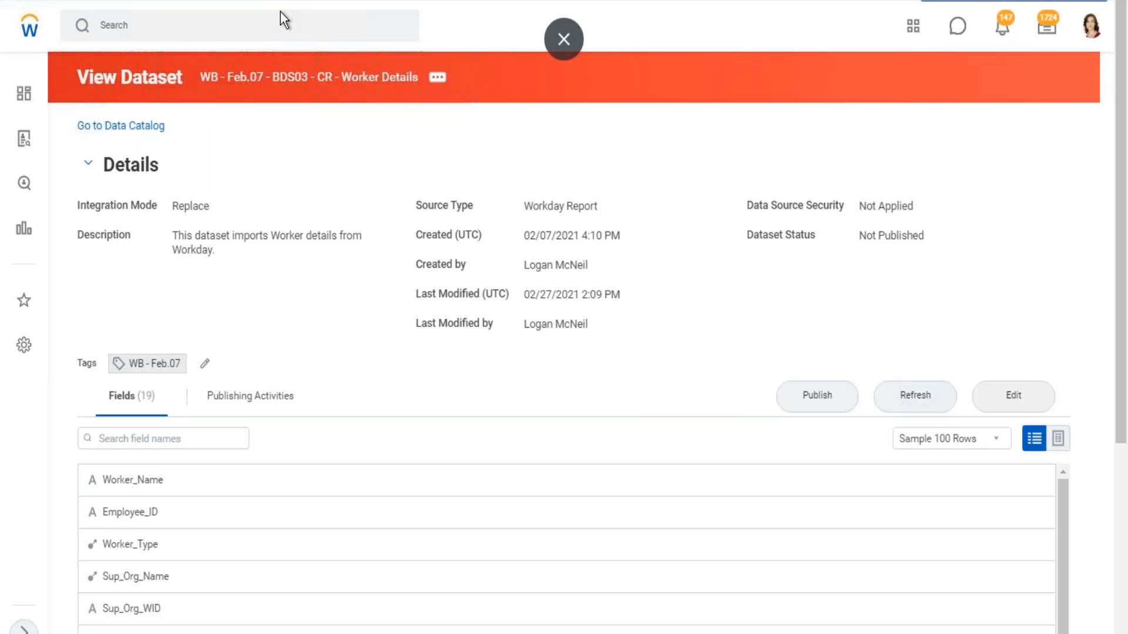
- Switch to Workday, search for "zf 03" and open the custom report ZF - 03 - Worker Details
{"action": "left_click", "coordinate": [228, 23]}
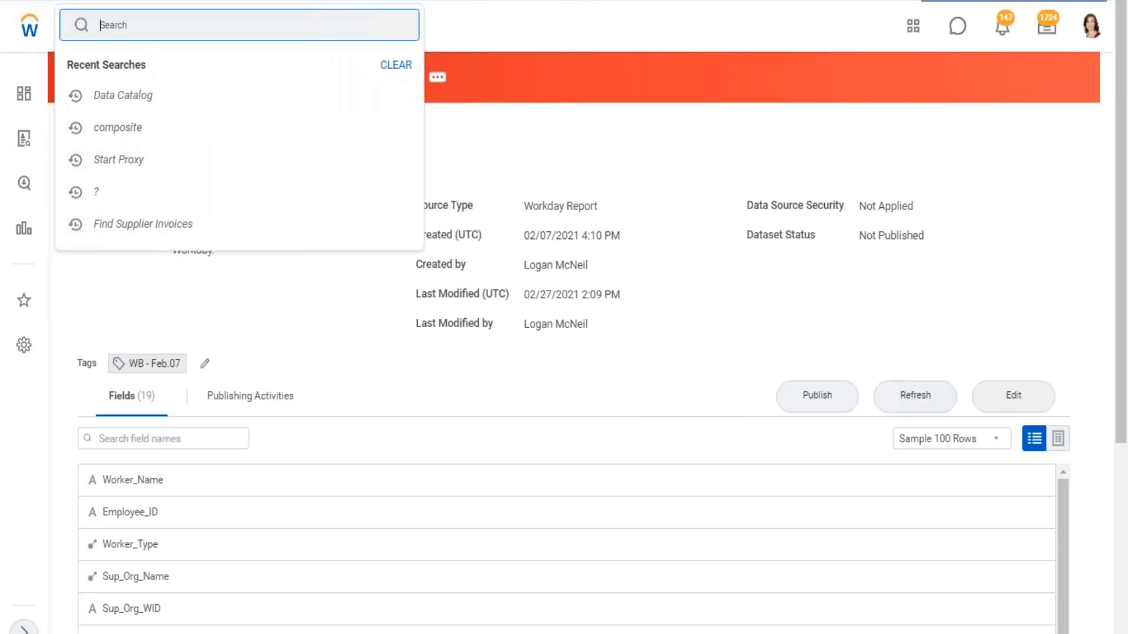
{"action": "type", "text": "zf 03"}
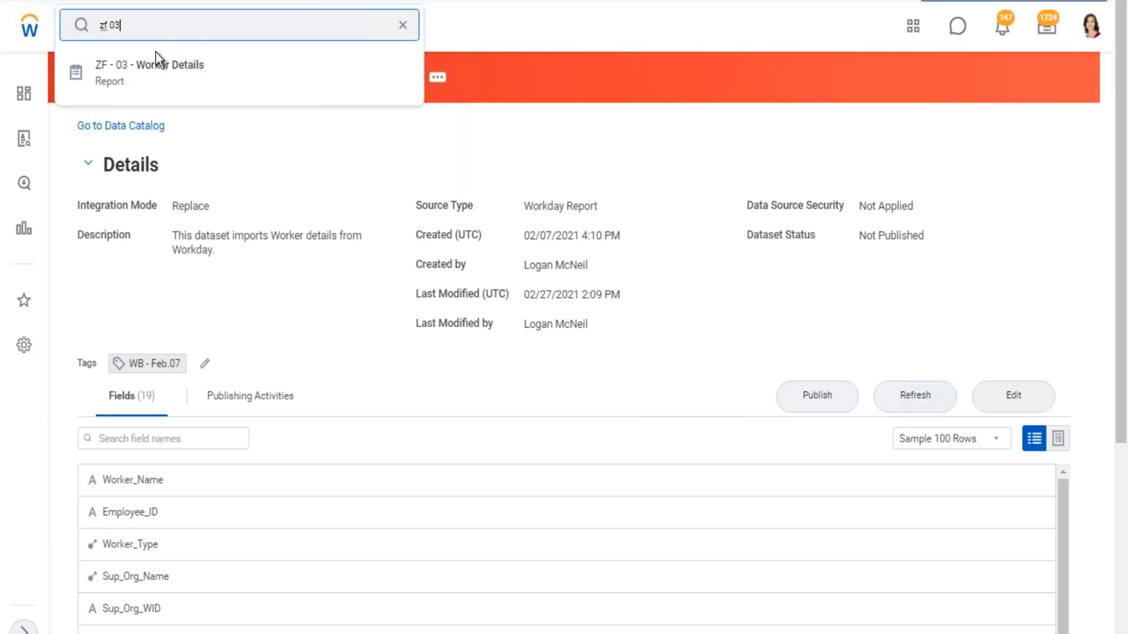
{"action": "left_click", "coordinate": [158, 63]}
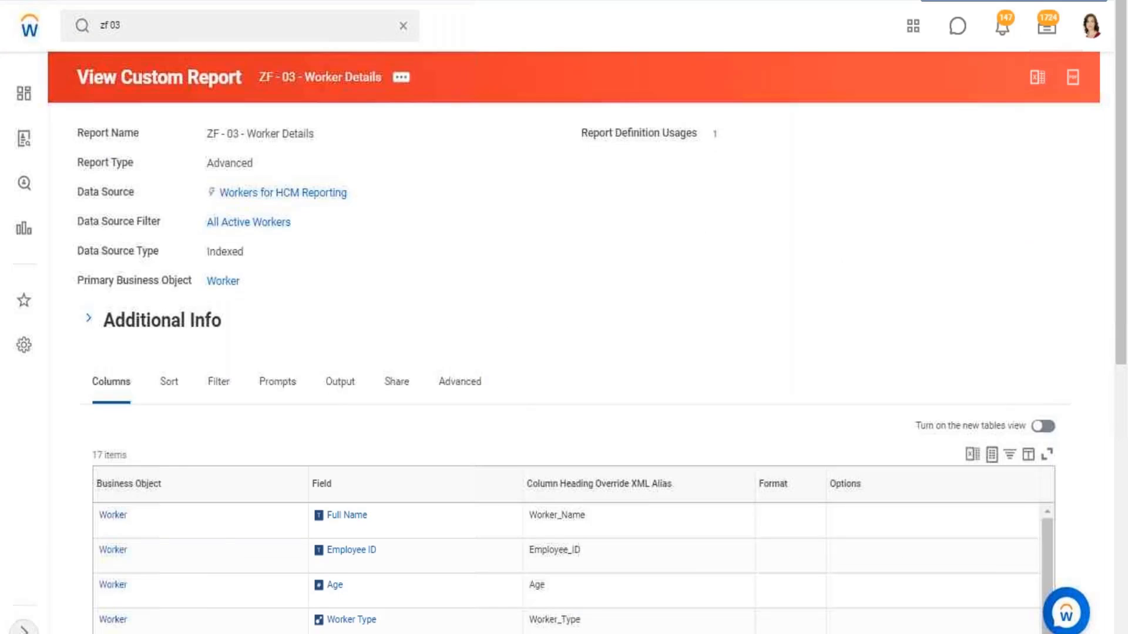
- Inspect the Full Name report field's source, type and description, and close its details
{"action": "scroll", "coordinate": [337, 294], "scroll_direction": "down", "scroll_amount": 5}
{"action": "mouse_move", "coordinate": [381, 250]}
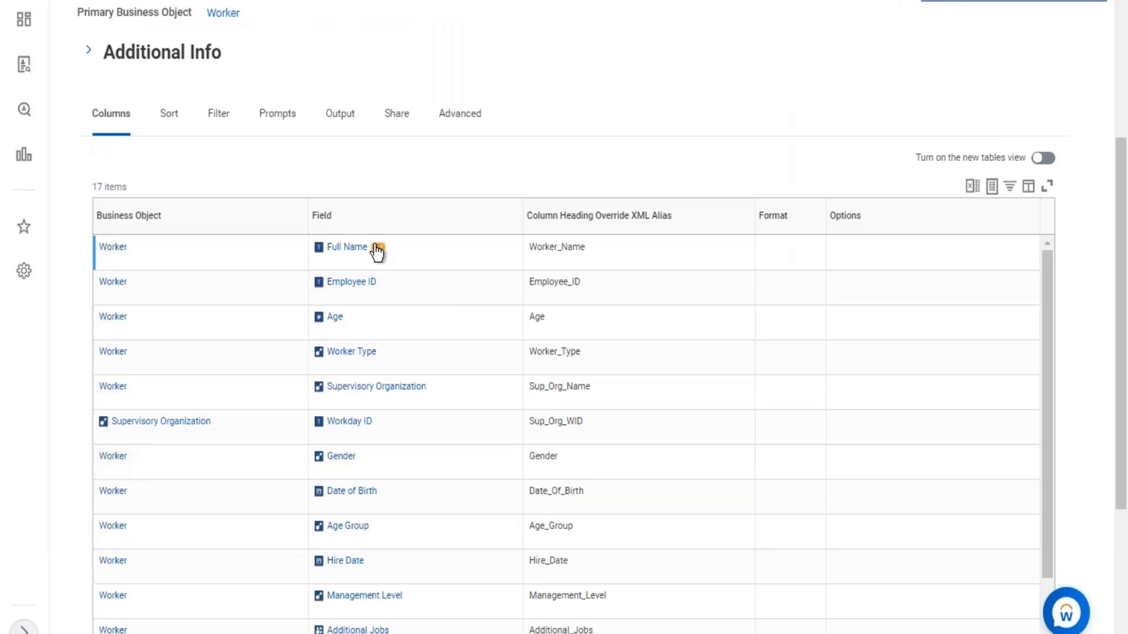
{"action": "left_click", "coordinate": [378, 247]}
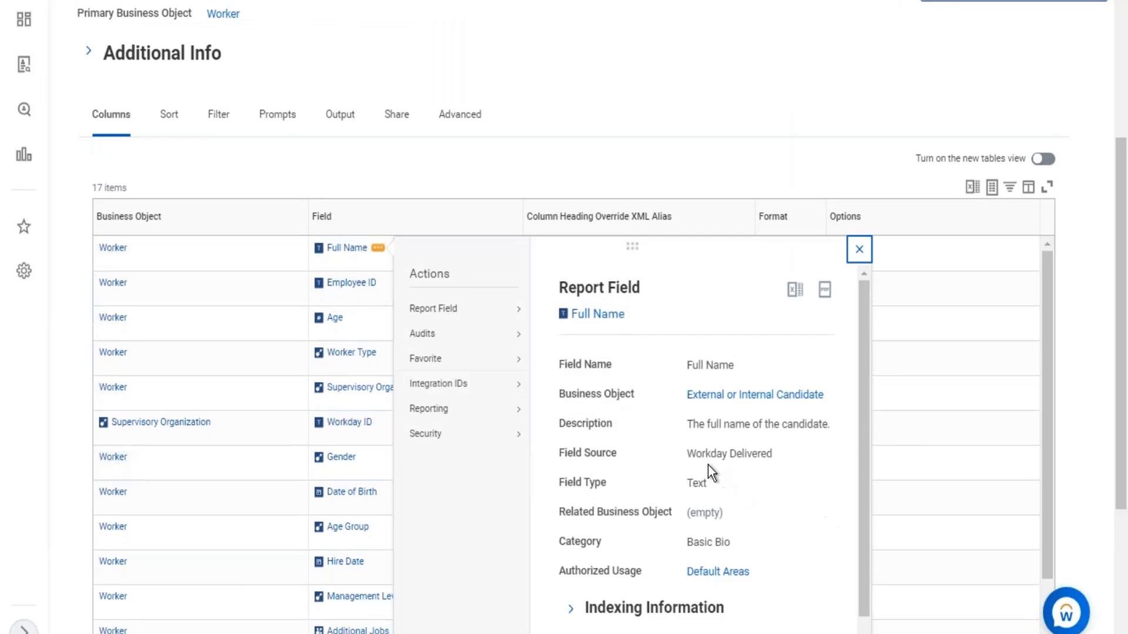
{"action": "left_click_drag", "start_coordinate": [692, 458], "coordinate": [774, 453]}
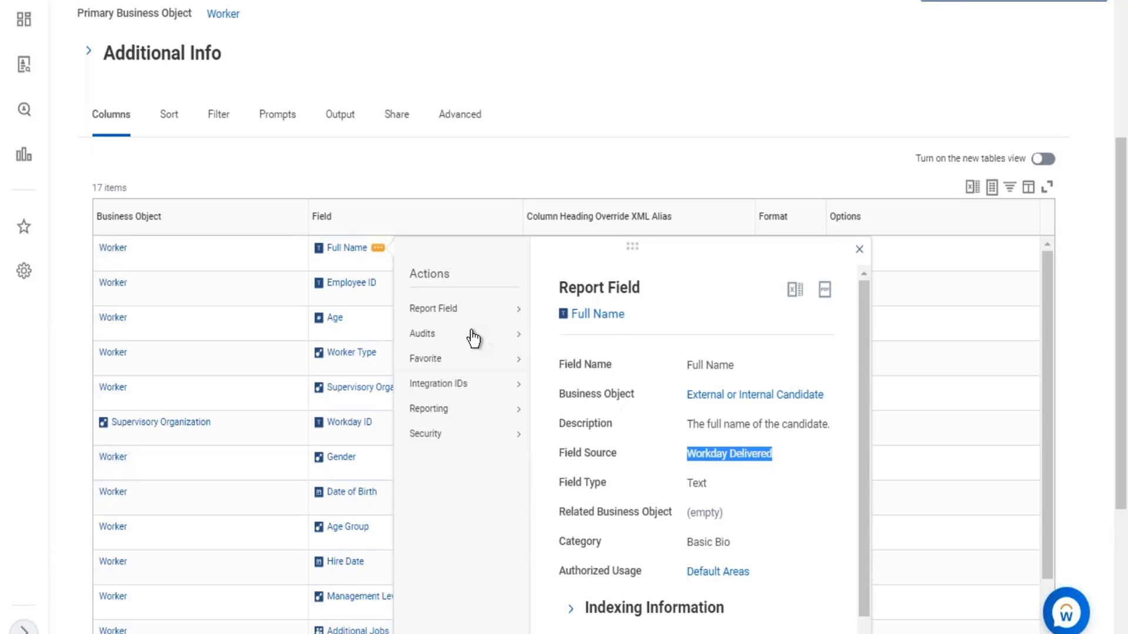
{"action": "left_click_drag", "start_coordinate": [689, 485], "coordinate": [704, 485]}
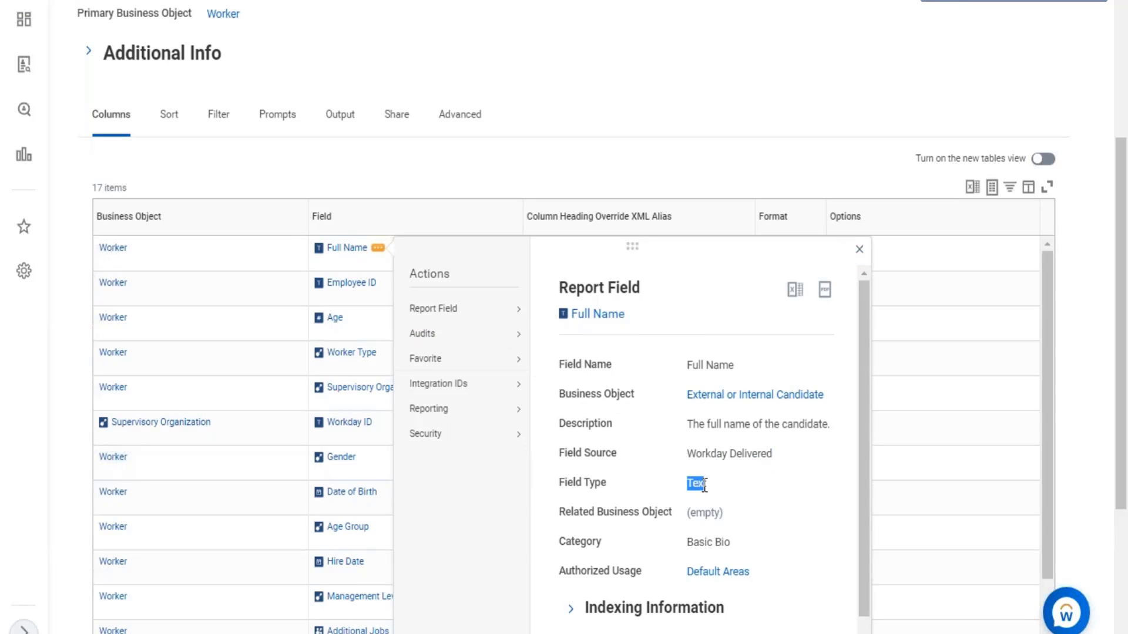
{"action": "left_click_drag", "start_coordinate": [687, 424], "coordinate": [819, 424]}
{"action": "left_click", "coordinate": [552, 167]}
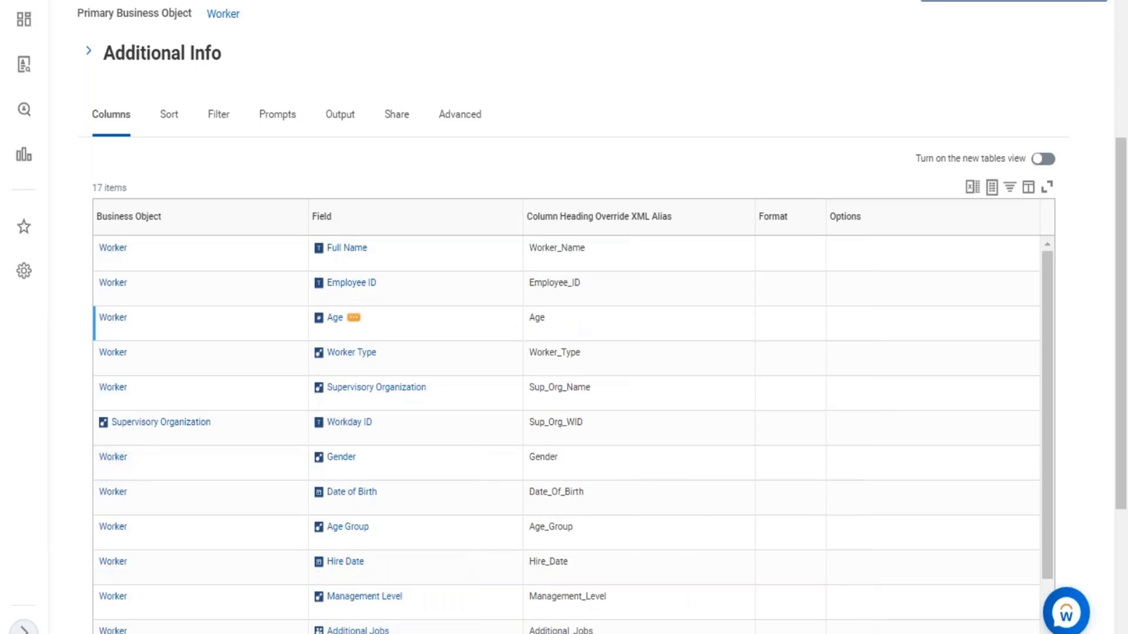
- Inspect the Age report field's source, close its details and return to the report's header
{"action": "left_click", "coordinate": [354, 317]}
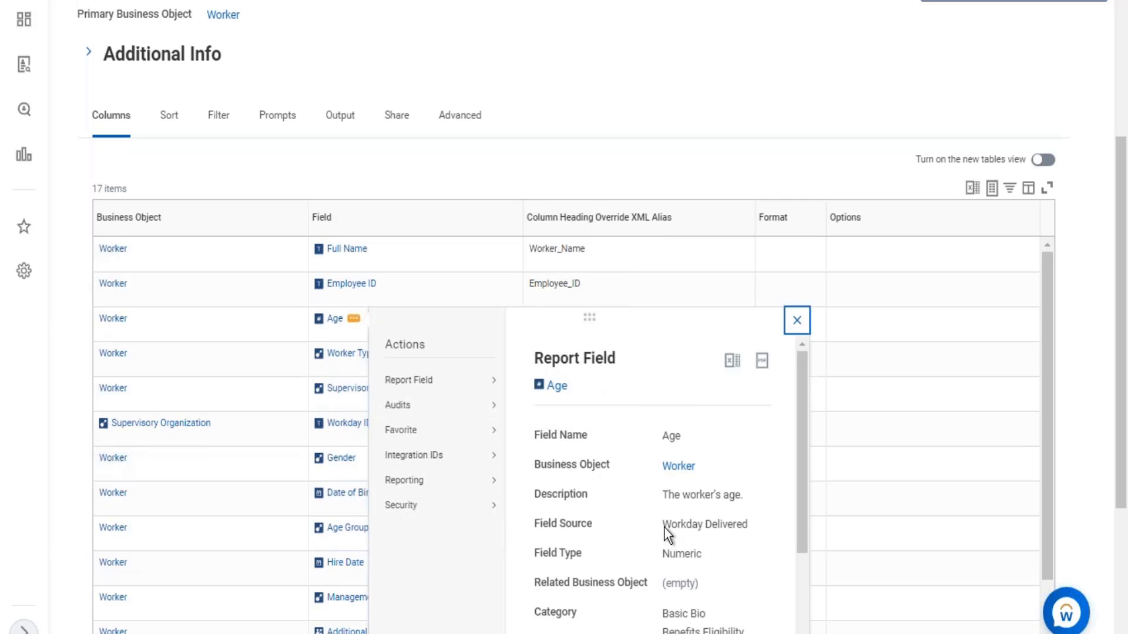
{"action": "left_click_drag", "start_coordinate": [663, 524], "coordinate": [711, 524]}
{"action": "left_click", "coordinate": [821, 107]}
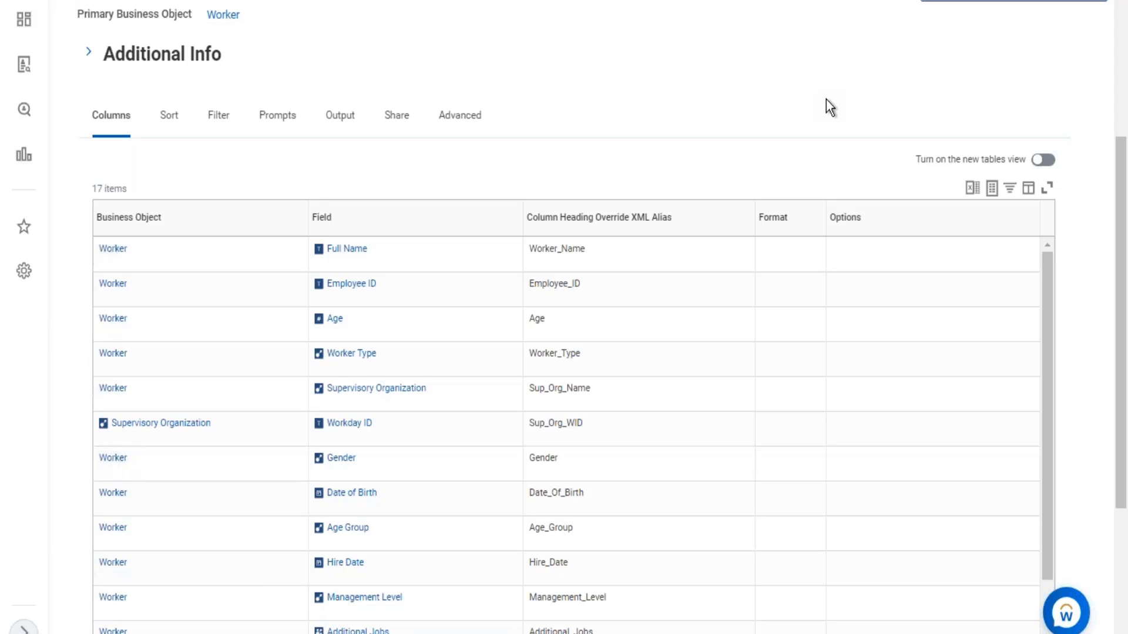
{"action": "scroll", "coordinate": [826, 99], "scroll_direction": "up", "scroll_amount": 2}
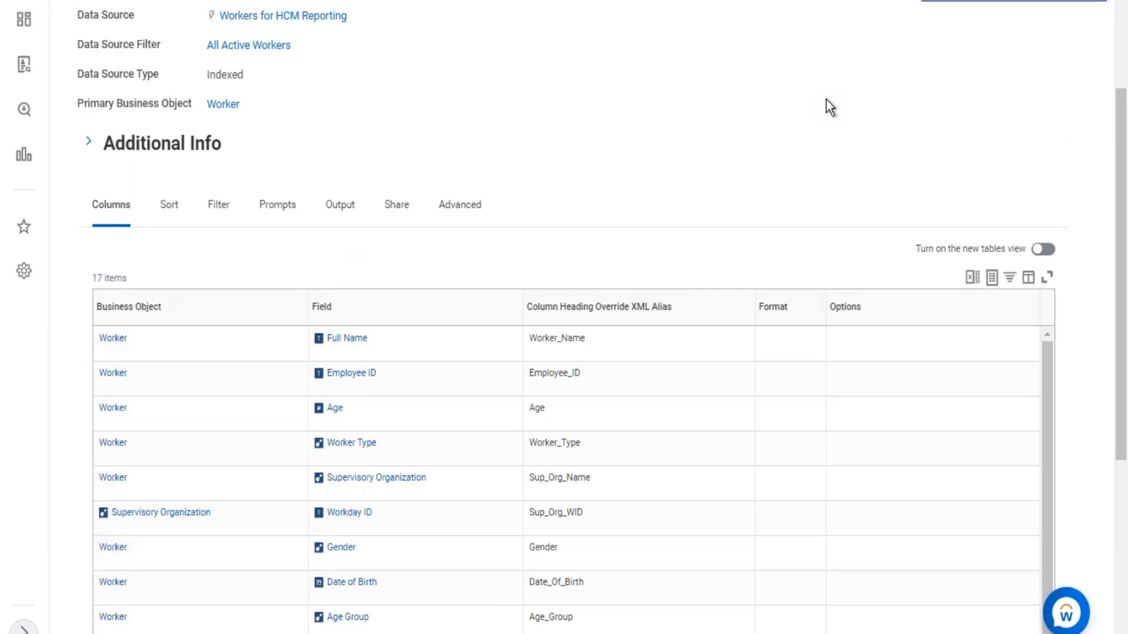
{"action": "scroll", "coordinate": [682, 160], "scroll_direction": "up", "scroll_amount": 4}
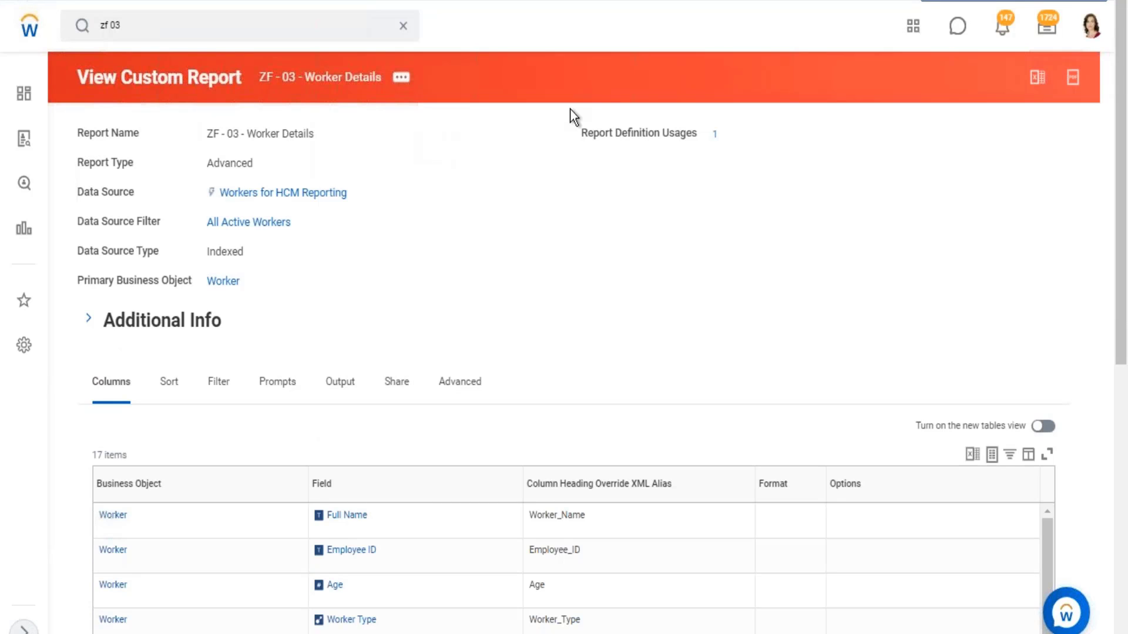
- Return to the Data Catalog and open the WB - Feb.07 - DDS01 - 01 - Company Details dataset for editing
{"action": "left_click", "coordinate": [247, 42]}
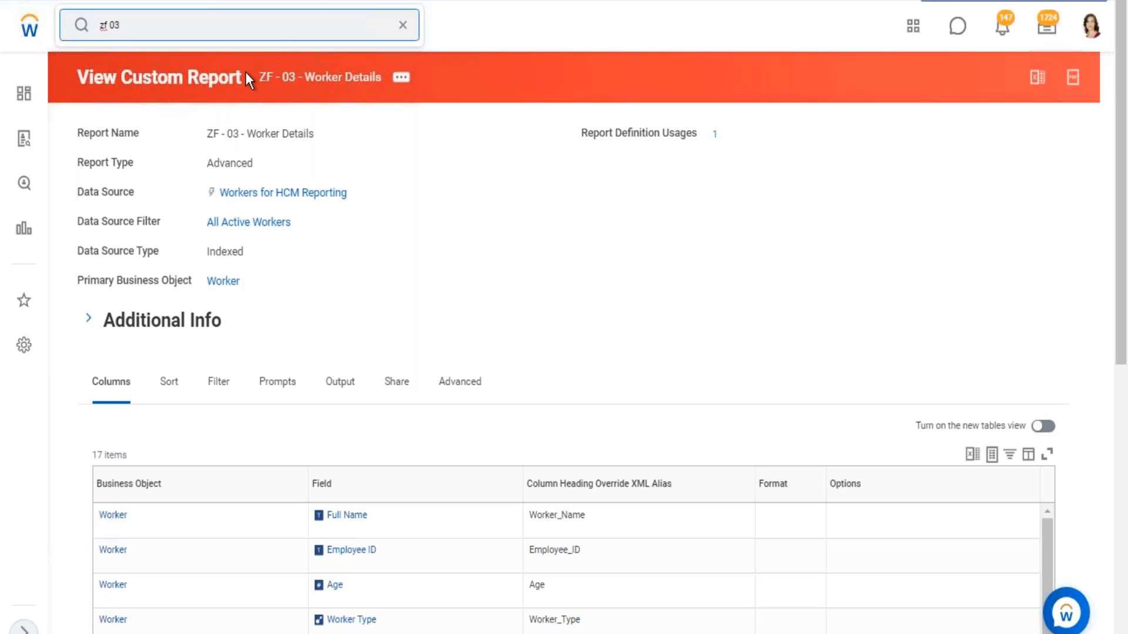
{"action": "left_click_drag", "start_coordinate": [258, 74], "coordinate": [401, 184]}
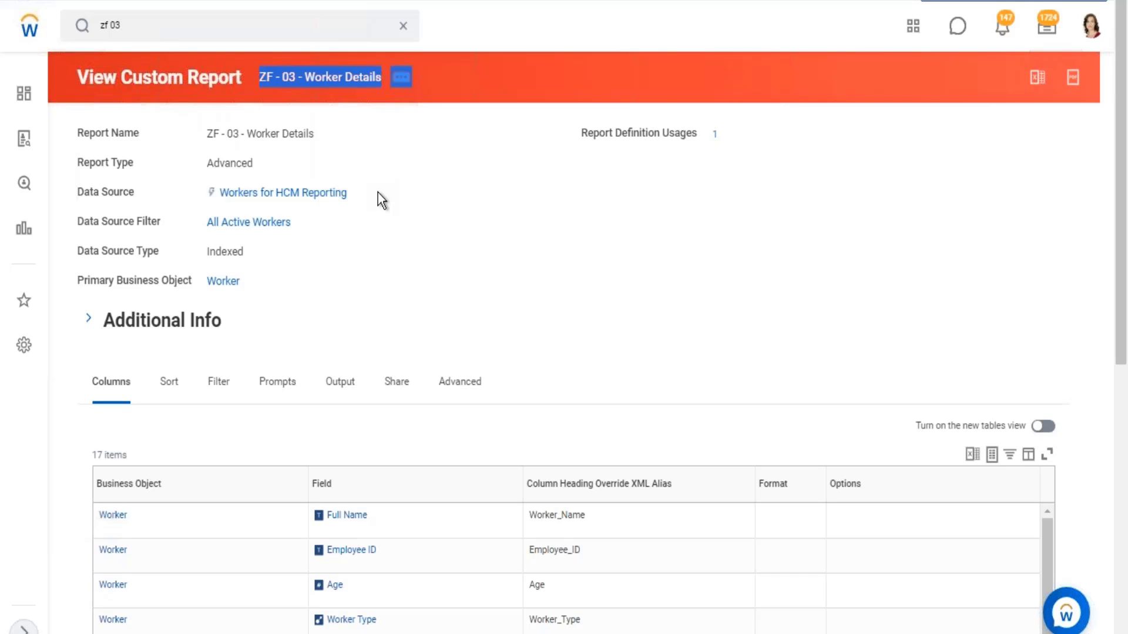
{"action": "left_click", "coordinate": [408, 24]}
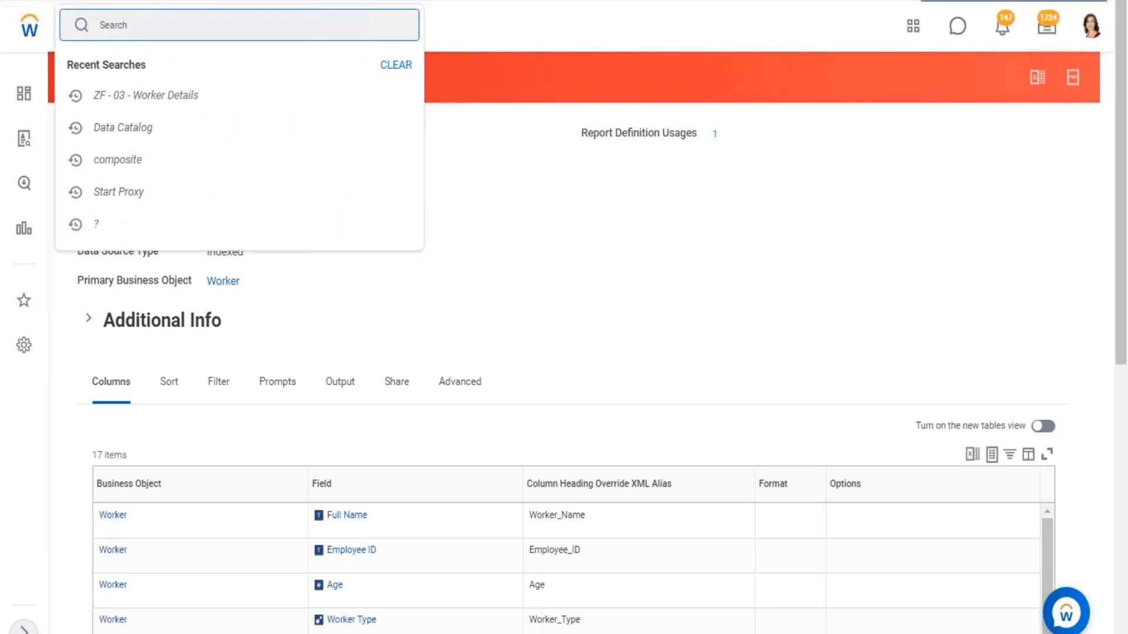
{"action": "left_click", "coordinate": [185, 140]}
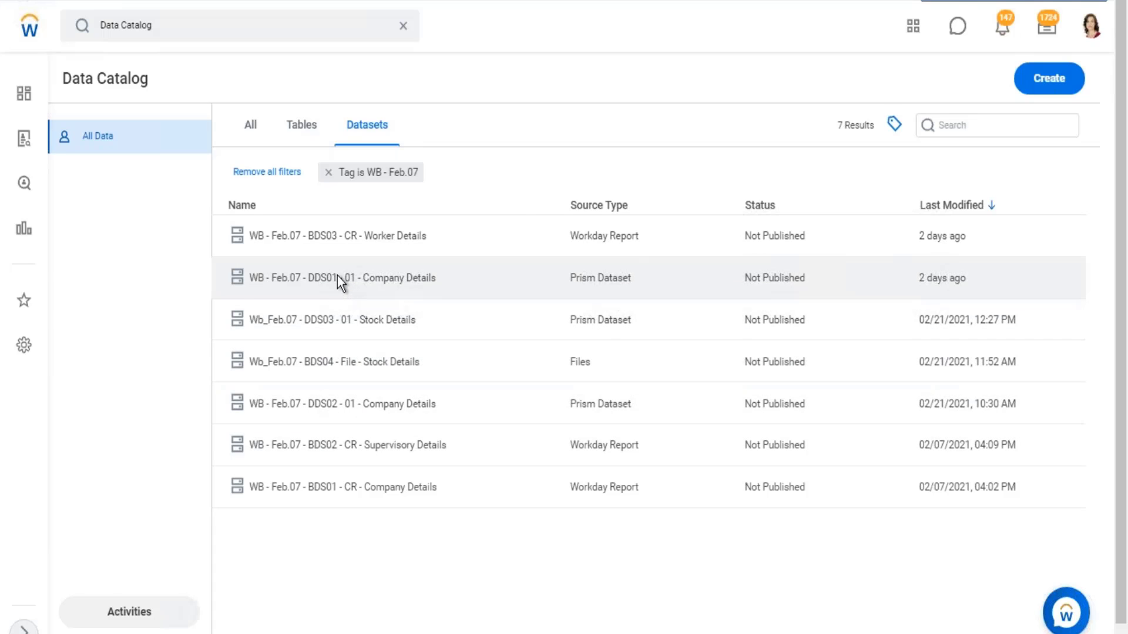
{"action": "left_click", "coordinate": [337, 277]}
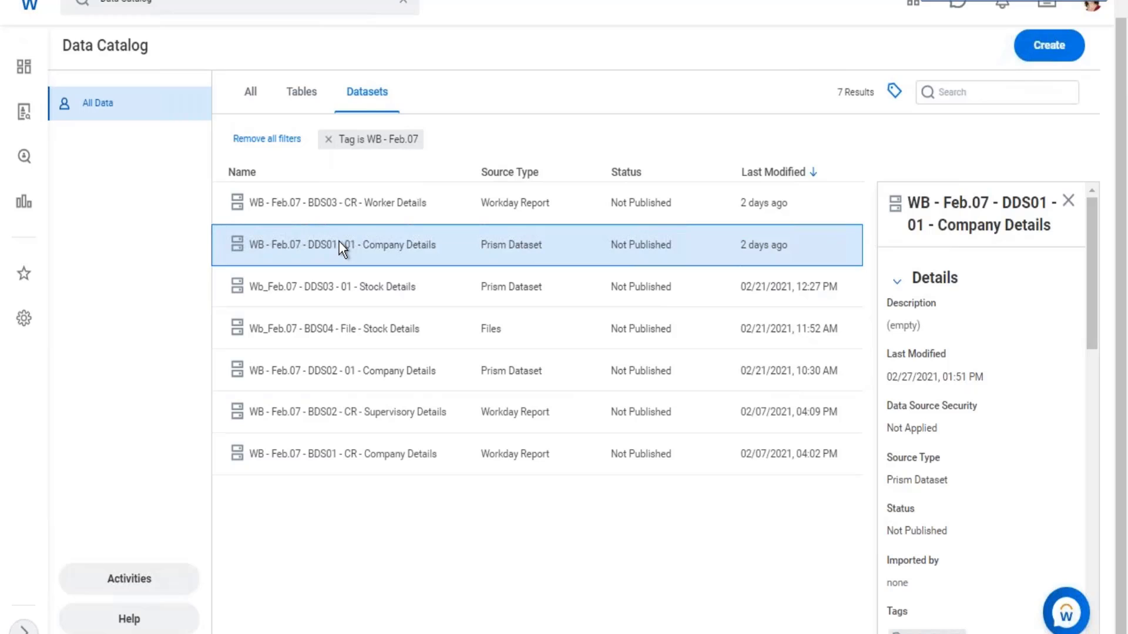
{"action": "right_click", "coordinate": [340, 246]}
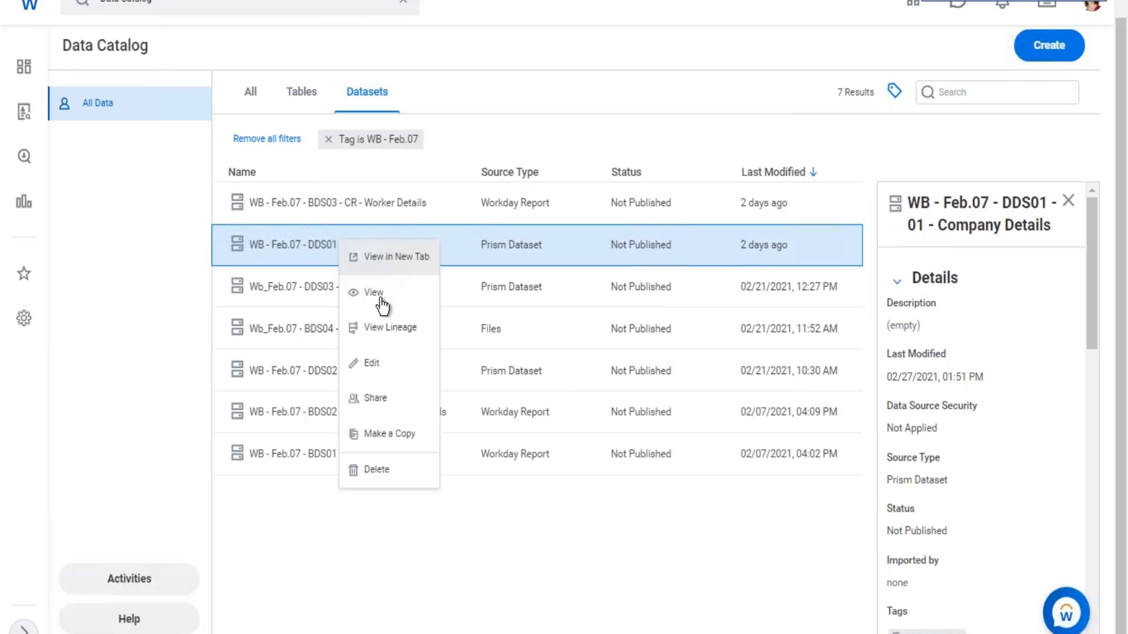
{"action": "left_click", "coordinate": [419, 369]}
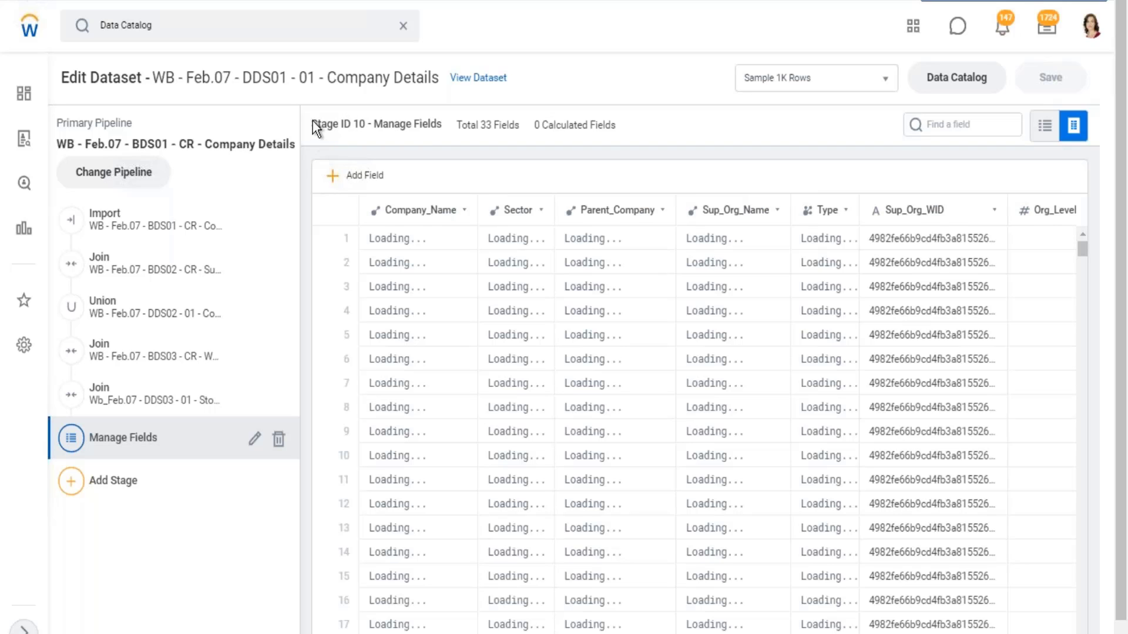
- Examine the Manage Fields stage's header for its stage ID, total fields and calculated fields
{"action": "left_click_drag", "start_coordinate": [312, 122], "coordinate": [629, 120]}
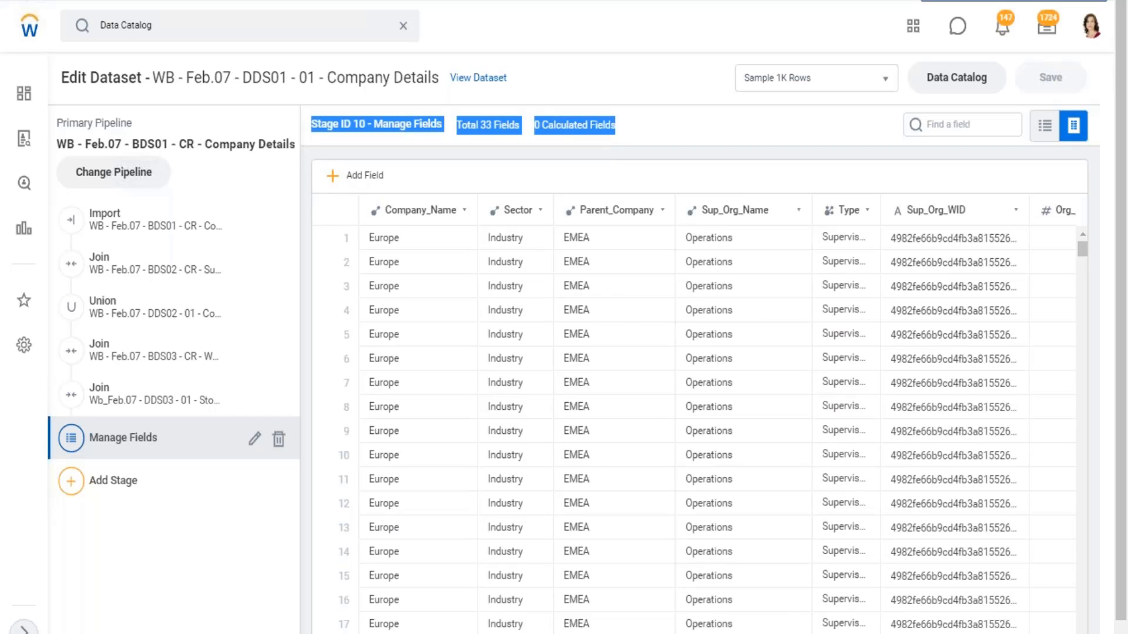
{"action": "left_click", "coordinate": [361, 124]}
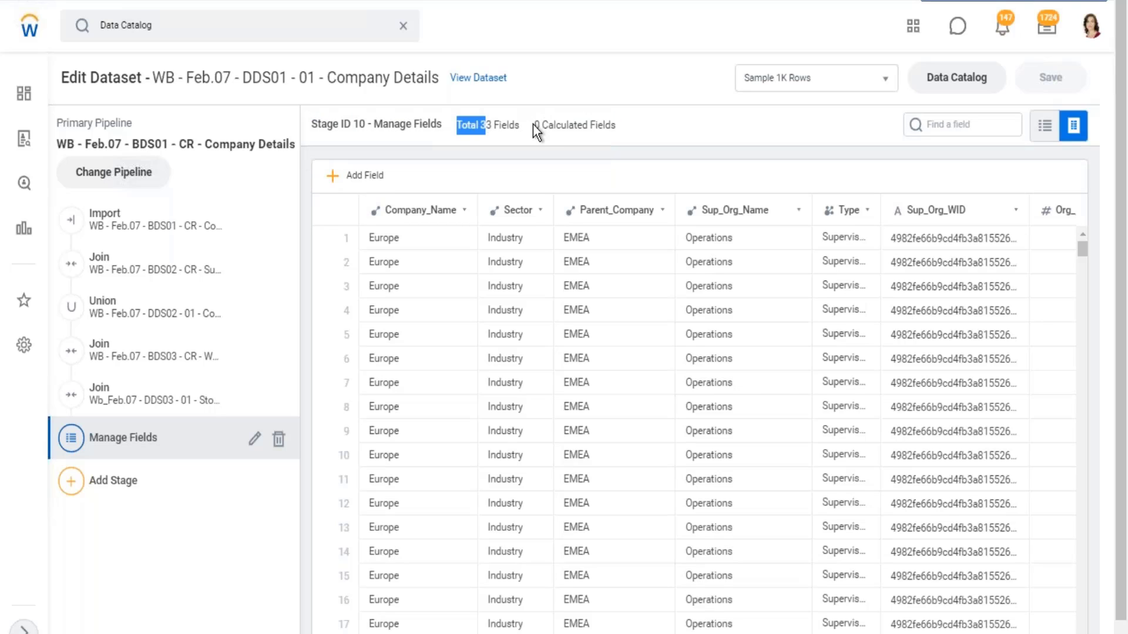
{"action": "left_click_drag", "start_coordinate": [534, 125], "coordinate": [637, 131]}
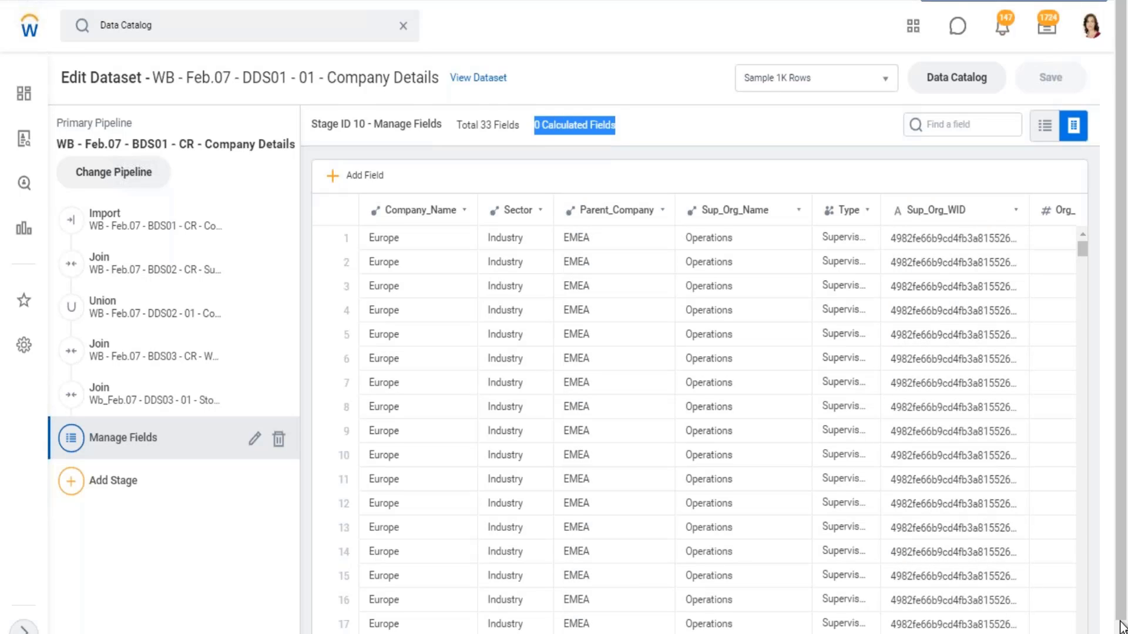
- Add a new calculated field to the Manage Fields stage, after the Vesting Quantity Value field
{"action": "scroll", "coordinate": [564, 341], "scroll_direction": "down", "scroll_amount": 1}
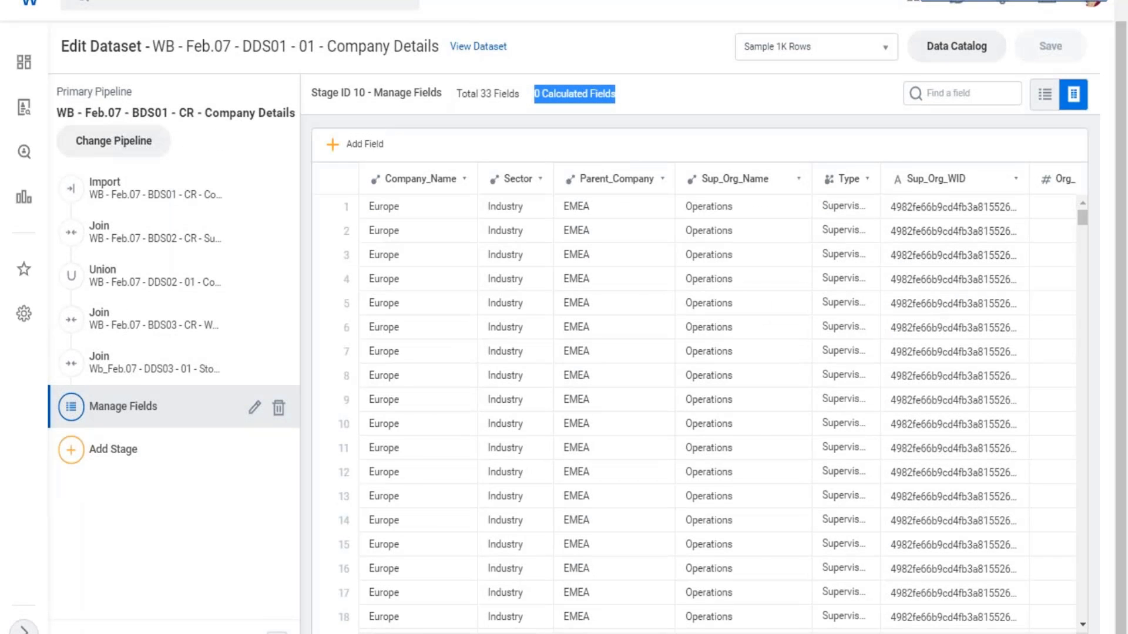
{"action": "scroll", "coordinate": [717, 398], "scroll_direction": "right", "scroll_amount": 10}
{"action": "scroll", "coordinate": [717, 399], "scroll_direction": "right", "scroll_amount": 10}
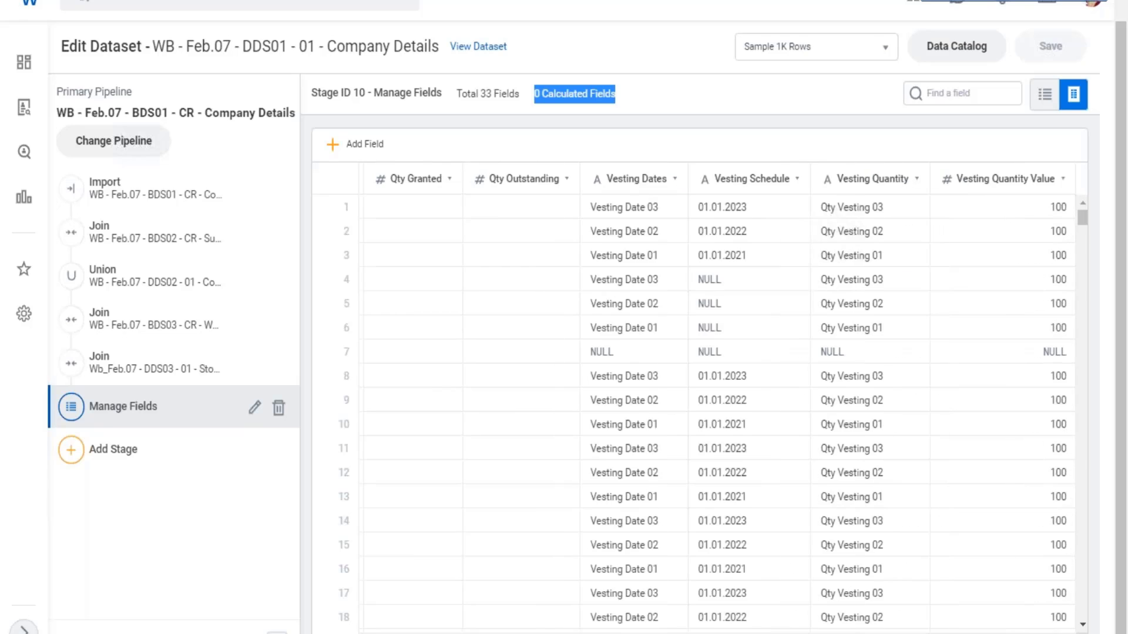
{"action": "scroll", "coordinate": [717, 398], "scroll_direction": "right", "scroll_amount": 3}
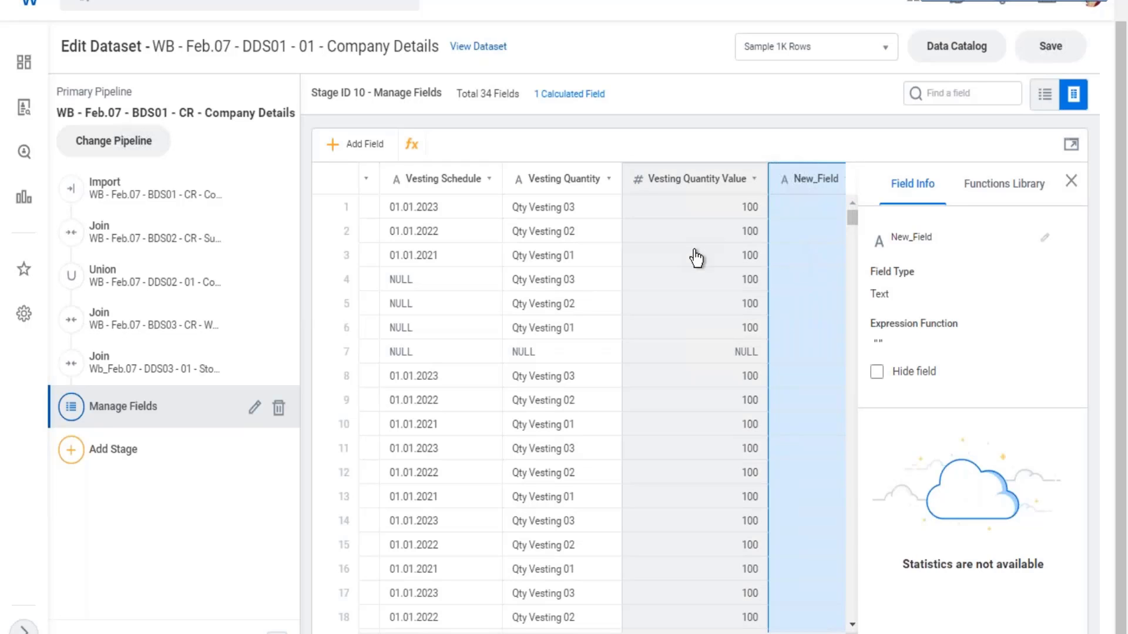
- Inspect the Vesting Quantity Value field's type, data distribution and top values
{"action": "left_click", "coordinate": [696, 258]}
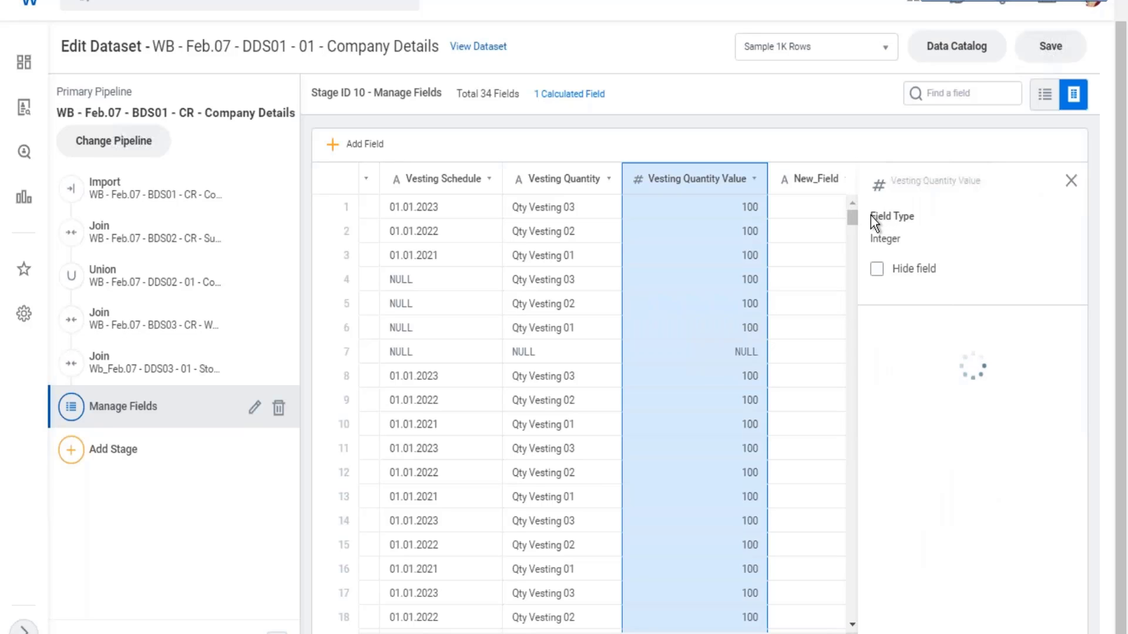
{"action": "left_click_drag", "start_coordinate": [870, 216], "coordinate": [911, 221]}
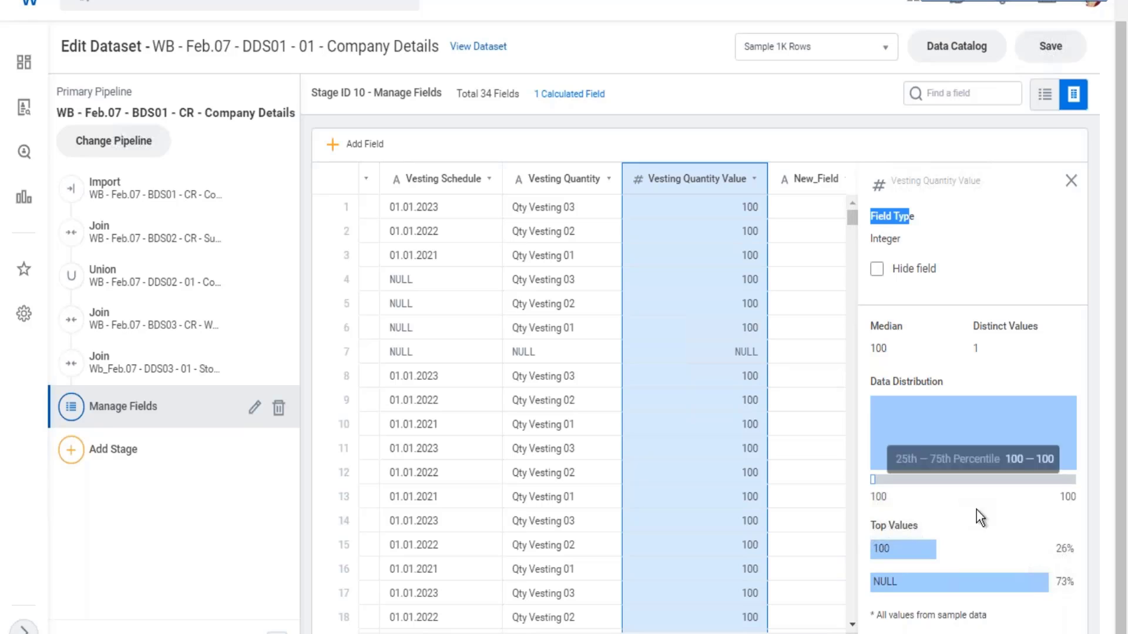
{"action": "mouse_move", "coordinate": [923, 555]}
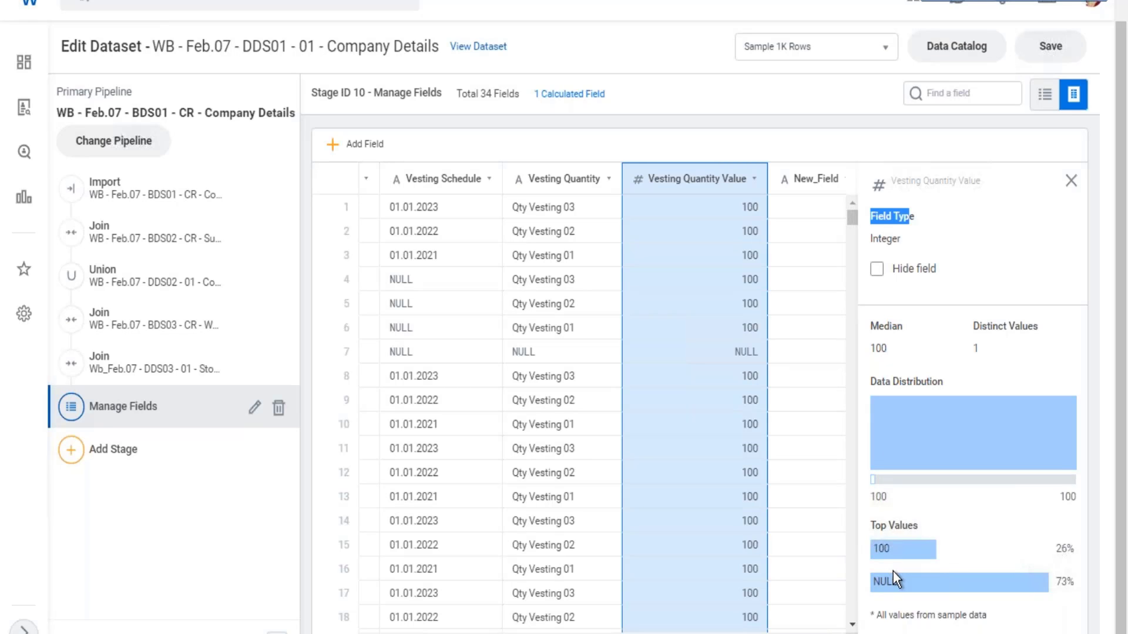
- Open the functions library for the new calculated field and browse the available Date functions
{"action": "left_click", "coordinate": [794, 242]}
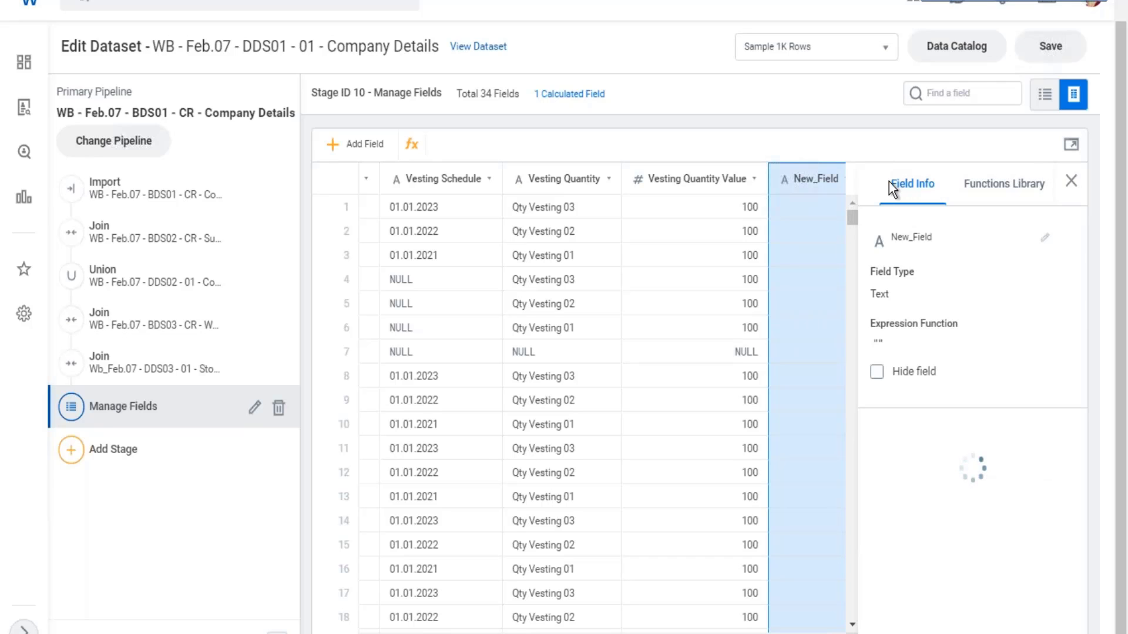
{"action": "left_click_drag", "start_coordinate": [889, 182], "coordinate": [1031, 185]}
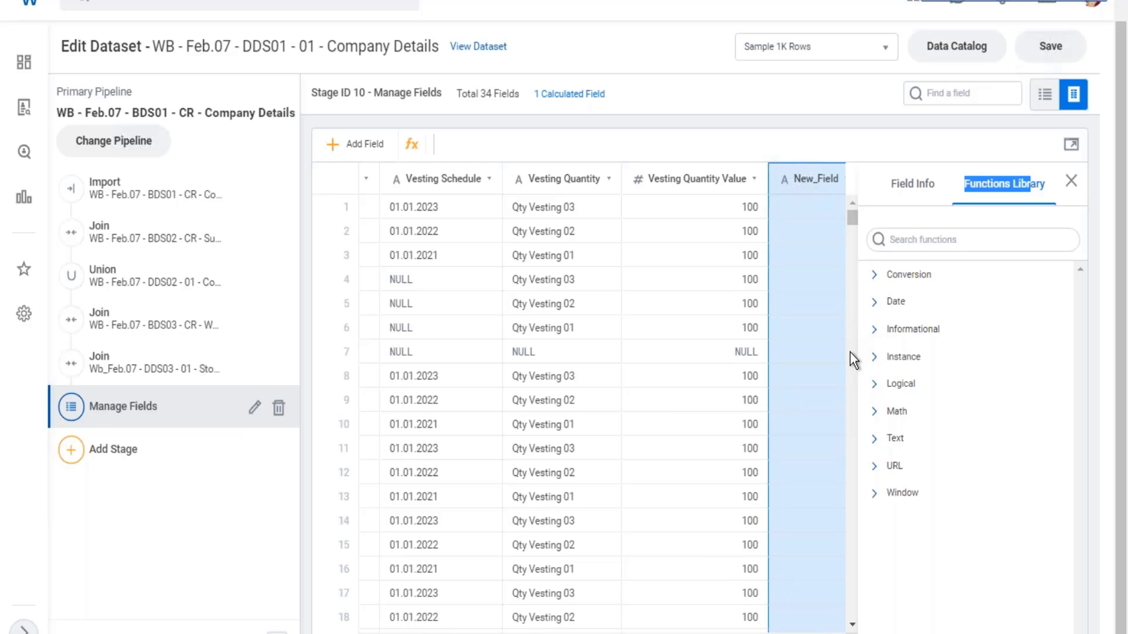
{"action": "left_click", "coordinate": [938, 241]}
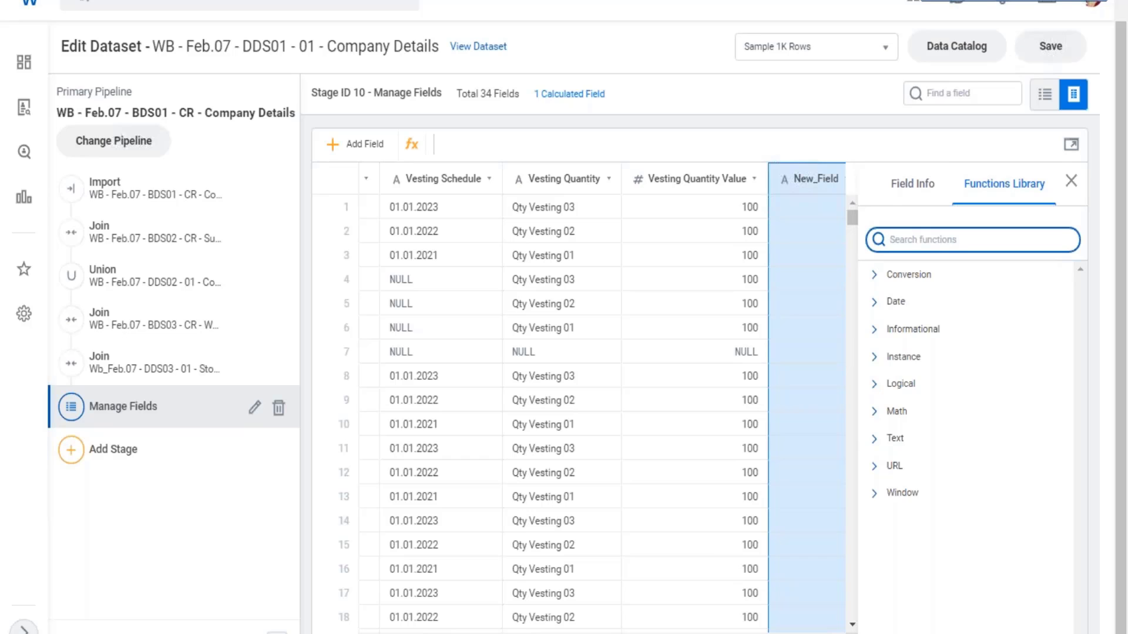
{"action": "left_click", "coordinate": [878, 306]}
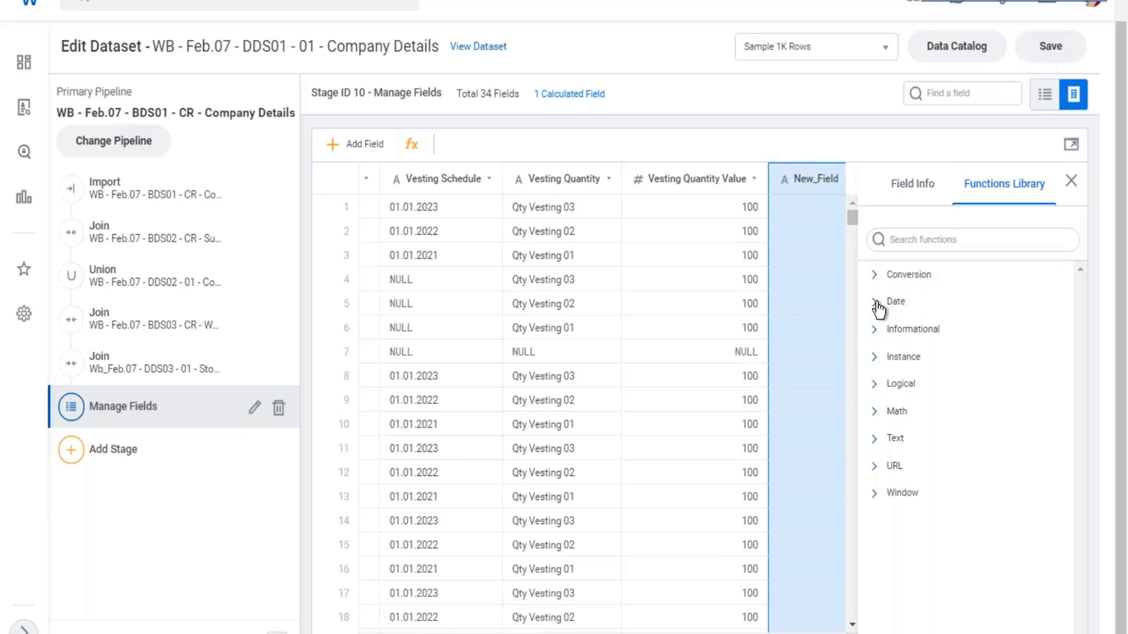
{"action": "left_click", "coordinate": [878, 307]}
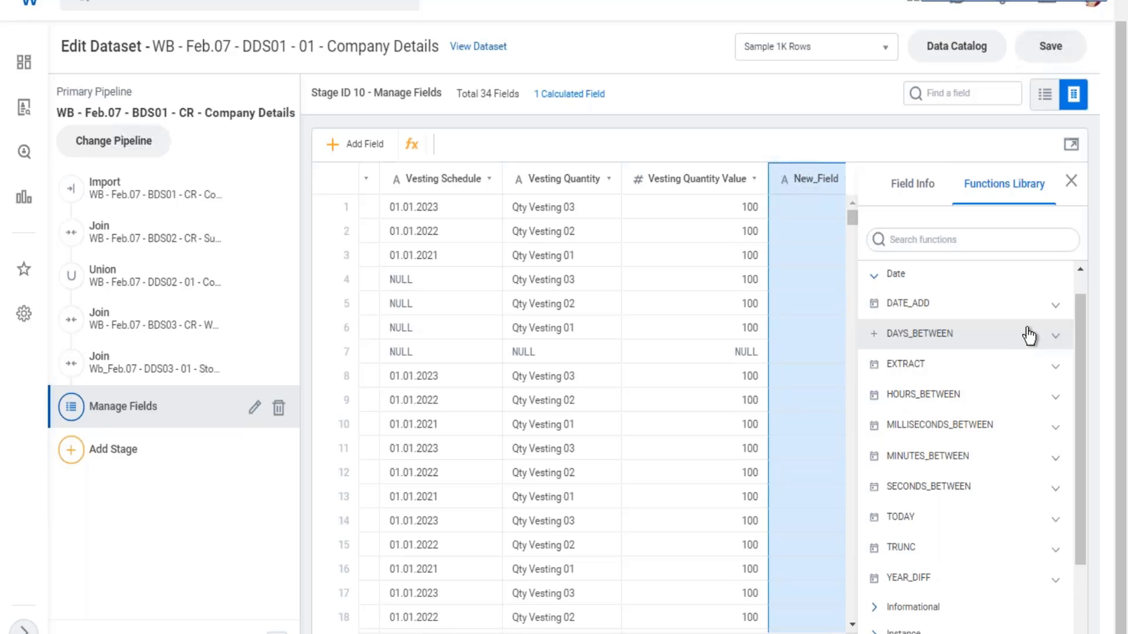
{"action": "scroll", "coordinate": [1022, 341], "scroll_direction": "down", "scroll_amount": 2}
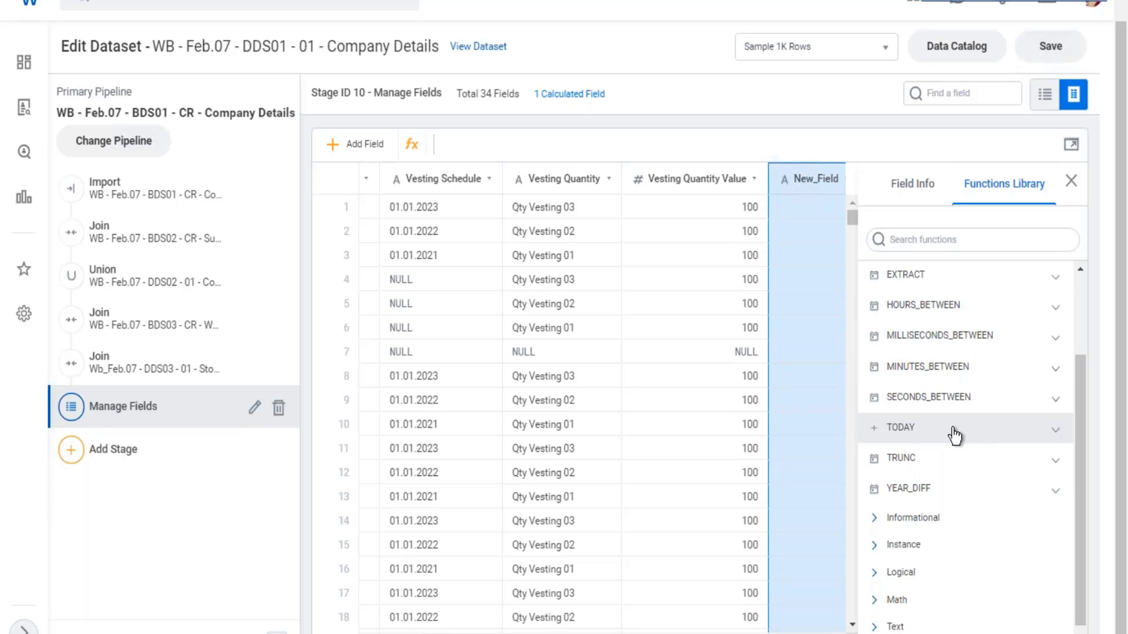
{"action": "scroll", "coordinate": [949, 411], "scroll_direction": "up", "scroll_amount": 2}
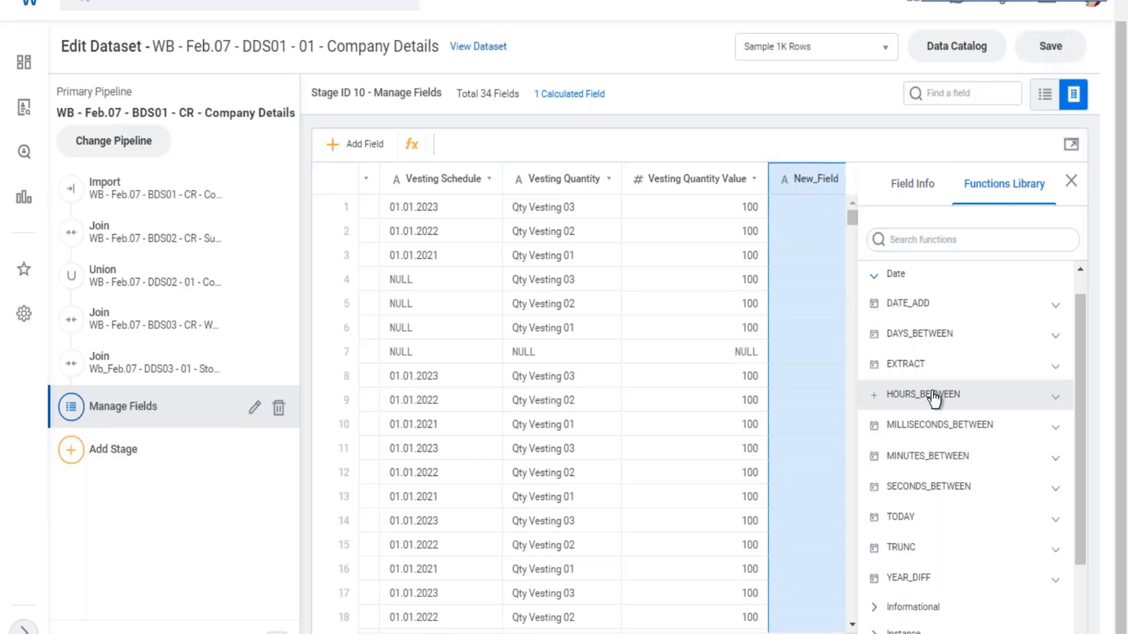
{"action": "scroll", "coordinate": [940, 376], "scroll_direction": "down", "scroll_amount": 3}
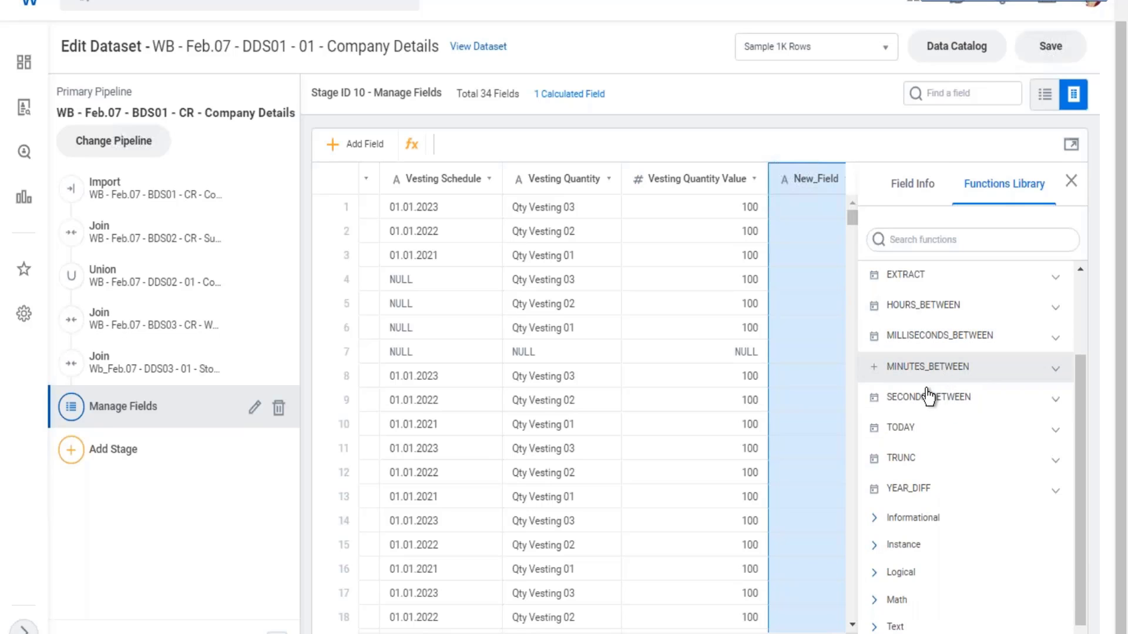
{"action": "scroll", "coordinate": [969, 435], "scroll_direction": "down", "scroll_amount": 1}
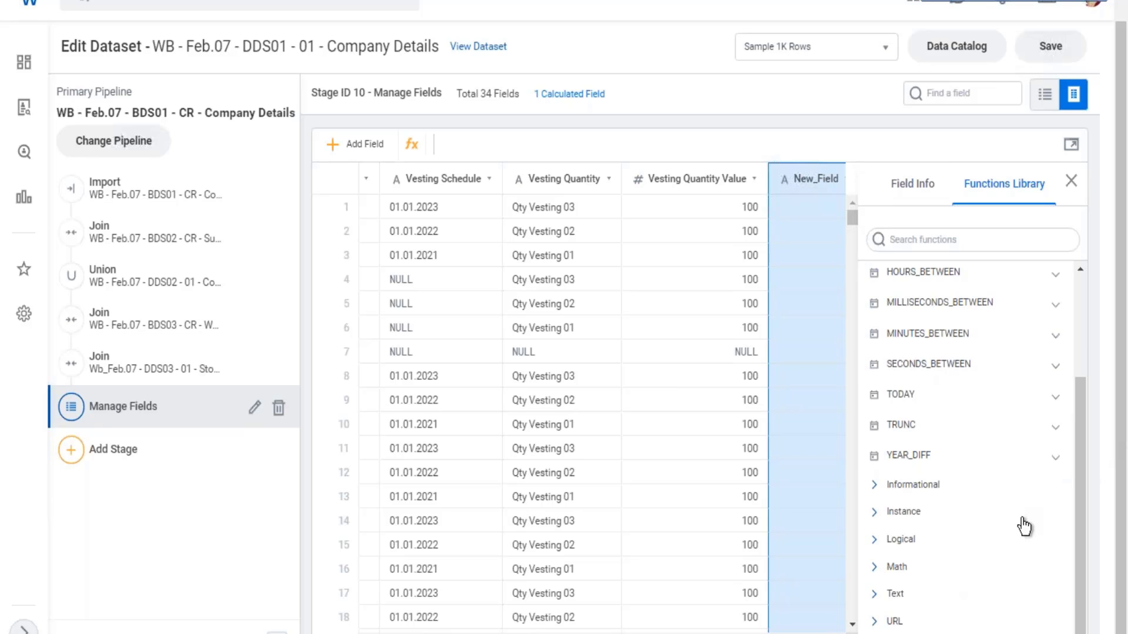
- Review the YEAR_DIFF function's description, syntax, return value and example, and close the field details
{"action": "left_click", "coordinate": [1057, 459]}
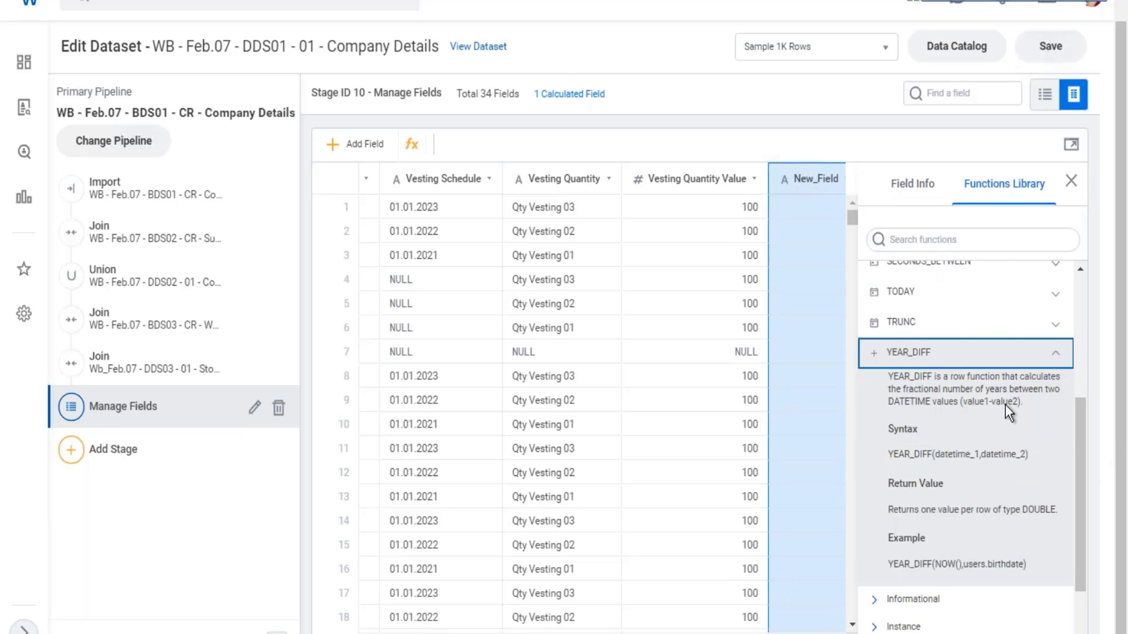
{"action": "scroll", "coordinate": [1005, 404], "scroll_direction": "down", "scroll_amount": 2}
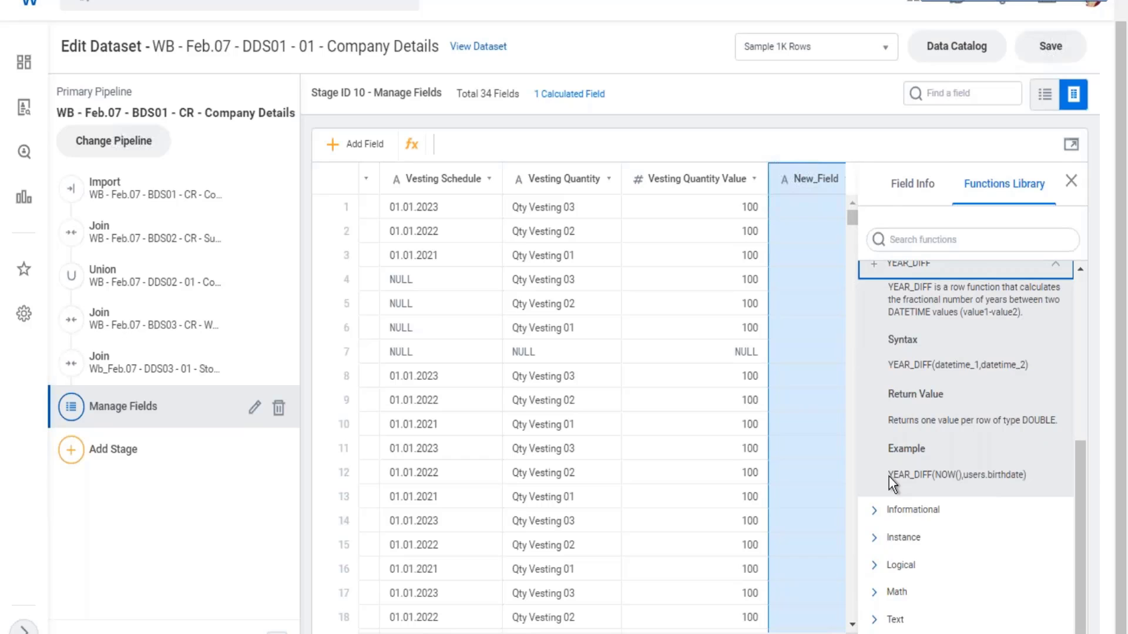
{"action": "left_click_drag", "start_coordinate": [889, 477], "coordinate": [1032, 483]}
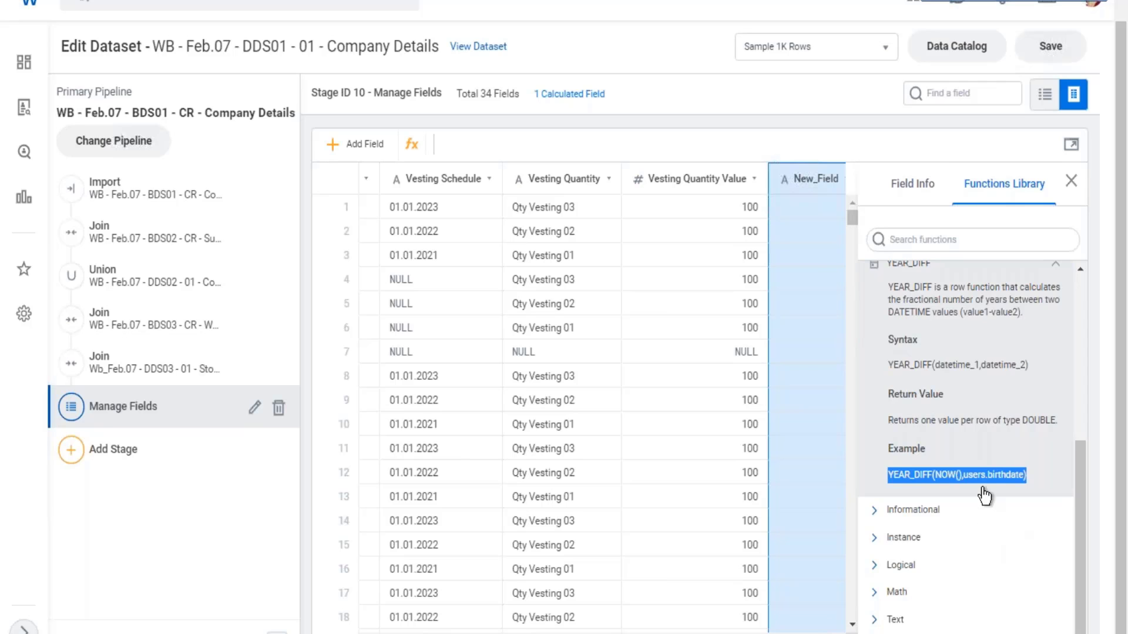
{"action": "scroll", "coordinate": [936, 341], "scroll_direction": "up", "scroll_amount": 2}
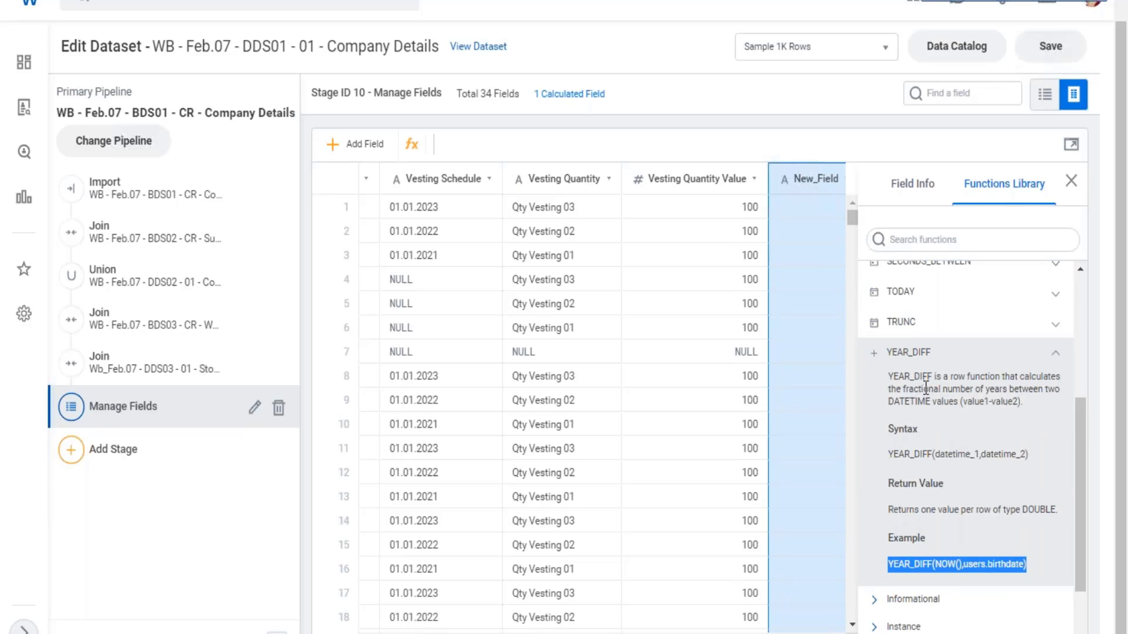
{"action": "left_click_drag", "start_coordinate": [897, 376], "coordinate": [940, 389]}
{"action": "left_click_drag", "start_coordinate": [898, 454], "coordinate": [985, 454]}
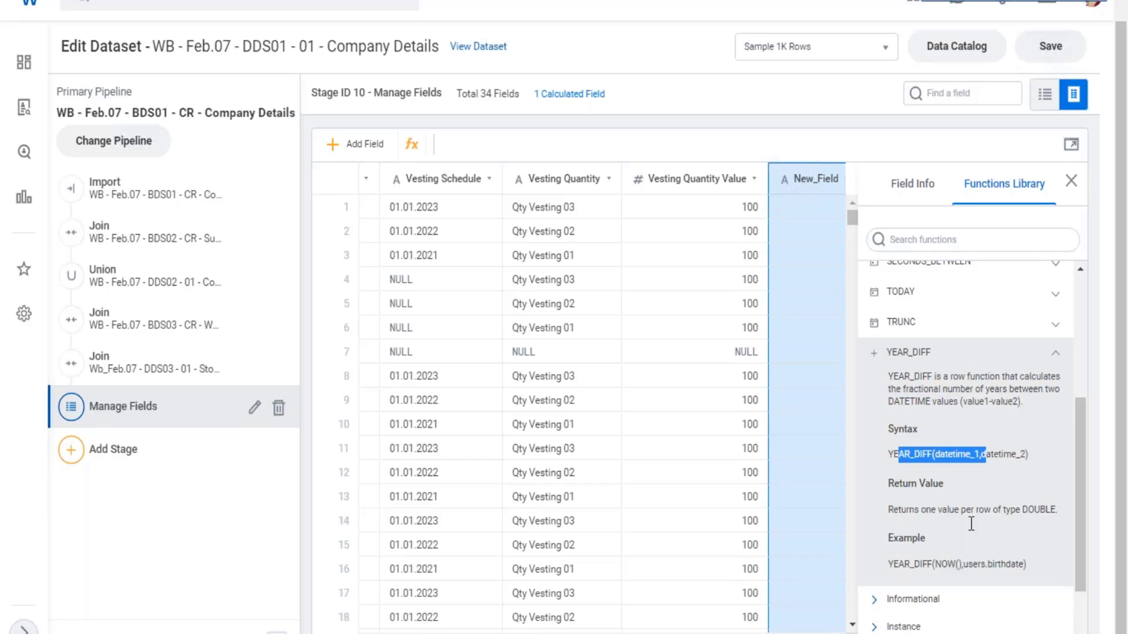
{"action": "left_click_drag", "start_coordinate": [932, 510], "coordinate": [953, 508]}
{"action": "left_click_drag", "start_coordinate": [890, 485], "coordinate": [944, 488]}
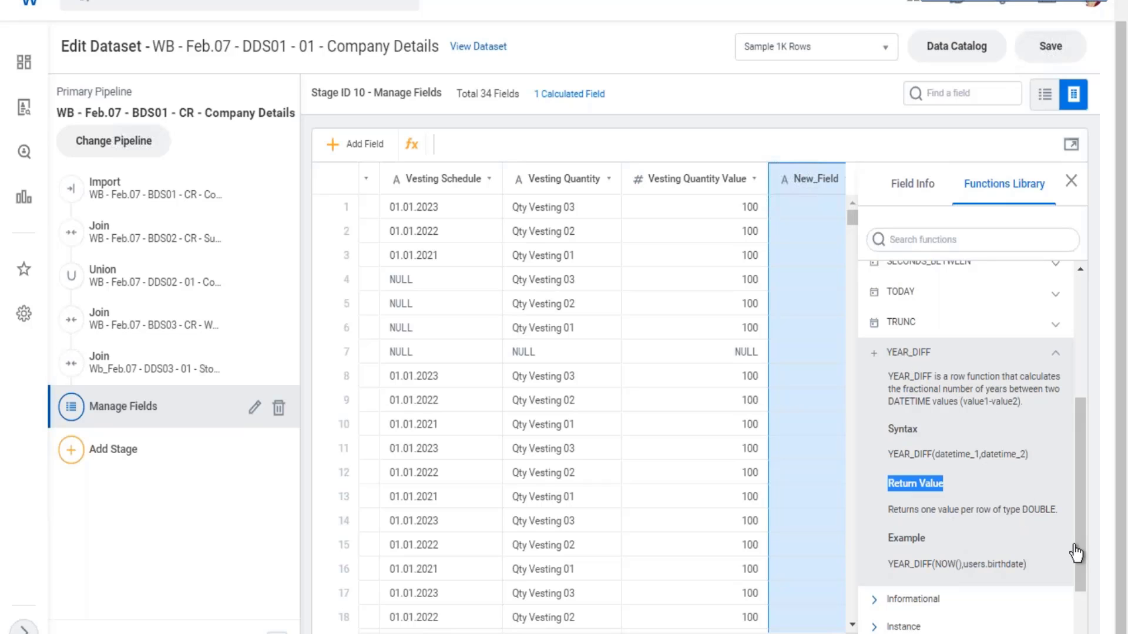
{"action": "left_click_drag", "start_coordinate": [1023, 510], "coordinate": [1056, 510]}
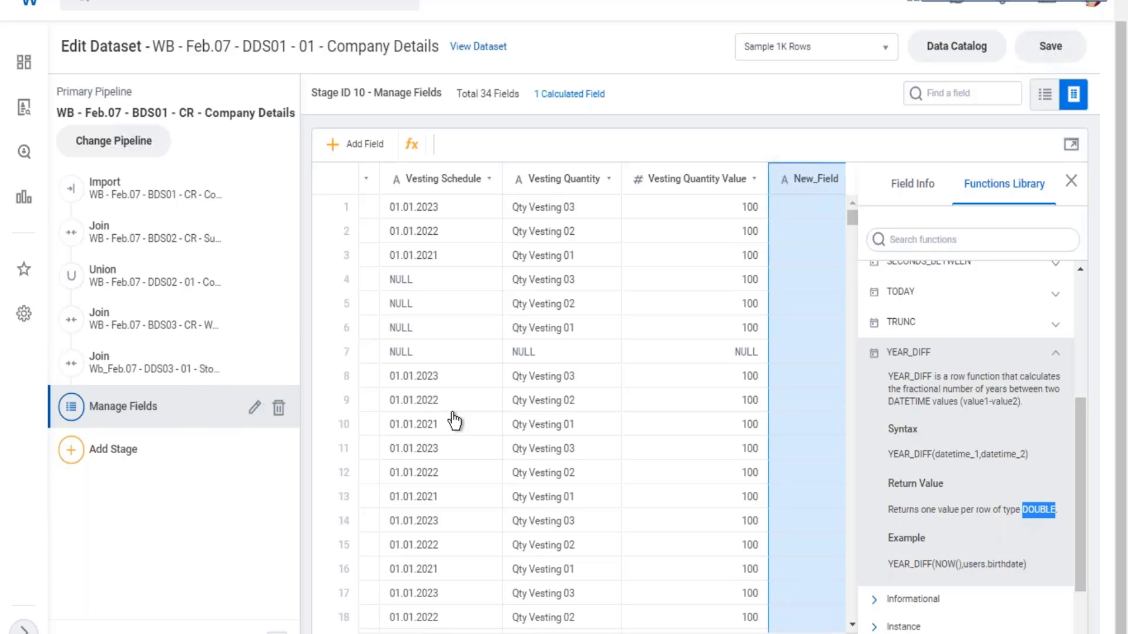
{"action": "left_click", "coordinate": [829, 624]}
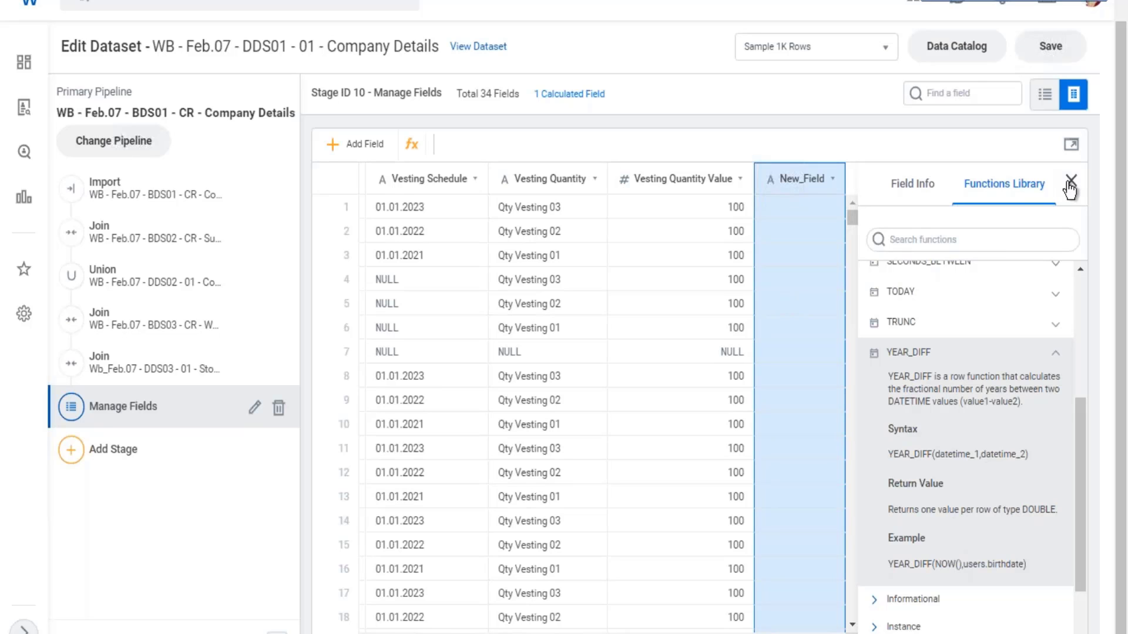
{"action": "left_click", "coordinate": [1070, 180]}
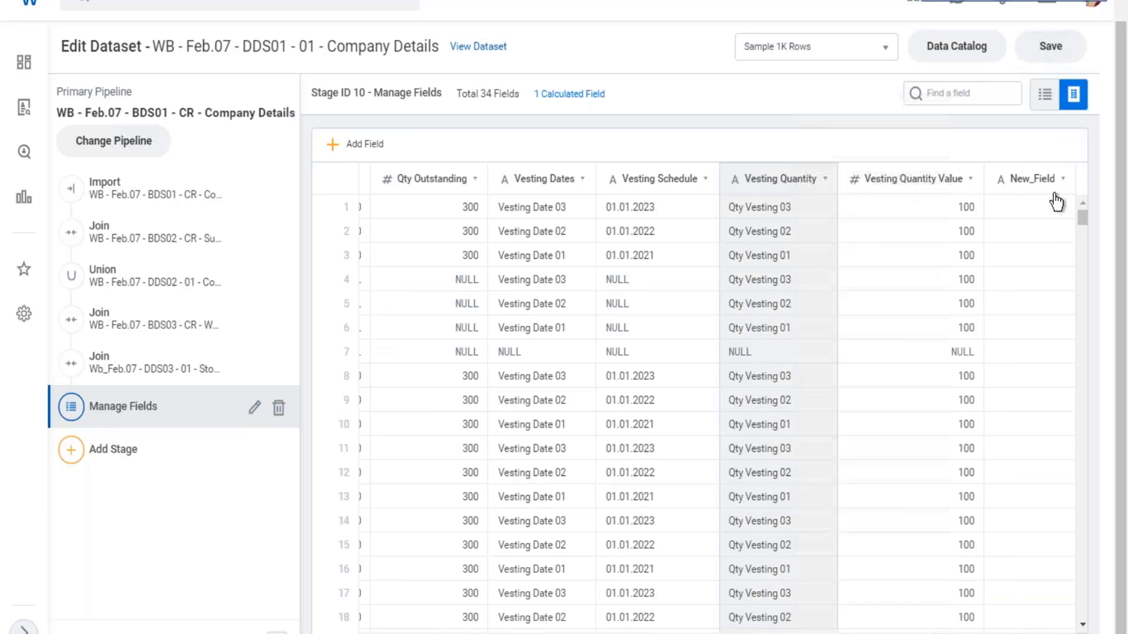
- Rename the new calculated field as Age on Hire and check its field type
{"action": "left_click", "coordinate": [1059, 185]}
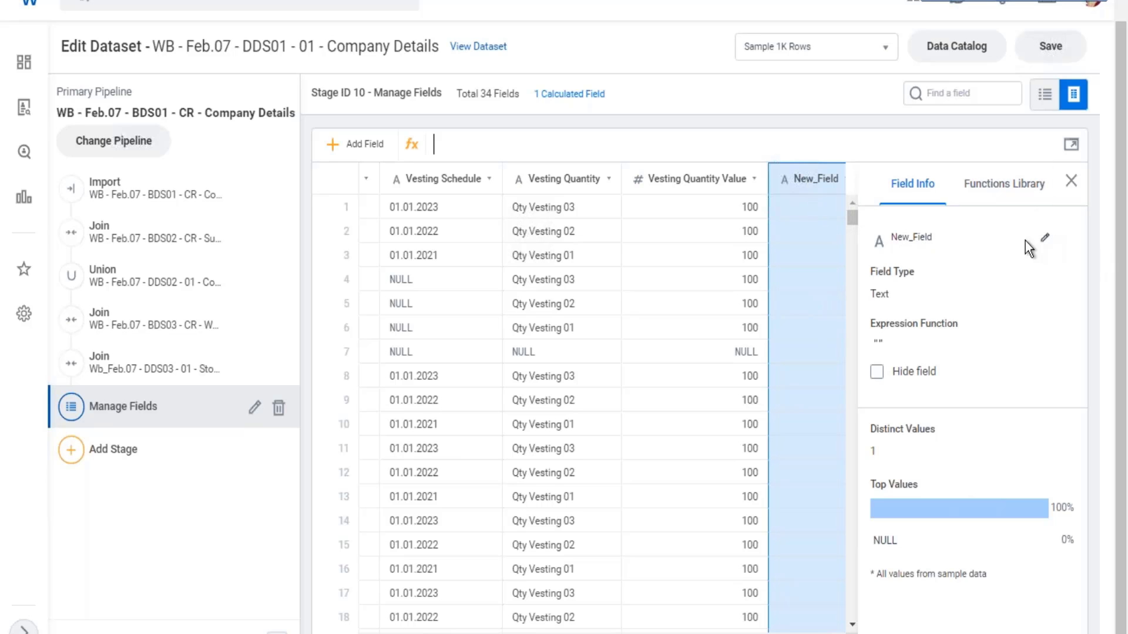
{"action": "left_click", "coordinate": [1044, 241]}
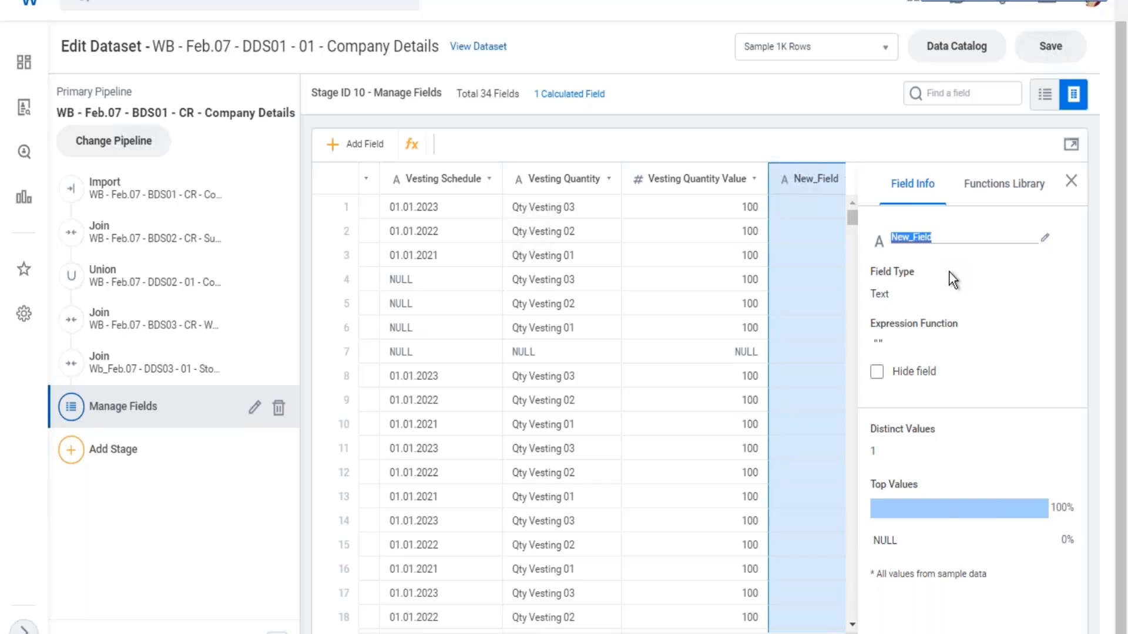
{"action": "type", "text": "Age on Hire"}
{"action": "left_click_drag", "start_coordinate": [871, 294], "coordinate": [890, 293]}
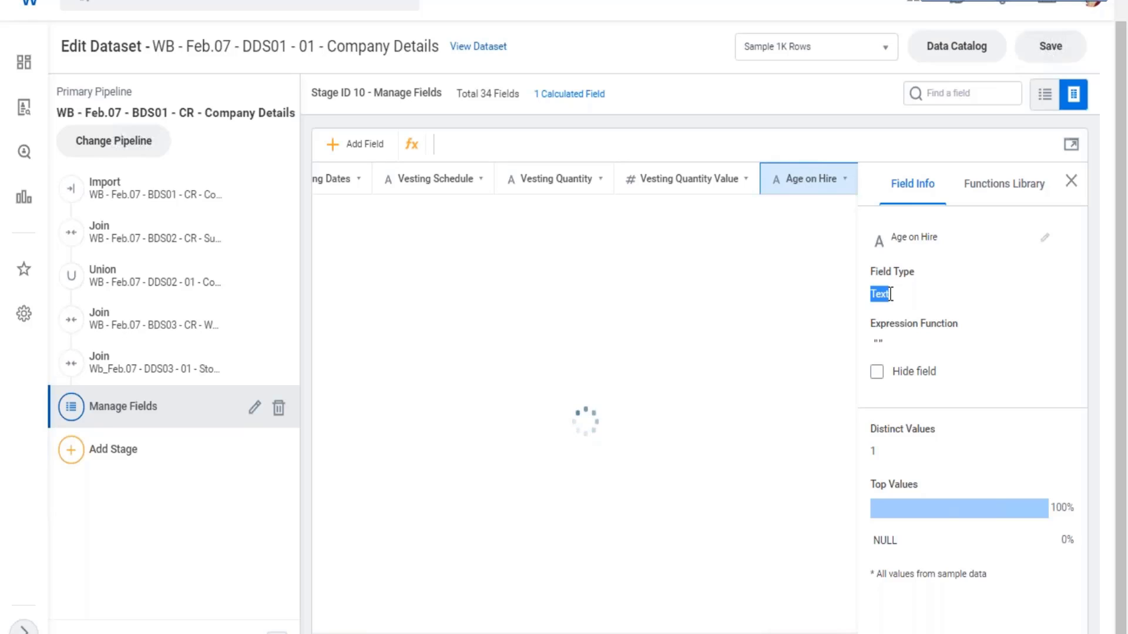
- Insert the YEAR_DIFF Date function from the functions library into the Age on Hire field's expression
{"action": "left_click", "coordinate": [988, 189]}
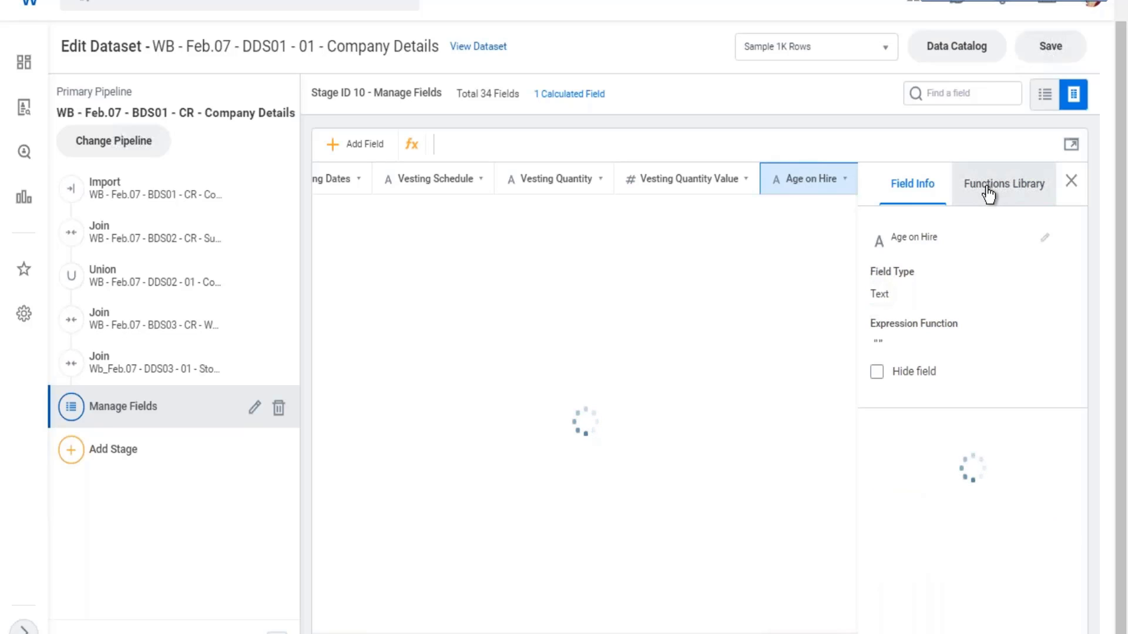
{"action": "left_click", "coordinate": [988, 191]}
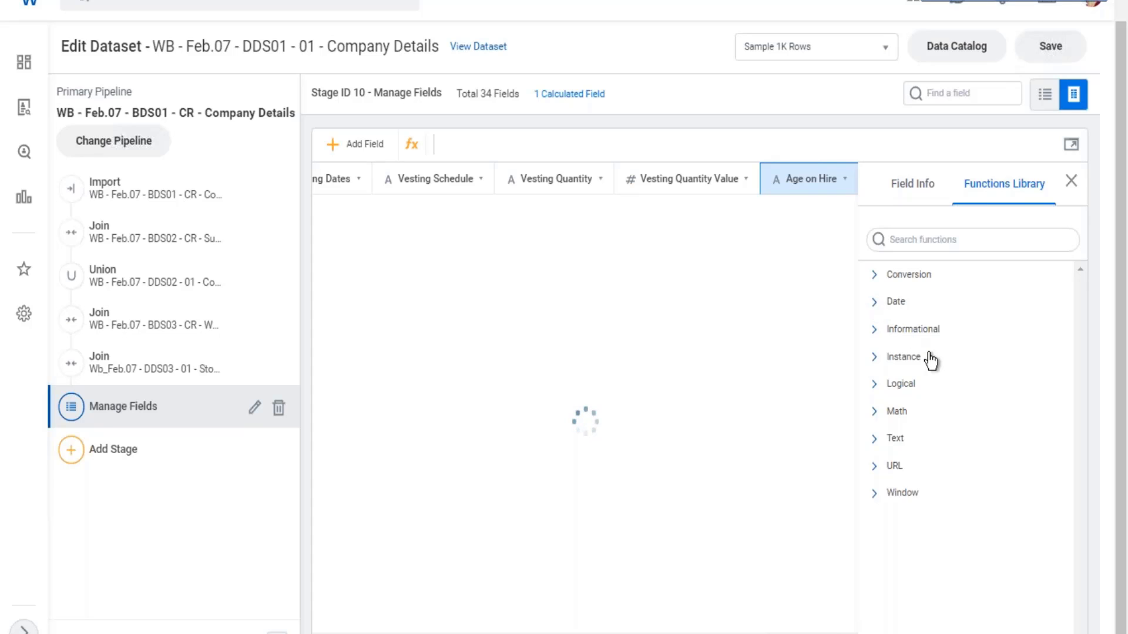
{"action": "left_click", "coordinate": [907, 303]}
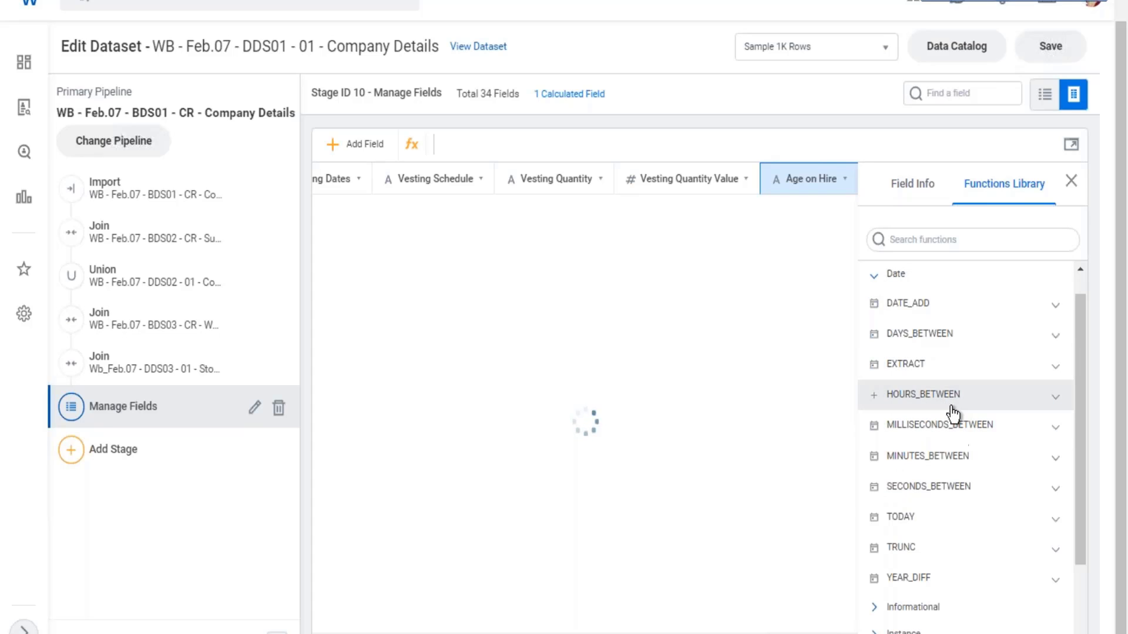
{"action": "scroll", "coordinate": [979, 451], "scroll_direction": "down", "scroll_amount": 1}
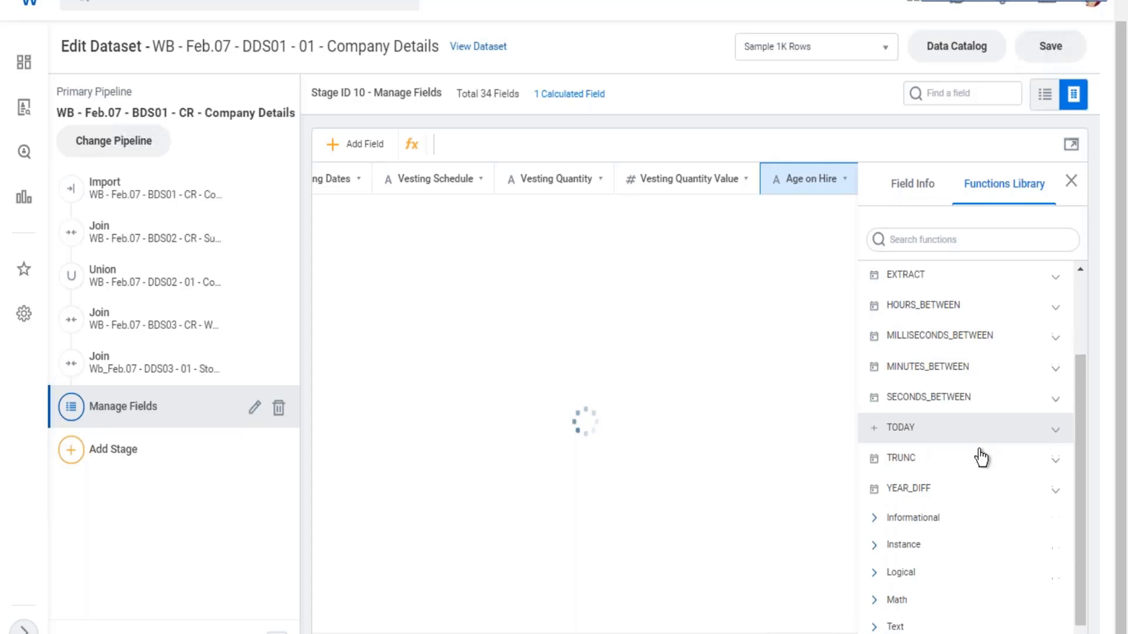
{"action": "left_click", "coordinate": [877, 494]}
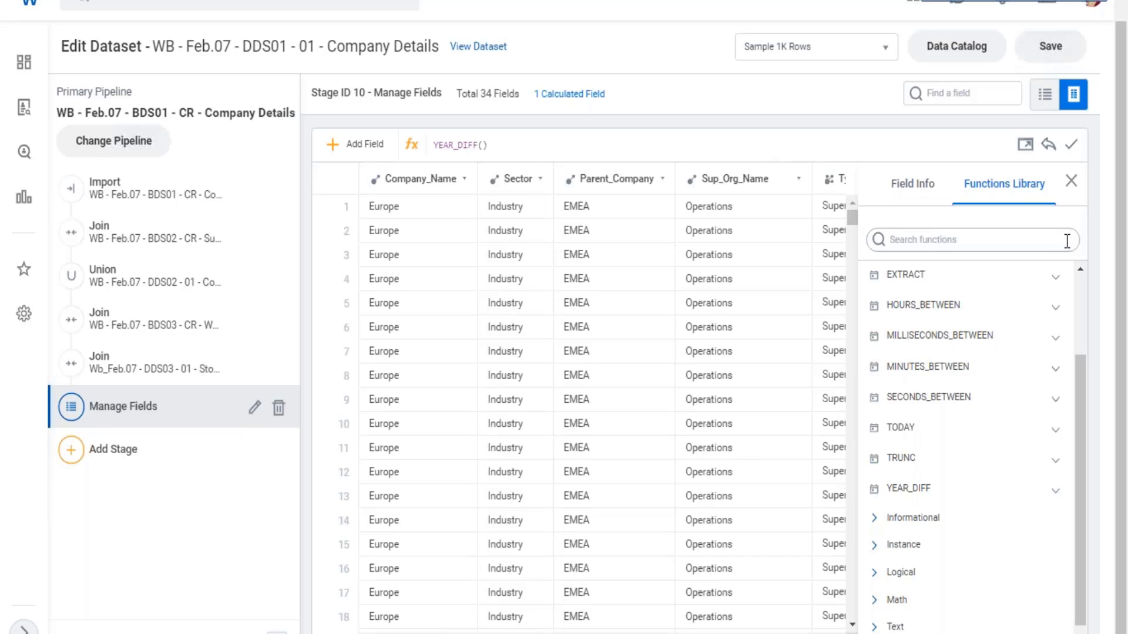
{"action": "type", "text": "a"}
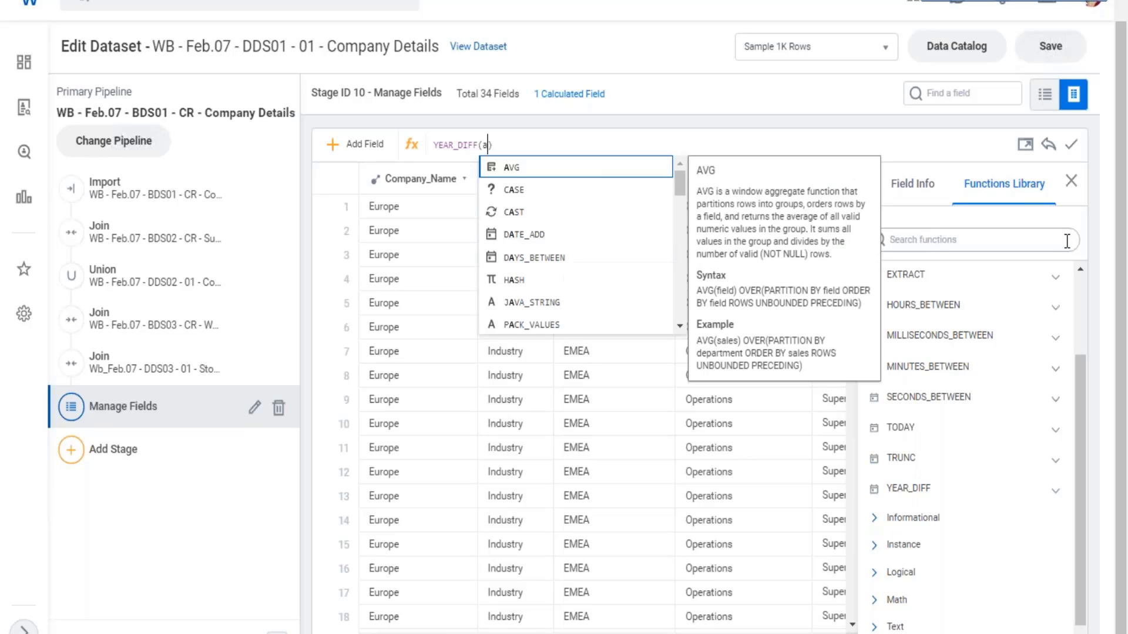
{"action": "scroll", "coordinate": [559, 274], "scroll_direction": "down", "scroll_amount": 6}
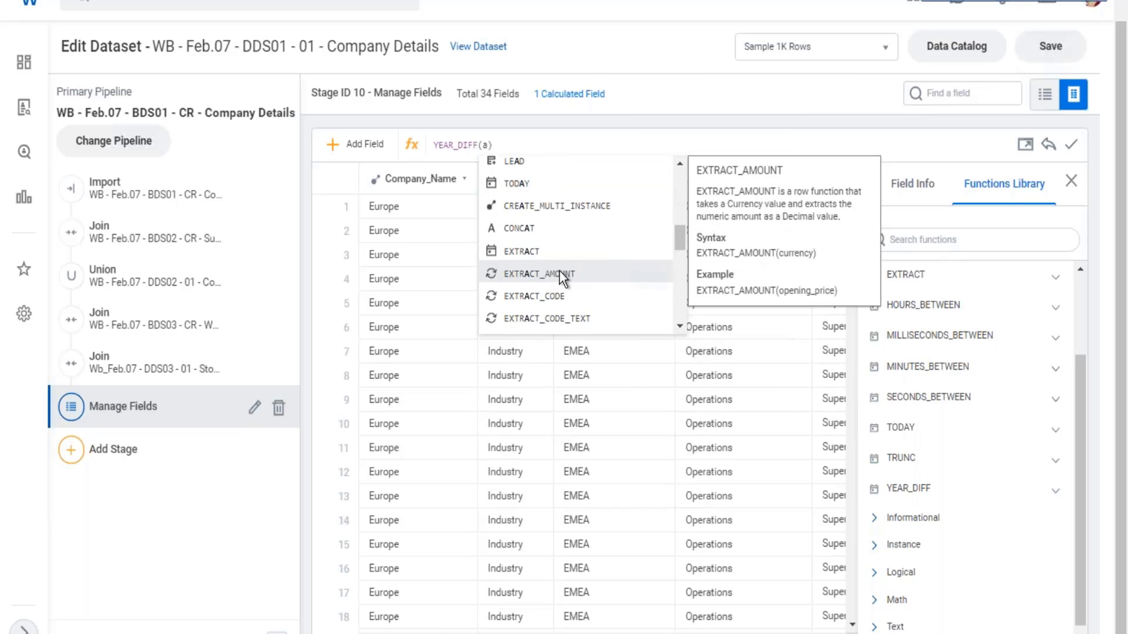
{"action": "scroll", "coordinate": [556, 269], "scroll_direction": "down", "scroll_amount": 4}
{"action": "scroll", "coordinate": [556, 270], "scroll_direction": "down", "scroll_amount": 4}
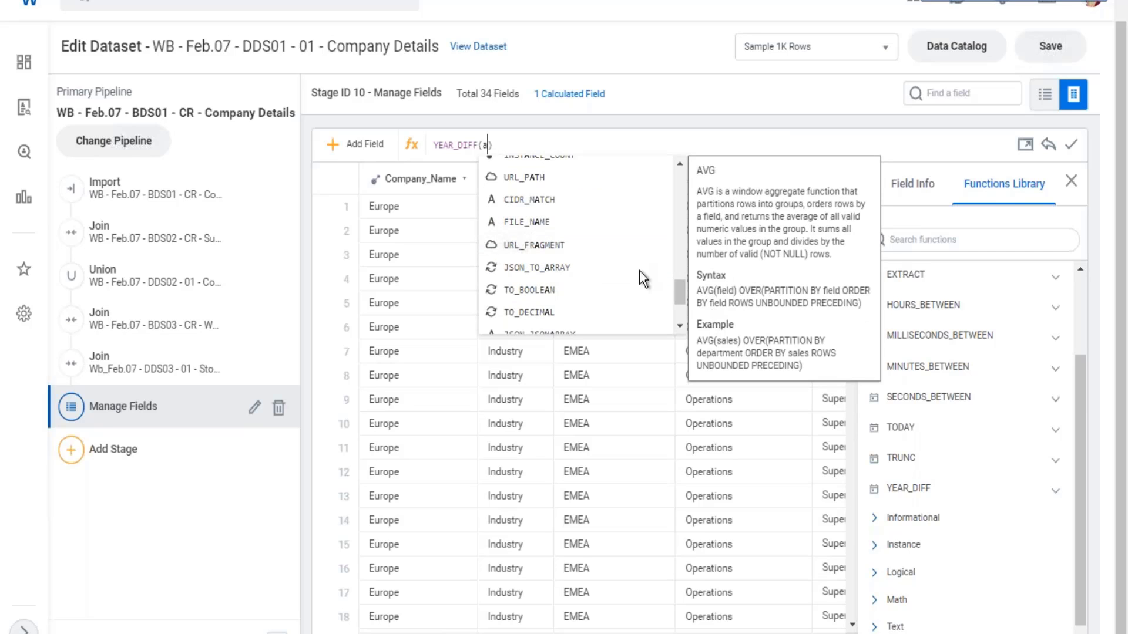
{"action": "scroll", "coordinate": [599, 221], "scroll_direction": "up", "scroll_amount": 5}
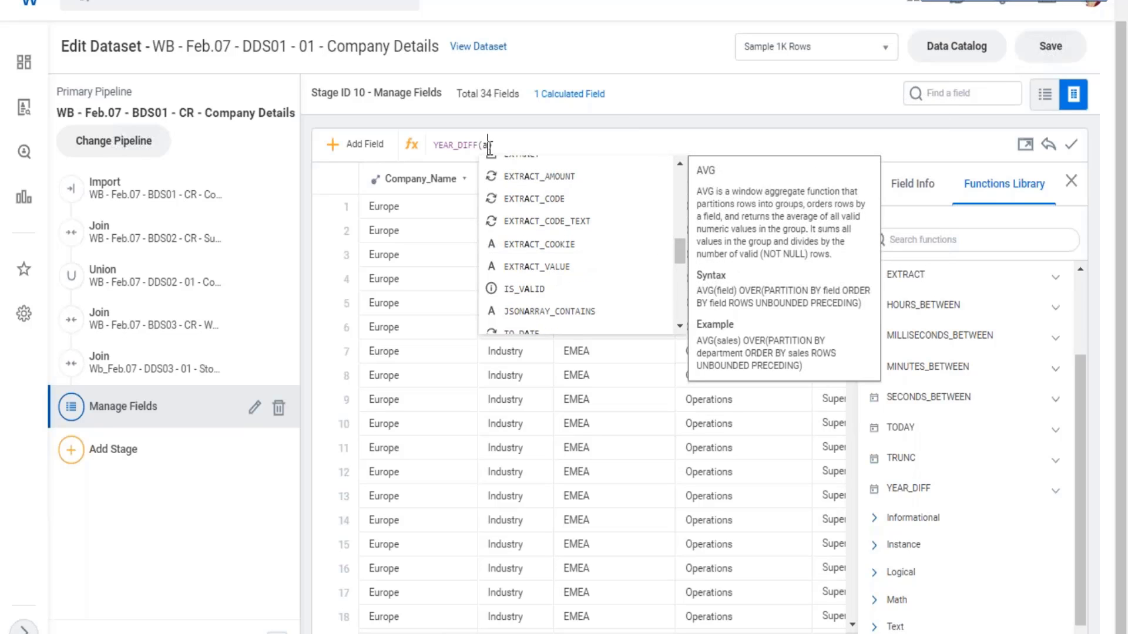
{"action": "key", "text": "BackSpace"}
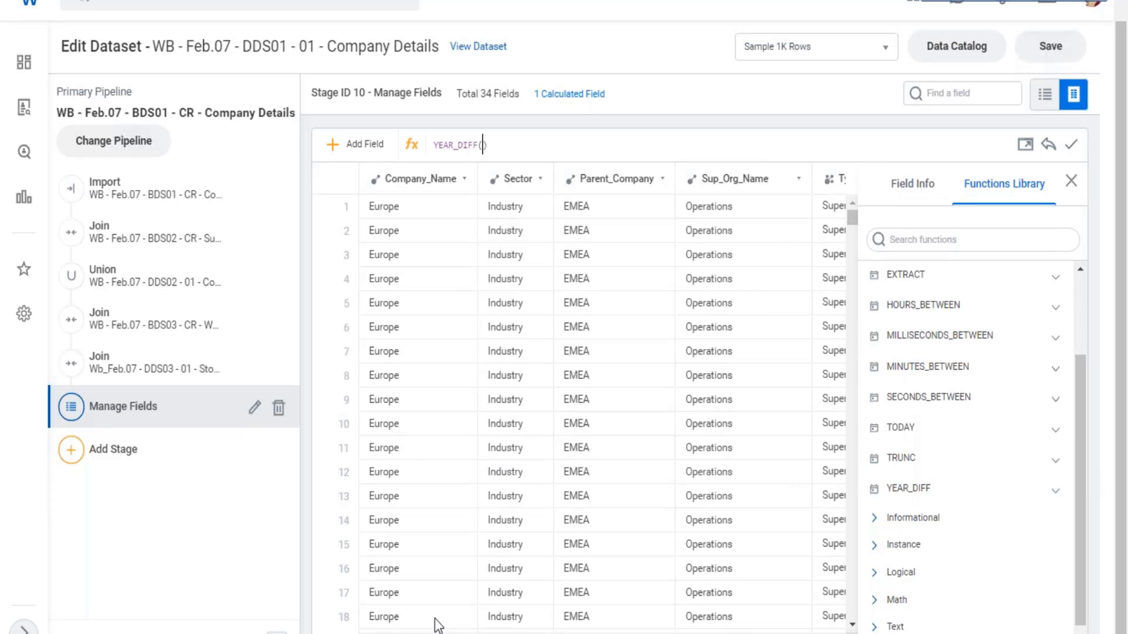
- Look through the dataset's columns and field list for the date fields to use in the Age on Hire expression
{"action": "left_click", "coordinate": [972, 91]}
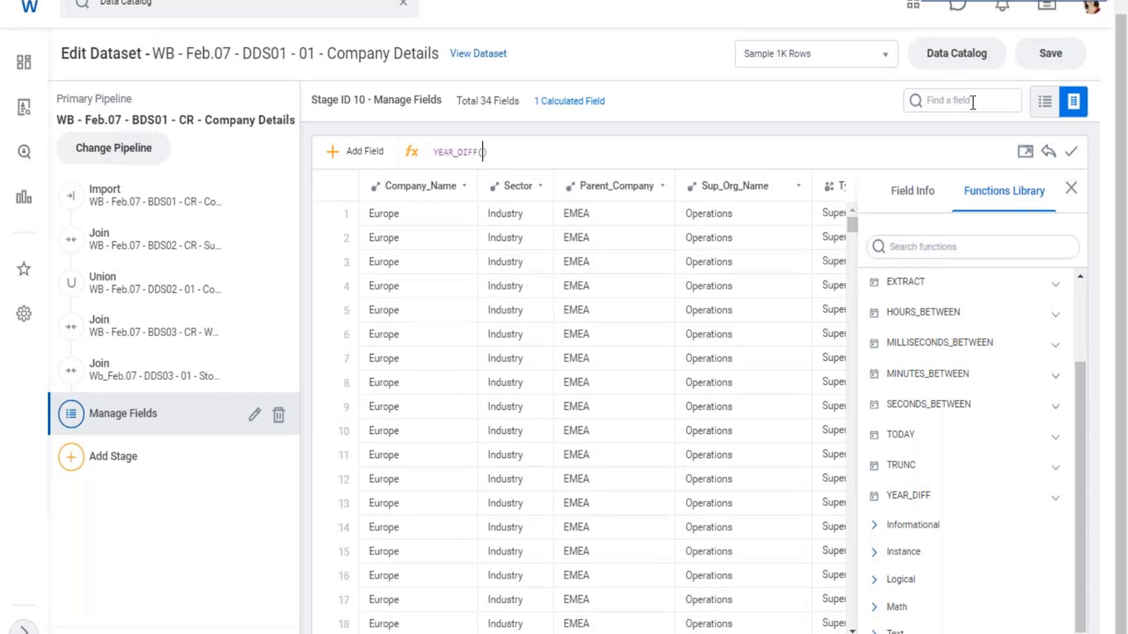
{"action": "left_click", "coordinate": [977, 103]}
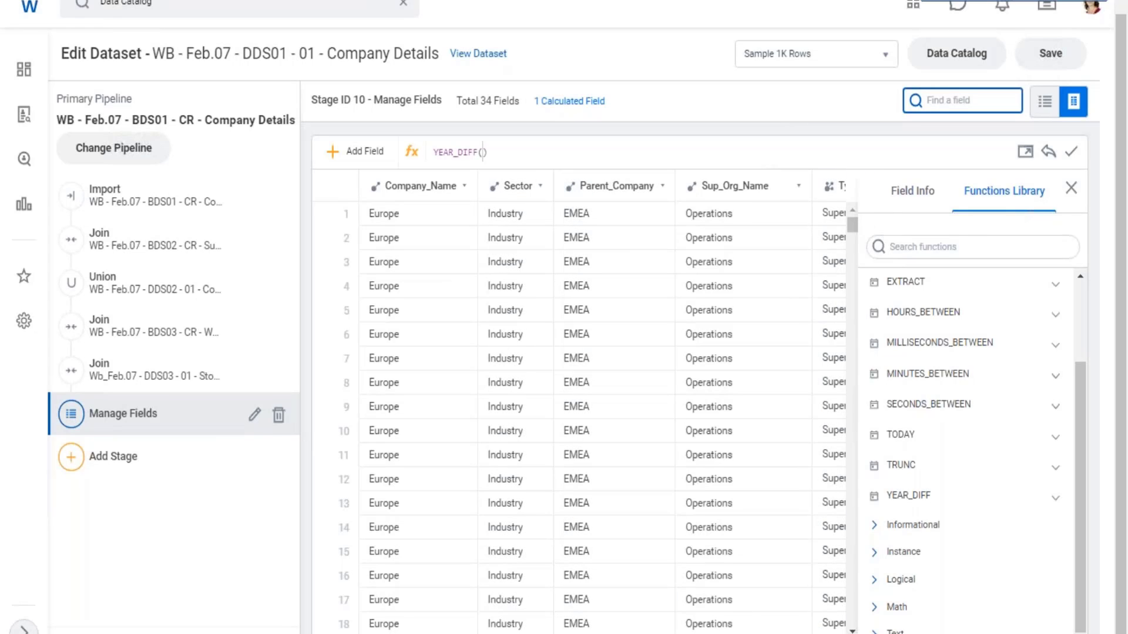
{"action": "left_click_drag", "start_coordinate": [353, 633], "coordinate": [778, 633]}
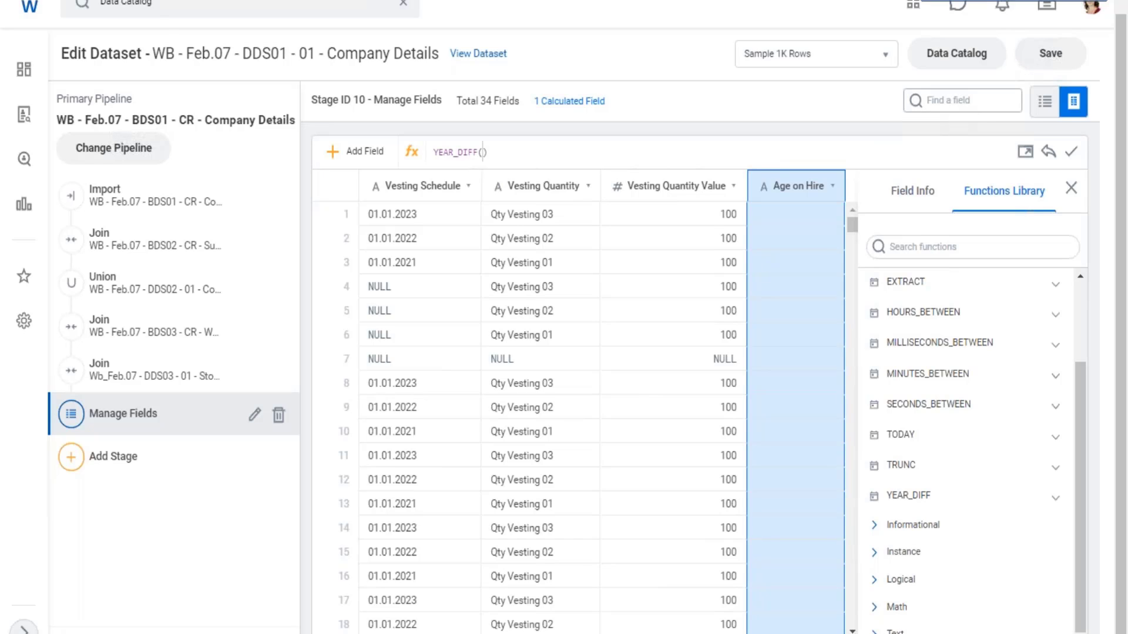
{"action": "left_click", "coordinate": [955, 102]}
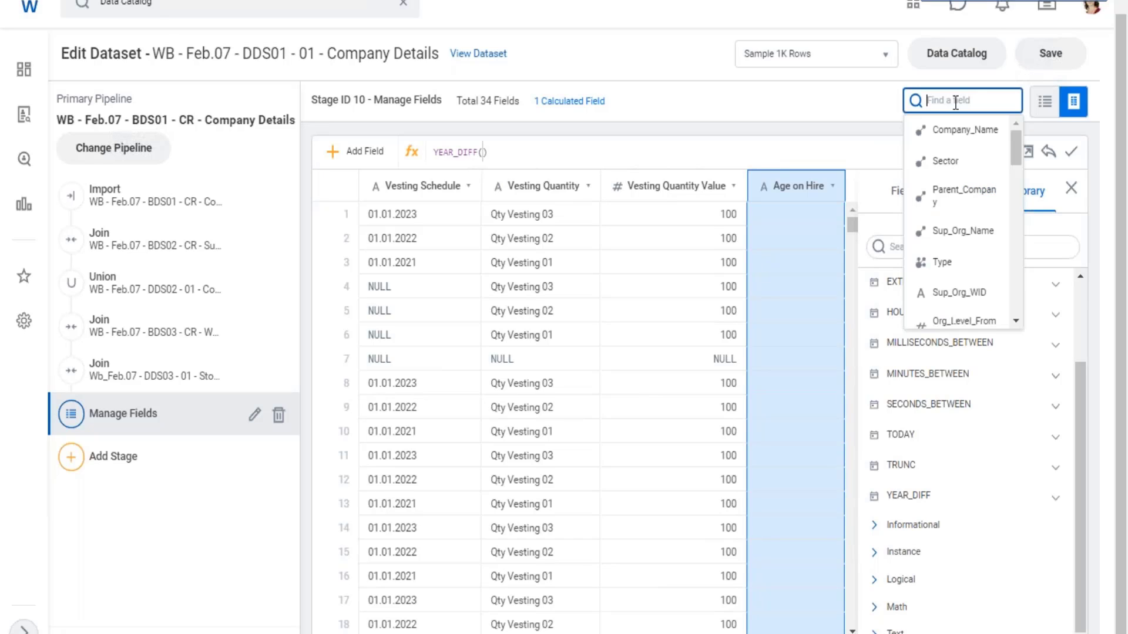
{"action": "scroll", "coordinate": [991, 214], "scroll_direction": "down", "scroll_amount": 3}
{"action": "scroll", "coordinate": [991, 214], "scroll_direction": "down", "scroll_amount": 4}
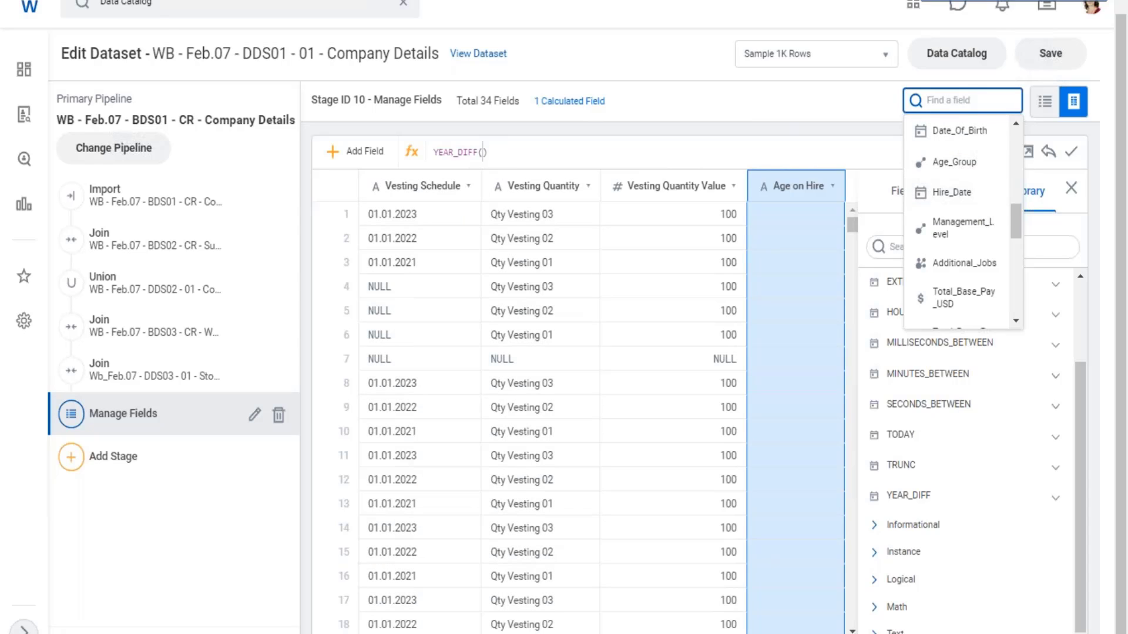
{"action": "type", "text": "["}
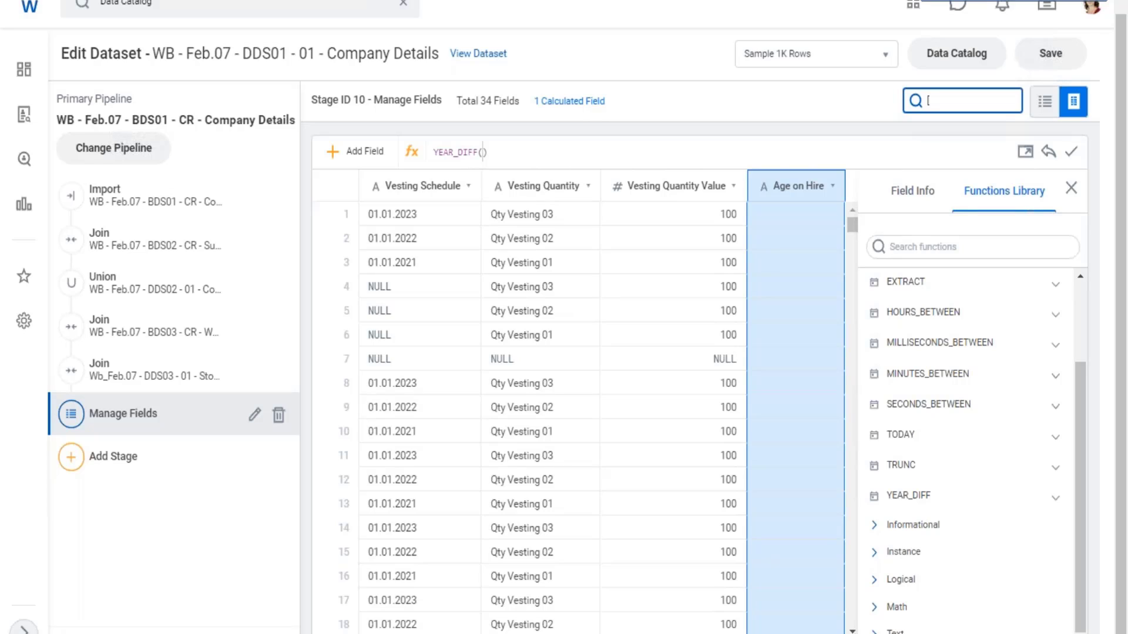
{"action": "key", "text": "BackSpace"}
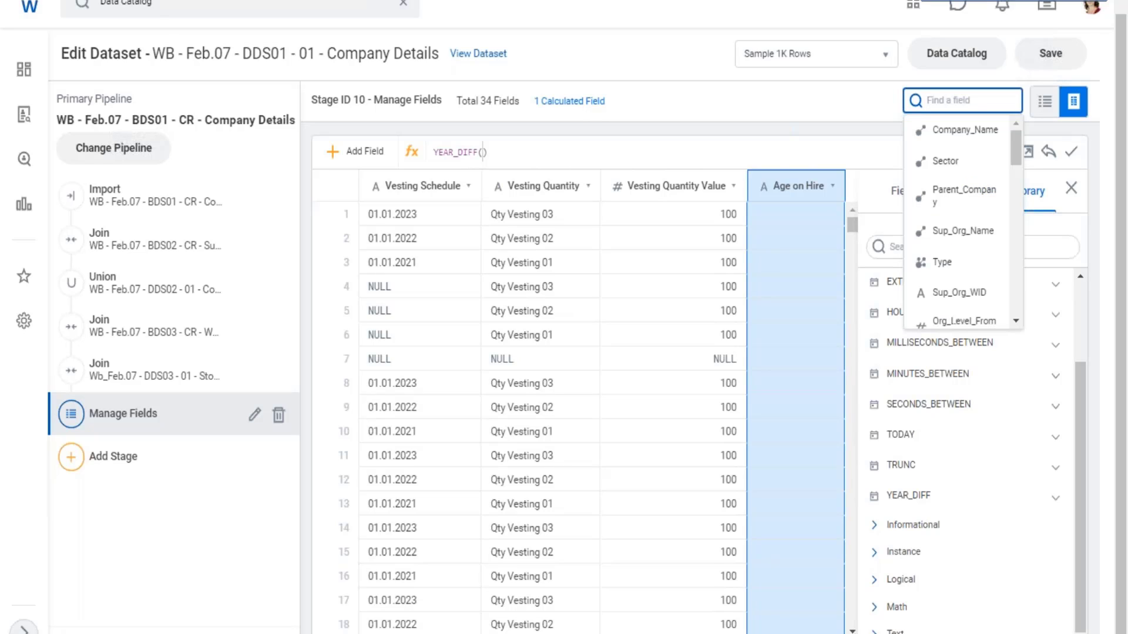
- Insert the Hire_Date field as the first argument of YEAR_DIFF in the Age on Hire expression
{"action": "left_click", "coordinate": [484, 153]}
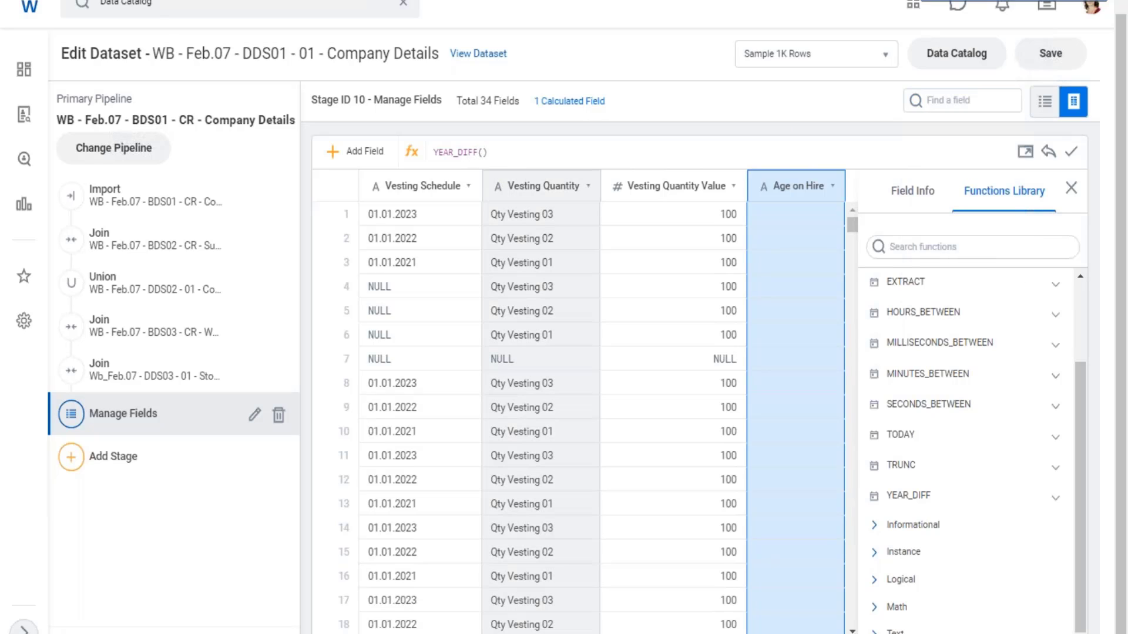
{"action": "type", "text": "["}
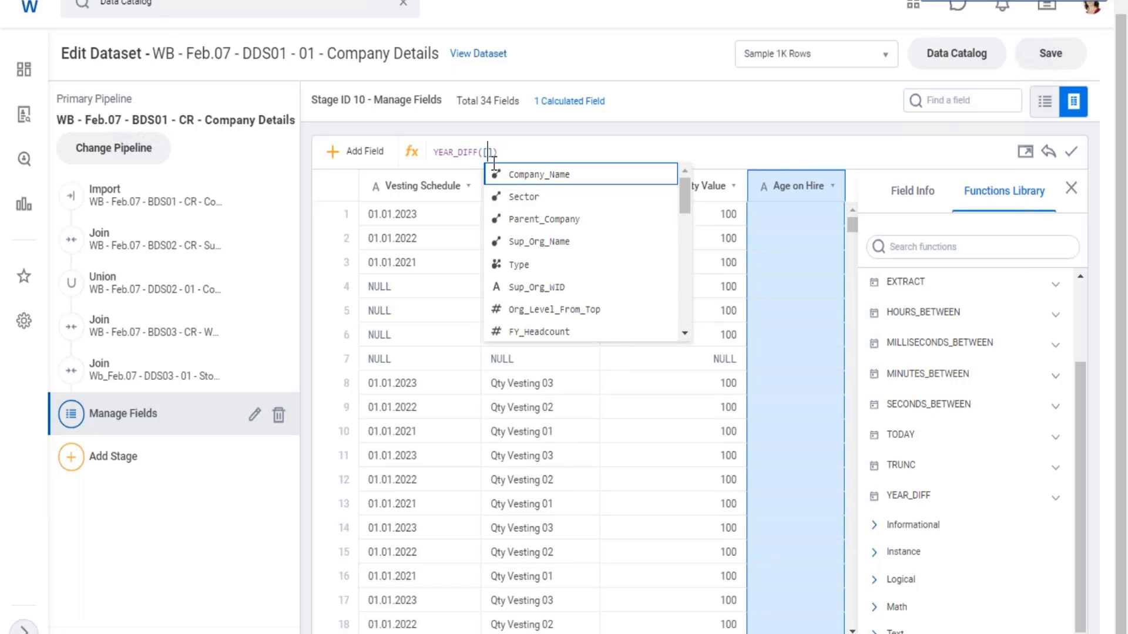
{"action": "scroll", "coordinate": [533, 299], "scroll_direction": "down", "scroll_amount": 2}
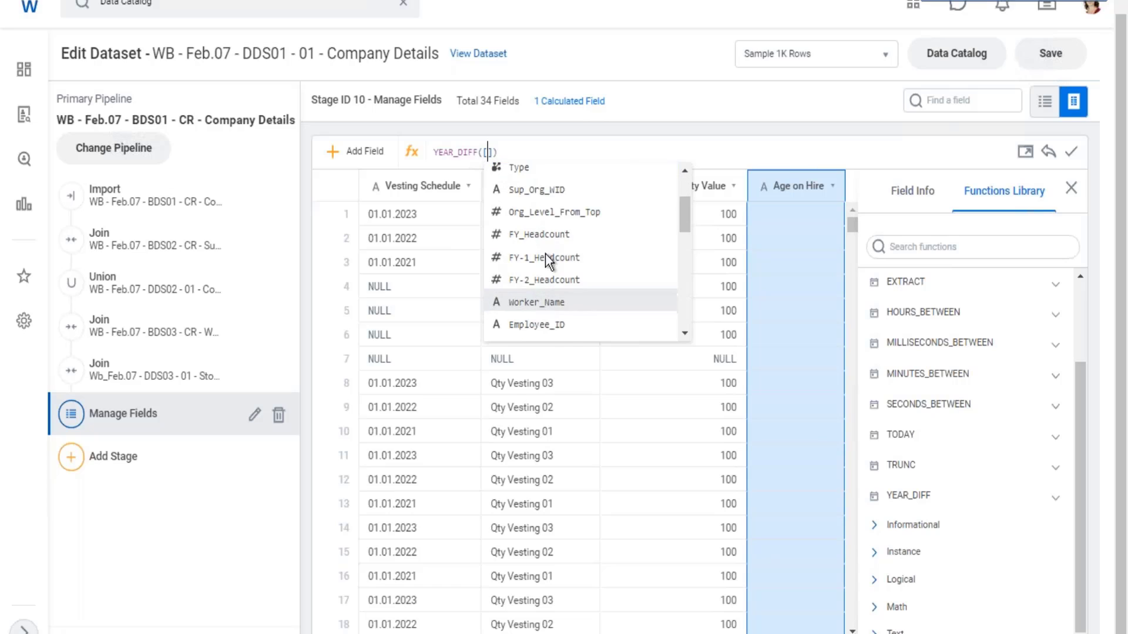
{"action": "scroll", "coordinate": [546, 258], "scroll_direction": "down", "scroll_amount": 3}
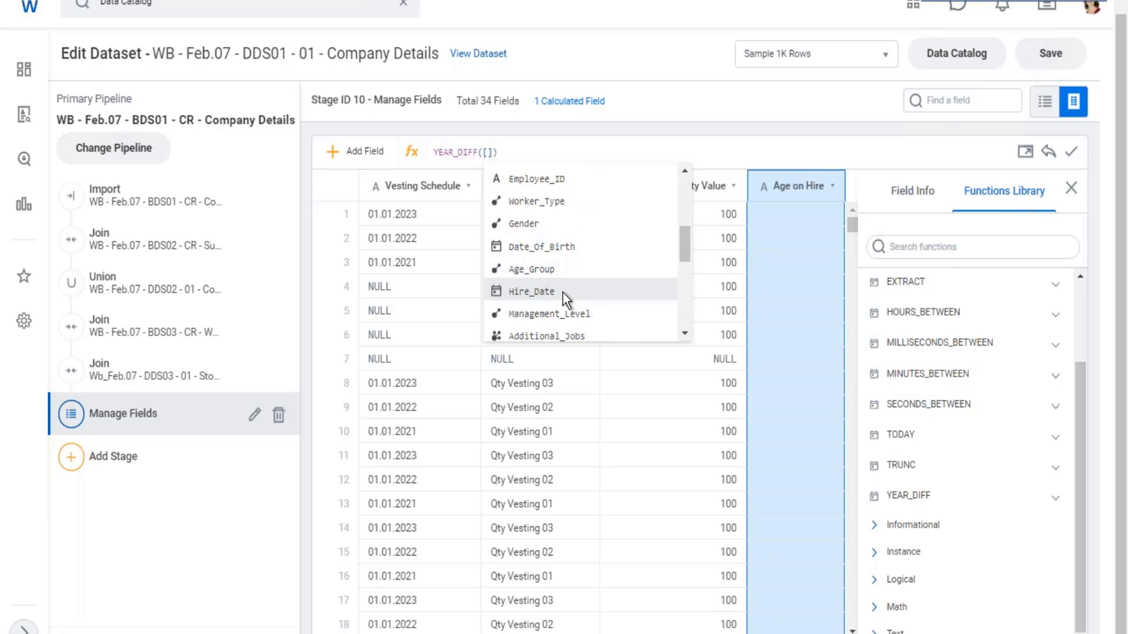
{"action": "scroll", "coordinate": [562, 292], "scroll_direction": "down", "scroll_amount": 1}
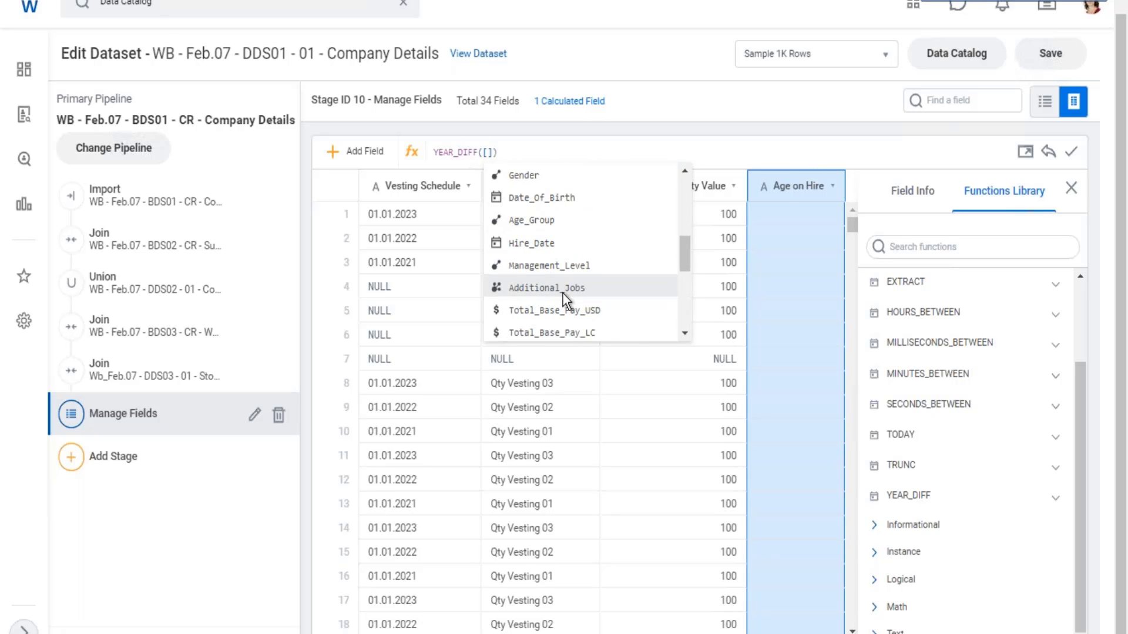
{"action": "left_click", "coordinate": [600, 251]}
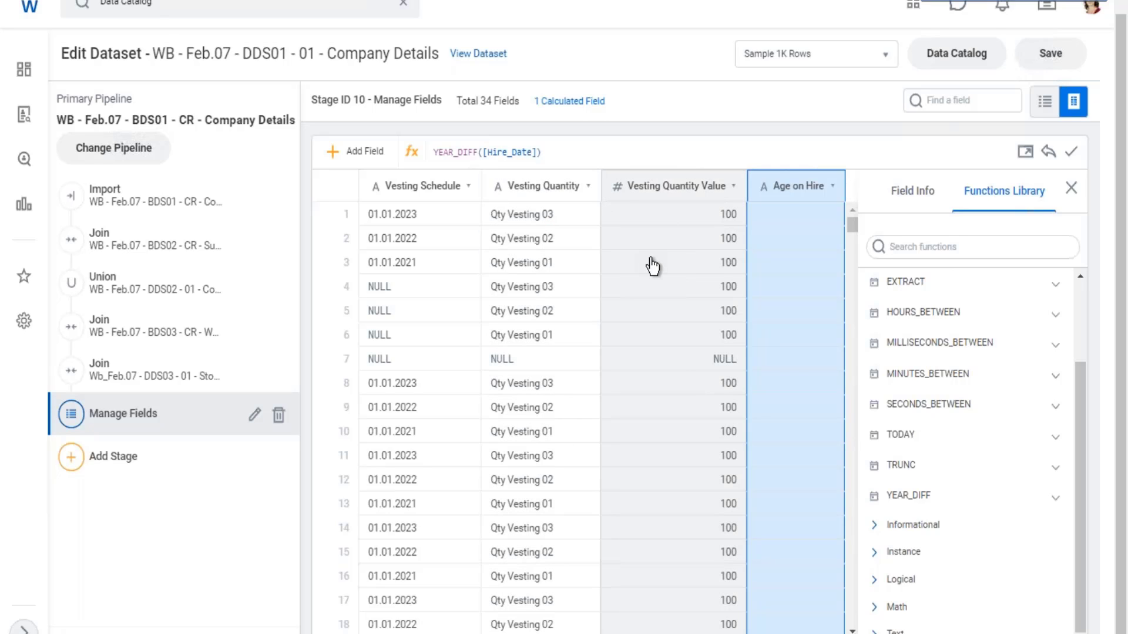
- Add Date_Of_Birth as the second argument of YEAR_DIFF and apply the Age on Hire expression
{"action": "type", "text": ","}
{"action": "type", "text": "["}
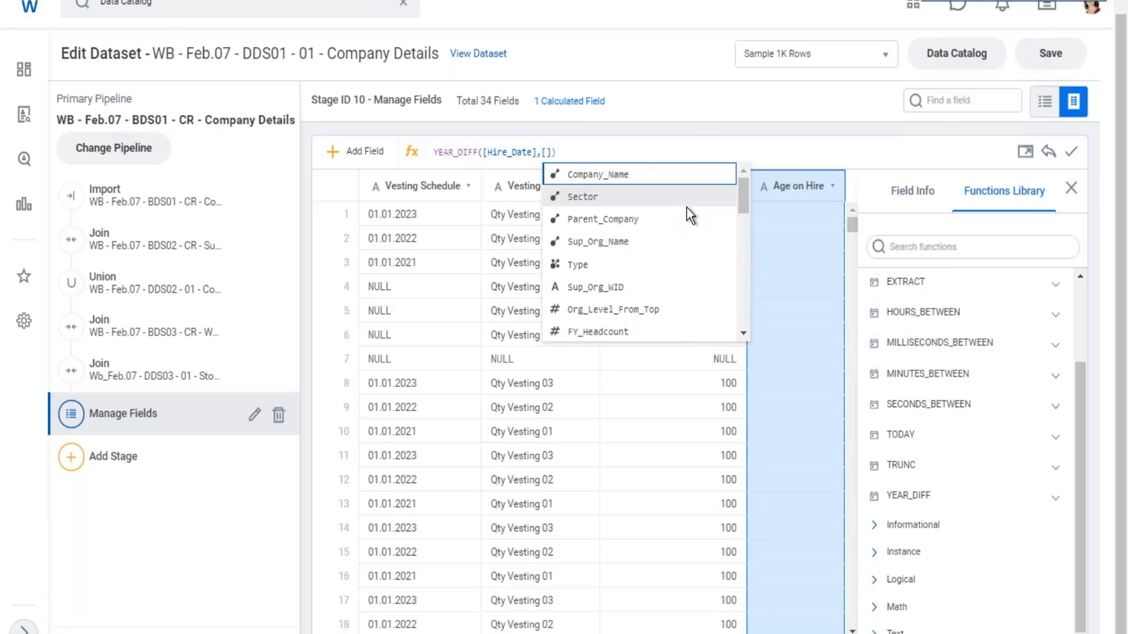
{"action": "scroll", "coordinate": [699, 199], "scroll_direction": "down", "scroll_amount": 2}
{"action": "scroll", "coordinate": [631, 230], "scroll_direction": "down", "scroll_amount": 3}
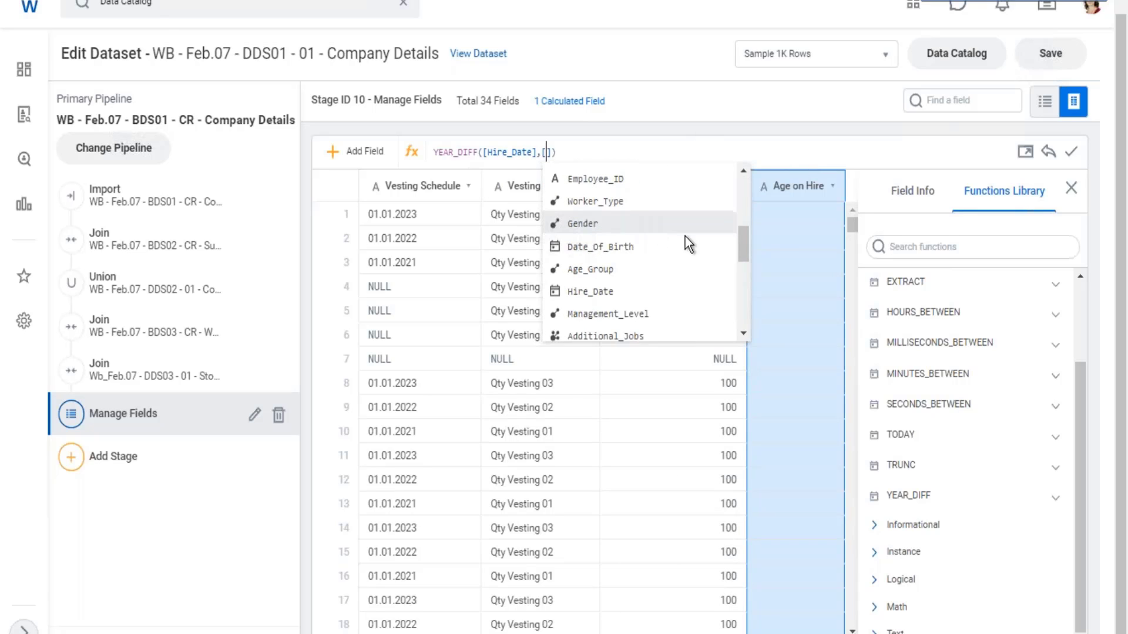
{"action": "left_click", "coordinate": [629, 248]}
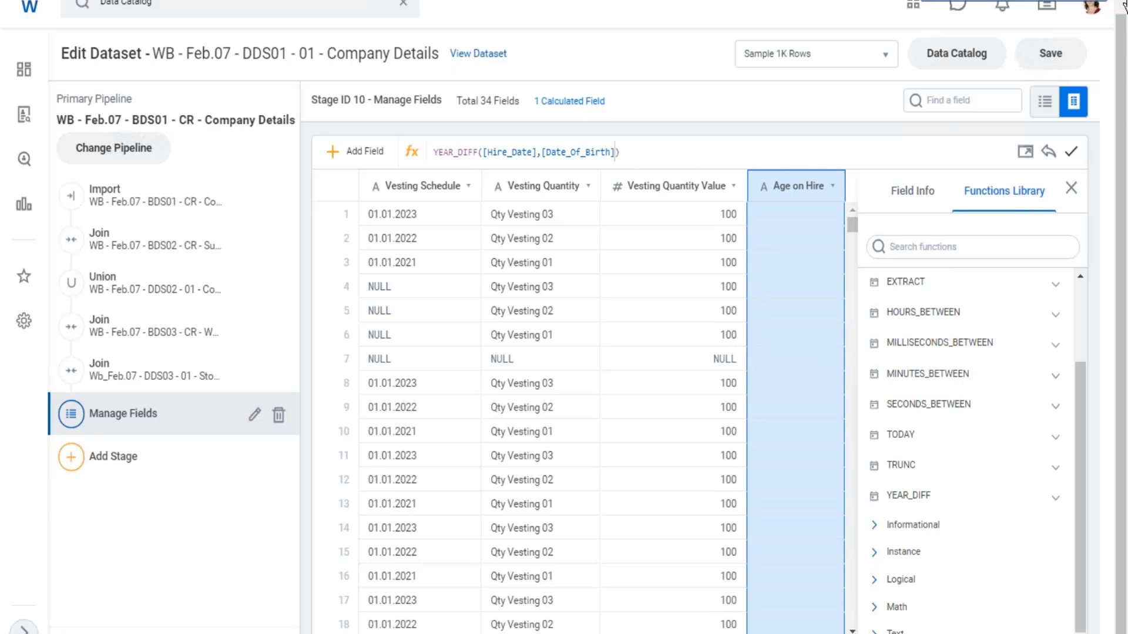
{"action": "key", "text": "Return"}
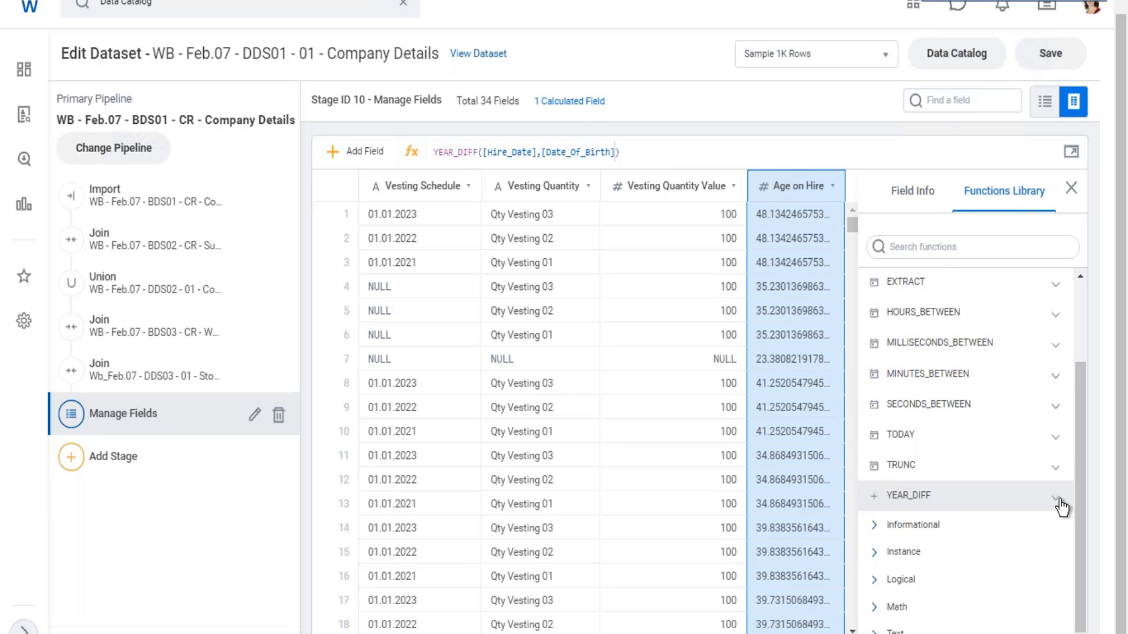
- Check the return type in YEAR_DIFF's description and look through the Manage Fields stage's field list without changing it
{"action": "left_click", "coordinate": [988, 493]}
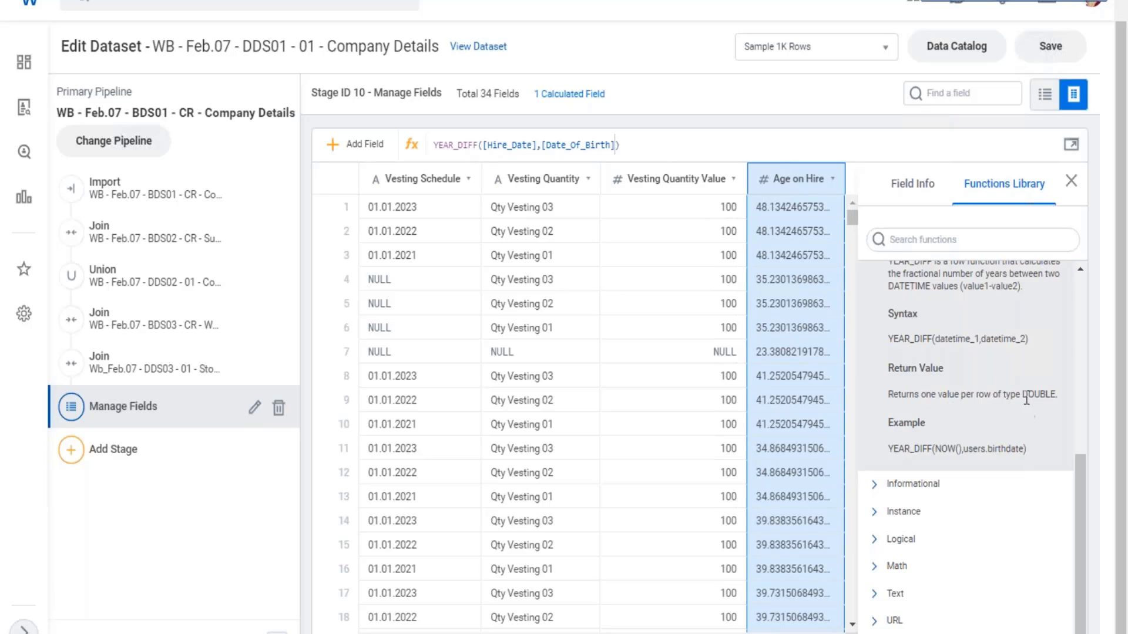
{"action": "left_click_drag", "start_coordinate": [1021, 395], "coordinate": [1057, 395]}
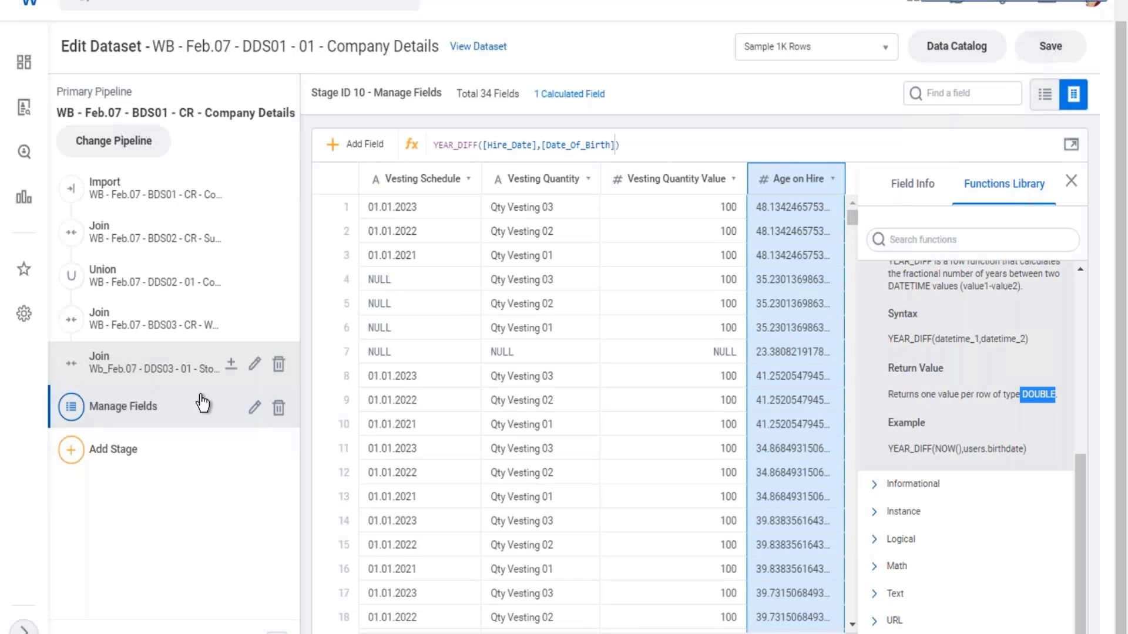
{"action": "left_click", "coordinate": [256, 408]}
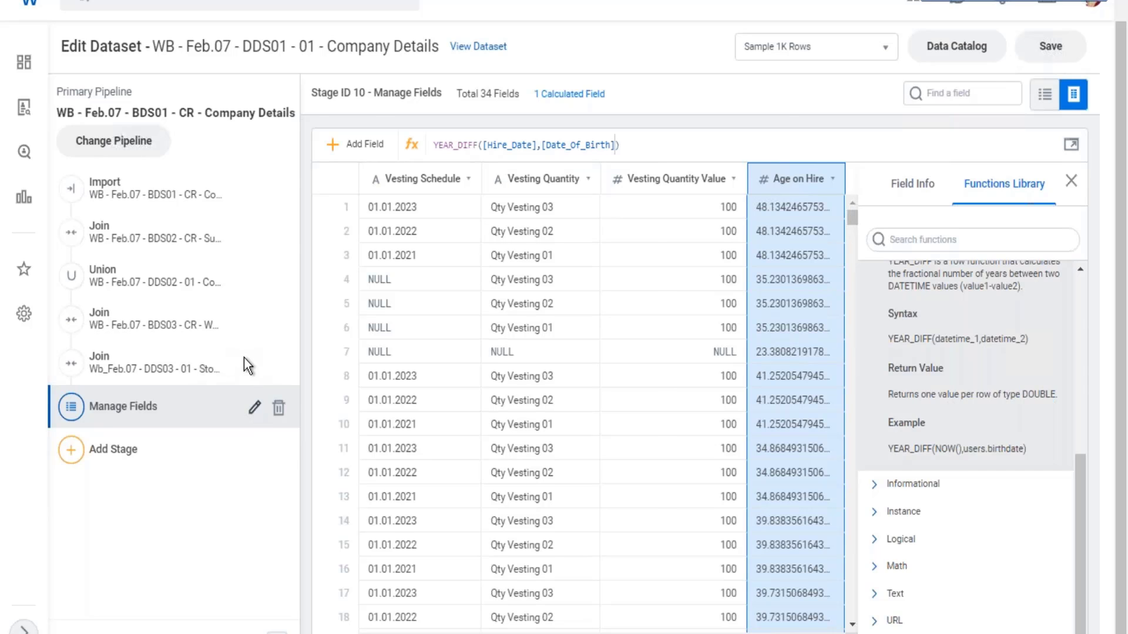
{"action": "scroll", "coordinate": [149, 414], "scroll_direction": "down", "scroll_amount": 15}
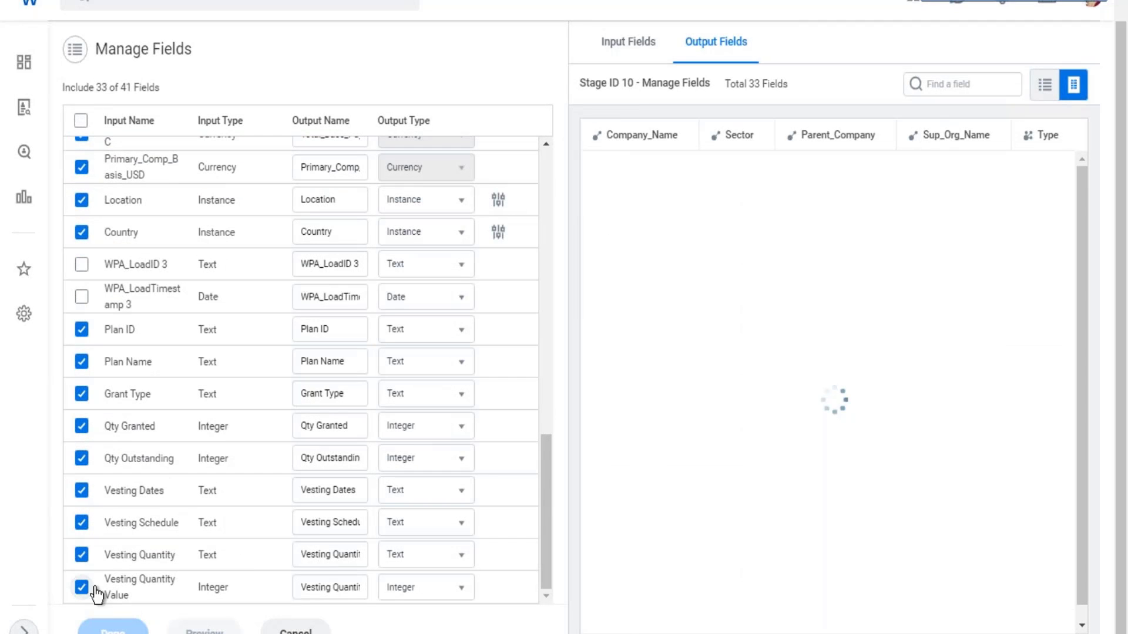
{"action": "scroll", "coordinate": [147, 573], "scroll_direction": "up", "scroll_amount": 15}
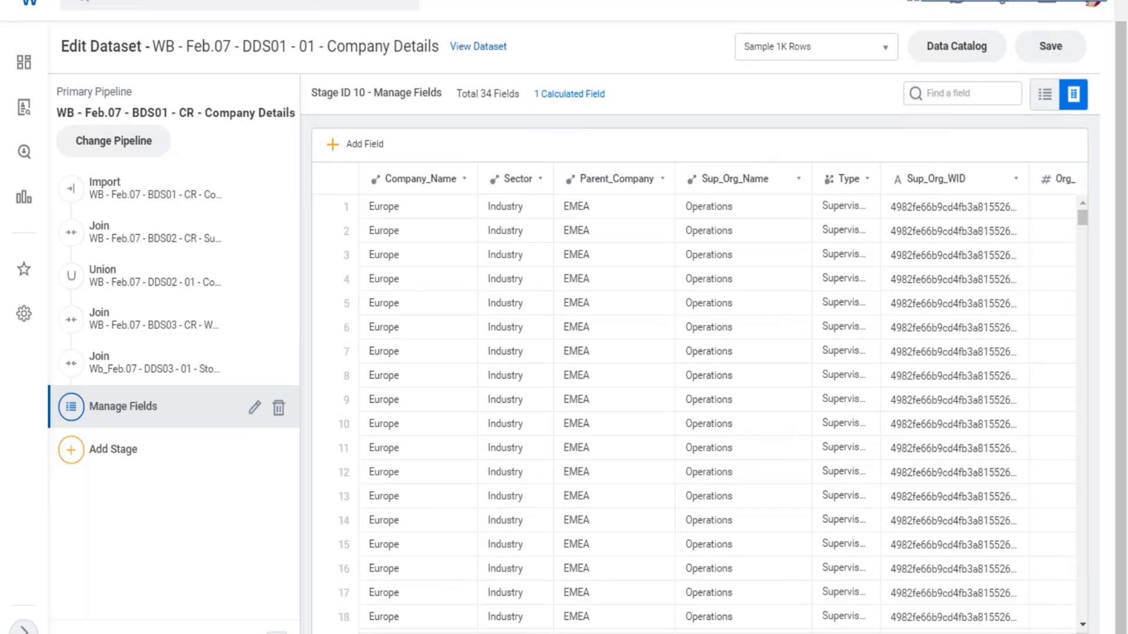
- Find the Age on Hire column, open its field details and check the stage's total and calculated field counts
{"action": "scroll", "coordinate": [699, 405], "scroll_direction": "right", "scroll_amount": 10}
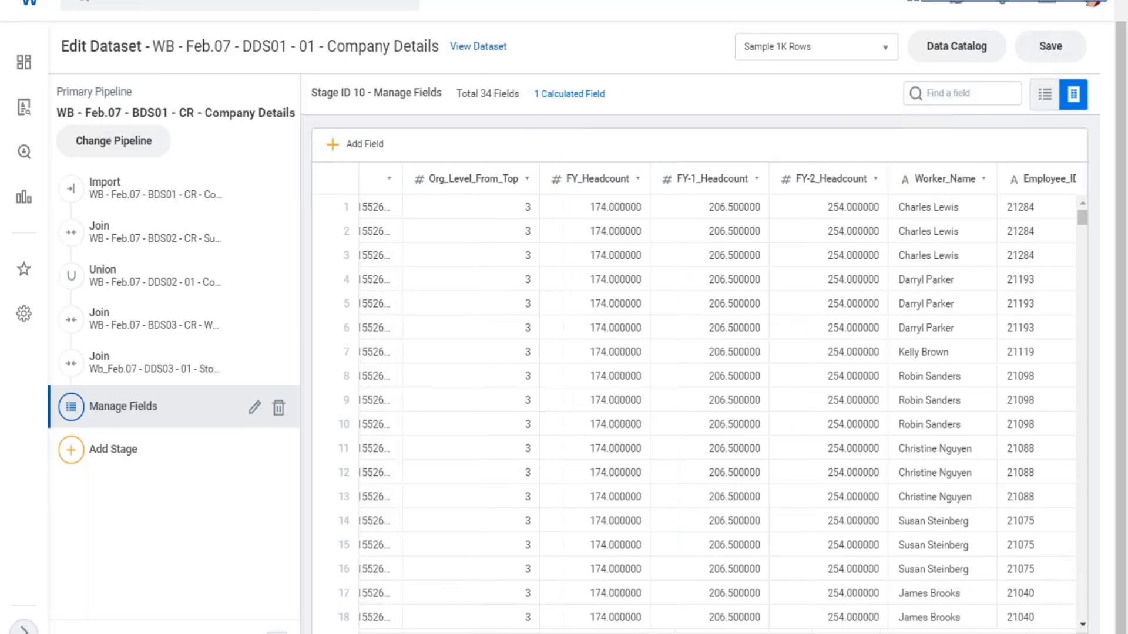
{"action": "scroll", "coordinate": [699, 406], "scroll_direction": "right", "scroll_amount": 10}
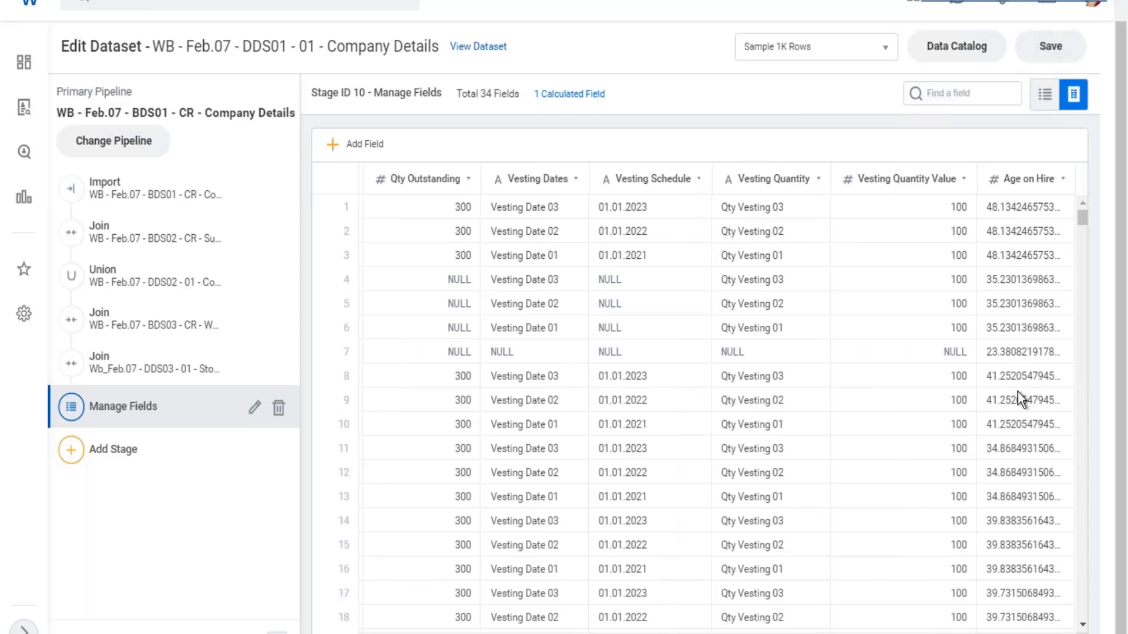
{"action": "left_click", "coordinate": [1021, 350]}
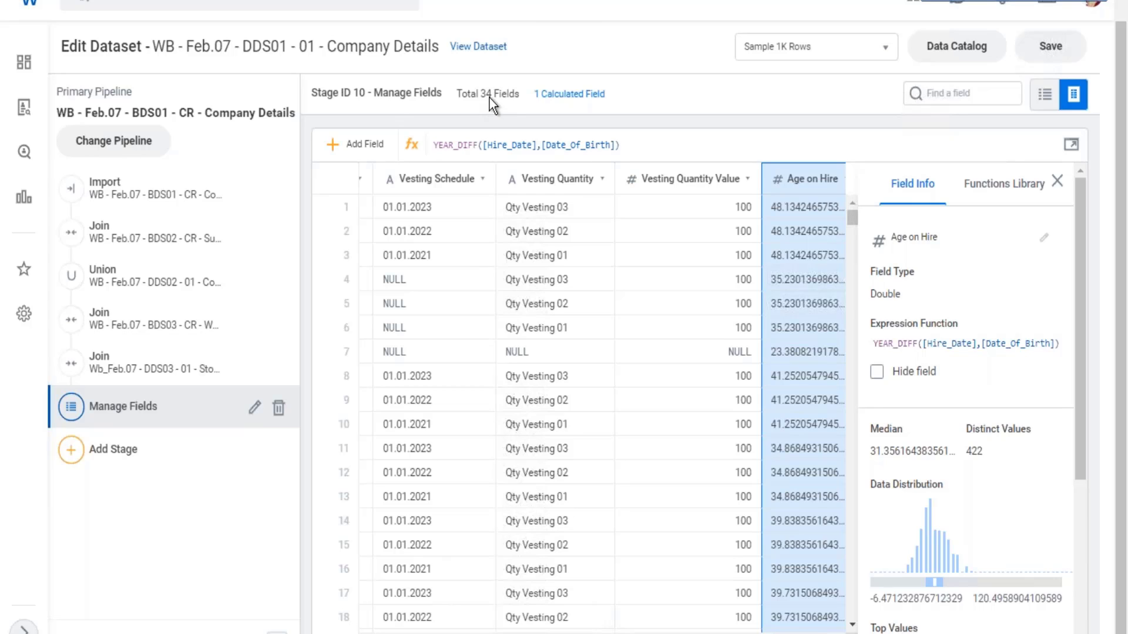
{"action": "left_click_drag", "start_coordinate": [472, 93], "coordinate": [633, 104]}
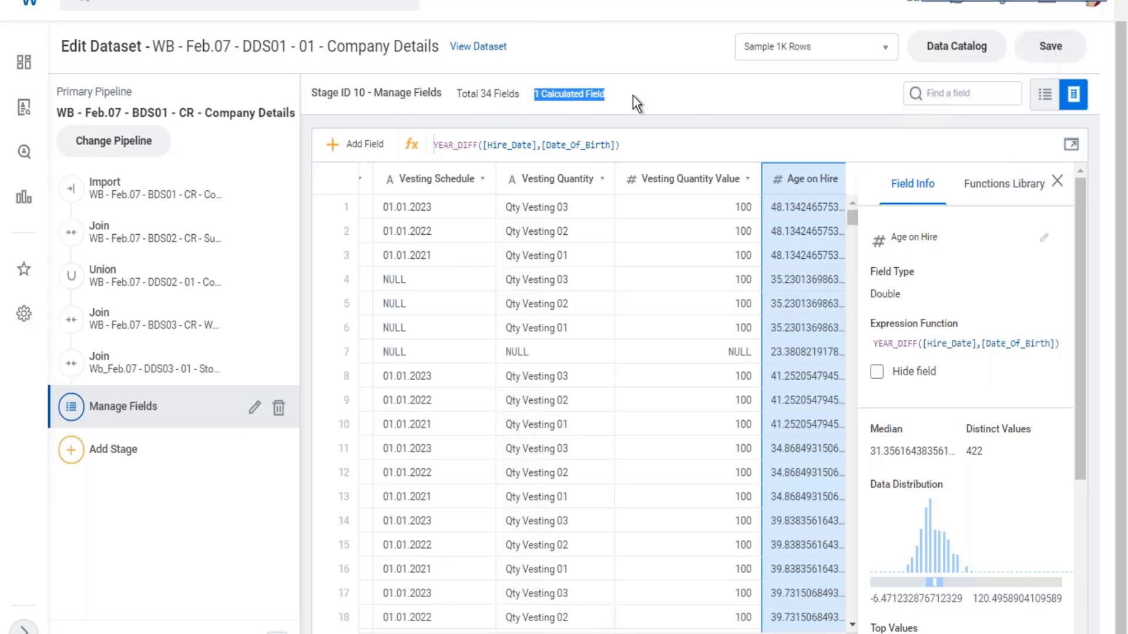
- Add another calculated field to the Manage Fields stage and name it Function
{"action": "left_click", "coordinate": [345, 150]}
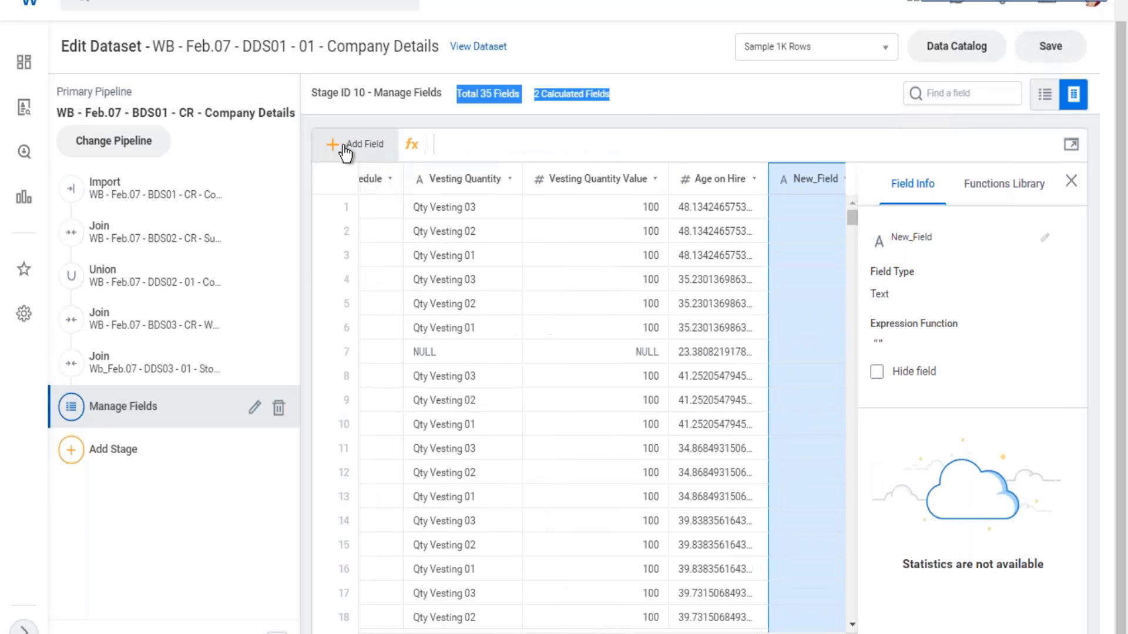
{"action": "left_click", "coordinate": [1044, 237]}
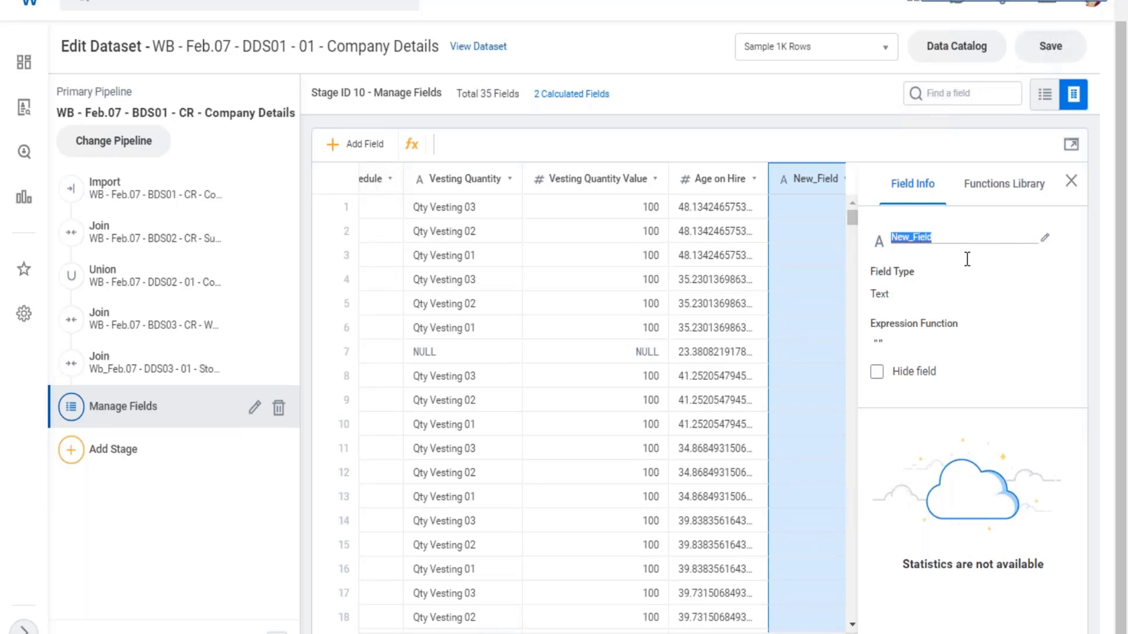
{"action": "type", "text": "Function"}
- Find the Org_Level_From_Top field in the Manage Fields stage and examine its column values and statistics
{"action": "left_click", "coordinate": [930, 96]}
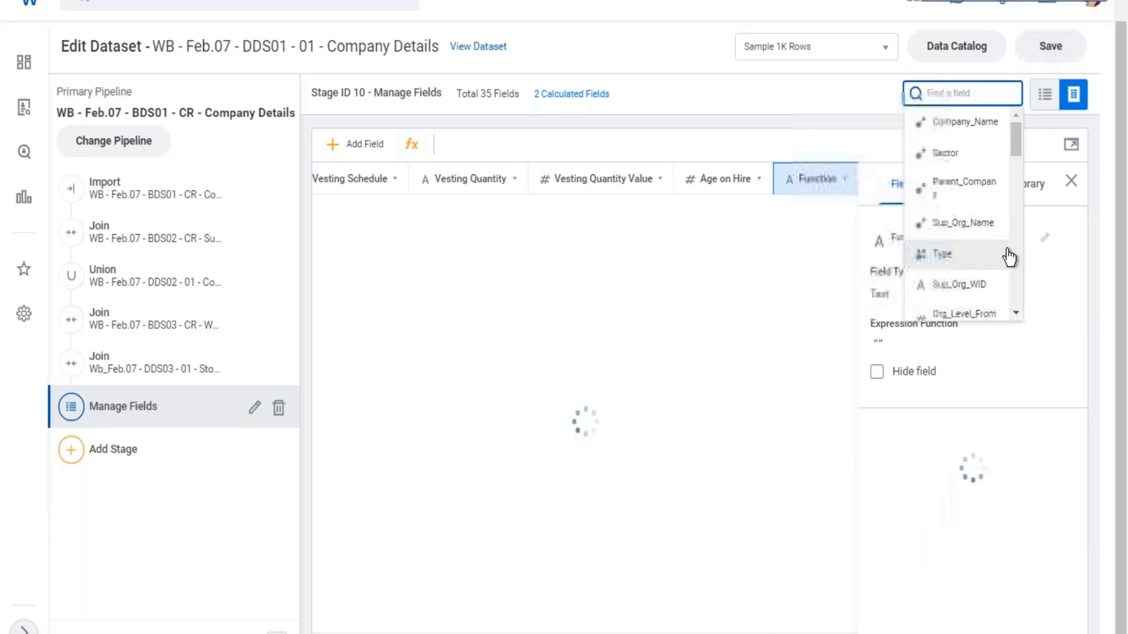
{"action": "scroll", "coordinate": [1007, 251], "scroll_direction": "down", "scroll_amount": 2}
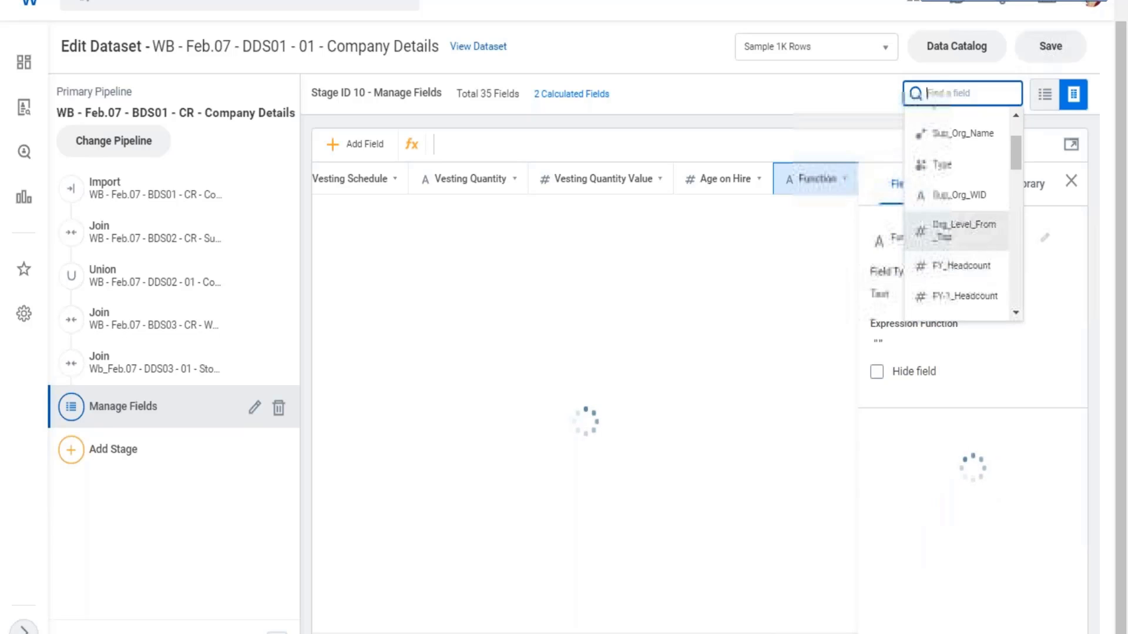
{"action": "left_click", "coordinate": [969, 238]}
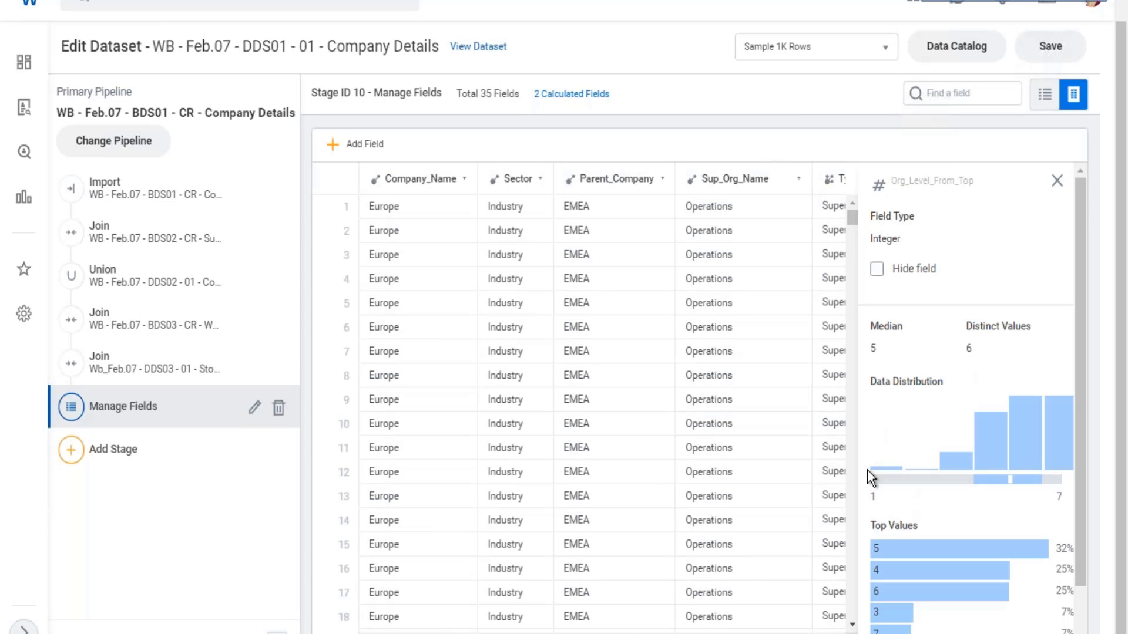
{"action": "scroll", "coordinate": [602, 400], "scroll_direction": "right", "scroll_amount": 3}
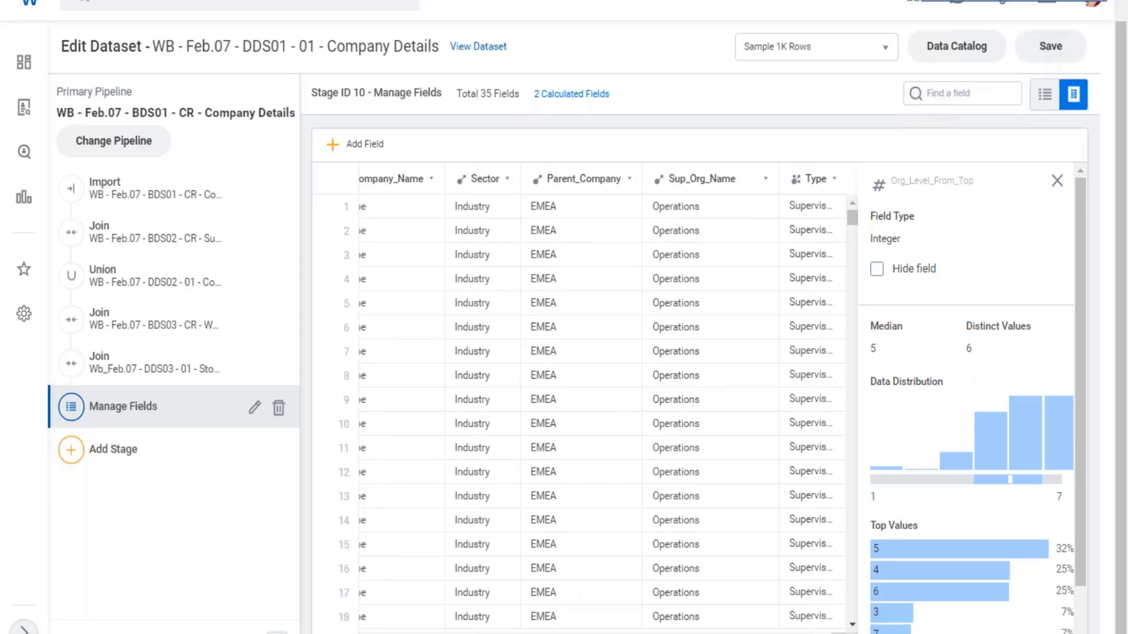
{"action": "scroll", "coordinate": [717, 508], "scroll_direction": "right", "scroll_amount": 5}
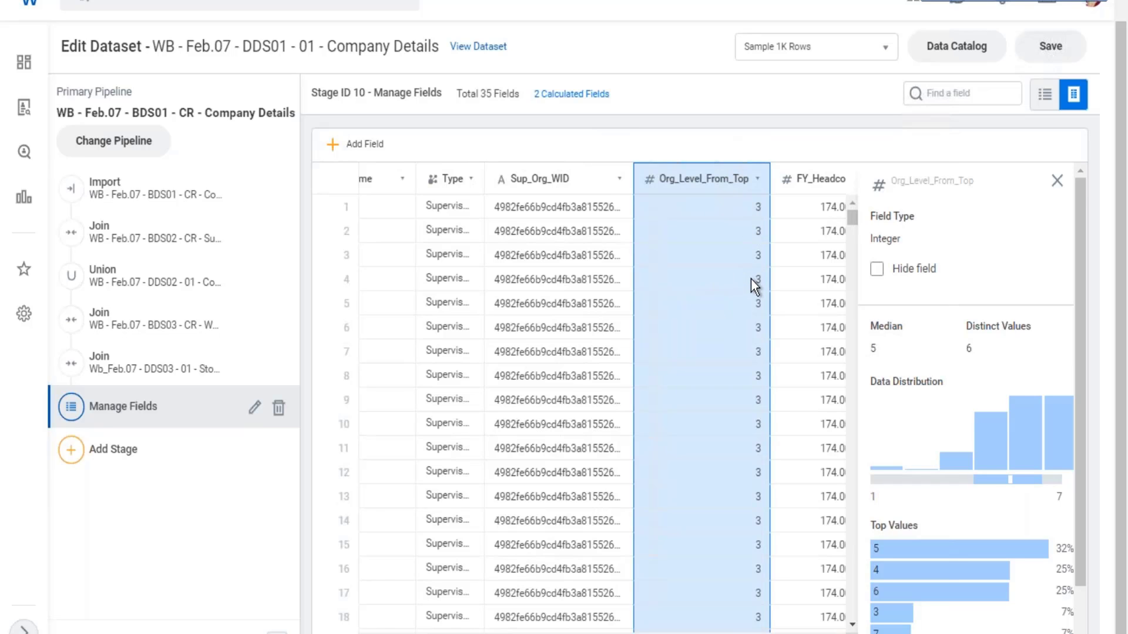
{"action": "scroll", "coordinate": [751, 278], "scroll_direction": "down", "scroll_amount": 10}
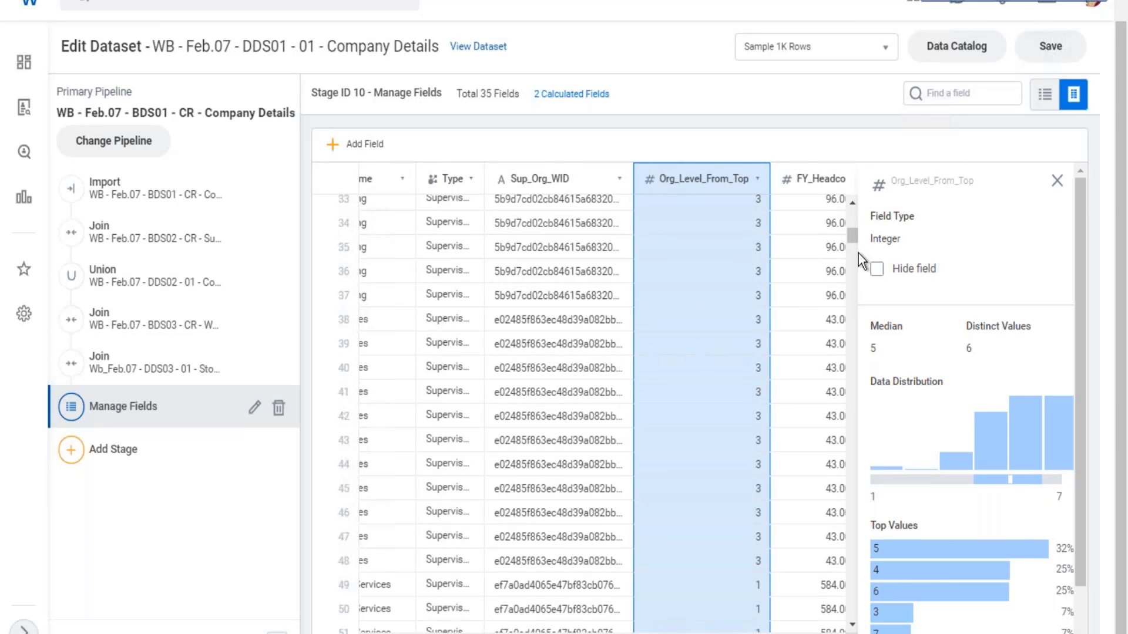
{"action": "scroll", "coordinate": [858, 253], "scroll_direction": "up", "scroll_amount": 4}
- Switch to the Excel notes, enter Business Line in cell D19 of sheet 27.02 and widen column D to fit it
{"action": "key", "text": "alt+Tab"}
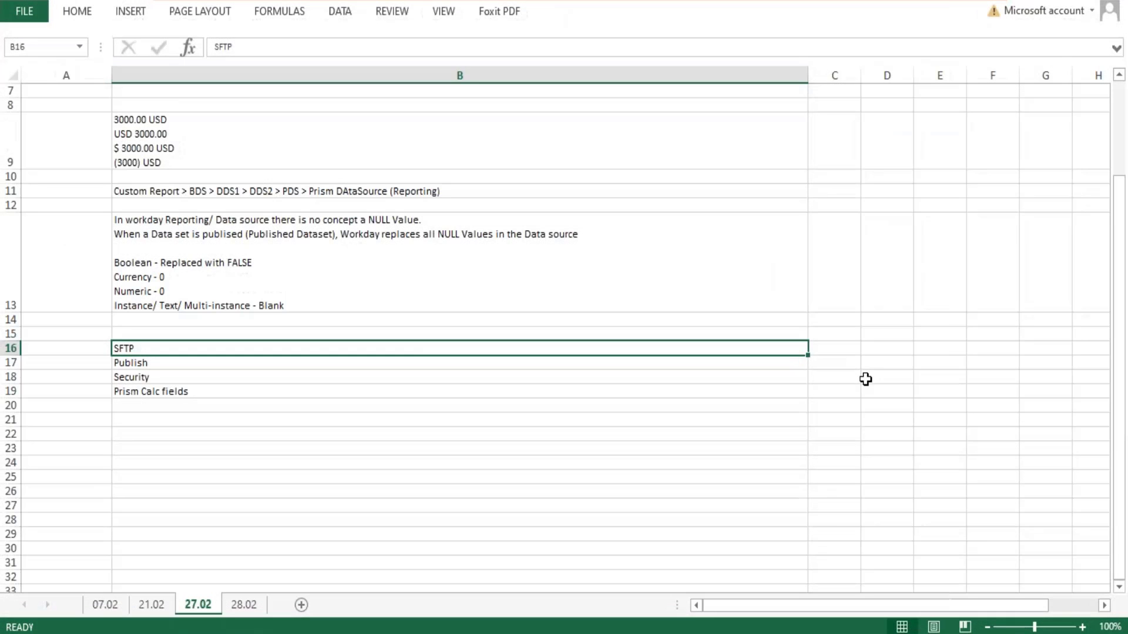
{"action": "left_click", "coordinate": [867, 379]}
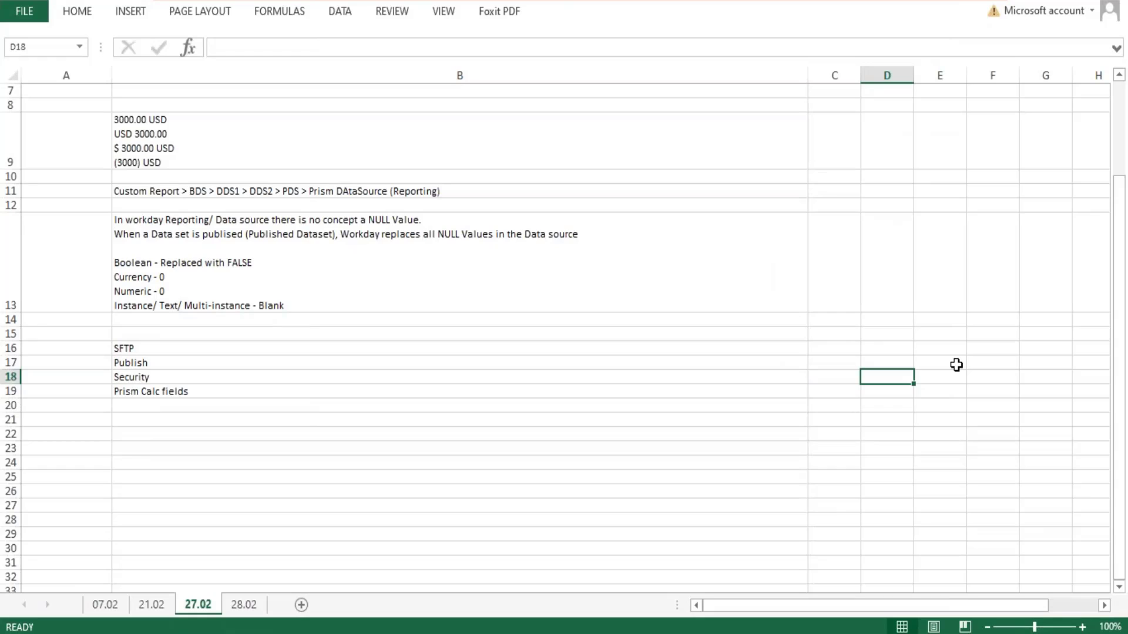
{"action": "key", "text": "Down"}
{"action": "type", "text": "Bus"}
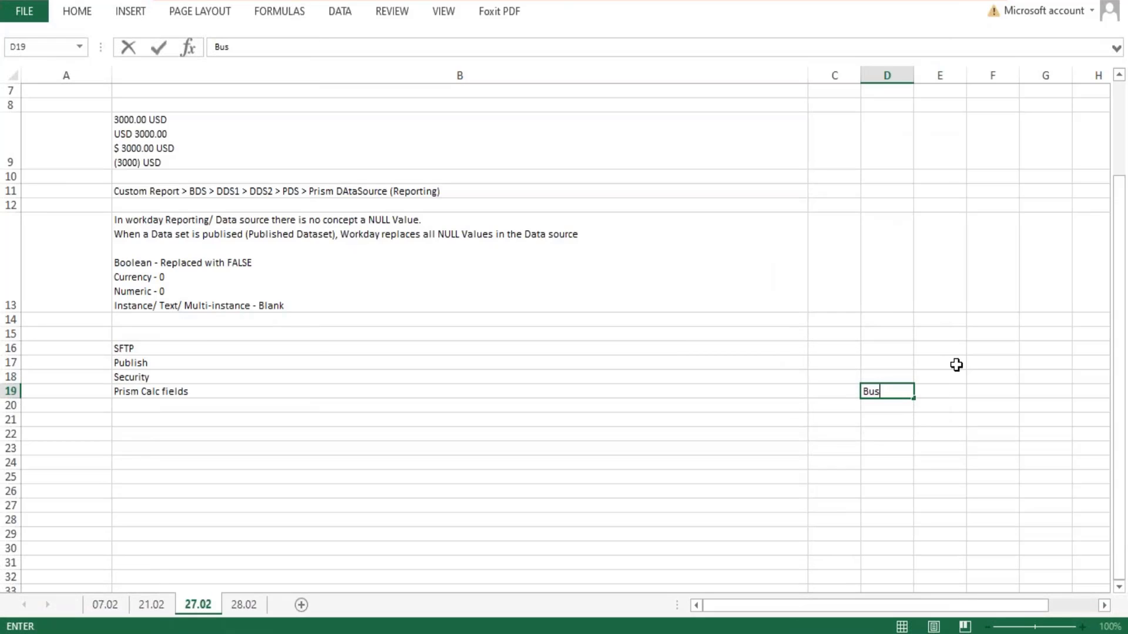
{"action": "type", "text": "iness Line"}
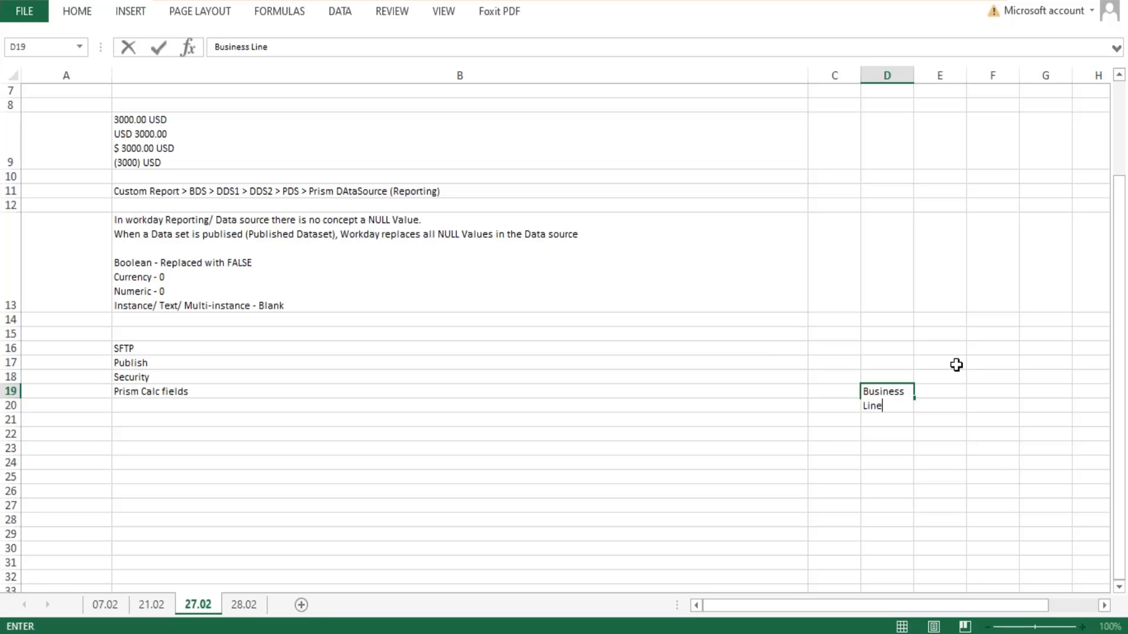
{"action": "key", "text": "Return"}
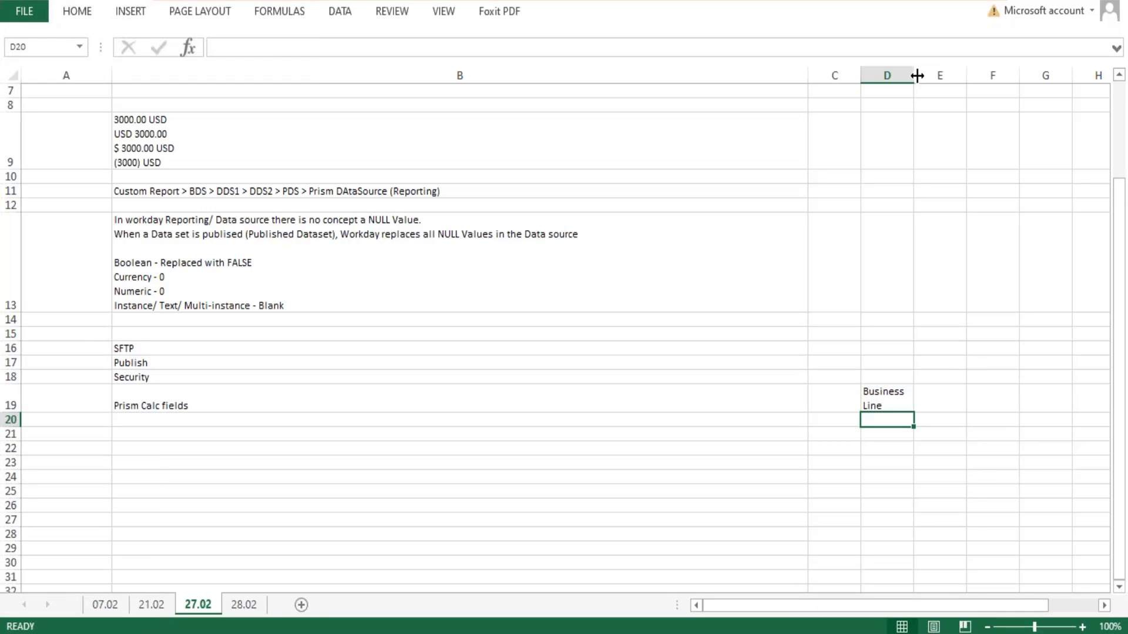
{"action": "left_click_drag", "start_coordinate": [914, 75], "coordinate": [951, 71]}
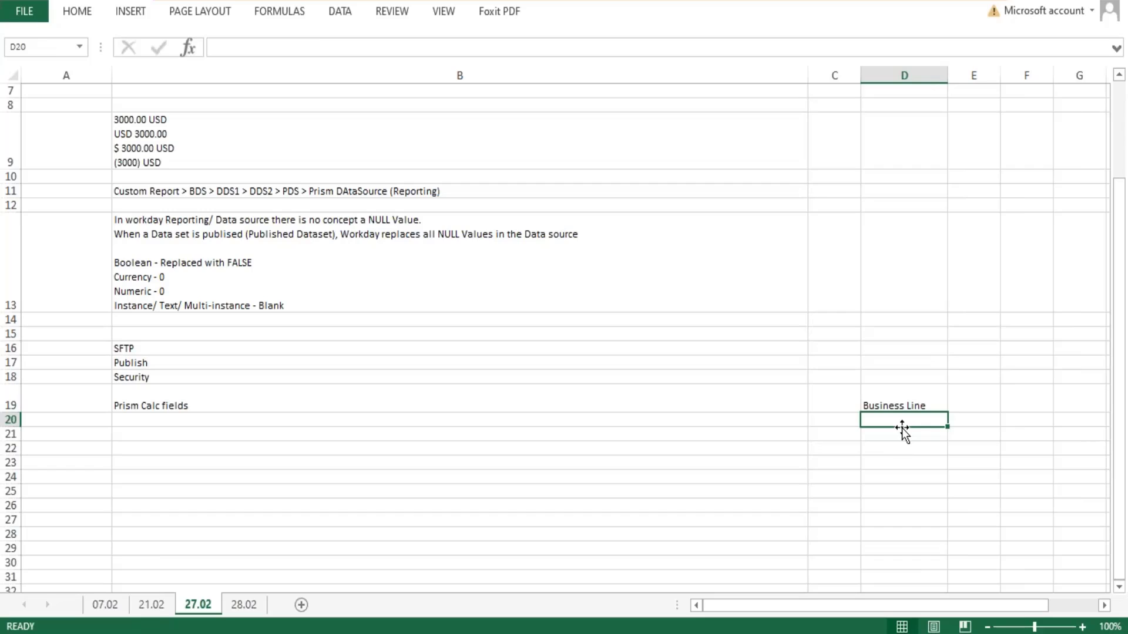
- Add Hubs in D20 and Divison in D21 below Business Line
{"action": "type", "text": "Hubs"}
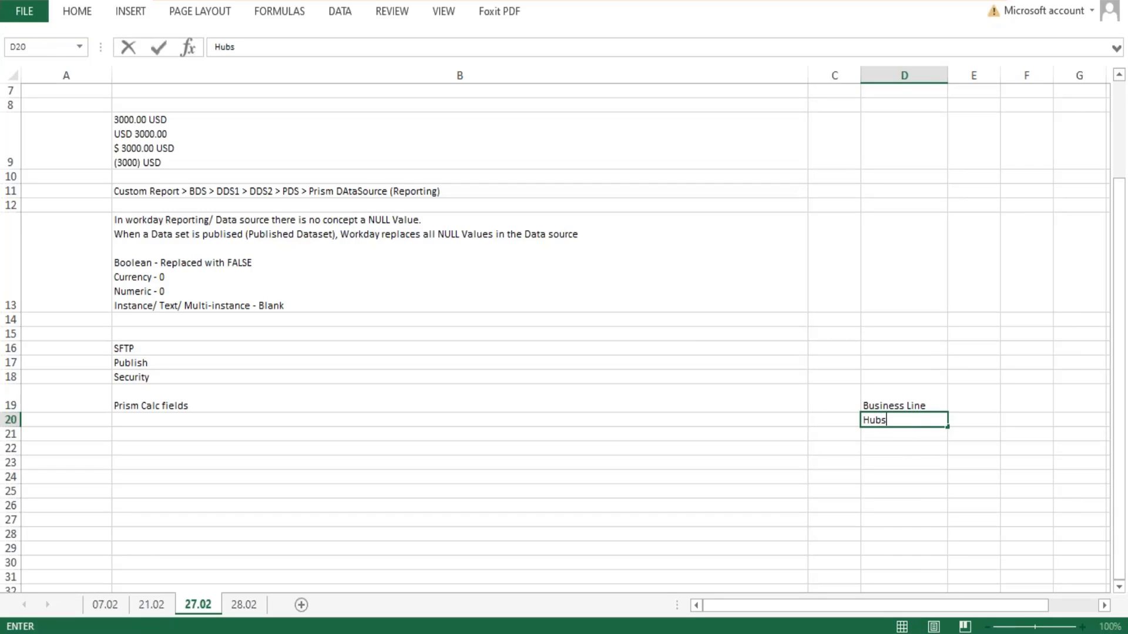
{"action": "key", "text": "Return"}
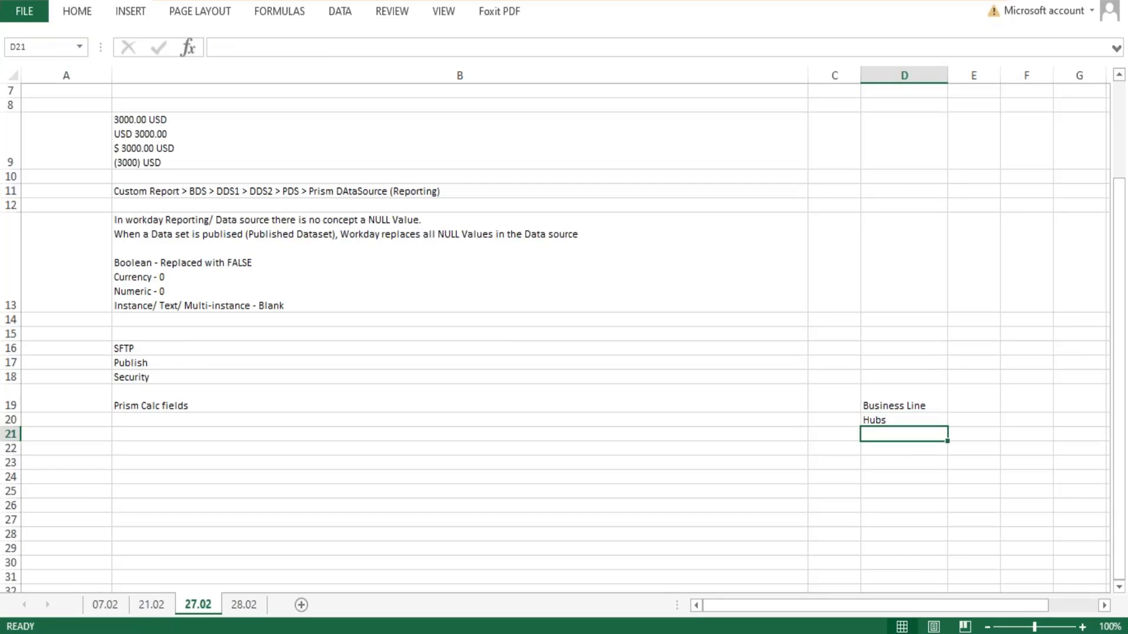
{"action": "type", "text": "Divison"}
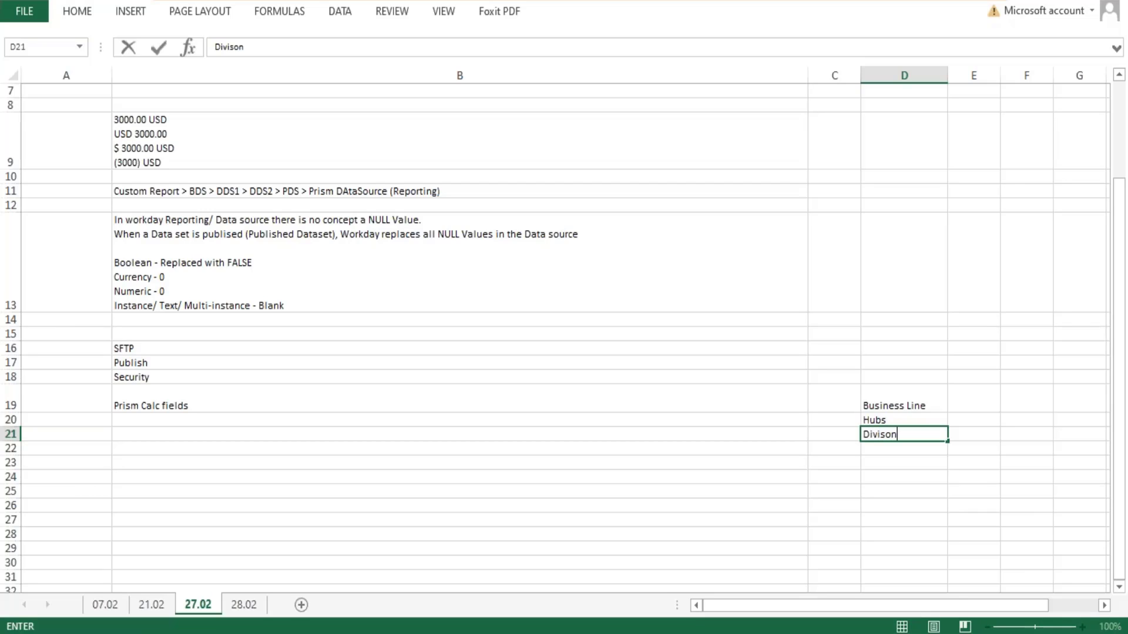
{"action": "key", "text": "Return"}
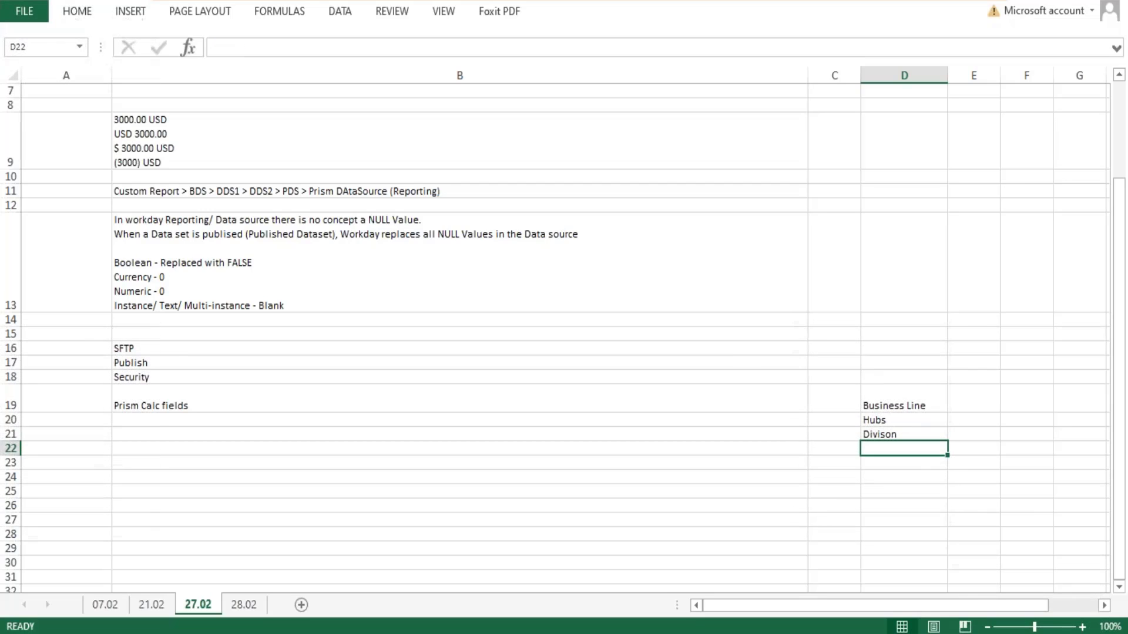
{"action": "key", "text": "Up"}
{"action": "key", "text": "Up"}
{"action": "key", "text": "Up"}
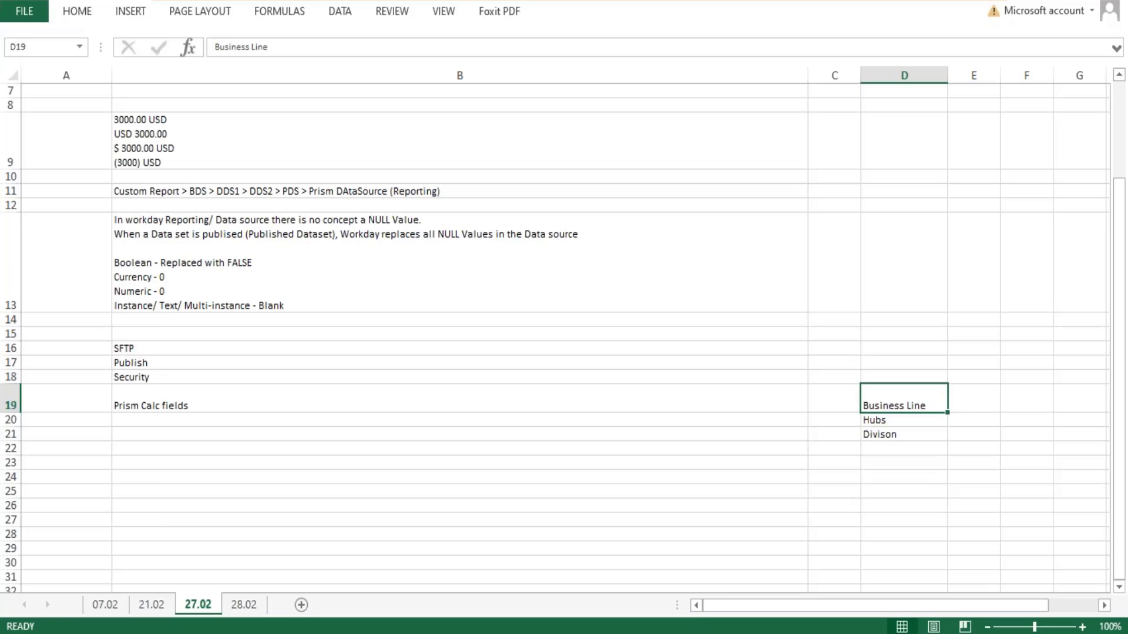
{"action": "key", "text": "Down"}
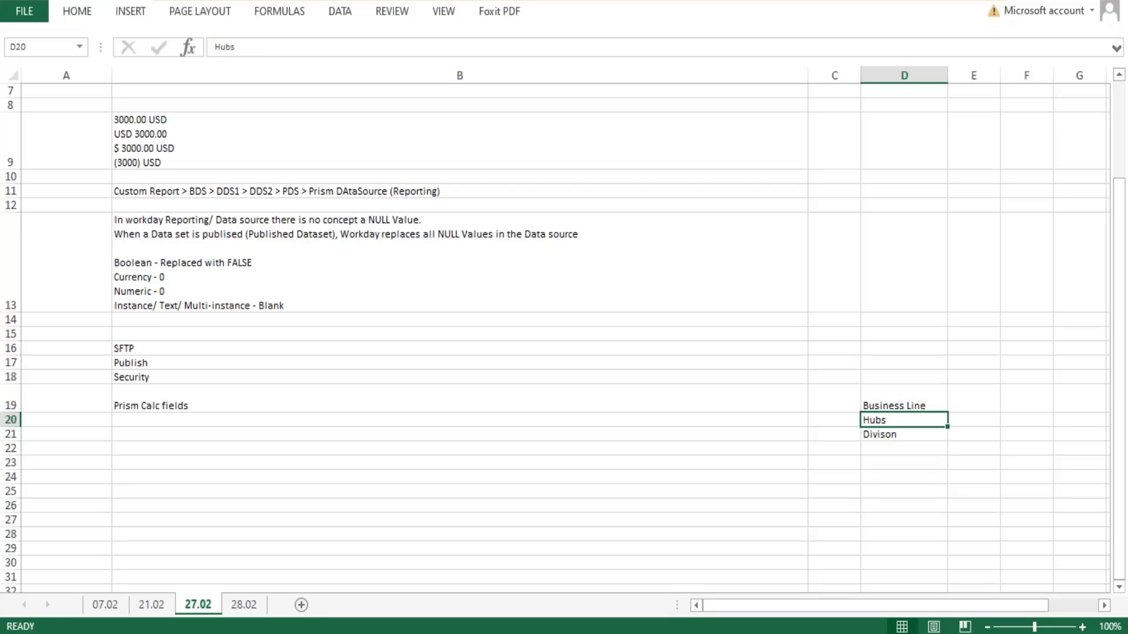
{"action": "key", "text": "Down"}
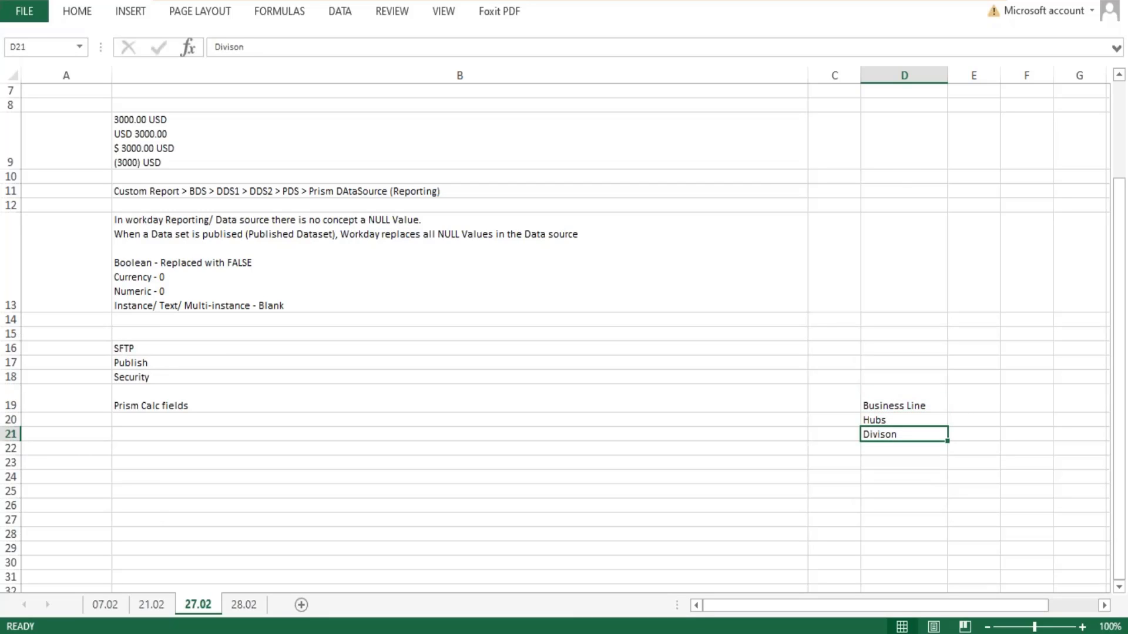
{"action": "key", "text": "Down"}
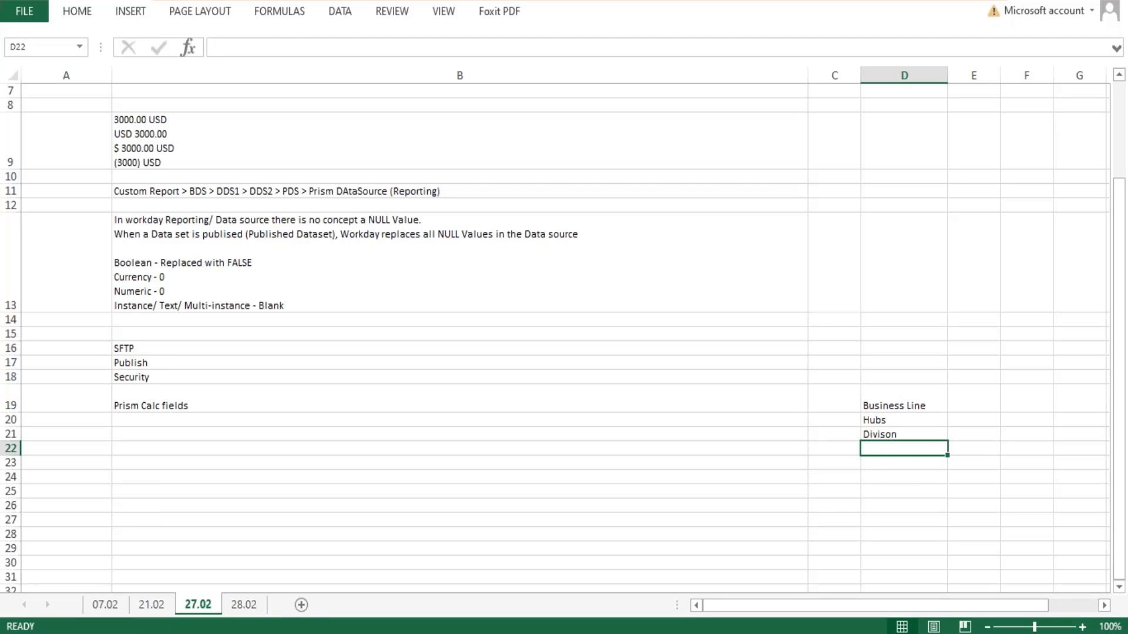
- Continue the hierarchy list with Departments in D22, Groups in D23 and Teams in D24
{"action": "type", "text": "Dep"}
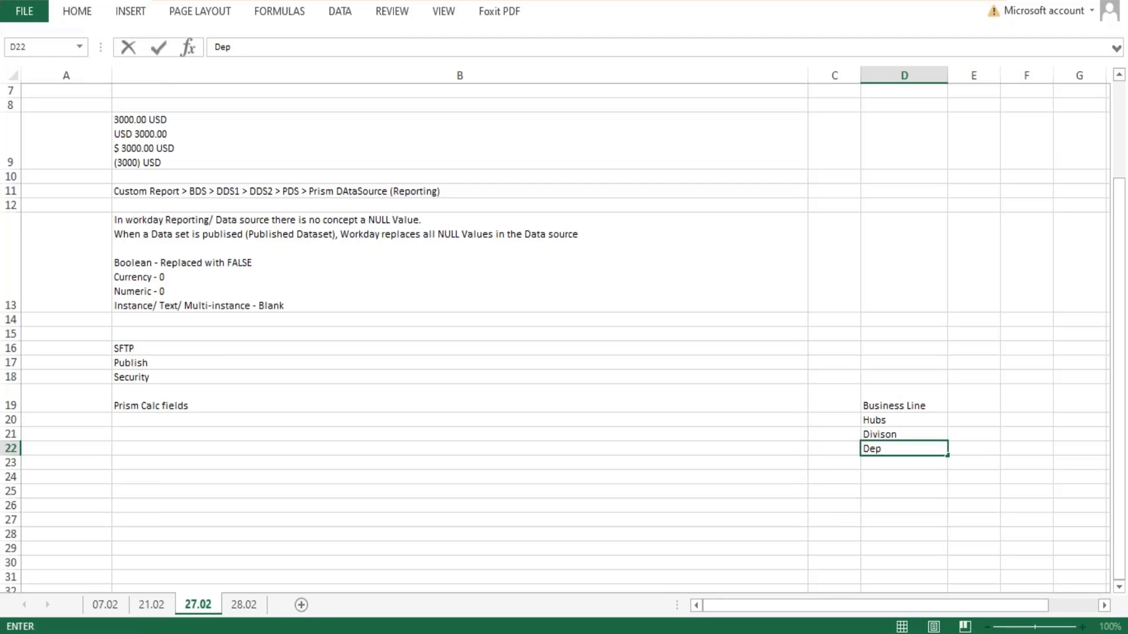
{"action": "type", "text": "artments"}
{"action": "key", "text": "Return"}
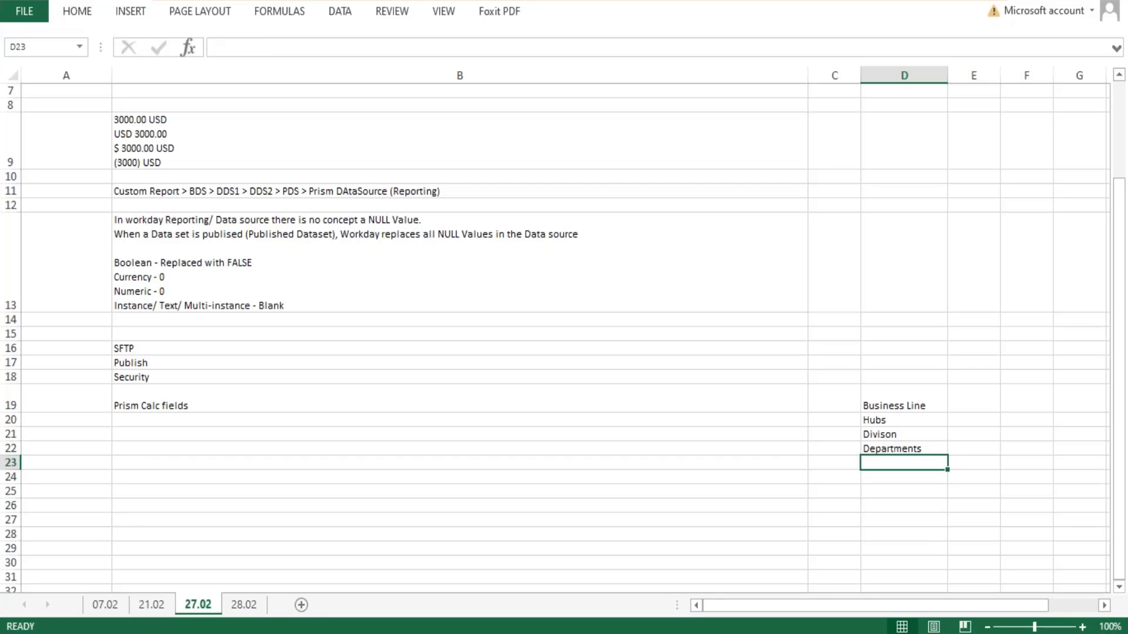
{"action": "type", "text": "Groups"}
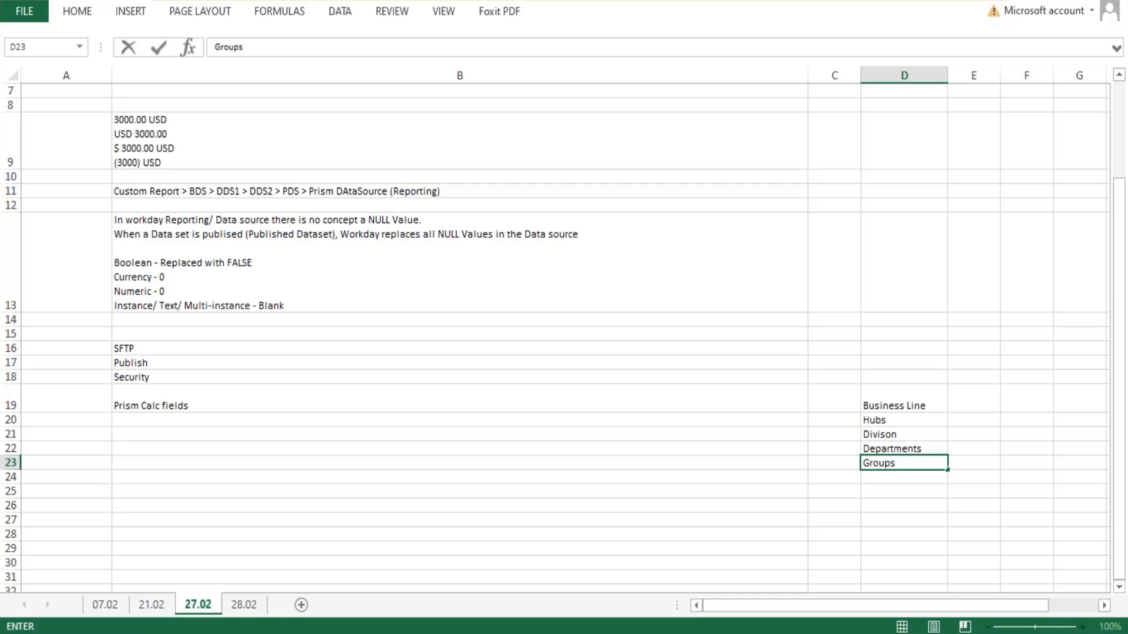
{"action": "key", "text": "Return"}
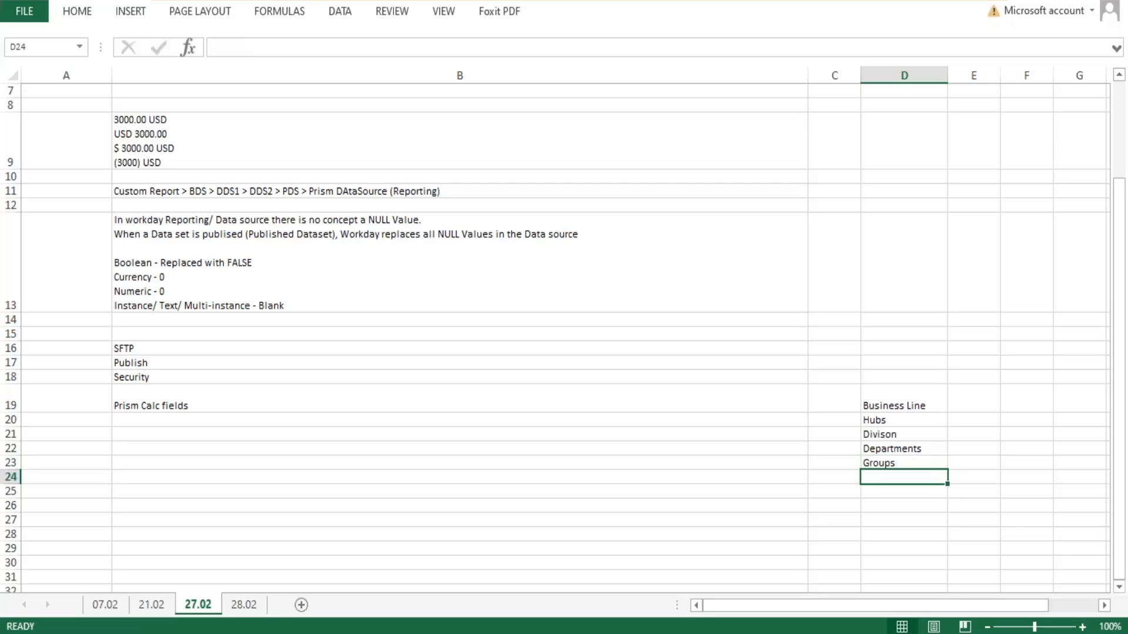
{"action": "type", "text": "Teams"}
{"action": "key", "text": "Return"}
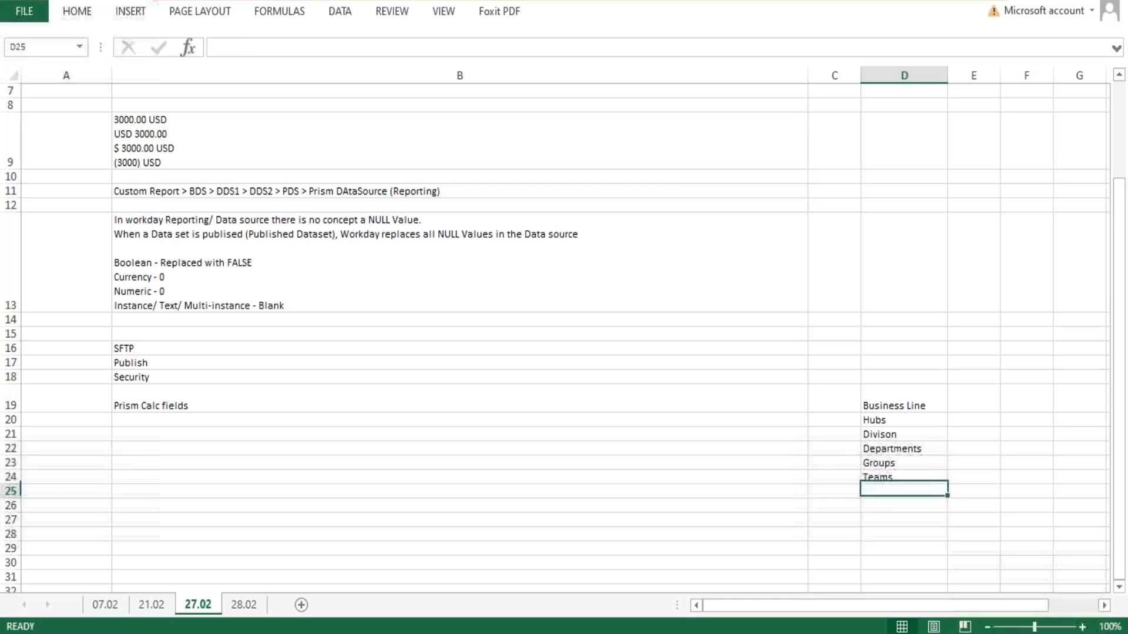
- Enter Headoffice in D18 as the top level above Business Line
{"action": "left_click", "coordinate": [899, 377]}
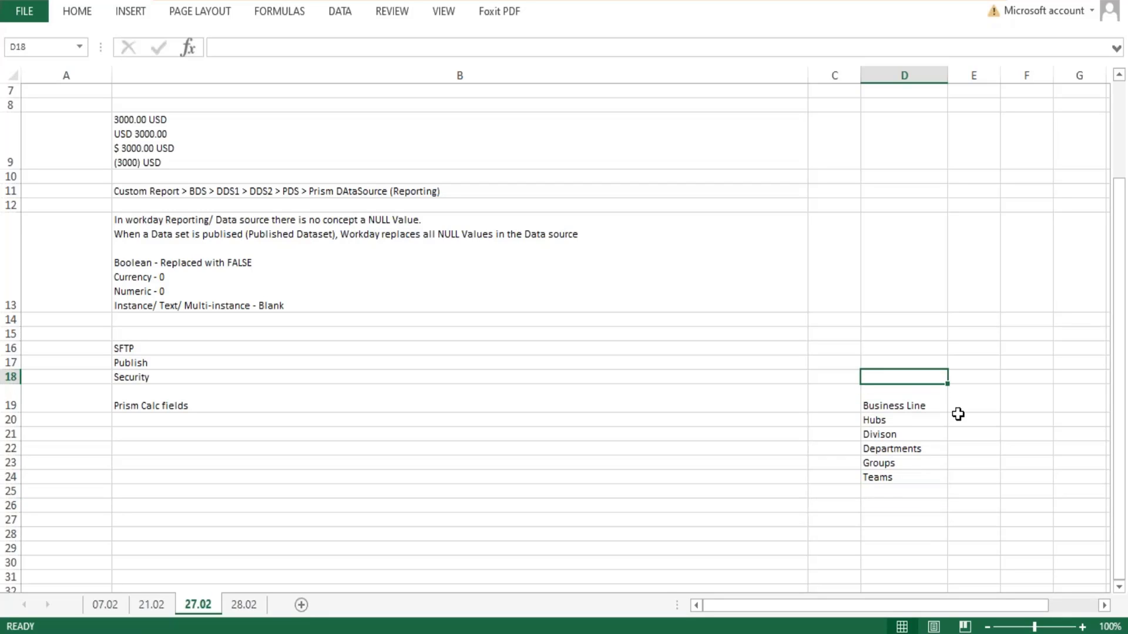
{"action": "type", "text": "Compant"}
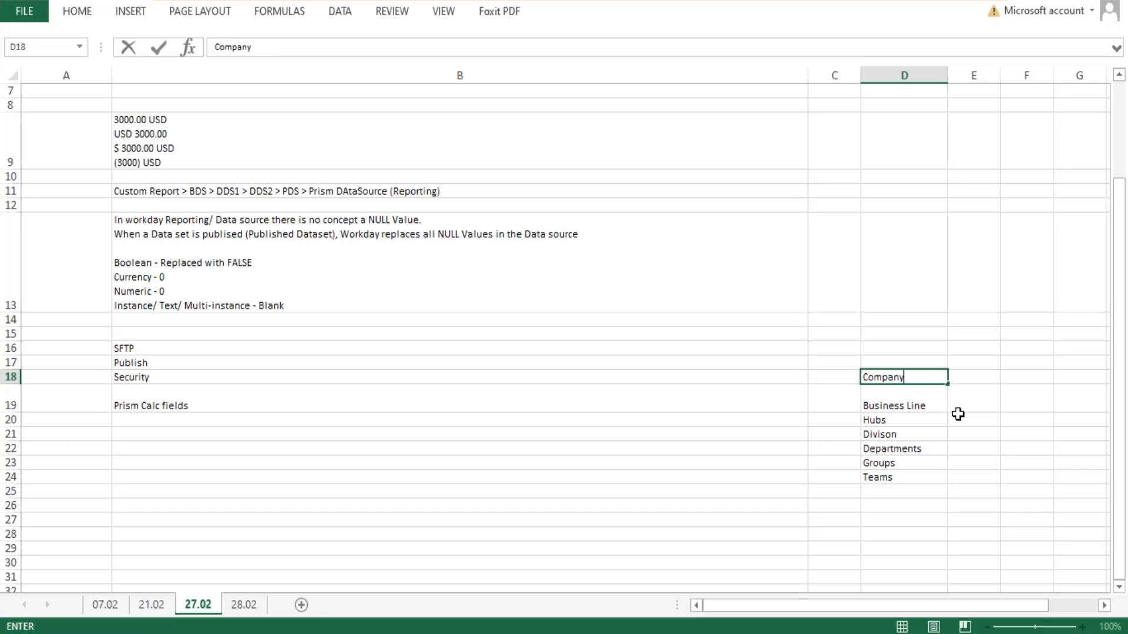
{"action": "key", "text": "BackSpace"}
{"action": "key", "text": "BackSpace"}
{"action": "key", "text": "BackSpace"}
{"action": "key", "text": "BackSpace"}
{"action": "key", "text": "BackSpace"}
{"action": "key", "text": "BackSpace"}
{"action": "type", "text": "Headoffice"}
{"action": "key", "text": "Return"}
{"action": "left_click", "coordinate": [885, 376]}
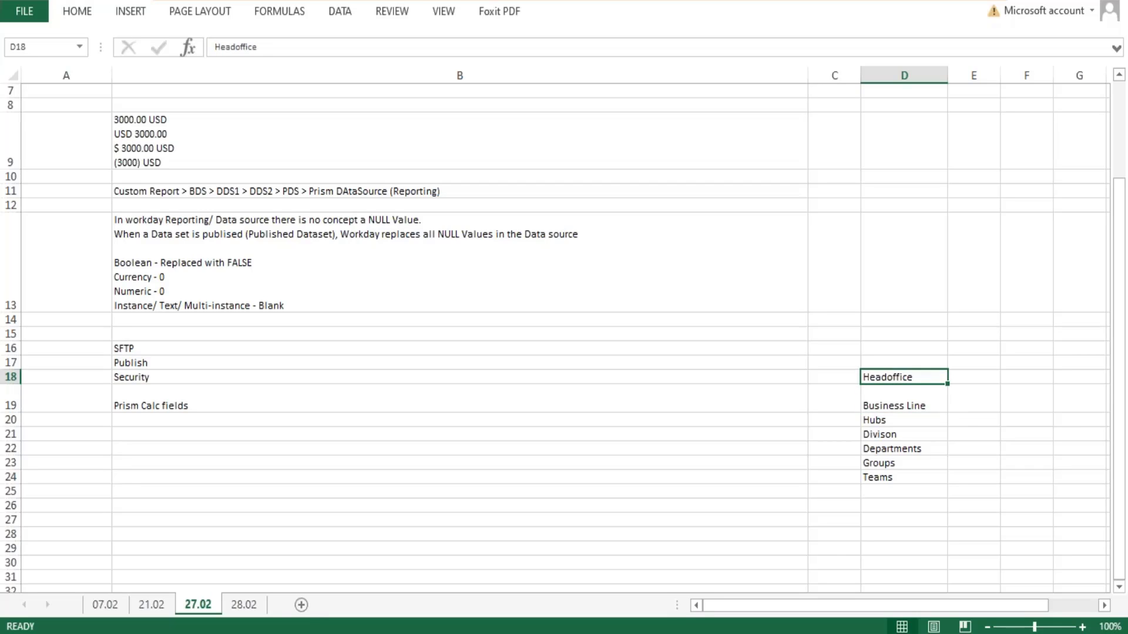
{"action": "double_click", "coordinate": [885, 376]}
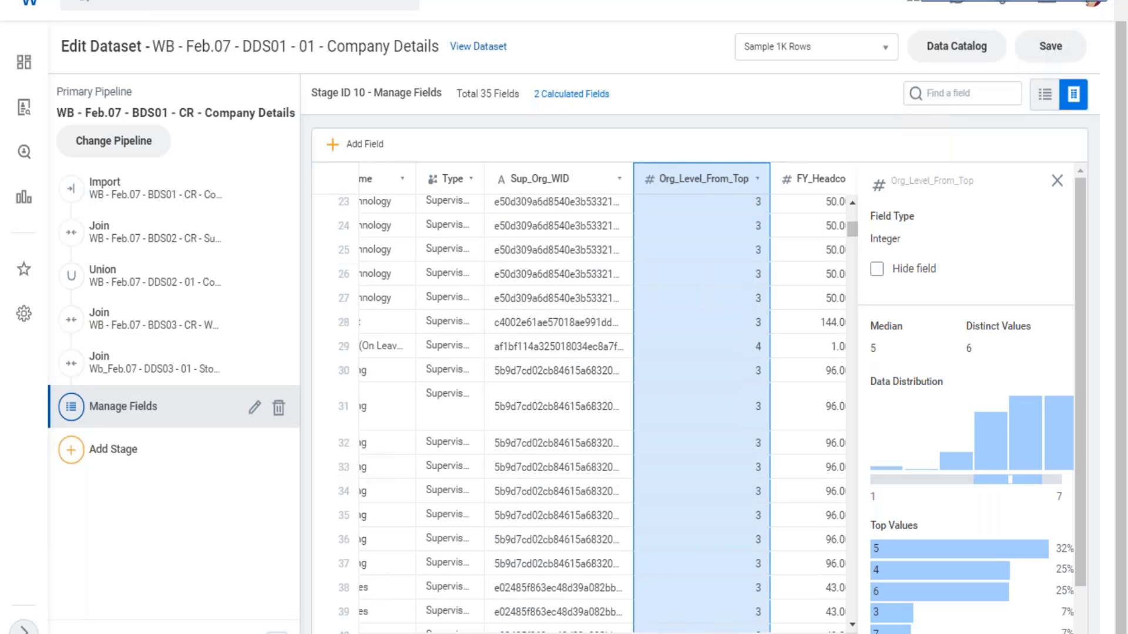
- Switch back to the Workday dataset editor and select the Function column in the Manage Fields stage
{"action": "scroll", "coordinate": [759, 417], "scroll_direction": "right", "scroll_amount": 2}
{"action": "scroll", "coordinate": [687, 400], "scroll_direction": "right", "scroll_amount": 10}
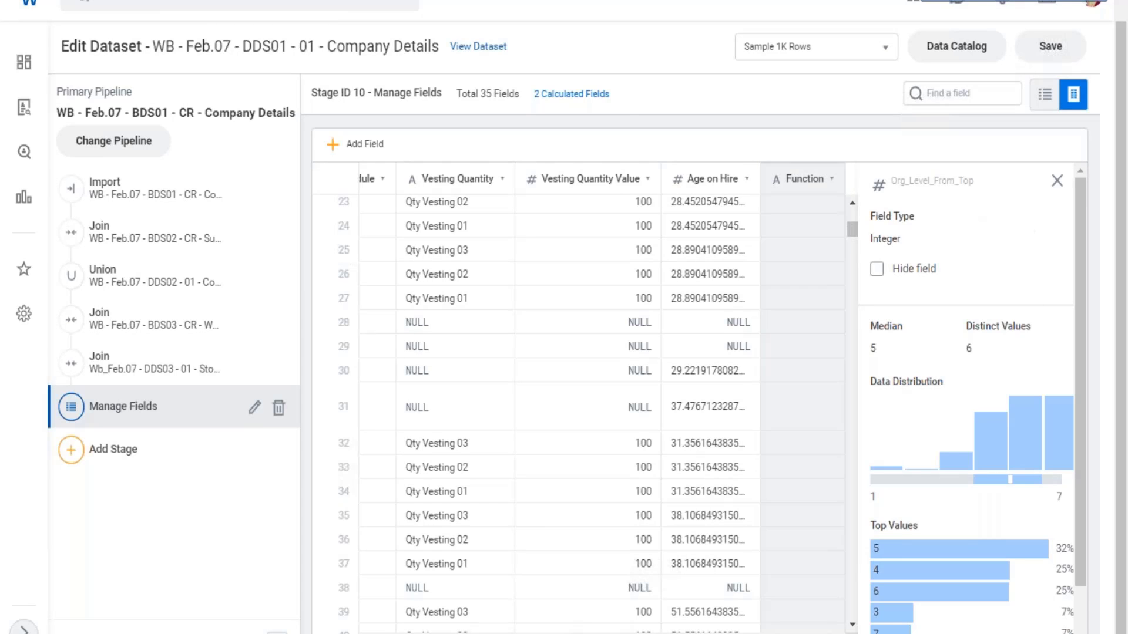
{"action": "left_click", "coordinate": [814, 245]}
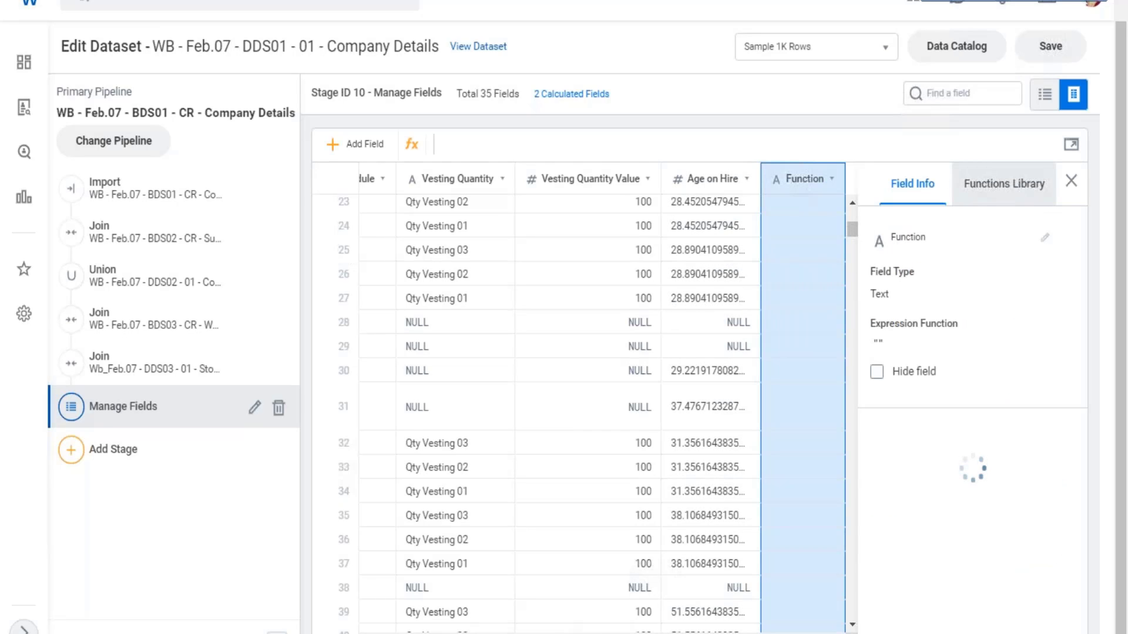
- Open the functions library's Logical category and read the CASE function's description, syntax and example
{"action": "left_click", "coordinate": [1003, 184]}
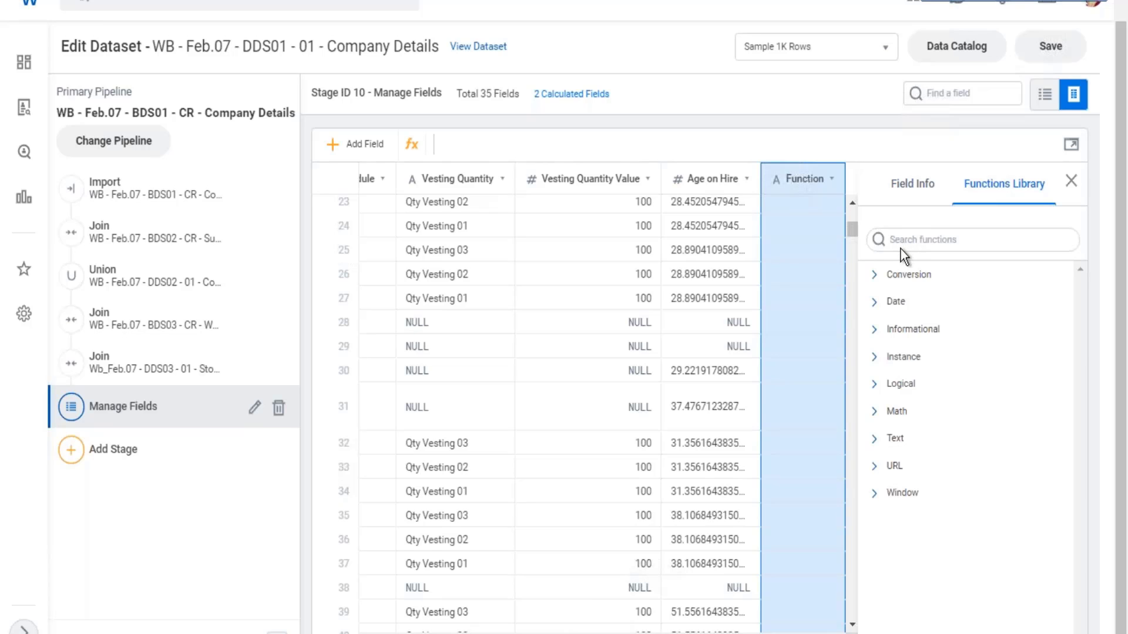
{"action": "left_click", "coordinate": [875, 388]}
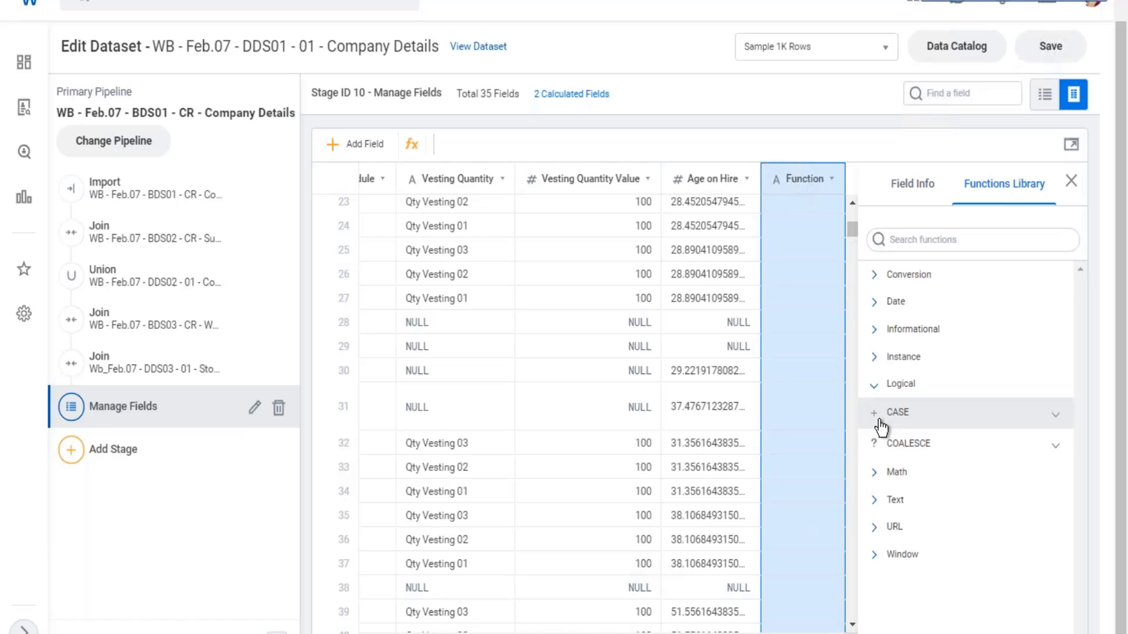
{"action": "left_click", "coordinate": [1057, 416]}
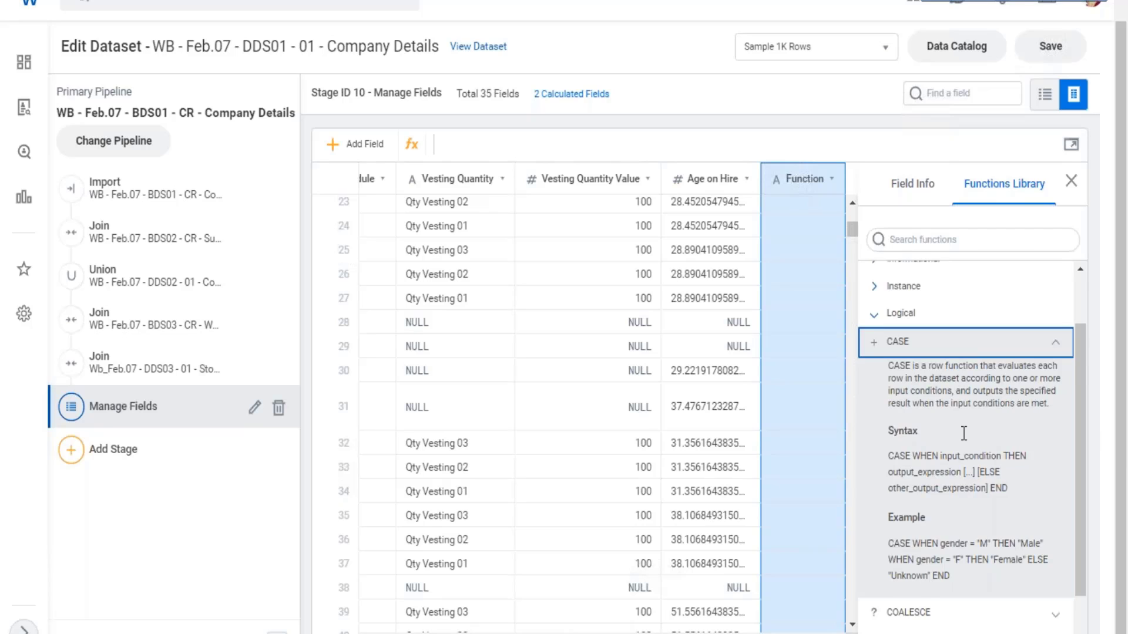
{"action": "scroll", "coordinate": [964, 434], "scroll_direction": "down", "scroll_amount": 1}
{"action": "left_click_drag", "start_coordinate": [905, 303], "coordinate": [958, 325]}
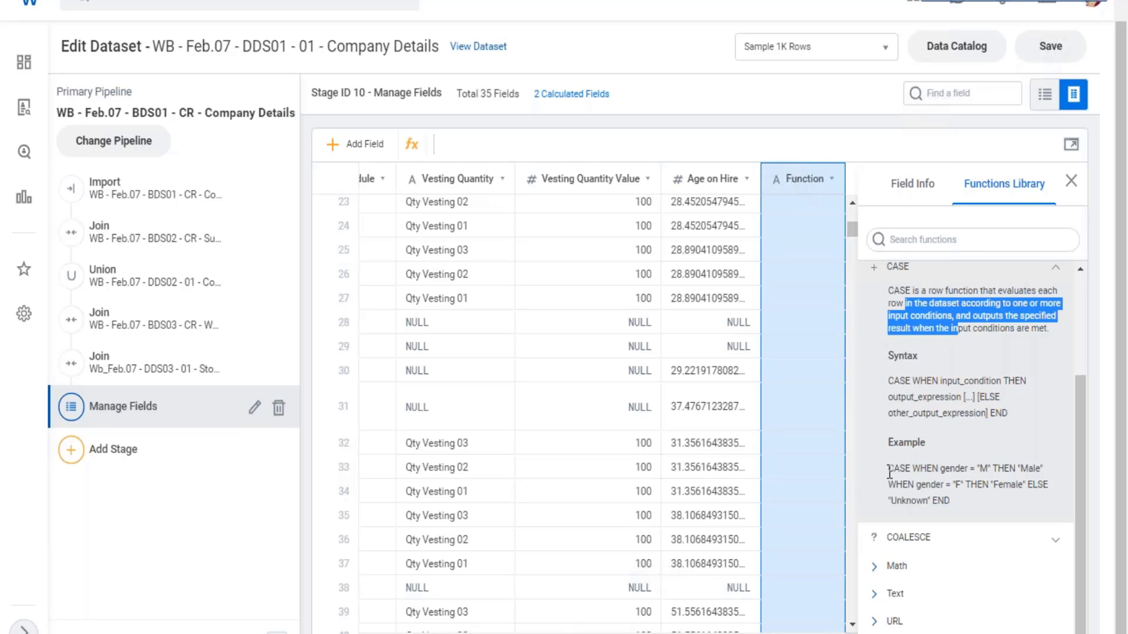
- Compare the CASE function's syntax with its gender example, reading the input conditions, THEN outputs and ELSE value
{"action": "left_click_drag", "start_coordinate": [889, 470], "coordinate": [992, 470]}
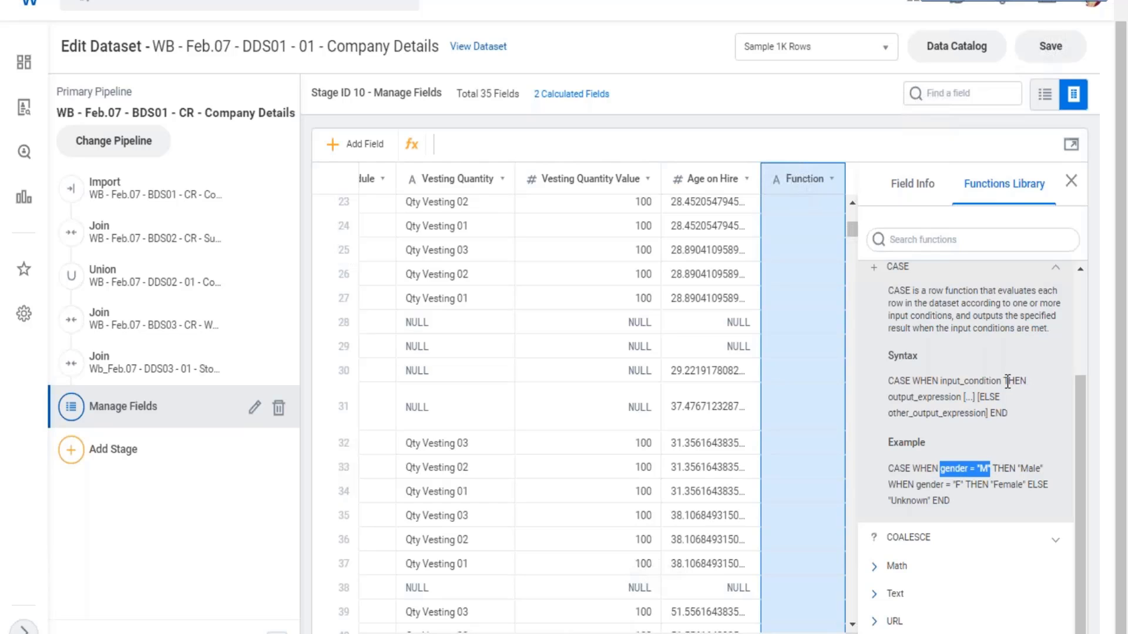
{"action": "mouse_move", "coordinate": [1008, 381]}
{"action": "left_mouse_down"}
{"action": "mouse_move", "coordinate": [1027, 381]}
{"action": "mouse_move", "coordinate": [1004, 383]}
{"action": "left_mouse_up"}
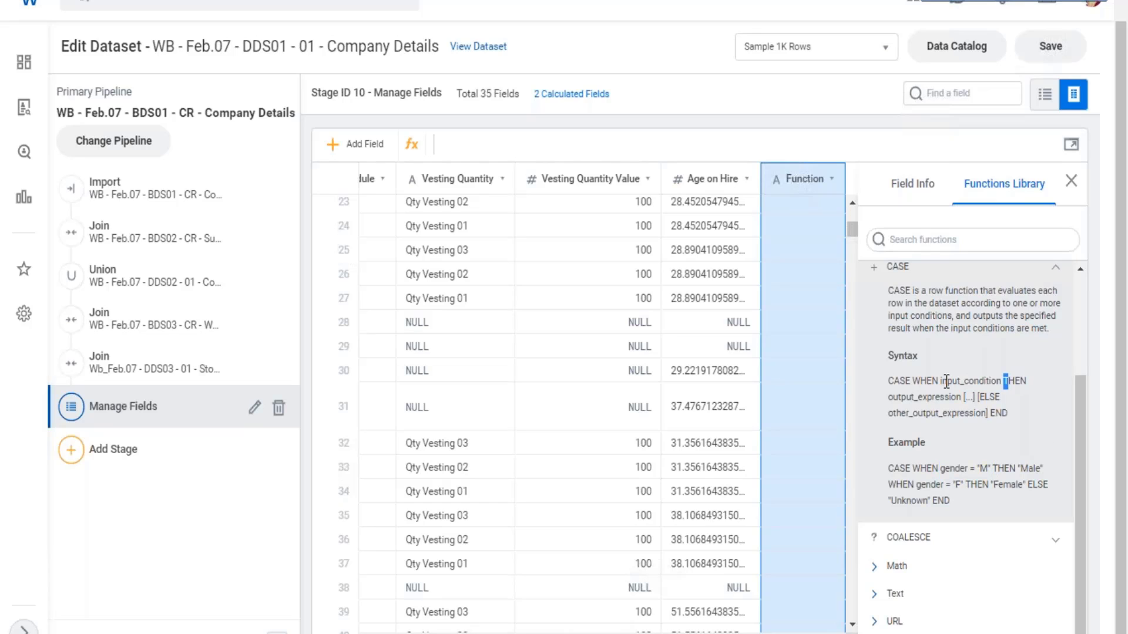
{"action": "left_click_drag", "start_coordinate": [893, 381], "coordinate": [991, 382]}
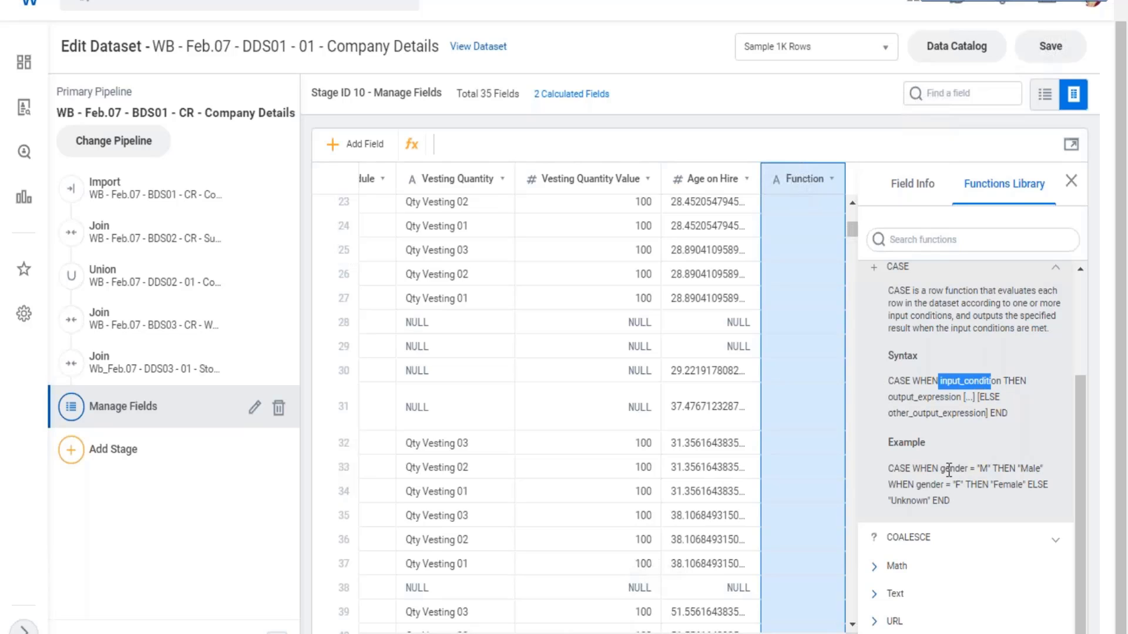
{"action": "left_click_drag", "start_coordinate": [941, 468], "coordinate": [991, 468]}
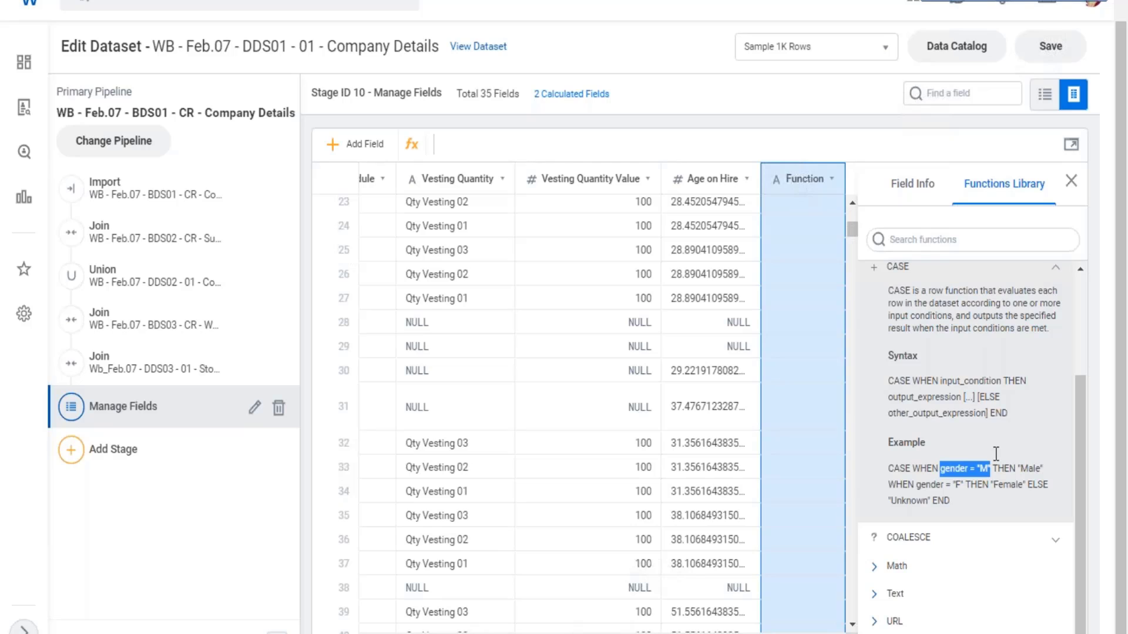
{"action": "double_click", "coordinate": [1021, 381]}
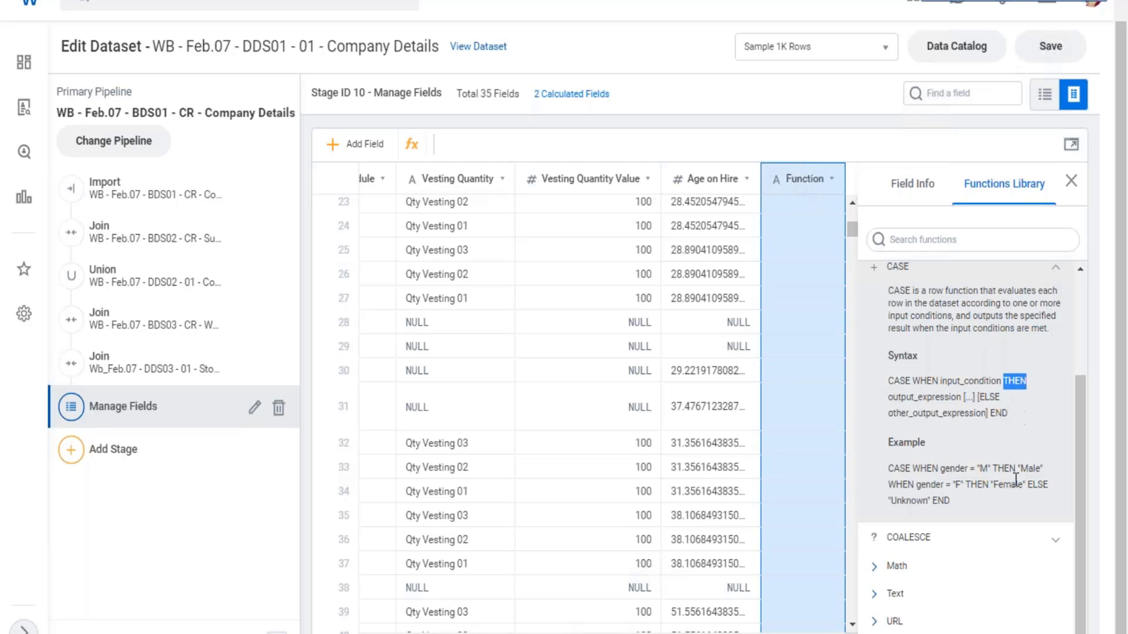
{"action": "left_click_drag", "start_coordinate": [1017, 468], "coordinate": [1043, 468]}
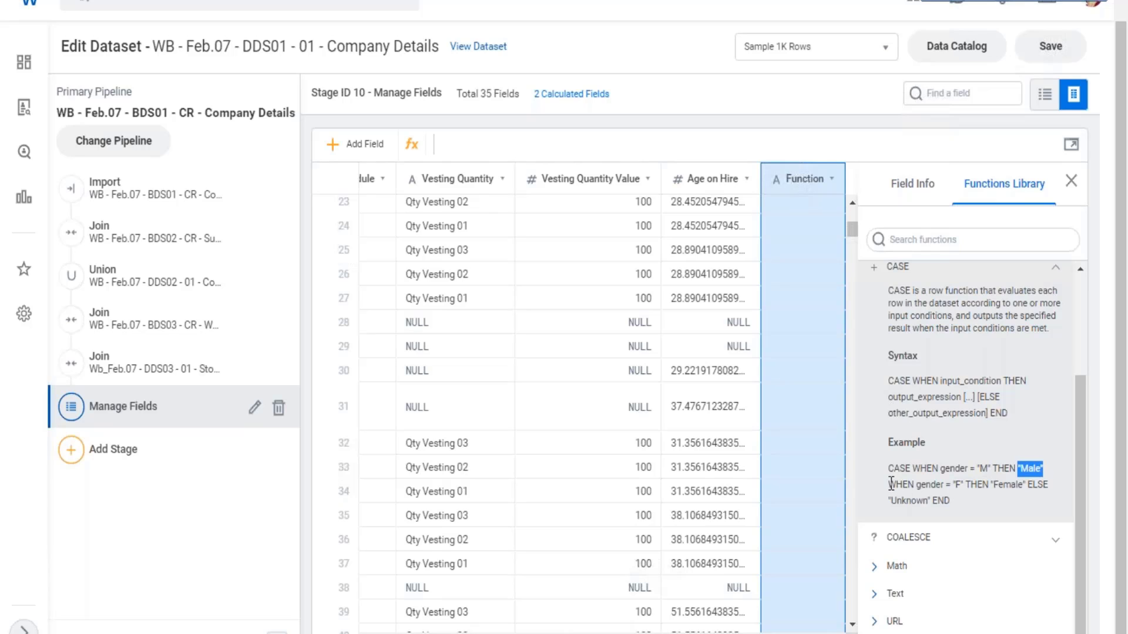
{"action": "left_click_drag", "start_coordinate": [889, 484], "coordinate": [1049, 485]}
{"action": "left_click_drag", "start_coordinate": [890, 501], "coordinate": [925, 501]}
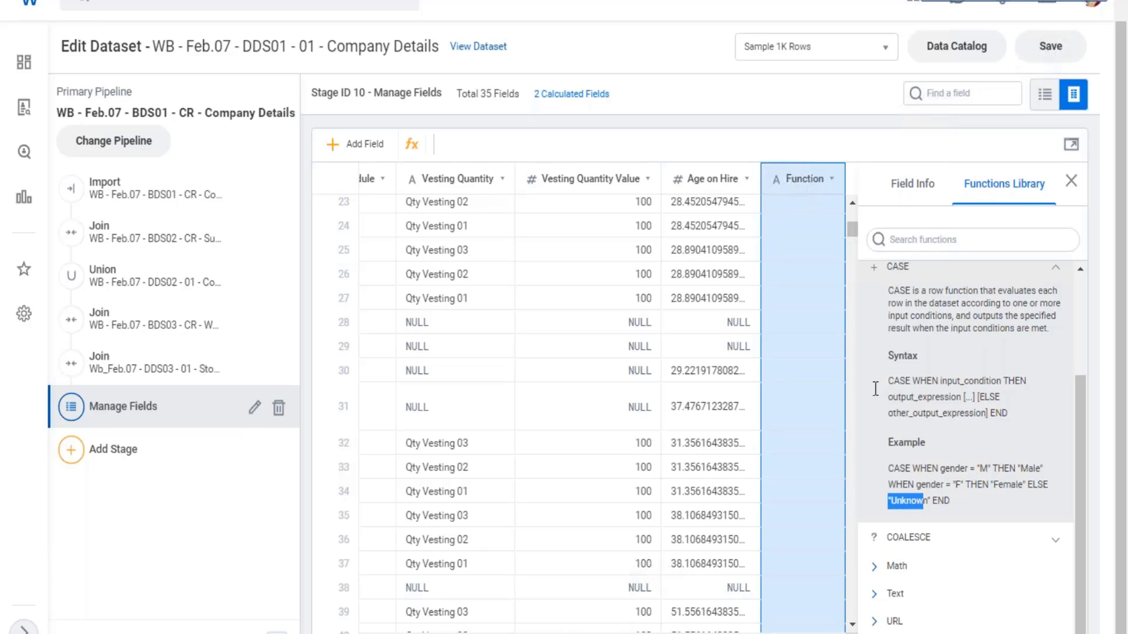
{"action": "left_click_drag", "start_coordinate": [1008, 413], "coordinate": [893, 381]}
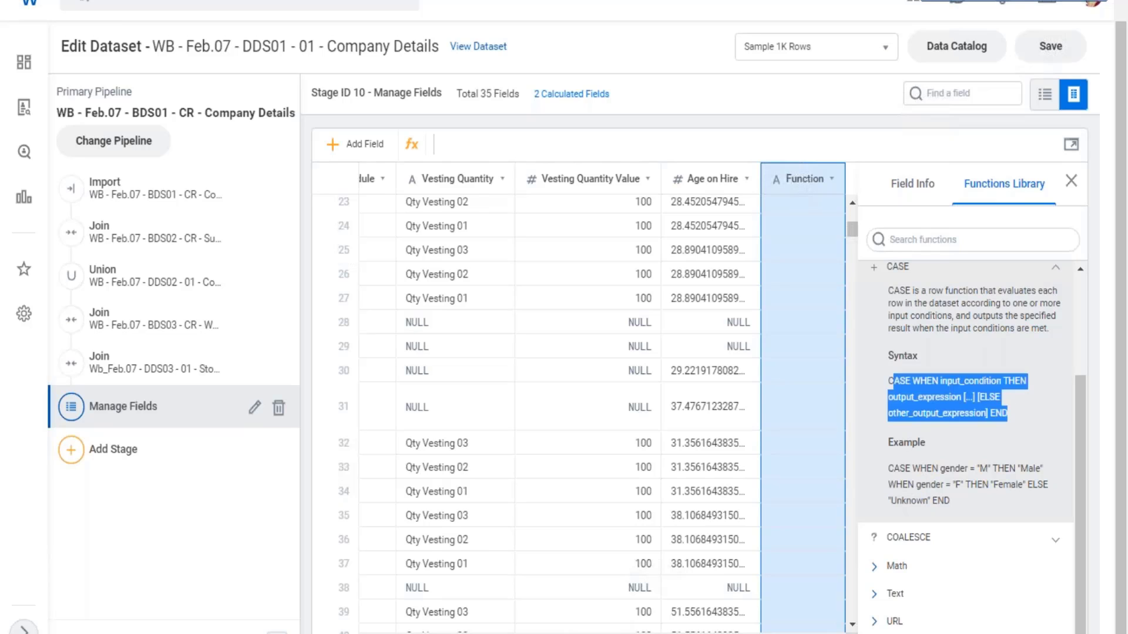
- Insert the CASE template into the Function field's formula and open it in the expanded expression editor
{"action": "left_click", "coordinate": [874, 268]}
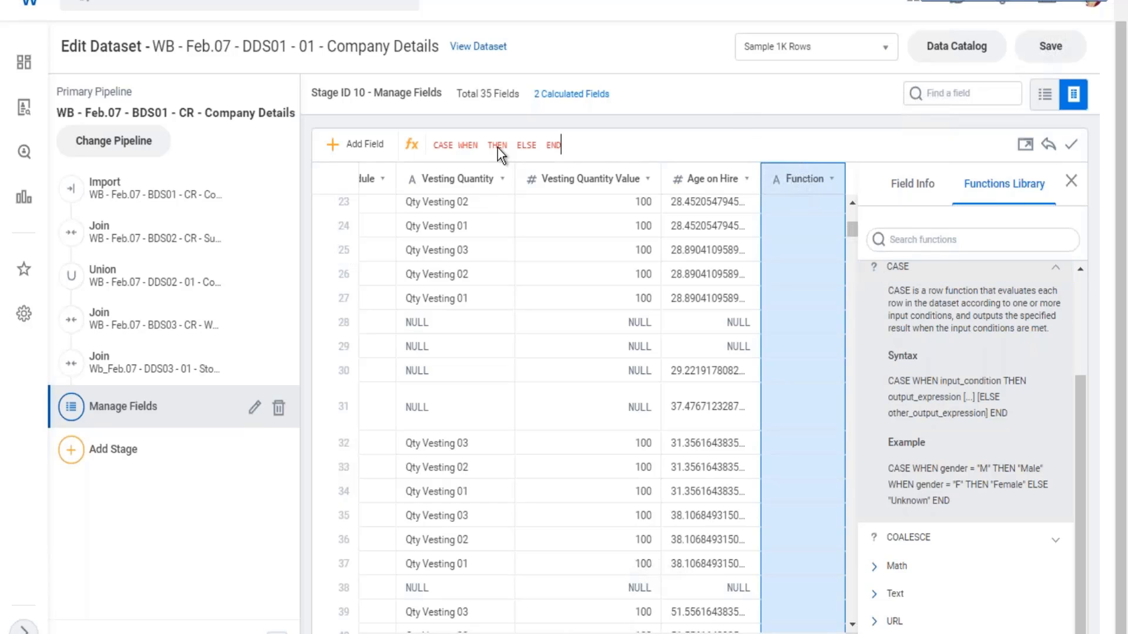
{"action": "left_click", "coordinate": [562, 145]}
{"action": "left_click_drag", "start_coordinate": [433, 145], "coordinate": [568, 145]}
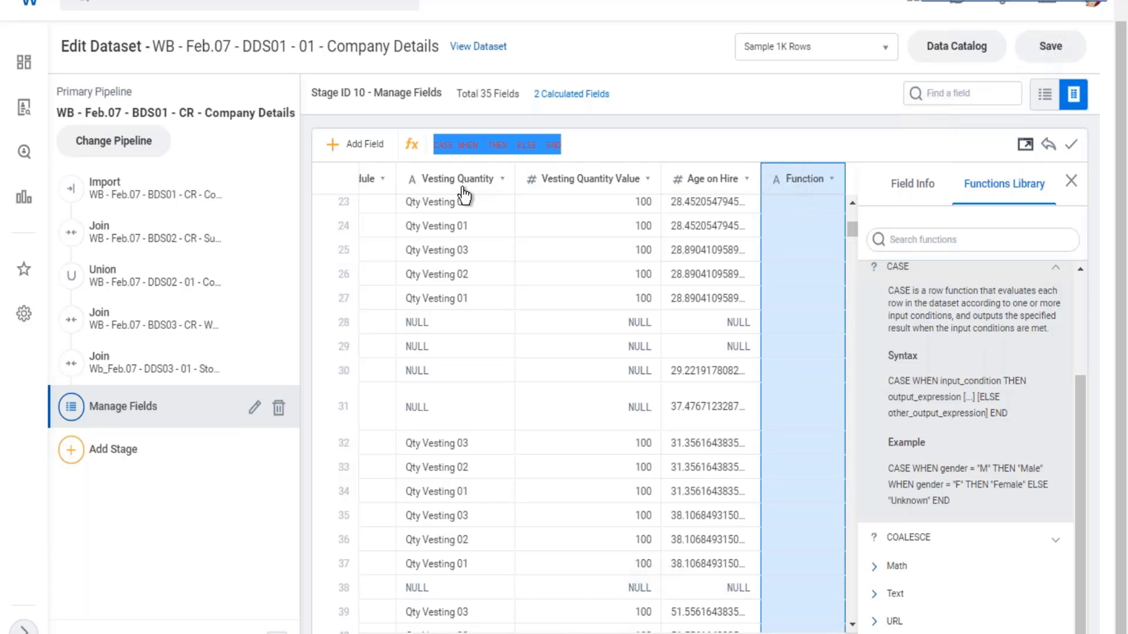
{"action": "left_click", "coordinate": [1026, 145]}
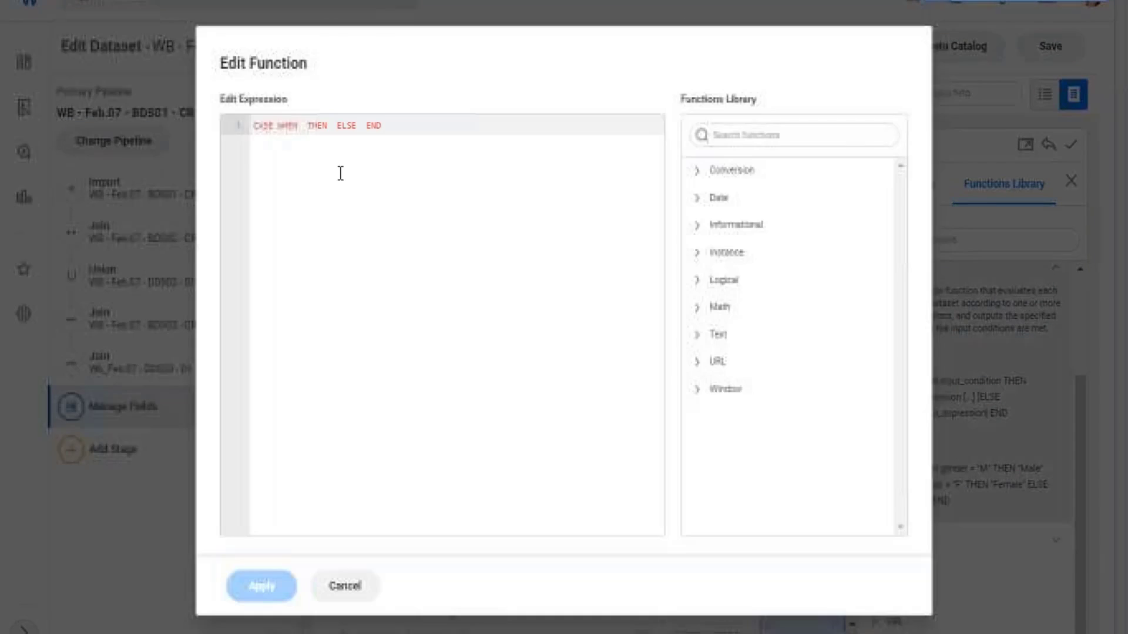
- Move THEN to a new line and enter the first condition as [Org_Level_From_Top] = 1 OR [Org_Level_From_Top] = 2
{"action": "left_click", "coordinate": [303, 127]}
{"action": "key", "text": "Return"}
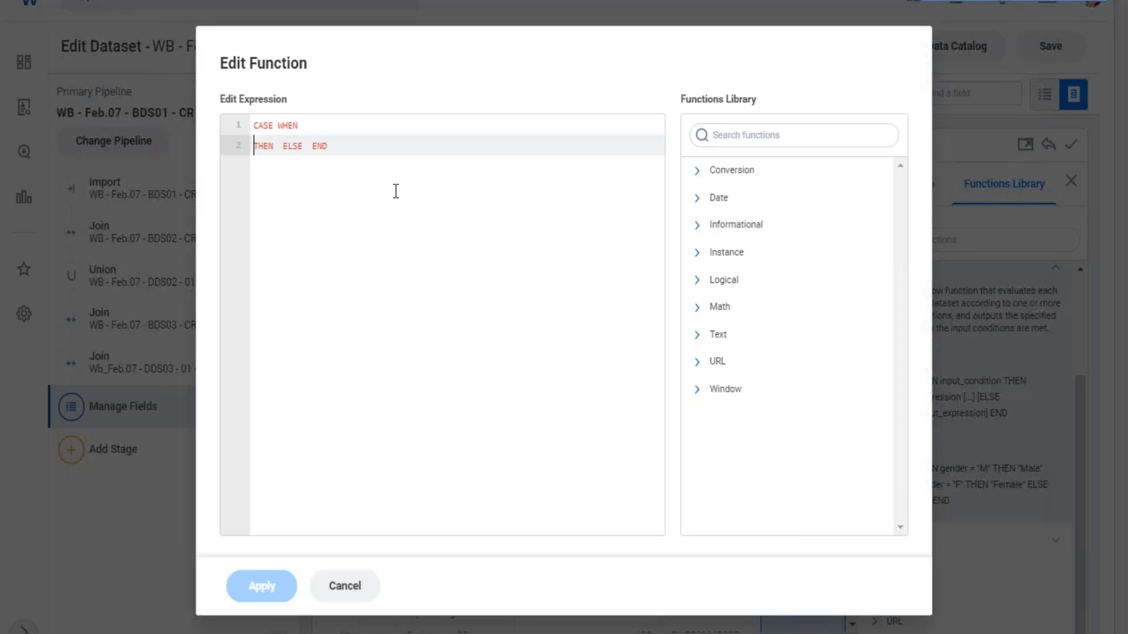
{"action": "left_click", "coordinate": [325, 122]}
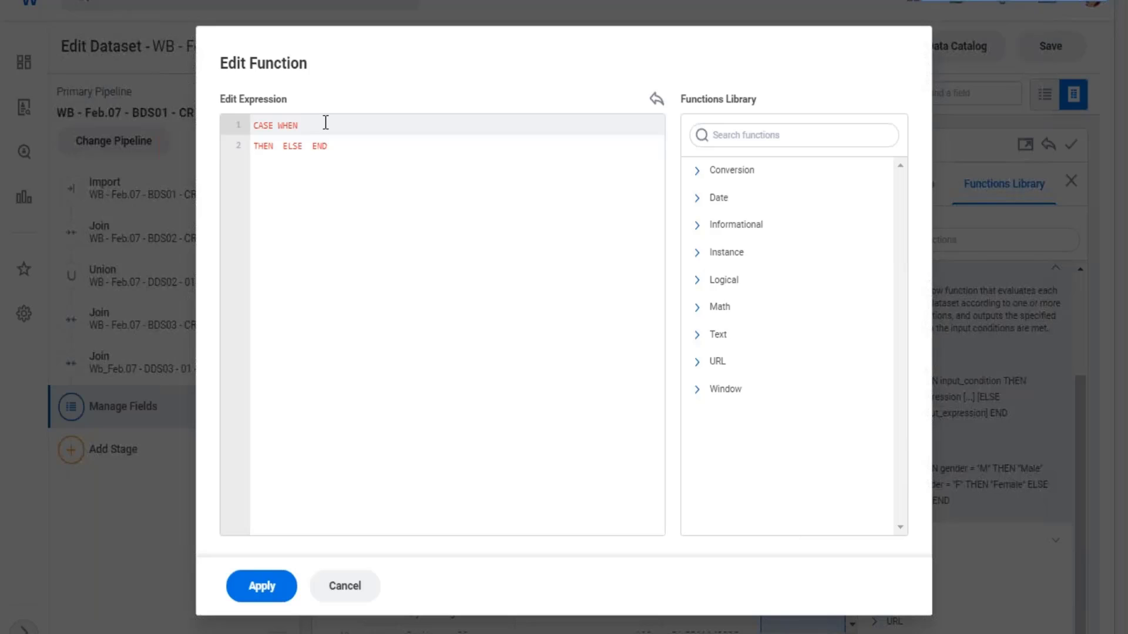
{"action": "type", "text": "["}
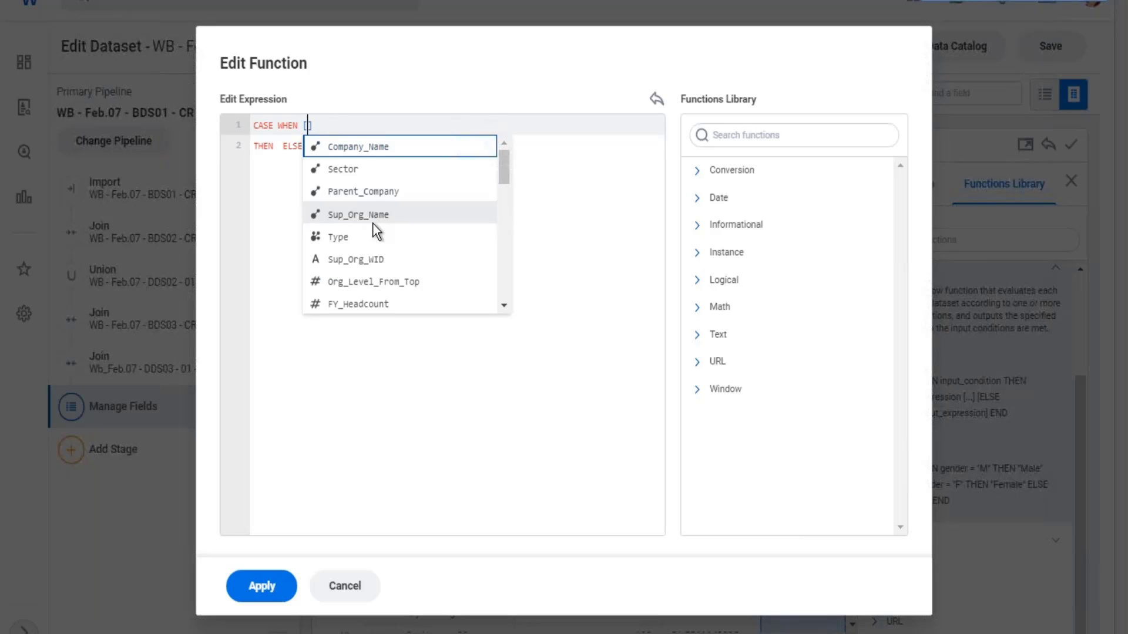
{"action": "left_click", "coordinate": [396, 283]}
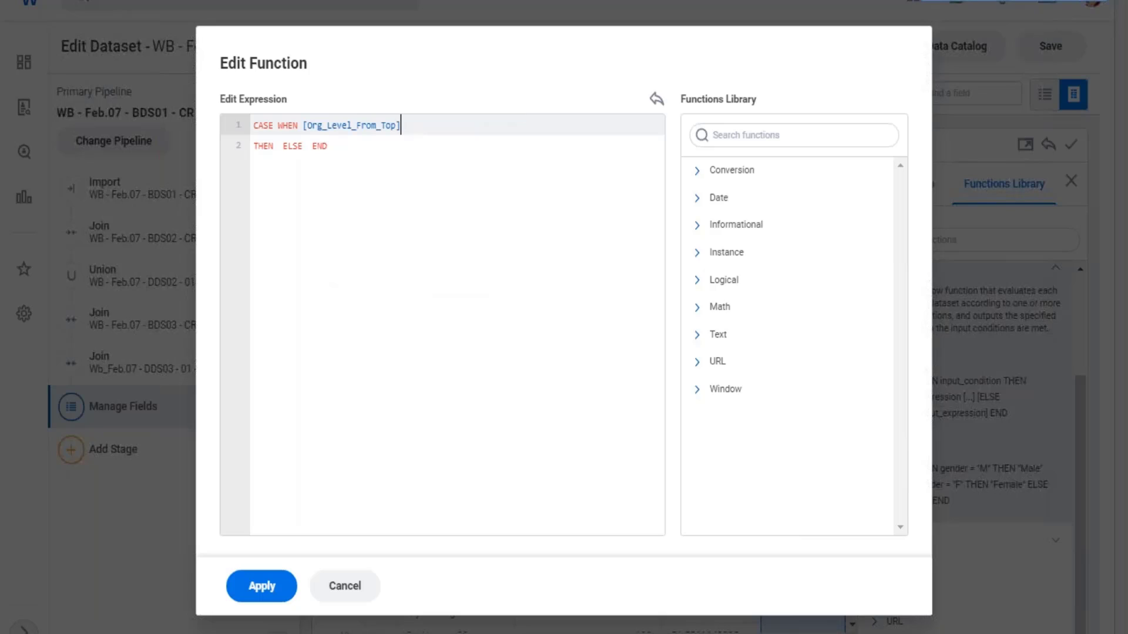
{"action": "type", "text": "="}
{"action": "type", "text": " 1"}
{"action": "type", "text": " OR"}
{"action": "type", "text": " [or"}
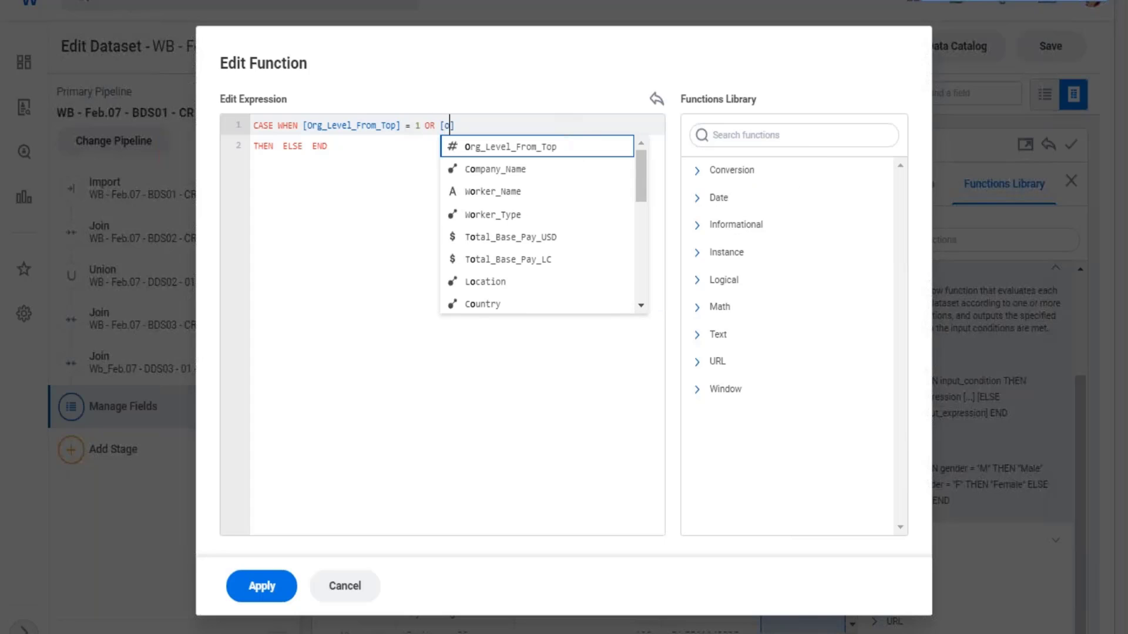
{"action": "left_click", "coordinate": [521, 155]}
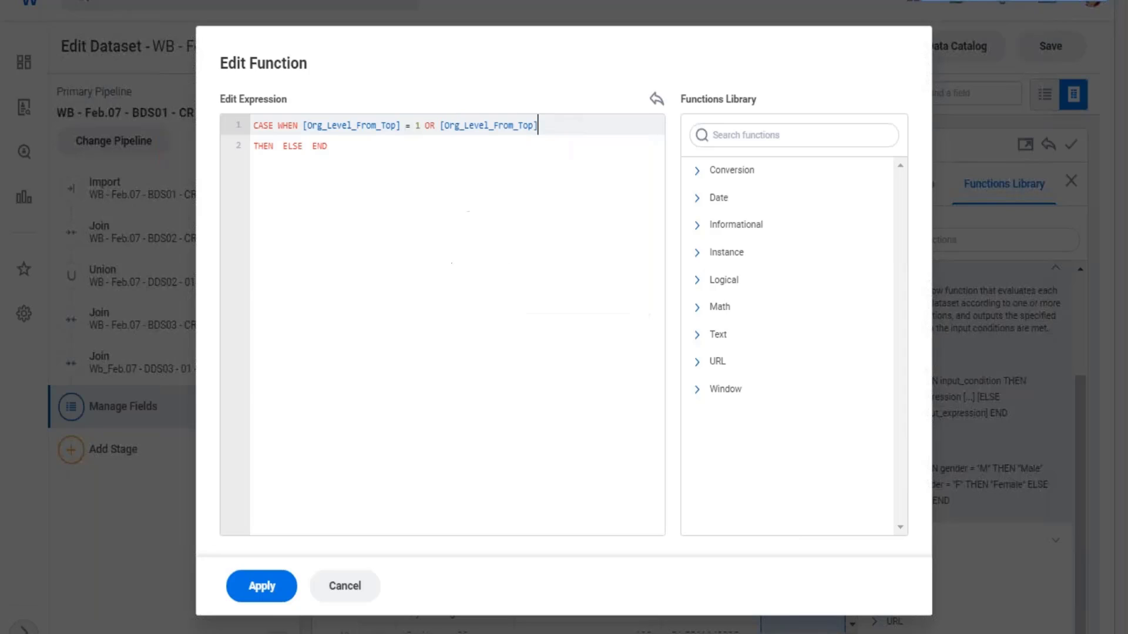
{"action": "type", "text": "= 2"}
- Enter "Head Office" as the first THEN result and move ELSE END to its own line
{"action": "left_click", "coordinate": [278, 146]}
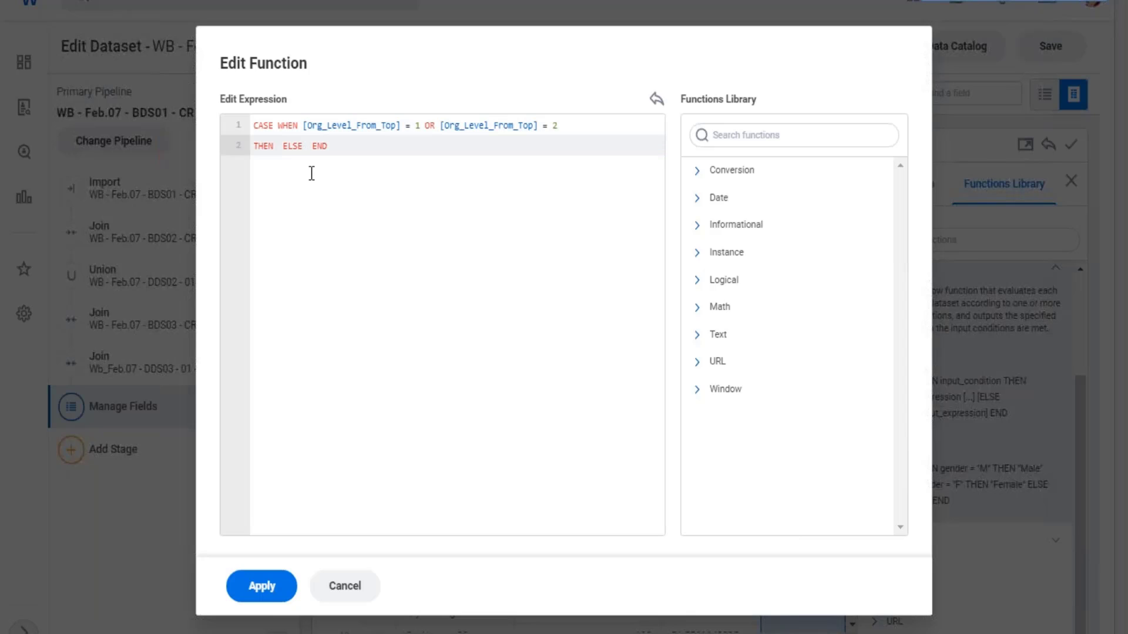
{"action": "type", "text": "\"Head O"}
{"action": "type", "text": "ffice\""}
{"action": "key", "text": "Return"}
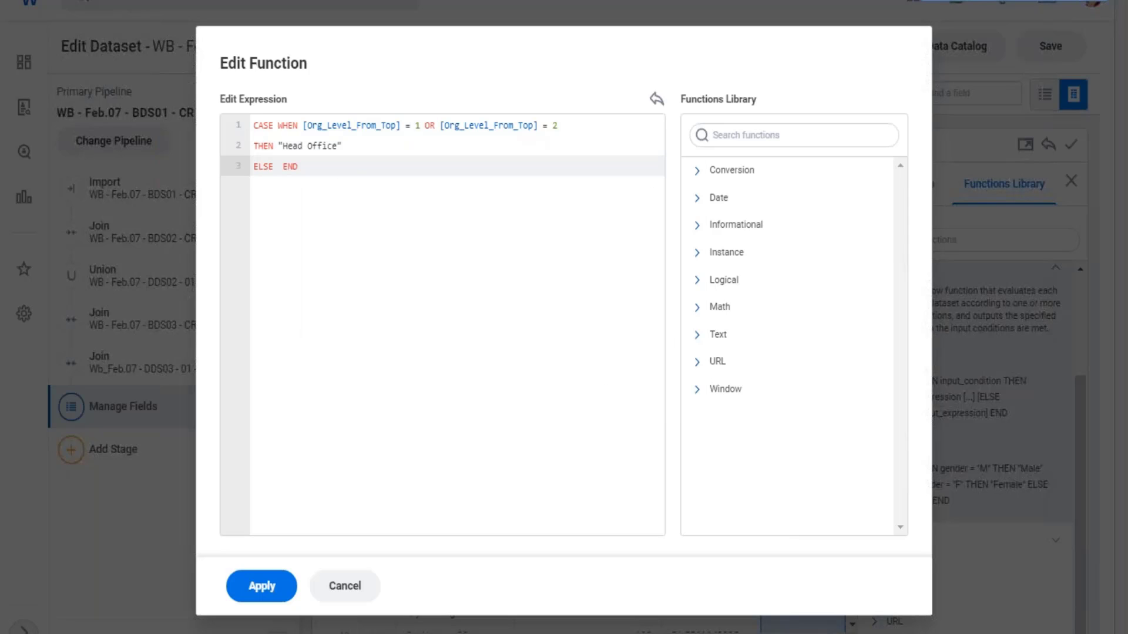
- Add a second WHEN clause on a new line after "Head Office" that tests [Org_Level_From_Top]
{"action": "left_click", "coordinate": [275, 168]}
{"action": "left_click", "coordinate": [342, 146]}
{"action": "key", "text": "Return"}
{"action": "type", "text": "when"}
{"action": "key", "text": "BackSpace"}
{"action": "key", "text": "BackSpace"}
{"action": "key", "text": "BackSpace"}
{"action": "key", "text": "BackSpace"}
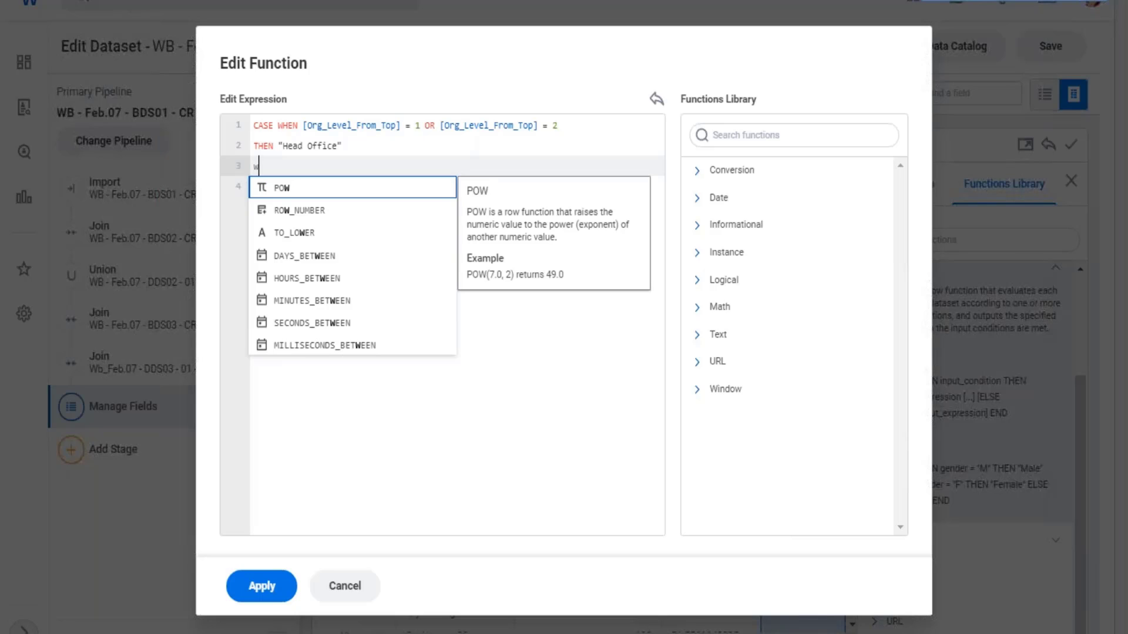
{"action": "type", "text": "WHEN"}
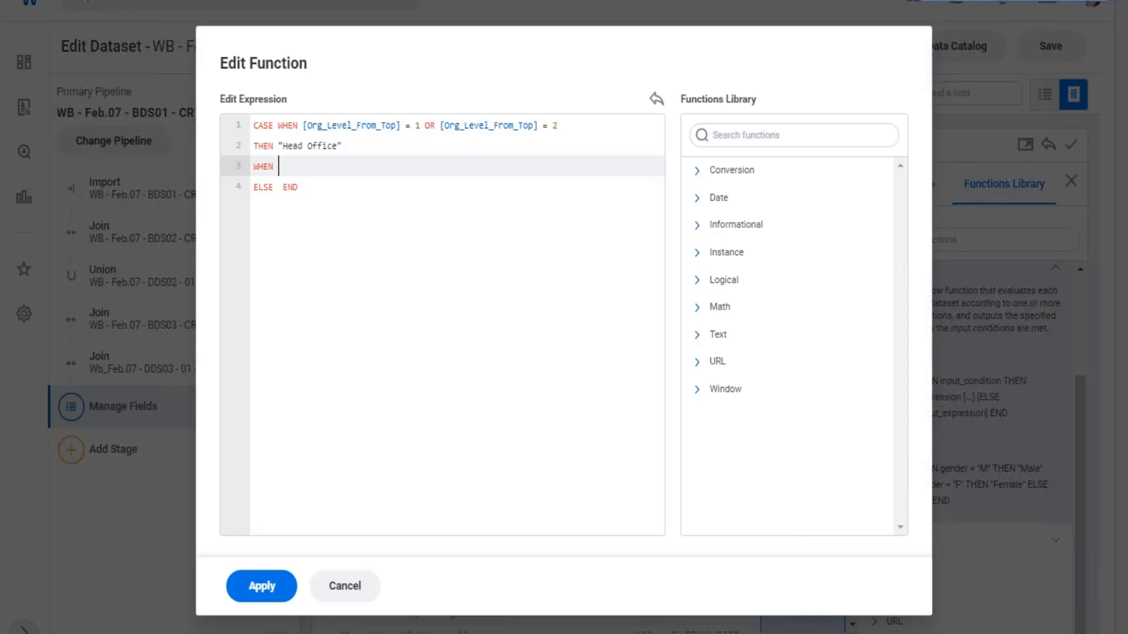
{"action": "type", "text": "["}
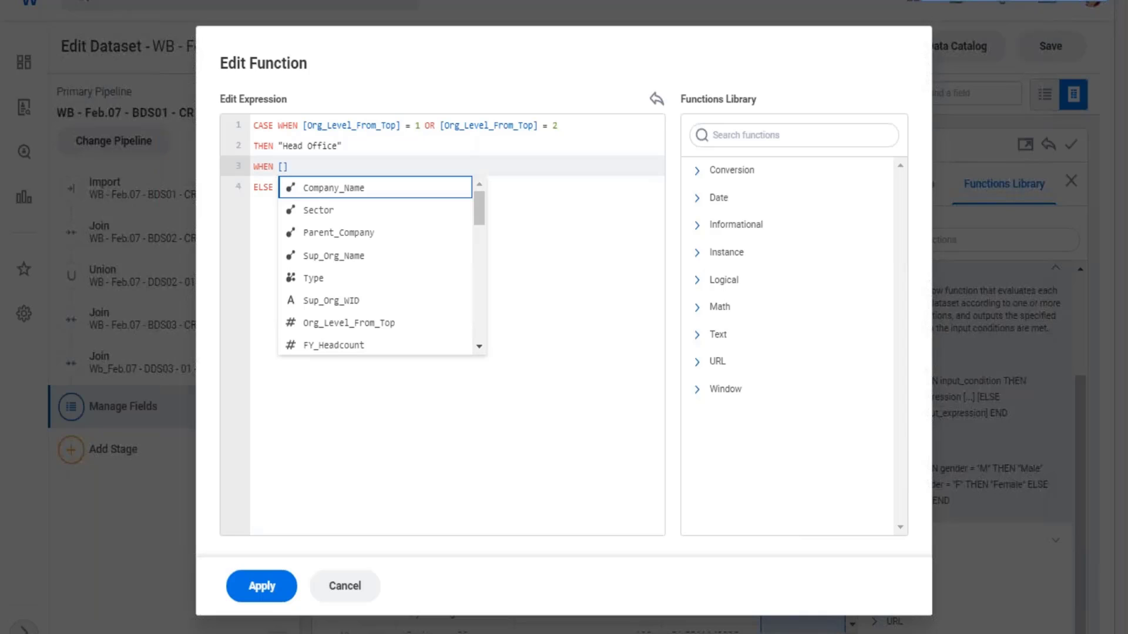
{"action": "type", "text": "Org"}
{"action": "key", "text": "Return"}
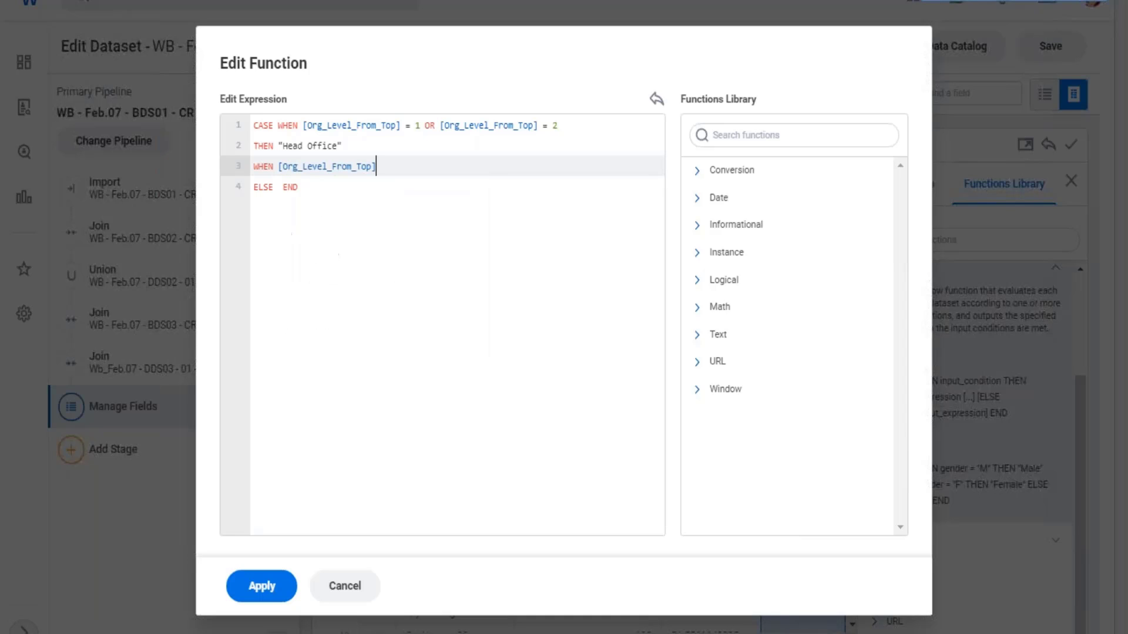
- Complete the second clause with = 2 THEN "Business Line" and add an empty line below it
{"action": "type", "text": "= 2 THEN \"Business Line"}
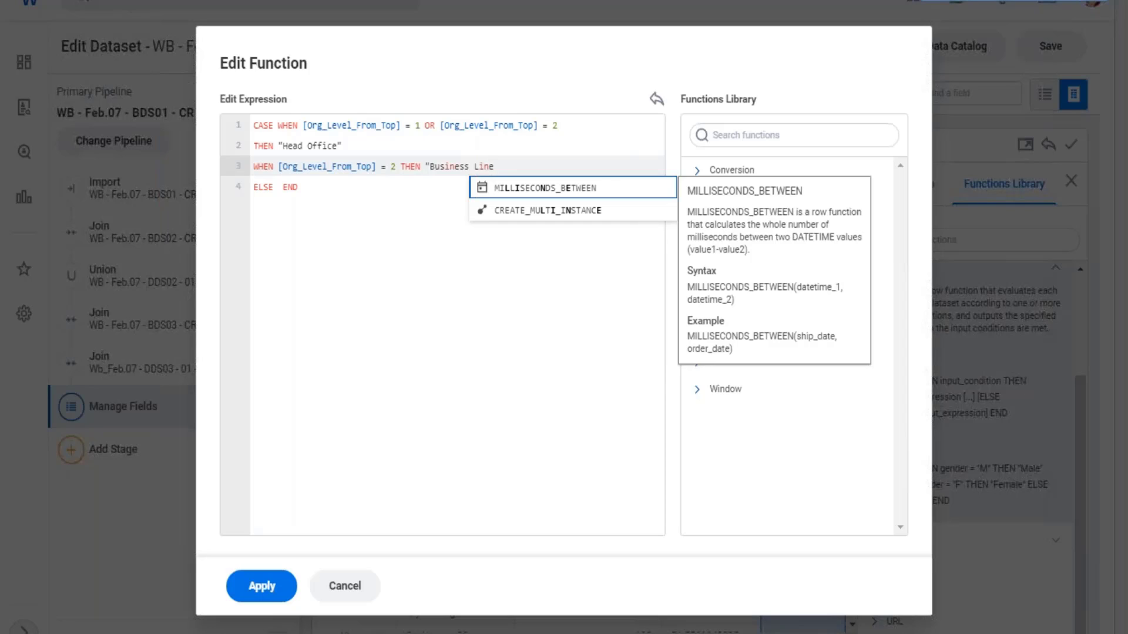
{"action": "type", "text": "\""}
{"action": "key", "text": "Return"}
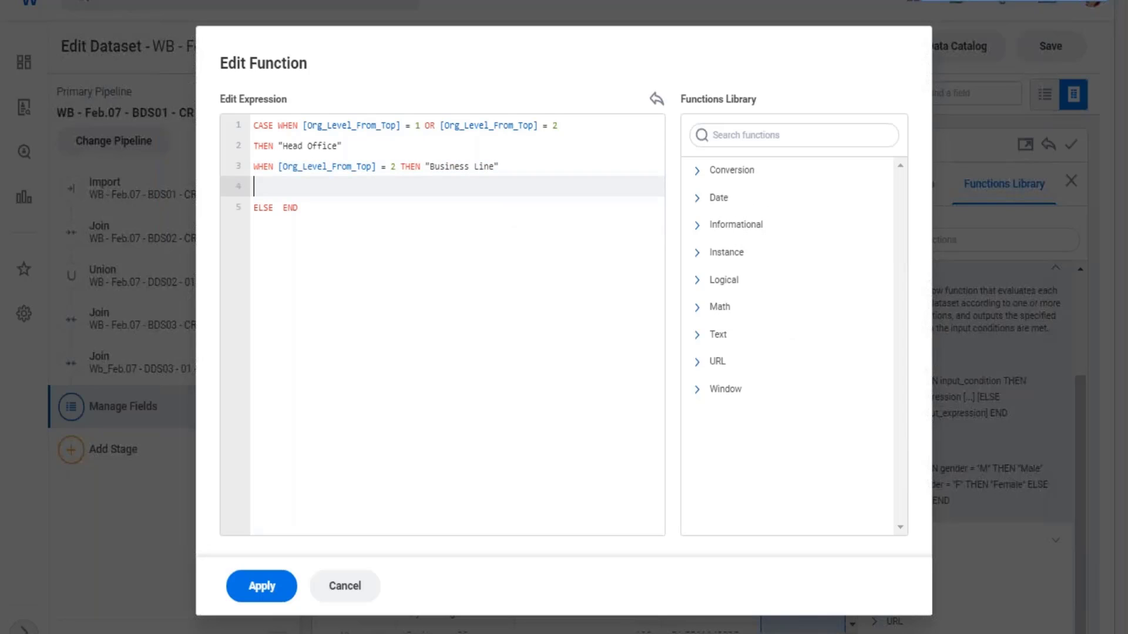
- Start a third clause below the Business Line clause with WHEN [Org_Level_From_Top] = 3
{"action": "type", "text": "WHEN [Or"}
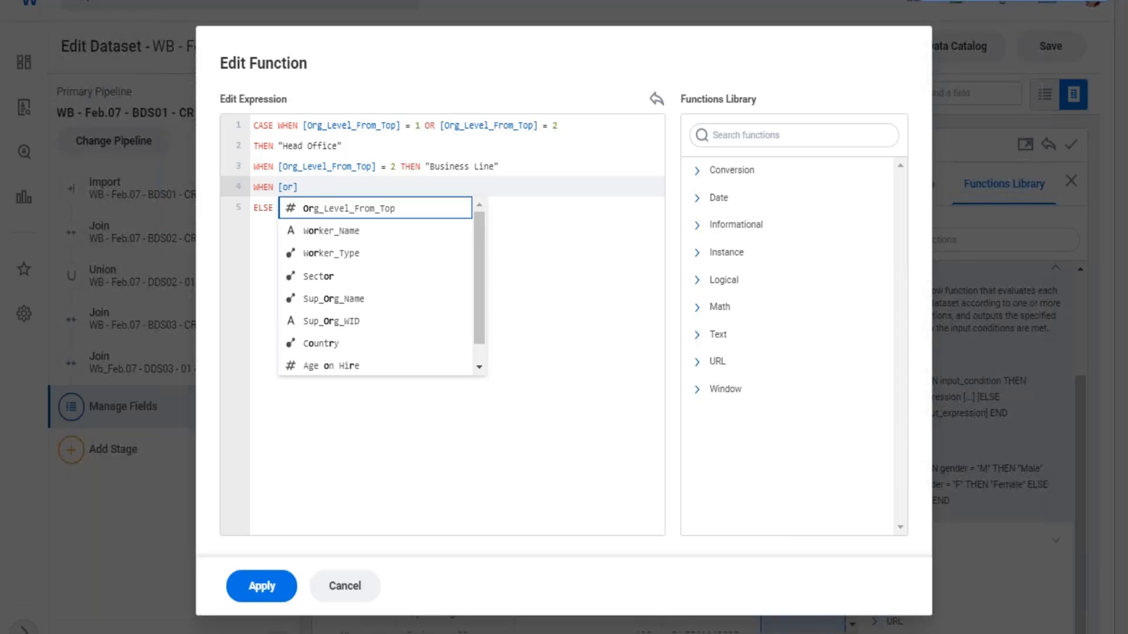
{"action": "key", "text": "Return"}
{"action": "type", "text": "= 3"}
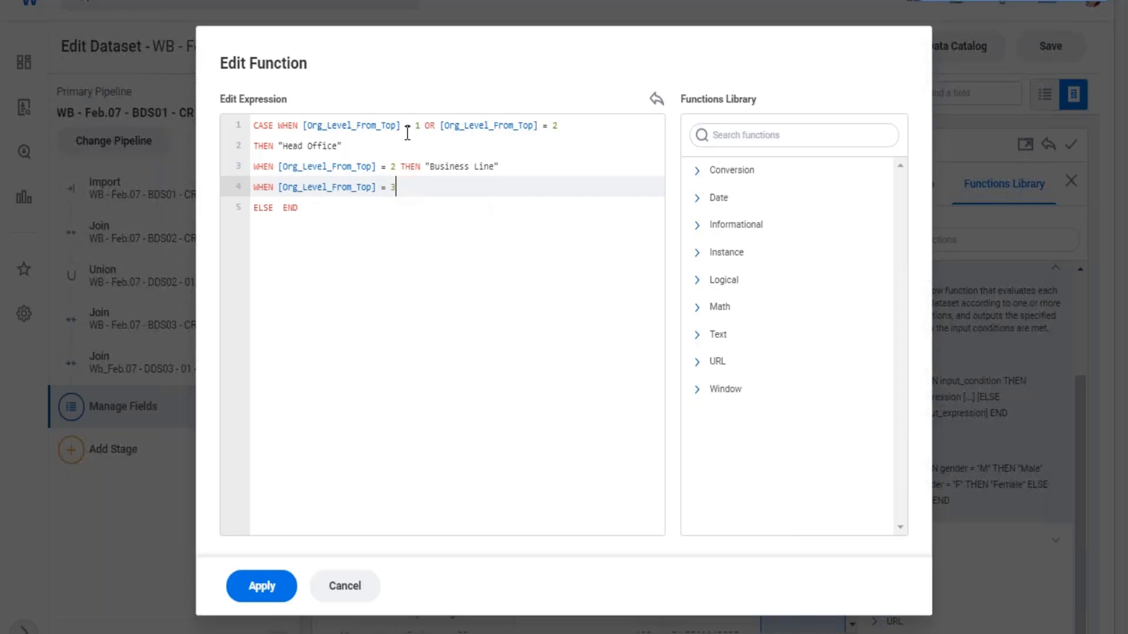
- Change the level in the Business Line clause to 3
{"action": "left_click", "coordinate": [396, 167]}
{"action": "key", "text": "BackSpace"}
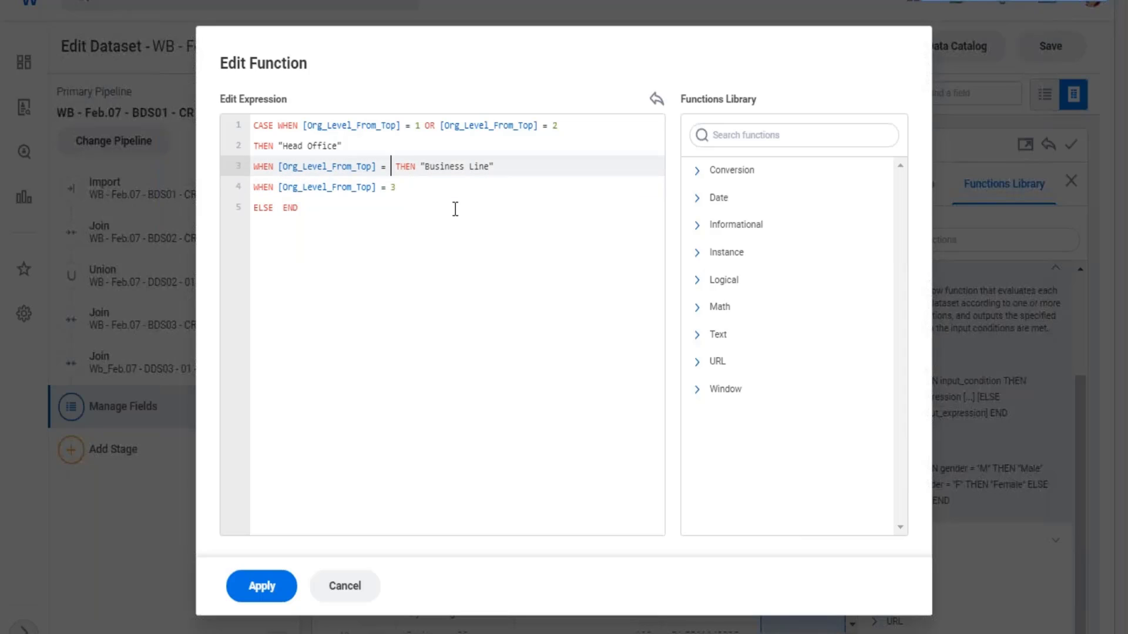
{"action": "type", "text": "3"}
{"action": "key", "text": "Down"}
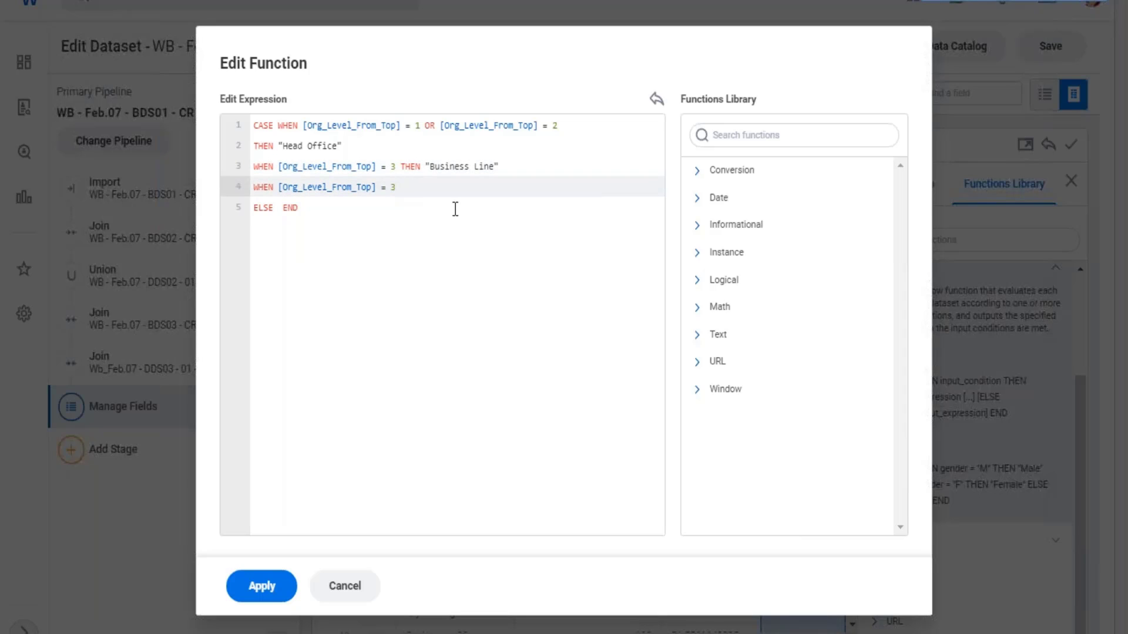
- Set the third clause's level to 4, finish it with THEN "Hub" and add an empty line below
{"action": "key", "text": "BackSpace"}
{"action": "type", "text": "4 THEN \"Hub\""}
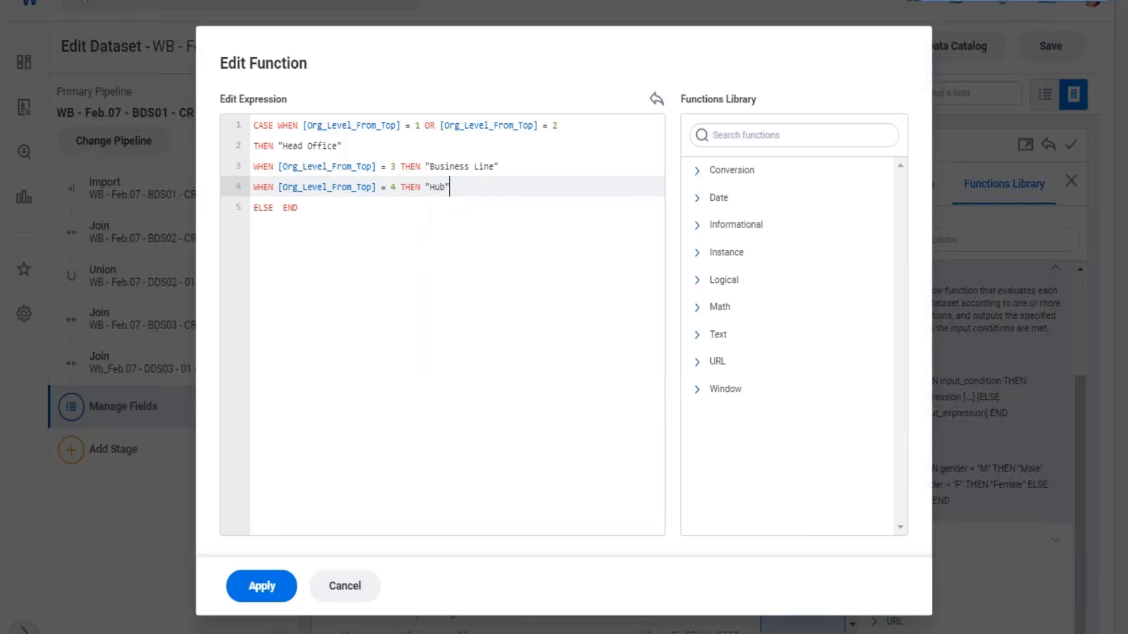
{"action": "key", "text": "Return"}
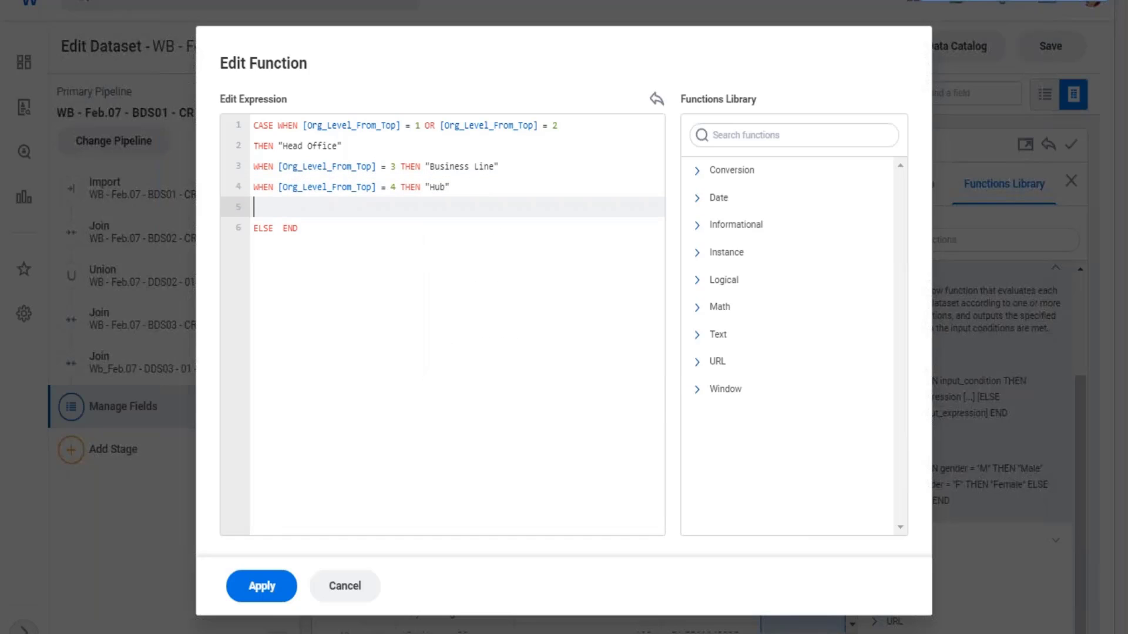
- Add a clause below the Hub clause: WHEN [Org_Level_From_Top] = 5 THEN "Division"
{"action": "type", "text": "WHE"}
{"action": "type", "text": "N [or"}
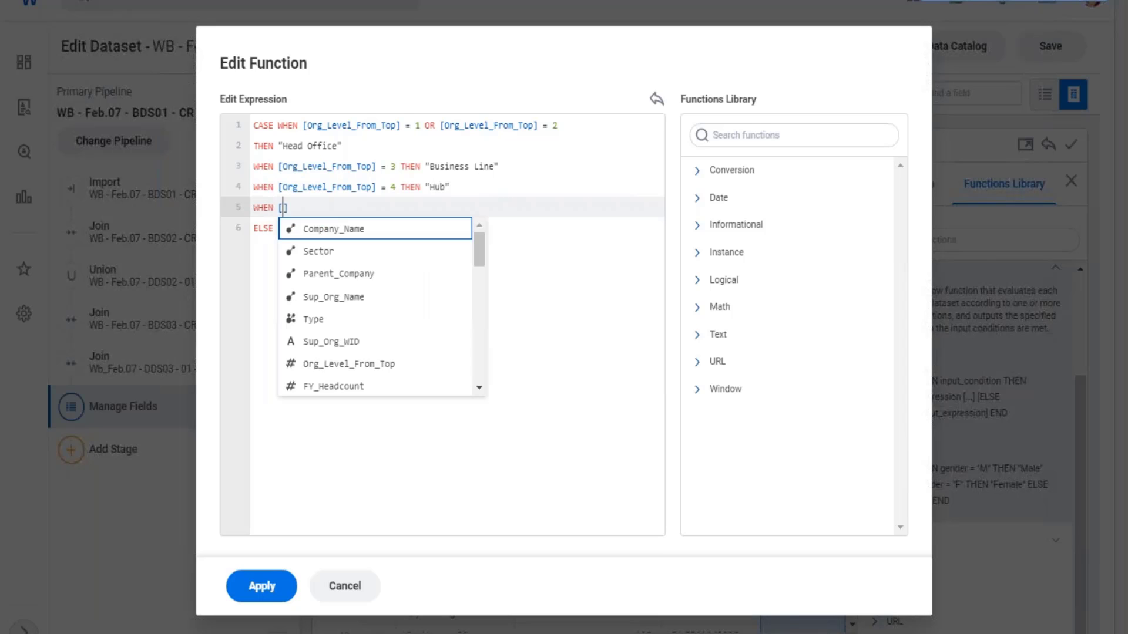
{"action": "key", "text": "Return"}
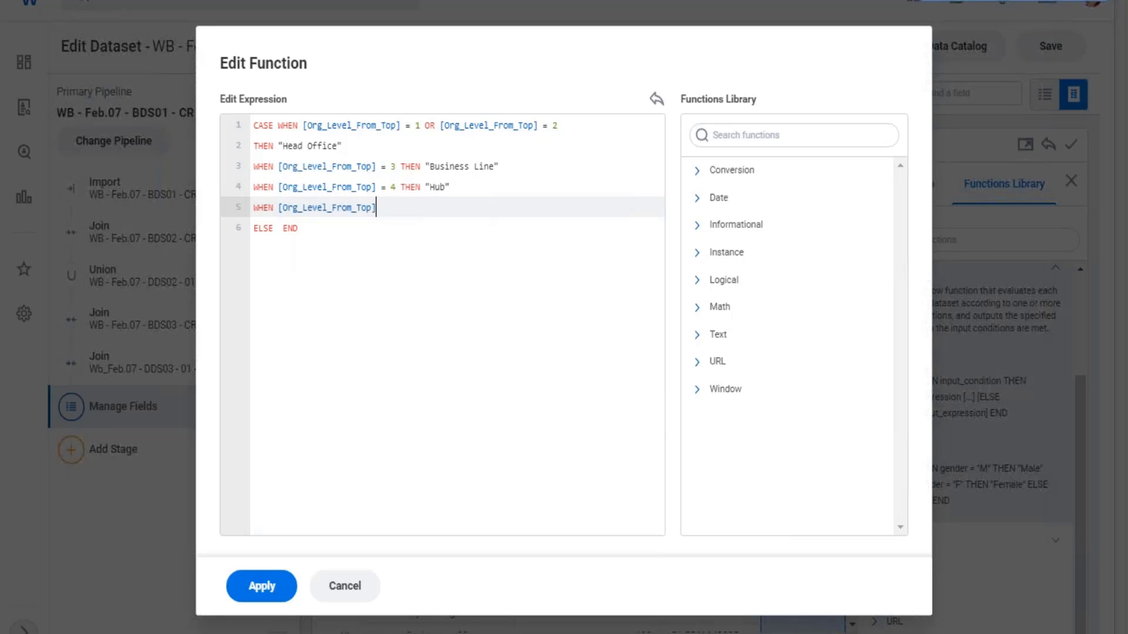
{"action": "type", "text": "= 5"}
{"action": "type", "text": " TO"}
{"action": "key", "text": "BackSpace"}
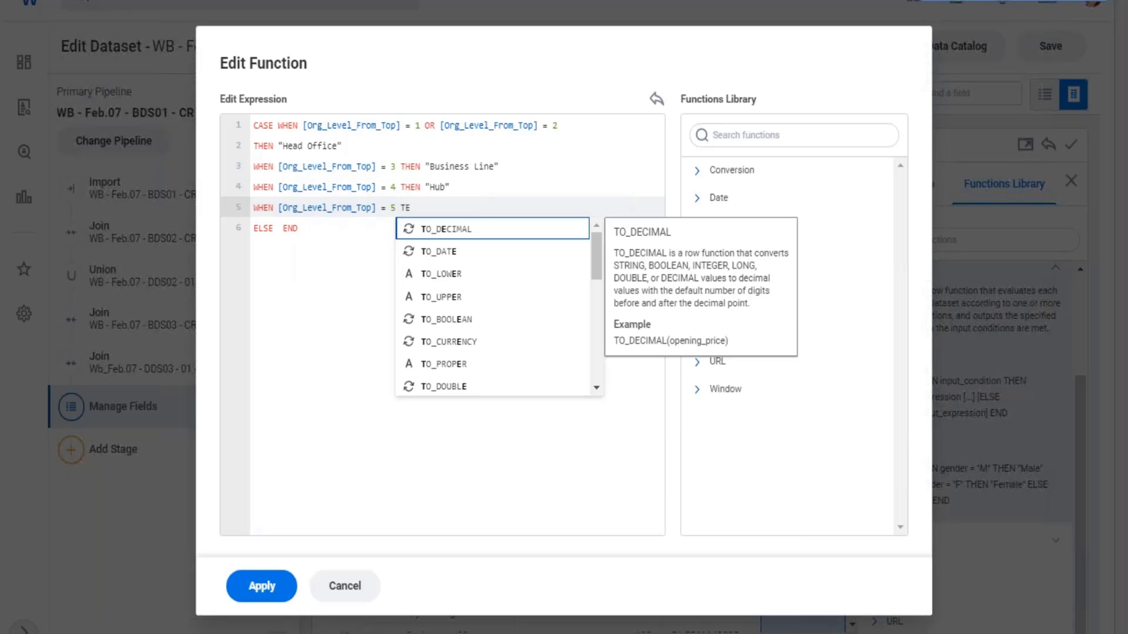
{"action": "type", "text": "HEN "}
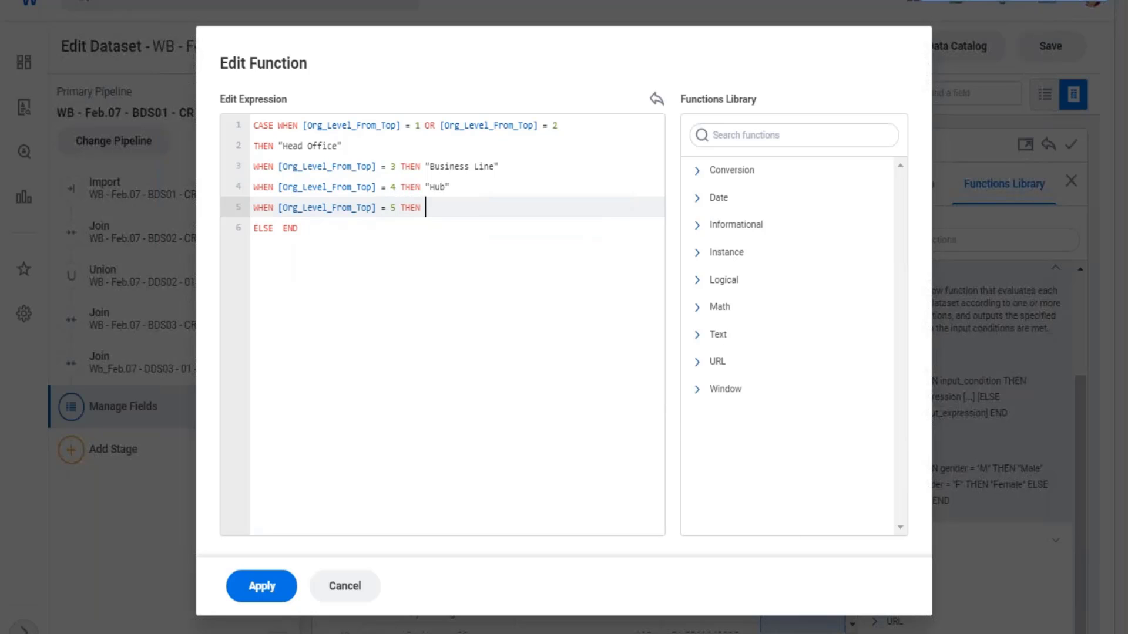
{"action": "type", "text": "\"D"}
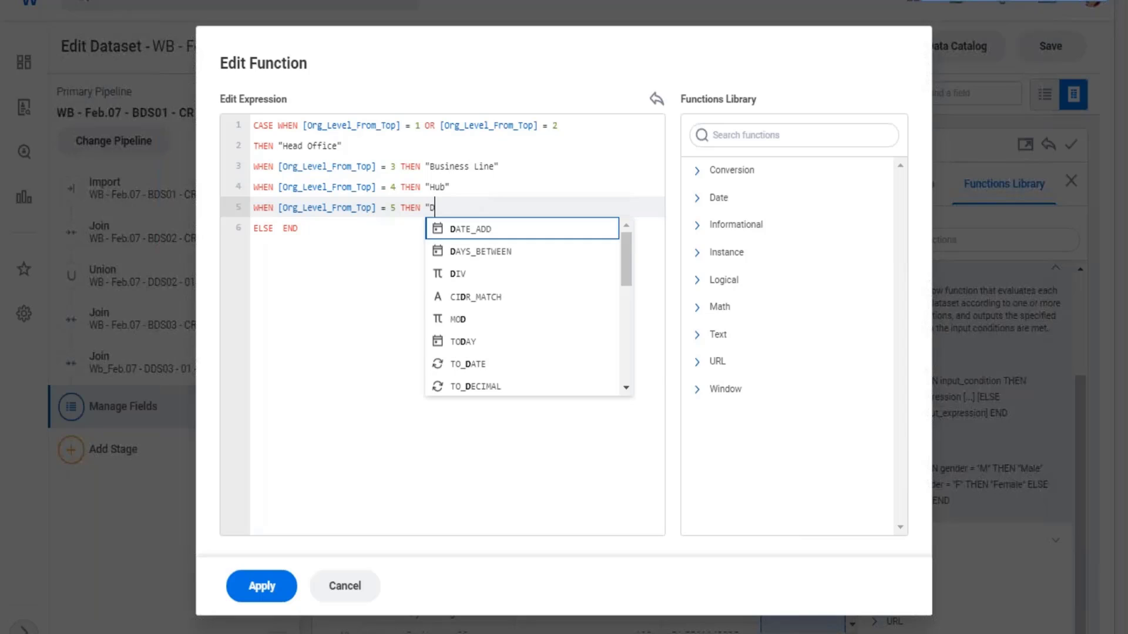
{"action": "type", "text": "ivision\""}
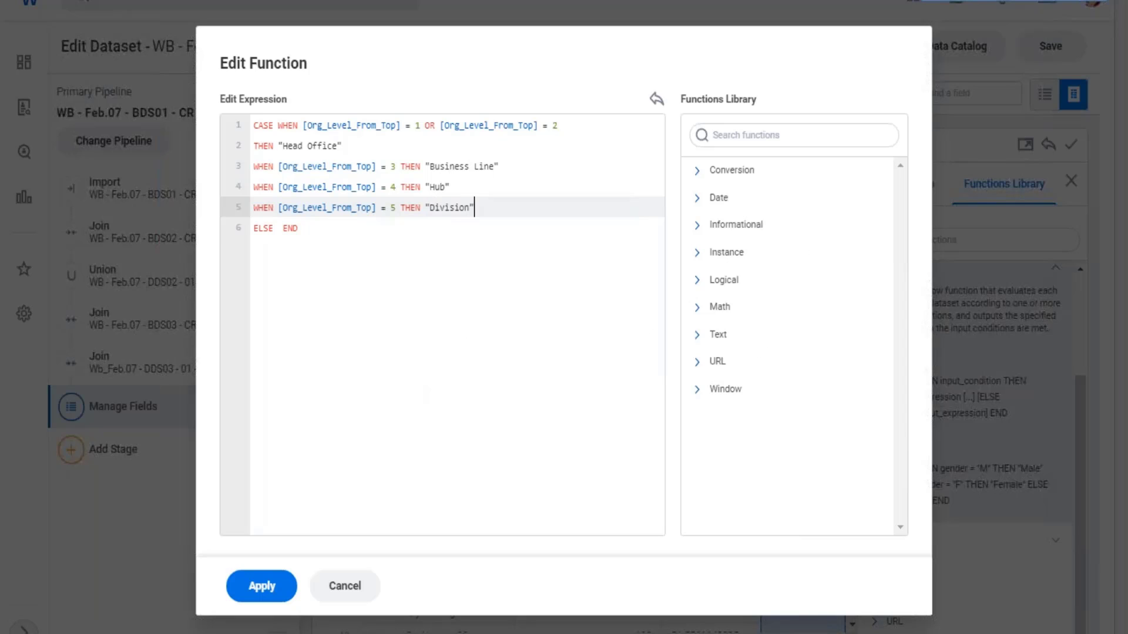
- Add a new line below the Division clause with WHEN [Org_Level_From_Top] = 6 THEN "Department"
{"action": "key", "text": "Return"}
{"action": "type", "text": "W"}
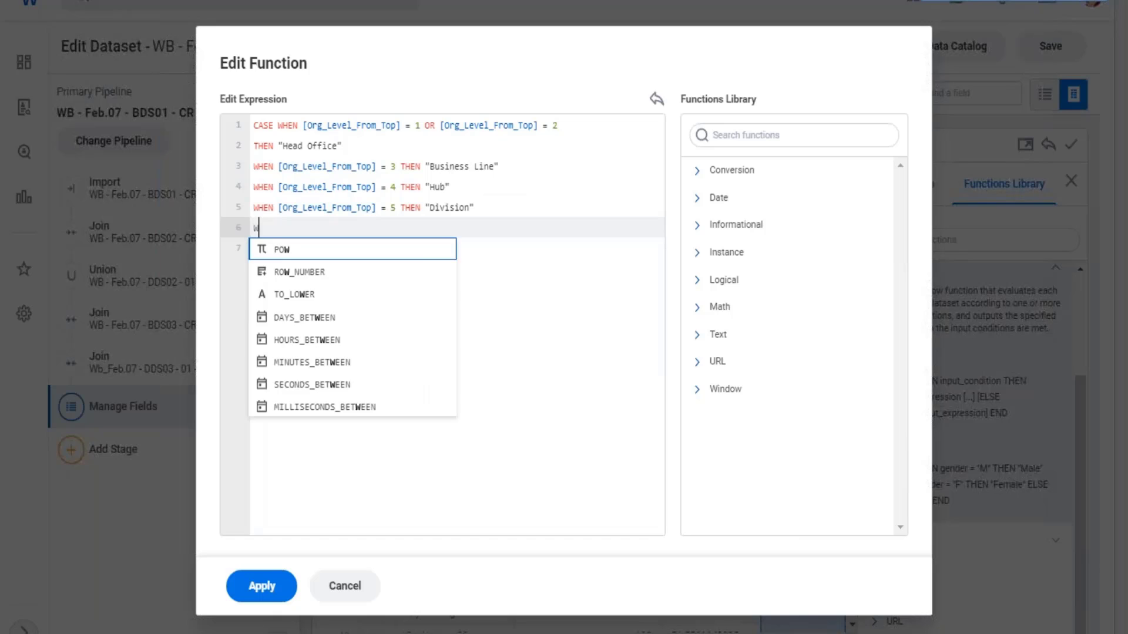
{"action": "type", "text": "HEN [or"}
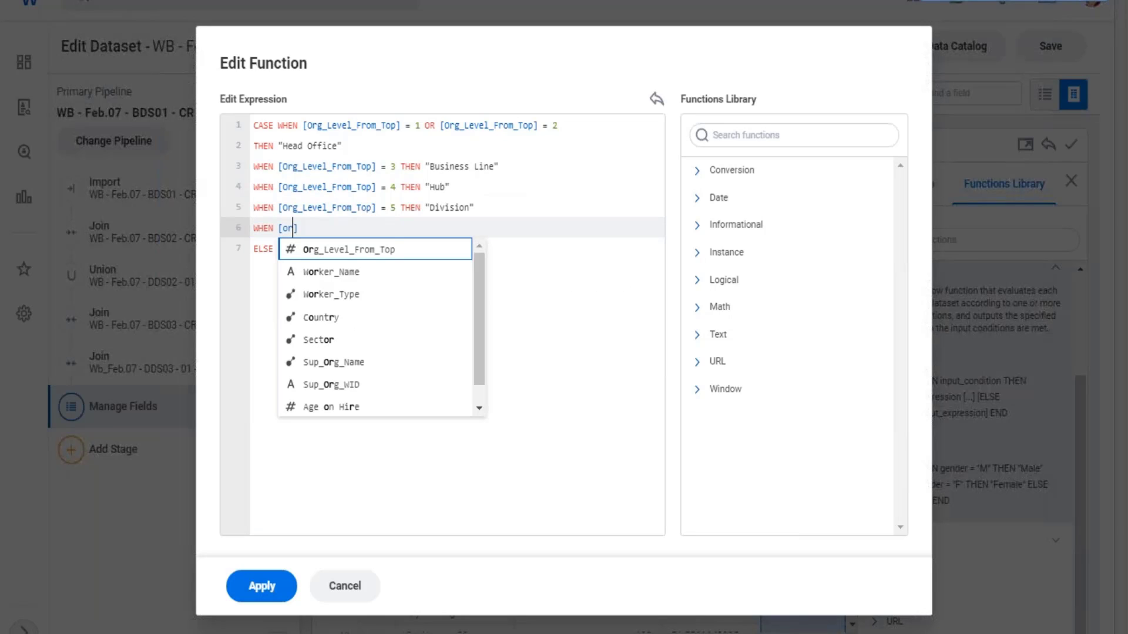
{"action": "key", "text": "Return"}
{"action": "type", "text": "= "}
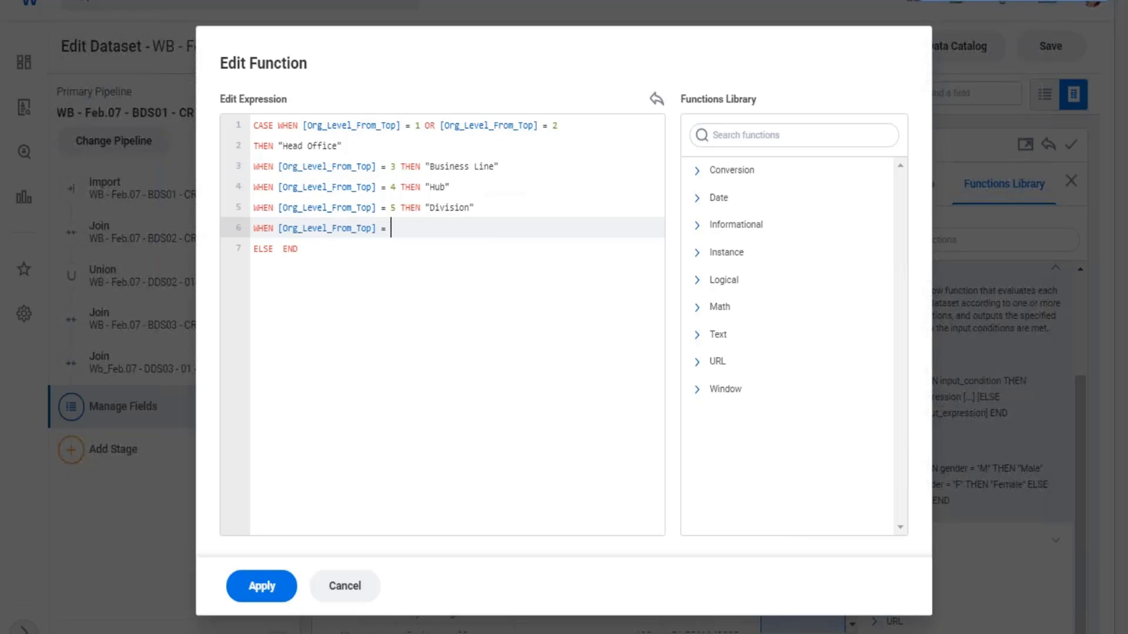
{"action": "type", "text": "6 THEN \"Department\""}
- Insert "Team" as the ELSE result before END and apply the CASE expression
{"action": "key", "text": "Down"}
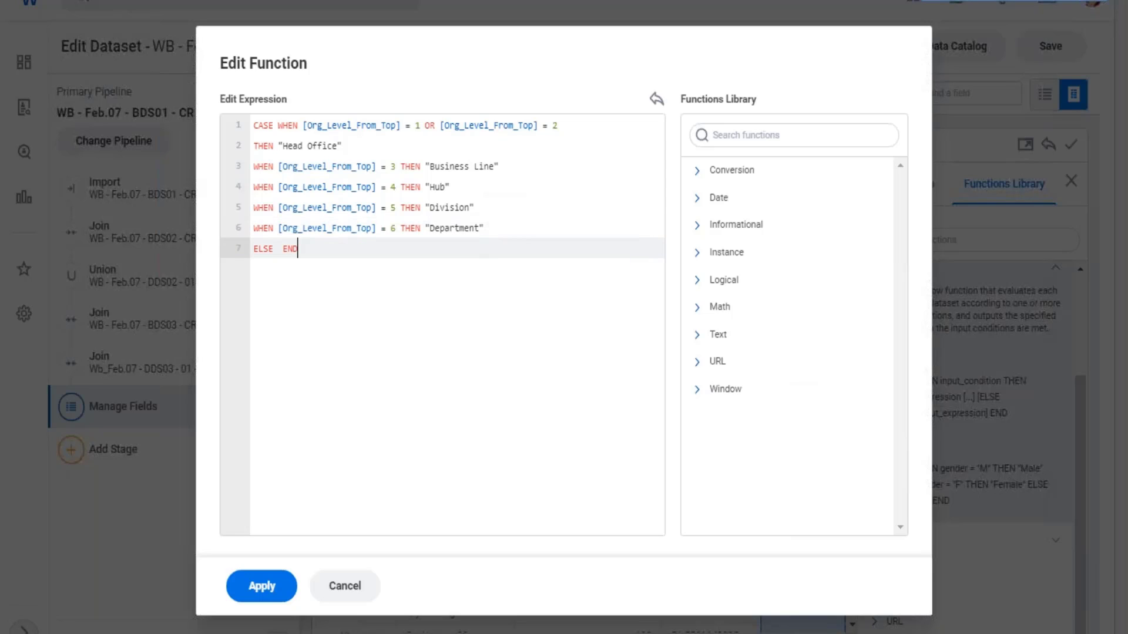
{"action": "key", "text": "Left"}
{"action": "key", "text": "Left"}
{"action": "key", "text": "Left"}
{"action": "key", "text": "Left"}
{"action": "type", "text": "\"Team\""}
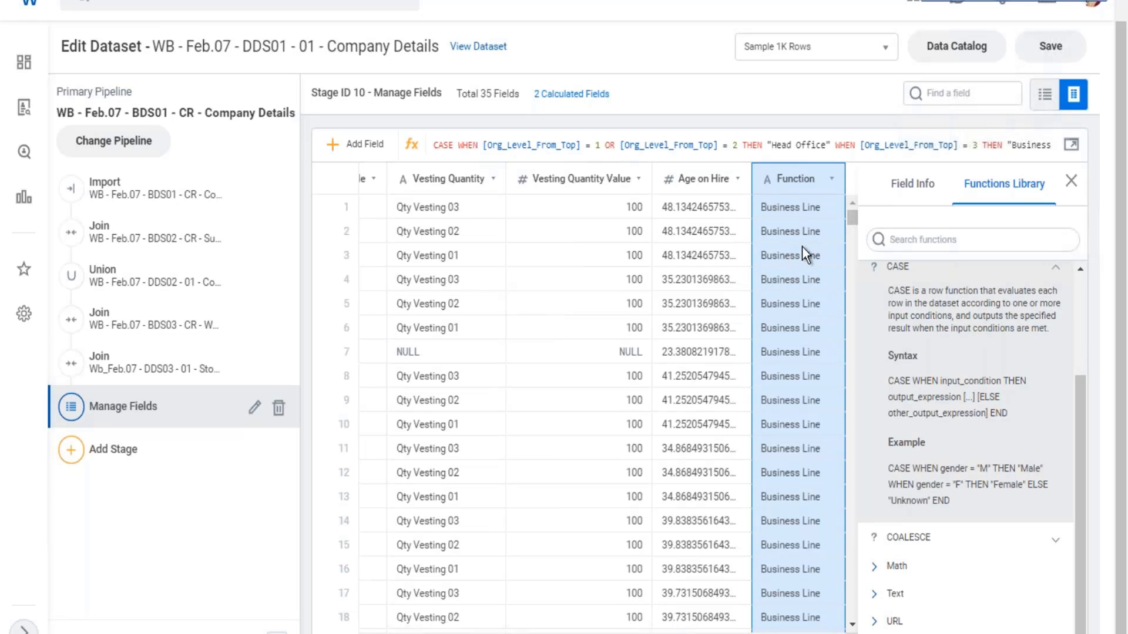
- Review the Function column's values down the rows and check its name, field type and expression in the field details
{"action": "scroll", "coordinate": [803, 255], "scroll_direction": "down", "scroll_amount": 5}
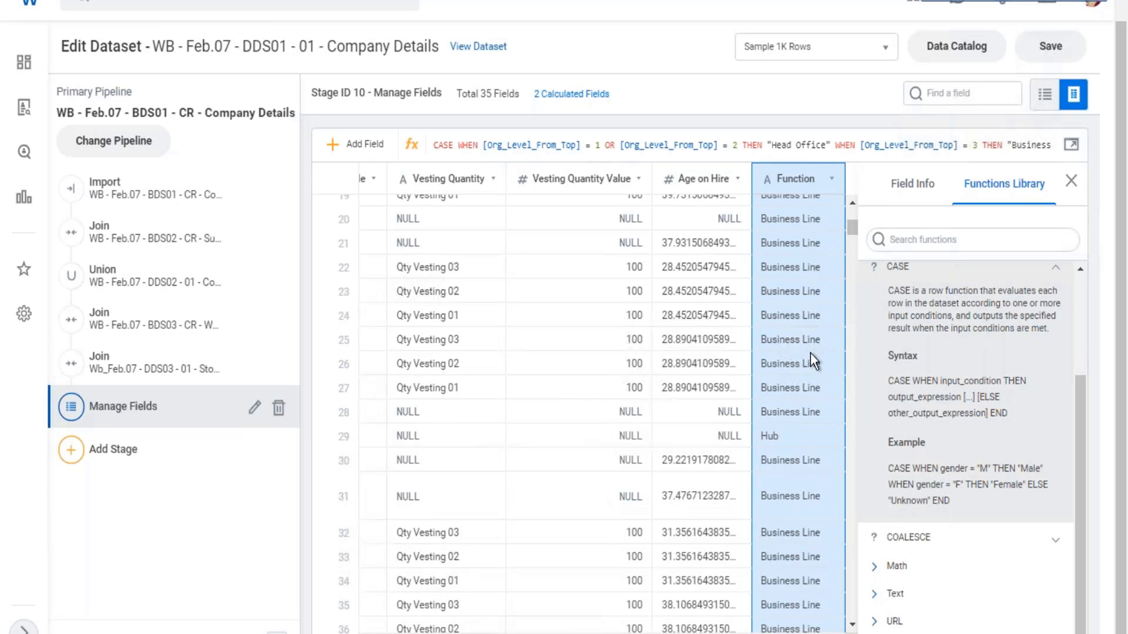
{"action": "scroll", "coordinate": [799, 404], "scroll_direction": "down", "scroll_amount": 5}
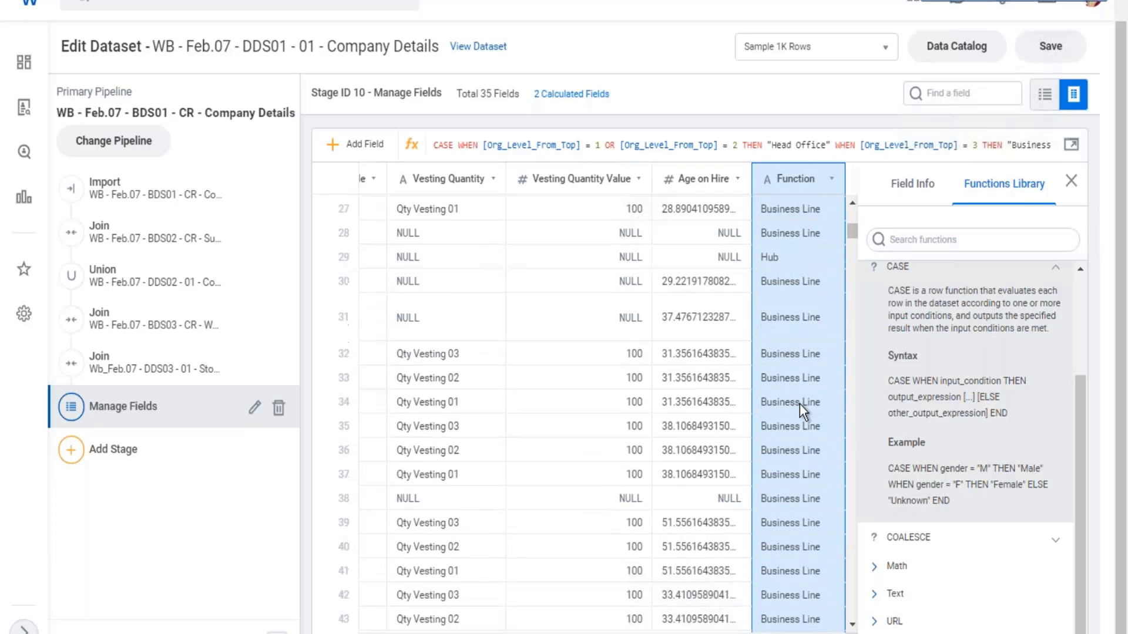
{"action": "scroll", "coordinate": [804, 401], "scroll_direction": "down", "scroll_amount": 3}
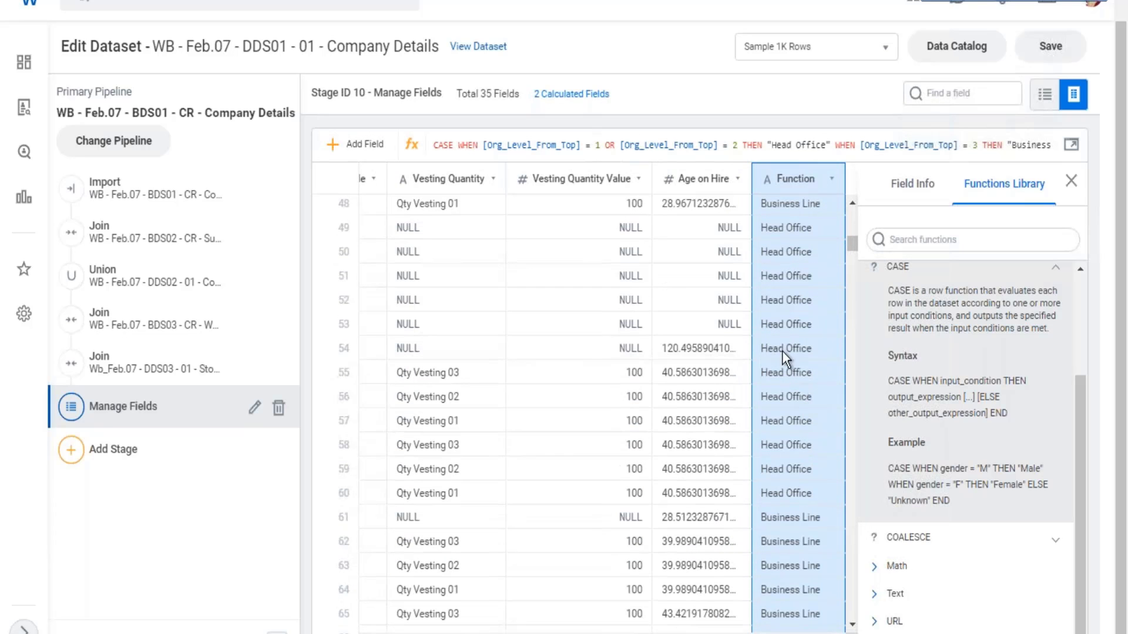
{"action": "scroll", "coordinate": [793, 348], "scroll_direction": "down", "scroll_amount": 8}
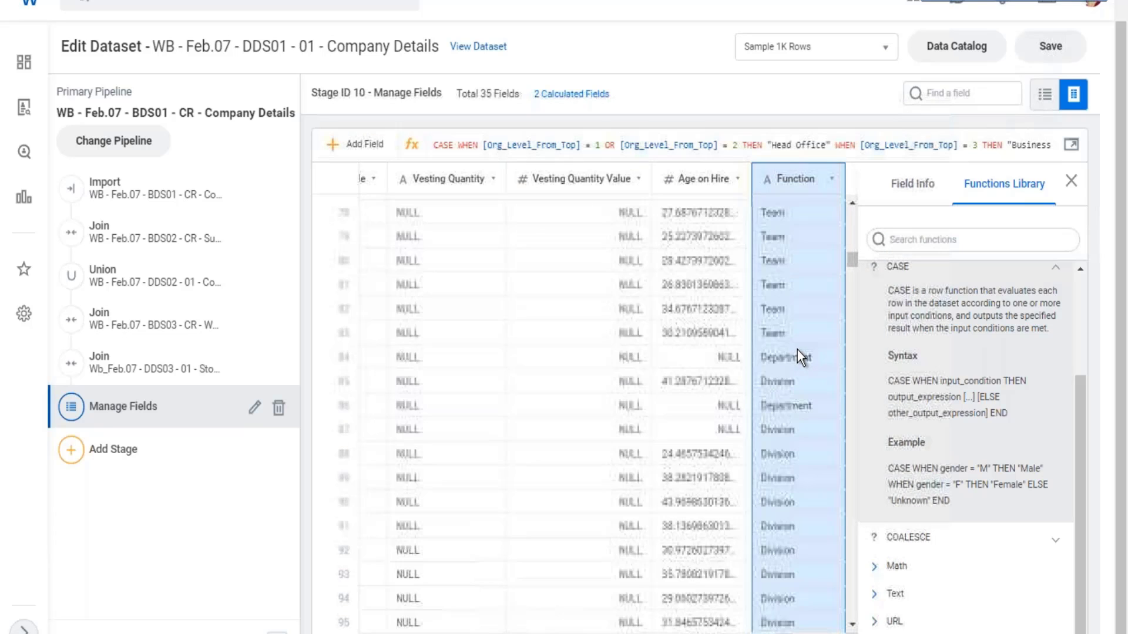
{"action": "scroll", "coordinate": [805, 352], "scroll_direction": "up", "scroll_amount": 12}
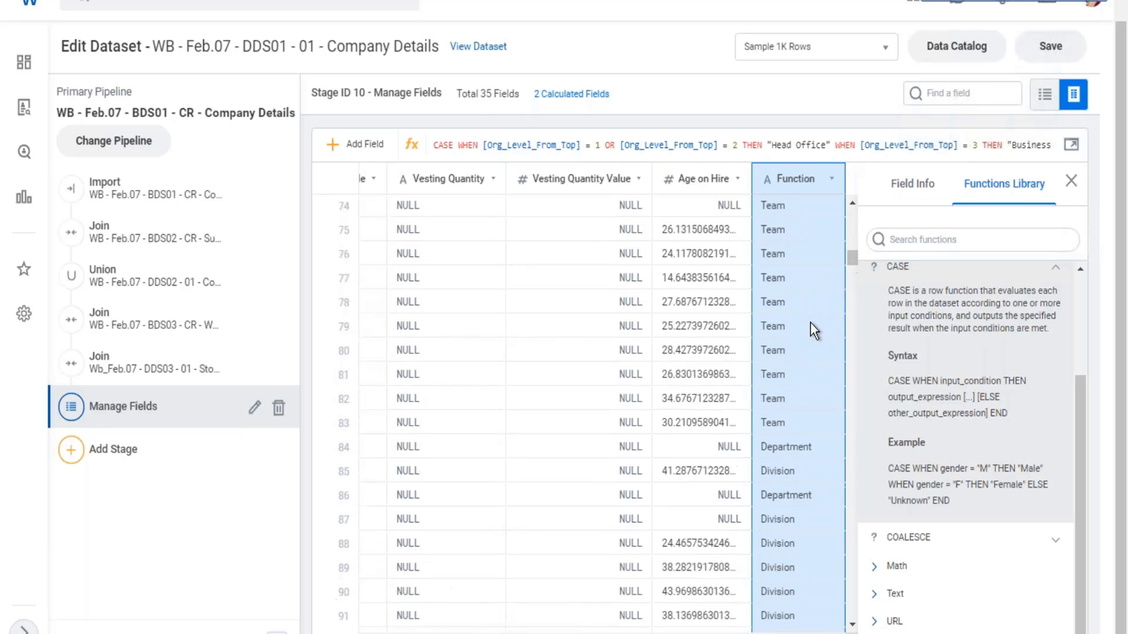
{"action": "left_click", "coordinate": [895, 186]}
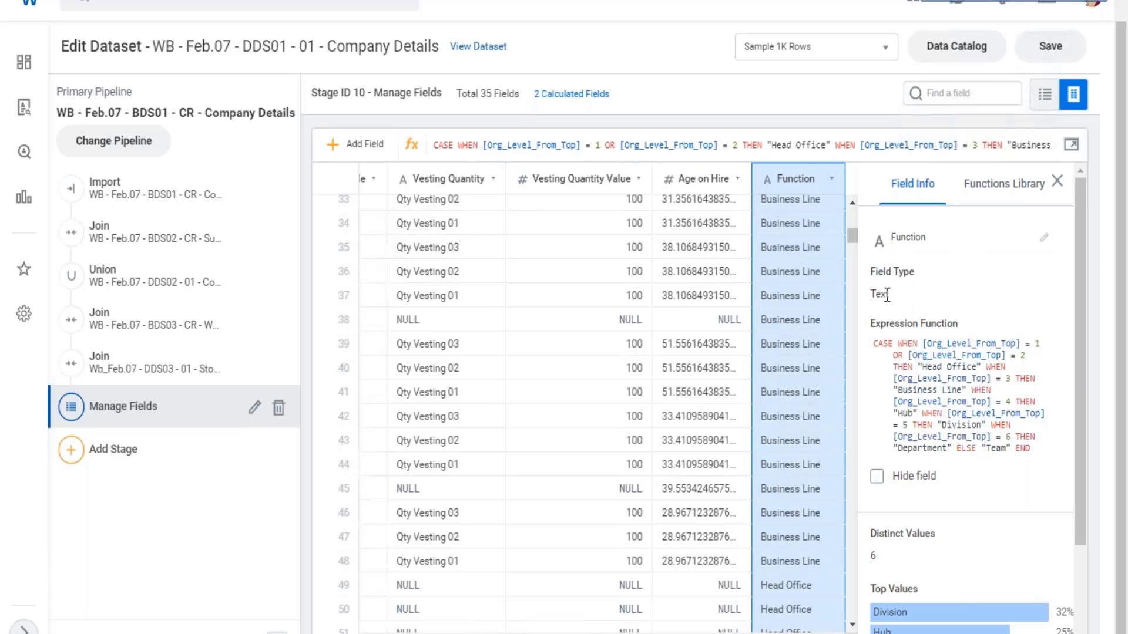
{"action": "left_click", "coordinate": [1044, 238]}
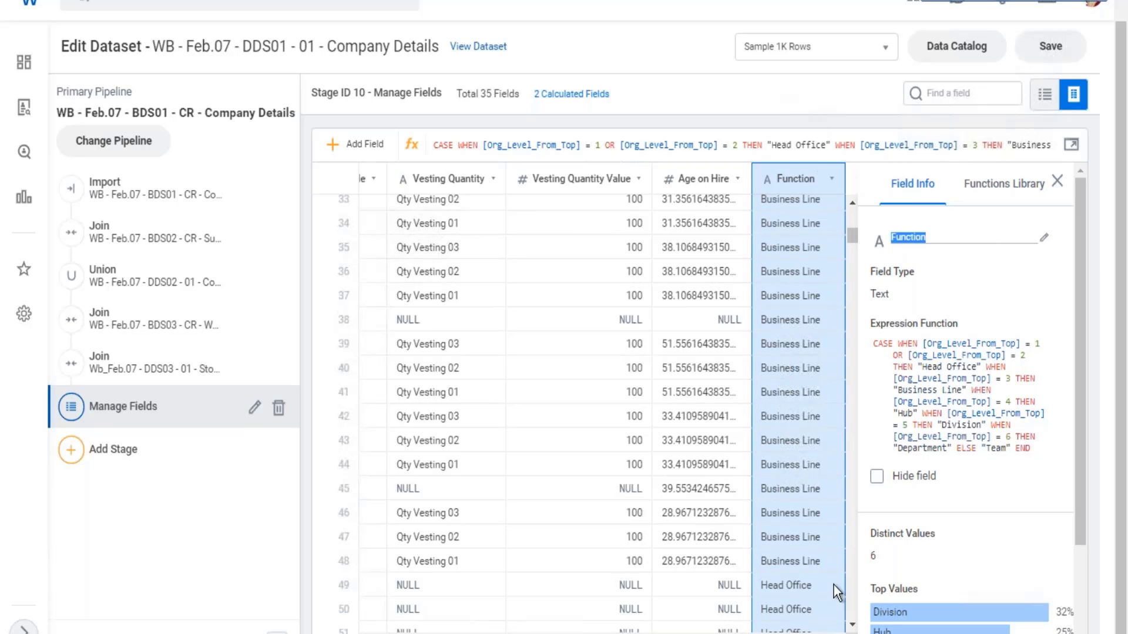
{"action": "left_click", "coordinate": [860, 354]}
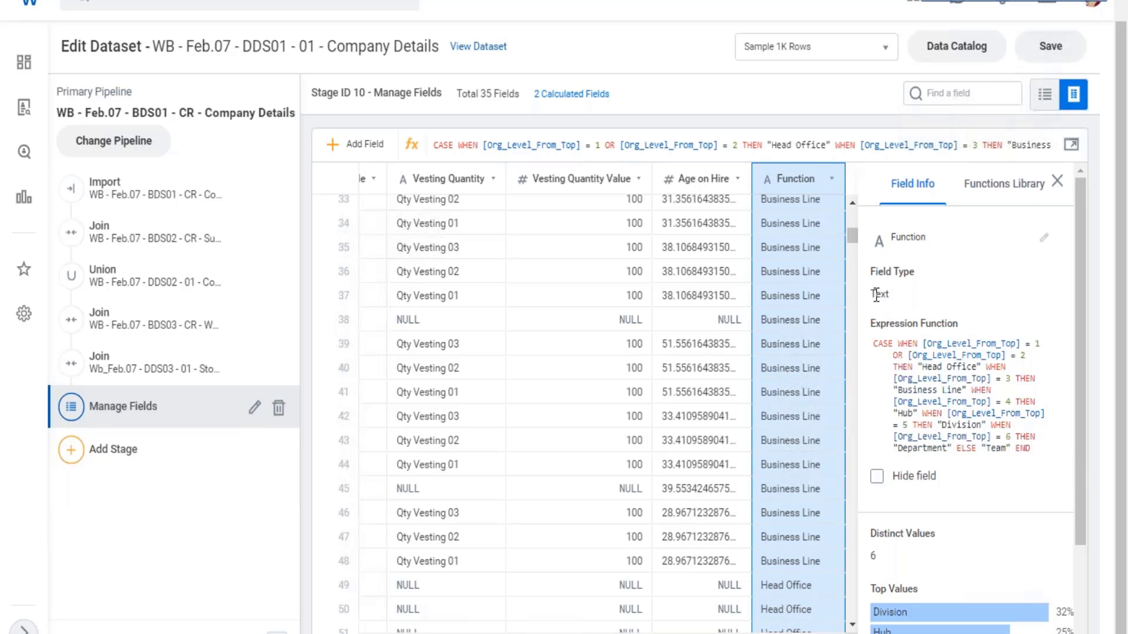
{"action": "left_click_drag", "start_coordinate": [877, 295], "coordinate": [889, 295]}
- Add a new calculated field to the dataset and browse the Text functions available for it
{"action": "left_click", "coordinate": [998, 191]}
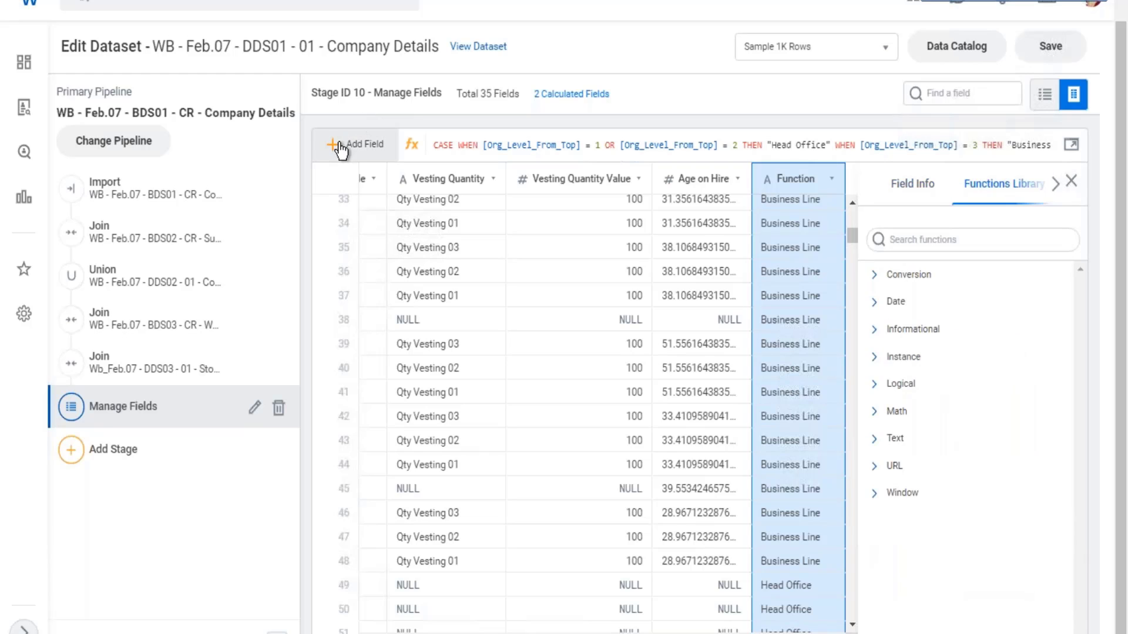
{"action": "left_click", "coordinate": [411, 147]}
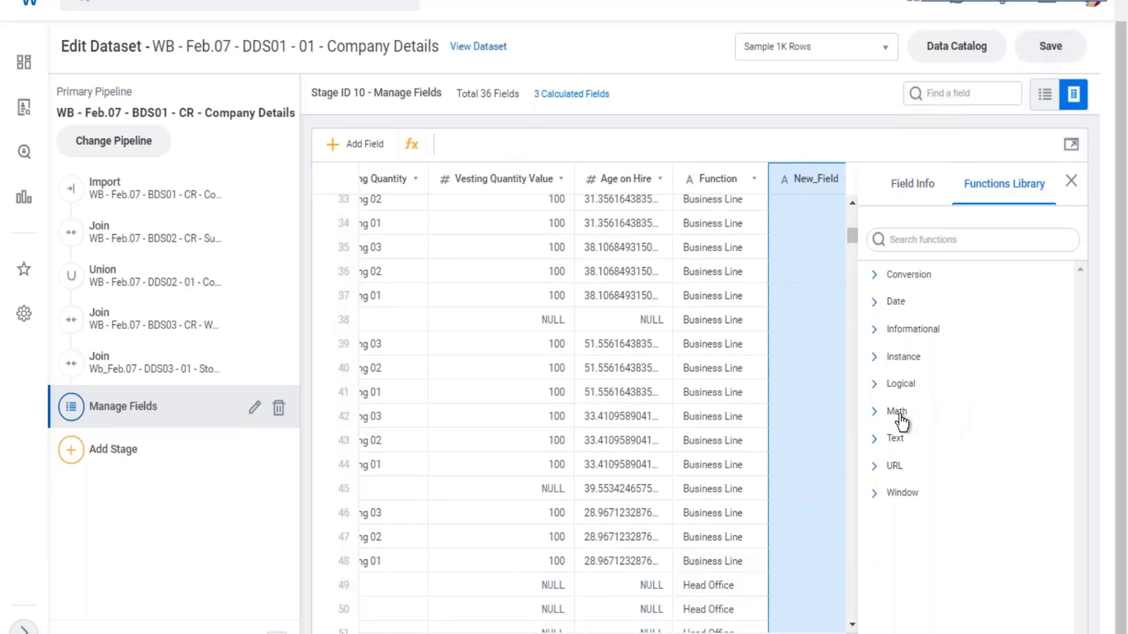
{"action": "left_click", "coordinate": [874, 448]}
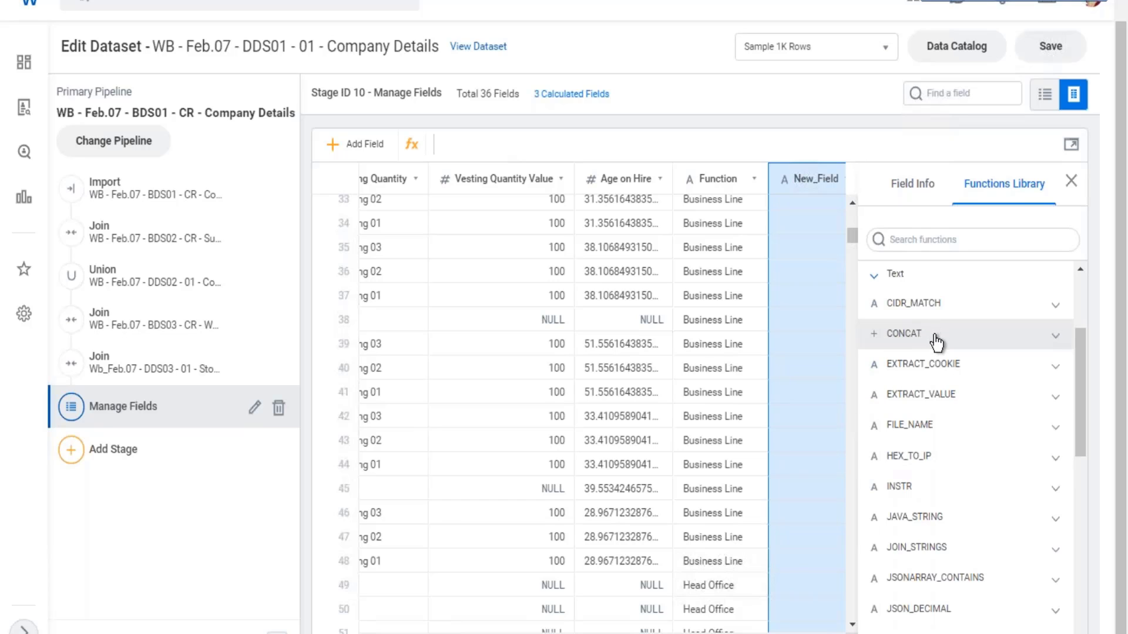
{"action": "scroll", "coordinate": [933, 364], "scroll_direction": "down", "scroll_amount": 3}
{"action": "scroll", "coordinate": [961, 367], "scroll_direction": "down", "scroll_amount": 5}
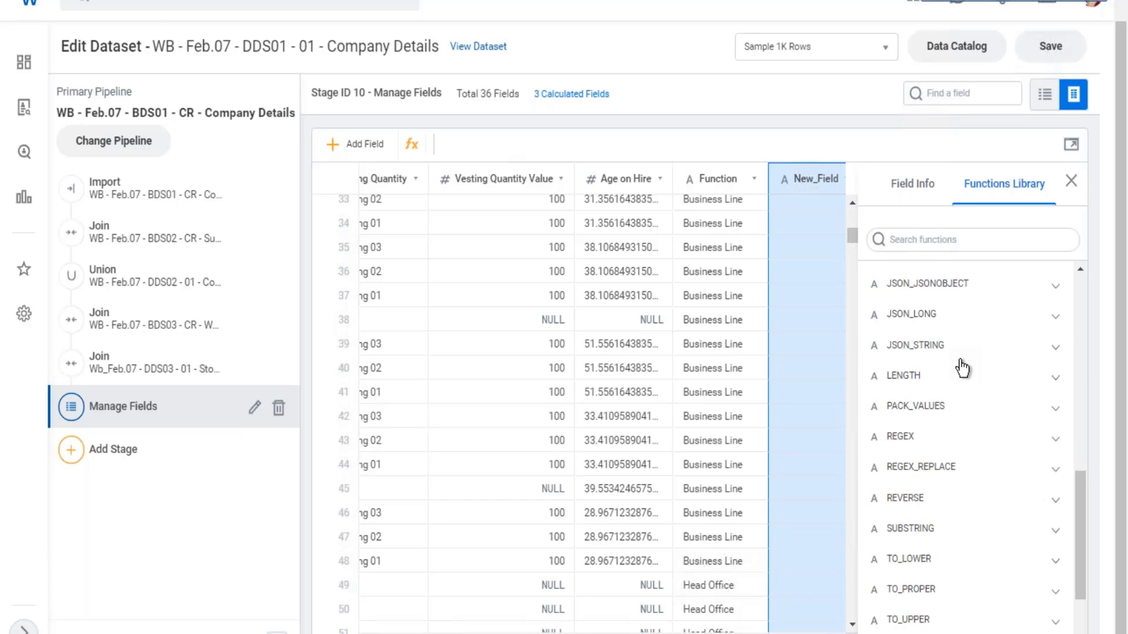
{"action": "scroll", "coordinate": [968, 354], "scroll_direction": "up", "scroll_amount": 6}
{"action": "scroll", "coordinate": [969, 355], "scroll_direction": "up", "scroll_amount": 4}
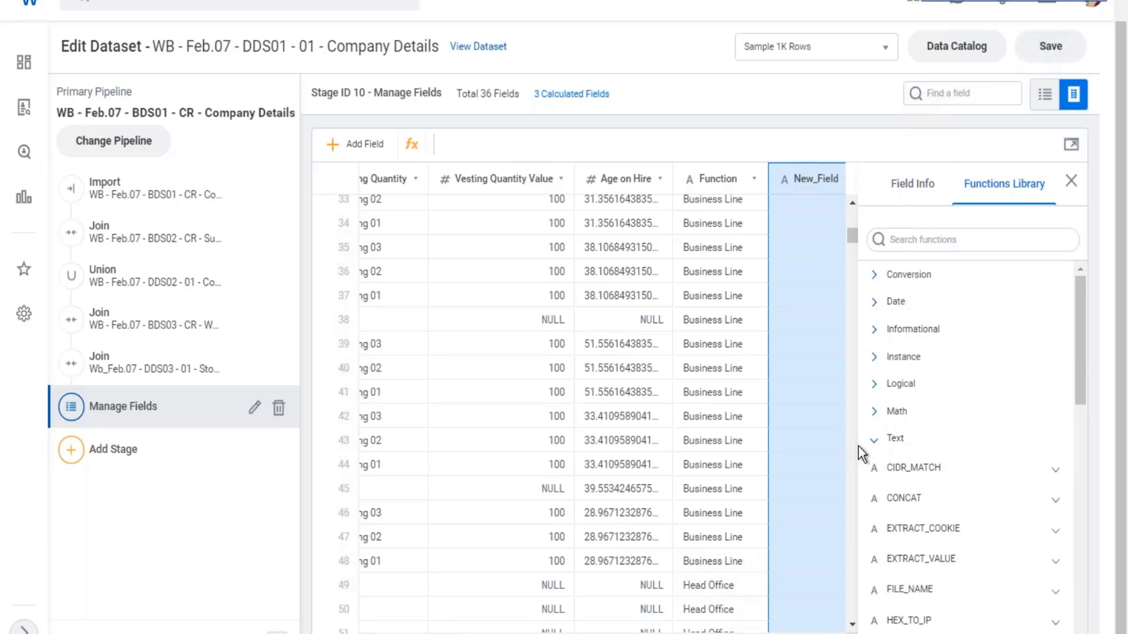
{"action": "left_click", "coordinate": [884, 442]}
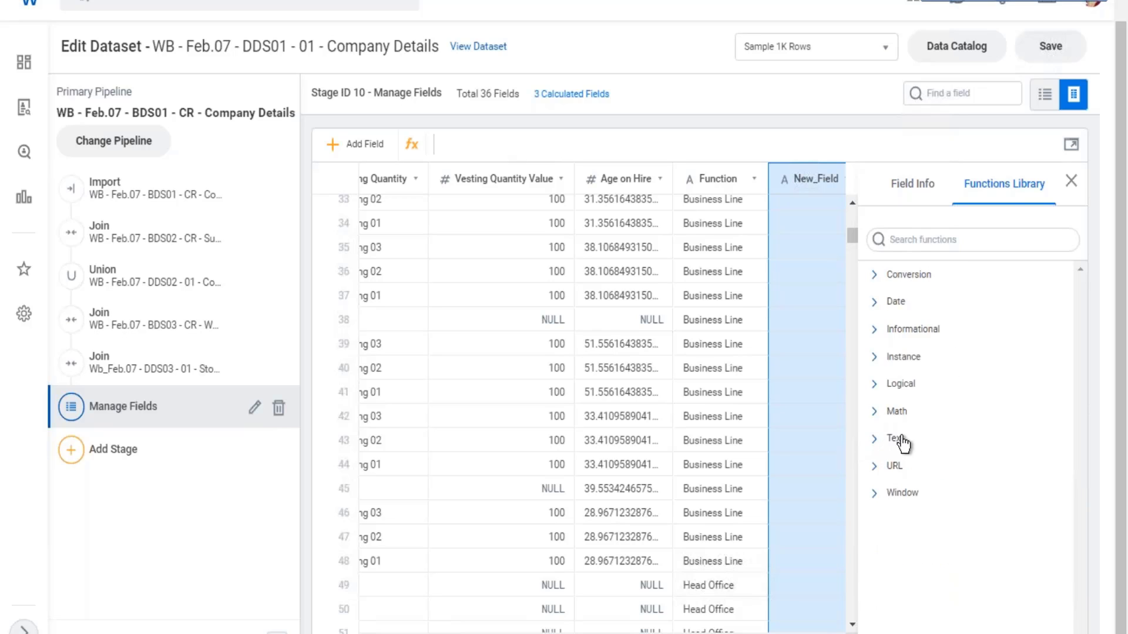
- Read the CONCAT function's description, syntax, return value and example among the Text functions
{"action": "left_click", "coordinate": [878, 450]}
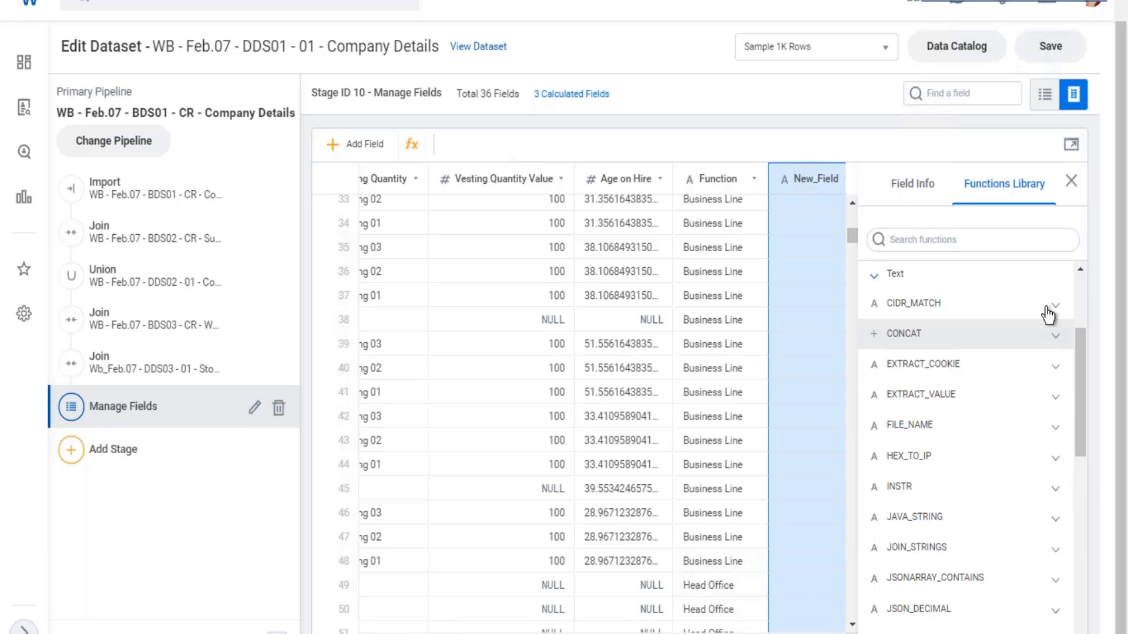
{"action": "left_click", "coordinate": [1056, 336]}
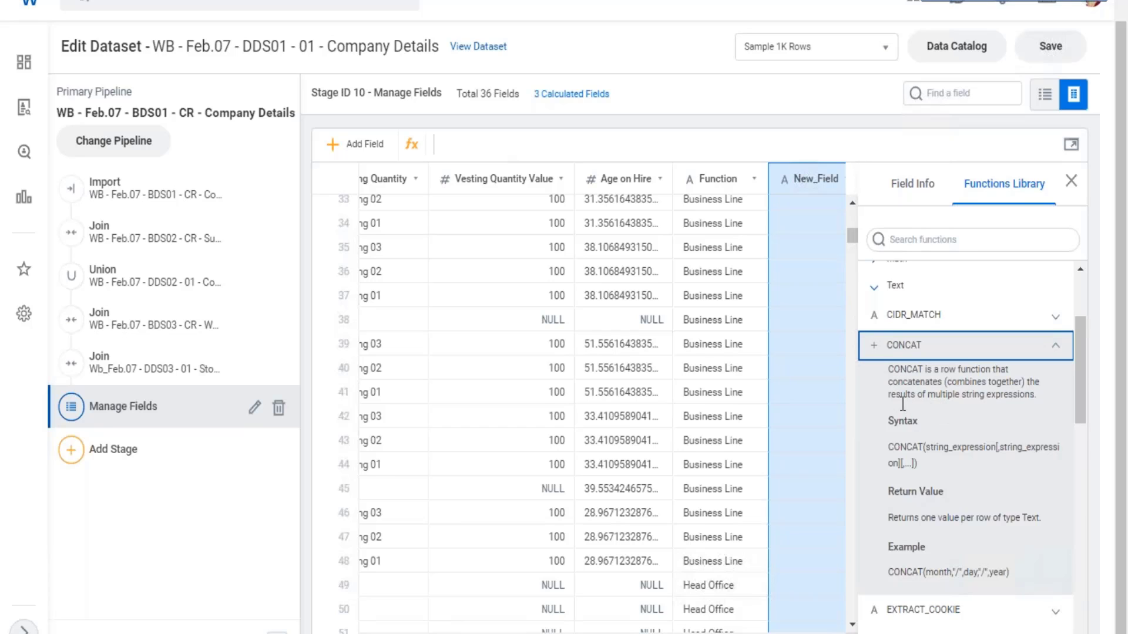
{"action": "left_click_drag", "start_coordinate": [900, 394], "coordinate": [919, 519]}
{"action": "left_click", "coordinate": [854, 271]}
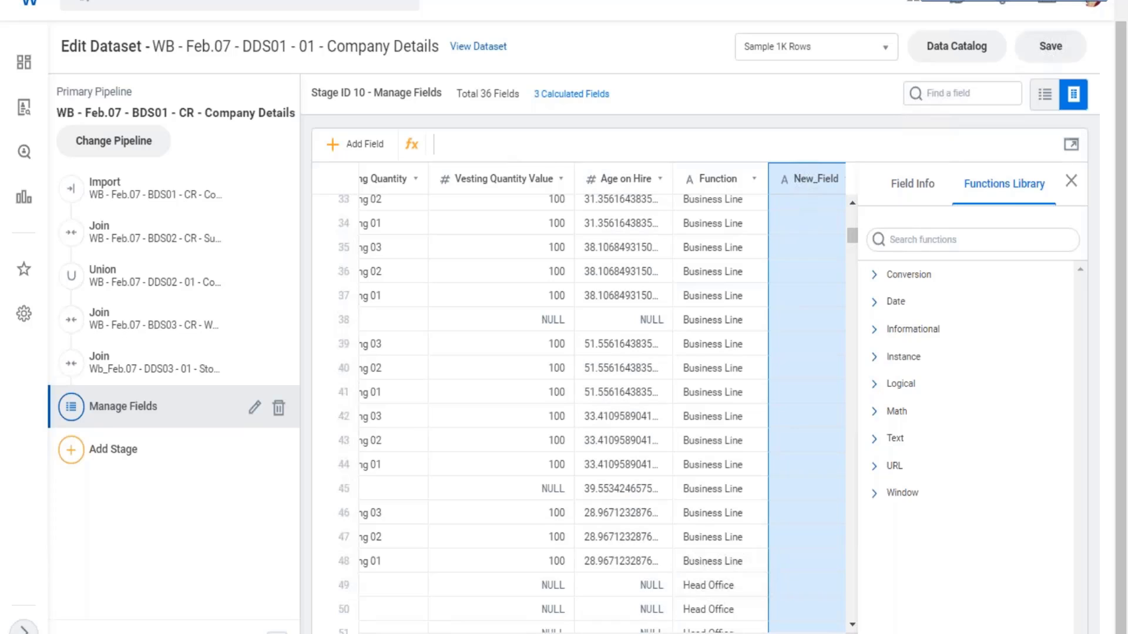
- Locate the Additional_Jobs column among the dataset fields and examine its values down the rows
{"action": "scroll", "coordinate": [579, 412], "scroll_direction": "left", "scroll_amount": 20}
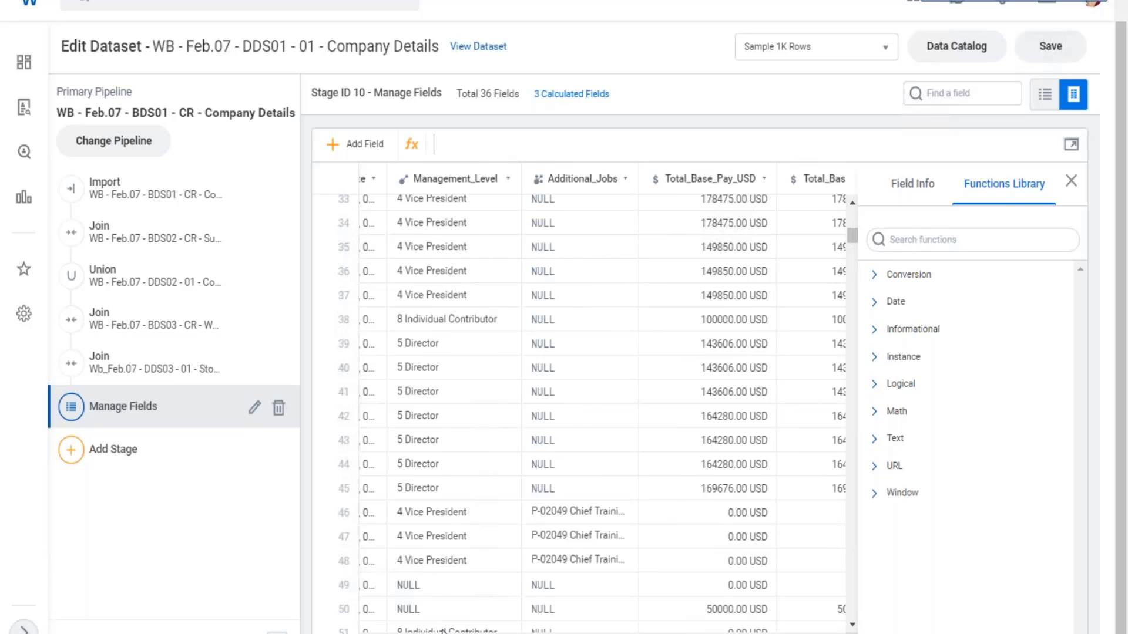
{"action": "scroll", "coordinate": [579, 411], "scroll_direction": "left", "scroll_amount": 8}
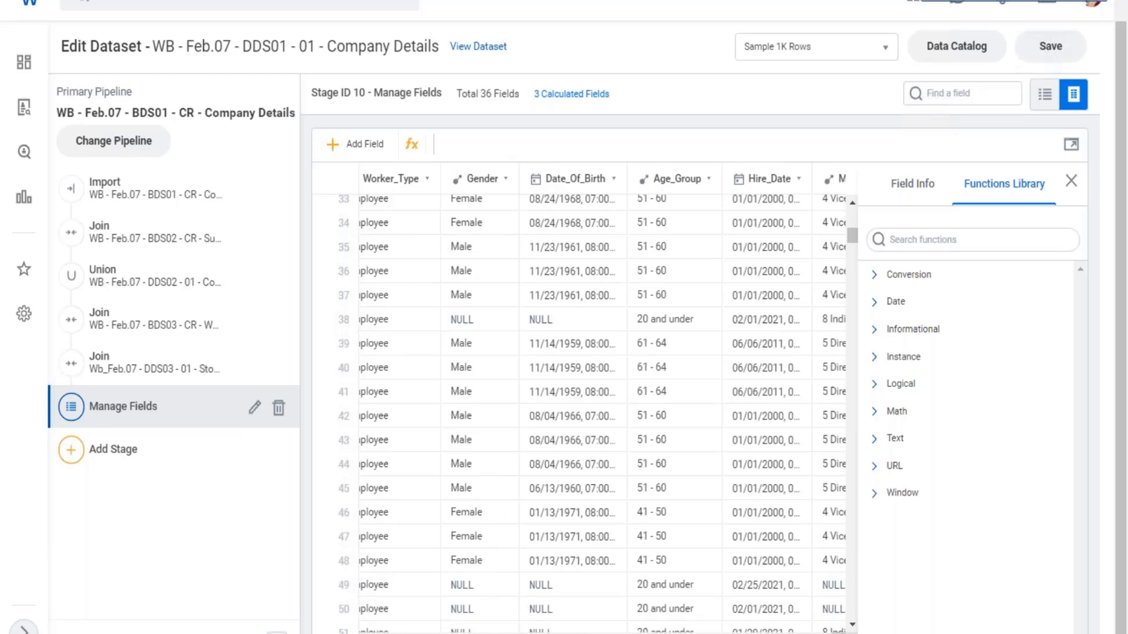
{"action": "scroll", "coordinate": [579, 411], "scroll_direction": "right", "scroll_amount": 2}
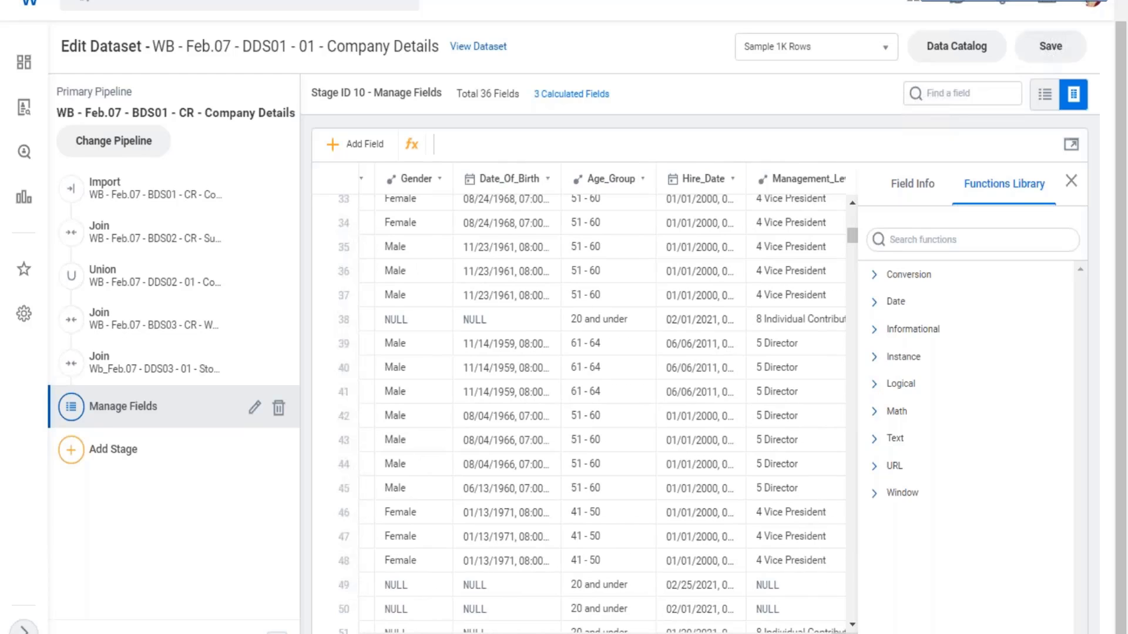
{"action": "scroll", "coordinate": [579, 412], "scroll_direction": "right", "scroll_amount": 1}
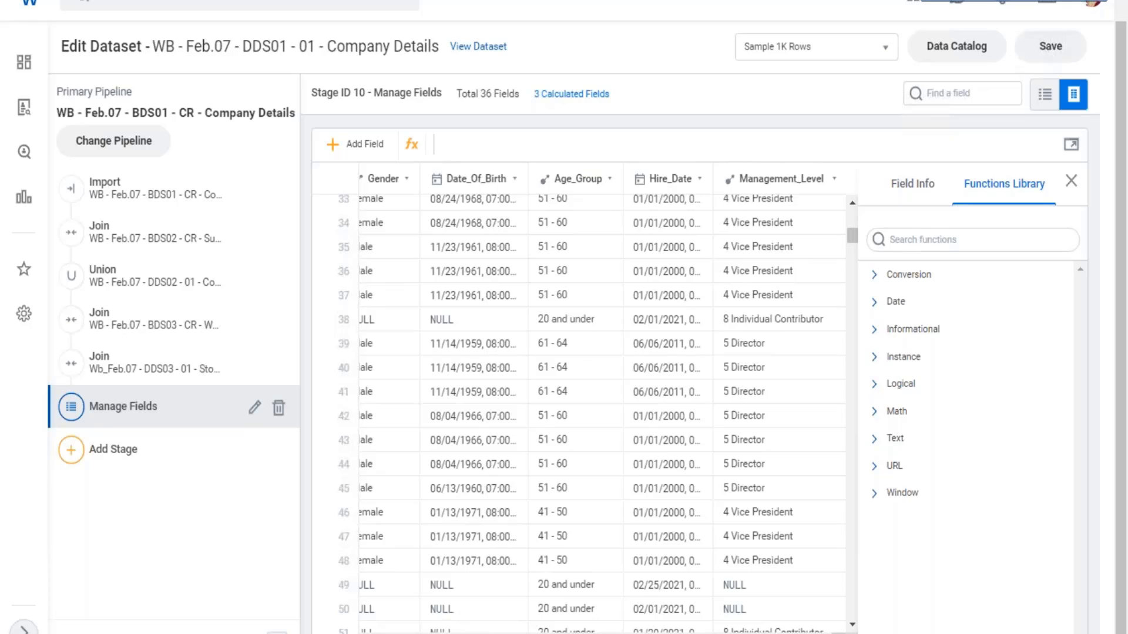
{"action": "scroll", "coordinate": [578, 411], "scroll_direction": "right", "scroll_amount": 1}
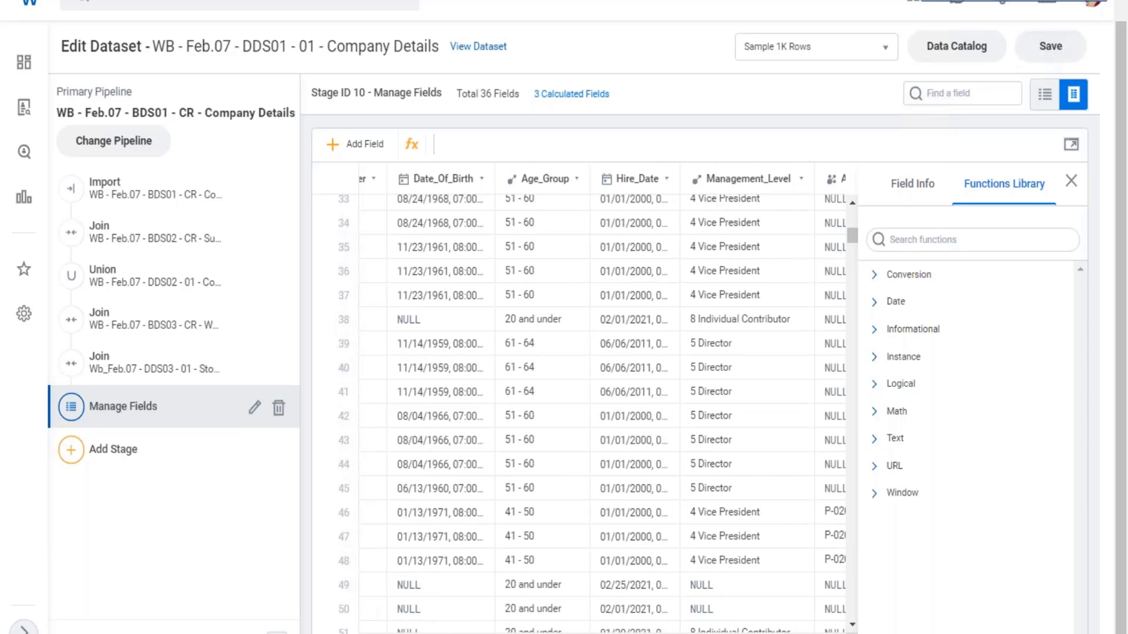
{"action": "scroll", "coordinate": [578, 411], "scroll_direction": "right", "scroll_amount": 10}
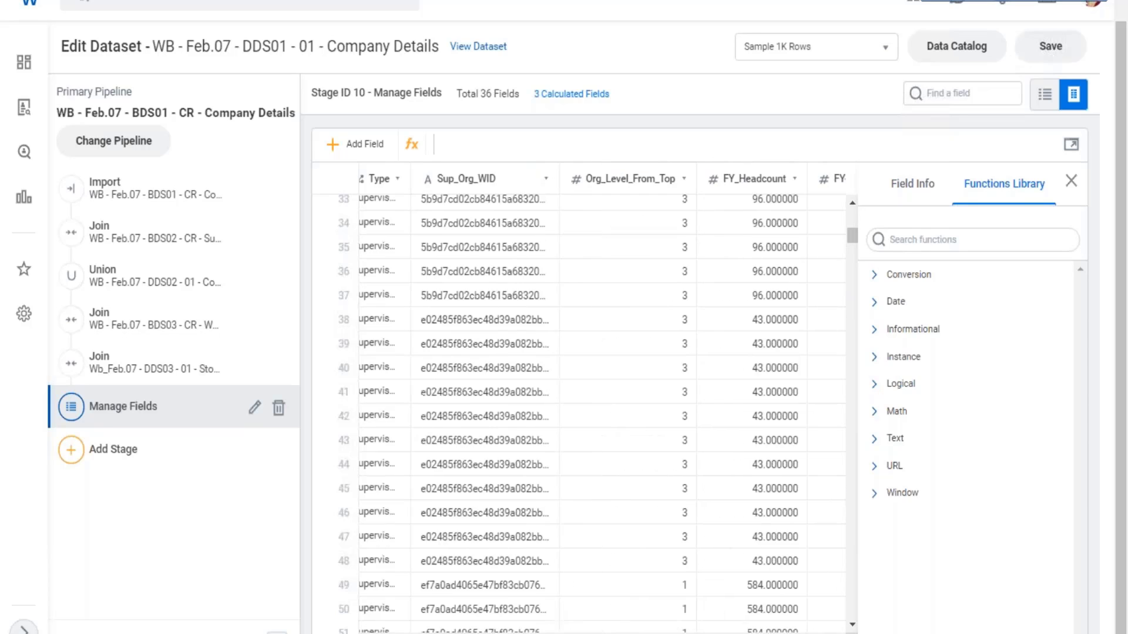
{"action": "scroll", "coordinate": [579, 411], "scroll_direction": "right", "scroll_amount": 3}
{"action": "scroll", "coordinate": [578, 411], "scroll_direction": "left", "scroll_amount": 10}
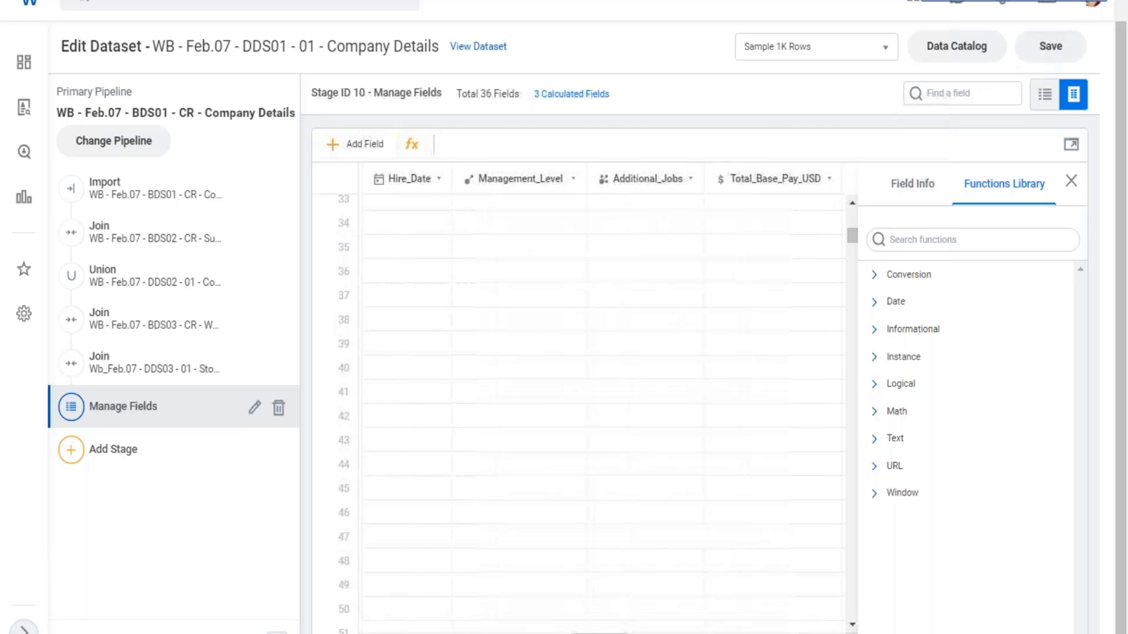
{"action": "scroll", "coordinate": [578, 411], "scroll_direction": "right", "scroll_amount": 1}
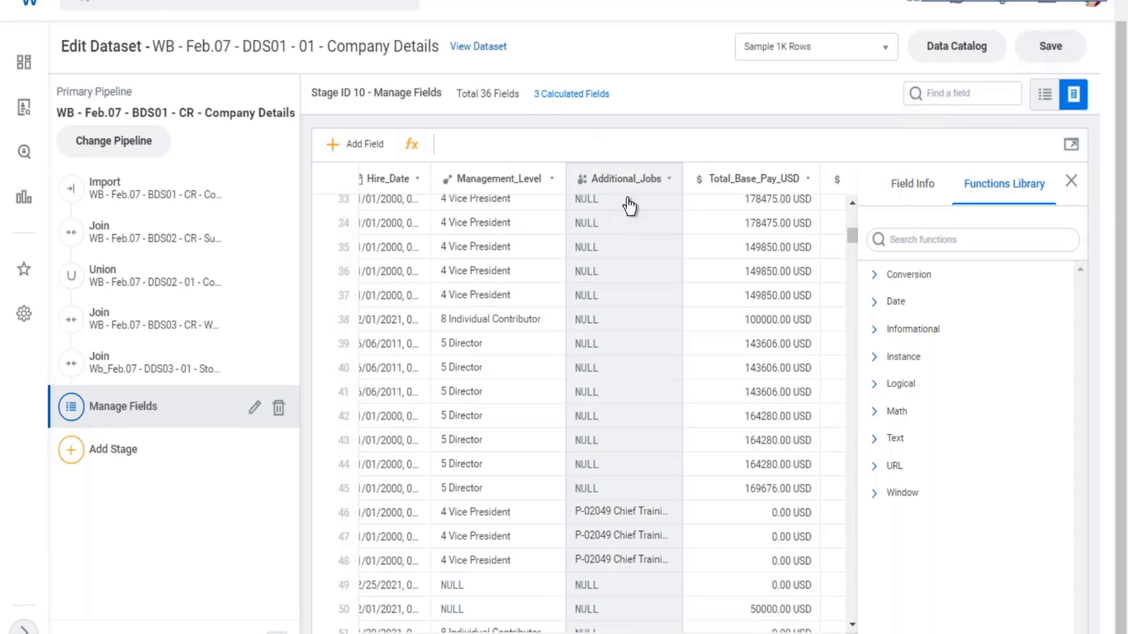
{"action": "mouse_move", "coordinate": [624, 525]}
{"action": "scroll", "coordinate": [652, 505], "scroll_direction": "down", "scroll_amount": 2}
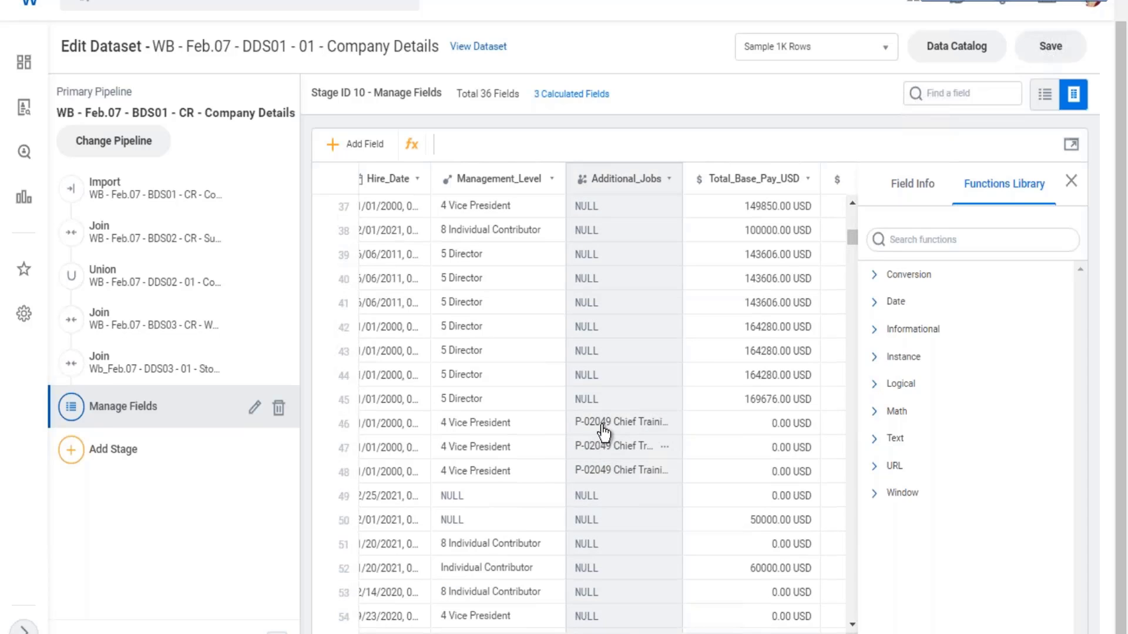
{"action": "scroll", "coordinate": [606, 429], "scroll_direction": "down", "scroll_amount": 10}
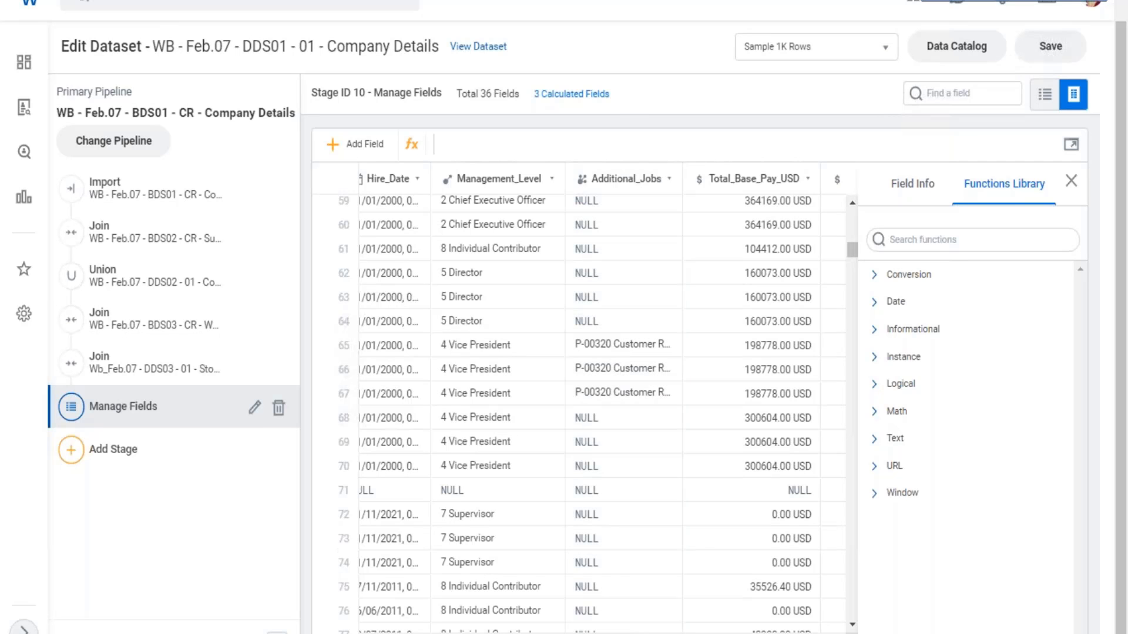
- Insert the INSTANCE_COUNT function from the Instance functions into the new calculated field's expression
{"action": "scroll", "coordinate": [602, 400], "scroll_direction": "right", "scroll_amount": 15}
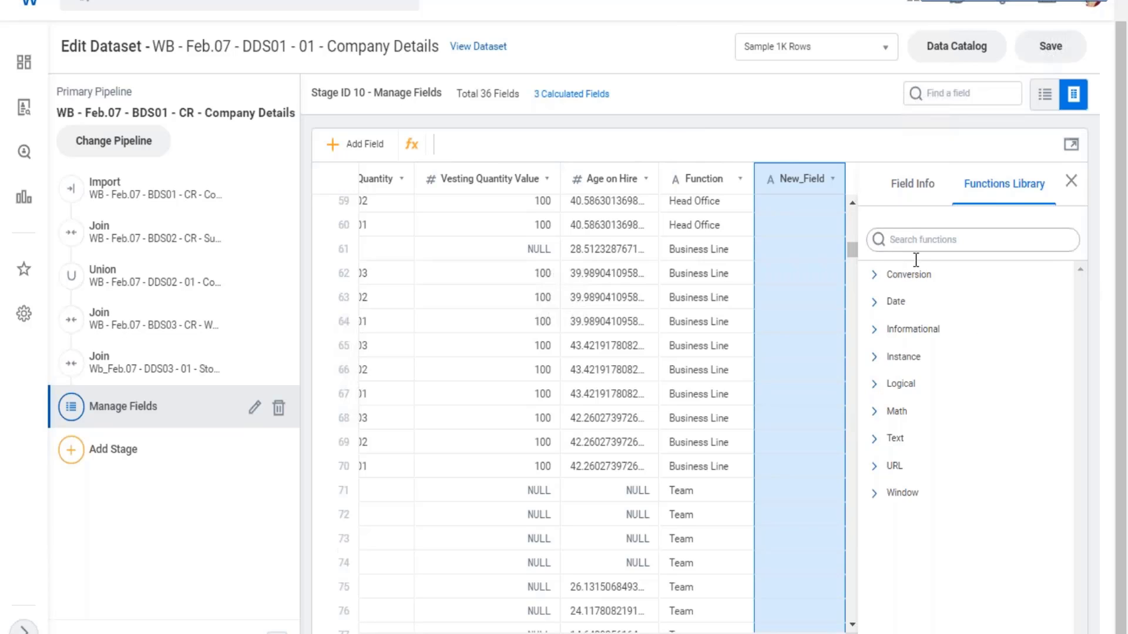
{"action": "left_click", "coordinate": [885, 359]}
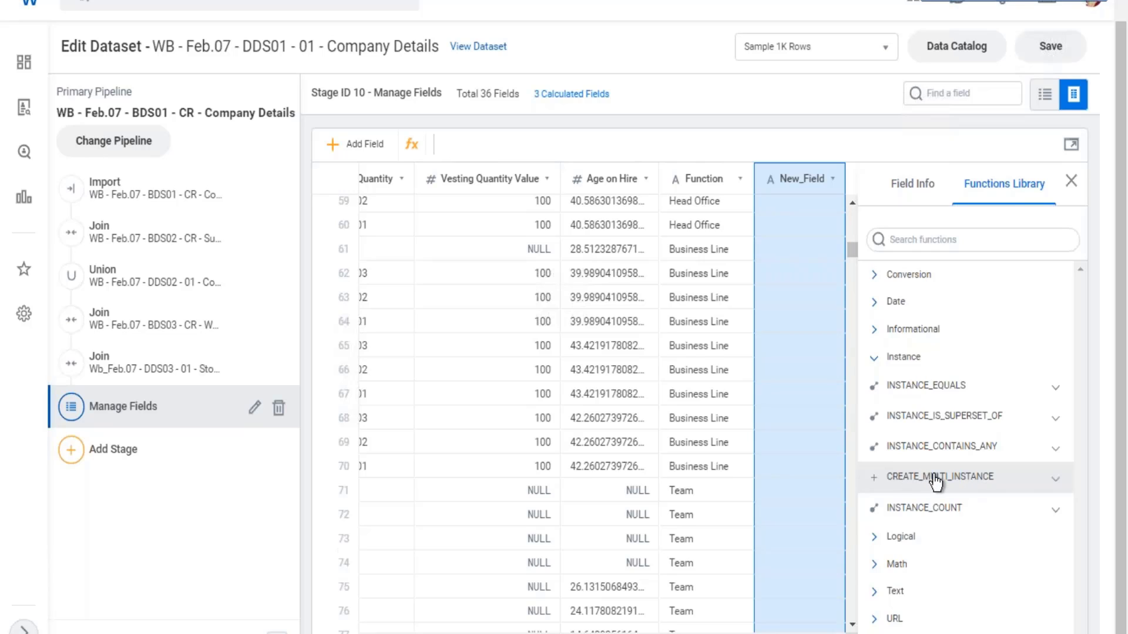
{"action": "left_click", "coordinate": [905, 519]}
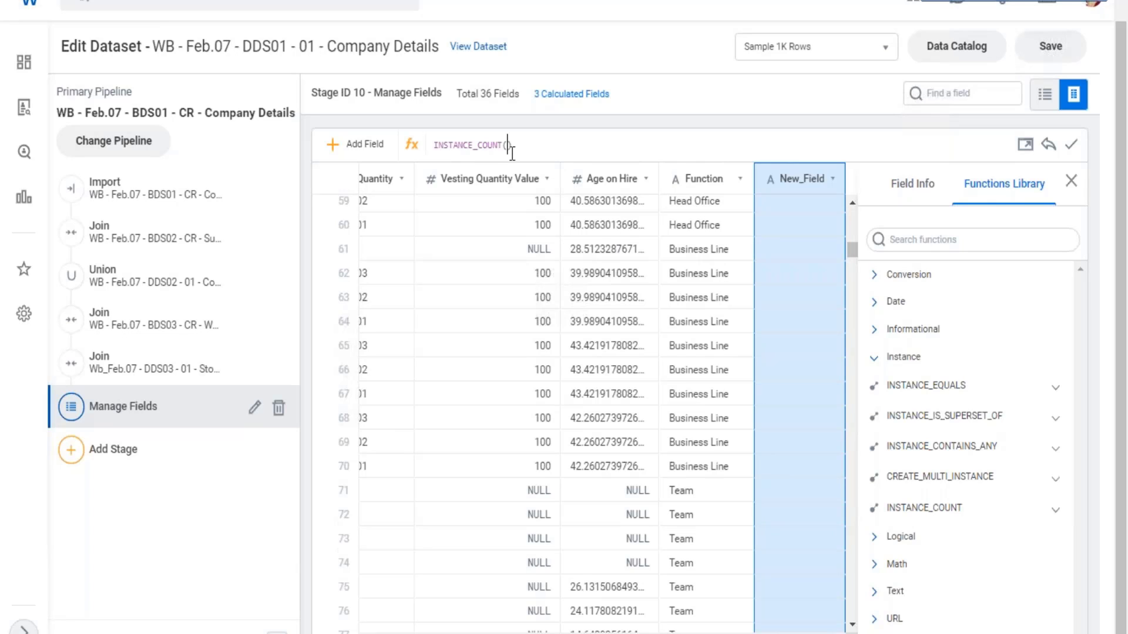
- Set Additional_Jobs as the argument of INSTANCE_COUNT and apply the expression
{"action": "type", "text": "["}
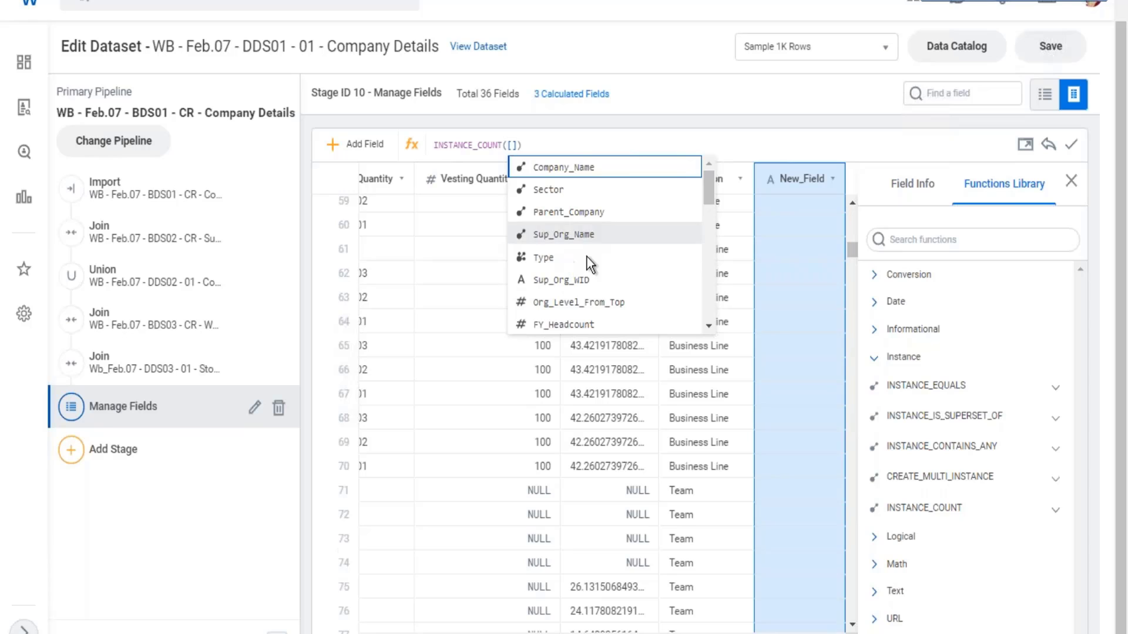
{"action": "scroll", "coordinate": [593, 259], "scroll_direction": "down", "scroll_amount": 1}
{"action": "scroll", "coordinate": [612, 273], "scroll_direction": "down", "scroll_amount": 4}
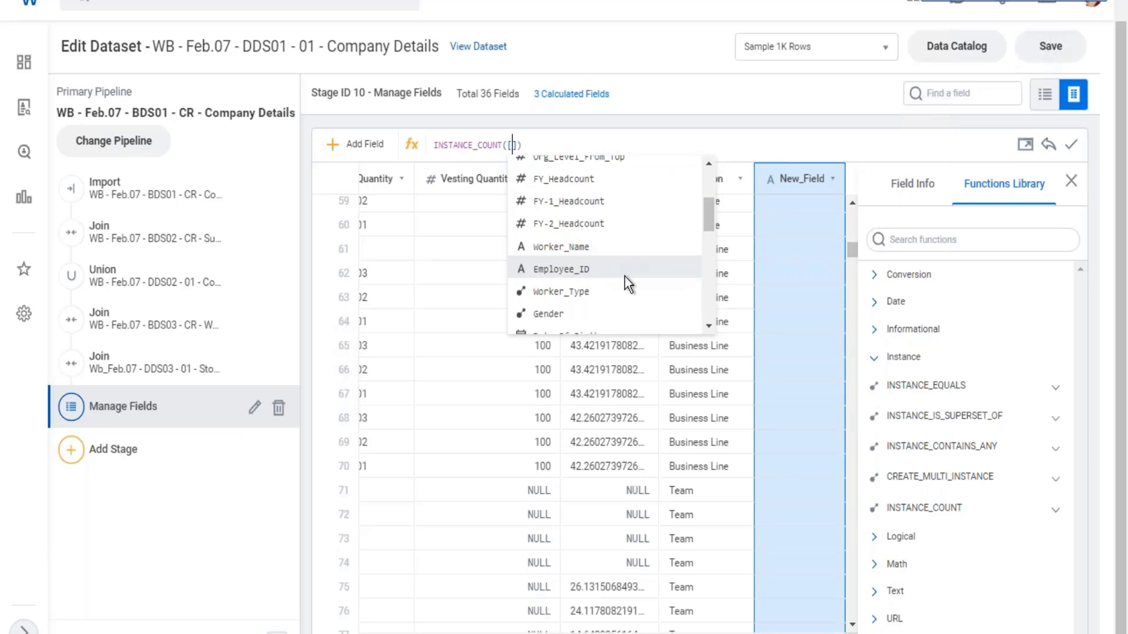
{"action": "scroll", "coordinate": [627, 277], "scroll_direction": "down", "scroll_amount": 1}
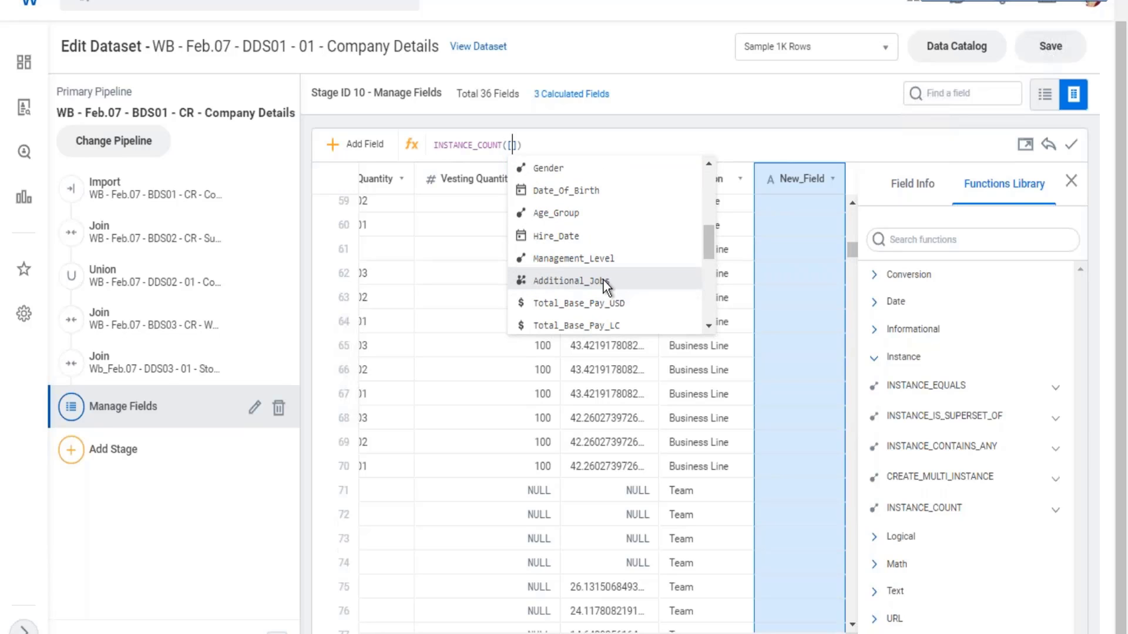
{"action": "left_click", "coordinate": [618, 280]}
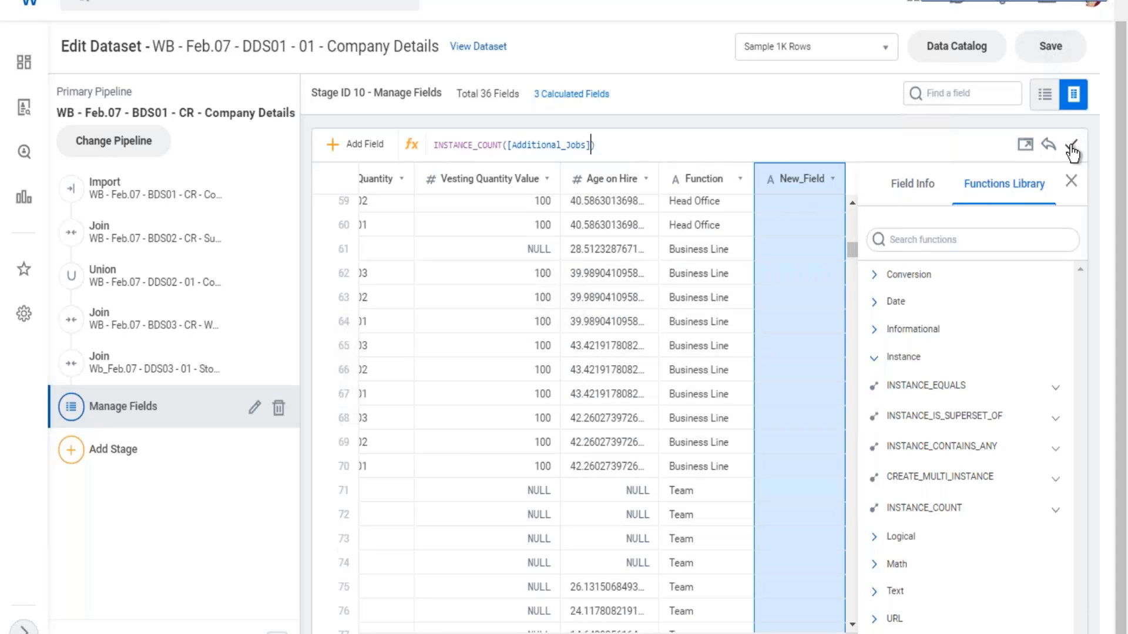
{"action": "left_click", "coordinate": [1071, 144]}
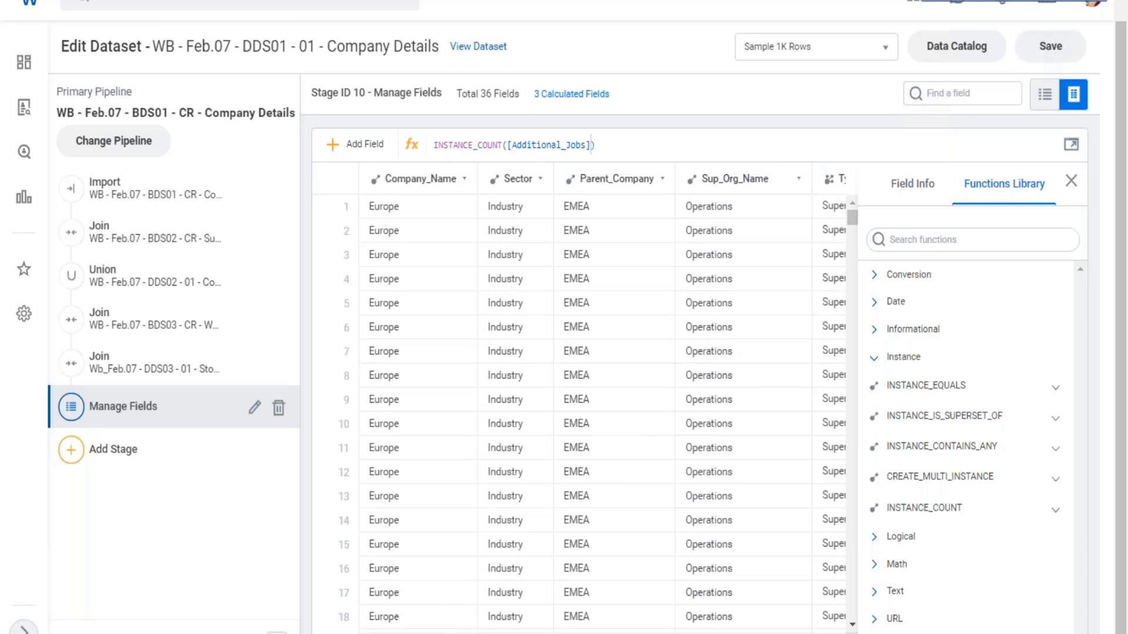
- Review the new field's counts down the rows and compare them with the matching Additional_Jobs values
{"action": "scroll", "coordinate": [602, 400], "scroll_direction": "right", "scroll_amount": 5}
{"action": "scroll", "coordinate": [578, 412], "scroll_direction": "right", "scroll_amount": 5}
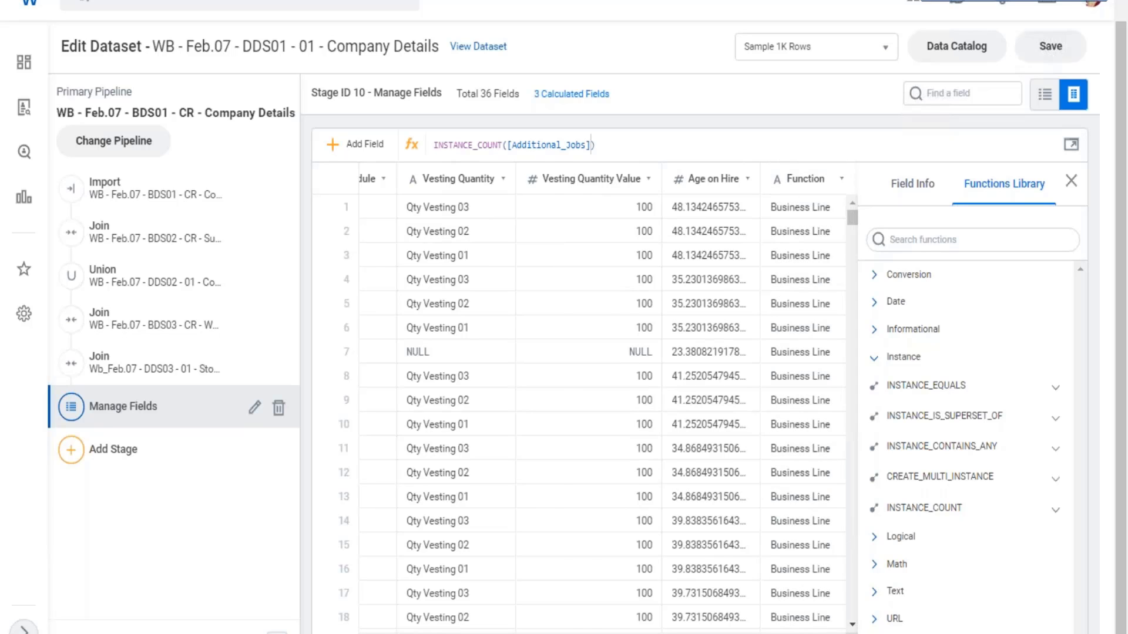
{"action": "scroll", "coordinate": [579, 411], "scroll_direction": "right", "scroll_amount": 2}
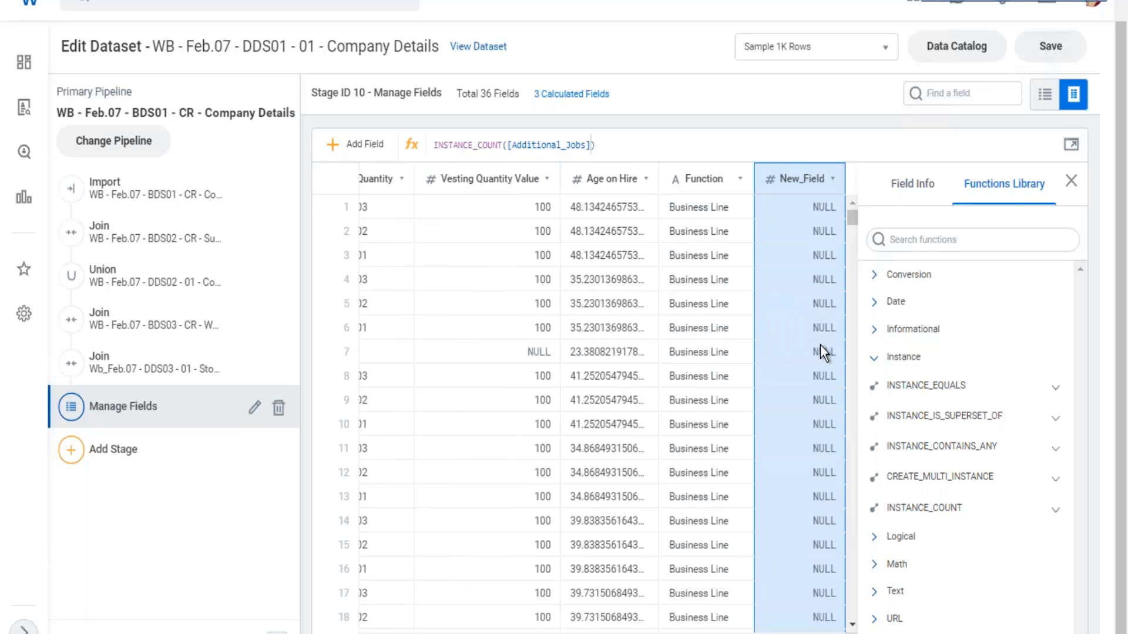
{"action": "scroll", "coordinate": [820, 344], "scroll_direction": "down", "scroll_amount": 5}
{"action": "scroll", "coordinate": [820, 341], "scroll_direction": "down", "scroll_amount": 2}
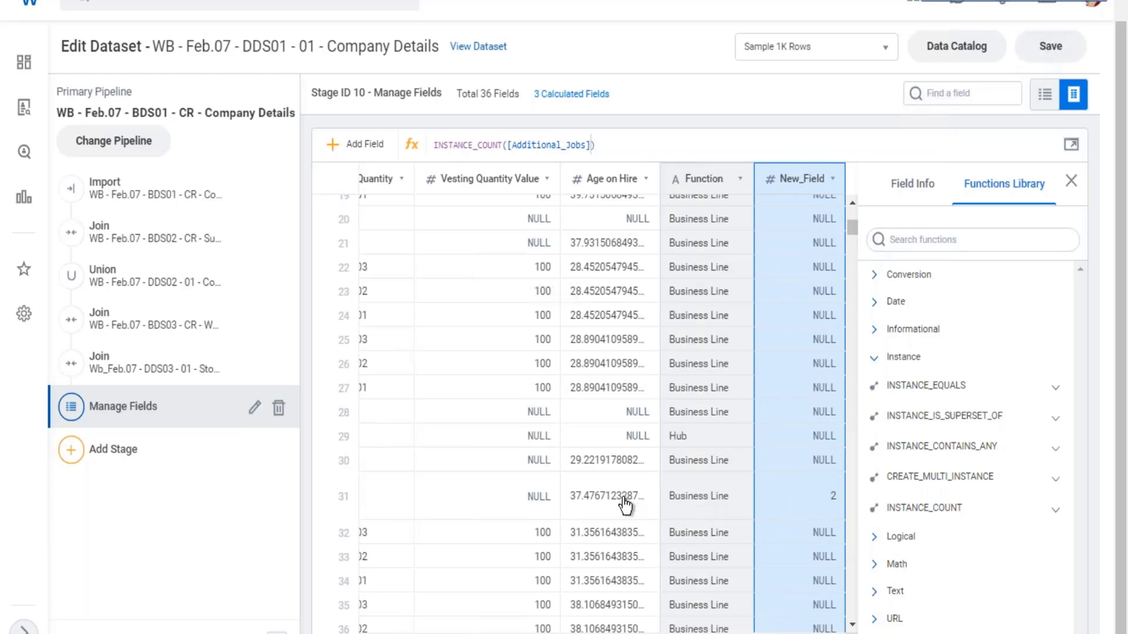
{"action": "left_click_drag", "start_coordinate": [813, 633], "coordinate": [614, 633]}
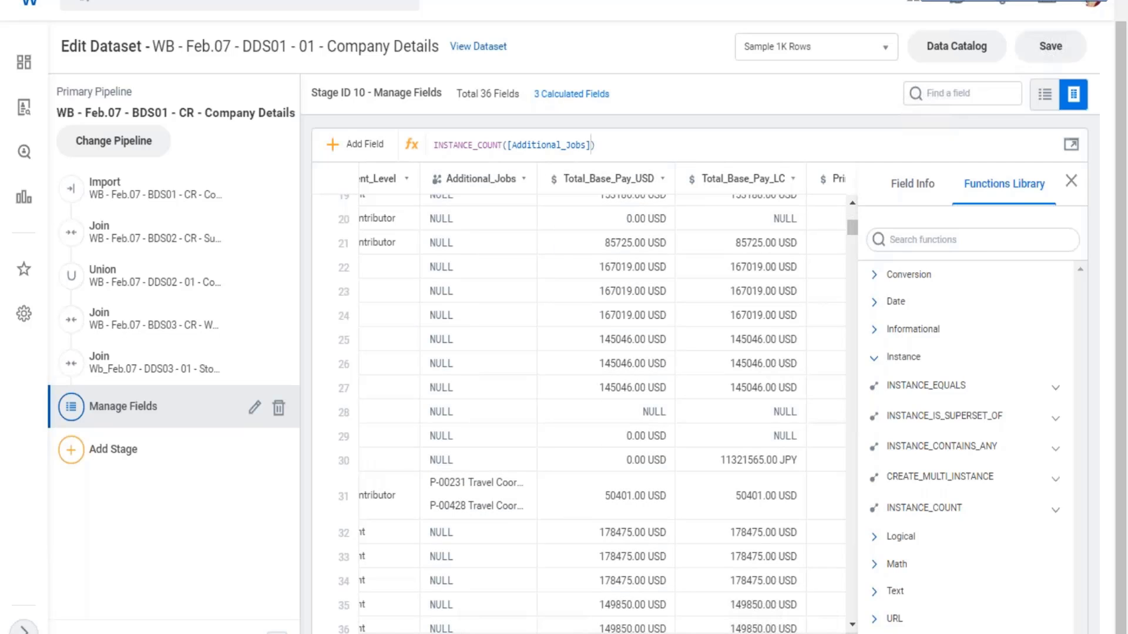
{"action": "left_click_drag", "start_coordinate": [613, 633], "coordinate": [823, 633]}
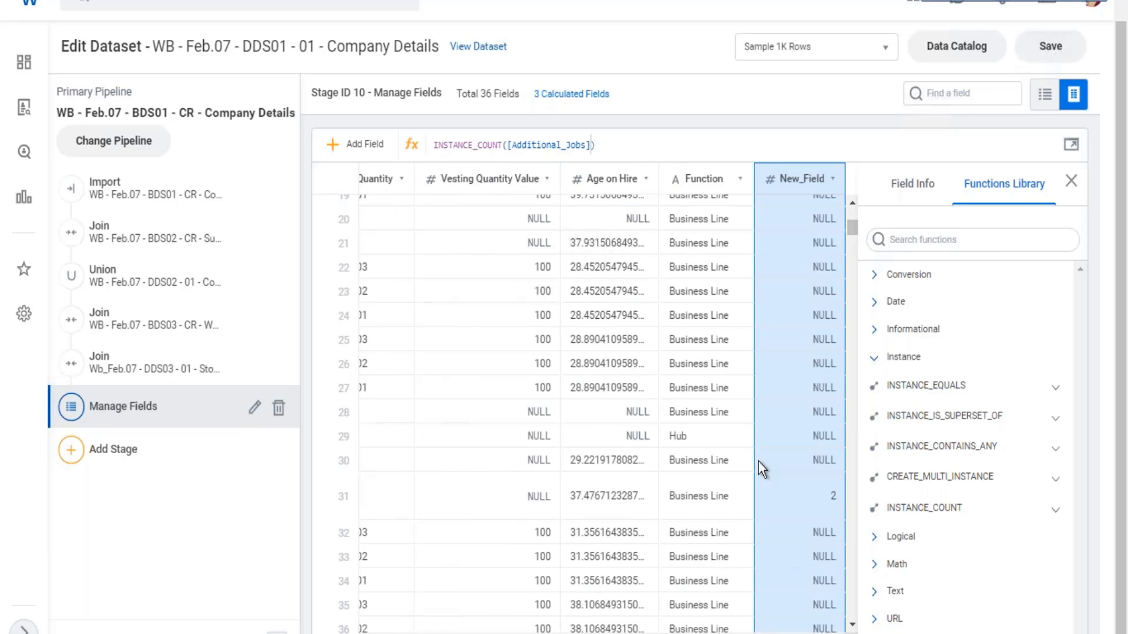
{"action": "scroll", "coordinate": [788, 480], "scroll_direction": "down", "scroll_amount": 5}
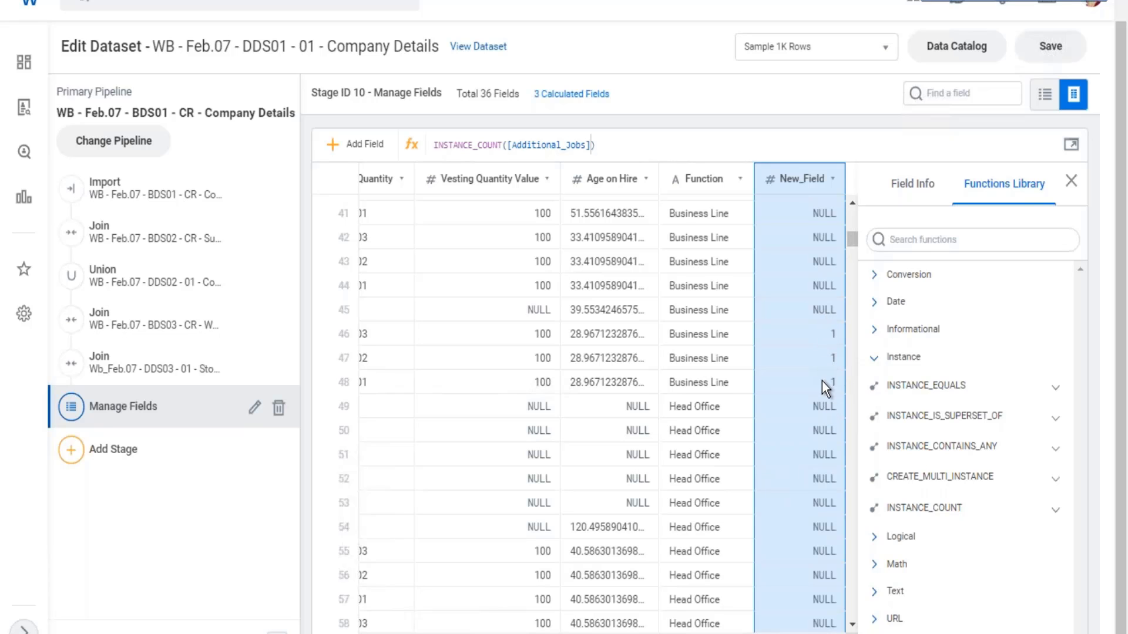
- Rename the new calculated field to "Additional Job count" in its field details
{"action": "scroll", "coordinate": [822, 382], "scroll_direction": "up", "scroll_amount": 9}
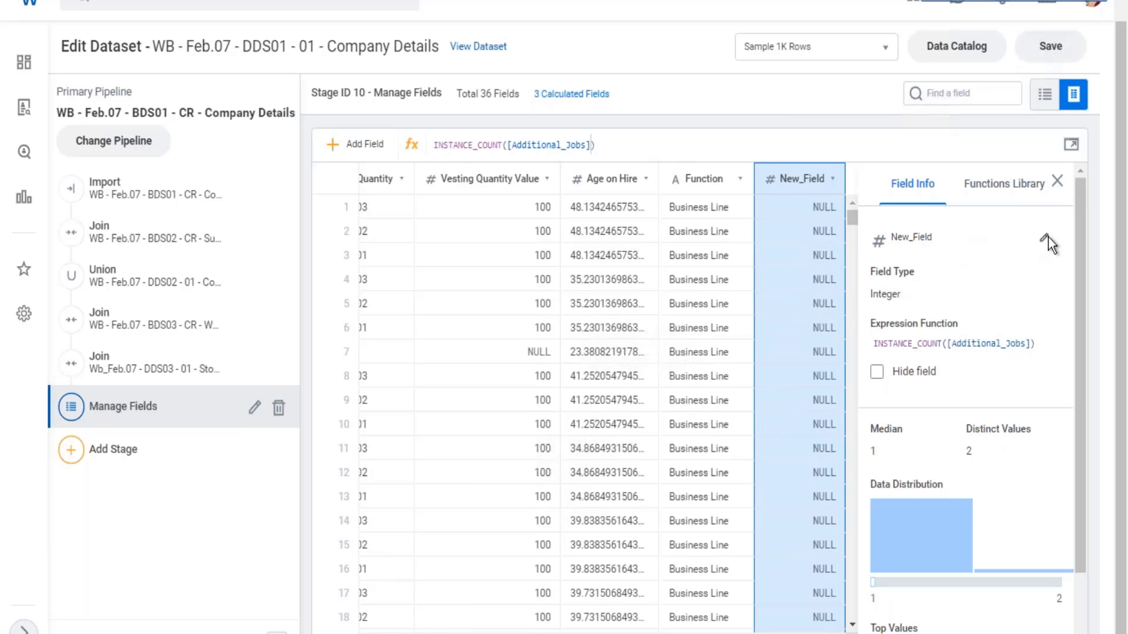
{"action": "left_click", "coordinate": [1048, 237]}
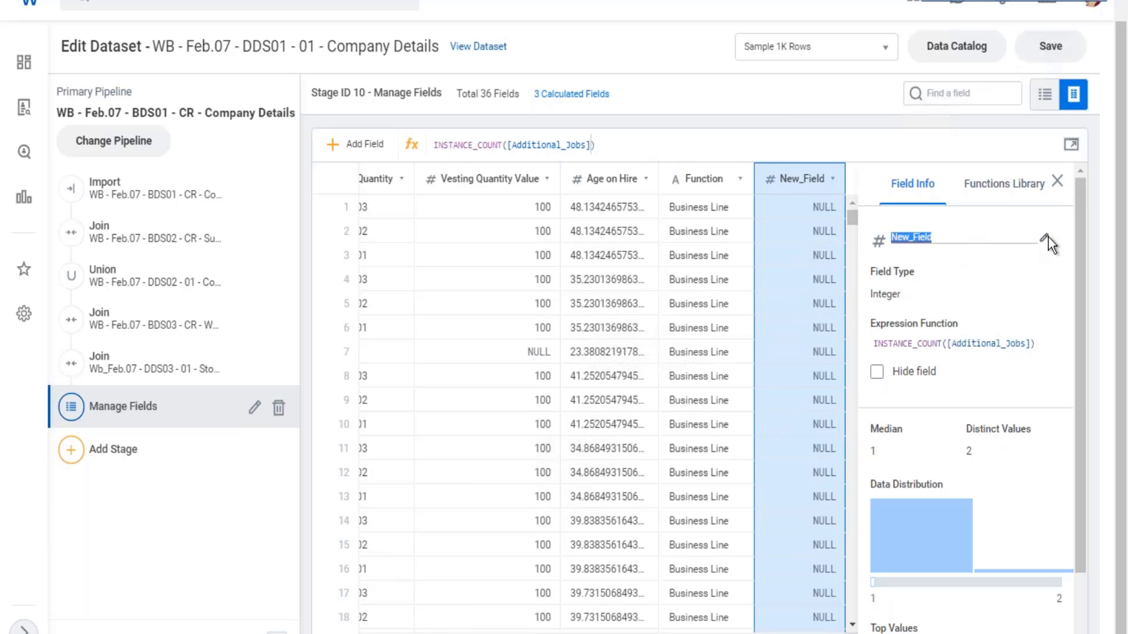
{"action": "type", "text": "number of Additional"}
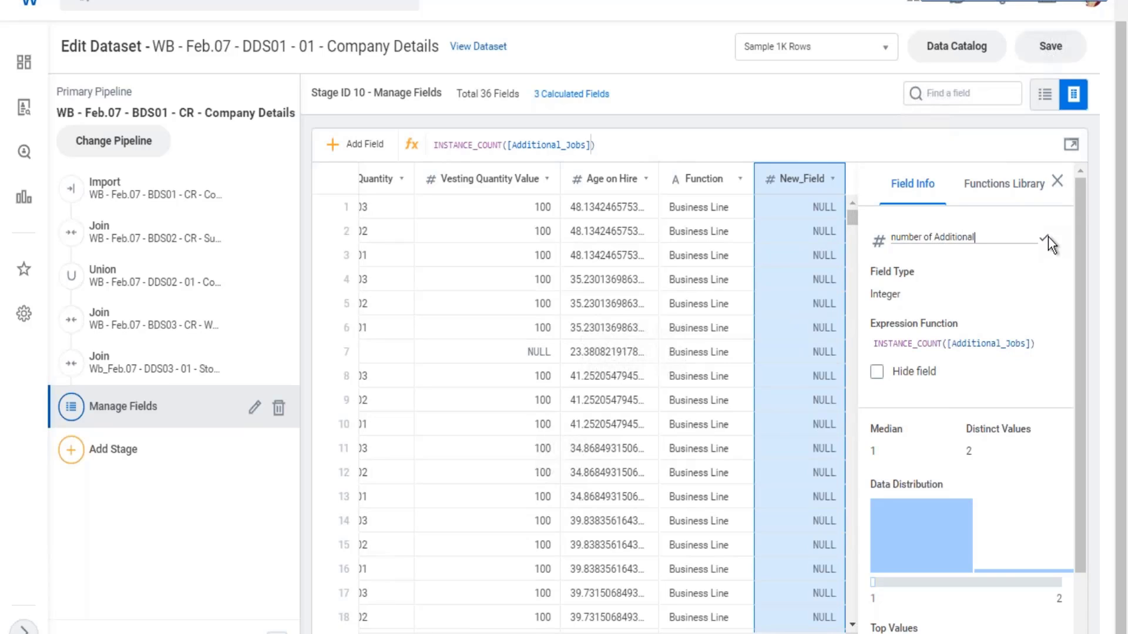
{"action": "type", "text": " Job cou"}
{"action": "key", "text": "Left"}
{"action": "key", "text": "Left"}
{"action": "key", "text": "Left"}
{"action": "key", "text": "Left"}
{"action": "key", "text": "Left"}
{"action": "key", "text": "Left"}
{"action": "key", "text": "Left"}
{"action": "key", "text": "Left"}
{"action": "key", "text": "Left"}
{"action": "key", "text": "Left"}
{"action": "key", "text": "Left"}
{"action": "key", "text": "Left"}
{"action": "key", "text": "Left"}
{"action": "key", "text": "Left"}
{"action": "key", "text": "Left"}
{"action": "key", "text": "Left"}
{"action": "key", "text": "Left"}
{"action": "key", "text": "Left"}
{"action": "key", "text": "Left"}
{"action": "key", "text": "Left"}
{"action": "key", "text": "BackSpace"}
{"action": "key", "text": "BackSpace"}
{"action": "key", "text": "BackSpace"}
{"action": "key", "text": "BackSpace"}
{"action": "key", "text": "BackSpace"}
{"action": "key", "text": "BackSpace"}
{"action": "key", "text": "BackSpace"}
{"action": "key", "text": "BackSpace"}
{"action": "key", "text": "BackSpace"}
{"action": "key", "text": "BackSpace"}
{"action": "key", "text": "Return"}
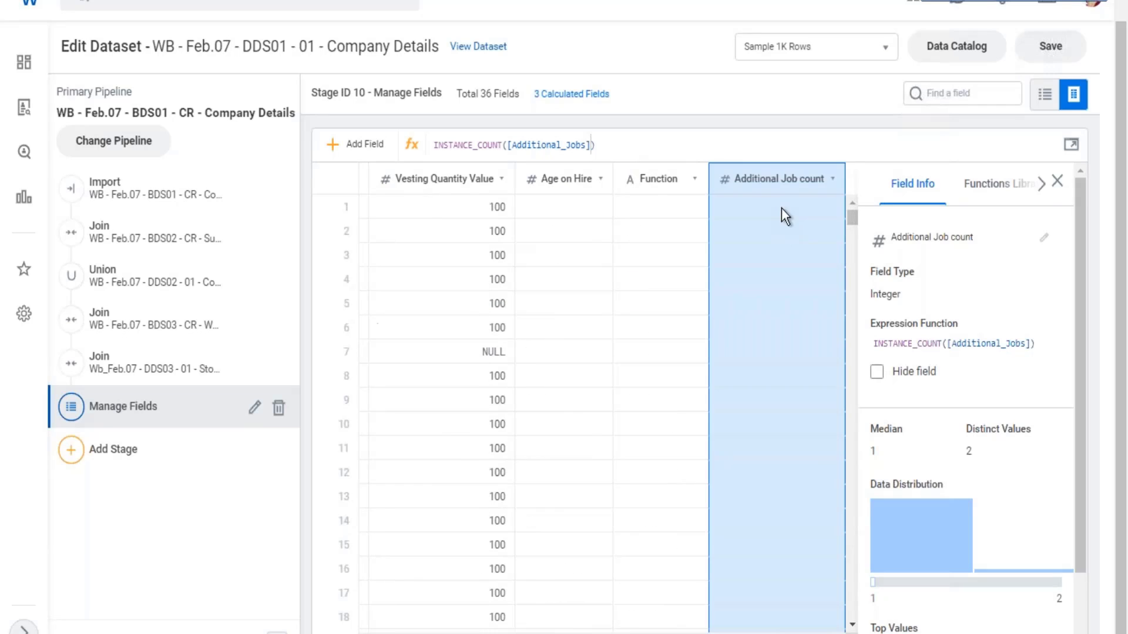
- Find the Org_Level_From_Top field used by the Function expression and hide it from the stages that follow
{"action": "left_click", "coordinate": [651, 266]}
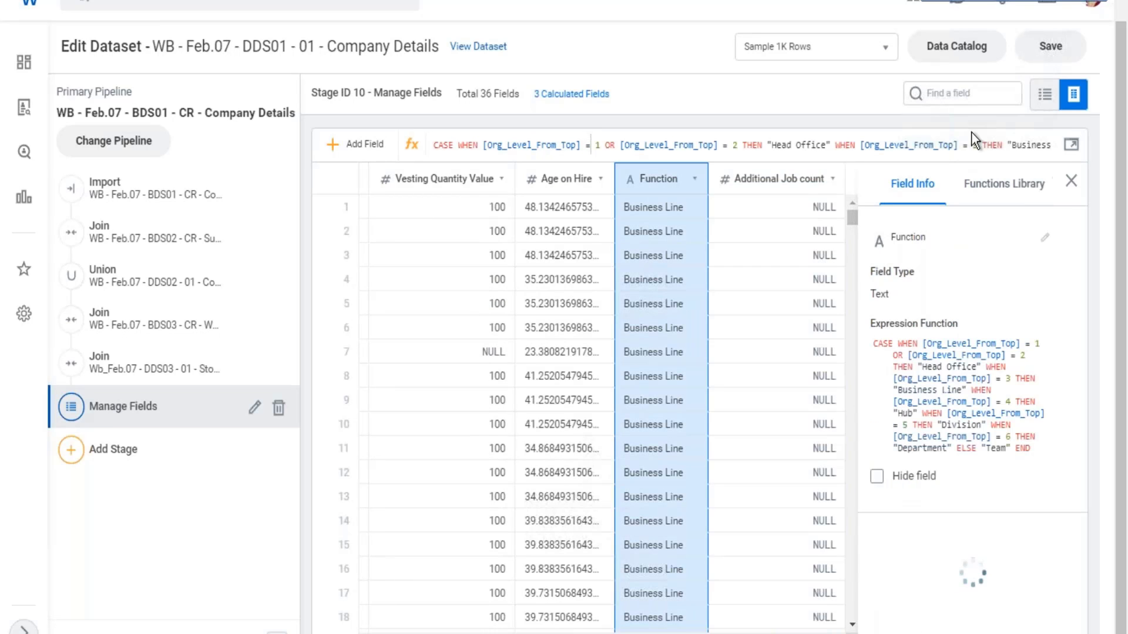
{"action": "left_click", "coordinate": [963, 94]}
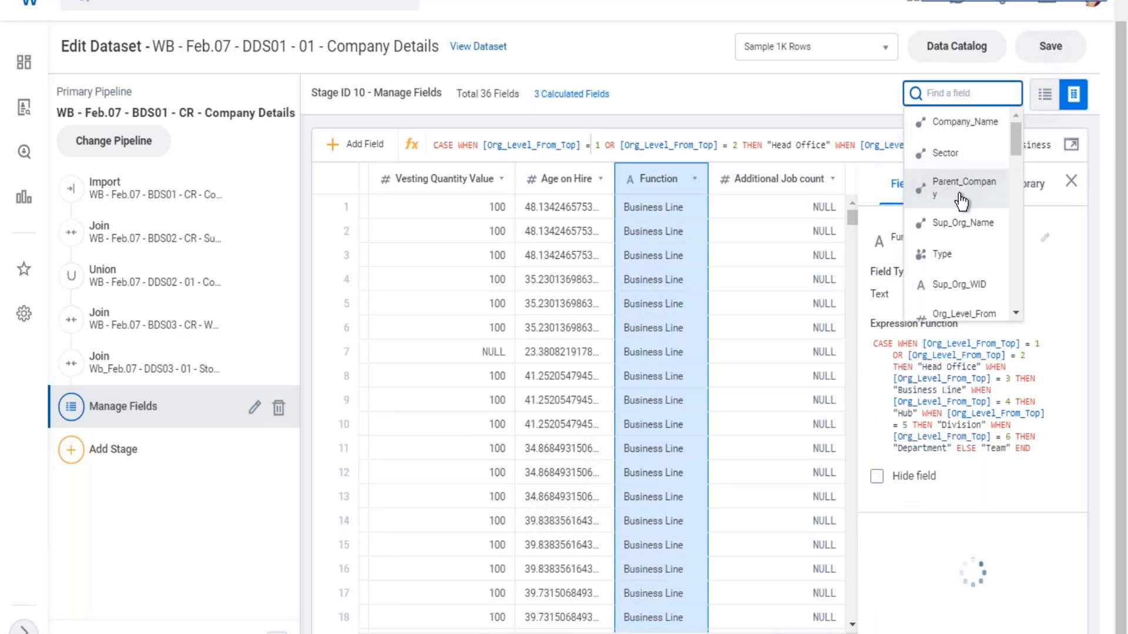
{"action": "scroll", "coordinate": [959, 188], "scroll_direction": "down", "scroll_amount": 2}
{"action": "left_click", "coordinate": [961, 234]}
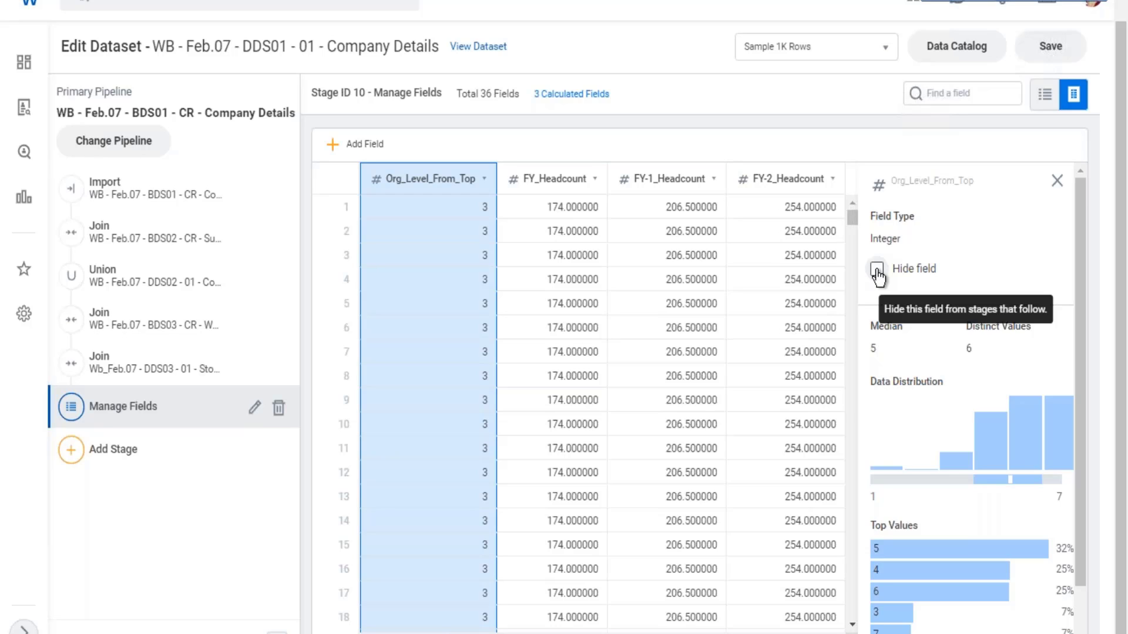
{"action": "left_click", "coordinate": [877, 270]}
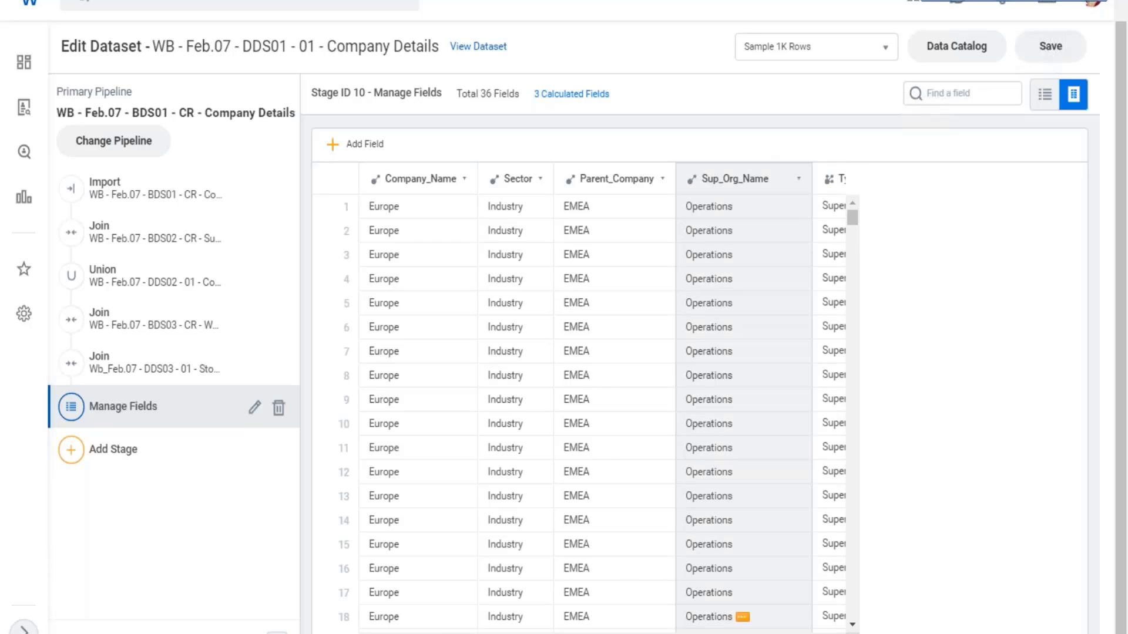
- Look over the dataset's compensation columns, such as Total_Base_Pay_USD and Total_Base_Pay_LC
{"action": "scroll", "coordinate": [602, 396], "scroll_direction": "right", "scroll_amount": 15}
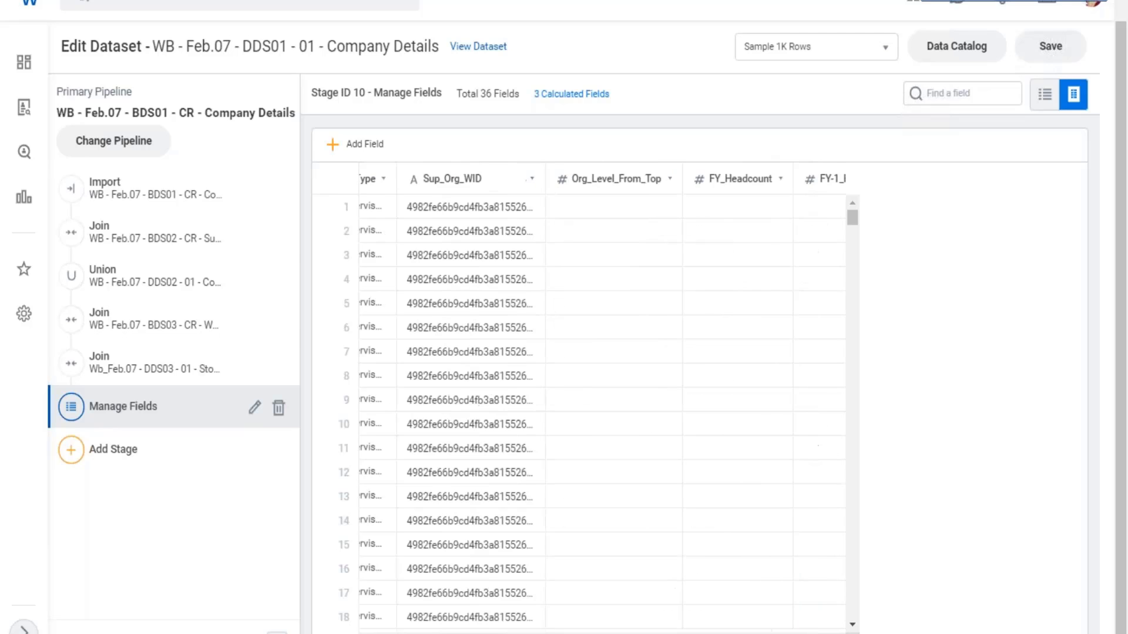
{"action": "scroll", "coordinate": [602, 396], "scroll_direction": "right", "scroll_amount": 15}
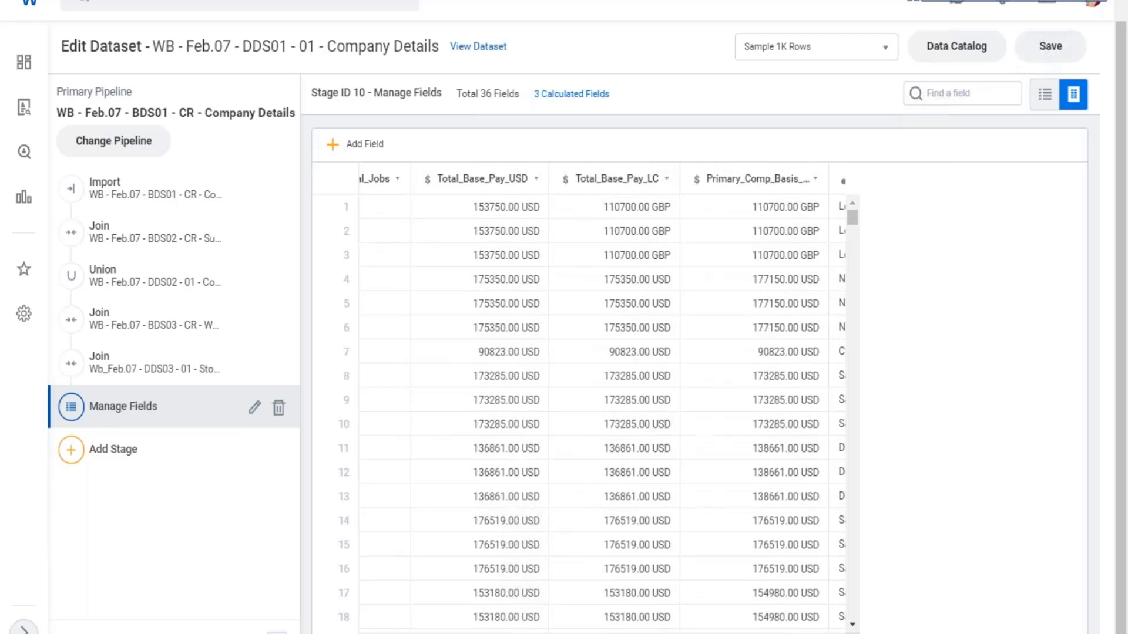
{"action": "scroll", "coordinate": [602, 397], "scroll_direction": "left", "scroll_amount": 5}
{"action": "scroll", "coordinate": [654, 227], "scroll_direction": "right", "scroll_amount": 3}
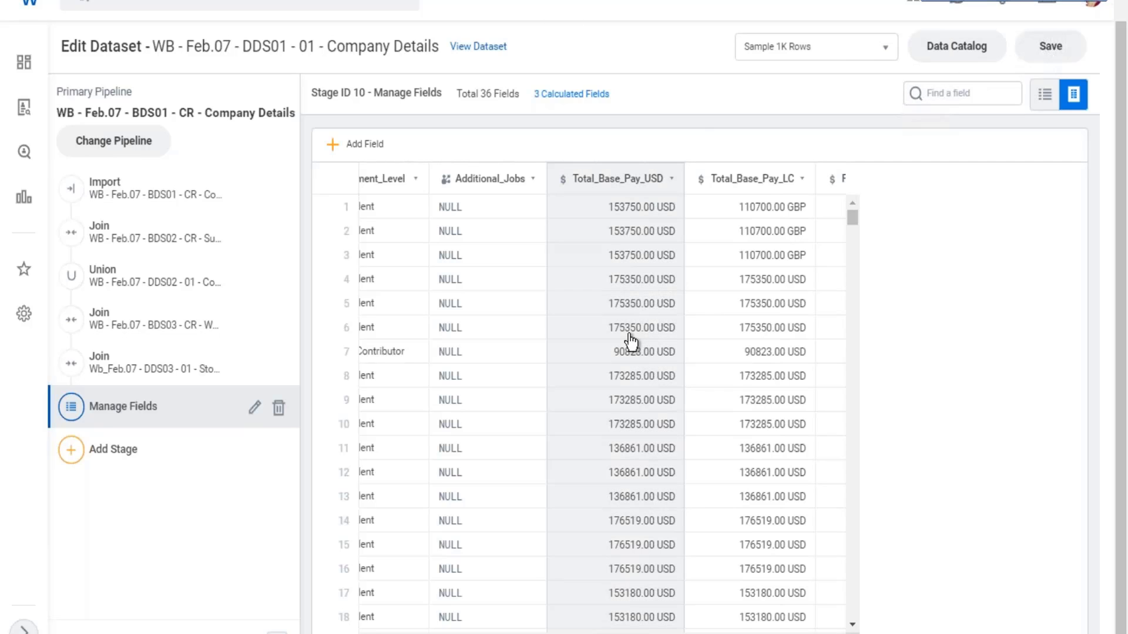
- Check the field details of Total_Base_Pay_USD and add a new calculated field to the Manage Fields stage
{"action": "left_click", "coordinate": [670, 320]}
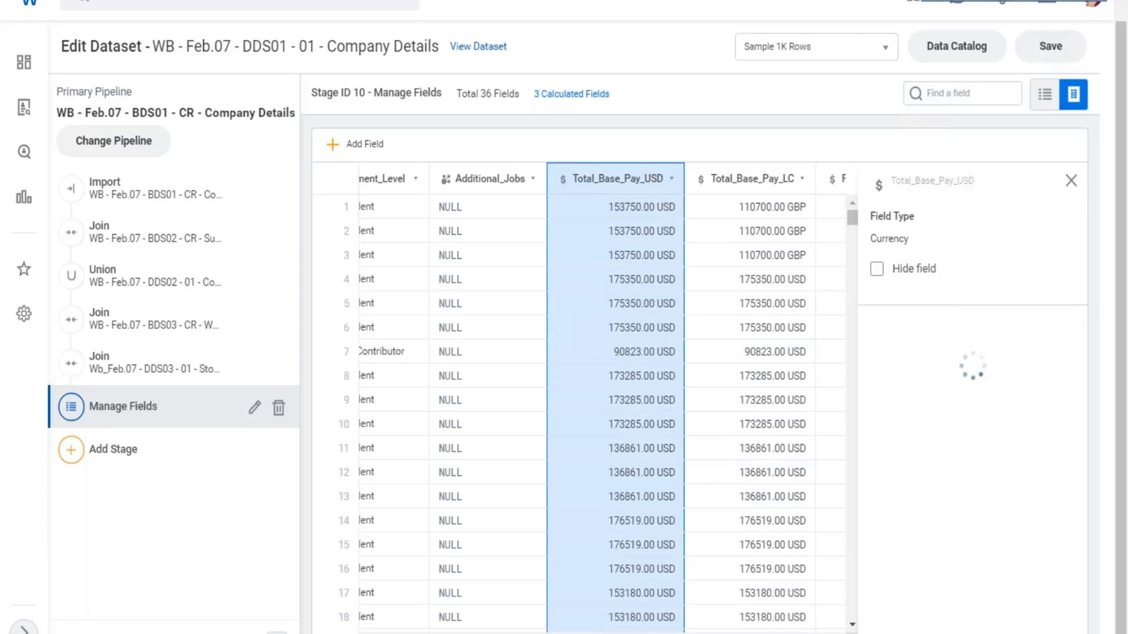
{"action": "mouse_move", "coordinate": [613, 633]}
{"action": "left_mouse_down"}
{"action": "mouse_move", "coordinate": [661, 633]}
{"action": "mouse_move", "coordinate": [586, 633]}
{"action": "mouse_move", "coordinate": [610, 633]}
{"action": "left_mouse_up"}
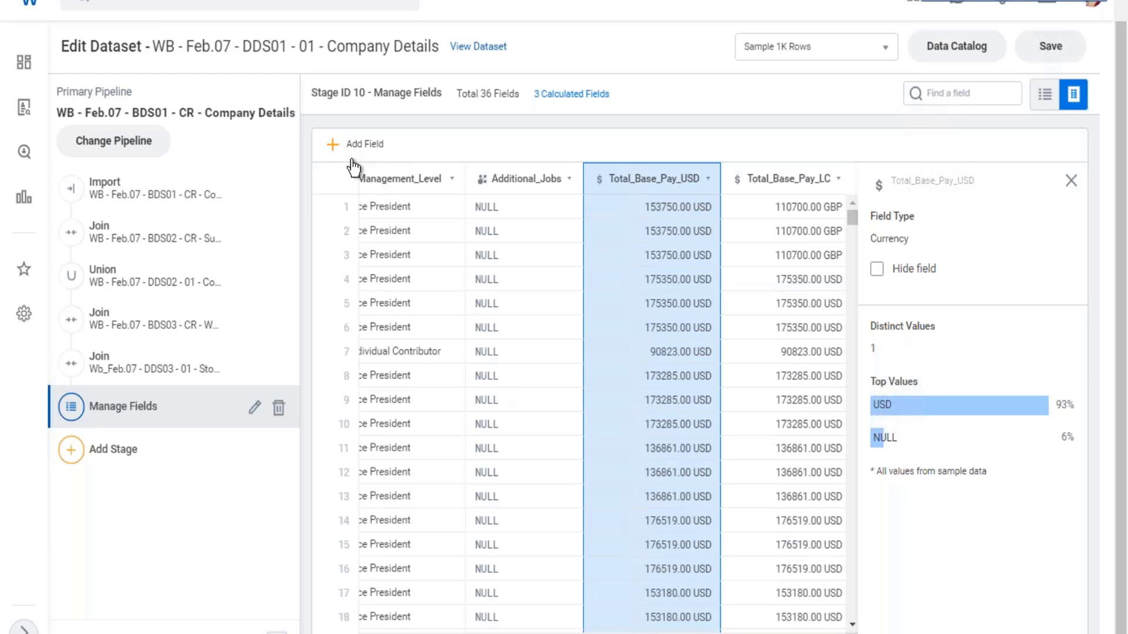
{"action": "left_click", "coordinate": [335, 147]}
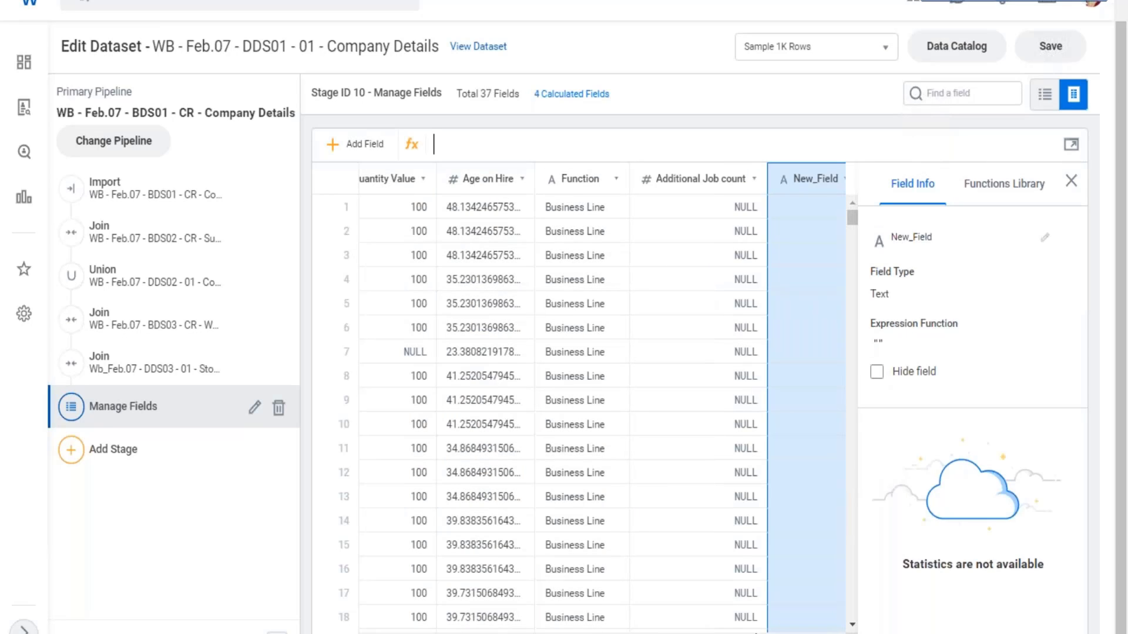
- Look up the EXTRACT_AMOUNT conversion function in the functions library and read its description and syntax
{"action": "left_click", "coordinate": [990, 200]}
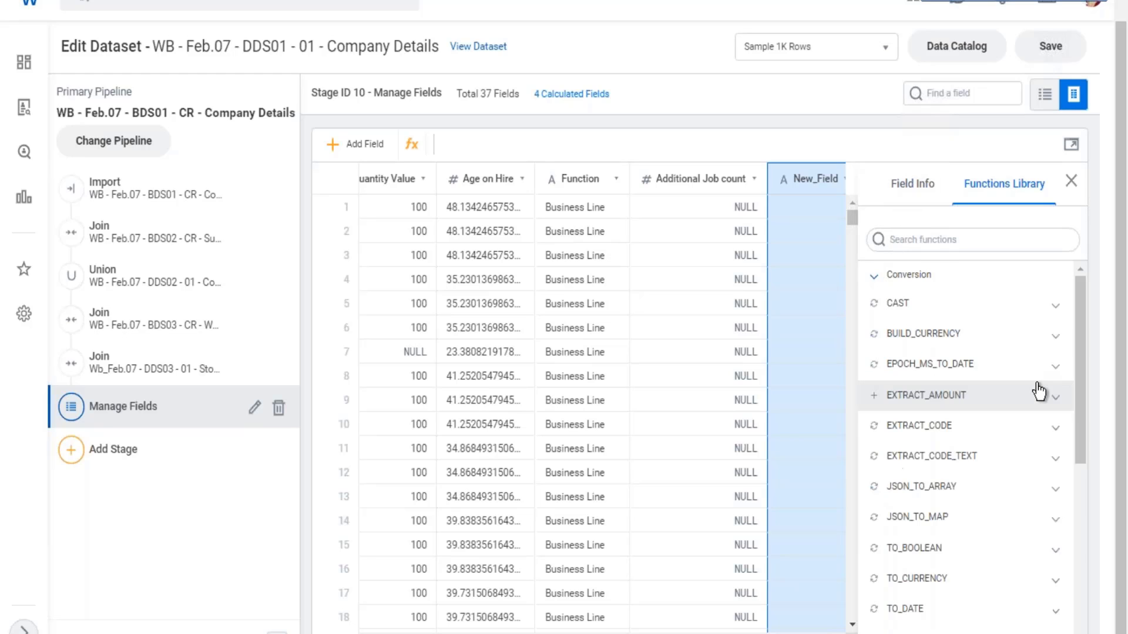
{"action": "scroll", "coordinate": [1020, 345], "scroll_direction": "down", "scroll_amount": 2}
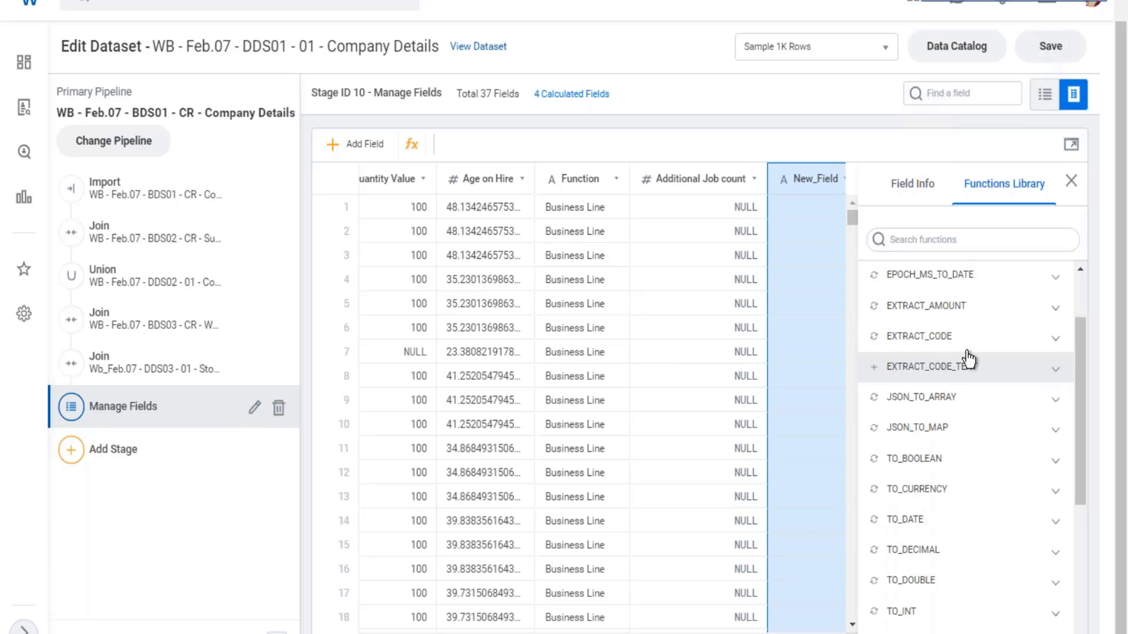
{"action": "left_click", "coordinate": [1056, 309]}
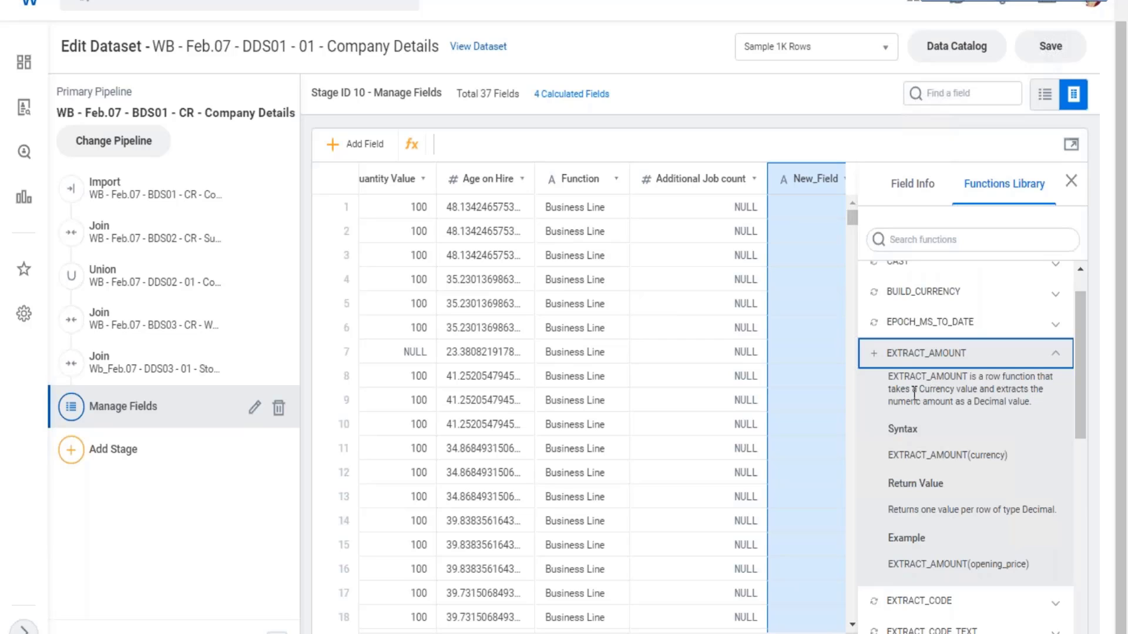
{"action": "left_click_drag", "start_coordinate": [912, 389], "coordinate": [956, 407]}
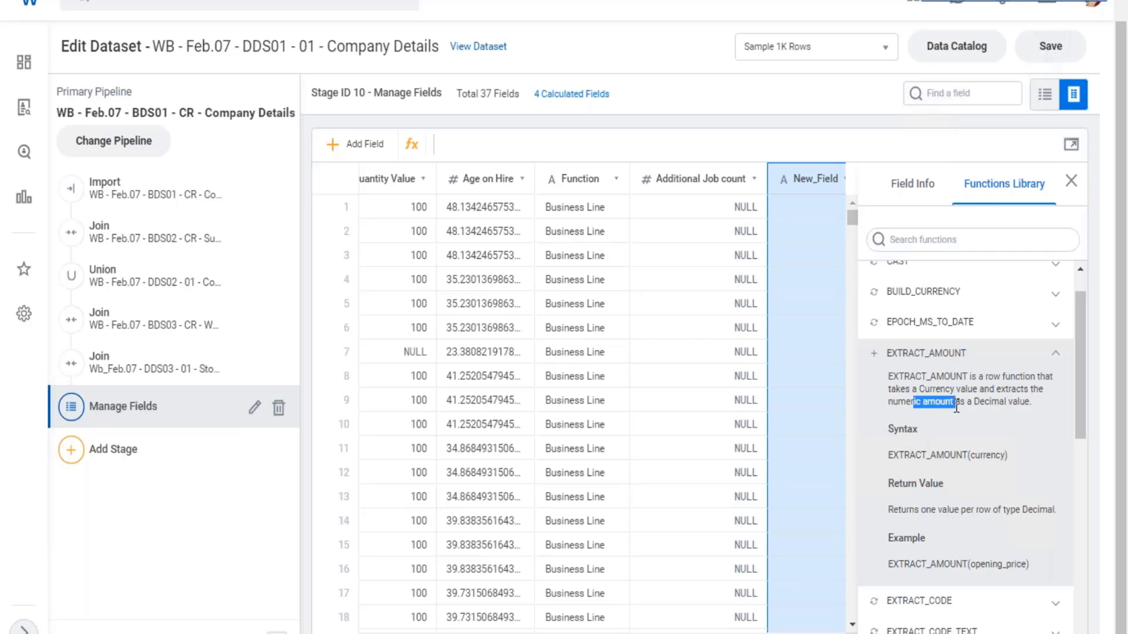
{"action": "left_click", "coordinate": [1014, 377]}
- Read the TO_CURRENCY function's description of converting currency-formatted text, and collapse the entry
{"action": "scroll", "coordinate": [1033, 382], "scroll_direction": "down", "scroll_amount": 2}
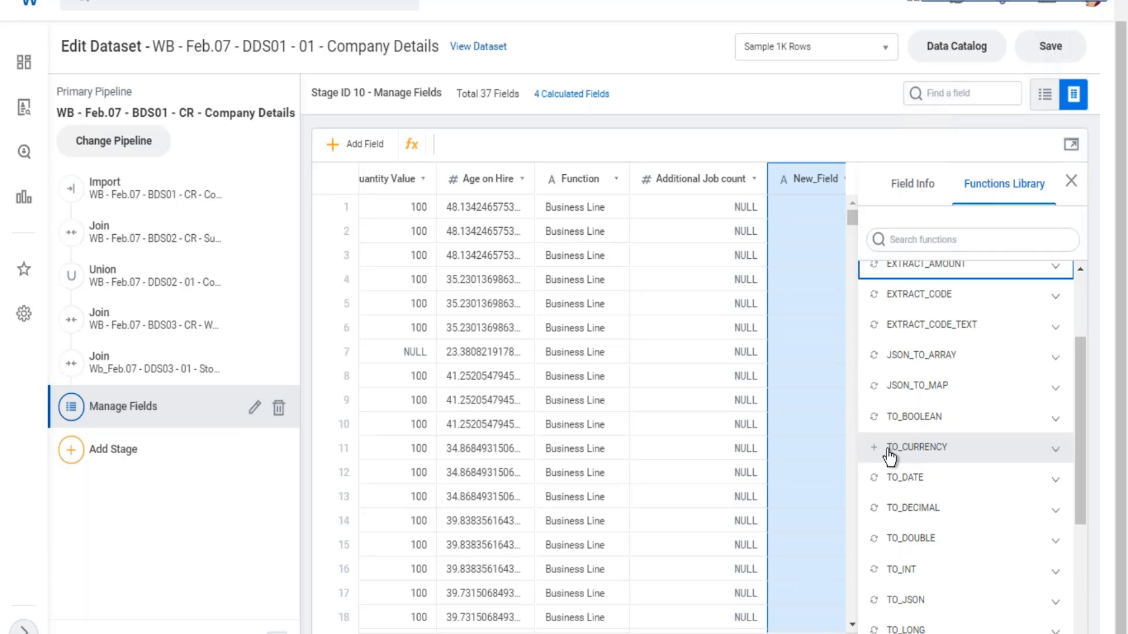
{"action": "left_click", "coordinate": [1055, 451]}
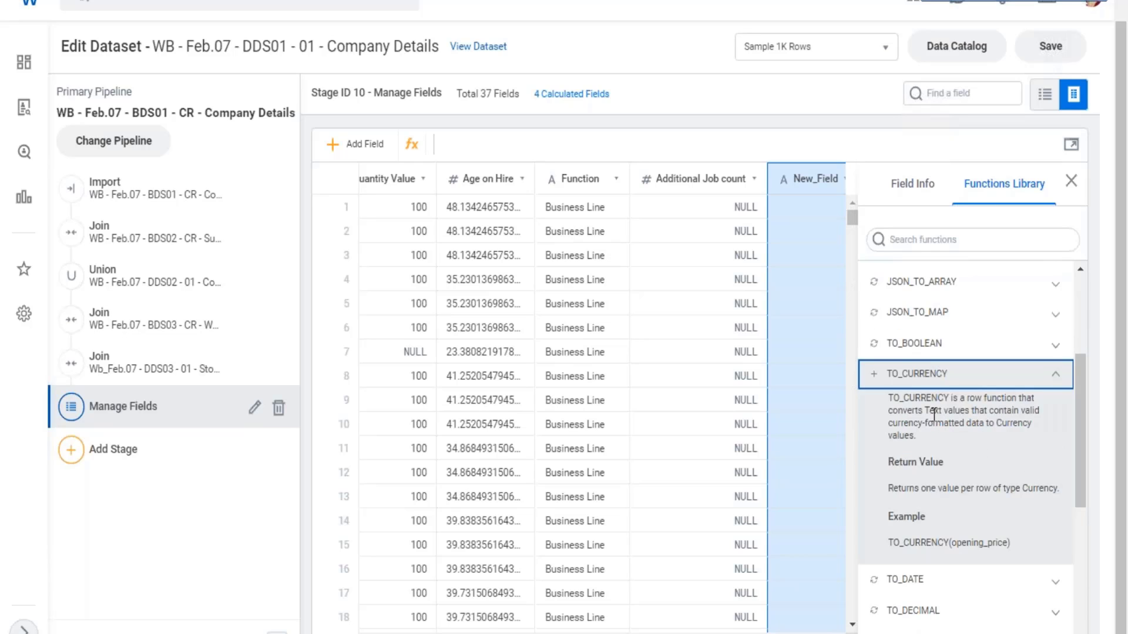
{"action": "left_click_drag", "start_coordinate": [929, 411], "coordinate": [977, 414]}
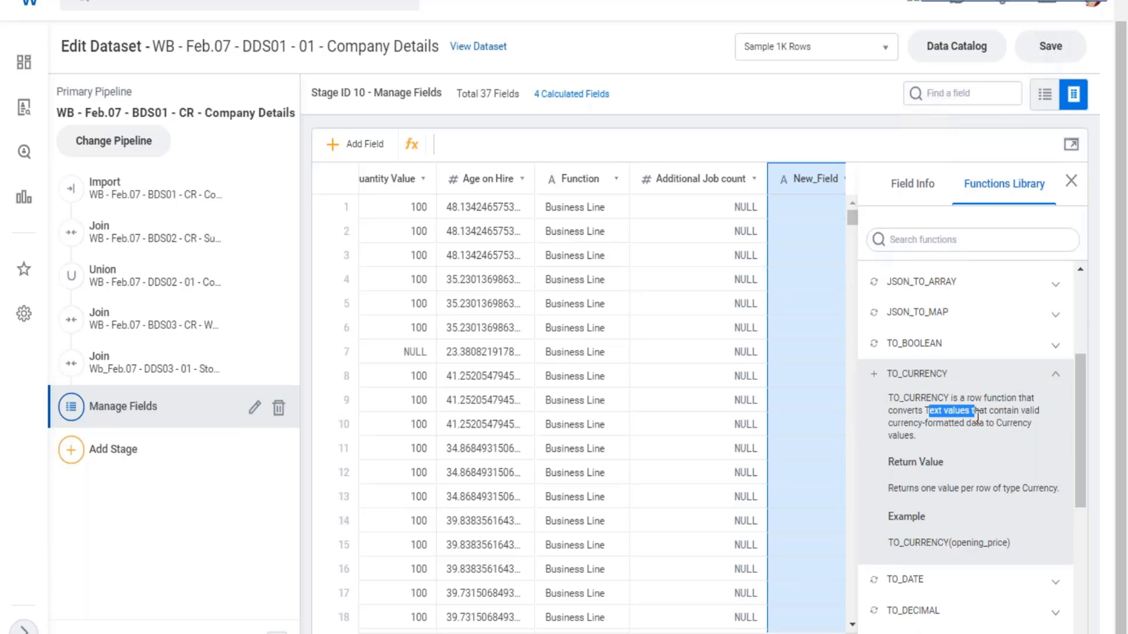
{"action": "left_click_drag", "start_coordinate": [919, 422], "coordinate": [1002, 435]}
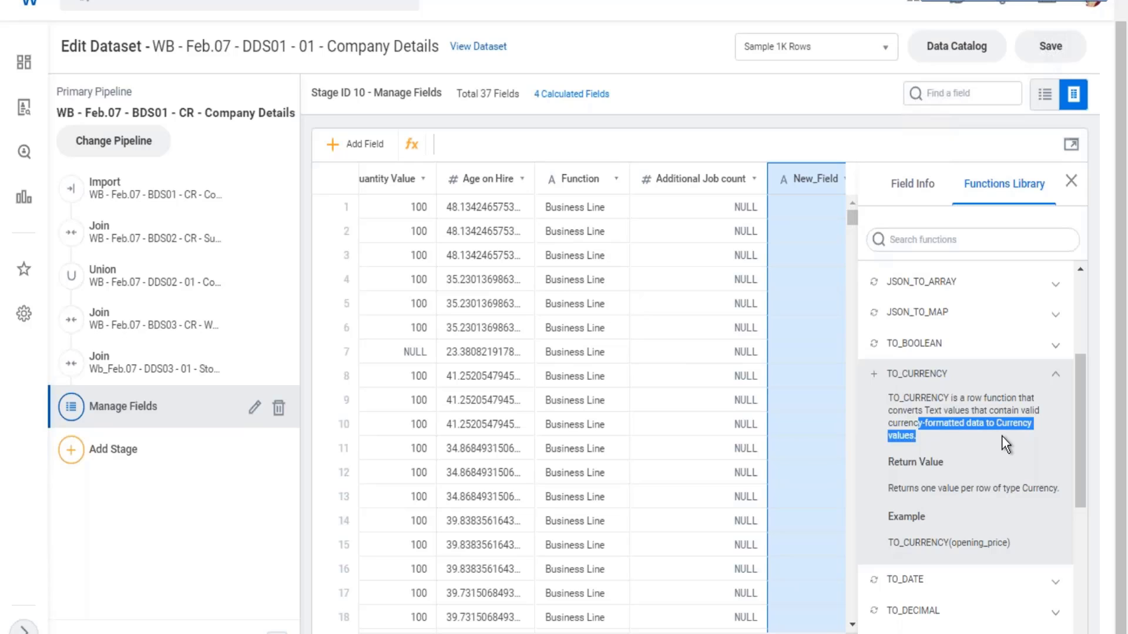
{"action": "left_click", "coordinate": [1056, 378]}
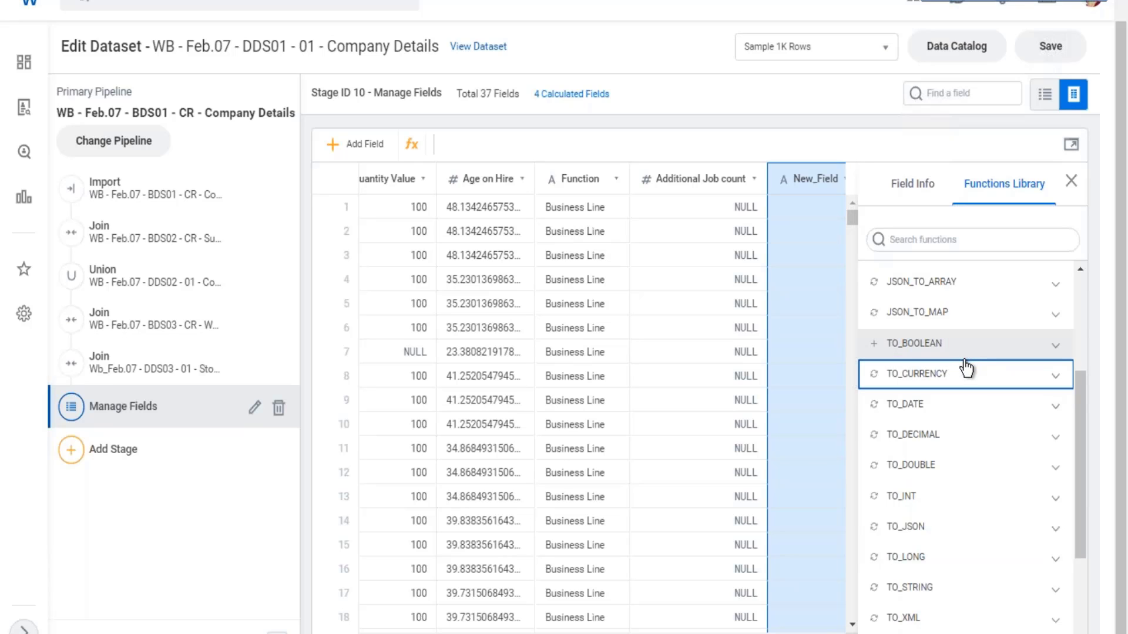
- Browse the remaining conversion functions and read how EXTRACT_CODE handles a currency value
{"action": "scroll", "coordinate": [964, 364], "scroll_direction": "down", "scroll_amount": 3}
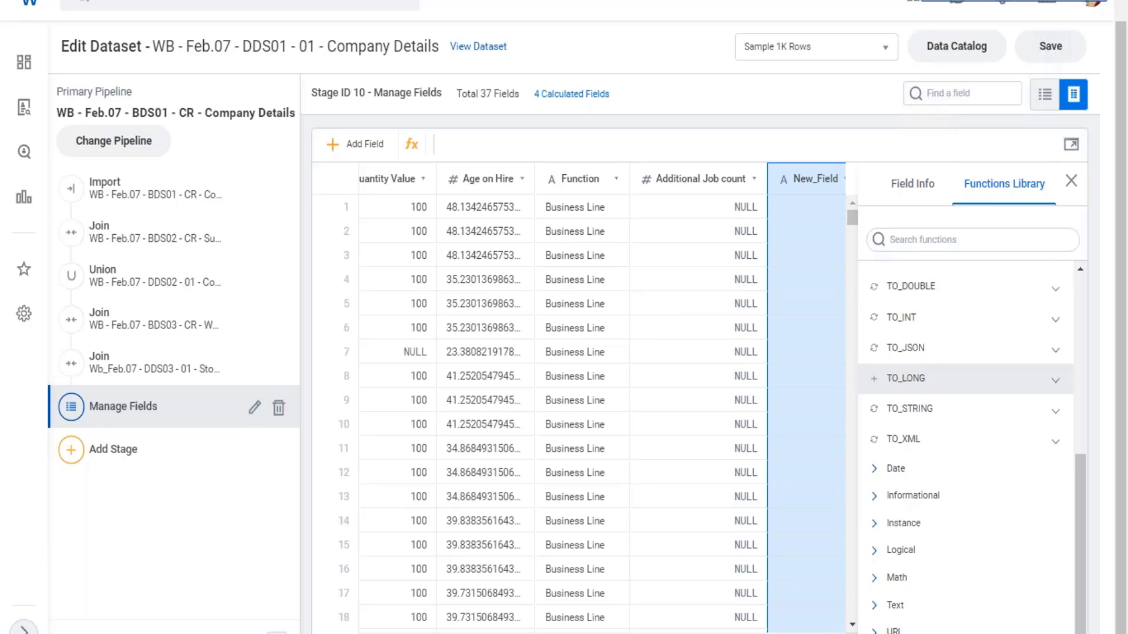
{"action": "scroll", "coordinate": [964, 379], "scroll_direction": "up", "scroll_amount": 3}
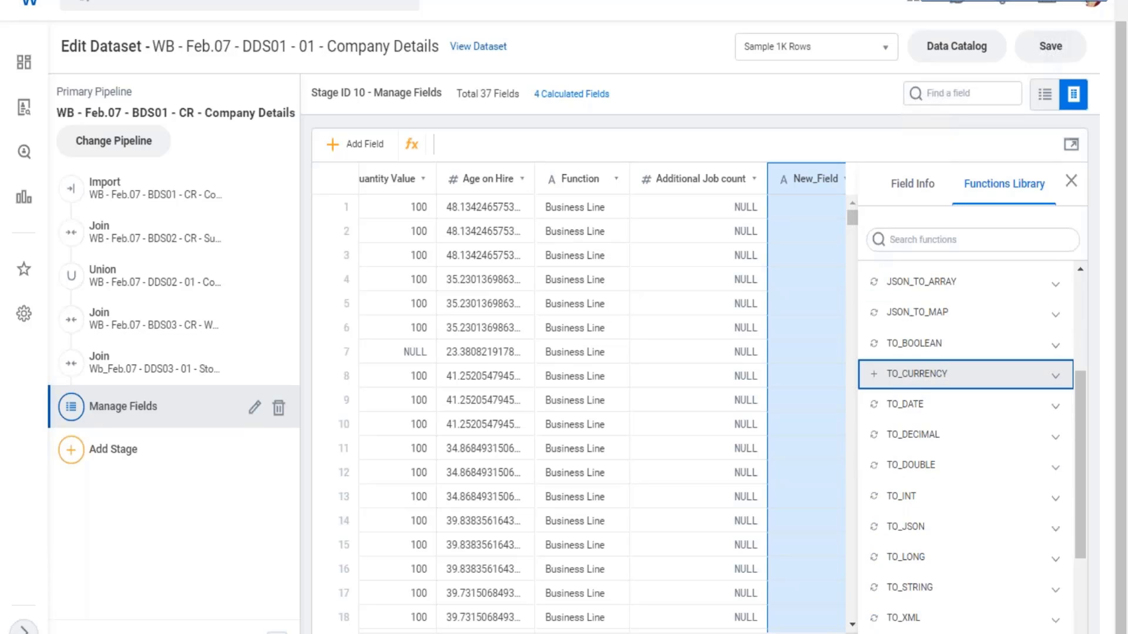
{"action": "scroll", "coordinate": [963, 378], "scroll_direction": "up", "scroll_amount": 3}
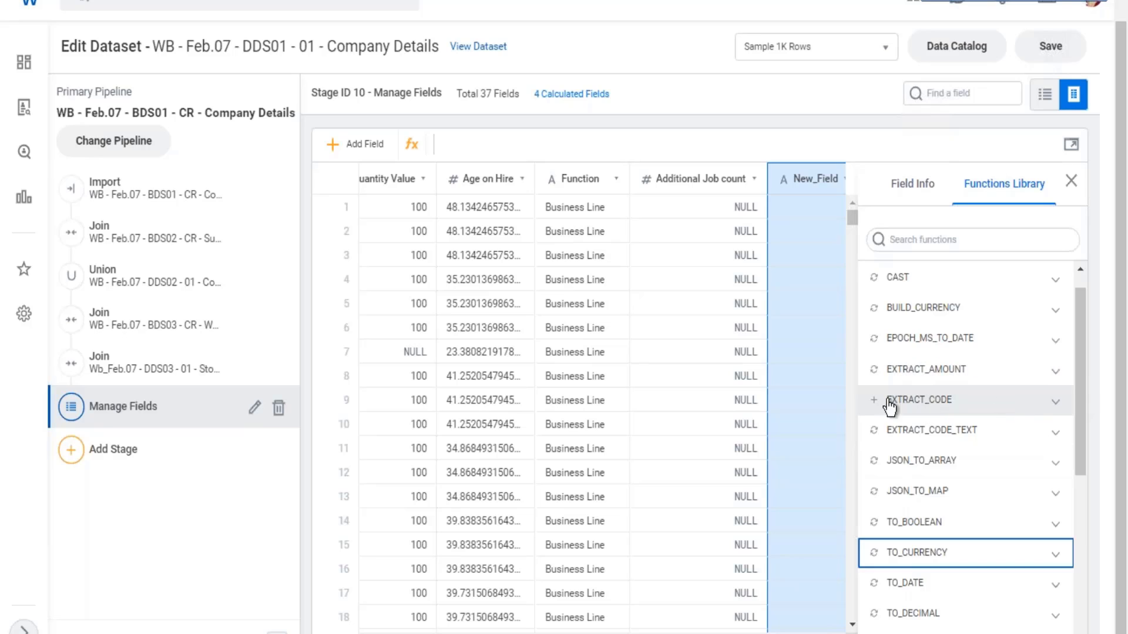
{"action": "left_click", "coordinate": [1056, 401]}
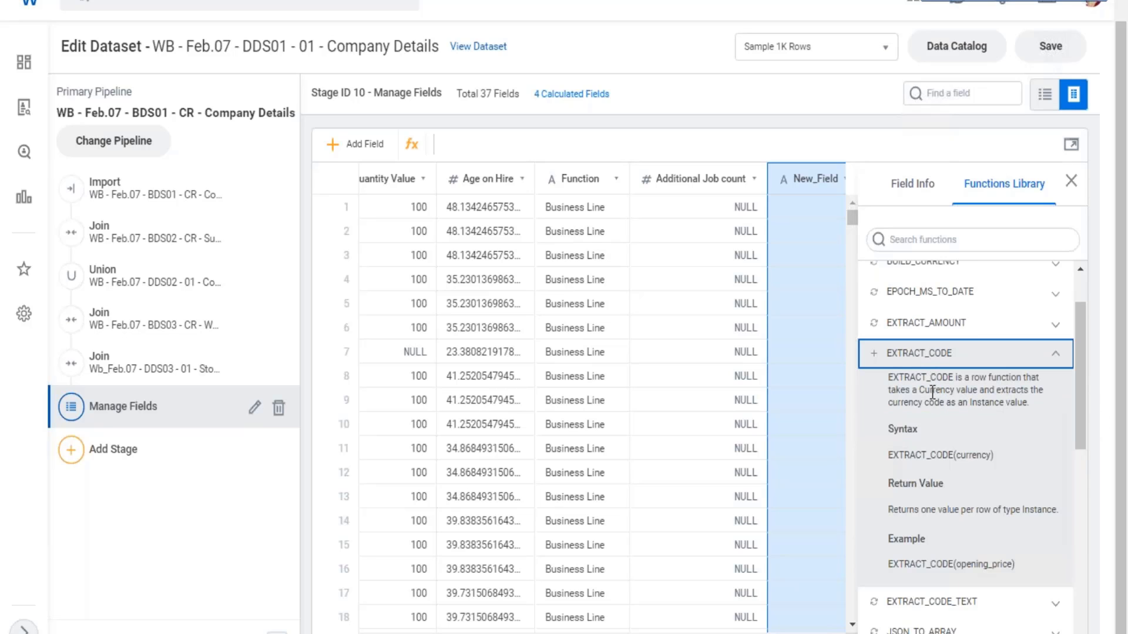
{"action": "left_click_drag", "start_coordinate": [932, 389], "coordinate": [955, 403]}
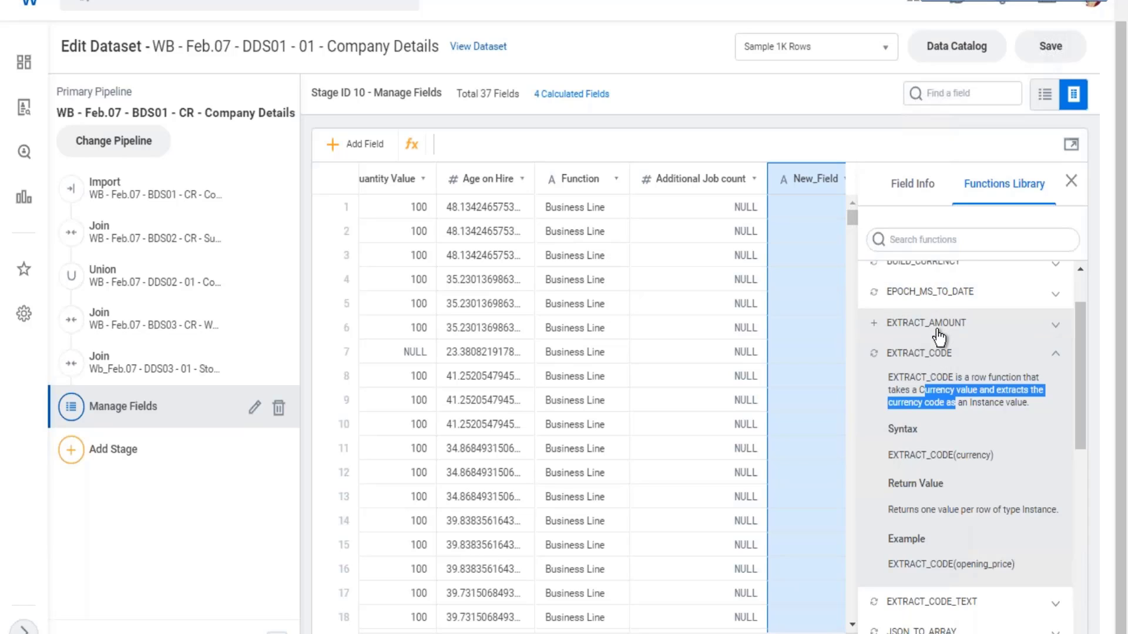
- Set the new field's expression to EXTRACT_AMOUNT([Total_Base_Pay_USD]) and apply it
{"action": "left_click", "coordinate": [874, 324]}
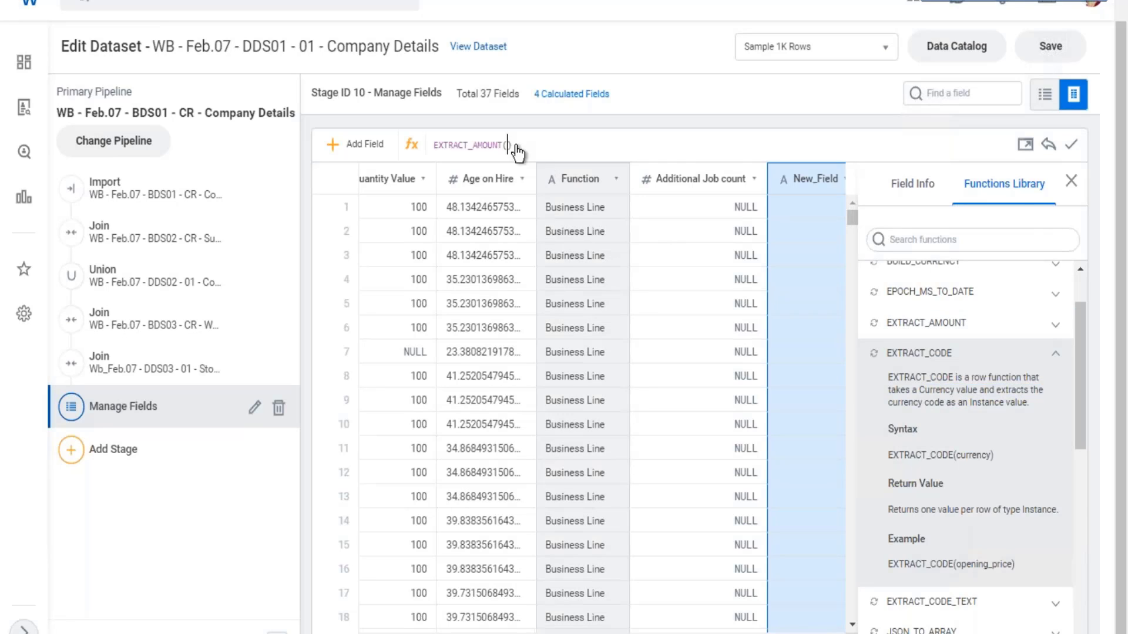
{"action": "type", "text": "["}
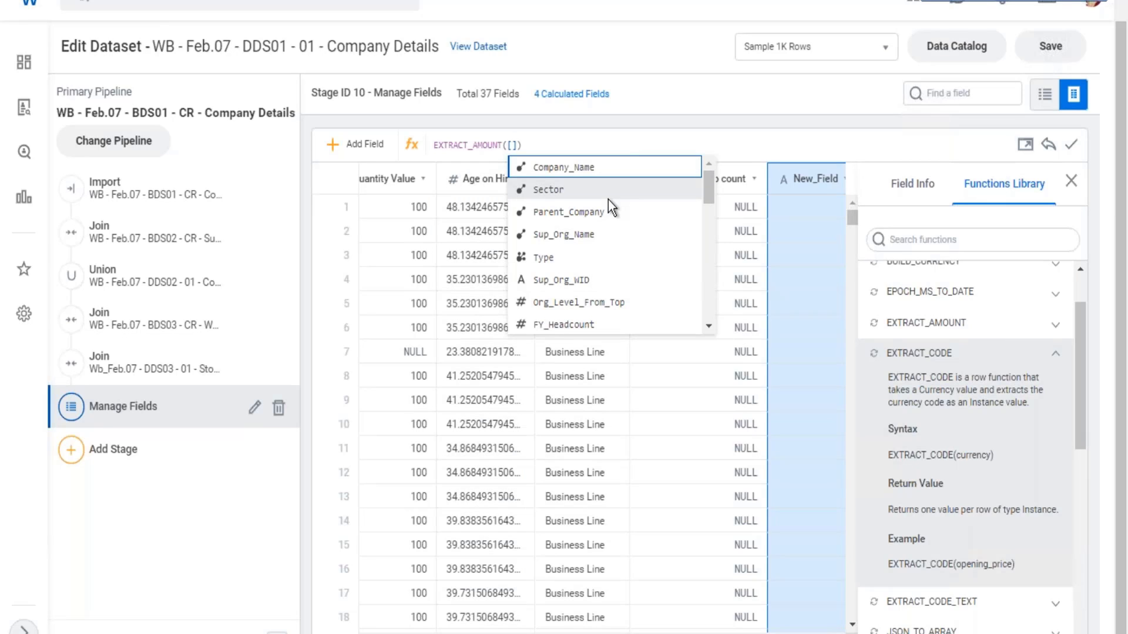
{"action": "type", "text": "tot"}
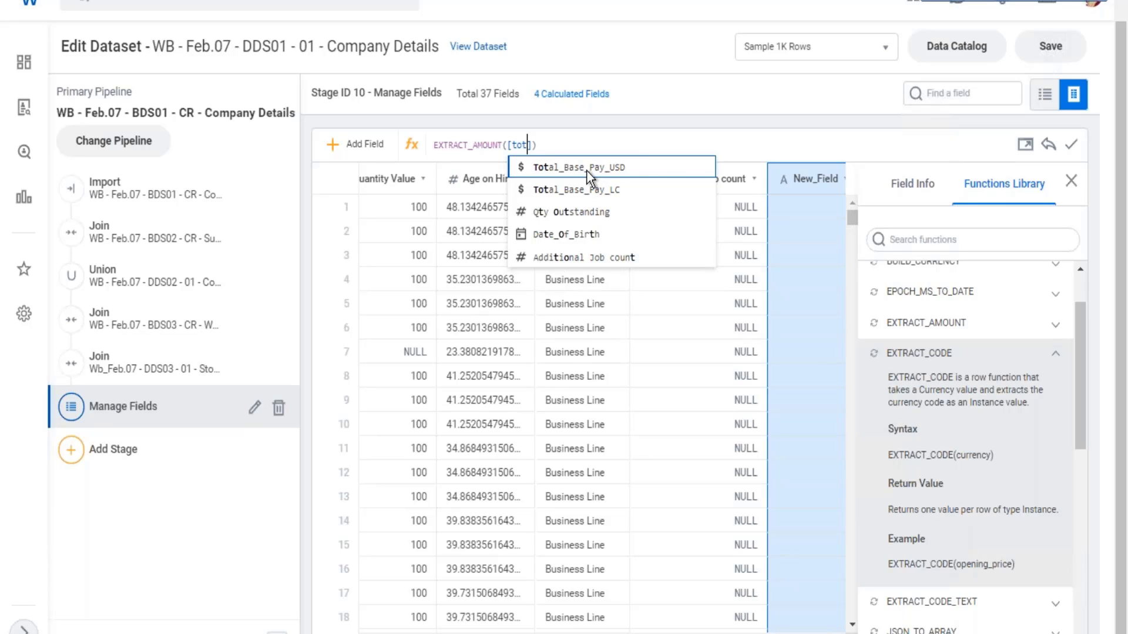
{"action": "key", "text": "Return"}
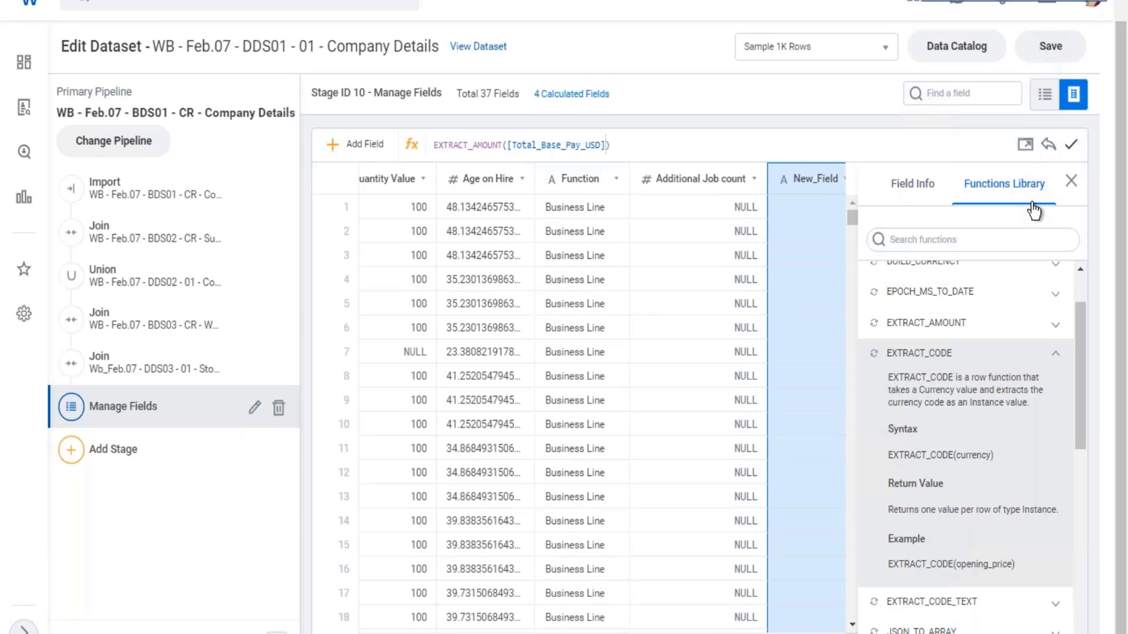
{"action": "key", "text": "Return"}
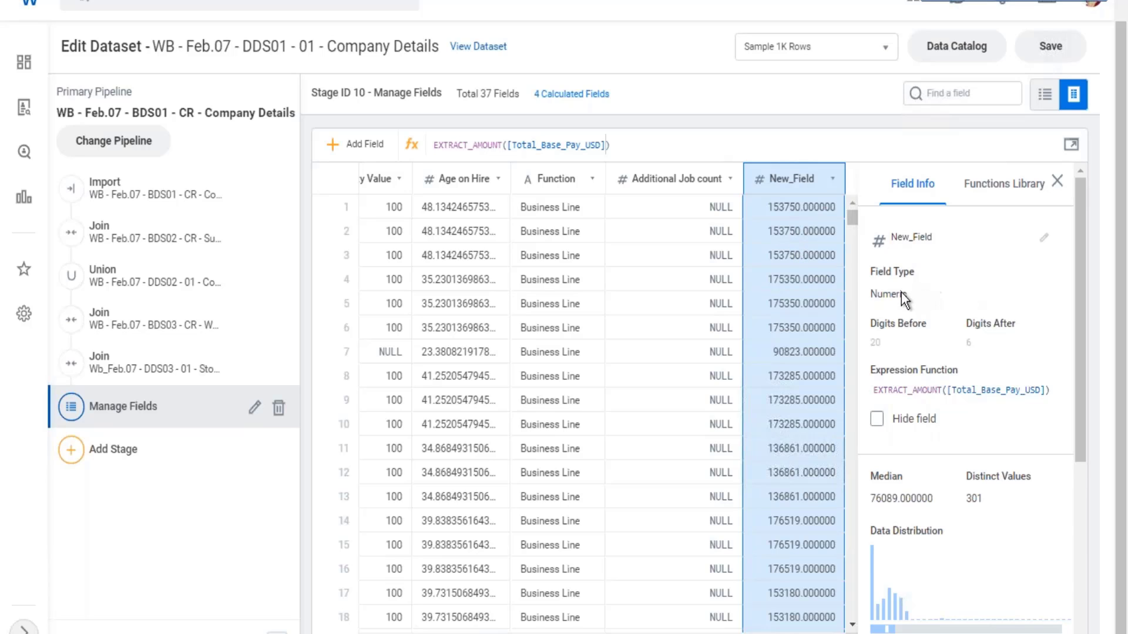
- Rename the extracted amount field to "Emp Base Pay", save the dataset, and dismiss the browser's page-saving dialog
{"action": "left_click_drag", "start_coordinate": [876, 295], "coordinate": [909, 300]}
{"action": "left_click", "coordinate": [930, 238]}
{"action": "key", "text": "ctrl+a"}
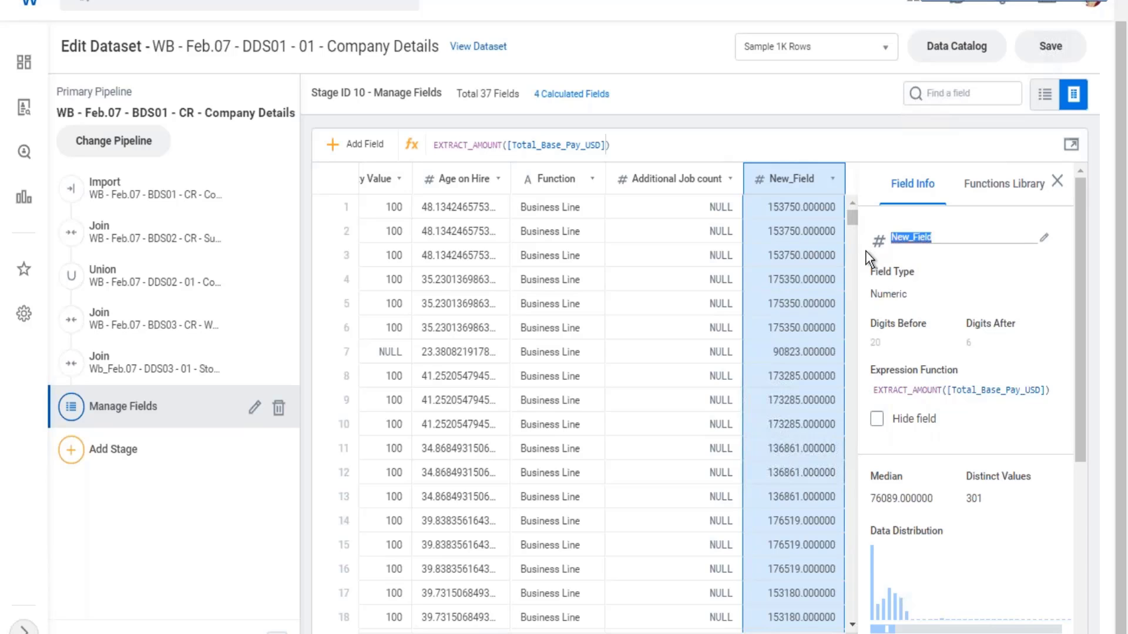
{"action": "type", "text": "Emp BAse Pay"}
{"action": "key", "text": "BackSpace"}
{"action": "type", "text": "a"}
{"action": "key", "text": "ctrl+s"}
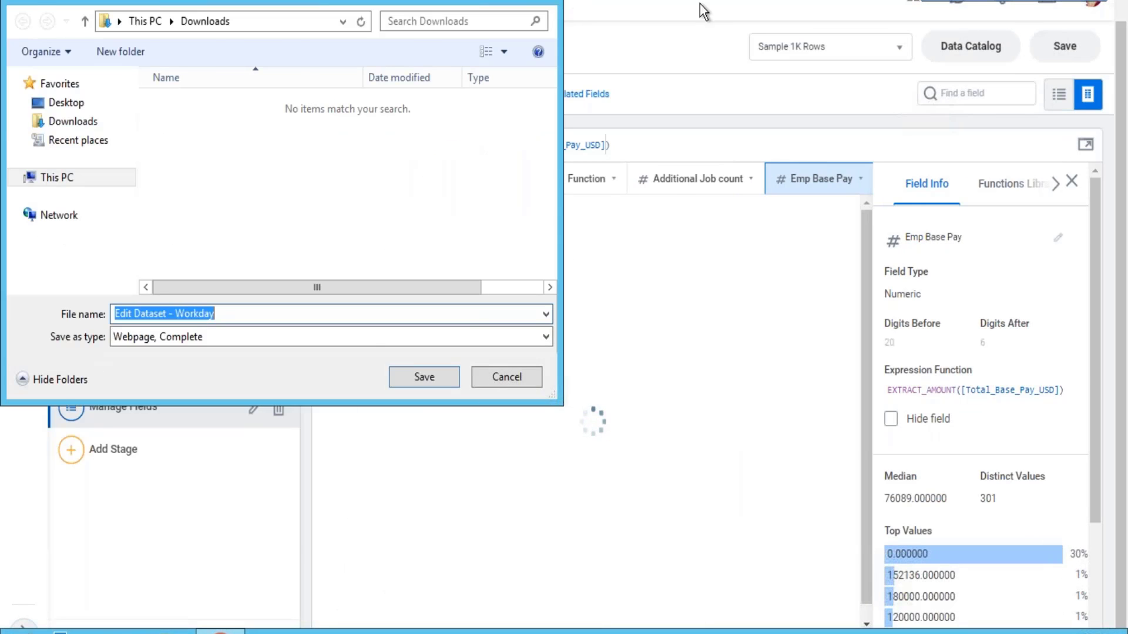
{"action": "key", "text": "Escape"}
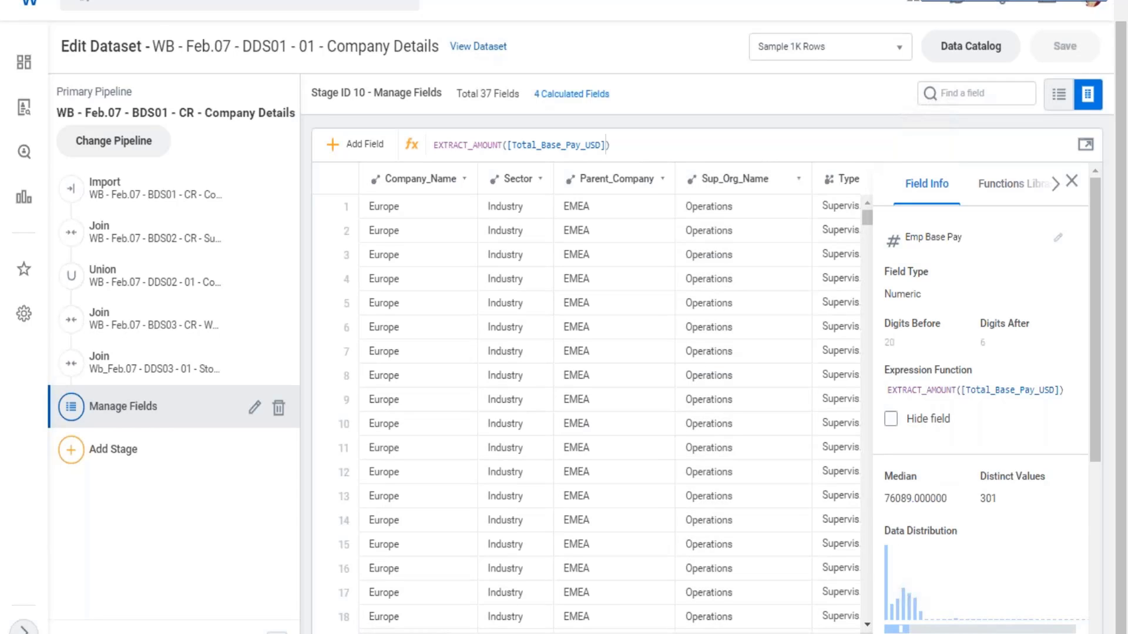
- Find the Emp Base Pay column among the dataset fields, review its values, and close its field details
{"action": "scroll", "coordinate": [610, 396], "scroll_direction": "right", "scroll_amount": 1}
{"action": "scroll", "coordinate": [829, 576], "scroll_direction": "right", "scroll_amount": 10}
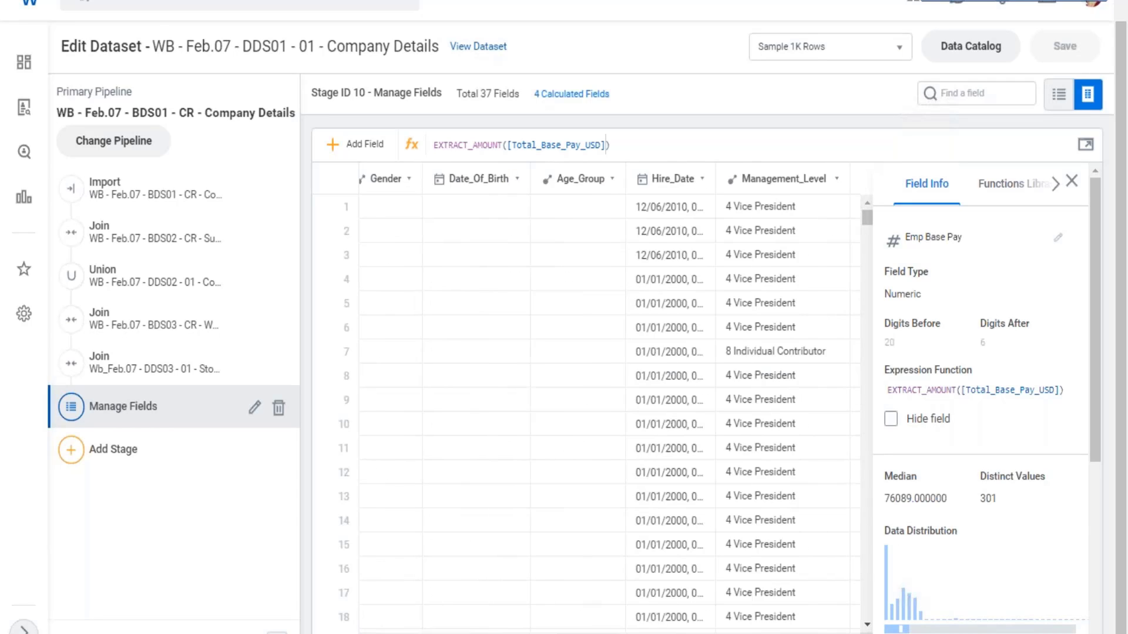
{"action": "scroll", "coordinate": [829, 576], "scroll_direction": "right", "scroll_amount": 1}
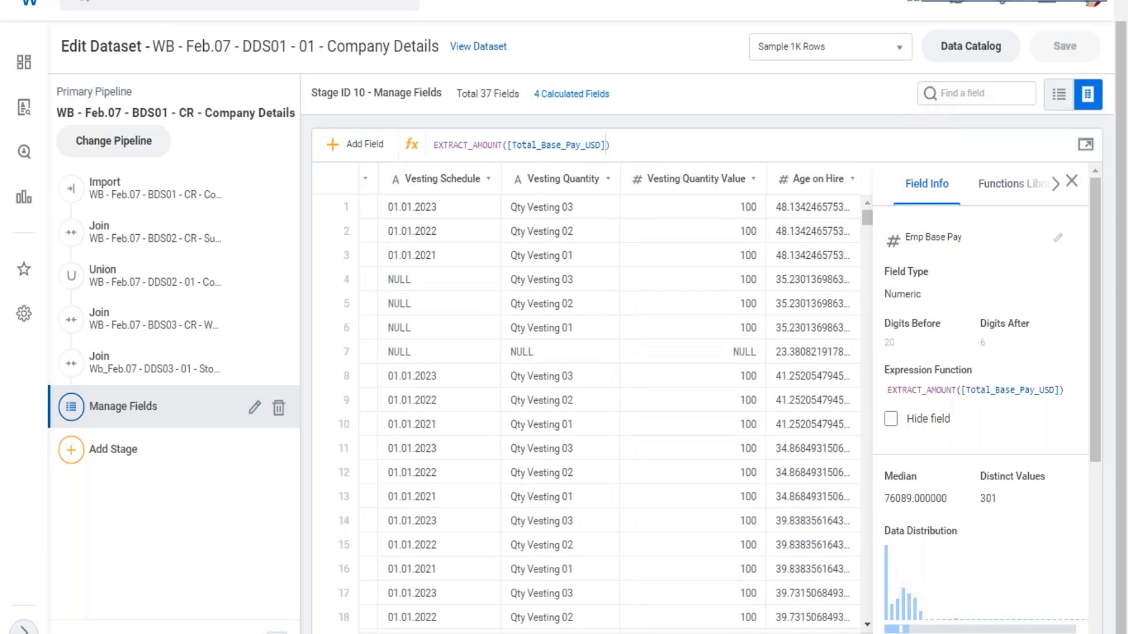
{"action": "scroll", "coordinate": [845, 592], "scroll_direction": "right", "scroll_amount": 5}
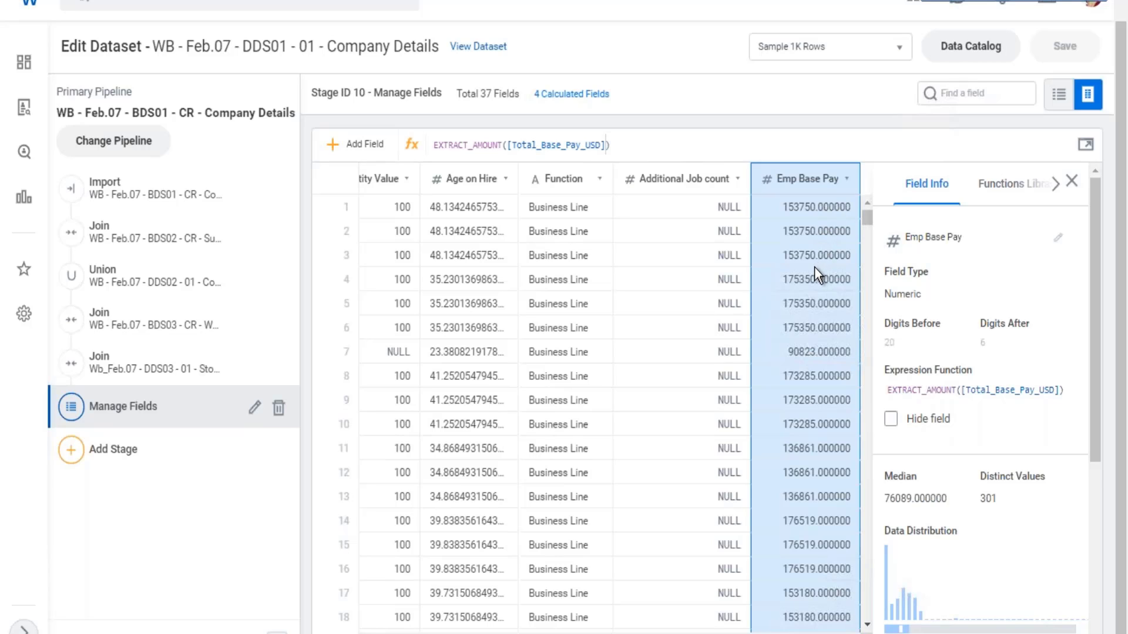
{"action": "left_click", "coordinate": [1070, 182]}
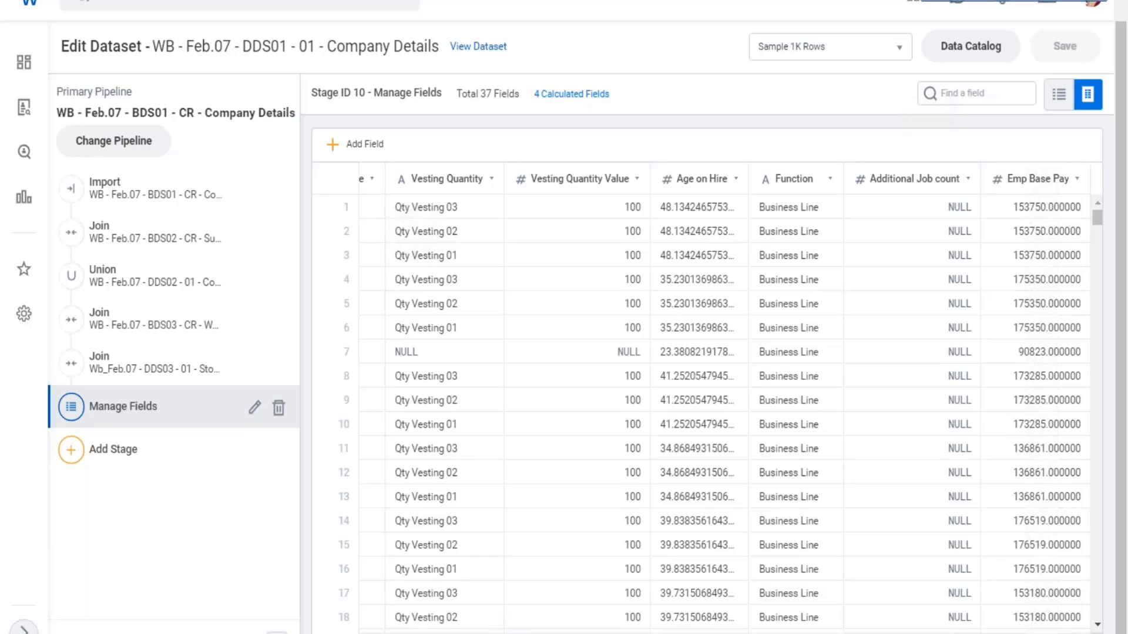
- Add another calculated field and name it "Max Base Pay by Sup Org"
{"action": "left_click", "coordinate": [335, 146]}
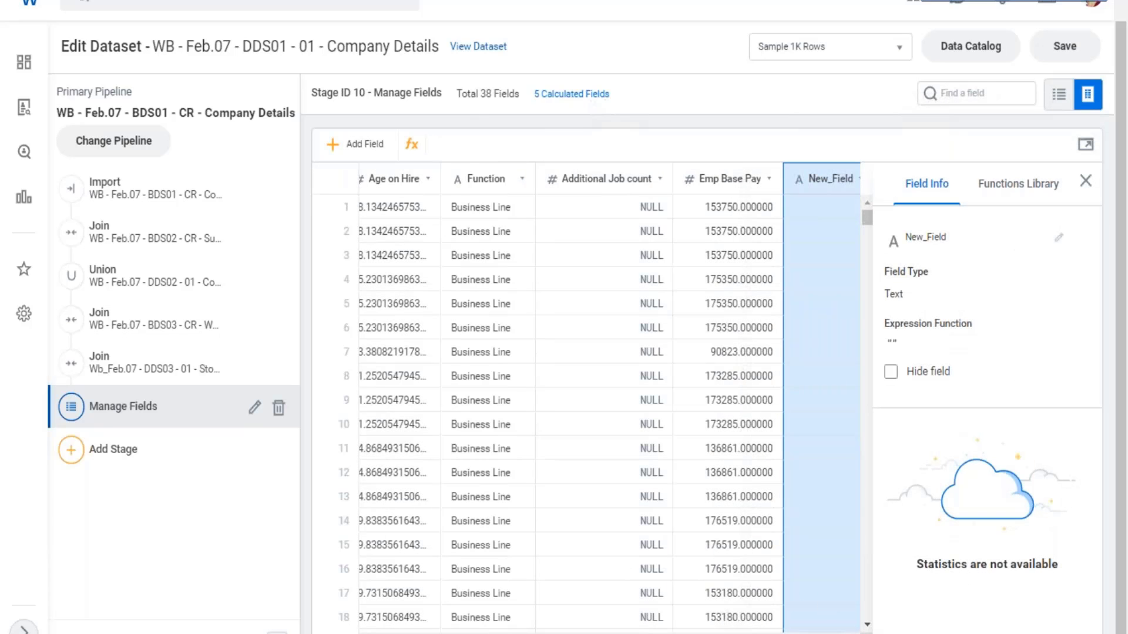
{"action": "left_click", "coordinate": [1059, 239]}
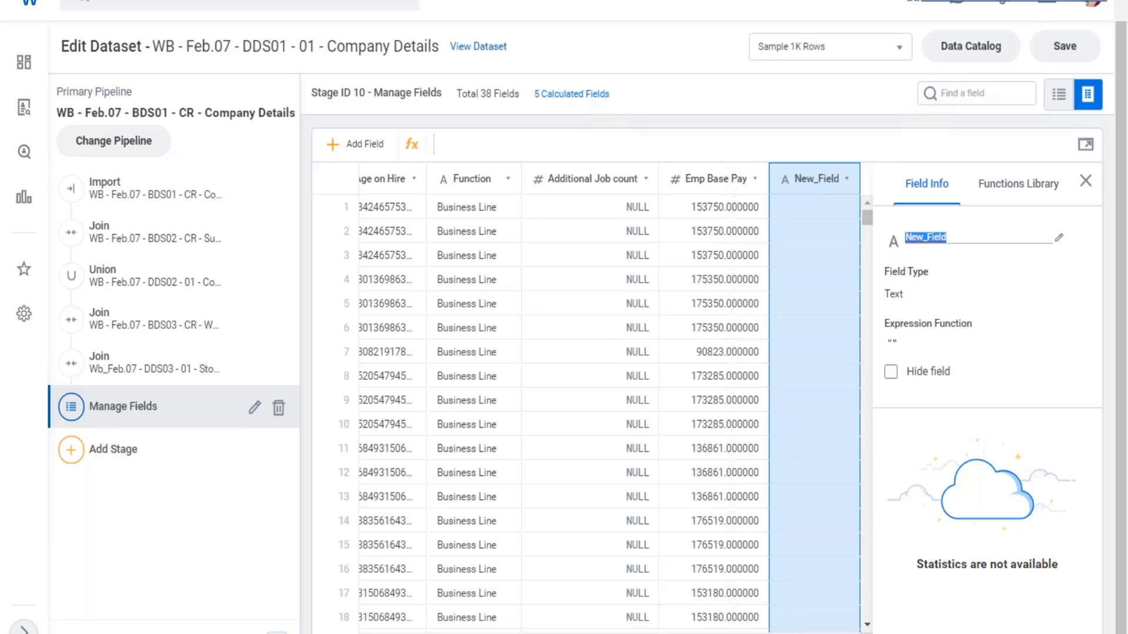
{"action": "type", "text": "Max Base pay"}
{"action": "key", "text": "BackSpace"}
{"action": "key", "text": "BackSpace"}
{"action": "key", "text": "BackSpace"}
{"action": "type", "text": "Pay by"}
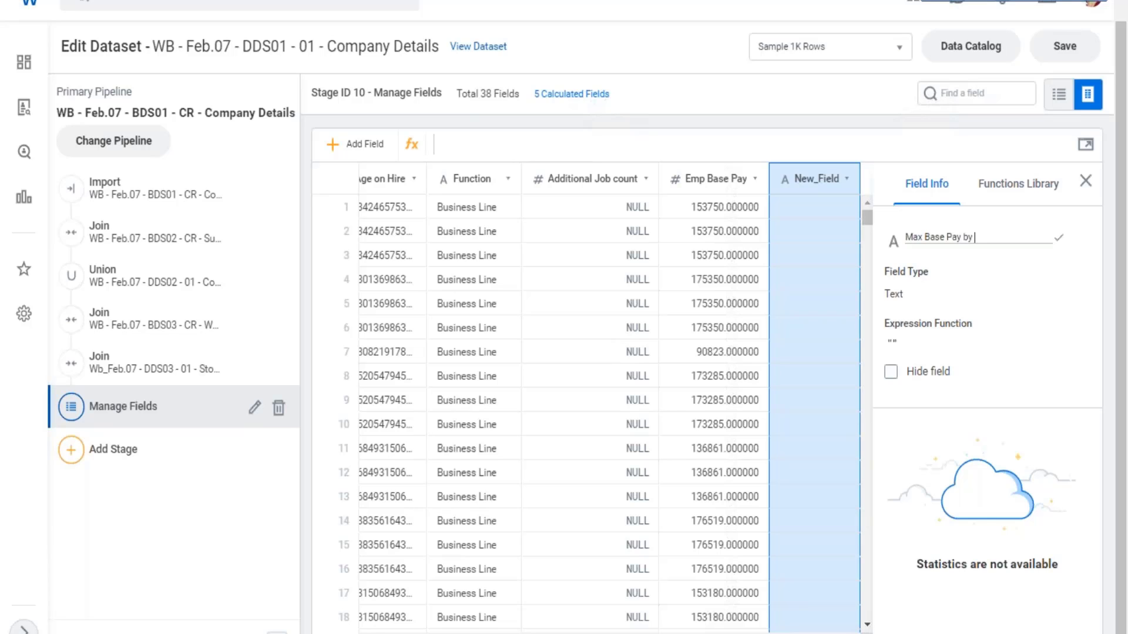
{"action": "type", "text": " Sup Org"}
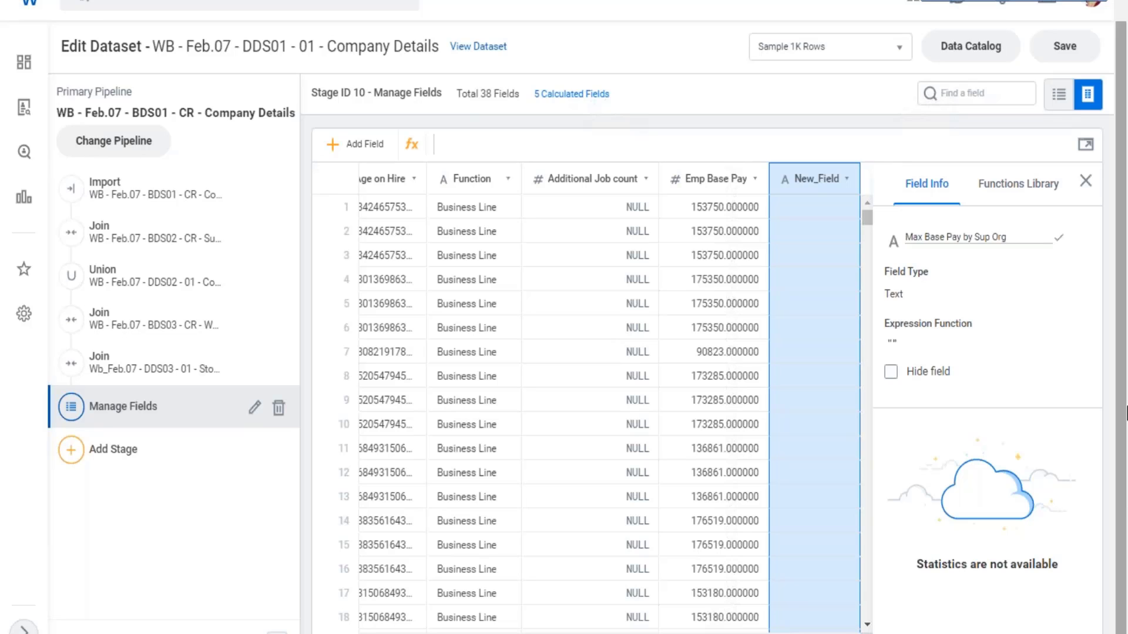
{"action": "key", "text": "Return"}
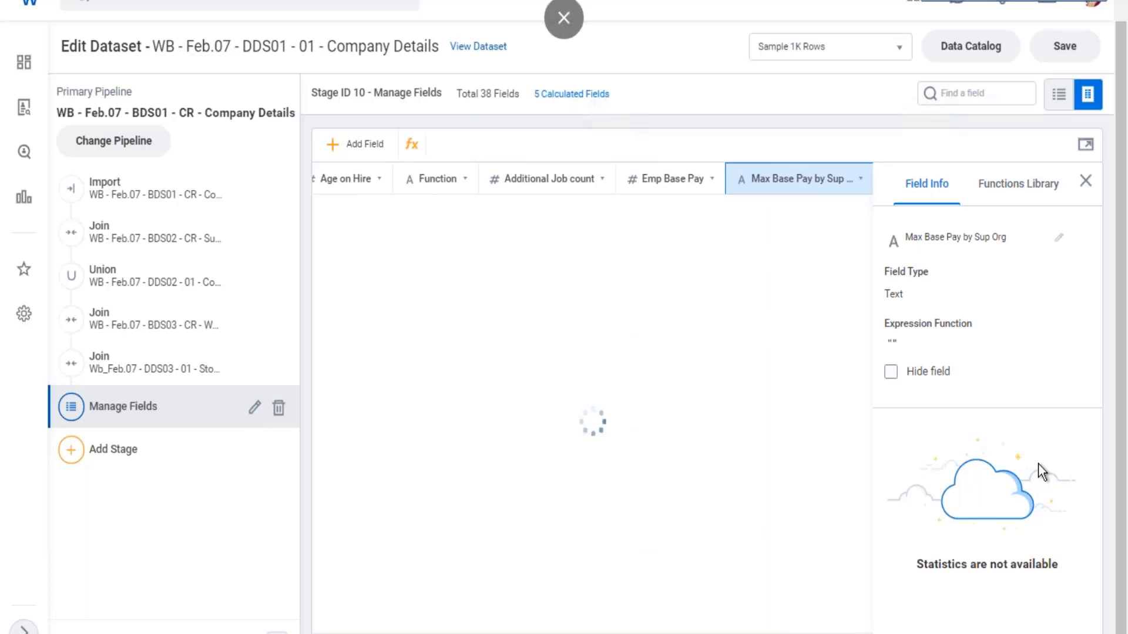
- Insert the MAX window function template into the Max Base Pay by Sup Org expression and open it in the expression editor
{"action": "left_click", "coordinate": [1019, 201]}
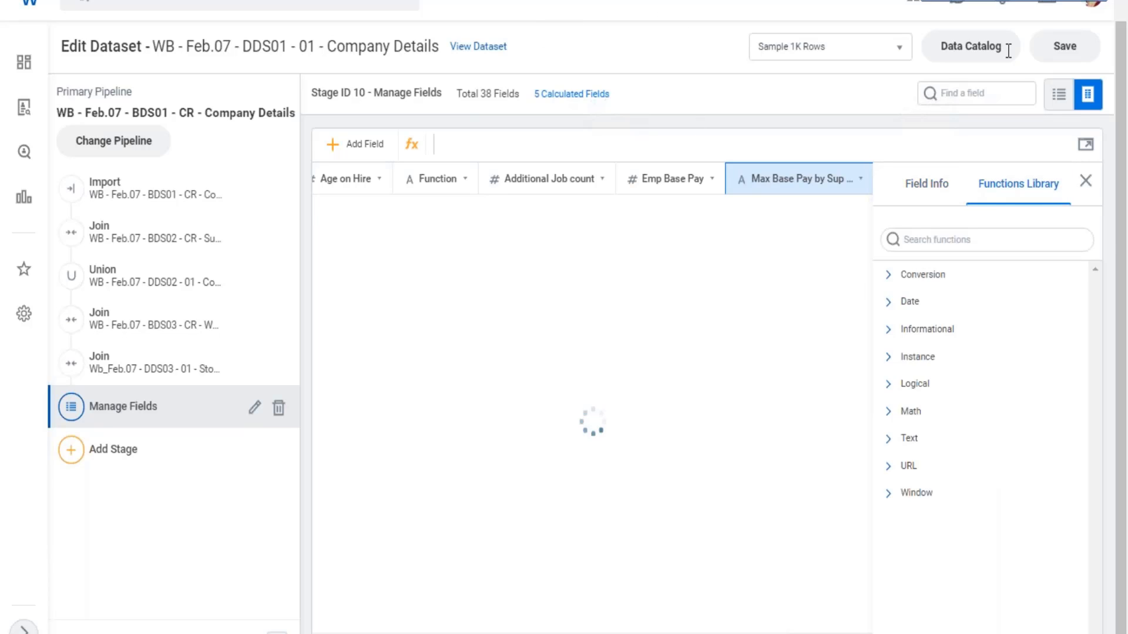
{"action": "left_click", "coordinate": [889, 492]}
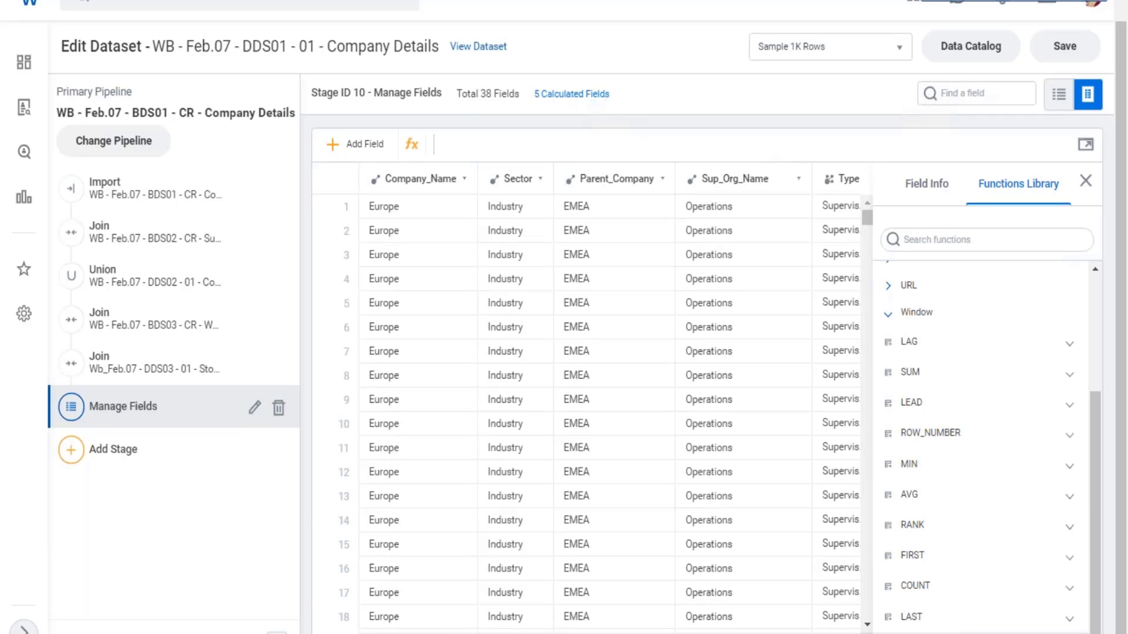
{"action": "left_click", "coordinate": [888, 633]}
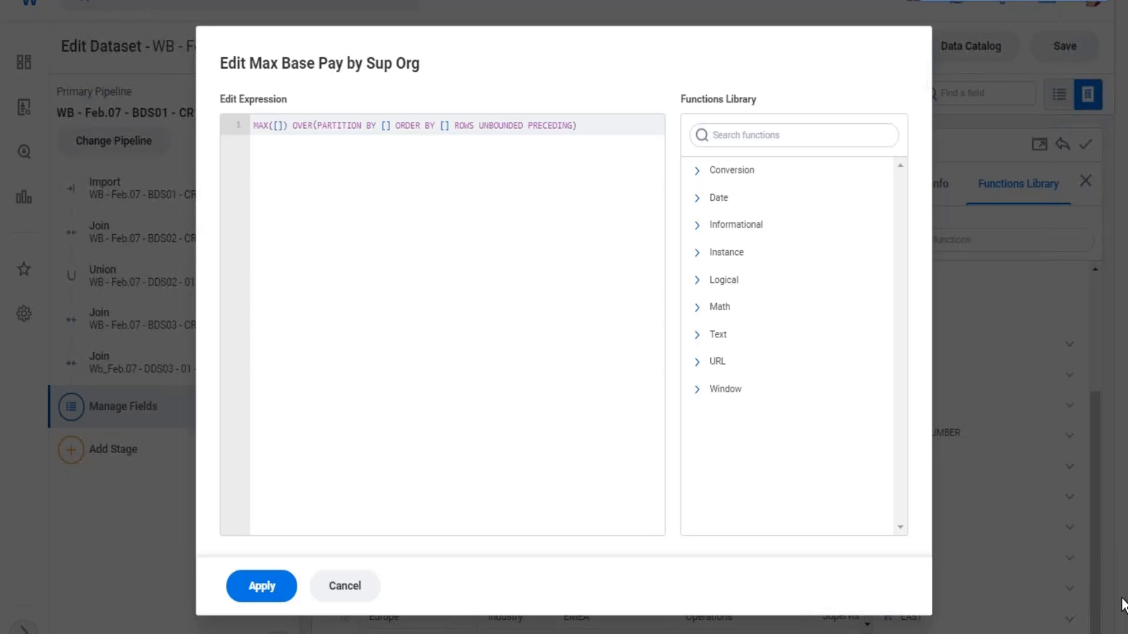
- Set the MAX argument to [Emp Base Pay] and place the OVER clause on its own line
{"action": "type", "text": "emp"}
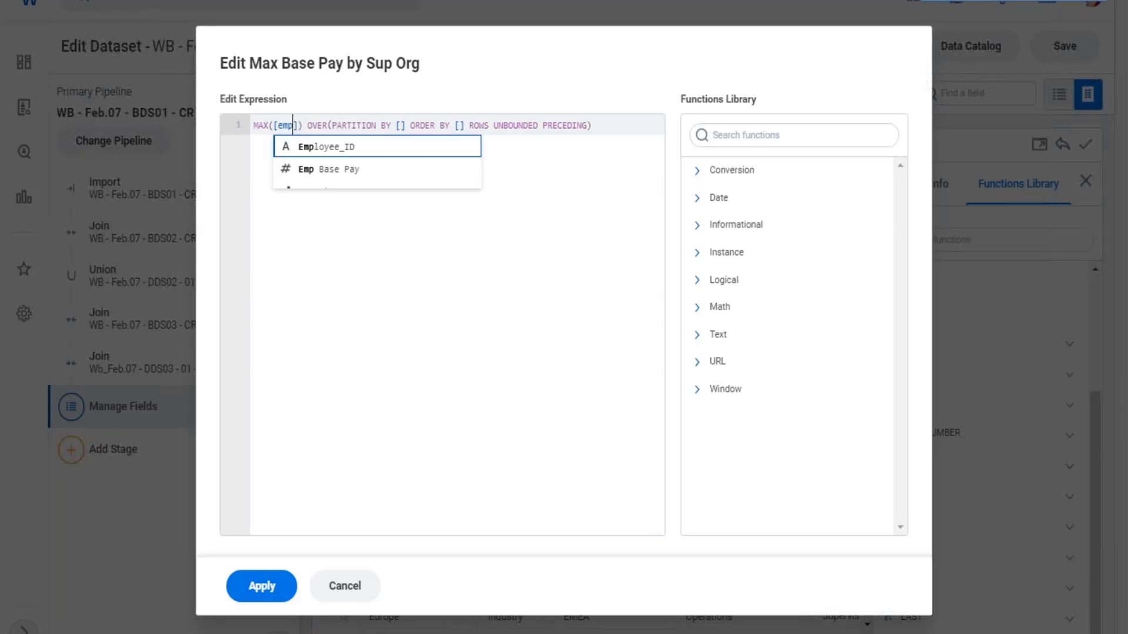
{"action": "key", "text": "Escape"}
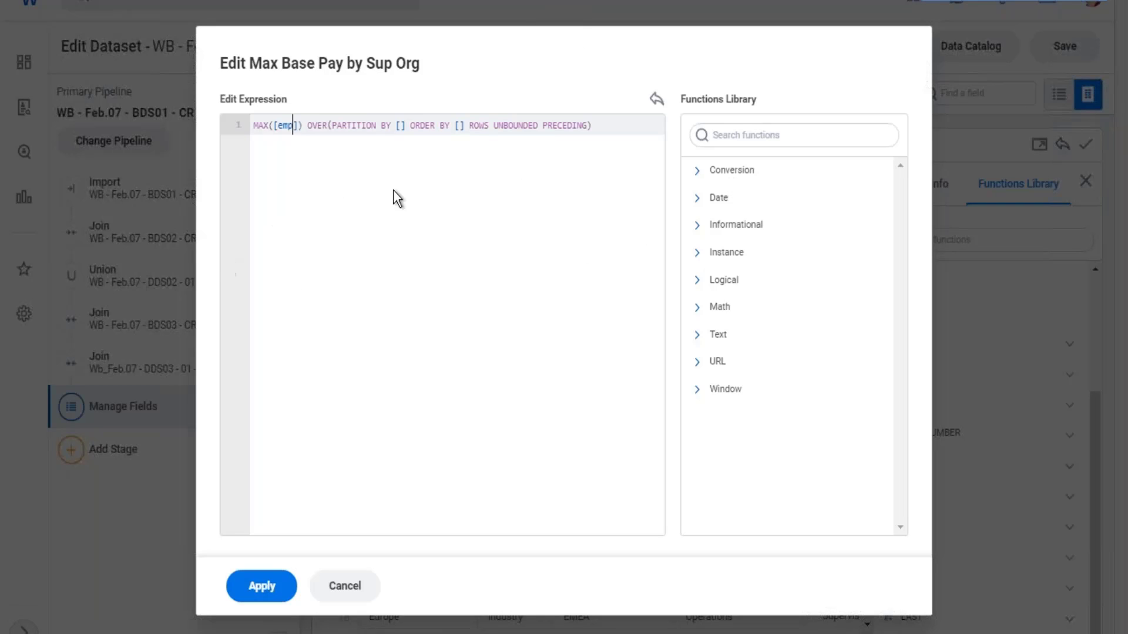
{"action": "key", "text": "BackSpace"}
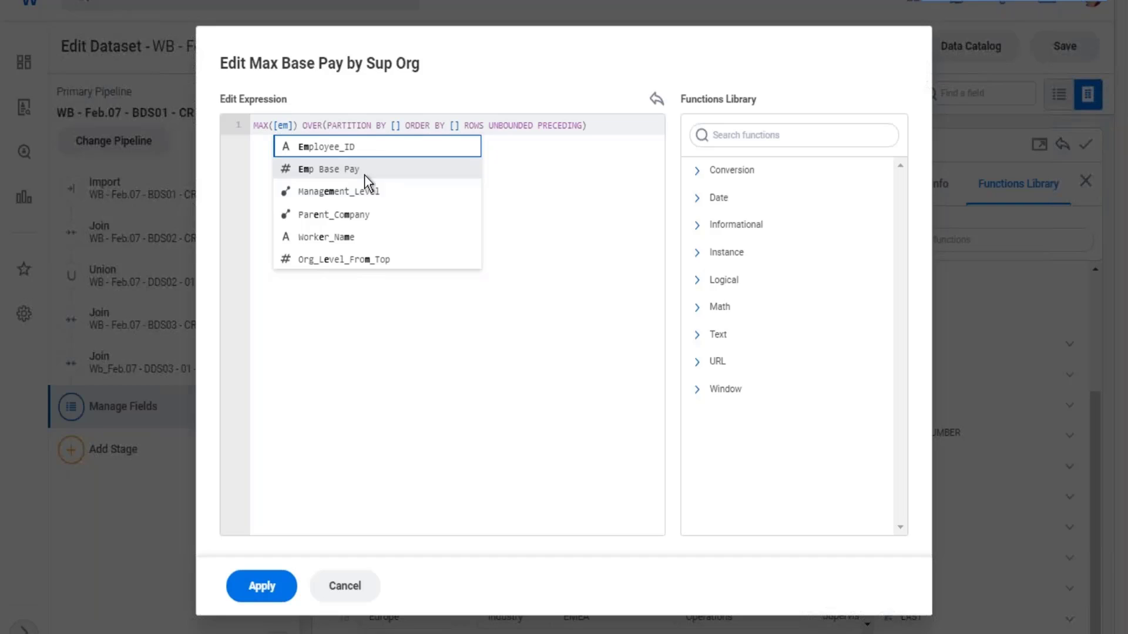
{"action": "left_click", "coordinate": [417, 168]}
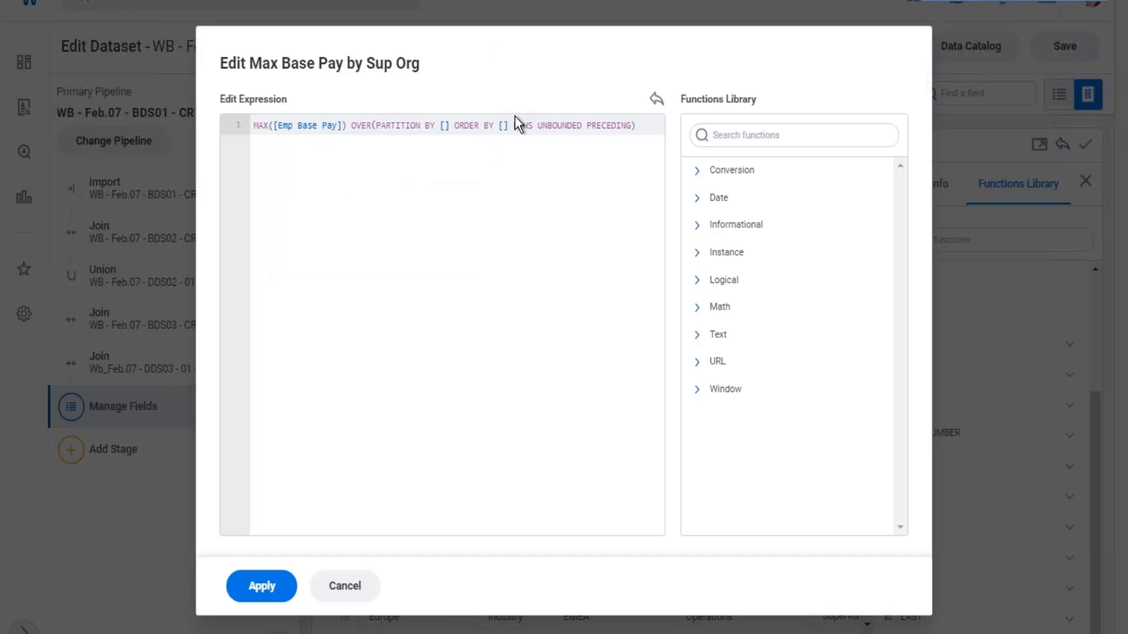
{"action": "key", "text": "Return"}
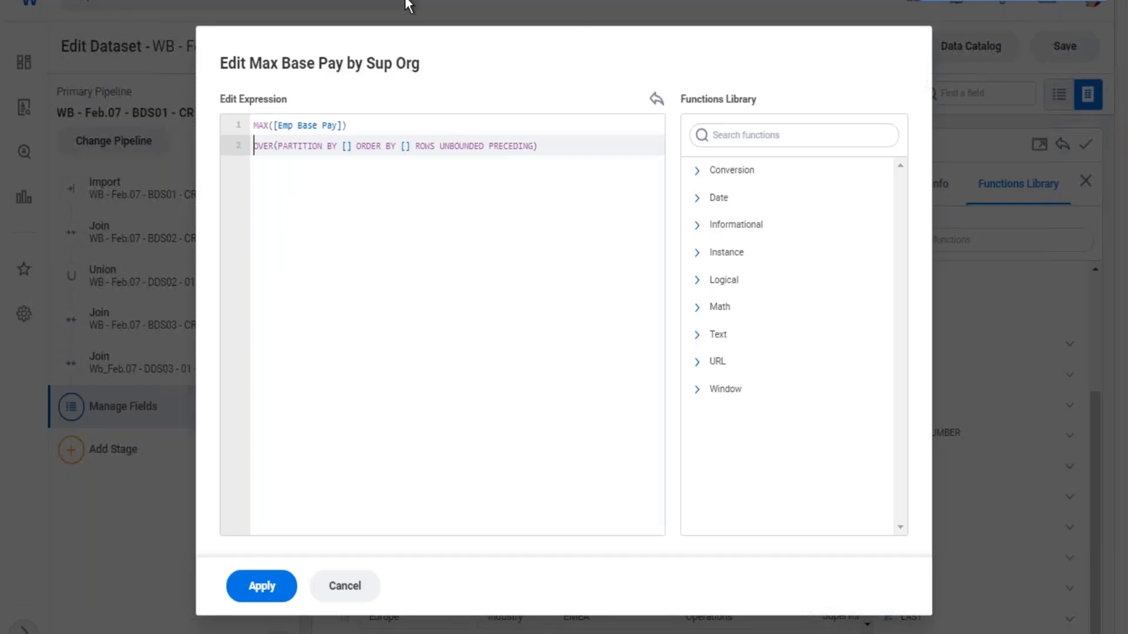
- Set the PARTITION BY field of the OVER clause to [Sup_Org_Name]
{"action": "left_click_drag", "start_coordinate": [551, 151], "coordinate": [259, 144]}
{"action": "left_click", "coordinate": [276, 126]}
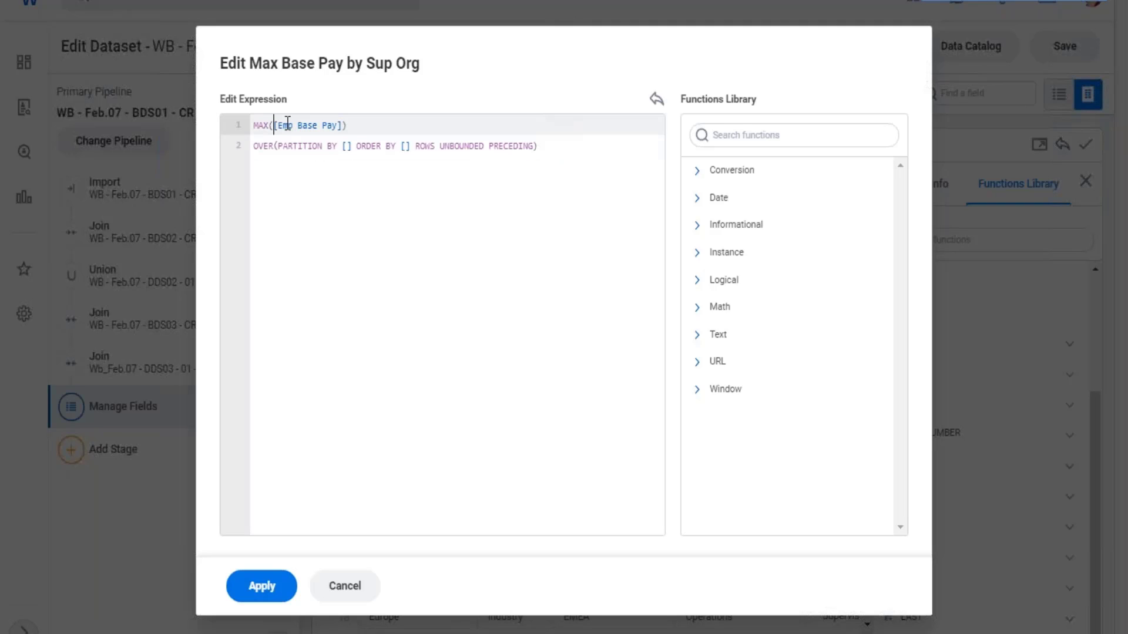
{"action": "left_click_drag", "start_coordinate": [279, 126], "coordinate": [327, 126]}
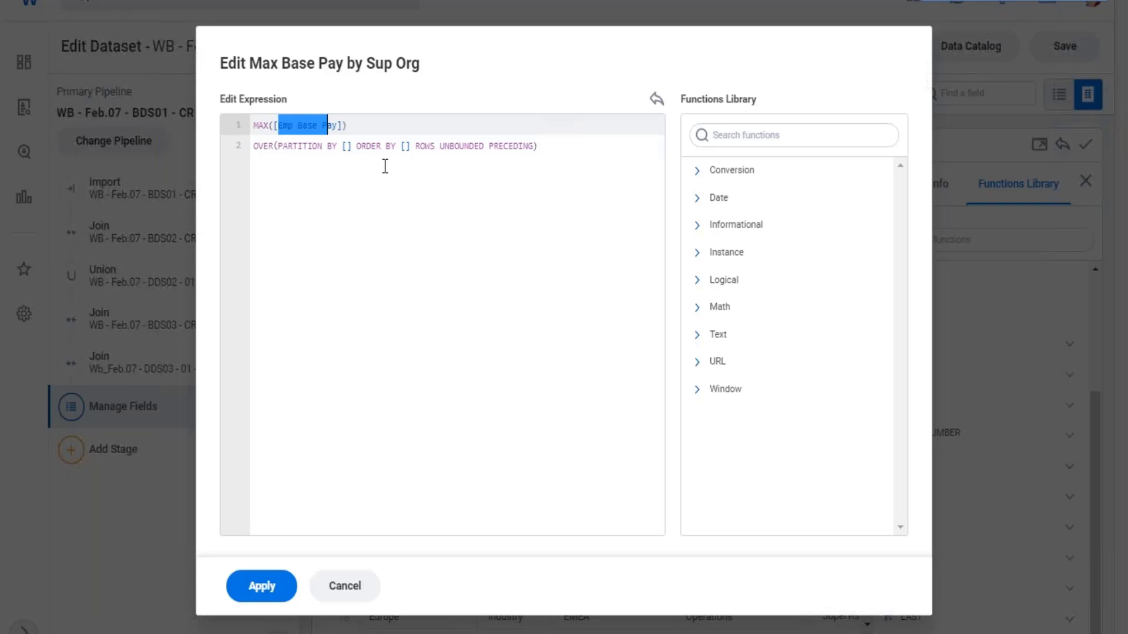
{"action": "left_click", "coordinate": [347, 146]}
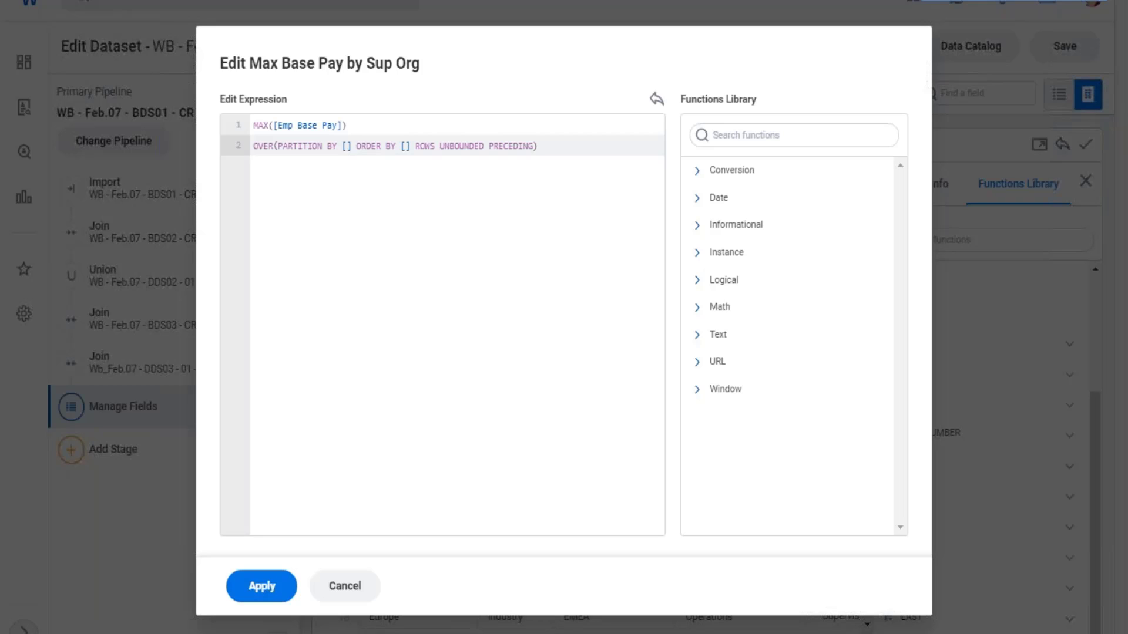
{"action": "type", "text": "su"}
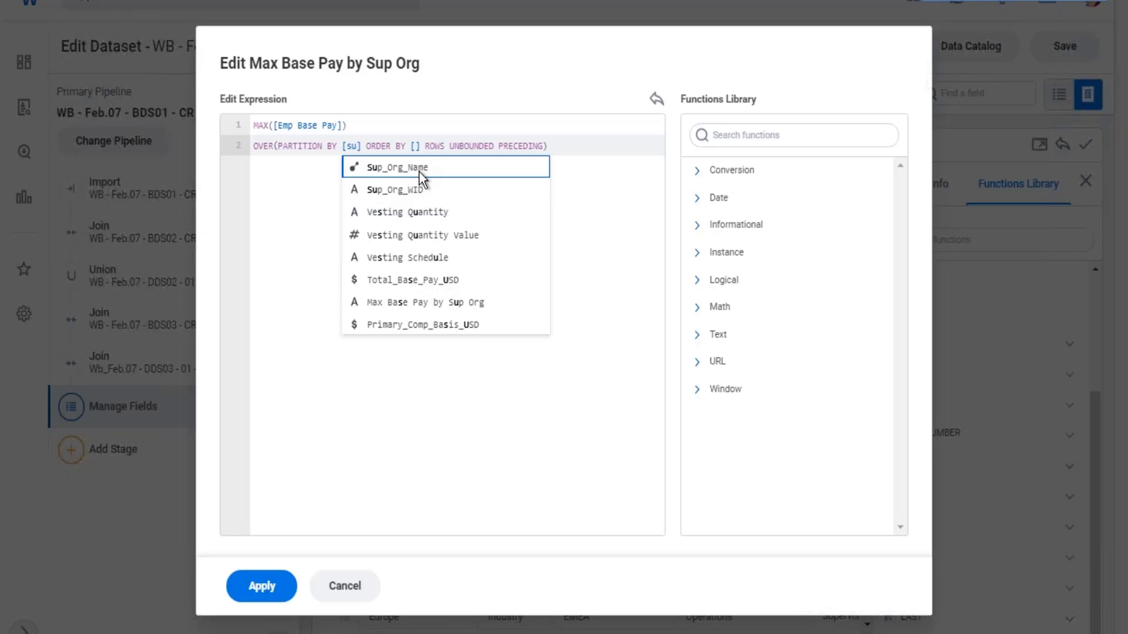
{"action": "key", "text": "Return"}
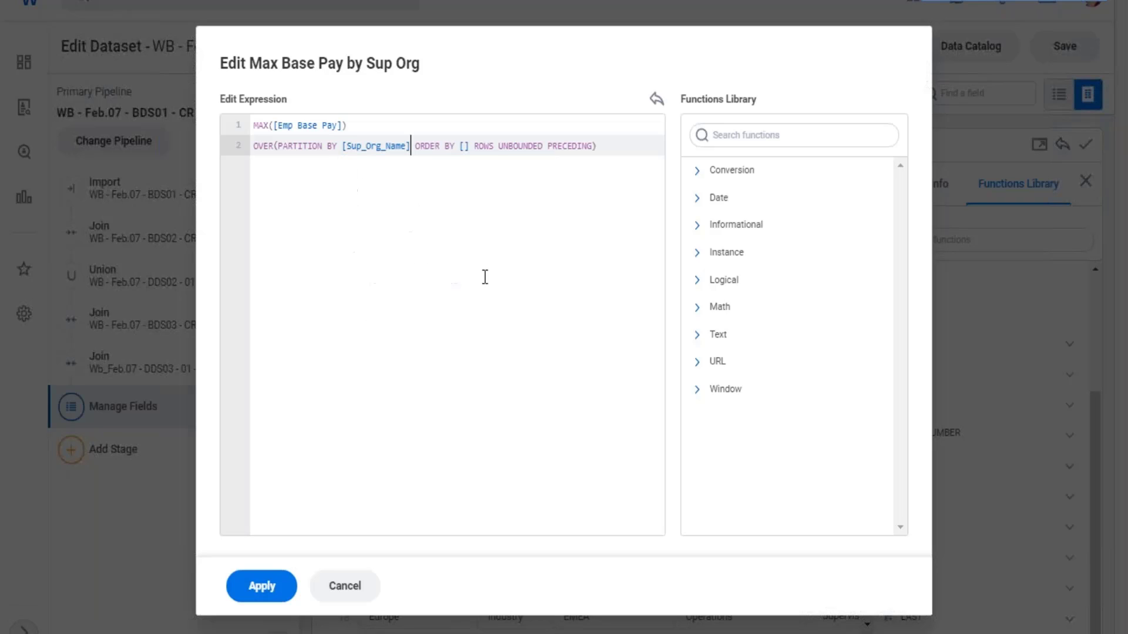
- Set the ORDER BY clause to [Emp Base Pay] in descending order with DESC
{"action": "left_click", "coordinate": [465, 147]}
{"action": "left_click_drag", "start_coordinate": [280, 128], "coordinate": [322, 130]}
{"action": "left_click", "coordinate": [463, 148]}
{"action": "type", "text": "emp"}
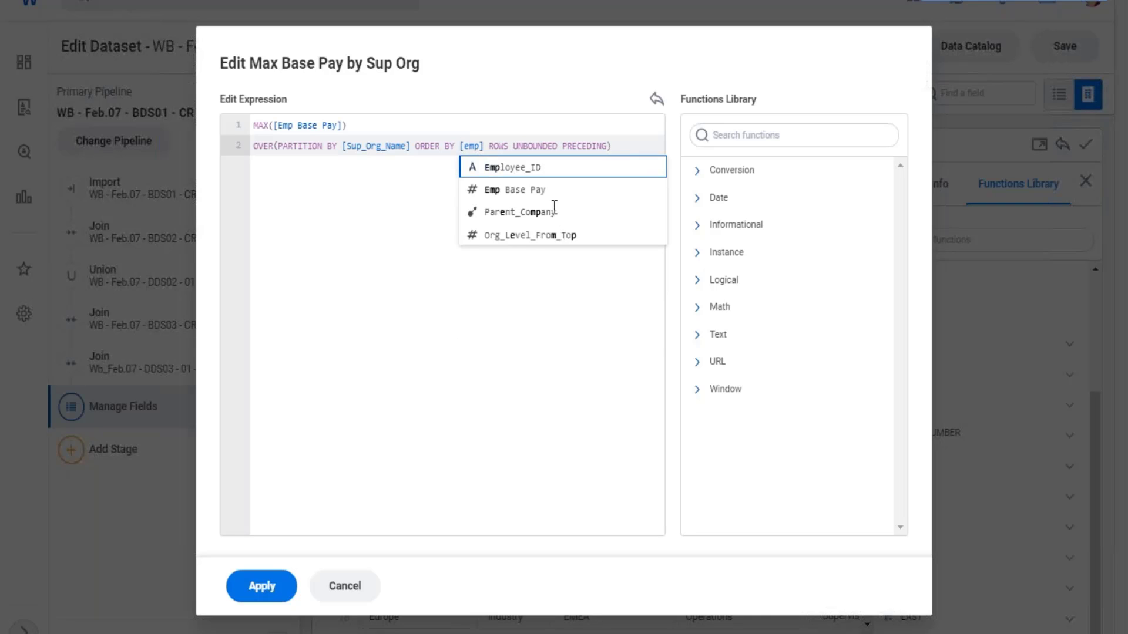
{"action": "left_click", "coordinate": [523, 198]}
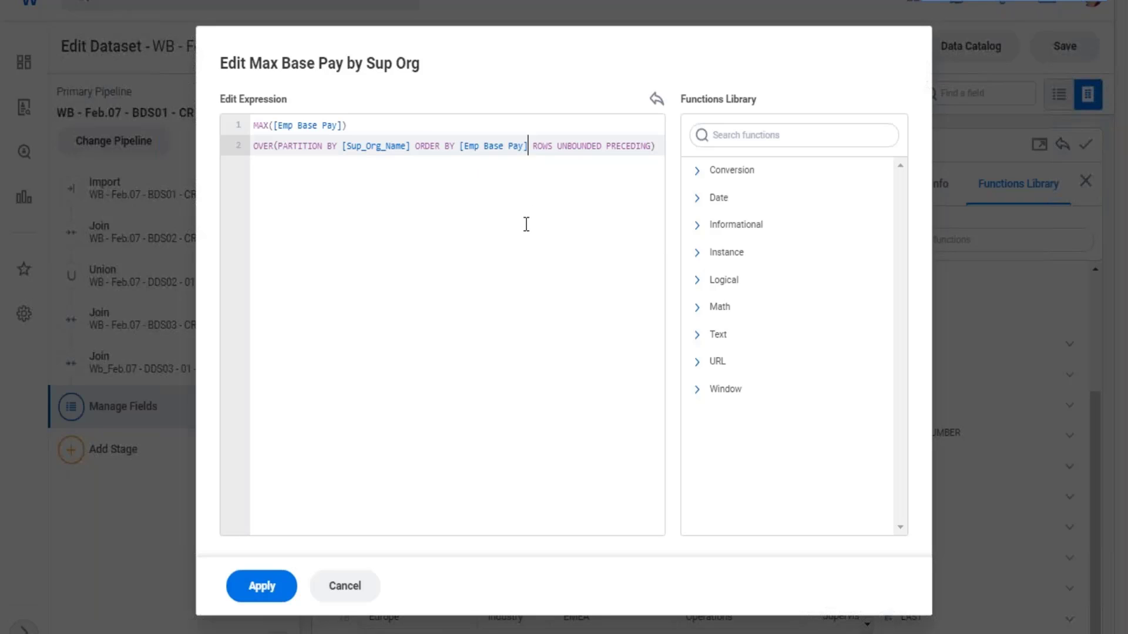
{"action": "type", "text": "DES"}
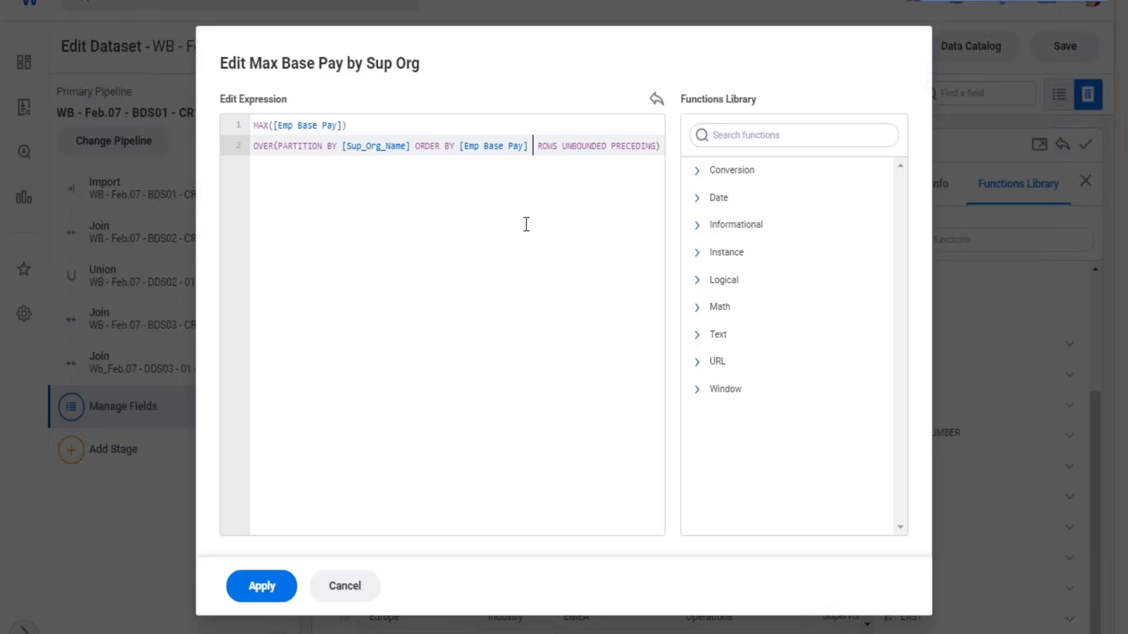
{"action": "type", "text": "C"}
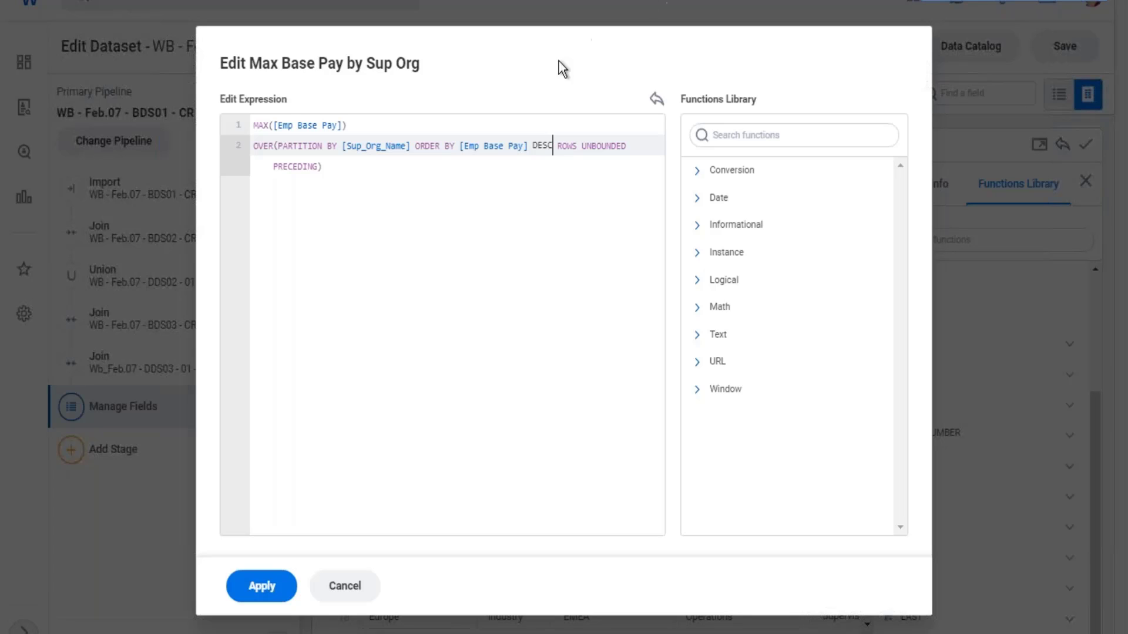
- Move DESC ROWS UNBOUNDED PRECEDING to a third line, review the expression's fields, and apply it
{"action": "left_click", "coordinate": [534, 145]}
{"action": "key", "text": "Return"}
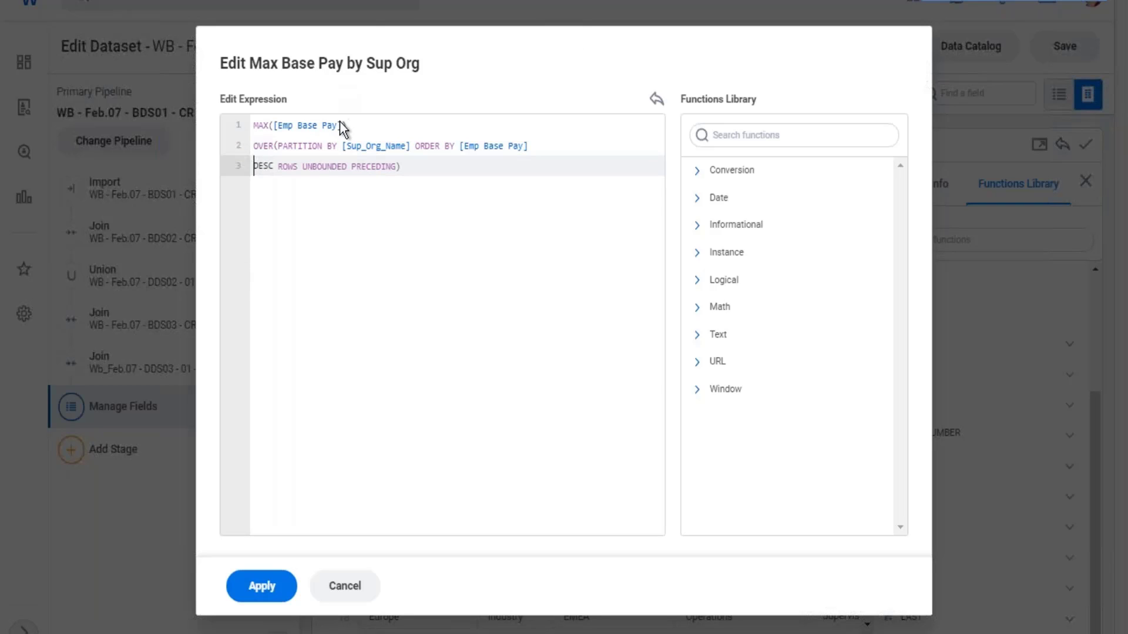
{"action": "left_click_drag", "start_coordinate": [339, 124], "coordinate": [292, 125]}
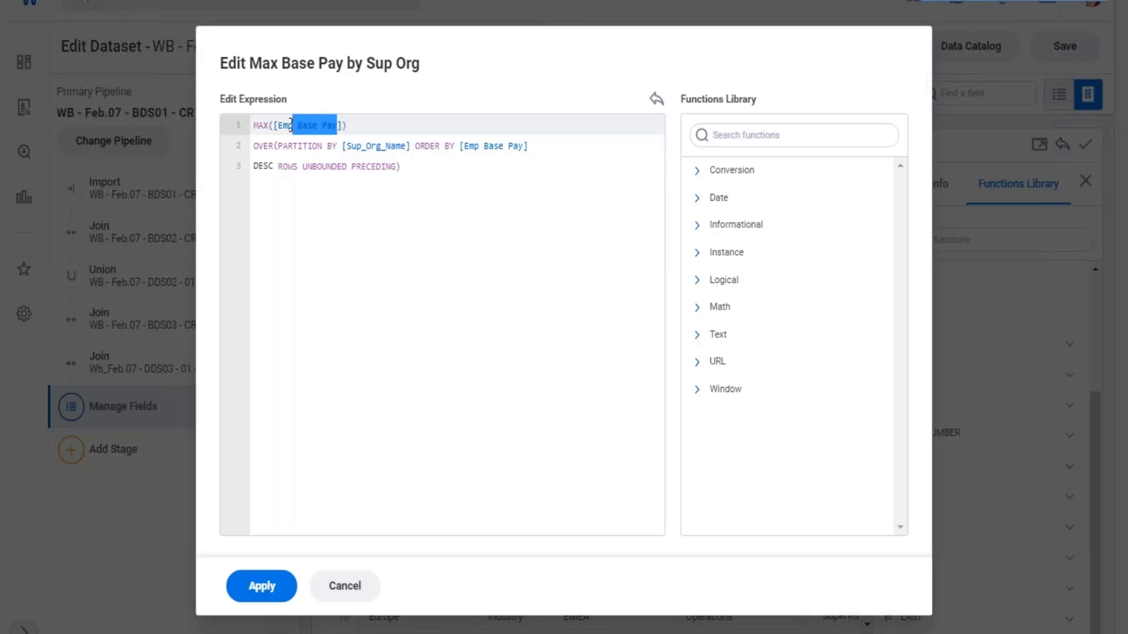
{"action": "left_click_drag", "start_coordinate": [351, 145], "coordinate": [396, 145]}
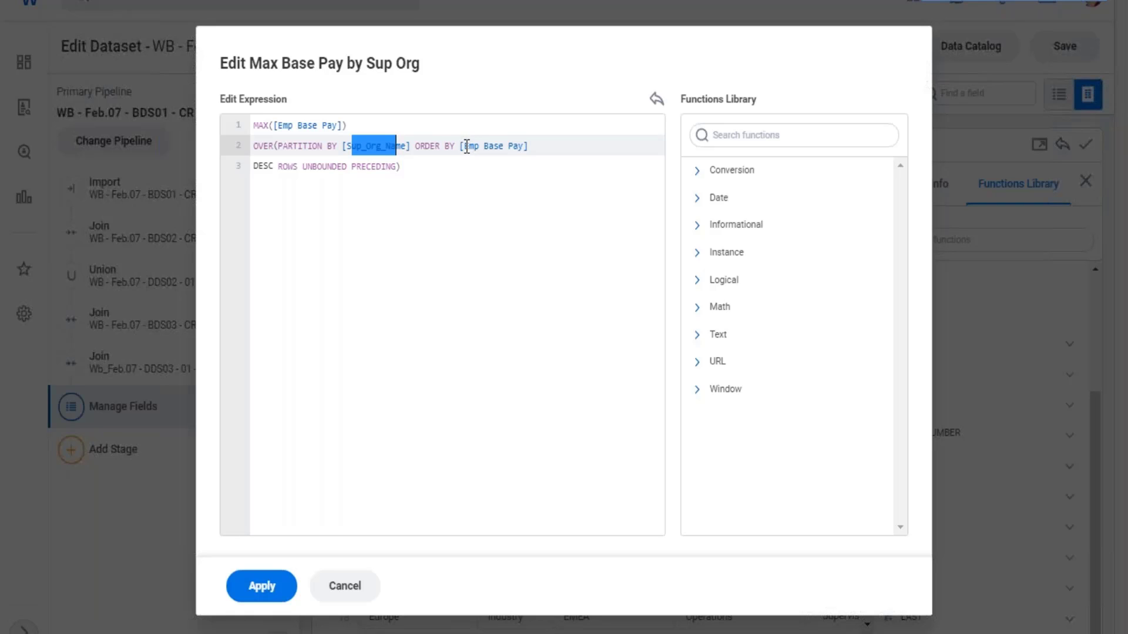
{"action": "left_click_drag", "start_coordinate": [466, 146], "coordinate": [513, 152]}
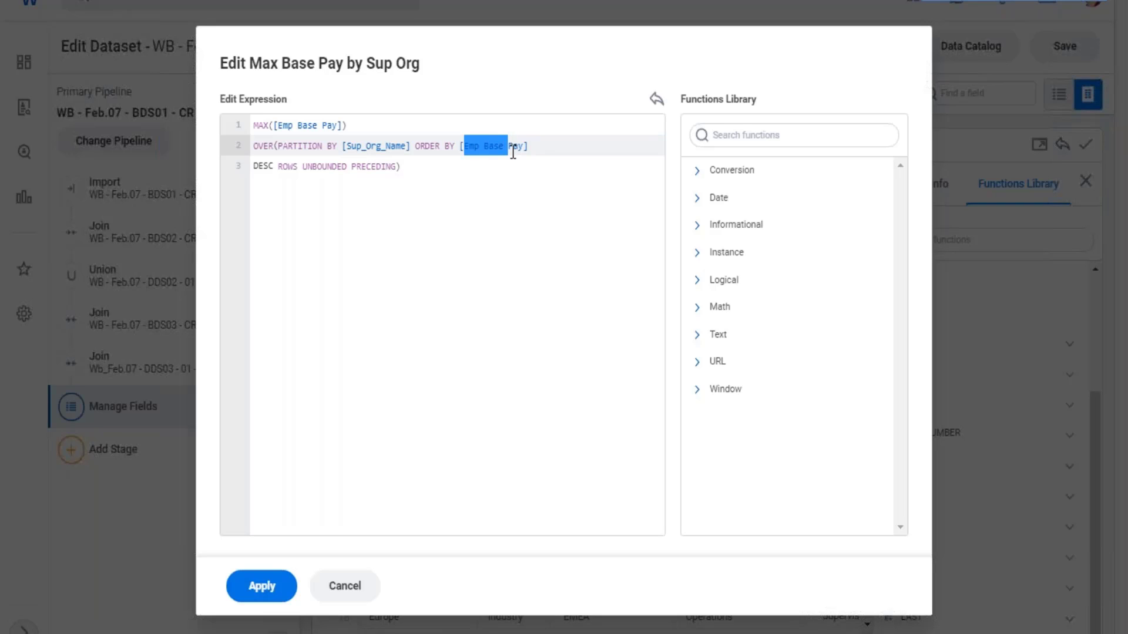
{"action": "left_click_drag", "start_coordinate": [279, 167], "coordinate": [253, 165]}
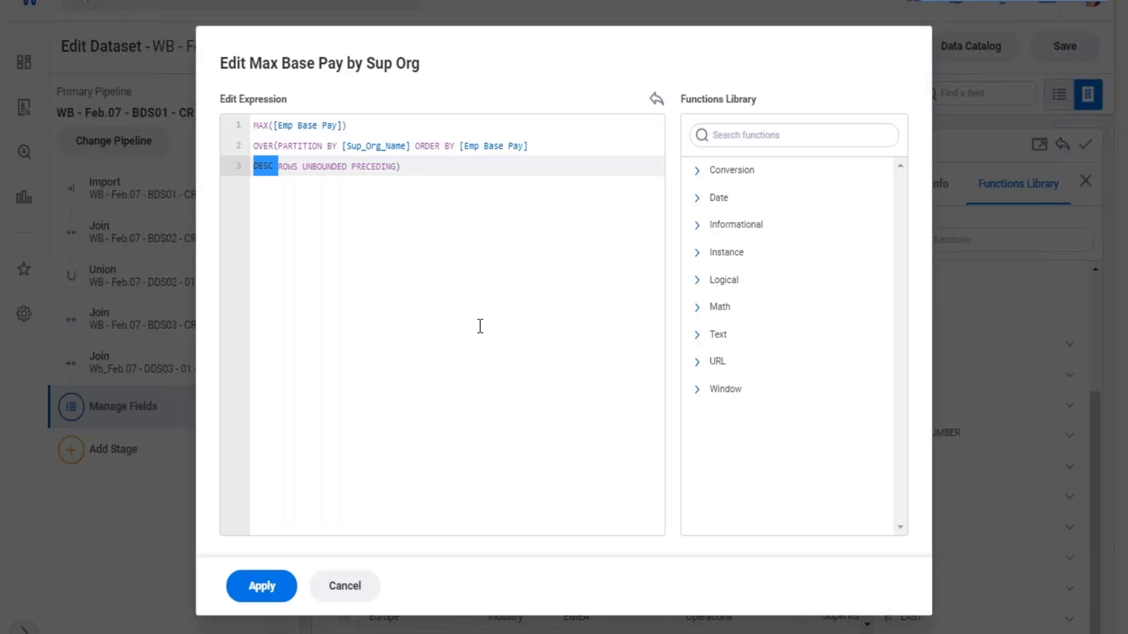
{"action": "left_click", "coordinate": [259, 587]}
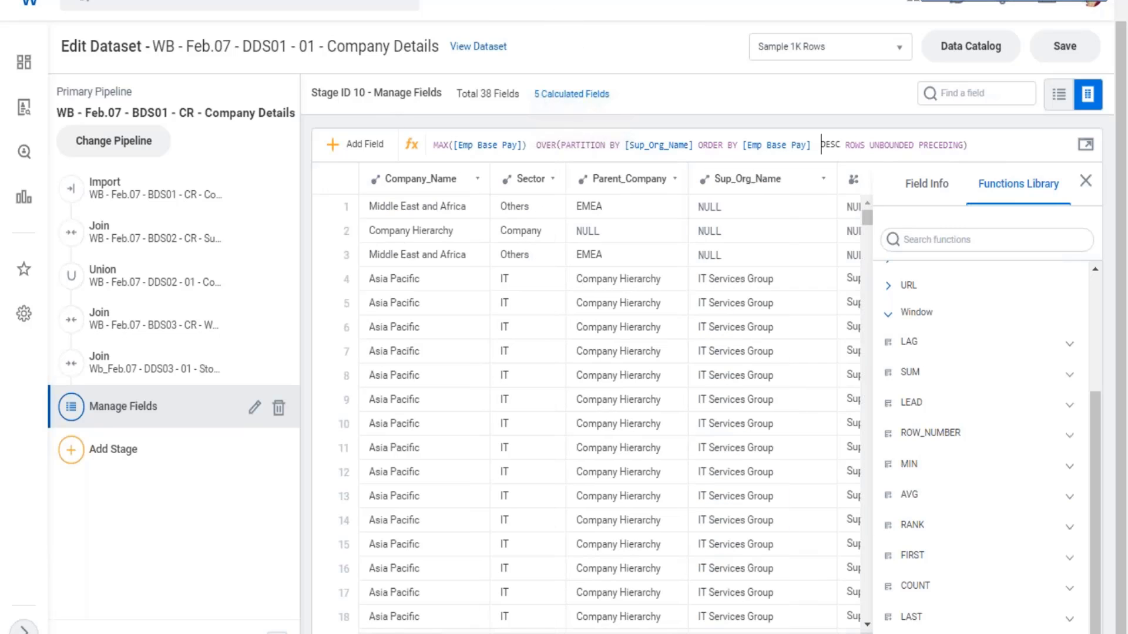
- Find the Sup_Org_Name column and compare its groups with the Emp Base Pay and Max Base Pay by Sup Org values
{"action": "scroll", "coordinate": [586, 405], "scroll_direction": "right", "scroll_amount": 20}
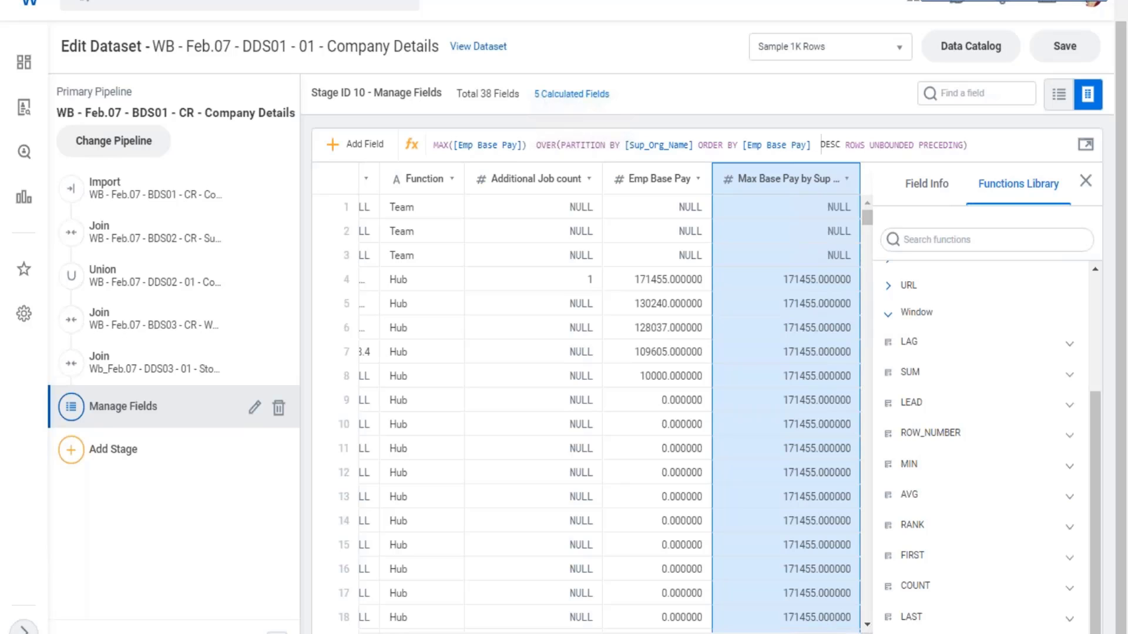
{"action": "left_click_drag", "start_coordinate": [829, 633], "coordinate": [520, 633]}
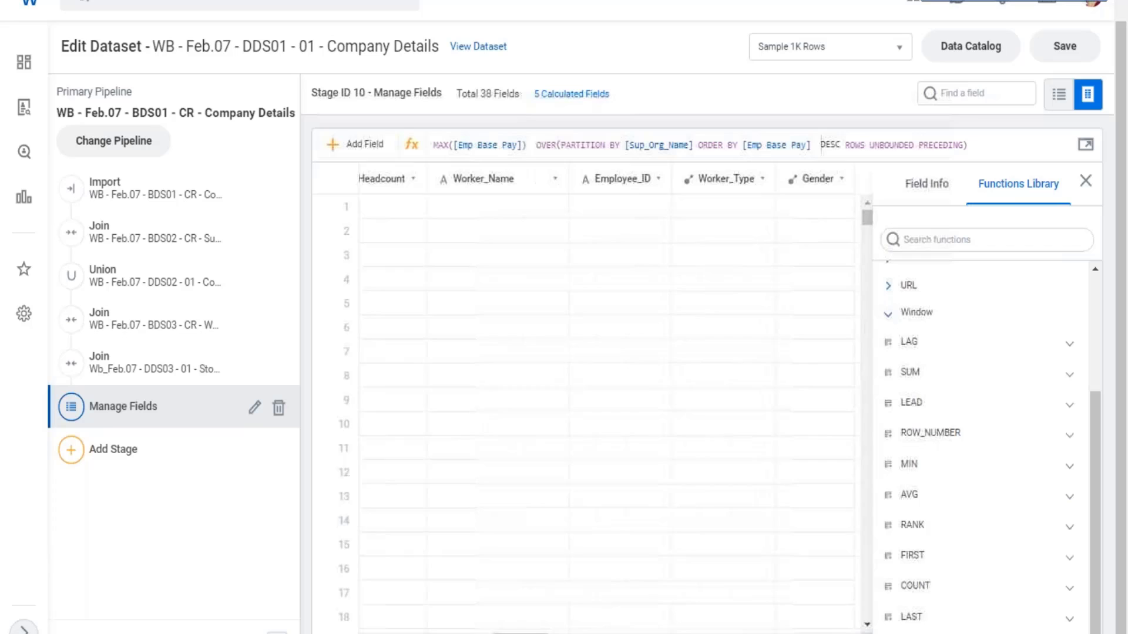
{"action": "left_click", "coordinate": [972, 97]}
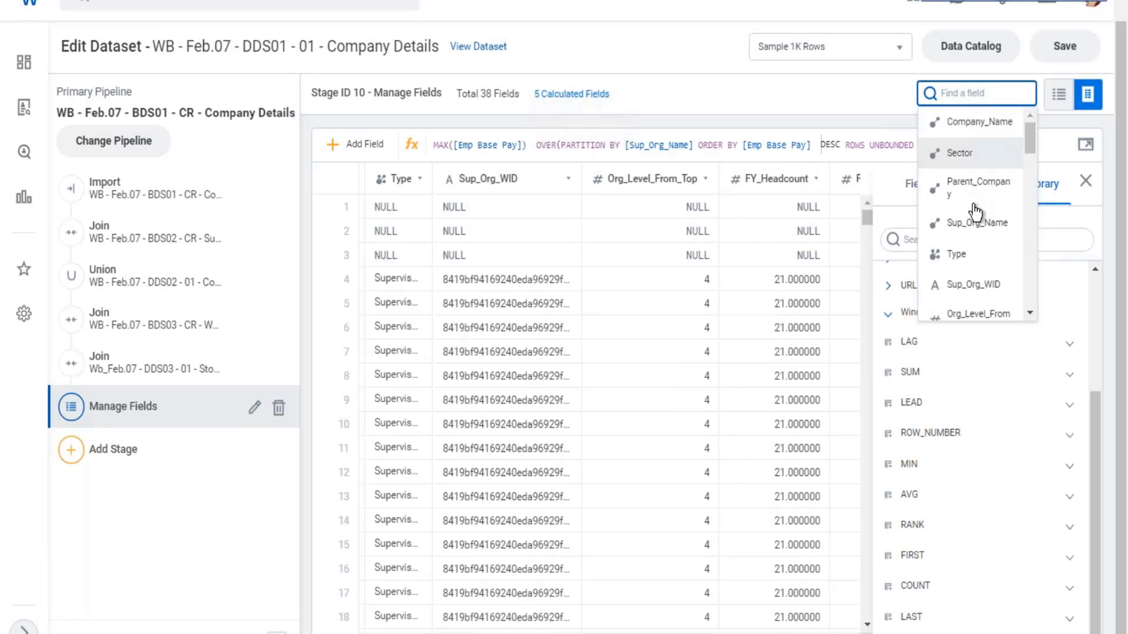
{"action": "left_click", "coordinate": [977, 223]}
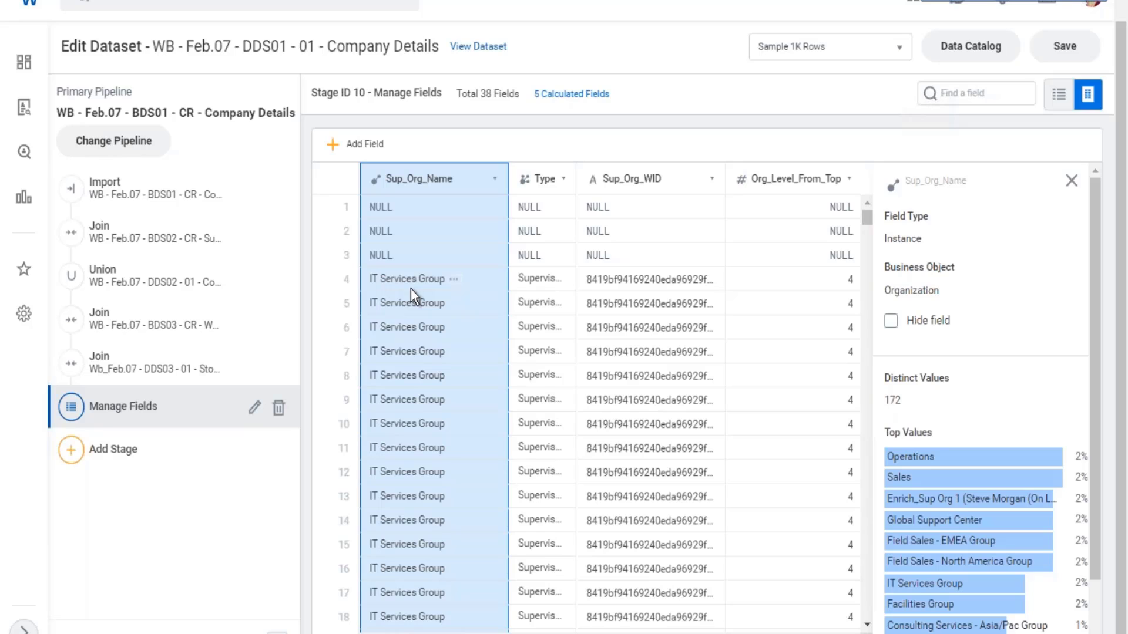
{"action": "scroll", "coordinate": [410, 288], "scroll_direction": "down", "scroll_amount": 5}
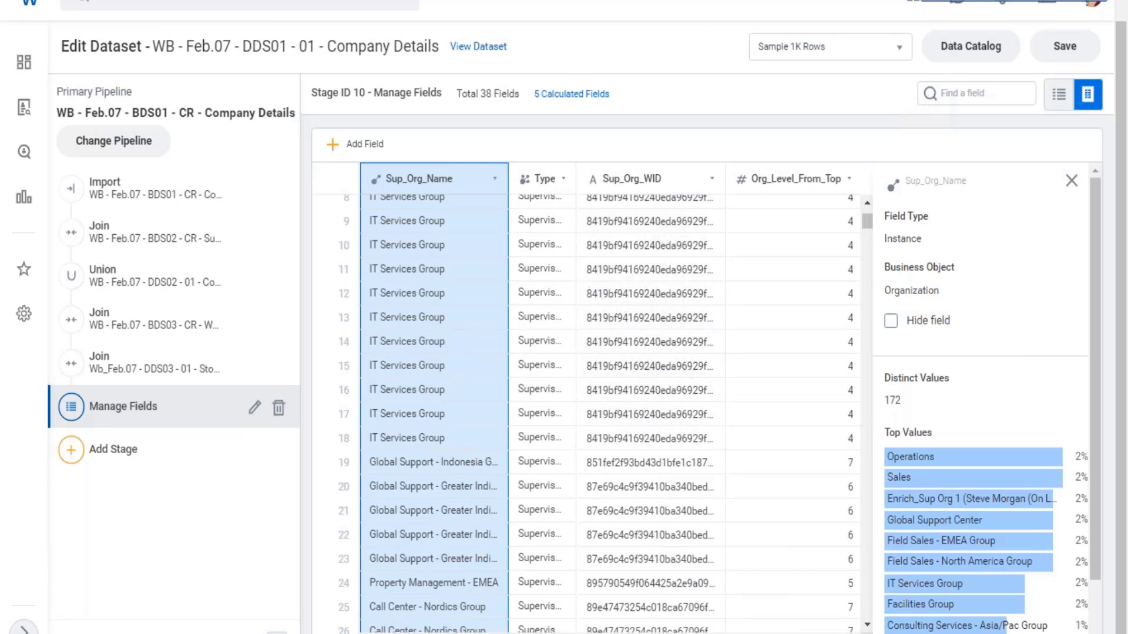
{"action": "scroll", "coordinate": [587, 412], "scroll_direction": "right", "scroll_amount": 10}
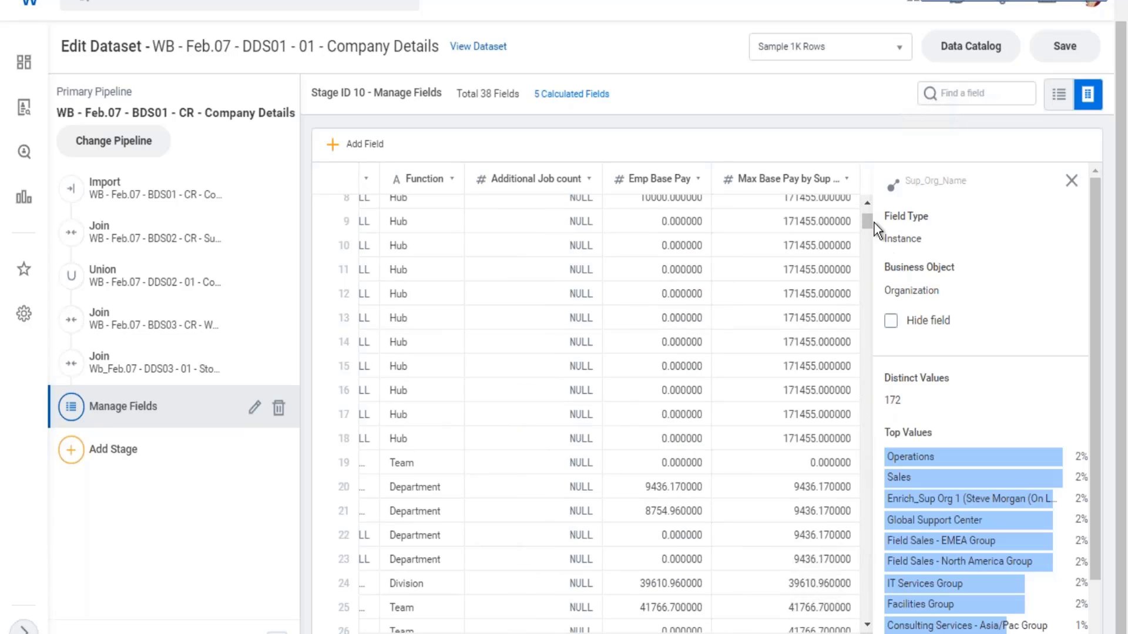
{"action": "left_click_drag", "start_coordinate": [868, 209], "coordinate": [868, 225]}
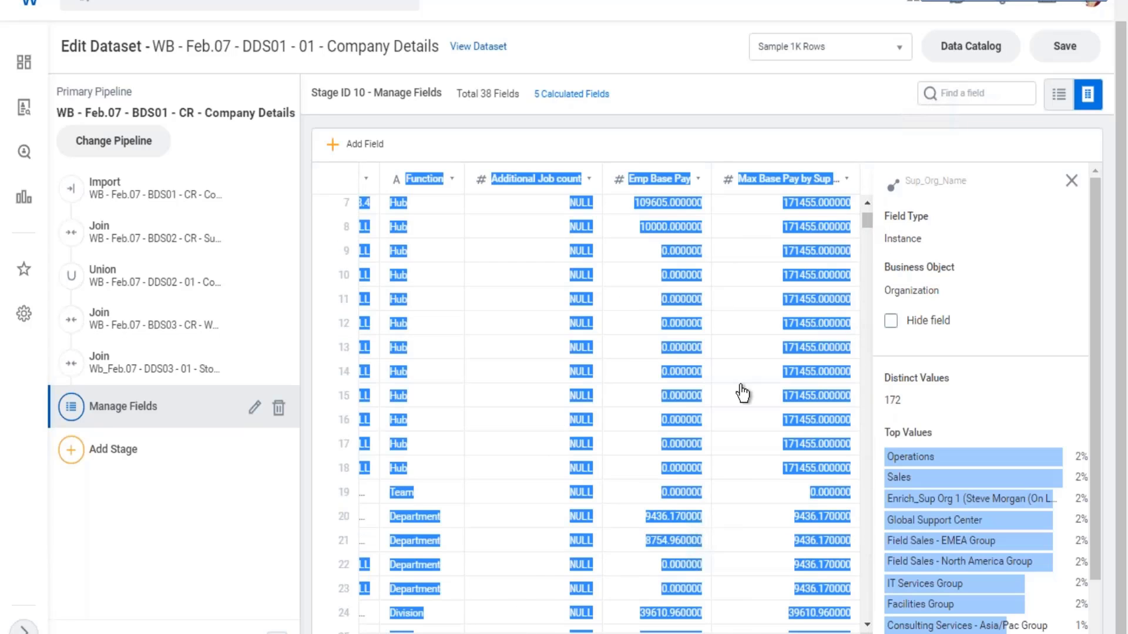
{"action": "scroll", "coordinate": [746, 346], "scroll_direction": "up", "scroll_amount": 3}
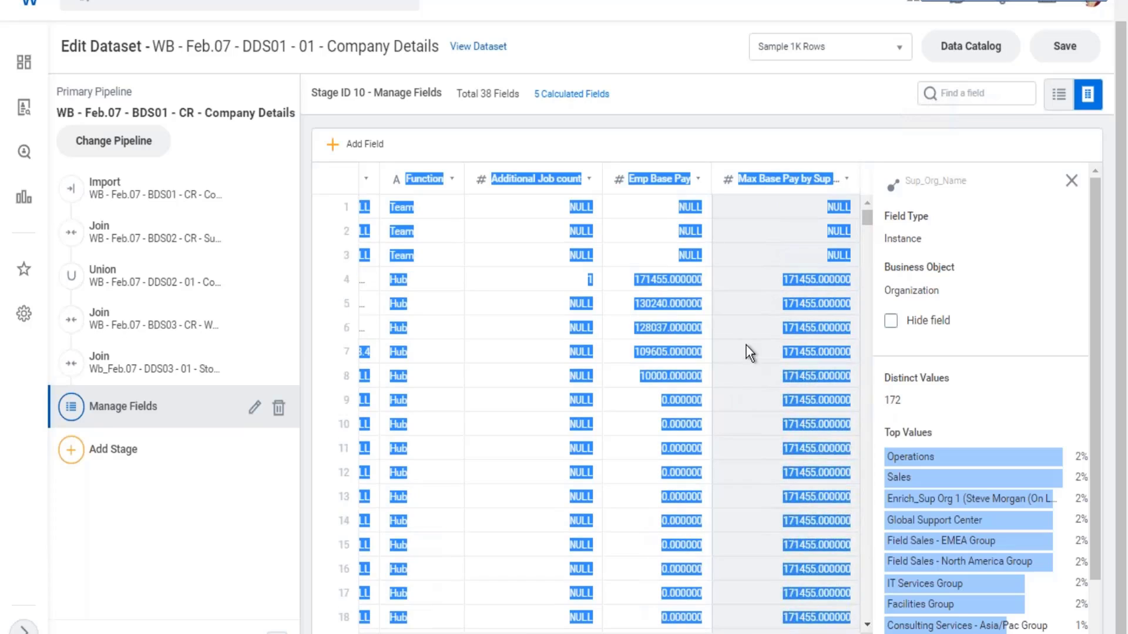
- Add [Gender] after [Sup_Org_Name] in the PARTITION BY clause of Max Base Pay by Sup Org, and apply the expression
{"action": "left_click", "coordinate": [808, 249]}
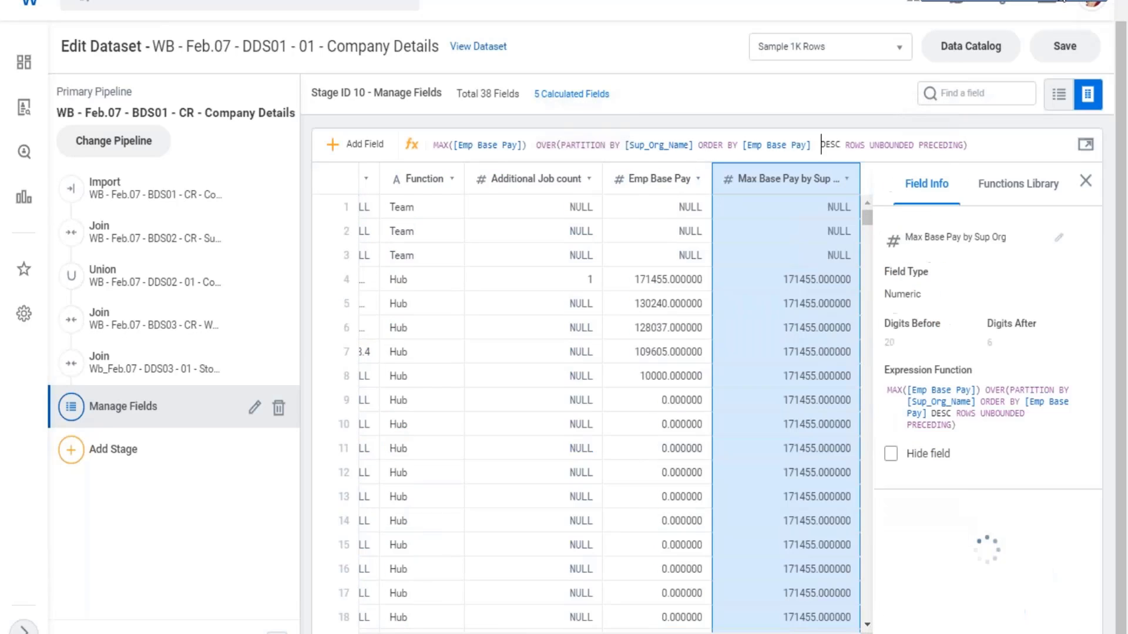
{"action": "left_click", "coordinate": [1051, 1]}
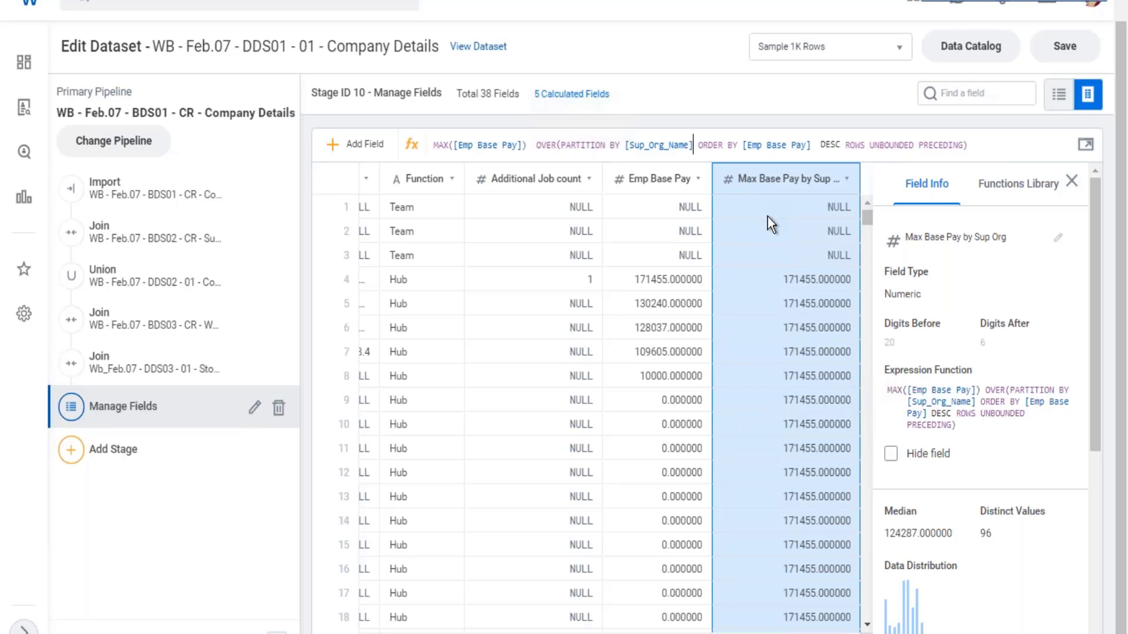
{"action": "type", "text": ",["}
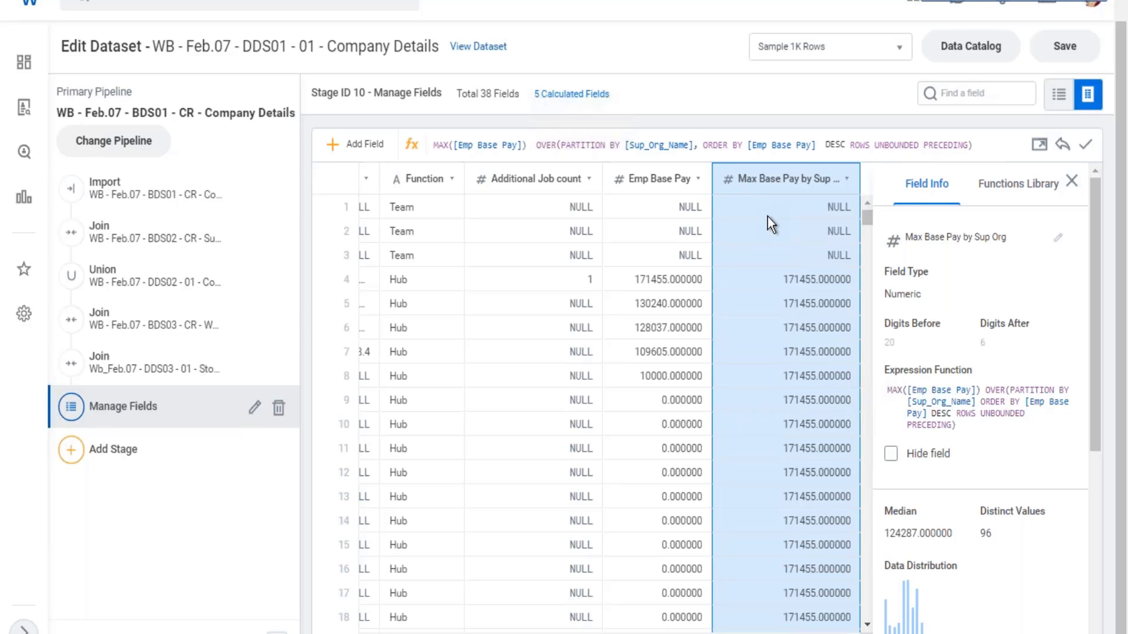
{"action": "type", "text": "ge"}
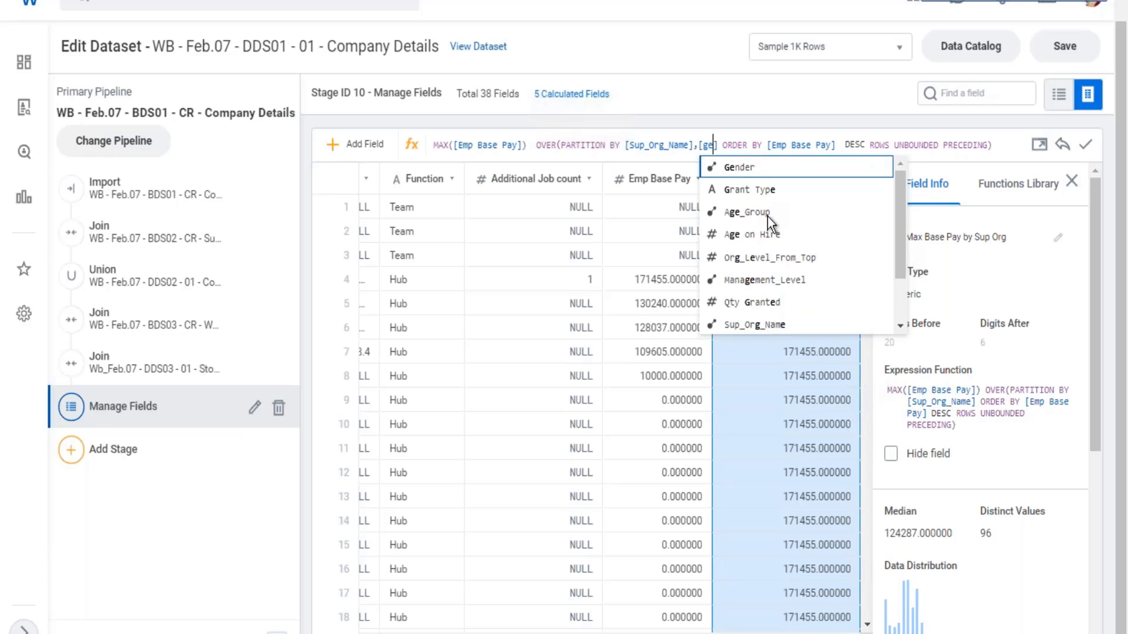
{"action": "left_click", "coordinate": [737, 167]}
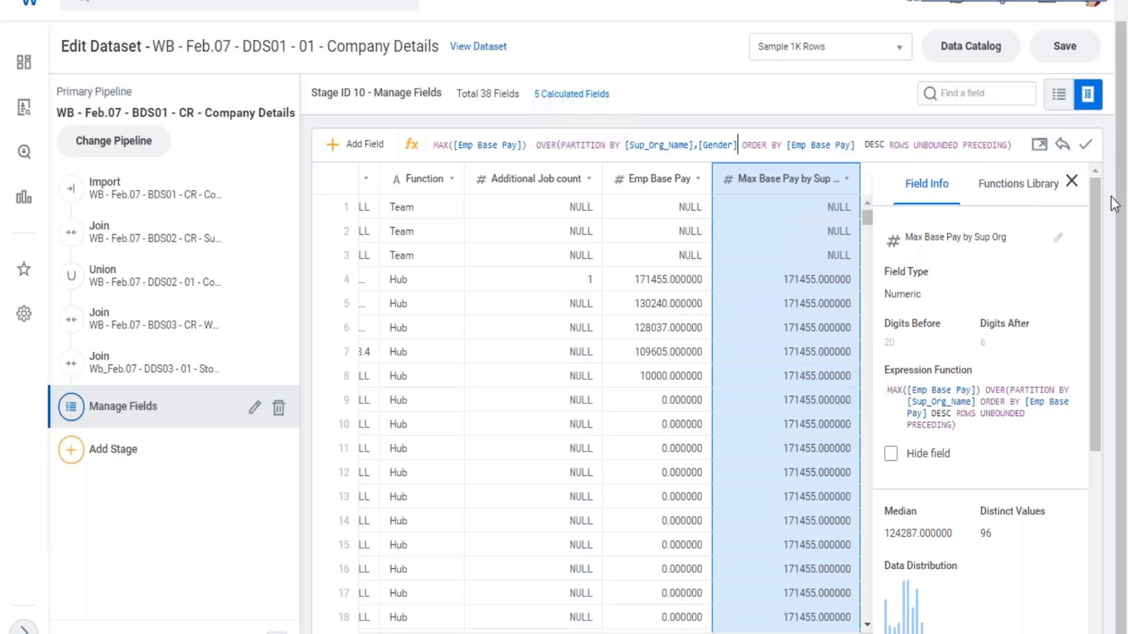
{"action": "left_click", "coordinate": [1086, 144]}
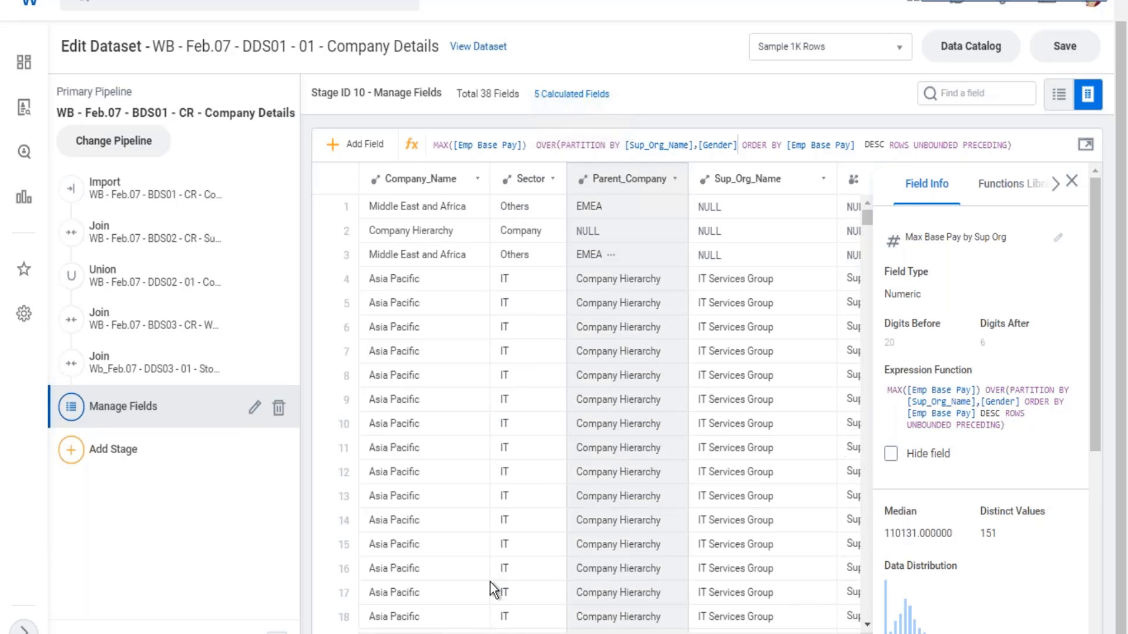
- Review the Emp Base Pay and Max Base Pay by Sup Org values against the Sup_Org_Name groups
{"action": "scroll", "coordinate": [587, 412], "scroll_direction": "right", "scroll_amount": 2}
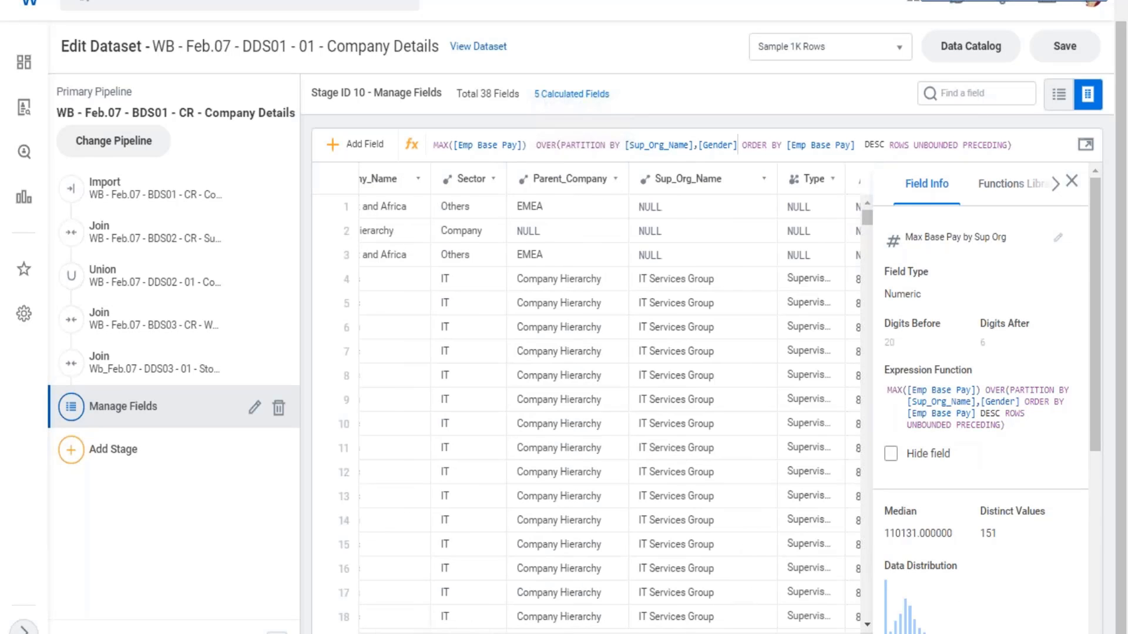
{"action": "scroll", "coordinate": [587, 411], "scroll_direction": "right", "scroll_amount": 10}
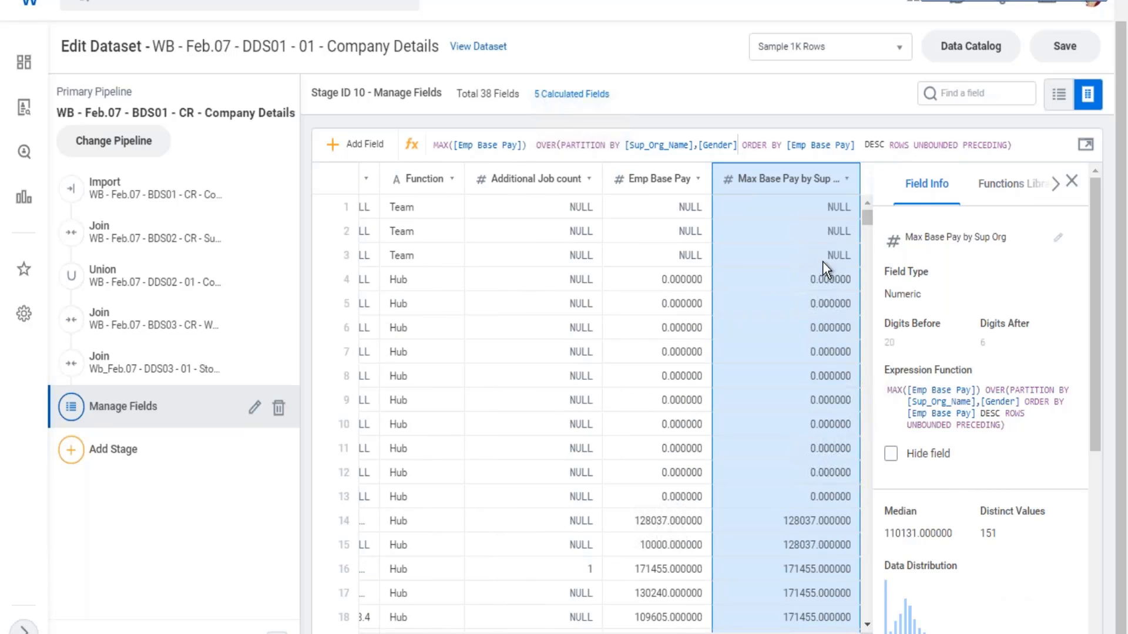
{"action": "scroll", "coordinate": [866, 468], "scroll_direction": "down", "scroll_amount": 2}
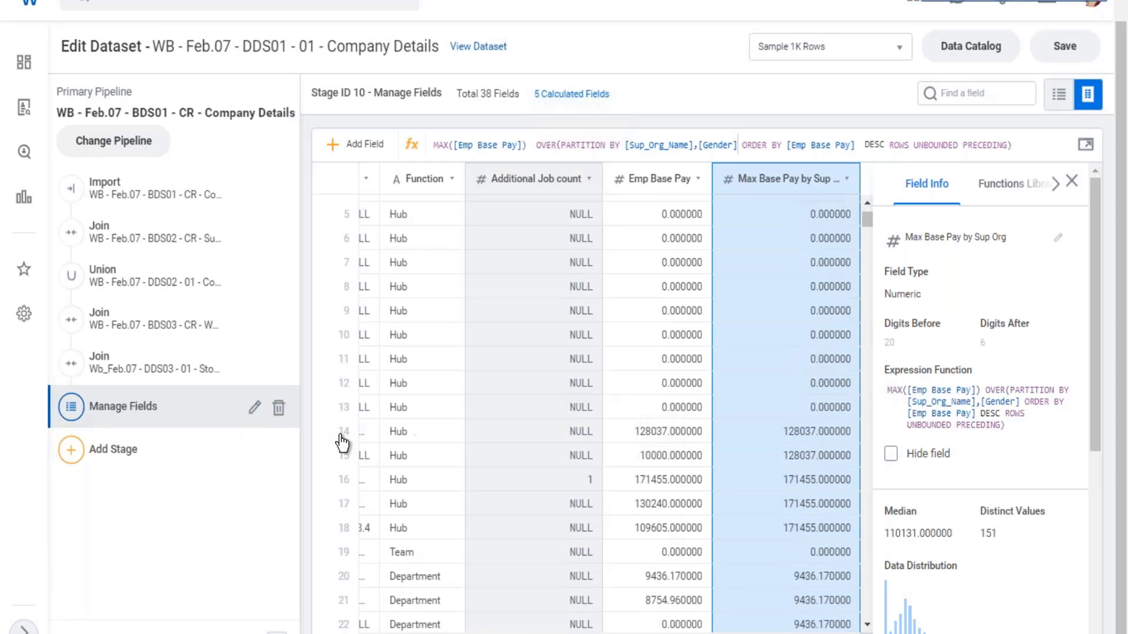
{"action": "left_click", "coordinate": [957, 95]}
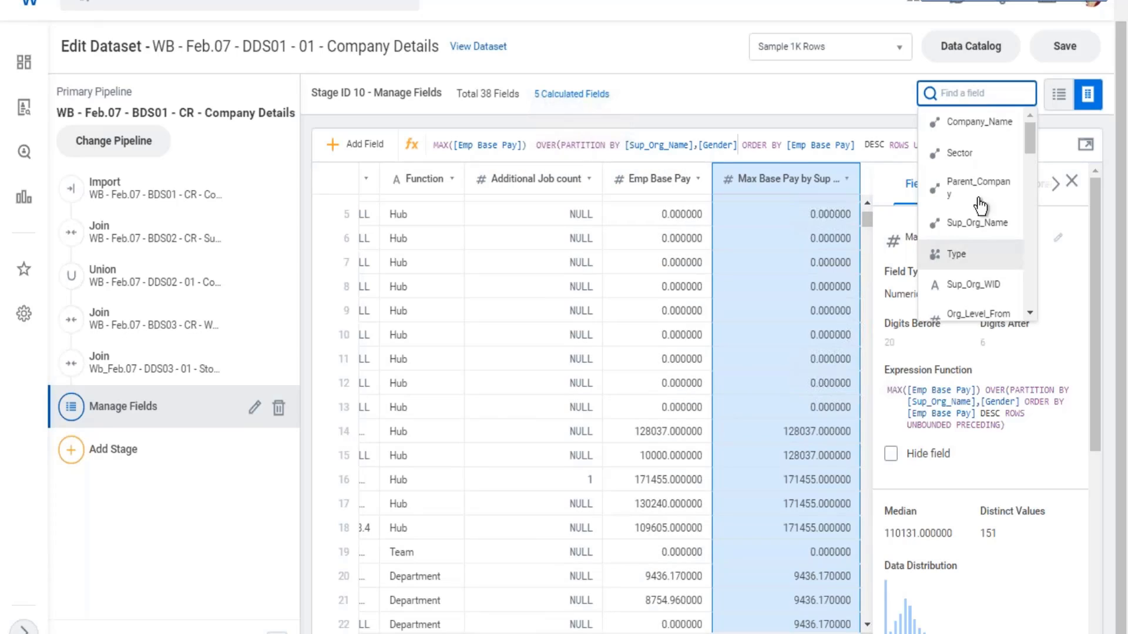
{"action": "left_click", "coordinate": [987, 223]}
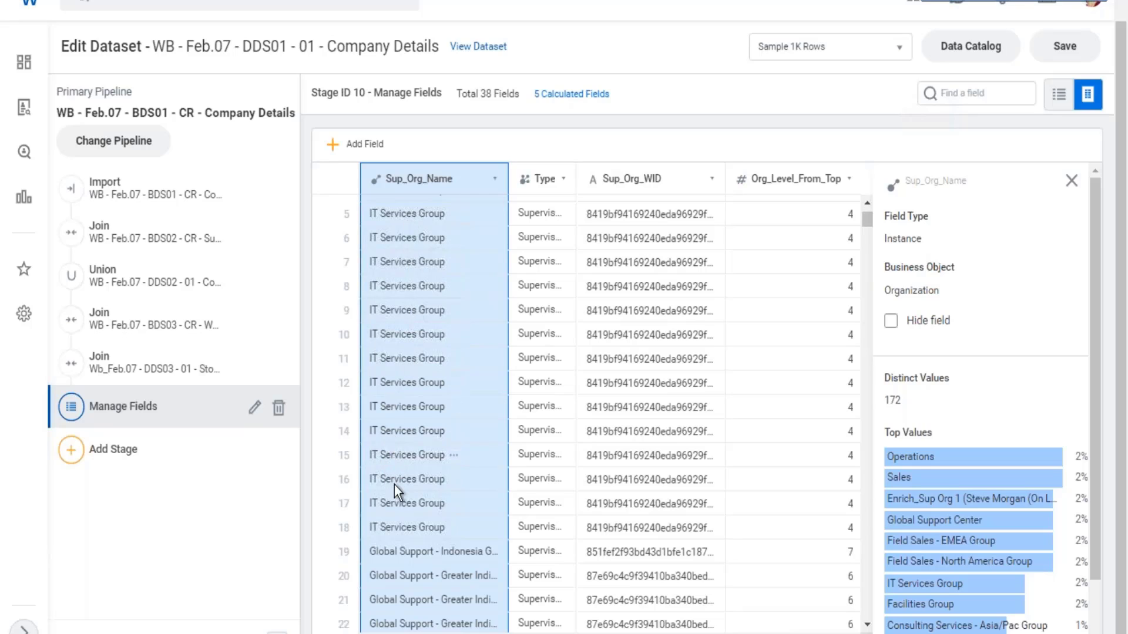
- Find the Gender column and compare its groups with the Emp Base Pay and Max Base Pay by Sup Org values
{"action": "left_click", "coordinate": [972, 94]}
{"action": "scroll", "coordinate": [975, 229], "scroll_direction": "down", "scroll_amount": 2}
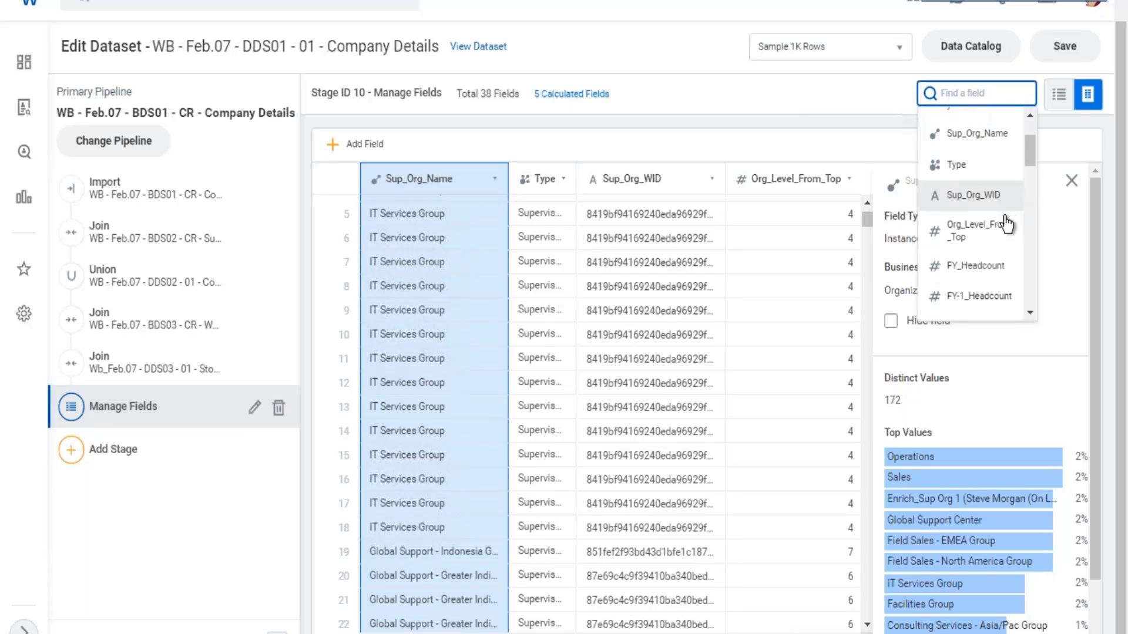
{"action": "scroll", "coordinate": [1008, 221], "scroll_direction": "down", "scroll_amount": 5}
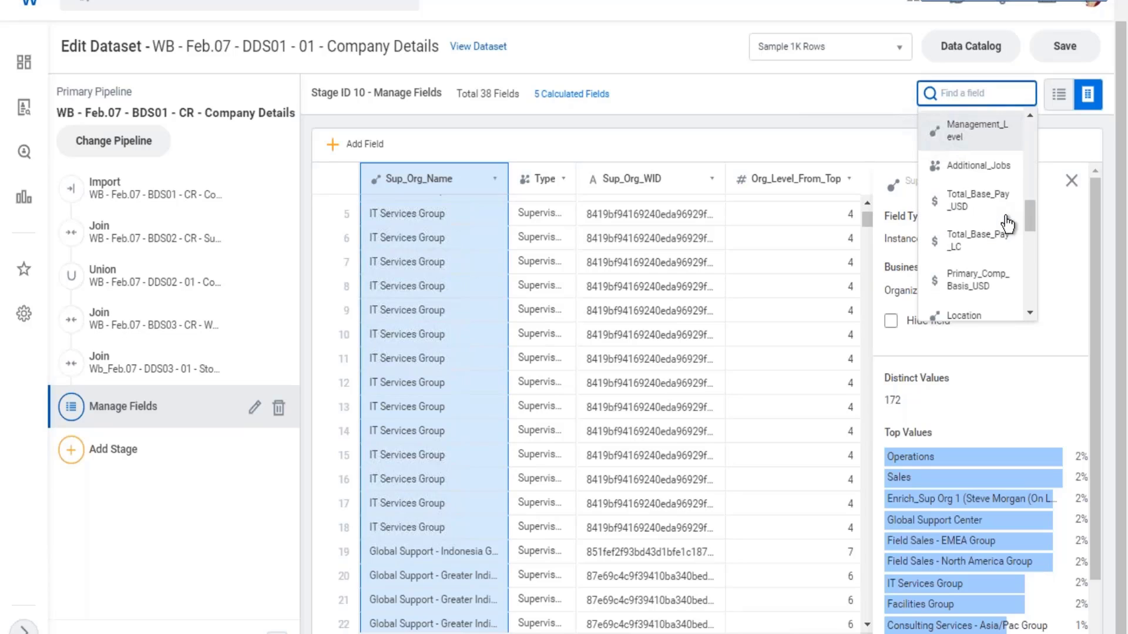
{"action": "scroll", "coordinate": [1009, 221], "scroll_direction": "down", "scroll_amount": 6}
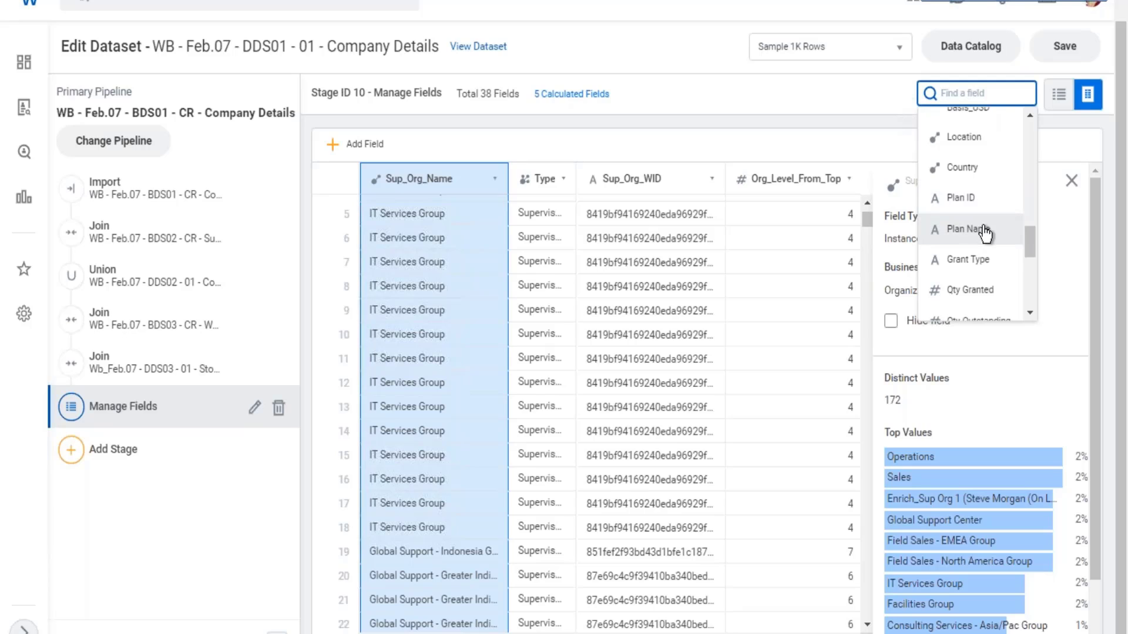
{"action": "scroll", "coordinate": [987, 209], "scroll_direction": "down", "scroll_amount": 4}
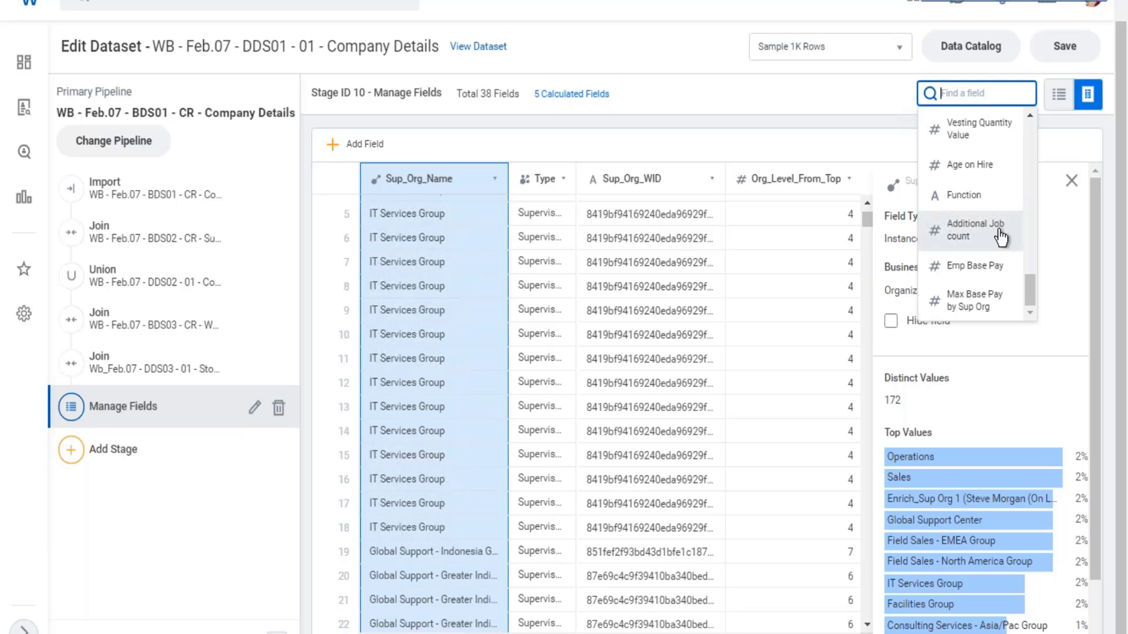
{"action": "scroll", "coordinate": [1002, 232], "scroll_direction": "up", "scroll_amount": 2}
{"action": "scroll", "coordinate": [1005, 229], "scroll_direction": "up", "scroll_amount": 2}
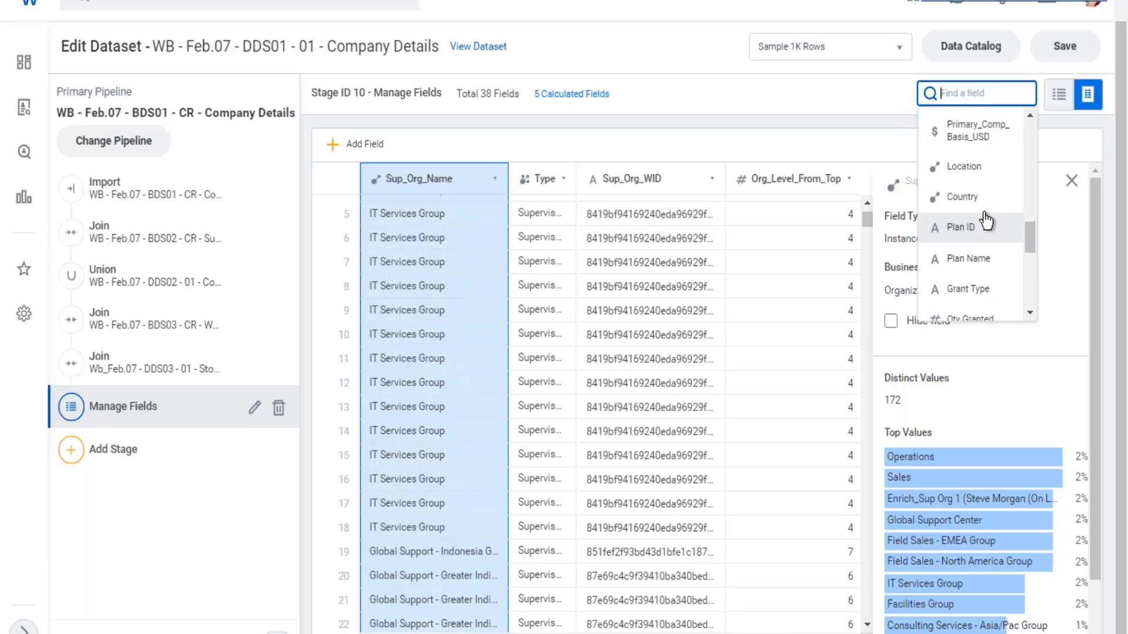
{"action": "scroll", "coordinate": [996, 223], "scroll_direction": "up", "scroll_amount": 1}
{"action": "scroll", "coordinate": [993, 219], "scroll_direction": "up", "scroll_amount": 4}
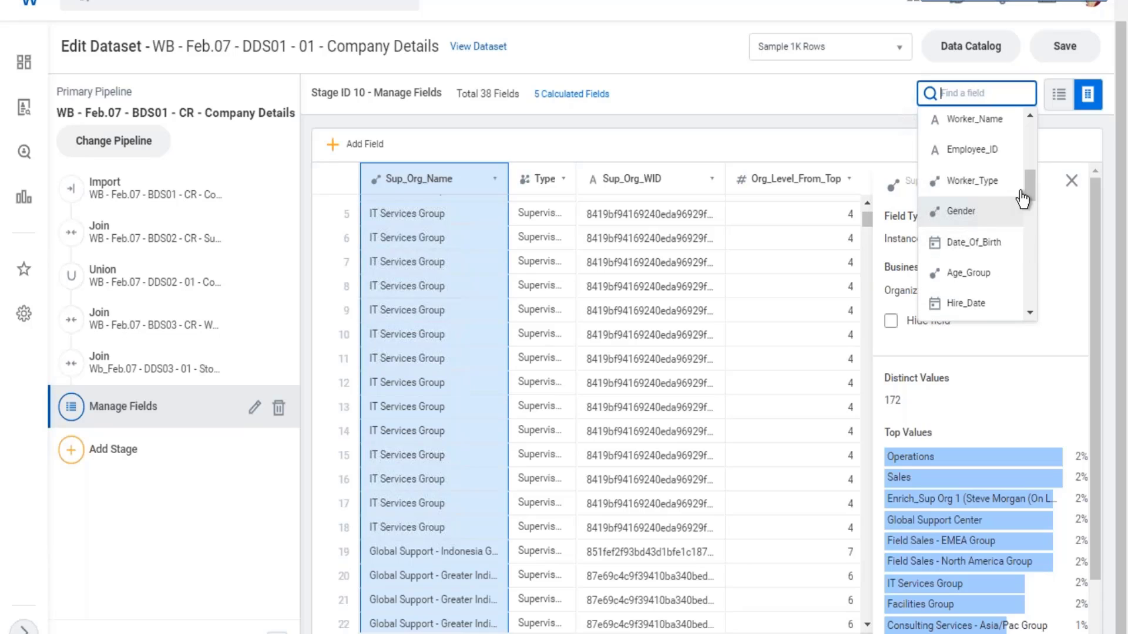
{"action": "left_click", "coordinate": [989, 215]}
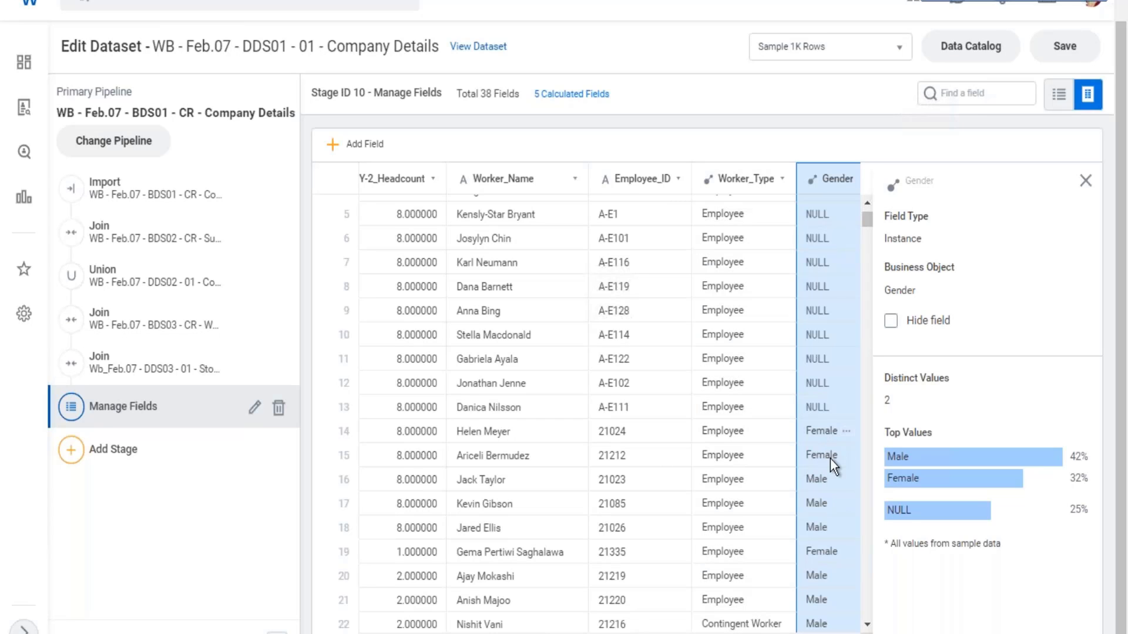
{"action": "scroll", "coordinate": [587, 412], "scroll_direction": "right", "scroll_amount": 6}
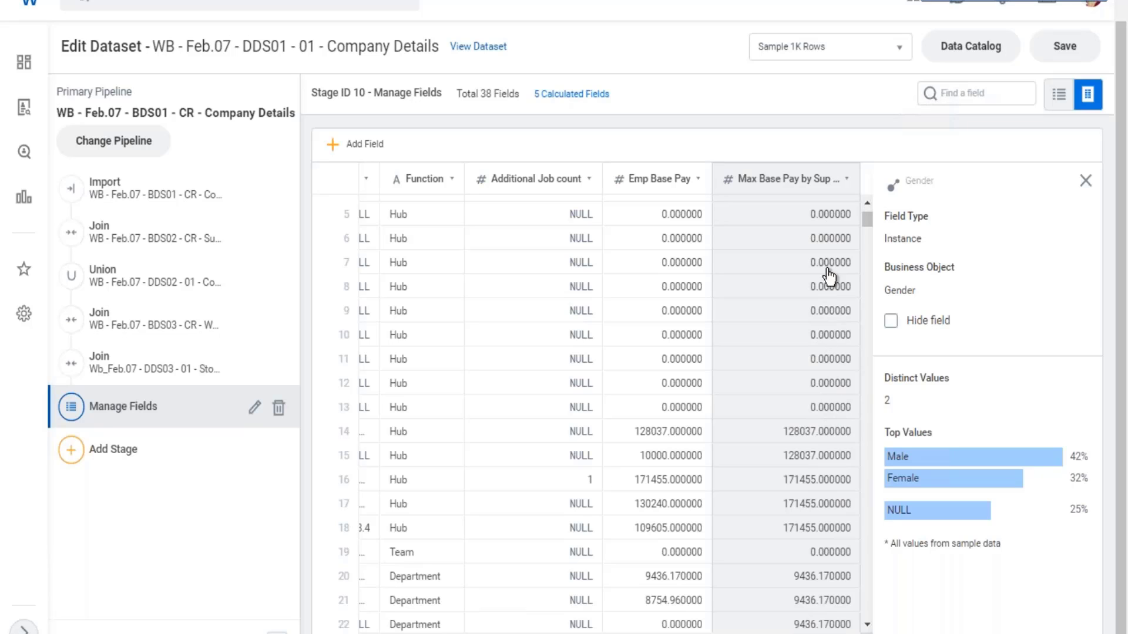
{"action": "scroll", "coordinate": [802, 426], "scroll_direction": "down", "scroll_amount": 10}
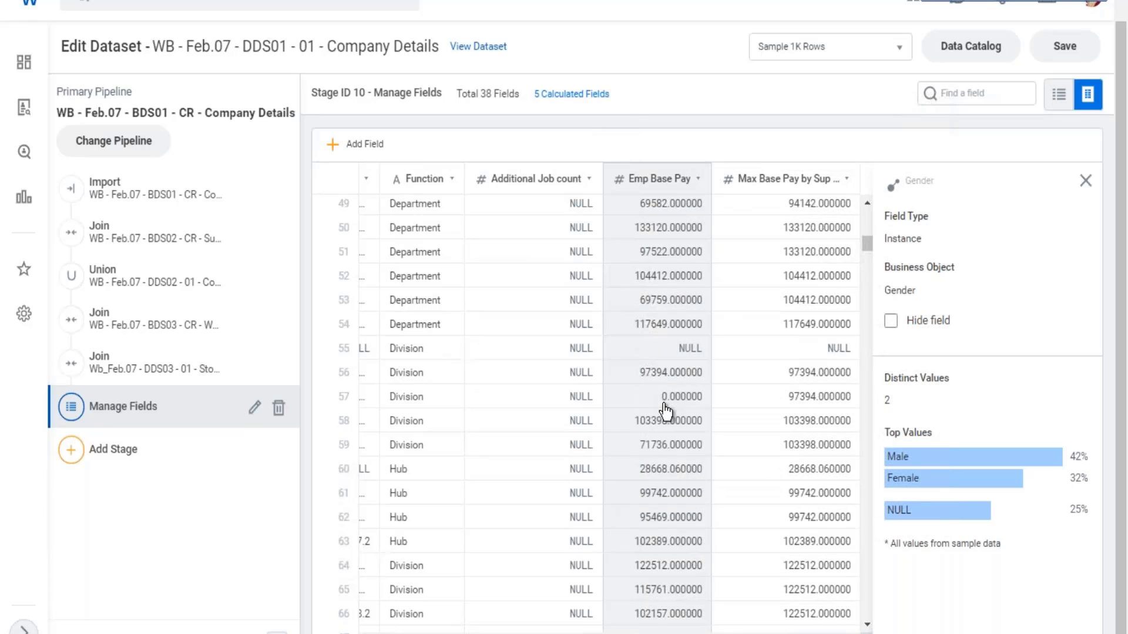
- Review the Emp Base Pay expression and the function categories, and save the dataset
{"action": "left_click", "coordinate": [662, 408]}
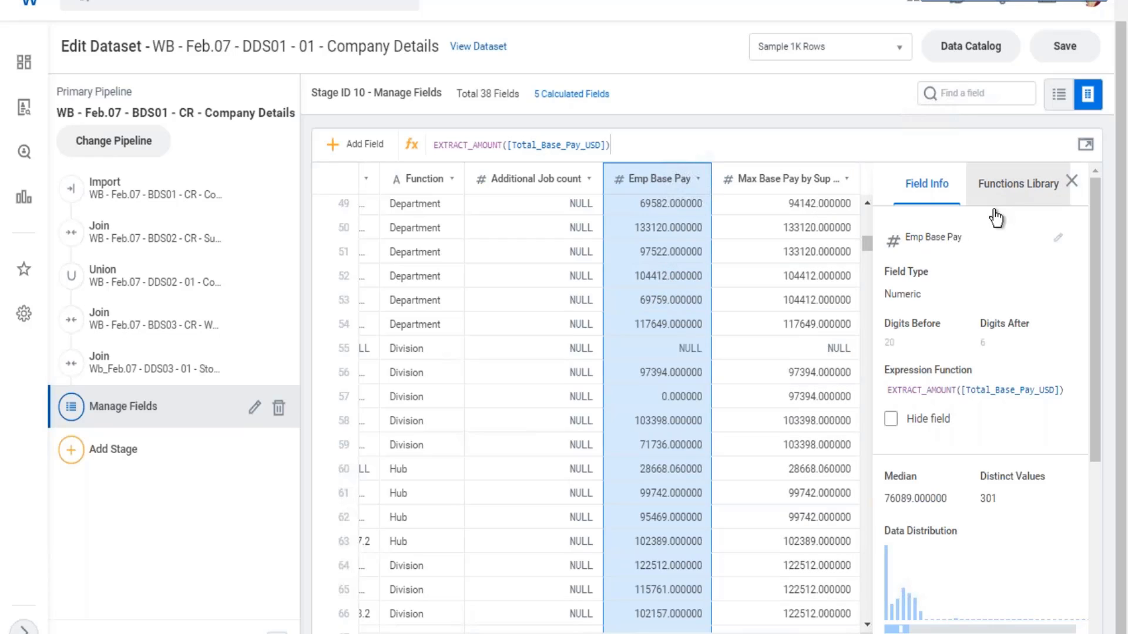
{"action": "left_click", "coordinate": [969, 194]}
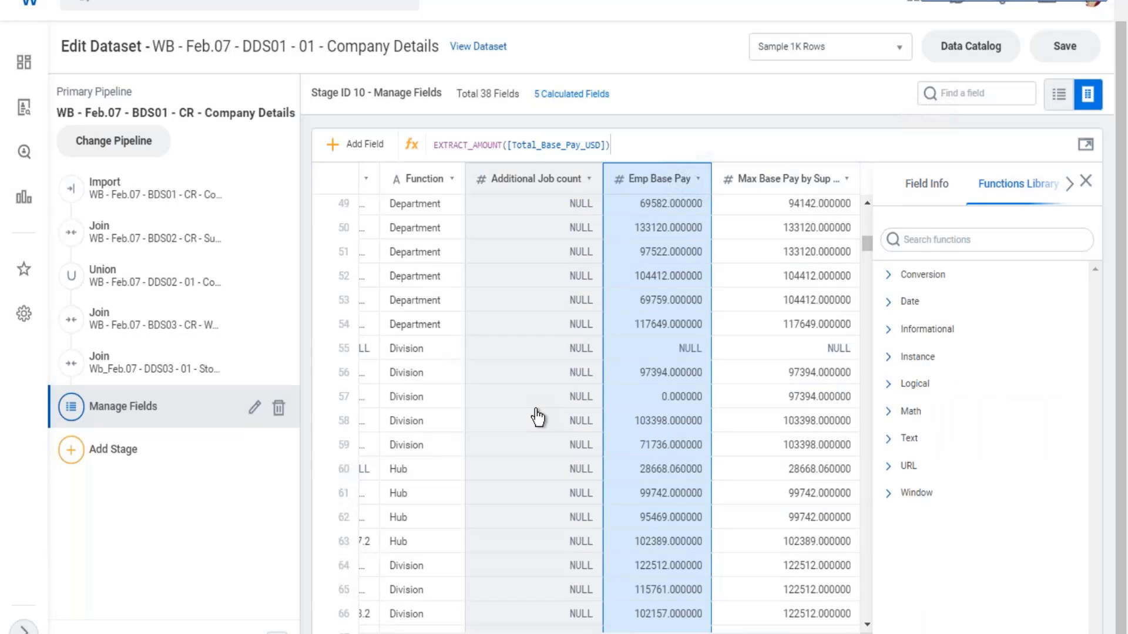
{"action": "left_click", "coordinate": [1078, 45]}
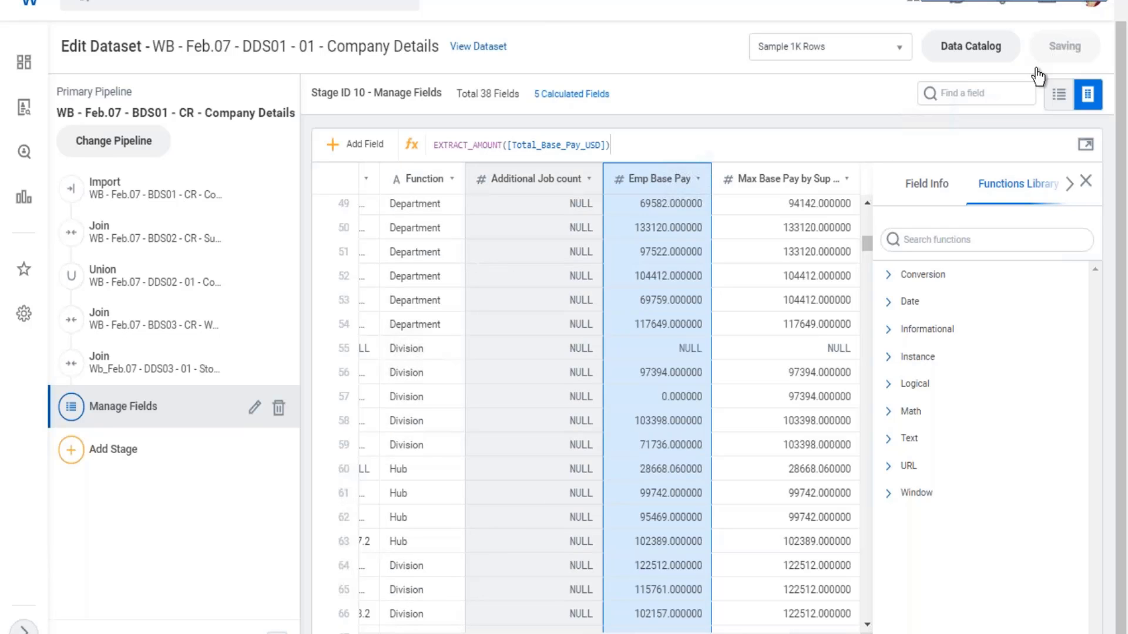
- Switch to the Excel notes, select the Prism Calc fields cell B19 on sheet 27.02, and save the workbook
{"action": "left_click", "coordinate": [1058, 1]}
{"action": "left_click", "coordinate": [667, 386]}
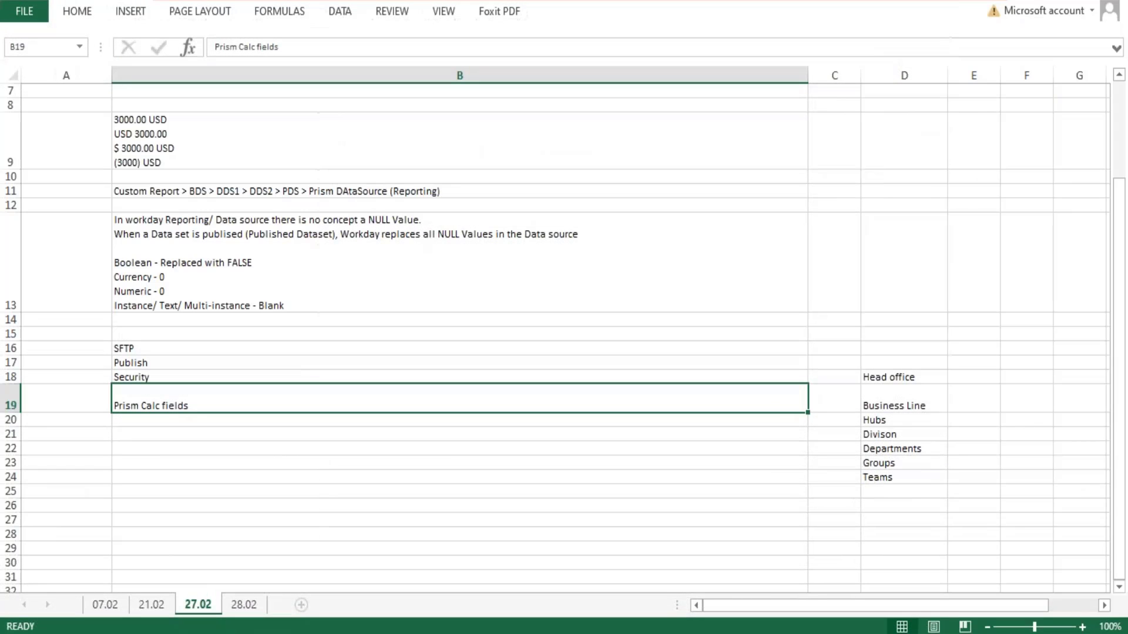
{"action": "key", "text": "ctrl+s"}
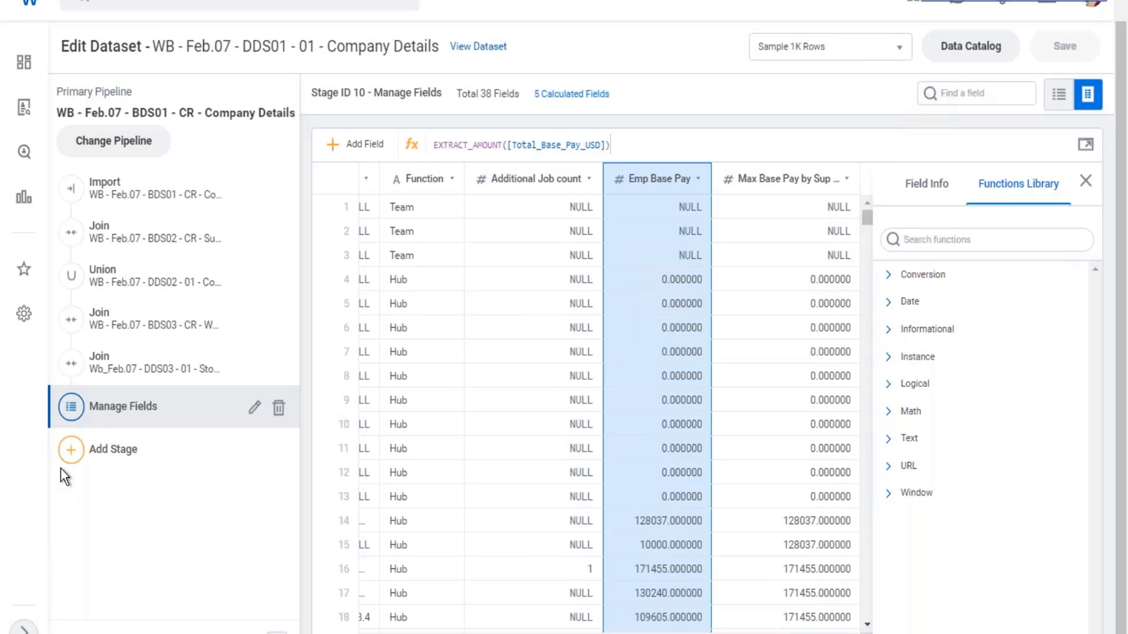
- Add a second Manage Fields stage with all fields included to the end of the dataset's primary pipeline
{"action": "left_click", "coordinate": [74, 451]}
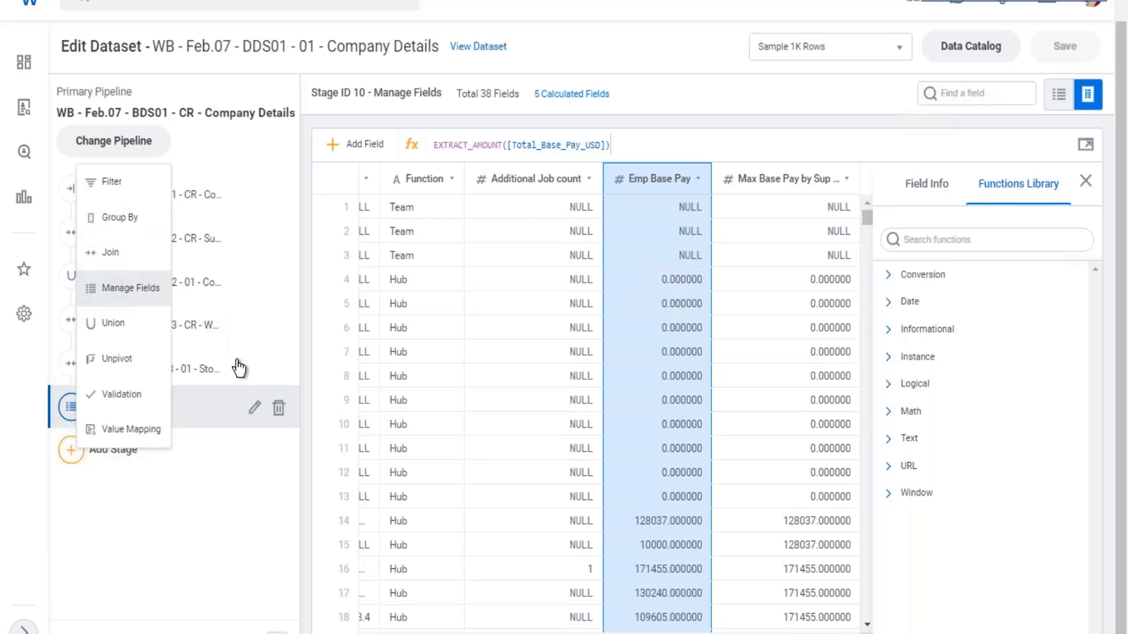
{"action": "left_click", "coordinate": [131, 288]}
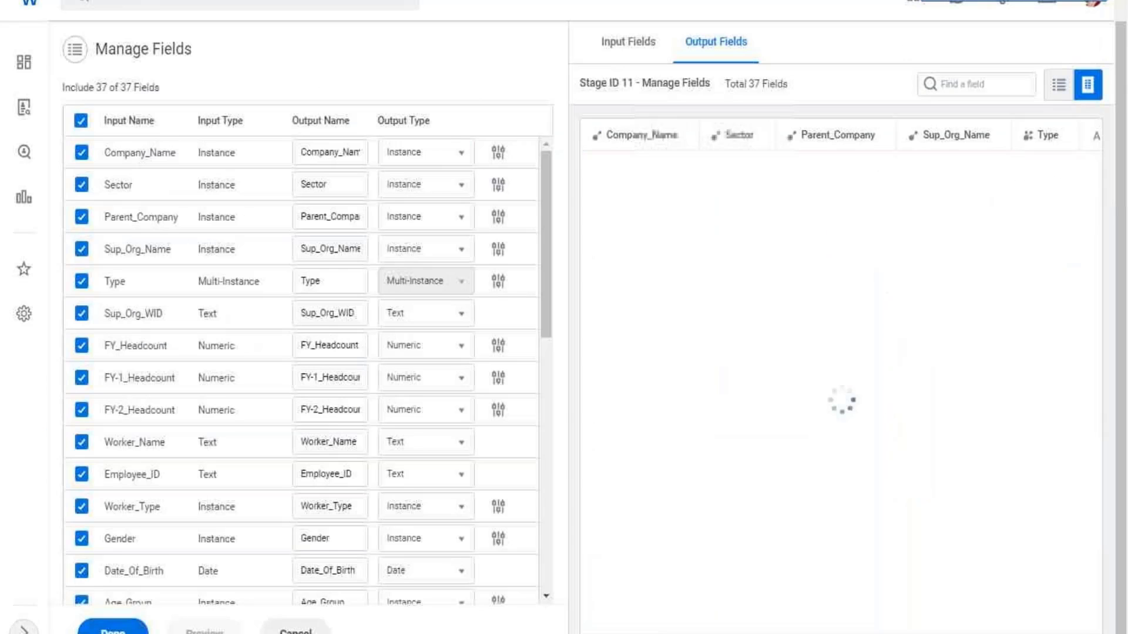
{"action": "left_click", "coordinate": [112, 631]}
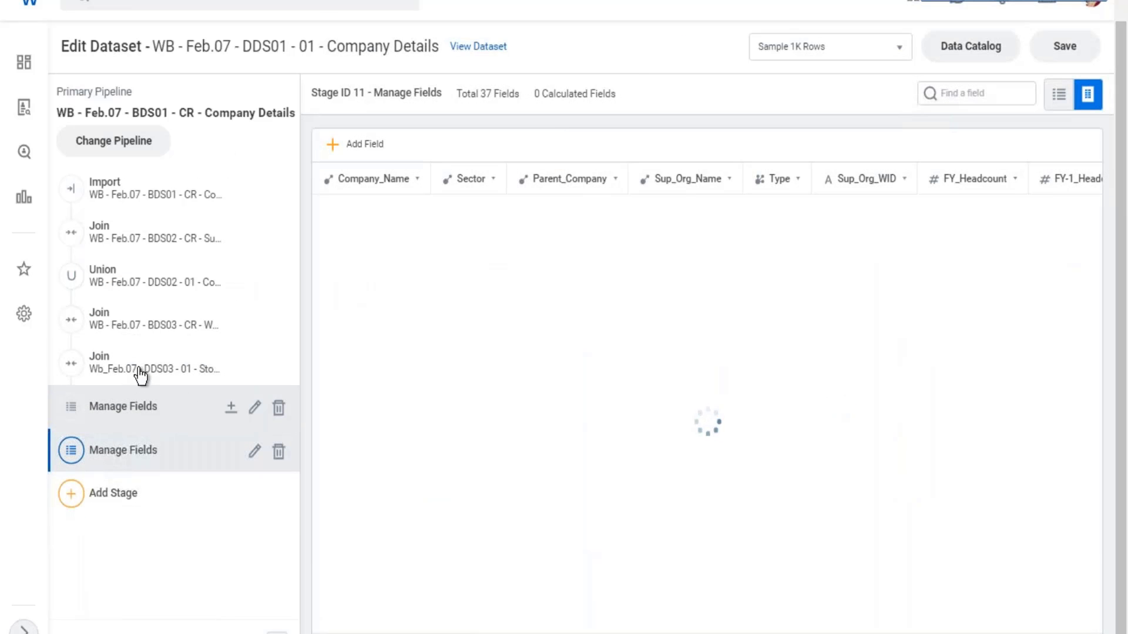
- Compare the fields of the last Join stage with those of the first Manage Fields stage
{"action": "left_click", "coordinate": [151, 367]}
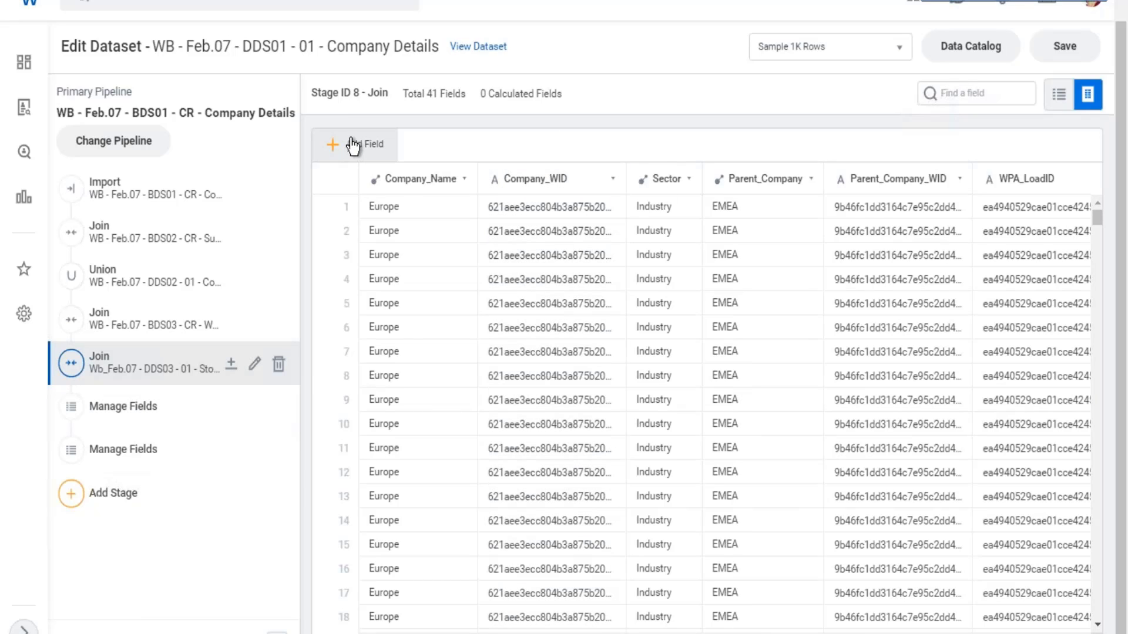
{"action": "left_click", "coordinate": [145, 412]}
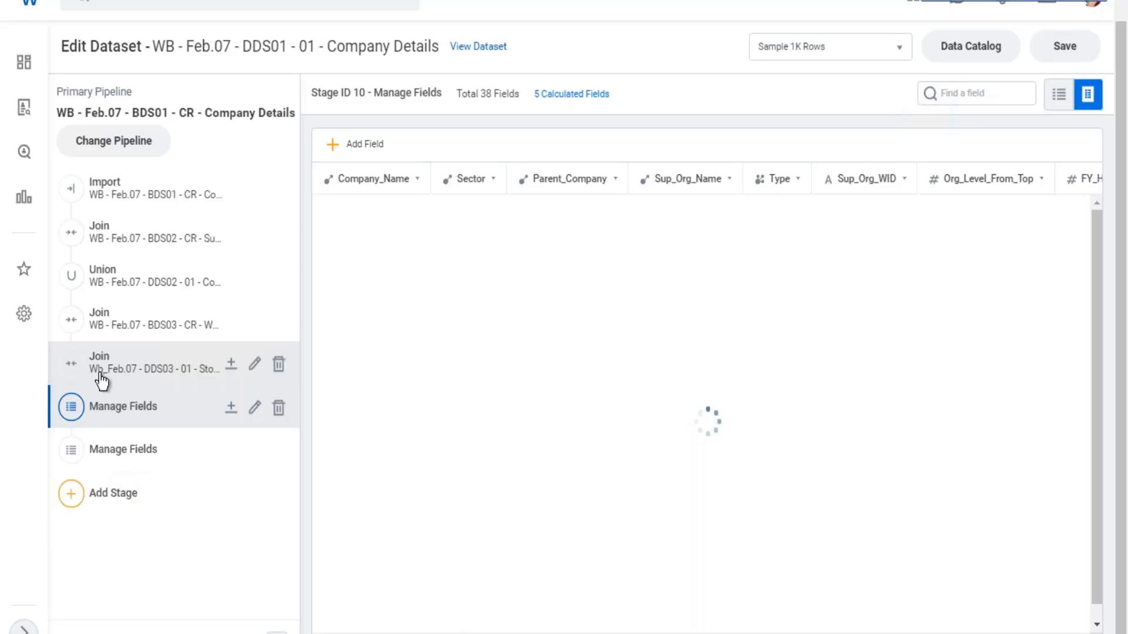
{"action": "left_click", "coordinate": [123, 369]}
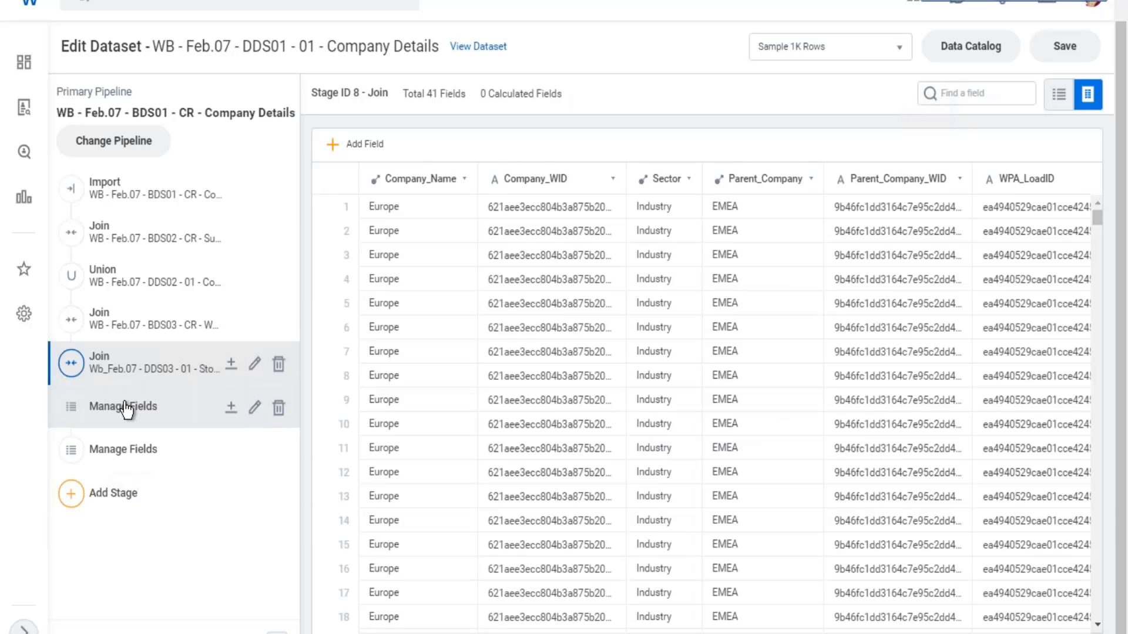
{"action": "left_click", "coordinate": [177, 425]}
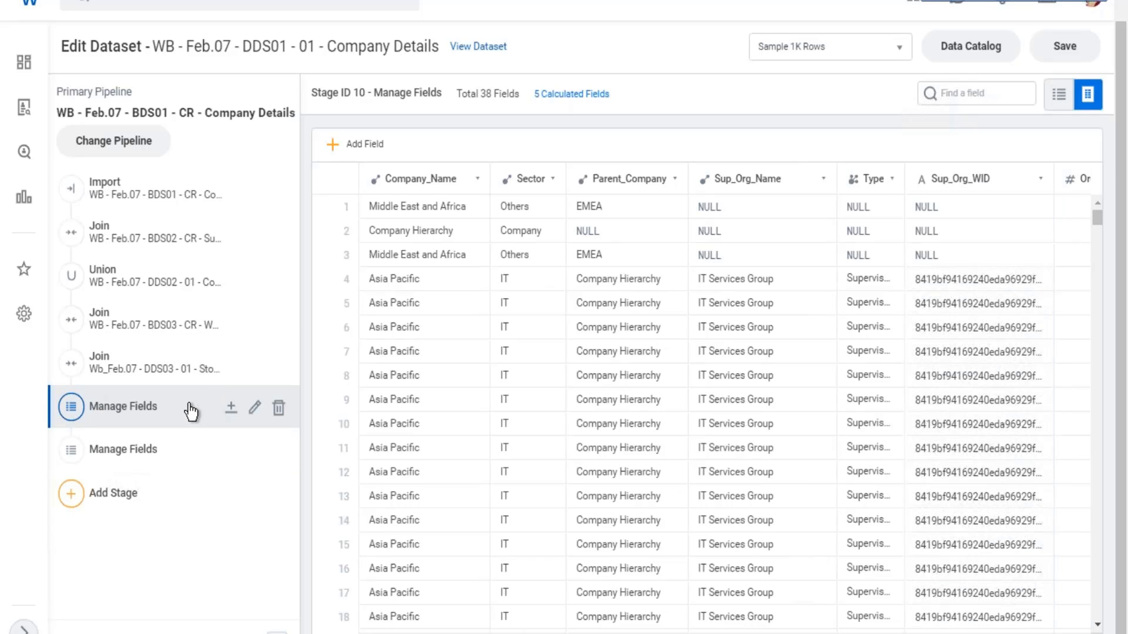
- In the second Manage Fields stage, set Age on Hire's output type to Numeric with 2 digits after the decimal
{"action": "left_click", "coordinate": [111, 462]}
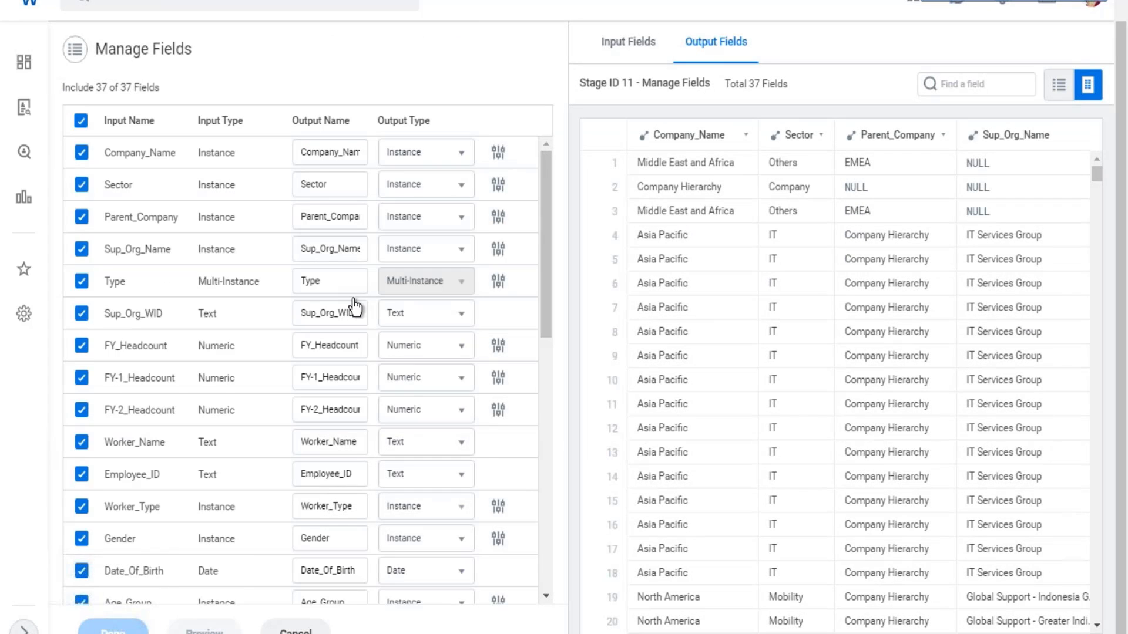
{"action": "scroll", "coordinate": [352, 311], "scroll_direction": "down", "scroll_amount": 10}
{"action": "scroll", "coordinate": [262, 427], "scroll_direction": "down", "scroll_amount": 1}
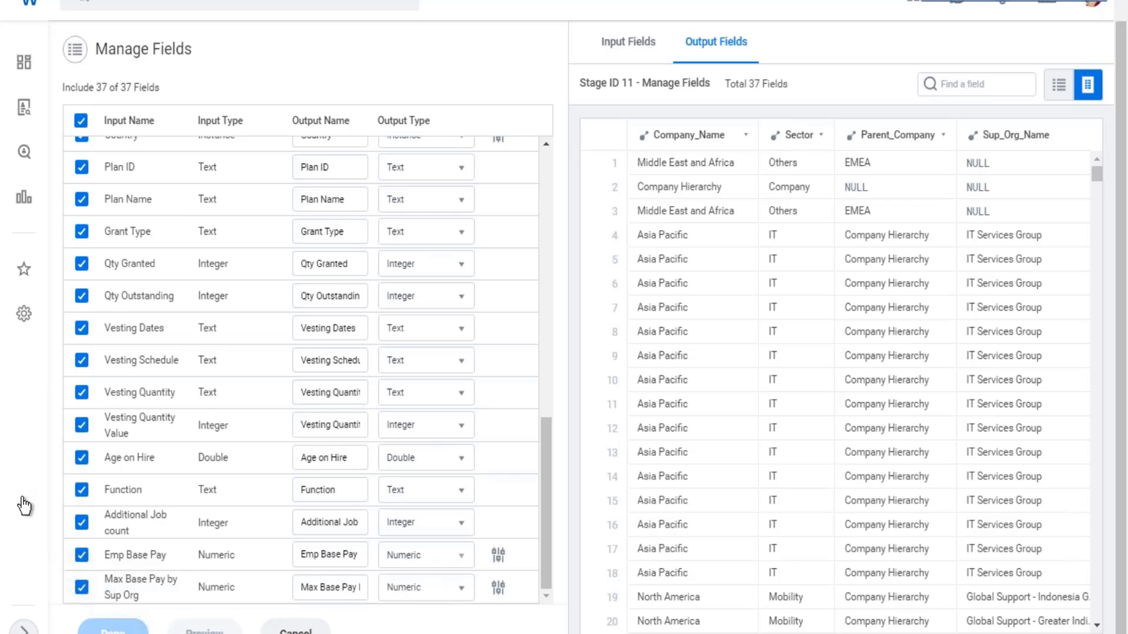
{"action": "left_click", "coordinate": [462, 467]}
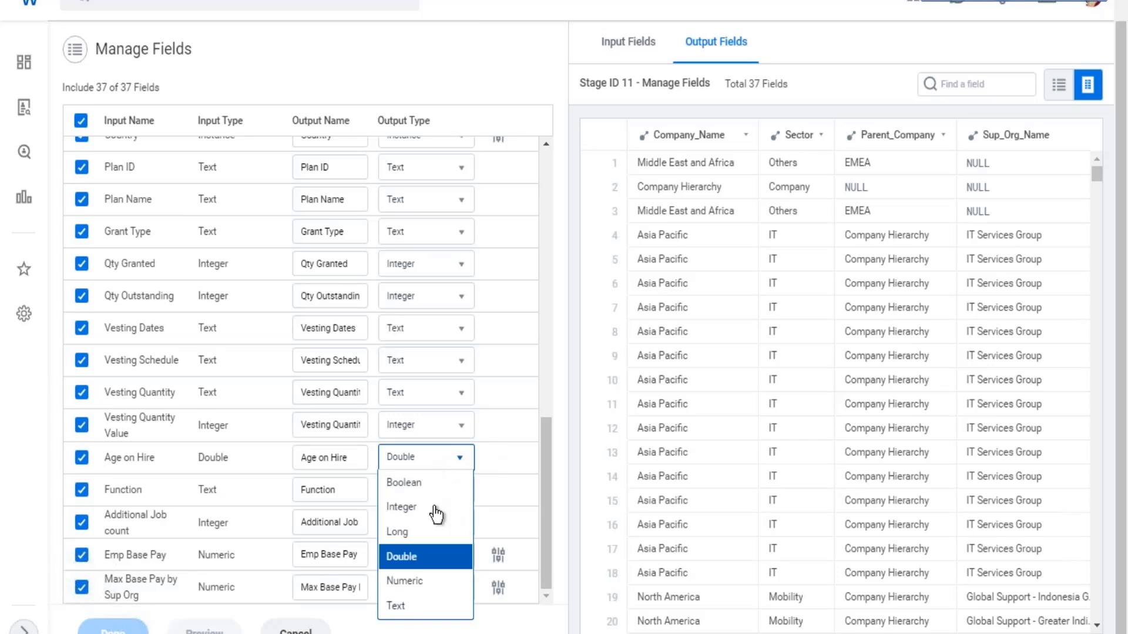
{"action": "left_click", "coordinate": [418, 582]}
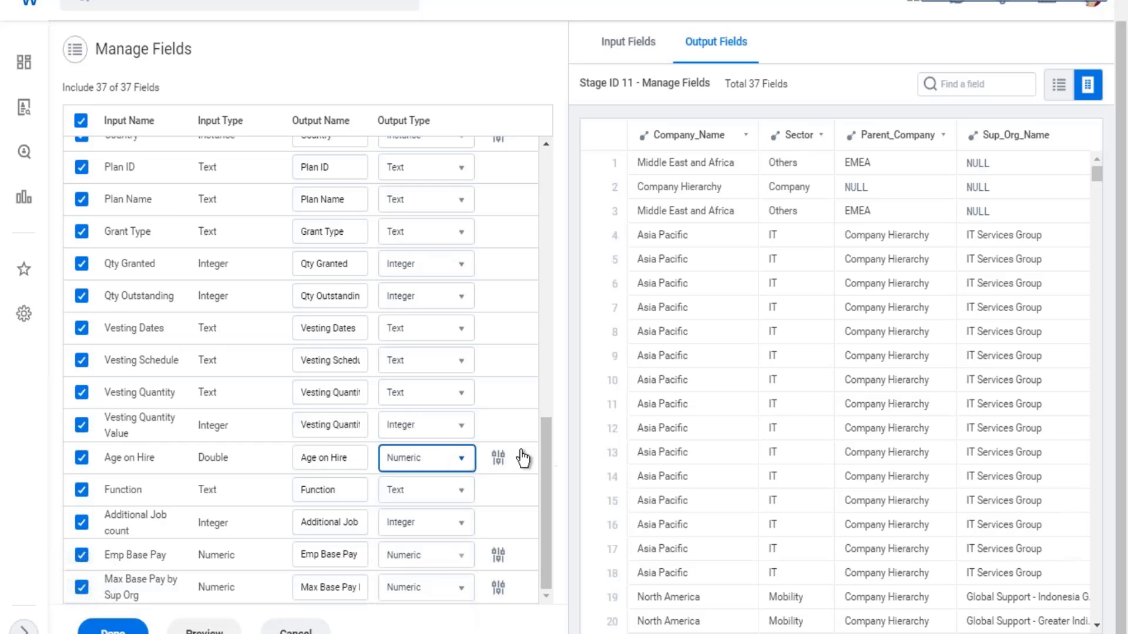
{"action": "left_click", "coordinate": [498, 461]}
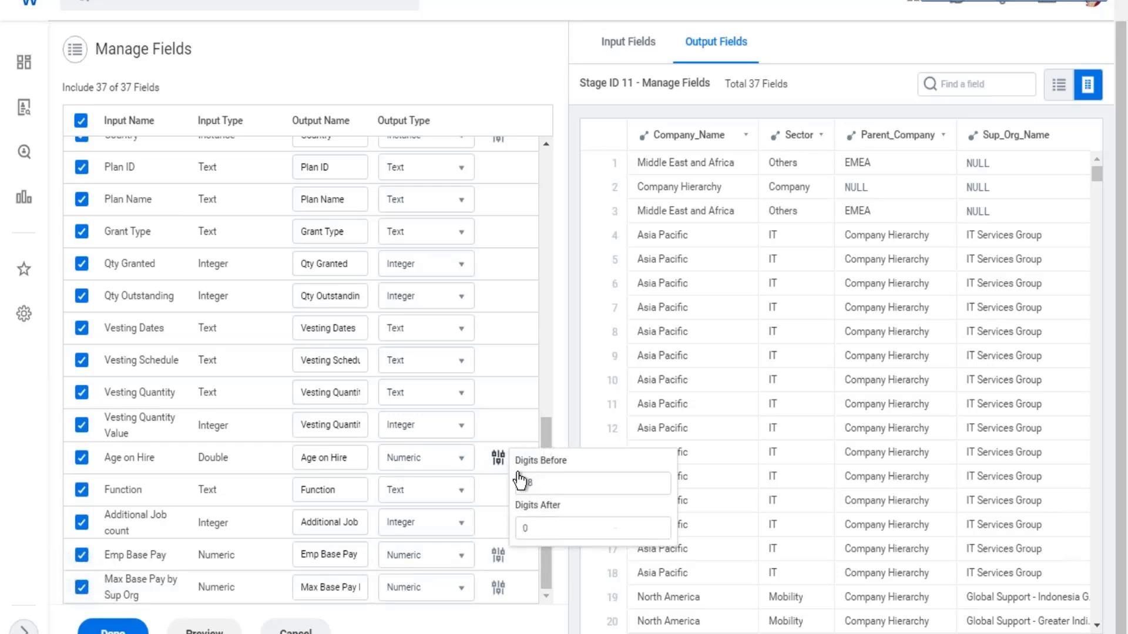
{"action": "double_click", "coordinate": [515, 528]}
{"action": "type", "text": "2"}
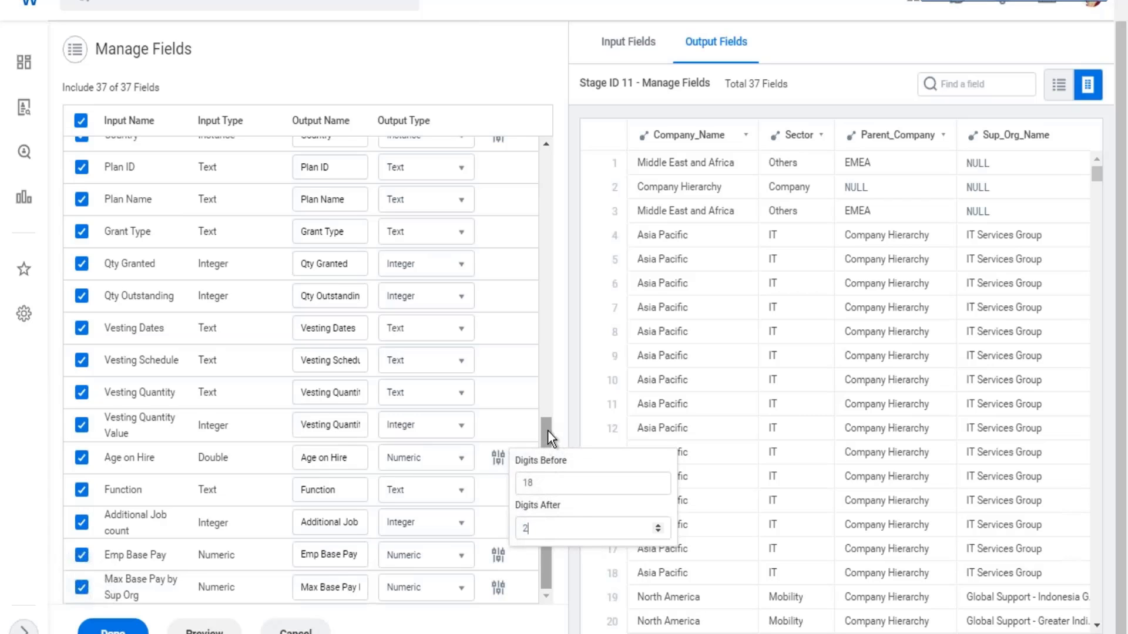
{"action": "left_click", "coordinate": [547, 430]}
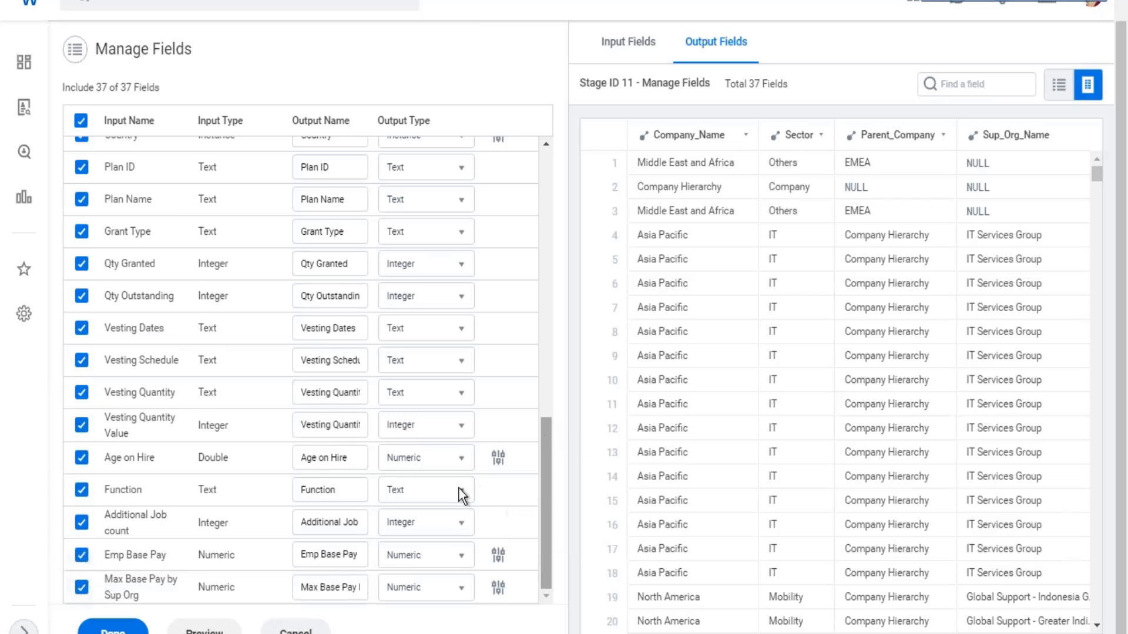
- Set Digits After to 2 for Emp Base Pay and Max Base Pay by Sup Org, and apply the stage changes
{"action": "left_click", "coordinate": [499, 557]}
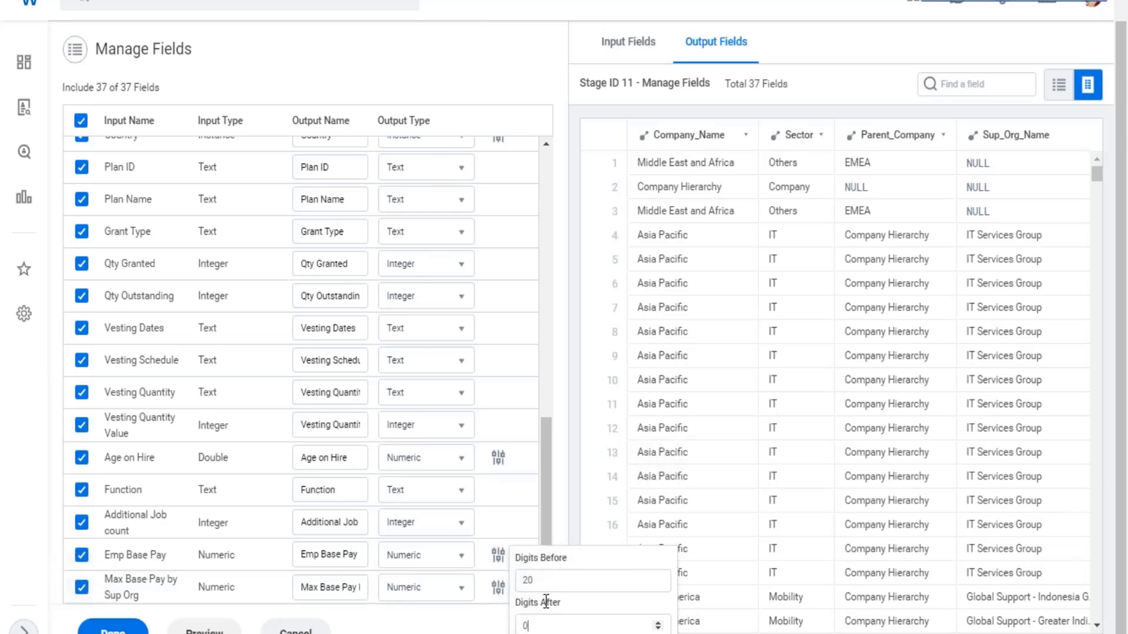
{"action": "key", "text": "BackSpace"}
{"action": "type", "text": "2"}
{"action": "left_click", "coordinate": [497, 589]}
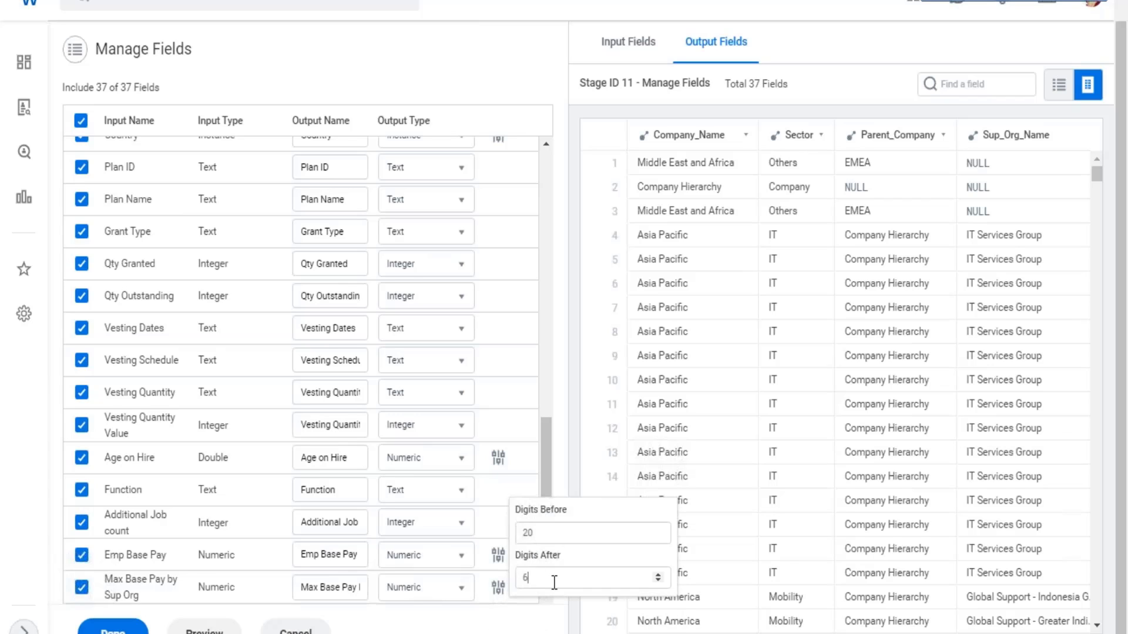
{"action": "left_click", "coordinate": [546, 580]}
{"action": "key", "text": "BackSpace"}
{"action": "type", "text": "2"}
{"action": "left_click", "coordinate": [547, 443]}
{"action": "scroll", "coordinate": [449, 238], "scroll_direction": "up", "scroll_amount": 5}
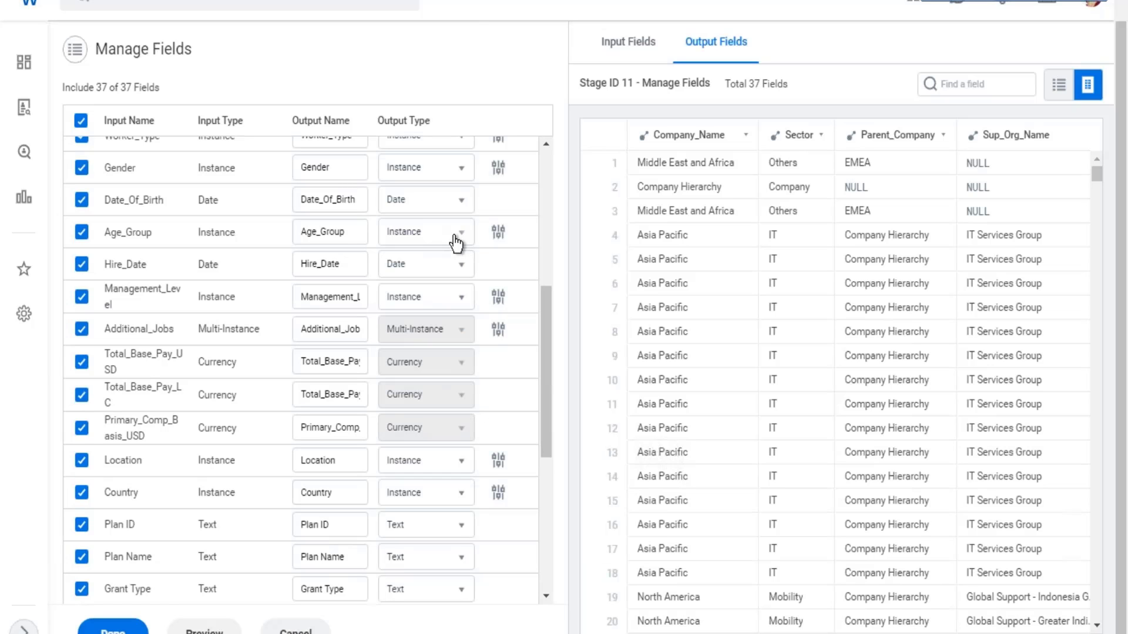
{"action": "scroll", "coordinate": [456, 242], "scroll_direction": "up", "scroll_amount": 5}
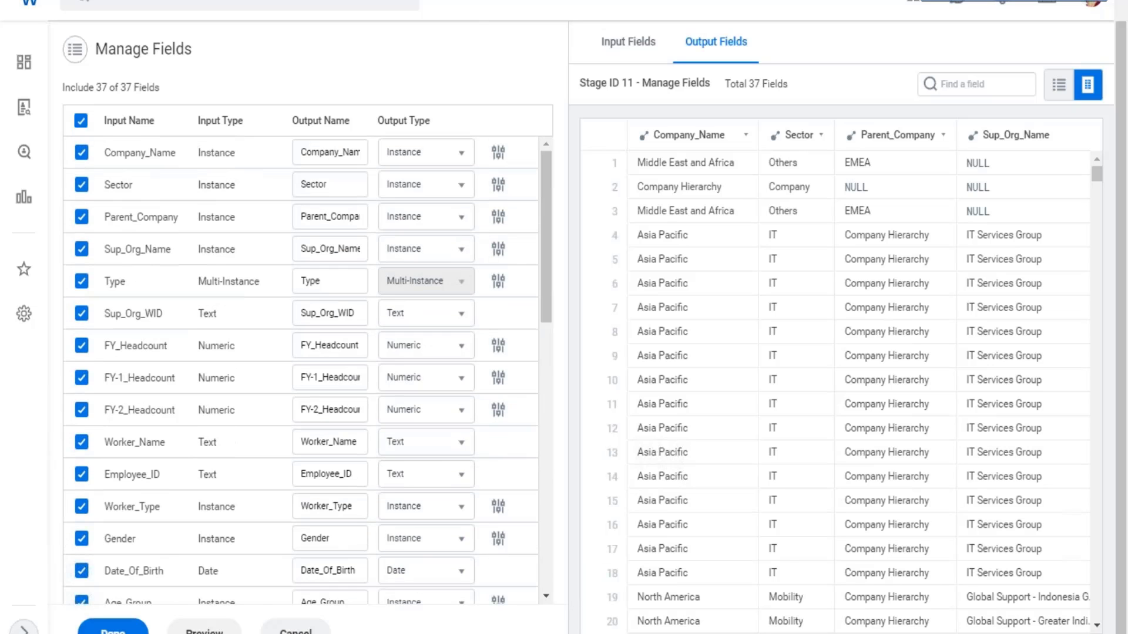
{"action": "left_click", "coordinate": [113, 627]}
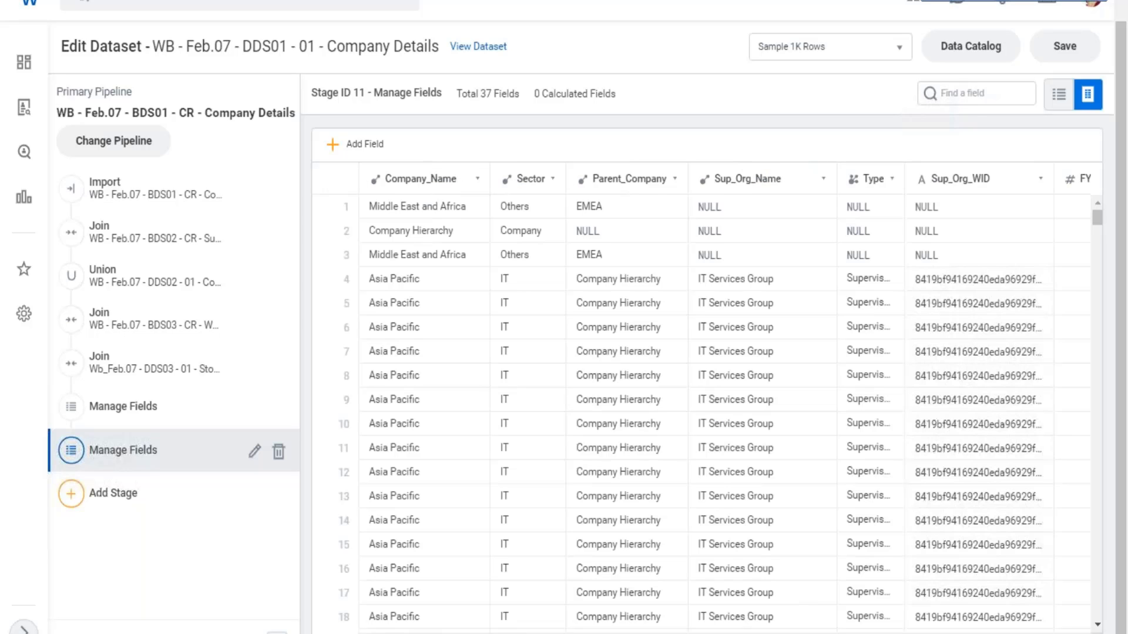
- Compare the decimals of Age on Hire, Emp Base Pay and Max Base Pay by Sup Org between the two Manage Fields stages
{"action": "scroll", "coordinate": [705, 412], "scroll_direction": "right", "scroll_amount": 15}
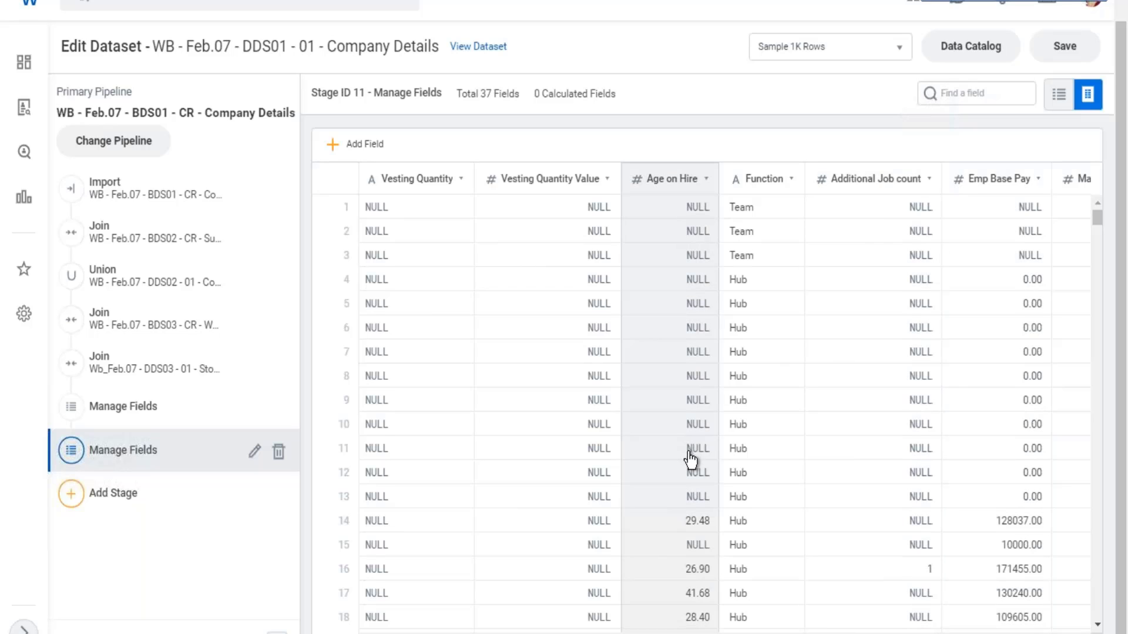
{"action": "scroll", "coordinate": [704, 499], "scroll_direction": "down", "scroll_amount": 3}
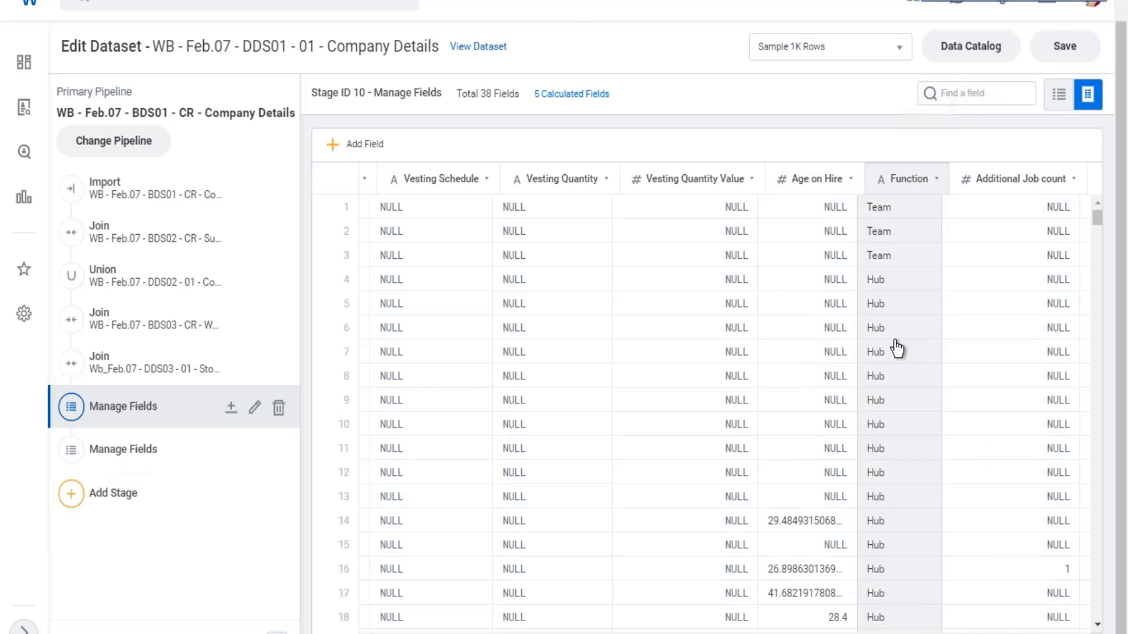
{"action": "scroll", "coordinate": [1017, 379], "scroll_direction": "down", "scroll_amount": 9}
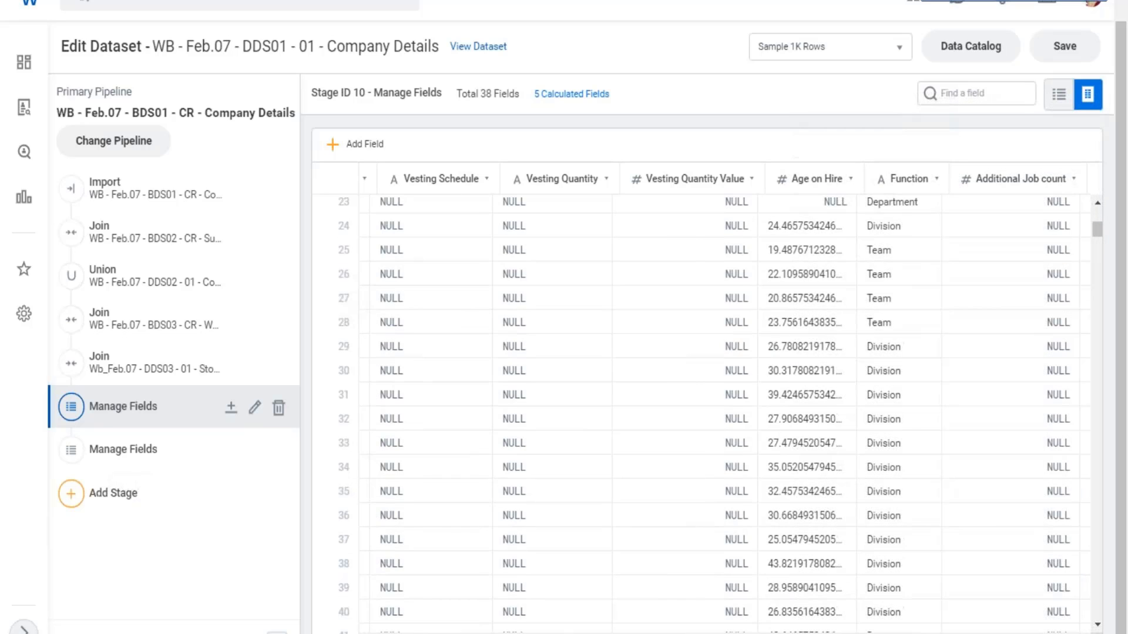
{"action": "scroll", "coordinate": [884, 503], "scroll_direction": "right", "scroll_amount": 4}
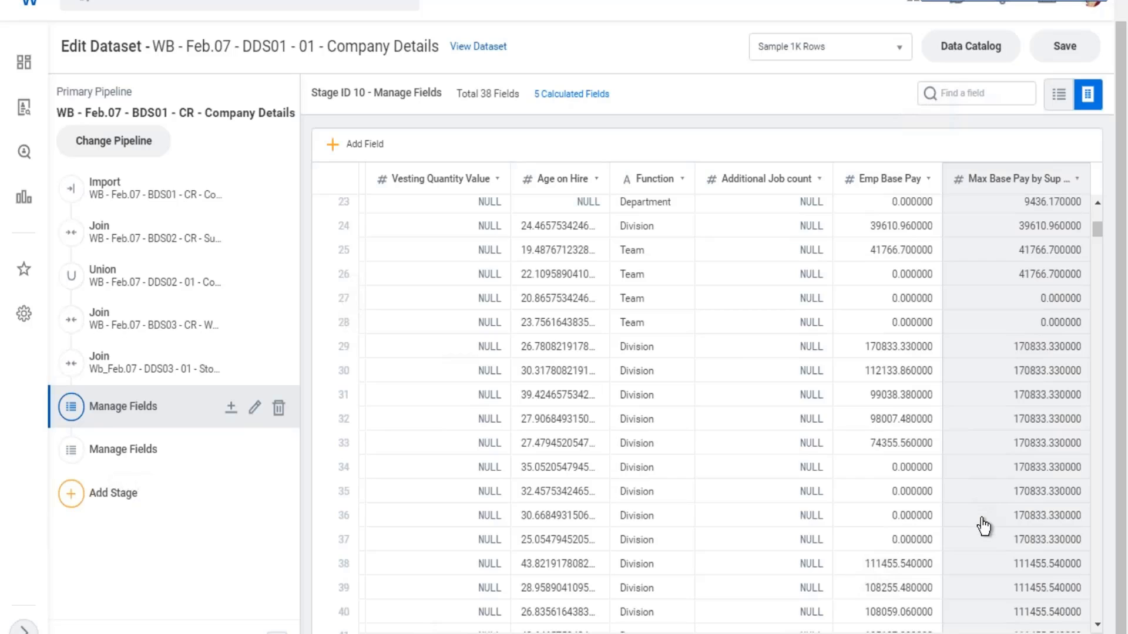
{"action": "scroll", "coordinate": [969, 508], "scroll_direction": "down", "scroll_amount": 2}
{"action": "scroll", "coordinate": [960, 502], "scroll_direction": "down", "scroll_amount": 5}
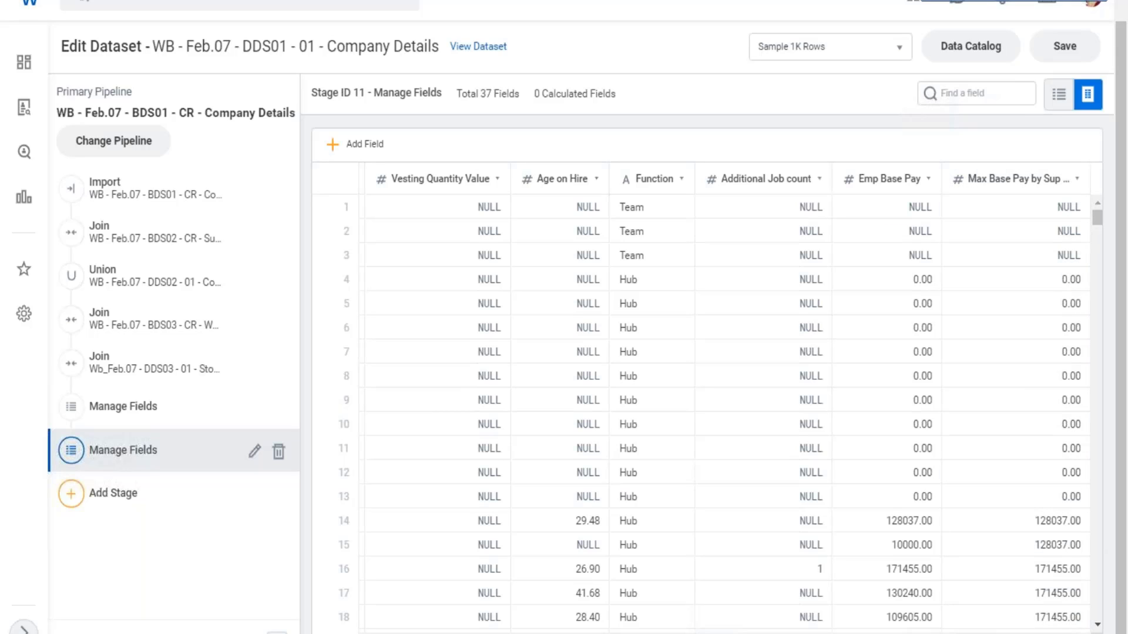
{"action": "scroll", "coordinate": [724, 395], "scroll_direction": "left", "scroll_amount": 10}
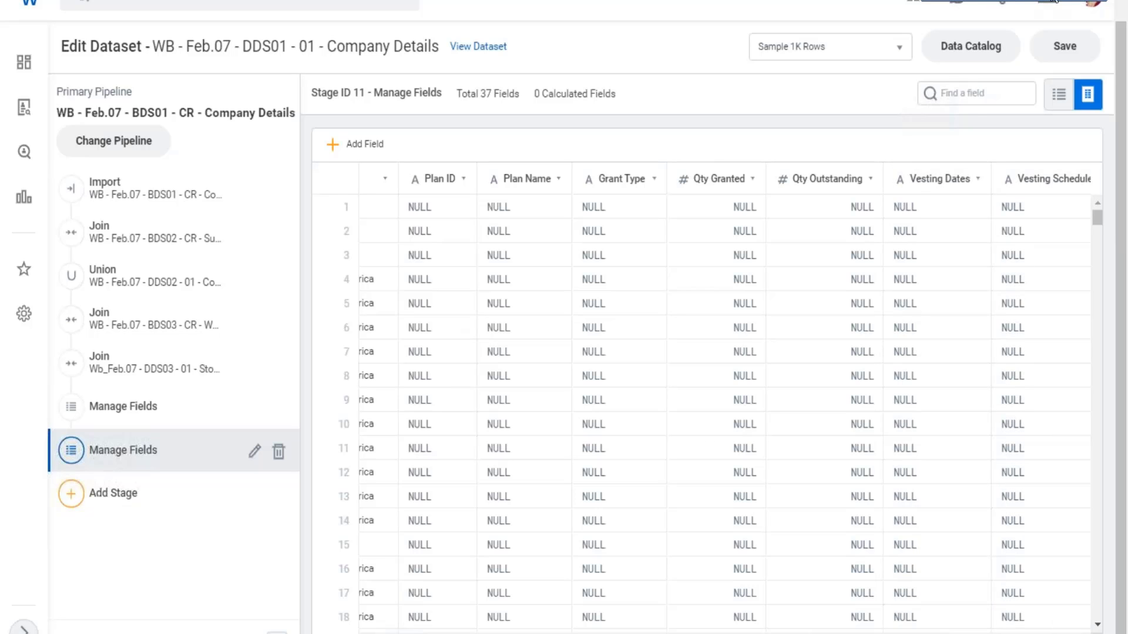
- Check the Prism notes on sheet 27.02 in Excel, and save the edited dataset in Workday
{"action": "left_click", "coordinate": [1054, 1]}
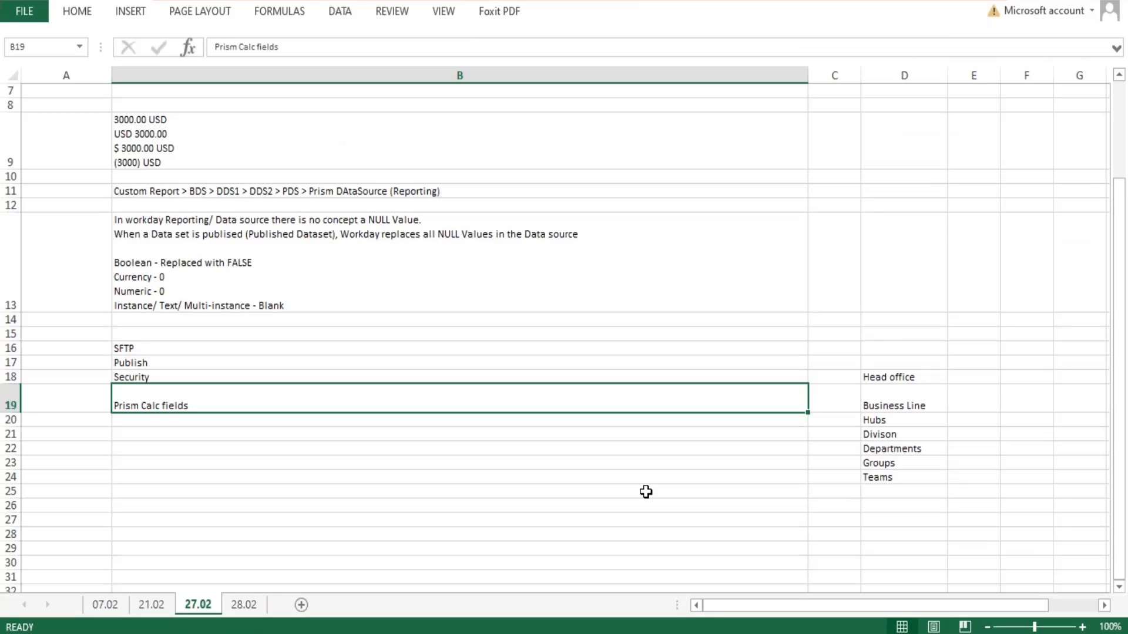
{"action": "left_click", "coordinate": [236, 489]}
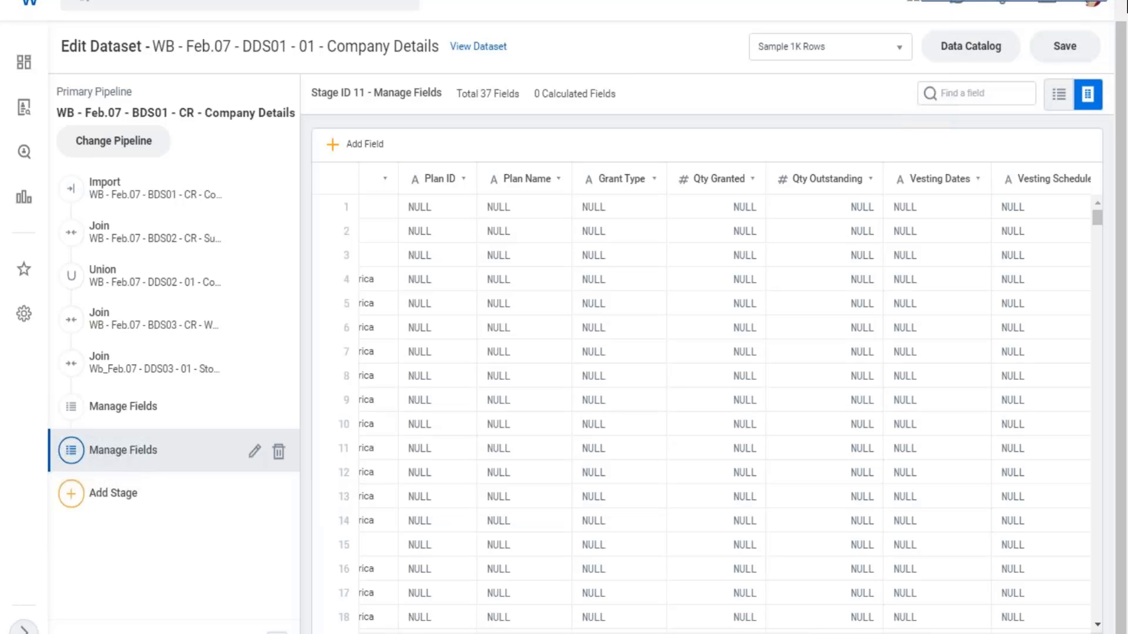
{"action": "left_click", "coordinate": [1067, 52]}
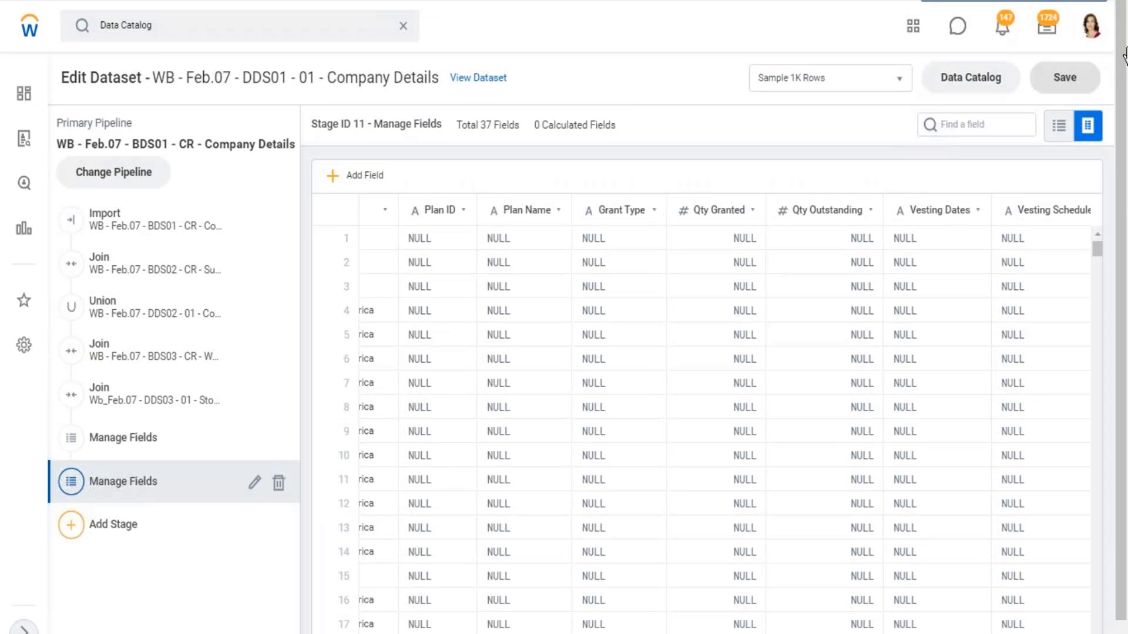
{"action": "left_click", "coordinate": [346, 24]}
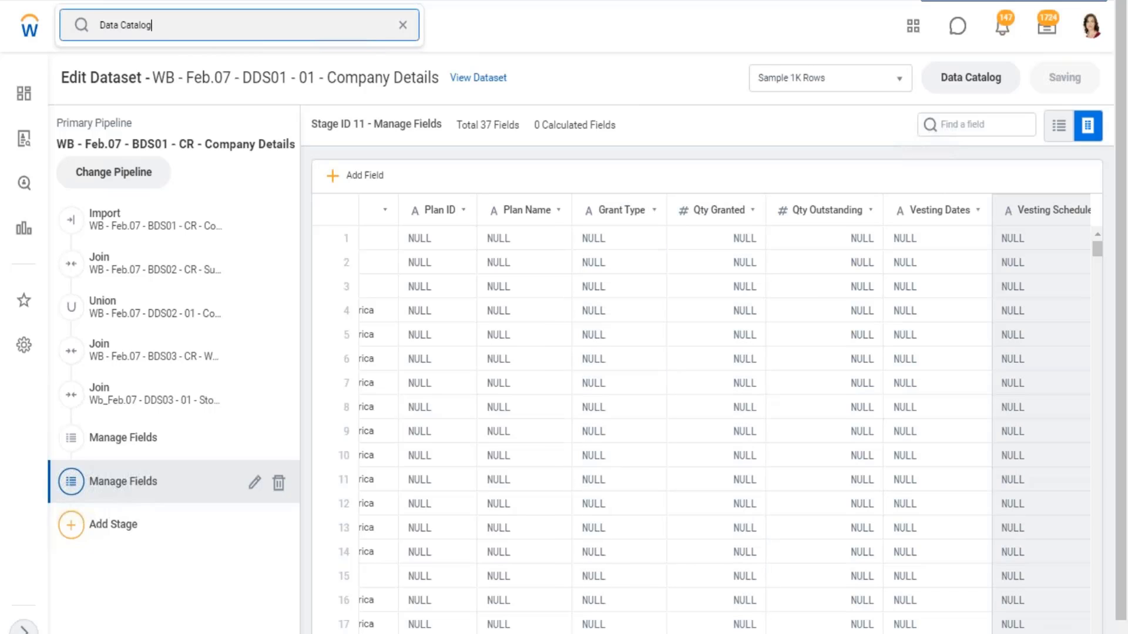
{"action": "scroll", "coordinate": [537, 554], "scroll_direction": "down", "scroll_amount": 1}
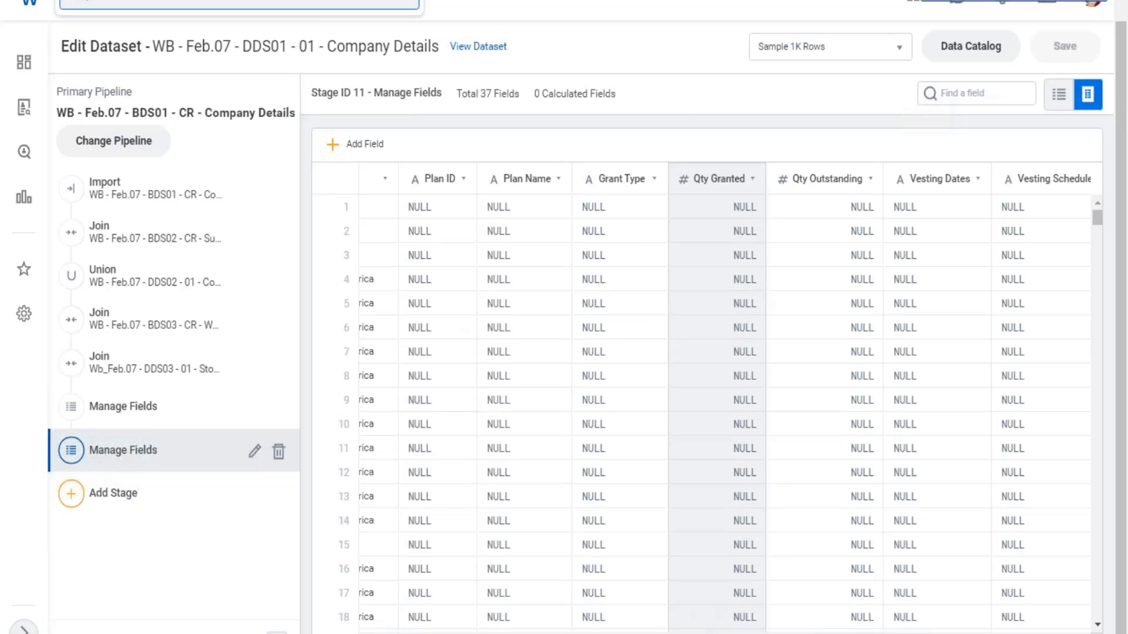
- Examine the instance ID behind a Female value in the Gender column of the second Manage Fields stage
{"action": "scroll", "coordinate": [704, 411], "scroll_direction": "left", "scroll_amount": 15}
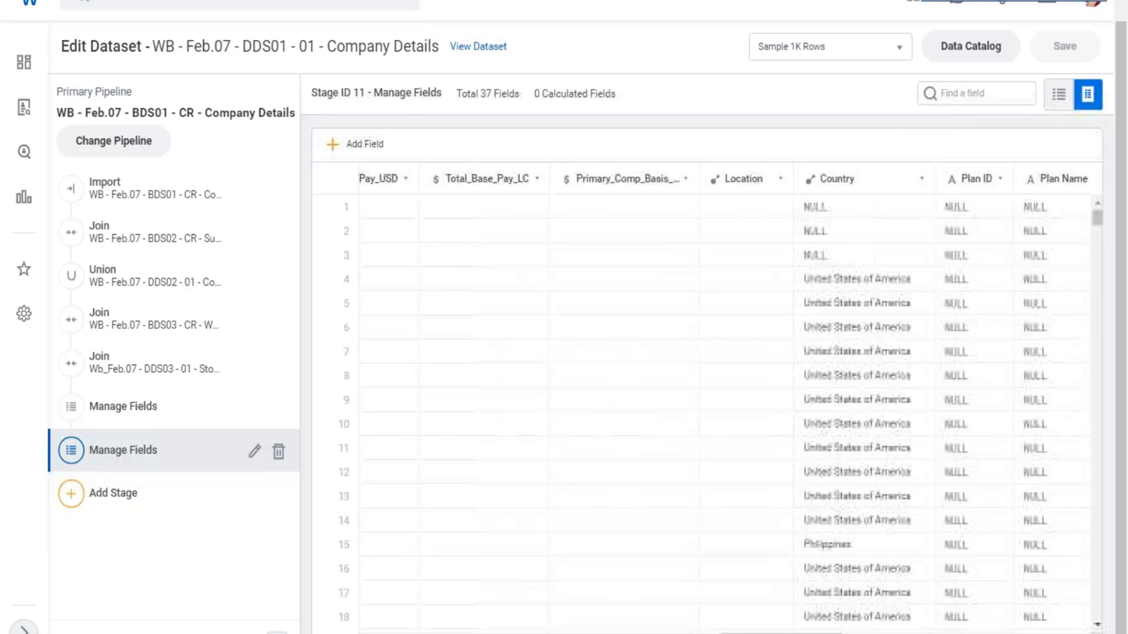
{"action": "scroll", "coordinate": [637, 383], "scroll_direction": "left", "scroll_amount": 10}
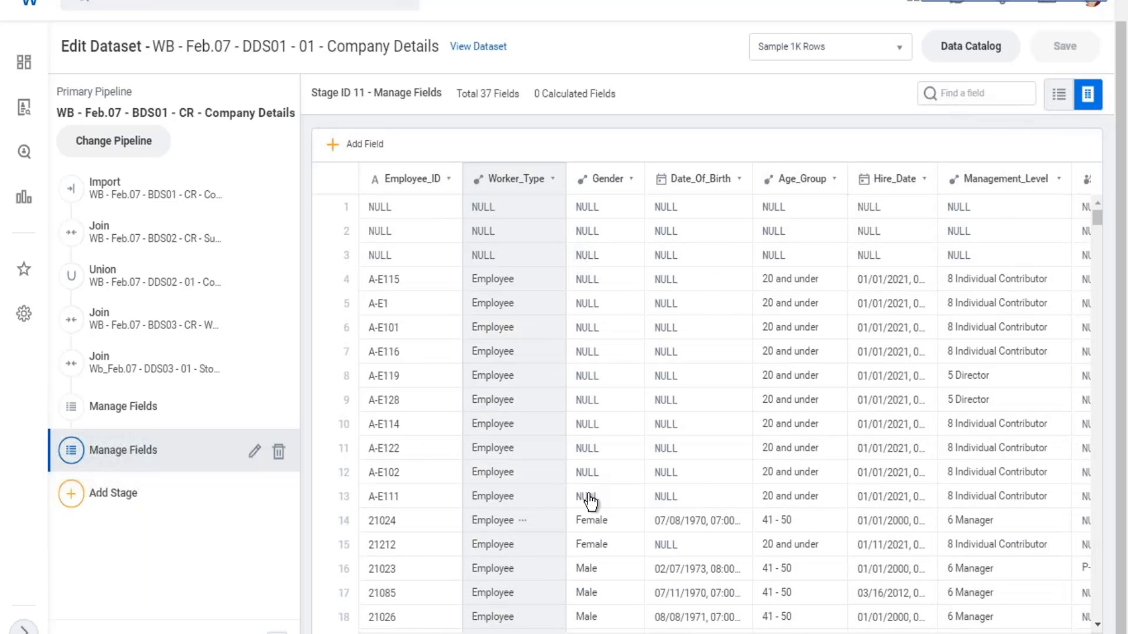
{"action": "scroll", "coordinate": [587, 488], "scroll_direction": "down", "scroll_amount": 3}
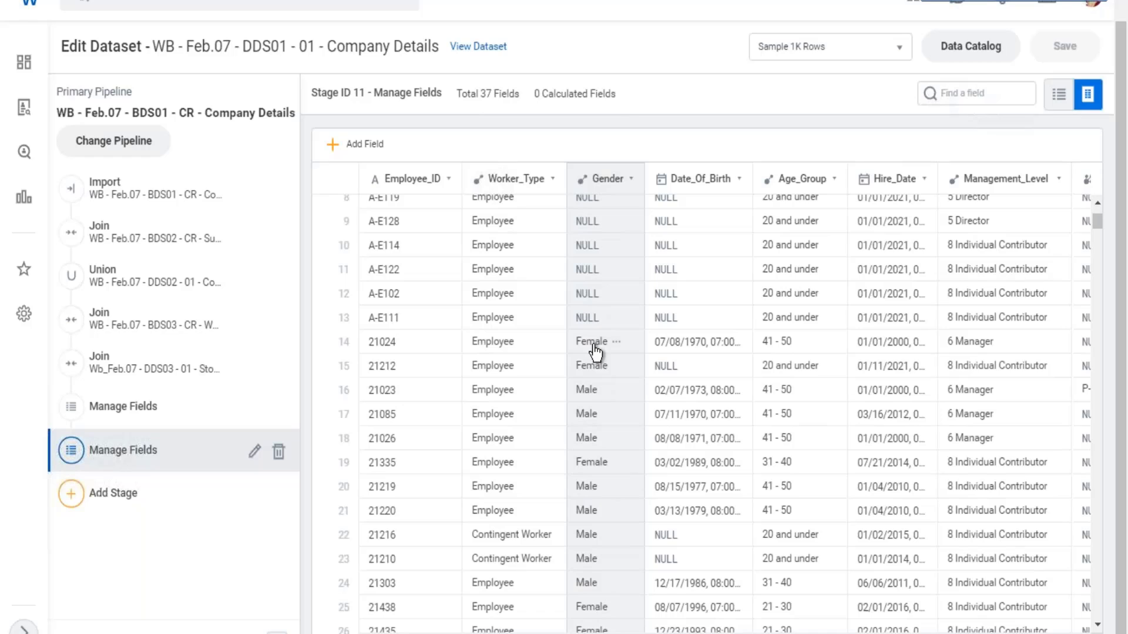
{"action": "mouse_move", "coordinate": [595, 351]}
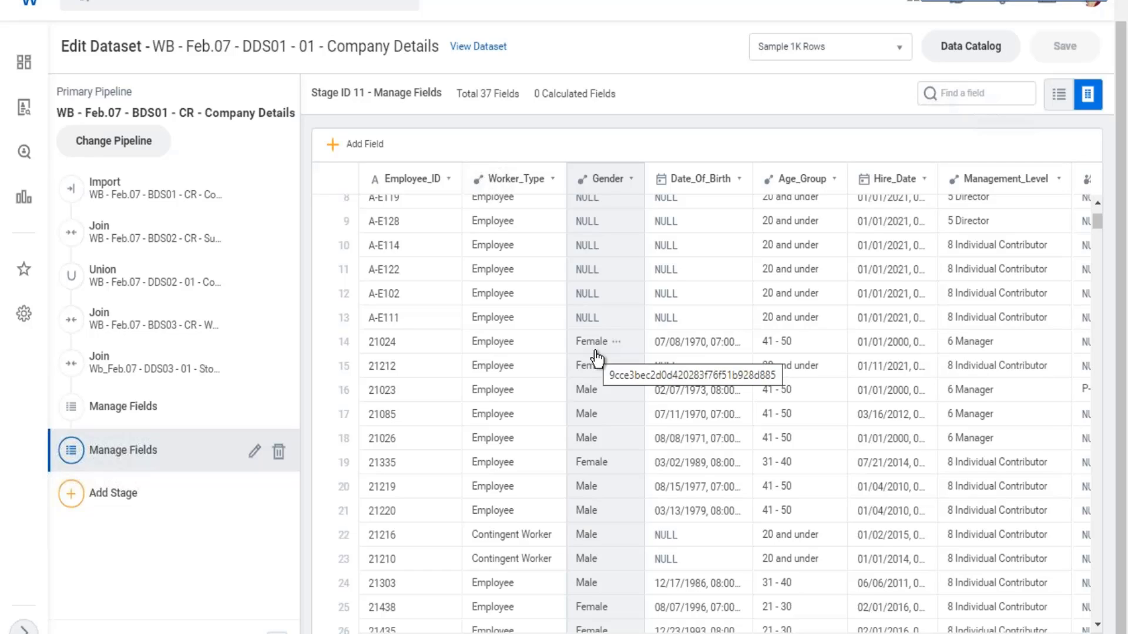
{"action": "left_click", "coordinate": [532, 310]}
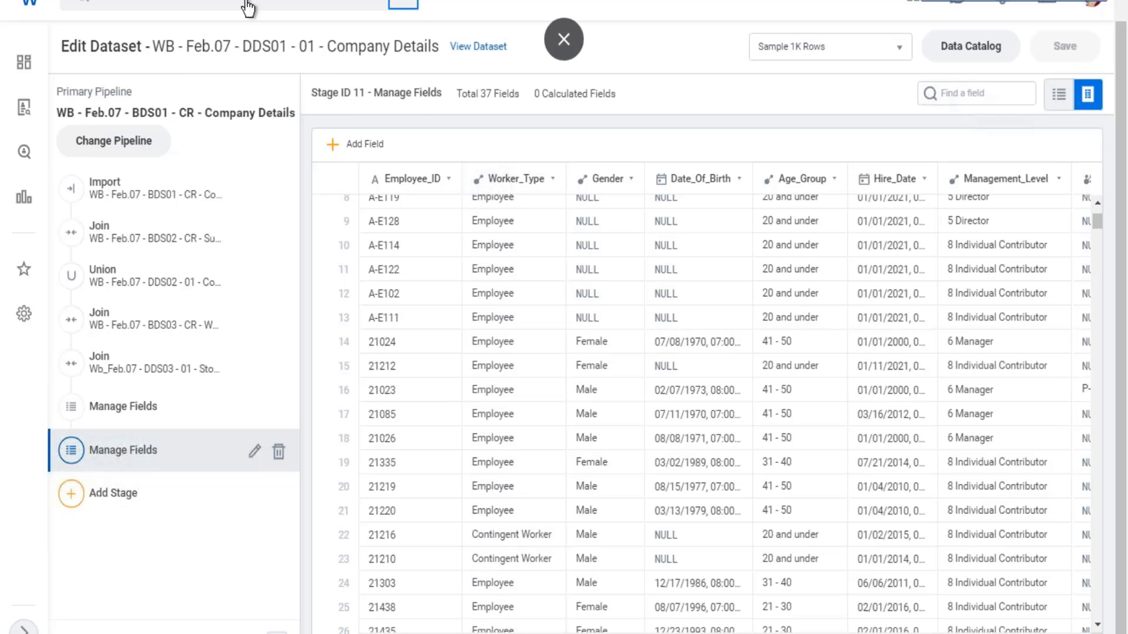
- Search Workday for "main anal" and open the Maintain Analytic Scorecard Profiles and Metric Sets report
{"action": "left_click", "coordinate": [177, 6]}
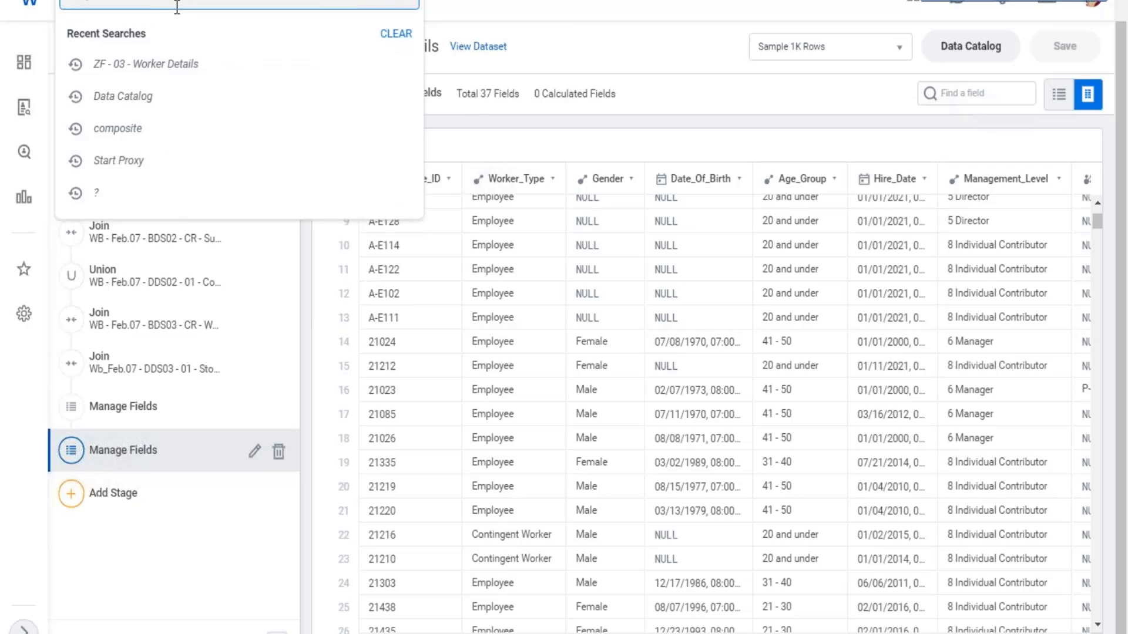
{"action": "type", "text": "main ana"}
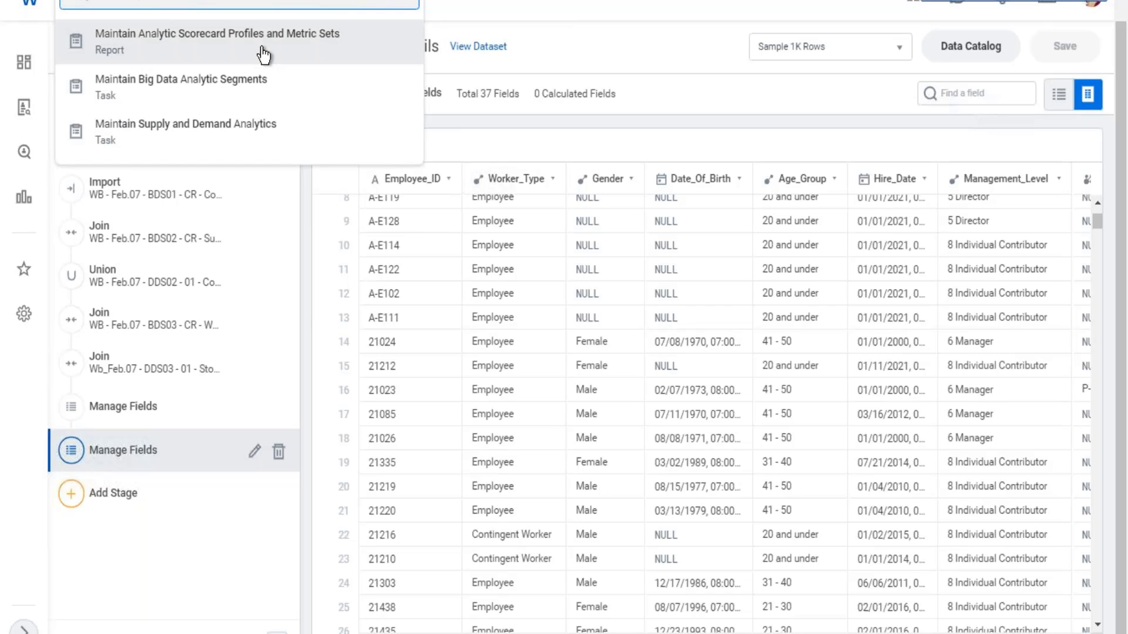
{"action": "left_click", "coordinate": [436, 45]}
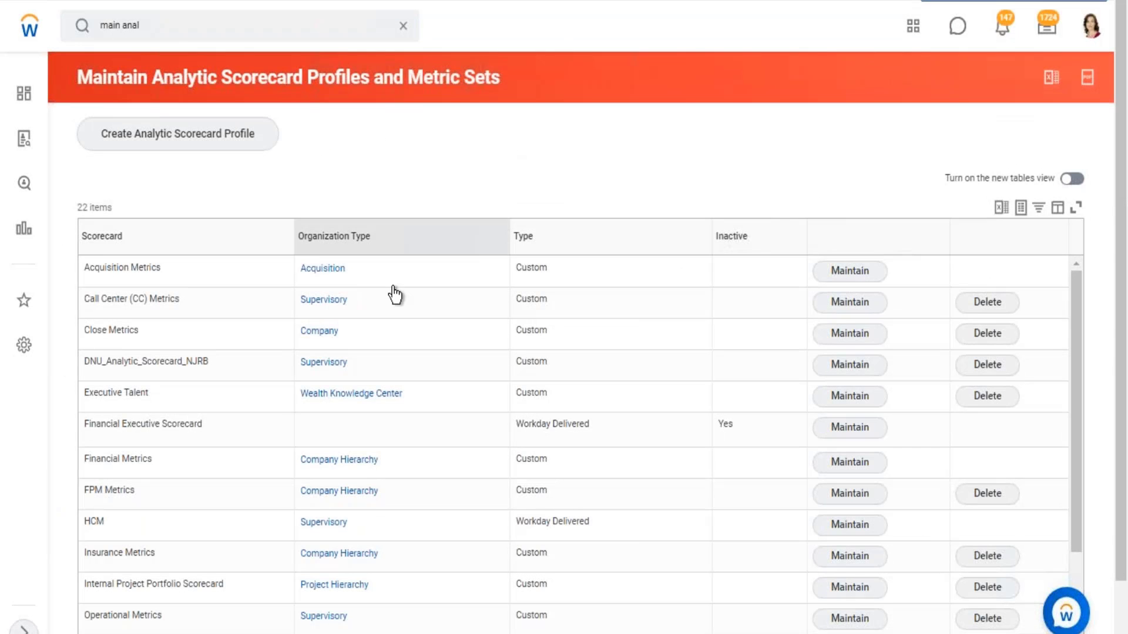
- Open the ZF - Company Profile scorecard for maintenance and view its Metric Set Details
{"action": "scroll", "coordinate": [381, 320], "scroll_direction": "down", "scroll_amount": 5}
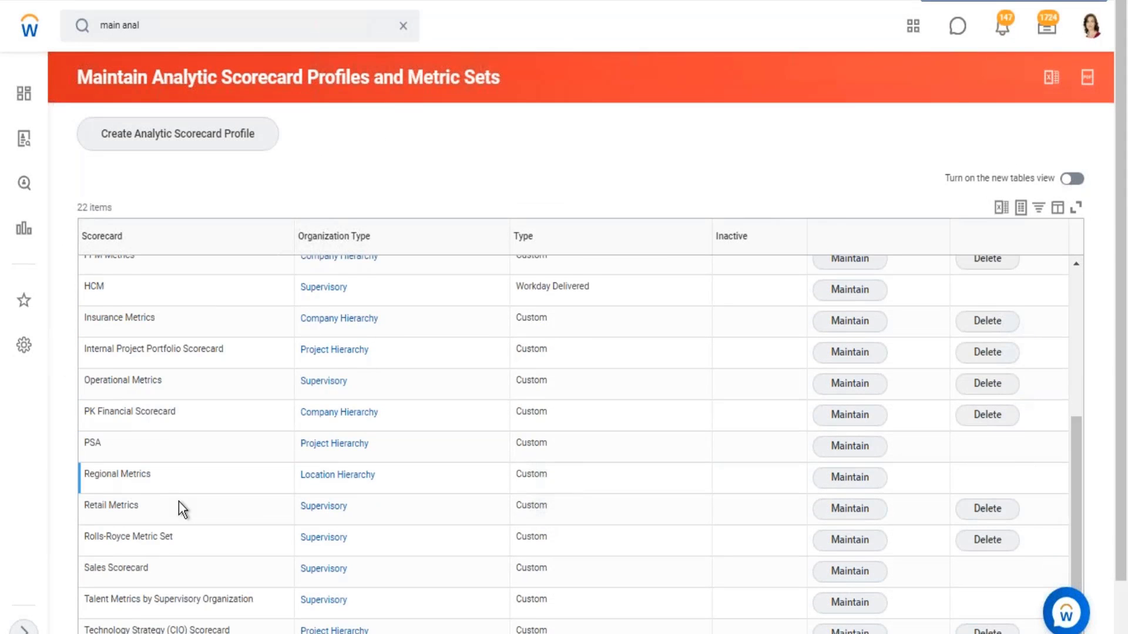
{"action": "scroll", "coordinate": [178, 502], "scroll_direction": "down", "scroll_amount": 1}
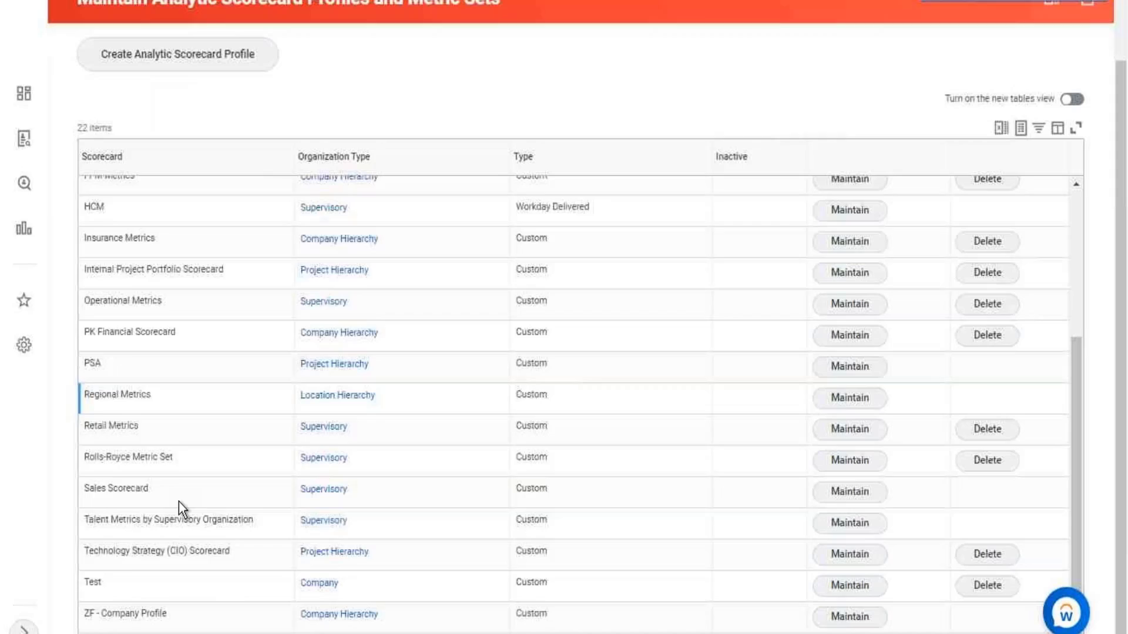
{"action": "left_click", "coordinate": [857, 620]}
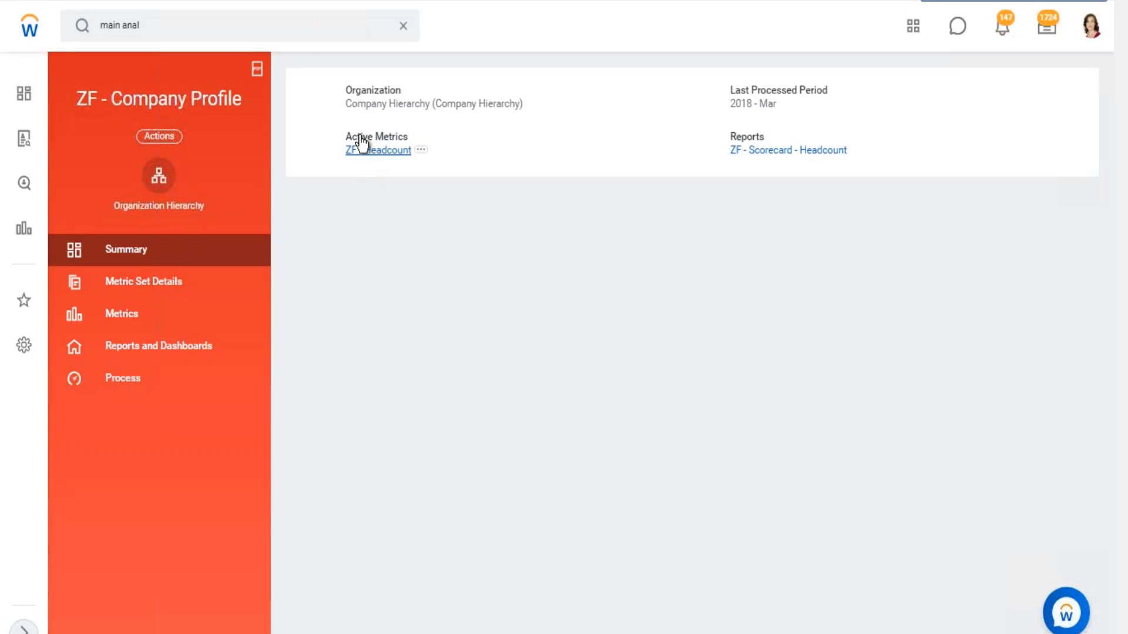
{"action": "left_click", "coordinate": [202, 290]}
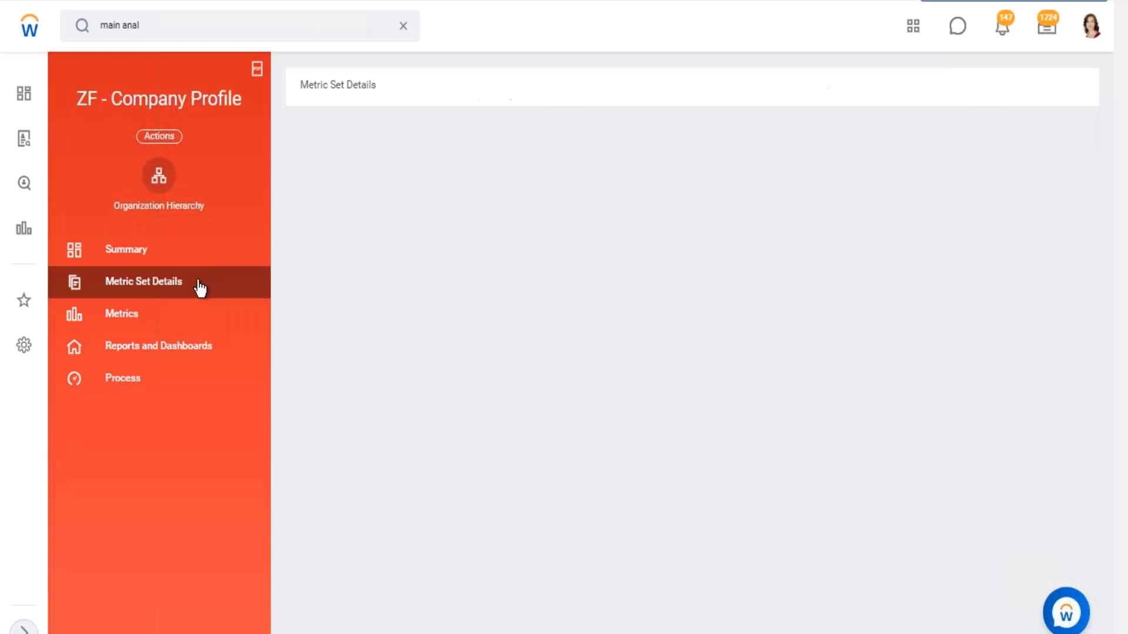
- Review the ZF - Company Profile's metrics, including the Headcount metric's calculation type, and its scorecard reports
{"action": "left_click", "coordinate": [133, 321]}
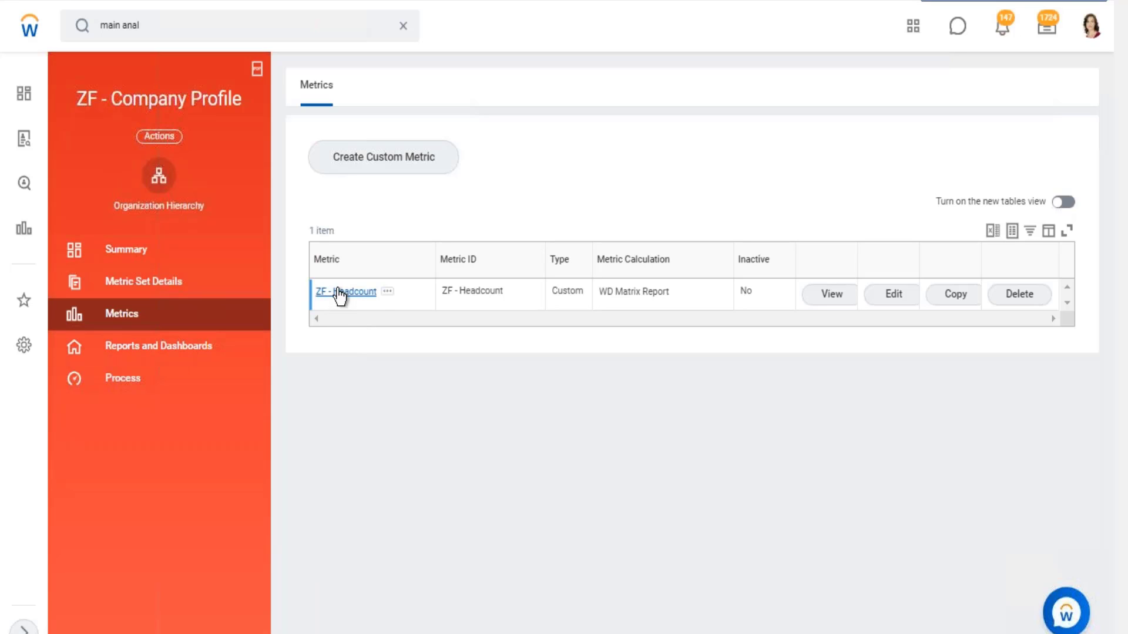
{"action": "left_click", "coordinate": [156, 347]}
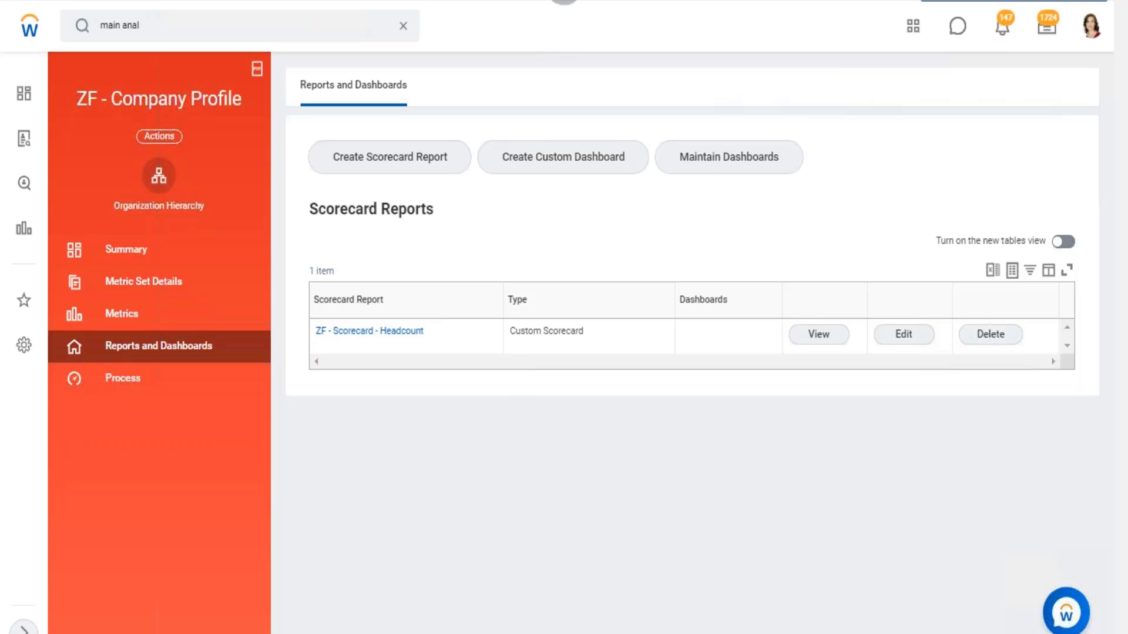
{"action": "left_click", "coordinate": [399, 29]}
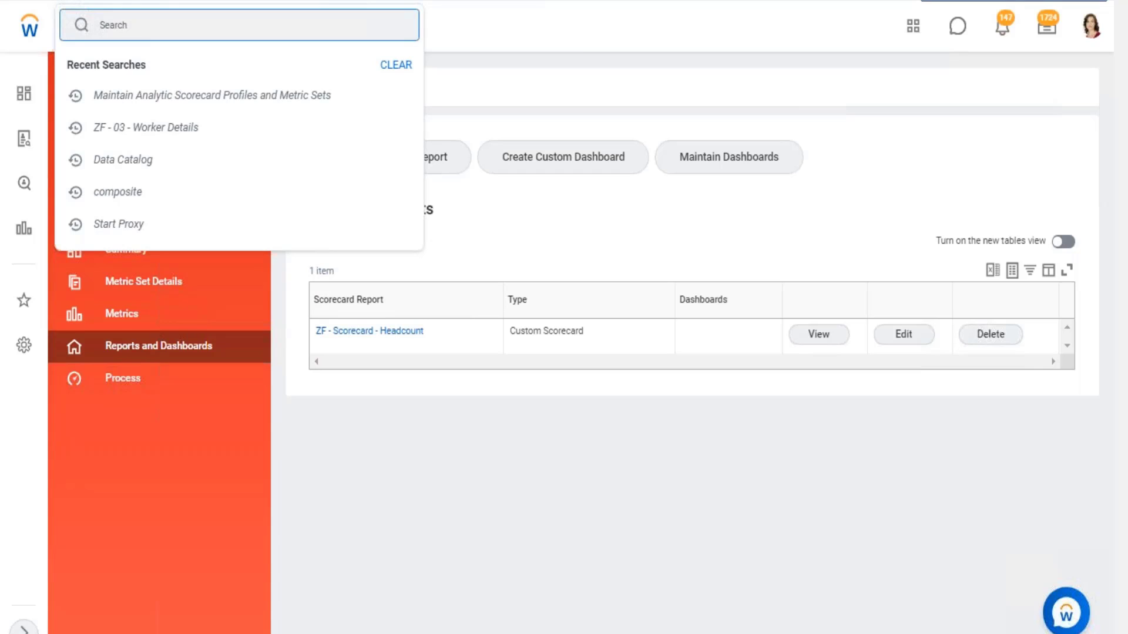
{"action": "left_click", "coordinate": [141, 312]}
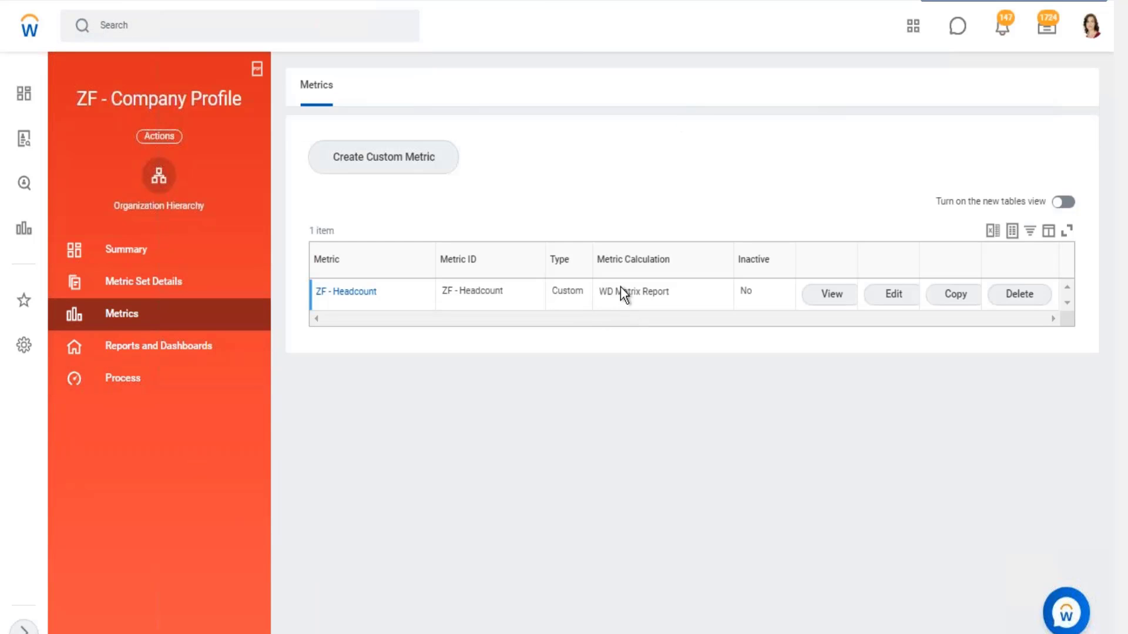
{"action": "left_click_drag", "start_coordinate": [606, 292], "coordinate": [653, 296]}
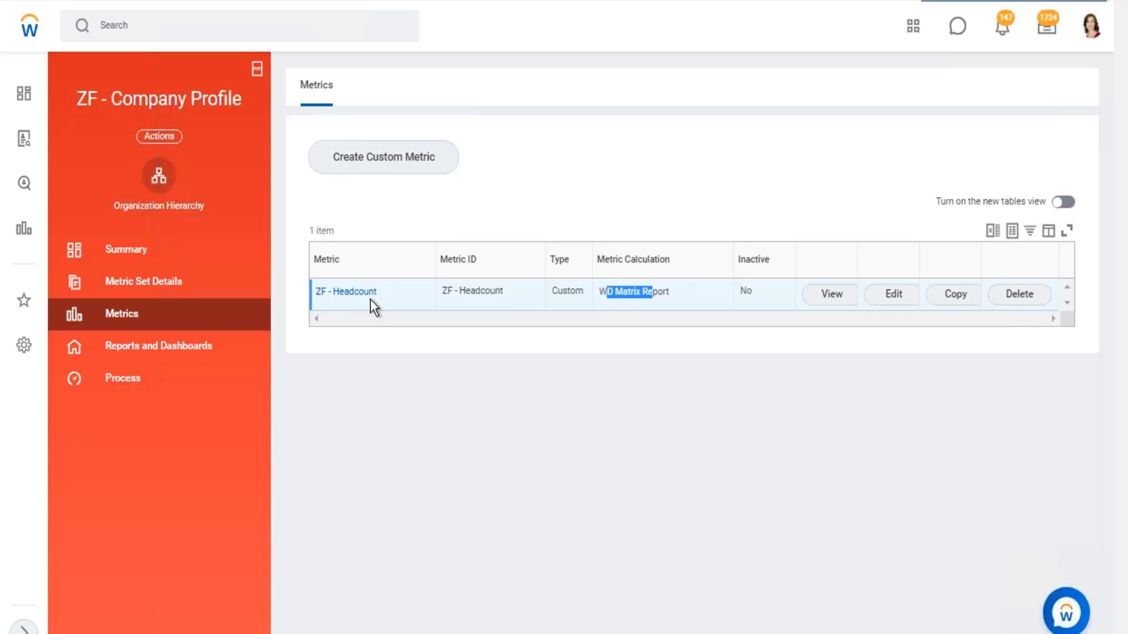
{"action": "left_click", "coordinate": [198, 349]}
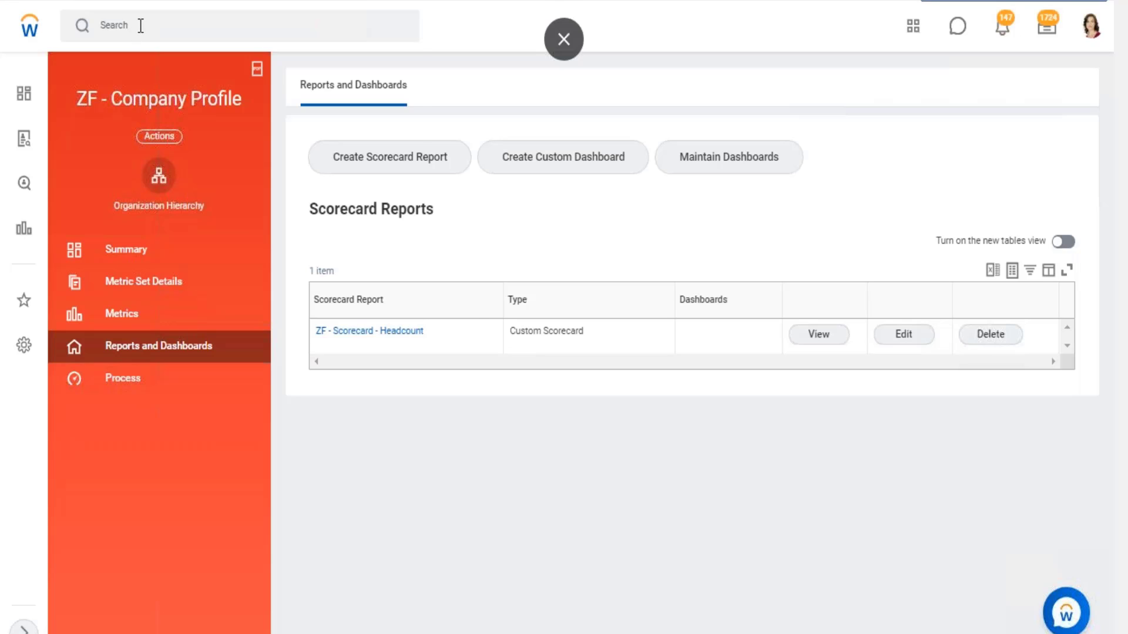
- Open the ZF - Scorecard - Headcount report definition and view its column and row layout
{"action": "left_click", "coordinate": [141, 26]}
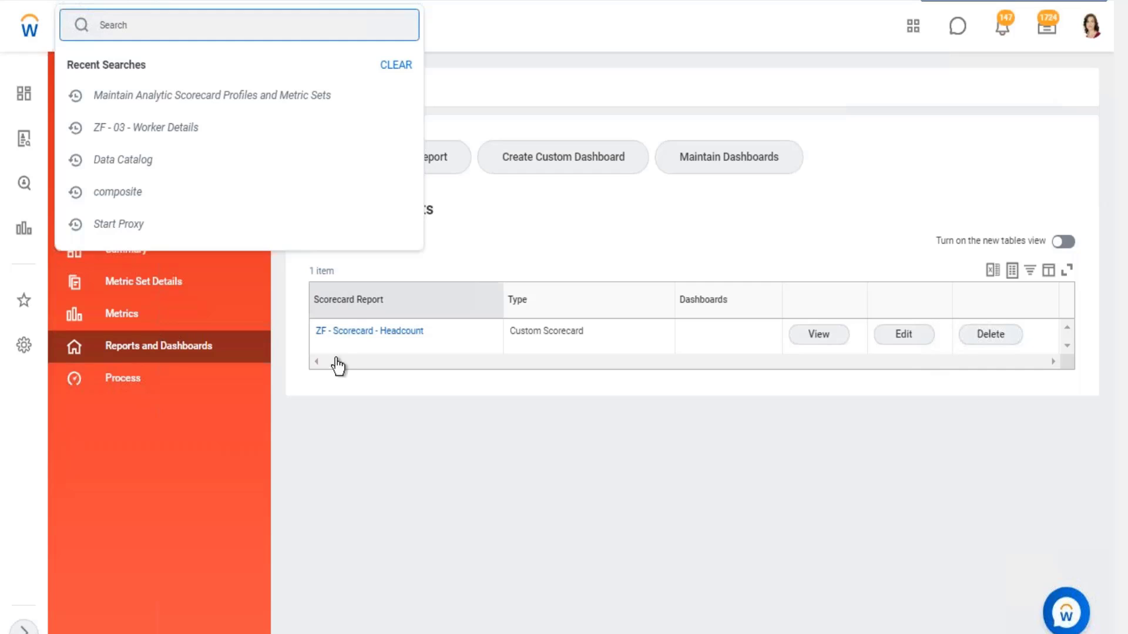
{"action": "left_click", "coordinate": [385, 333]}
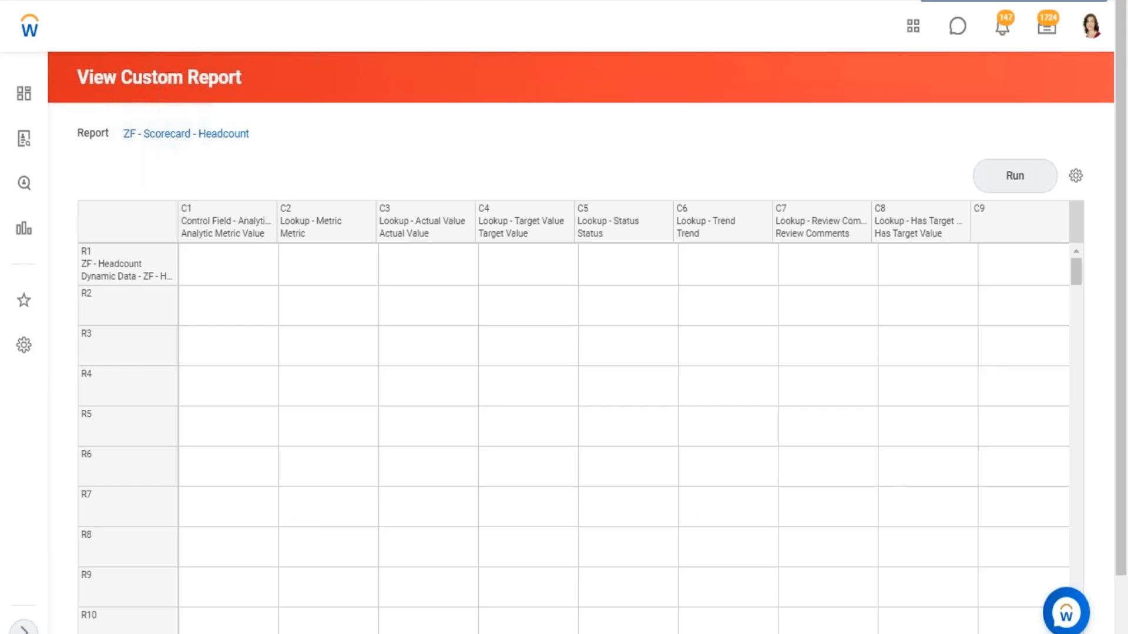
{"action": "left_click", "coordinate": [194, 26]}
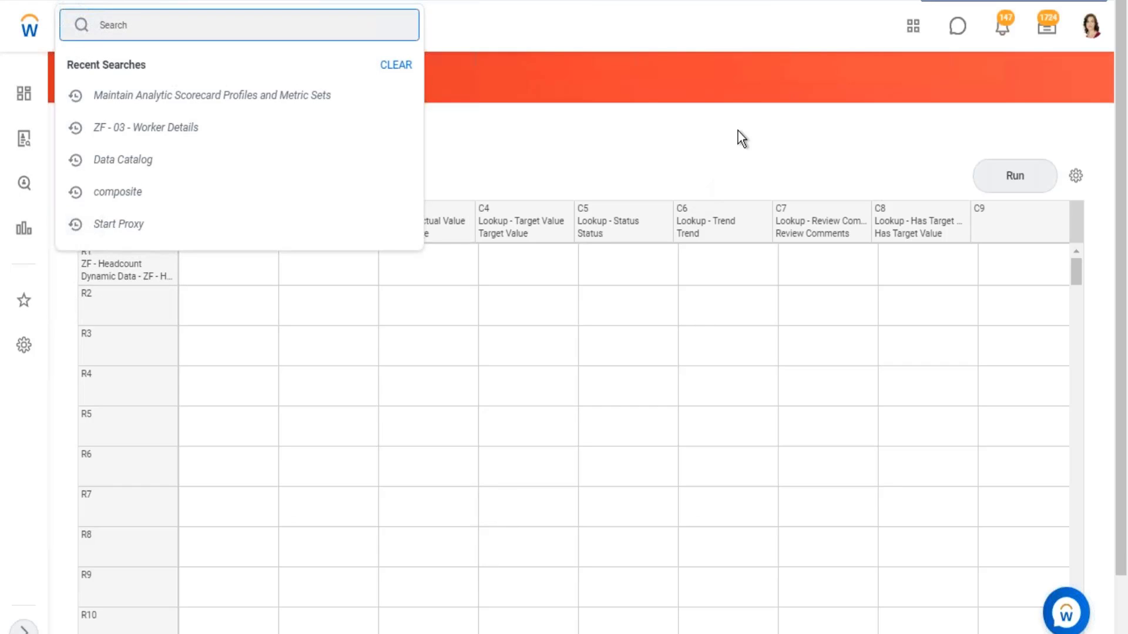
{"action": "left_click", "coordinate": [728, 197]}
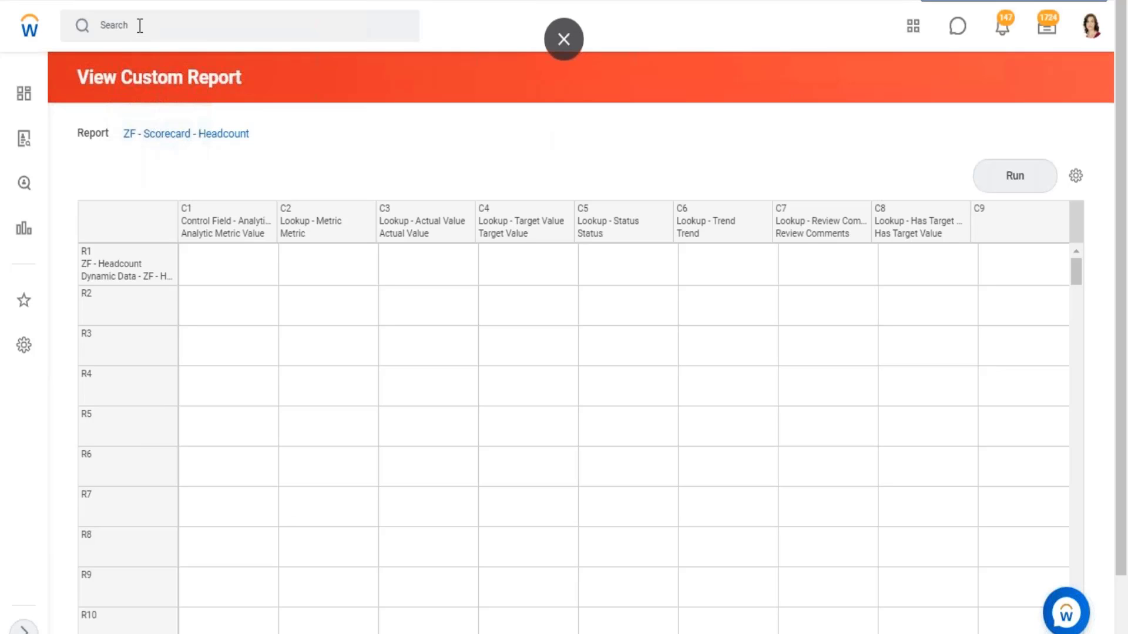
- Reopen the Maintain Analytic Scorecard Profiles and Metric Sets report and open ZF - Company Profile for maintenance
{"action": "left_click", "coordinate": [140, 25]}
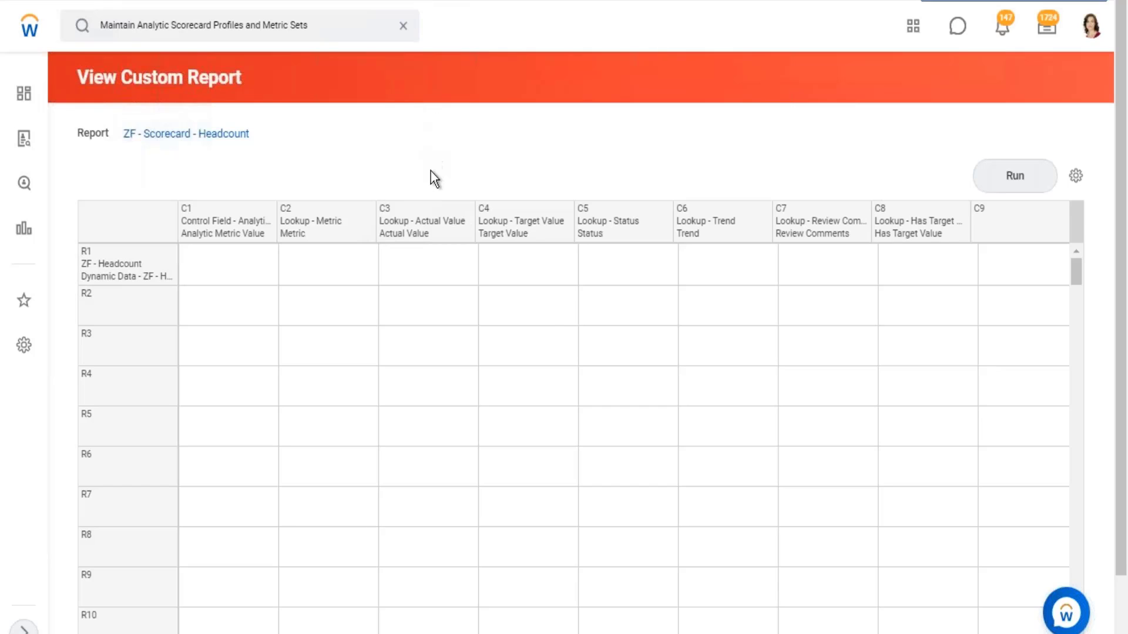
{"action": "scroll", "coordinate": [176, 423], "scroll_direction": "down", "scroll_amount": 6}
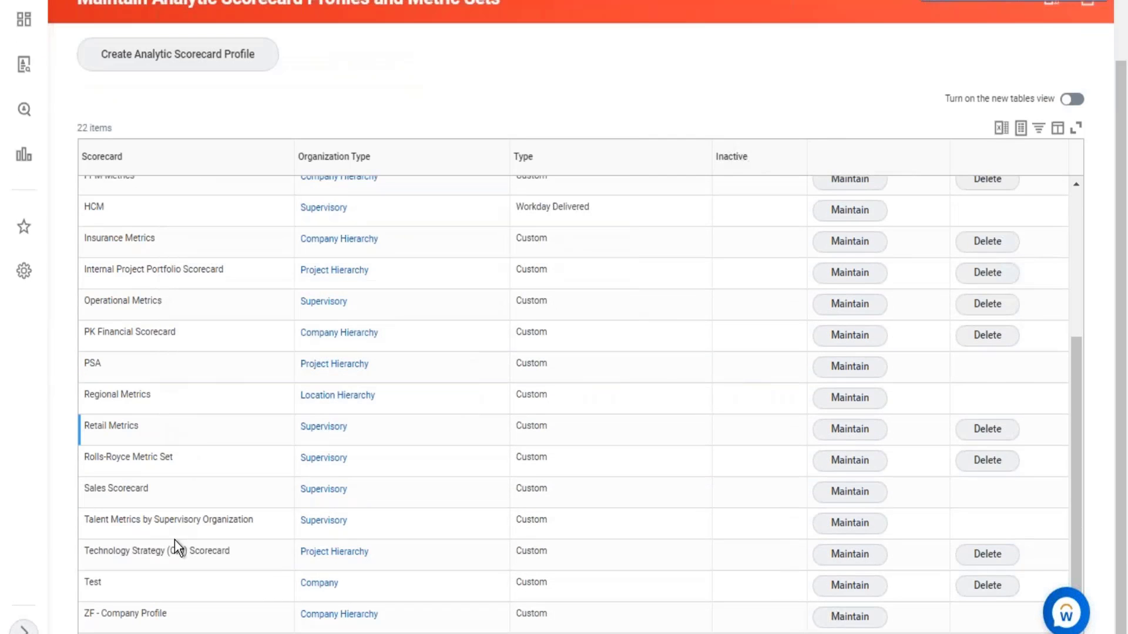
{"action": "left_click", "coordinate": [850, 617]}
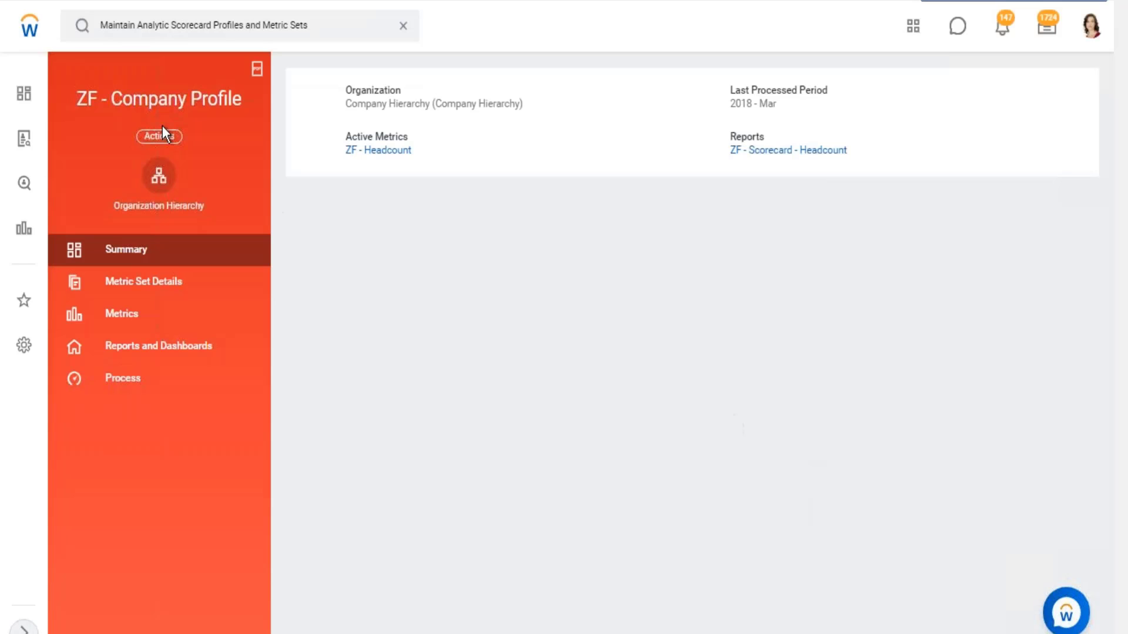
- View the ZF - Headcount metric's source and calculation configuration, and open its ZF - Prism - Company Analysis matrix report
{"action": "left_click", "coordinate": [129, 317]}
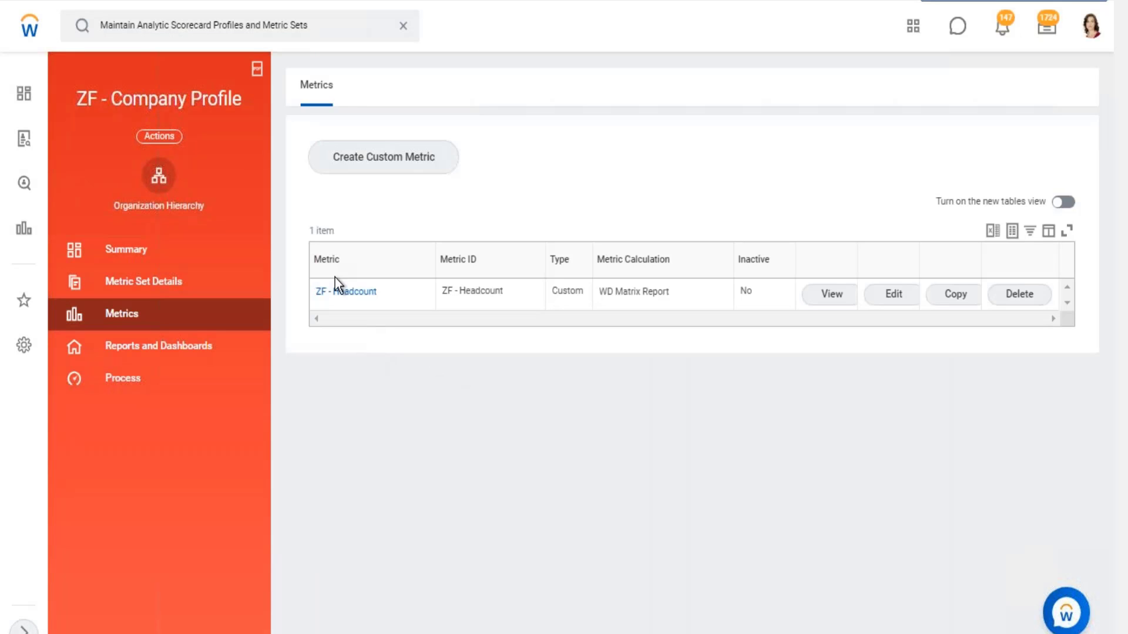
{"action": "left_click", "coordinate": [343, 291]}
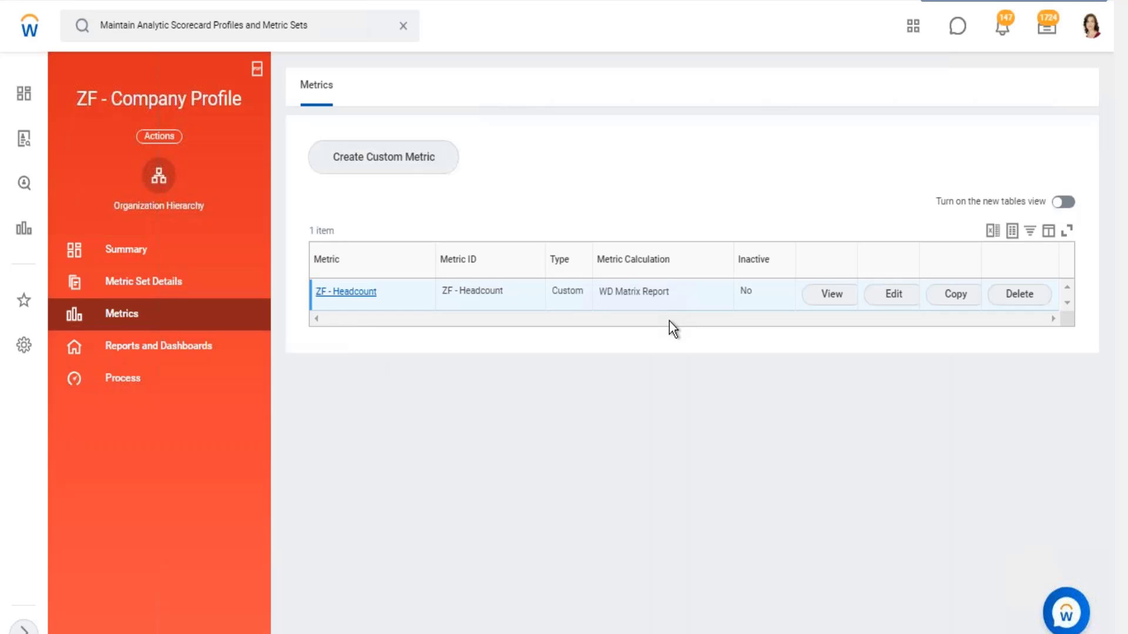
{"action": "scroll", "coordinate": [174, 400], "scroll_direction": "down", "scroll_amount": 1}
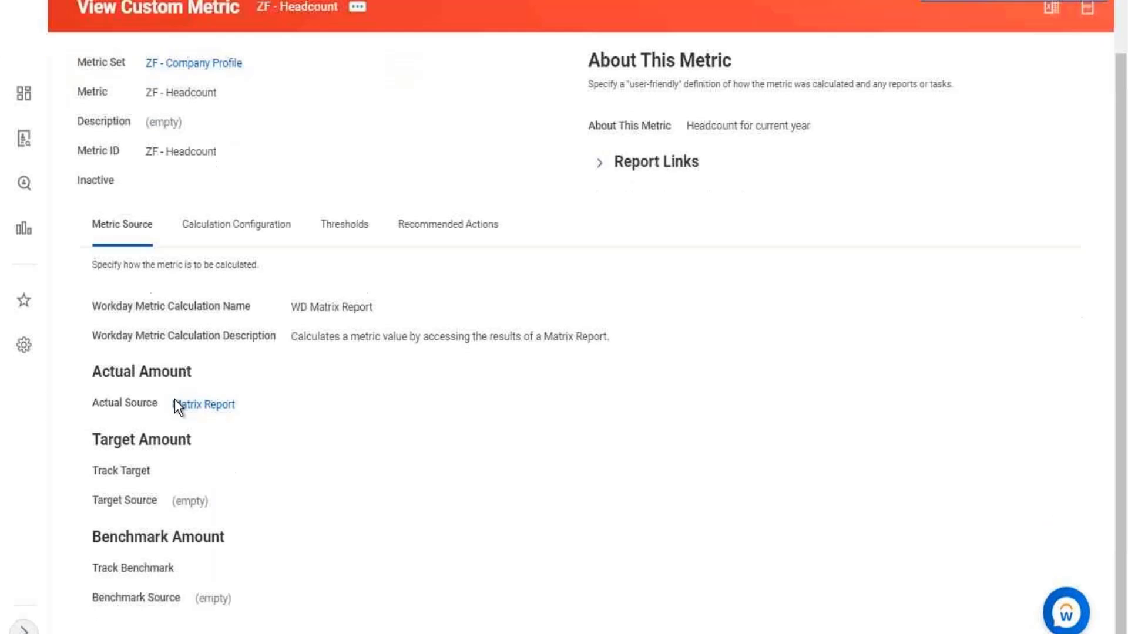
{"action": "left_click", "coordinate": [237, 238]}
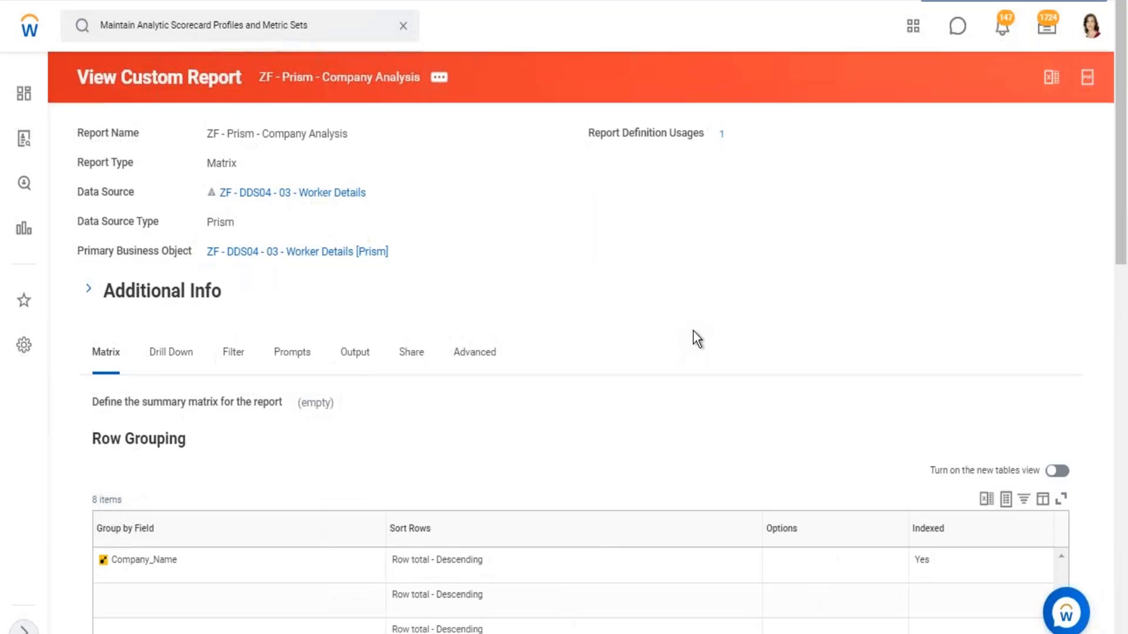
- Examine the summarization fields defined in the ZF - Prism - Company Analysis matrix report
{"action": "scroll", "coordinate": [699, 323], "scroll_direction": "down", "scroll_amount": 15}
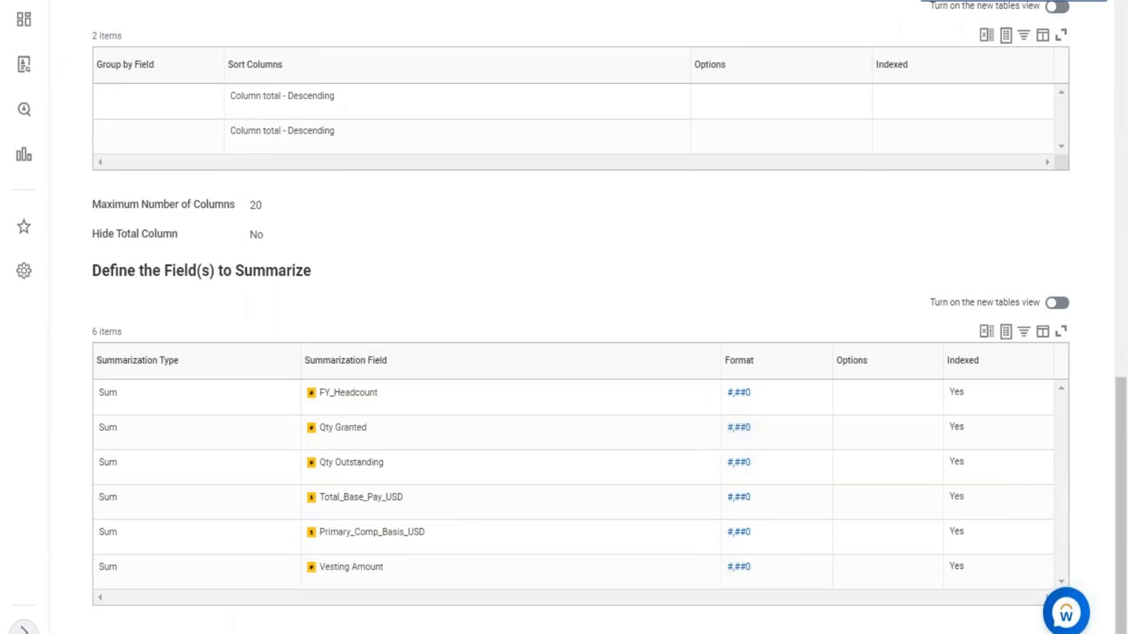
{"action": "left_click_drag", "start_coordinate": [357, 392], "coordinate": [344, 427]}
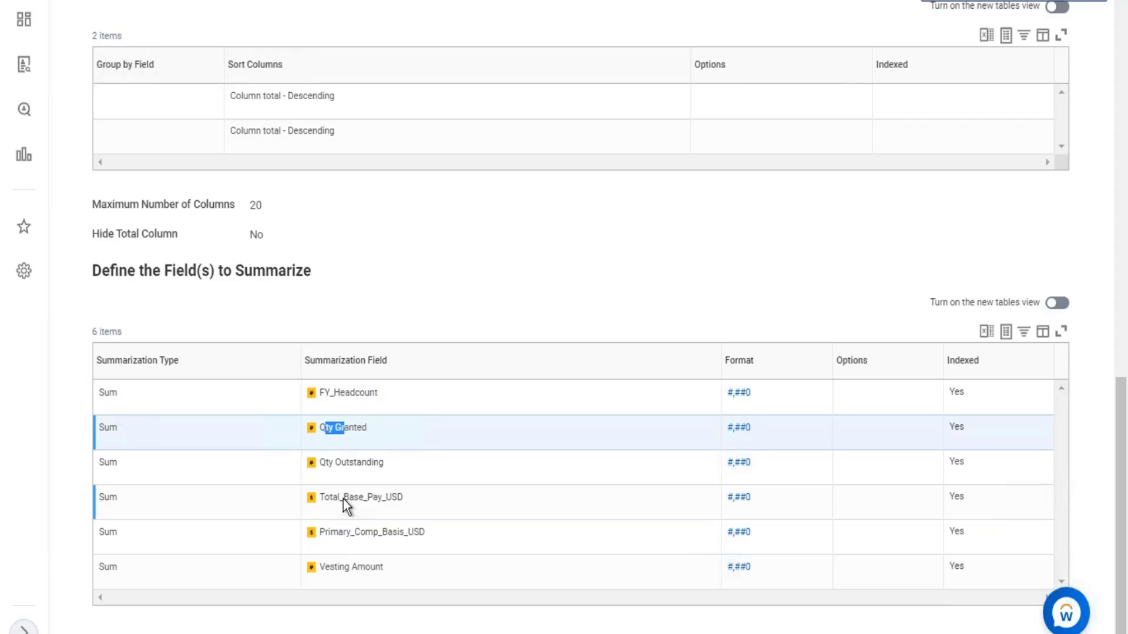
{"action": "left_click_drag", "start_coordinate": [379, 497], "coordinate": [343, 497]}
{"action": "left_click_drag", "start_coordinate": [374, 531], "coordinate": [343, 532]}
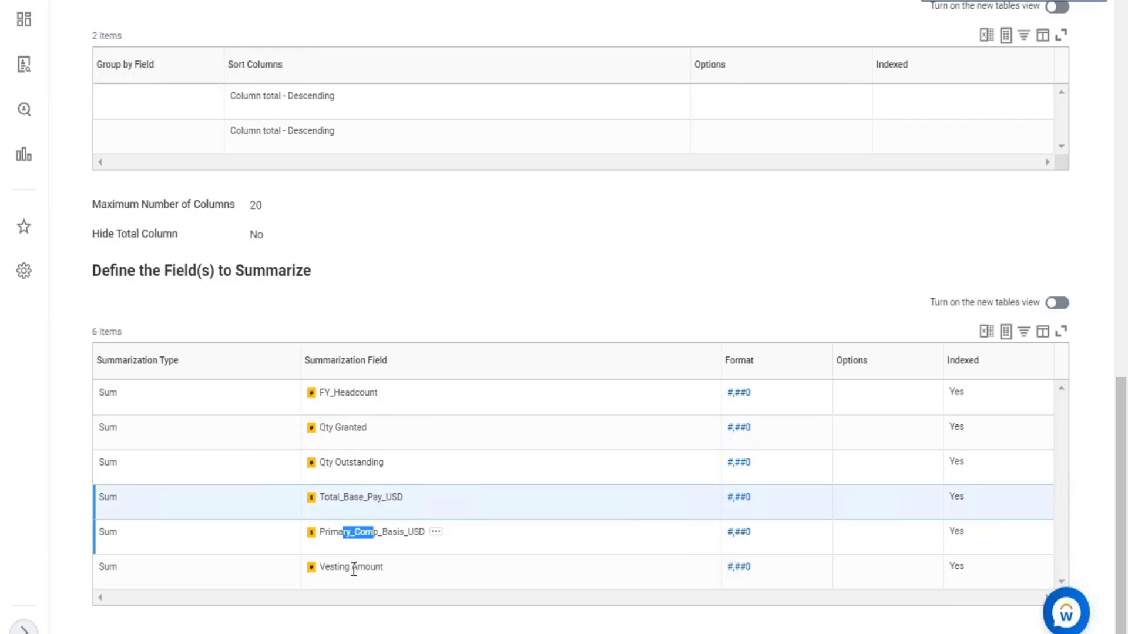
{"action": "left_click_drag", "start_coordinate": [379, 567], "coordinate": [339, 568]}
{"action": "left_click_drag", "start_coordinate": [328, 427], "coordinate": [339, 532]}
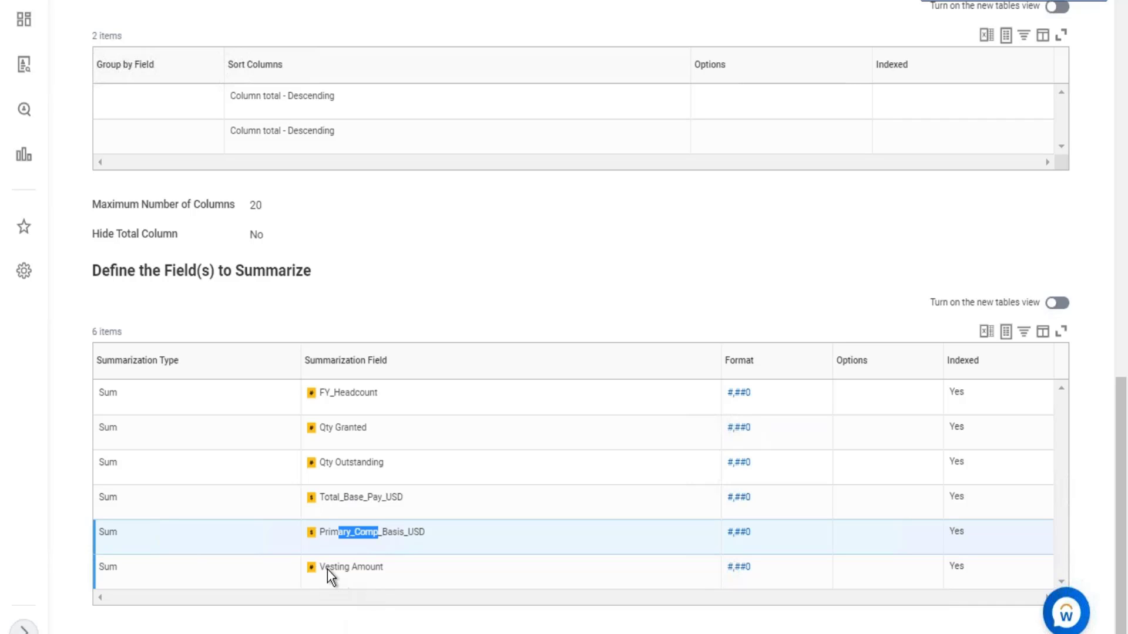
{"action": "left_click_drag", "start_coordinate": [359, 568], "coordinate": [330, 567]}
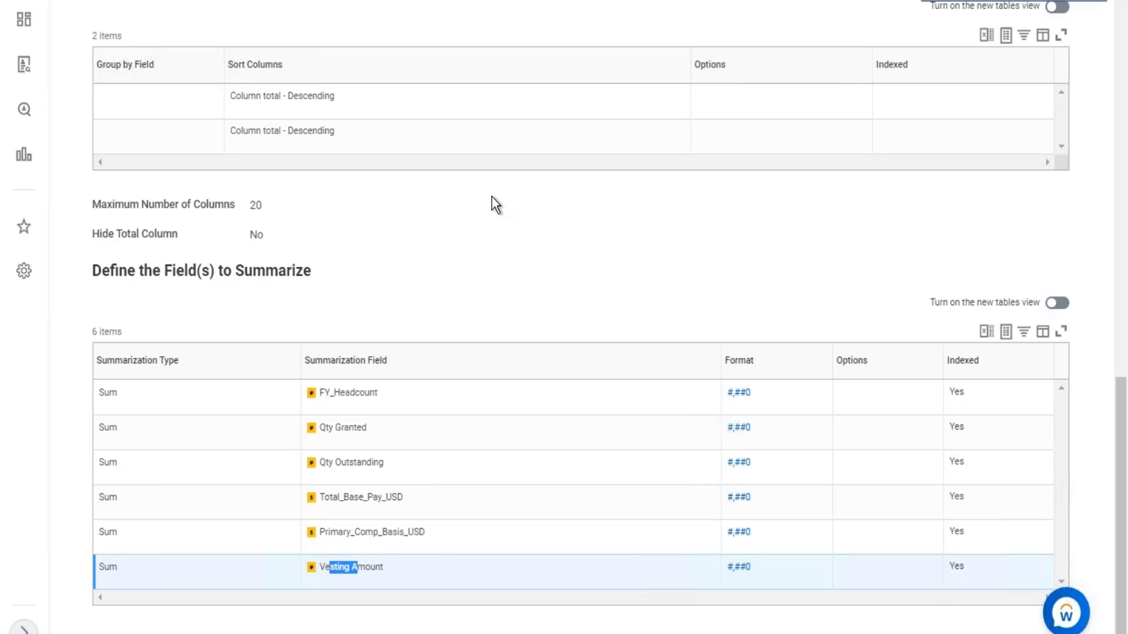
{"action": "scroll", "coordinate": [498, 202], "scroll_direction": "up", "scroll_amount": 10}
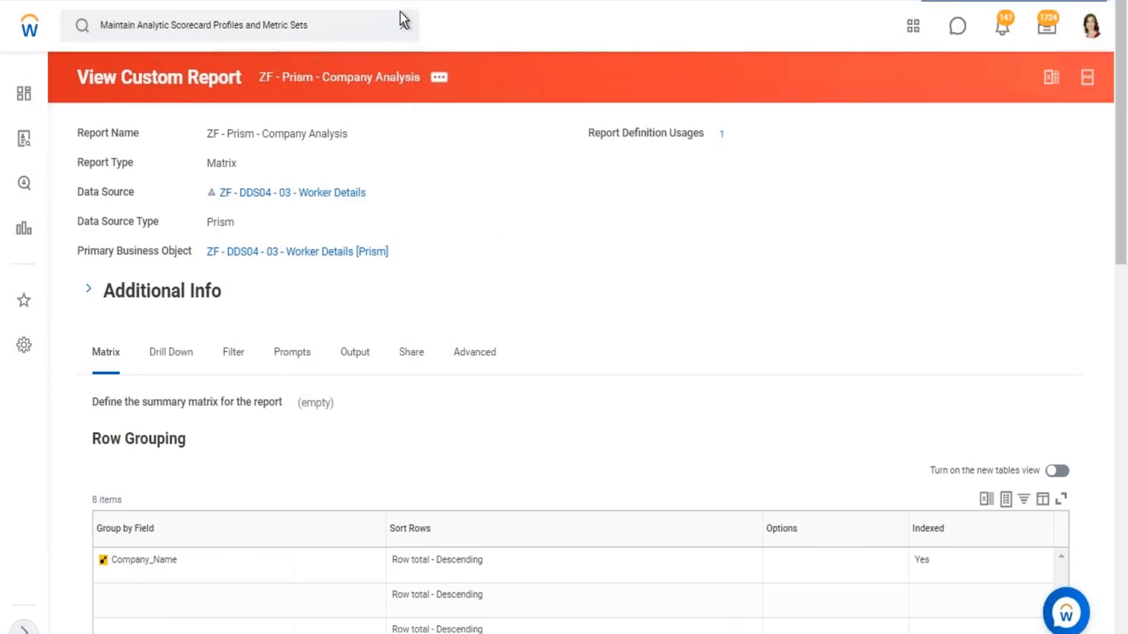
- Search Workday for "data cata" and open the Data Catalog report
{"action": "left_click", "coordinate": [403, 25]}
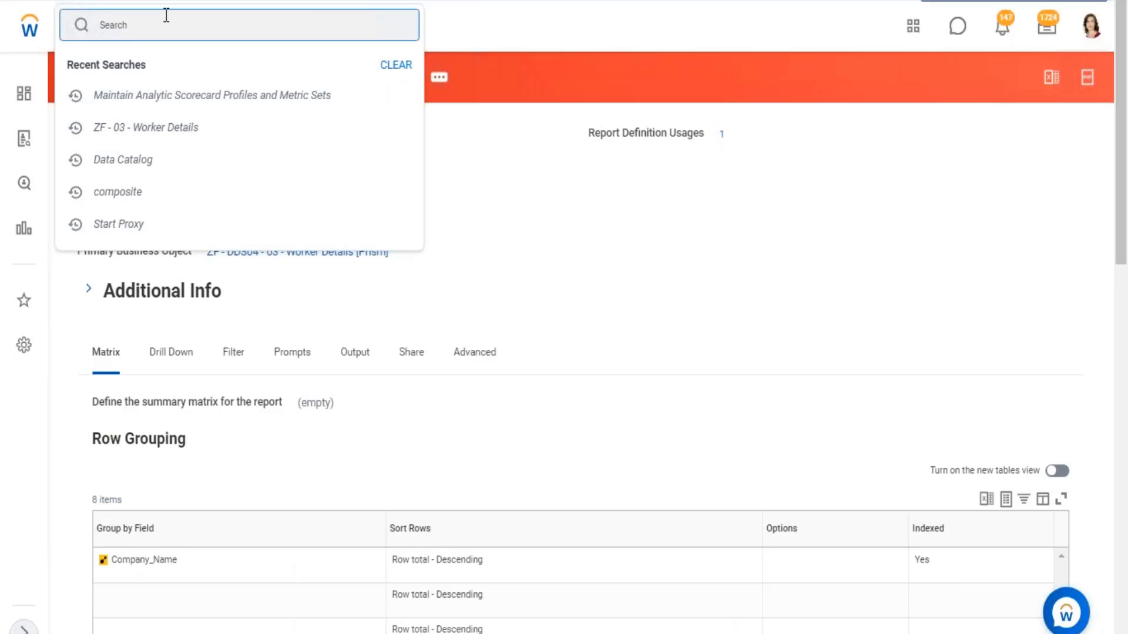
{"action": "type", "text": "data cata"}
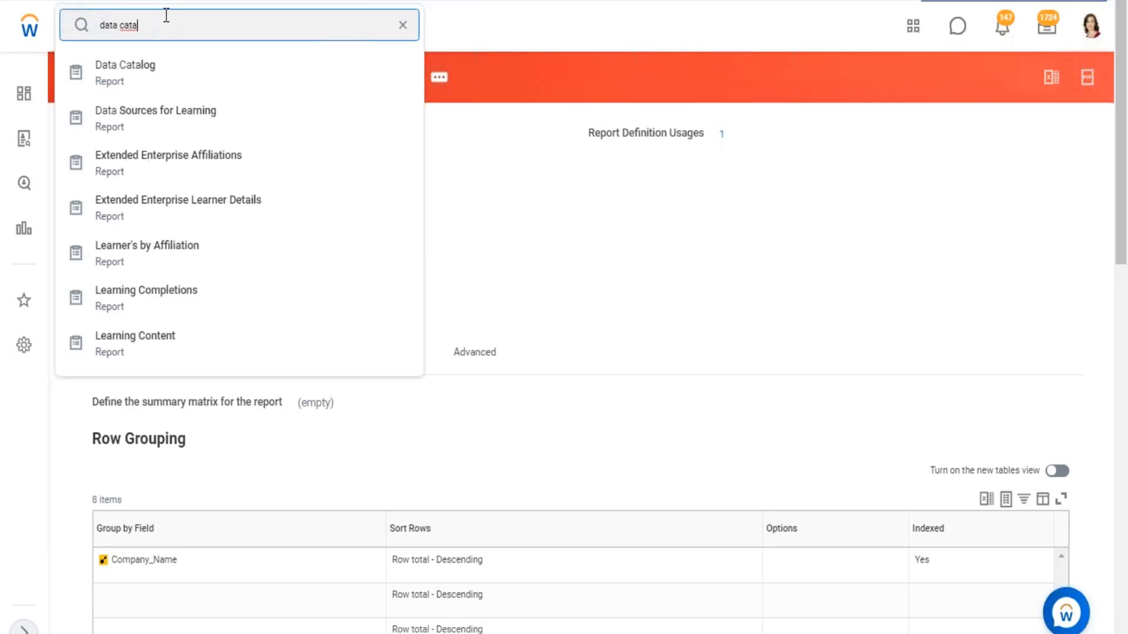
{"action": "key", "text": "Down"}
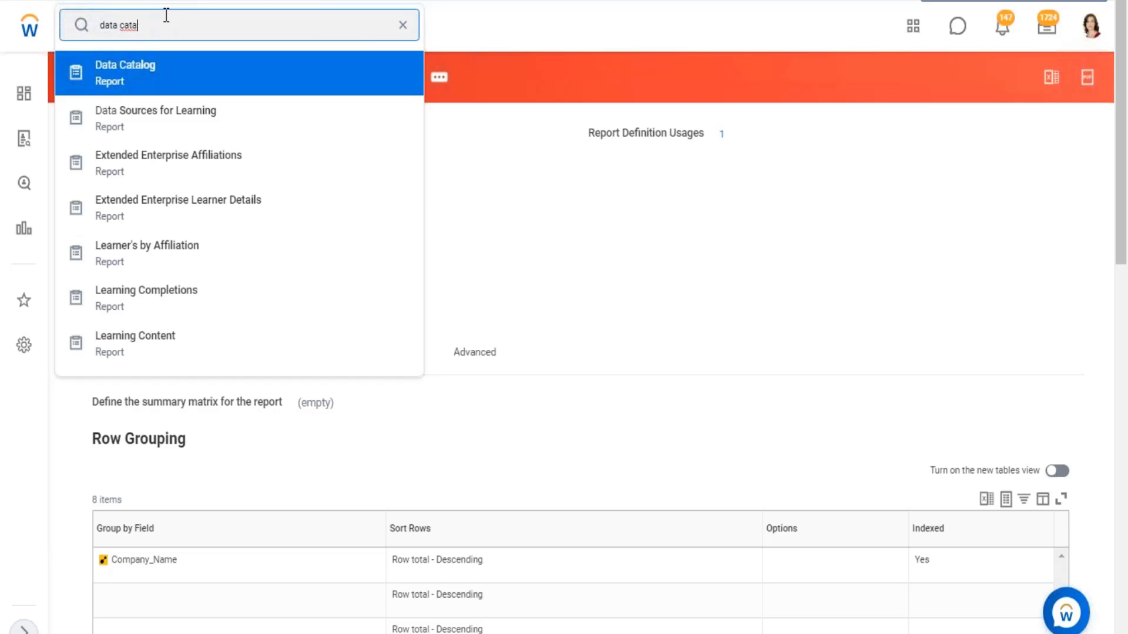
{"action": "key", "text": "Return"}
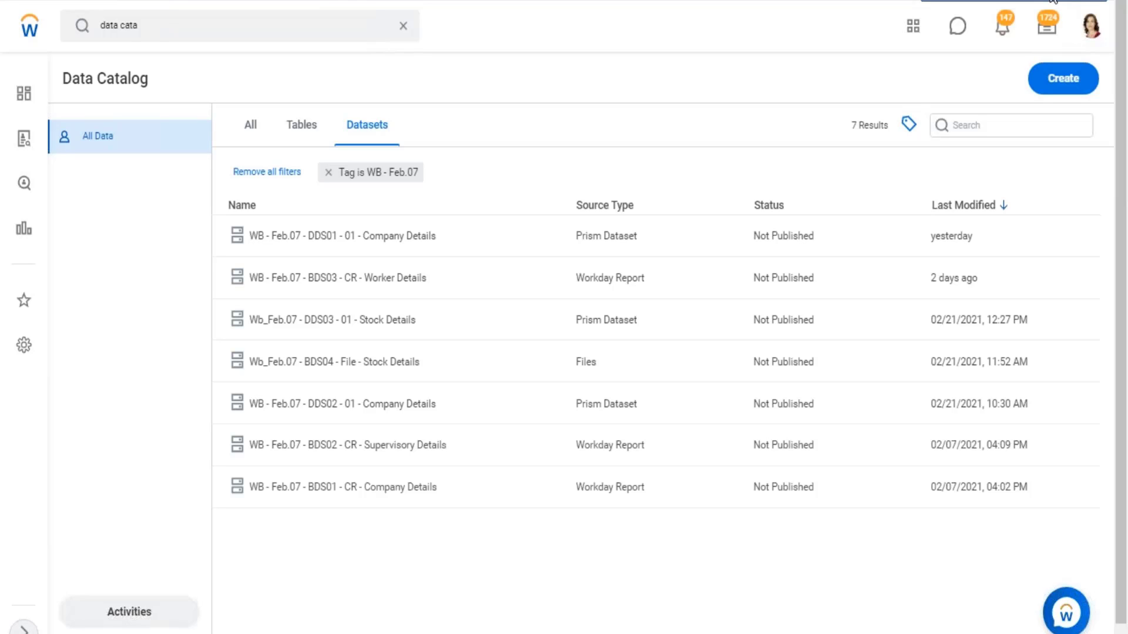
- Switch to Excel and select cell A9 below the SFTP dataset notes on sheet 28.02
{"action": "key", "text": "alt+Tab"}
{"action": "left_click", "coordinate": [277, 363]}
{"action": "scroll", "coordinate": [215, 583], "scroll_direction": "up", "scroll_amount": 3}
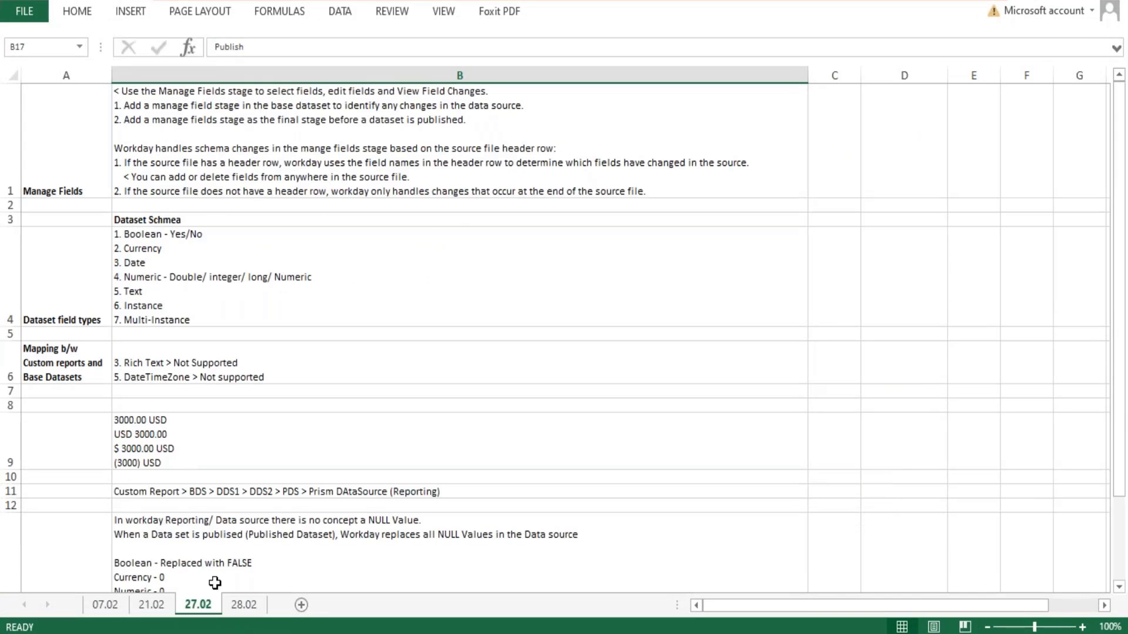
{"action": "left_click", "coordinate": [242, 605]}
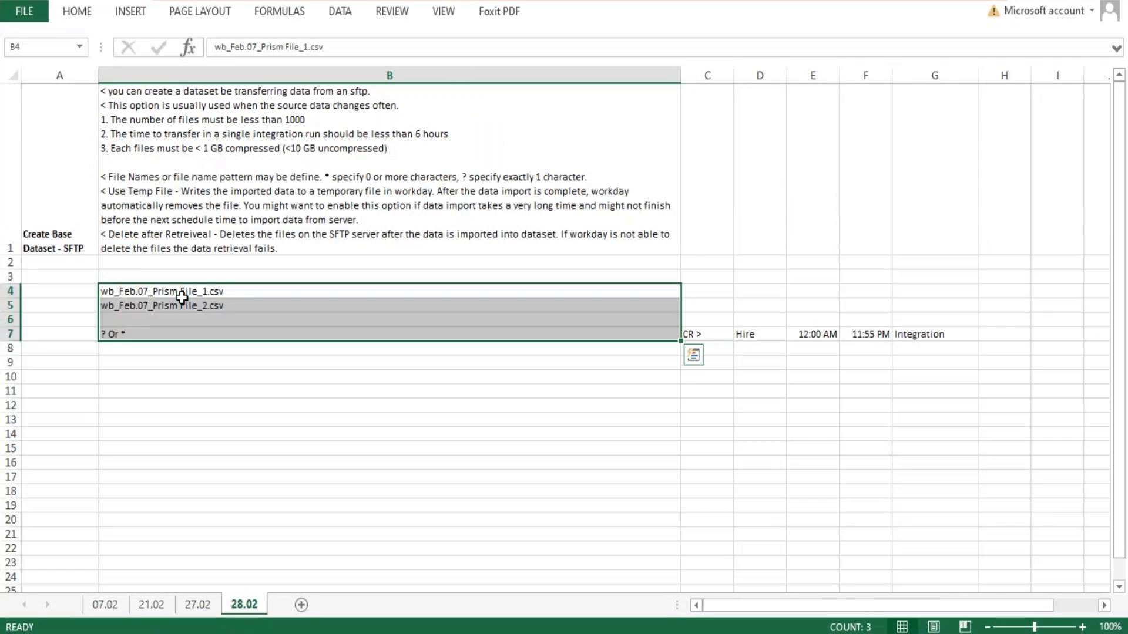
{"action": "scroll", "coordinate": [59, 198], "scroll_direction": "down", "scroll_amount": 1}
{"action": "left_click", "coordinate": [58, 162]}
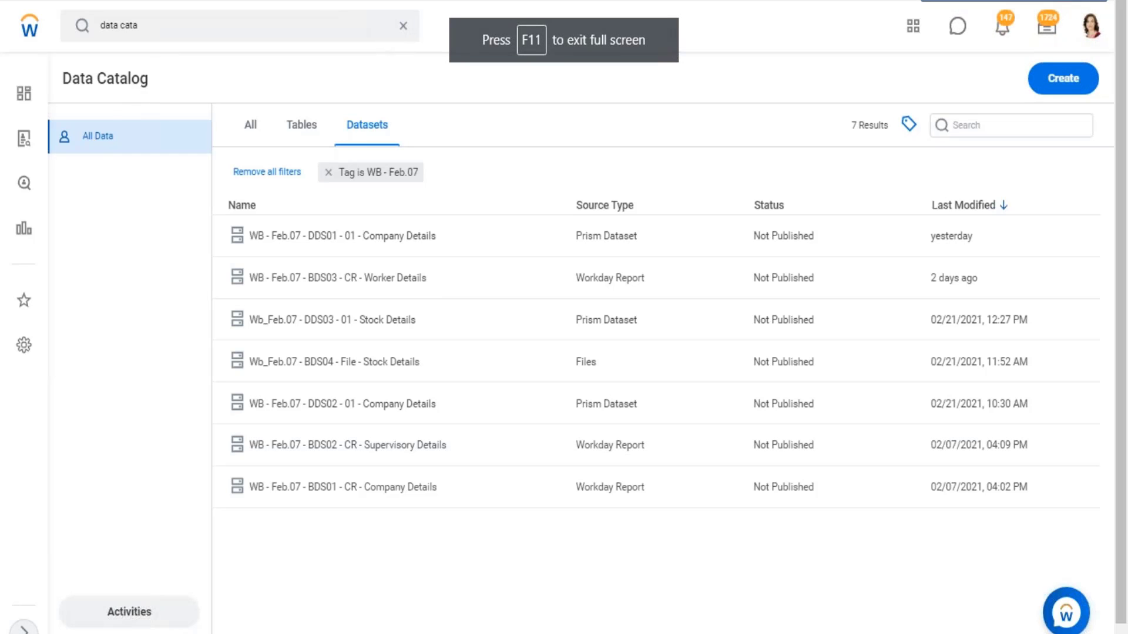
{"action": "left_click", "coordinate": [1059, 0]}
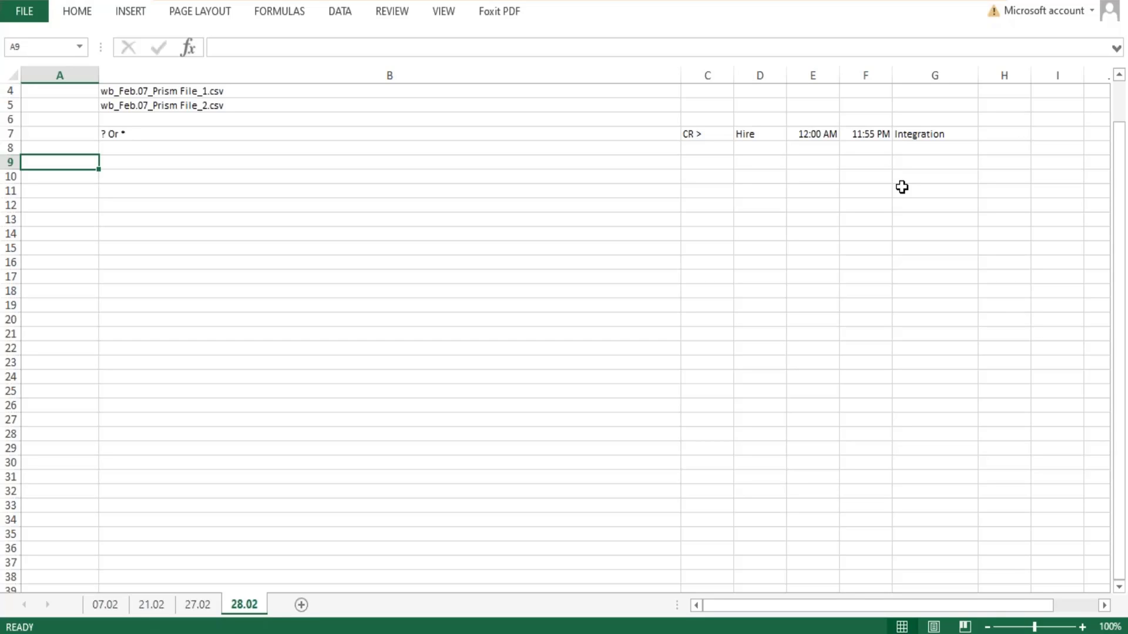
- Enter "Security Data in a Datasets" in cell B9 of sheet 28.02 and make it bold
{"action": "key", "text": "Right"}
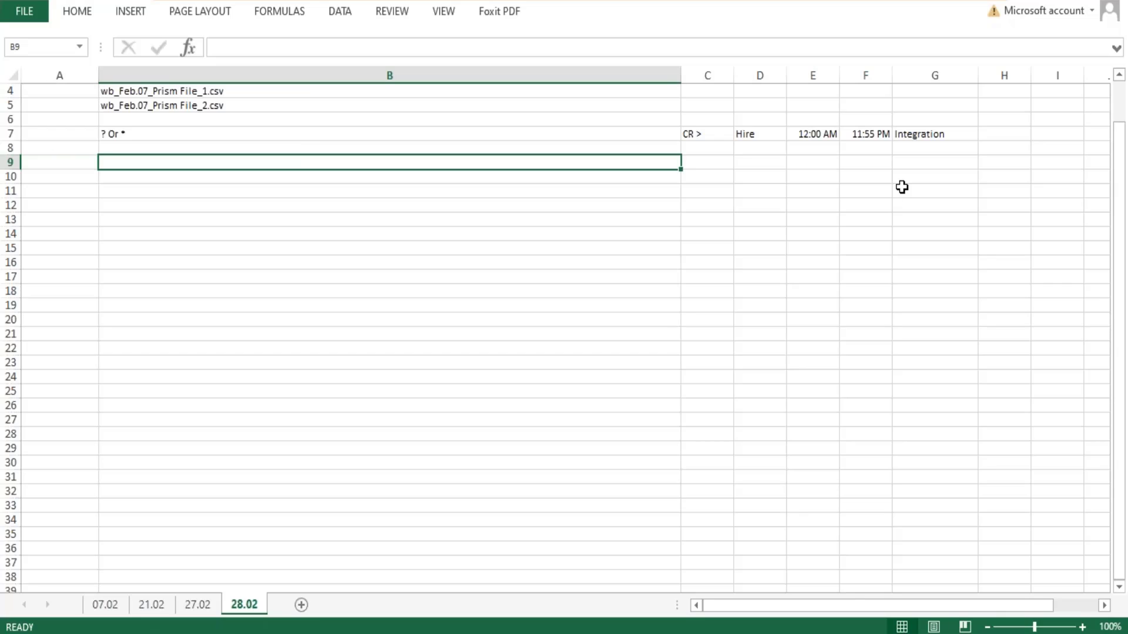
{"action": "type", "text": "Securit"}
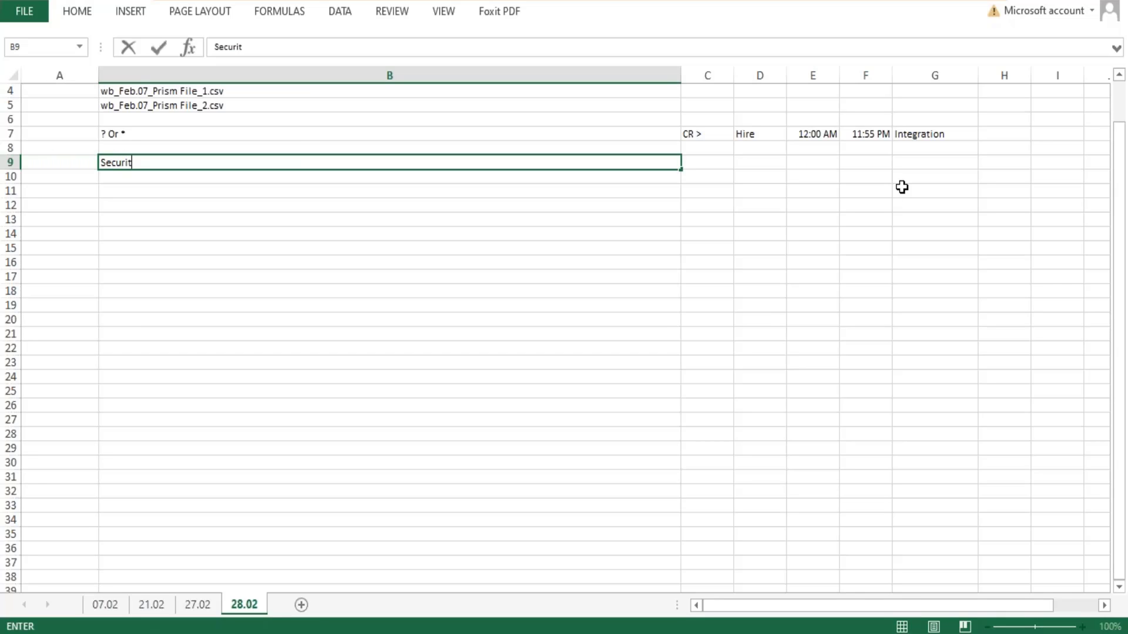
{"action": "type", "text": "y Data in a Dat"}
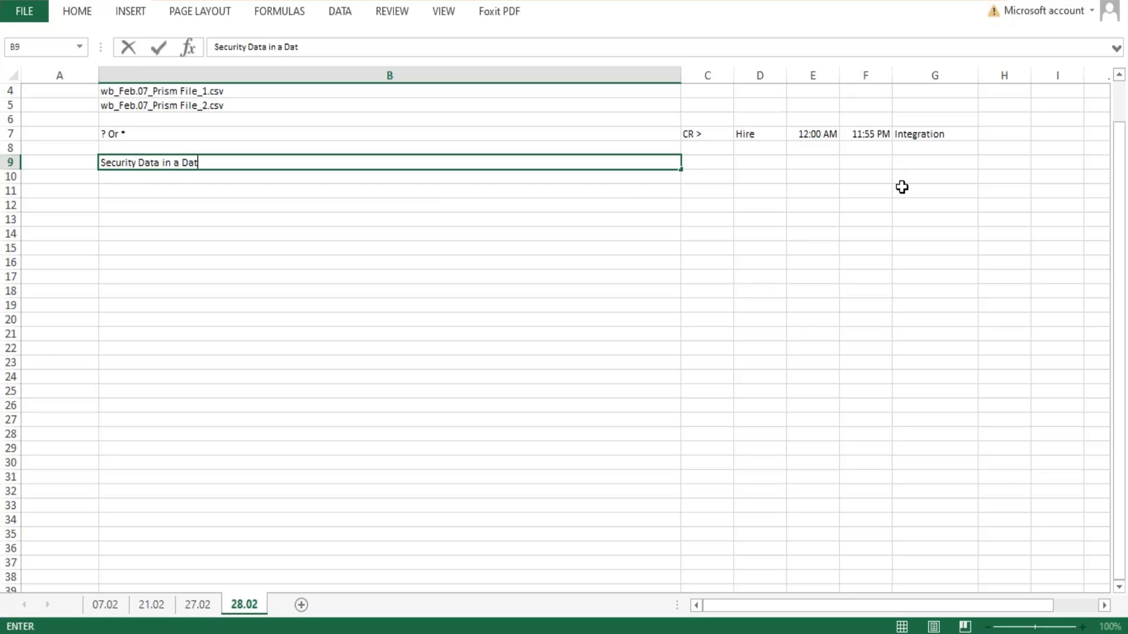
{"action": "type", "text": "asets"}
{"action": "key", "text": "Return"}
{"action": "key", "text": "Up"}
{"action": "key", "text": "ctrl+b"}
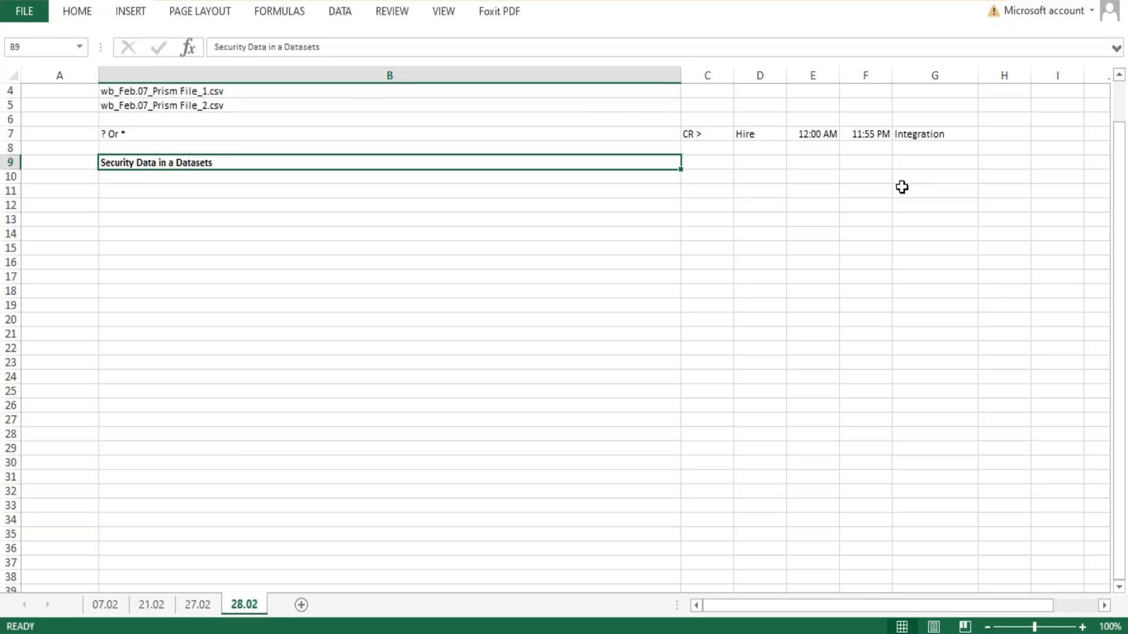
- Enter "Phase 1 and 2: Create and Edit Datasets" in cell B10 below the bold heading
{"action": "key", "text": "Down"}
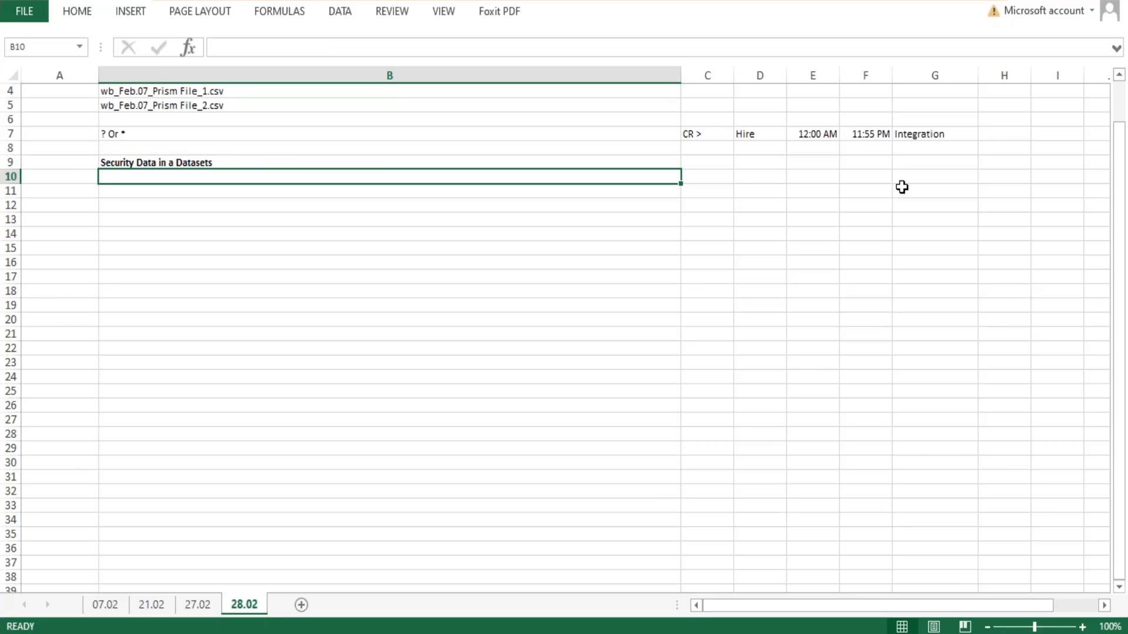
{"action": "key", "text": "Left"}
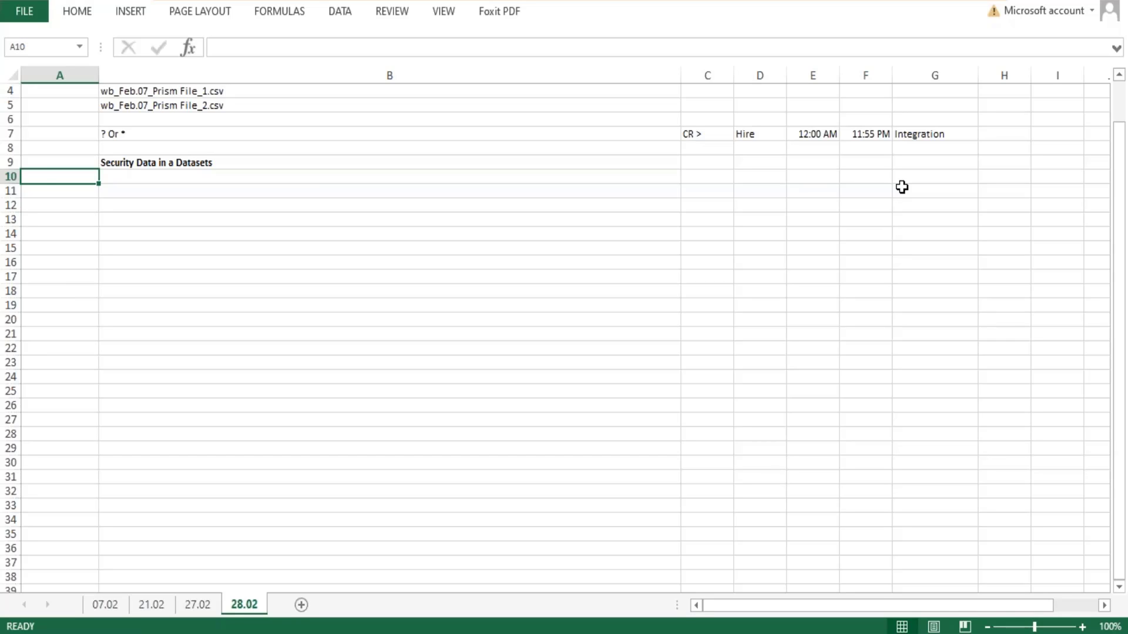
{"action": "key", "text": "Right"}
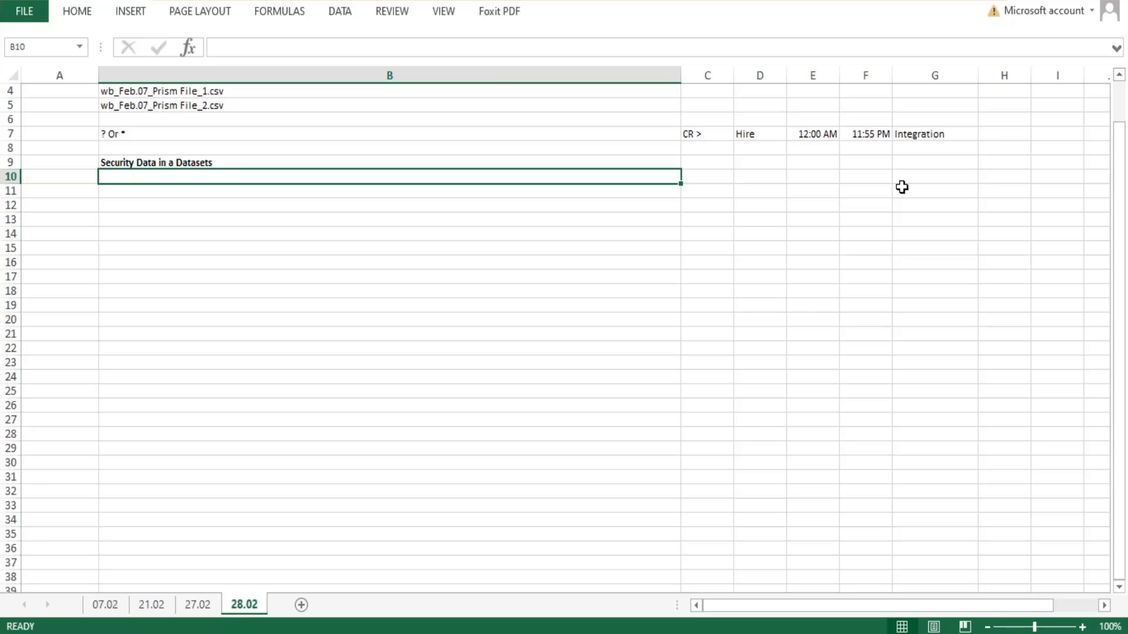
{"action": "type", "text": "Phase "}
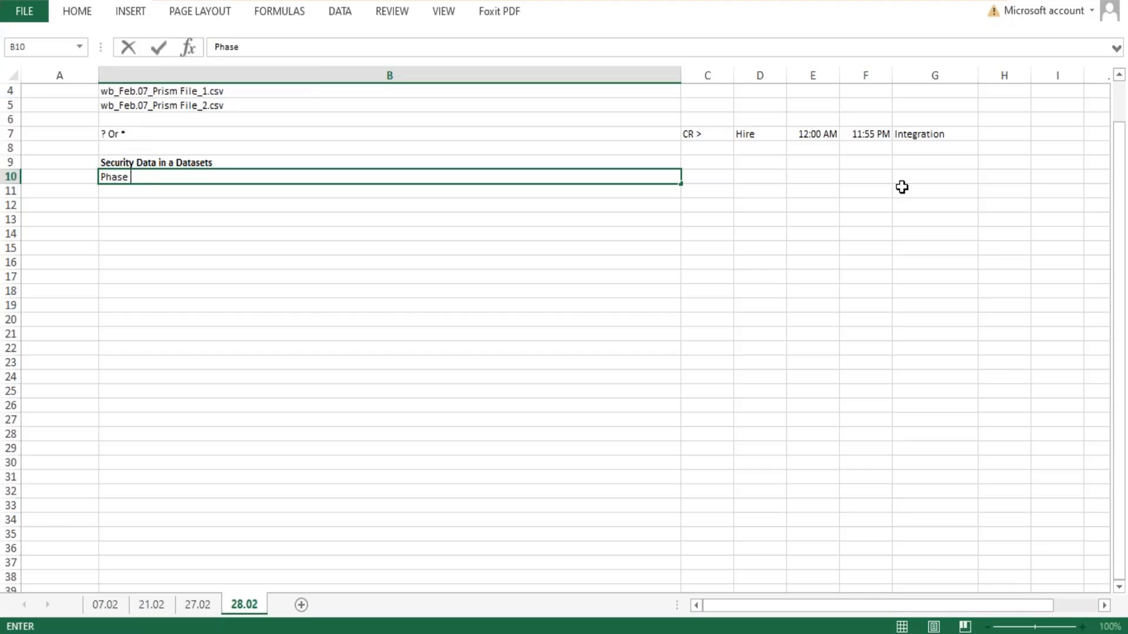
{"action": "type", "text": "1 and 2: Create"}
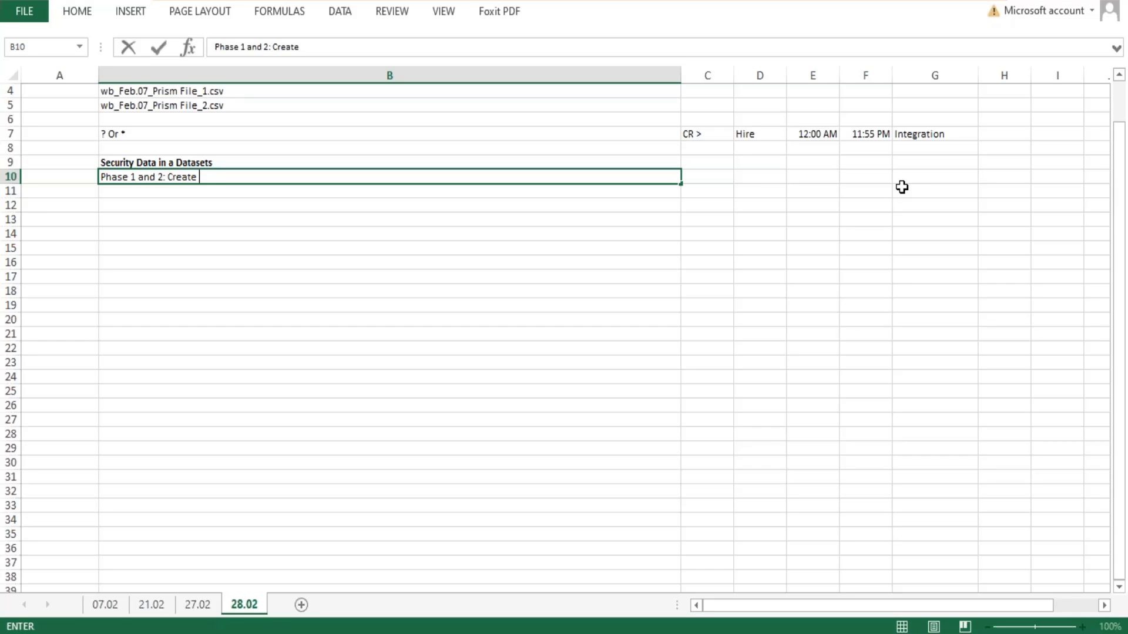
{"action": "type", "text": "and Edit Datasets"}
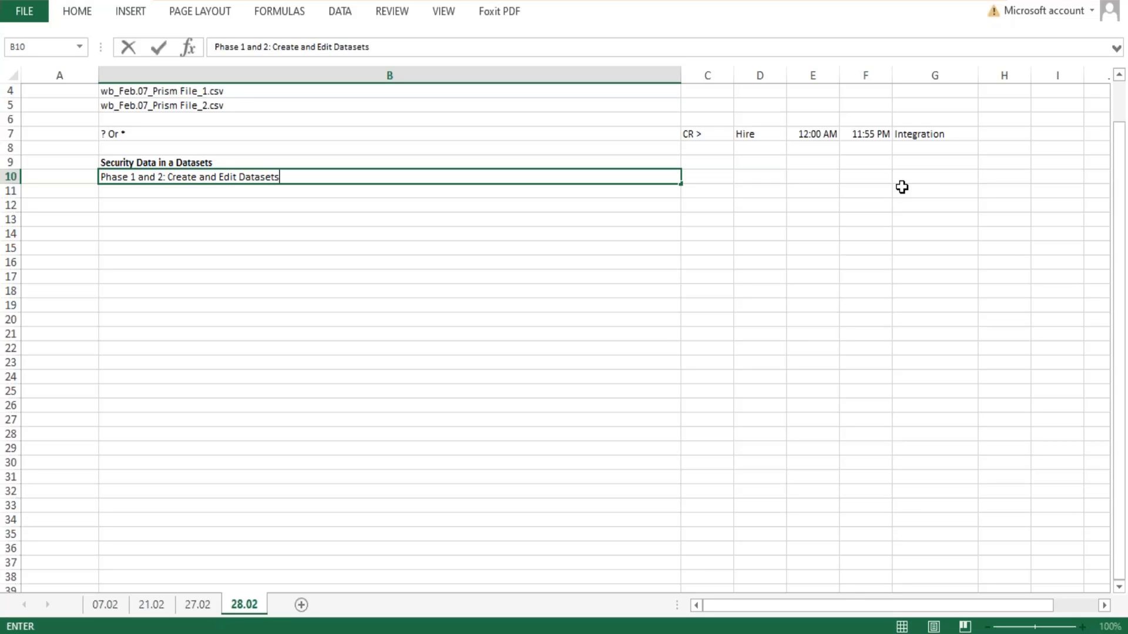
- Add a second line inside cell B10 that begins with a "<" bullet
{"action": "key", "text": "alt+Return"}
{"action": "type", "text": "1."}
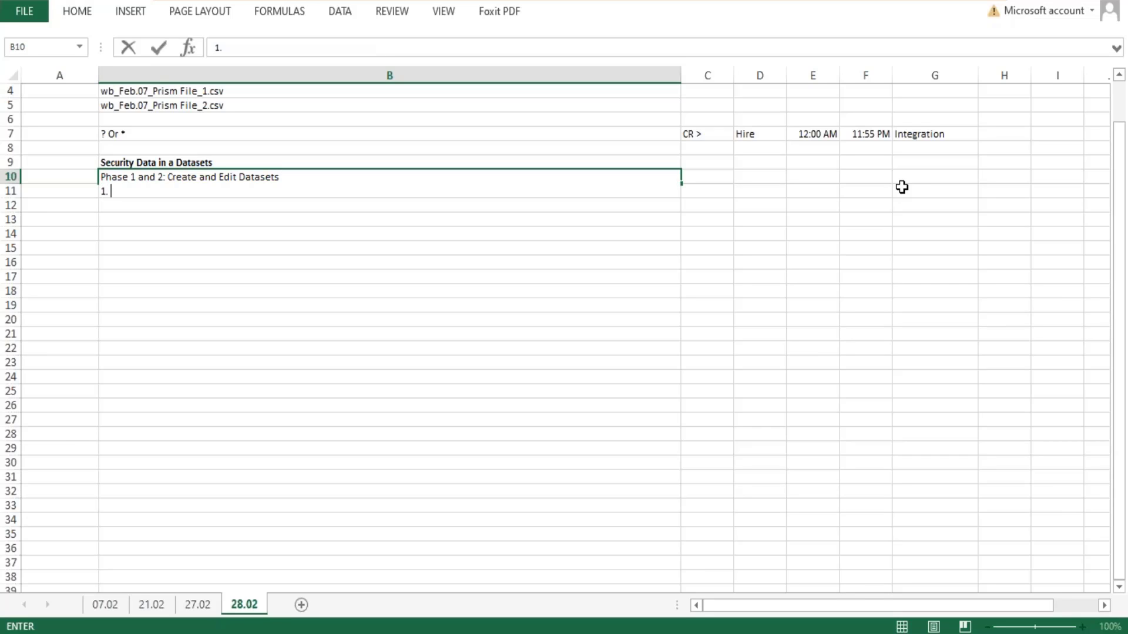
{"action": "key", "text": "BackSpace"}
{"action": "key", "text": "BackSpace"}
{"action": "type", "text": "<"}
{"action": "key", "text": "Return"}
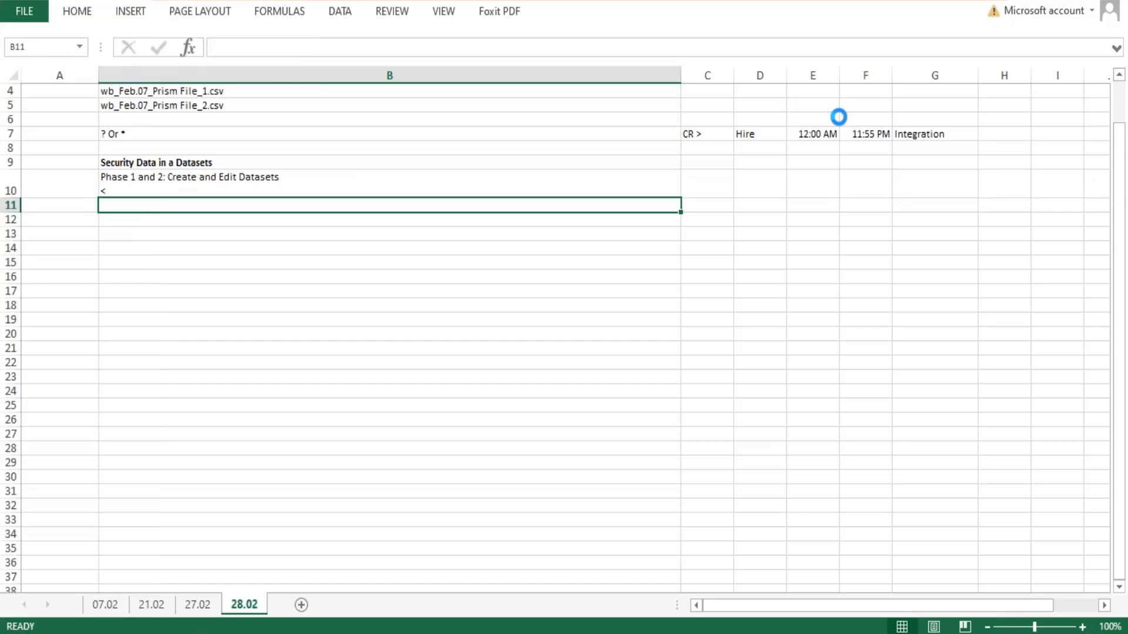
- Write "Datasets includes metadata and a subset of data (Example rows)." after the "<" bullet in cell B10
{"action": "left_click", "coordinate": [143, 189]}
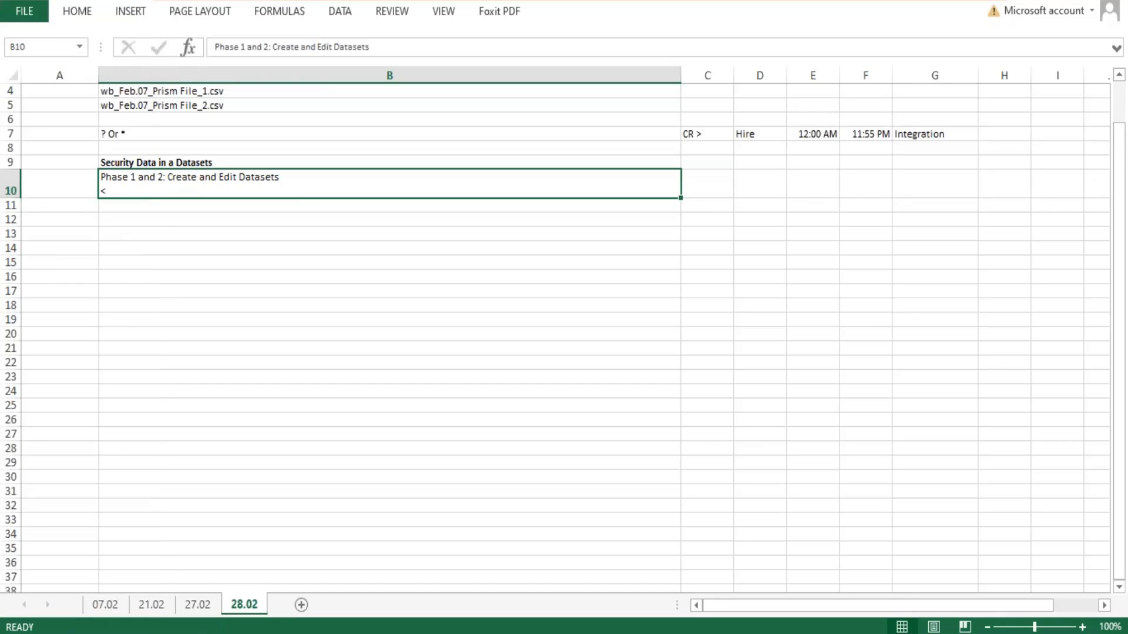
{"action": "double_click", "coordinate": [319, 196]}
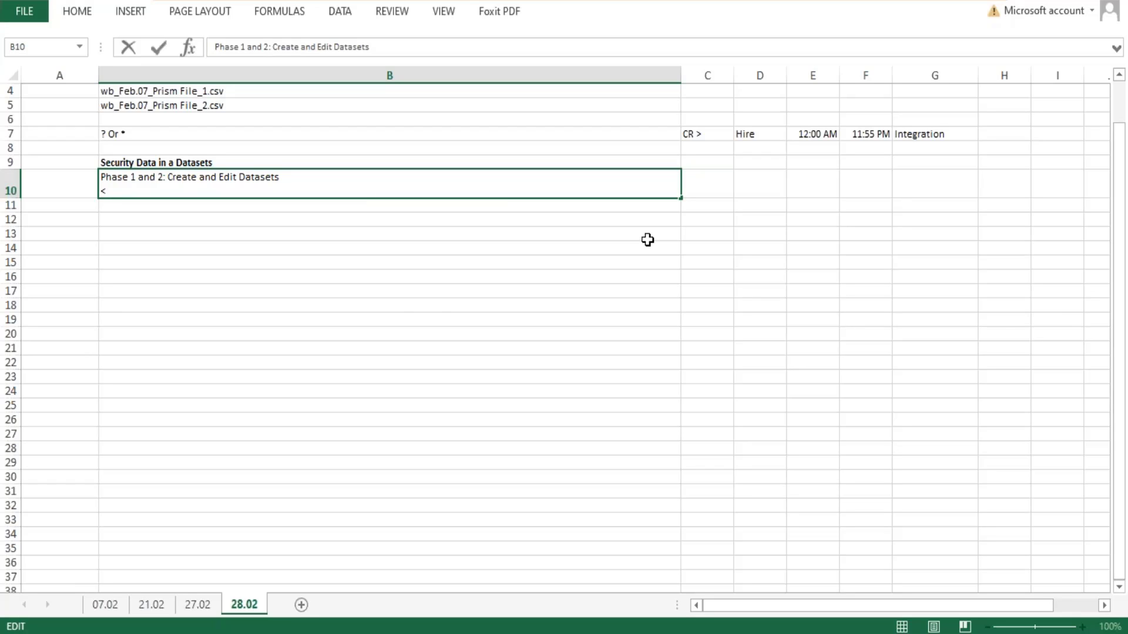
{"action": "type", "text": "< DAta"}
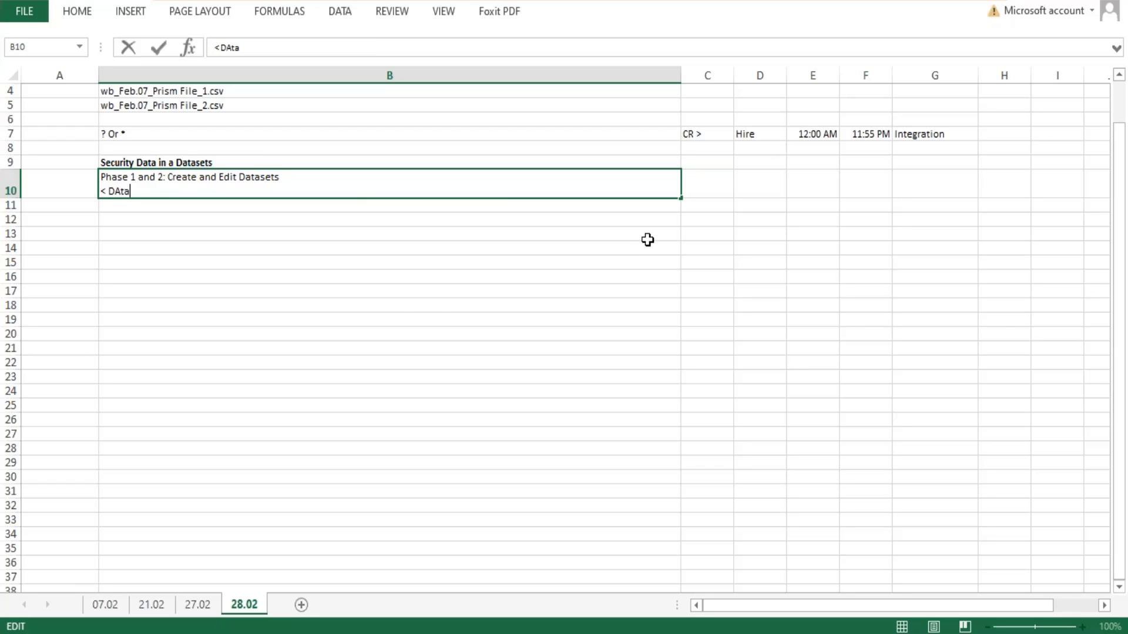
{"action": "type", "text": "sets includes m"}
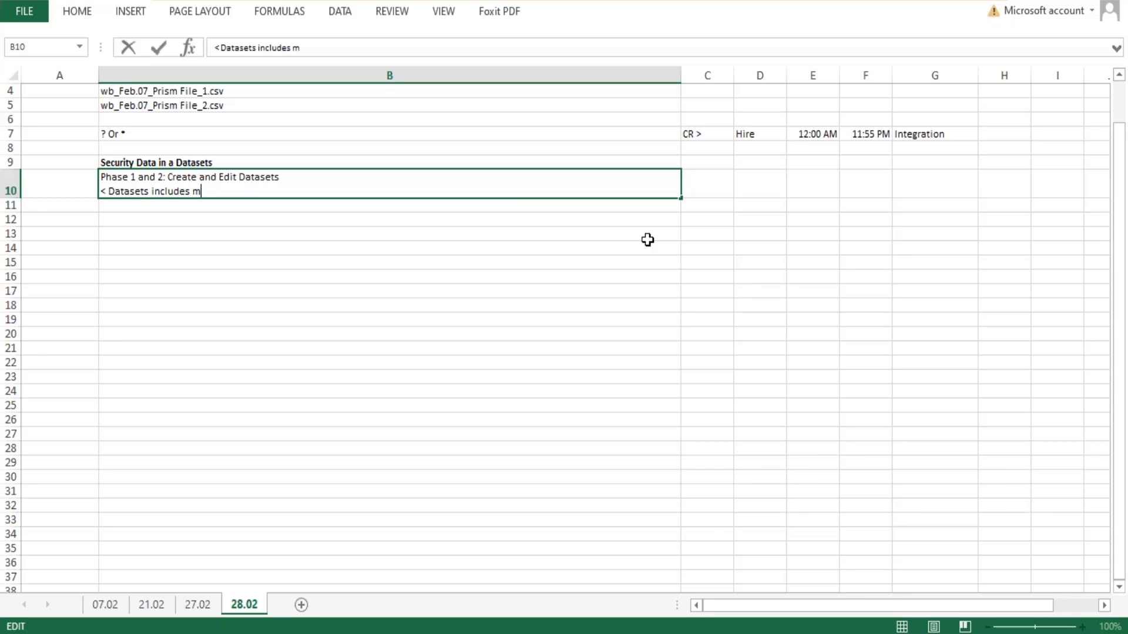
{"action": "type", "text": "etadata"}
{"action": "type", "text": "and "}
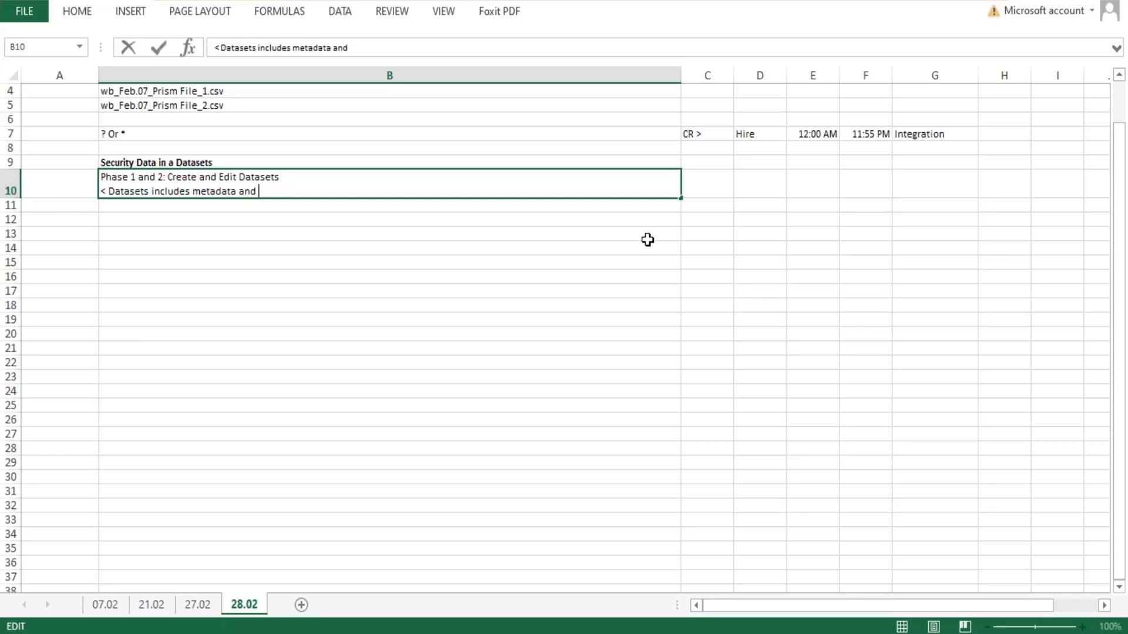
{"action": "type", "text": "a subset of data"}
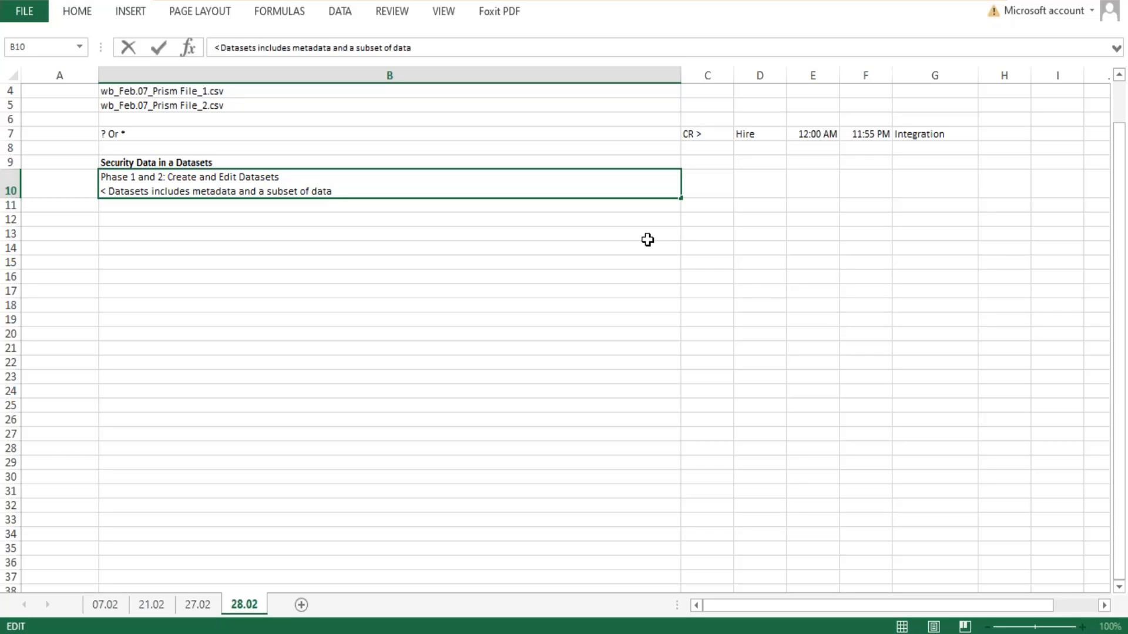
{"action": "type", "text": "(Example rows)."}
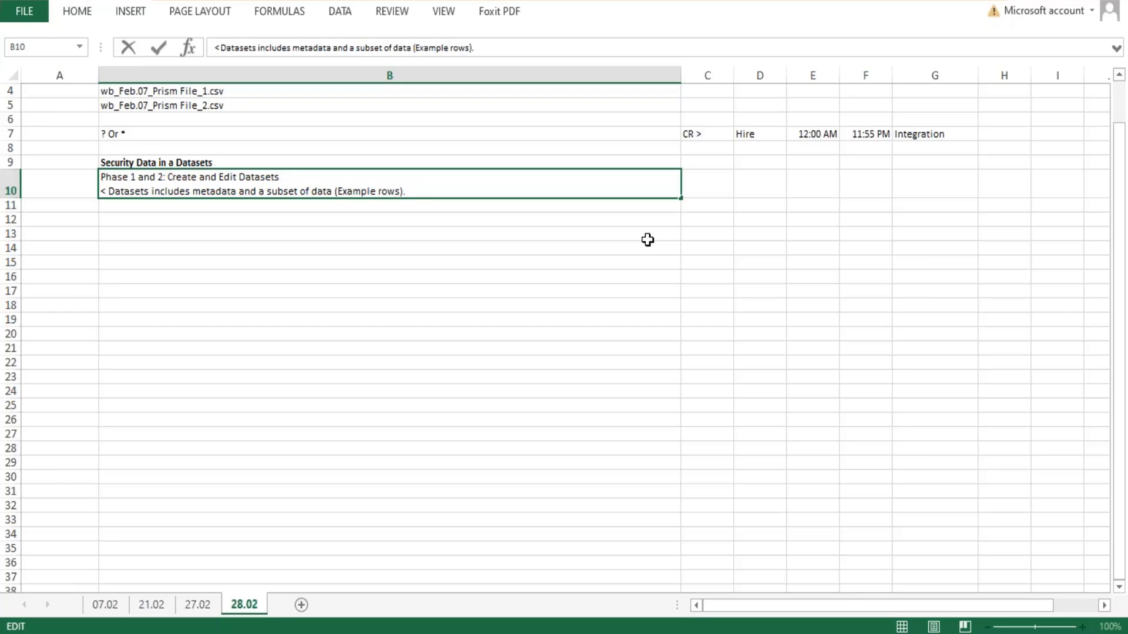
- Append "Those who have access to the dataset will be able to access both metadata and data rows." in cell B10
{"action": "type", "text": "Those who have ac"}
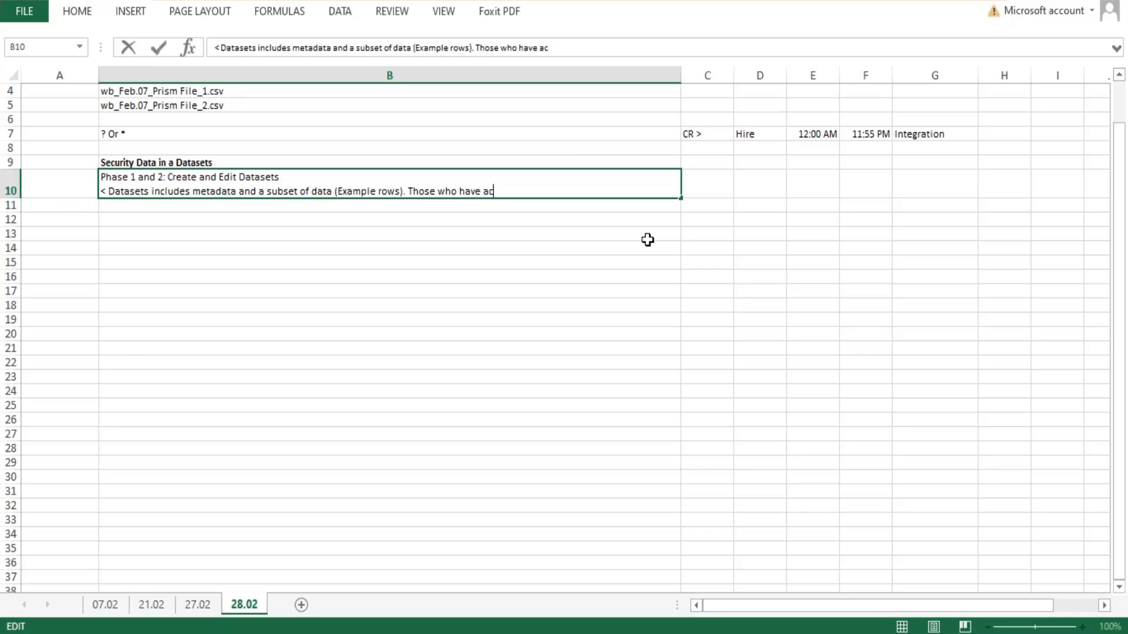
{"action": "type", "text": "cess to the dat"}
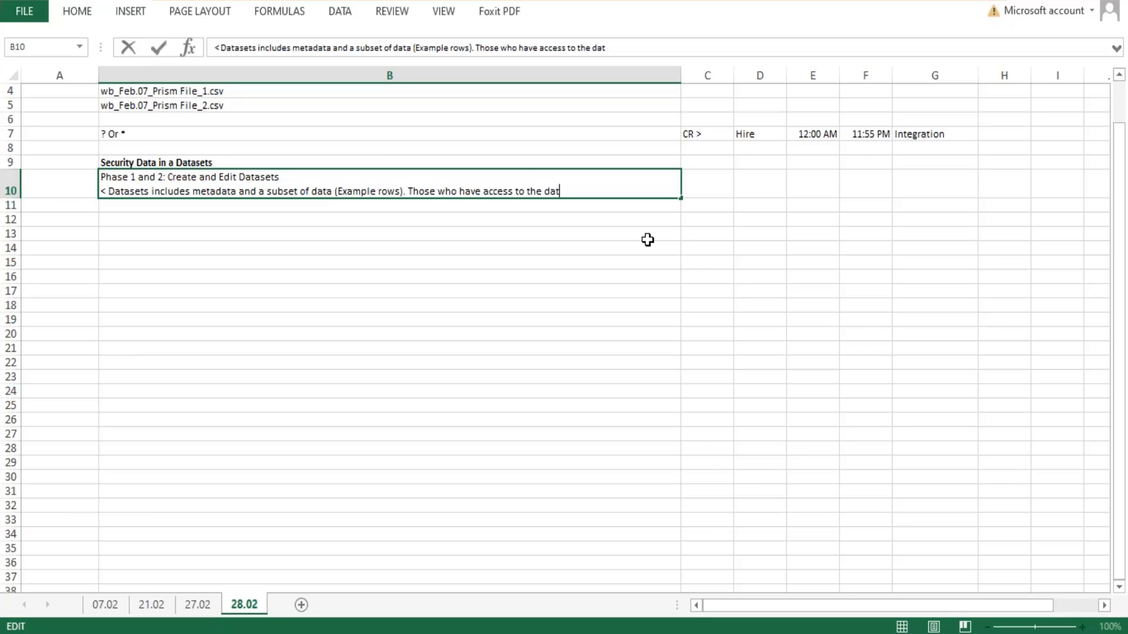
{"action": "type", "text": "aset will be able to ac"}
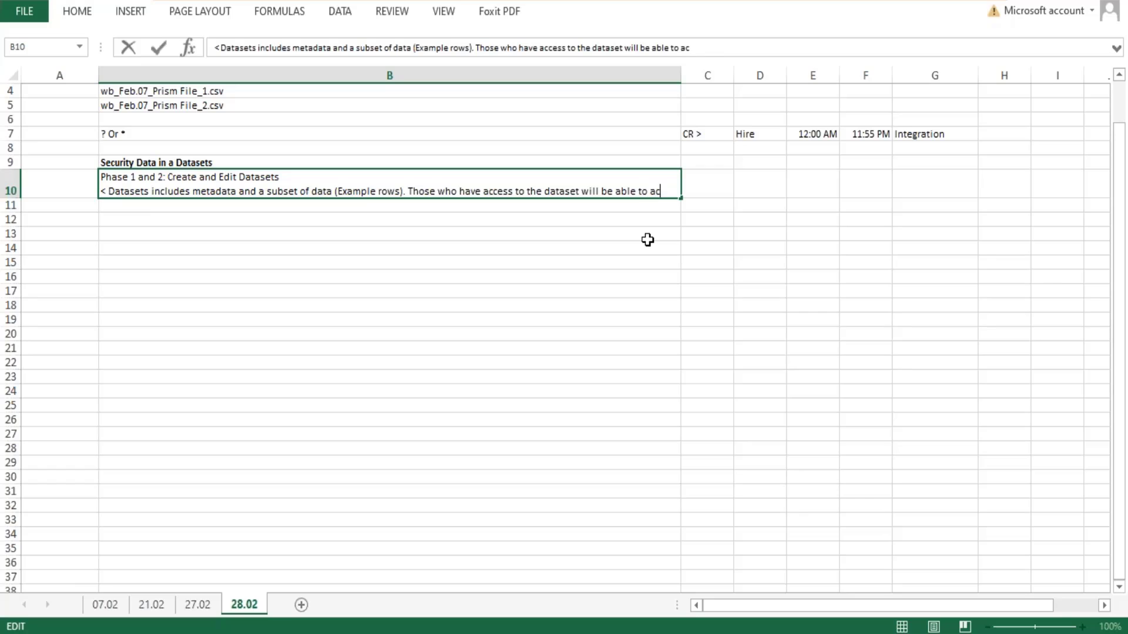
{"action": "type", "text": "cess bo"}
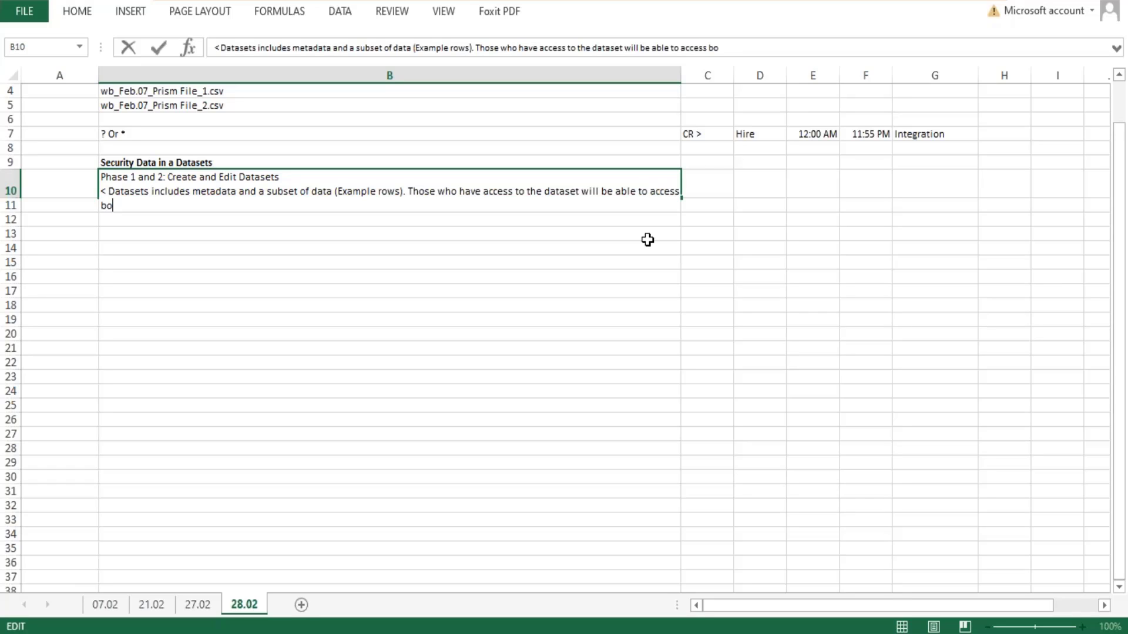
{"action": "type", "text": "th metadata an"}
{"action": "type", "text": "d datas"}
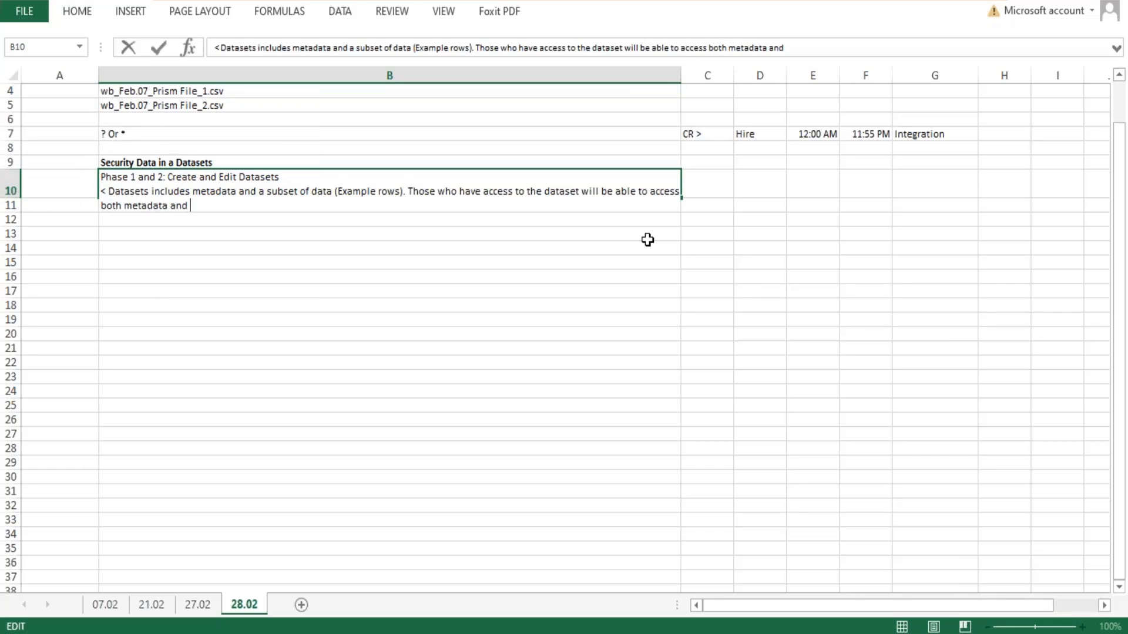
{"action": "key", "text": "BackSpace"}
{"action": "type", "text": "rows."}
{"action": "key", "text": "Return"}
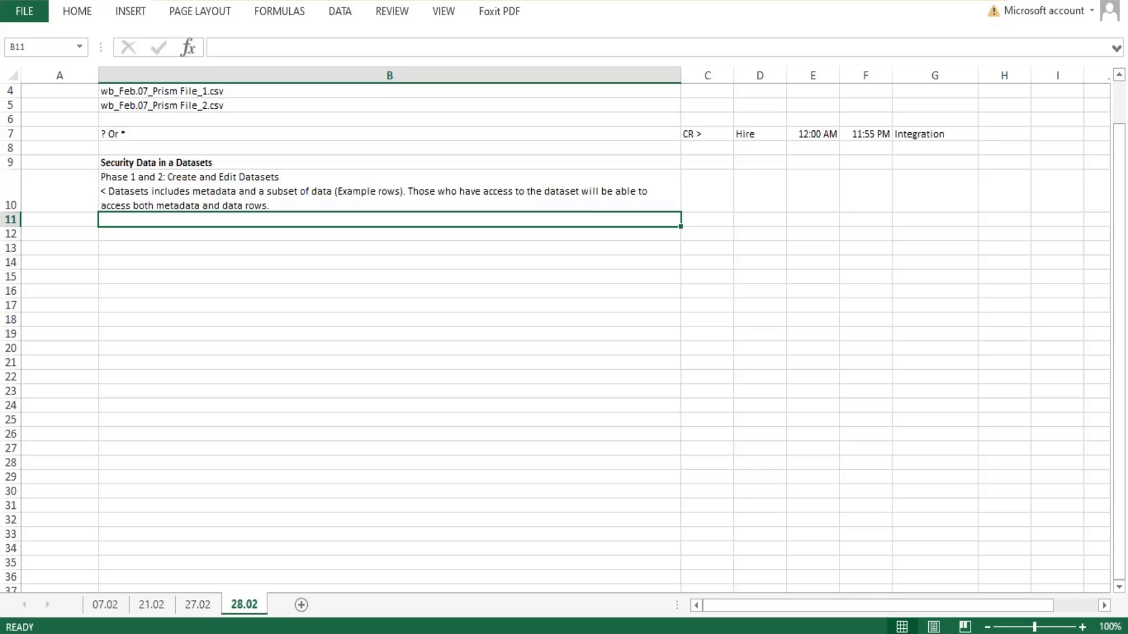
- Append "In Prism you can control who has access to the datasets:" to the end of the note in cell B10
{"action": "left_click", "coordinate": [282, 201]}
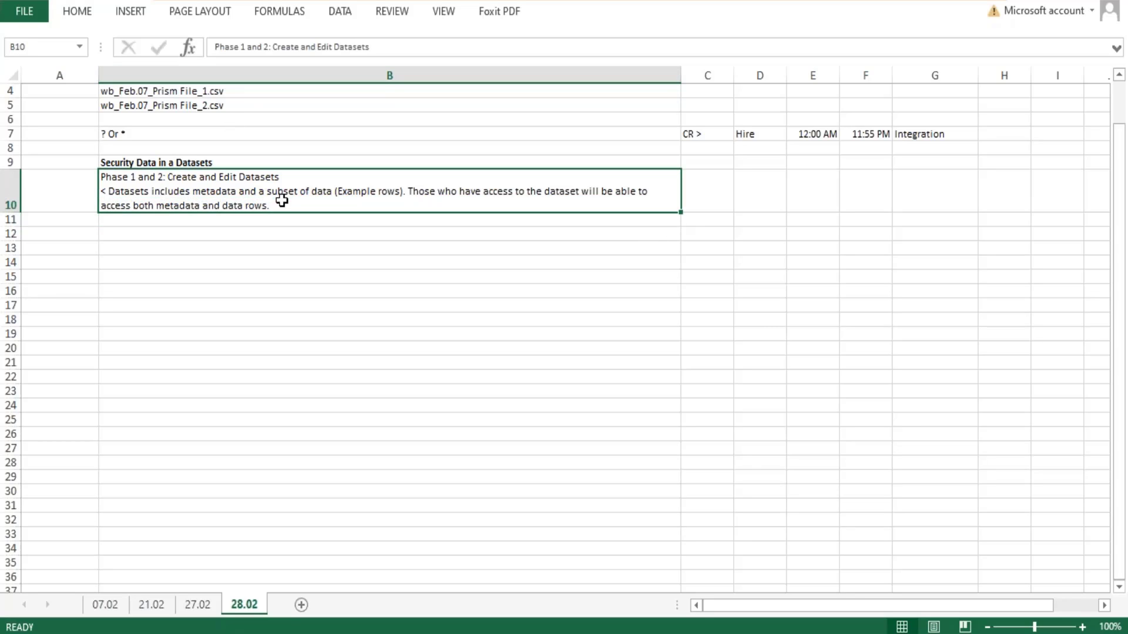
{"action": "double_click", "coordinate": [282, 201]}
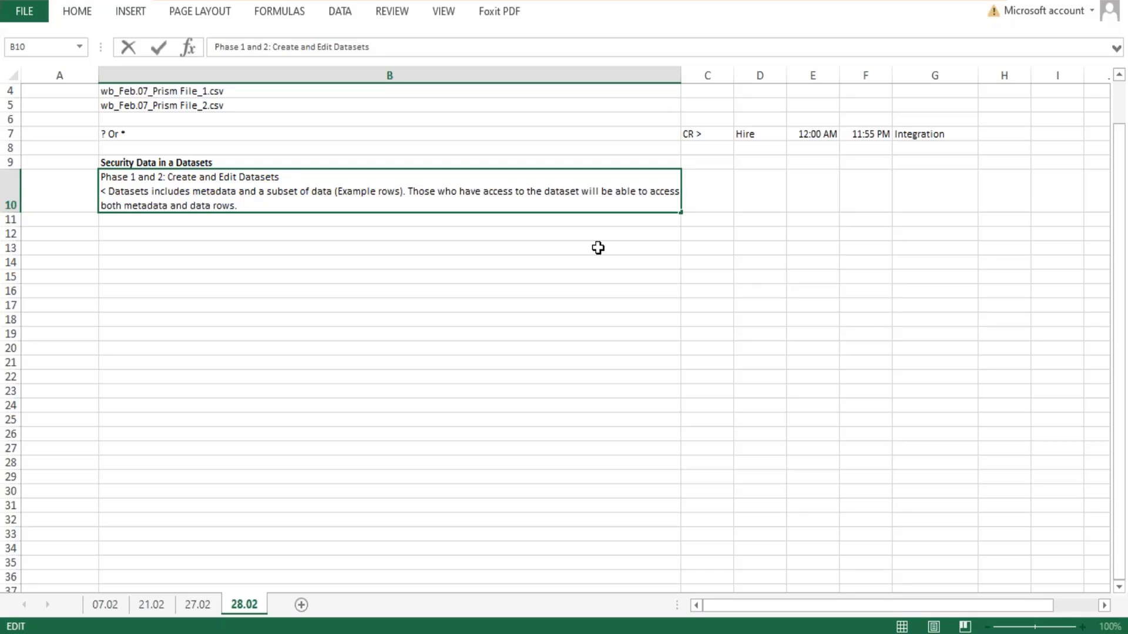
{"action": "type", "text": "I"}
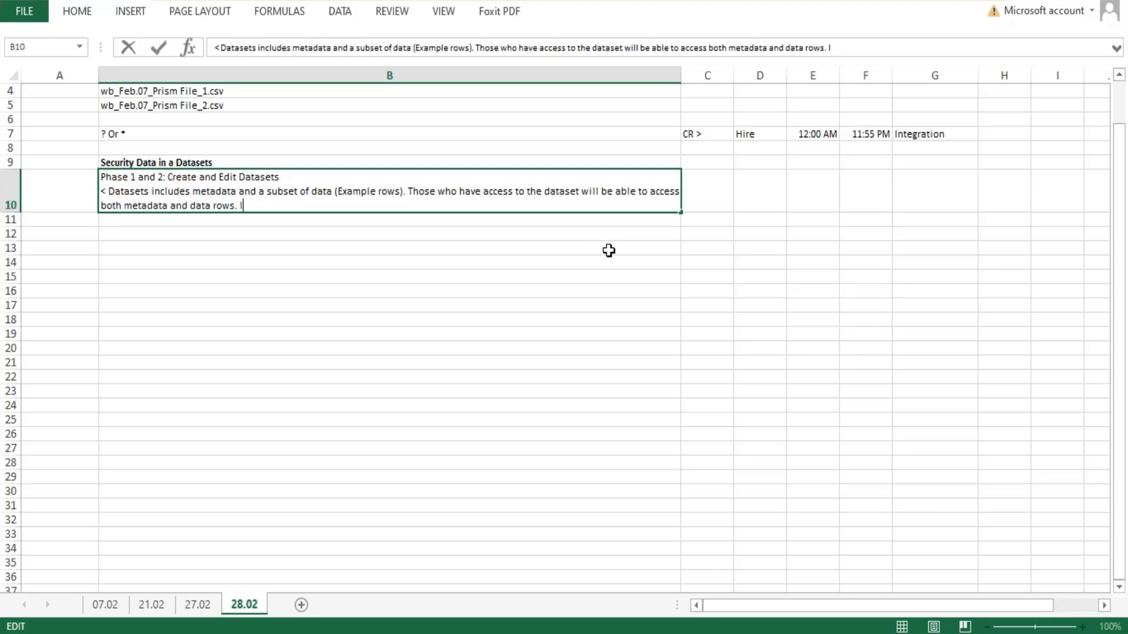
{"action": "type", "text": "n Prism yoou ca"}
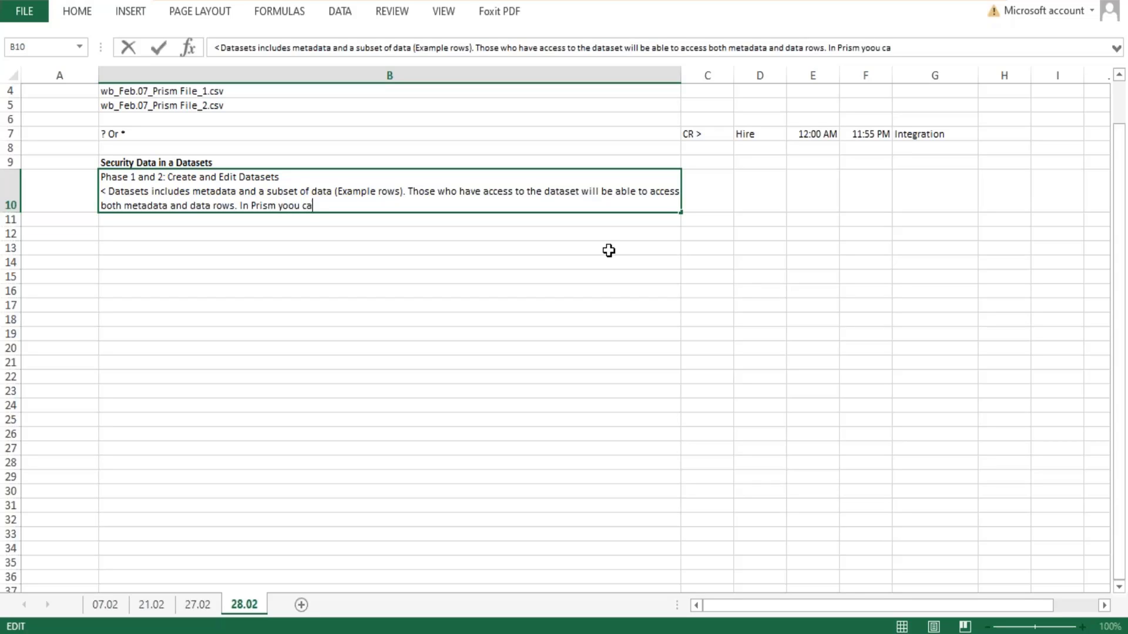
{"action": "key", "text": "BackSpace"}
{"action": "key", "text": "BackSpace"}
{"action": "key", "text": "BackSpace"}
{"action": "type", "text": "u can cn"}
{"action": "key", "text": "BackSpace"}
{"action": "type", "text": "ontrol who "}
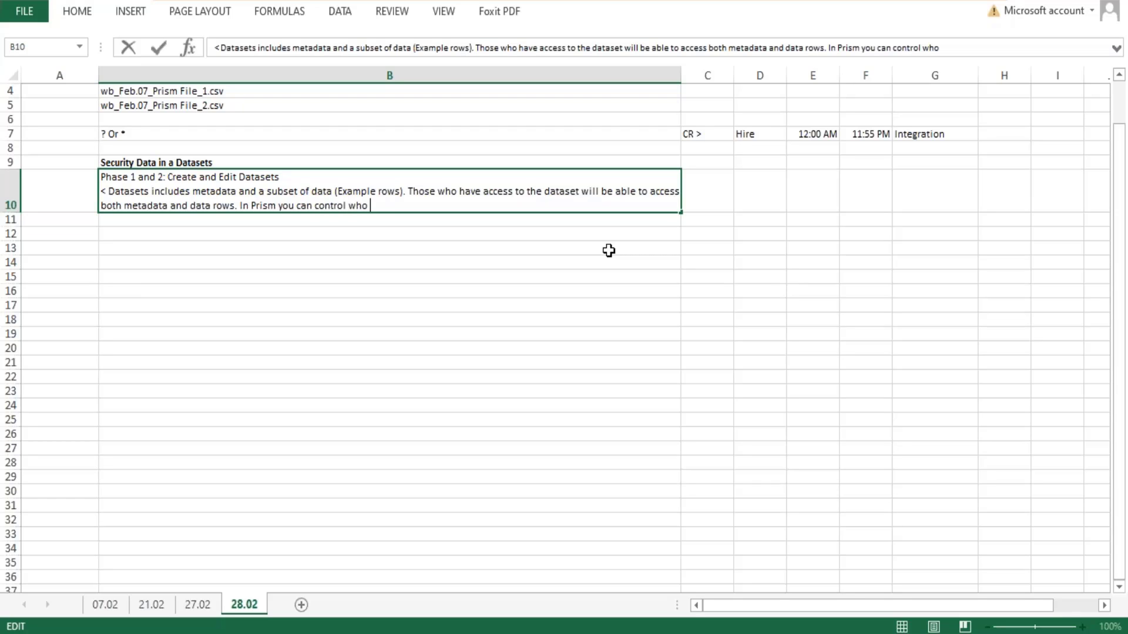
{"action": "type", "text": "has access to the"}
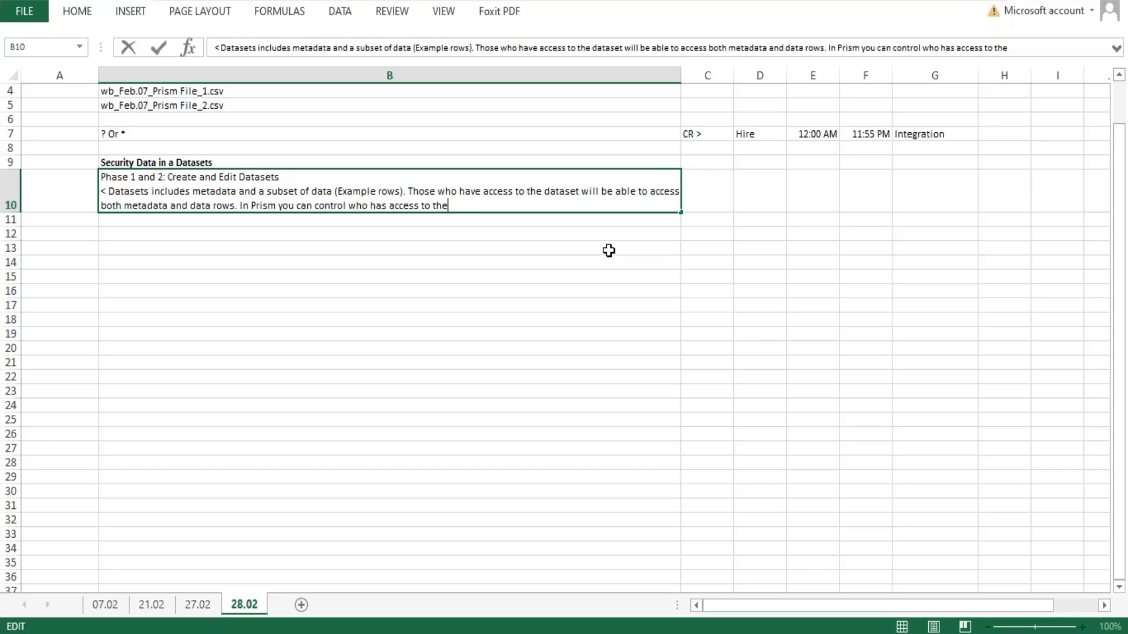
{"action": "type", "text": " datasets:"}
- Add the line "1. Configure Workday security domains to create, edit or manage datasets" at the end of cell B10
{"action": "key", "text": "alt+Return"}
{"action": "type", "text": "1"}
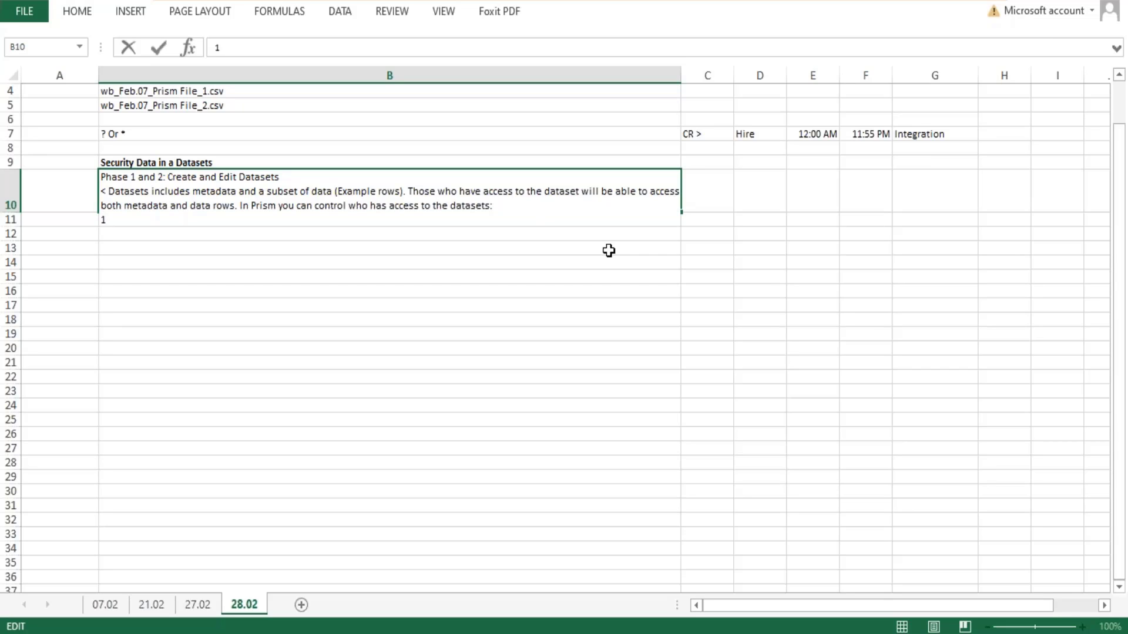
{"action": "type", "text": ". Configure Workday "}
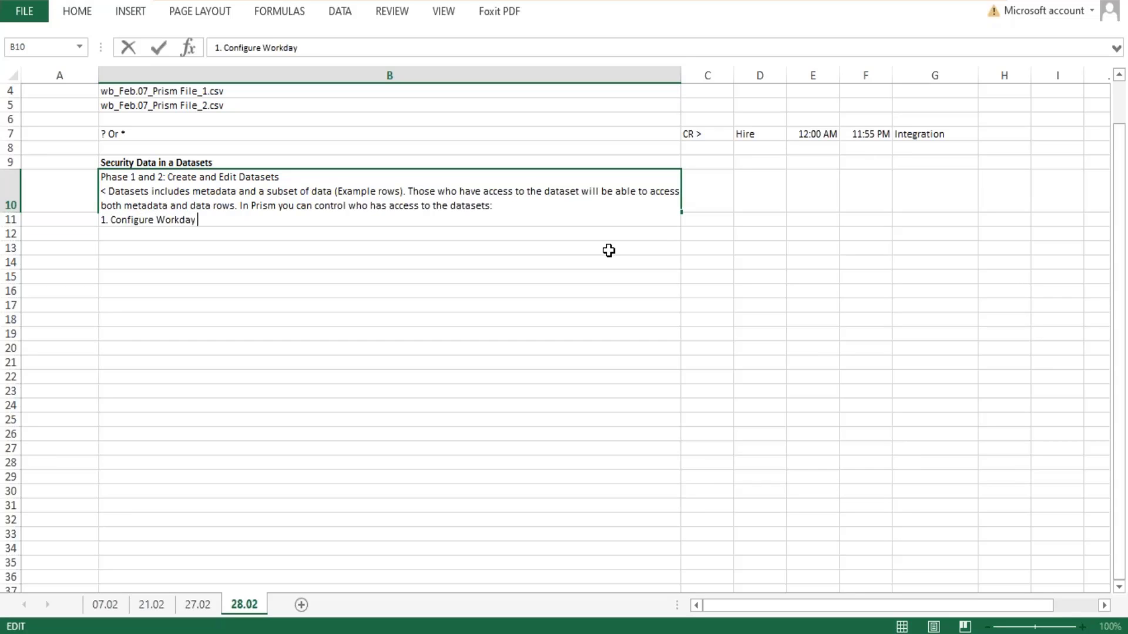
{"action": "type", "text": "security domains t"}
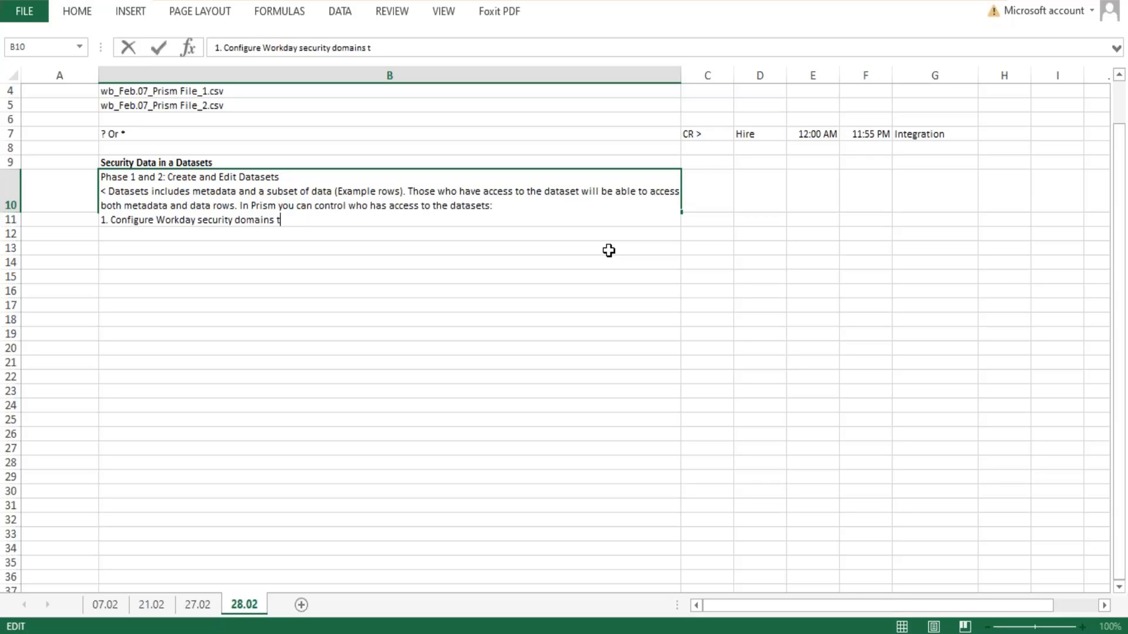
{"action": "type", "text": "o create, edit or ma"}
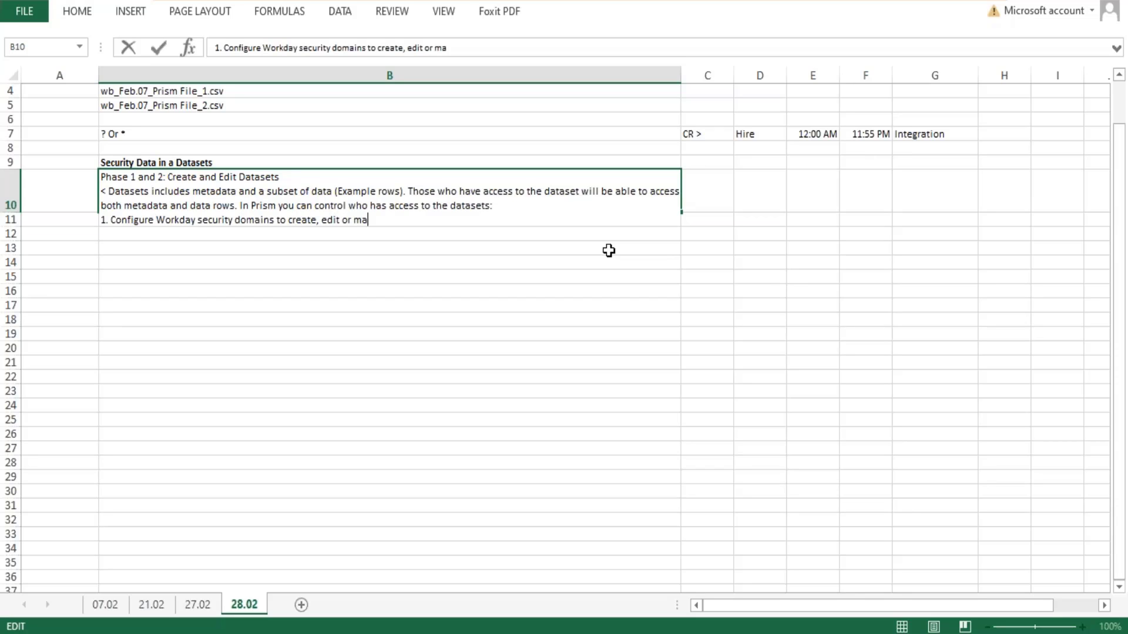
{"action": "type", "text": "nage datasets"}
{"action": "key", "text": "Return"}
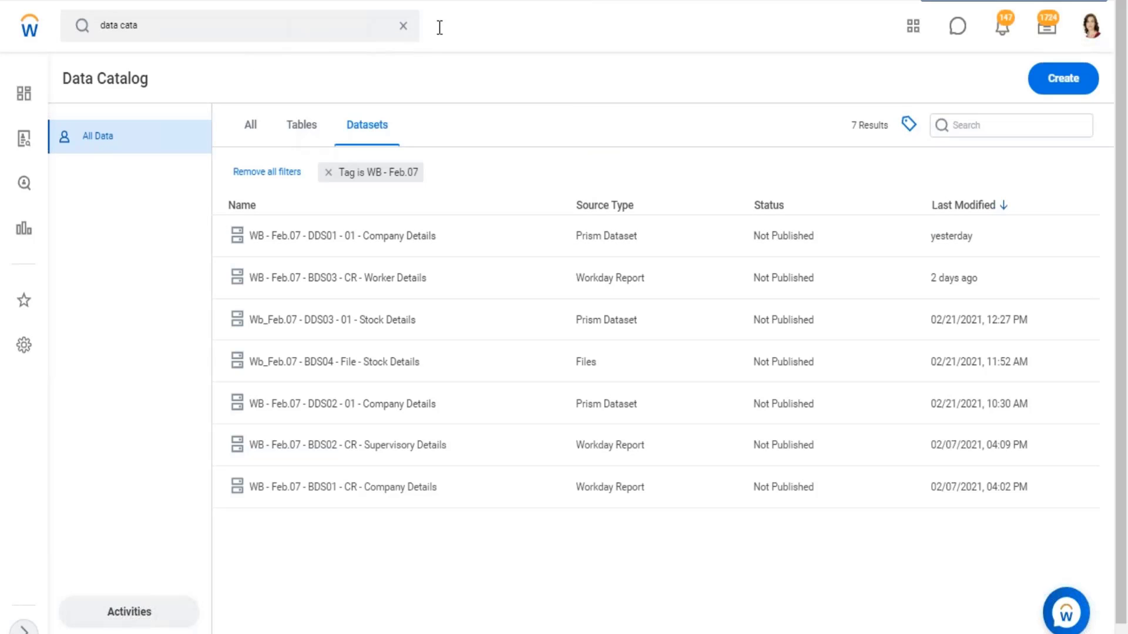
- Clear the Workday search text, and switch back to Excel to make "Create and Edit Datasets" bold in cell B10
{"action": "left_click", "coordinate": [403, 26]}
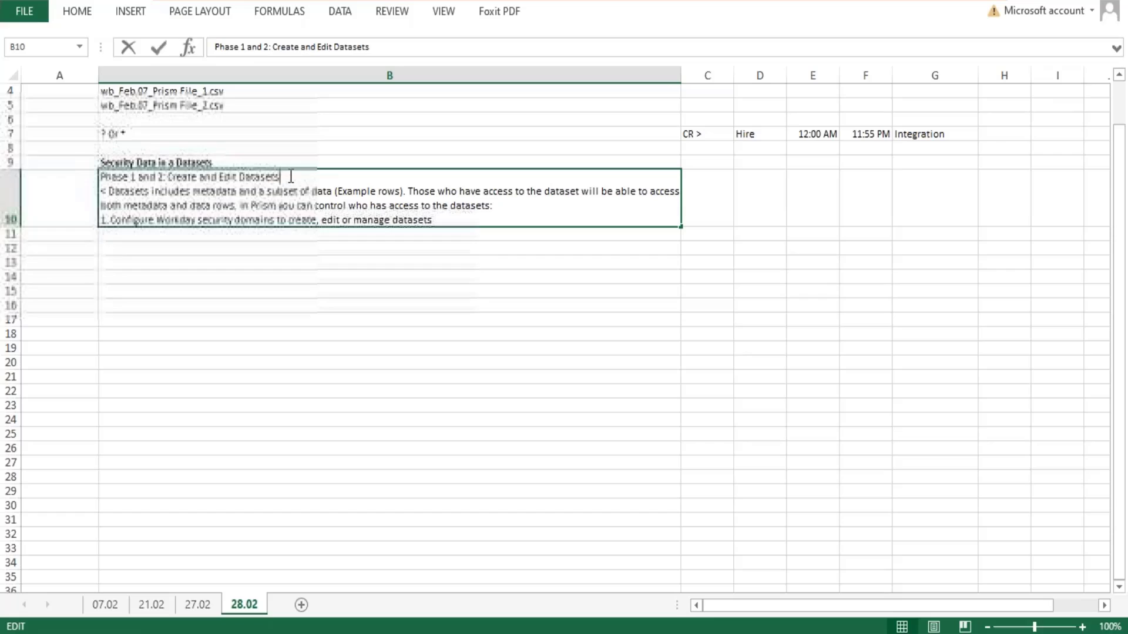
{"action": "left_click_drag", "start_coordinate": [291, 176], "coordinate": [180, 180]}
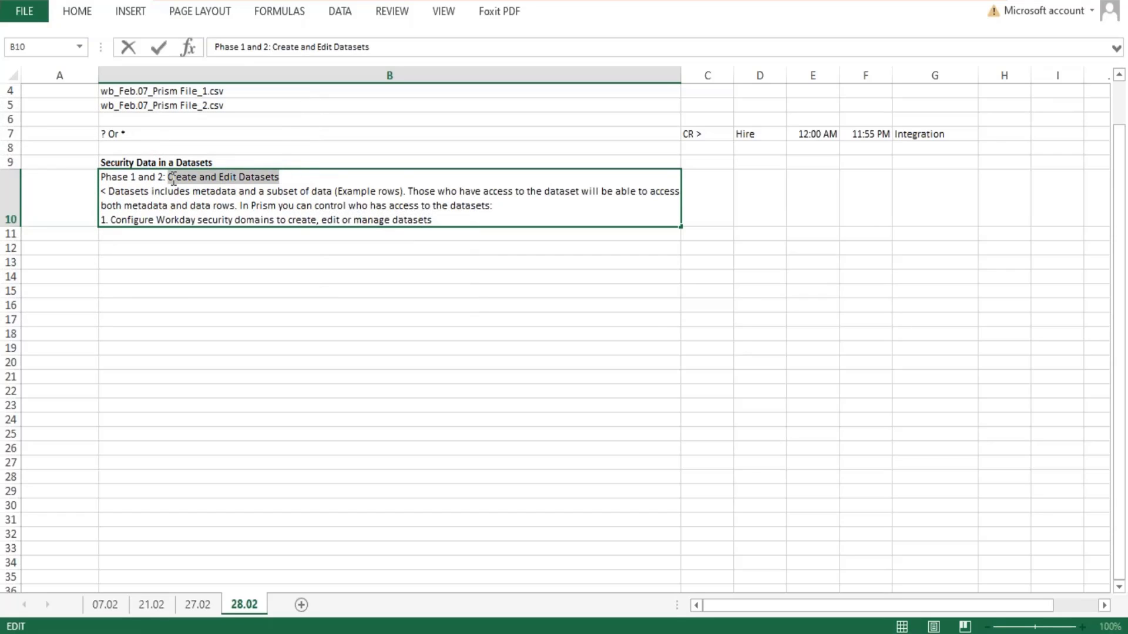
{"action": "key", "text": "ctrl+b"}
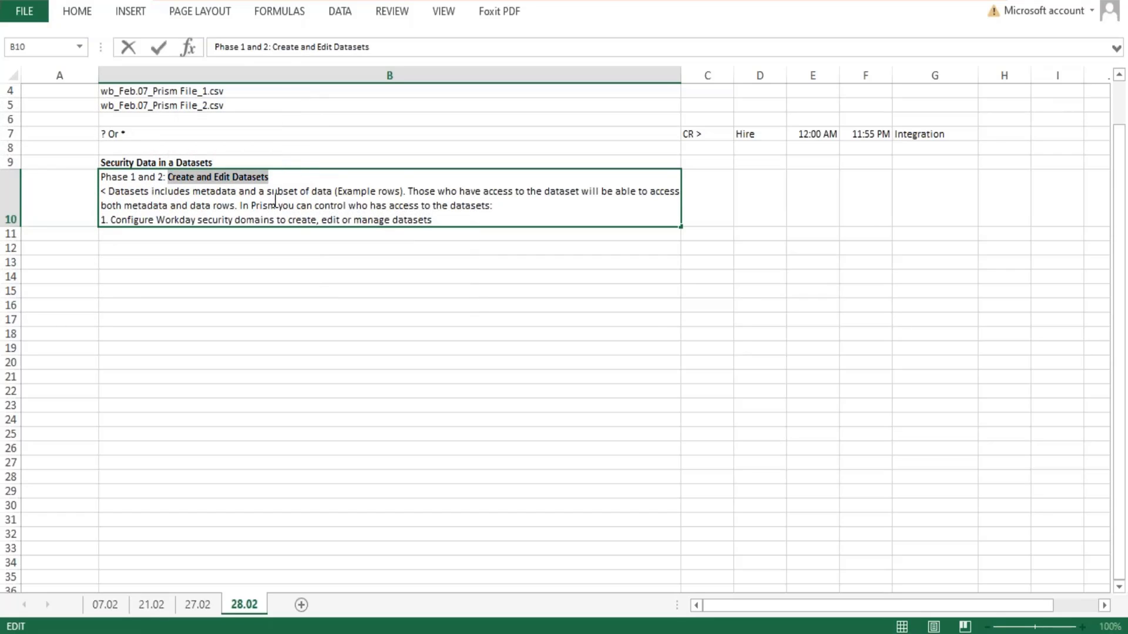
- End item 1 in cell B10 with a period, add the line "2. DAtaset Sharing:" below it, and save the workbook
{"action": "left_click", "coordinate": [426, 229]}
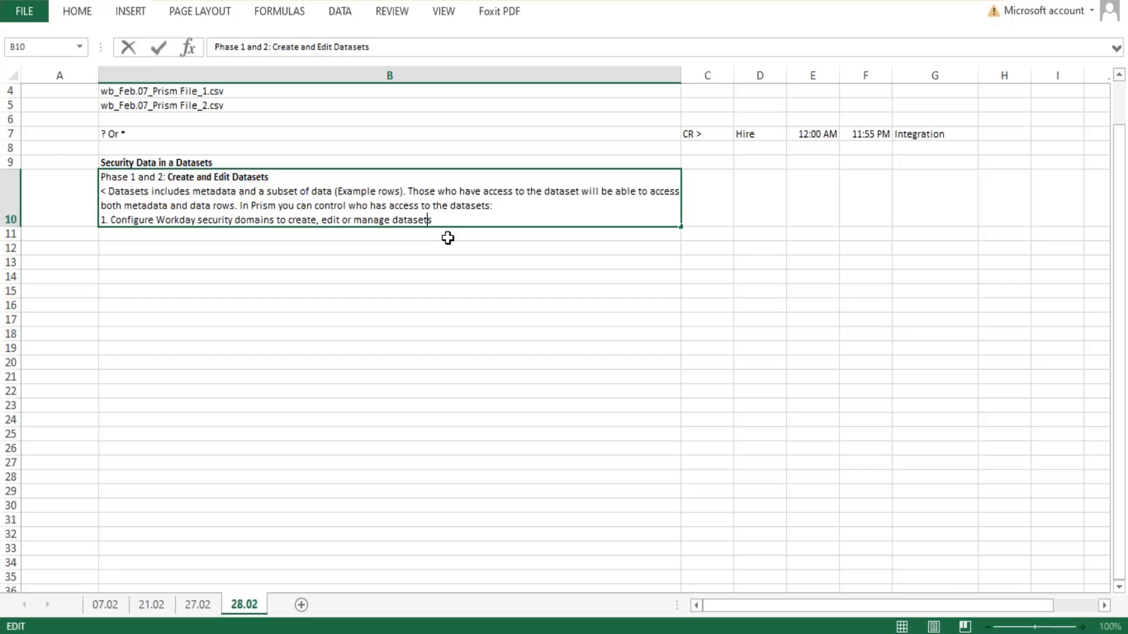
{"action": "type", "text": "."}
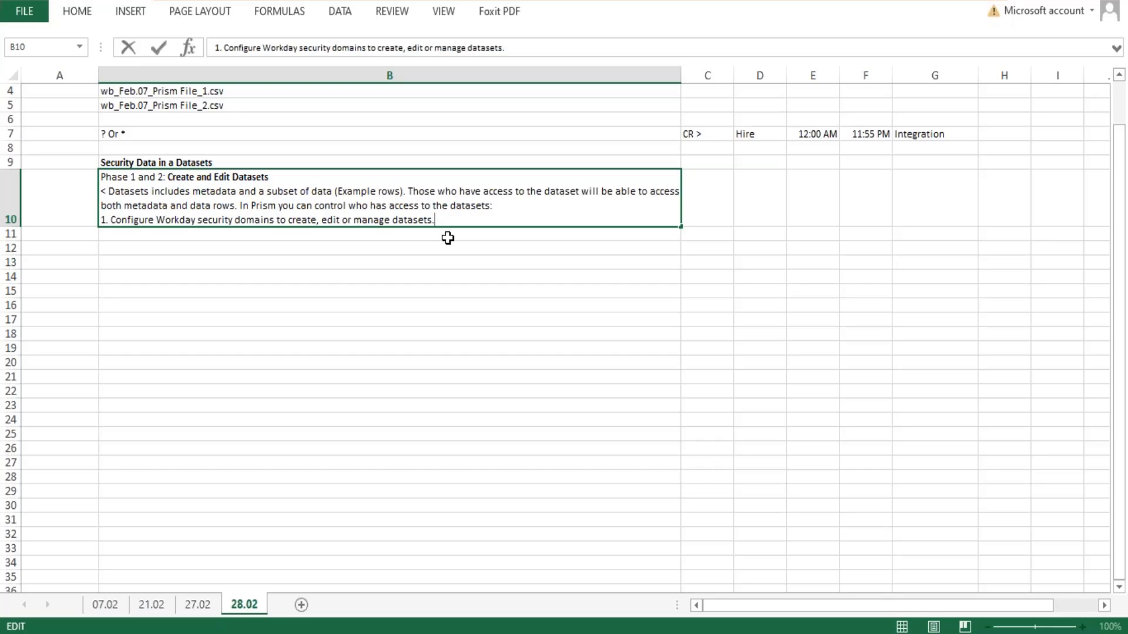
{"action": "key", "text": "alt+Return"}
{"action": "type", "text": "2. T"}
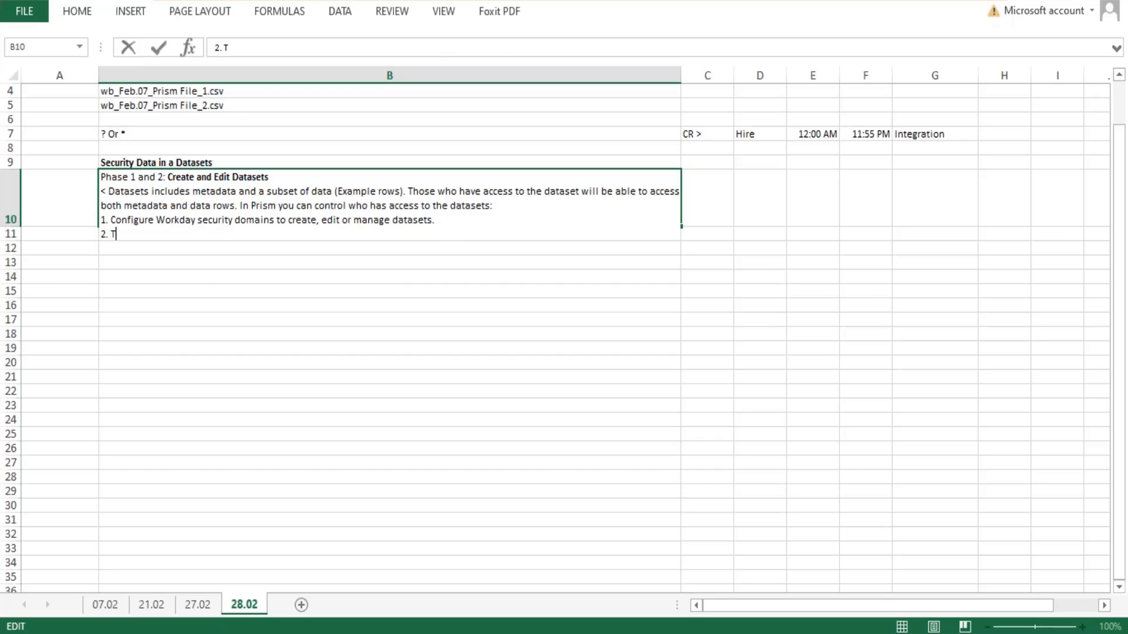
{"action": "key", "text": "BackSpace"}
{"action": "type", "text": "DAtaset Sharing"}
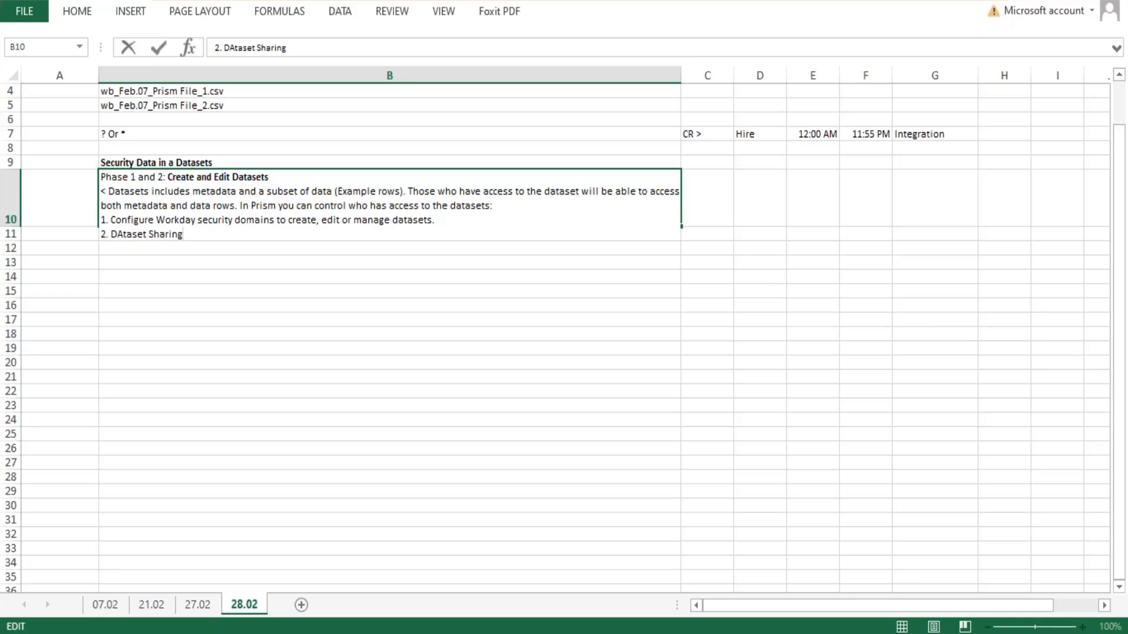
{"action": "type", "text": ":"}
{"action": "key", "text": "ctrl+Return"}
{"action": "key", "text": "ctrl+s"}
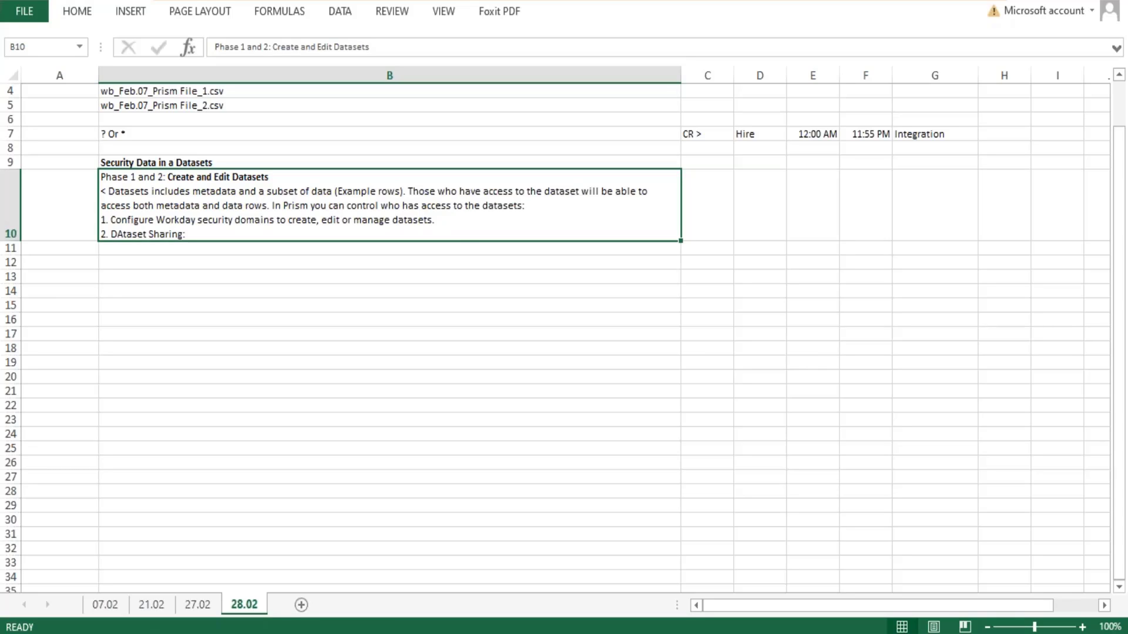
- Leave a blank line at the end of cell B10 and add "< Access to the dataset is always unconstrained. This"
{"action": "double_click", "coordinate": [230, 235]}
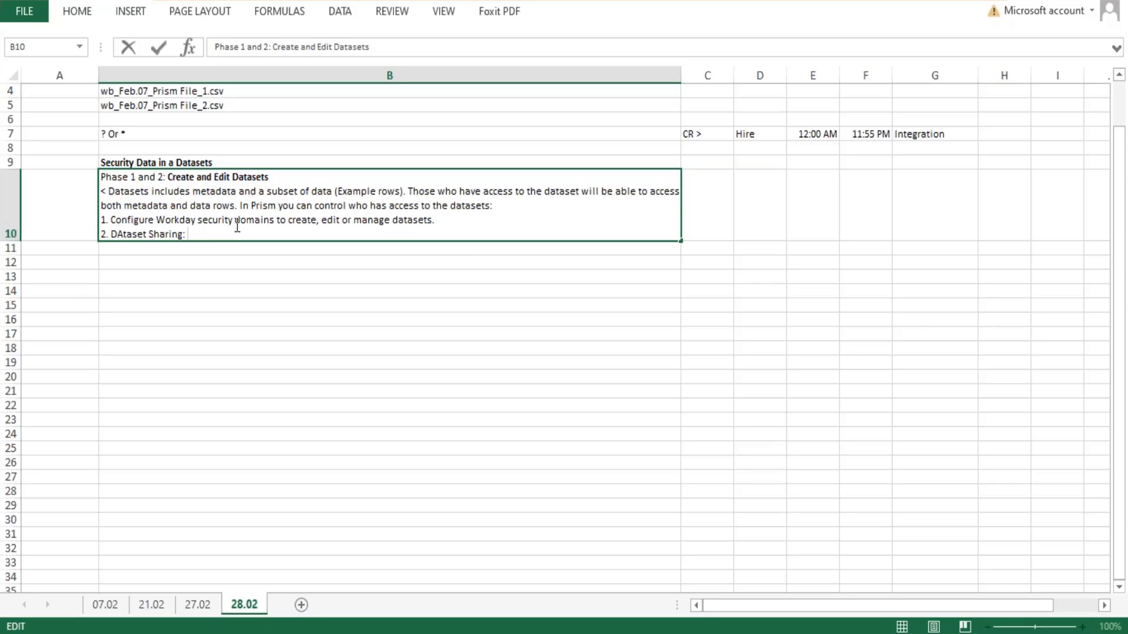
{"action": "key", "text": "alt+Return"}
{"action": "type", "text": "<"}
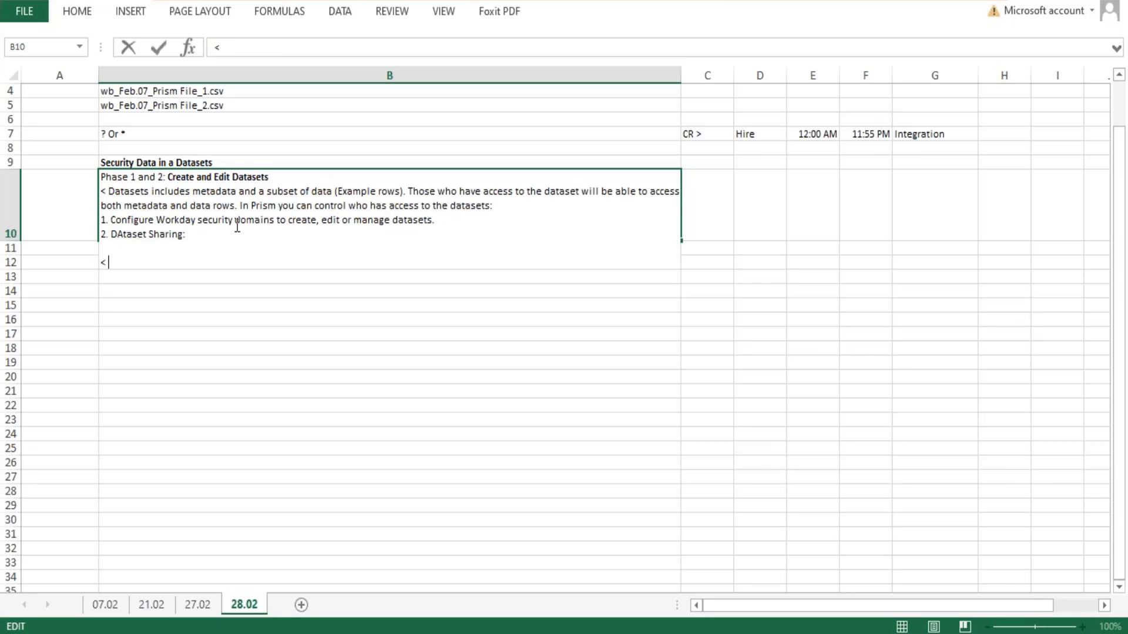
{"action": "type", "text": " Access to the datase"}
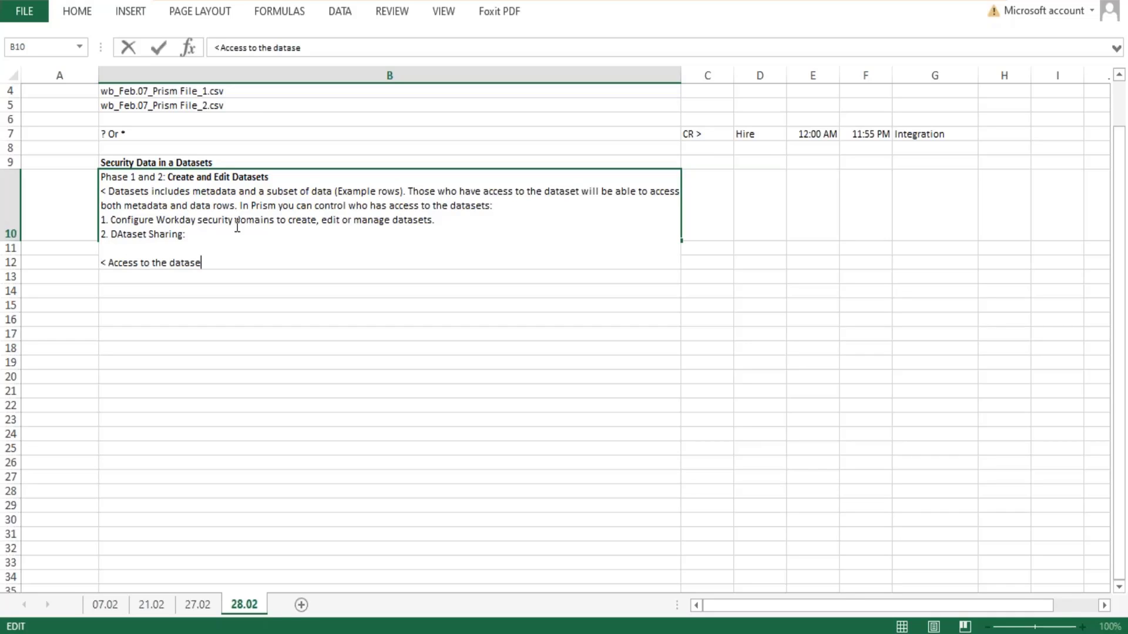
{"action": "type", "text": "t is always uncons"}
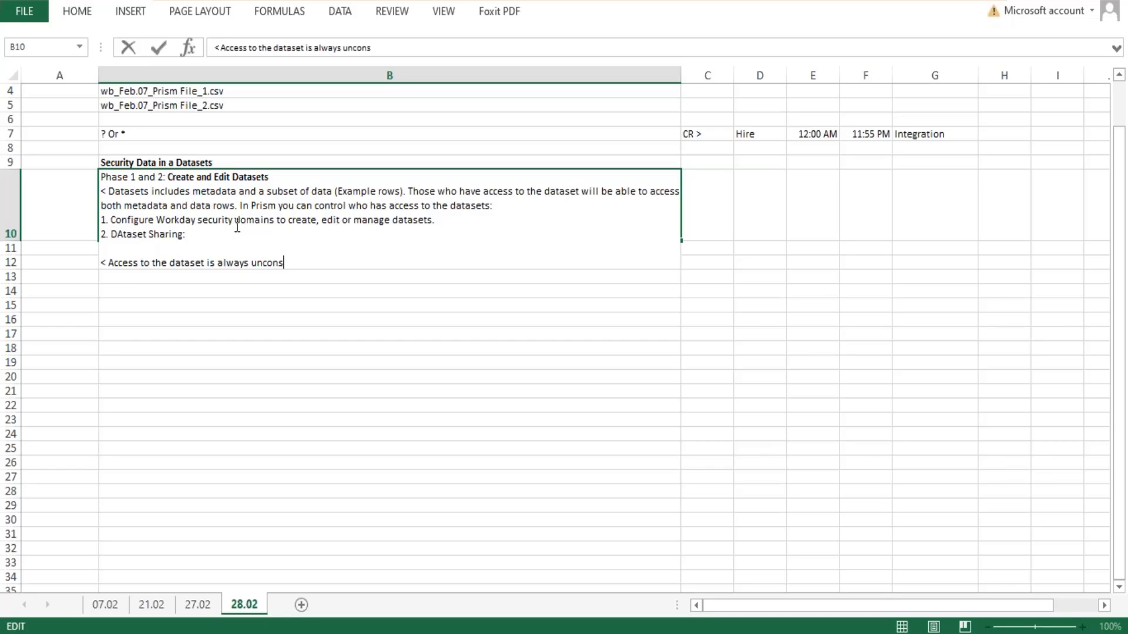
{"action": "type", "text": "trained. This means tha"}
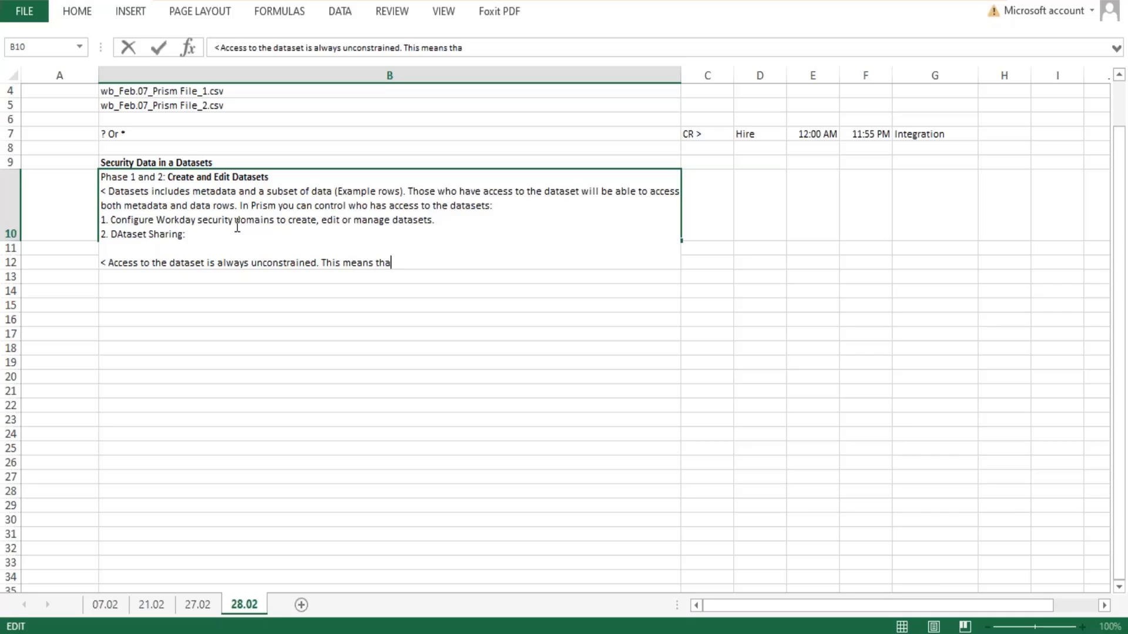
{"action": "type", "text": "t any user who ca"}
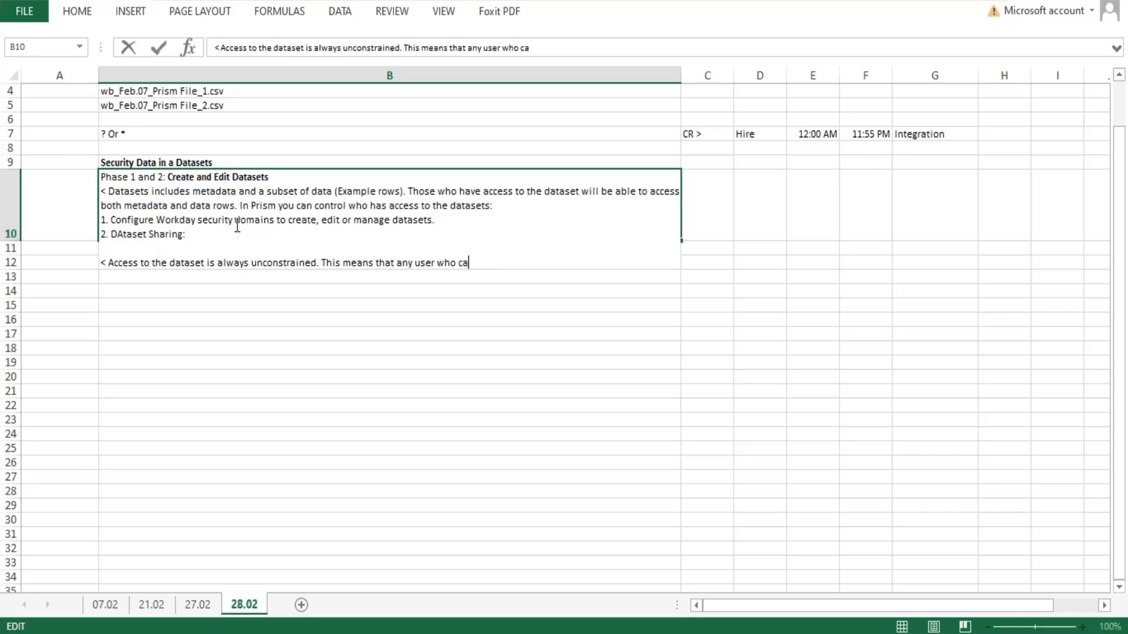
{"action": "type", "text": "n view or manage a dataset"}
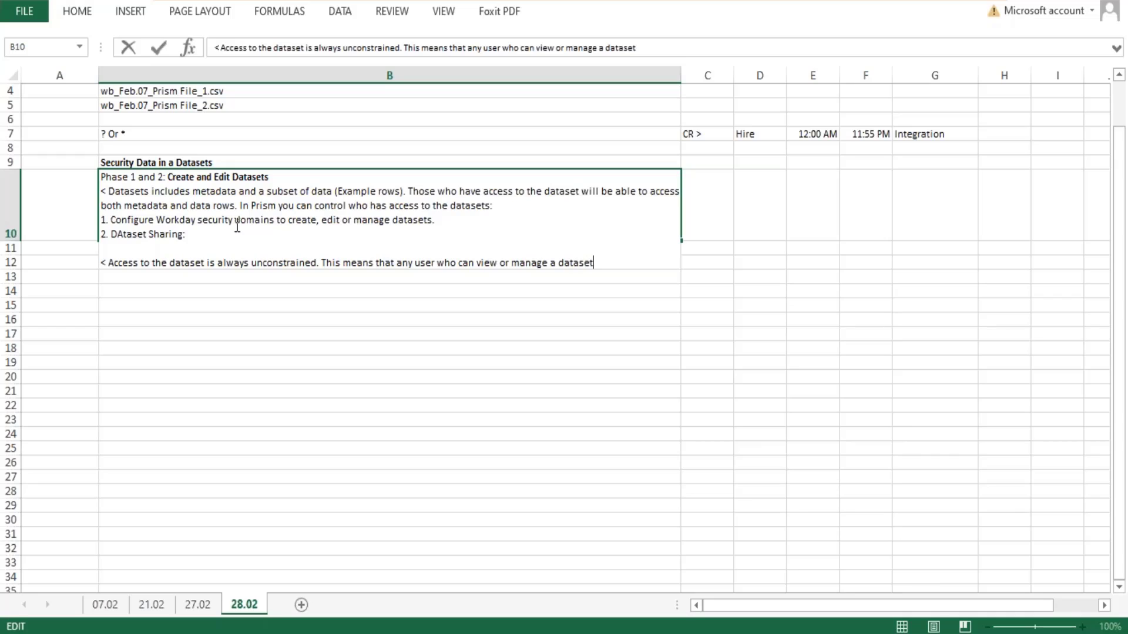
{"action": "type", "text": " will be able to view all"}
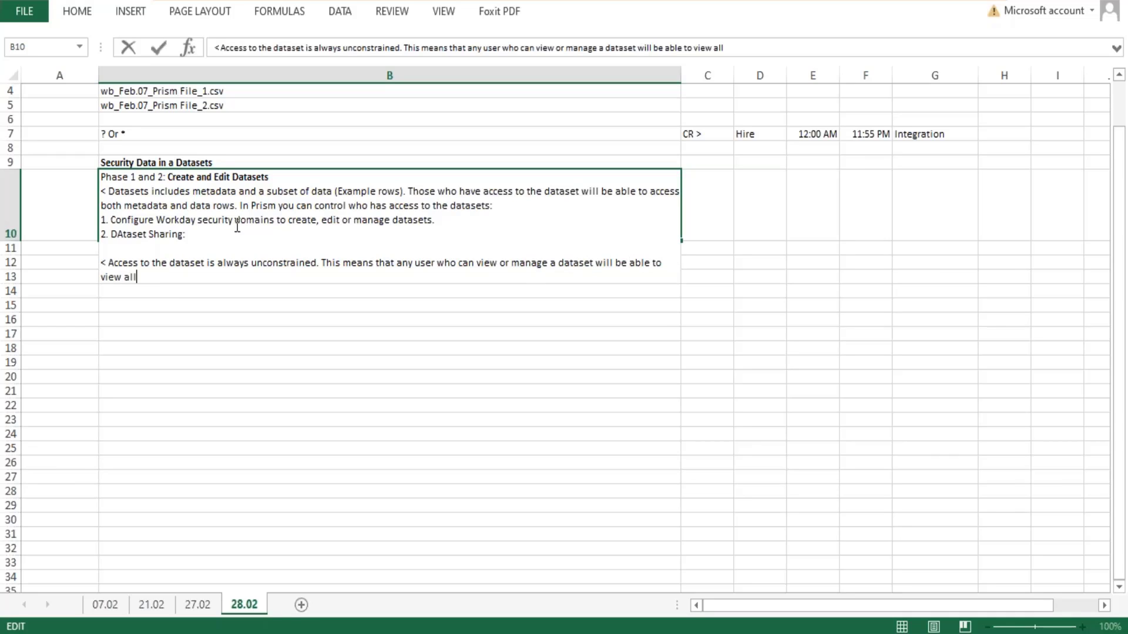
{"action": "type", "text": " fields and da"}
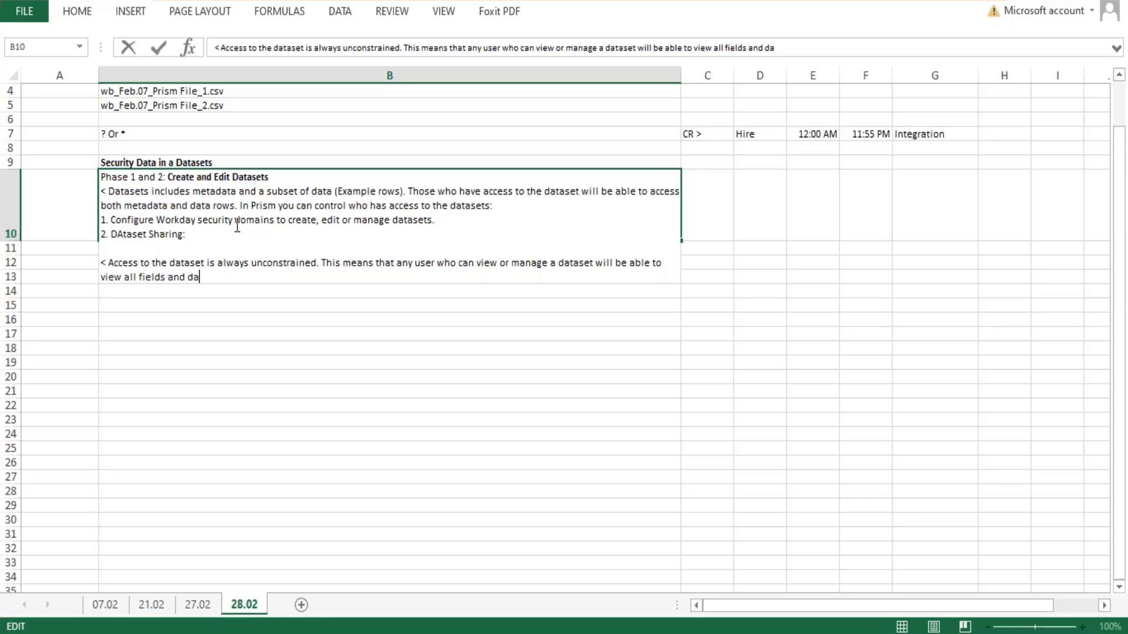
{"action": "type", "text": "ta"}
- Complete the sentence in cell B10 with "in the dataset (regardless of the source)"
{"action": "type", "text": "in the dataset"}
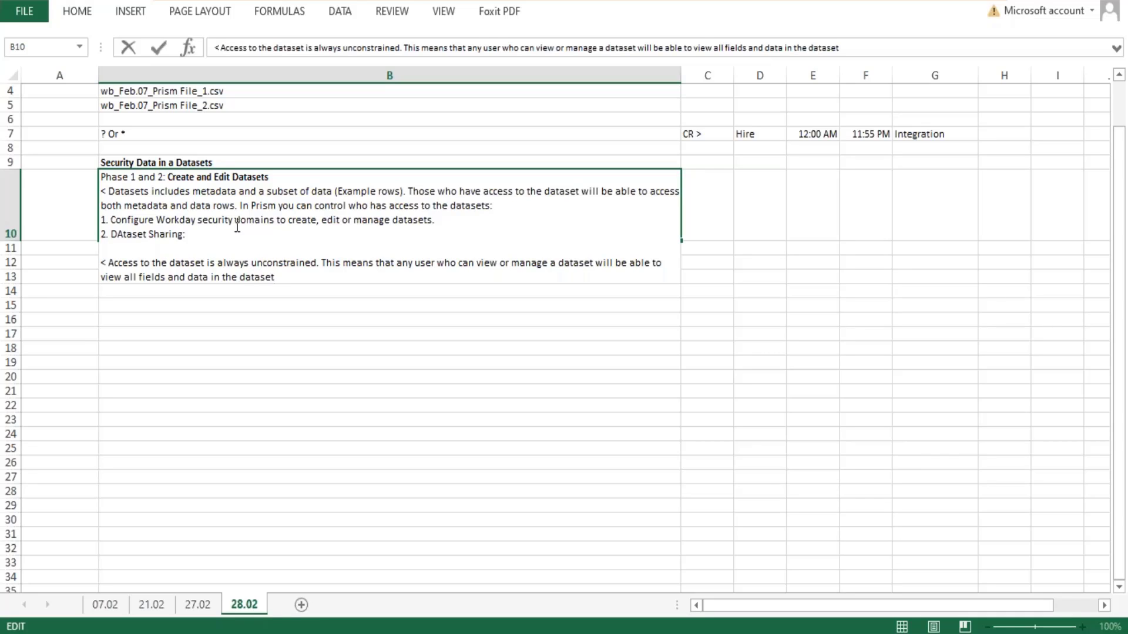
{"action": "type", "text": " (regalr"}
{"action": "key", "text": "BackSpace"}
{"action": "key", "text": "BackSpace"}
{"action": "type", "text": "rdless of "}
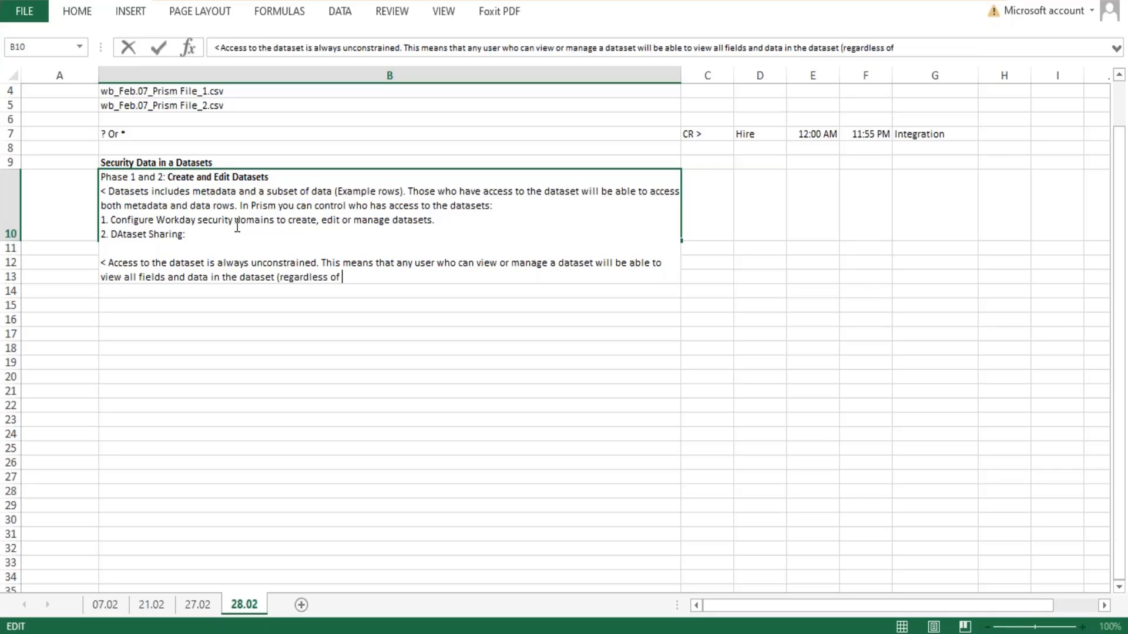
{"action": "type", "text": "the source)"}
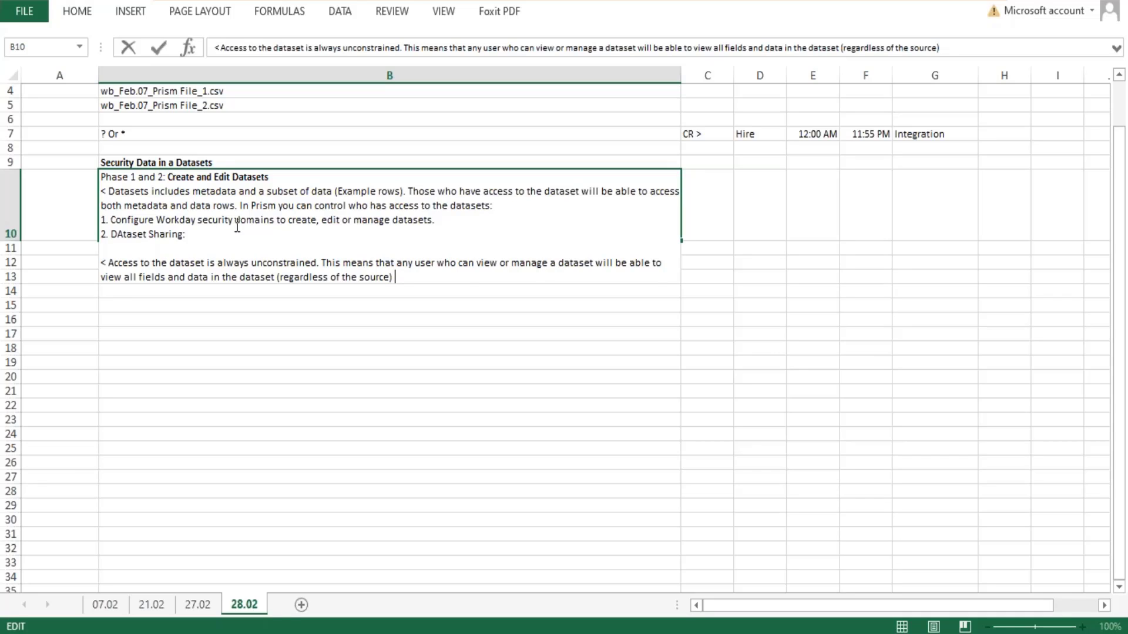
- End the sentence on unconstrained access in cell B10 with a period and continue with "When you create a dataset from a workday report, workday"
{"action": "type", "text": "When you"}
{"action": "key", "text": "BackSpace"}
{"action": "key", "text": "BackSpace"}
{"action": "key", "text": "BackSpace"}
{"action": "key", "text": "BackSpace"}
{"action": "key", "text": "BackSpace"}
{"action": "key", "text": "BackSpace"}
{"action": "key", "text": "BackSpace"}
{"action": "key", "text": "BackSpace"}
{"action": "key", "text": "BackSpace"}
{"action": "type", "text": ". w"}
{"action": "key", "text": "BackSpace"}
{"action": "type", "text": "When you create a"}
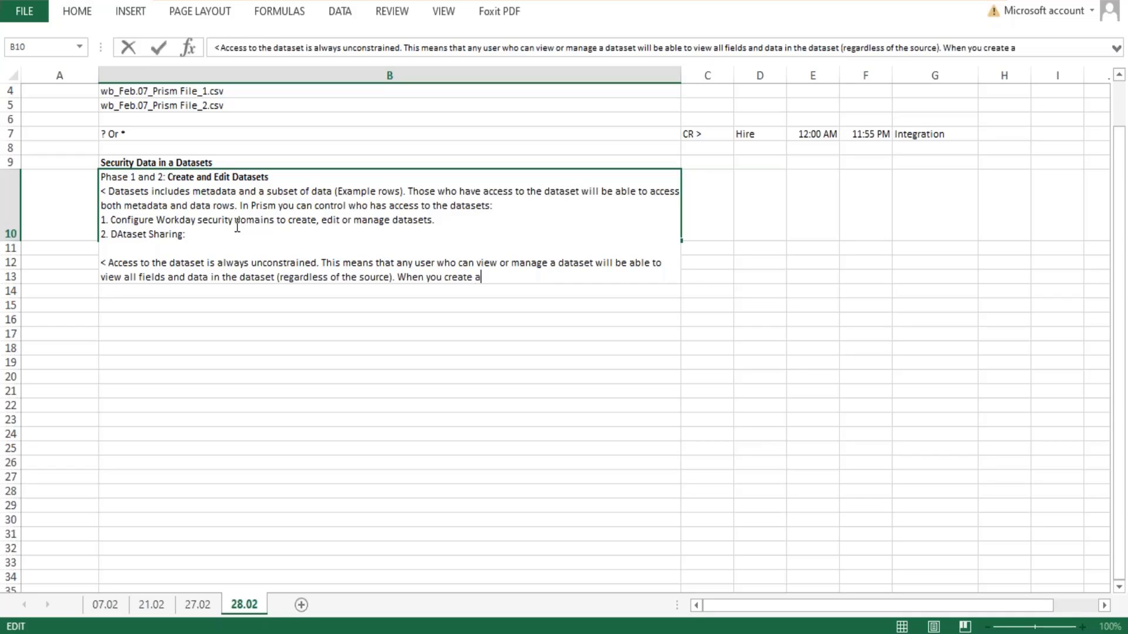
{"action": "type", "text": " dataset from a workda"}
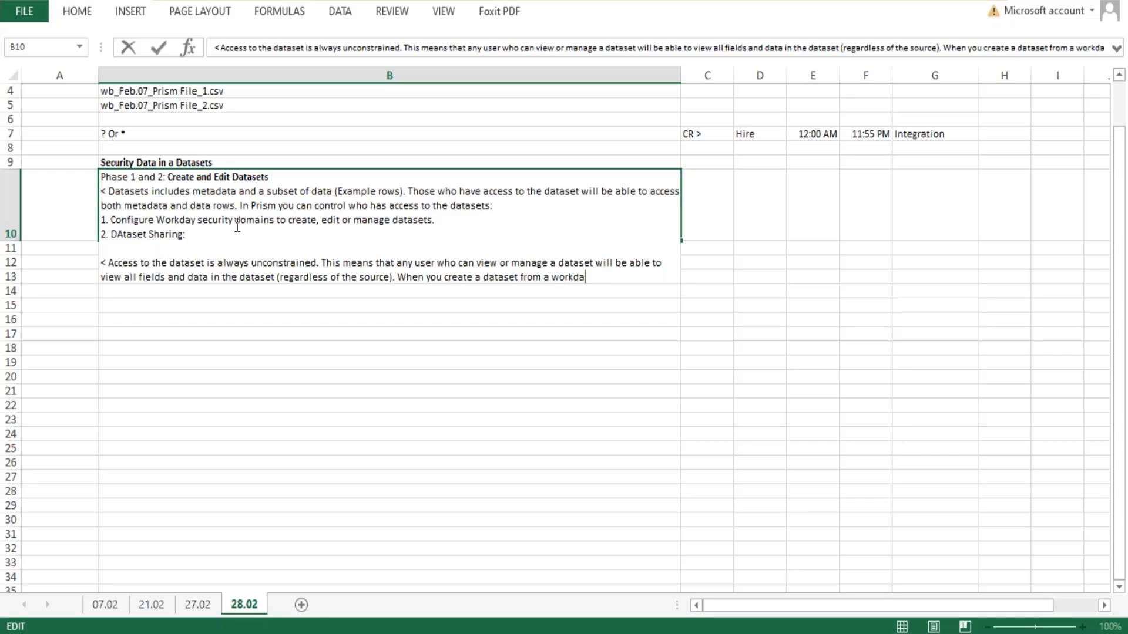
{"action": "type", "text": "y report, wor"}
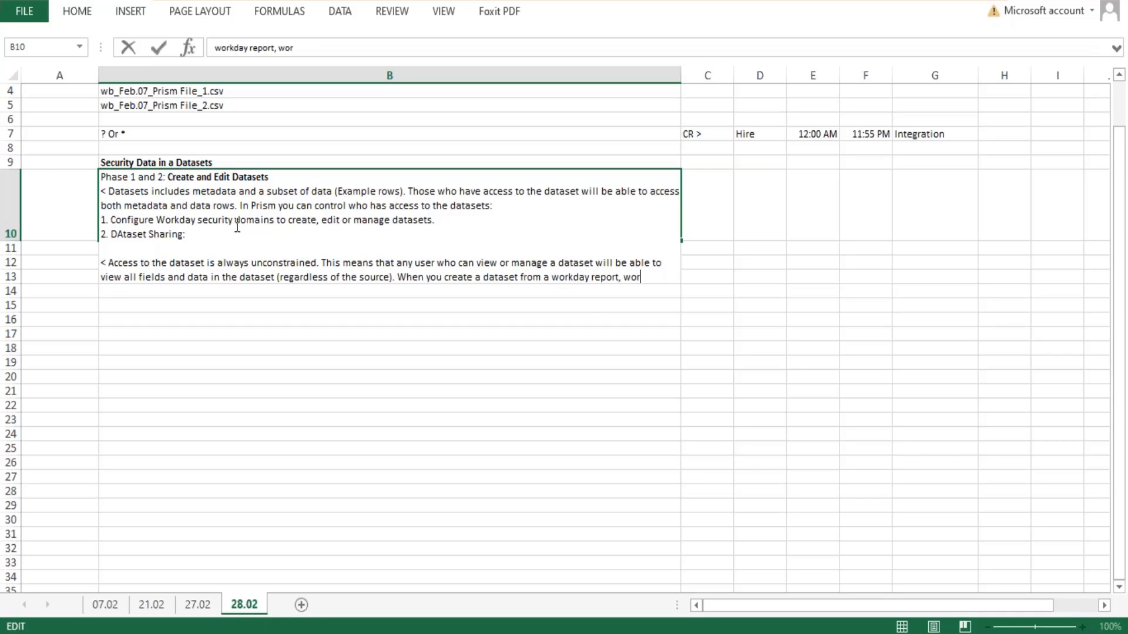
{"action": "type", "text": "kday removes a"}
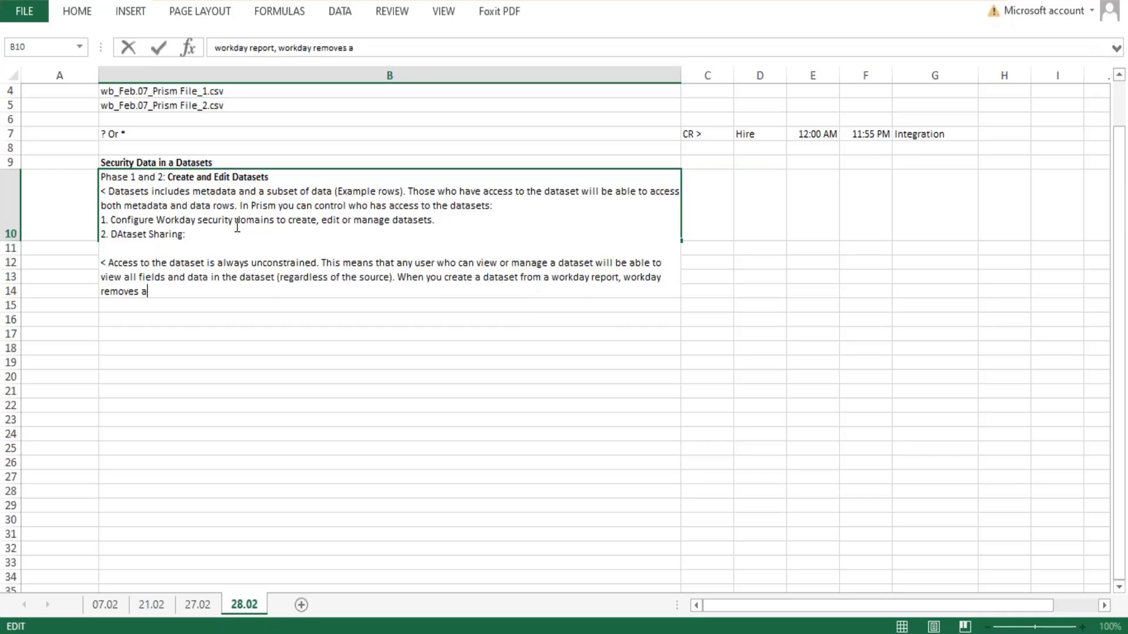
{"action": "type", "text": "ll security domains con"}
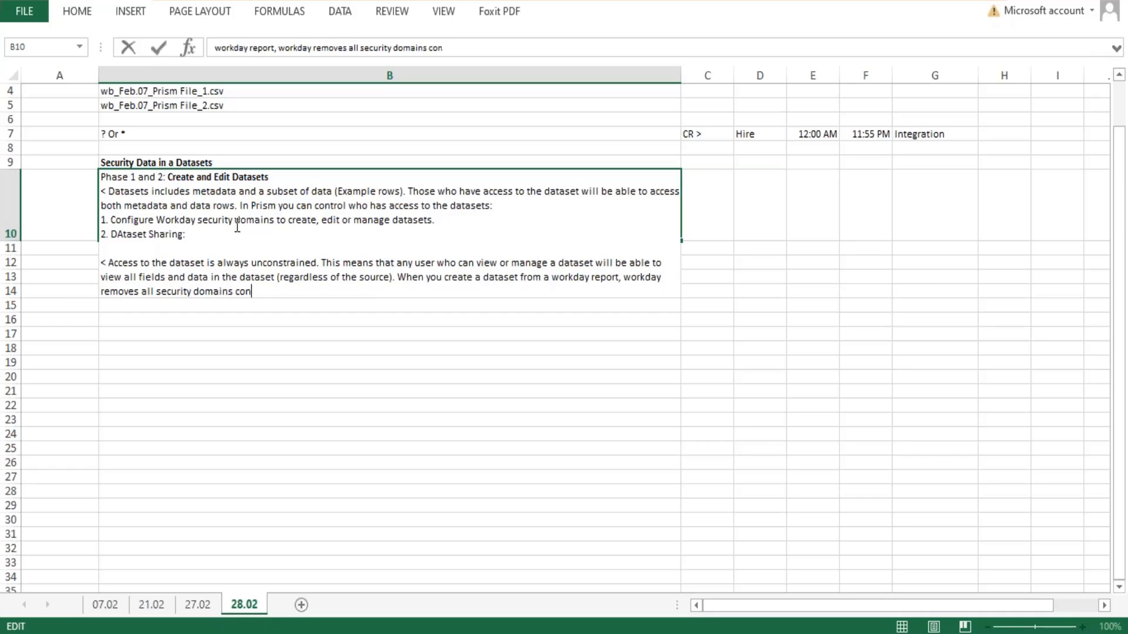
{"action": "type", "text": "figured on the BO "}
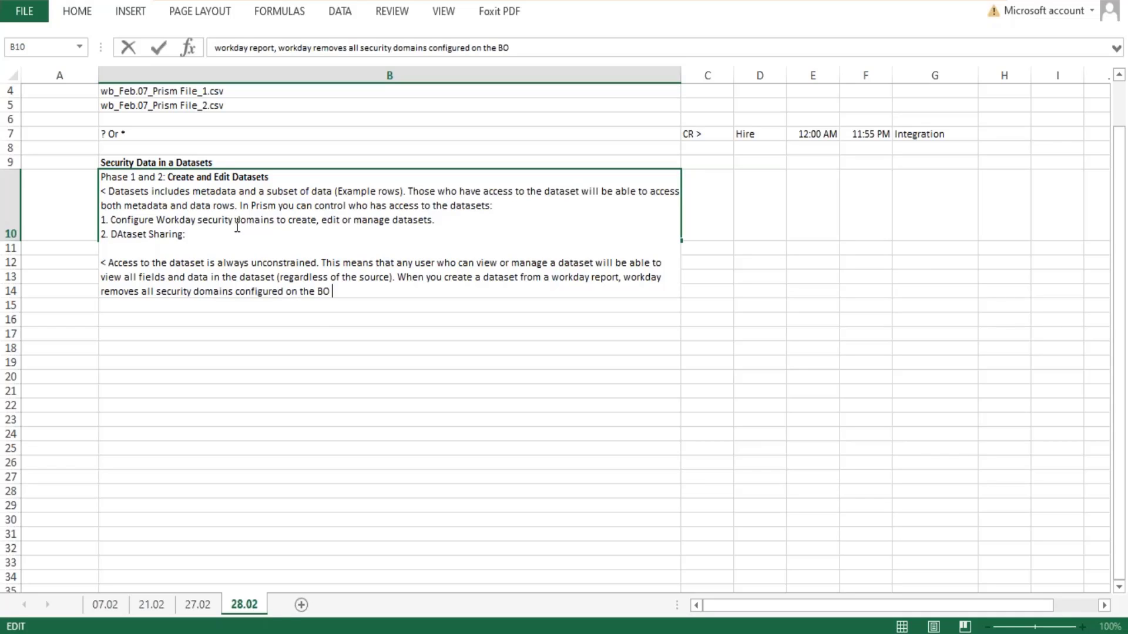
{"action": "type", "text": "of the report."}
- Complete the workday report sentence in cell B10 with "removes all security domains configured on the BO of the report."
{"action": "key", "text": "Return"}
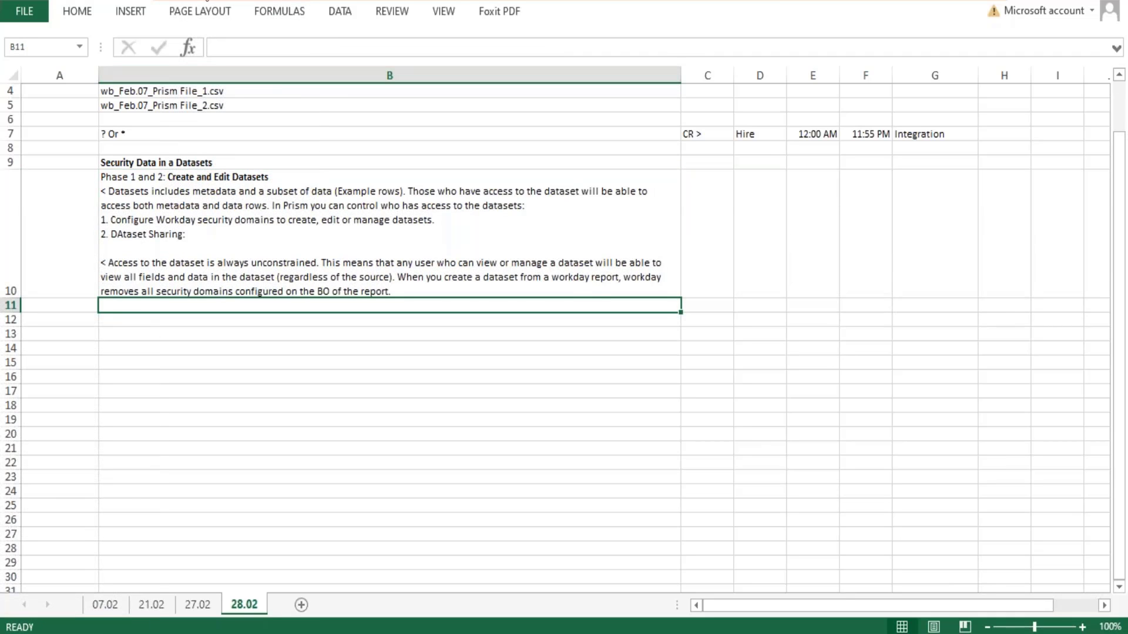
- Reopen cell B10 for editing and add "The users who have created a dataset" after "2. DAtaset Sharing:"
{"action": "left_click", "coordinate": [282, 172]}
{"action": "key", "text": "Up"}
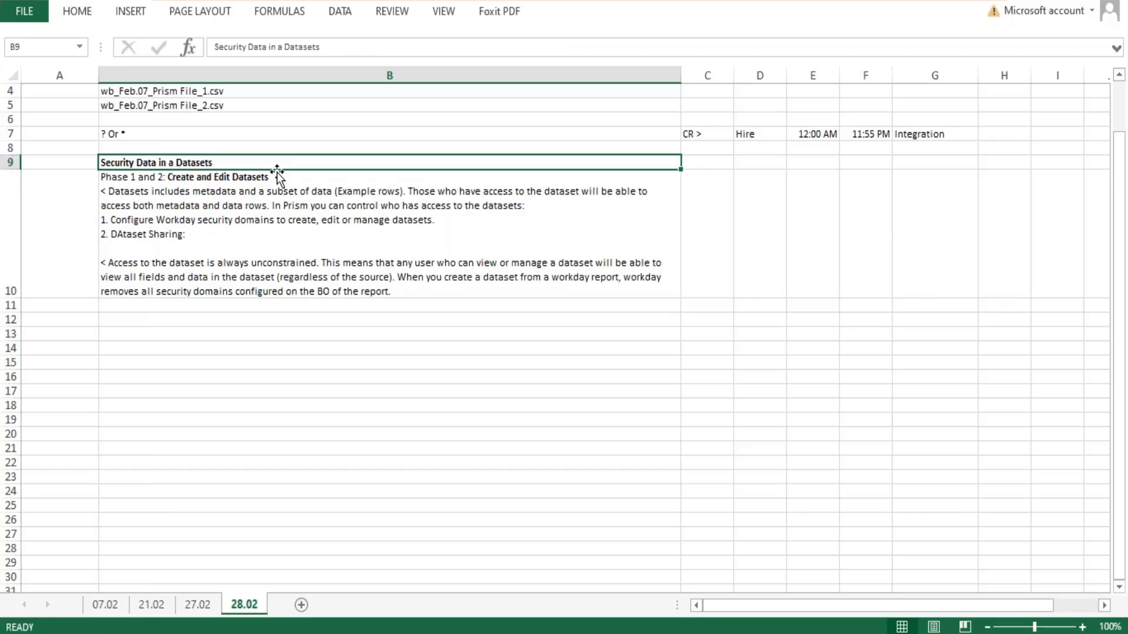
{"action": "double_click", "coordinate": [278, 178]}
{"action": "left_click_drag", "start_coordinate": [270, 177], "coordinate": [168, 177]}
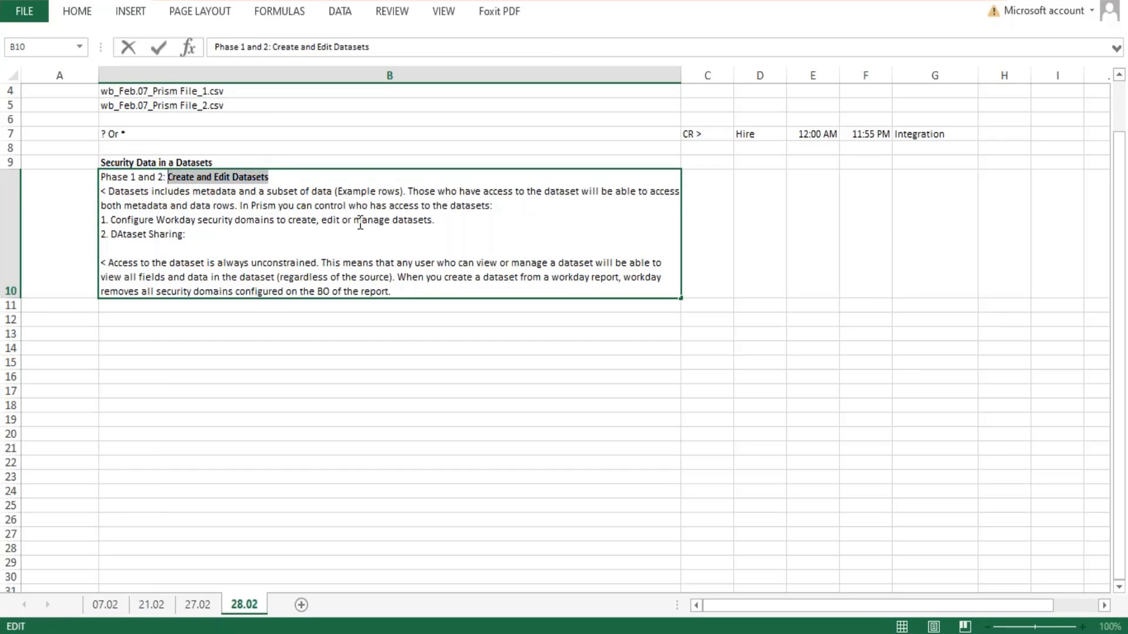
{"action": "left_click_drag", "start_coordinate": [464, 221], "coordinate": [347, 223]}
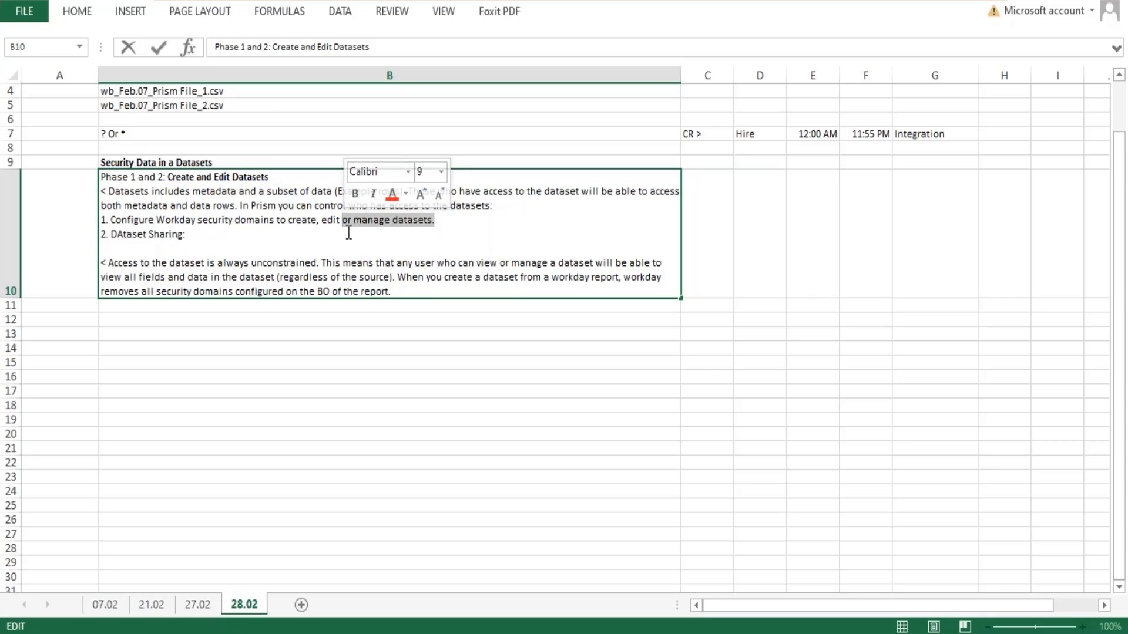
{"action": "left_click", "coordinate": [216, 235]}
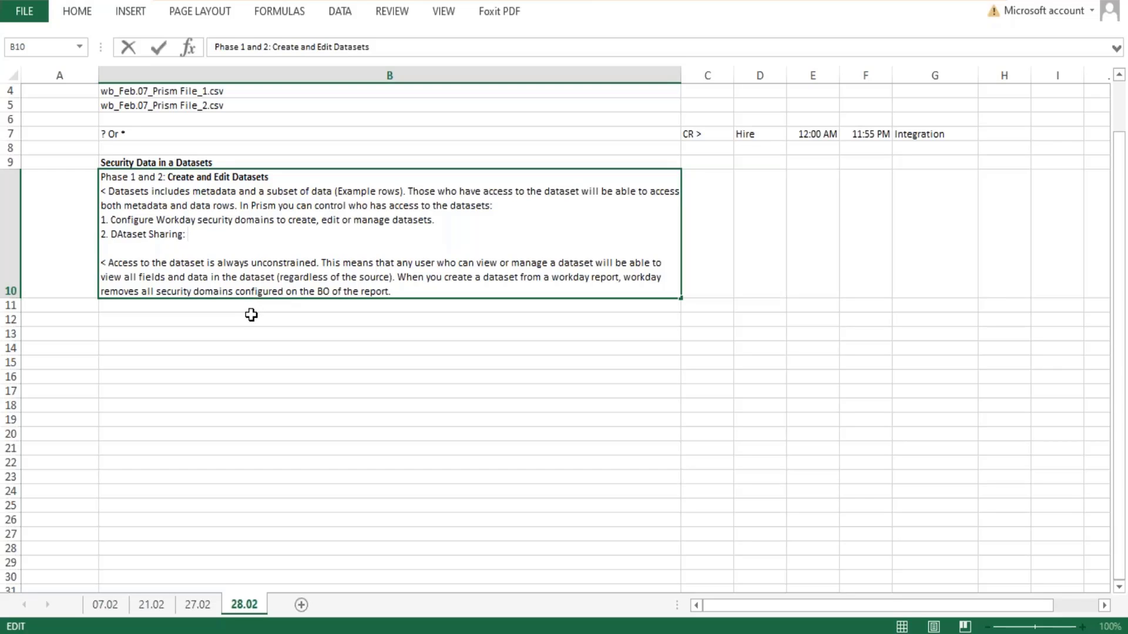
{"action": "type", "text": "They"}
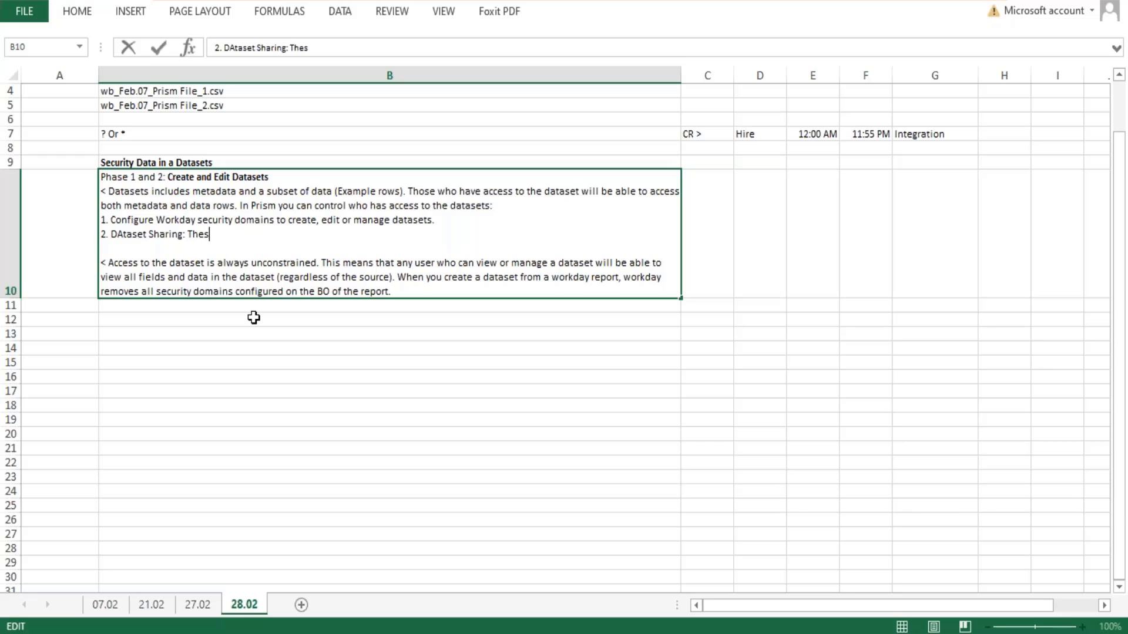
{"action": "key", "text": "BackSpace"}
{"action": "type", "text": "uses"}
{"action": "key", "text": "BackSpace"}
{"action": "type", "text": "rs who have c"}
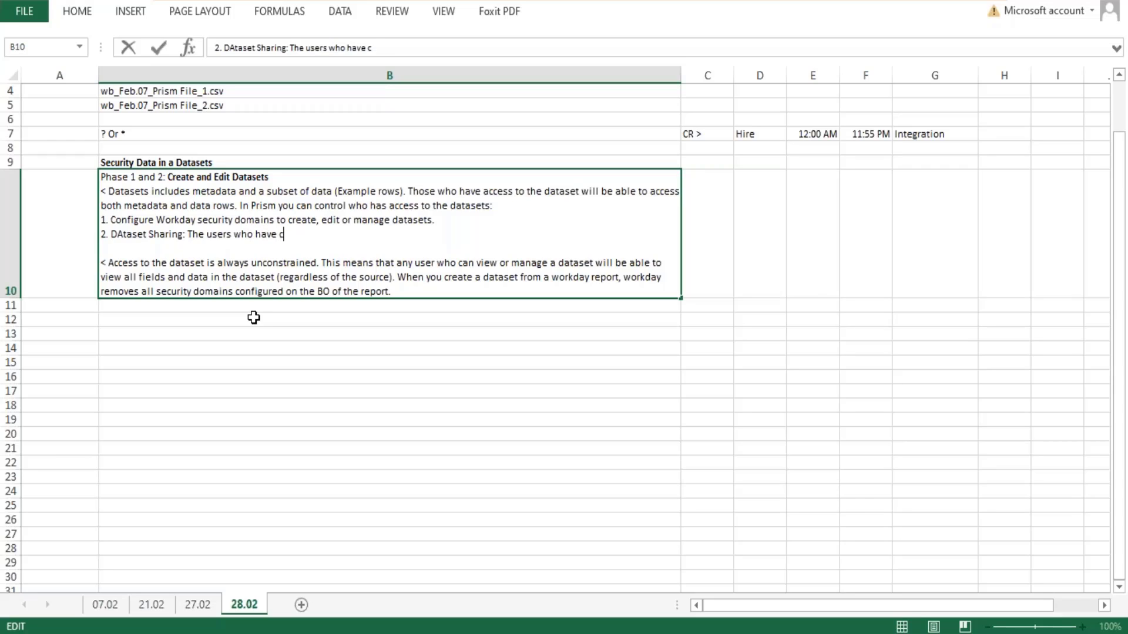
{"action": "type", "text": "reated a dataset"}
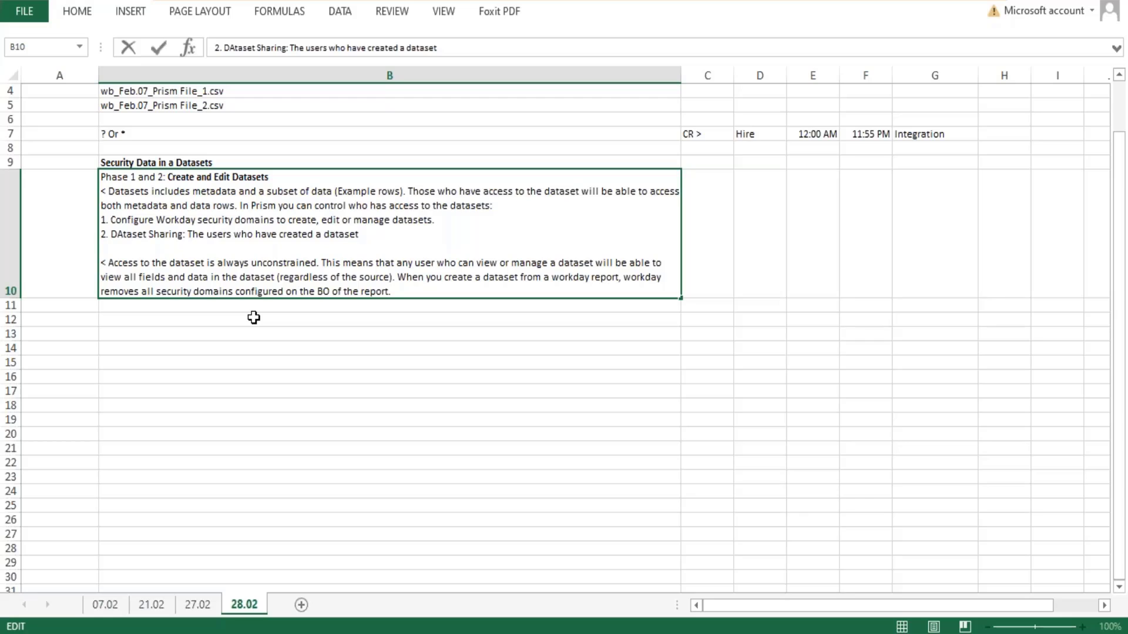
- Complete item 2 with "/ dataset owner, they can share these with other users and grant them different levels of permissions."
{"action": "type", "text": "/ dataset owner"}
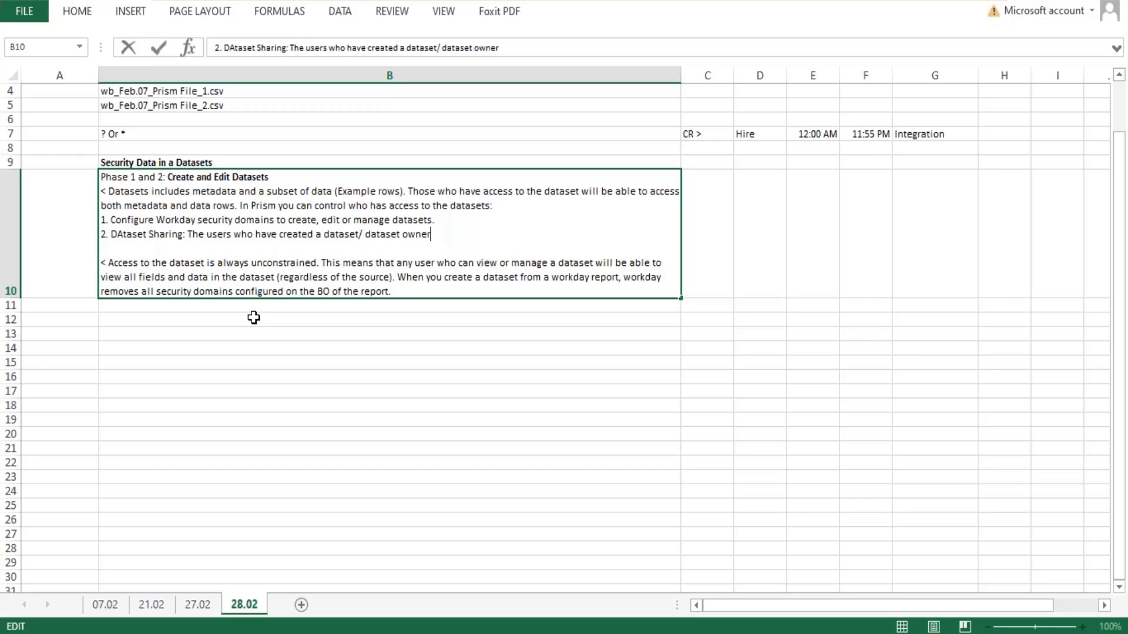
{"action": "type", "text": ", they can share "}
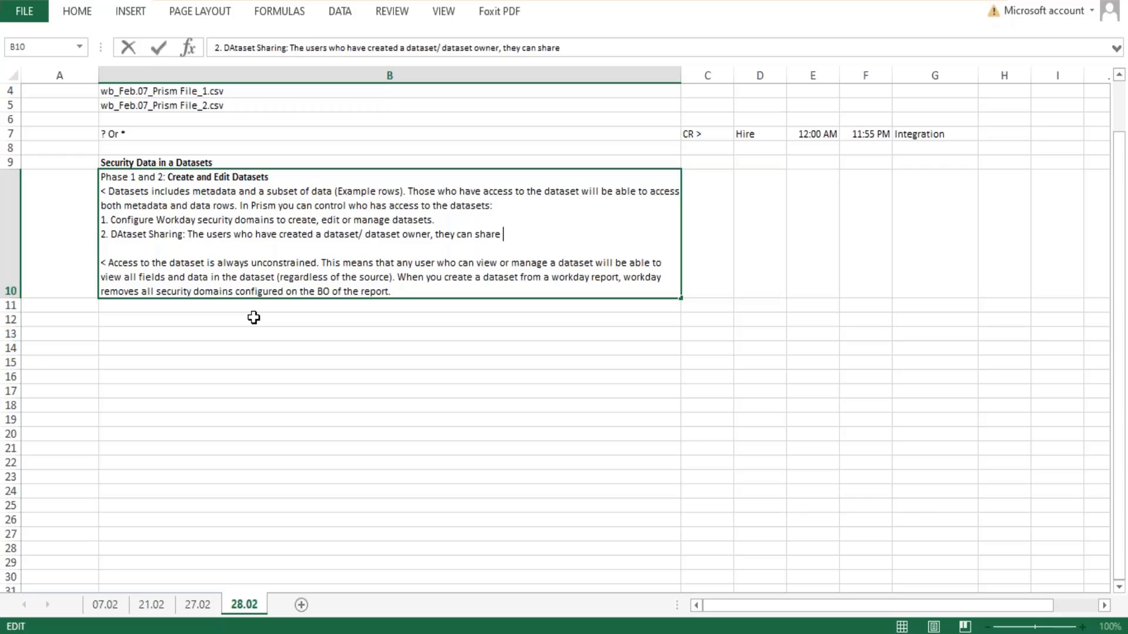
{"action": "type", "text": "these with other users"}
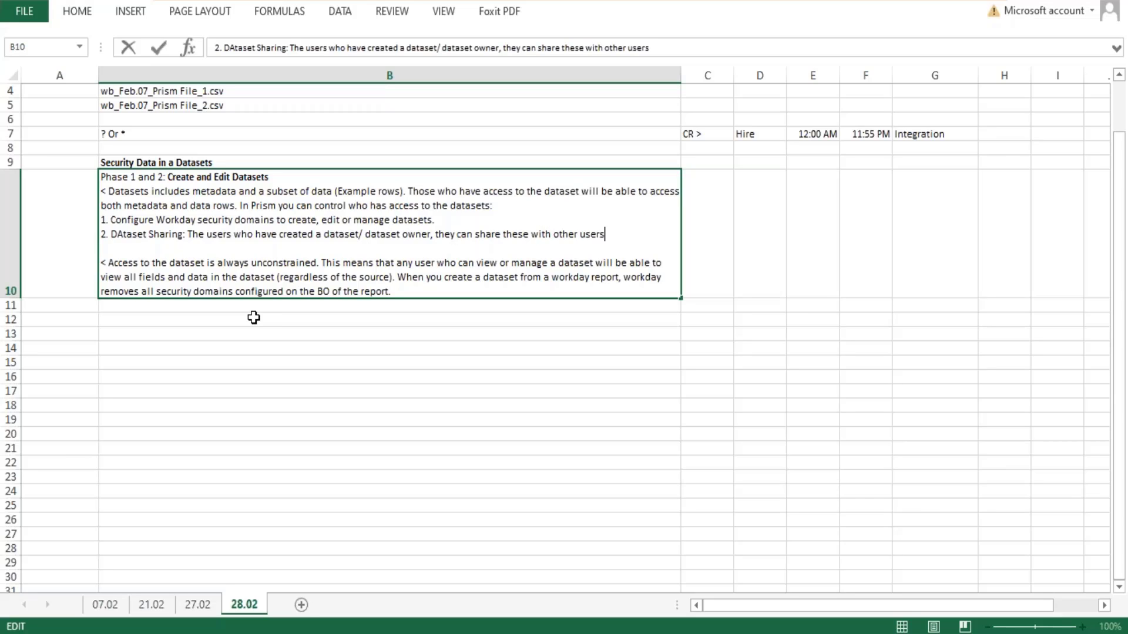
{"action": "type", "text": " and grant them dif"}
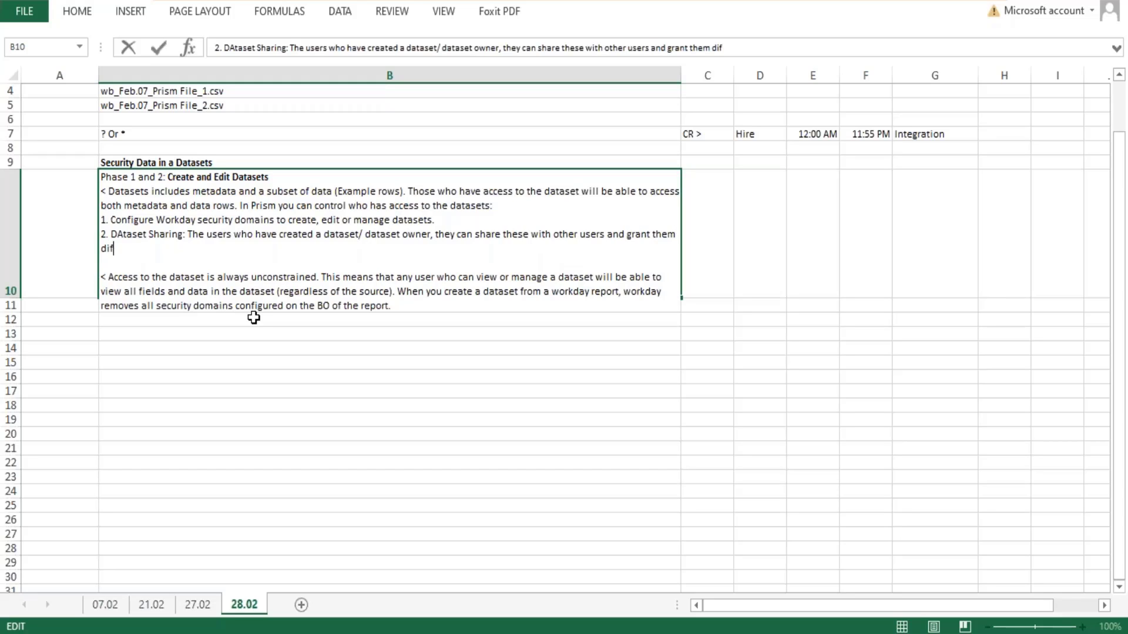
{"action": "type", "text": "ferent levels of permissions."}
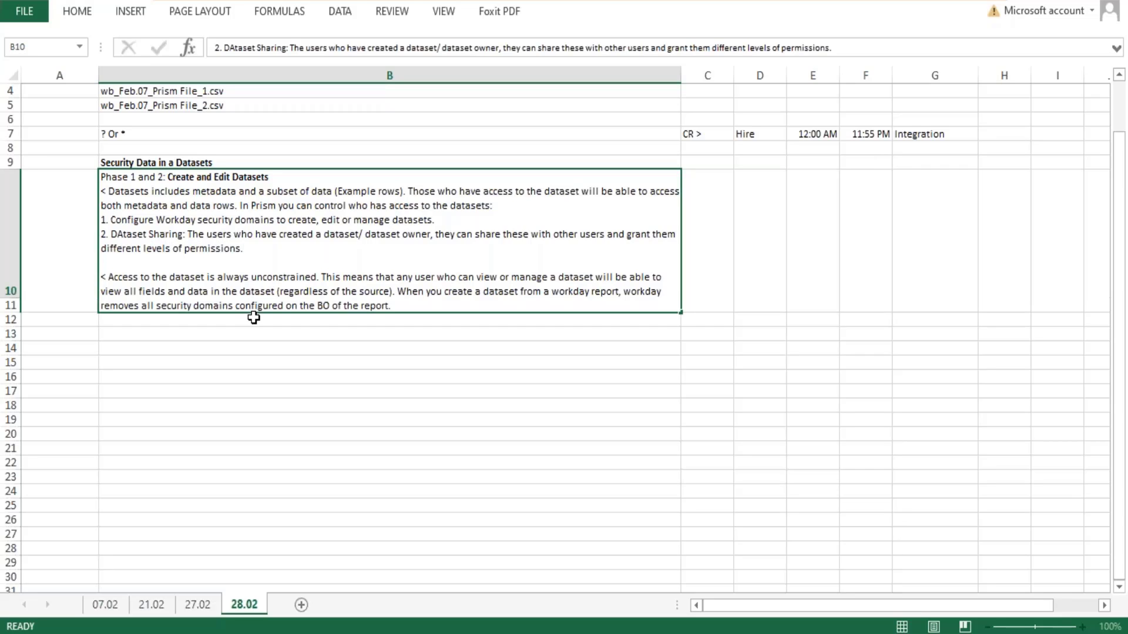
{"action": "key", "text": "Return"}
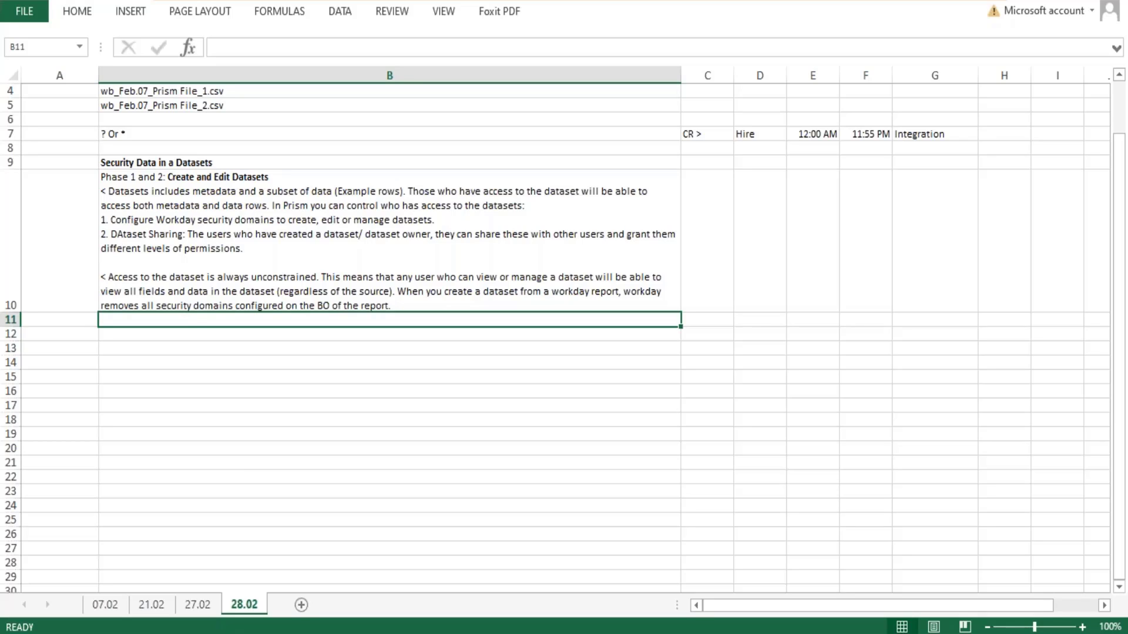
- Make "Phase 1 and 2:" bold in the first line of cell B10
{"action": "left_click", "coordinate": [179, 235]}
{"action": "double_click", "coordinate": [179, 234]}
{"action": "left_click_drag", "start_coordinate": [183, 234], "coordinate": [131, 235]}
{"action": "left_click", "coordinate": [355, 182]}
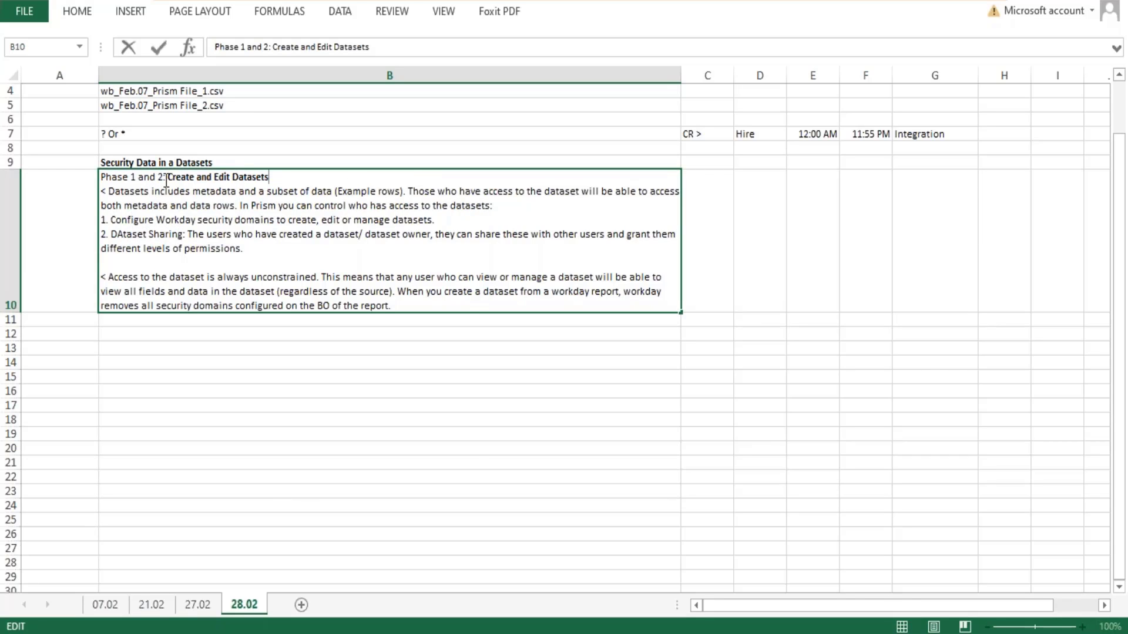
{"action": "left_click_drag", "start_coordinate": [165, 179], "coordinate": [79, 182]}
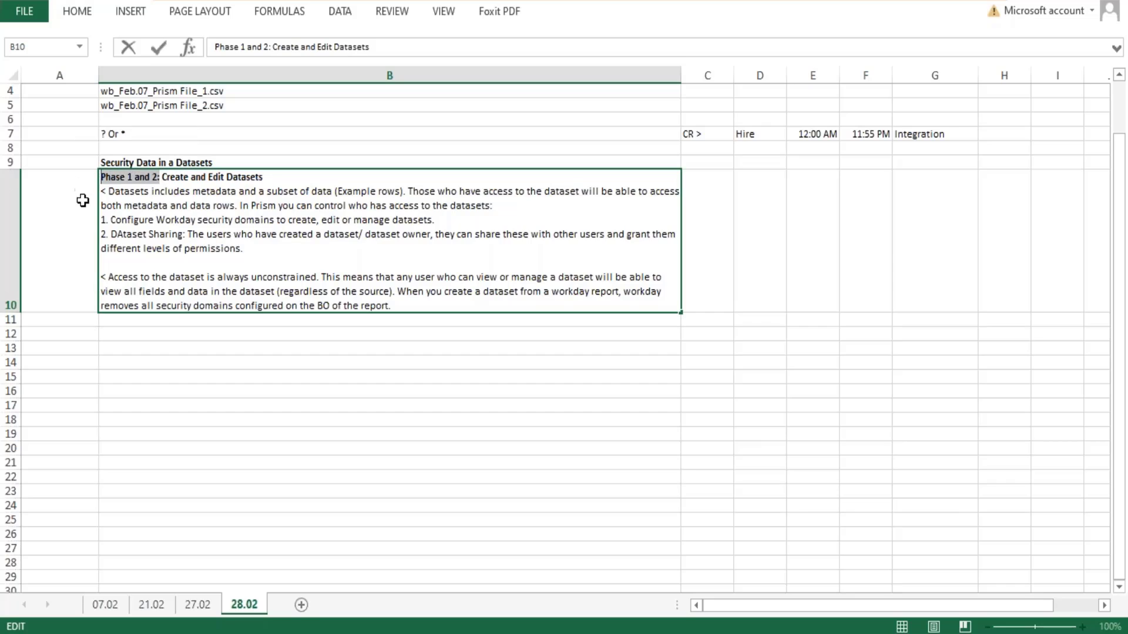
{"action": "left_click", "coordinate": [212, 343]}
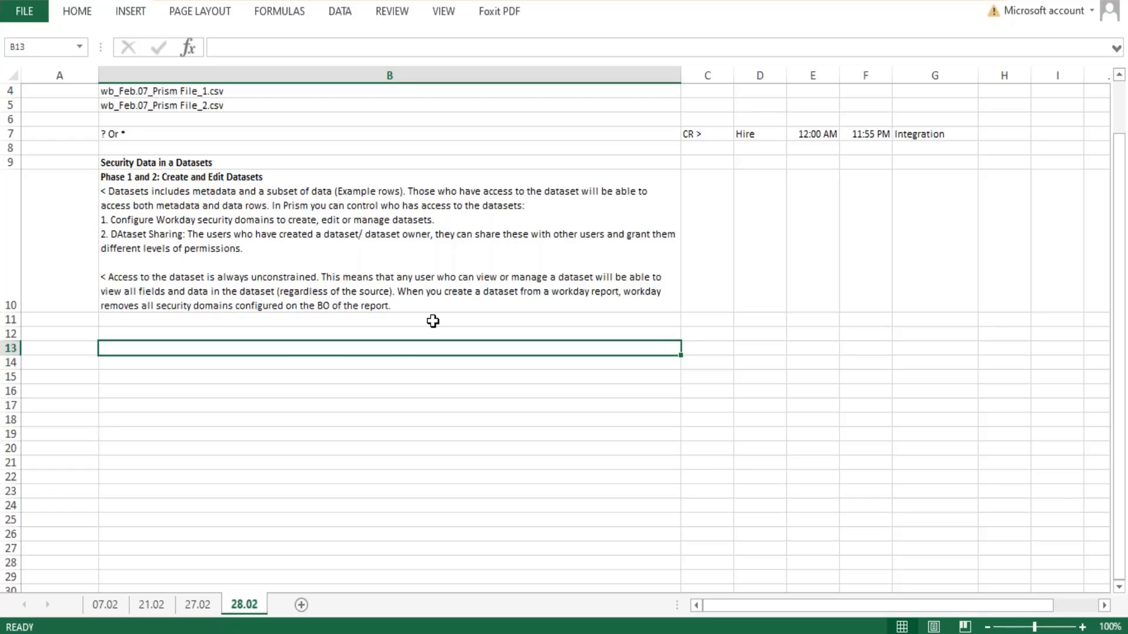
- Leave a blank line at the end of cell B10 and add "Phase3: Apply Security"
{"action": "left_click", "coordinate": [397, 305]}
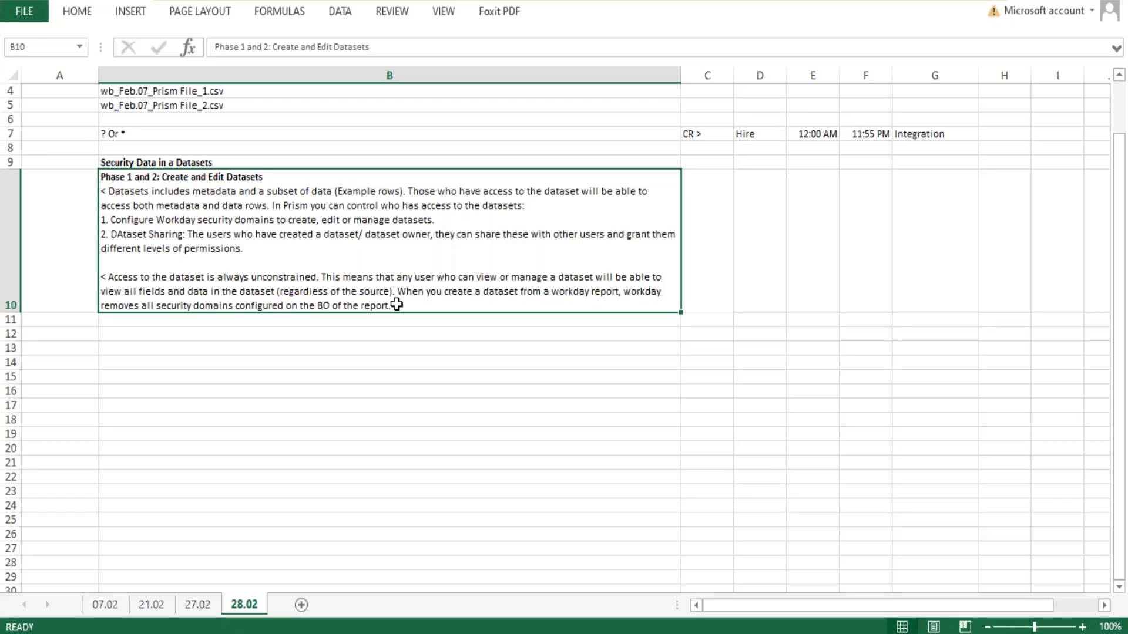
{"action": "double_click", "coordinate": [396, 304]}
{"action": "key", "text": "alt+Return"}
{"action": "key", "text": "alt+Return"}
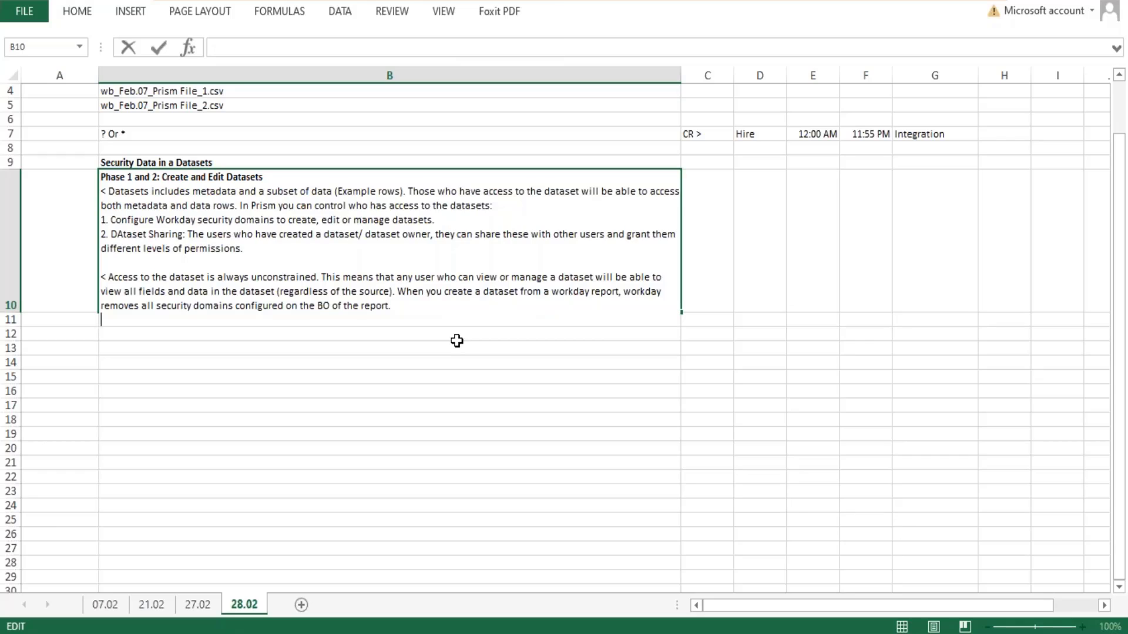
{"action": "type", "text": "Phase3"}
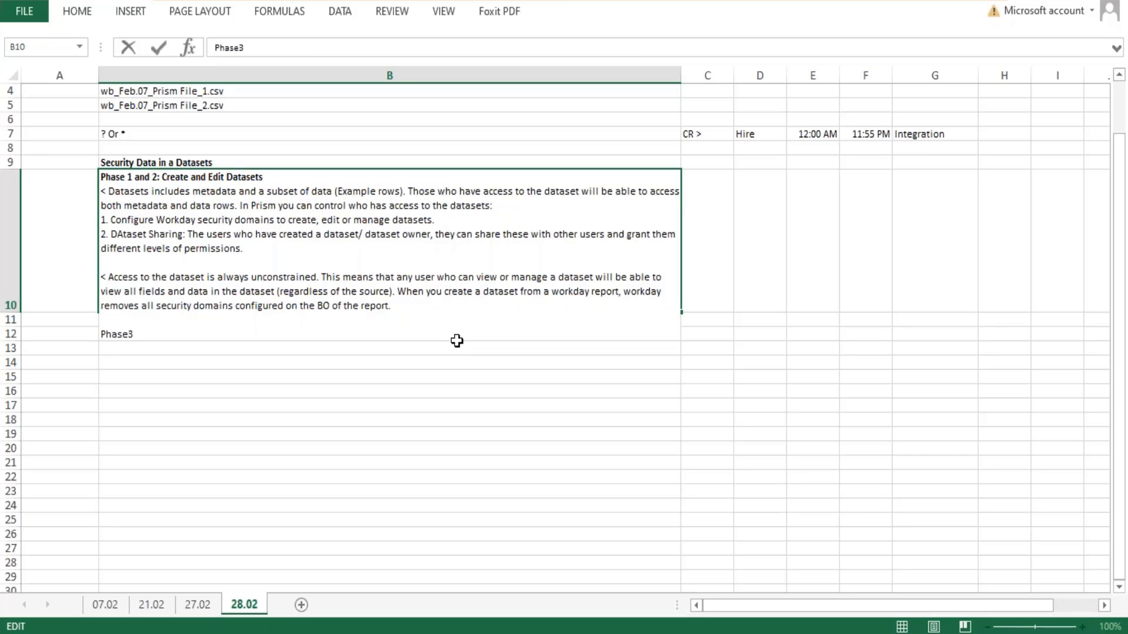
{"action": "type", "text": ": "}
{"action": "type", "text": "Applu "}
{"action": "type", "text": "s"}
{"action": "key", "text": "BackSpace"}
{"action": "key", "text": "BackSpace"}
{"action": "key", "text": "BackSpace"}
{"action": "type", "text": "y Security"}
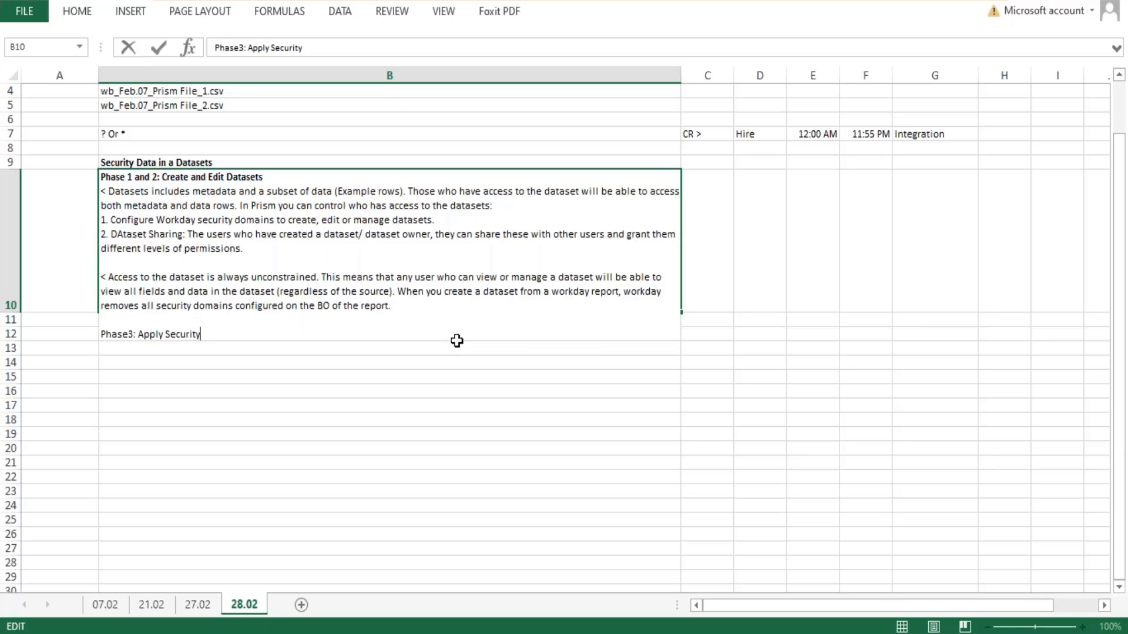
{"action": "type", "text": " to the Publis"}
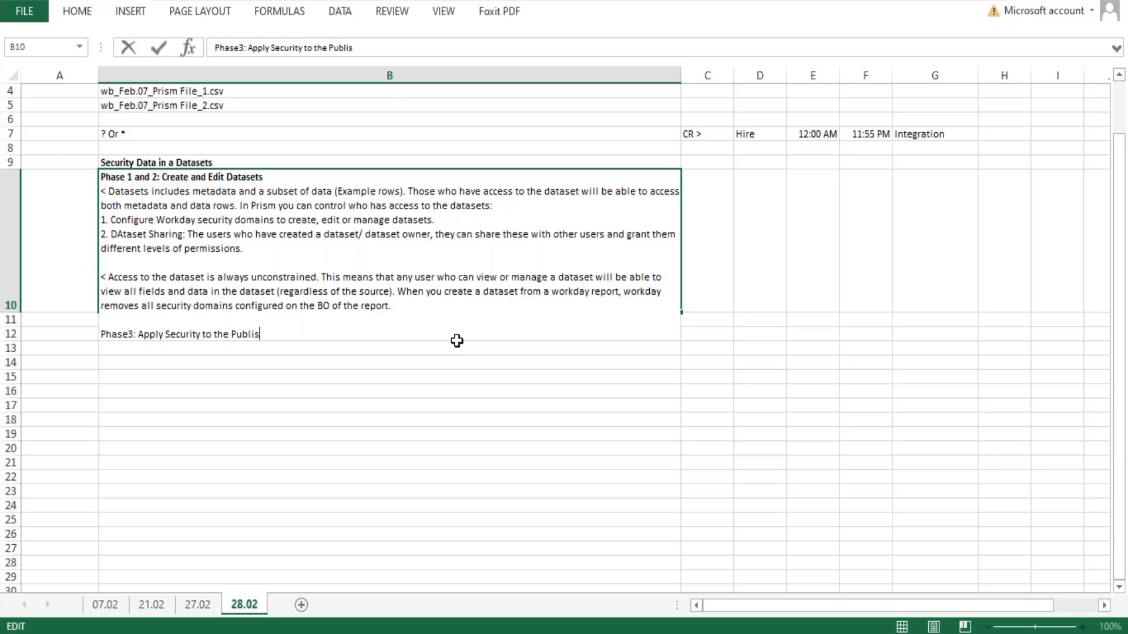
{"action": "type", "text": "ejd Data."}
- Complete the Phase3 line with "to the Publisejd Data." and begin a new line below it with "<"
{"action": "key", "text": "alt+Return"}
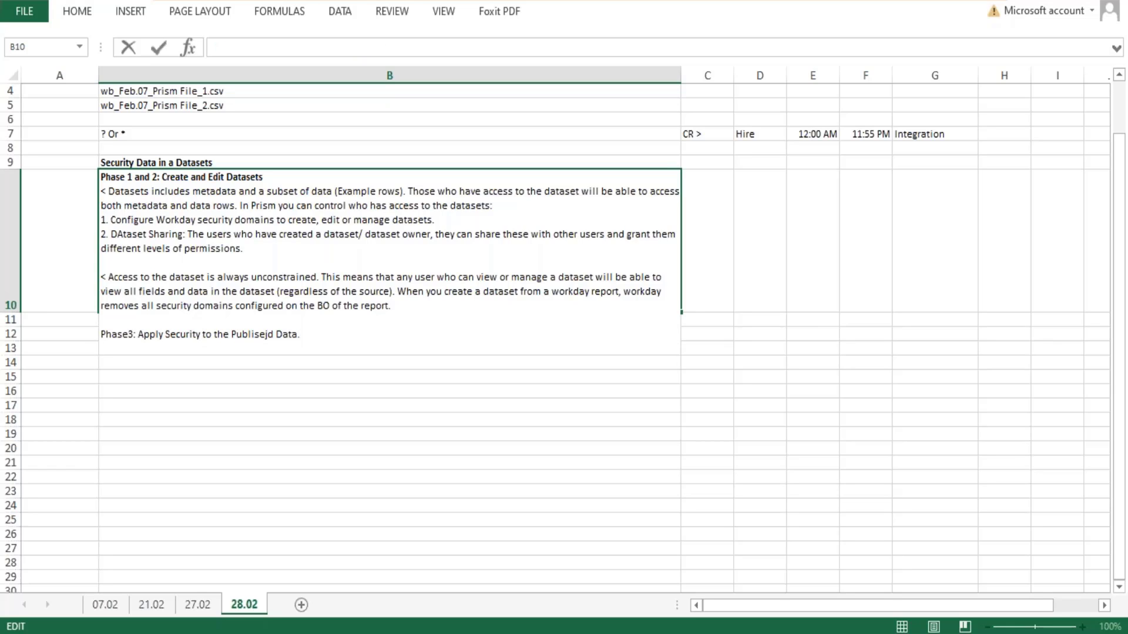
{"action": "type", "text": "<"}
{"action": "key", "text": "Return"}
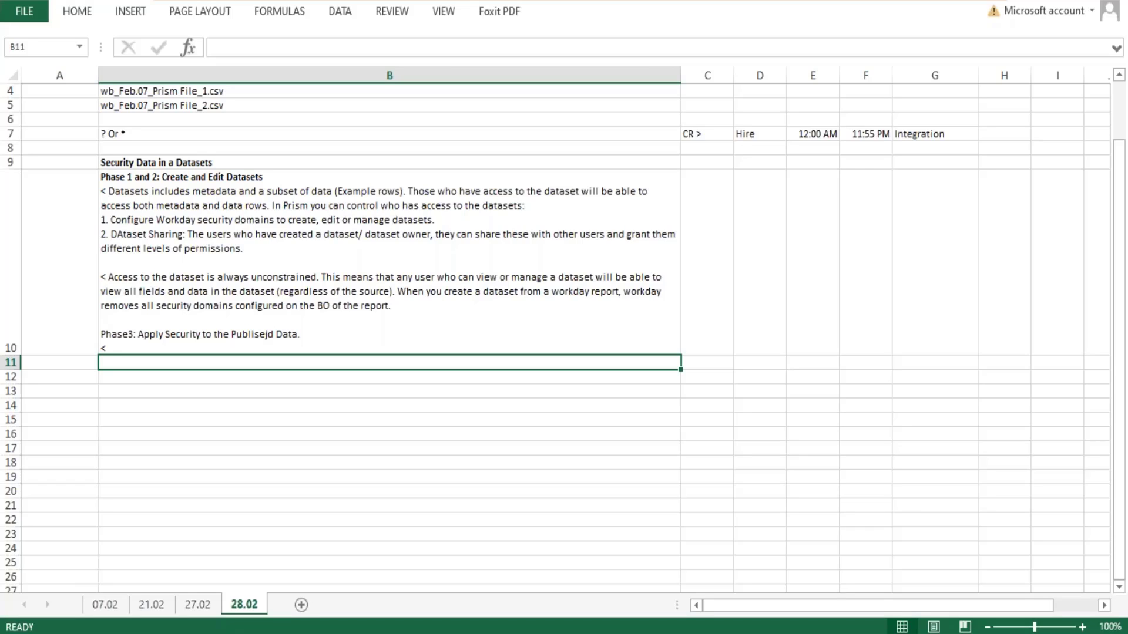
- Correct the misspelled word in the Phase3 line of cell B10 to "Published"
{"action": "double_click", "coordinate": [267, 333]}
{"action": "key", "text": "BackSpace"}
{"action": "key", "text": "BackSpace"}
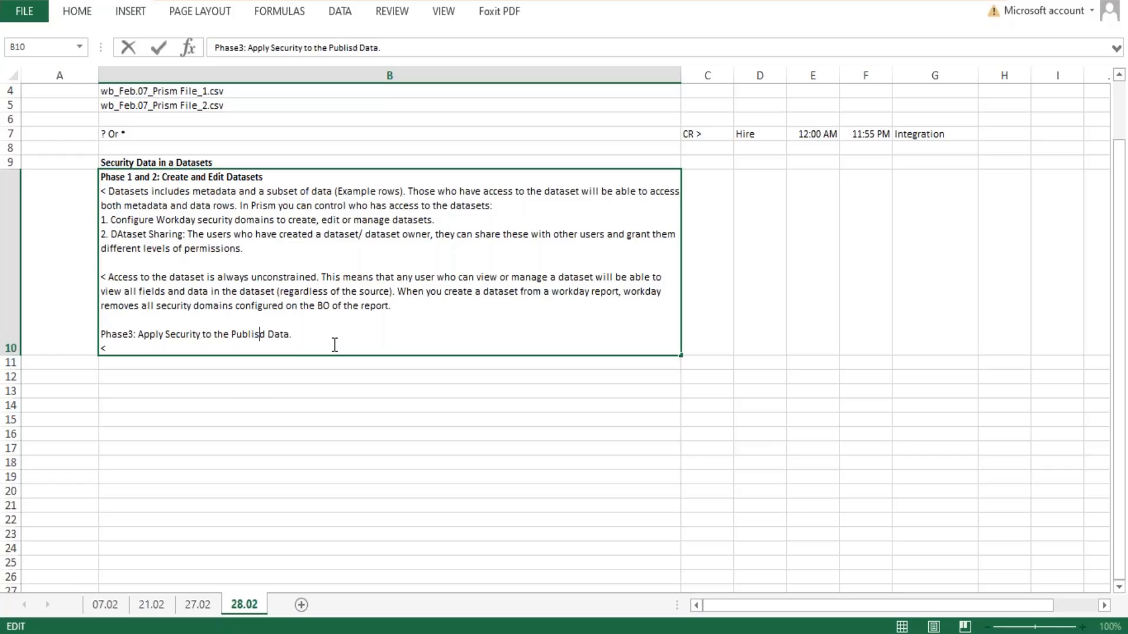
{"action": "type", "text": "he"}
{"action": "key", "text": "Return"}
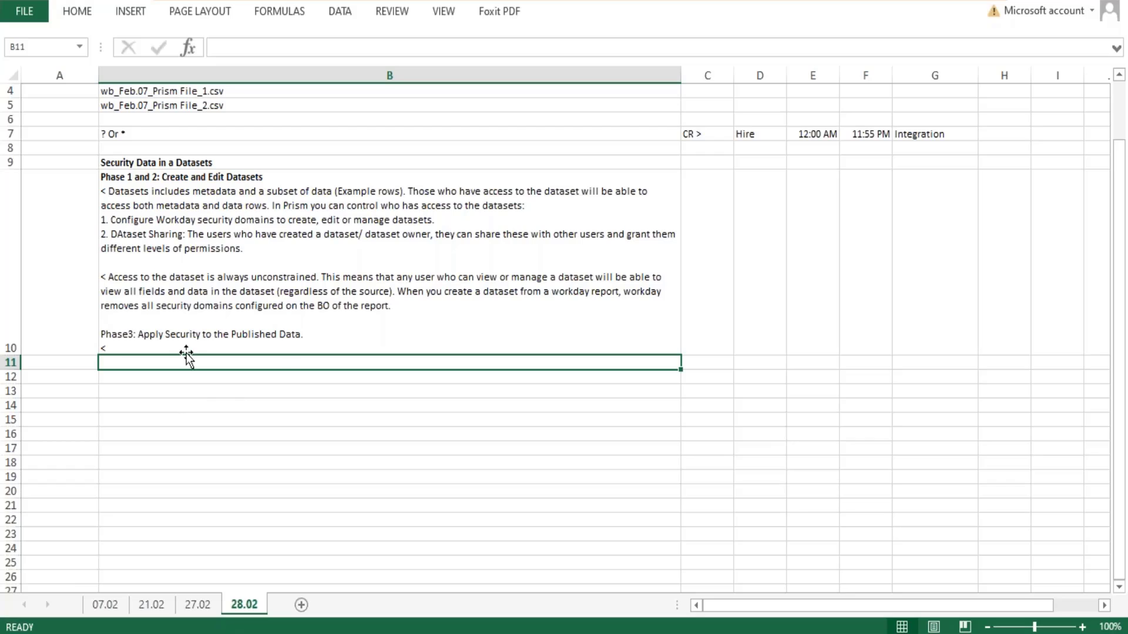
- Continue the "<" line under Phase3 in cell B10 with "Applying security to the publised data ensure that data"
{"action": "double_click", "coordinate": [166, 348]}
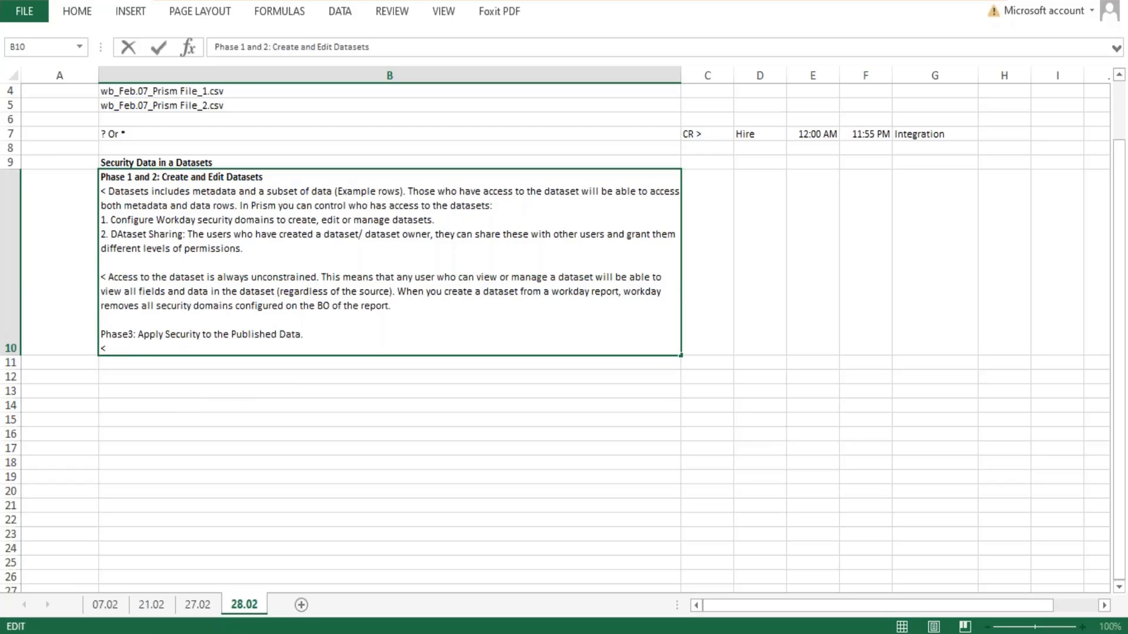
{"action": "type", "text": "Applyi"}
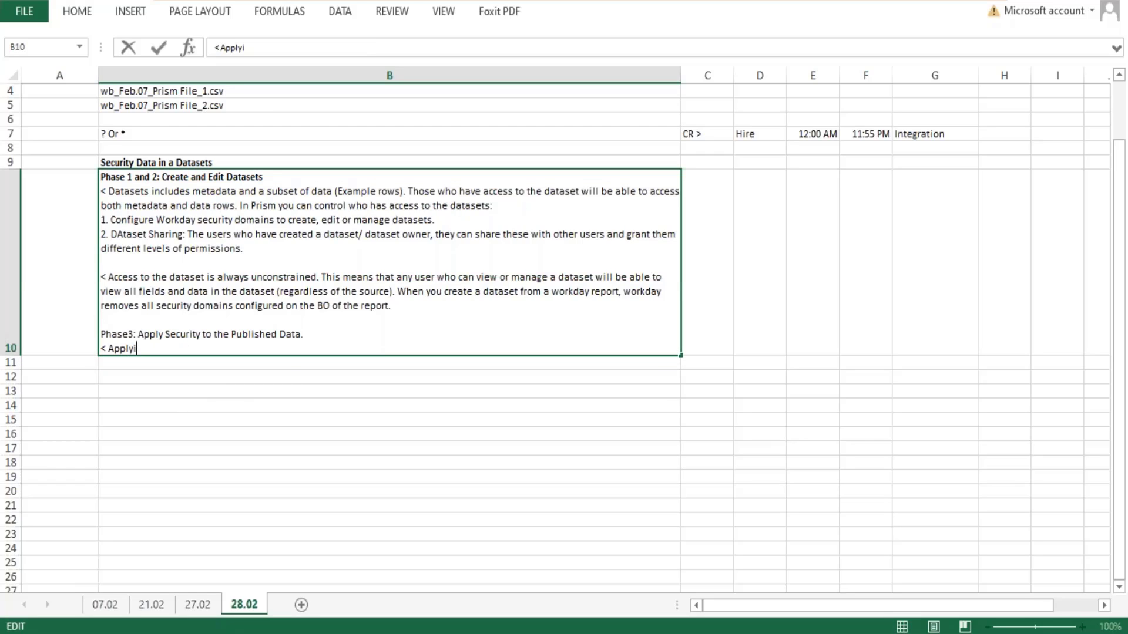
{"action": "type", "text": "ng"}
{"action": "type", "text": "security to the "}
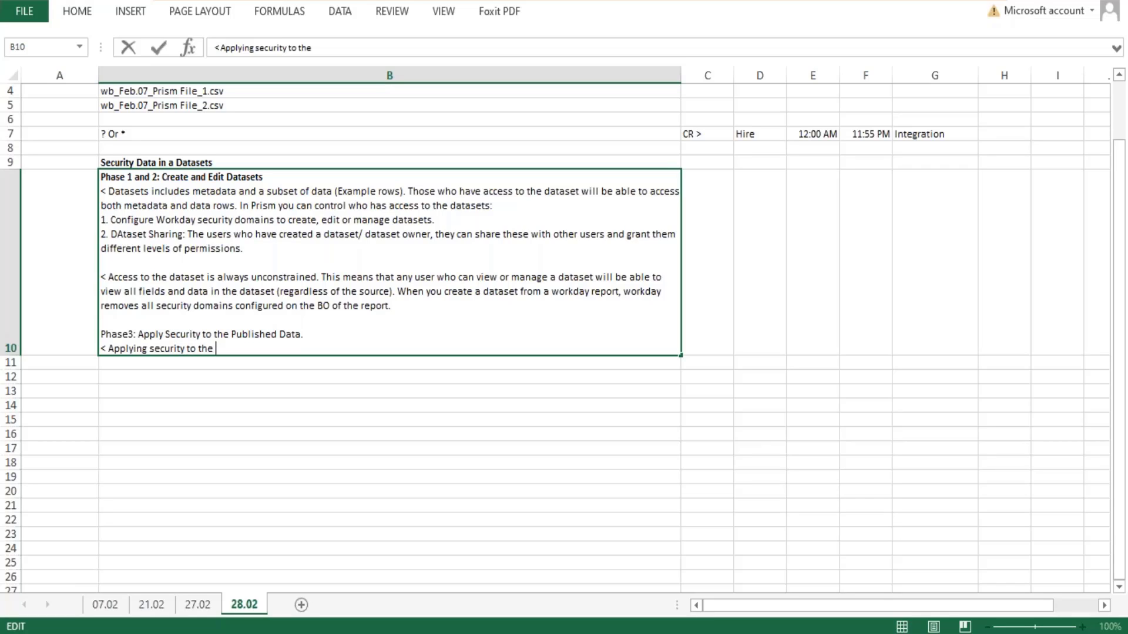
{"action": "type", "text": "publised data e"}
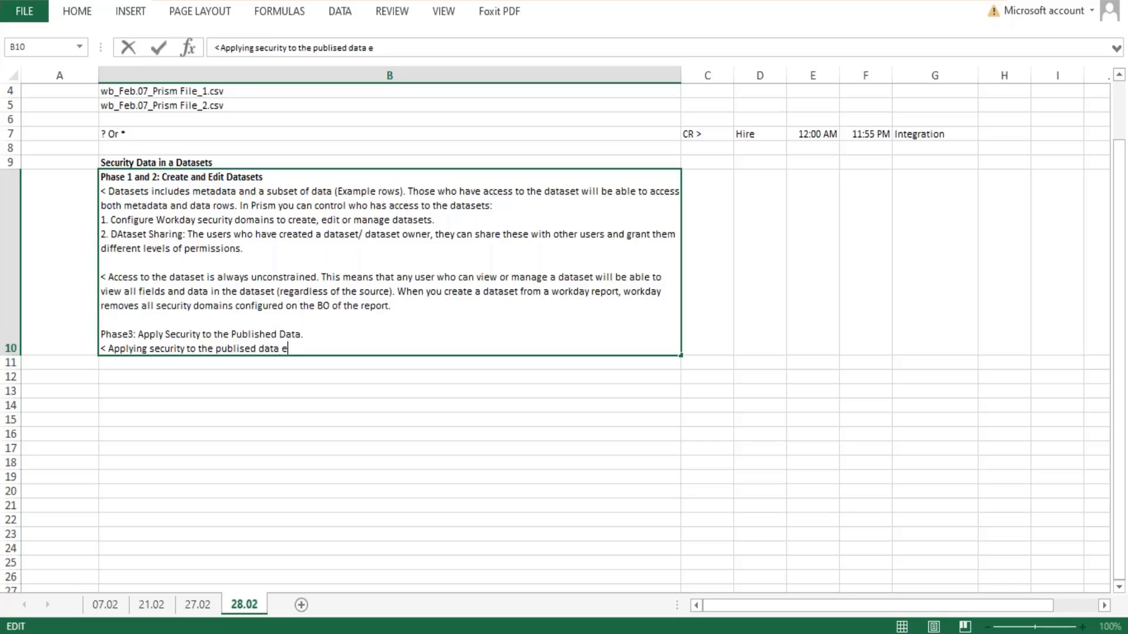
{"action": "type", "text": "nsure that data"}
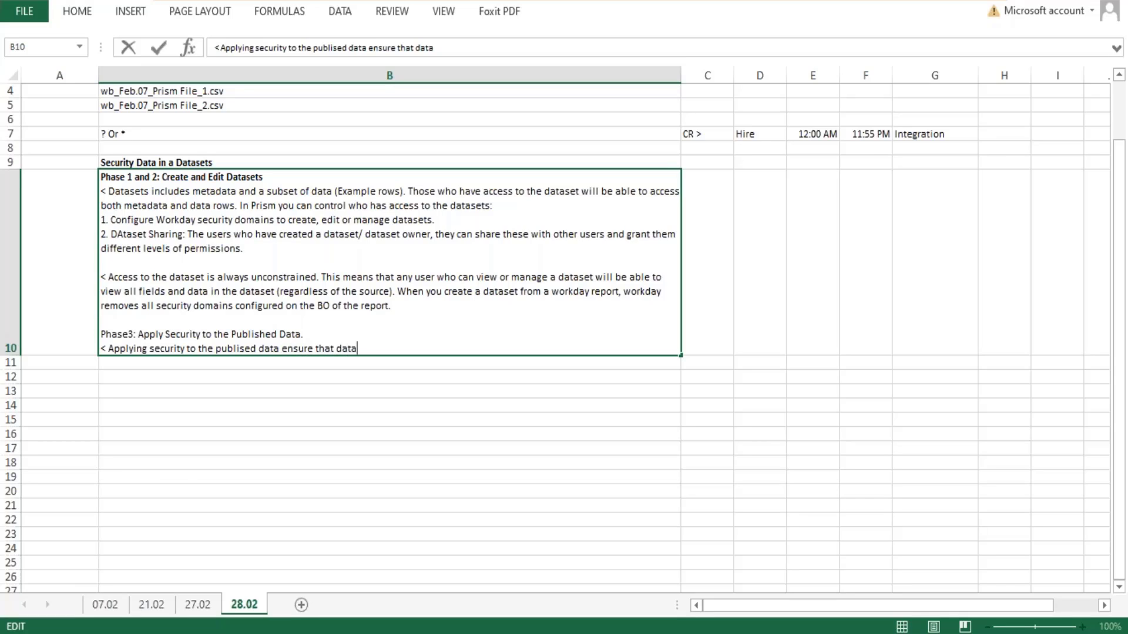
{"action": "type", "text": " have the prope"}
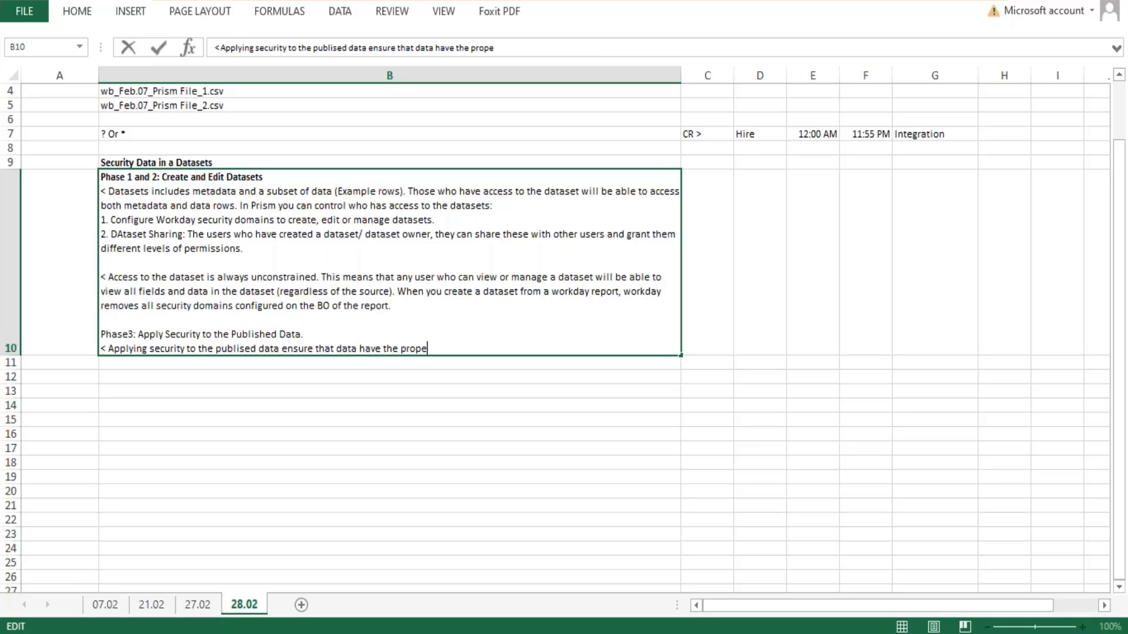
{"action": "type", "text": "r restrictions"}
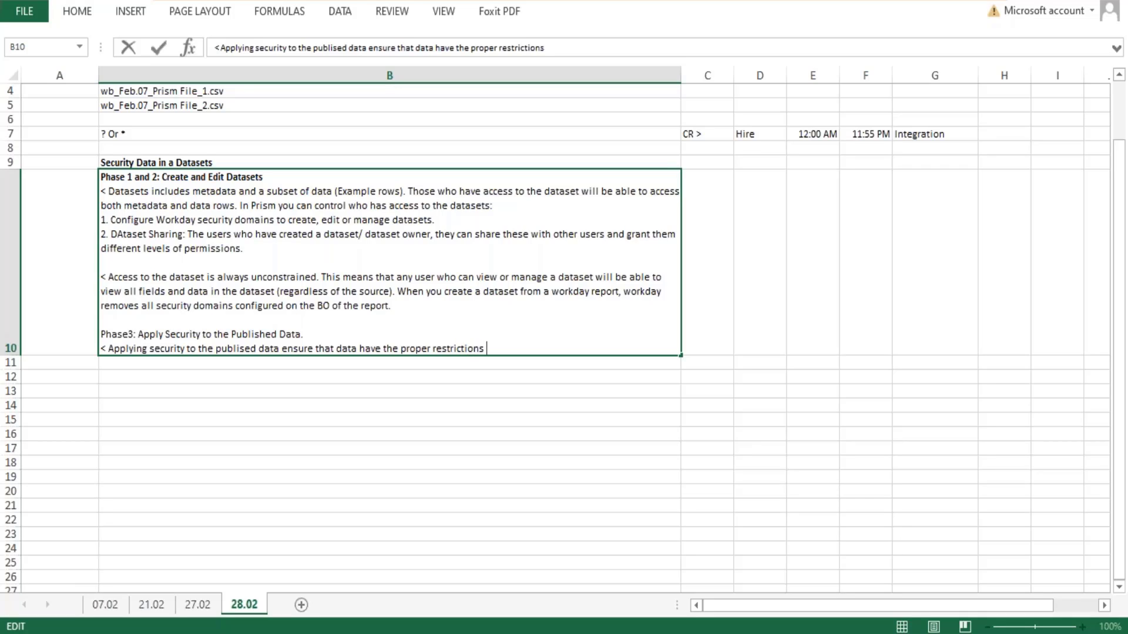
{"action": "type", "text": " when viewed in t"}
- Complete the first Phase3 sentence in cell B10 with "have the proper restrictions when viewed in a report."
{"action": "key", "text": "BackSpace"}
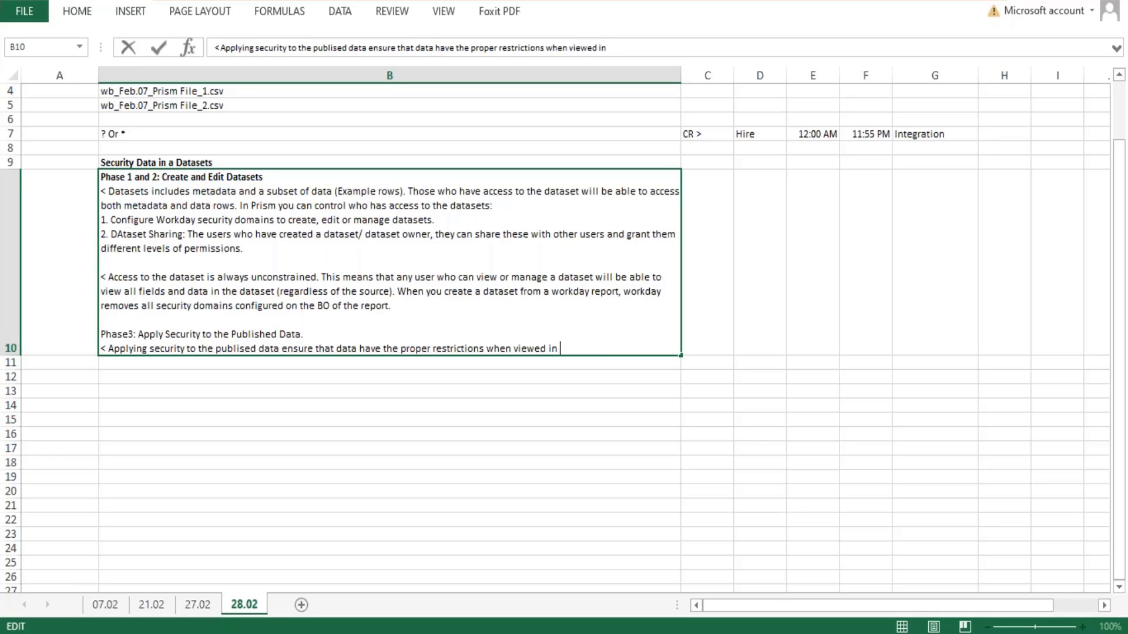
{"action": "type", "text": "a report."}
- Add the sentence "Workday applies the security to the publised data in the form of a prism data source" to cell B10
{"action": "type", "text": "Workday p"}
{"action": "type", "text": "p"}
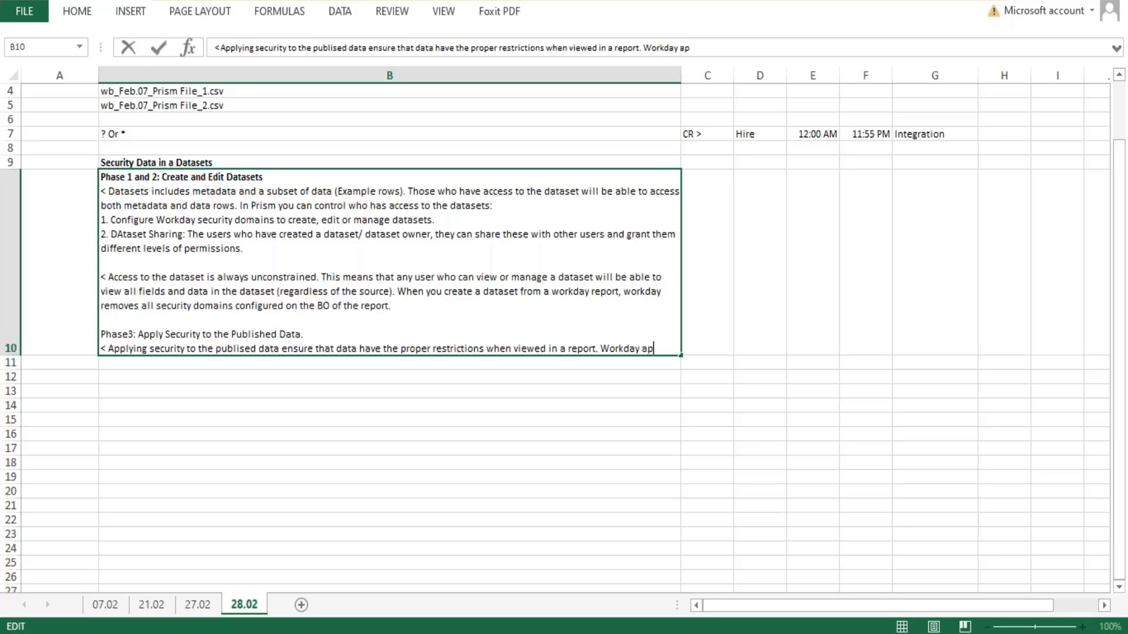
{"action": "type", "text": "plies the"}
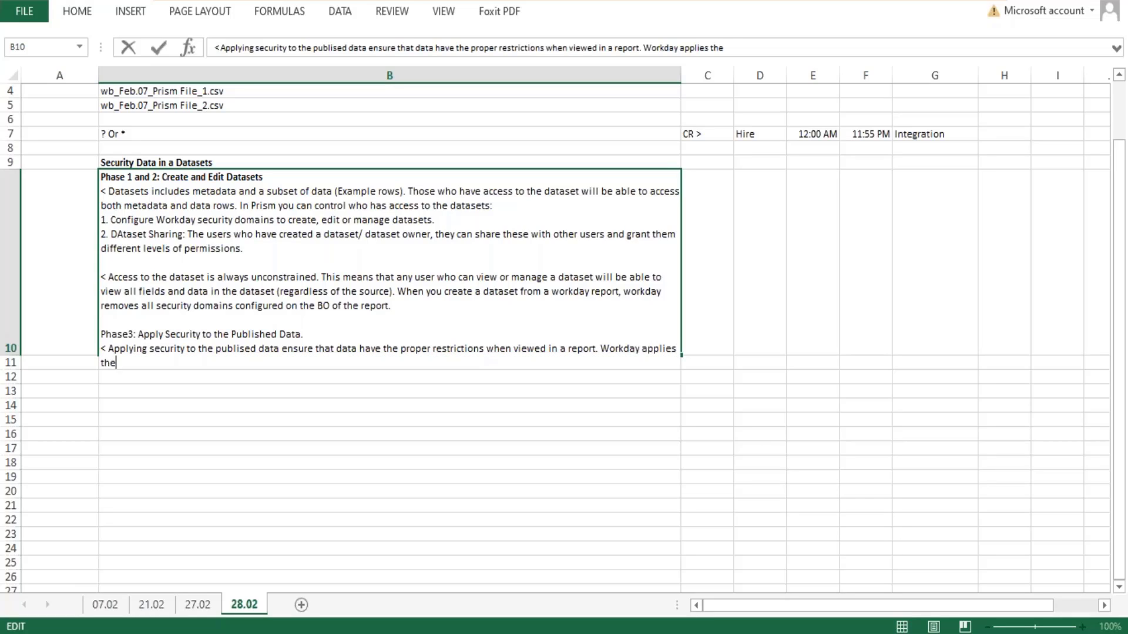
{"action": "type", "text": " security to the publised "}
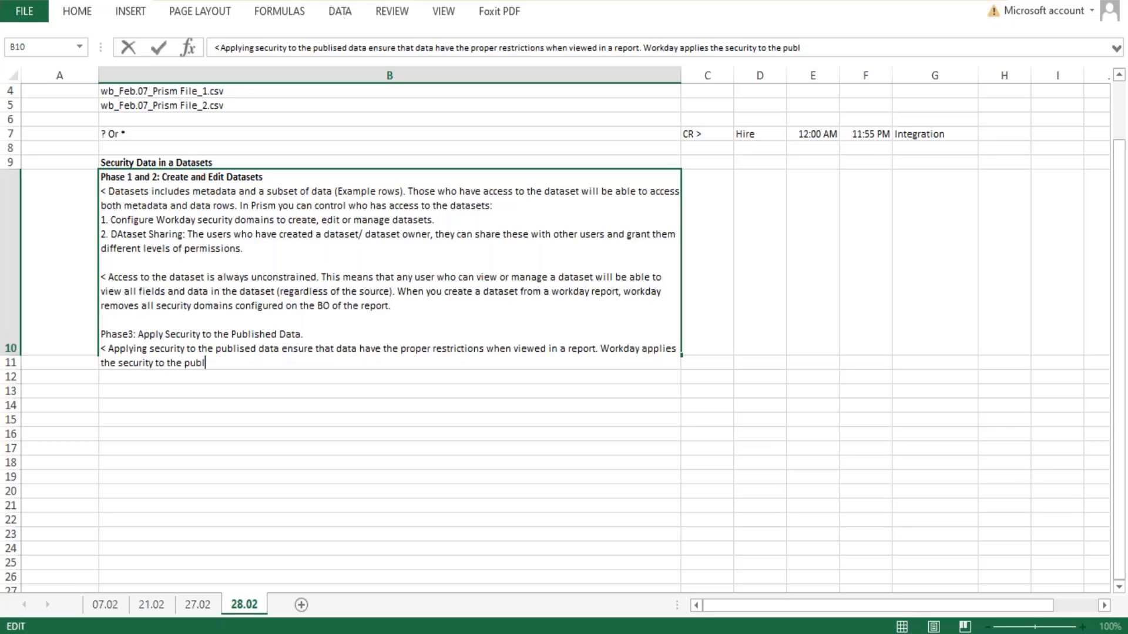
{"action": "type", "text": "data in the form of "}
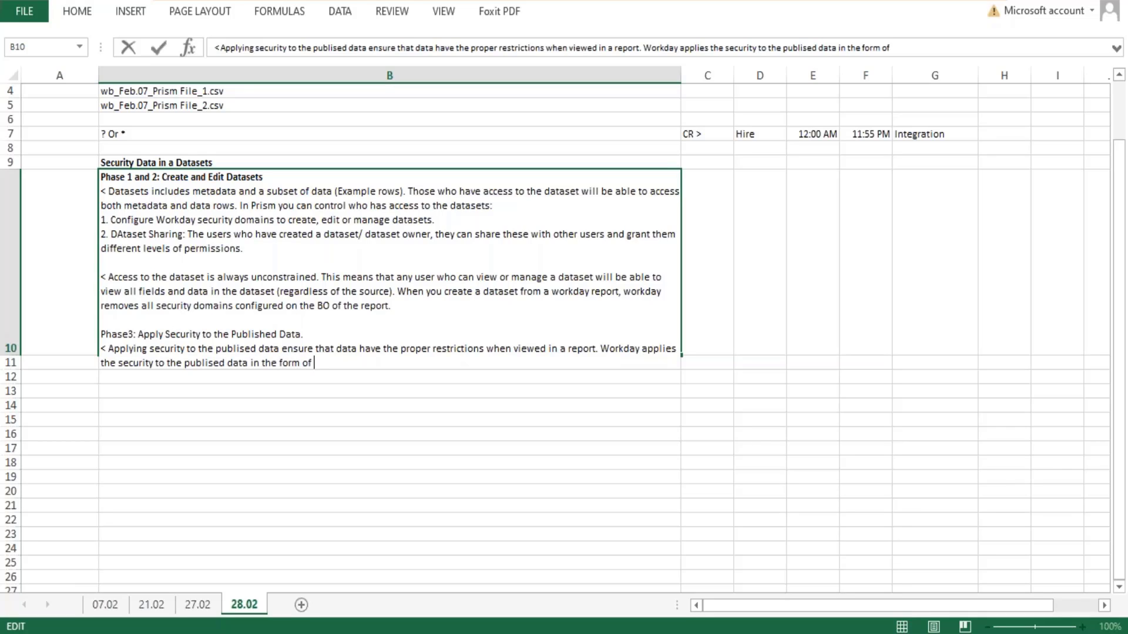
{"action": "type", "text": "a prism data source"}
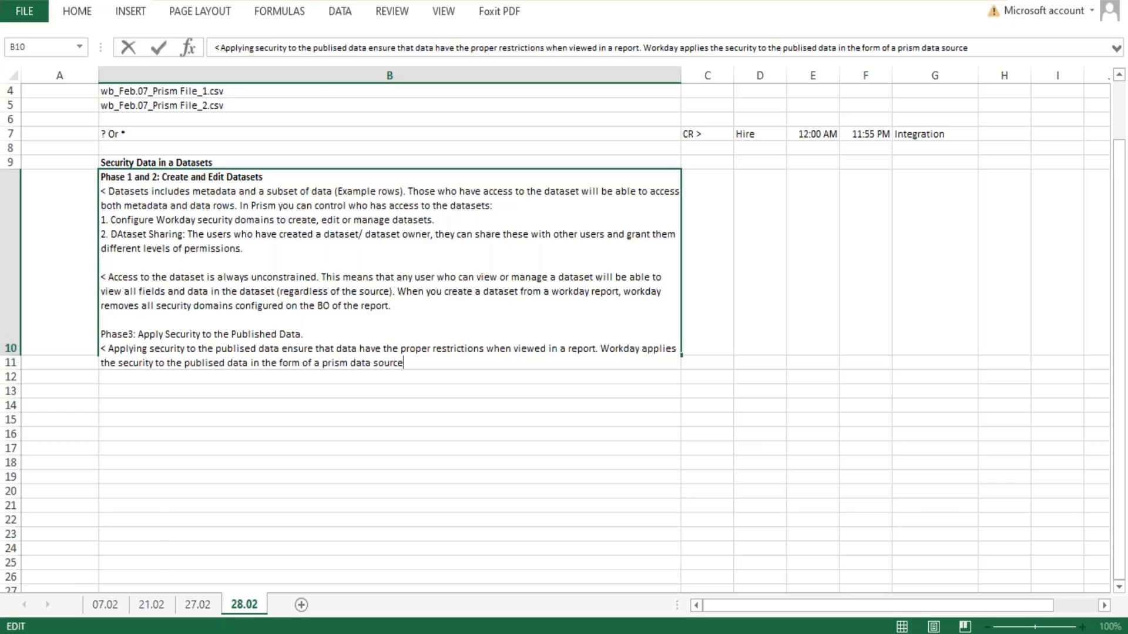
{"action": "key", "text": "Return"}
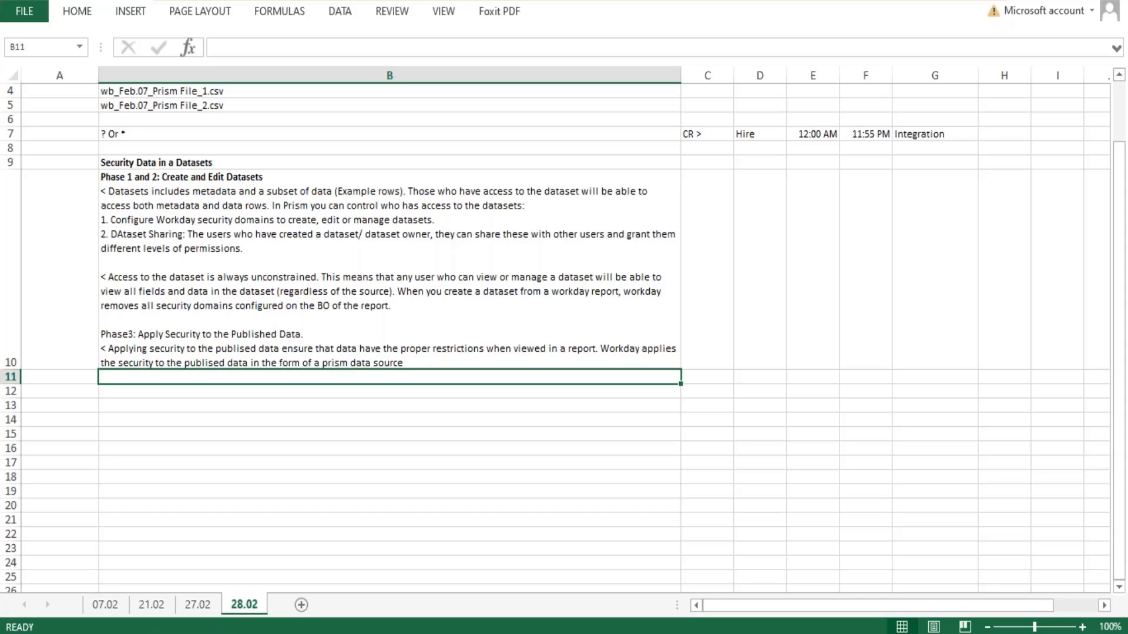
- Change "Phase3" to "Phase 3" in cell B10 and make the whole Phase 3 heading bold
{"action": "double_click", "coordinate": [128, 332]}
{"action": "left_click_drag", "start_coordinate": [329, 335], "coordinate": [99, 336]}
{"action": "key", "text": "ctrl+b"}
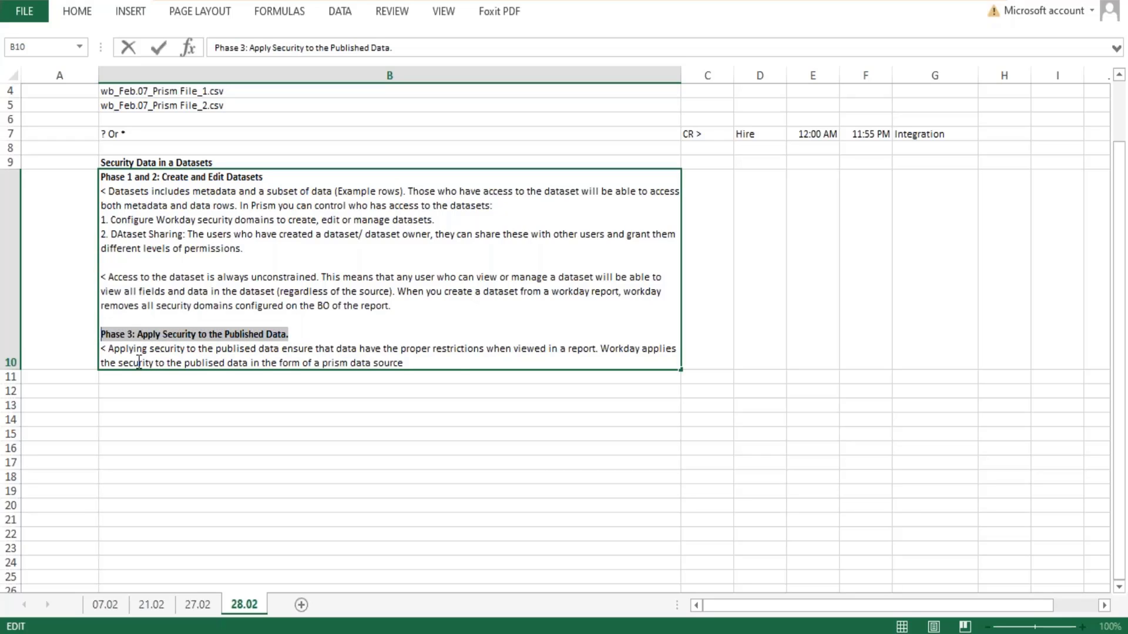
- Leave a blank line at the end of cell B10 and add "Phase 4: Publish a dataset"
{"action": "left_click", "coordinate": [438, 362]}
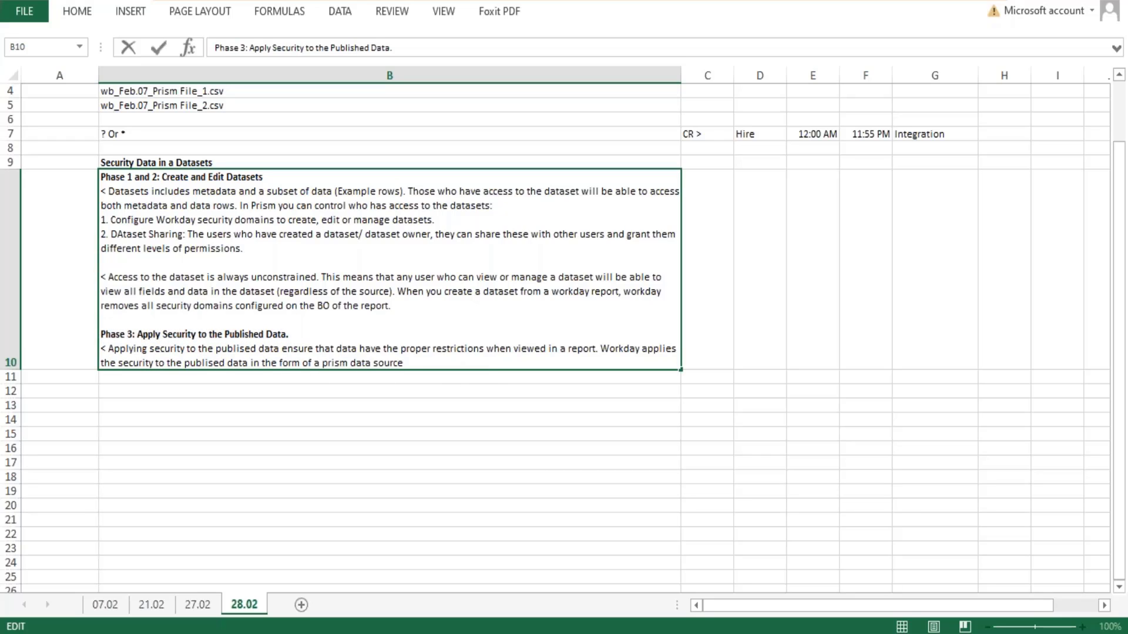
{"action": "key", "text": "alt+Return"}
{"action": "key", "text": "alt+Return"}
{"action": "type", "text": "Phas"}
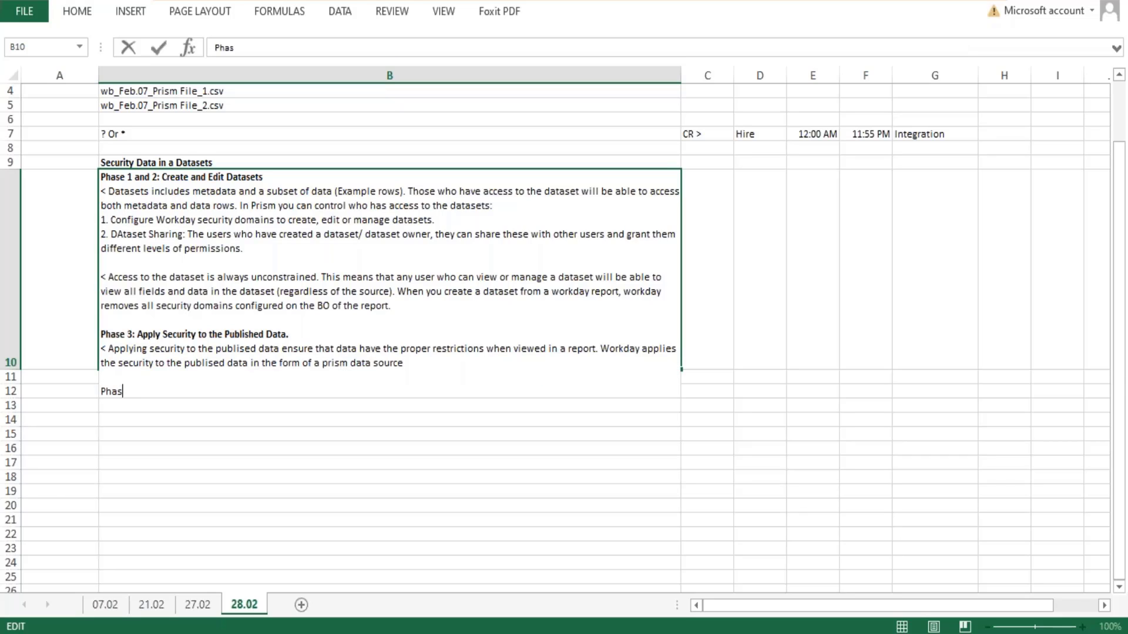
{"action": "type", "text": "e 4: Publish a dataset"}
{"action": "key", "text": "Return"}
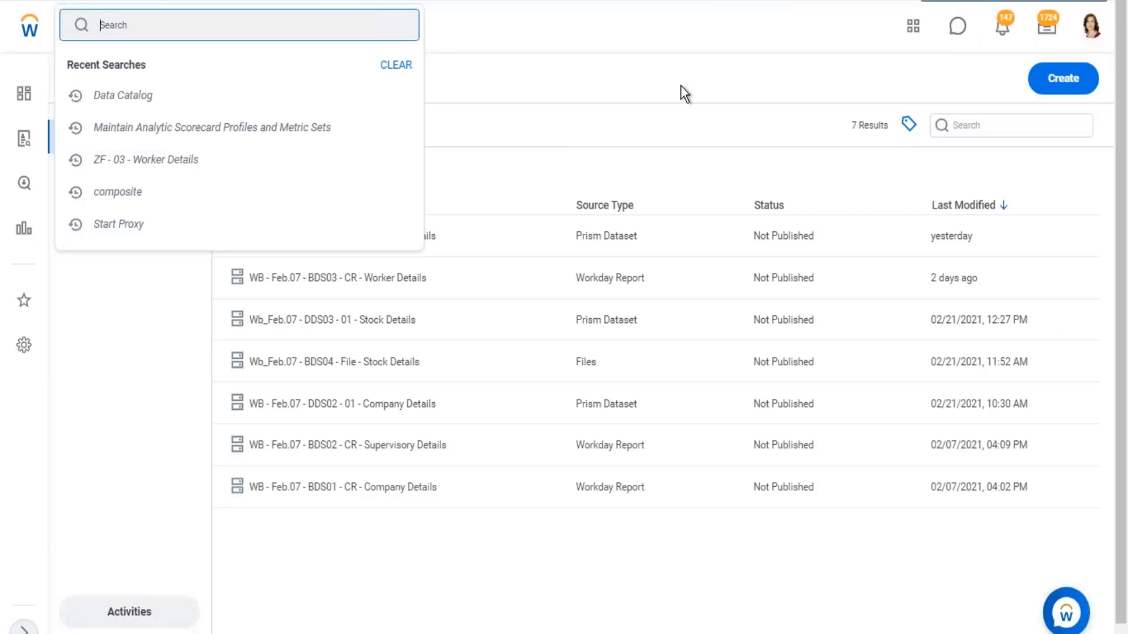
- Switch to Workday's Data Catalog and open the dataset "WB - Feb.07 - DDS01 - 01 - Company Details" for viewing
{"action": "left_click", "coordinate": [159, 365]}
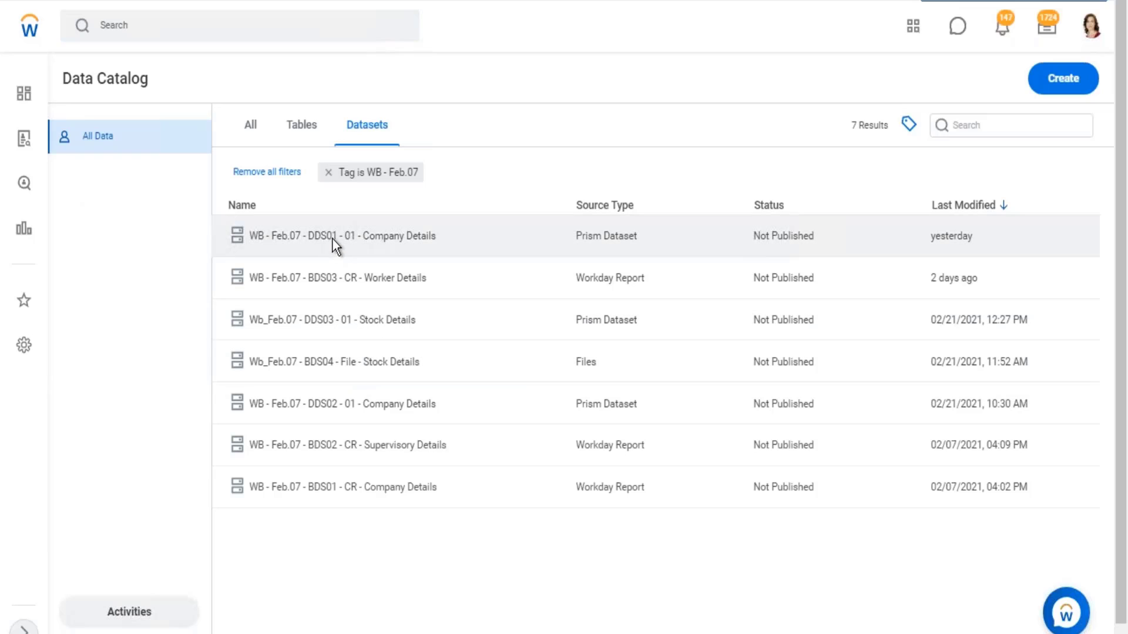
{"action": "left_click", "coordinate": [329, 236]}
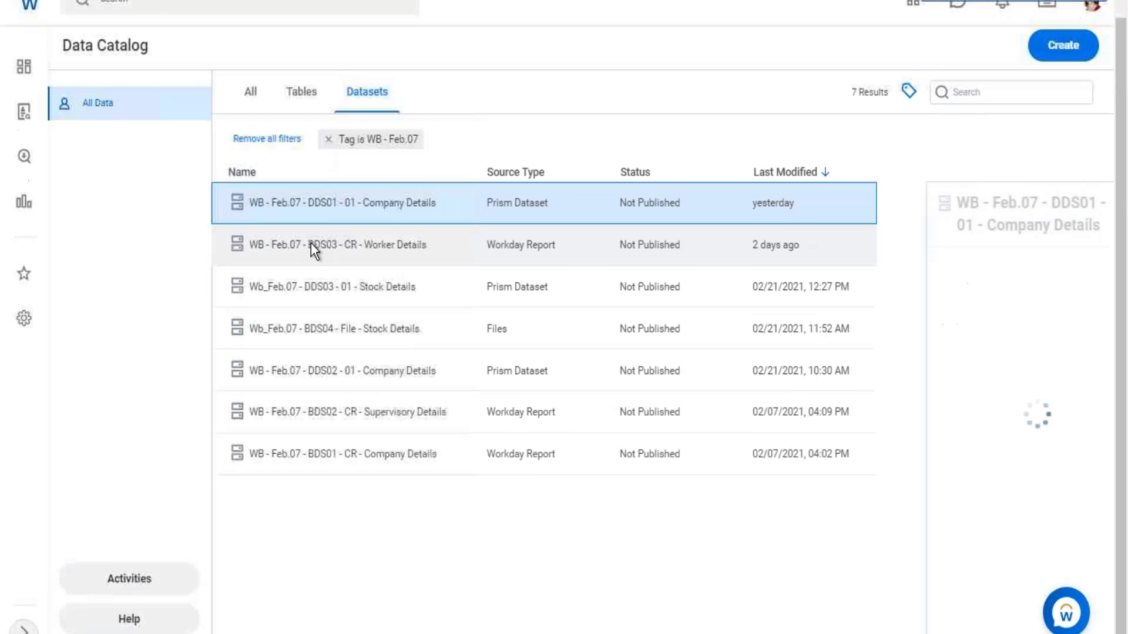
{"action": "right_click", "coordinate": [326, 207]}
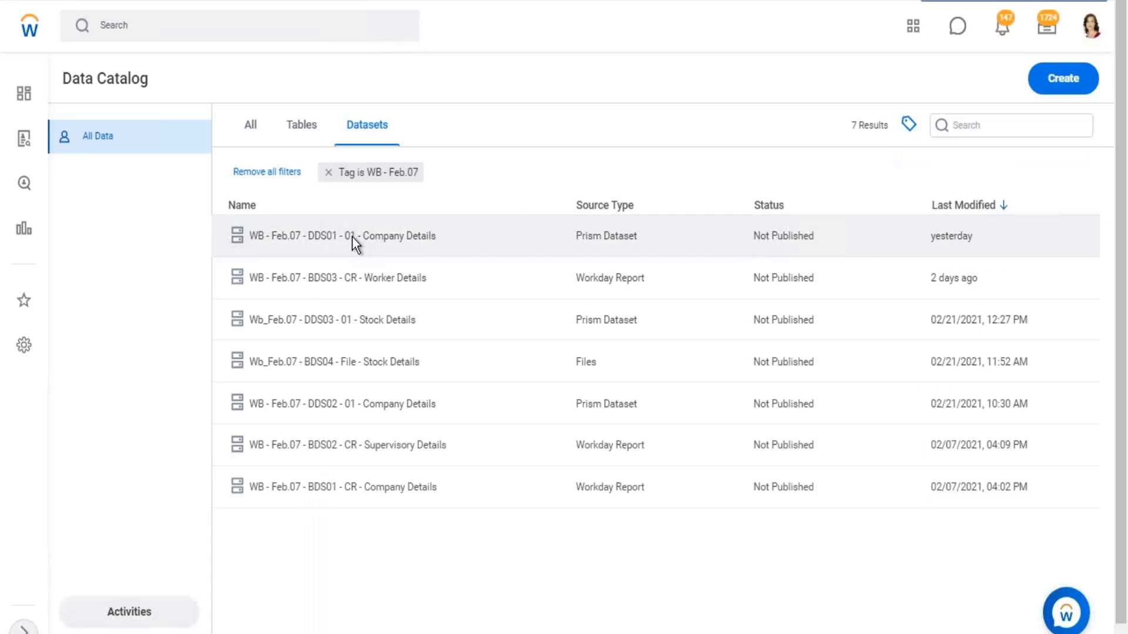
{"action": "left_click", "coordinate": [351, 237]}
{"action": "left_click", "coordinate": [352, 242]}
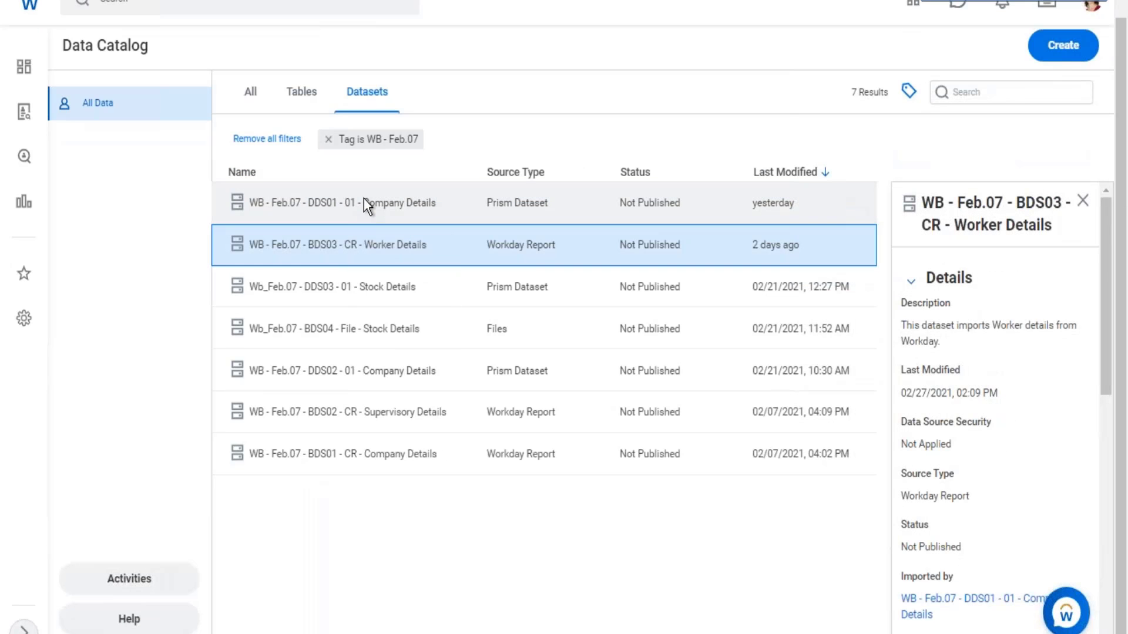
{"action": "left_click", "coordinate": [364, 203]}
{"action": "right_click", "coordinate": [363, 200]}
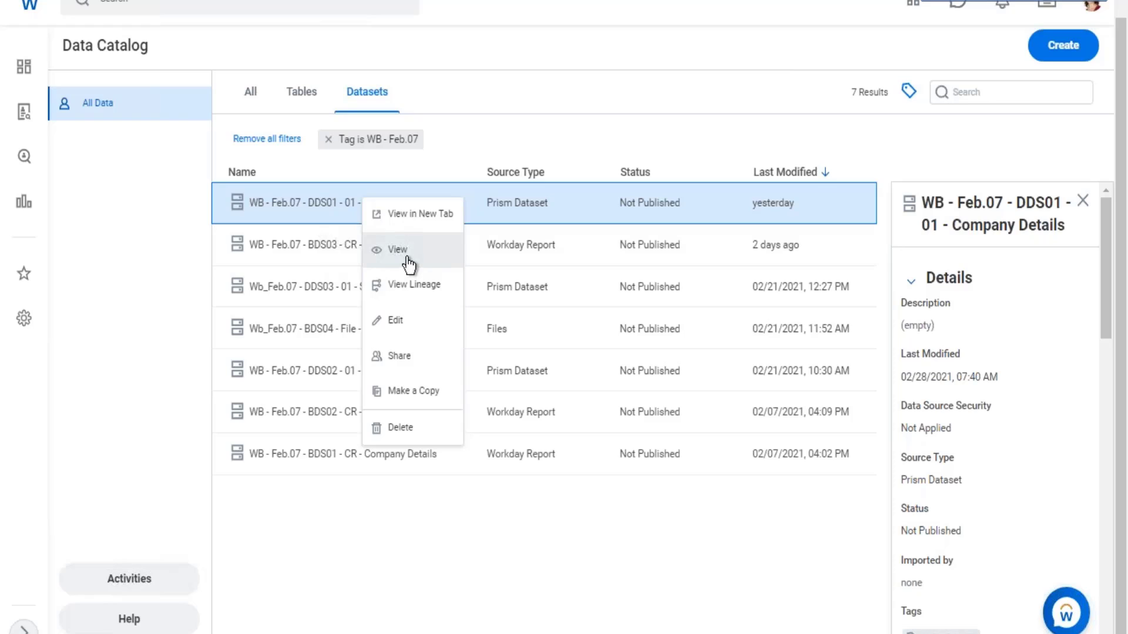
{"action": "left_click", "coordinate": [409, 265]}
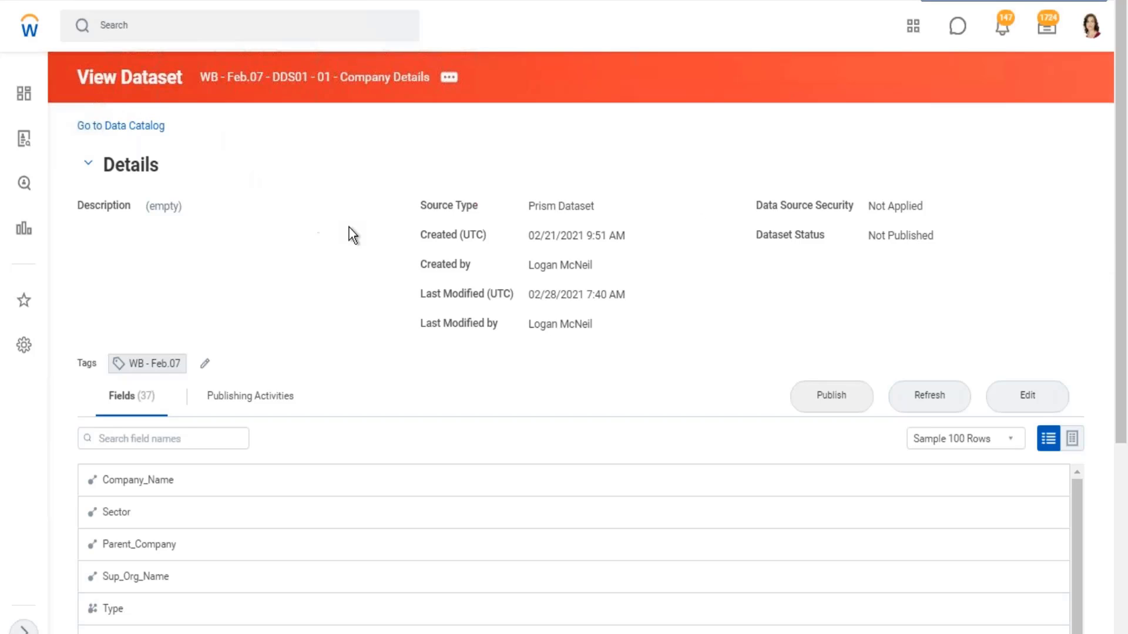
- Review the dataset's fields, its publication status and its data source security setting
{"action": "scroll", "coordinate": [443, 470], "scroll_direction": "down", "scroll_amount": 3}
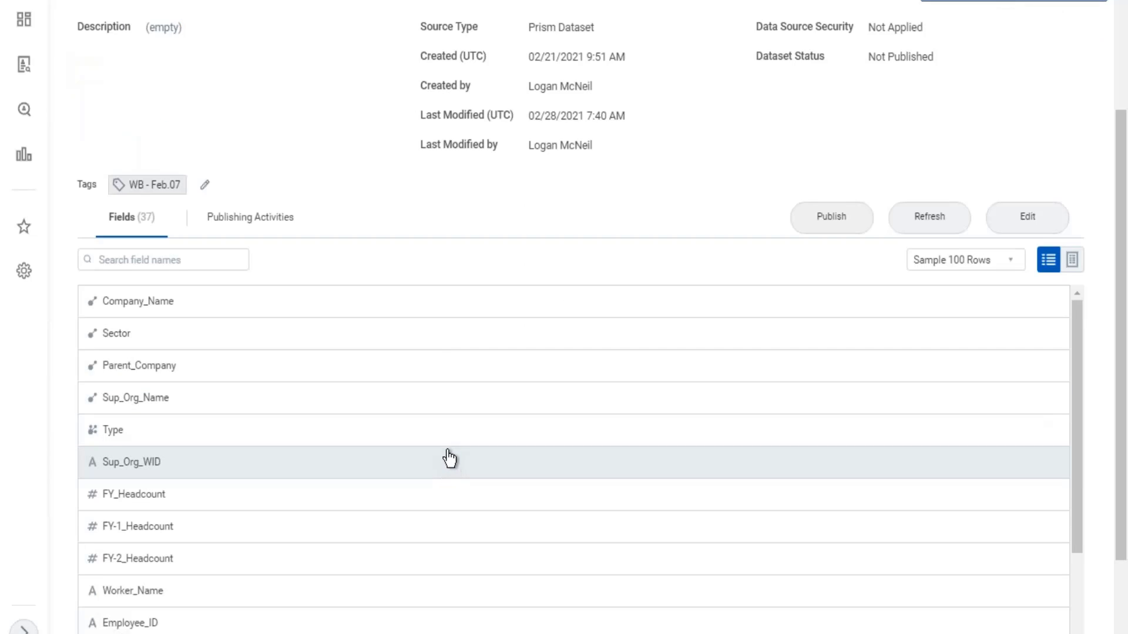
{"action": "scroll", "coordinate": [448, 450], "scroll_direction": "up", "scroll_amount": 3}
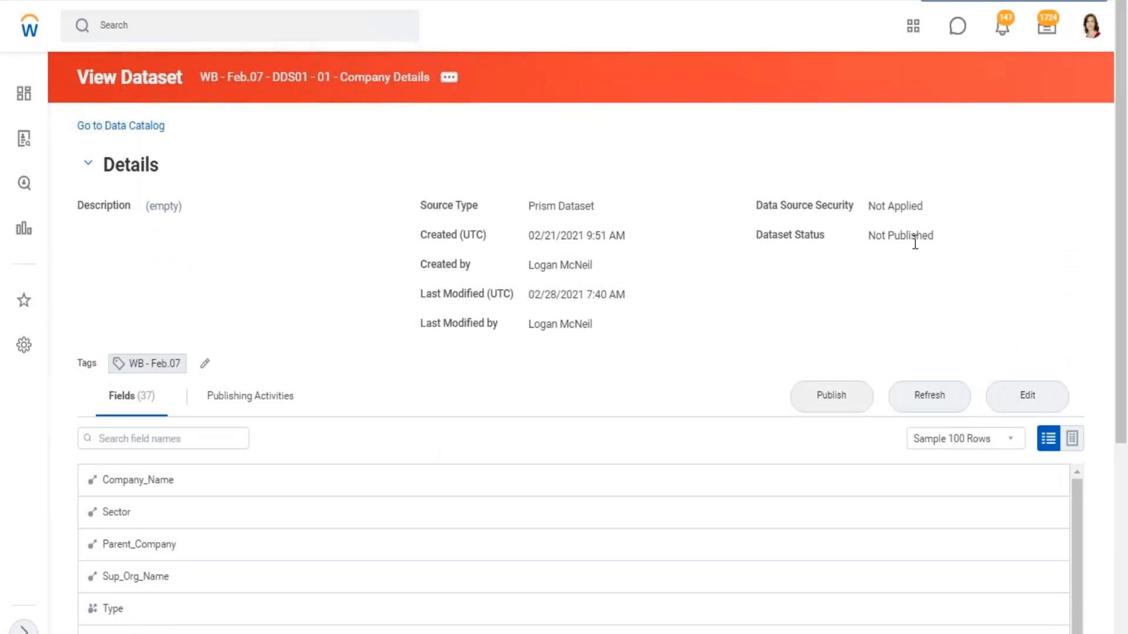
{"action": "left_click_drag", "start_coordinate": [876, 237], "coordinate": [932, 242]}
{"action": "left_click_drag", "start_coordinate": [868, 206], "coordinate": [922, 207]}
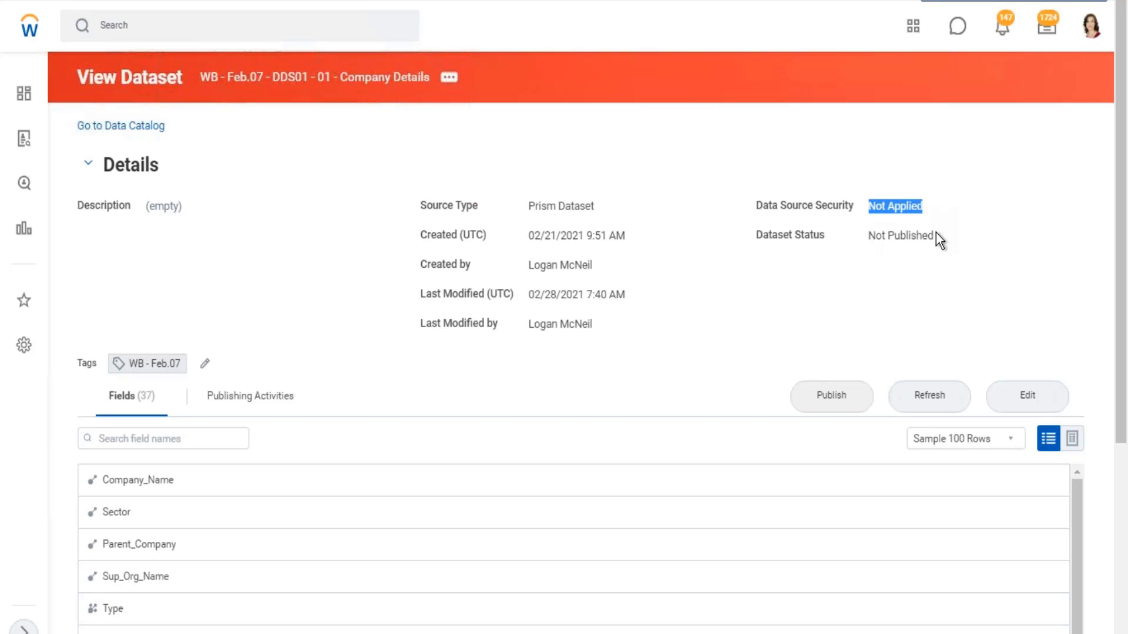
- Open the Publish Dataset dialog, examine the domain assigned to the dataset, and close the dialog without submitting
{"action": "left_click", "coordinate": [840, 385]}
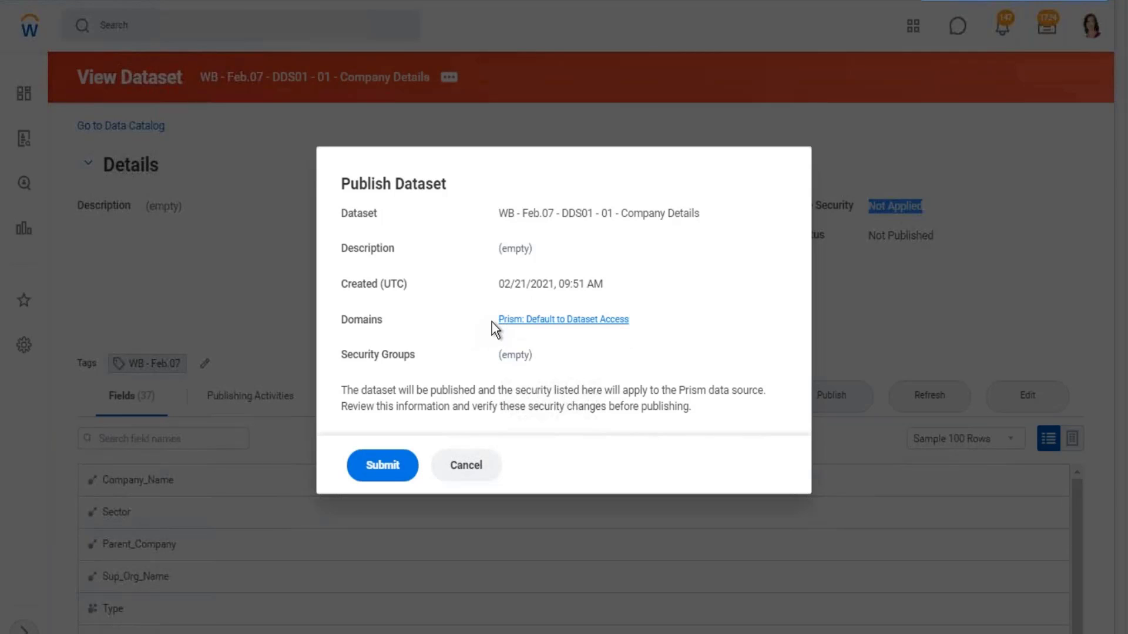
{"action": "left_click_drag", "start_coordinate": [492, 322], "coordinate": [632, 323]}
{"action": "key", "text": "ctrl+c"}
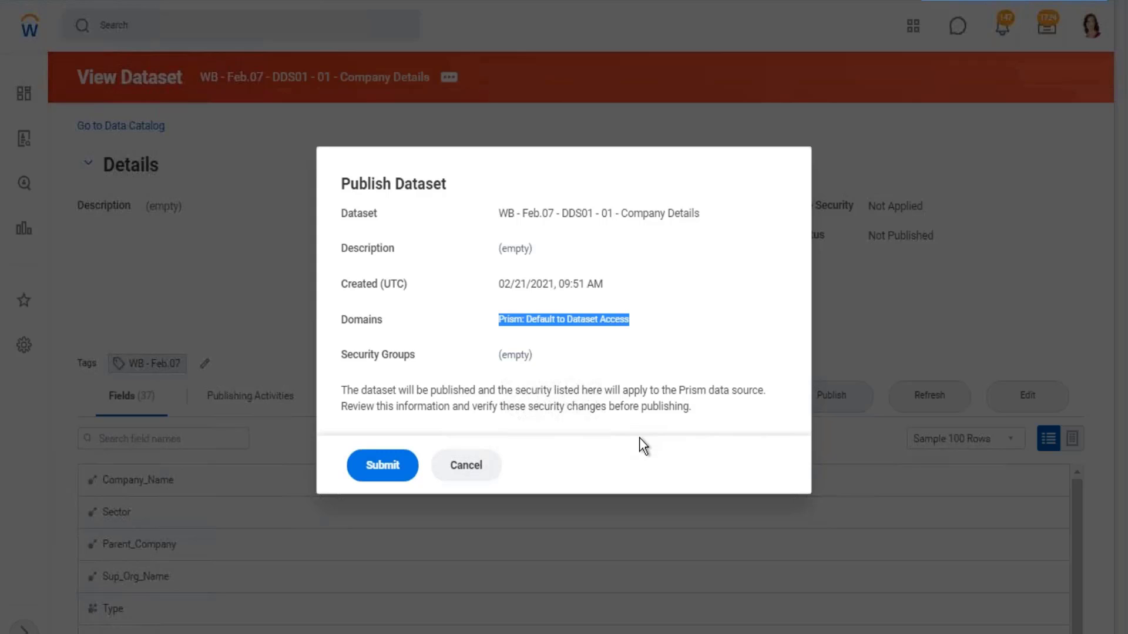
{"action": "left_click", "coordinate": [926, 243]}
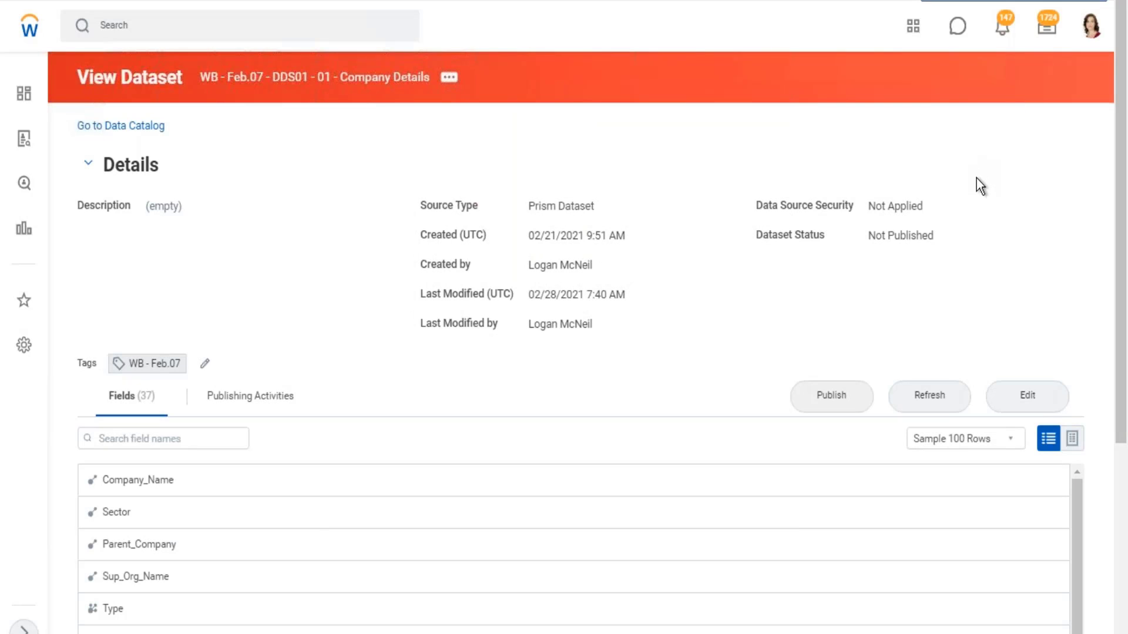
- Switch back to the Excel notes and go over the Phase 3 and Phase 4 entries in cell B10
{"action": "left_click", "coordinate": [1050, 3]}
{"action": "double_click", "coordinate": [229, 328]}
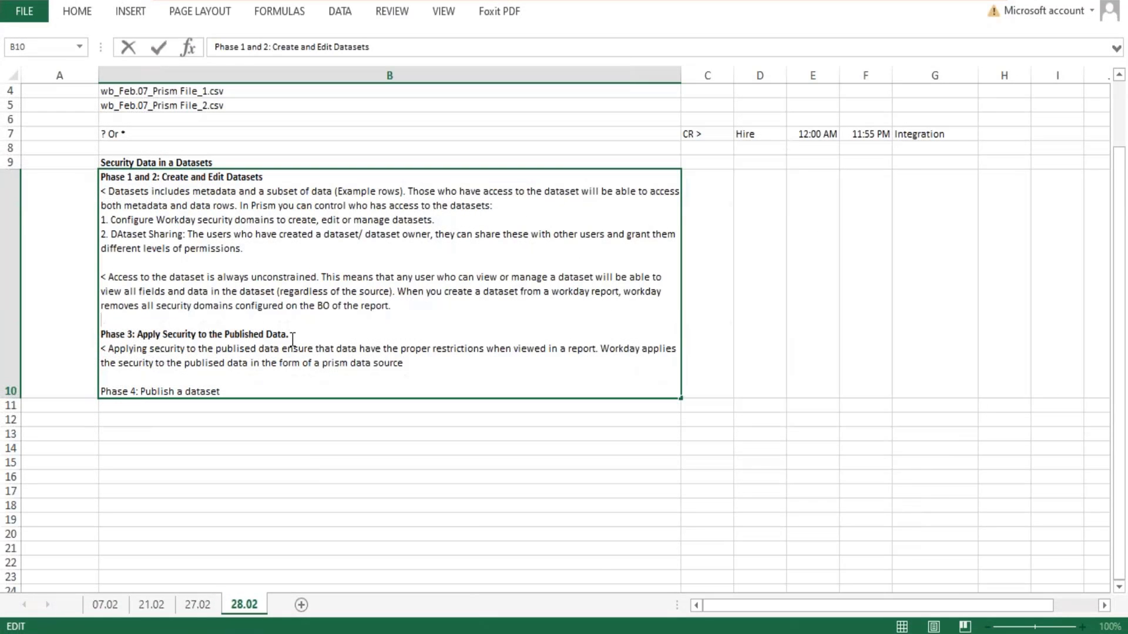
{"action": "left_click_drag", "start_coordinate": [292, 336], "coordinate": [101, 334]}
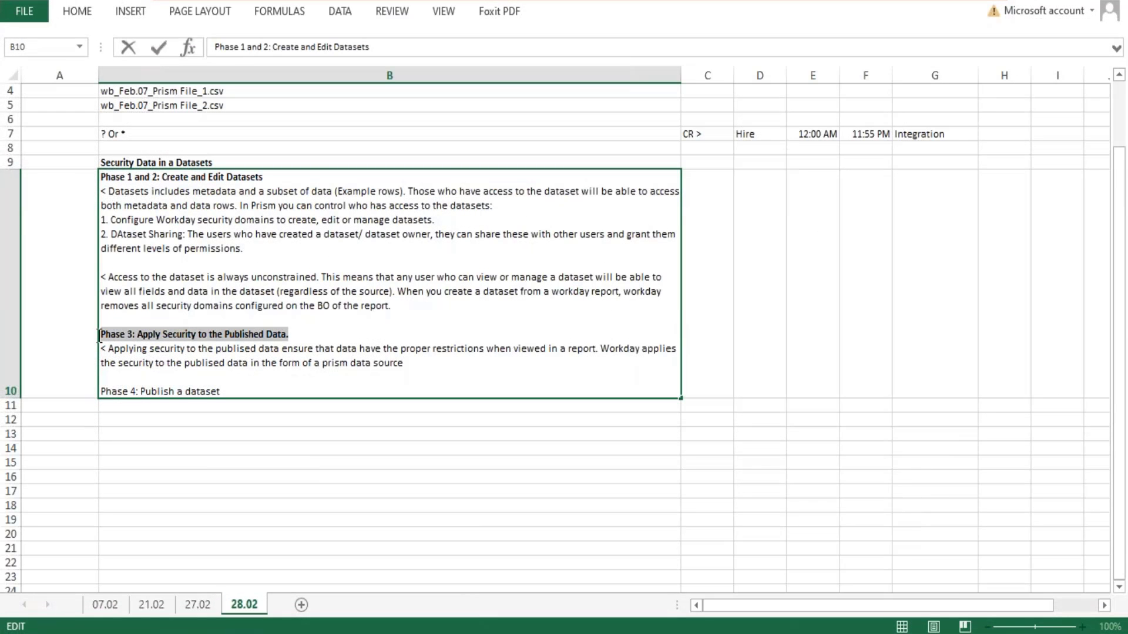
{"action": "left_click", "coordinate": [404, 362]}
{"action": "left_click_drag", "start_coordinate": [405, 362], "coordinate": [275, 341]}
{"action": "left_click_drag", "start_coordinate": [224, 391], "coordinate": [62, 391]}
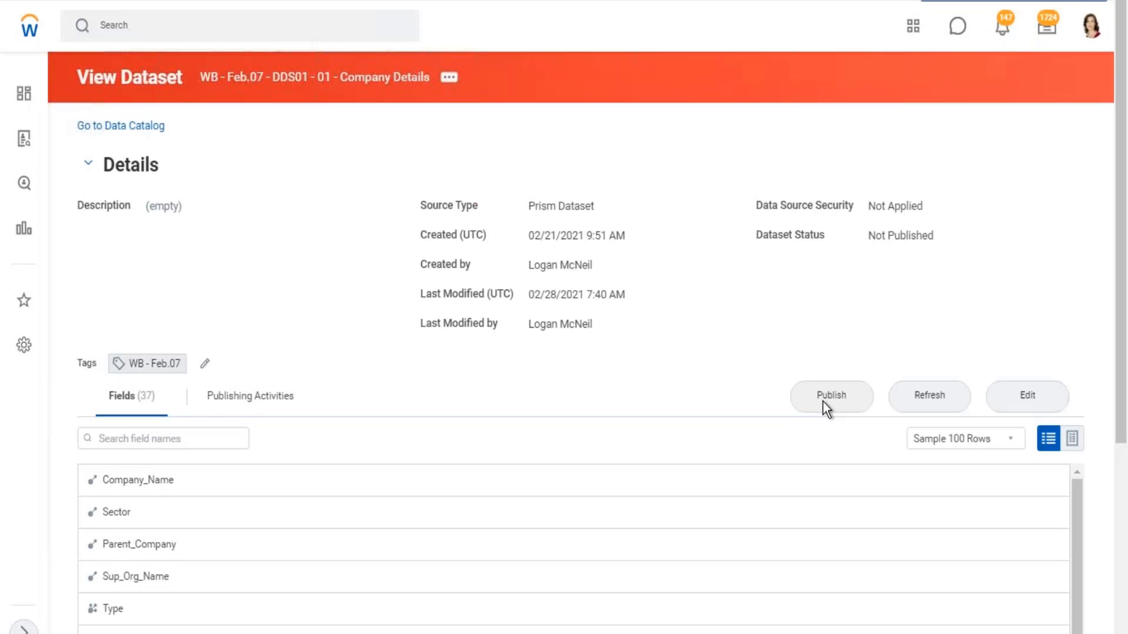
- Switch to Workday, reopen the Publish Dataset dialog and read the statement about security applying to the Prism data source
{"action": "left_click", "coordinate": [851, 397]}
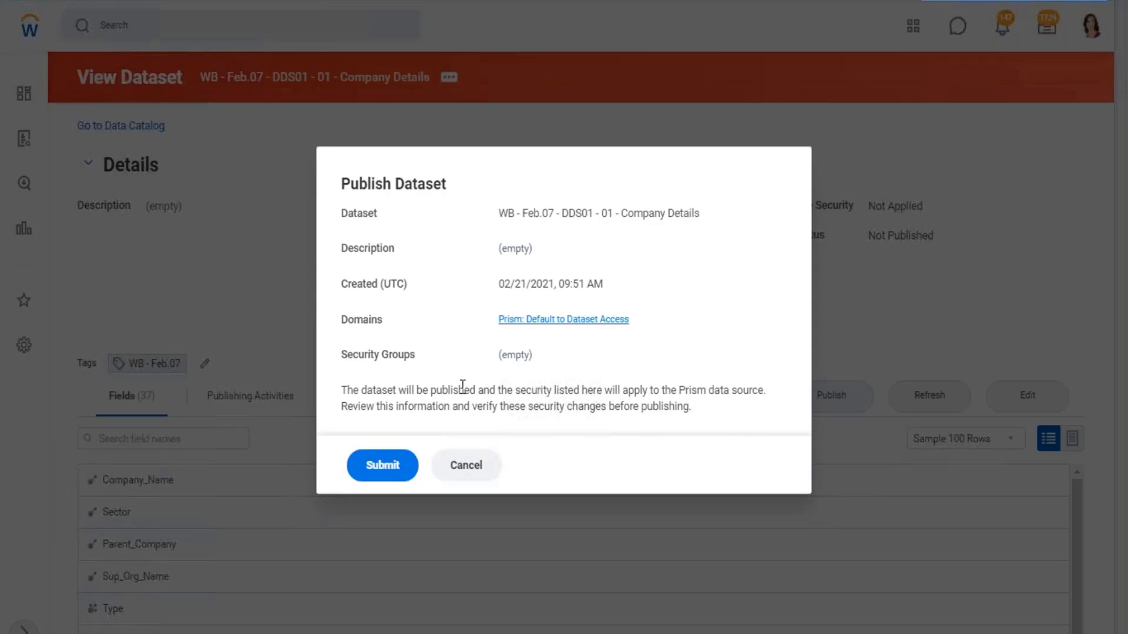
{"action": "left_click_drag", "start_coordinate": [554, 390], "coordinate": [757, 390]}
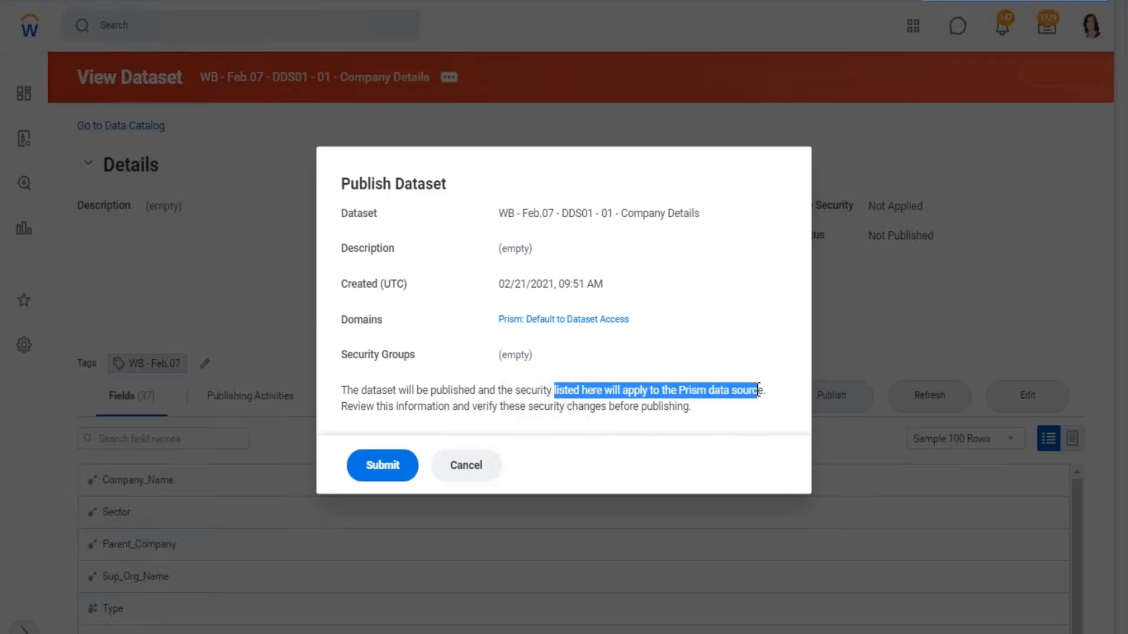
- Close the Publish Dataset dialog without submitting, switch to the Excel notes and add "< Prism: Default to Dataset Access" below the Phase 4 heading in B10
{"action": "left_click", "coordinate": [474, 470]}
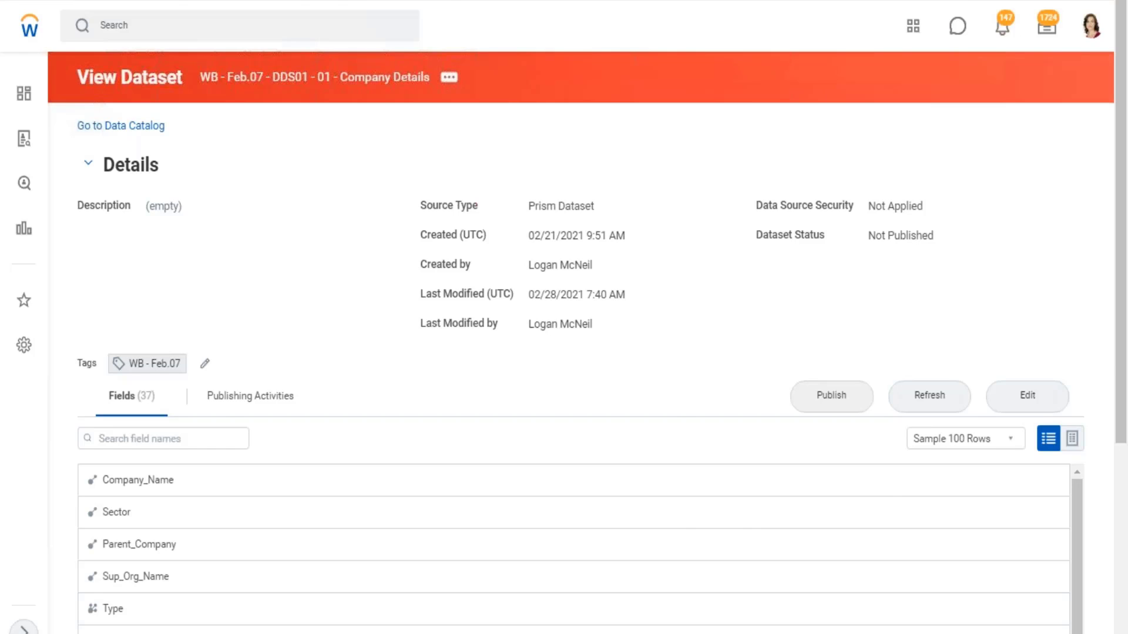
{"action": "key", "text": "alt+Tab"}
{"action": "left_click", "coordinate": [240, 392]}
{"action": "key", "text": "alt+Return"}
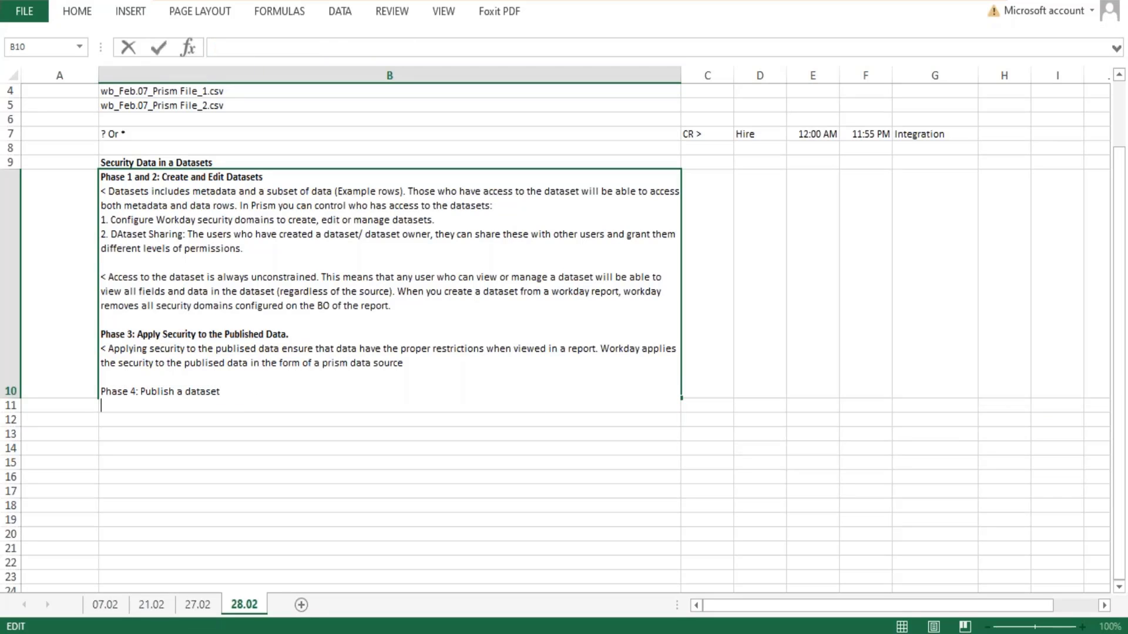
{"action": "type", "text": "<"}
{"action": "key", "text": "ctrl+v"}
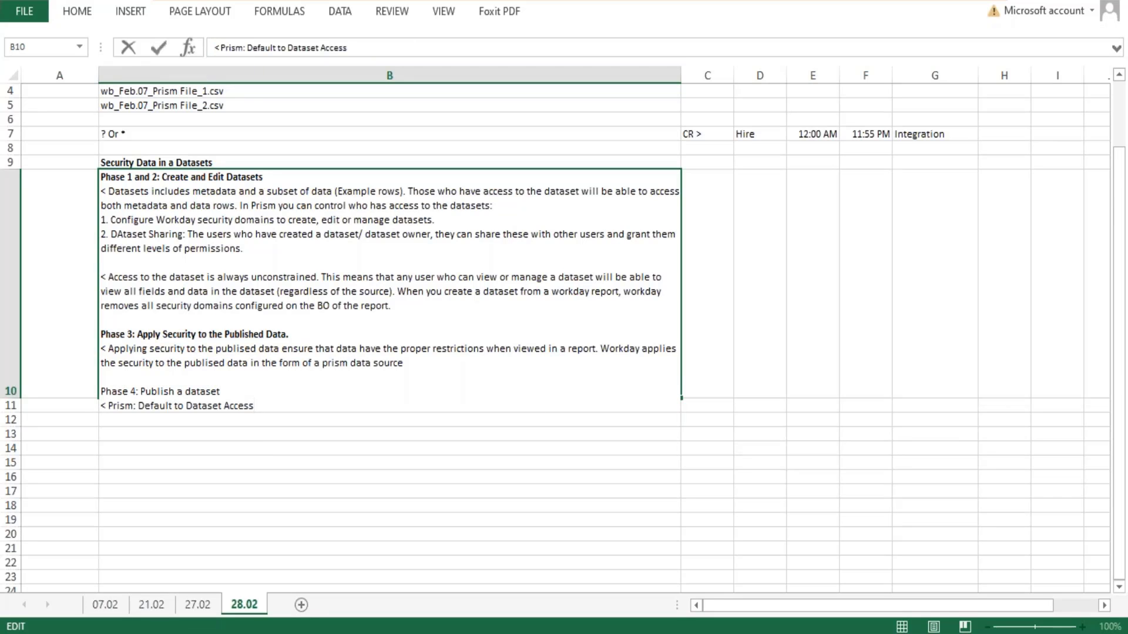
{"action": "key", "text": "Return"}
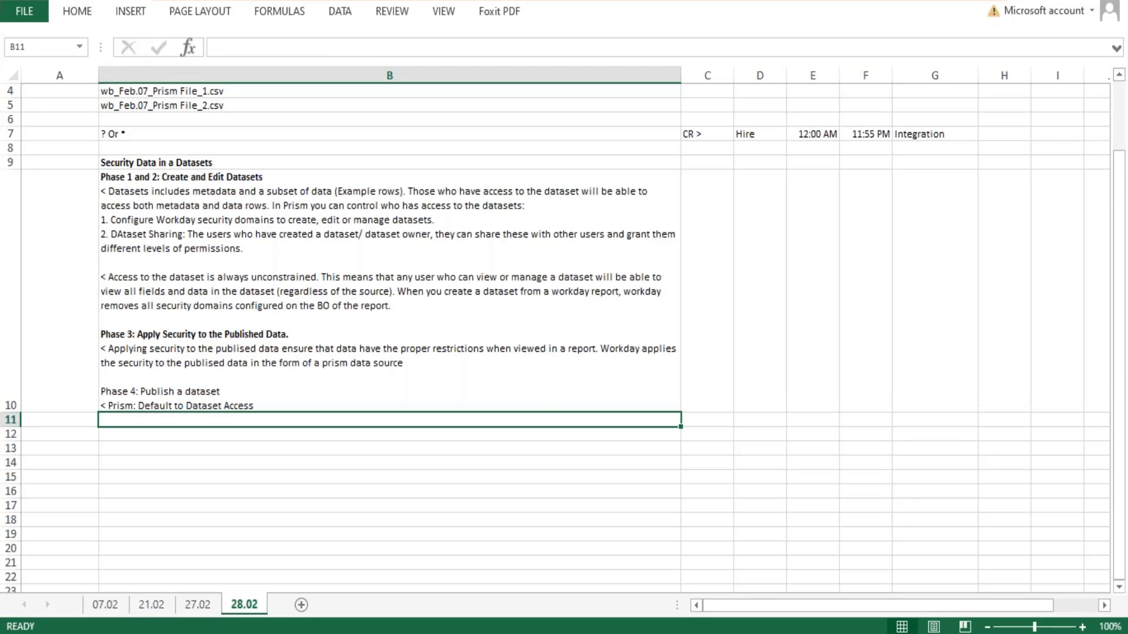
- Insert "When you publish a dataset, Workday create the Prism DAta source" before "Prism: Default to Dataset Access" in cell B10
{"action": "double_click", "coordinate": [224, 406]}
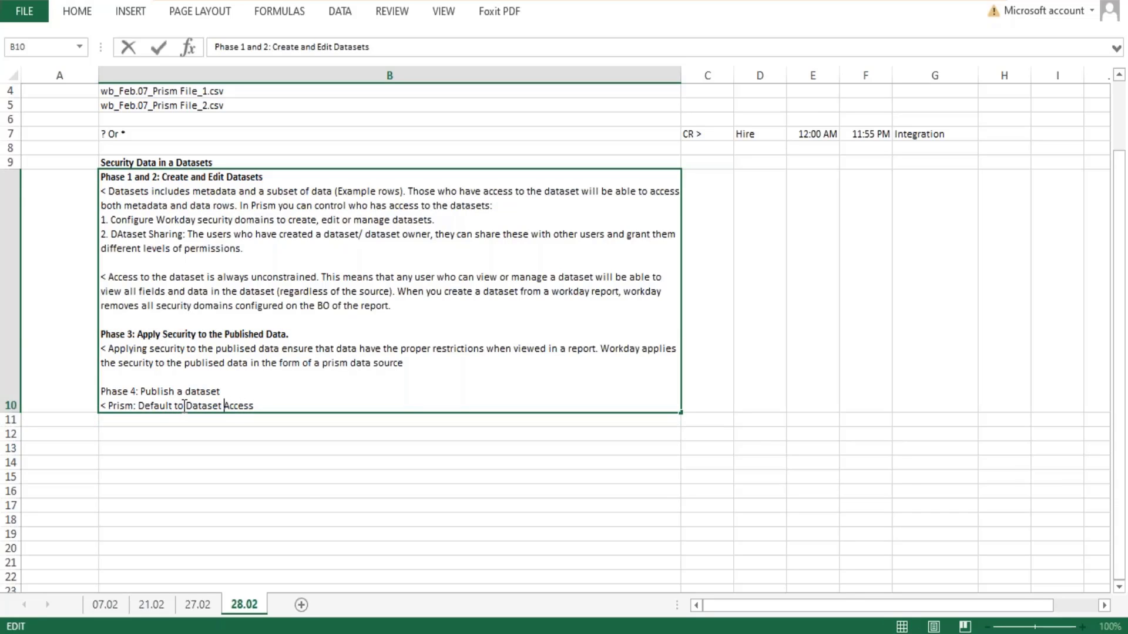
{"action": "left_click_drag", "start_coordinate": [185, 407], "coordinate": [254, 409]}
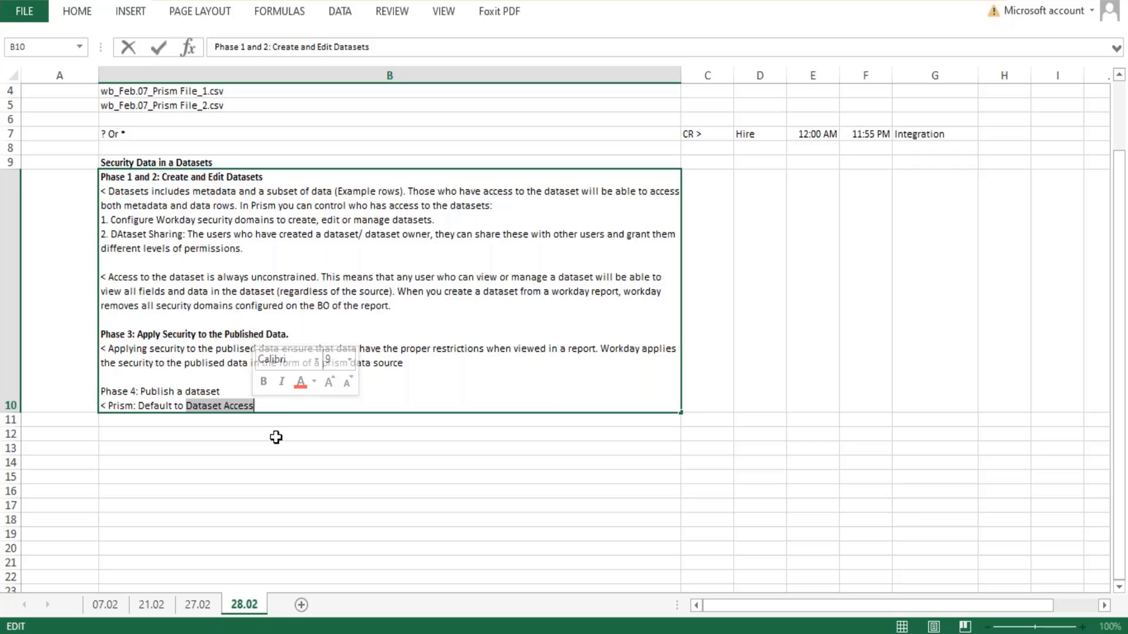
{"action": "left_click", "coordinate": [111, 410]}
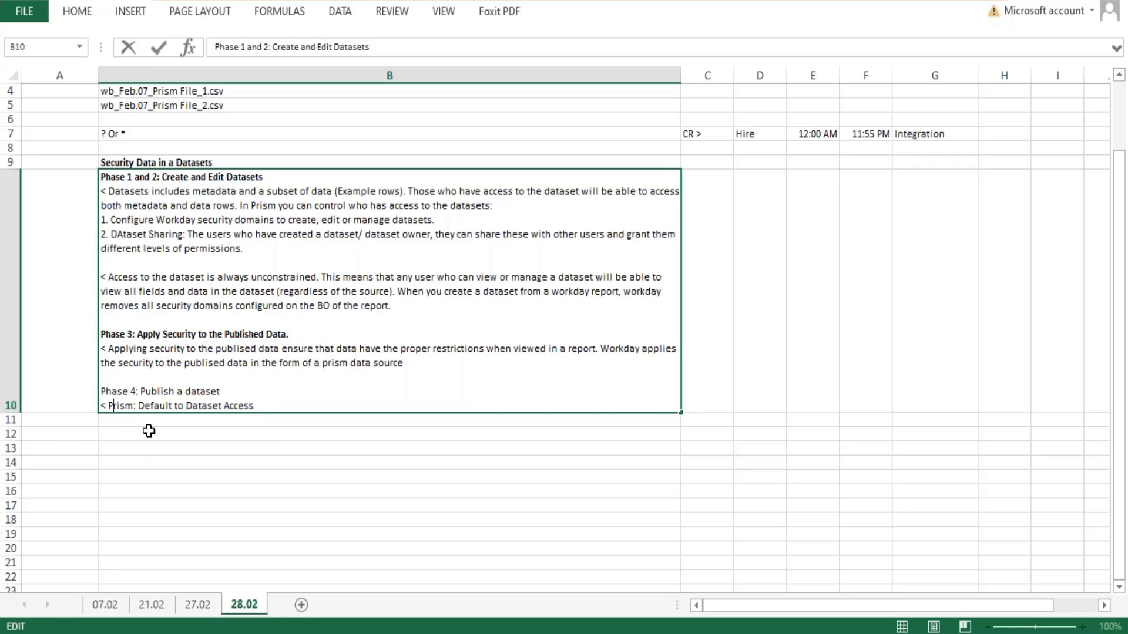
{"action": "type", "text": "When you "}
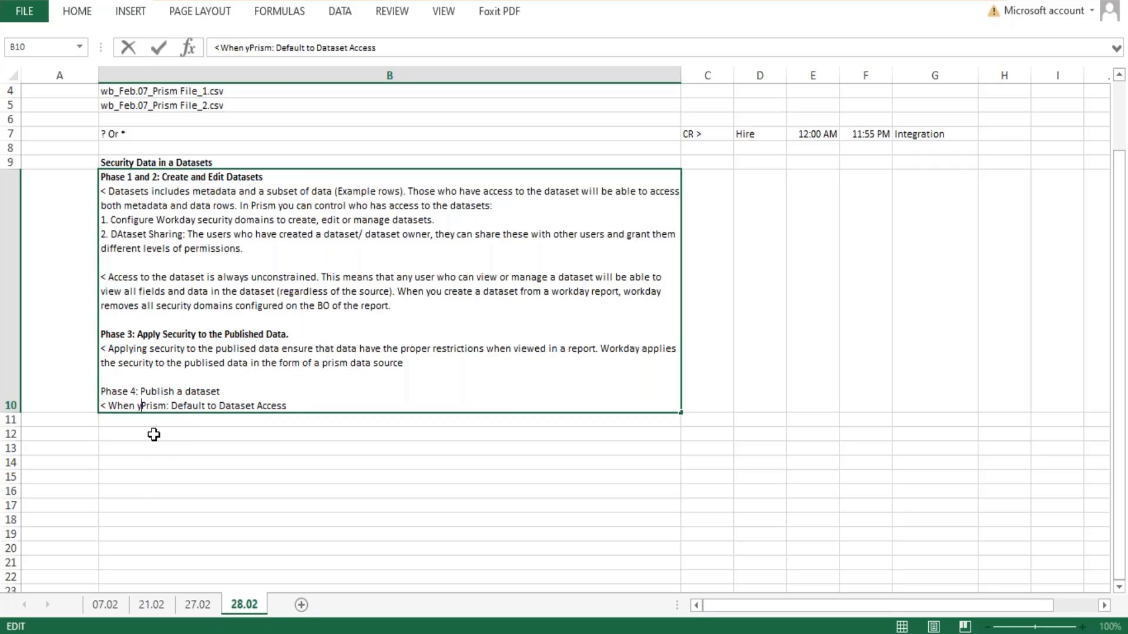
{"action": "type", "text": "publish a d"}
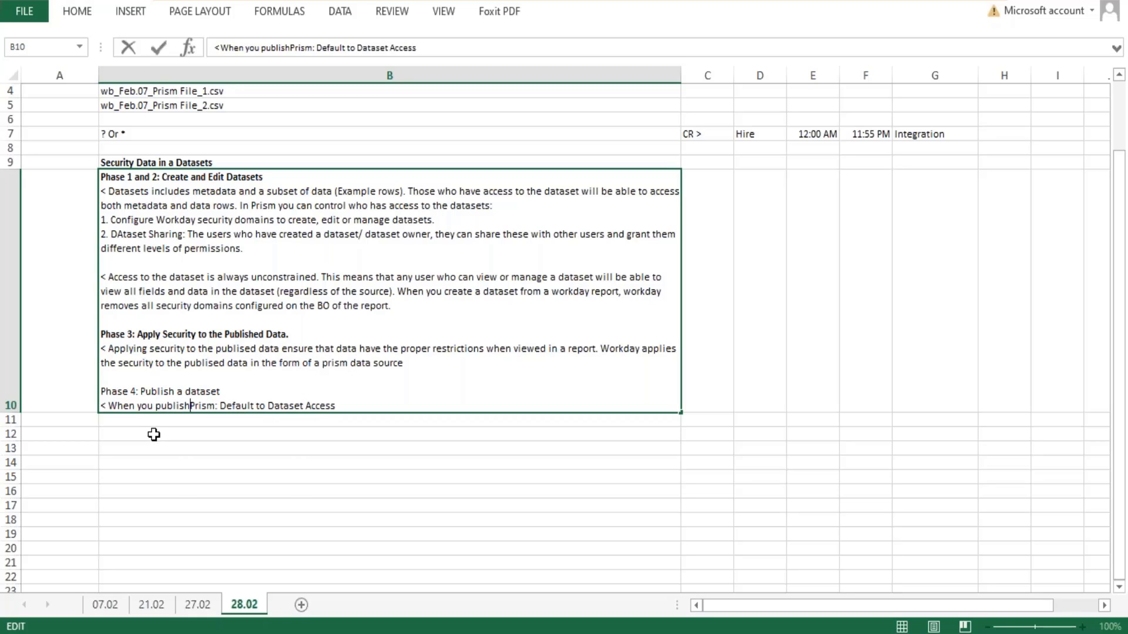
{"action": "type", "text": "ataset, "}
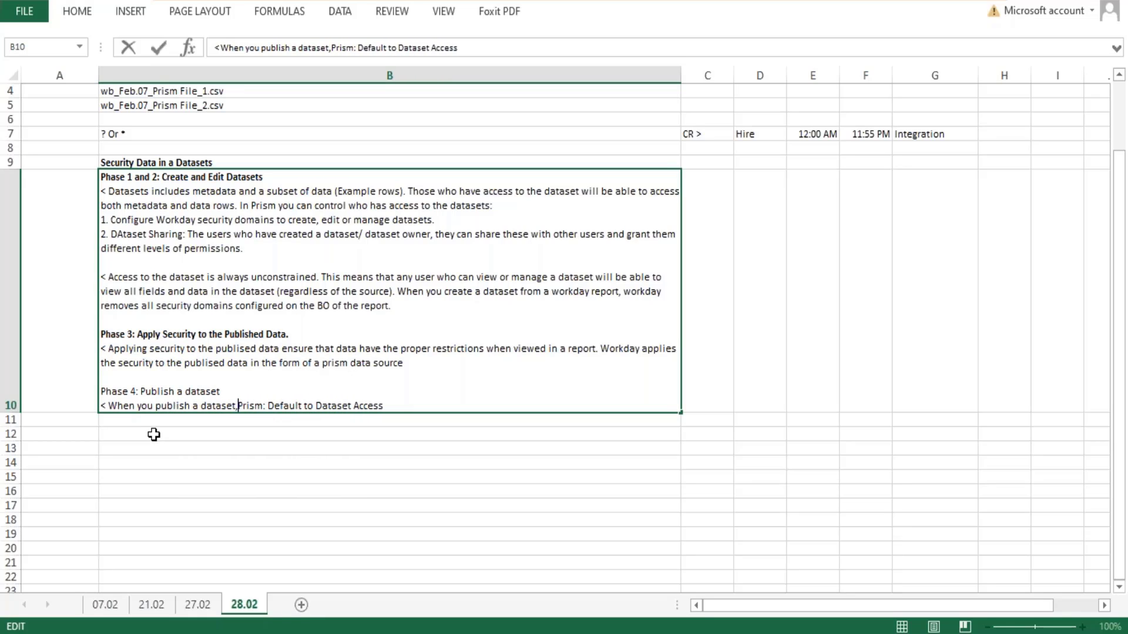
{"action": "type", "text": "Workday crea"}
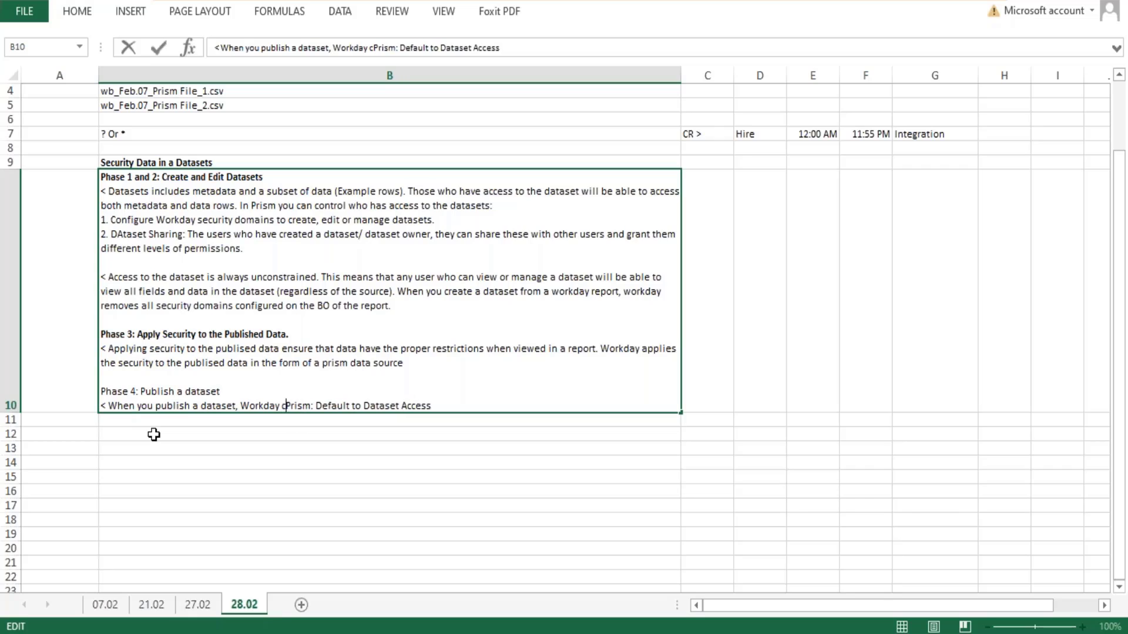
{"action": "type", "text": "te the Pri"}
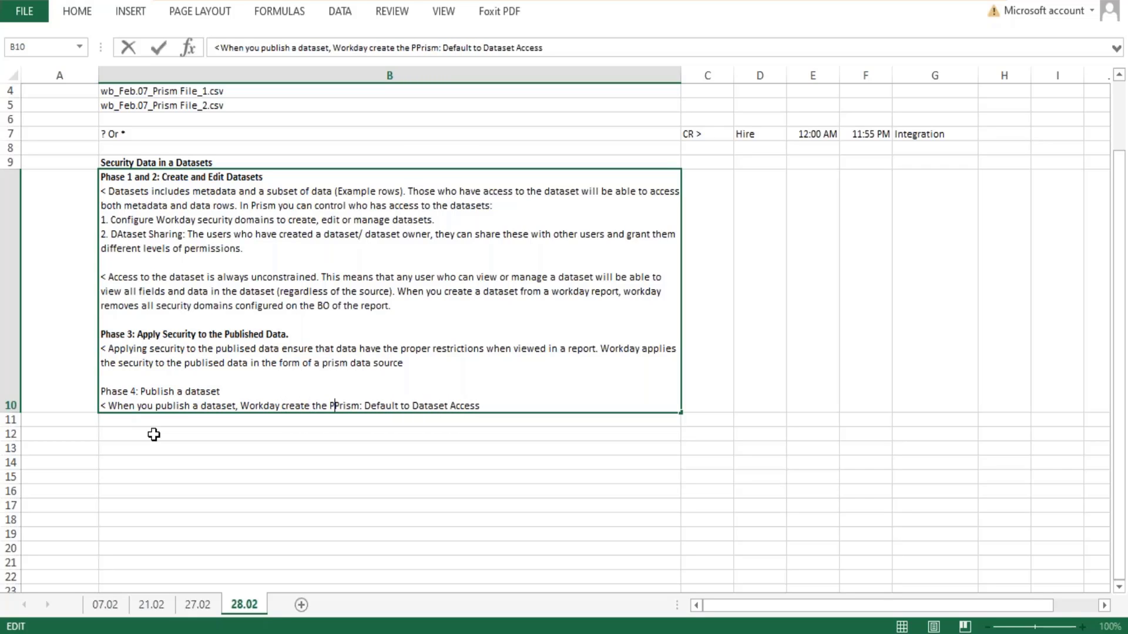
{"action": "type", "text": "sm DAta sou"}
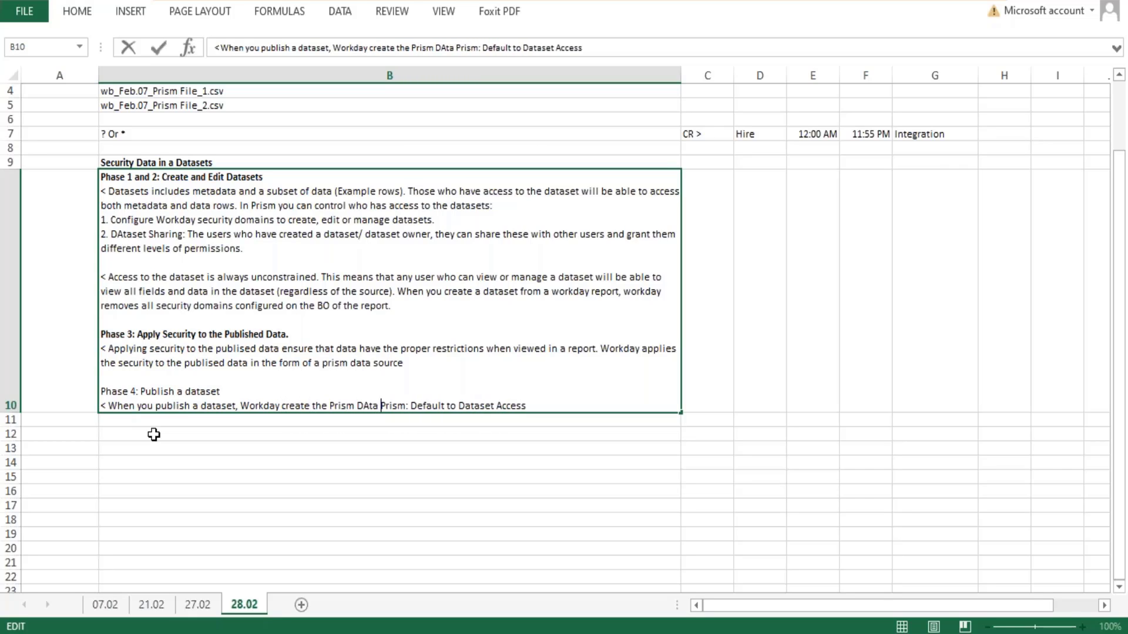
{"action": "type", "text": "rce."}
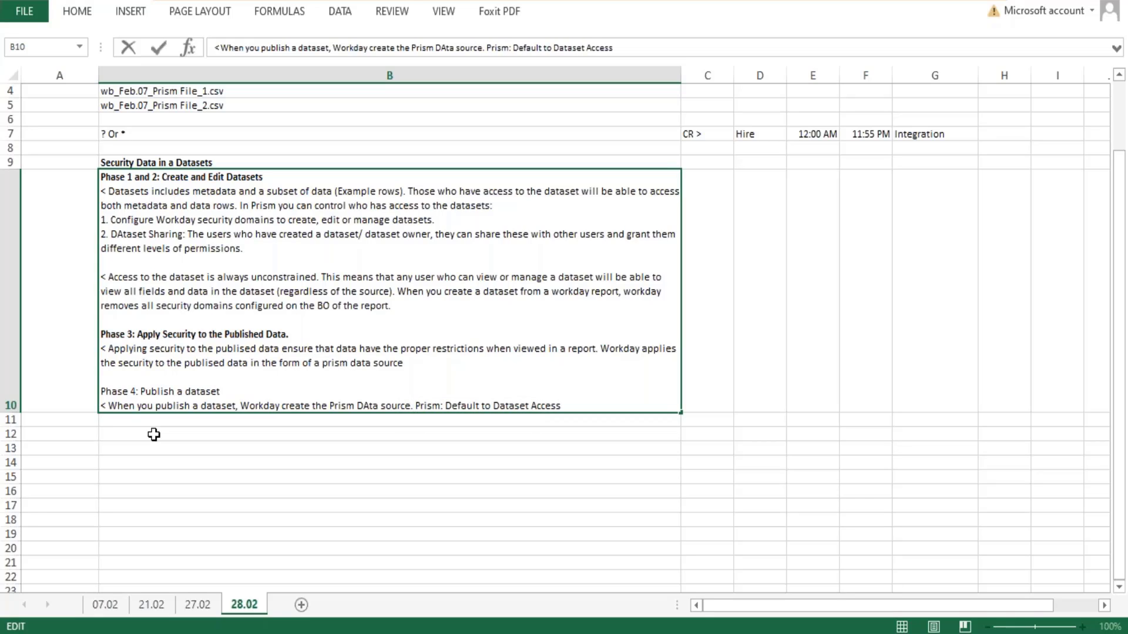
- Continue the Phase 4 sentence after "Prism DAta source" with ", loads it with the transformed data"
{"action": "key", "text": "BackSpace"}
{"action": "key", "text": "BackSpace"}
{"action": "type", "text": ", loads "}
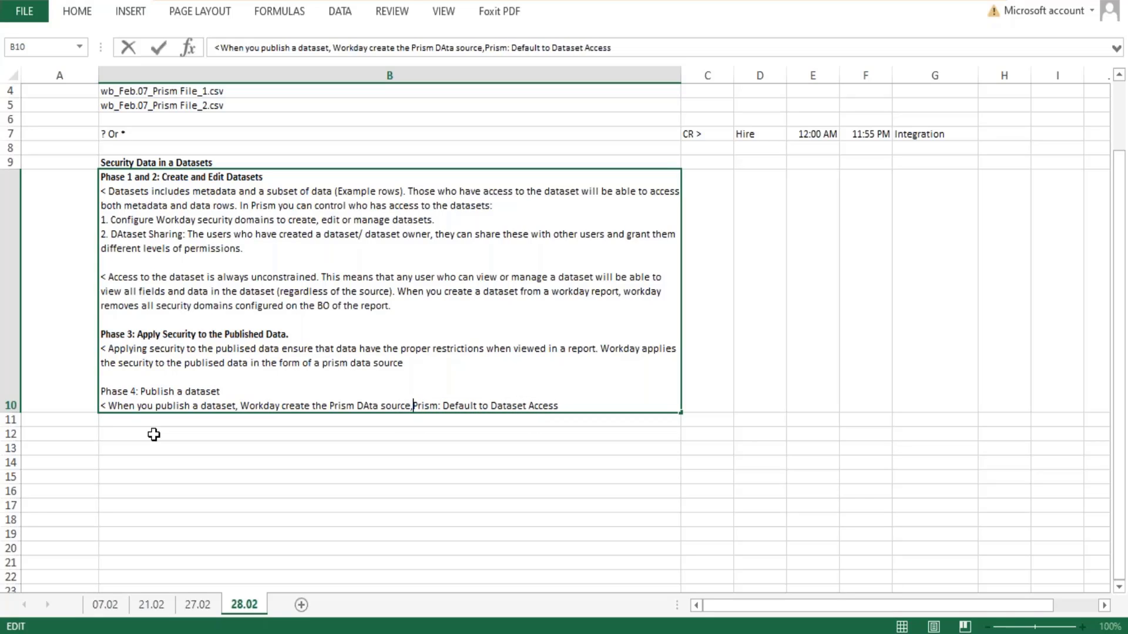
{"action": "type", "text": "it with the"}
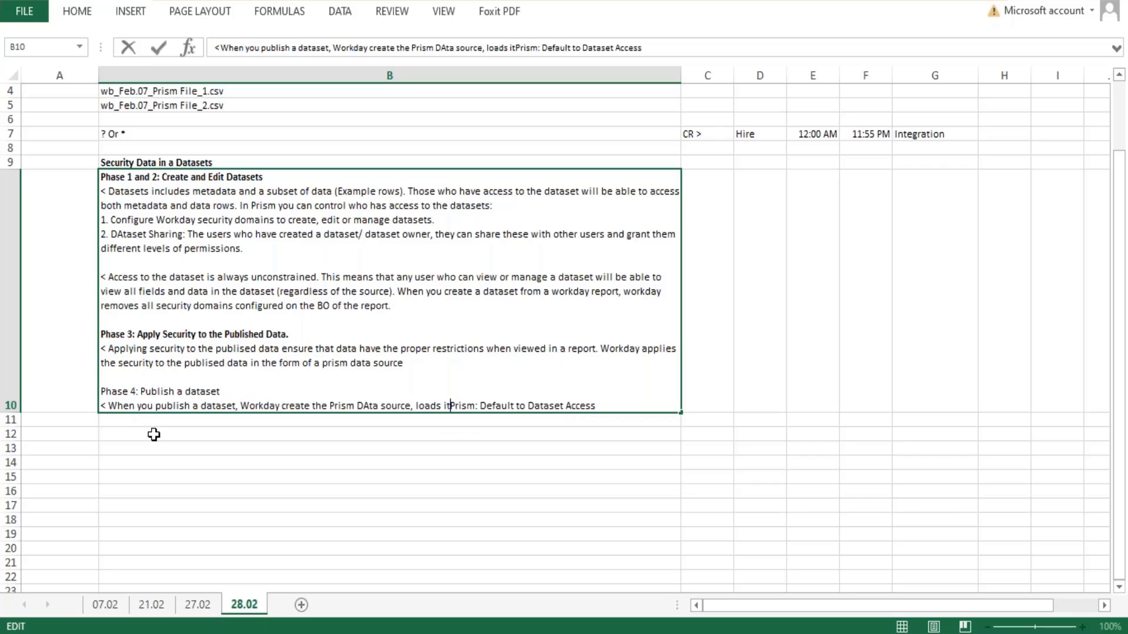
{"action": "type", "text": " transf"}
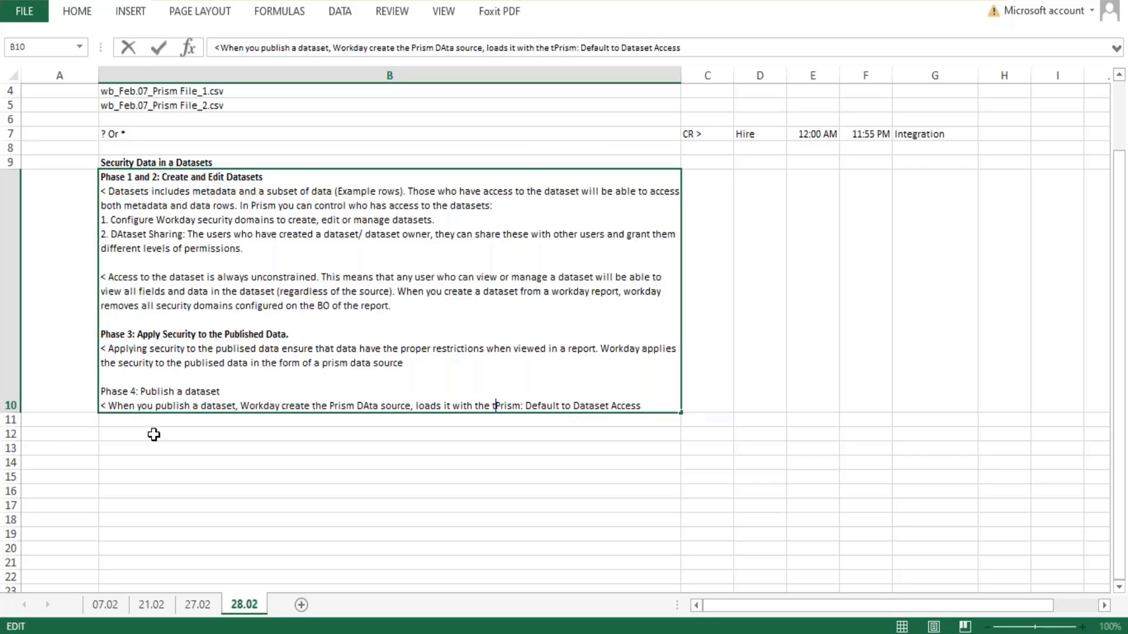
{"action": "type", "text": "ormed data"}
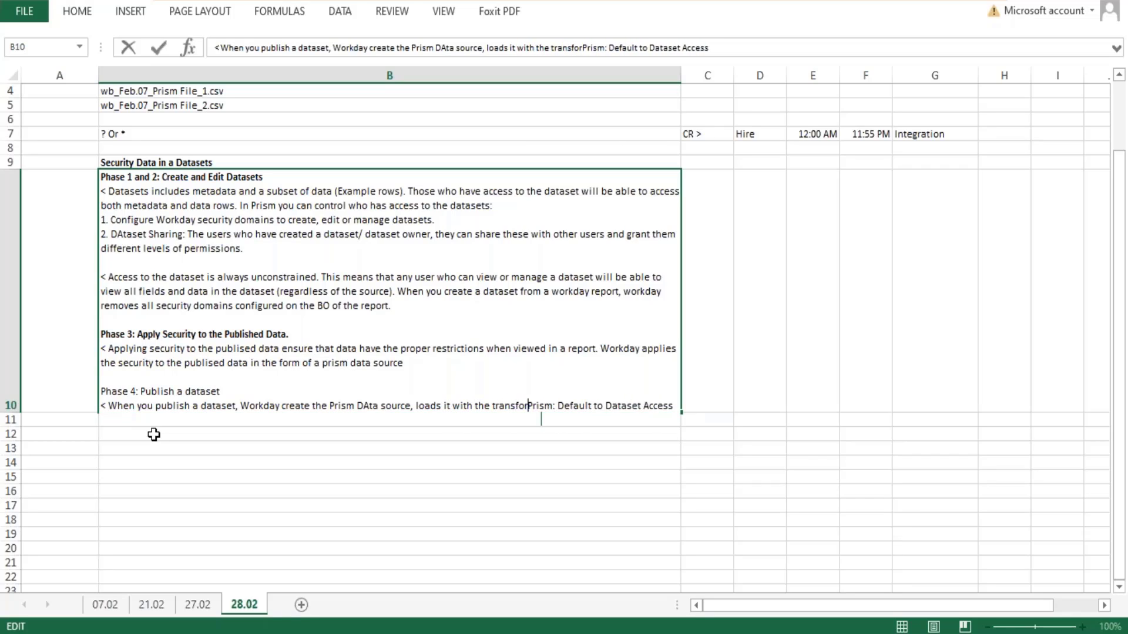
{"action": "type", "text": "."}
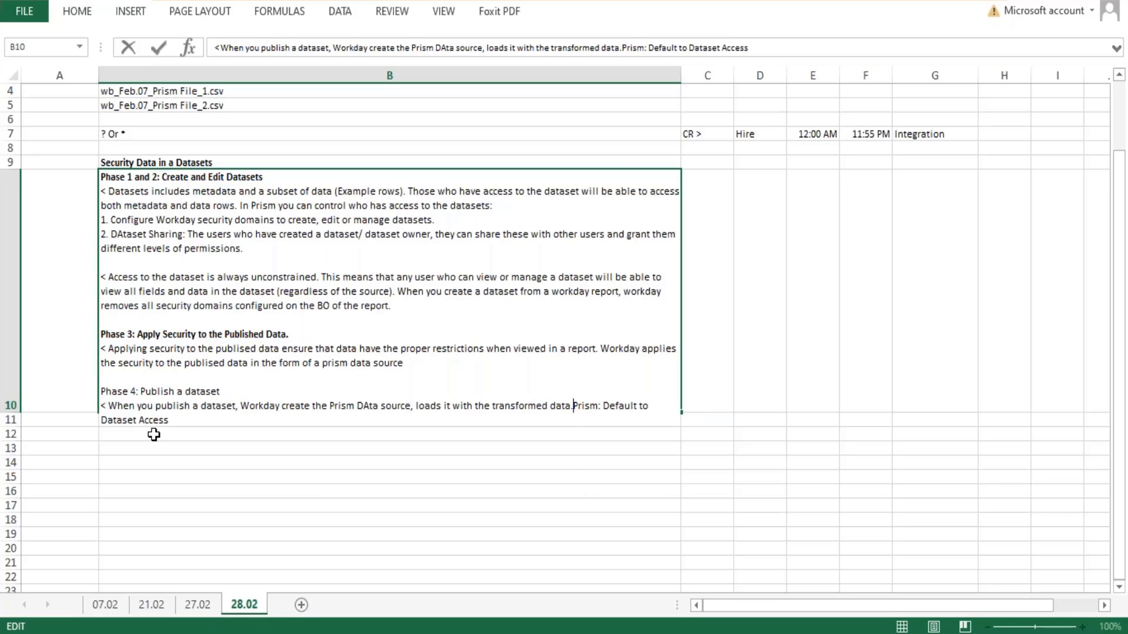
- Complete the Phase 4 sentence with "and applies the appropriate security restrictions to this data."
{"action": "key", "text": "BackSpace"}
{"action": "type", "text": "and appl"}
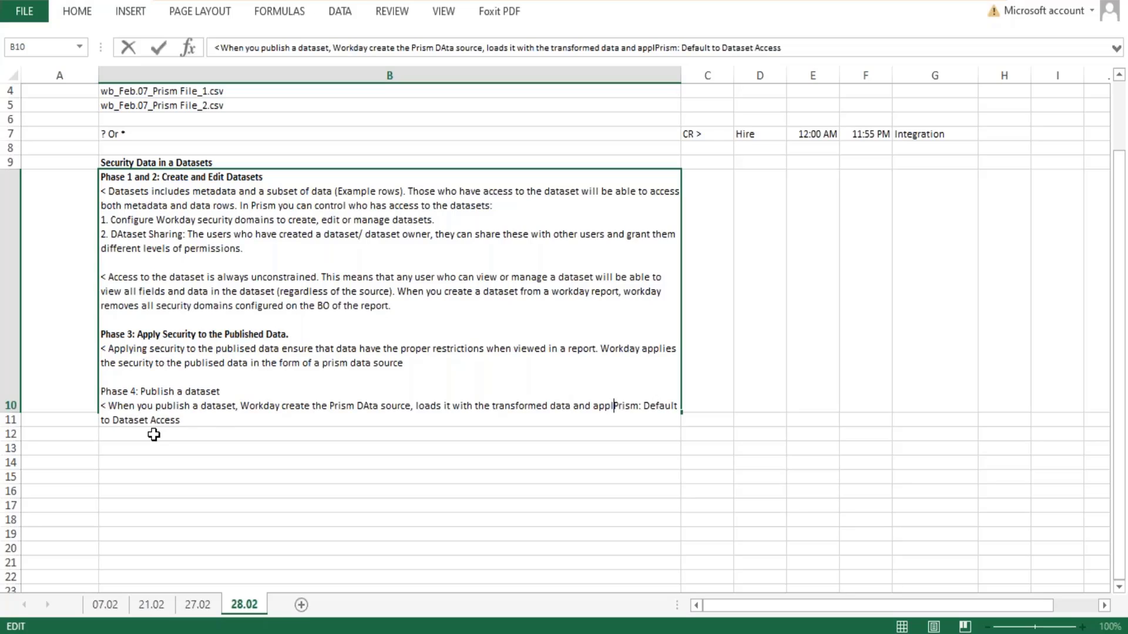
{"action": "type", "text": "ies the app"}
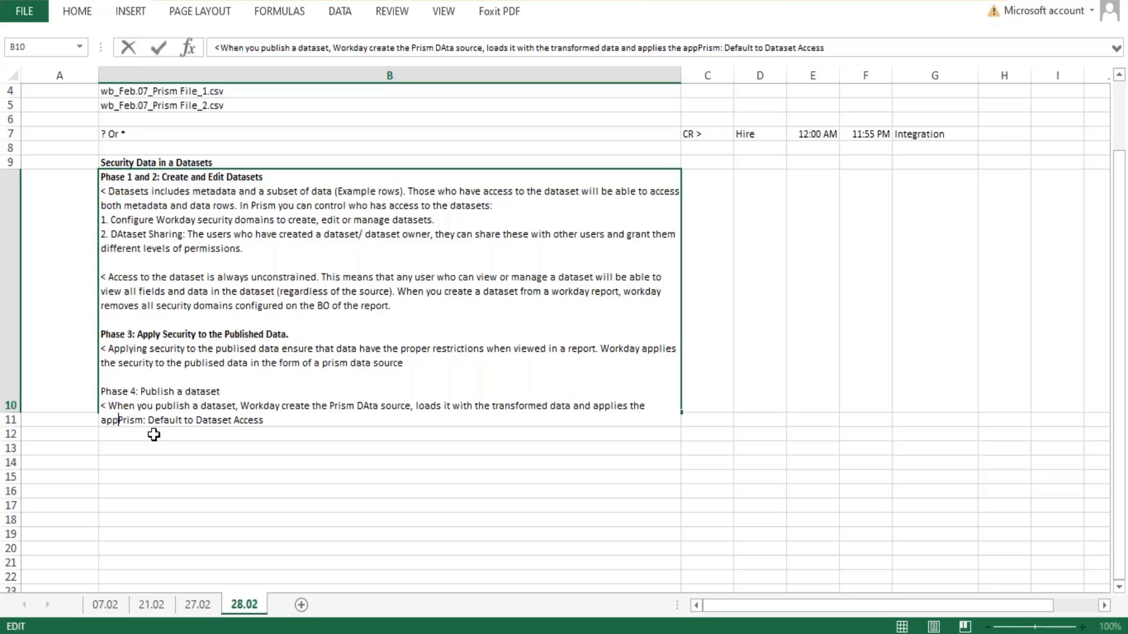
{"action": "type", "text": "orpria"}
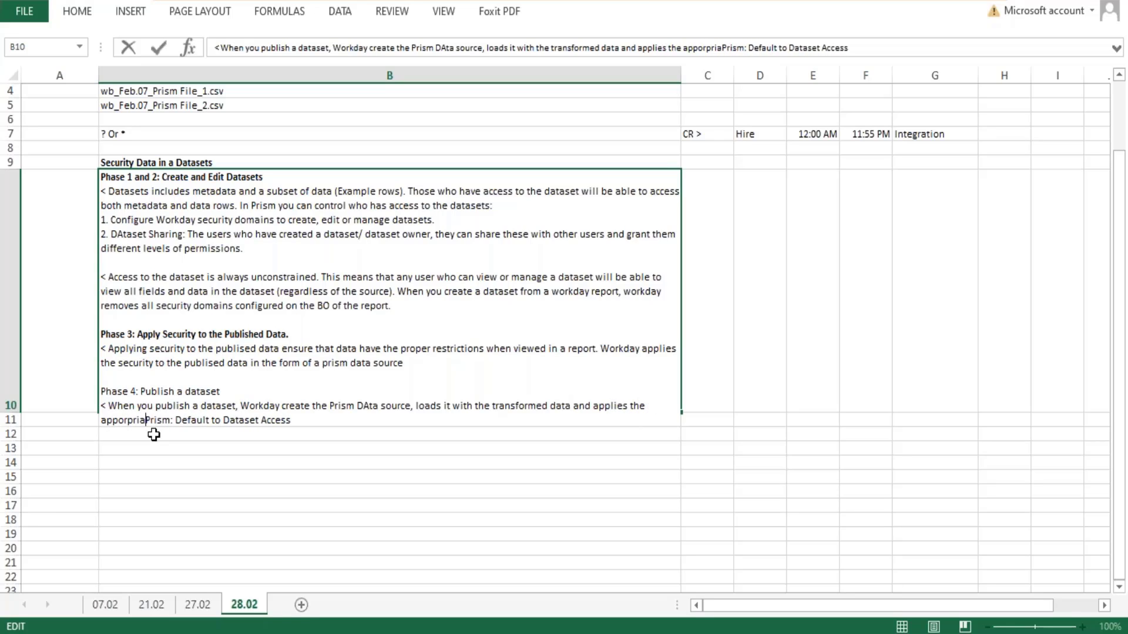
{"action": "key", "text": "BackSpace"}
{"action": "key", "text": "BackSpace"}
{"action": "key", "text": "BackSpace"}
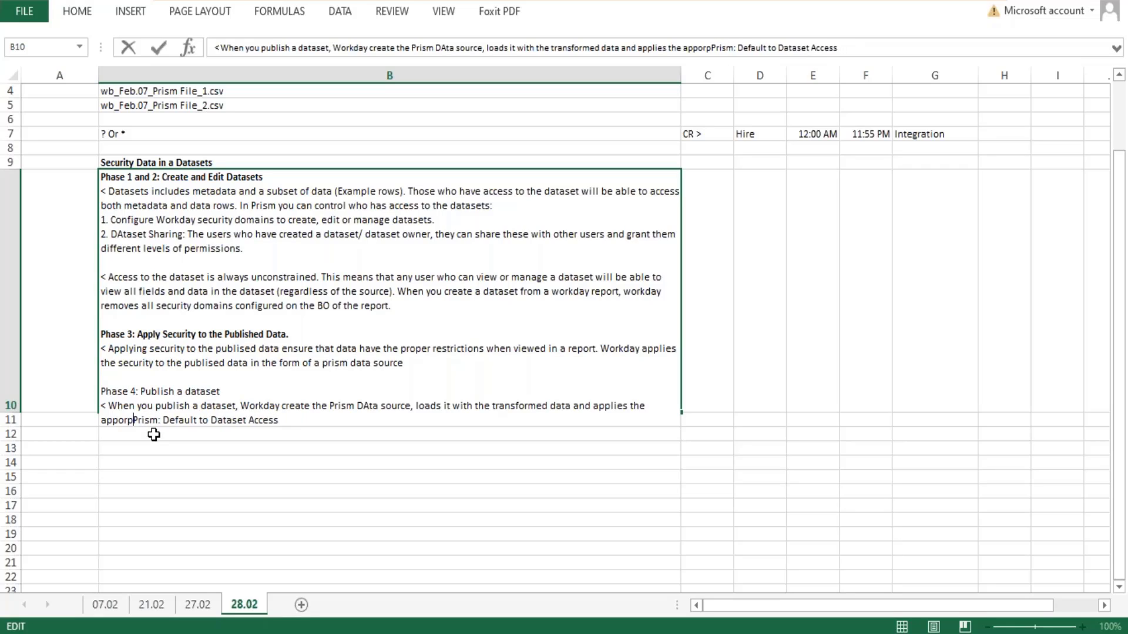
{"action": "key", "text": "BackSpace"}
{"action": "key", "text": "BackSpace"}
{"action": "key", "text": "BackSpace"}
{"action": "type", "text": "r"}
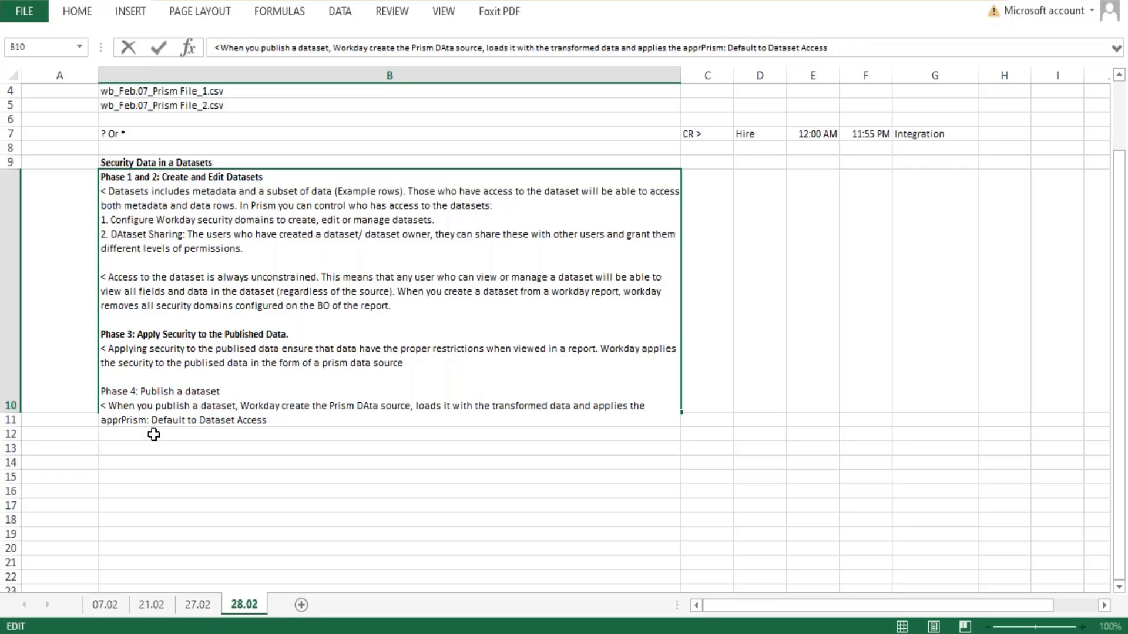
{"action": "type", "text": "opriate e"}
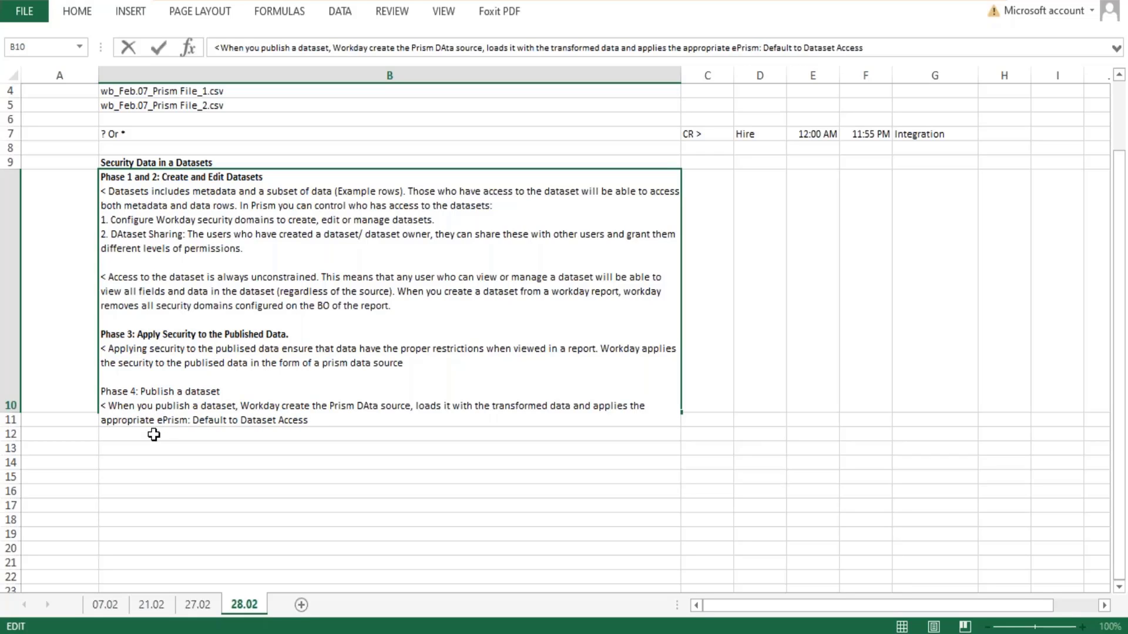
{"action": "key", "text": "BackSpace"}
{"action": "type", "text": "security "}
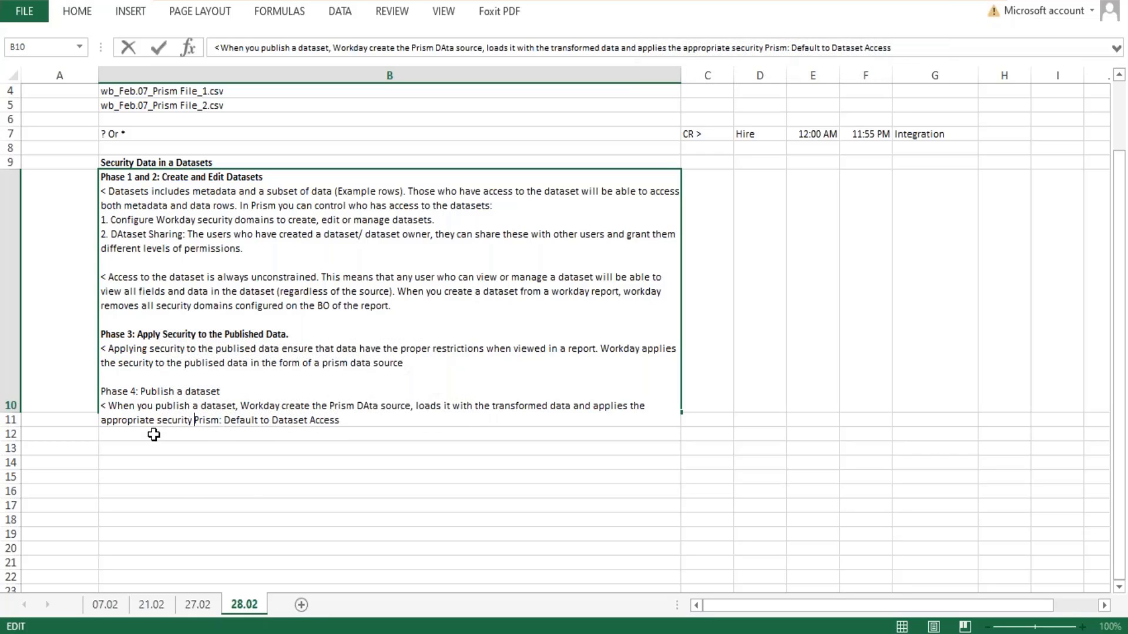
{"action": "type", "text": "restrictio"}
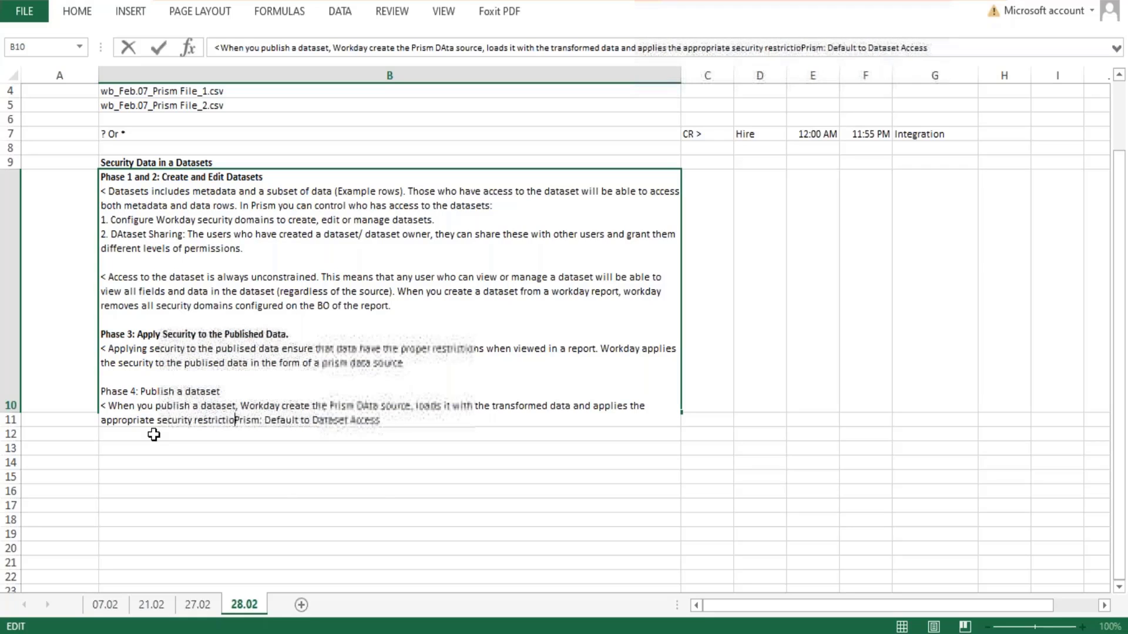
{"action": "type", "text": "ns to this data"}
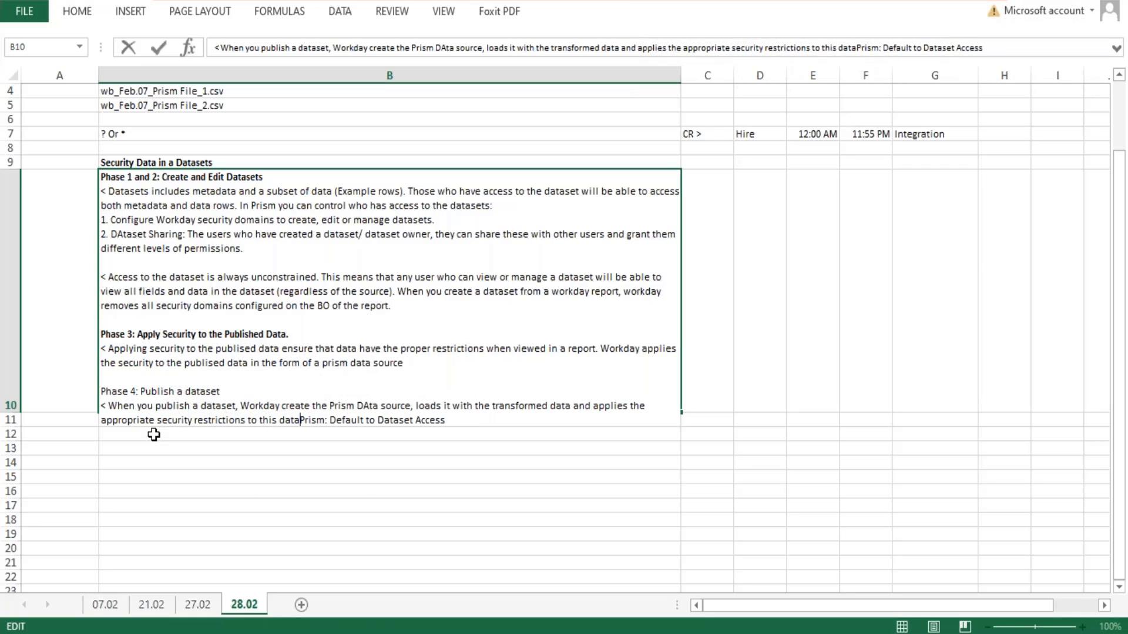
{"action": "type", "text": "."}
- Start a new line in B10 before "Prism: Default to Dataset Access" with "< However no security has been applied, workday"
{"action": "key", "text": "alt+Return"}
{"action": "type", "text": "<"}
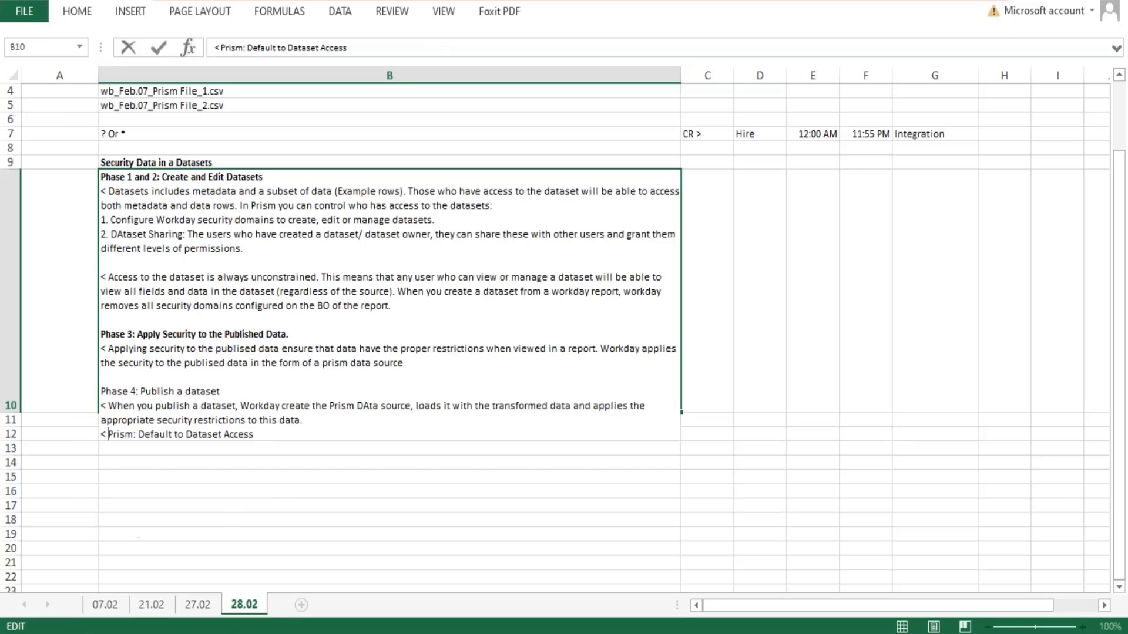
{"action": "left_click", "coordinate": [243, 422]}
{"action": "type", "text": "However no"}
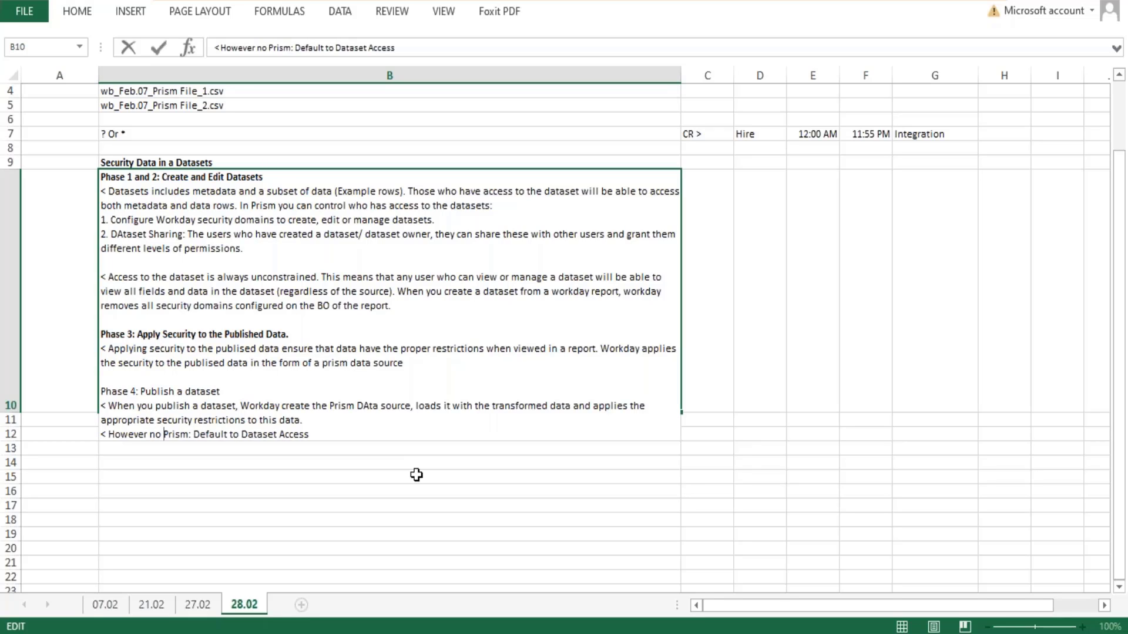
{"action": "type", "text": " security ha"}
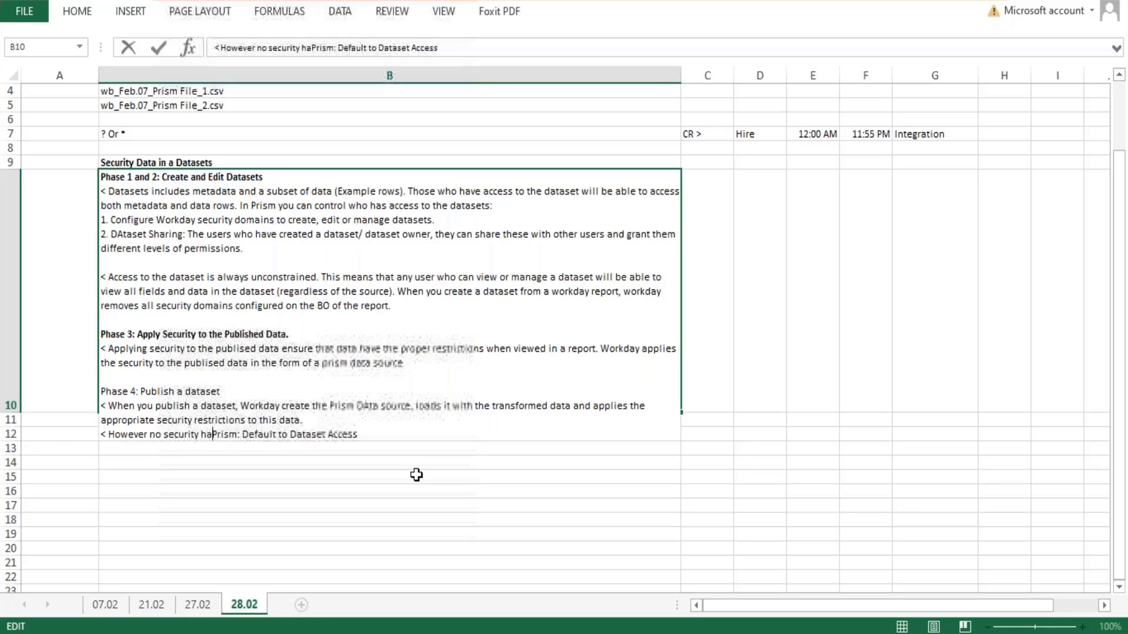
{"action": "type", "text": "s been appli"}
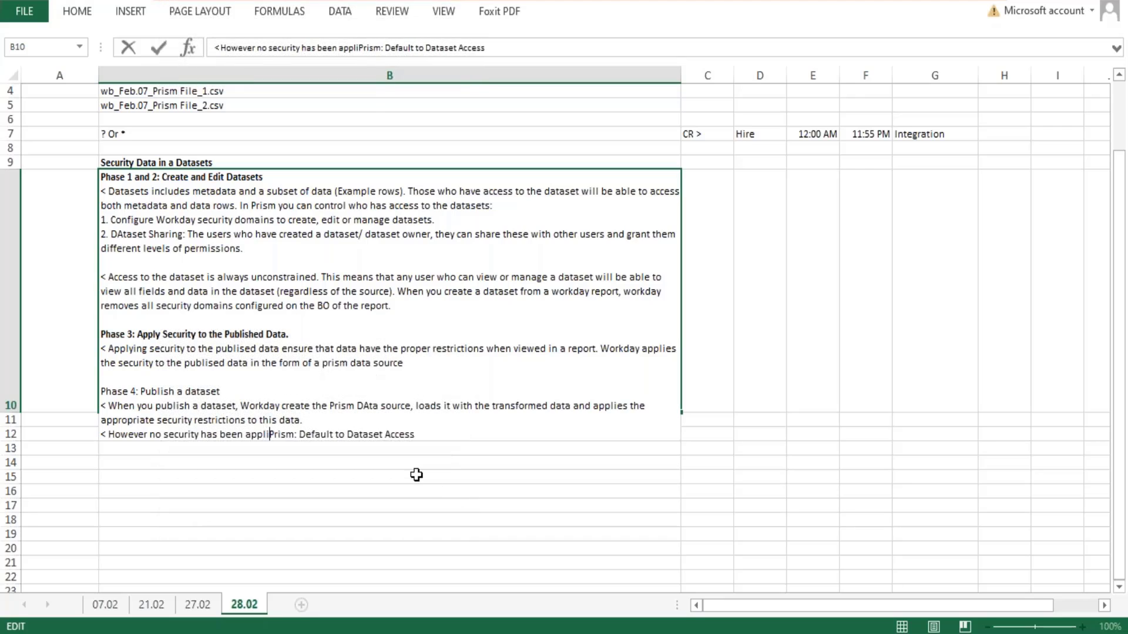
{"action": "type", "text": "ed, workday "}
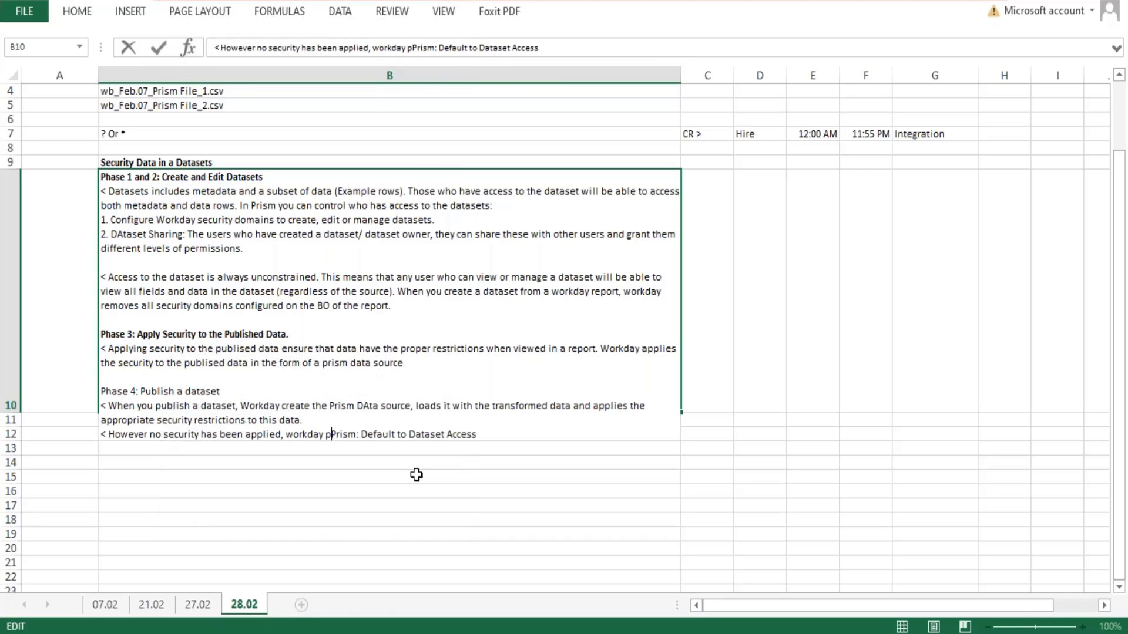
{"action": "type", "text": "applie"}
{"action": "type", "text": "s the "}
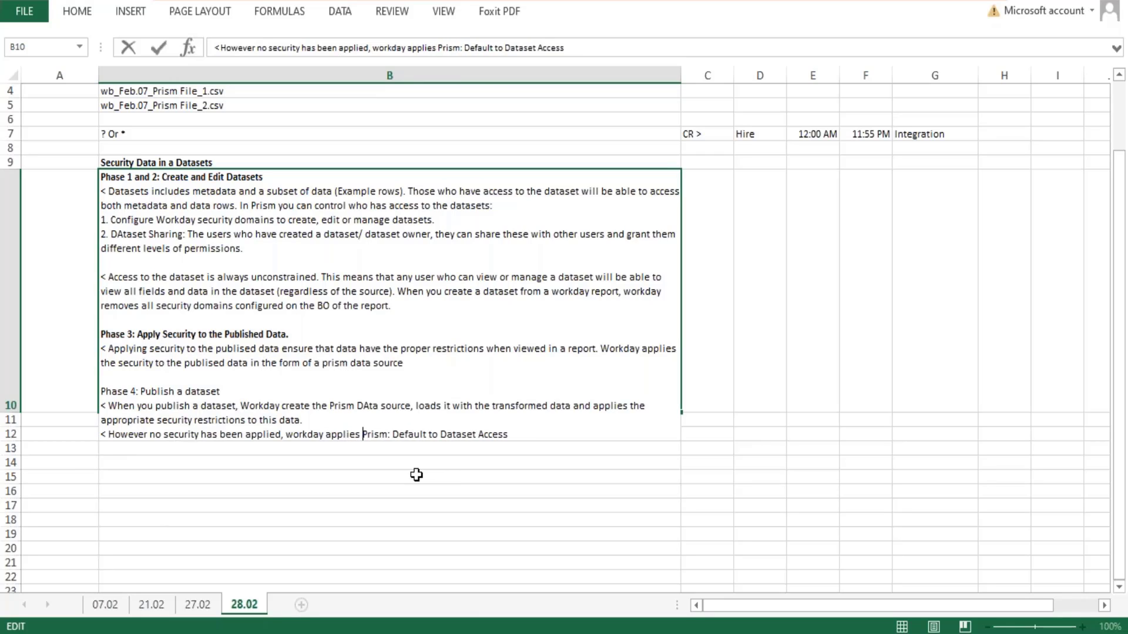
{"action": "type", "text": "implim"}
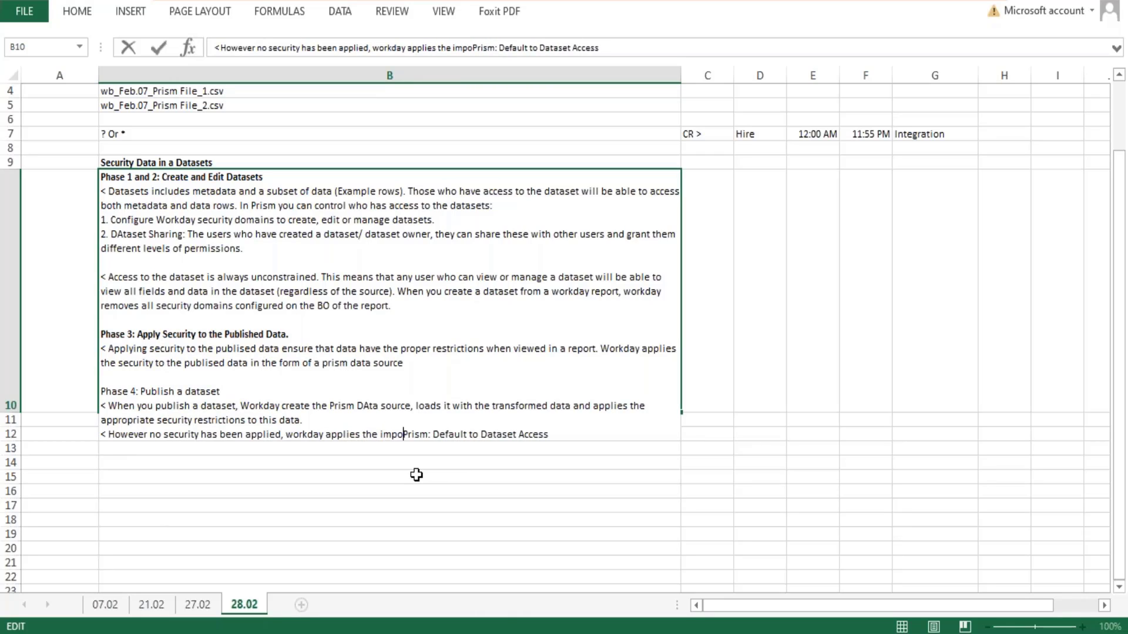
- Continue the sentence after "workday" with "applies the implict security using domain", leading into "Prism: Default to Dataset Access"
{"action": "key", "text": "BackSpace"}
{"action": "type", "text": "ct security"}
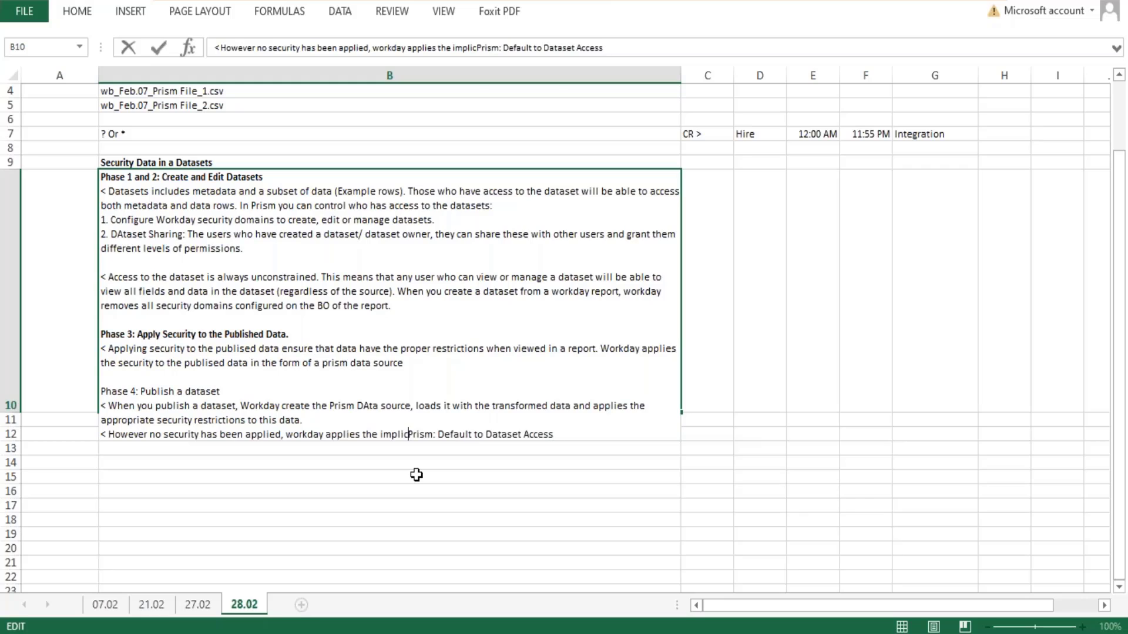
{"action": "type", "text": " using doa"}
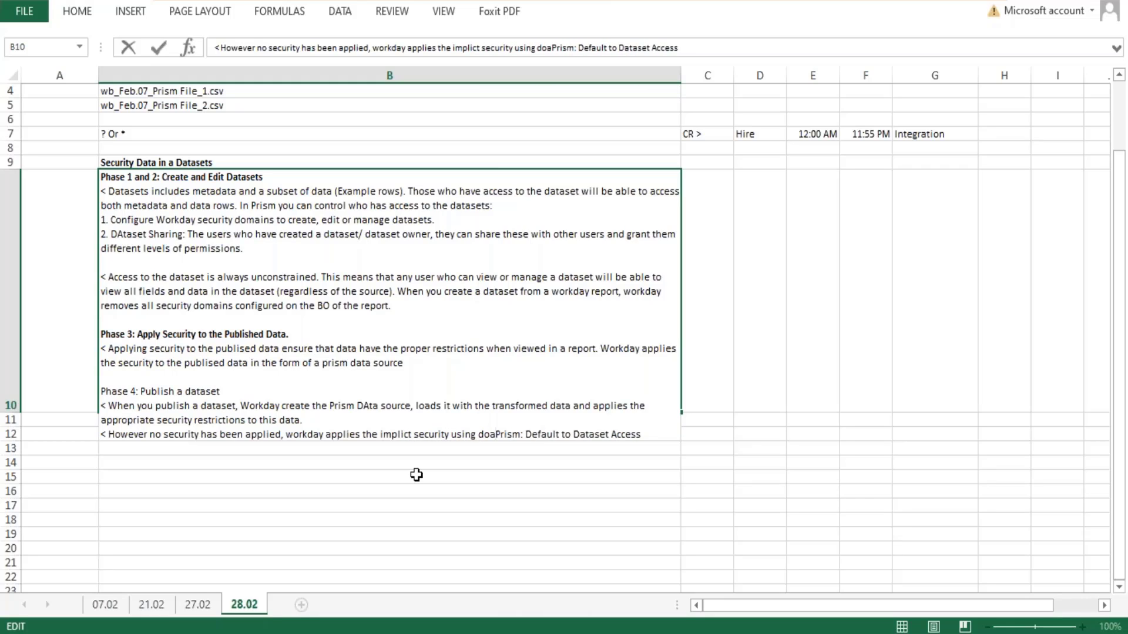
{"action": "key", "text": "BackSpace"}
{"action": "type", "text": "main"}
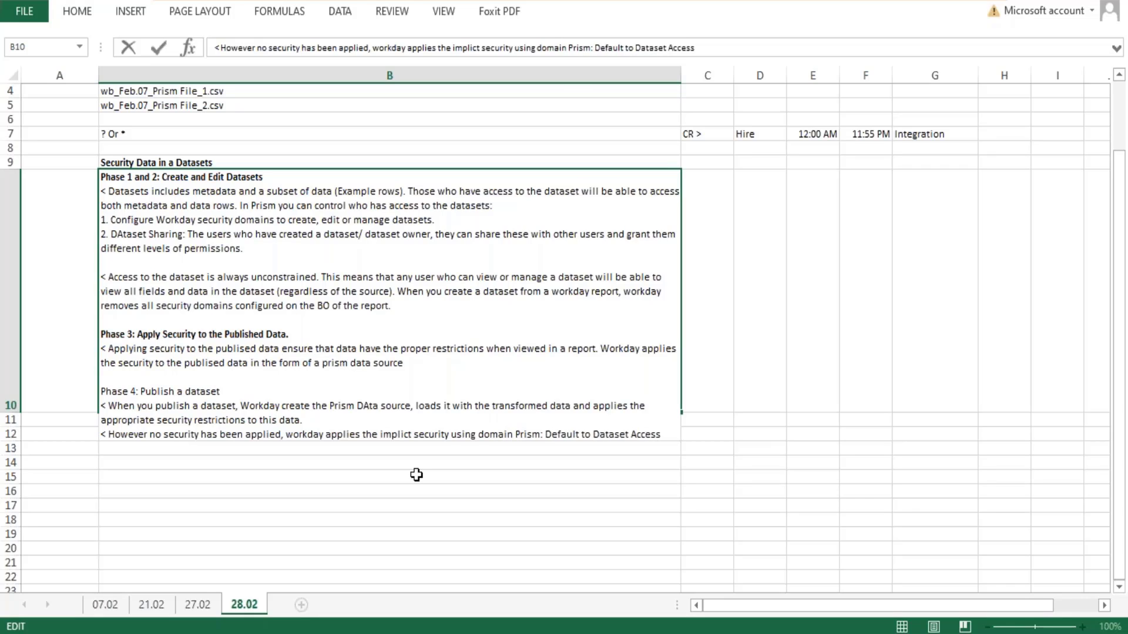
- Make "Prism: Default to Dataset Access" bold in the last line of cell B10
{"action": "left_click_drag", "start_coordinate": [661, 435], "coordinate": [518, 438]}
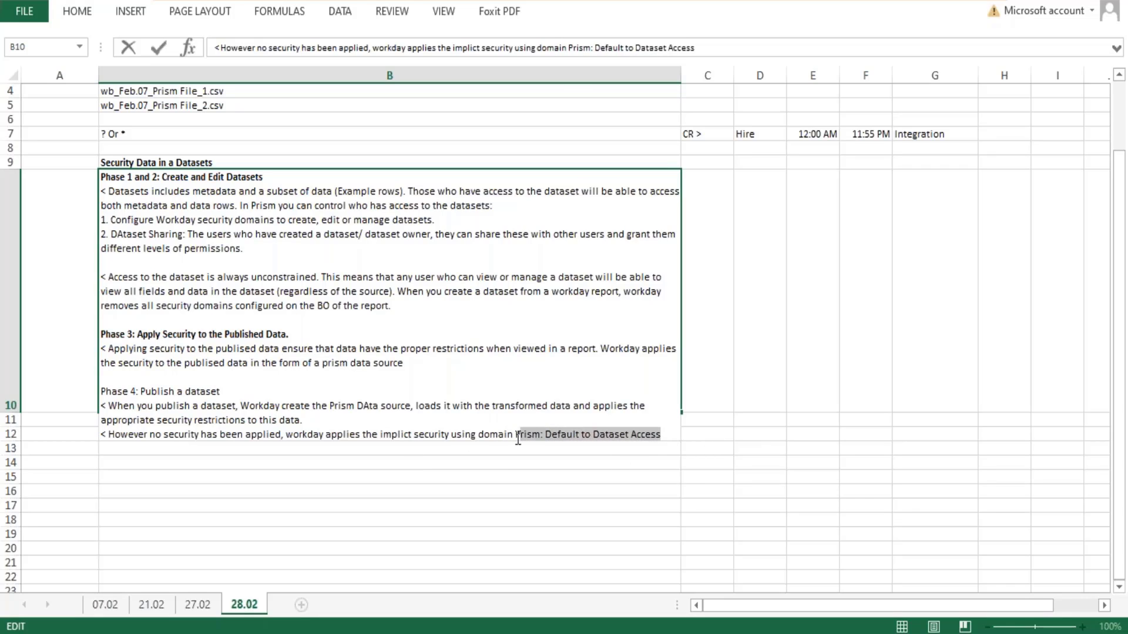
{"action": "key", "text": "ctrl+b"}
{"action": "left_click", "coordinate": [470, 526]}
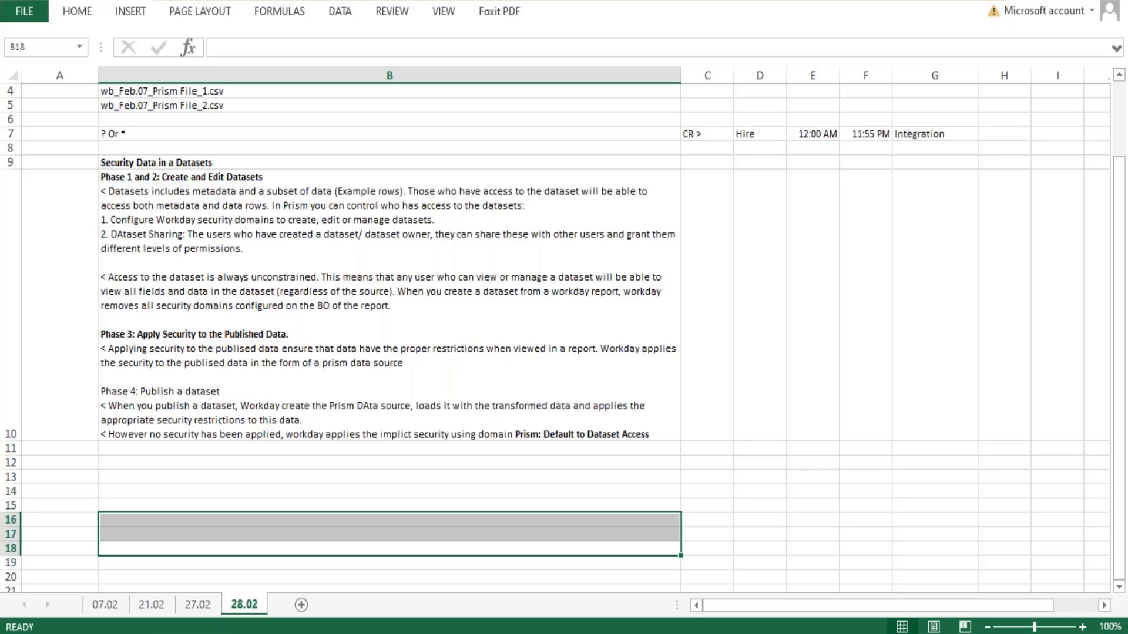
{"action": "double_click", "coordinate": [550, 435]}
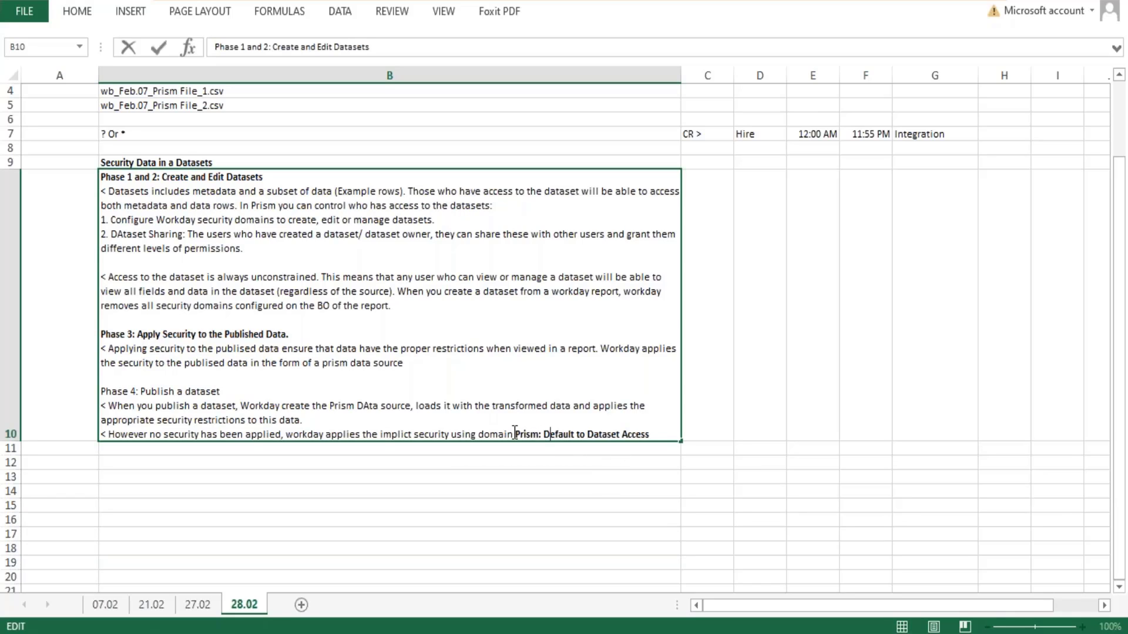
{"action": "left_click_drag", "start_coordinate": [649, 435], "coordinate": [611, 448]}
- Enter "Dataset", "Publish" and "Prism Data Source" in cells C13, D13 and E13
{"action": "left_click", "coordinate": [717, 473]}
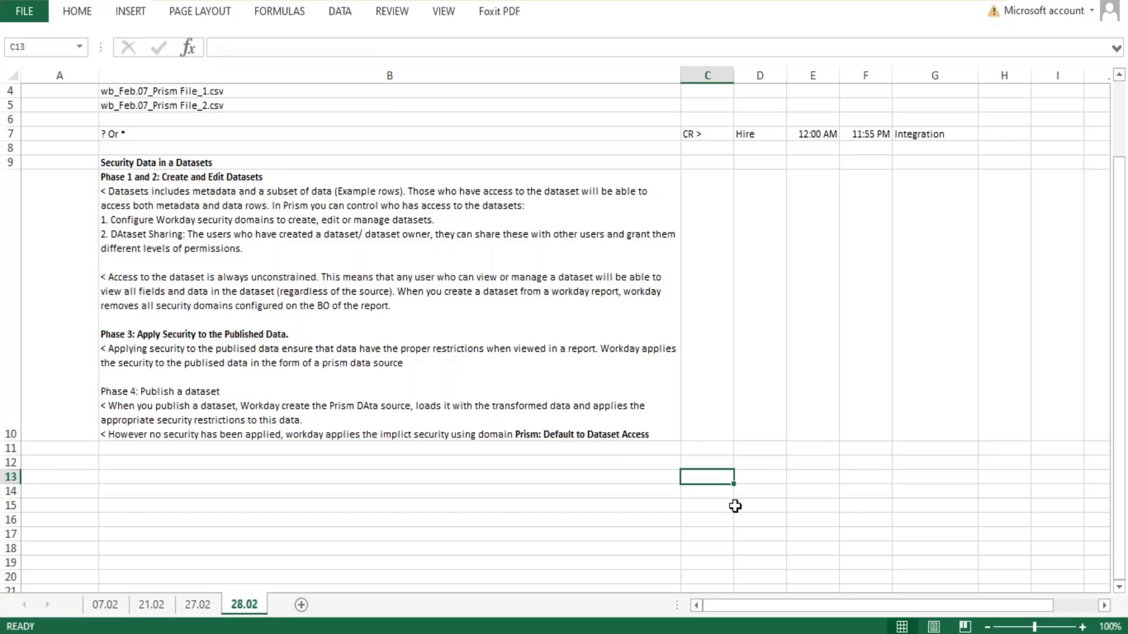
{"action": "type", "text": "Dataset"}
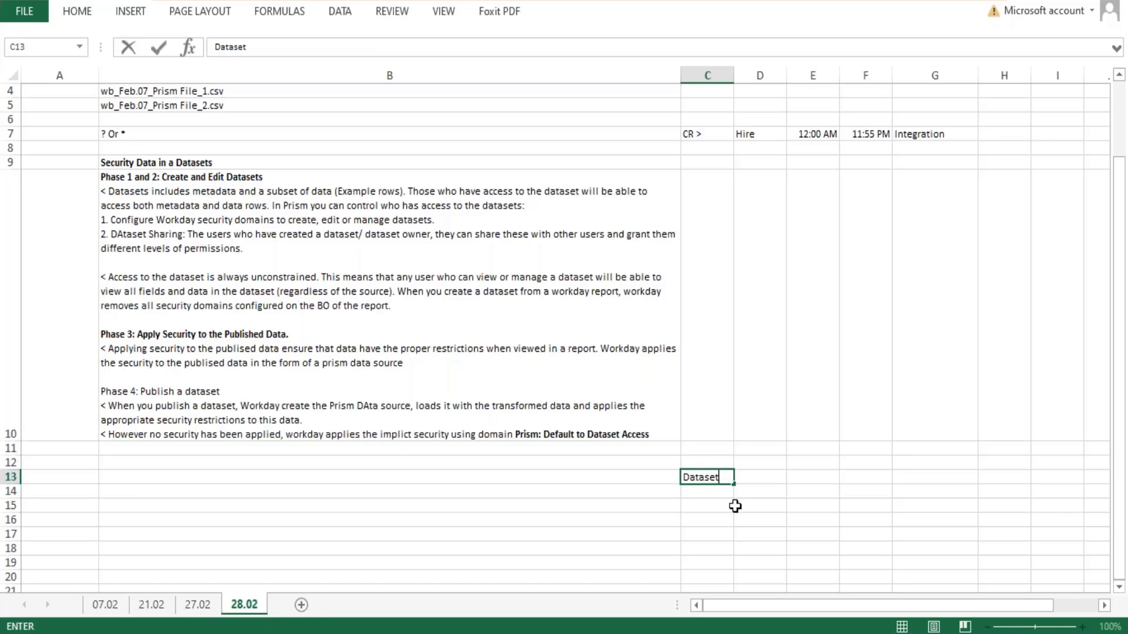
{"action": "key", "text": "Tab"}
{"action": "type", "text": "Publish"}
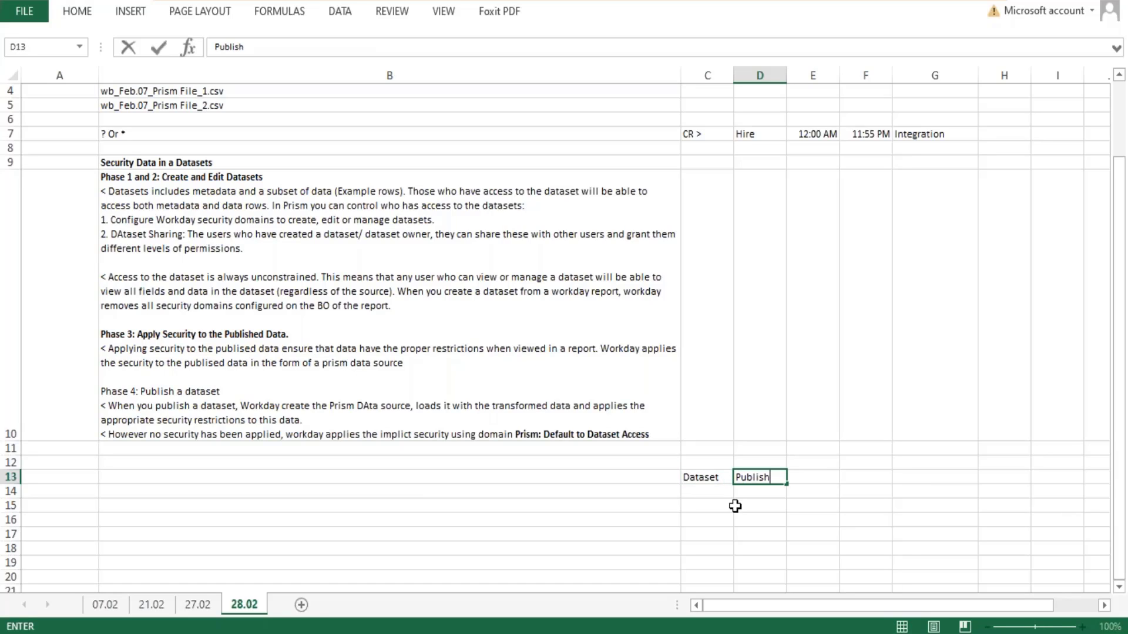
{"action": "key", "text": "Tab"}
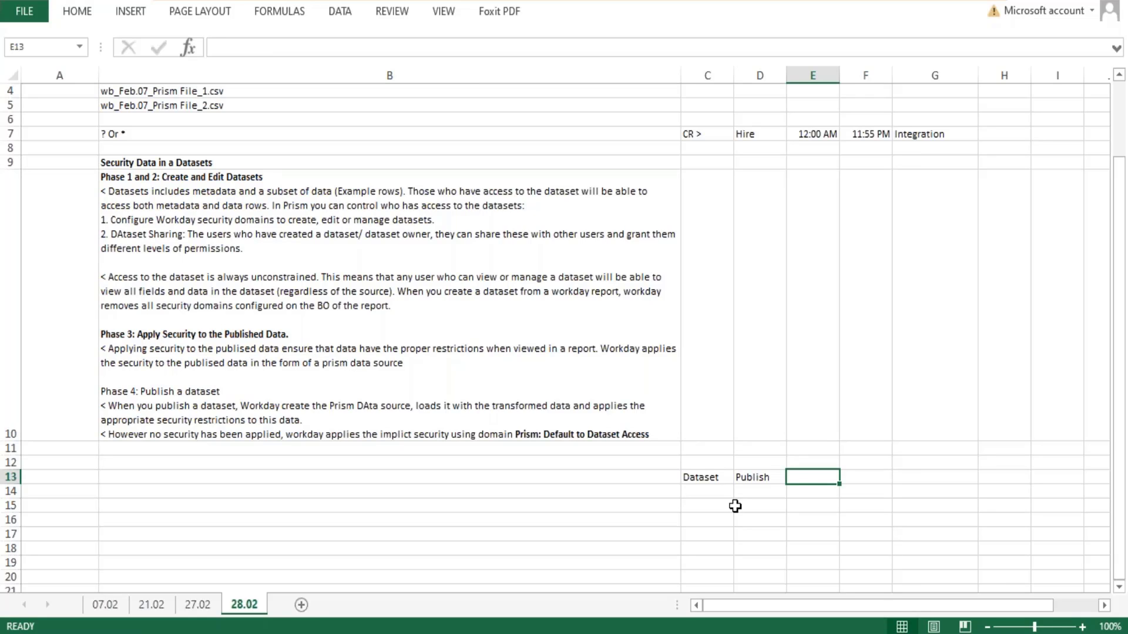
{"action": "type", "text": "Prism Dat"}
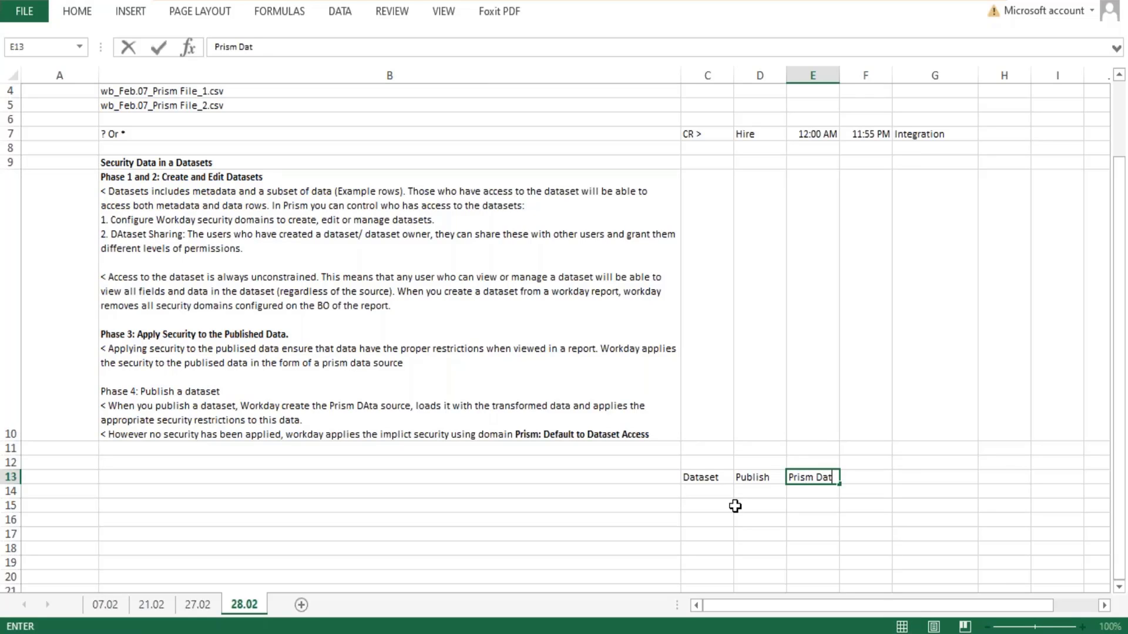
{"action": "type", "text": "a Source"}
{"action": "key", "text": "Return"}
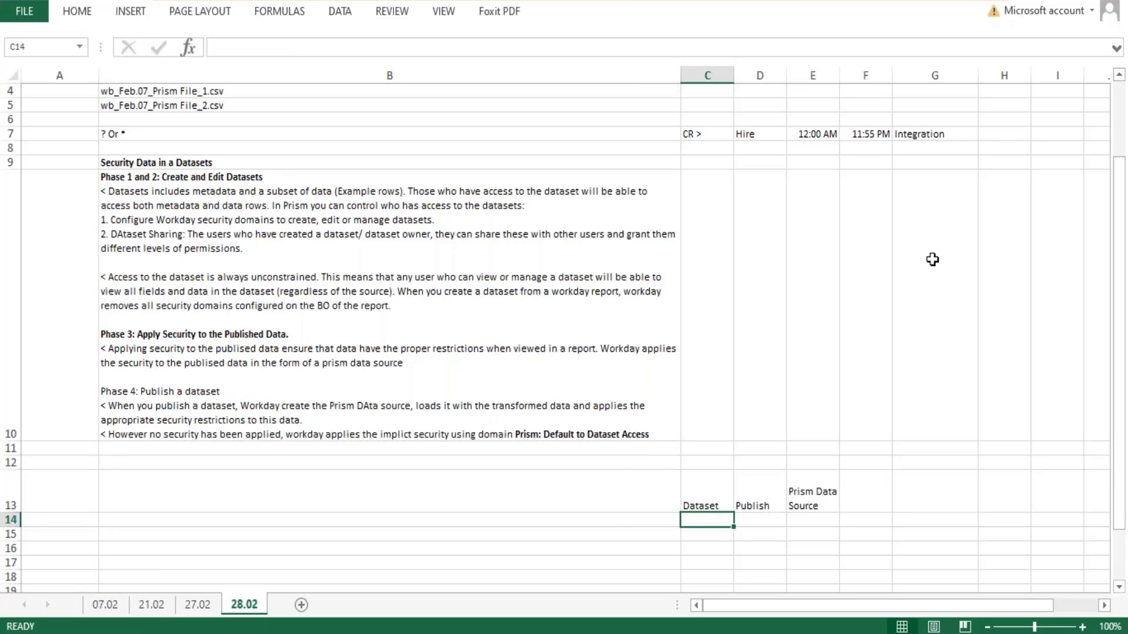
- Widen column E and reduce the height of row 13 so "Prism Data Source" fits on one line
{"action": "left_click_drag", "start_coordinate": [839, 75], "coordinate": [889, 75]}
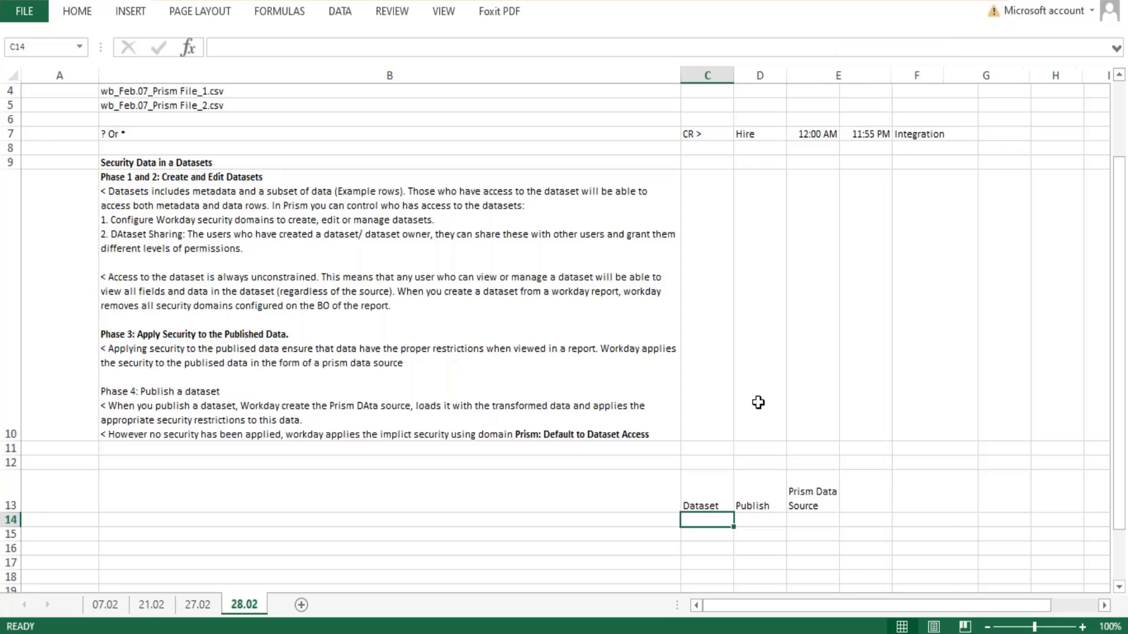
{"action": "left_click_drag", "start_coordinate": [7, 513], "coordinate": [7, 484]}
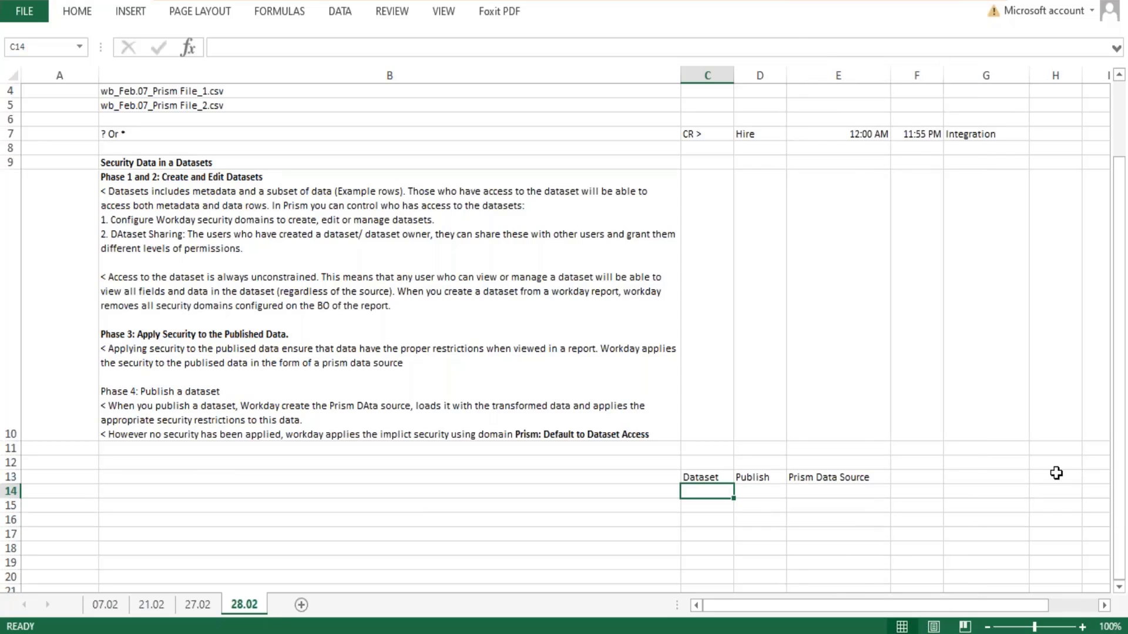
{"action": "left_click", "coordinate": [858, 477]}
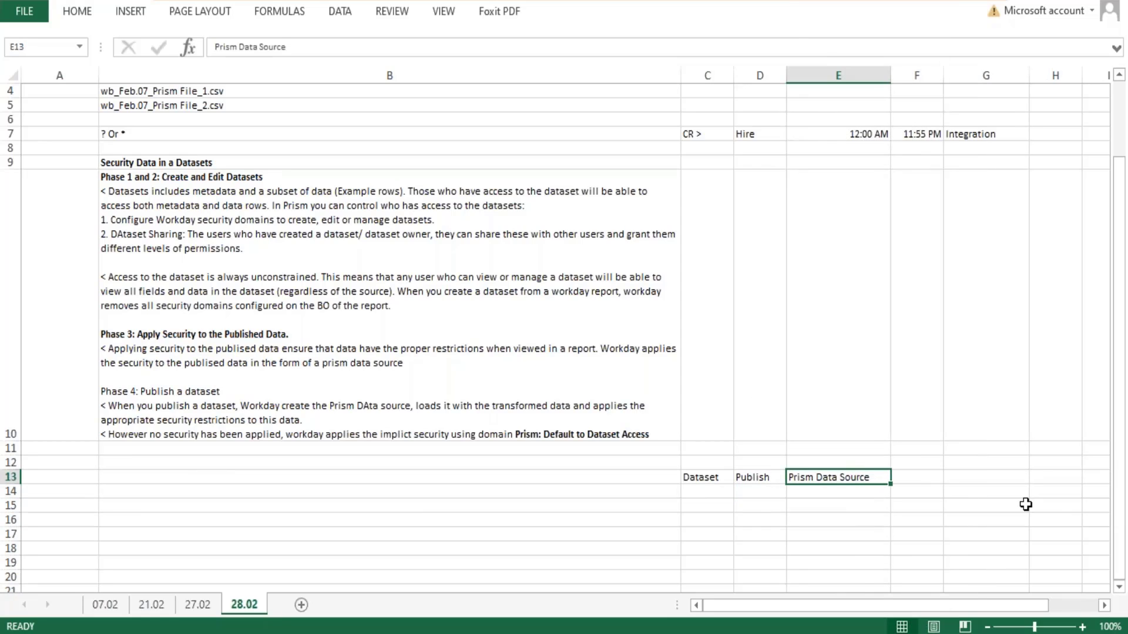
- Compare the default domain named at the end of B10 with the Prism Data Source entry in E13
{"action": "left_click", "coordinate": [521, 432]}
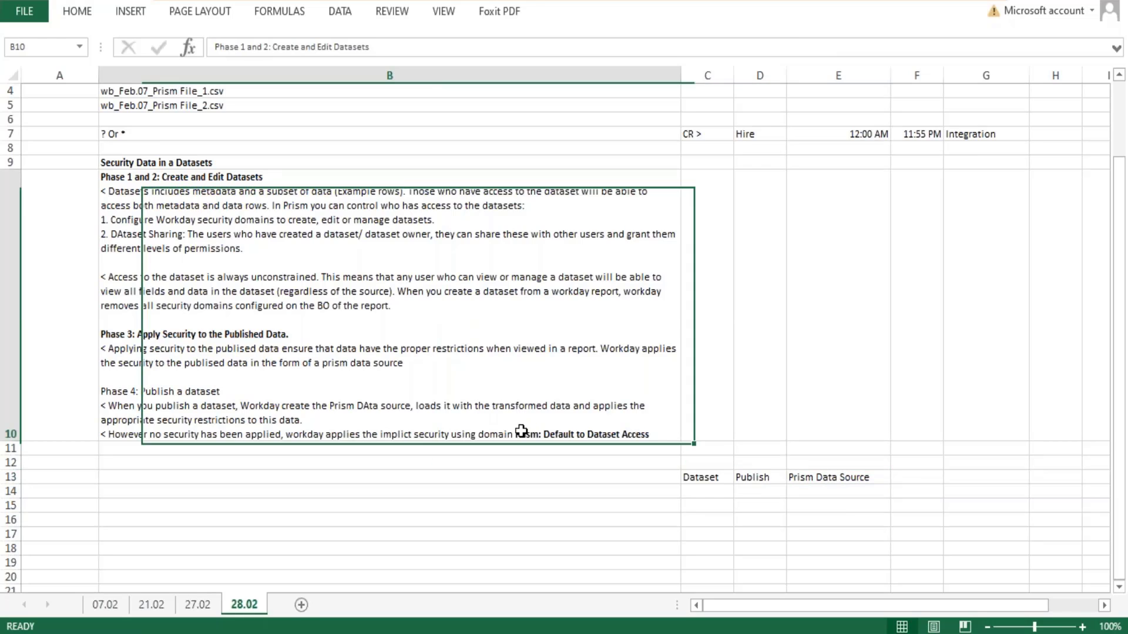
{"action": "double_click", "coordinate": [517, 435]}
{"action": "left_click_drag", "start_coordinate": [514, 434], "coordinate": [655, 444]}
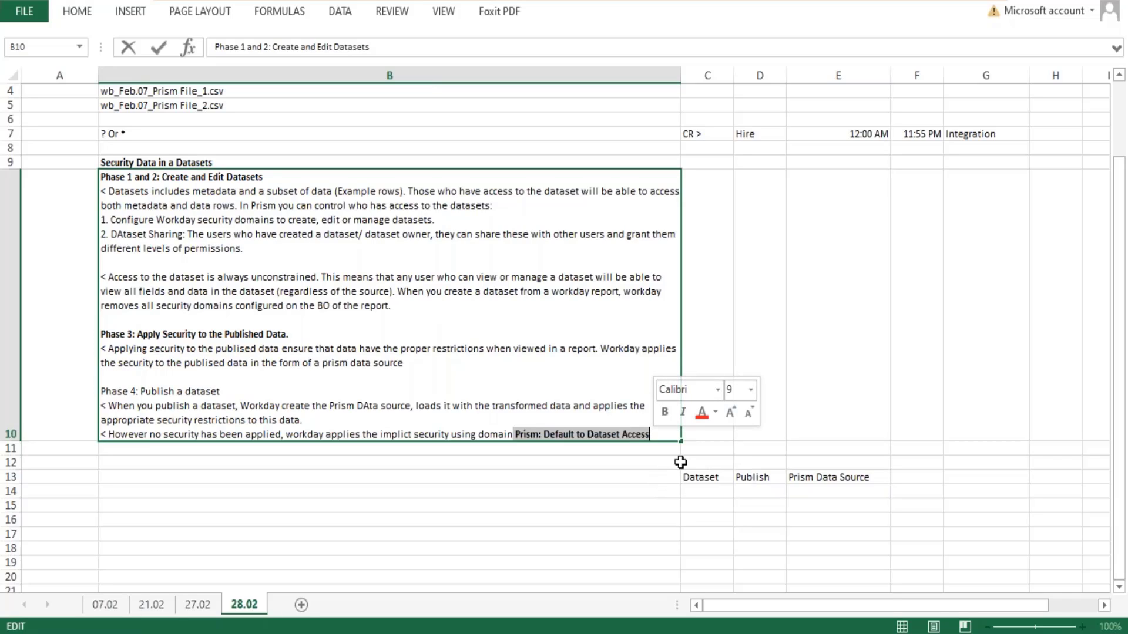
{"action": "left_click", "coordinate": [820, 477]}
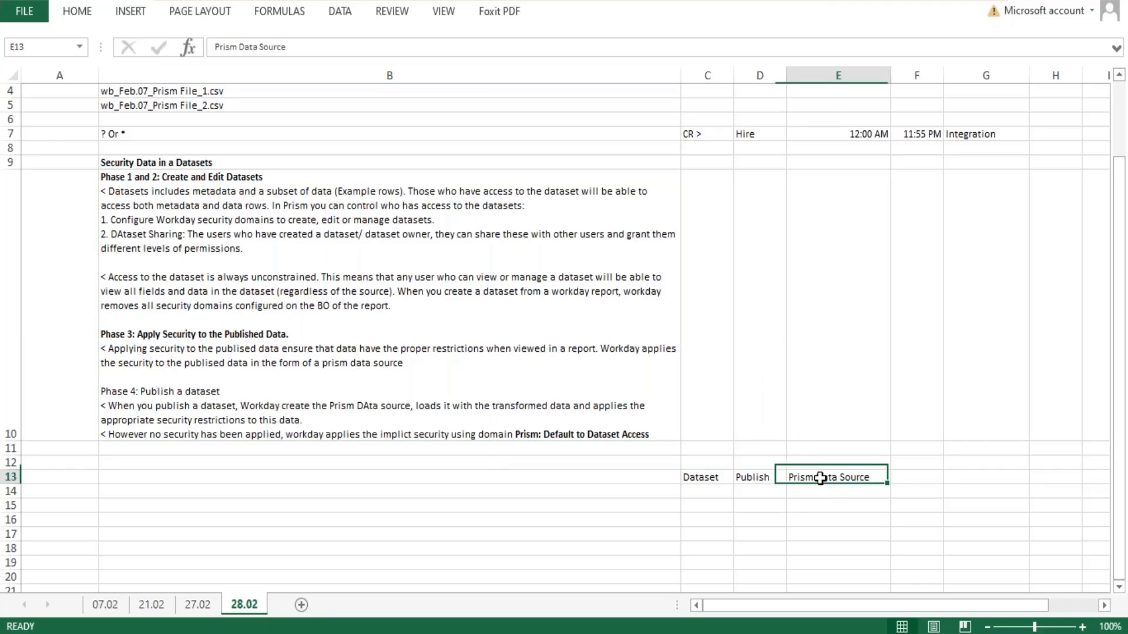
{"action": "double_click", "coordinate": [820, 478]}
{"action": "left_click_drag", "start_coordinate": [871, 477], "coordinate": [771, 473]}
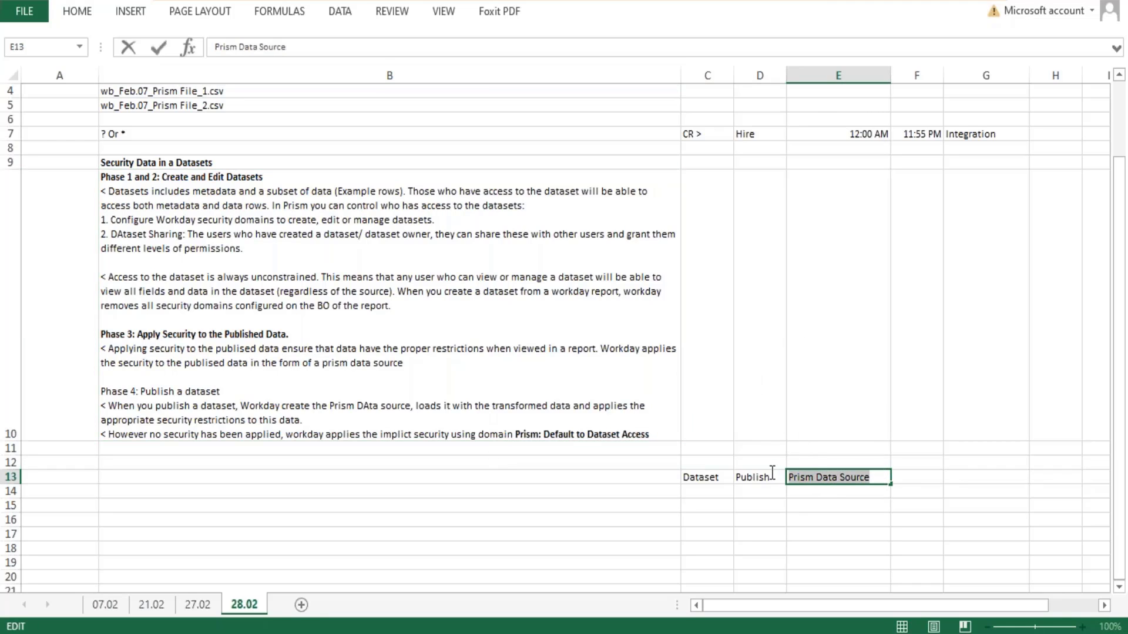
{"action": "left_click", "coordinate": [536, 433]}
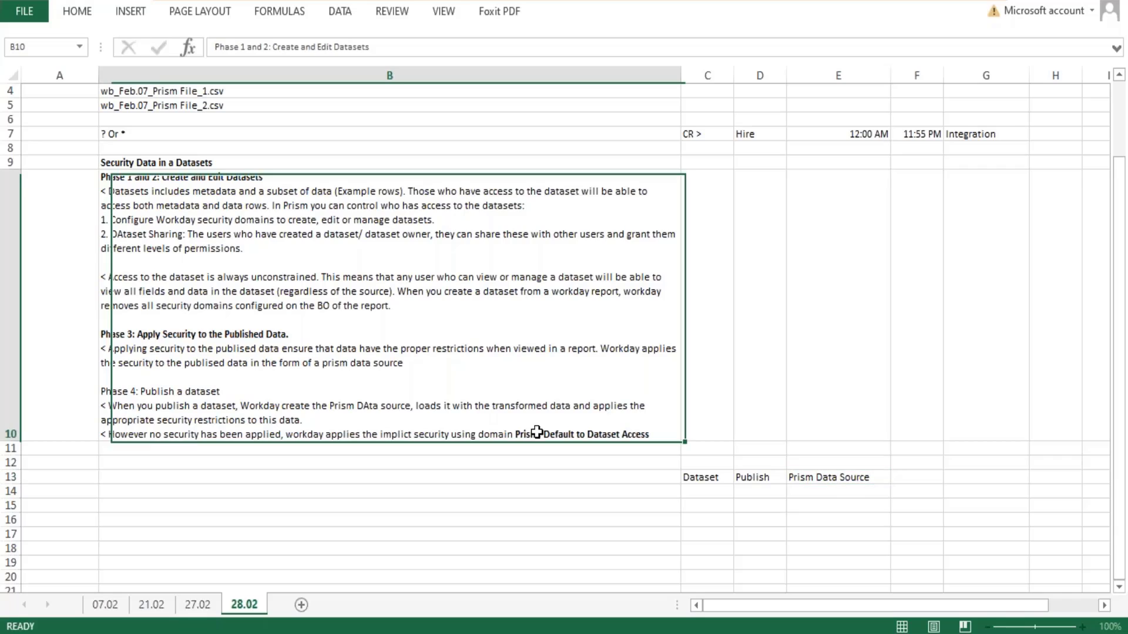
{"action": "double_click", "coordinate": [536, 433]}
{"action": "left_click_drag", "start_coordinate": [516, 434], "coordinate": [656, 434]}
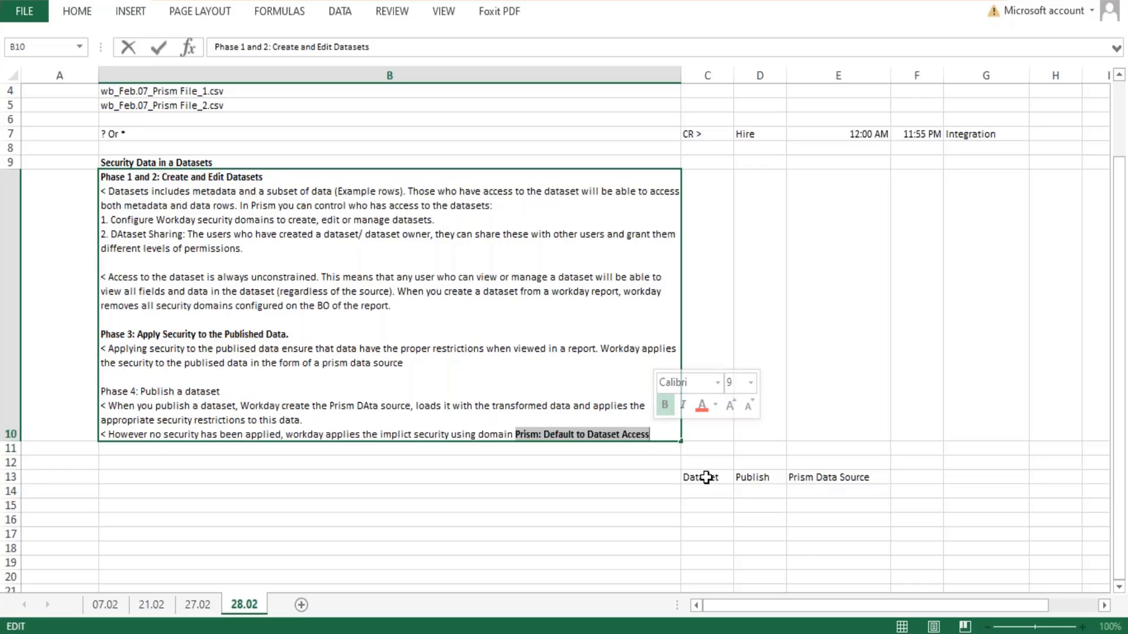
- Examine how the Dataset and Prism Data Source columns relate to the "Default to Dataset Access" wording in B10
{"action": "left_click_drag", "start_coordinate": [707, 477], "coordinate": [720, 513]}
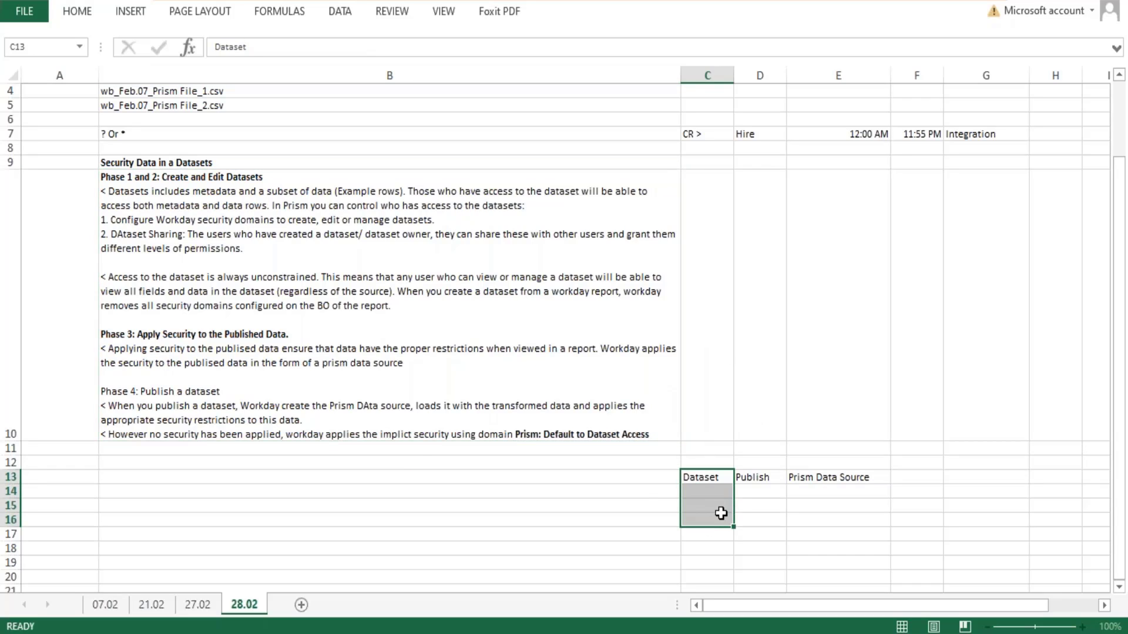
{"action": "left_click", "coordinate": [867, 476]}
{"action": "double_click", "coordinate": [868, 477]}
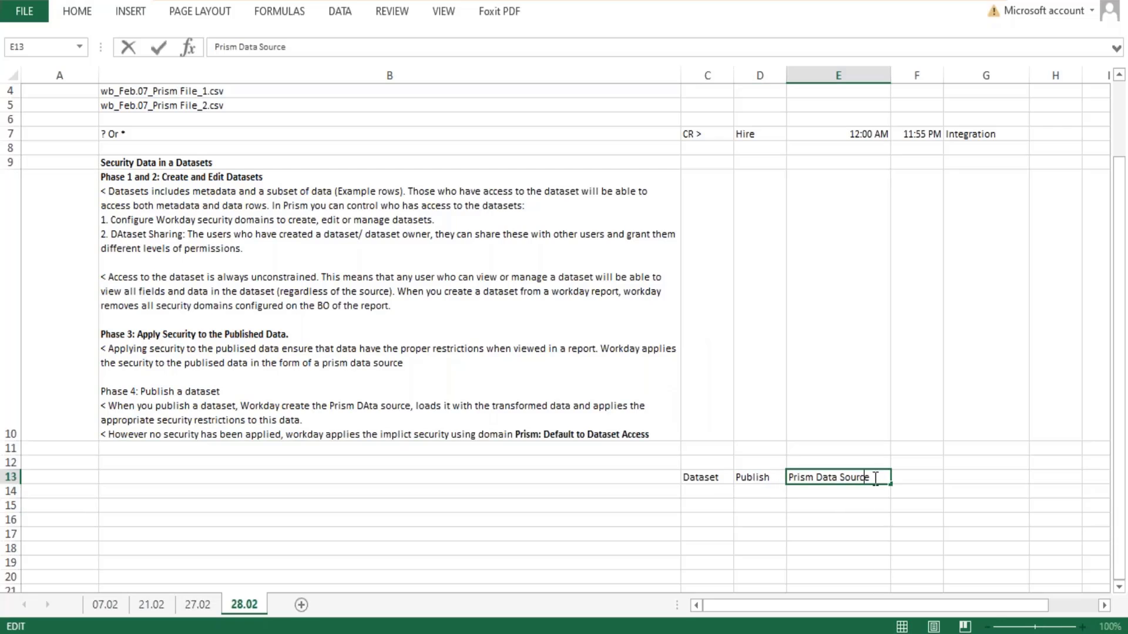
{"action": "left_click_drag", "start_coordinate": [869, 477], "coordinate": [817, 477]}
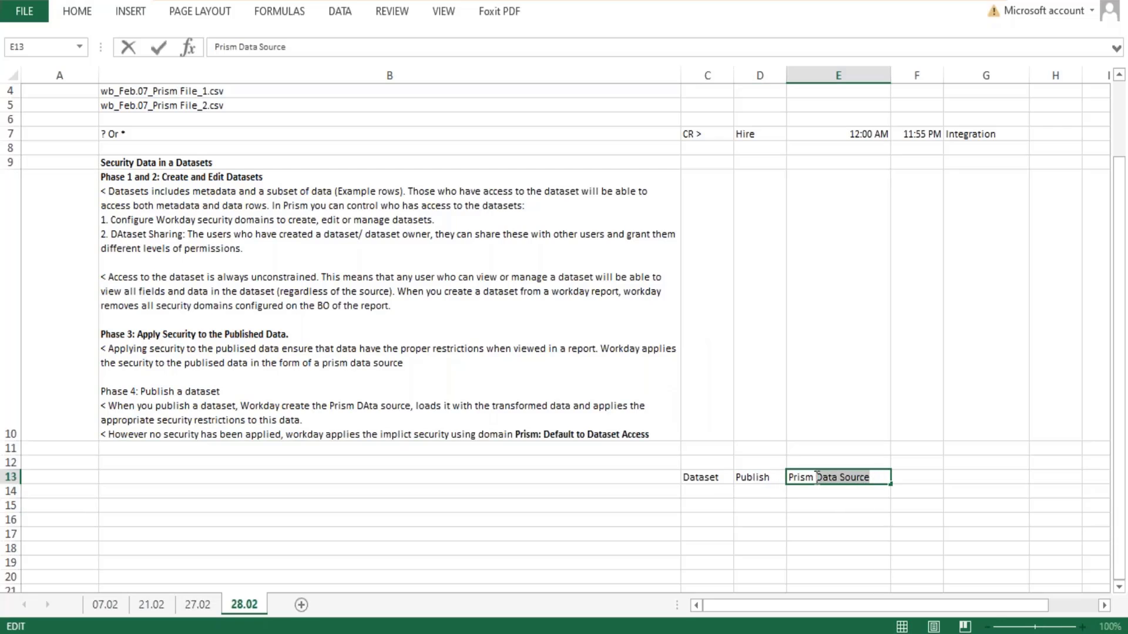
{"action": "key", "text": "Escape"}
{"action": "double_click", "coordinate": [552, 433]}
{"action": "left_click_drag", "start_coordinate": [544, 434], "coordinate": [649, 434]}
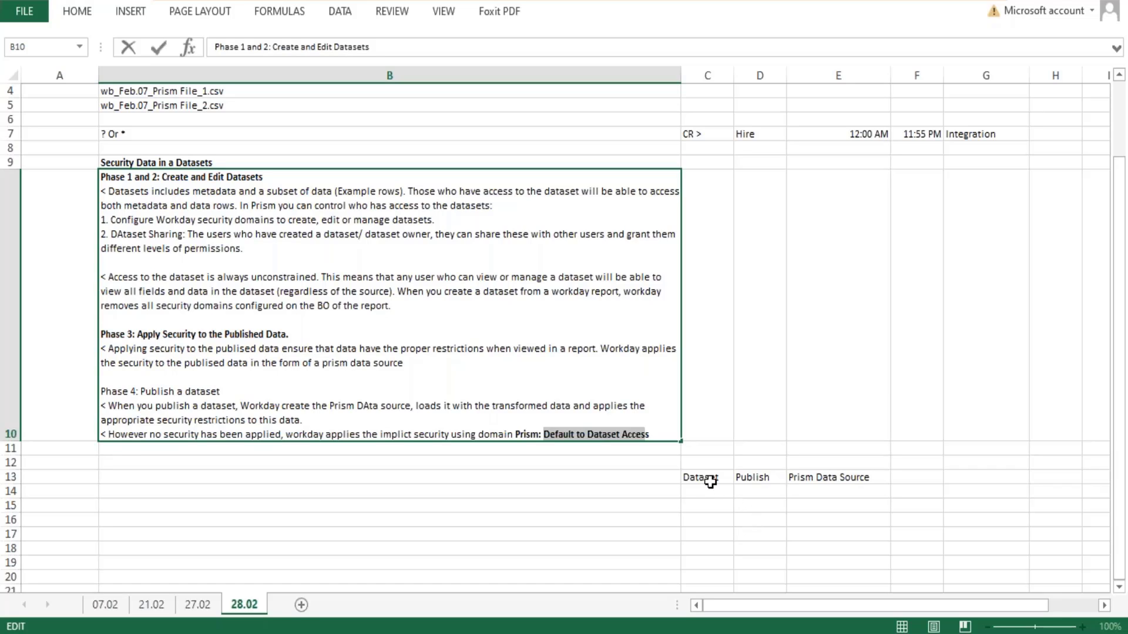
{"action": "left_click_drag", "start_coordinate": [710, 478], "coordinate": [715, 562]}
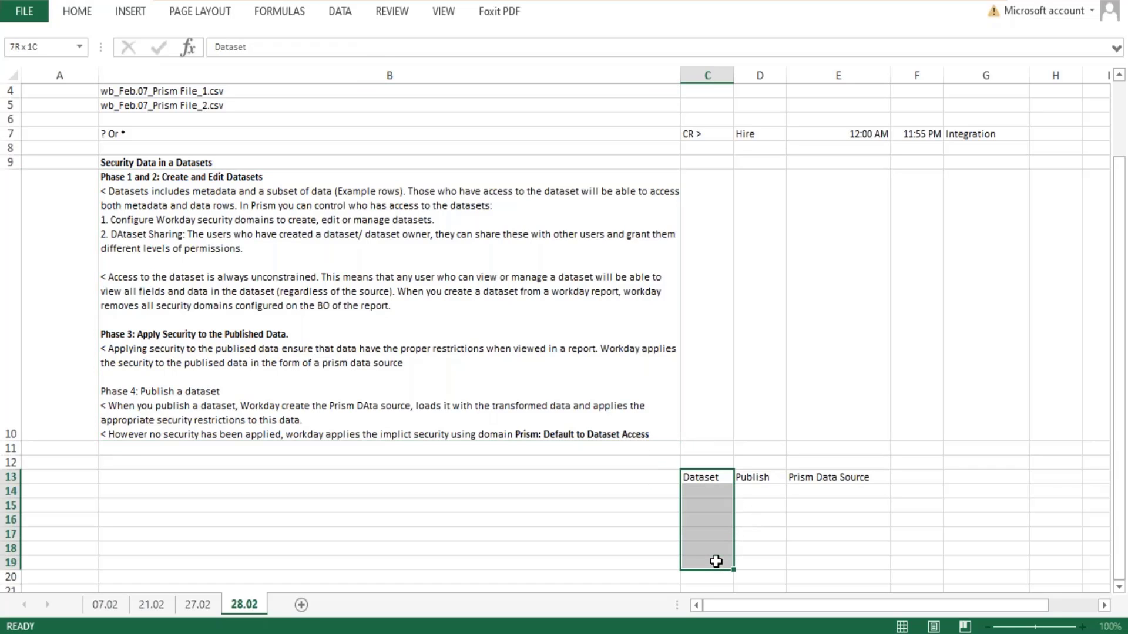
{"action": "left_click_drag", "start_coordinate": [714, 479], "coordinate": [718, 573]}
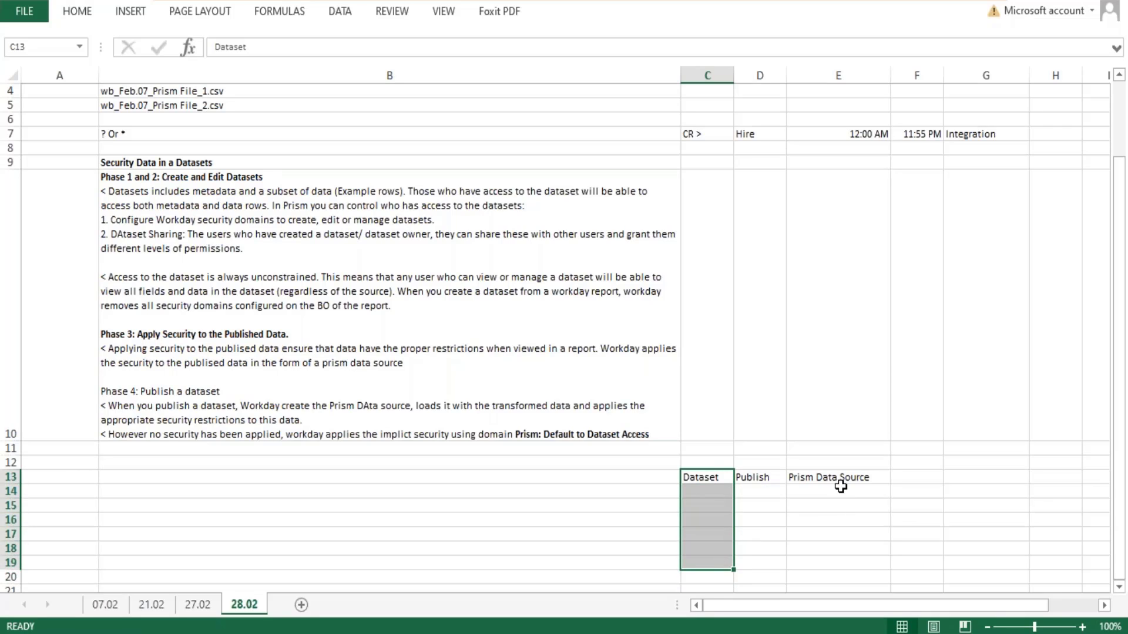
{"action": "left_click_drag", "start_coordinate": [840, 482], "coordinate": [821, 558]}
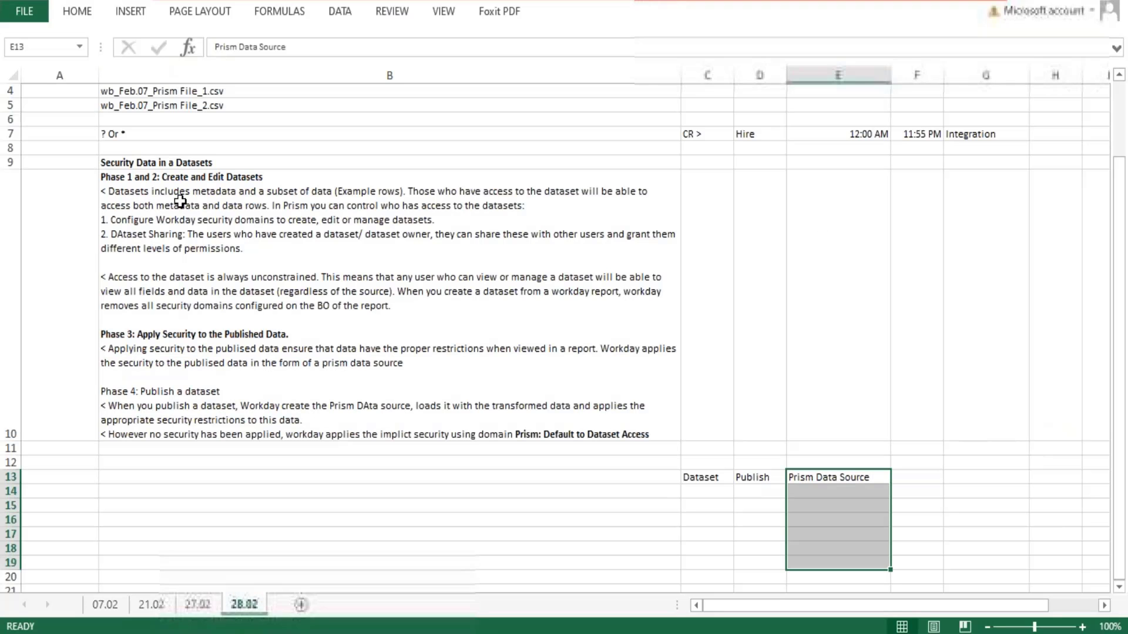
- Review the phase descriptions in B10, from creating datasets to publishing, focusing on the security domain and Dataset Sharing points under Phase 1 and 2
{"action": "double_click", "coordinate": [233, 189]}
{"action": "left_click_drag", "start_coordinate": [162, 179], "coordinate": [261, 235]}
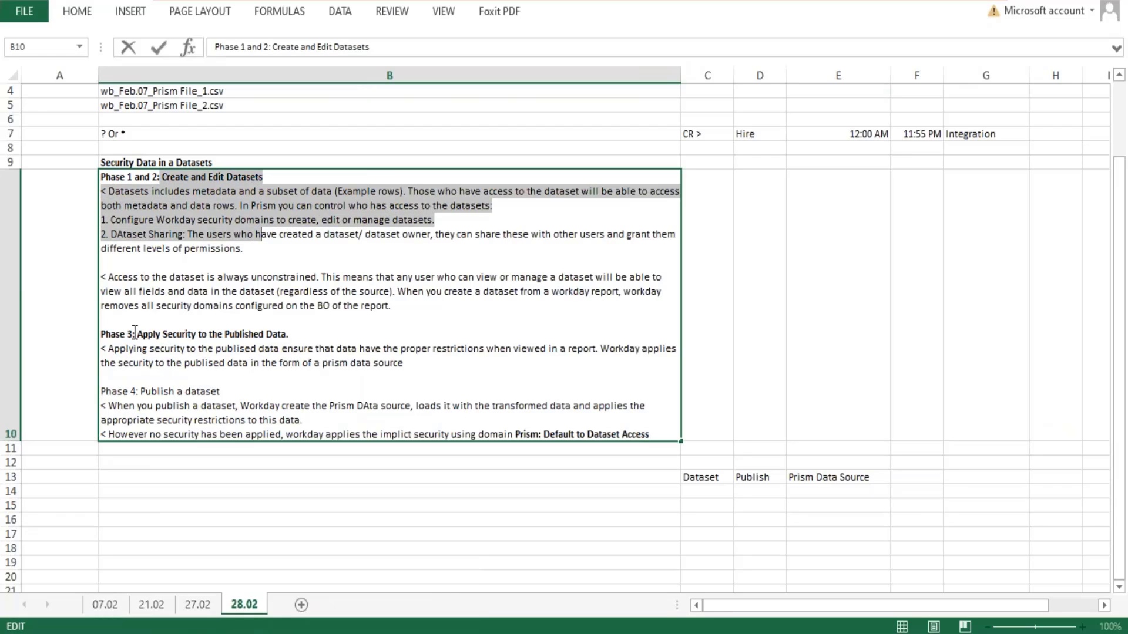
{"action": "left_click_drag", "start_coordinate": [134, 334], "coordinate": [505, 432]}
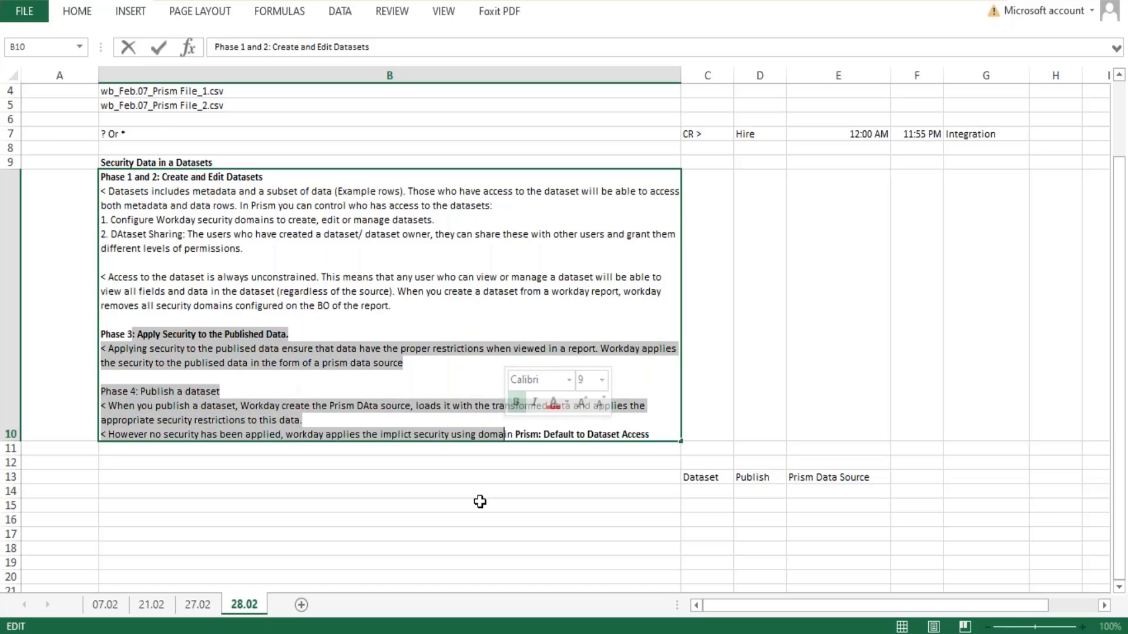
{"action": "key", "text": "alt+Tab"}
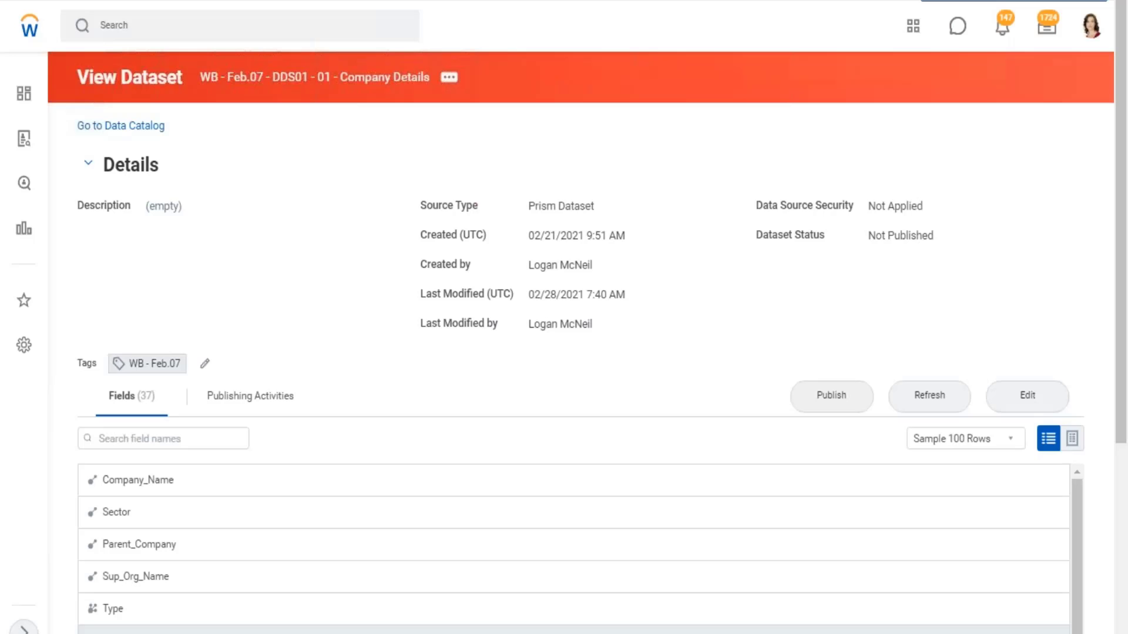
{"action": "key", "text": "alt+Tab"}
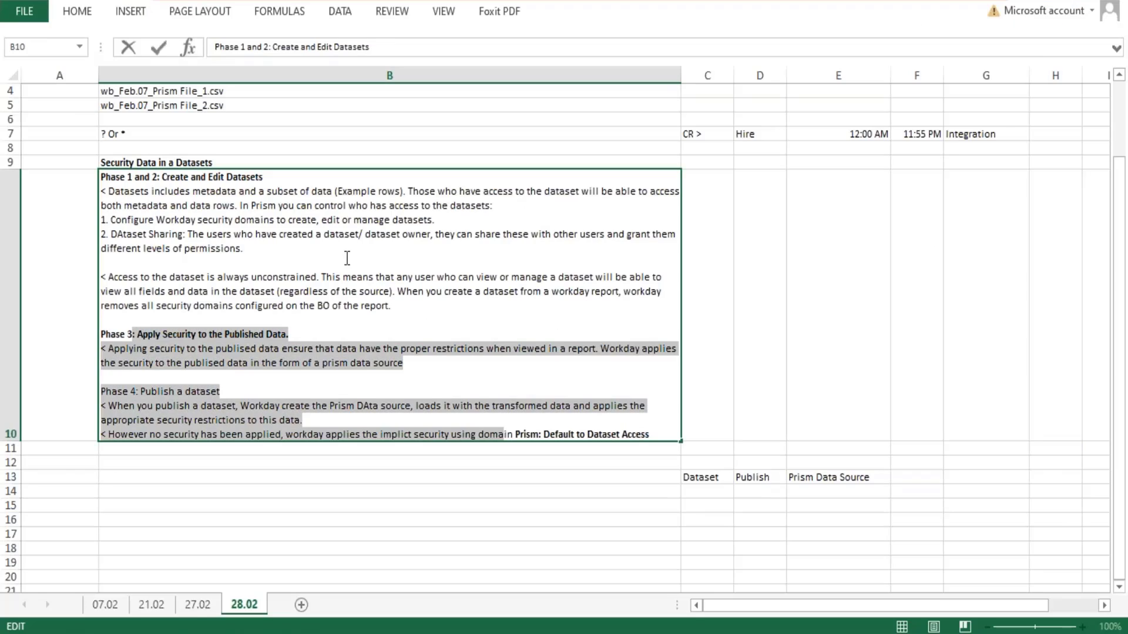
{"action": "left_click_drag", "start_coordinate": [262, 249], "coordinate": [108, 197]}
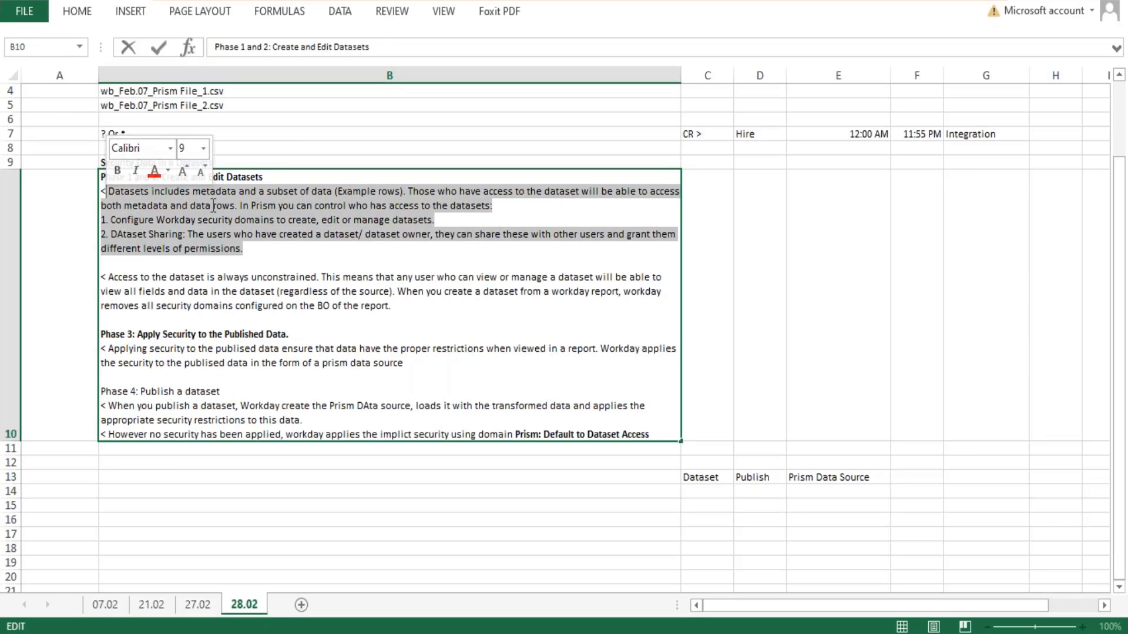
{"action": "left_click", "coordinate": [391, 216]}
{"action": "left_click_drag", "start_coordinate": [434, 220], "coordinate": [105, 218]}
{"action": "left_click_drag", "start_coordinate": [185, 234], "coordinate": [103, 225]}
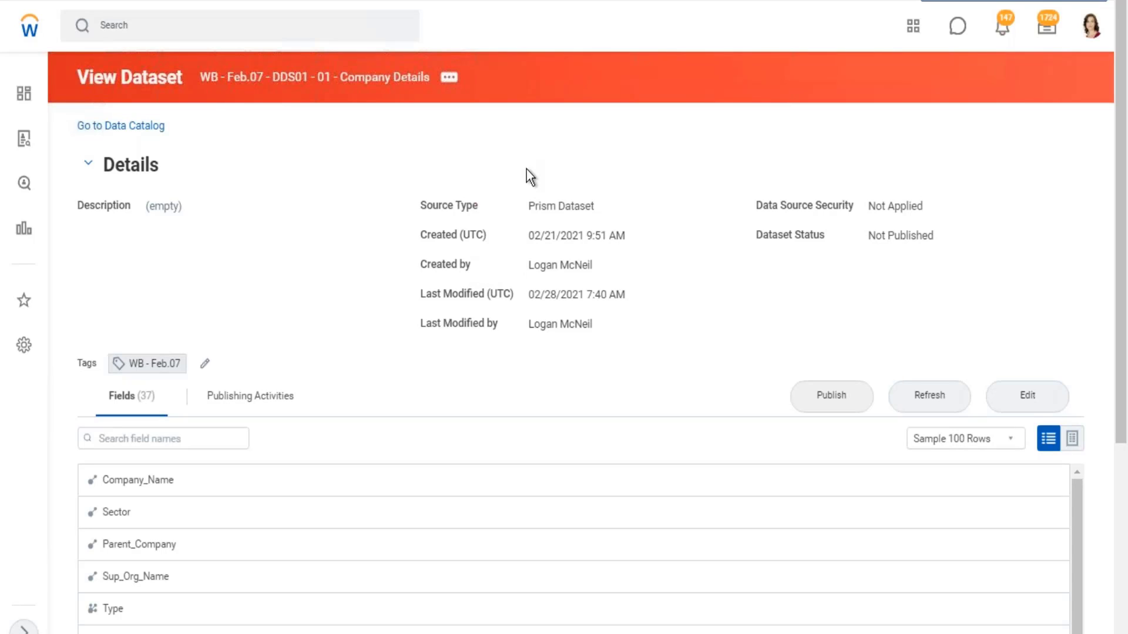
- Switch to Workday, inspect the Company Details dataset's available dataset and security actions, and return to the Excel notes
{"action": "left_click_drag", "start_coordinate": [199, 79], "coordinate": [413, 87]}
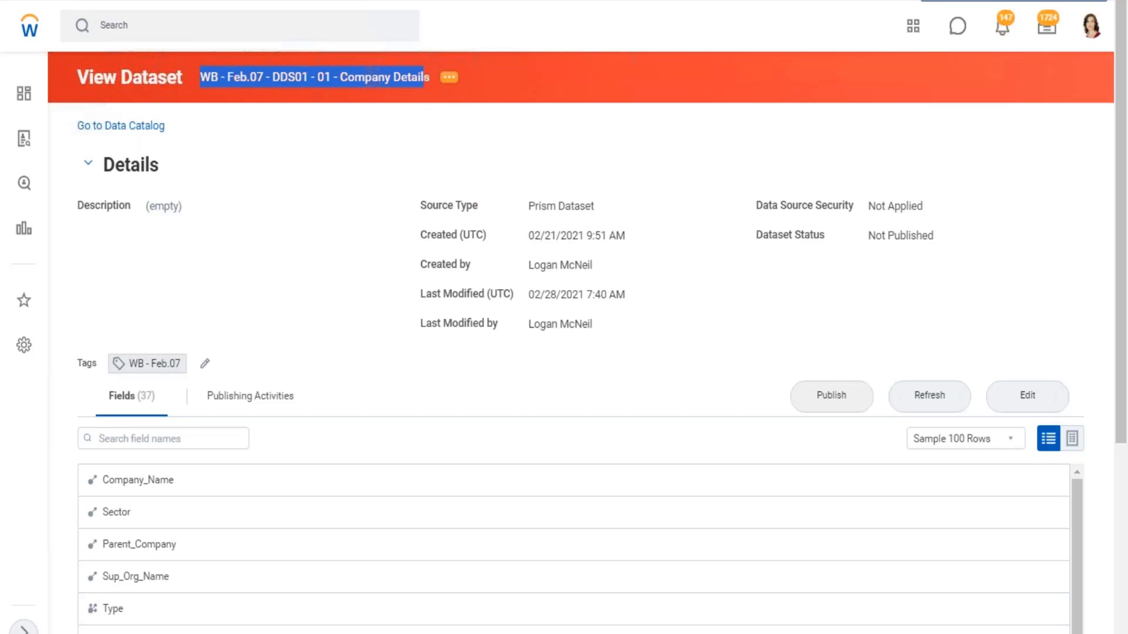
{"action": "key", "text": "Tab"}
{"action": "key", "text": "Return"}
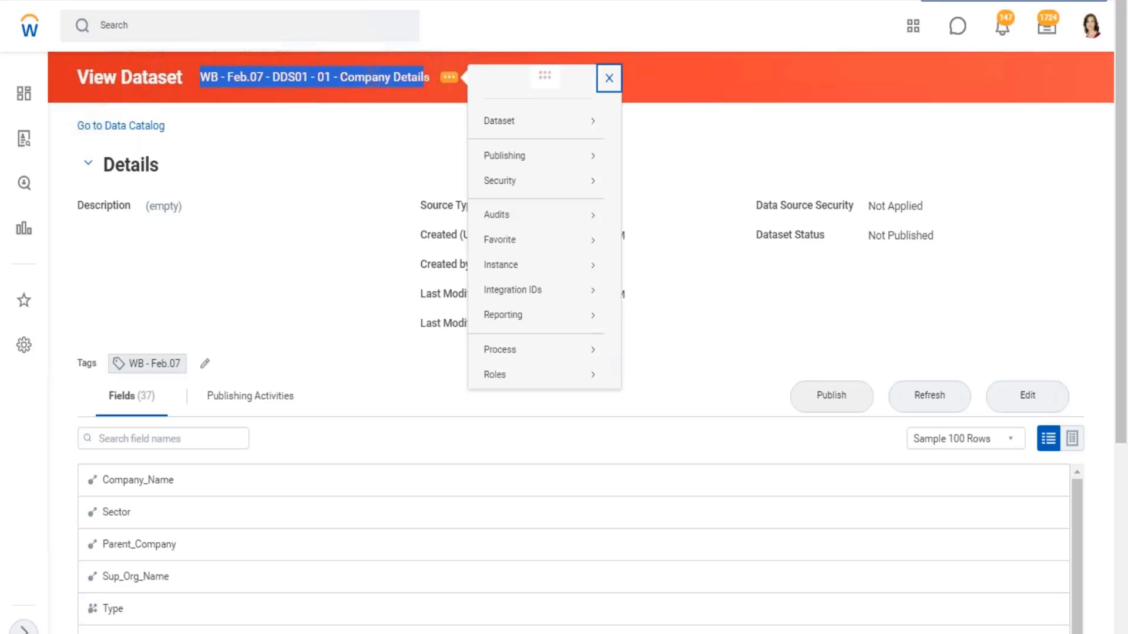
{"action": "mouse_move", "coordinate": [498, 182]}
{"action": "mouse_move", "coordinate": [546, 121]}
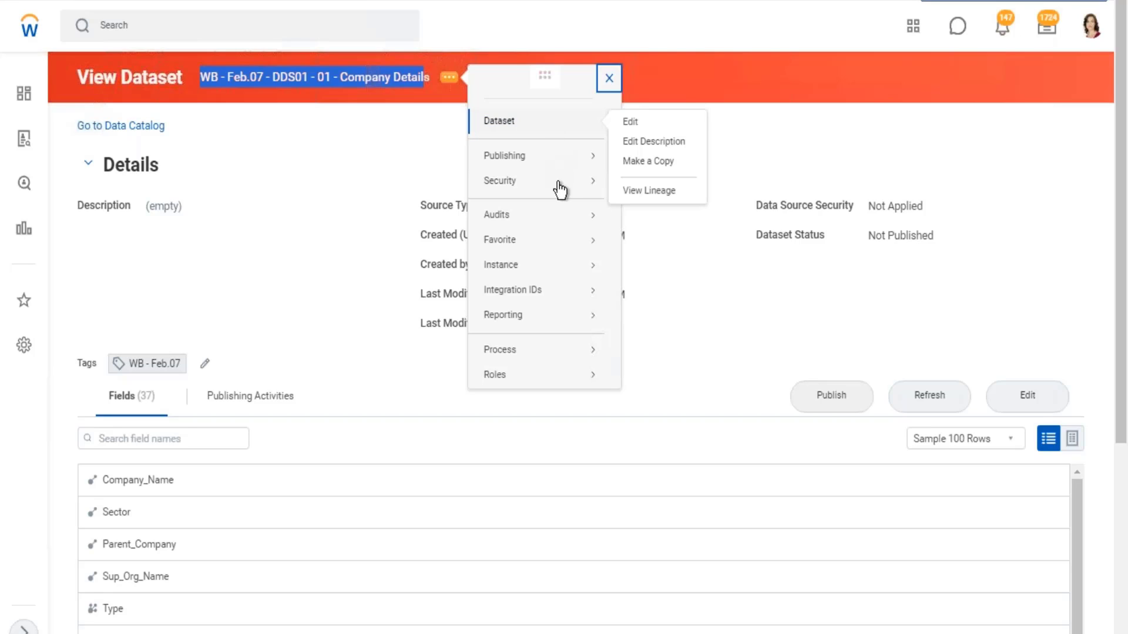
{"action": "mouse_move", "coordinate": [555, 182]}
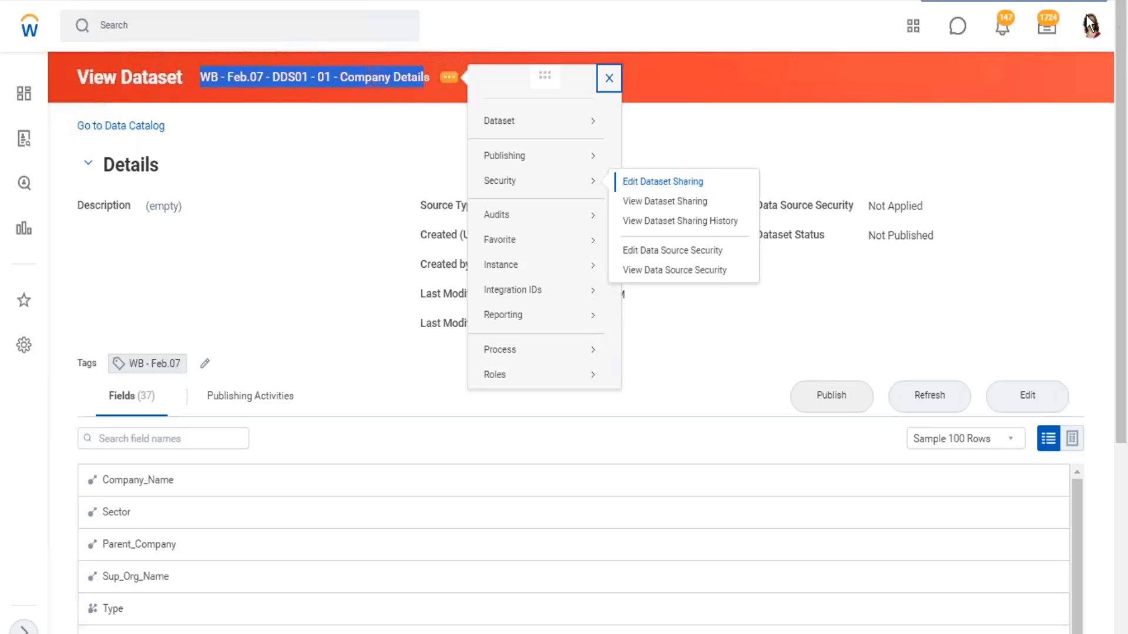
{"action": "left_click", "coordinate": [1060, 2]}
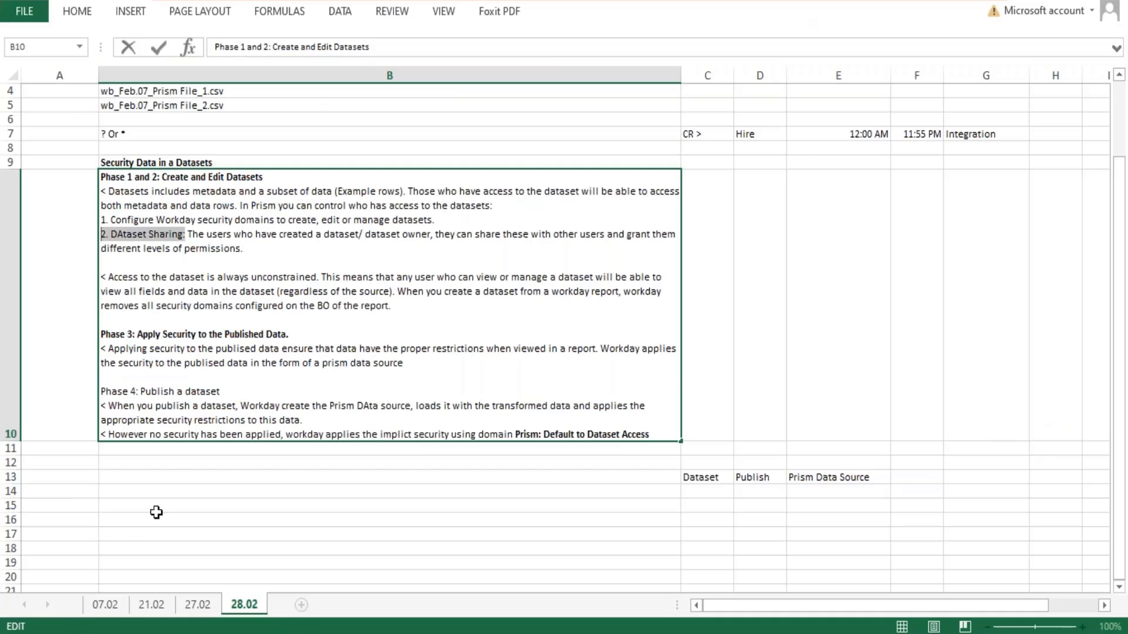
{"action": "left_click", "coordinate": [171, 477]}
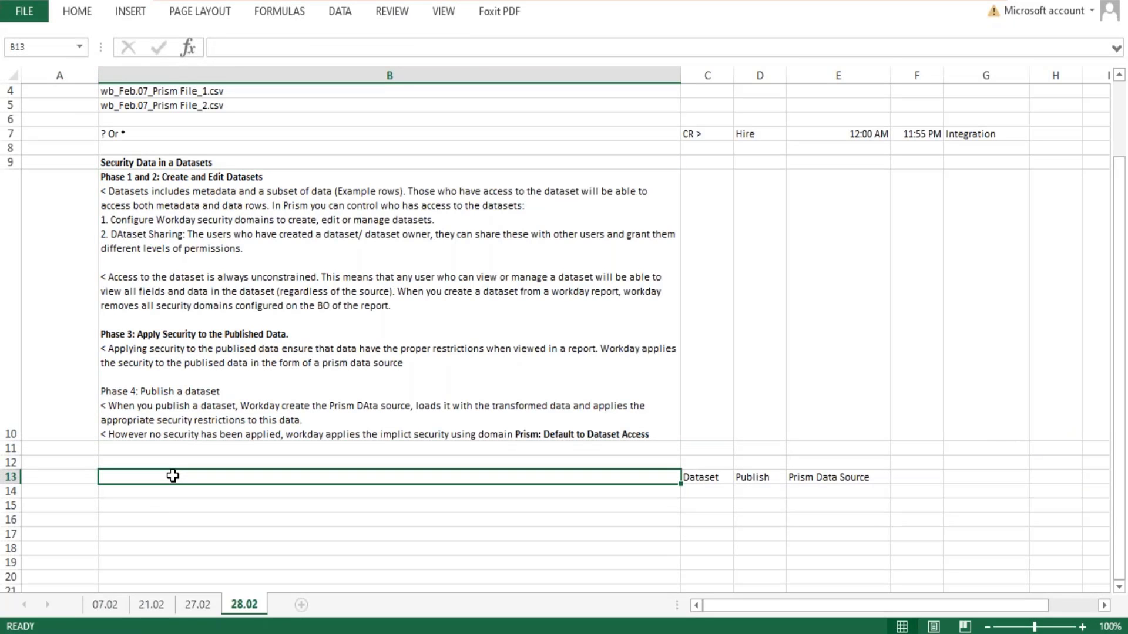
{"action": "key", "text": "Up"}
{"action": "type", "text": "DAata"}
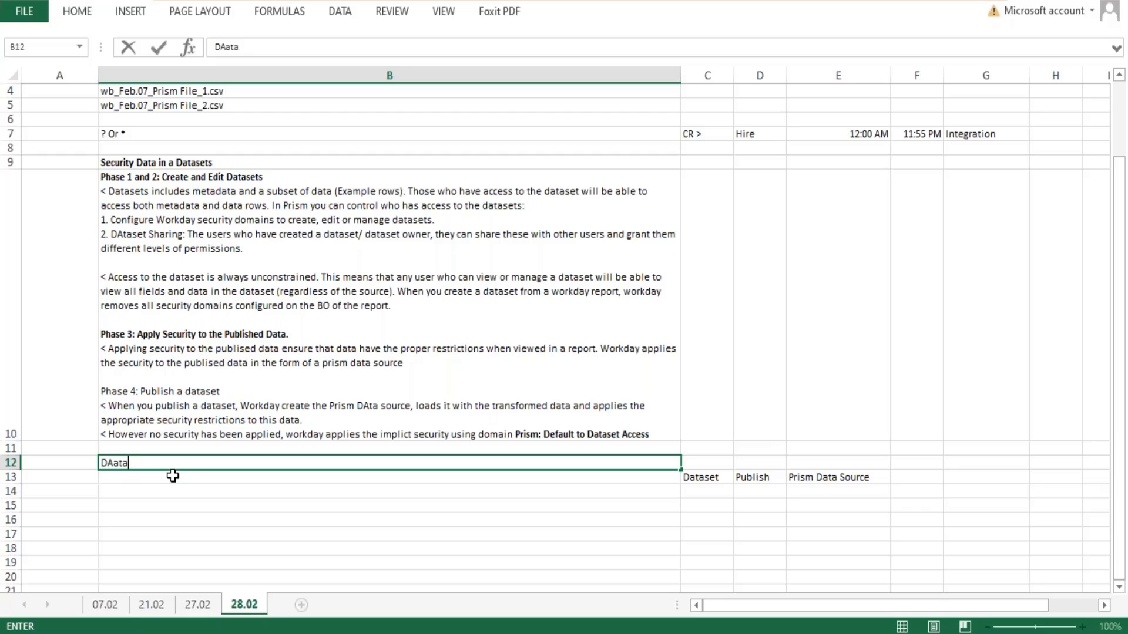
{"action": "key", "text": "BackSpace"}
{"action": "key", "text": "BackSpace"}
{"action": "key", "text": "BackSpace"}
{"action": "key", "text": "BackSpace"}
{"action": "type", "text": "at"}
{"action": "key", "text": "BackSpace"}
{"action": "key", "text": "BackSpace"}
{"action": "key", "text": "BackSpace"}
- Enter the heading "Dataset Sharing" in cell A12
{"action": "key", "text": "Left"}
{"action": "type", "text": "Dat"}
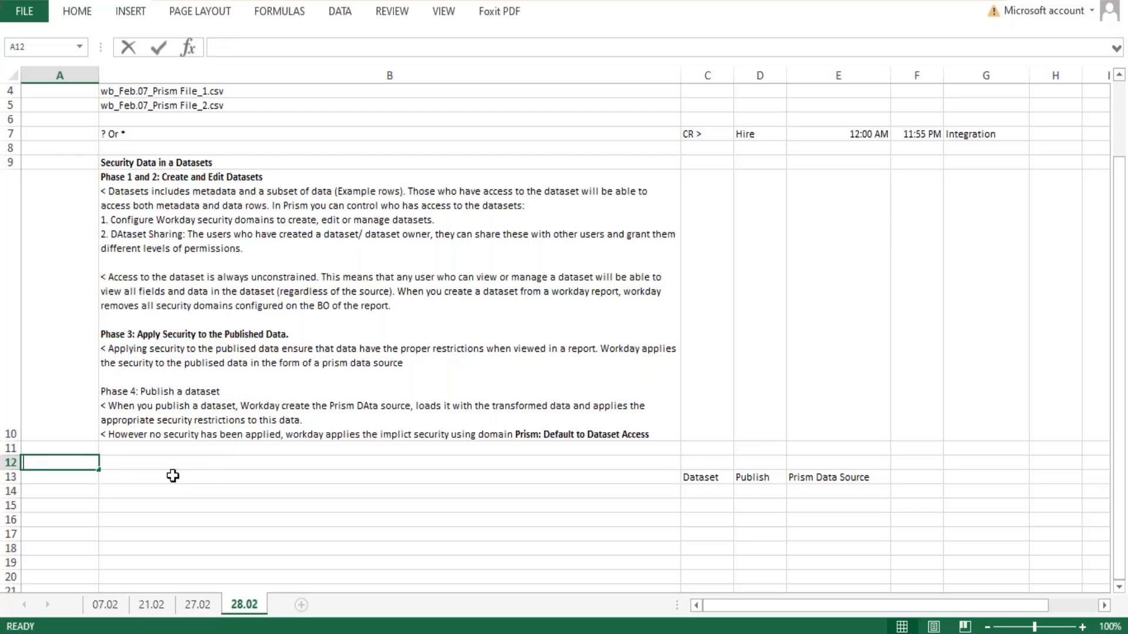
{"action": "type", "text": "aset "}
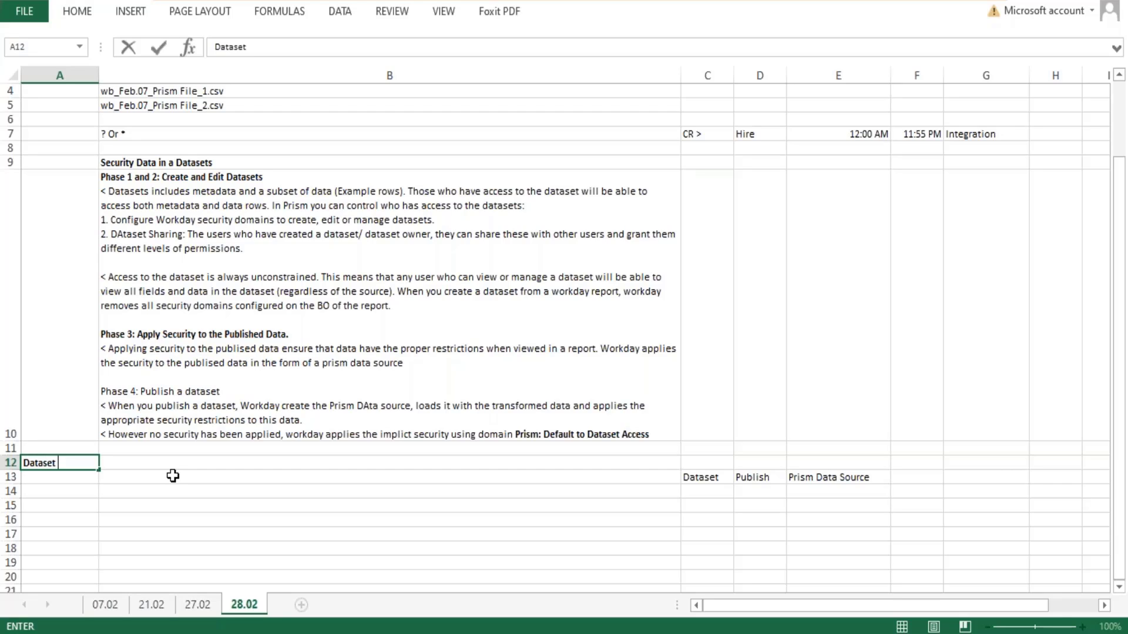
{"action": "type", "text": "Sharing"}
{"action": "key", "text": "Tab"}
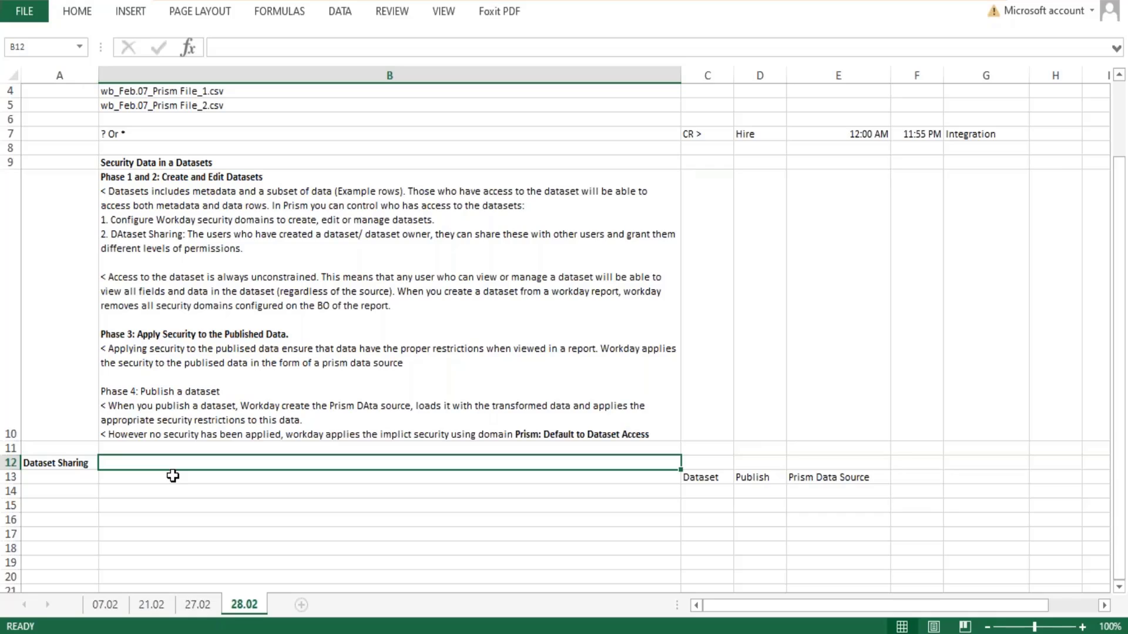
- Write "Sharing a dataset is a way to control access to the individual datasets." in cell B12
{"action": "type", "text": "Sharing a da"}
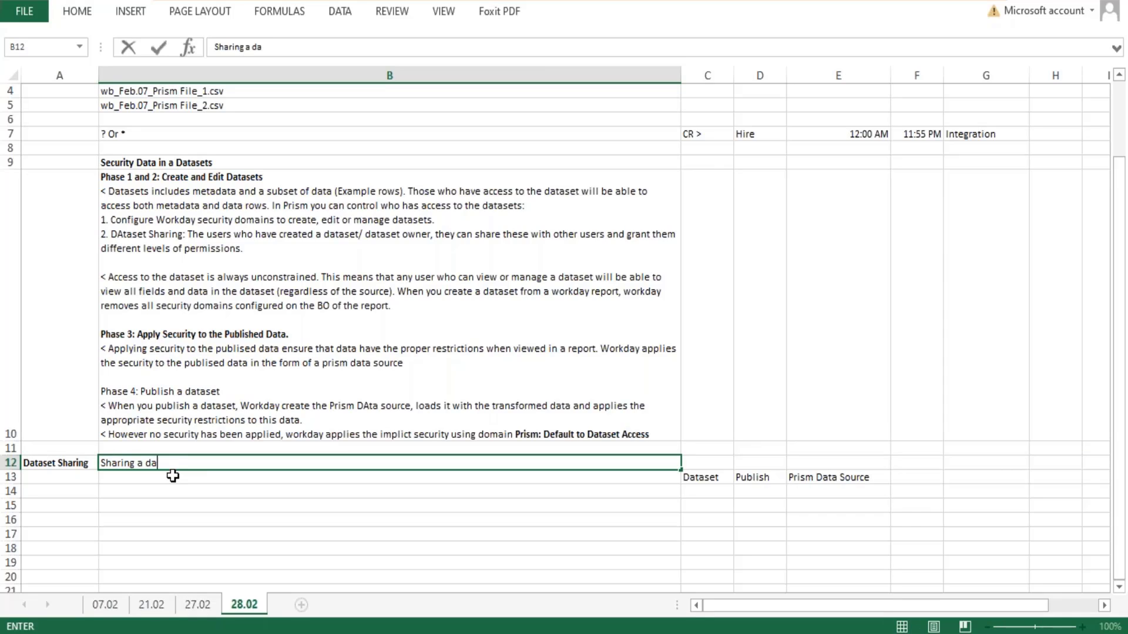
{"action": "type", "text": "taset is a way to con"}
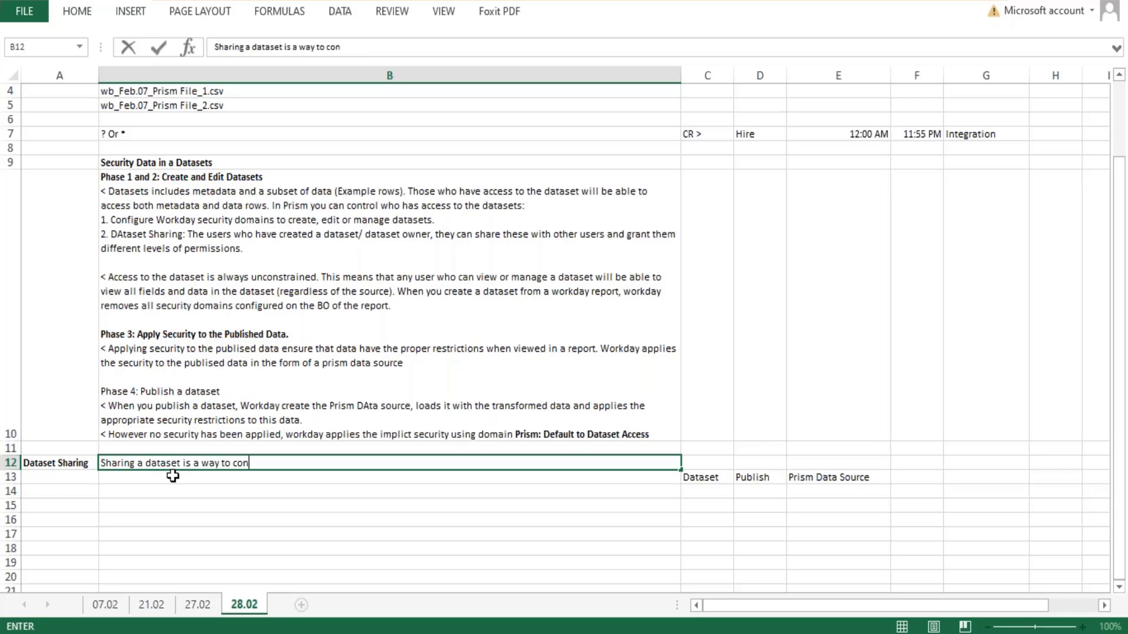
{"action": "type", "text": "trol access to the "}
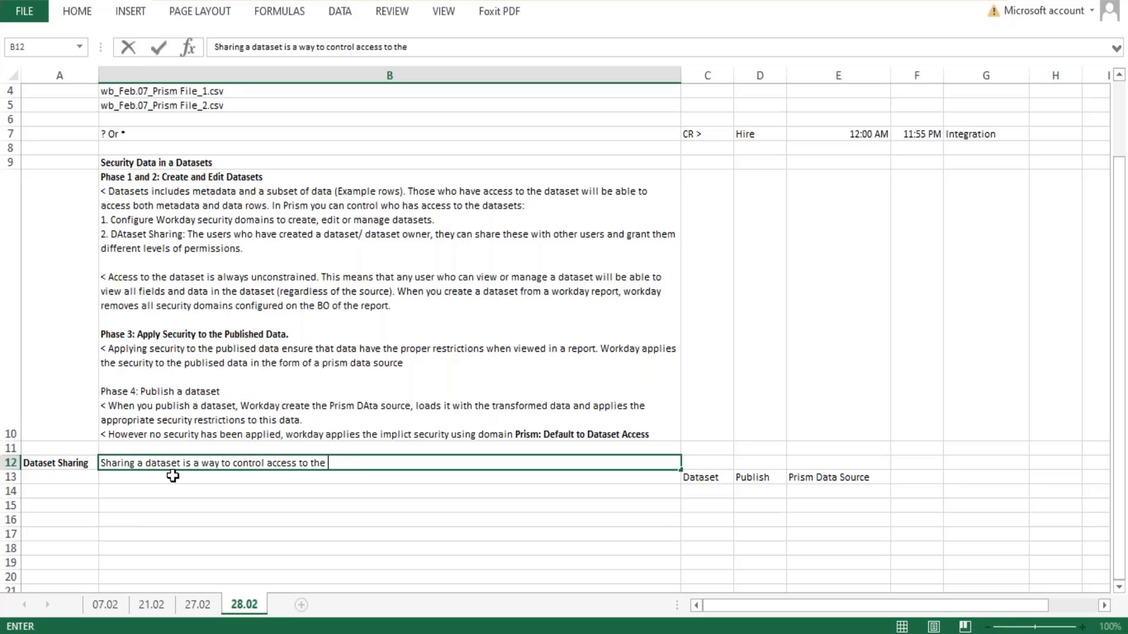
{"action": "type", "text": "individual datasets."}
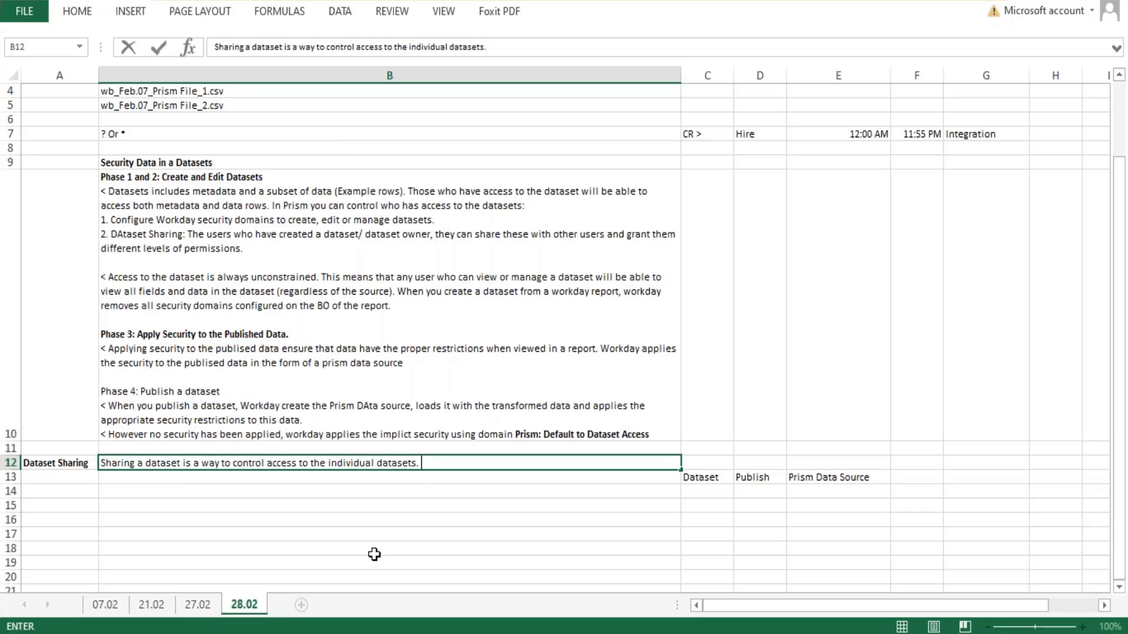
- Switch to Workday, start editing the Company Details dataset's sharing, and add an access row with the Dataset Viewer permission
{"action": "key", "text": "alt+Tab"}
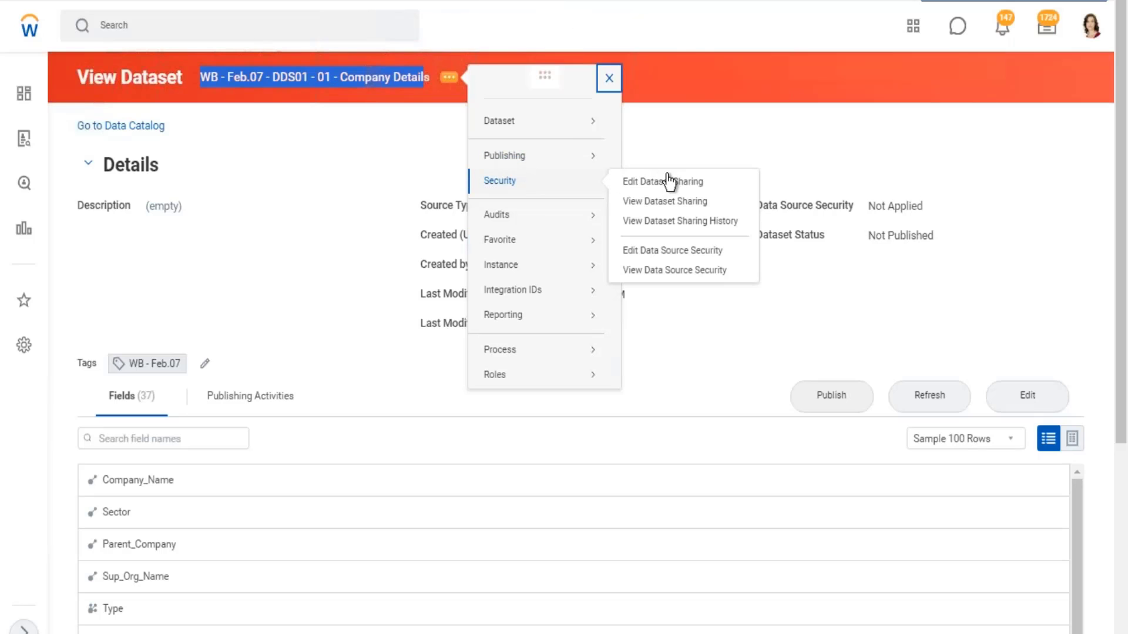
{"action": "left_click", "coordinate": [663, 182]}
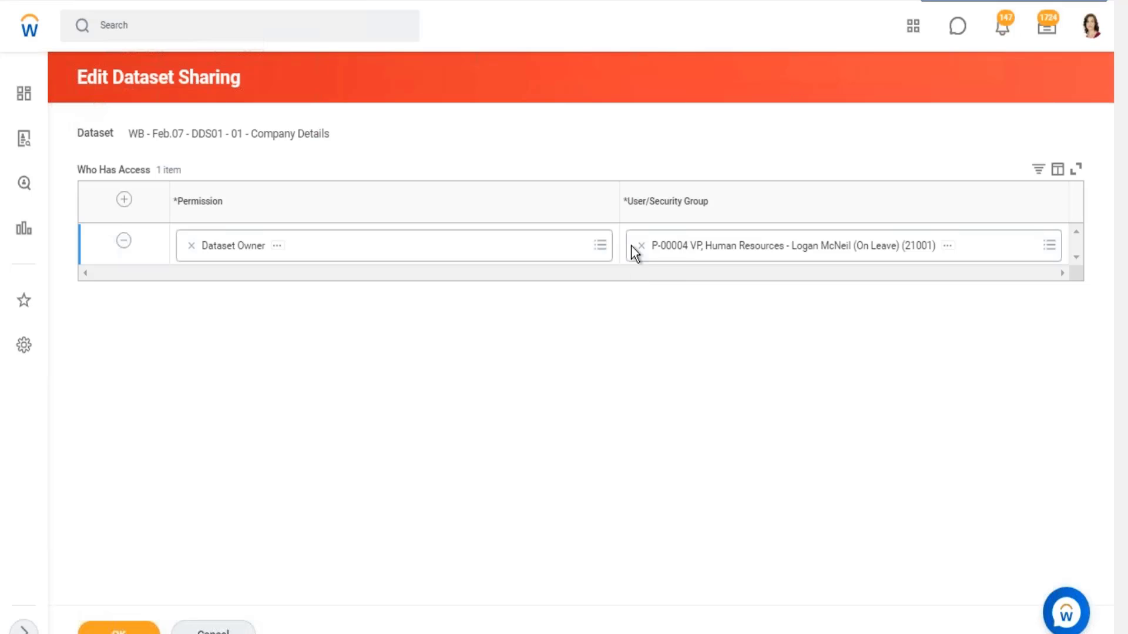
{"action": "left_click", "coordinate": [124, 200]}
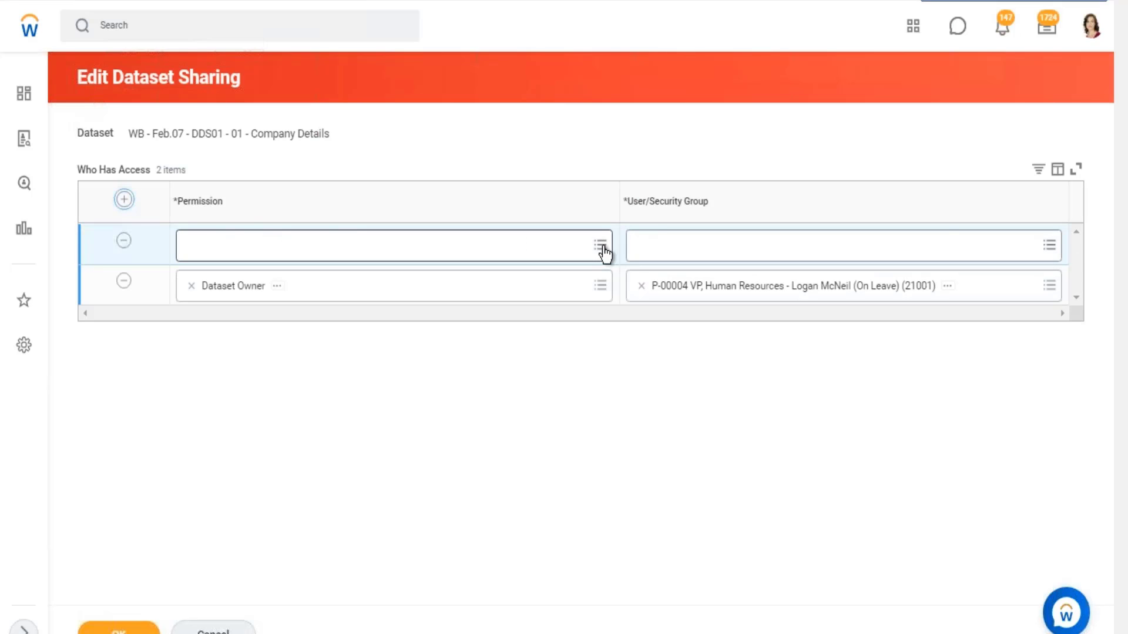
{"action": "left_click", "coordinate": [599, 245]}
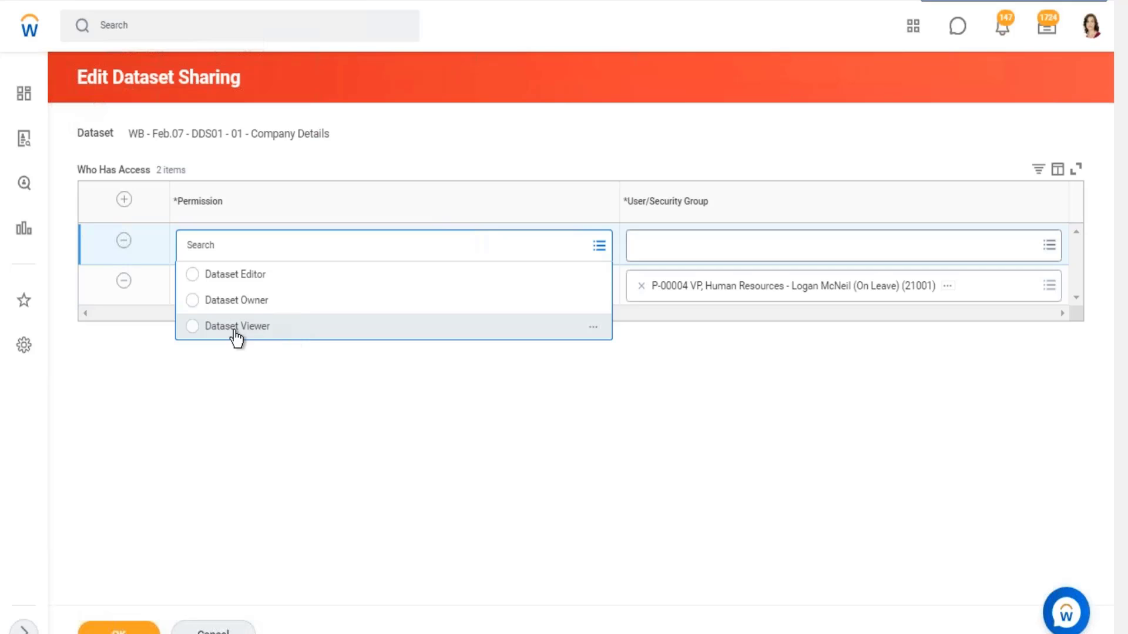
{"action": "left_click", "coordinate": [301, 322]}
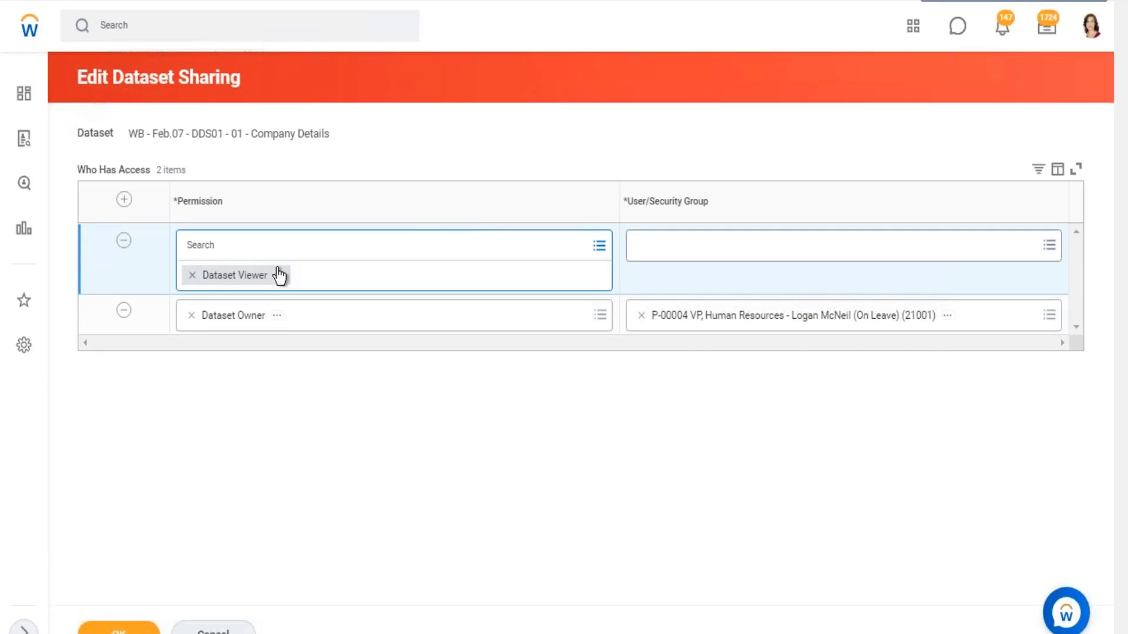
- Change the new access row's permission to Dataset Owner and back to Dataset Viewer
{"action": "left_click", "coordinate": [599, 246]}
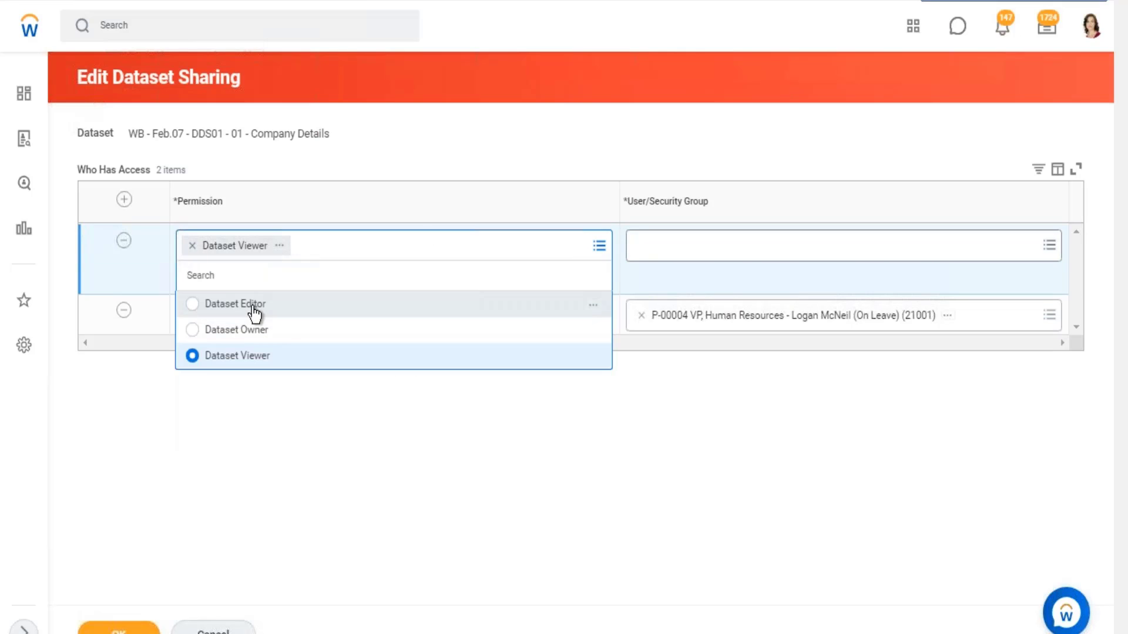
{"action": "left_click", "coordinate": [254, 330]}
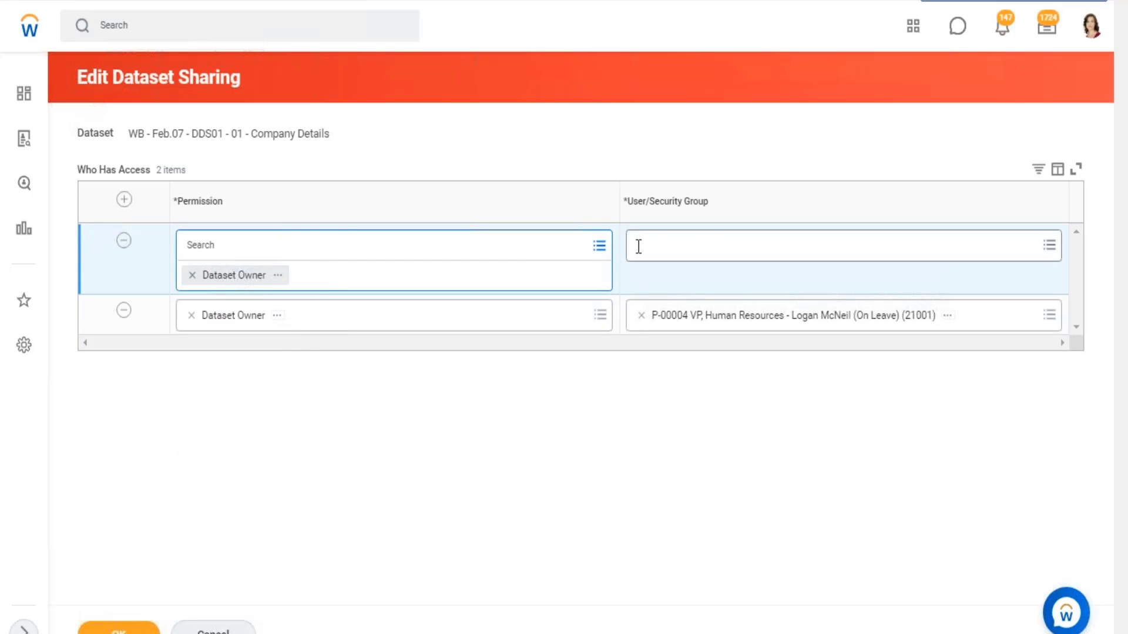
{"action": "left_click", "coordinate": [253, 245]}
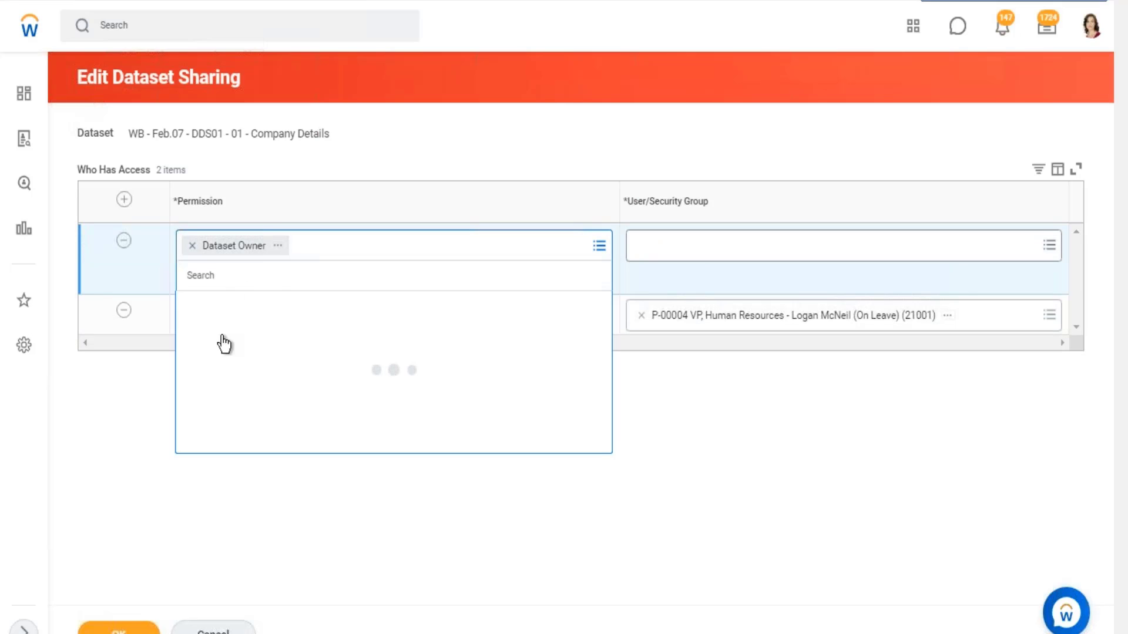
{"action": "left_click", "coordinate": [243, 357]}
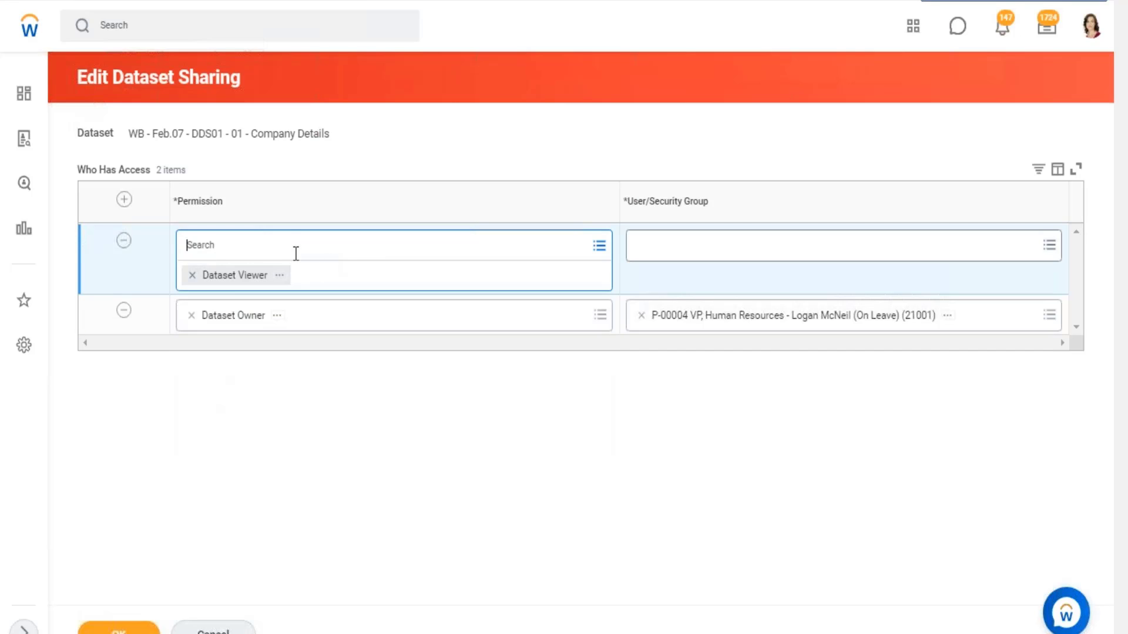
- Examine the new row's User/Security Group choices under Allowed User Based Security Groups and Allowed Assignees
{"action": "left_click", "coordinate": [755, 256]}
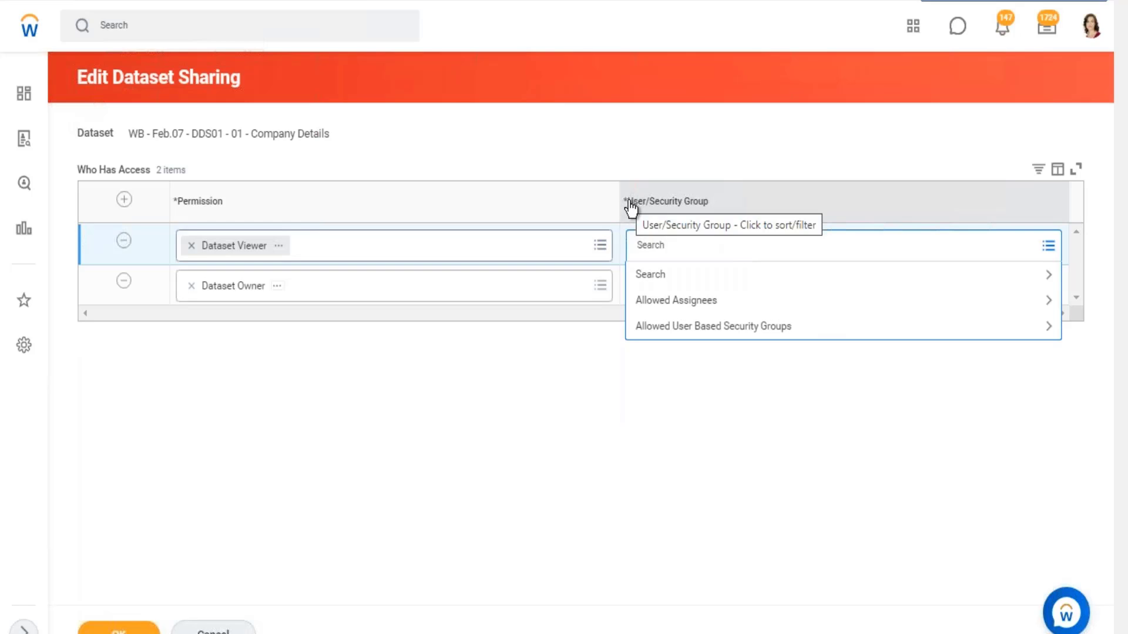
{"action": "left_click_drag", "start_coordinate": [628, 203], "coordinate": [710, 207]}
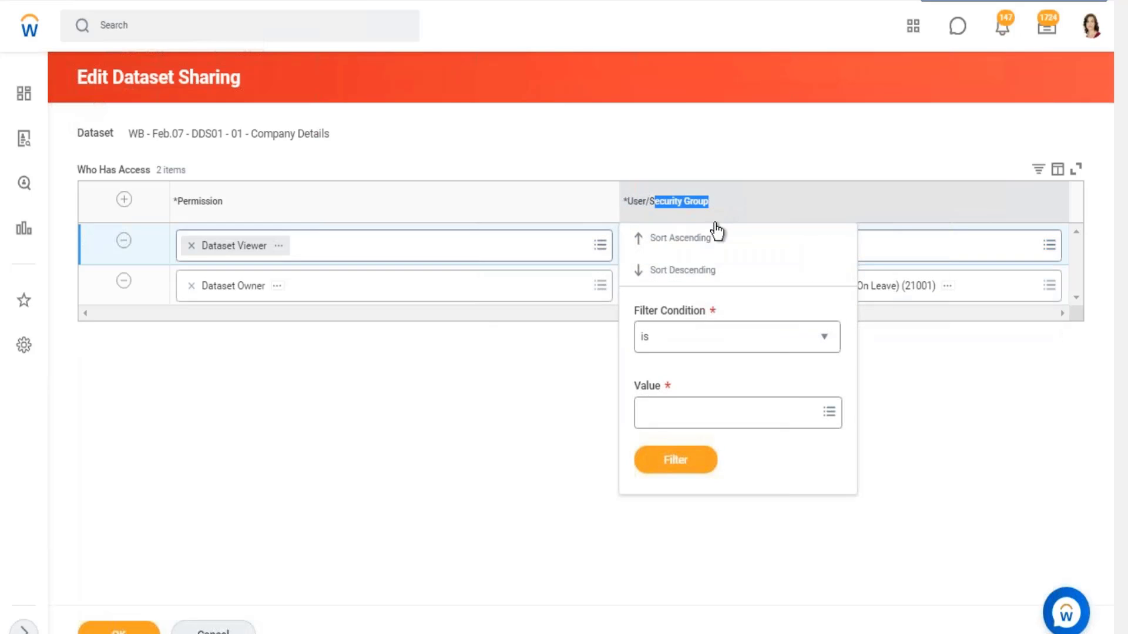
{"action": "left_click", "coordinate": [773, 249]}
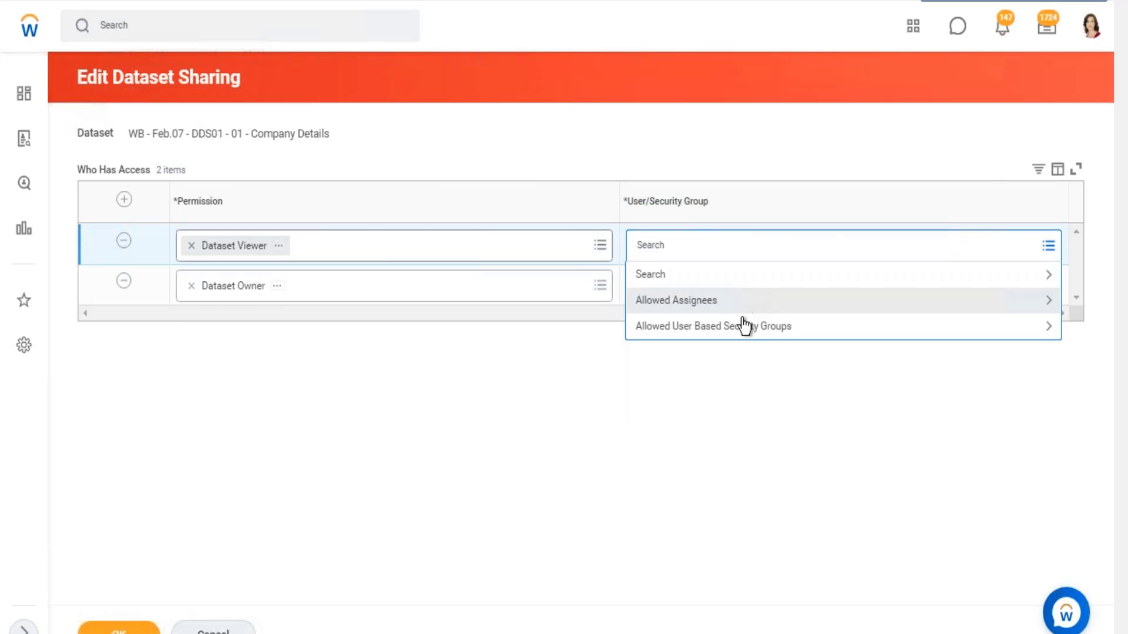
{"action": "left_click", "coordinate": [738, 327]}
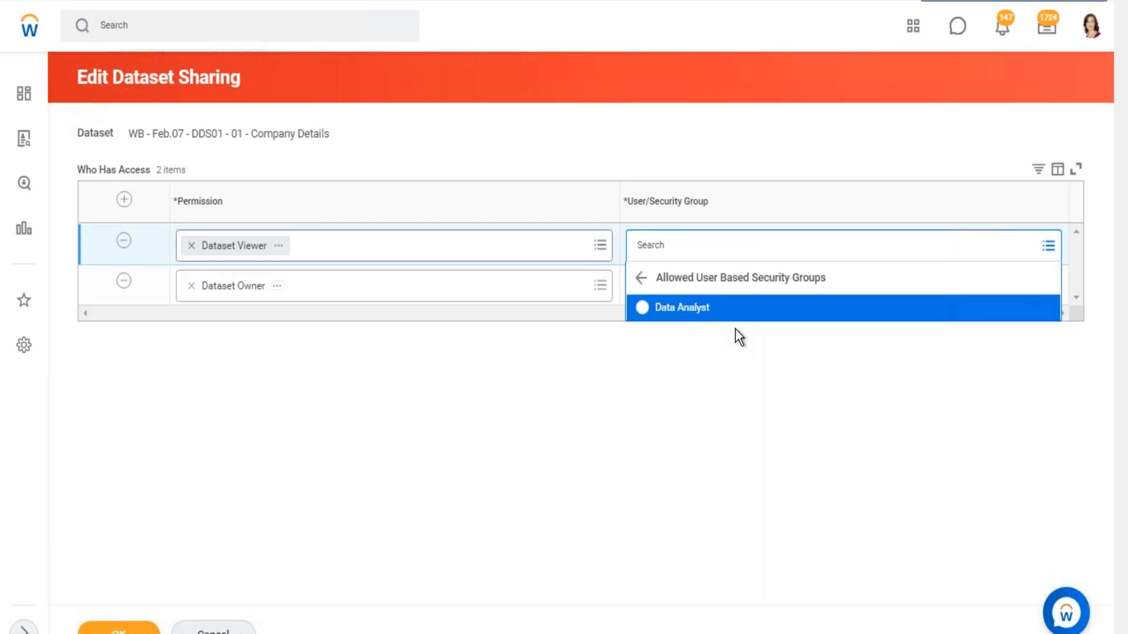
{"action": "left_click", "coordinate": [646, 279]}
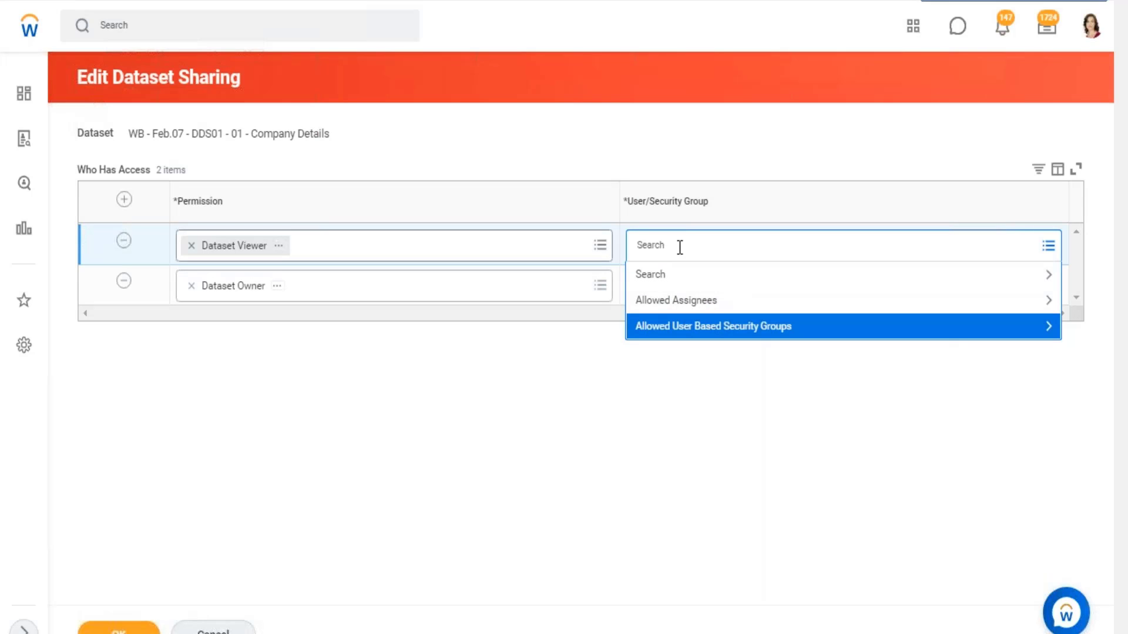
{"action": "left_click", "coordinate": [692, 310]}
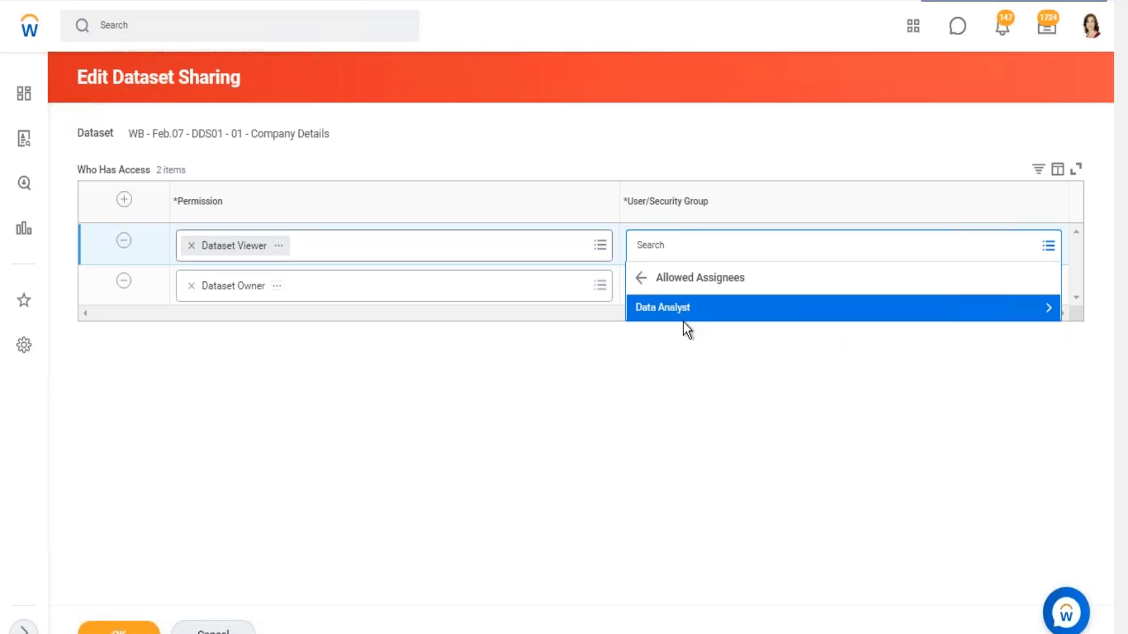
{"action": "left_click", "coordinate": [642, 278]}
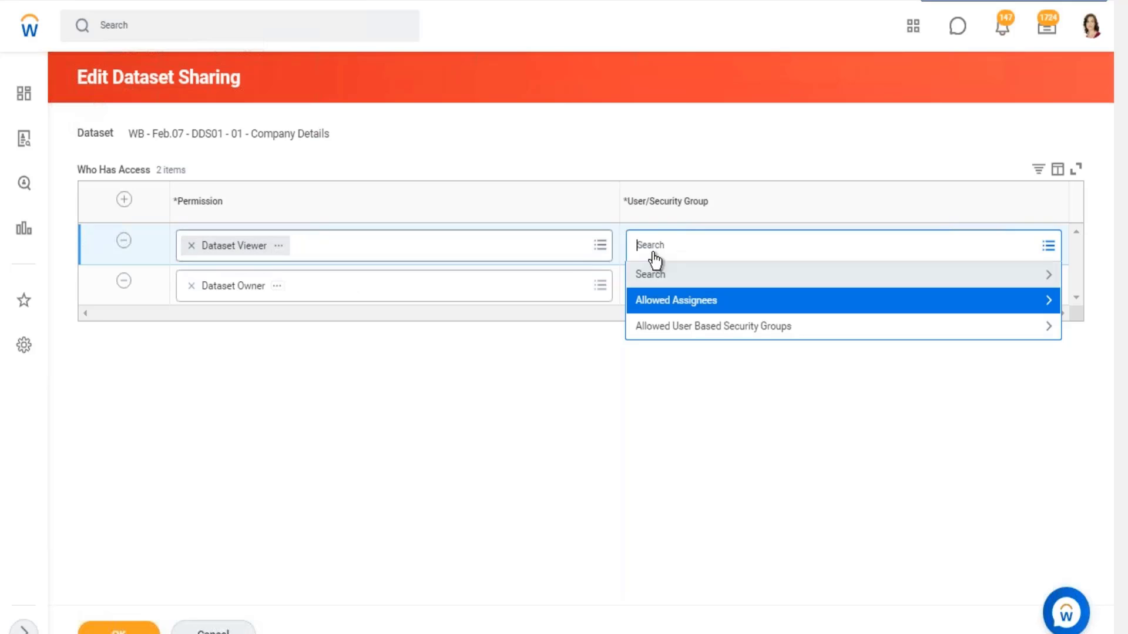
- Search the Dataset Viewer row's User/Security Group for "comp admin", then for "manager", and assign the Consultant Manager position
{"action": "type", "text": "comp admin"}
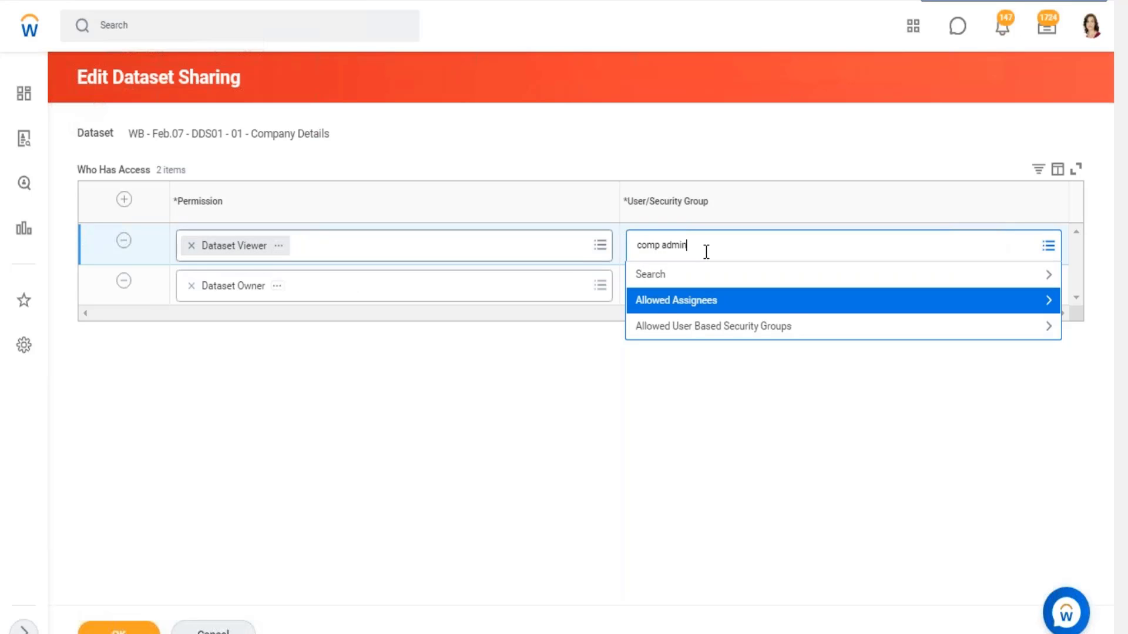
{"action": "key", "text": "Return"}
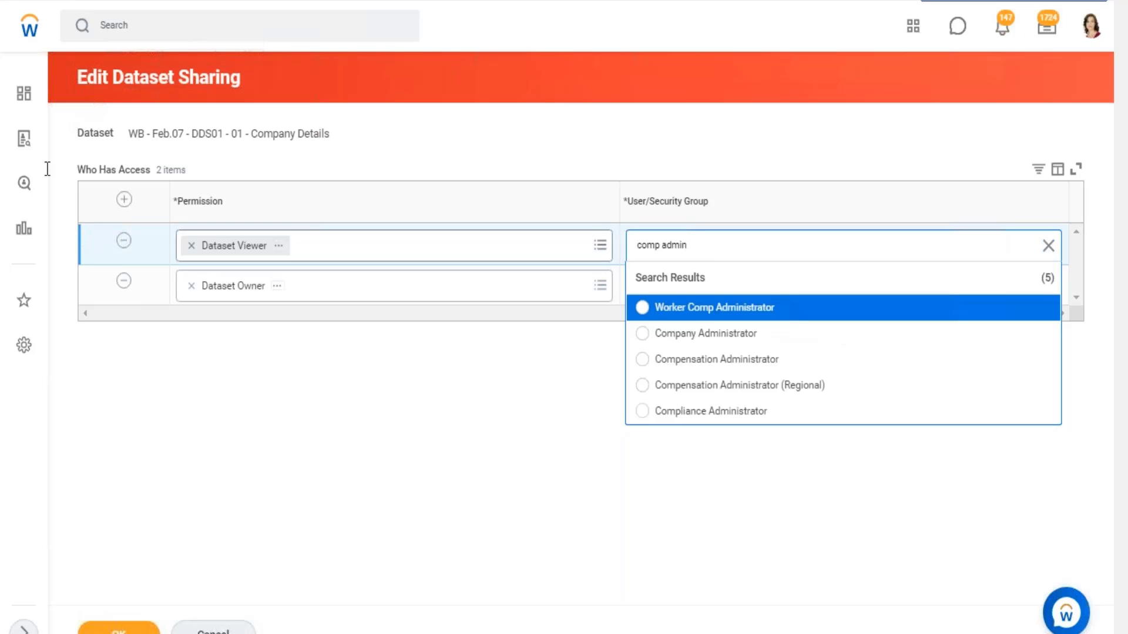
{"action": "triple_click", "coordinate": [665, 243]}
{"action": "type", "text": "c"}
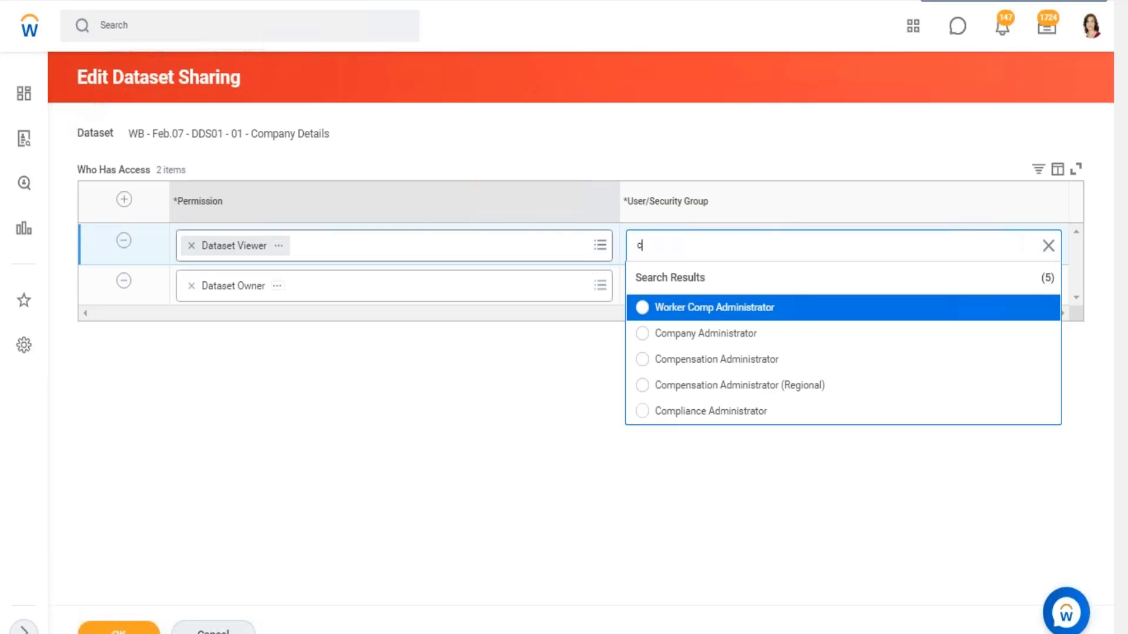
{"action": "key", "text": "BackSpace"}
{"action": "type", "text": "manager"}
{"action": "key", "text": "Return"}
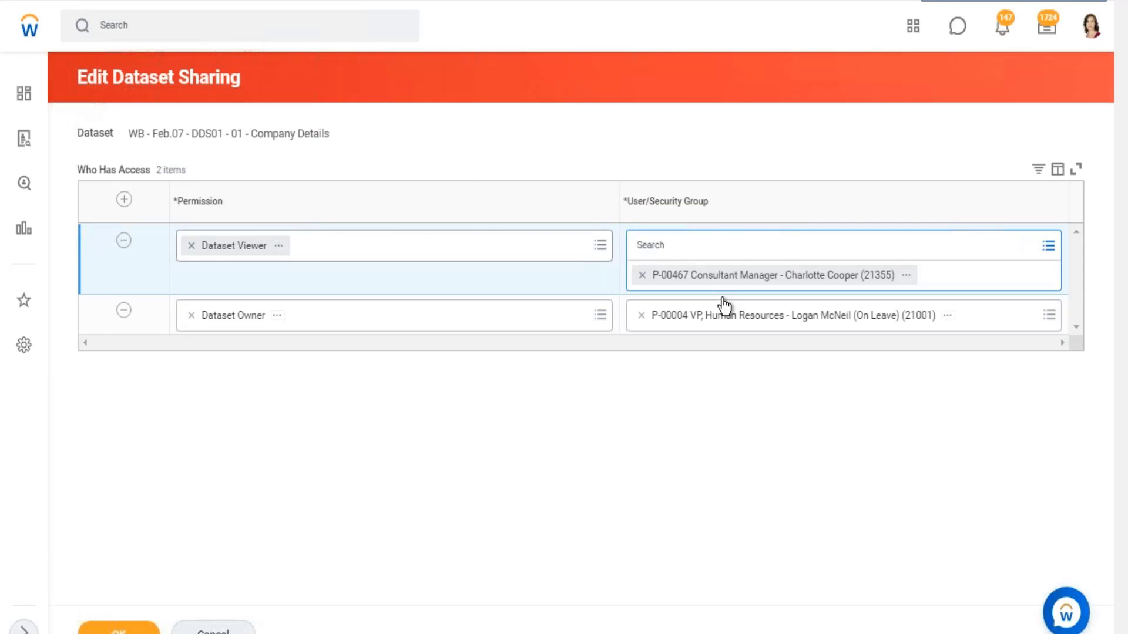
{"action": "left_click", "coordinate": [710, 372]}
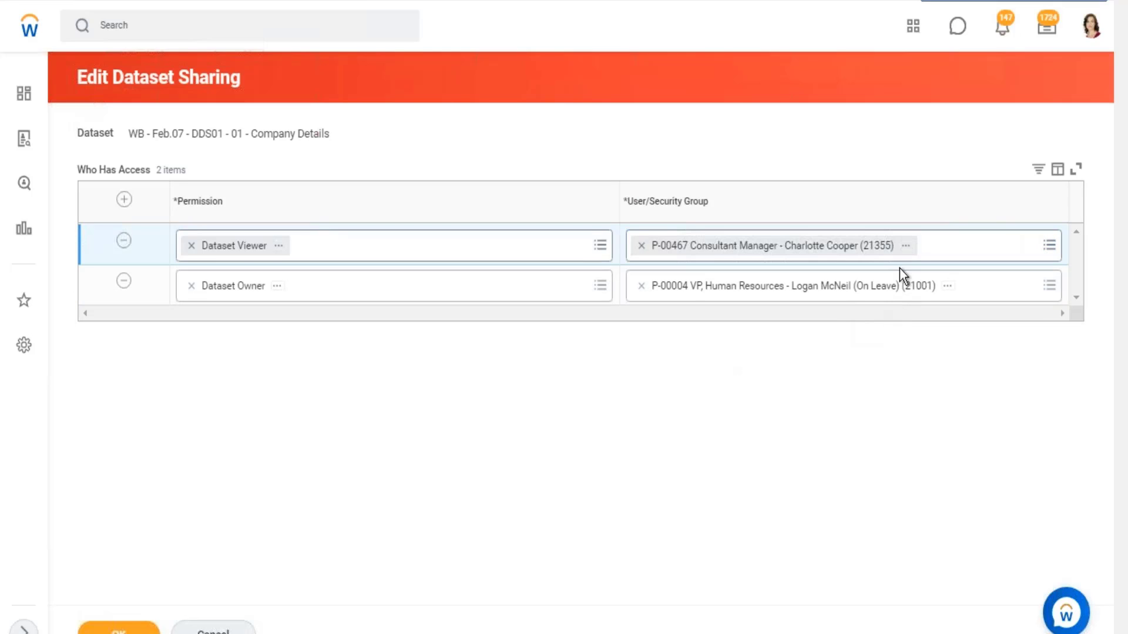
- View the assigned Consultant Manager's position details and remove that assignee from the Dataset Viewer row
{"action": "left_click", "coordinate": [906, 248]}
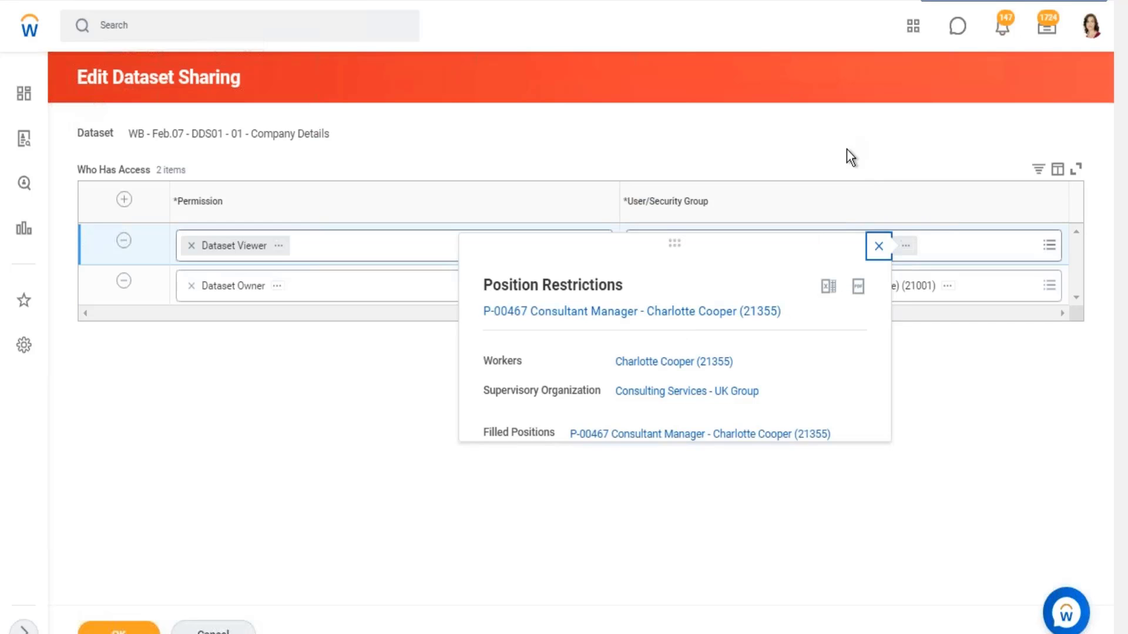
{"action": "left_click", "coordinate": [840, 164]}
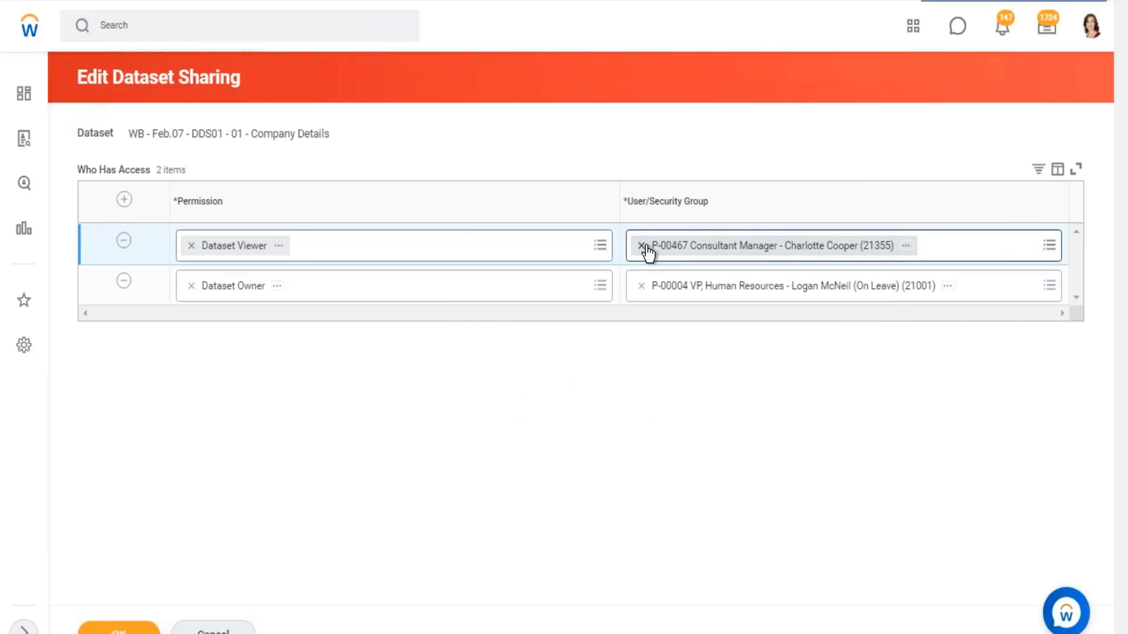
{"action": "left_click", "coordinate": [642, 246]}
{"action": "left_click", "coordinate": [645, 249]}
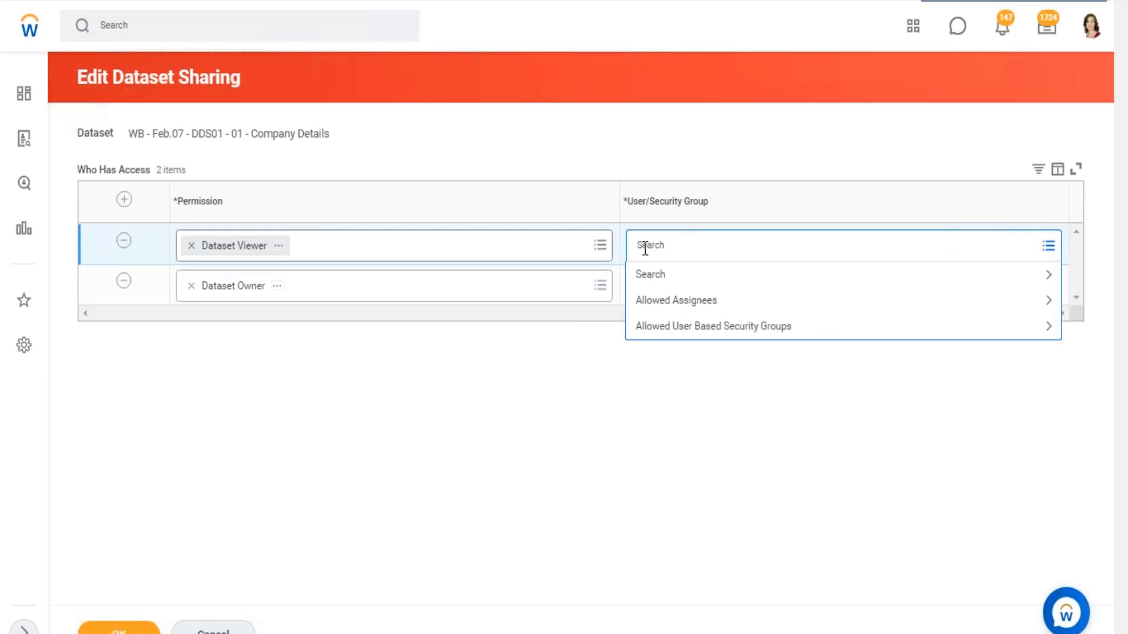
- Search the Dataset Viewer row's User/Security Group choices for "hr partner"
{"action": "type", "text": "hr partner#"}
{"action": "key", "text": "Return"}
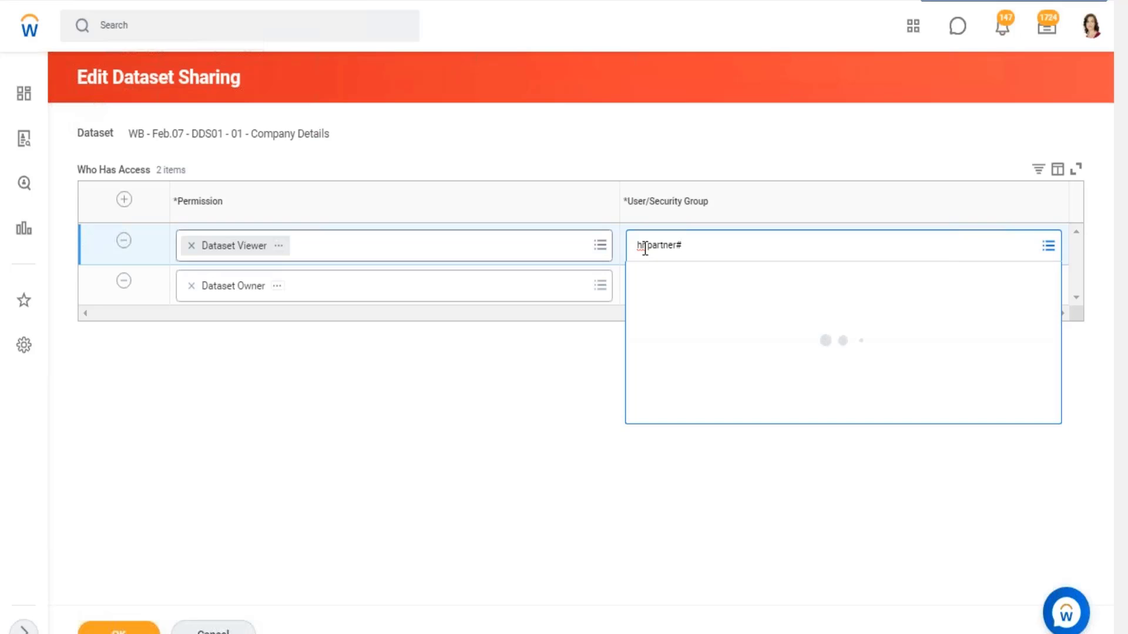
{"action": "key", "text": "End"}
{"action": "key", "text": "BackSpace"}
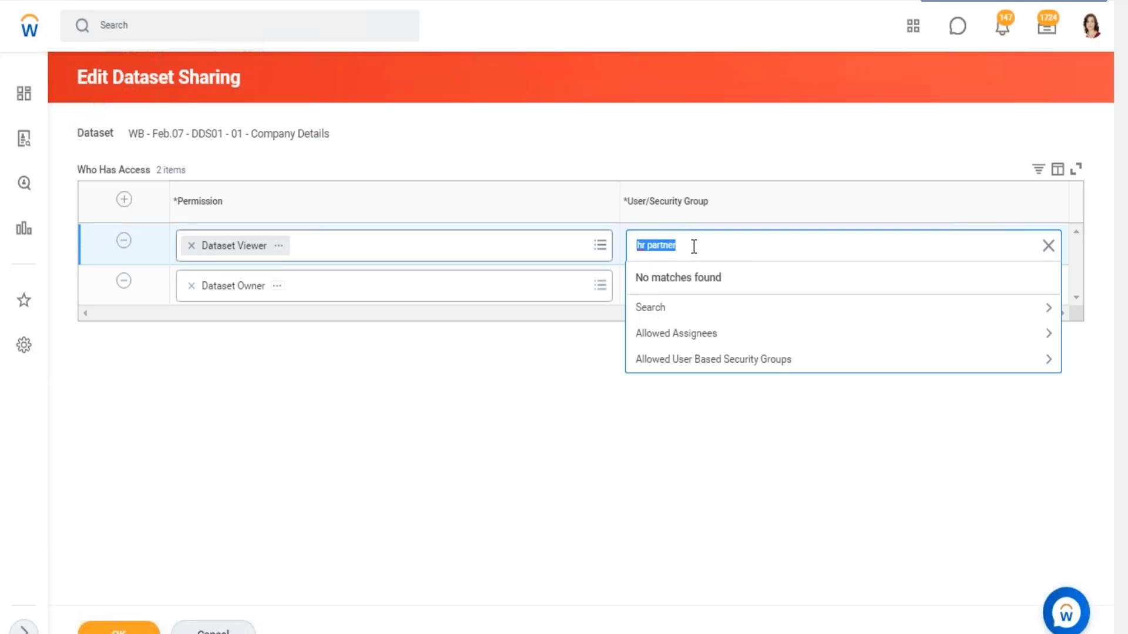
- Open the Maintain Assignable Roles task, discarding the pending dataset sharing changes
{"action": "left_click", "coordinate": [175, 34]}
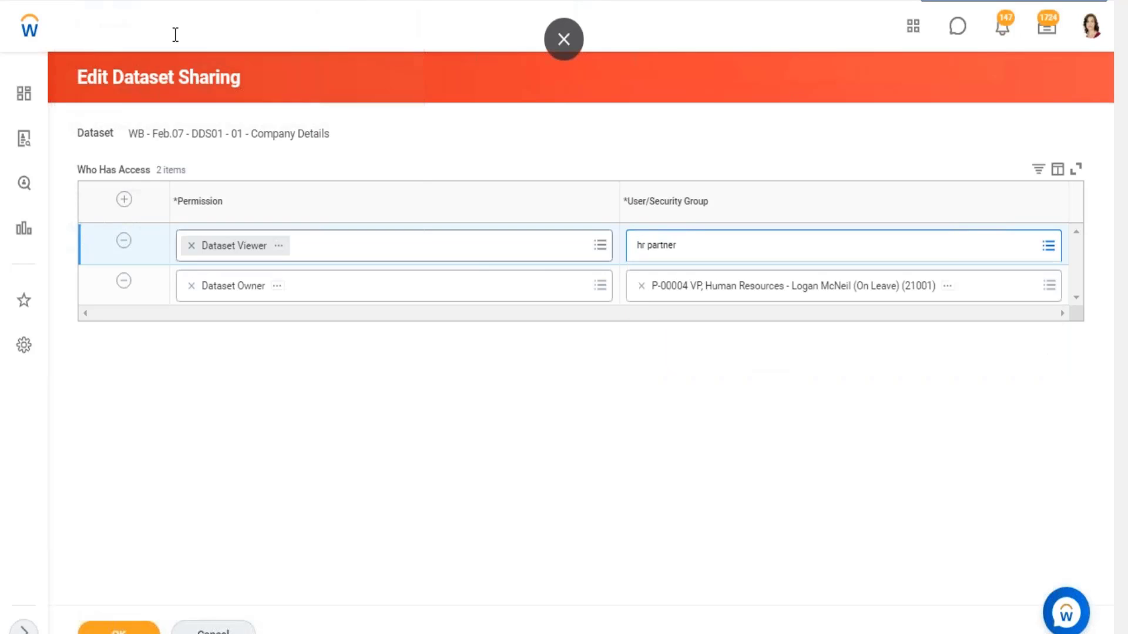
{"action": "type", "text": "main a"}
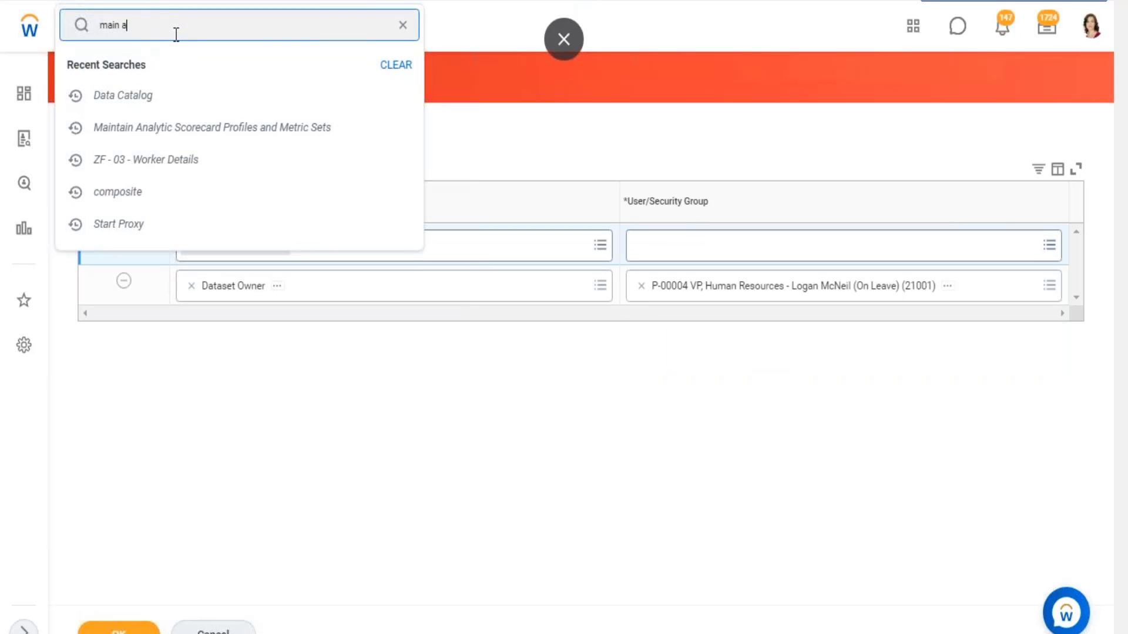
{"action": "type", "text": "ssign role"}
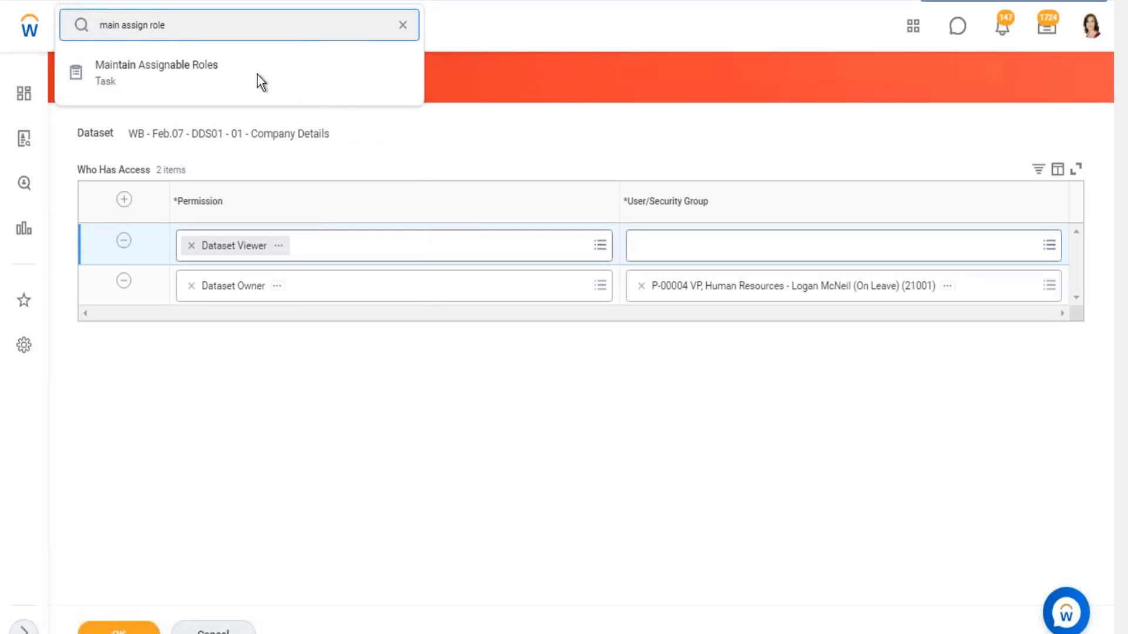
{"action": "left_click", "coordinate": [216, 82]}
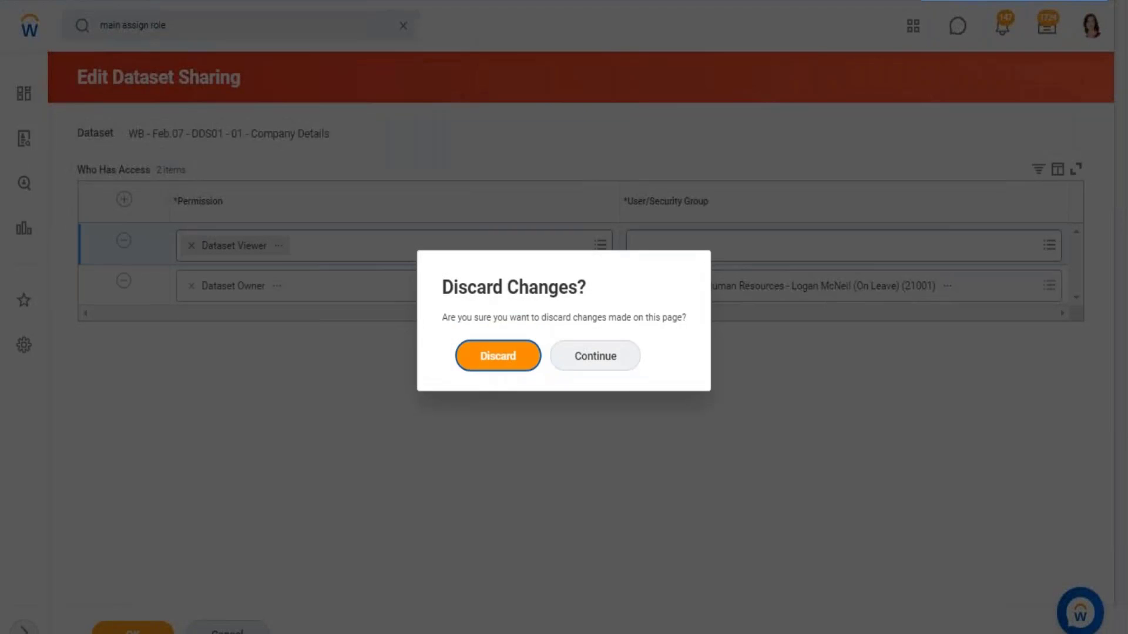
{"action": "left_click", "coordinate": [490, 360]}
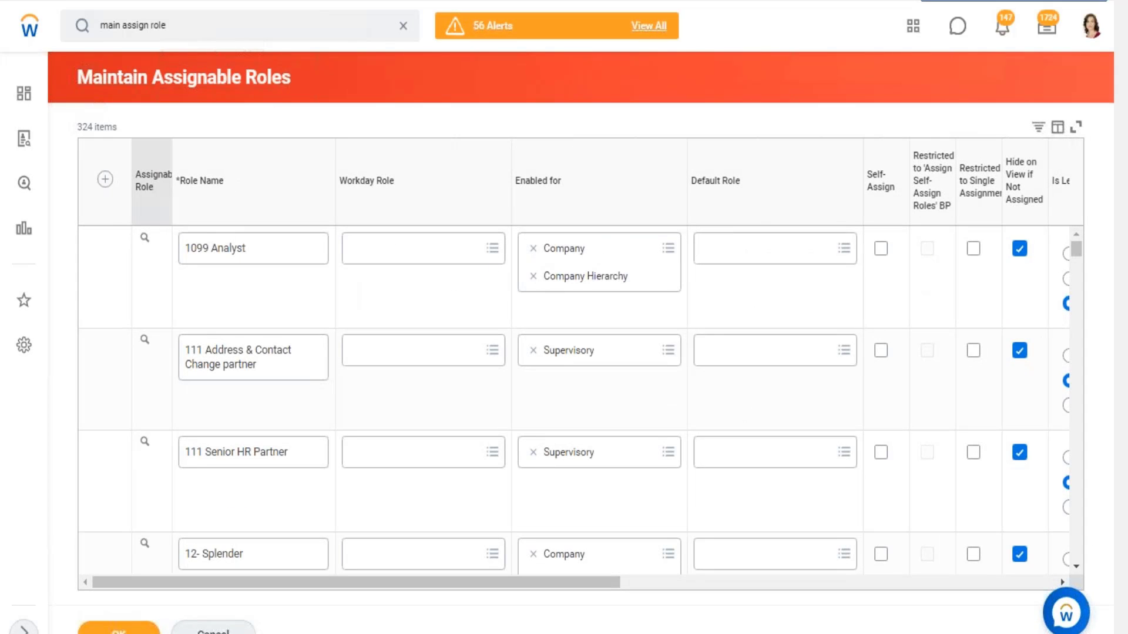
- Filter the assignable roles to role names that contain "dataset"
{"action": "left_click", "coordinate": [216, 417]}
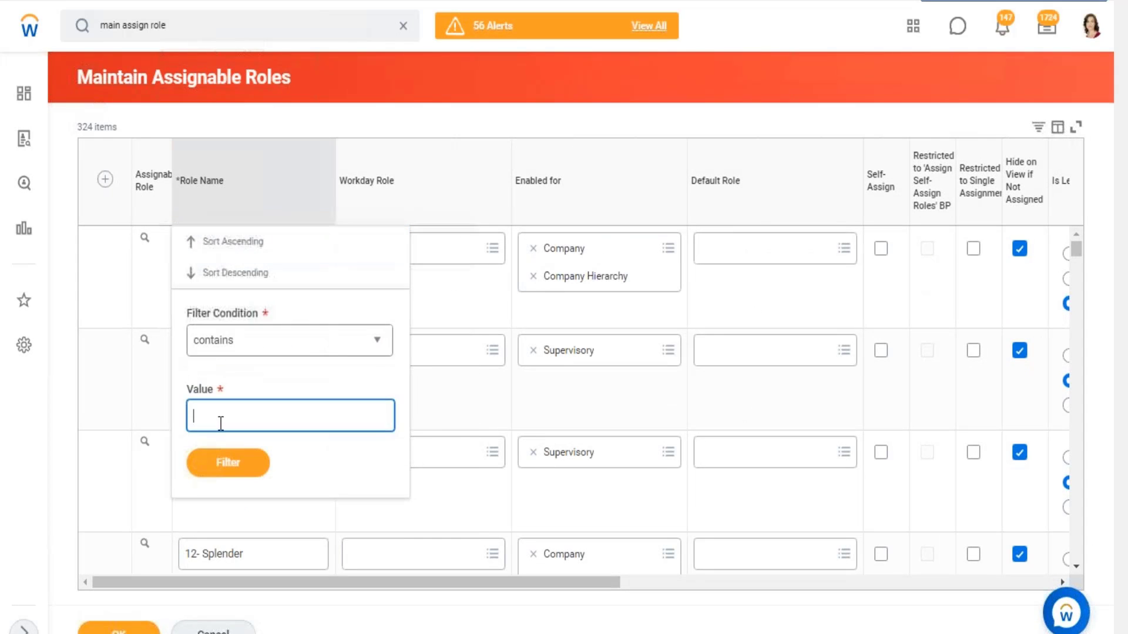
{"action": "type", "text": "dataset"}
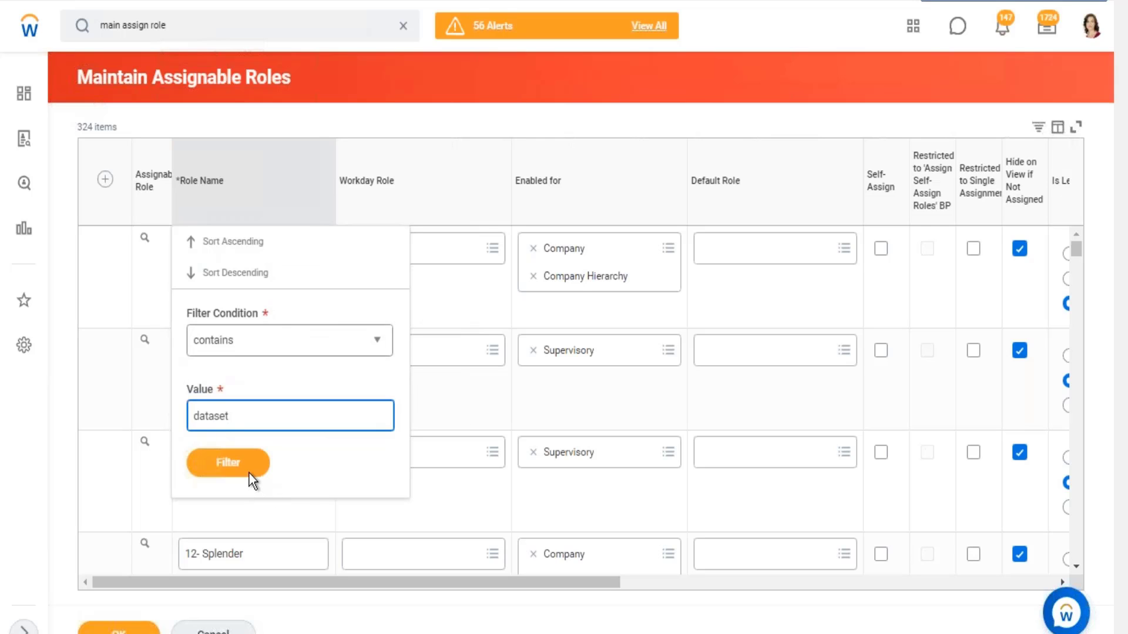
{"action": "left_click", "coordinate": [248, 472]}
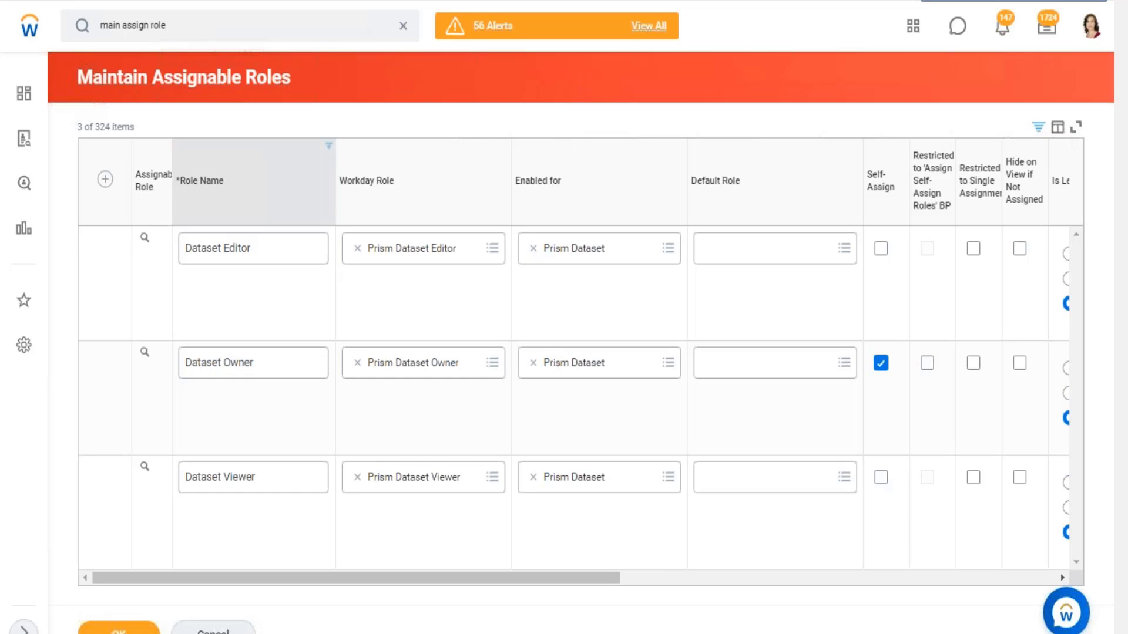
- Examine the Role Assignees Restricted to and Assigned by Security Groups settings of the Dataset Editor, Owner and Viewer roles
{"action": "left_click_drag", "start_coordinate": [396, 583], "coordinate": [918, 572]}
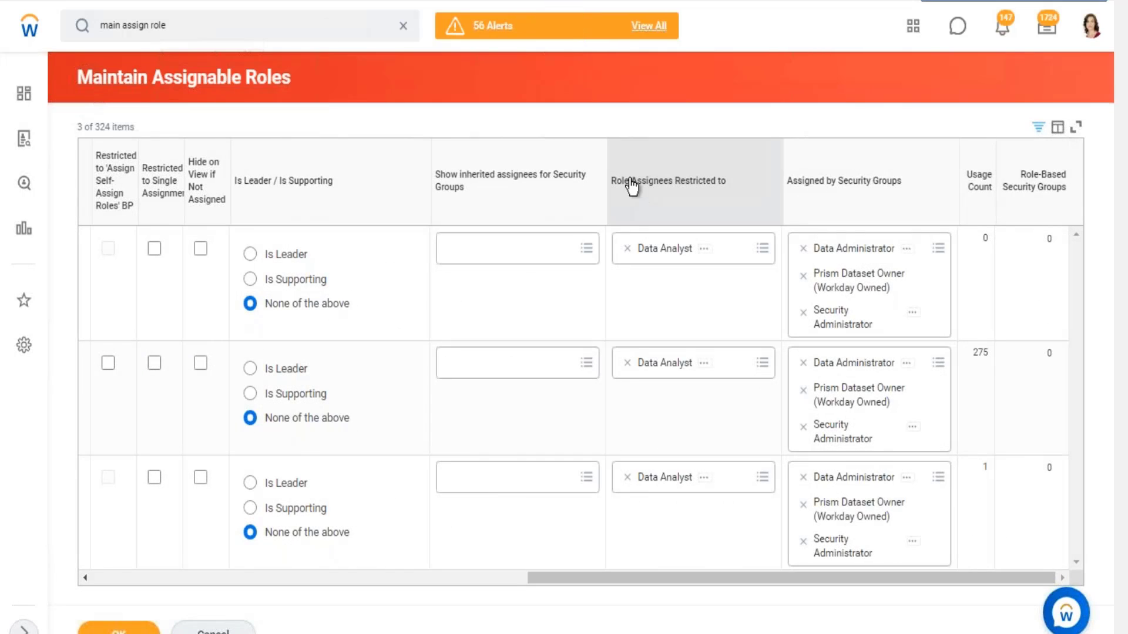
{"action": "left_click_drag", "start_coordinate": [630, 182], "coordinate": [742, 188]}
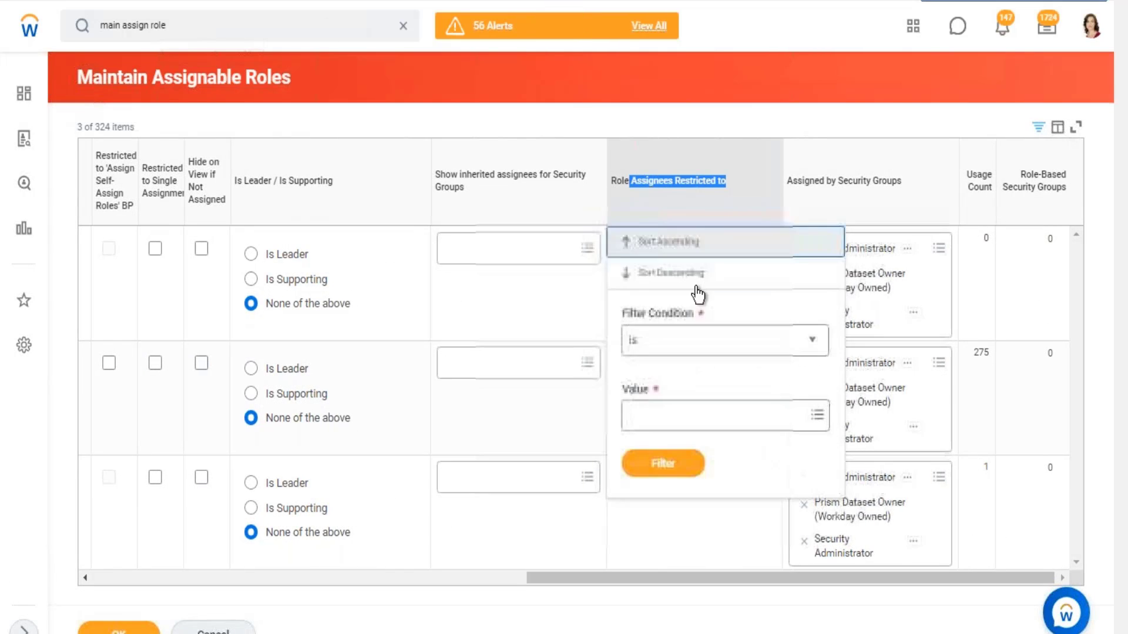
{"action": "left_click", "coordinate": [816, 126]}
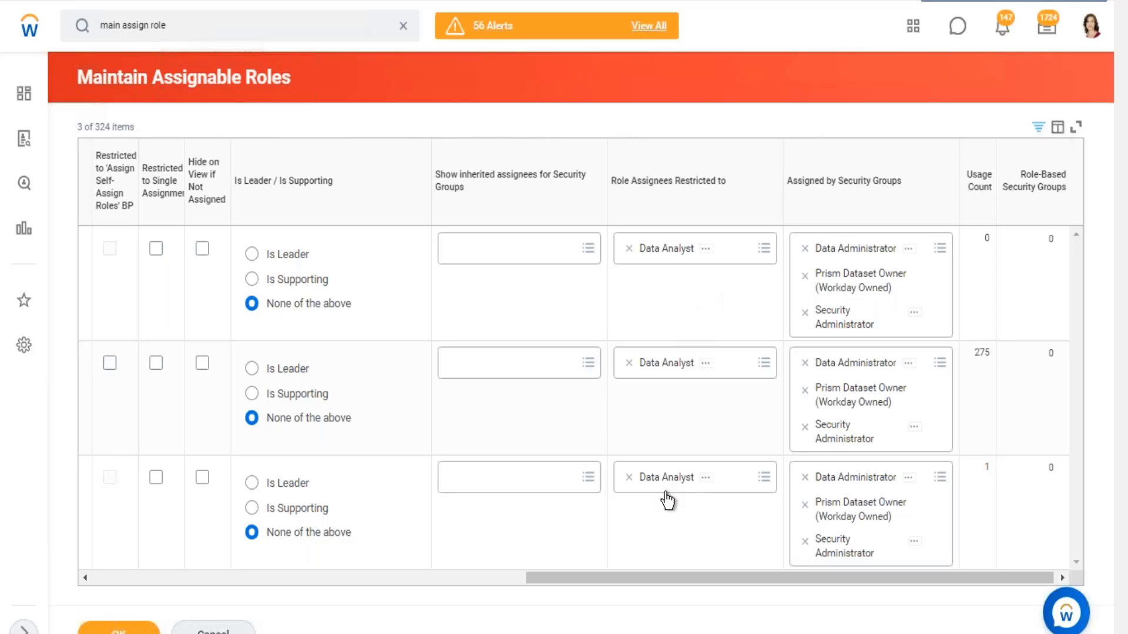
{"action": "mouse_move", "coordinate": [668, 502]}
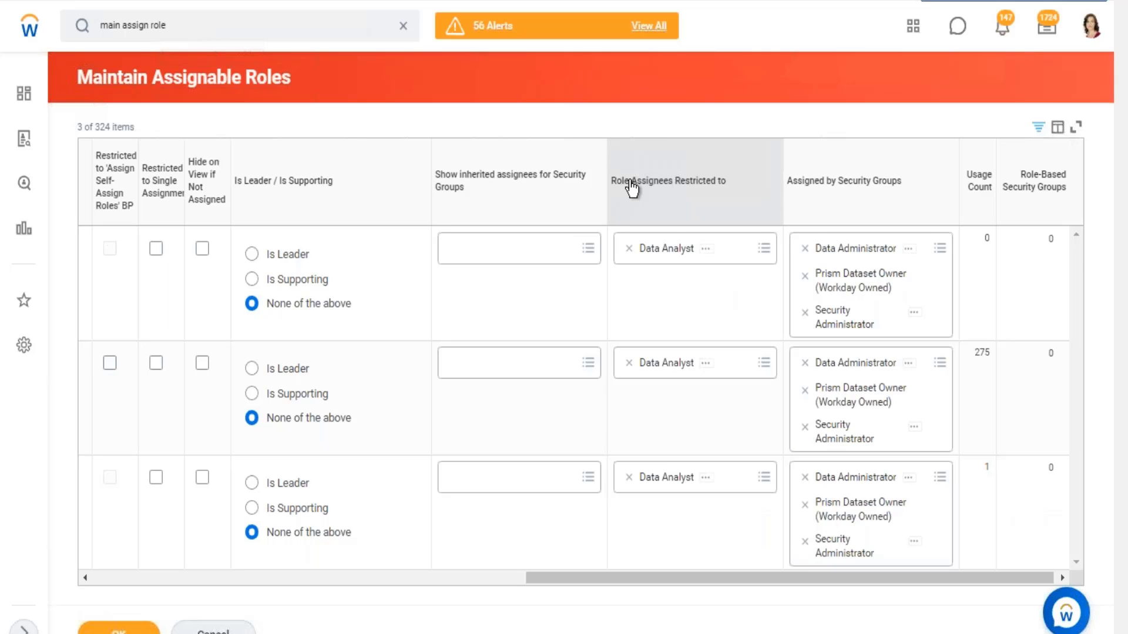
{"action": "left_click", "coordinate": [251, 576]}
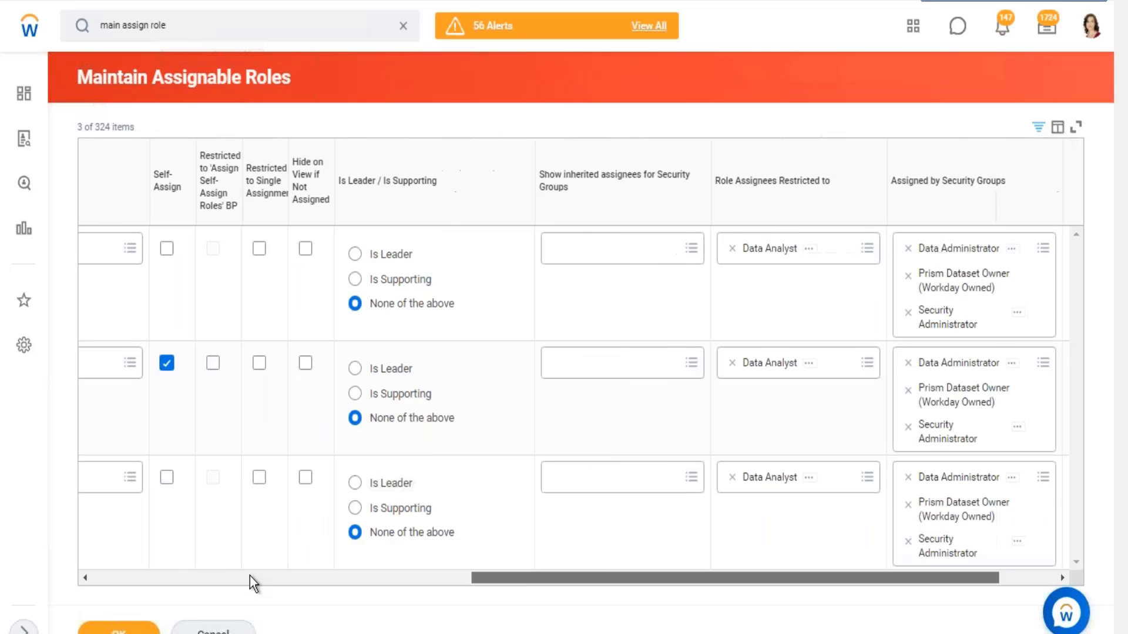
{"action": "left_click", "coordinate": [253, 578]}
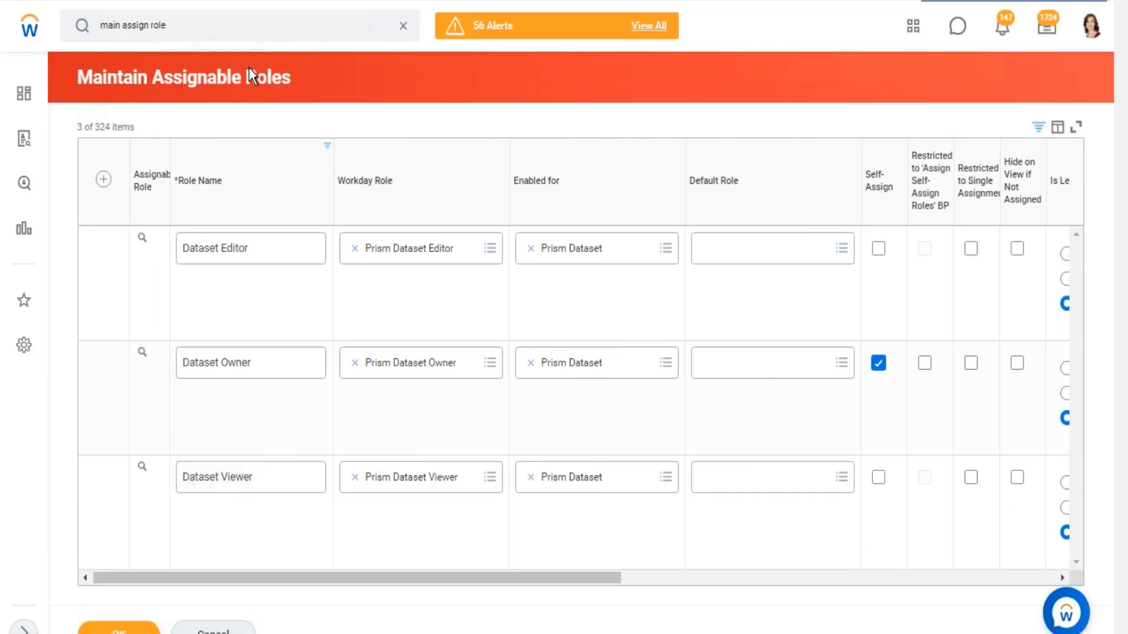
{"action": "left_click_drag", "start_coordinate": [250, 76], "coordinate": [381, 134]}
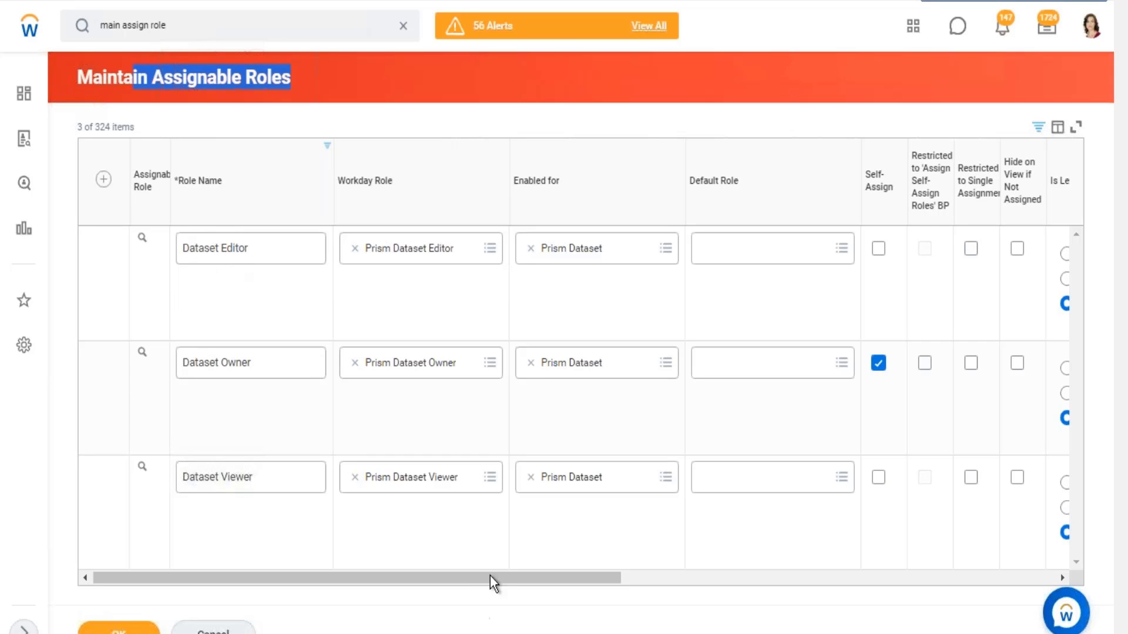
{"action": "left_click", "coordinate": [834, 578]}
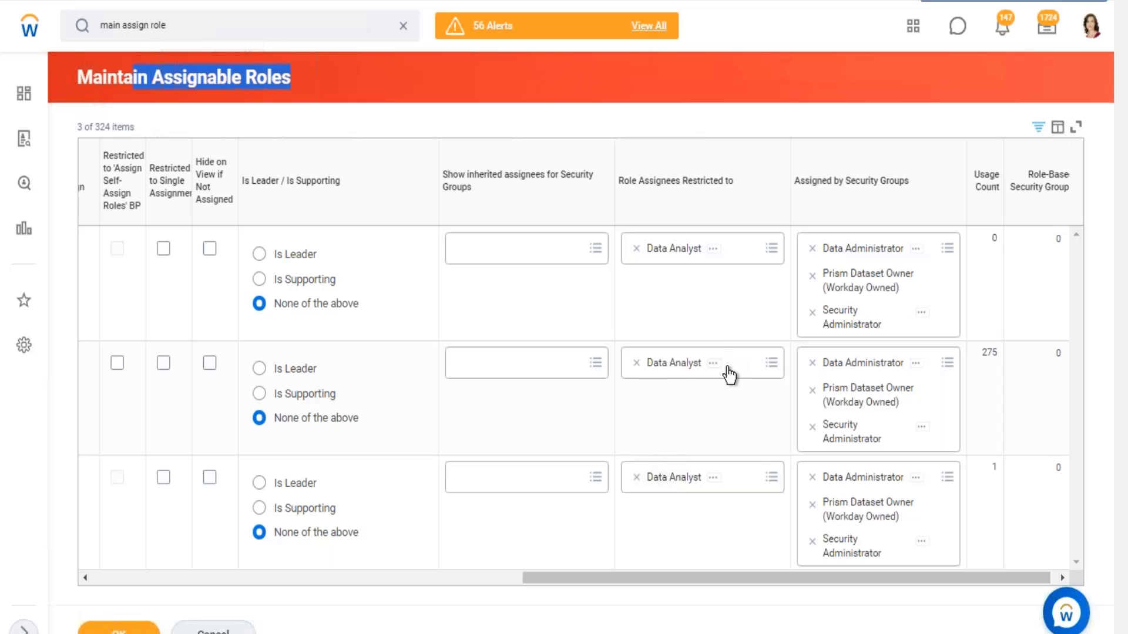
{"action": "left_click_drag", "start_coordinate": [630, 186], "coordinate": [713, 194]}
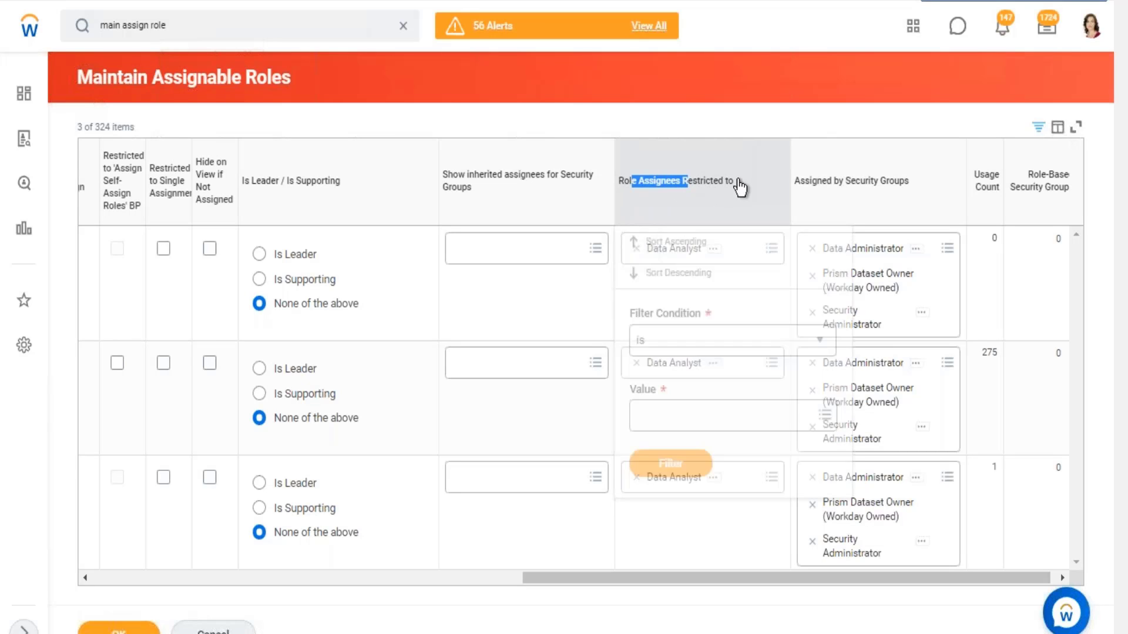
{"action": "left_click", "coordinate": [774, 113]}
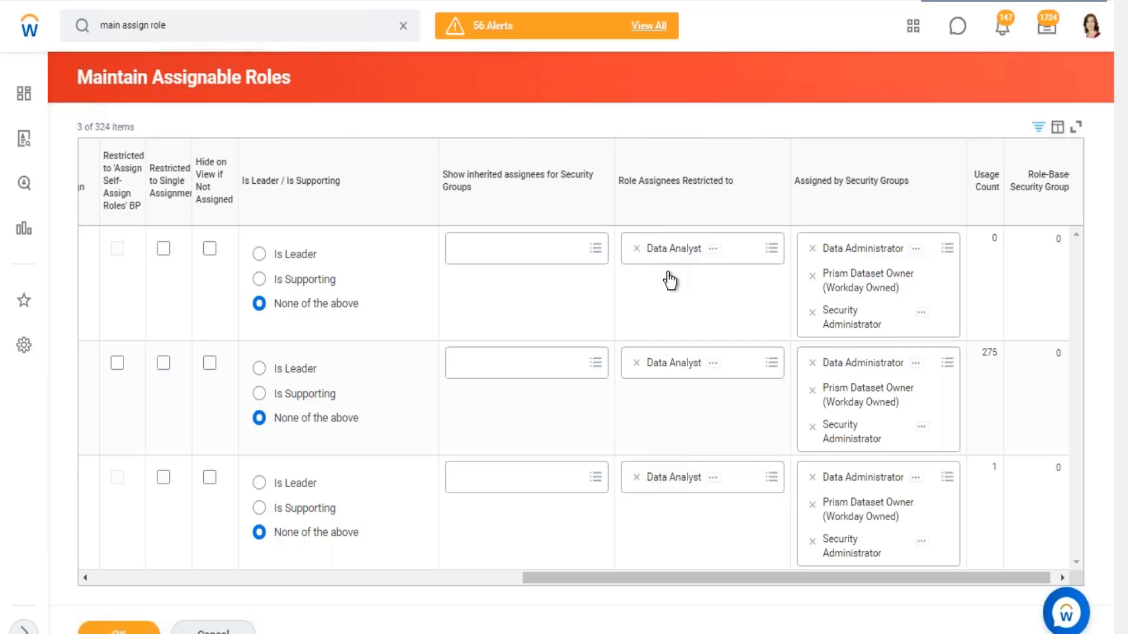
{"action": "left_click_drag", "start_coordinate": [626, 578], "coordinate": [27, 629]}
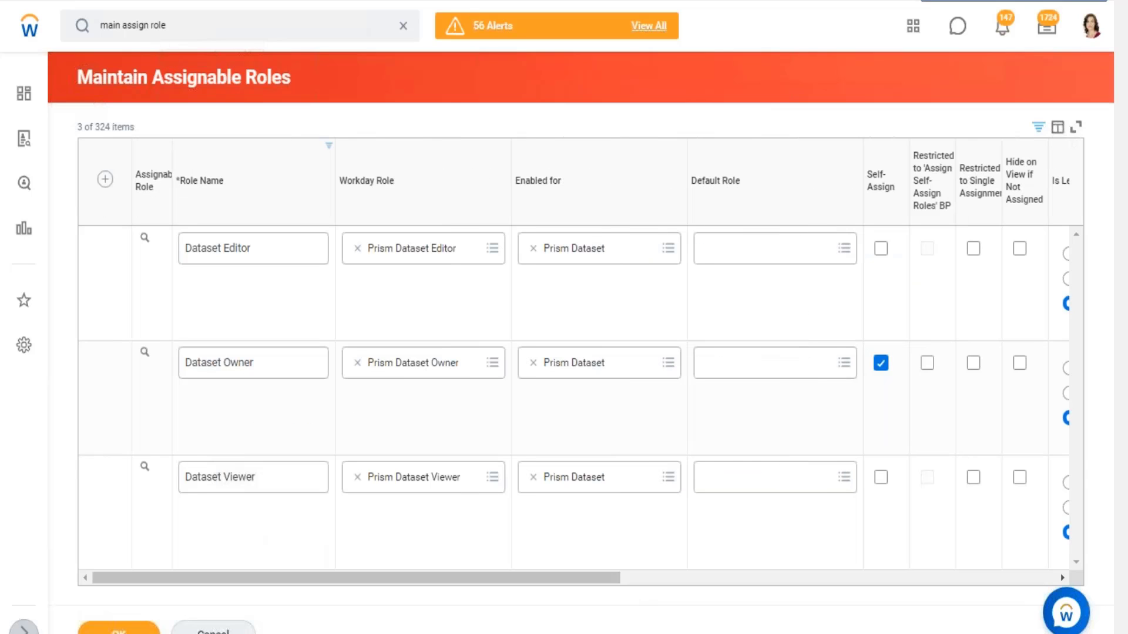
- Return to the Data Catalog from the recent searches
{"action": "left_click_drag", "start_coordinate": [406, 30], "coordinate": [201, 31]}
{"action": "left_click", "coordinate": [201, 30]}
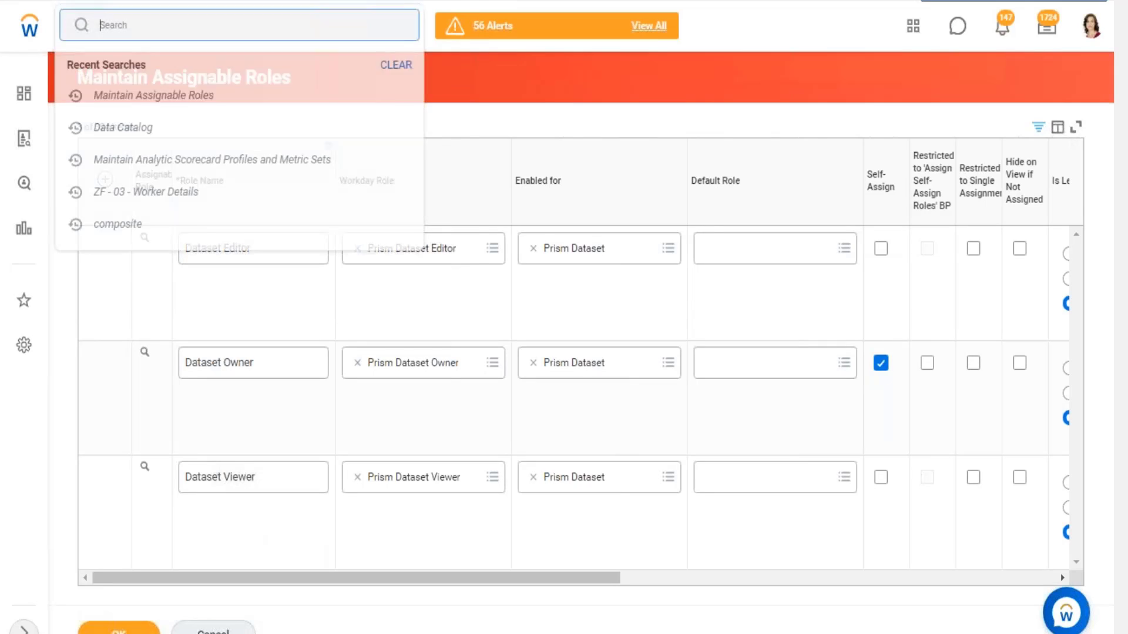
{"action": "left_click", "coordinate": [134, 126]}
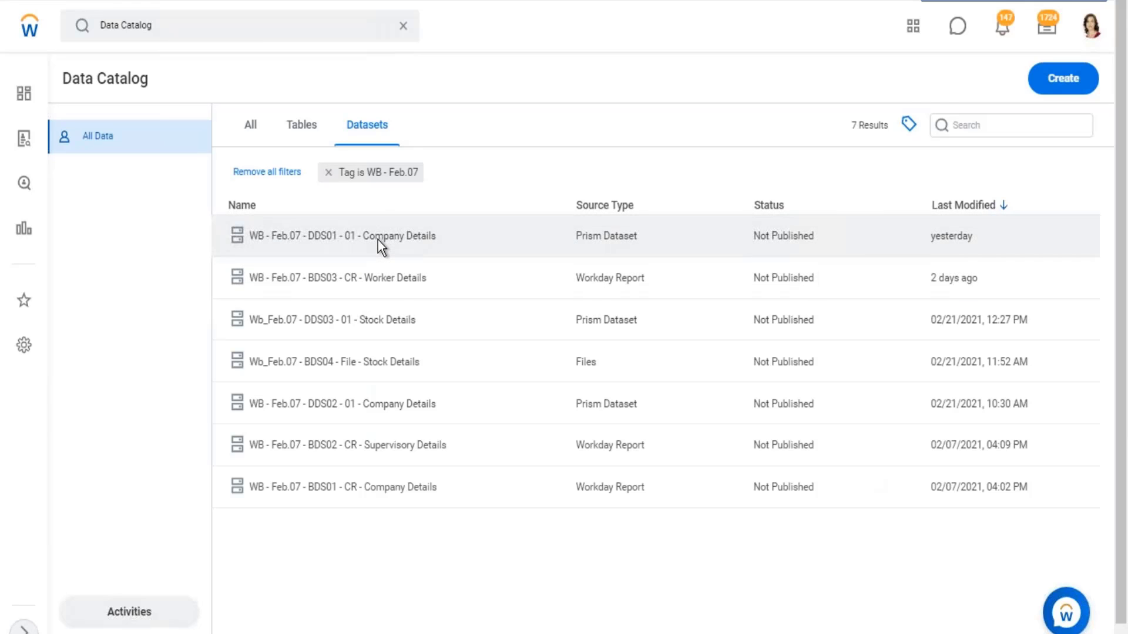
- View the WB - Feb.07 - DDS01 - 01 - Company Details dataset from the Data Catalog
{"action": "left_click", "coordinate": [378, 239]}
{"action": "right_click", "coordinate": [378, 240]}
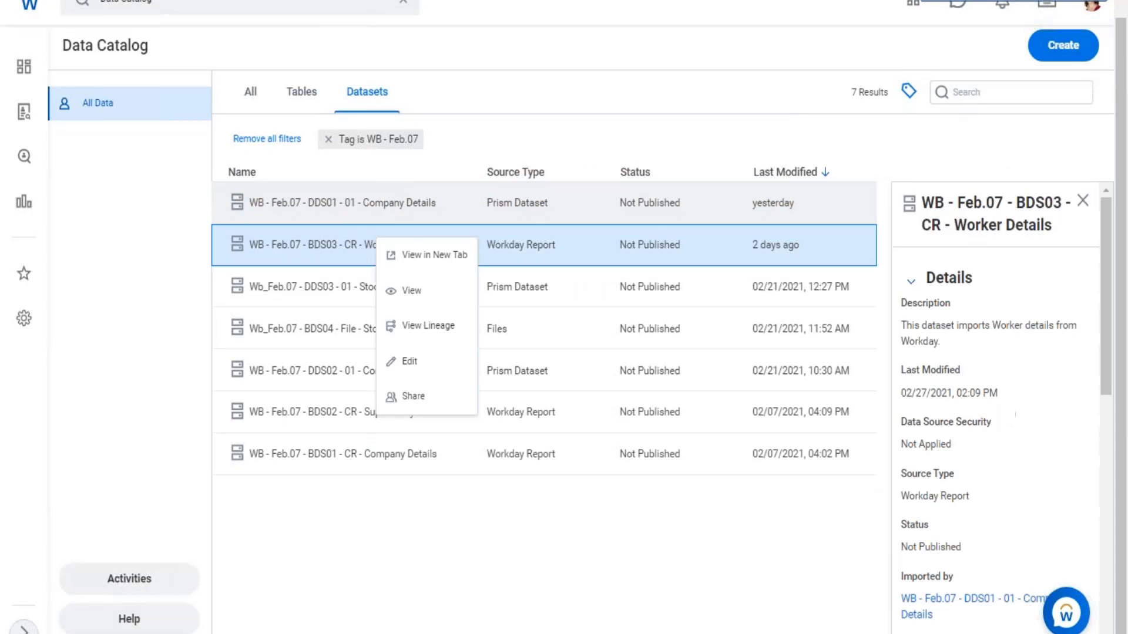
{"action": "left_click", "coordinate": [388, 198]}
{"action": "right_click", "coordinate": [388, 198]}
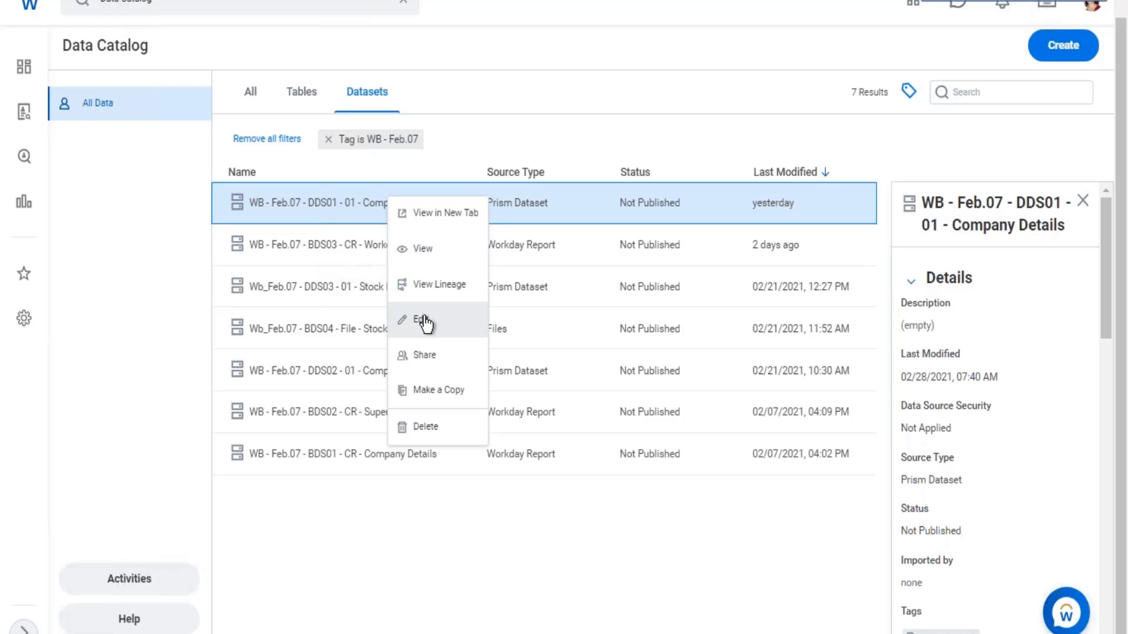
{"action": "left_click", "coordinate": [424, 251]}
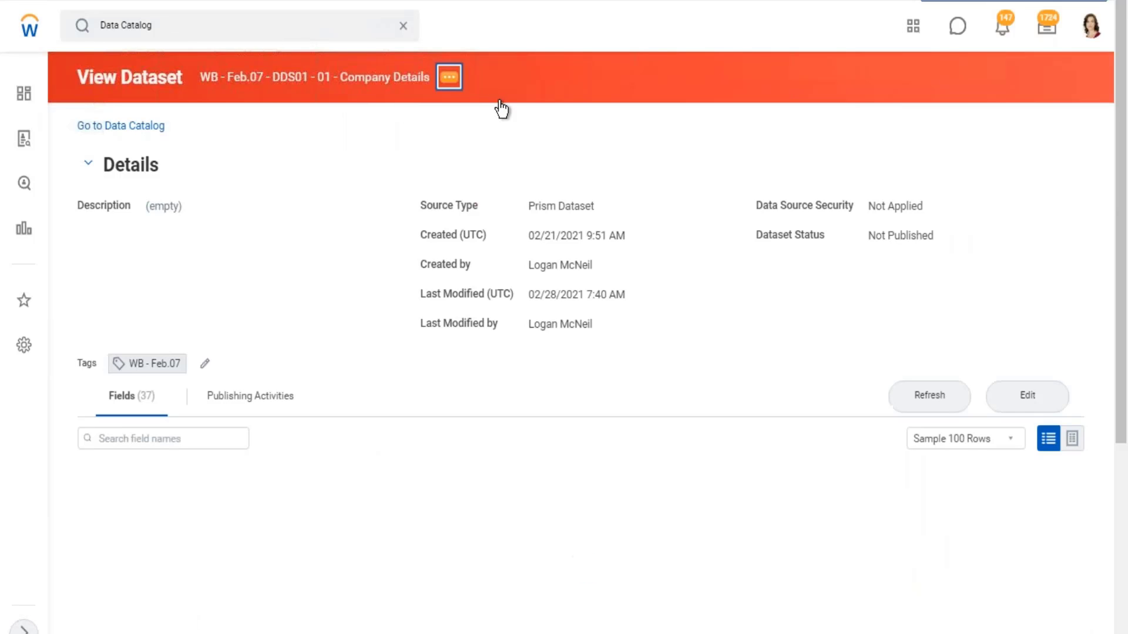
- Open the Edit Dataset Sharing task from the viewed dataset's security actions
{"action": "left_click", "coordinate": [449, 77]}
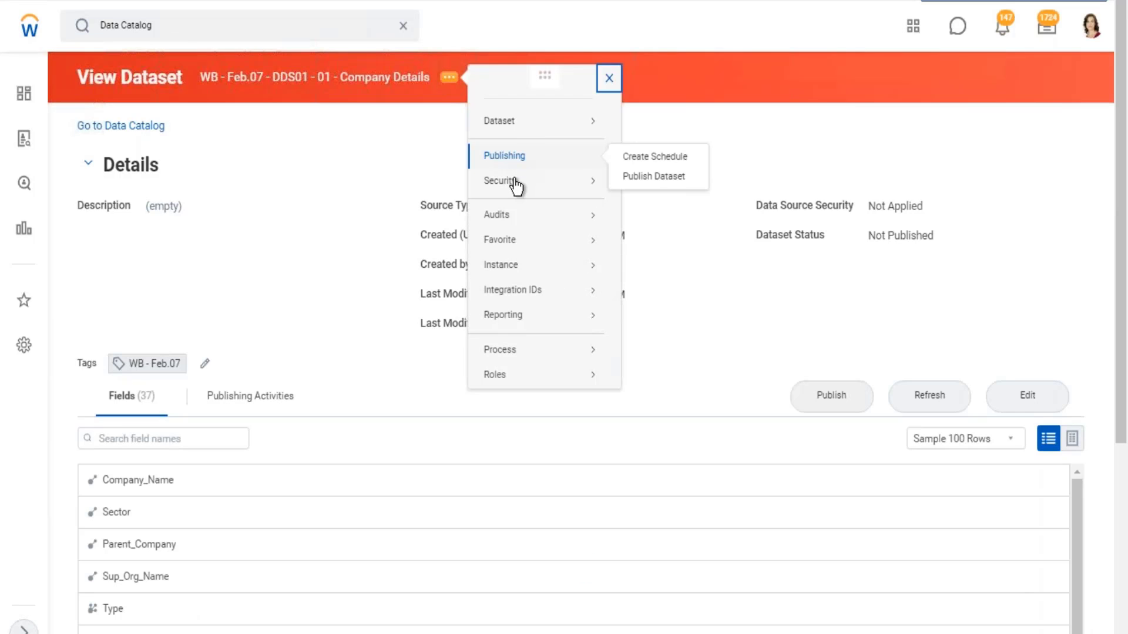
{"action": "mouse_move", "coordinate": [507, 186]}
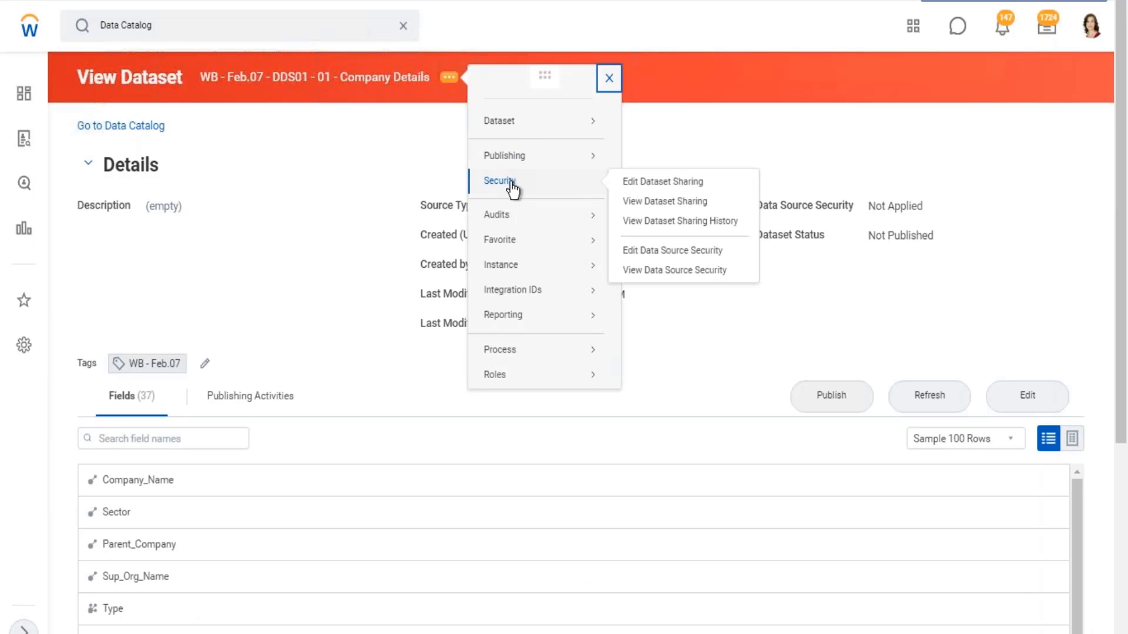
{"action": "left_click", "coordinate": [665, 183]}
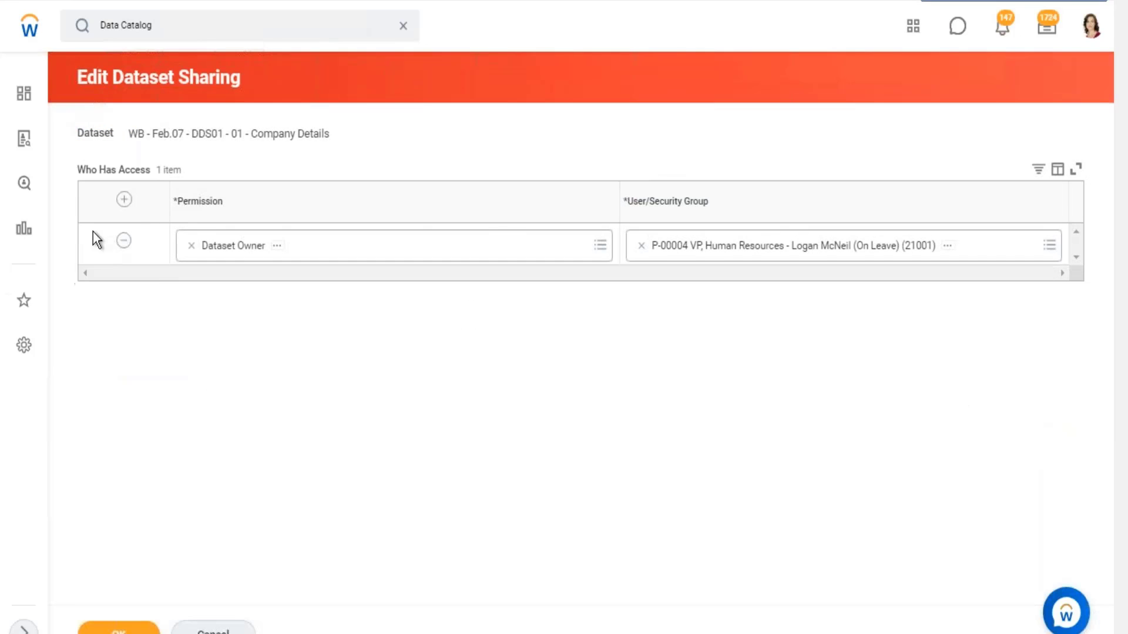
- Add a sharing entry that grants the Dataset Editor permission to the HR Administrator security group
{"action": "left_click", "coordinate": [124, 199]}
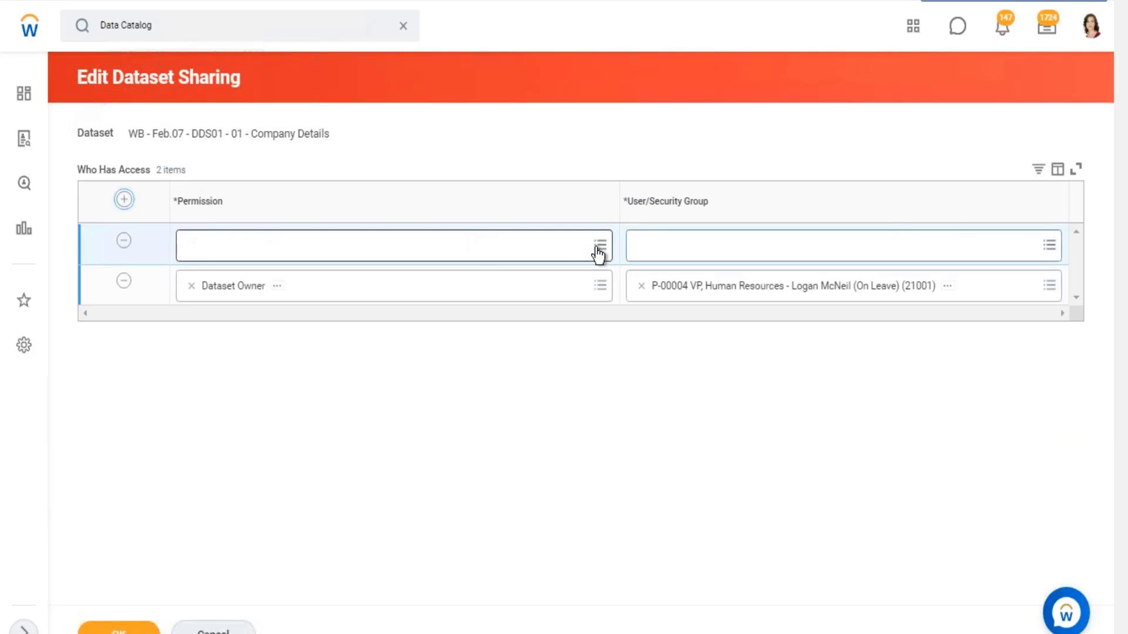
{"action": "left_click", "coordinate": [480, 252]}
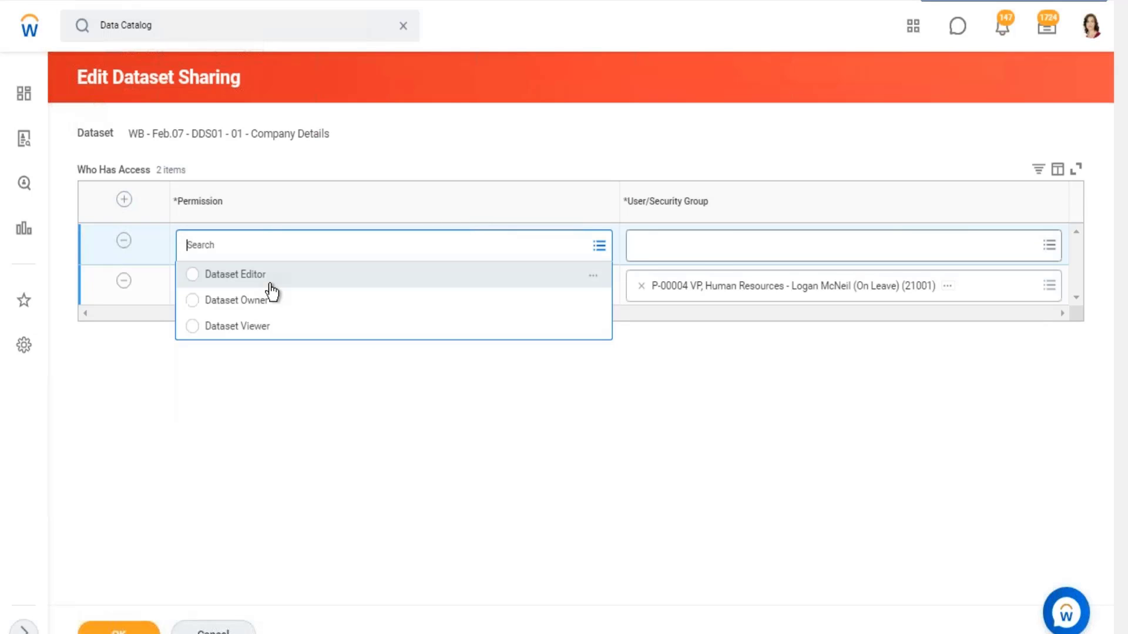
{"action": "key", "text": "Return"}
{"action": "left_click", "coordinate": [711, 246]}
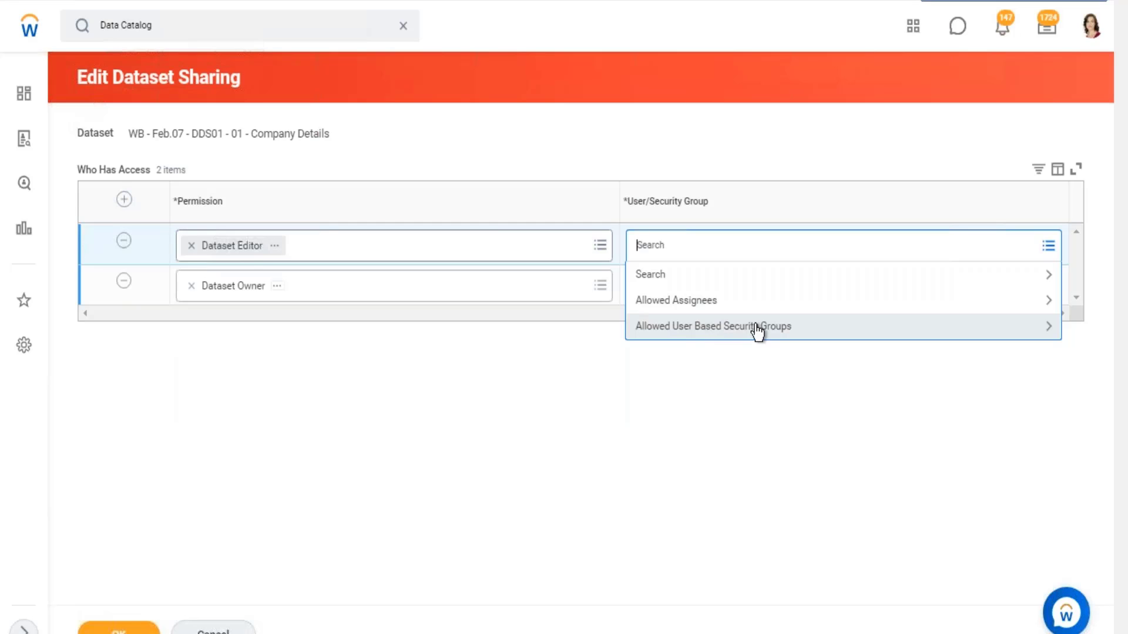
{"action": "left_click", "coordinate": [758, 328]}
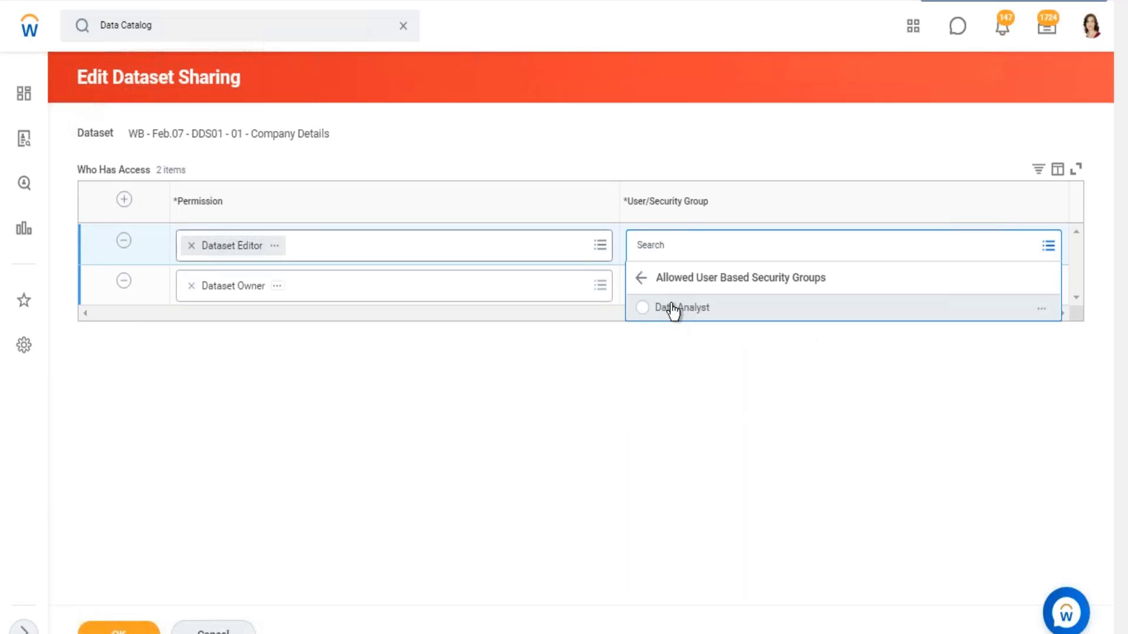
{"action": "left_click", "coordinate": [662, 247]}
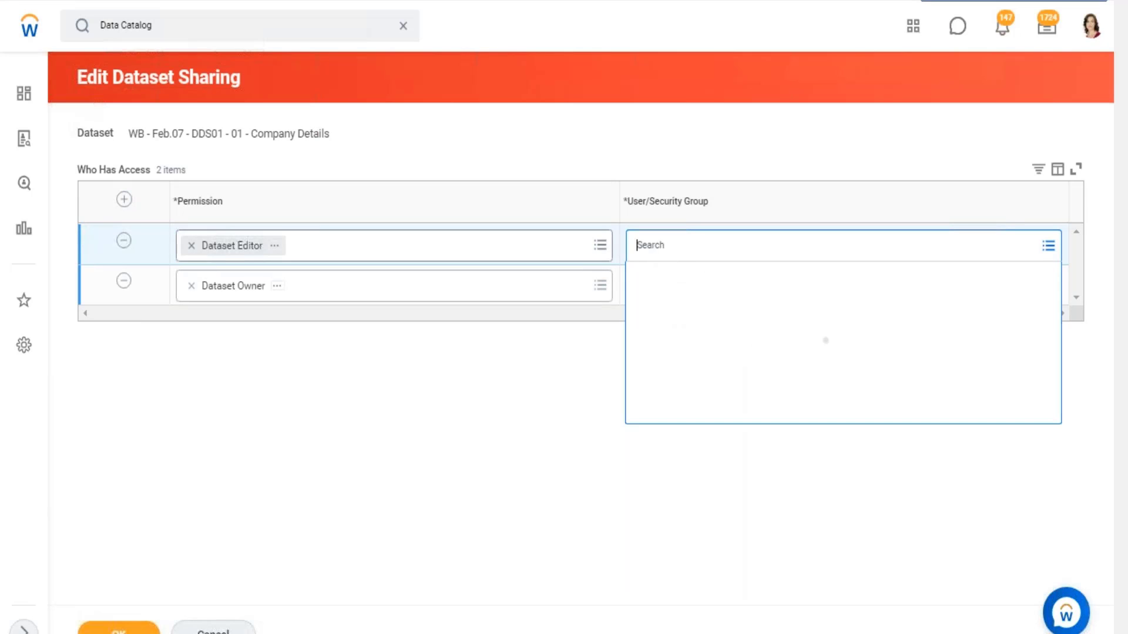
{"action": "type", "text": "hr admin"}
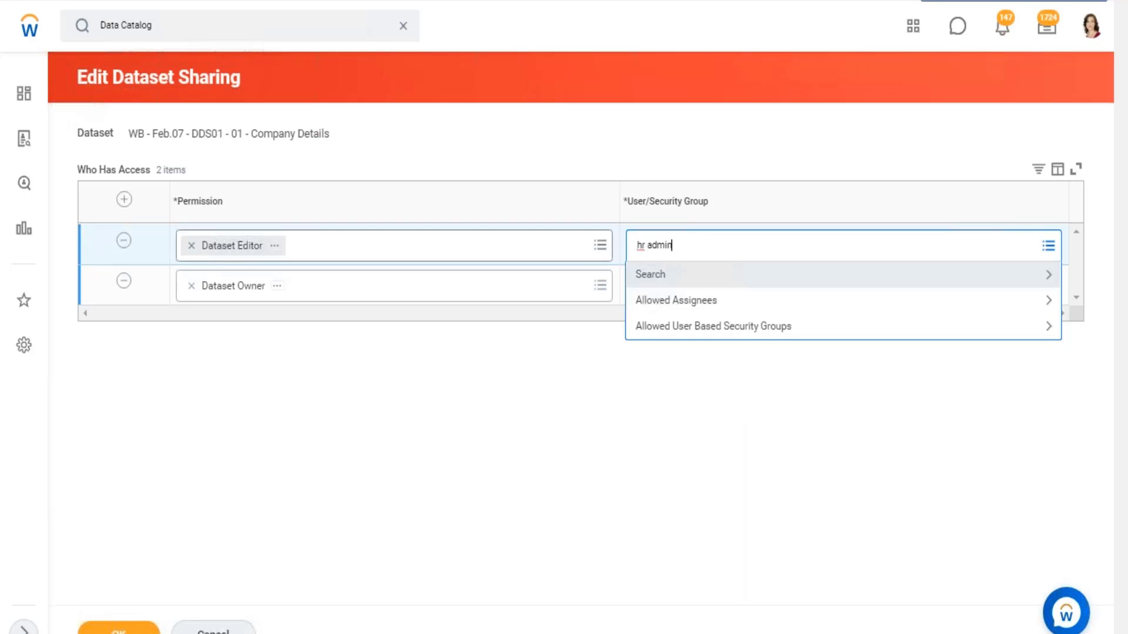
{"action": "key", "text": "Return"}
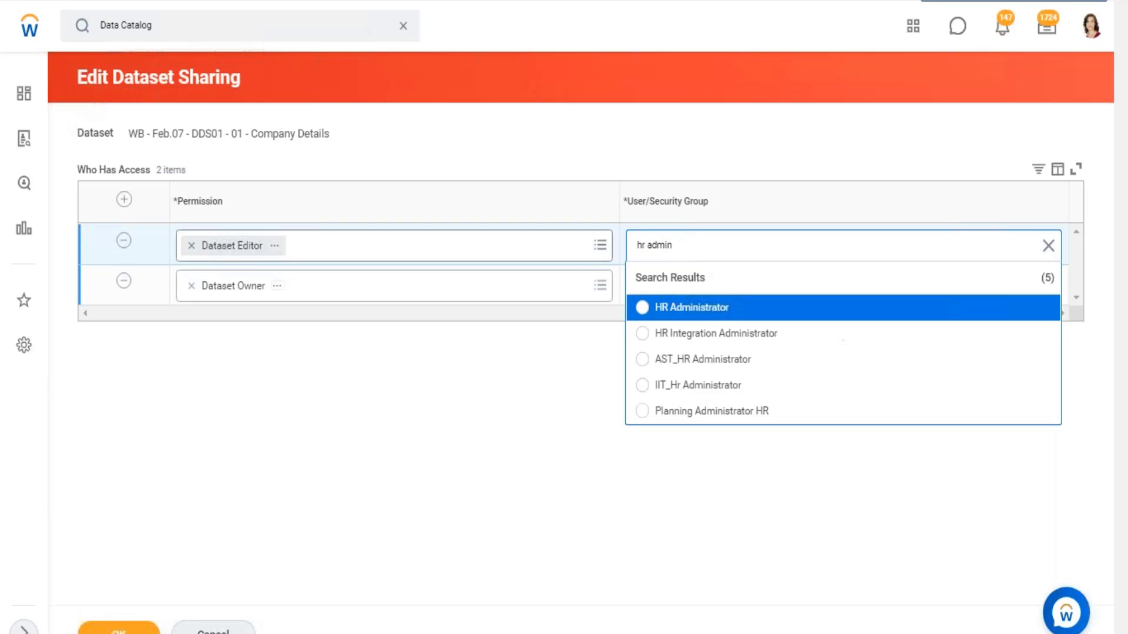
{"action": "left_click", "coordinate": [644, 307]}
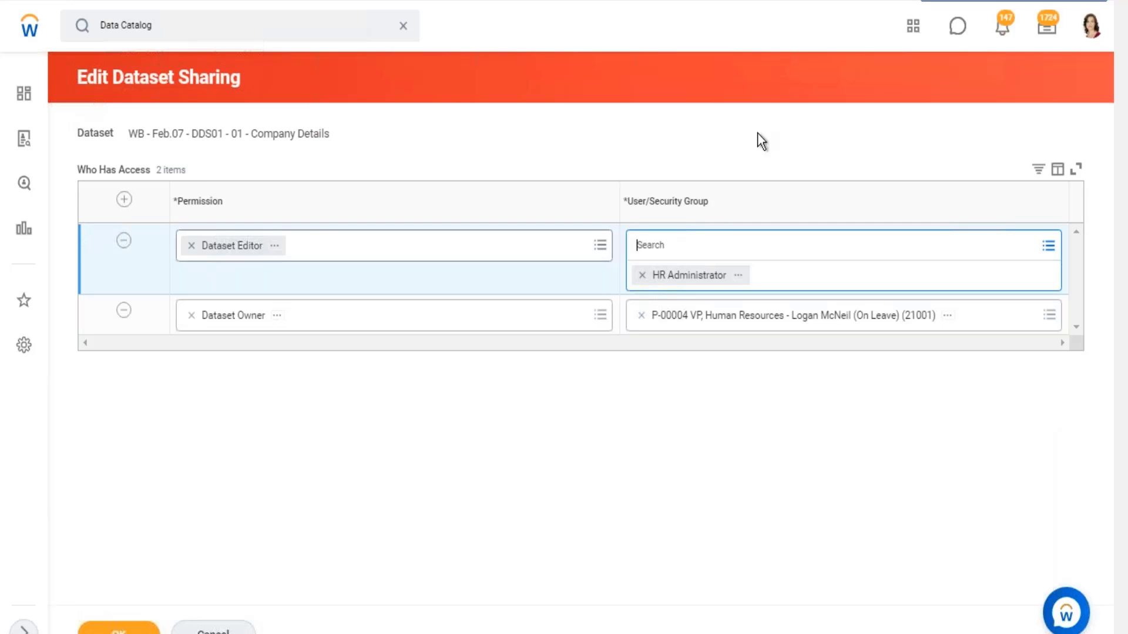
- Try to submit the dataset sharing changes, and examine the role assignee restriction and the task that controls it
{"action": "left_click", "coordinate": [119, 629]}
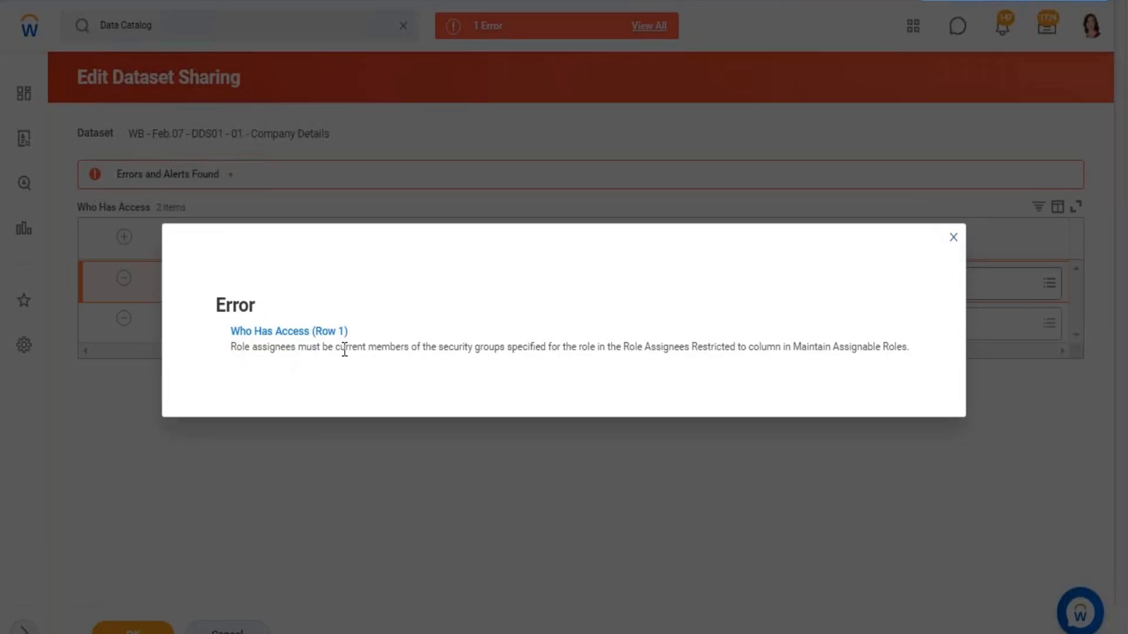
{"action": "left_click_drag", "start_coordinate": [275, 348], "coordinate": [590, 350]}
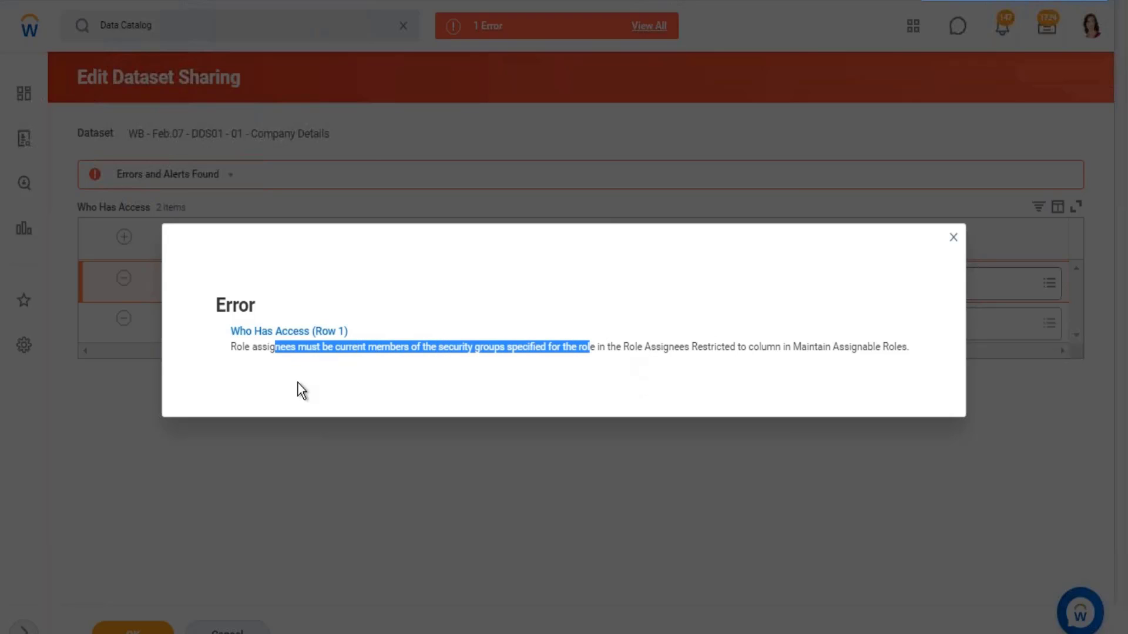
{"action": "left_click_drag", "start_coordinate": [624, 346], "coordinate": [767, 348]}
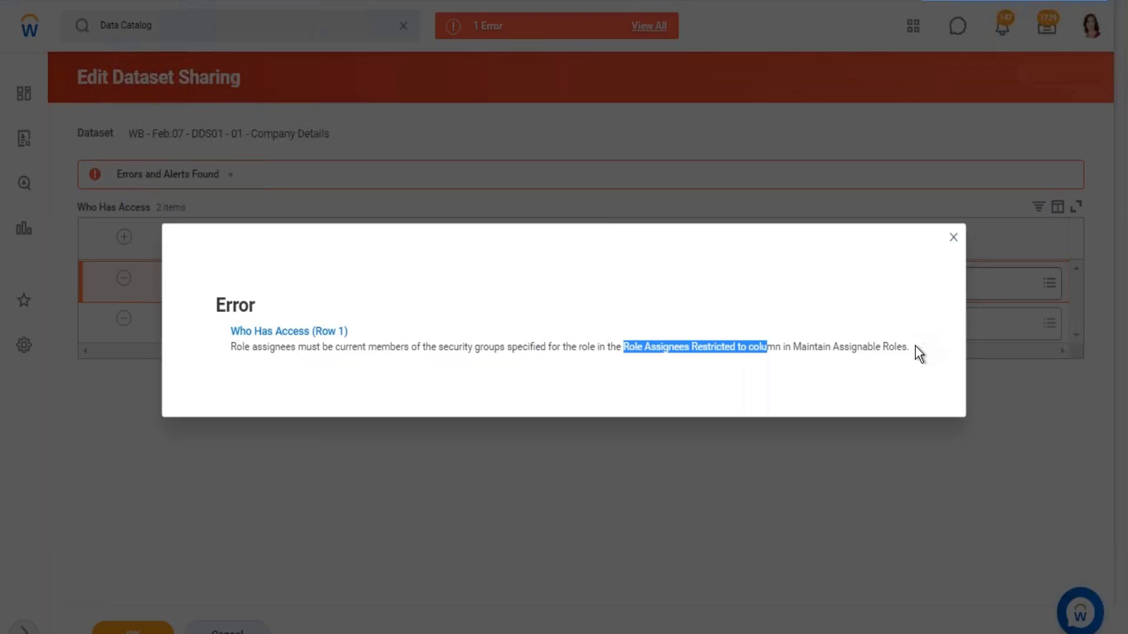
{"action": "left_click_drag", "start_coordinate": [914, 347], "coordinate": [792, 351]}
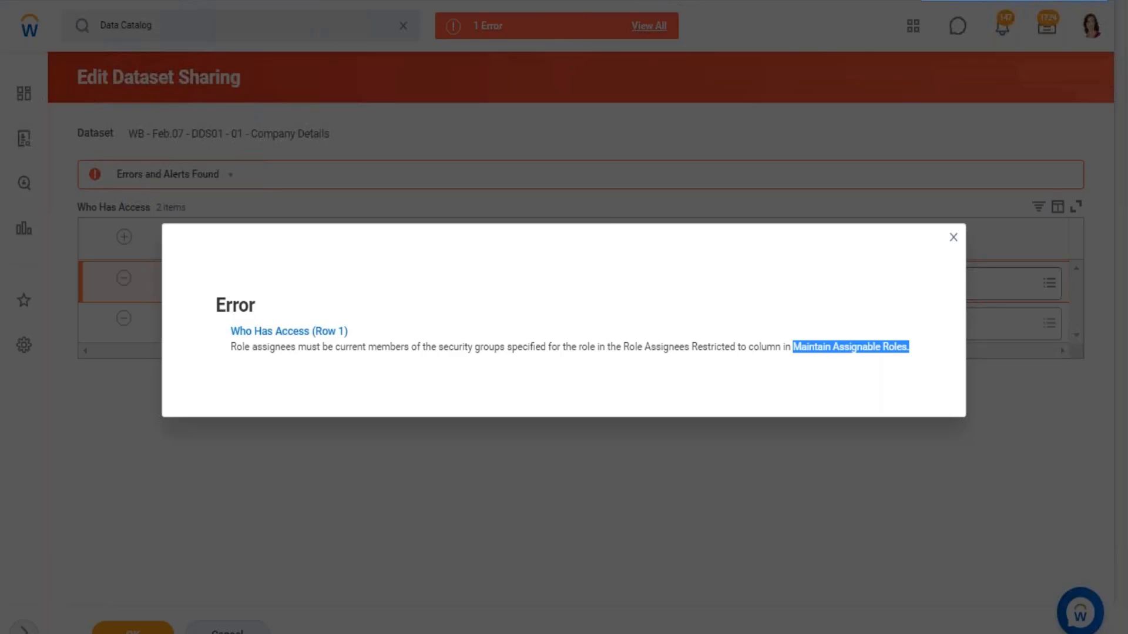
- Dismiss the error details and discard the unsaved sharing changes for the WB - Feb.07 - DDS01 - 01 - Company Details dataset
{"action": "key", "text": "Escape"}
{"action": "left_click", "coordinate": [228, 632]}
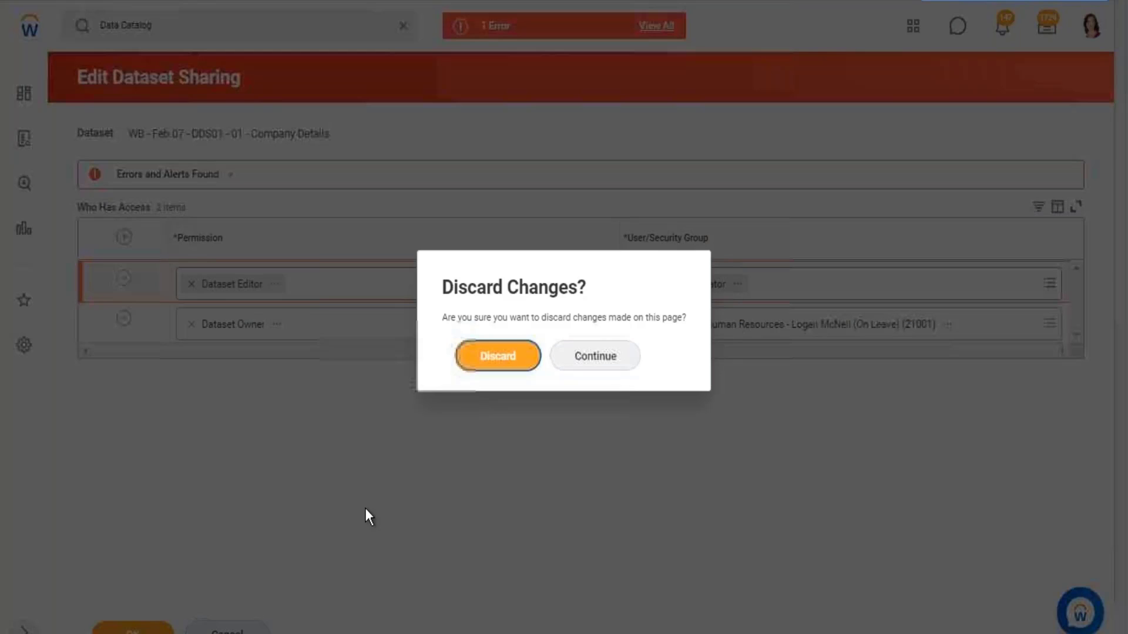
{"action": "left_click", "coordinate": [482, 355]}
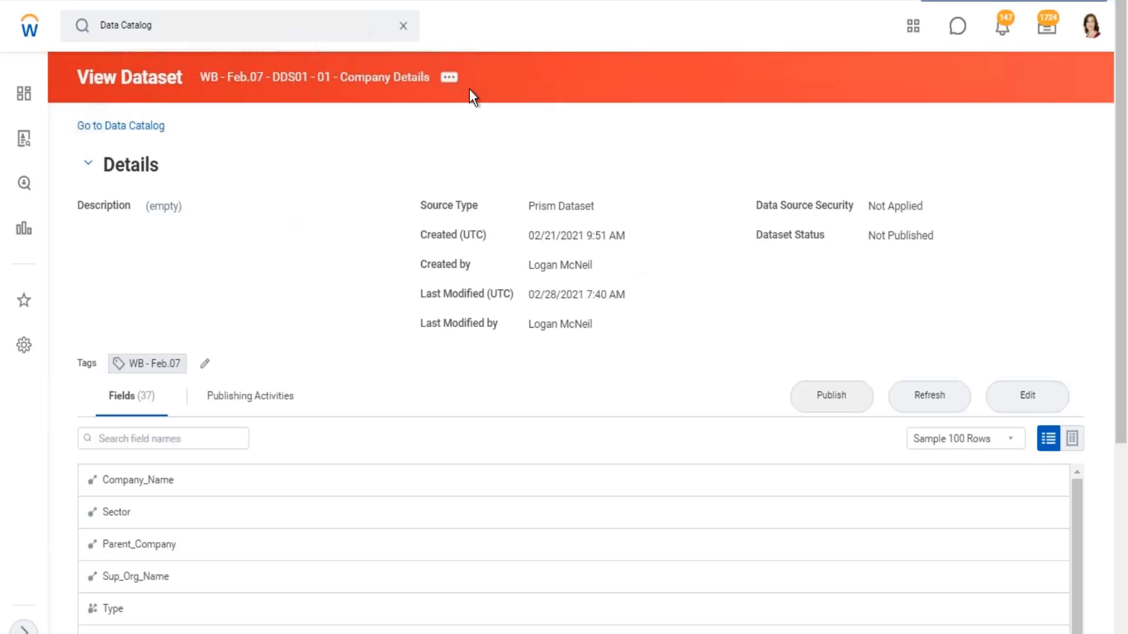
- Review the dataset and publishing actions available for the WB - Feb.07 - DDS01 - 01 - Company Details dataset
{"action": "left_click", "coordinate": [447, 78]}
{"action": "mouse_move", "coordinate": [537, 127]}
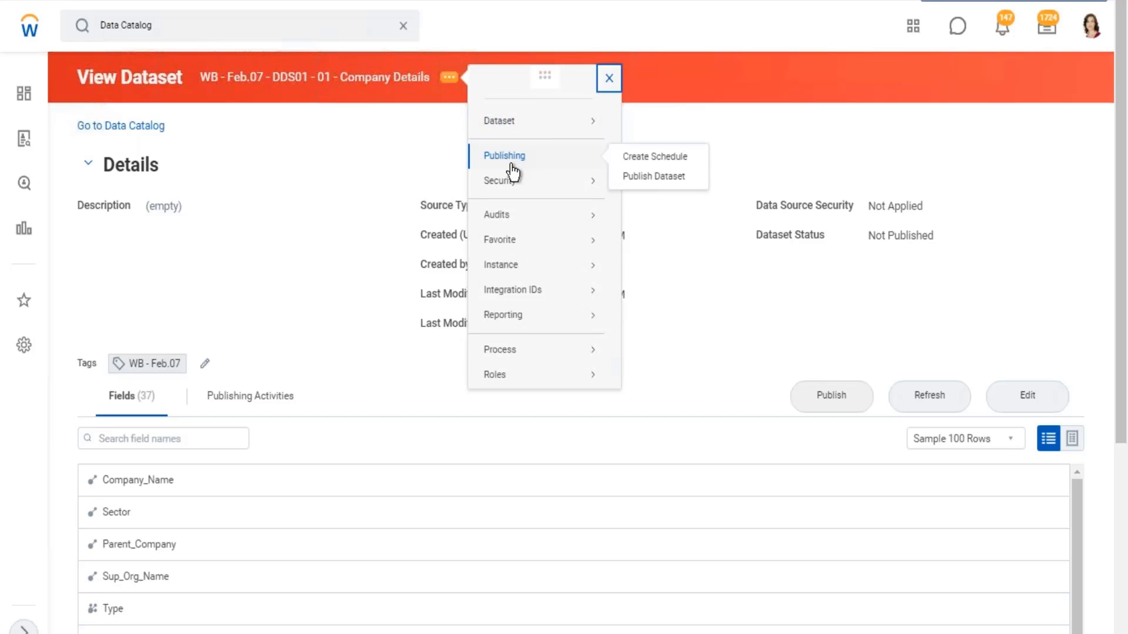
{"action": "mouse_move", "coordinate": [504, 184]}
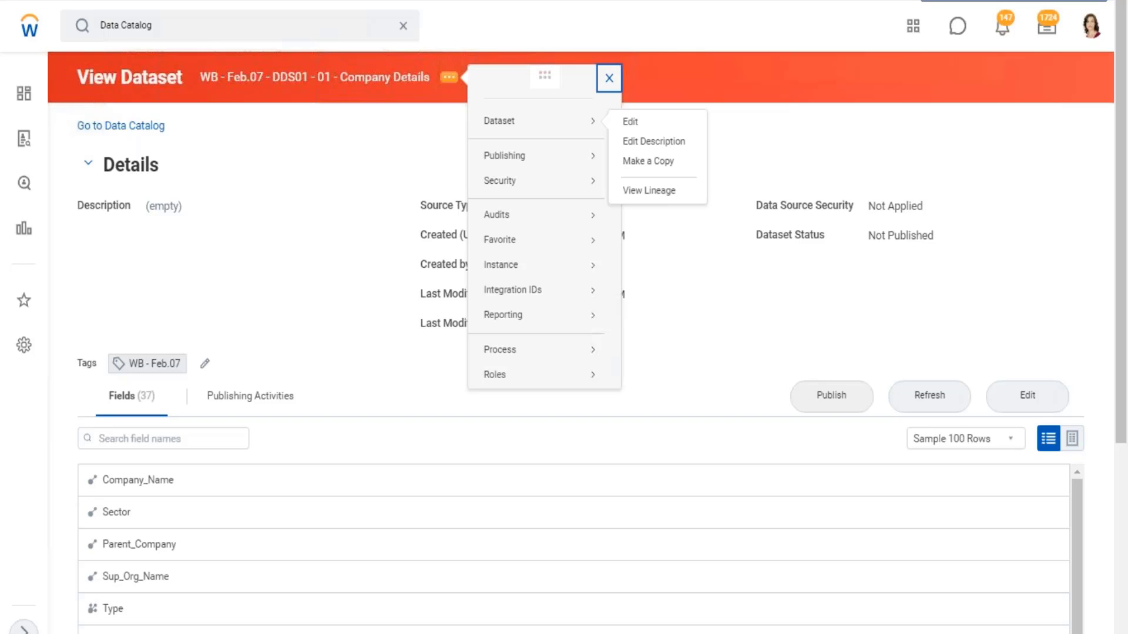
{"action": "left_click_drag", "start_coordinate": [203, 75], "coordinate": [413, 87]}
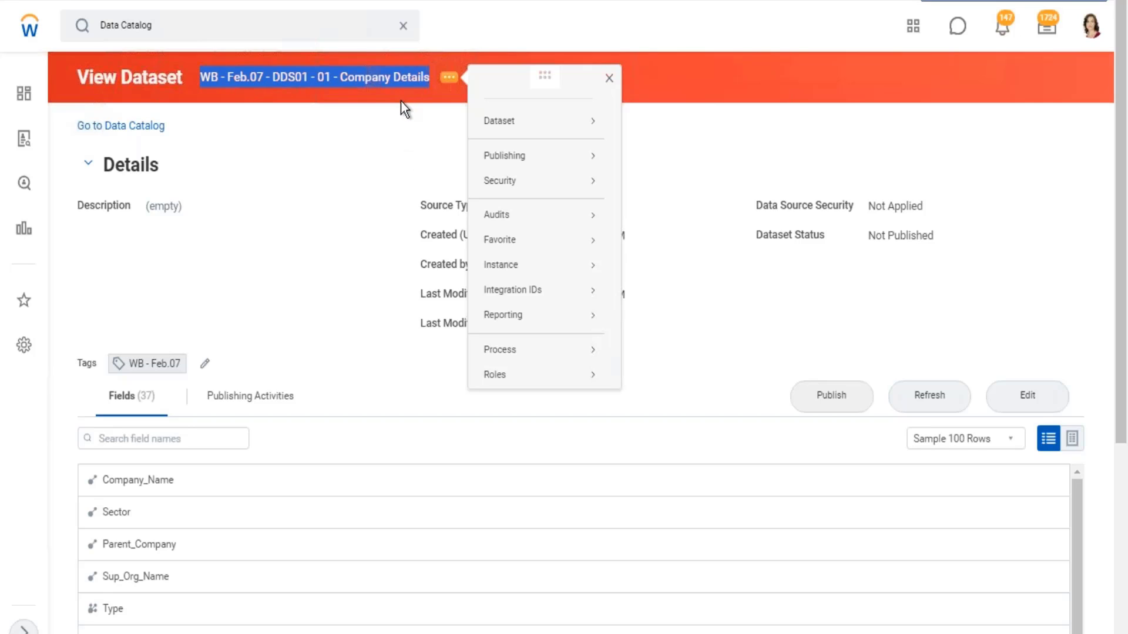
{"action": "left_click", "coordinate": [387, 139]}
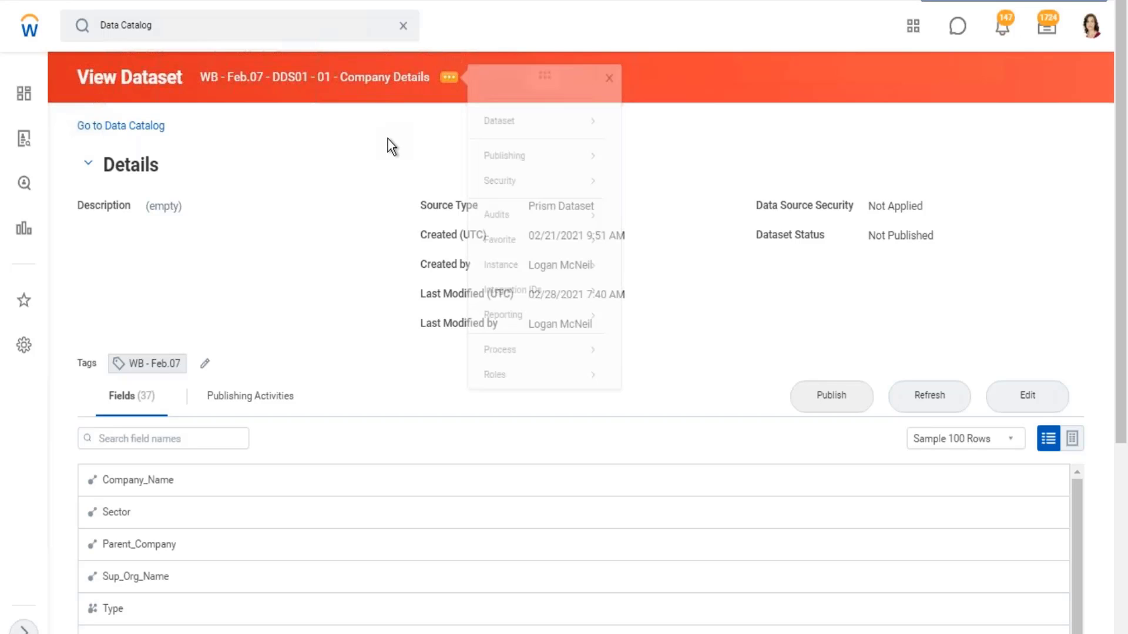
- Return to the Data Catalog and view the WB - Feb.07 - BDS03 - CR - Worker Details dataset
{"action": "left_click", "coordinate": [154, 125]}
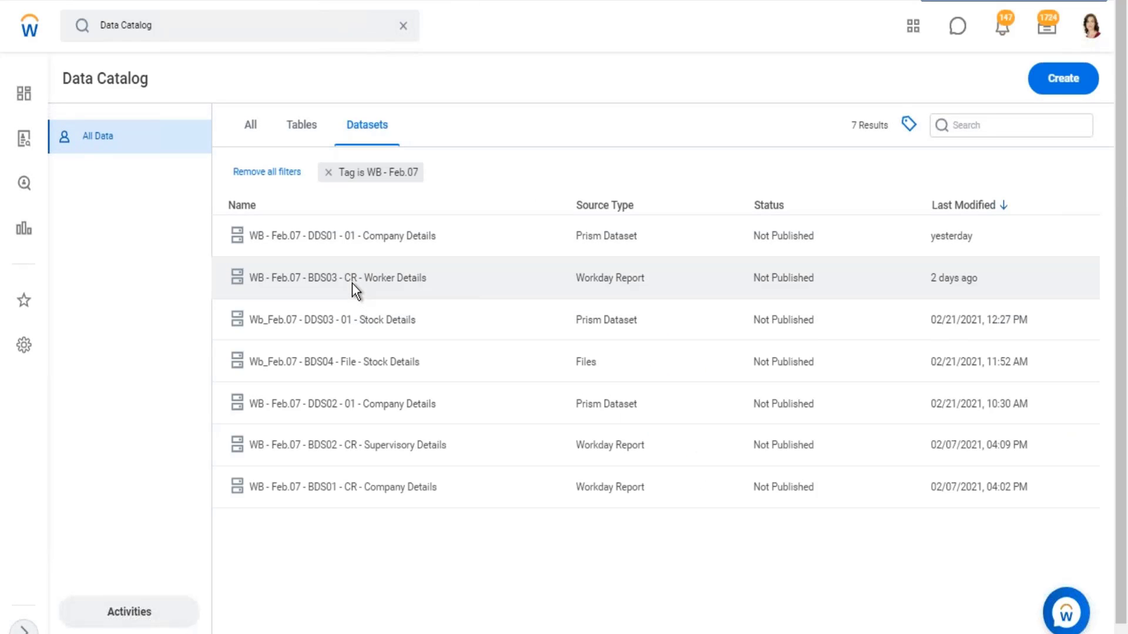
{"action": "left_click", "coordinate": [351, 283]}
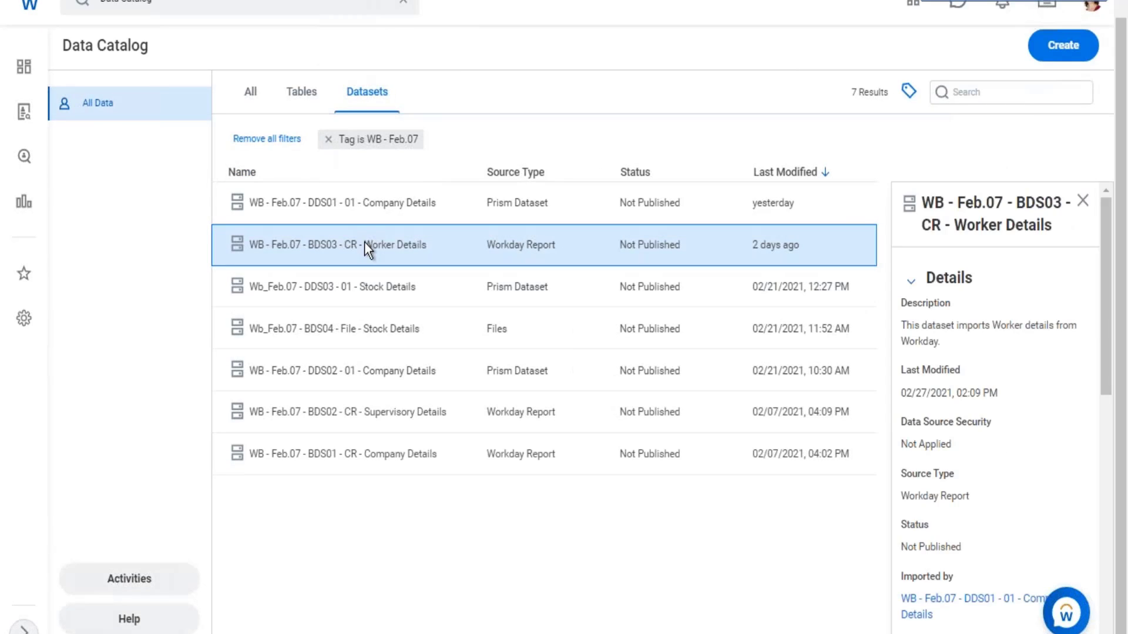
{"action": "right_click", "coordinate": [364, 242]}
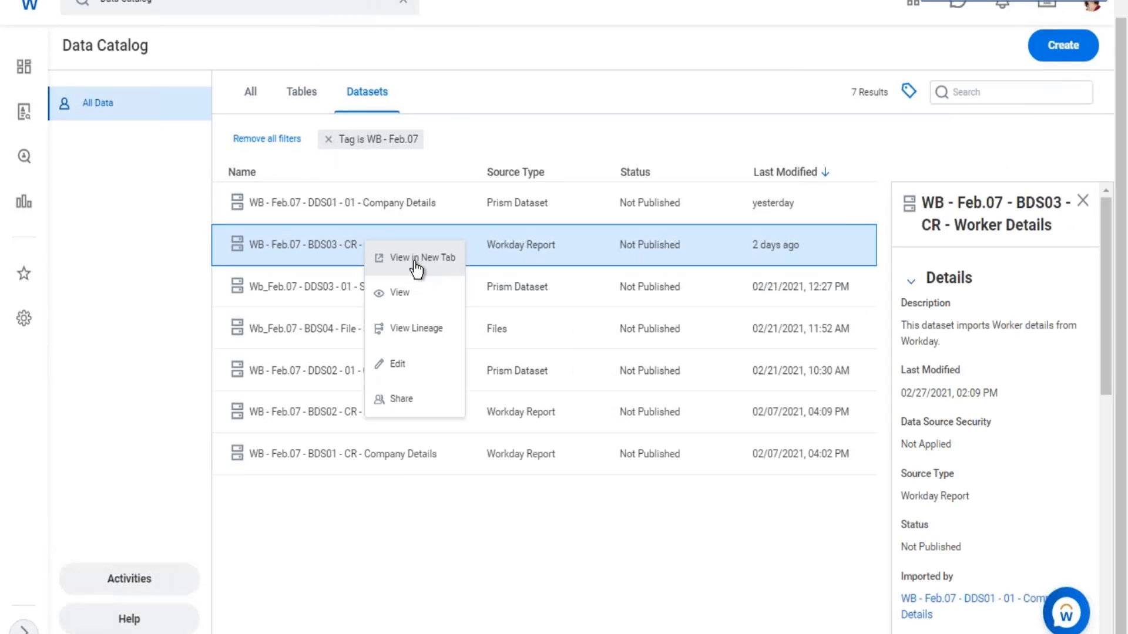
{"action": "left_click", "coordinate": [464, 298]}
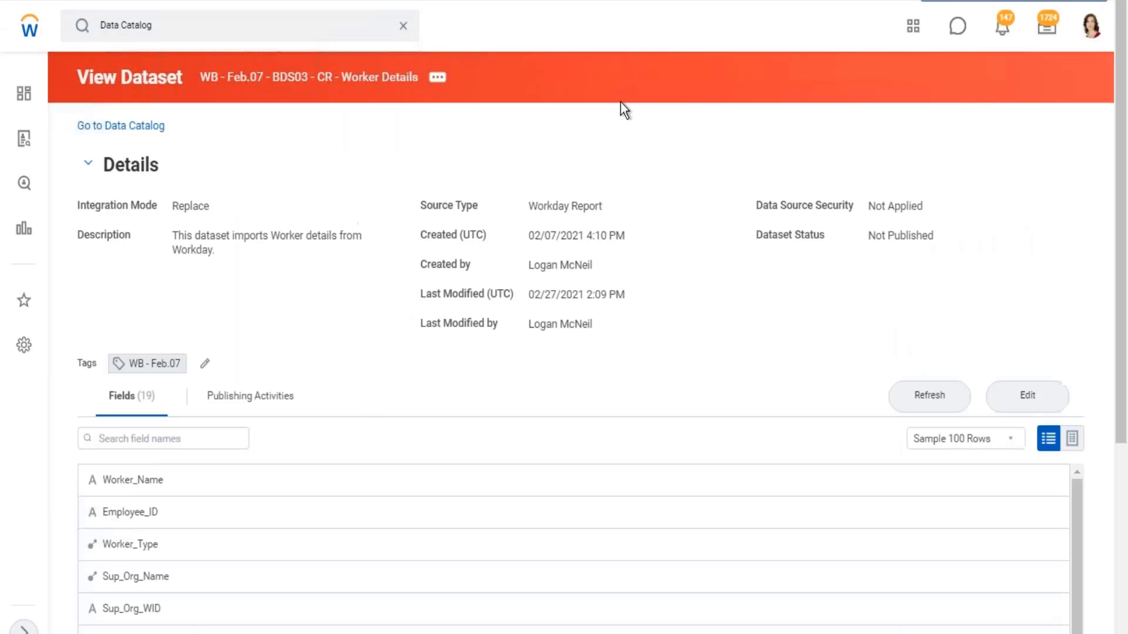
- Review the security and dataset actions available for the Worker Details base dataset
{"action": "left_click", "coordinate": [437, 78]}
{"action": "mouse_move", "coordinate": [497, 187]}
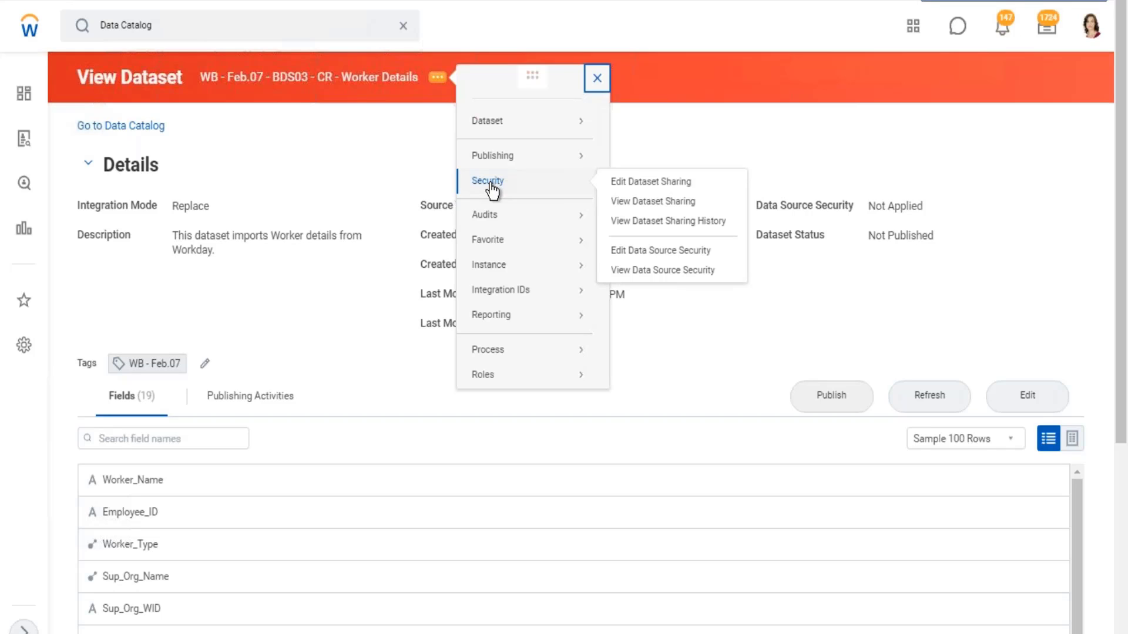
{"action": "left_click_drag", "start_coordinate": [177, 76], "coordinate": [414, 111]}
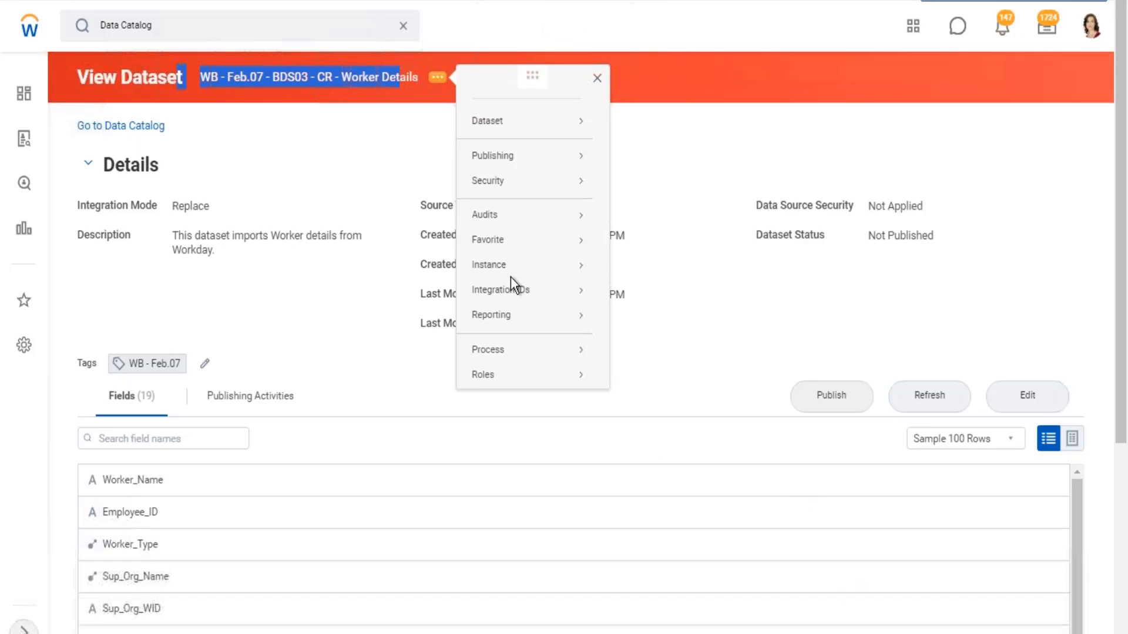
{"action": "left_click", "coordinate": [496, 120]}
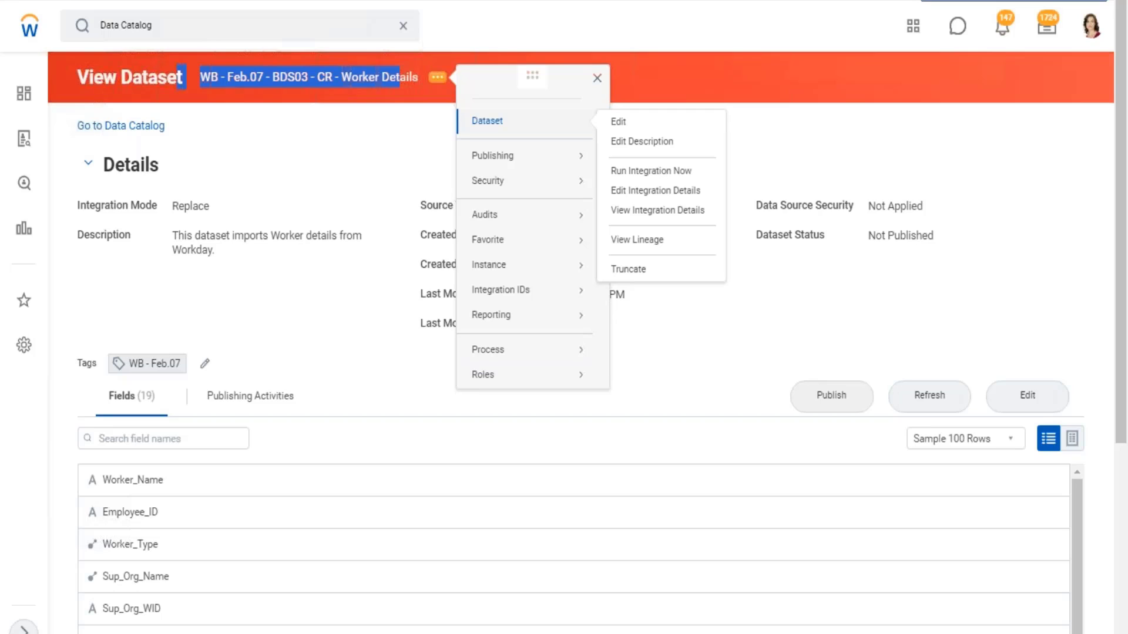
{"action": "mouse_move", "coordinate": [501, 164]}
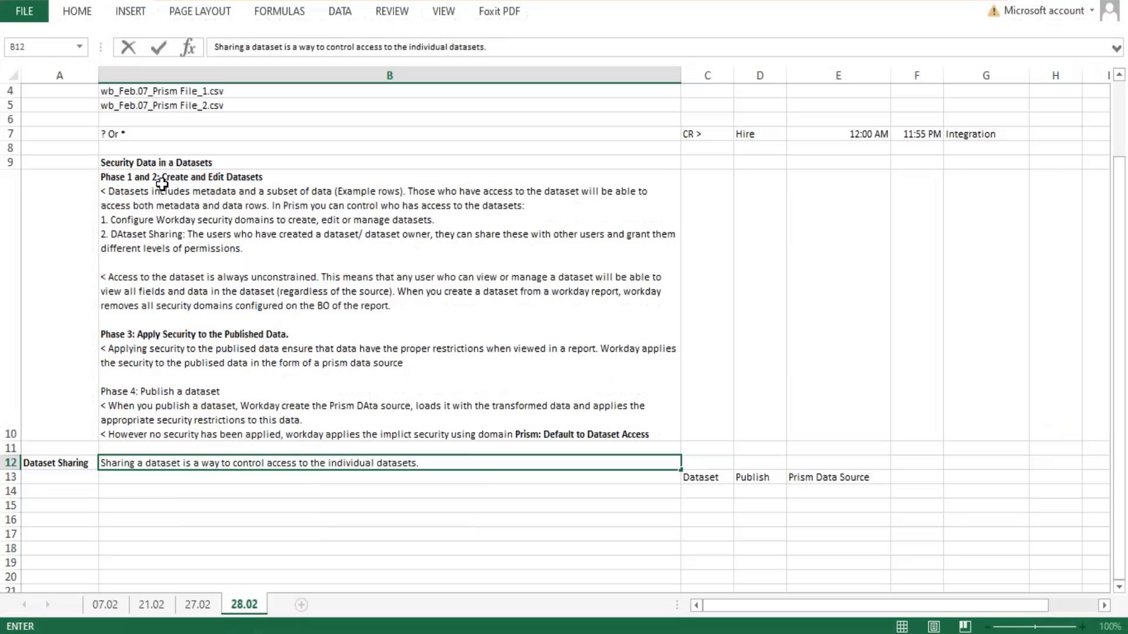
- Switch to the Excel notes and review the dataset access section and the Phase 3 section on securing published data
{"action": "double_click", "coordinate": [125, 207]}
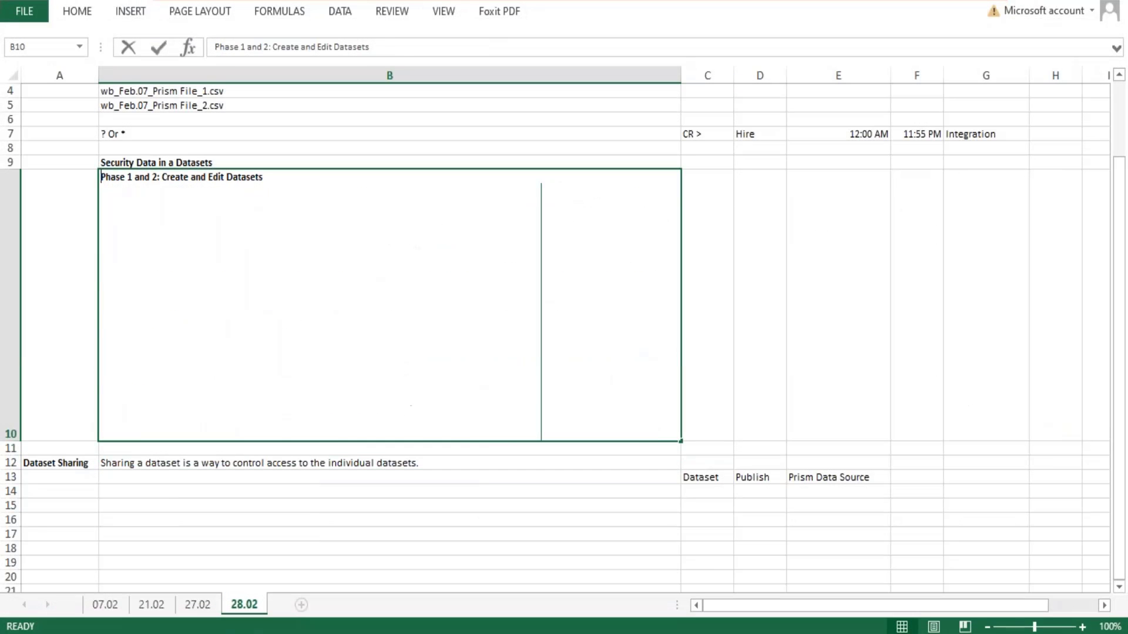
{"action": "left_click_drag", "start_coordinate": [125, 206], "coordinate": [98, 192]}
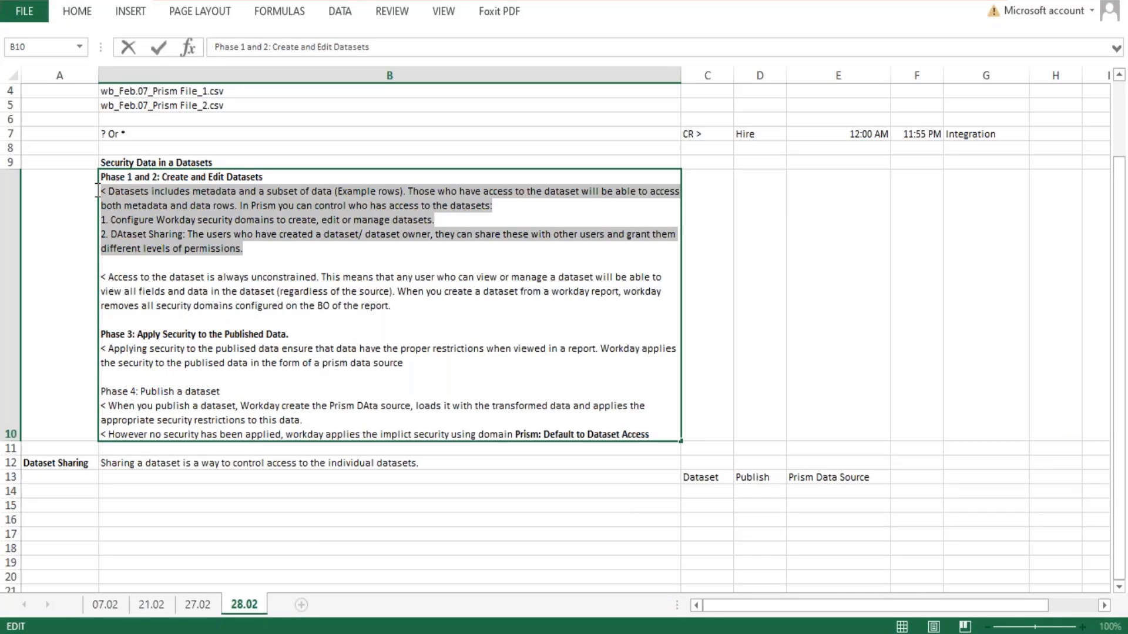
{"action": "left_click_drag", "start_coordinate": [431, 364], "coordinate": [96, 341]}
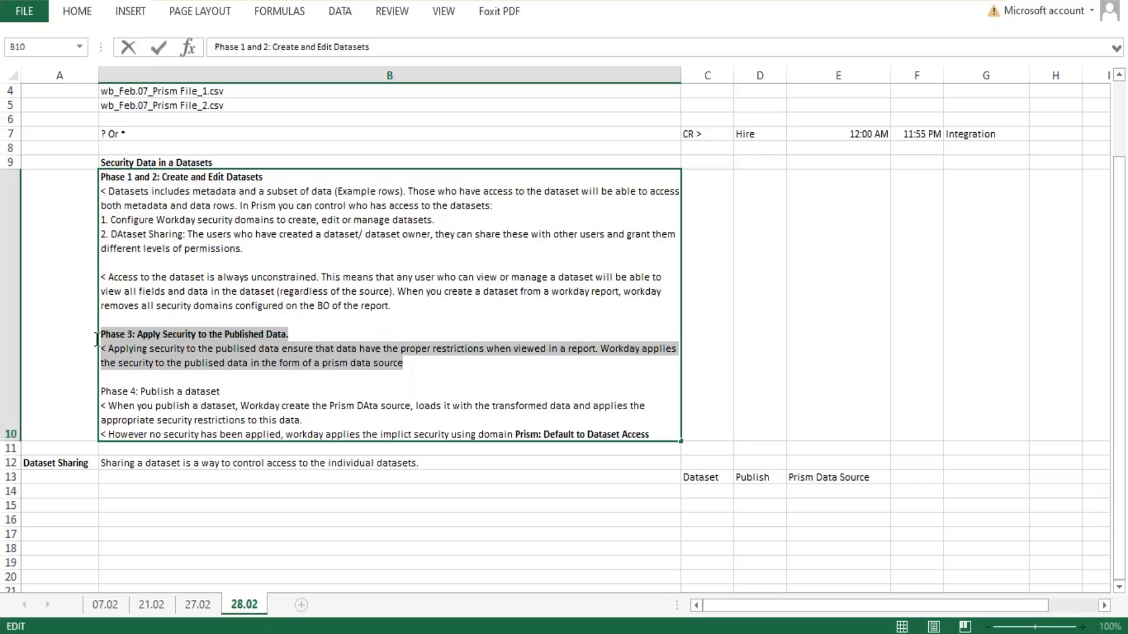
{"action": "left_click_drag", "start_coordinate": [97, 340], "coordinate": [97, 340]}
{"action": "left_click", "coordinate": [796, 473]}
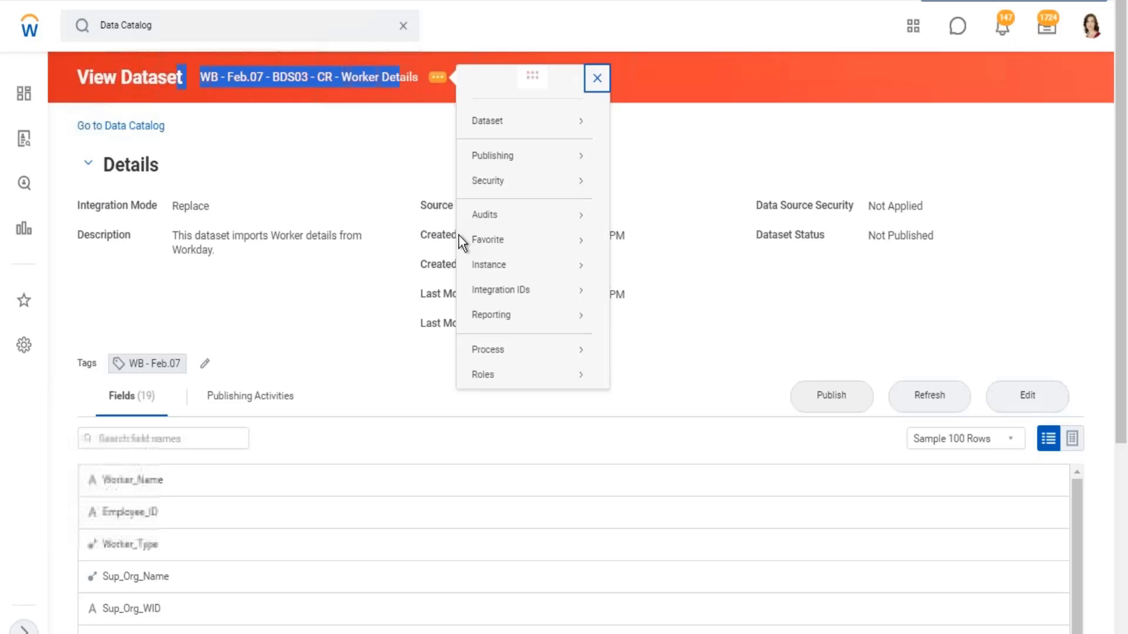
- Switch back to Workday, return to the Data Catalog and view the WB - Feb.07 - DDS01 - 01 - Company Details dataset
{"action": "left_click", "coordinate": [323, 135]}
{"action": "left_click", "coordinate": [129, 126]}
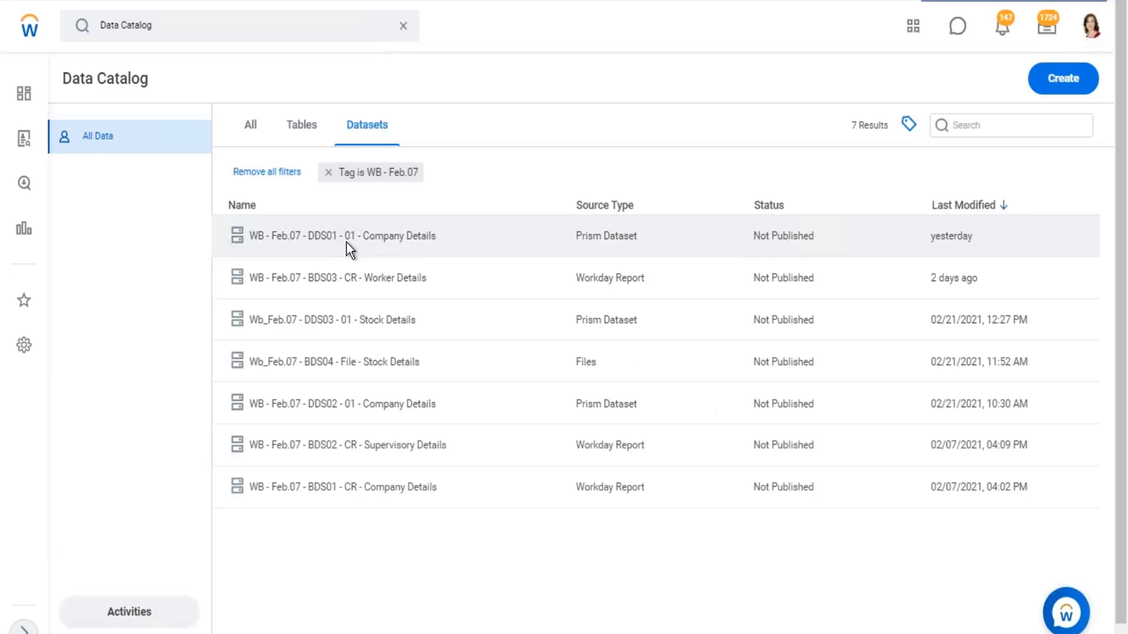
{"action": "left_click", "coordinate": [344, 235]}
{"action": "right_click", "coordinate": [344, 235]}
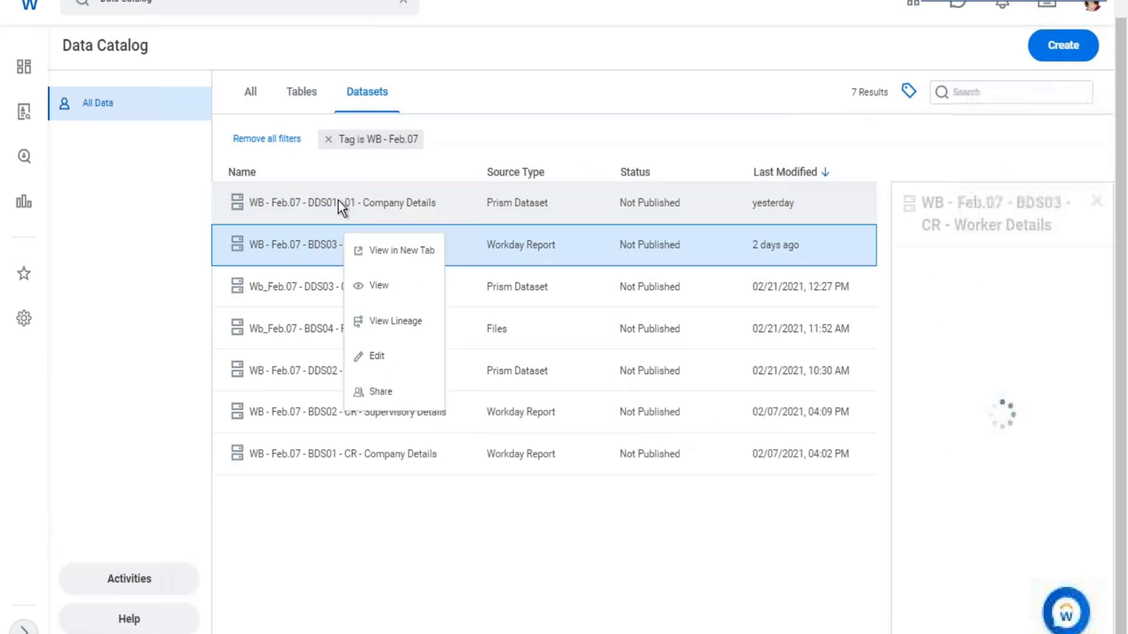
{"action": "left_click", "coordinate": [339, 200]}
{"action": "left_click", "coordinate": [338, 200]}
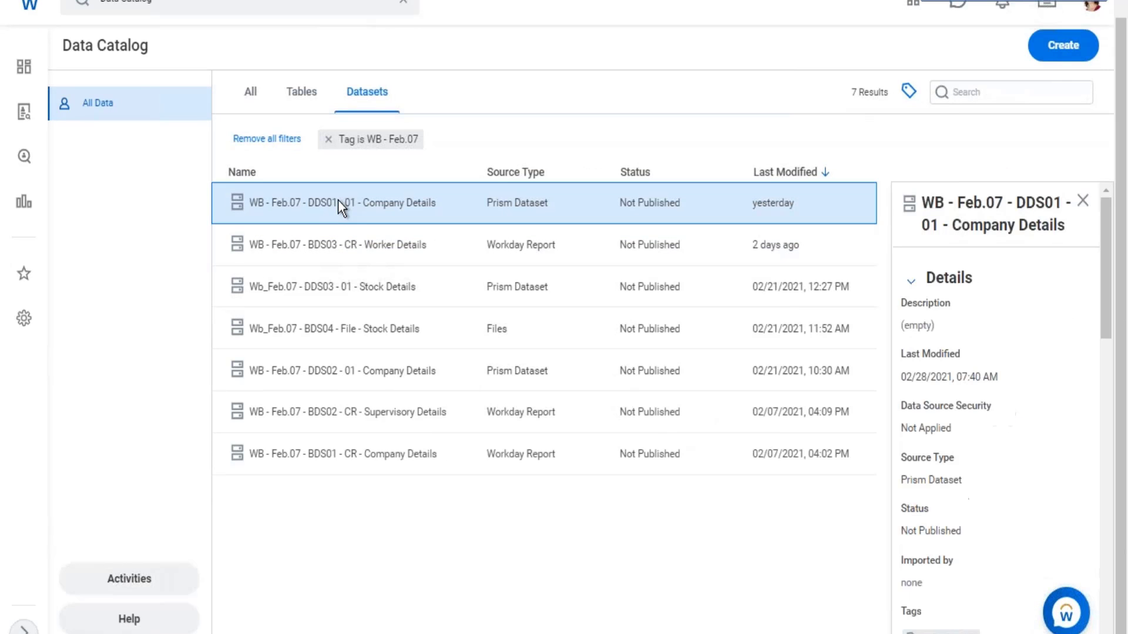
{"action": "right_click", "coordinate": [421, 217]}
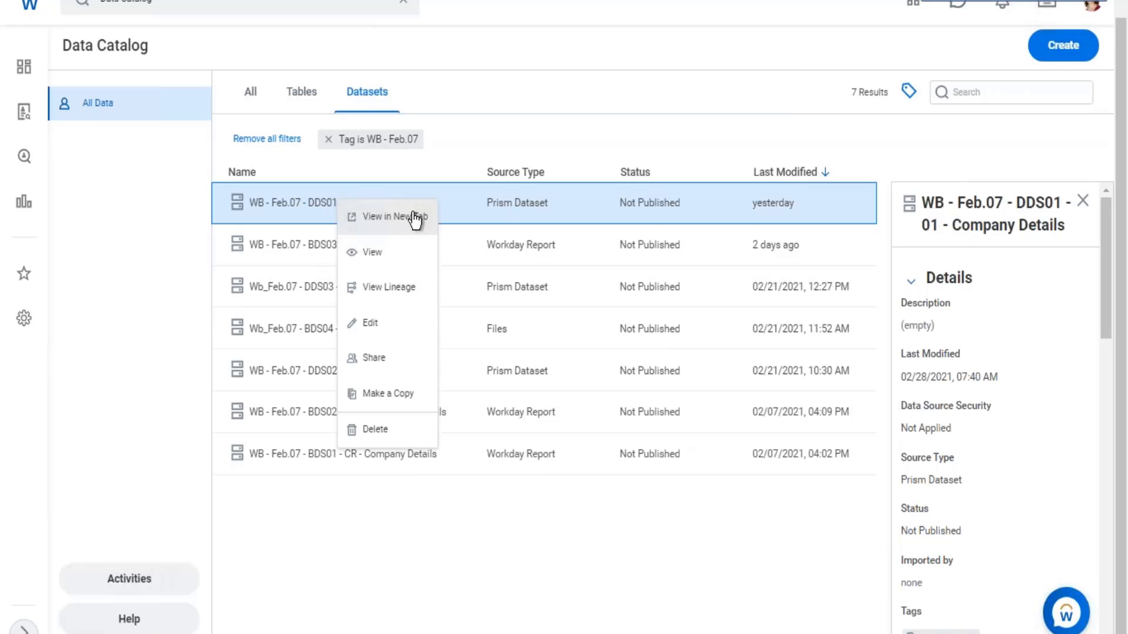
{"action": "left_click", "coordinate": [444, 245]}
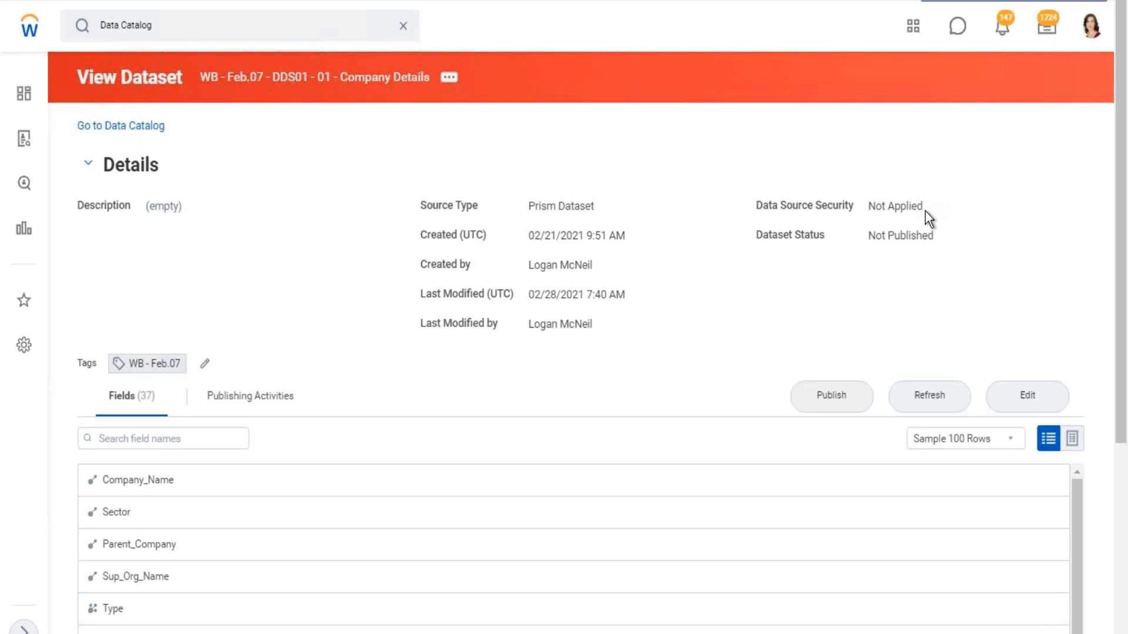
- Examine the Company Details dataset's data source security, dataset status and available security actions
{"action": "triple_click", "coordinate": [925, 211]}
{"action": "left_click", "coordinate": [448, 76]}
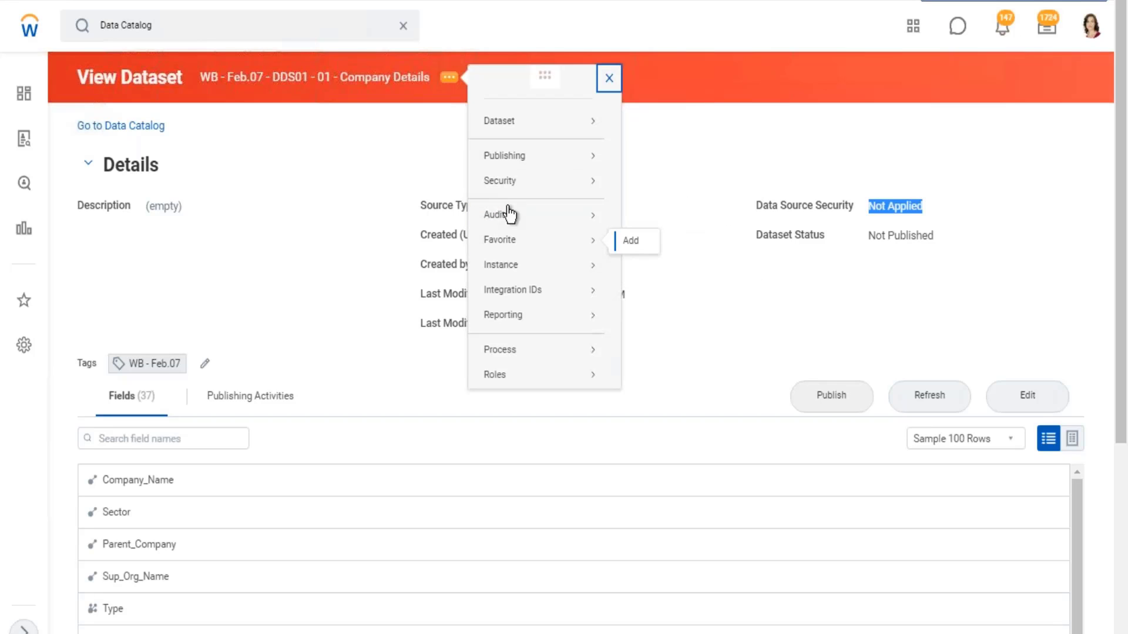
{"action": "mouse_move", "coordinate": [511, 180]}
{"action": "mouse_move", "coordinate": [587, 181]}
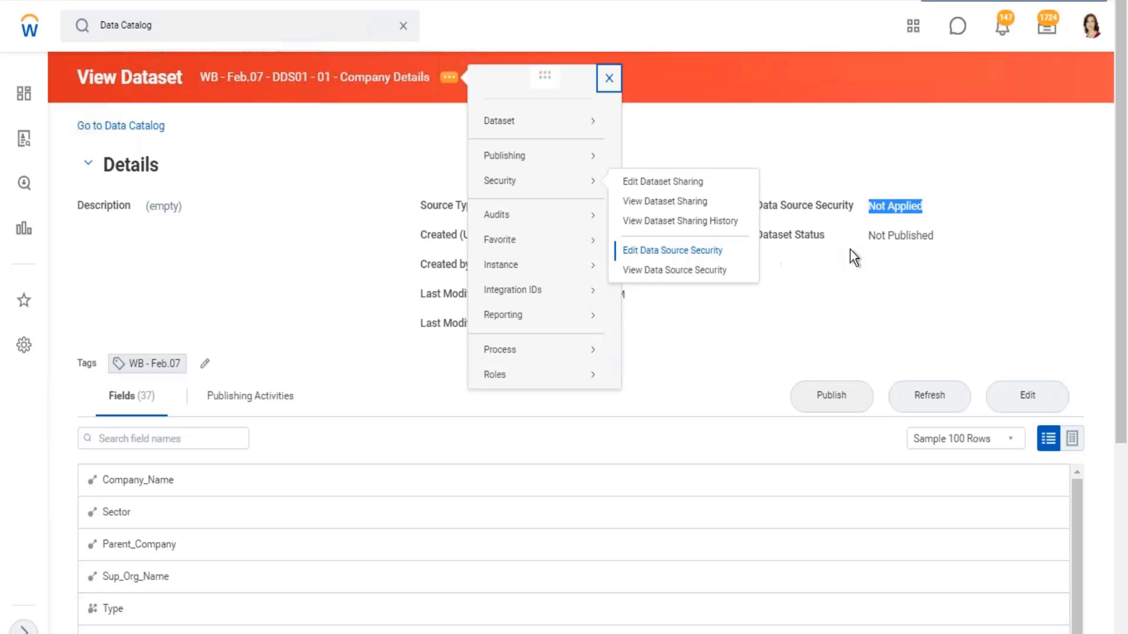
{"action": "left_click_drag", "start_coordinate": [762, 236], "coordinate": [946, 232]}
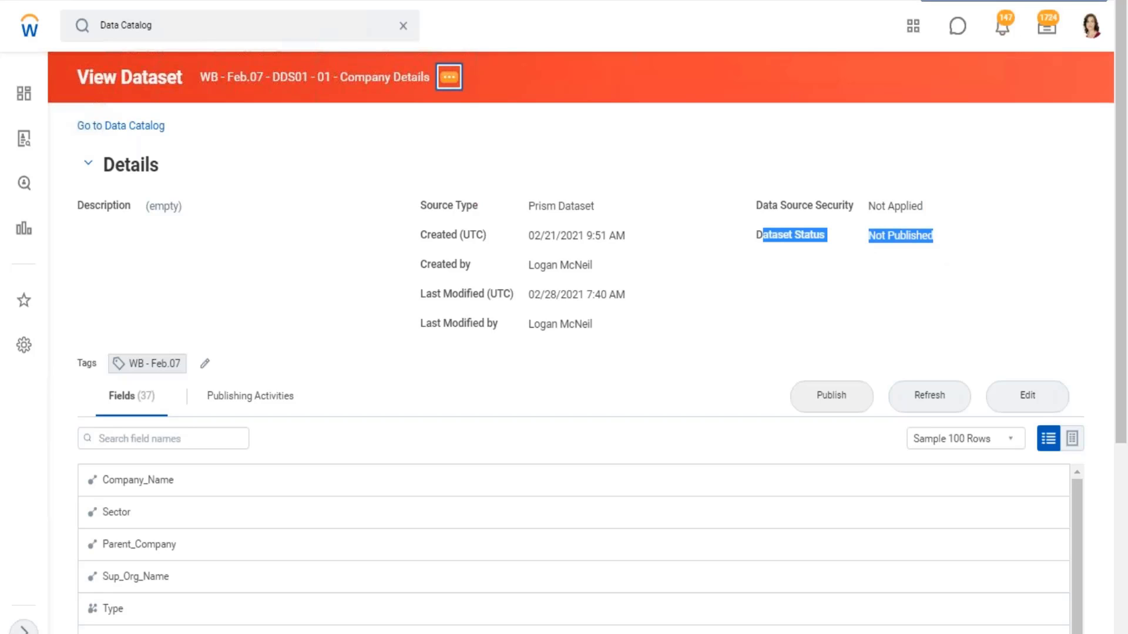
{"action": "left_click", "coordinate": [449, 77]}
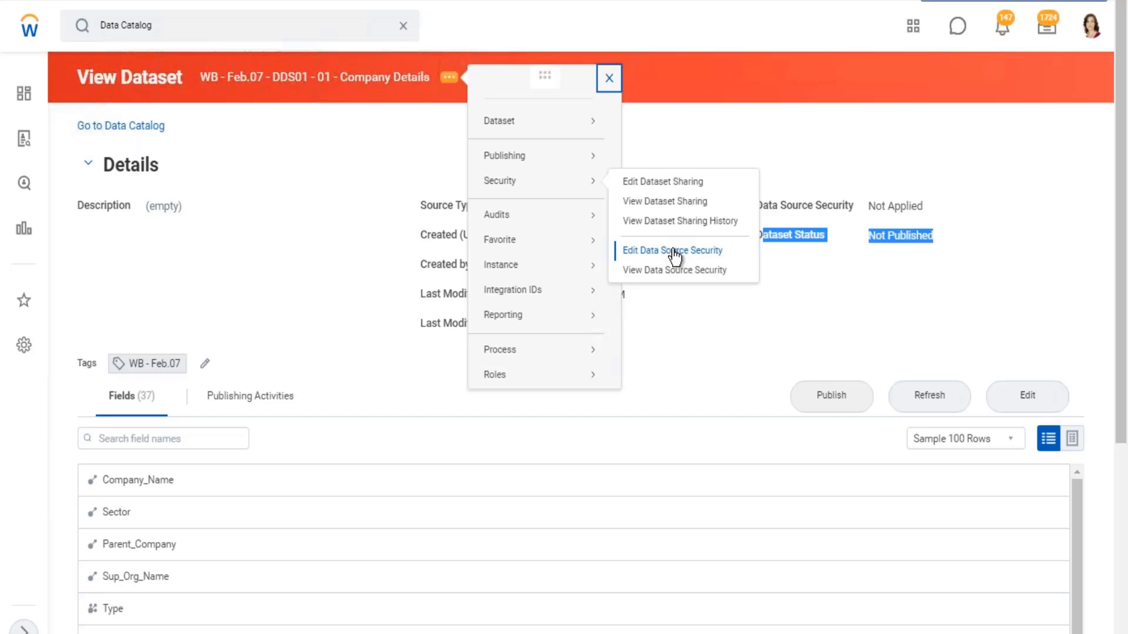
{"action": "left_click", "coordinate": [893, 245]}
{"action": "left_click_drag", "start_coordinate": [836, 234], "coordinate": [763, 235]}
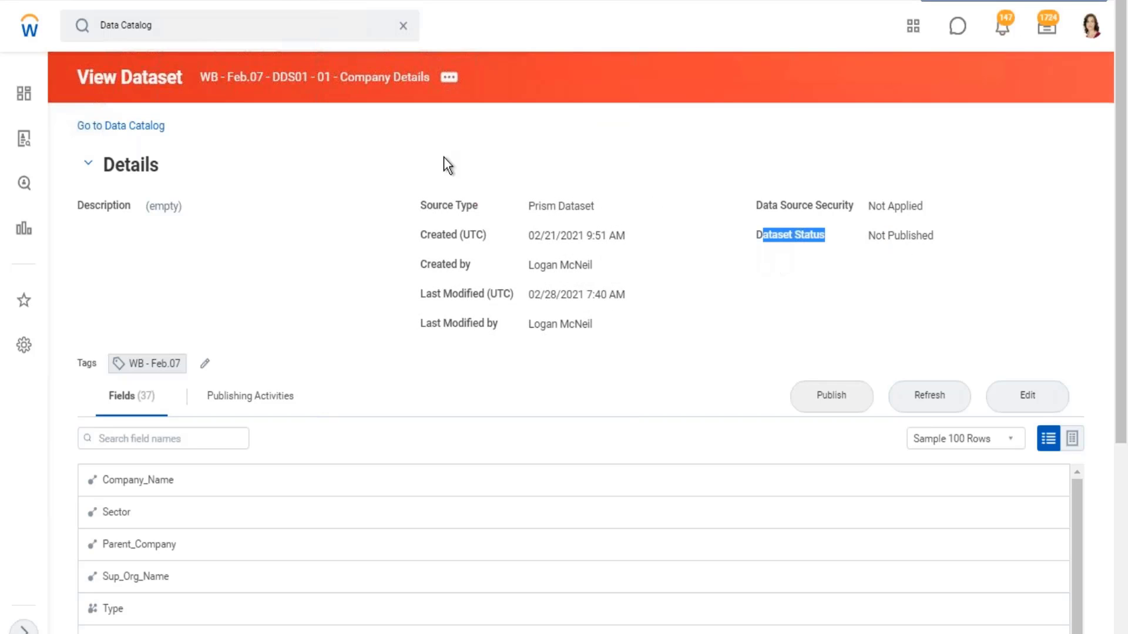
- Open the data source security of the Company Details dataset for editing and consult the security notes in Excel
{"action": "left_click", "coordinate": [455, 79]}
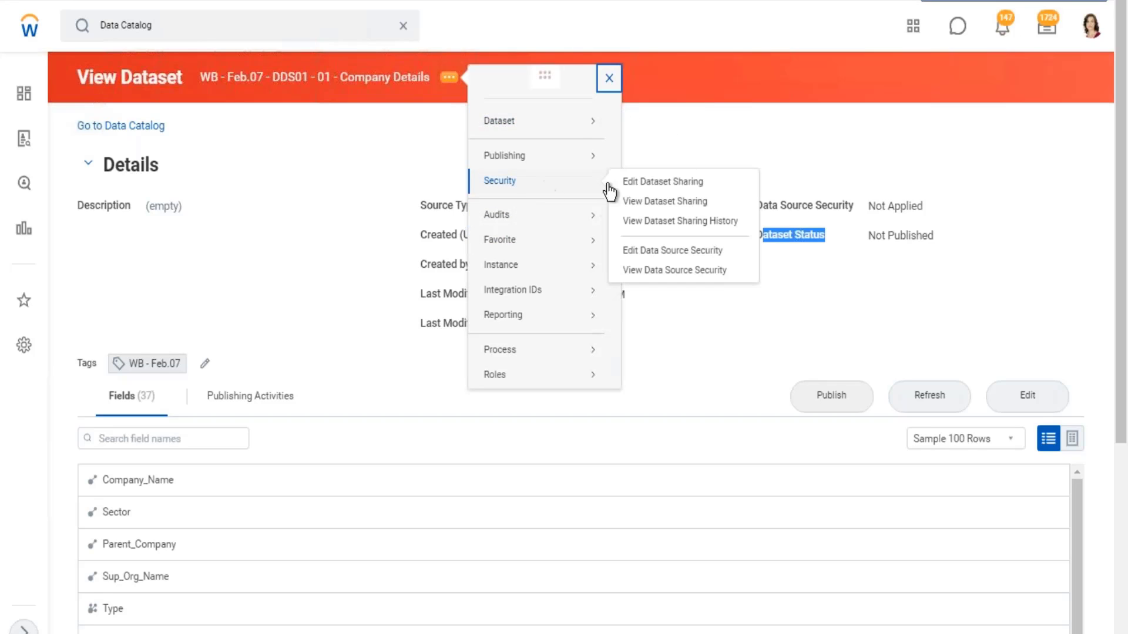
{"action": "left_click", "coordinate": [670, 252]}
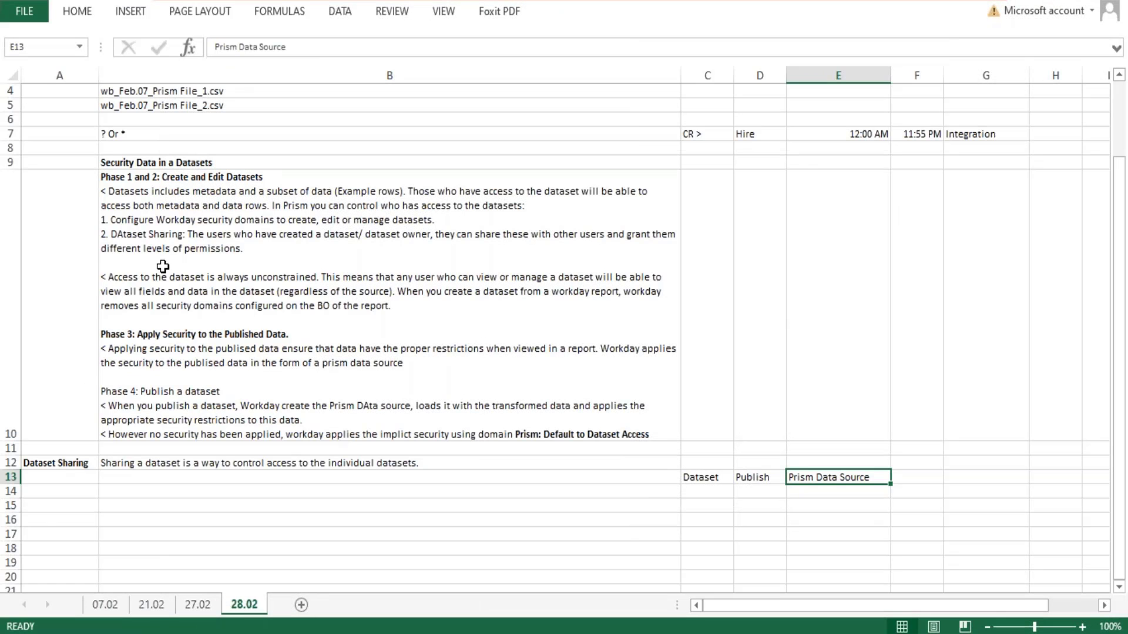
{"action": "scroll", "coordinate": [200, 263], "scroll_direction": "down", "scroll_amount": 1}
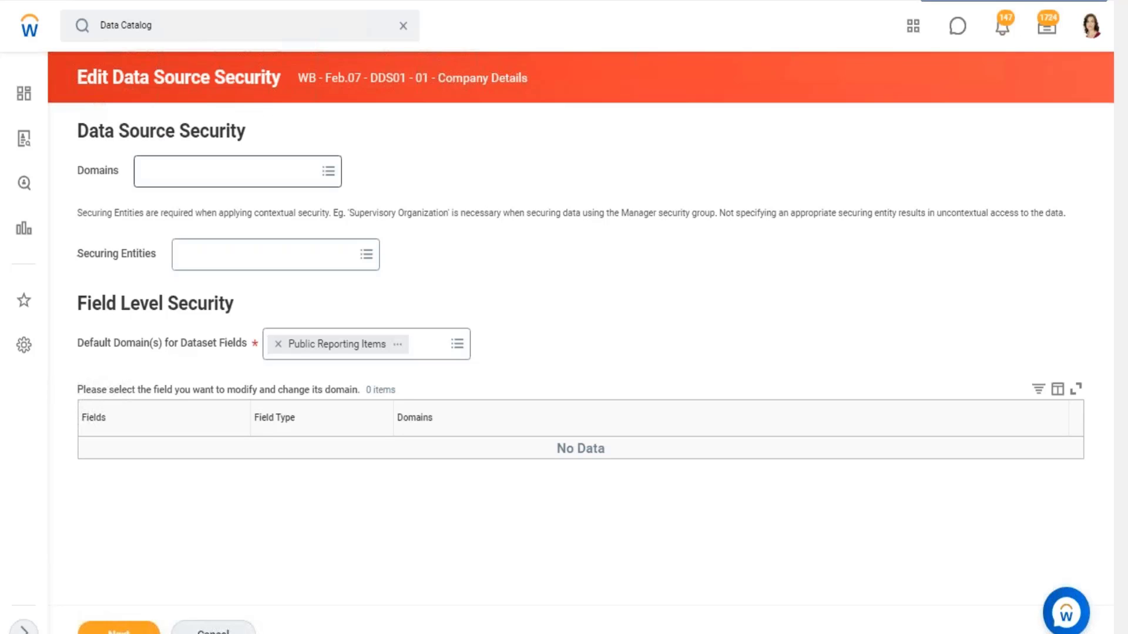
- In Workday, search the data source security domains for "custom domain" and assign Custom Domain 103
{"action": "left_click", "coordinate": [226, 171]}
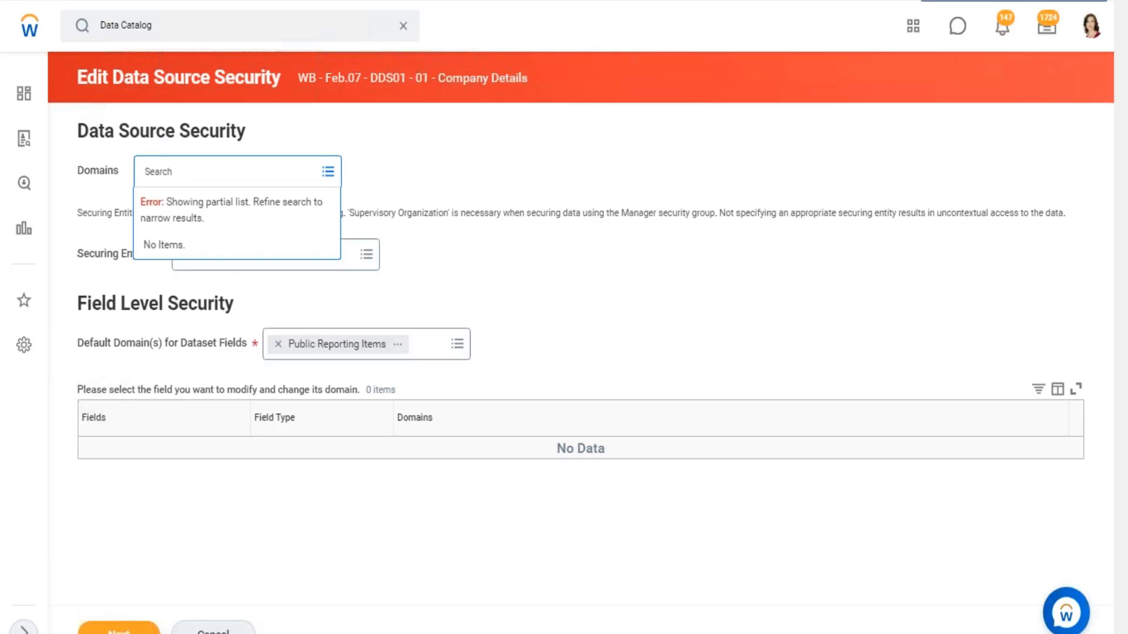
{"action": "type", "text": "custom domain"}
{"action": "key", "text": "Return"}
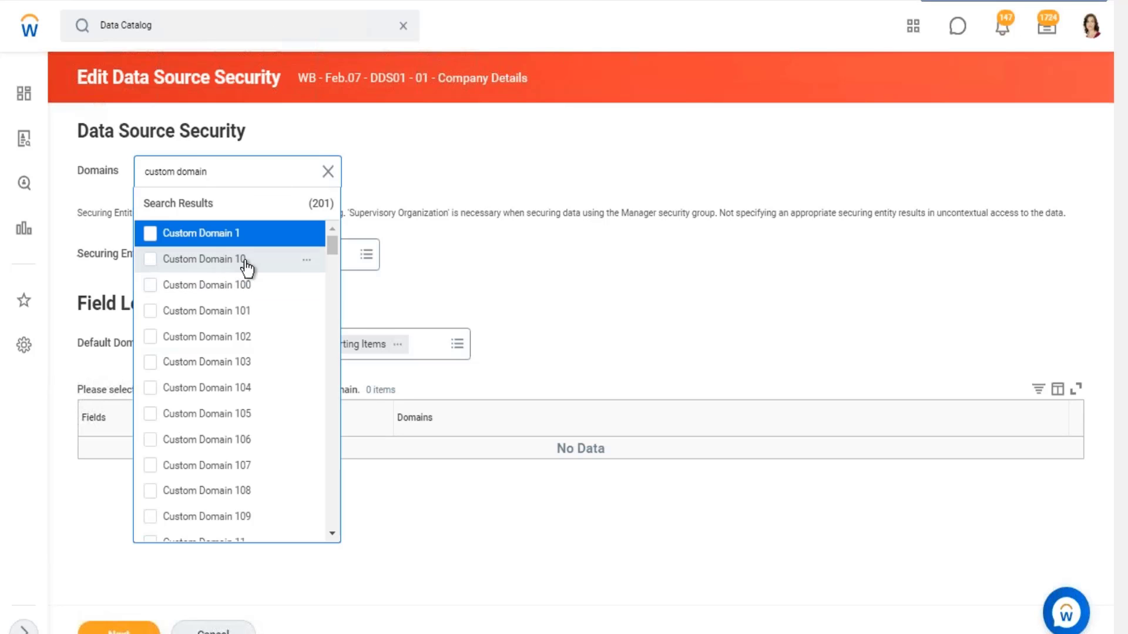
{"action": "scroll", "coordinate": [252, 276], "scroll_direction": "down", "scroll_amount": 3}
{"action": "left_click", "coordinate": [153, 278]}
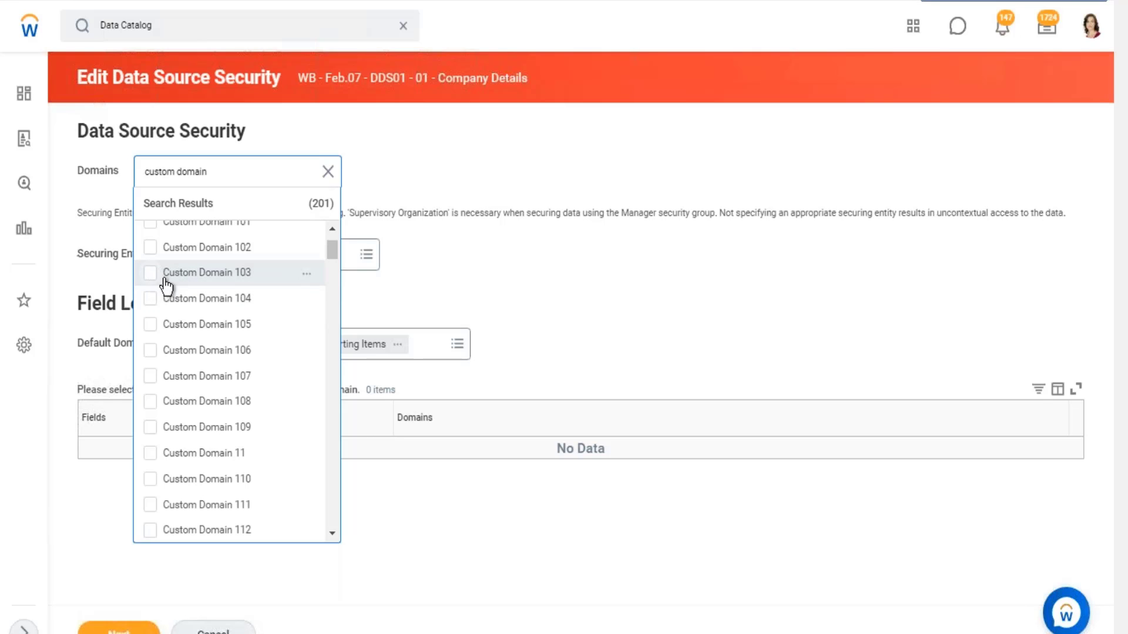
{"action": "left_click", "coordinate": [472, 178]}
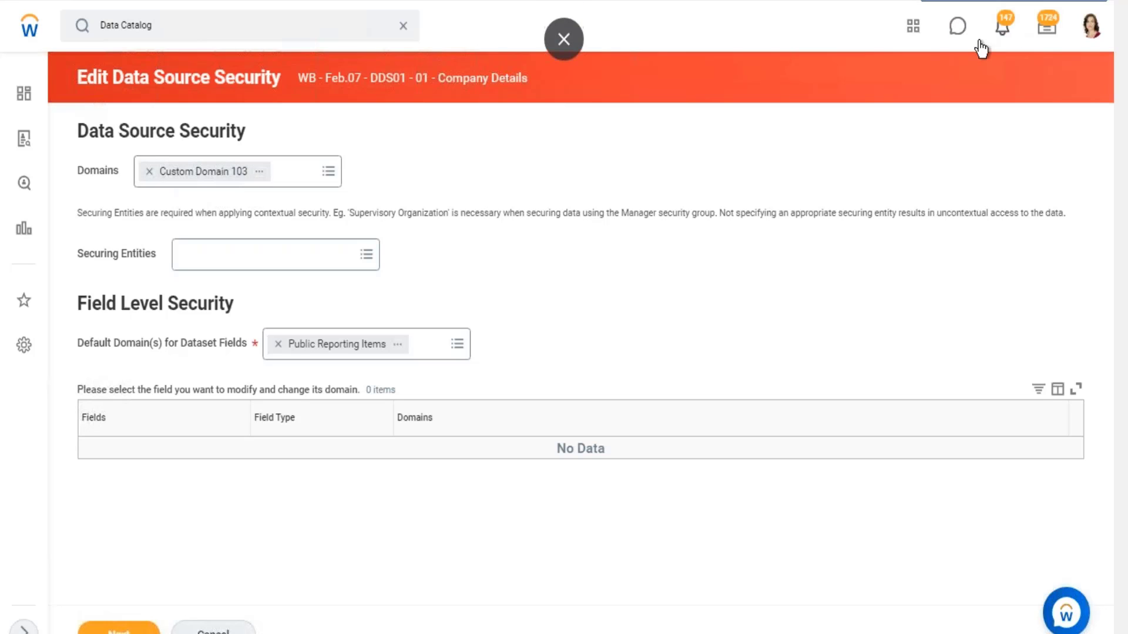
- Switch to the Excel security notes and enter the heading "Security Group" in cell C24 of the 28.02 sheet
{"action": "key", "text": "alt+Tab"}
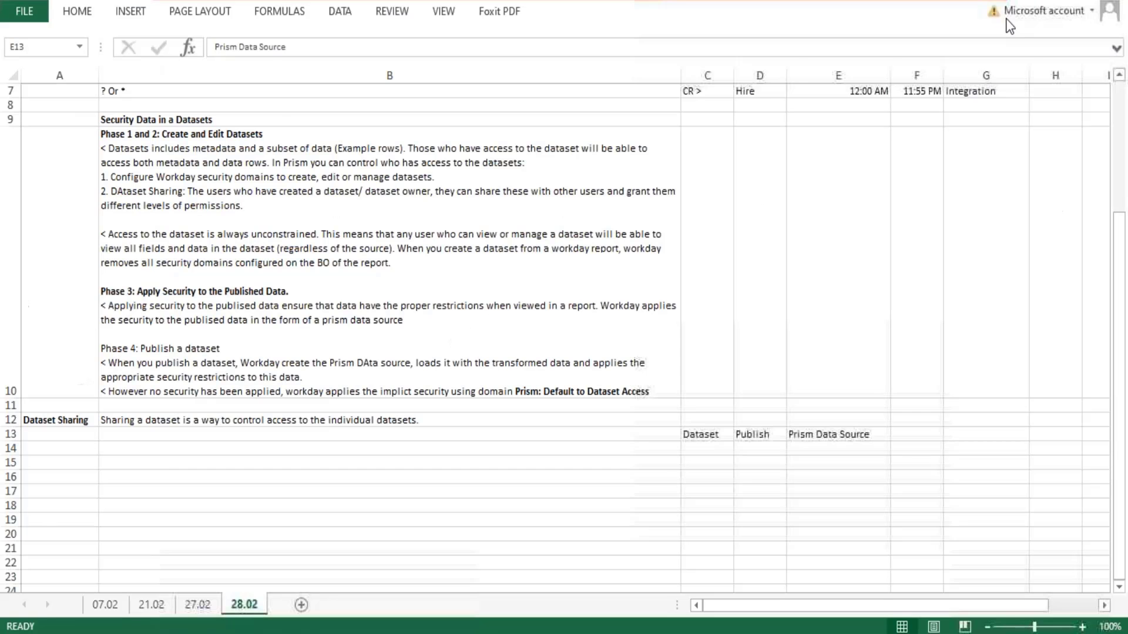
{"action": "scroll", "coordinate": [931, 418], "scroll_direction": "down", "scroll_amount": 2}
{"action": "left_click", "coordinate": [756, 246]}
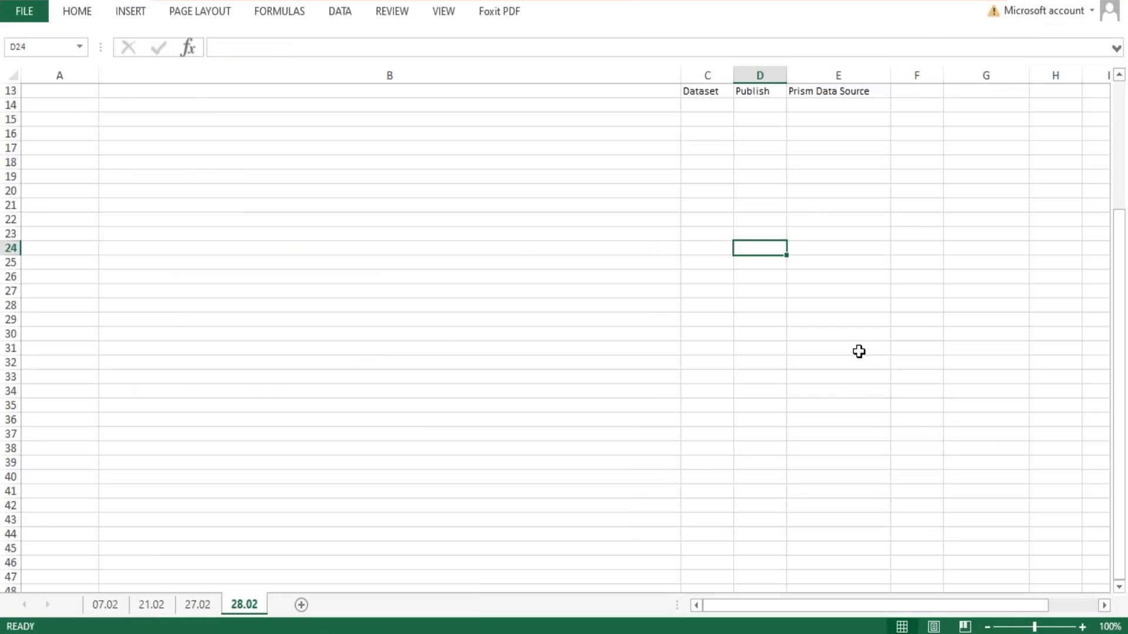
{"action": "left_click", "coordinate": [715, 245]}
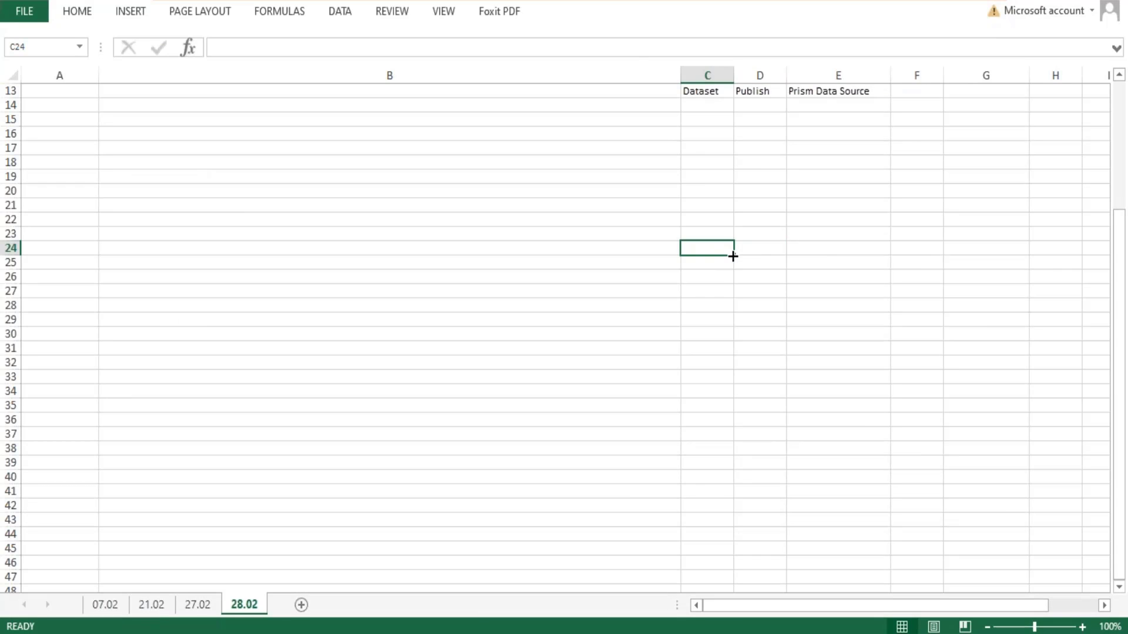
{"action": "type", "text": "Security"}
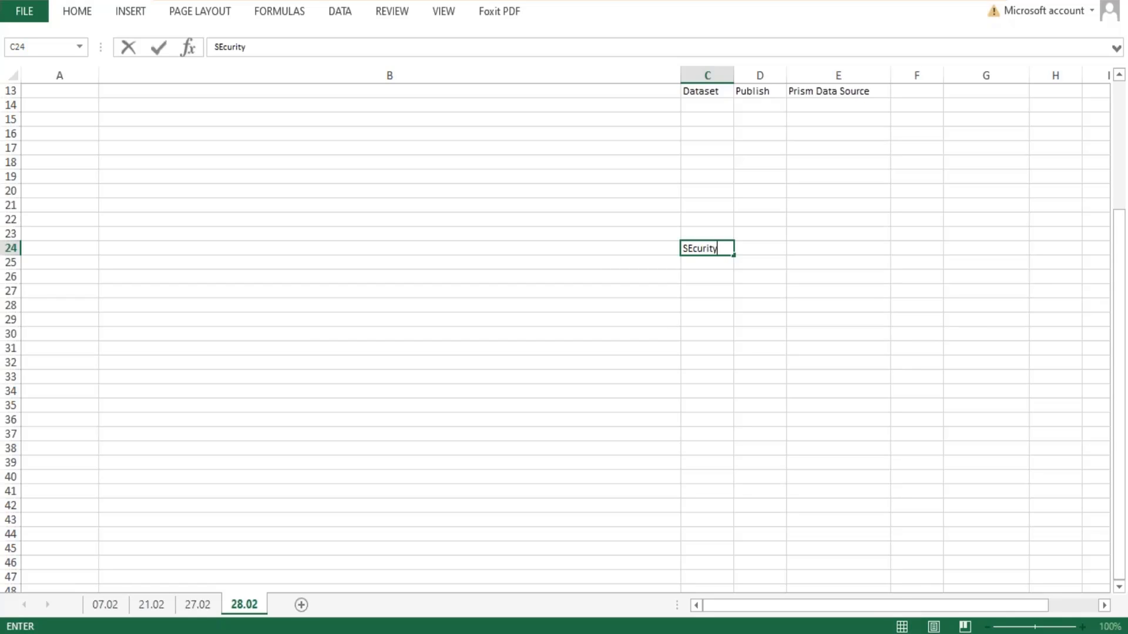
{"action": "type", "text": " Group"}
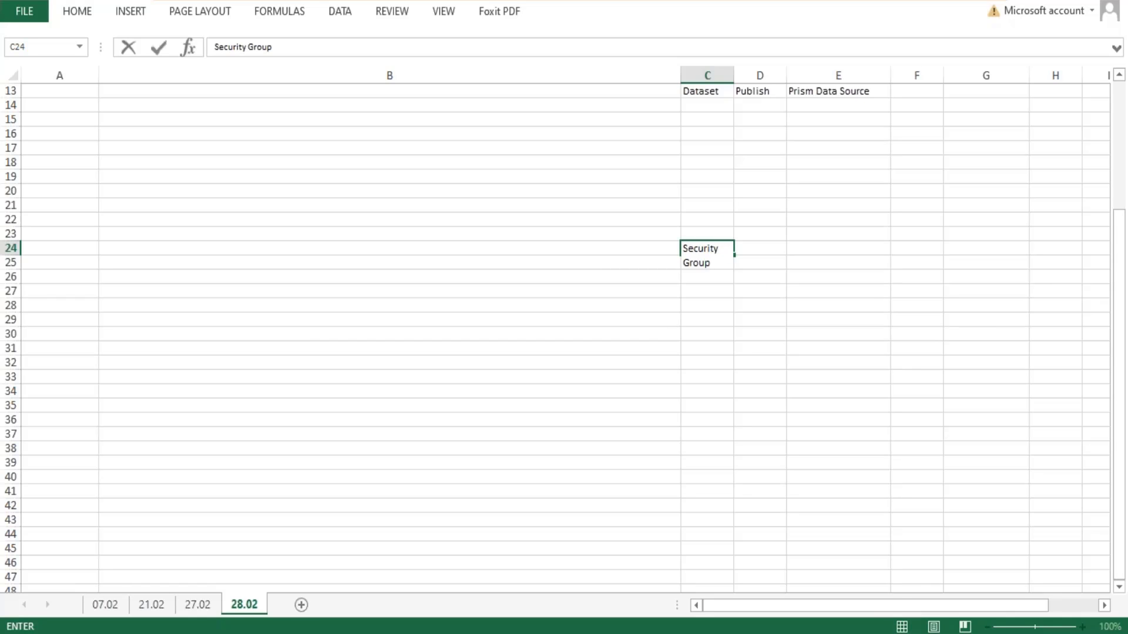
{"action": "key", "text": "Return"}
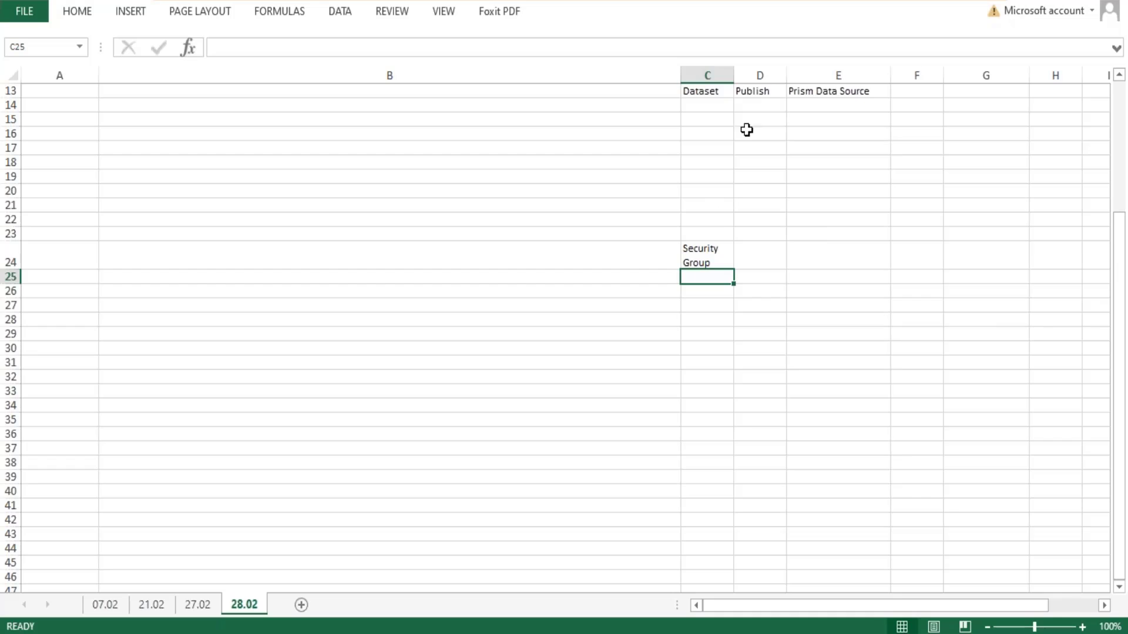
- Widen column C so "Security Group" fits on one line with spare room, and fit row 24 to a single text line
{"action": "left_click_drag", "start_coordinate": [733, 74], "coordinate": [772, 74]}
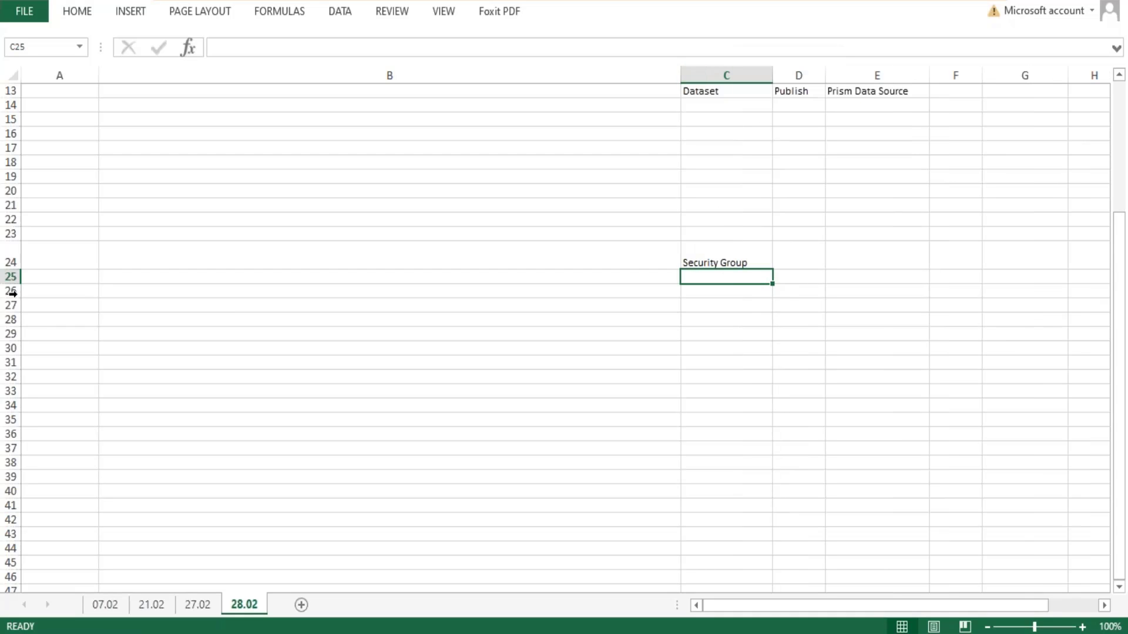
{"action": "double_click", "coordinate": [18, 266]}
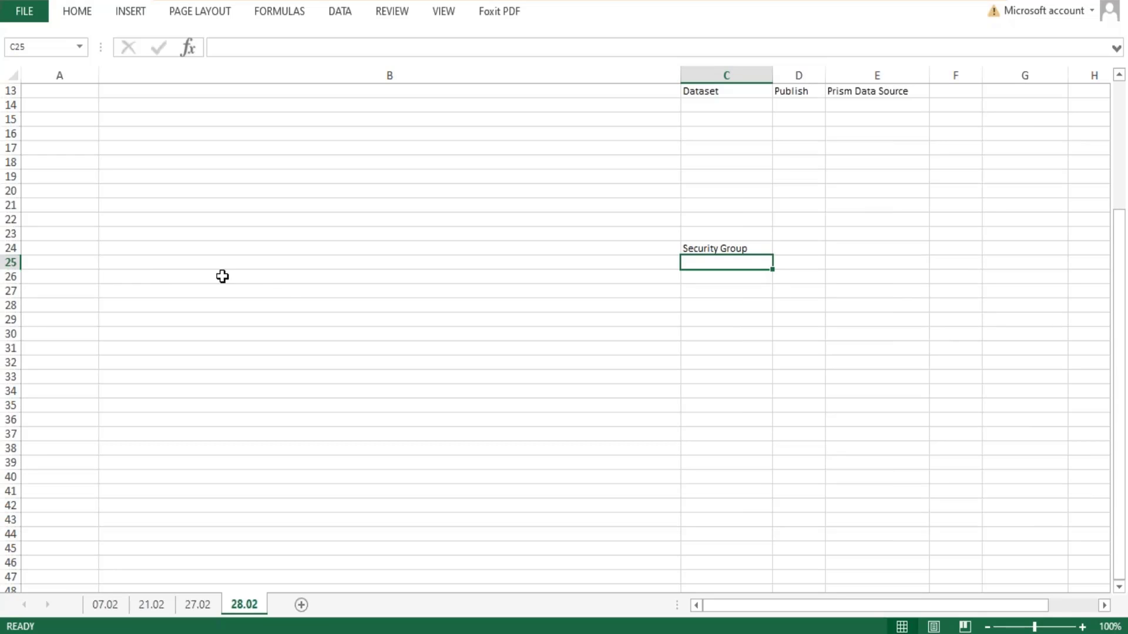
{"action": "double_click", "coordinate": [773, 75]}
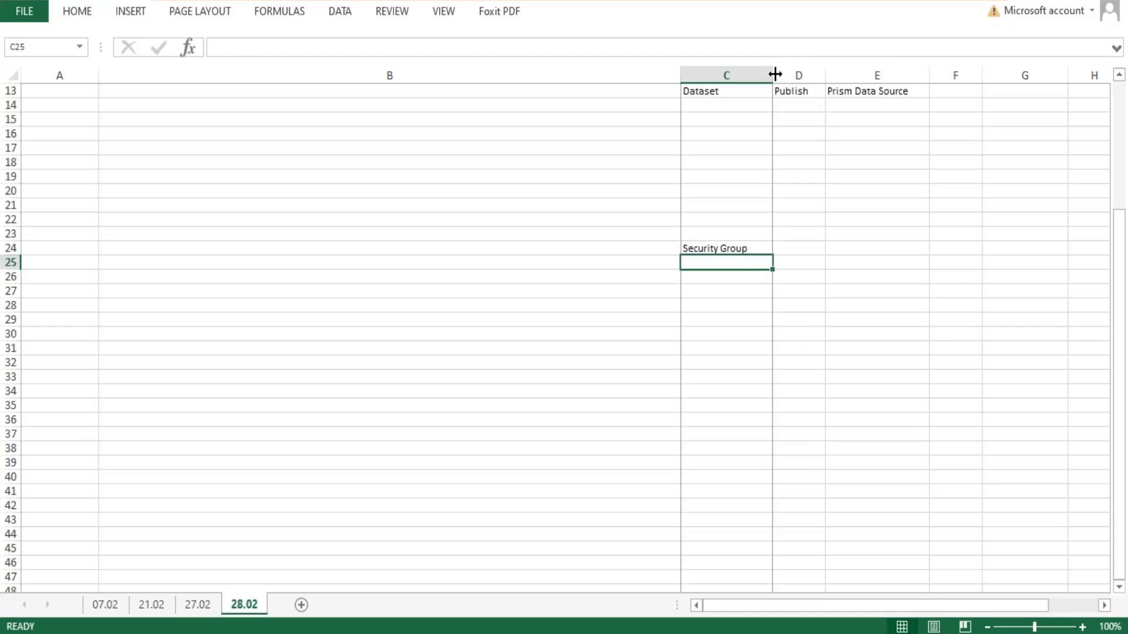
{"action": "left_click", "coordinate": [773, 75]}
{"action": "left_click", "coordinate": [704, 262]}
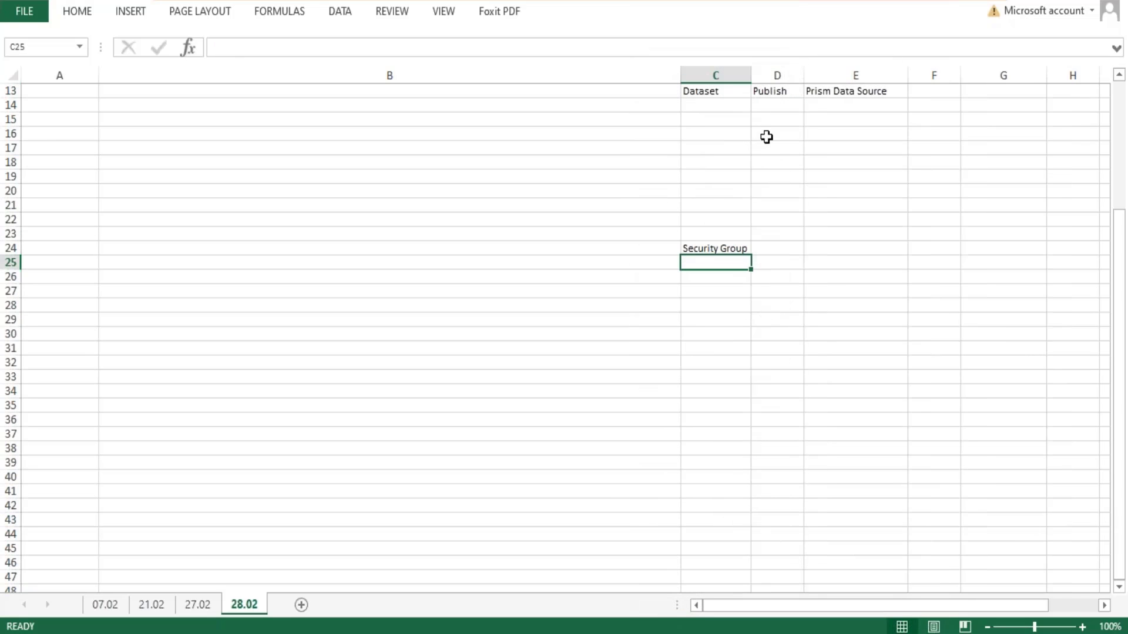
{"action": "left_click_drag", "start_coordinate": [751, 66], "coordinate": [791, 73]}
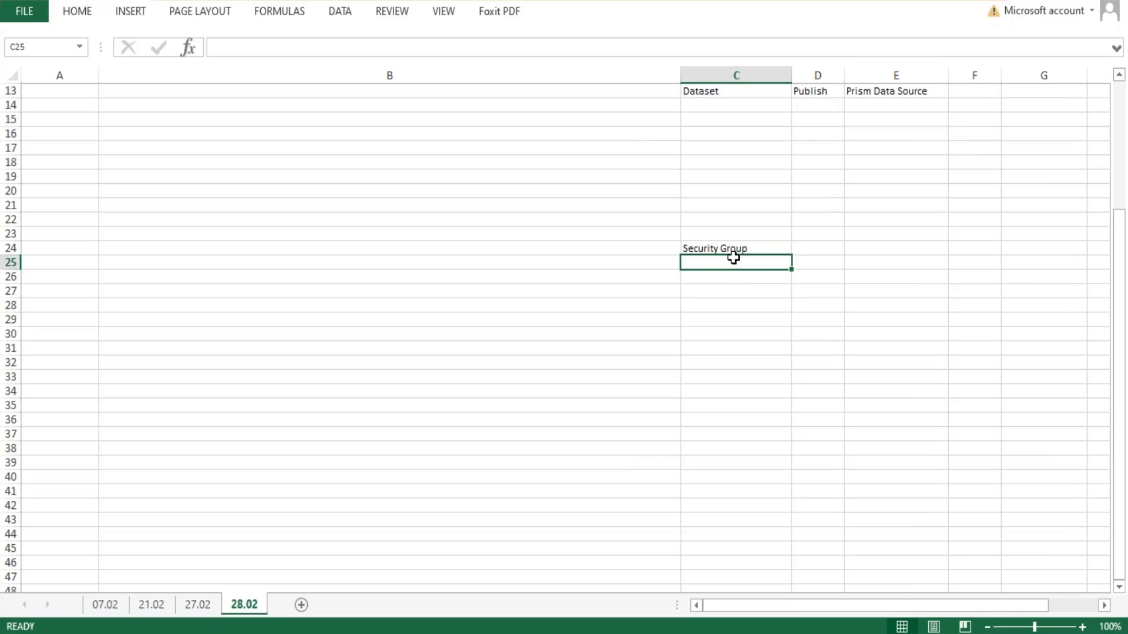
- Enter the explanation "Group of user > Same axs" in cell C25 under the Security Group heading
{"action": "type", "text": "Group o"}
{"action": "type", "text": "f user"}
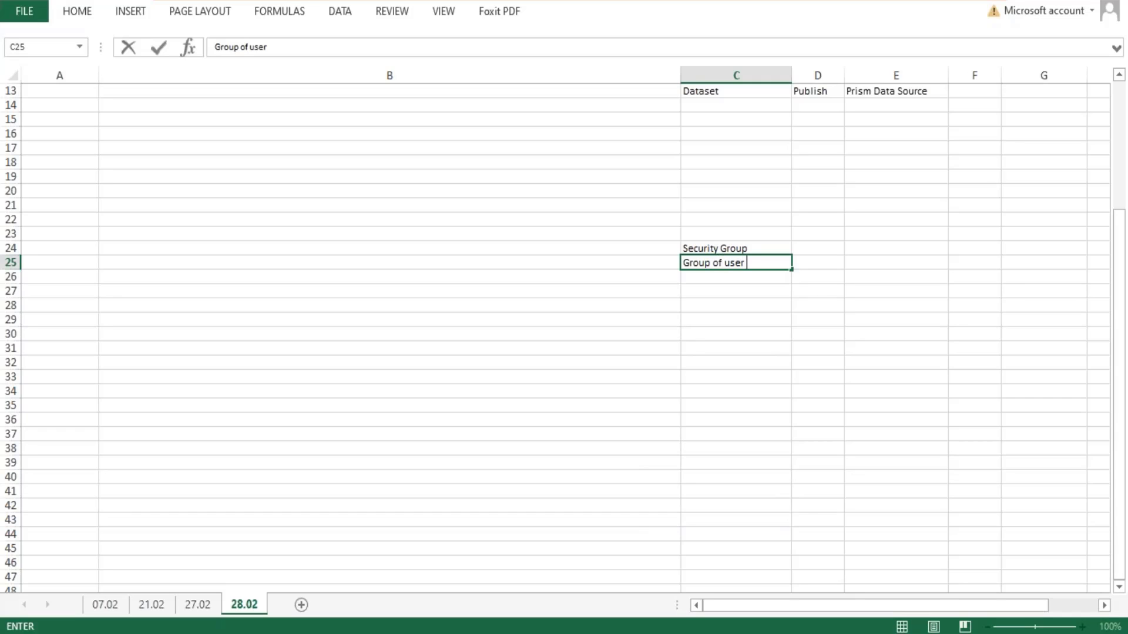
{"action": "type", "text": " > Same ac"}
{"action": "key", "text": "BackSpace"}
{"action": "type", "text": "xs"}
{"action": "key", "text": "Return"}
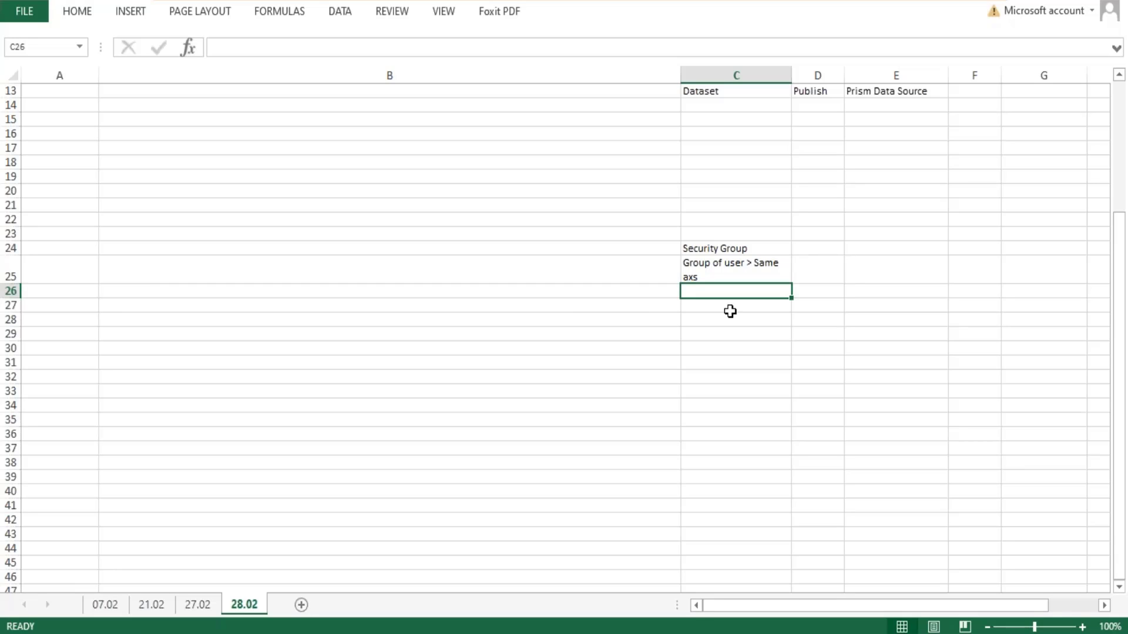
- Enter "Domains > Securable Items" in cell E24, in the same row as the Security Group heading
{"action": "left_click", "coordinate": [730, 265]}
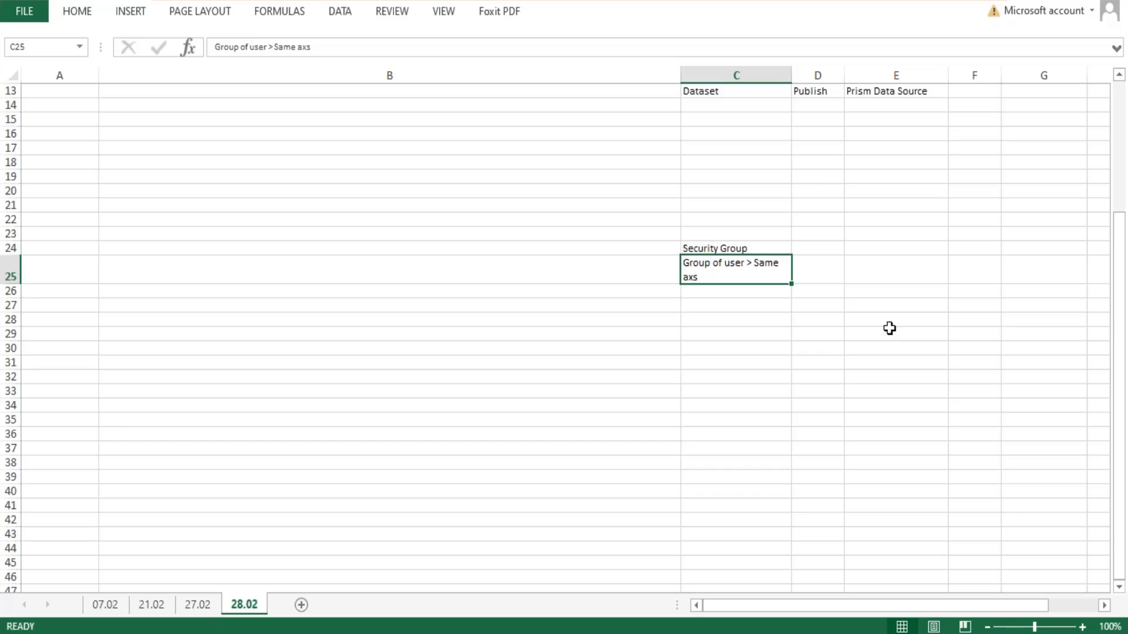
{"action": "left_click", "coordinate": [864, 249]}
{"action": "type", "text": "Domains"}
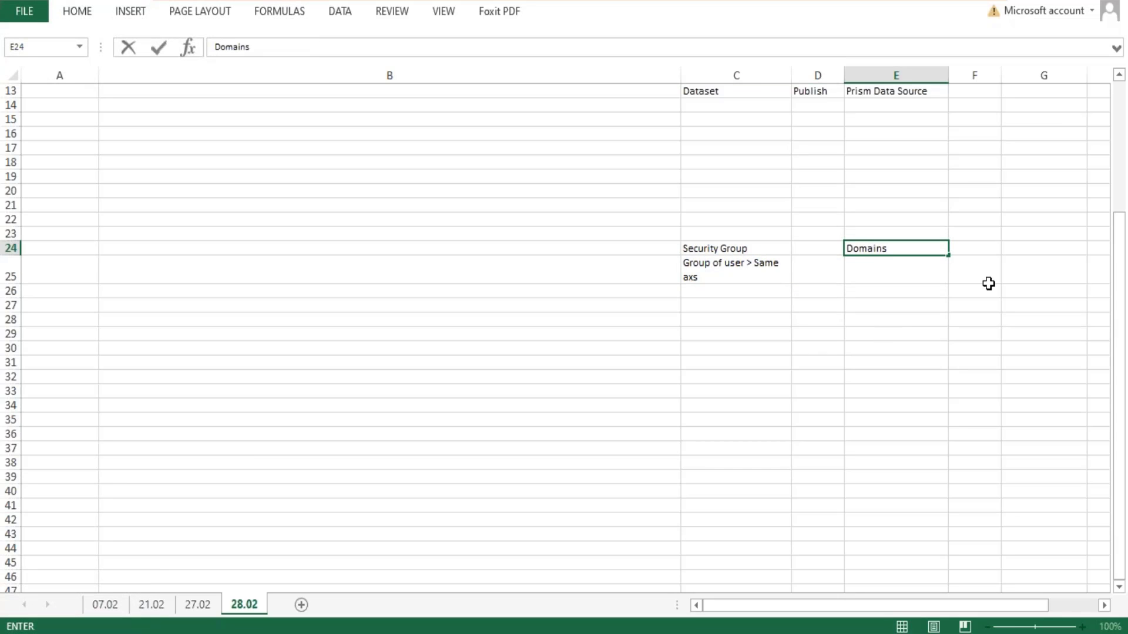
{"action": "key", "text": "Return"}
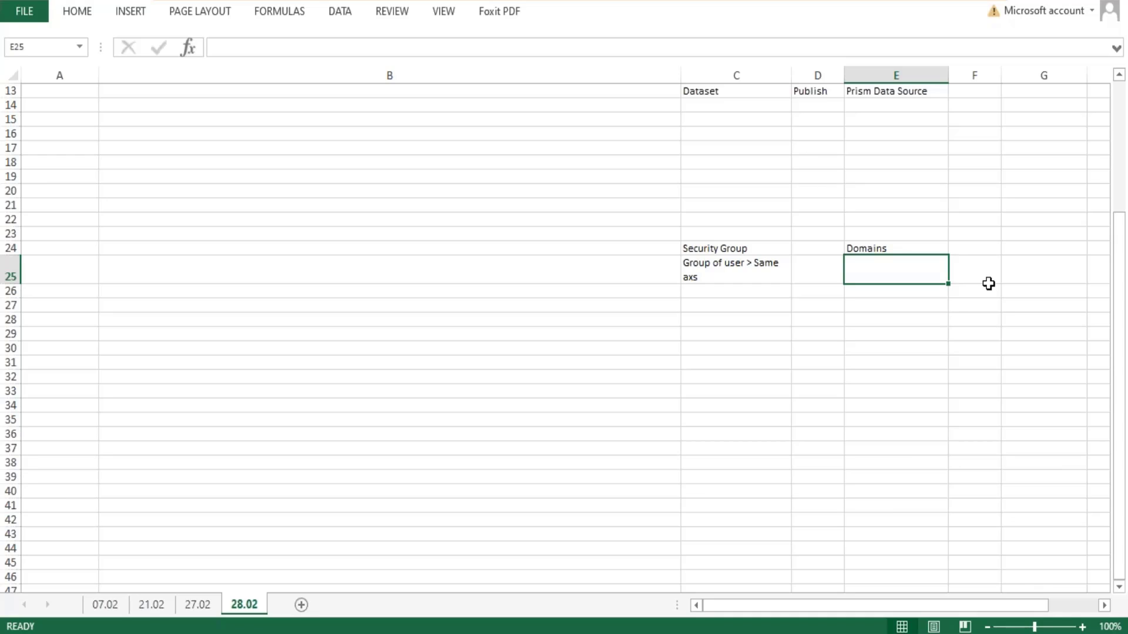
{"action": "double_click", "coordinate": [925, 248]}
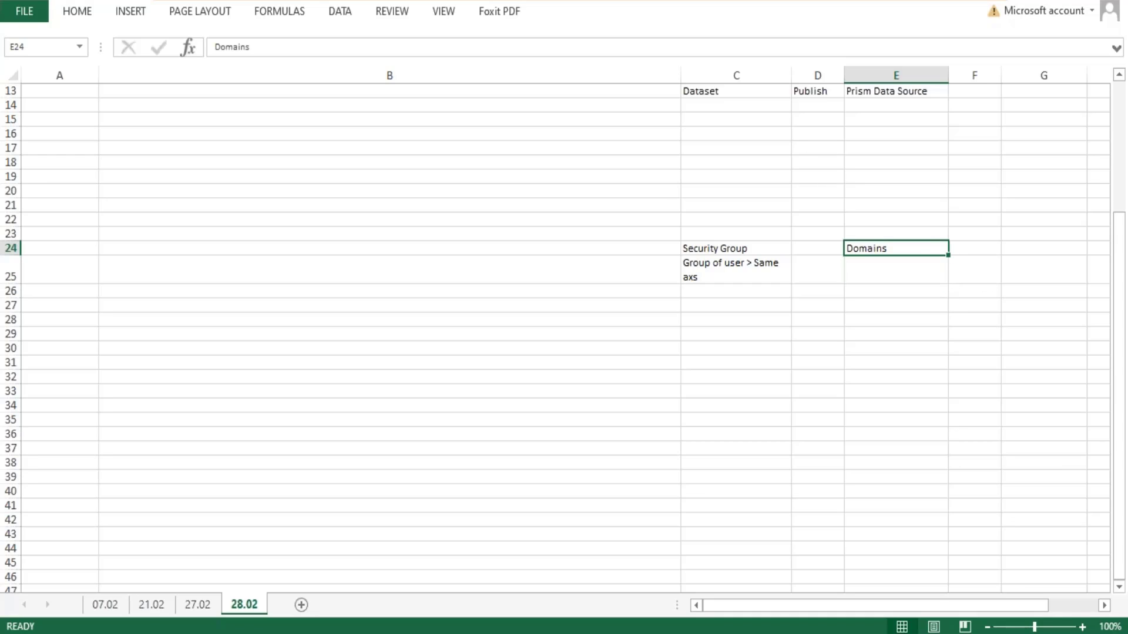
{"action": "type", "text": "> S"}
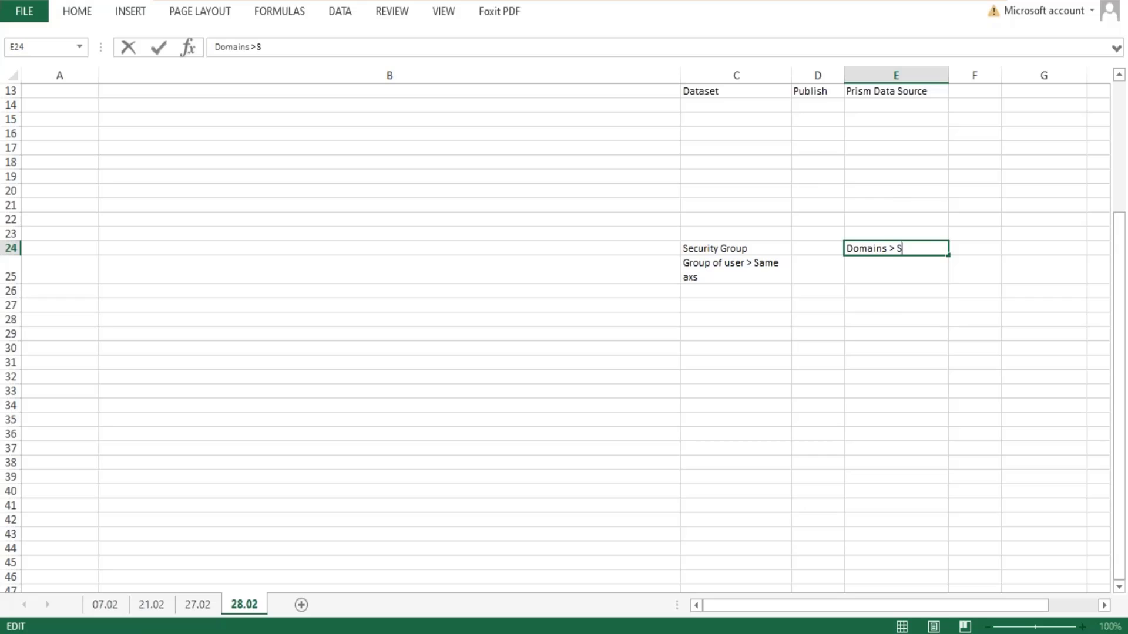
{"action": "type", "text": "ecurable Items"}
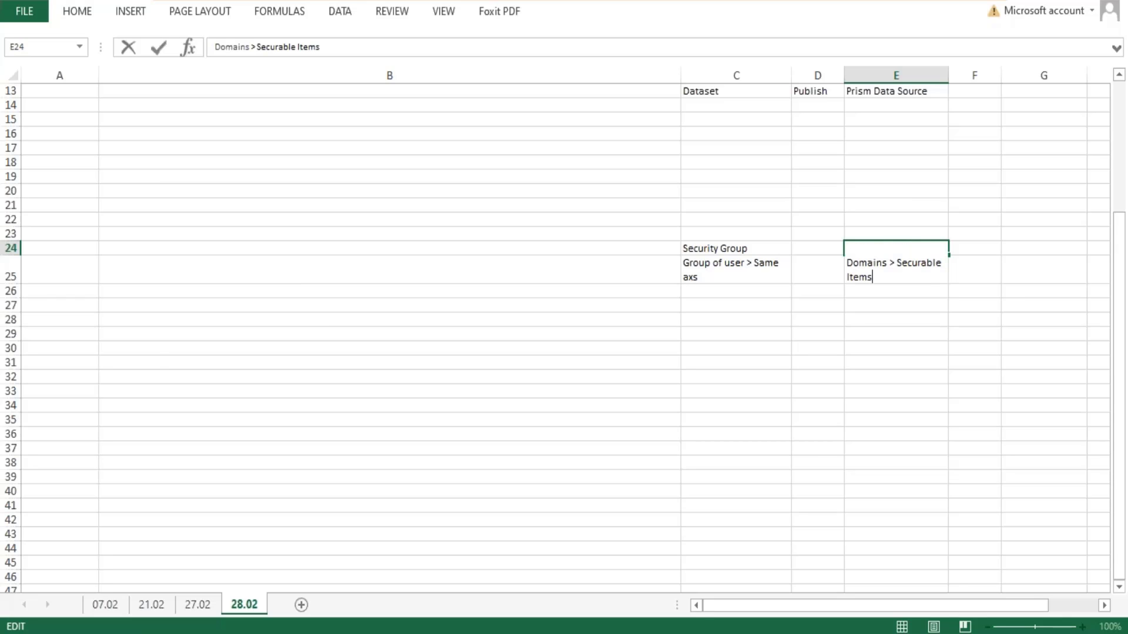
{"action": "key", "text": "Return"}
- Widen columns E and C so their notes fit on one line, and reduce rows 24 and 25 to single-line height
{"action": "left_click_drag", "start_coordinate": [948, 73], "coordinate": [984, 73]}
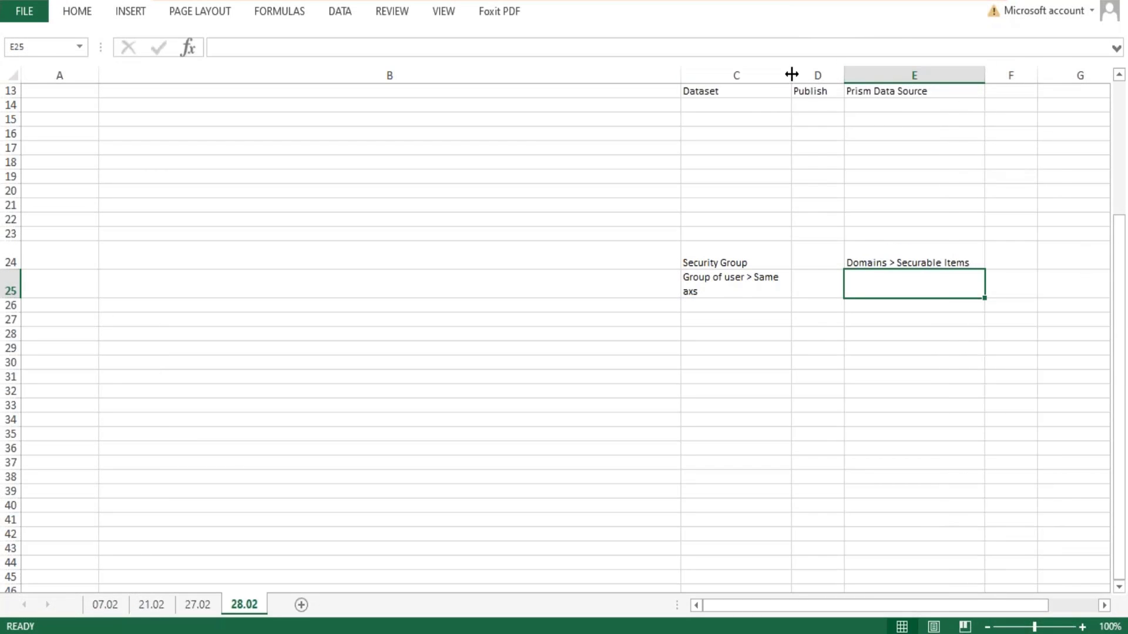
{"action": "left_click_drag", "start_coordinate": [792, 73], "coordinate": [816, 73]}
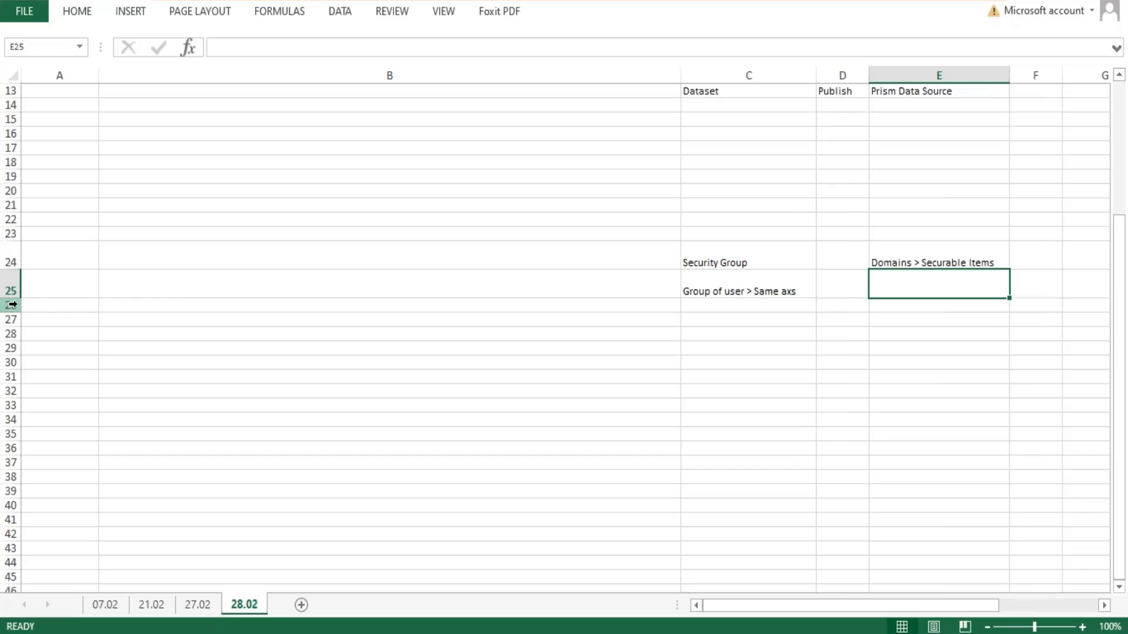
{"action": "left_click_drag", "start_coordinate": [13, 304], "coordinate": [10, 284]}
{"action": "left_click", "coordinate": [995, 263]}
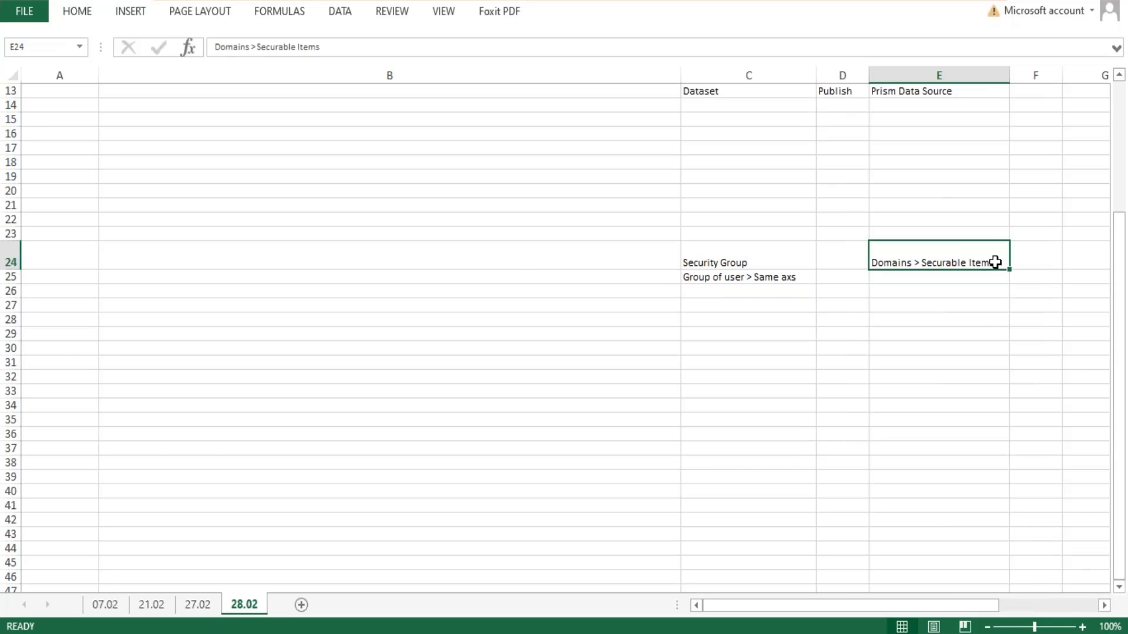
{"action": "double_click", "coordinate": [994, 263]}
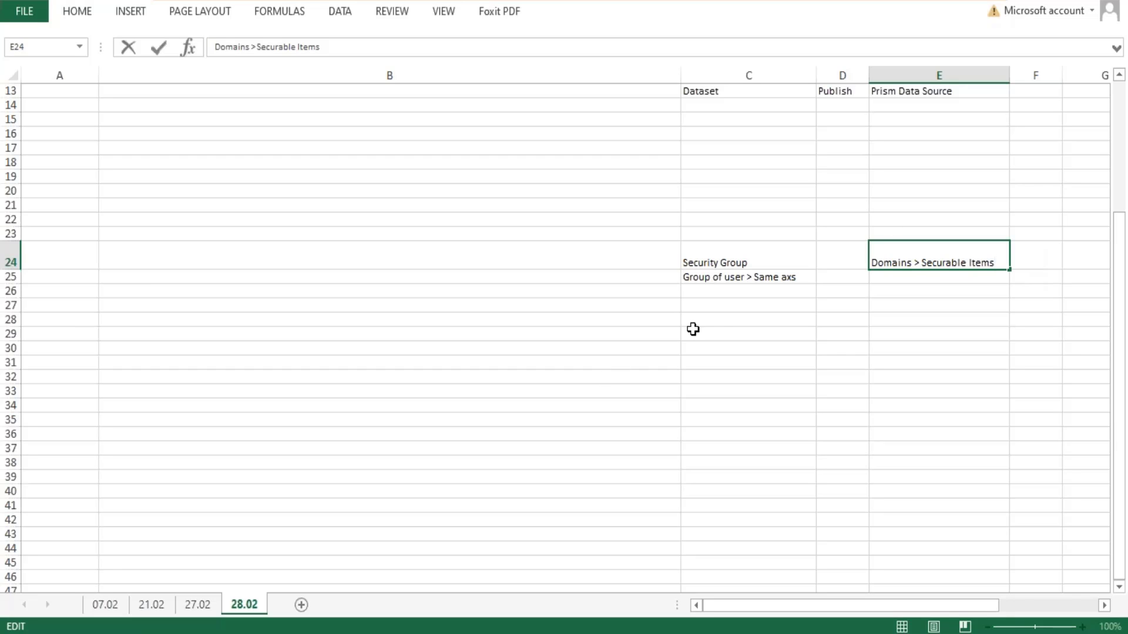
{"action": "left_click_drag", "start_coordinate": [801, 254], "coordinate": [801, 263]}
{"action": "left_click", "coordinate": [995, 250]}
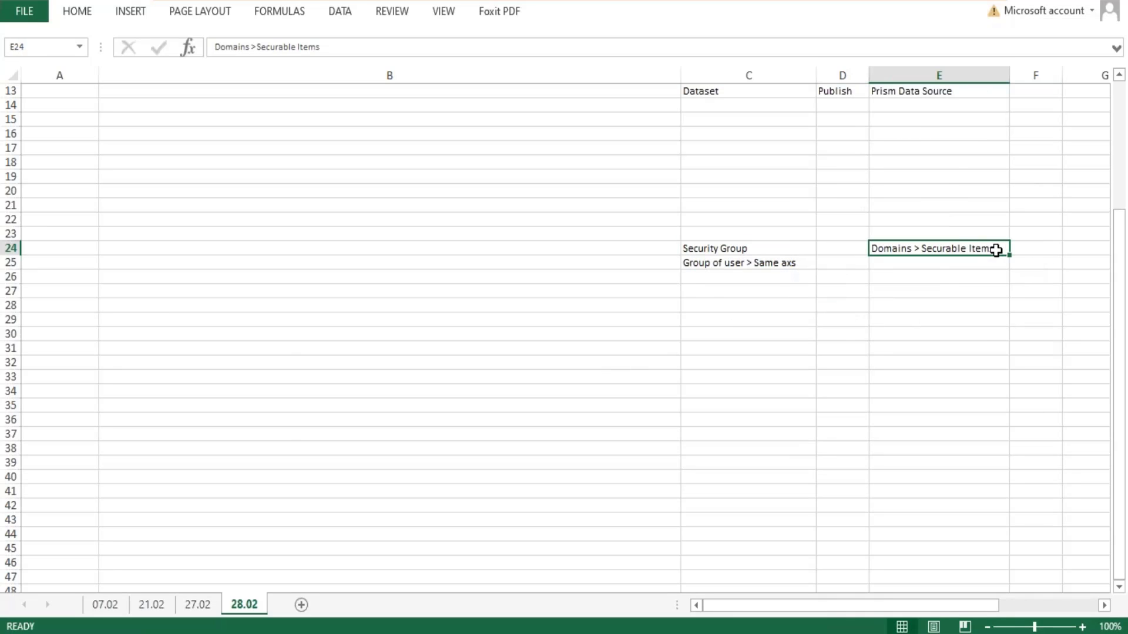
{"action": "left_click", "coordinate": [944, 262]}
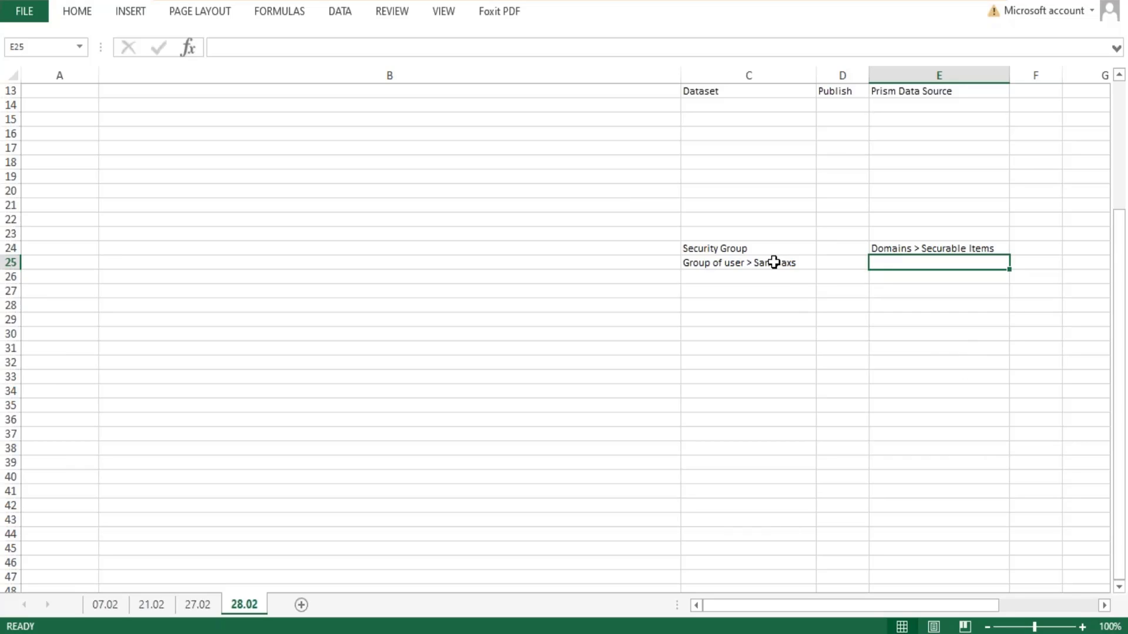
- Enter an example security group "ABC" in cell C27 and list its example members in the cells below
{"action": "left_click", "coordinate": [726, 245]}
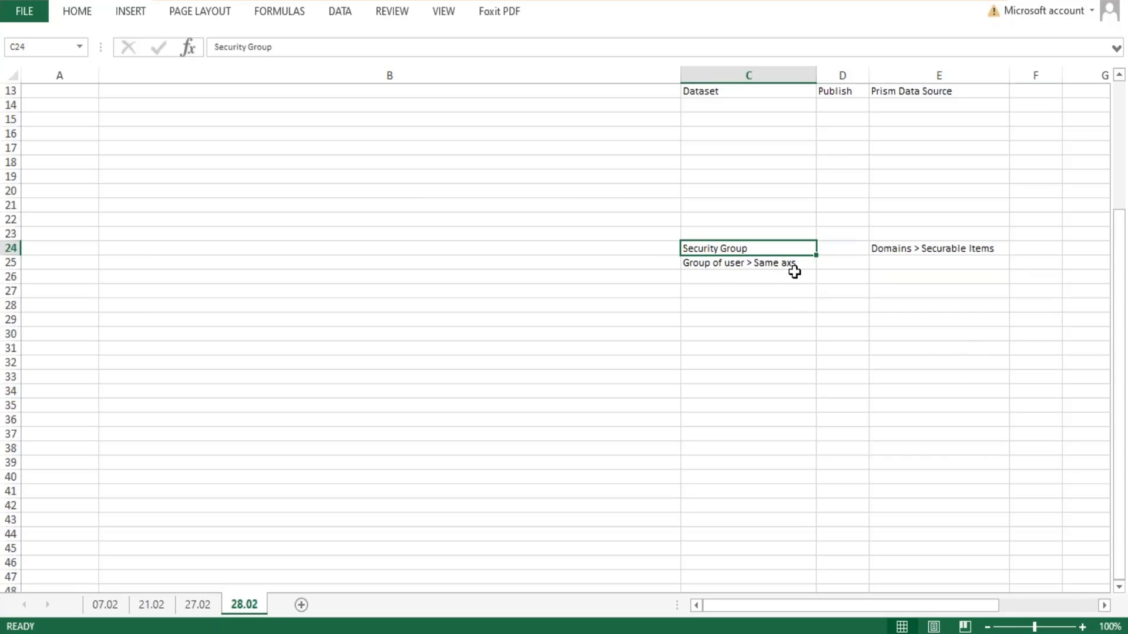
{"action": "left_click", "coordinate": [745, 262]}
{"action": "left_click", "coordinate": [756, 288]}
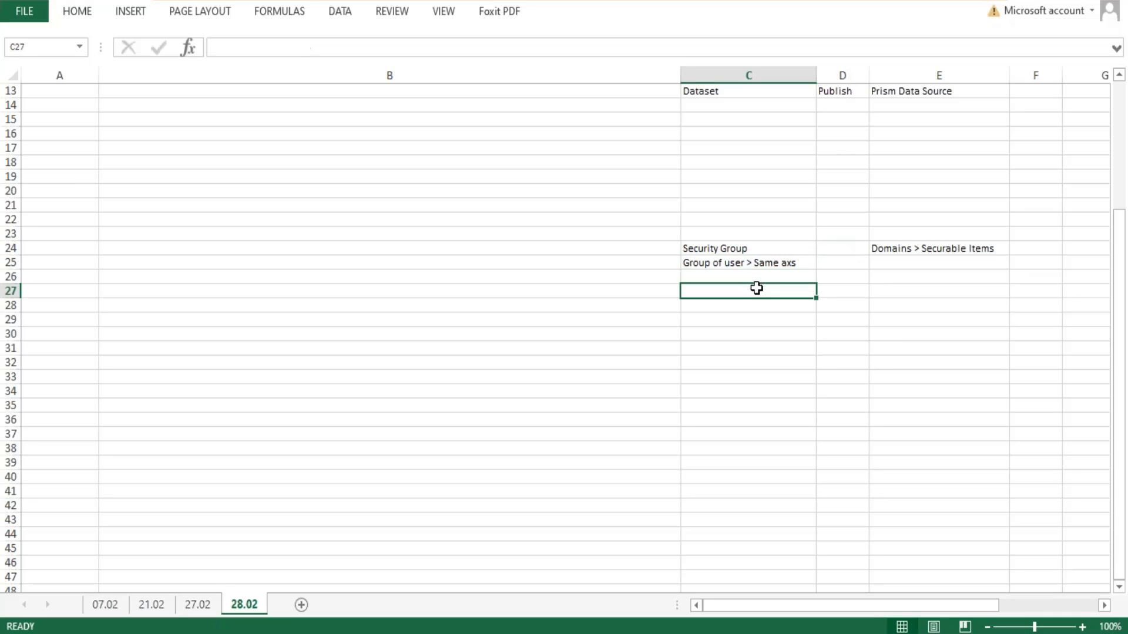
{"action": "type", "text": "ABC"}
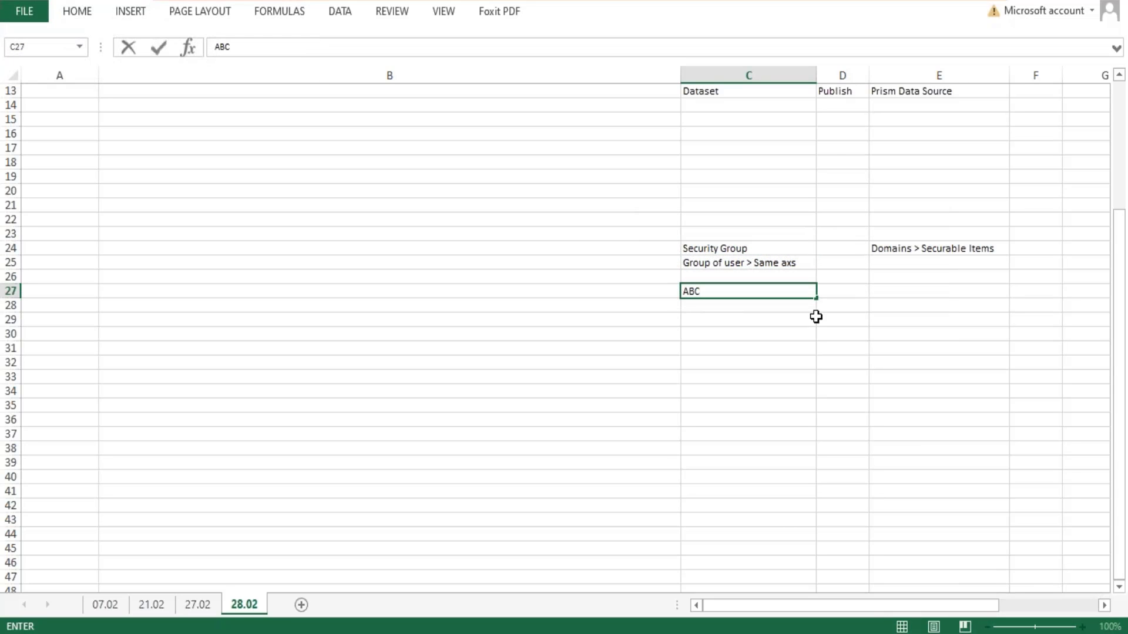
{"action": "key", "text": "Return"}
{"action": "type", "text": "Em"}
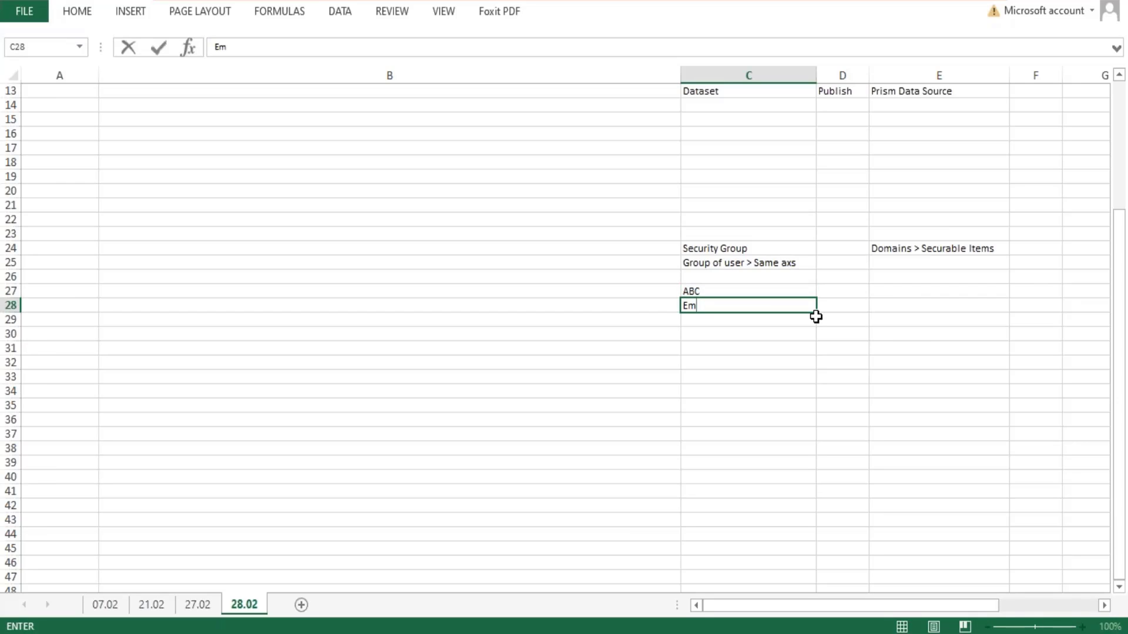
{"action": "left_click", "coordinate": [818, 318]}
{"action": "key", "text": "Up"}
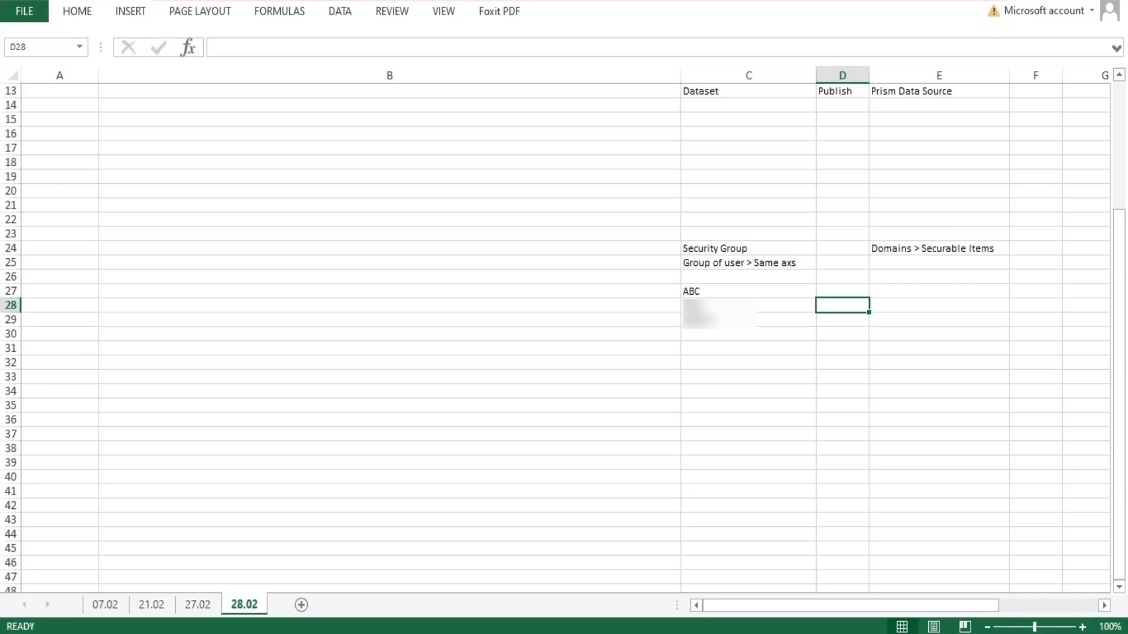
- Enter the example securable item "Create Sup Org" in cell E28 and its heading "Domain CSO" in E27
{"action": "key", "text": "Right"}
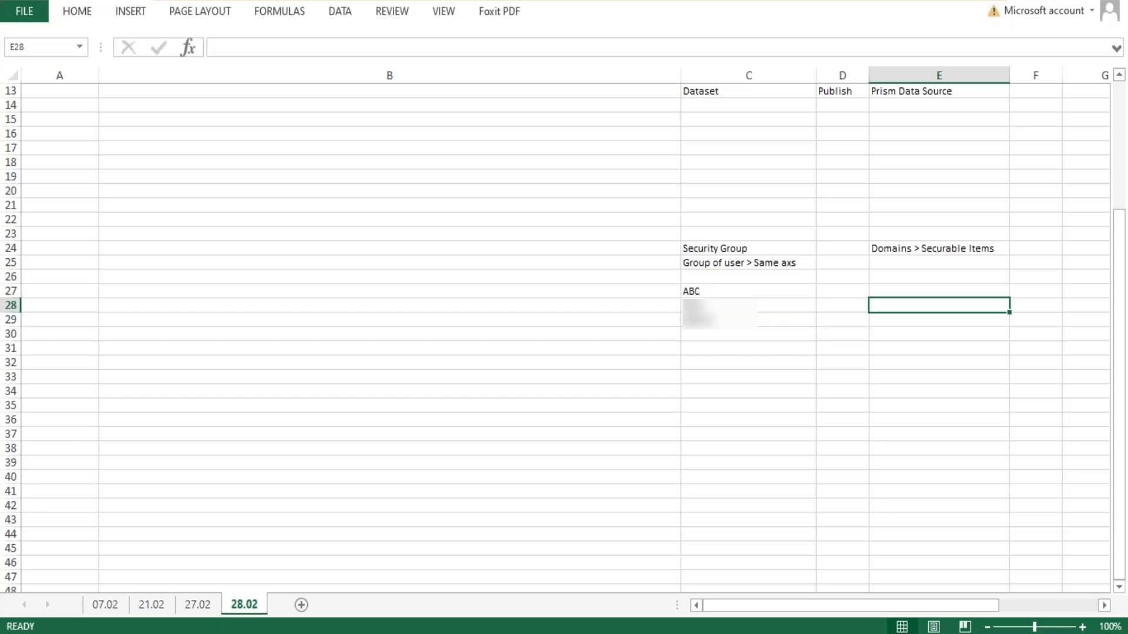
{"action": "type", "text": "Create S"}
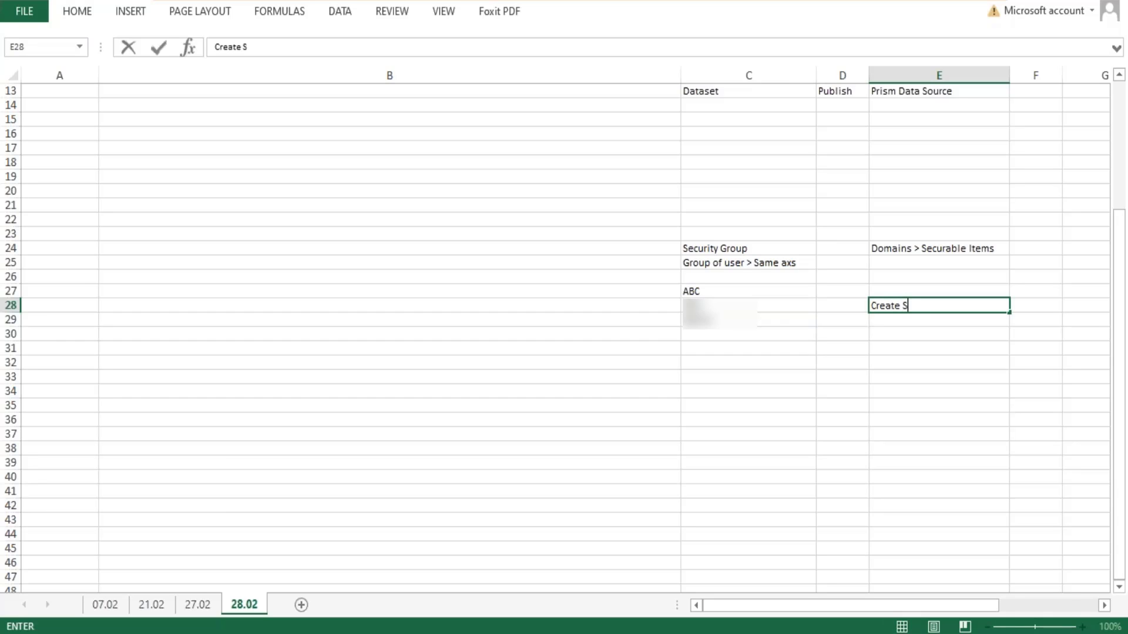
{"action": "type", "text": "up Org"}
{"action": "key", "text": "Up"}
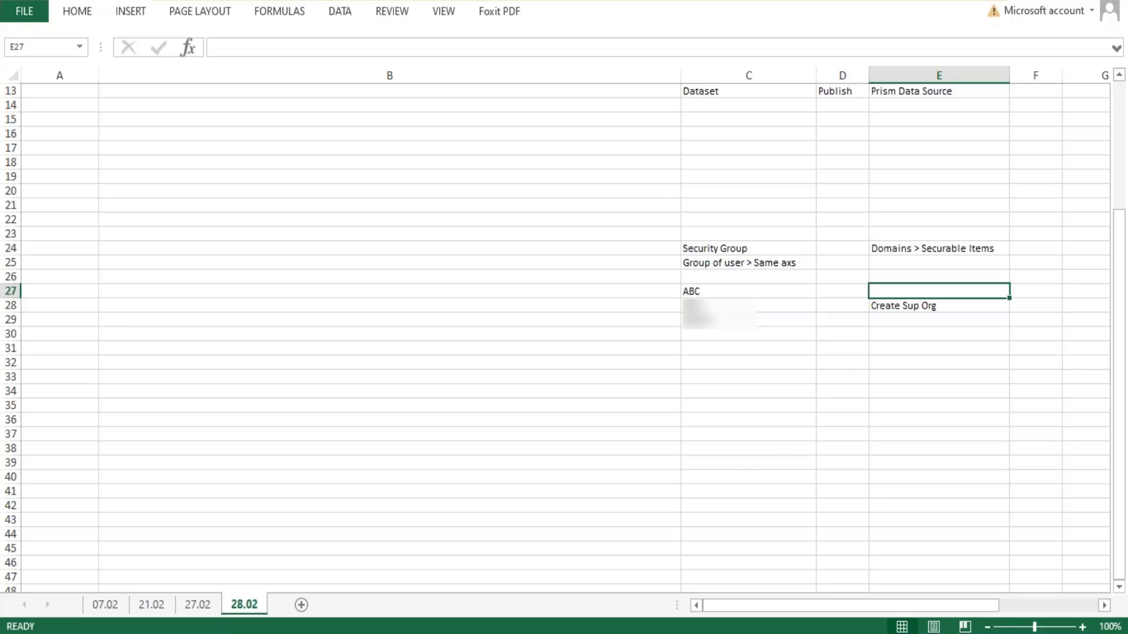
{"action": "type", "text": "Domain"}
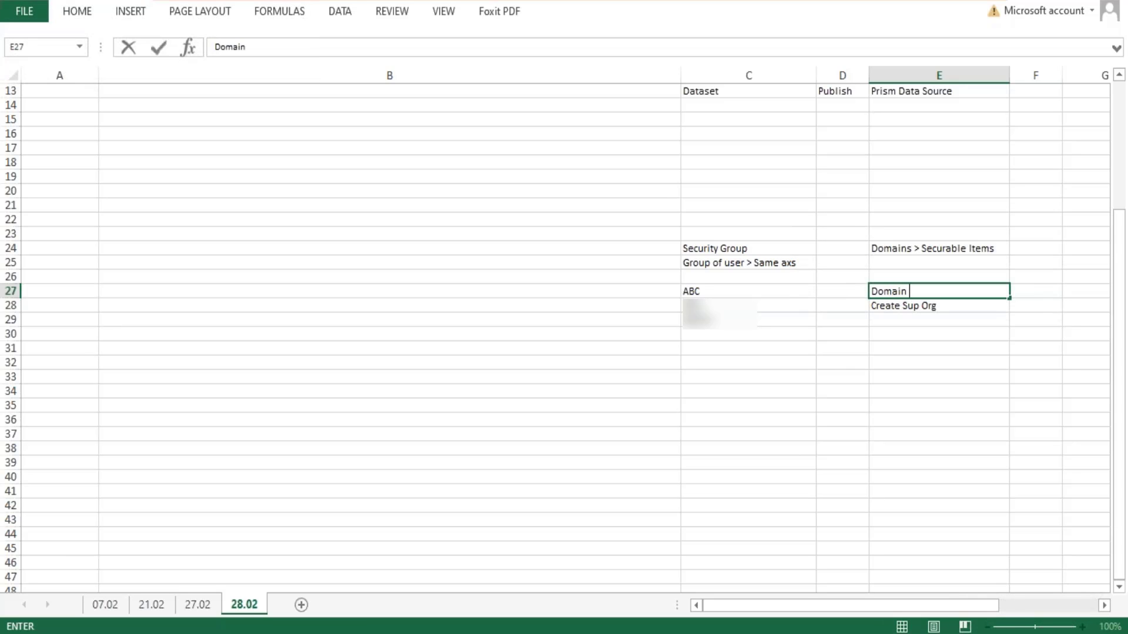
{"action": "type", "text": " CSO"}
{"action": "key", "text": "Left"}
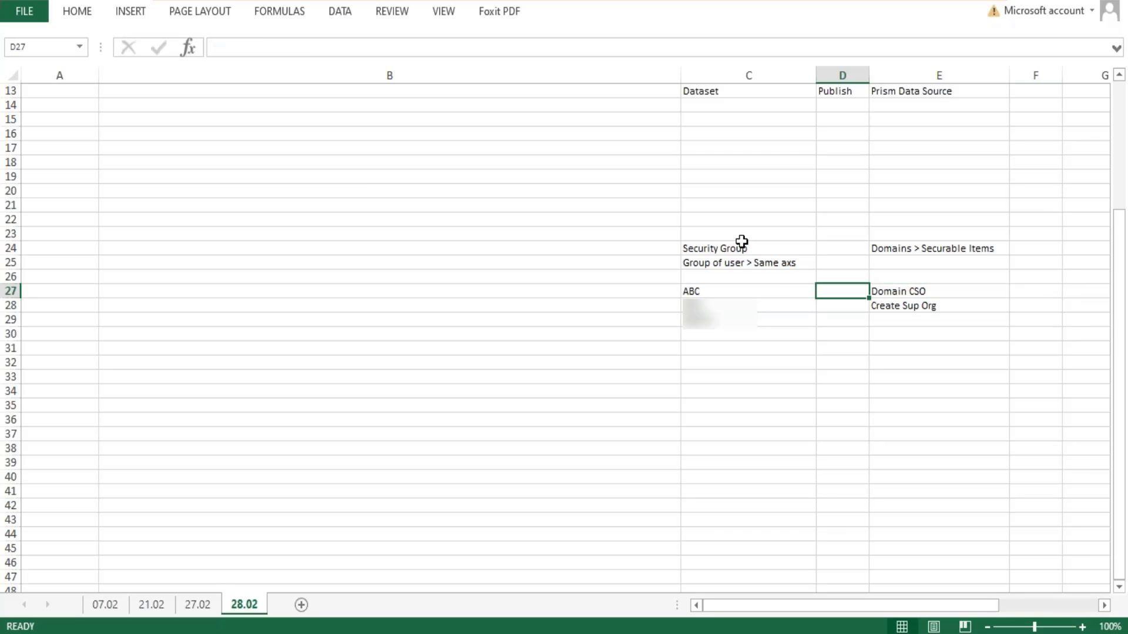
- Enter "Domain Security Policy Permissions" in cell D27, then widen column D and shrink row 27 so the text fits on two lines
{"action": "left_click", "coordinate": [699, 294]}
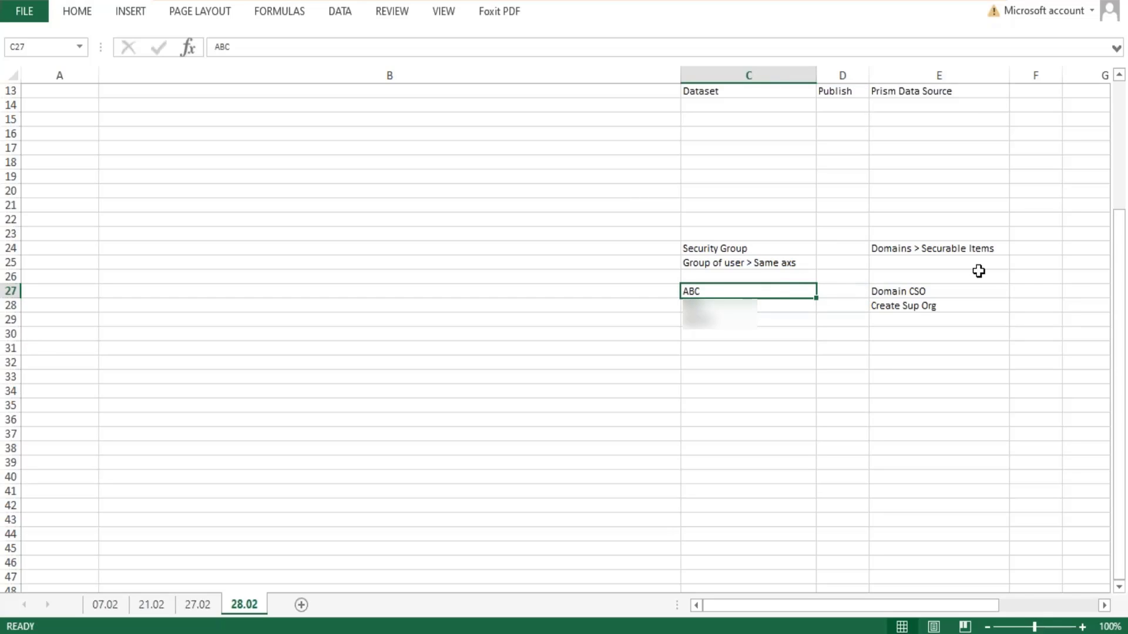
{"action": "left_click", "coordinate": [912, 294]}
{"action": "left_click", "coordinate": [833, 292]}
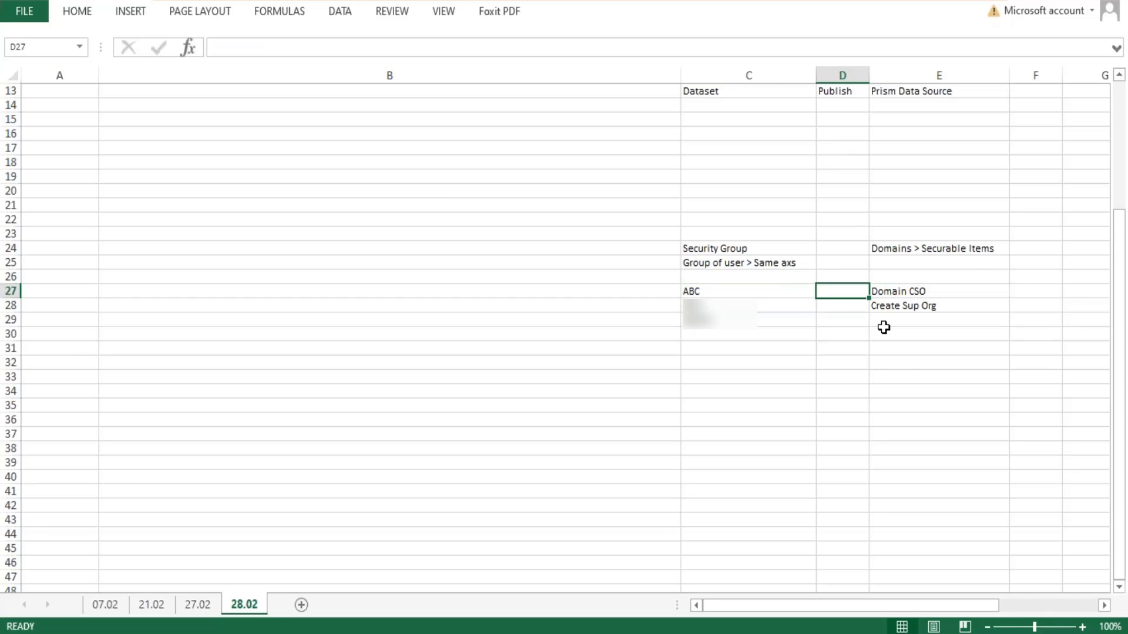
{"action": "type", "text": "Dom"}
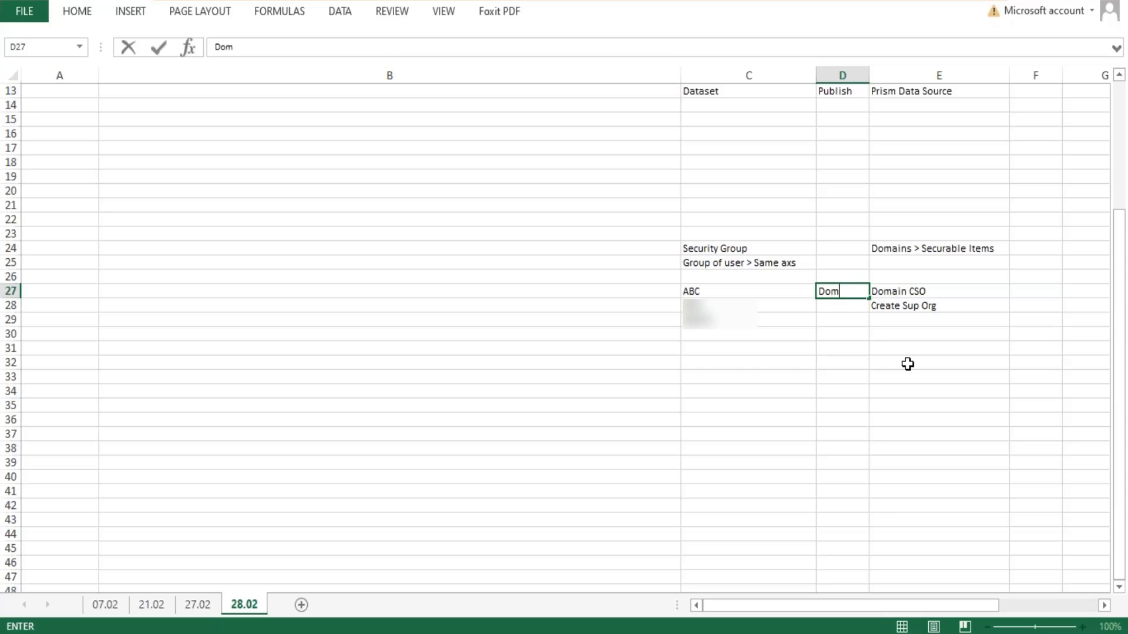
{"action": "type", "text": "ain Security Po"}
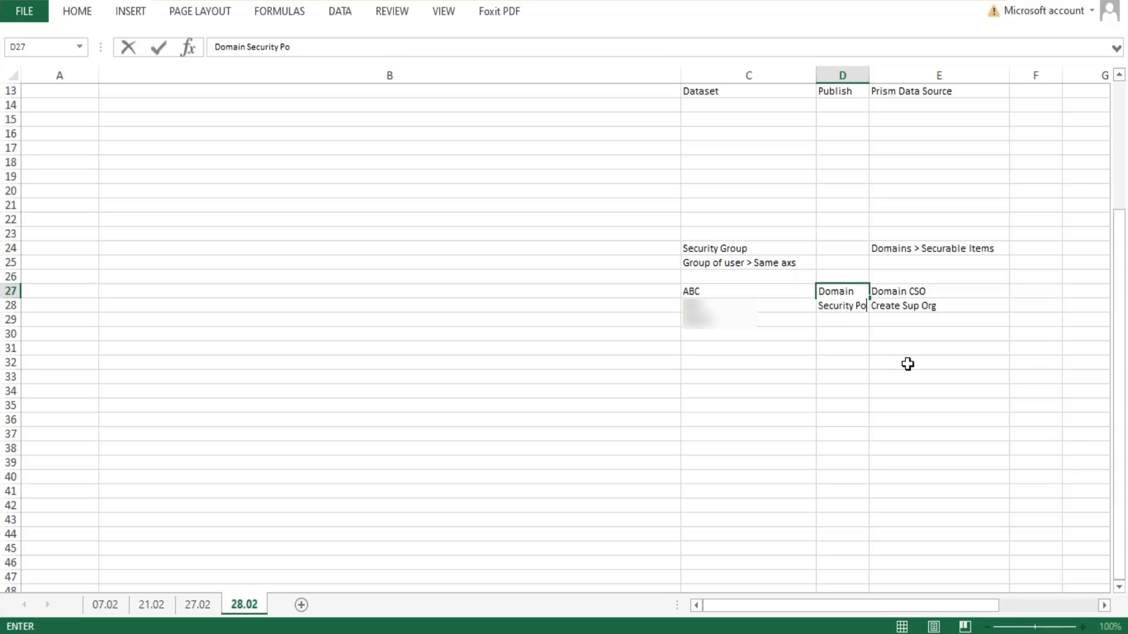
{"action": "type", "text": "licy Permissions"}
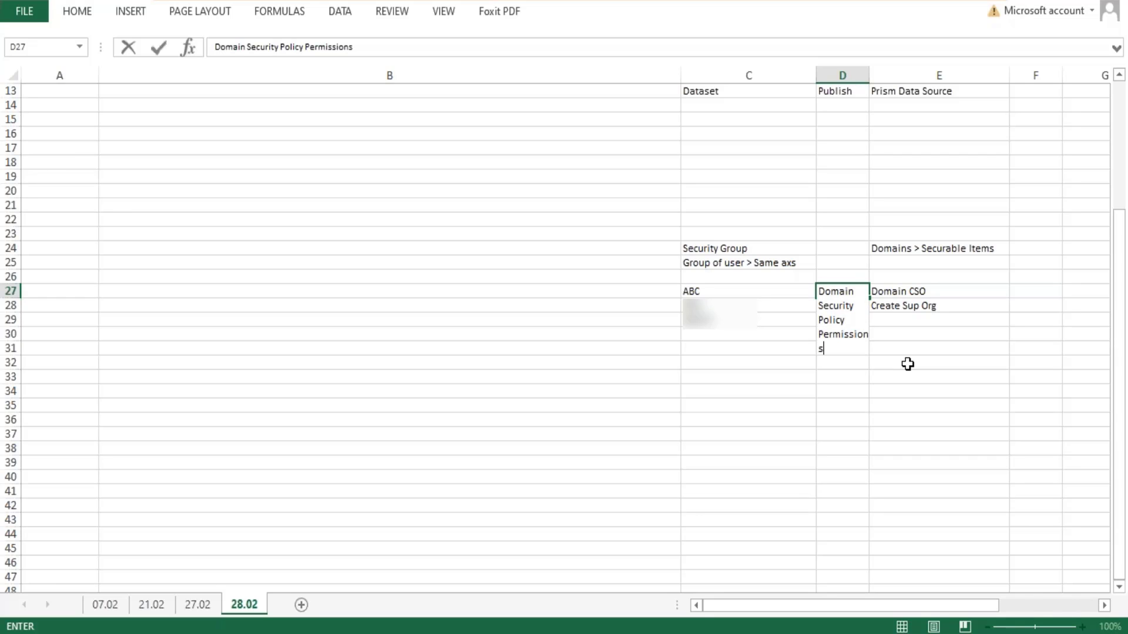
{"action": "key", "text": "Return"}
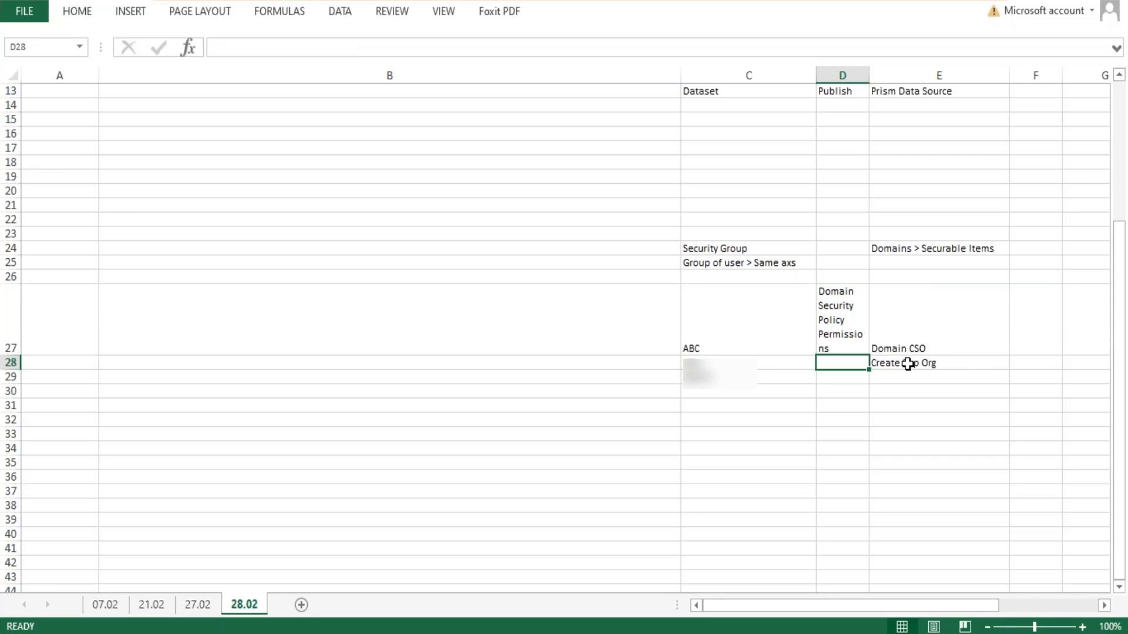
{"action": "left_click_drag", "start_coordinate": [869, 75], "coordinate": [934, 77]}
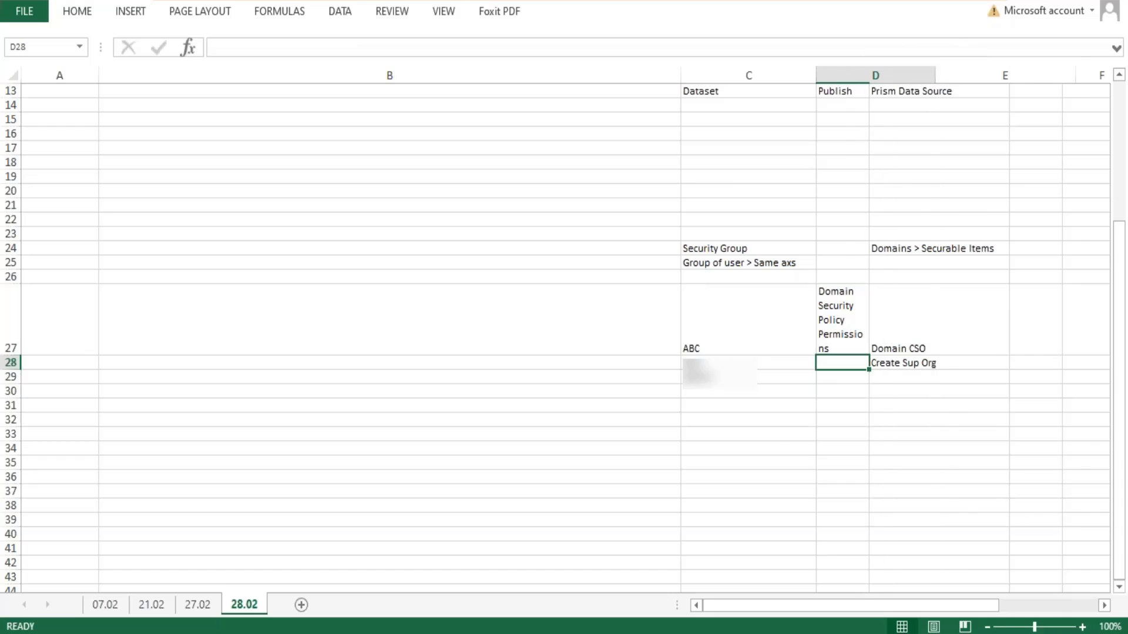
{"action": "left_click_drag", "start_coordinate": [10, 356], "coordinate": [10, 312]}
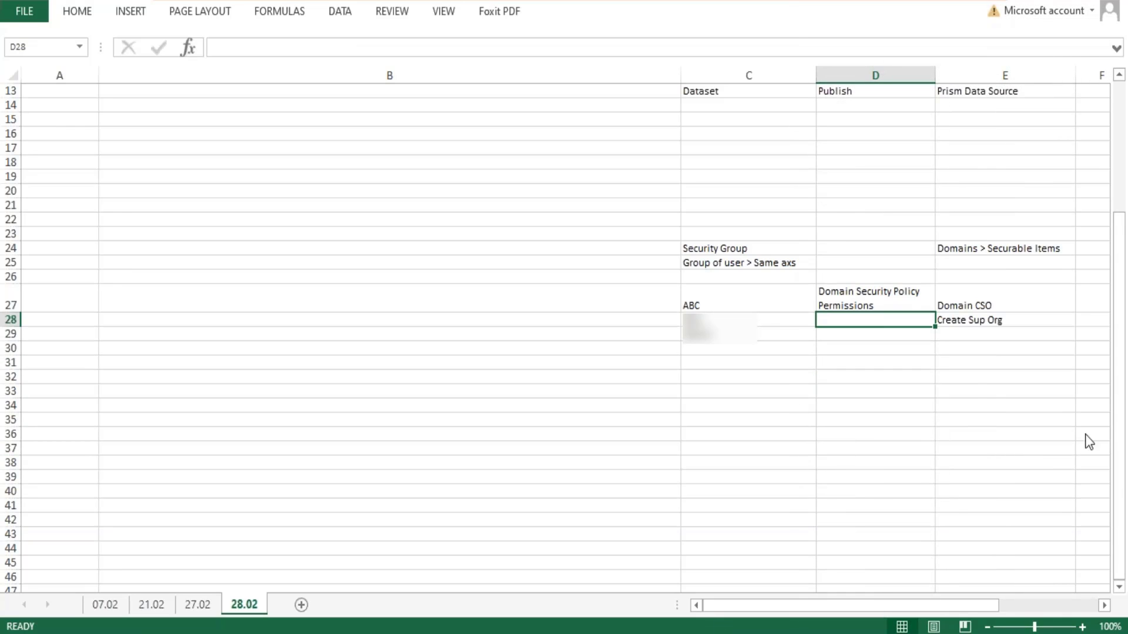
- Examine how security group ABC and its members in column C relate to Domain CSO and its securable items in column E
{"action": "double_click", "coordinate": [716, 301]}
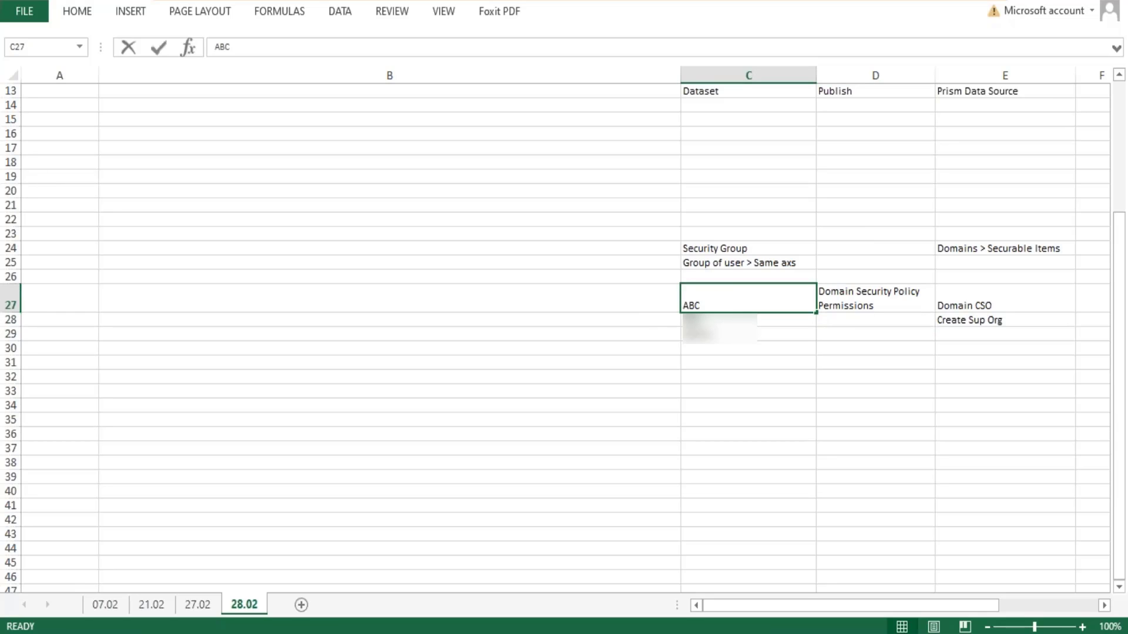
{"action": "left_click_drag", "start_coordinate": [709, 301], "coordinate": [679, 301]}
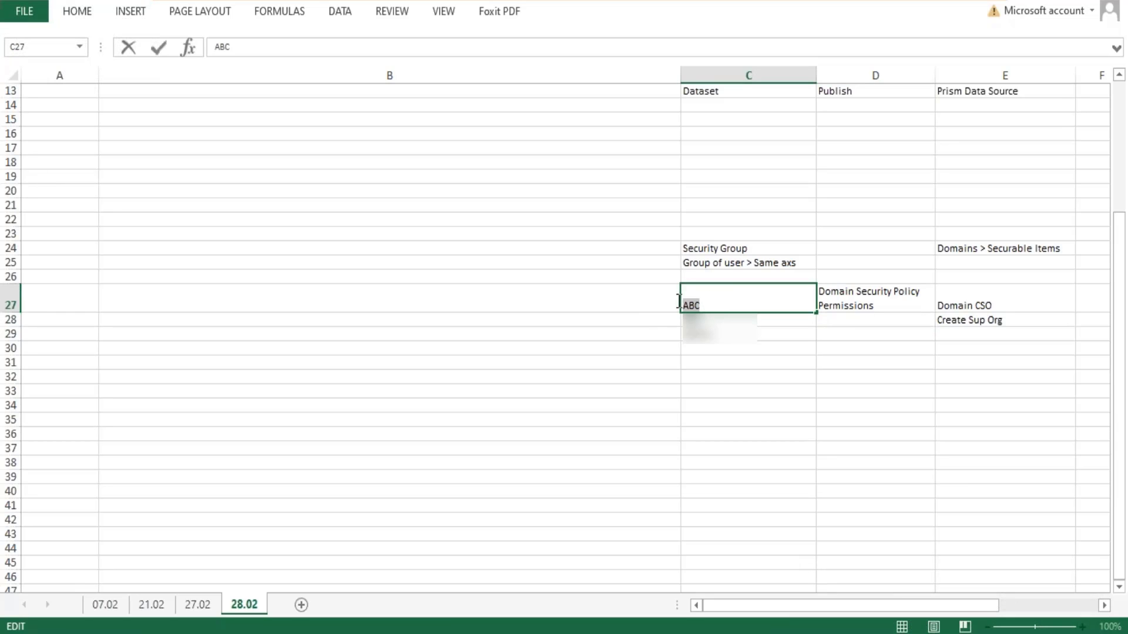
{"action": "left_click", "coordinate": [710, 305]}
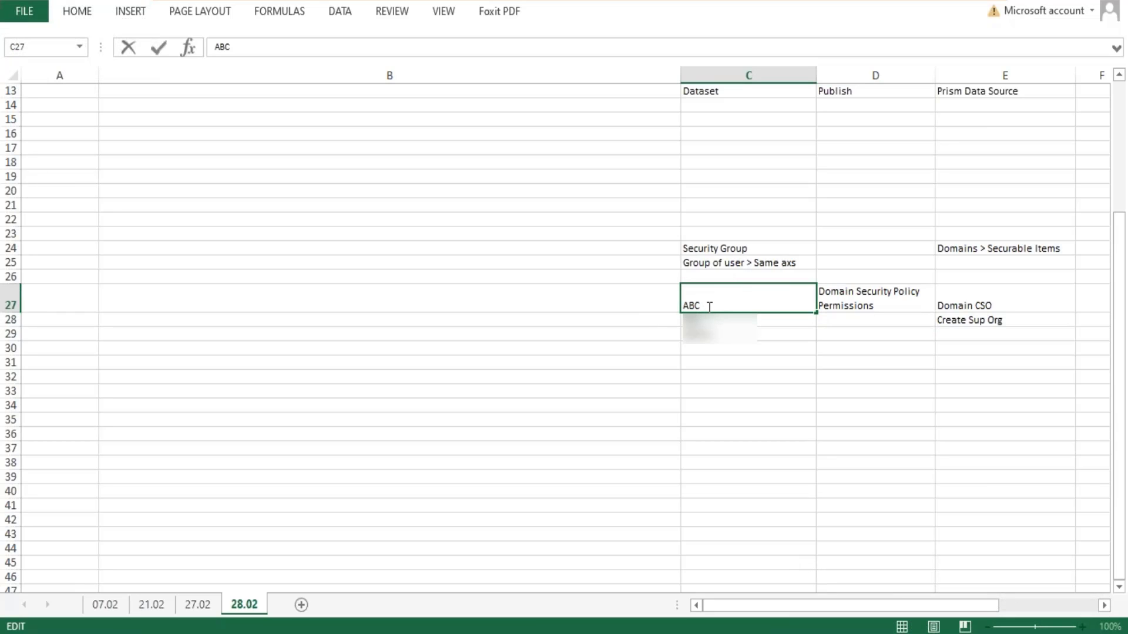
{"action": "left_click", "coordinate": [1005, 298]}
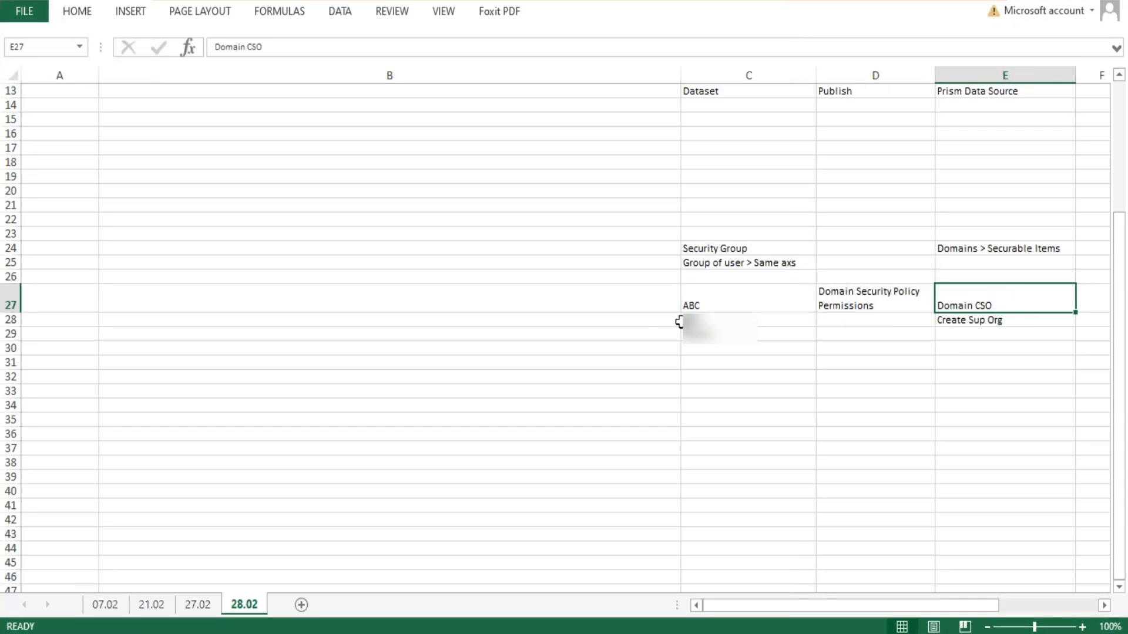
{"action": "left_click_drag", "start_coordinate": [702, 321], "coordinate": [703, 348]}
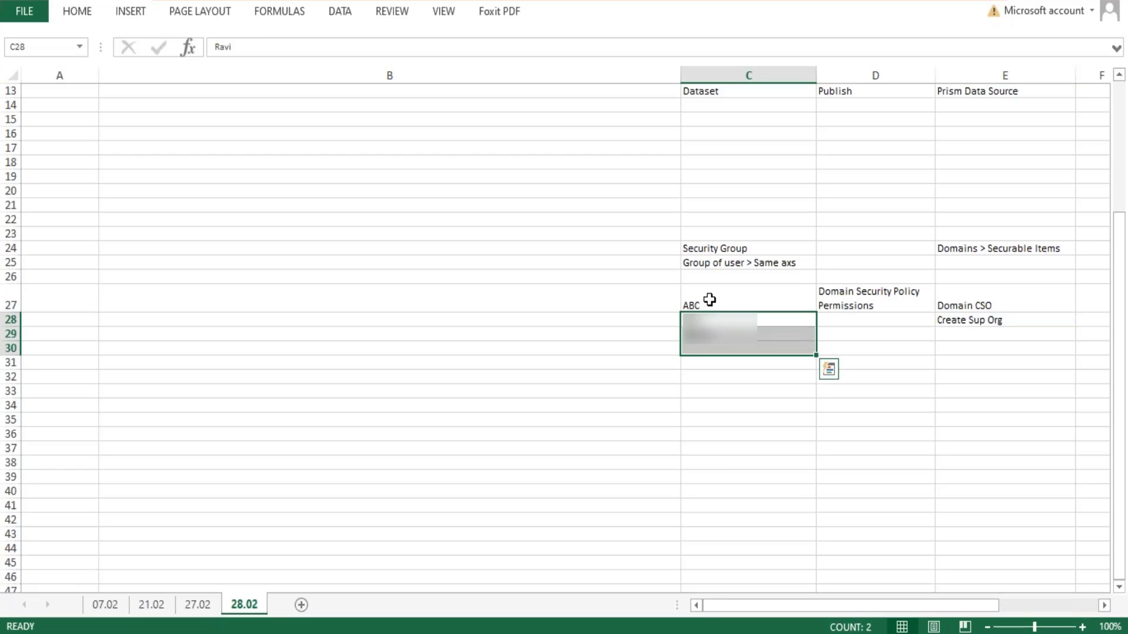
{"action": "left_click", "coordinate": [709, 300]}
{"action": "key", "text": "ctrl+c"}
{"action": "left_click", "coordinate": [1005, 306]}
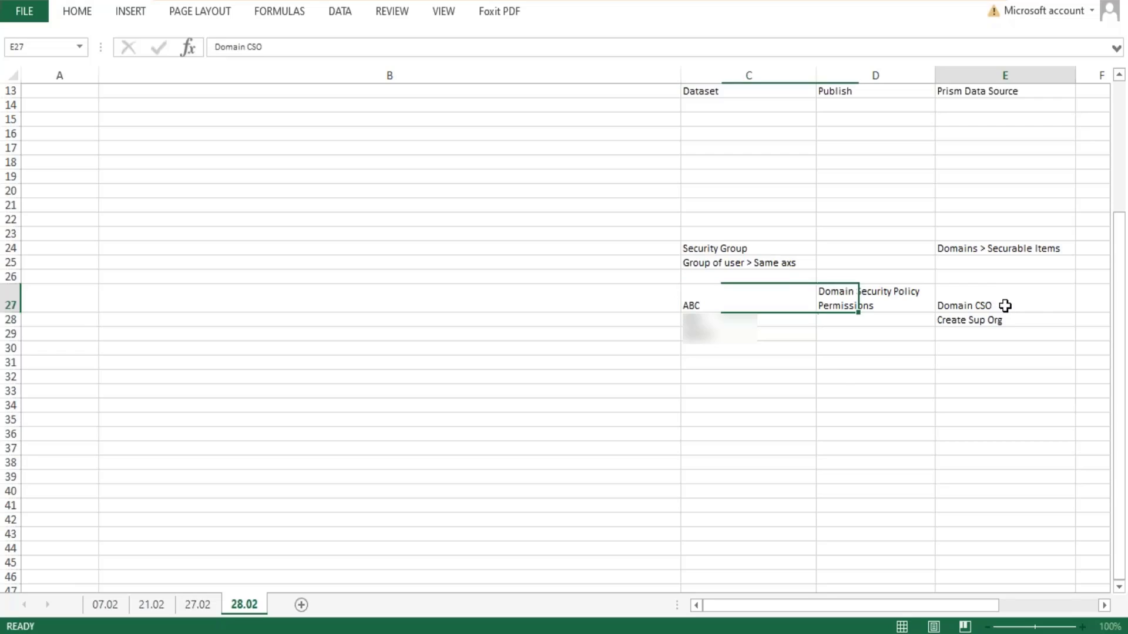
{"action": "double_click", "coordinate": [1005, 305]}
{"action": "left_click_drag", "start_coordinate": [1005, 305], "coordinate": [941, 304]}
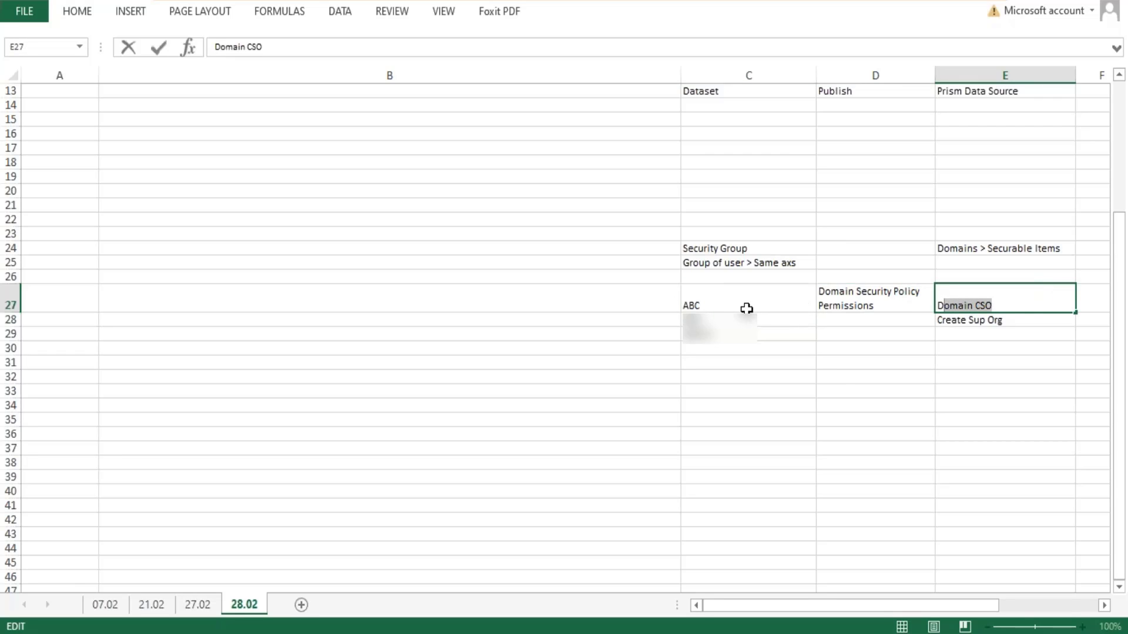
{"action": "left_click_drag", "start_coordinate": [704, 320], "coordinate": [711, 389]}
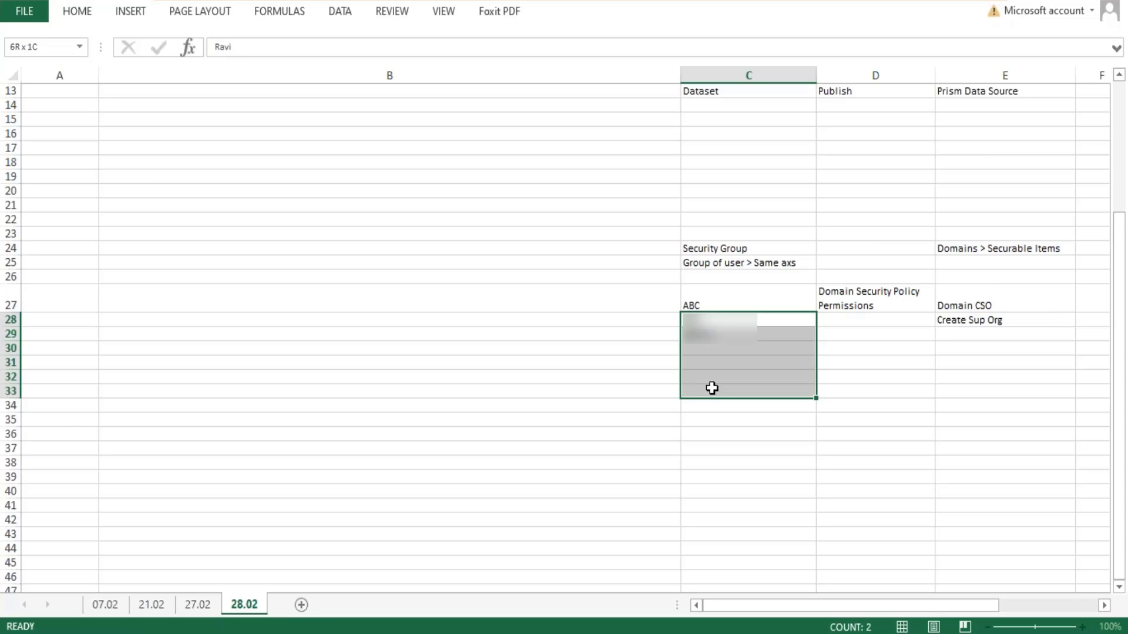
{"action": "key", "text": "ctrl+v"}
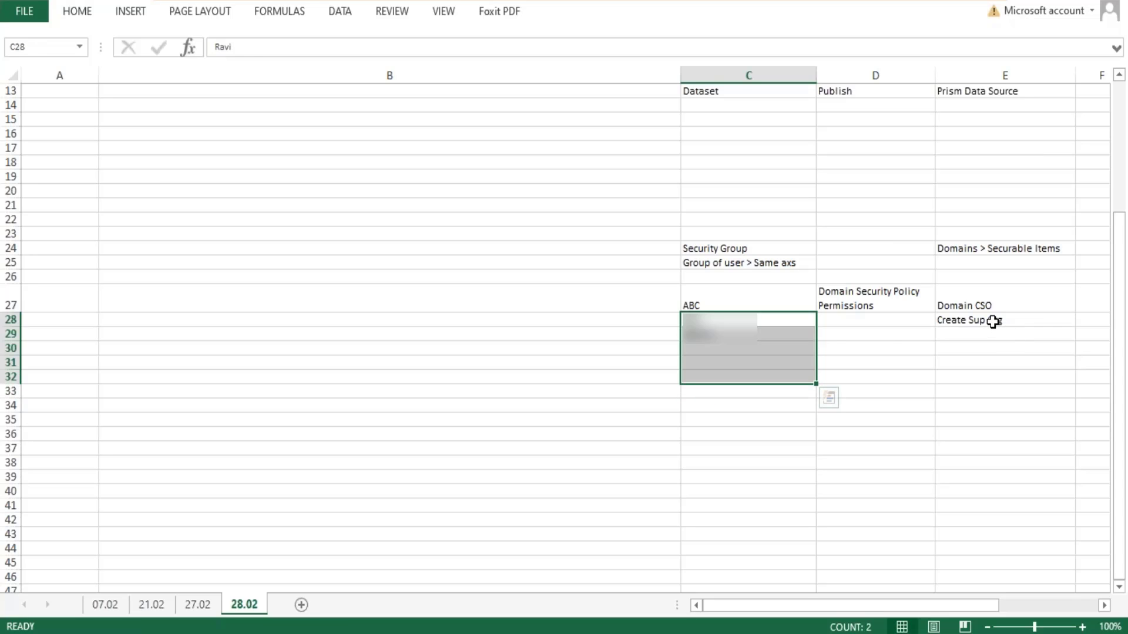
{"action": "left_click", "coordinate": [992, 322]}
{"action": "left_click_drag", "start_coordinate": [993, 321], "coordinate": [1007, 403]}
{"action": "left_click", "coordinate": [992, 302]}
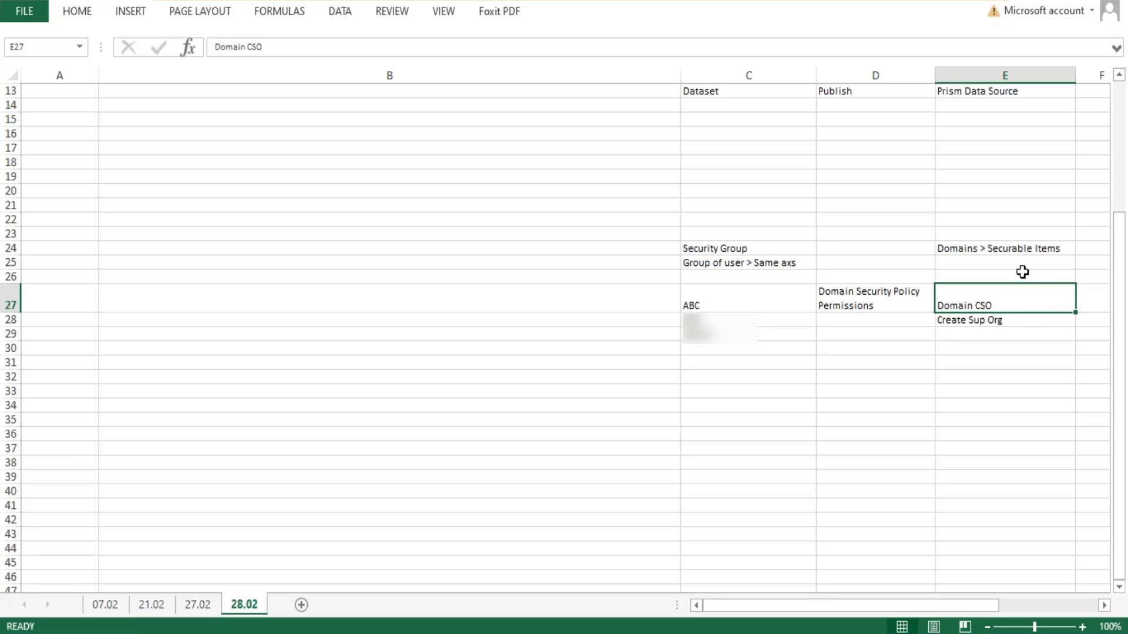
{"action": "left_click", "coordinate": [727, 405]}
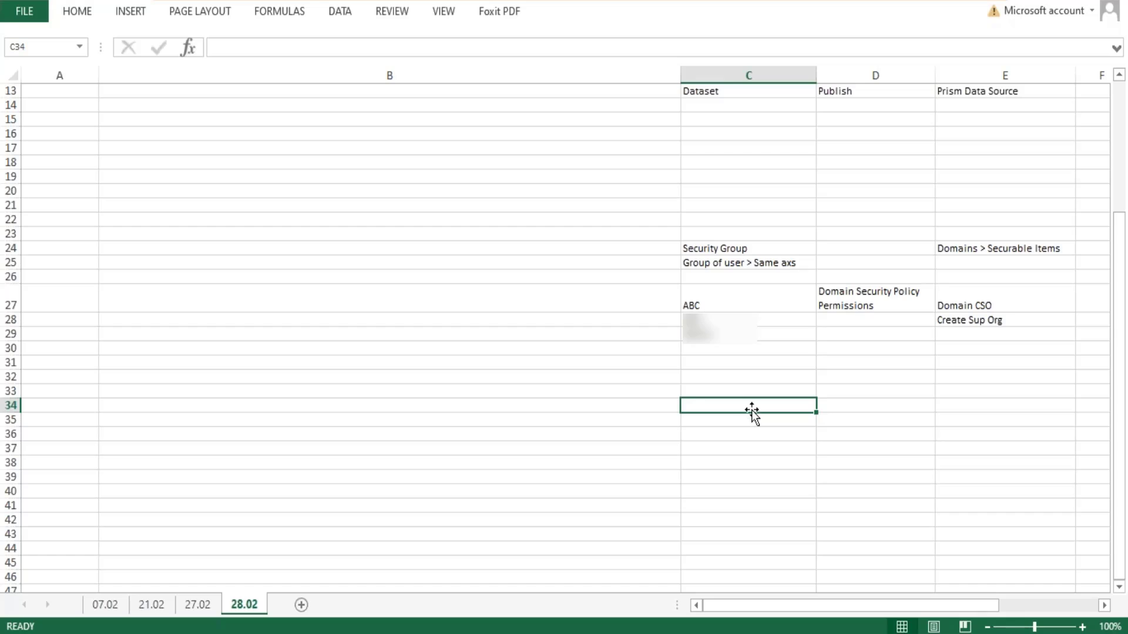
{"action": "type", "text": "Prism Data"}
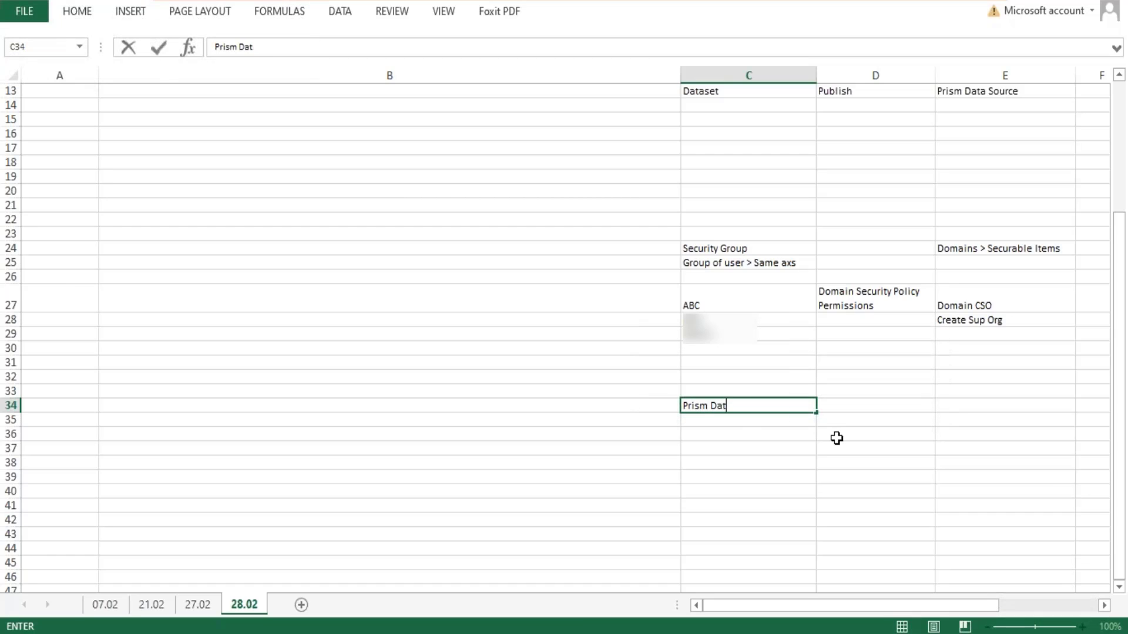
{"action": "key", "text": "BackSpace"}
{"action": "key", "text": "BackSpace"}
{"action": "key", "text": "BackSpace"}
{"action": "key", "text": "BackSpace"}
{"action": "key", "text": "BackSpace"}
{"action": "key", "text": "BackSpace"}
{"action": "key", "text": "BackSpace"}
{"action": "key", "text": "BackSpace"}
{"action": "key", "text": "BackSpace"}
- Enter "Prism Data Source" as the example securable item in cell E34
{"action": "key", "text": "Tab"}
{"action": "key", "text": "Tab"}
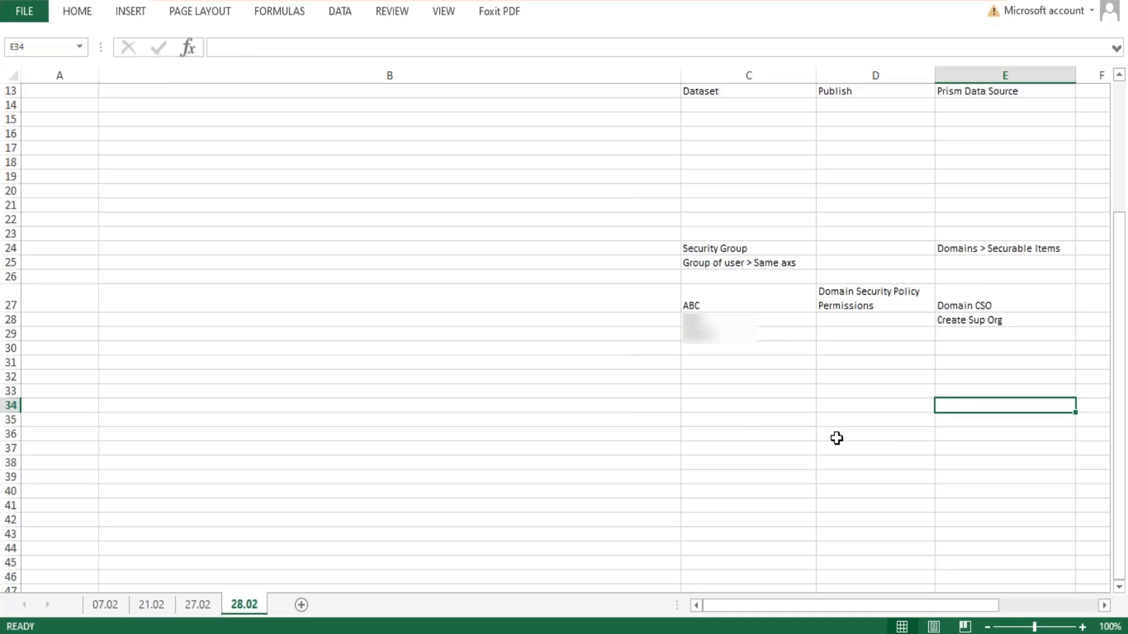
{"action": "type", "text": "Prism D"}
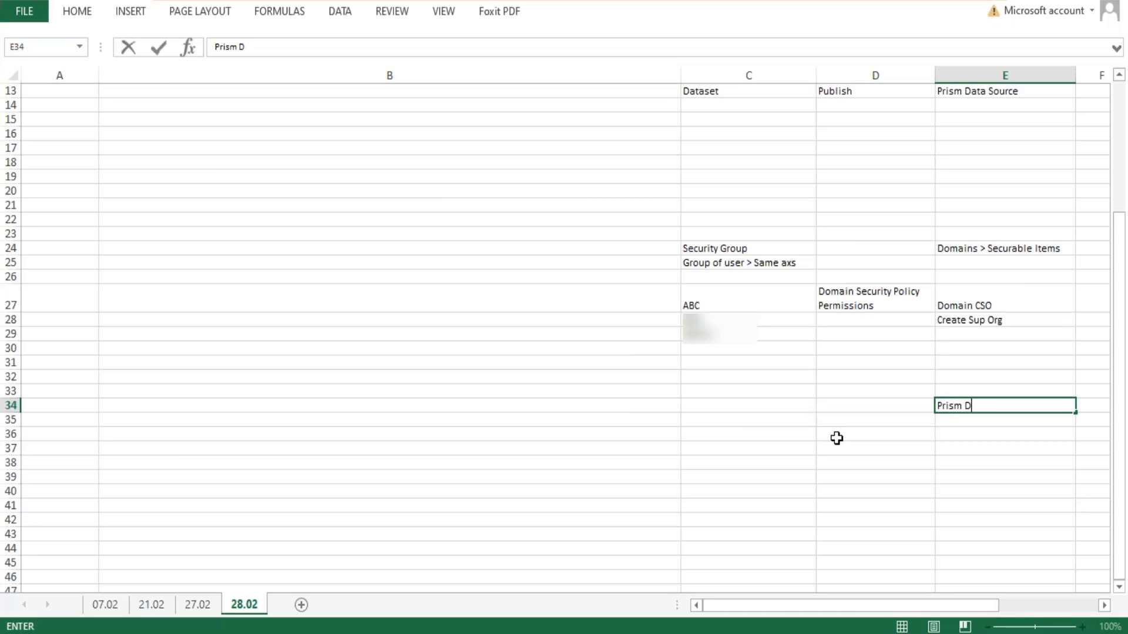
{"action": "type", "text": "ata Source"}
{"action": "key", "text": "Up"}
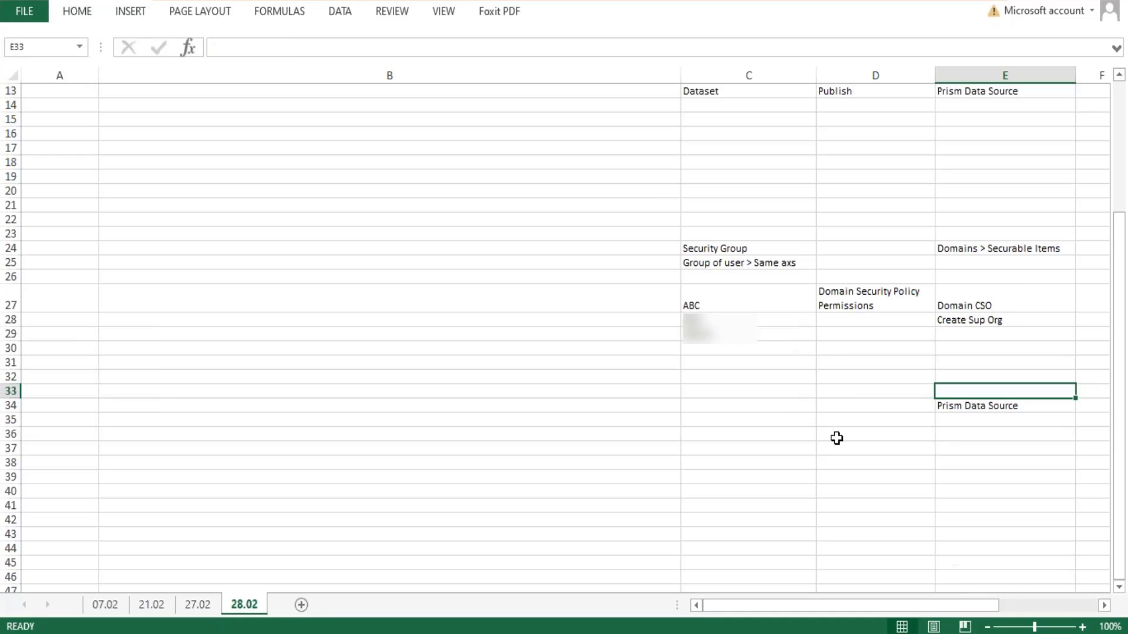
{"action": "key", "text": "Down"}
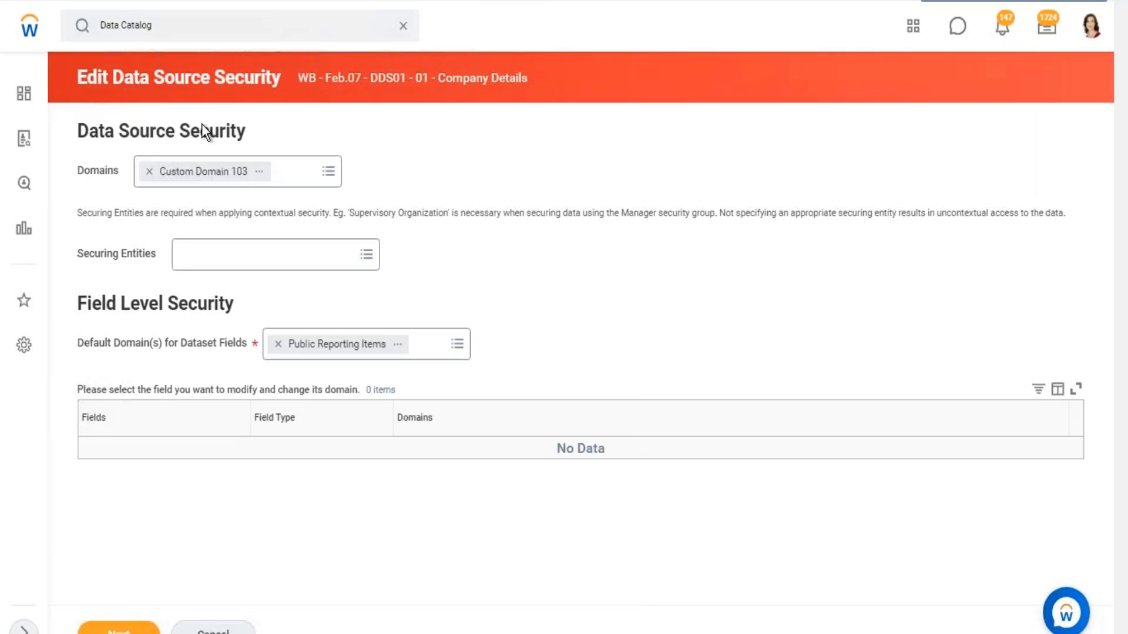
- Copy the domain name "Custom Domain 103" from Data Source Security in Workday and paste it into cell E33 of the Excel sheet
{"action": "left_click_drag", "start_coordinate": [87, 126], "coordinate": [177, 127]}
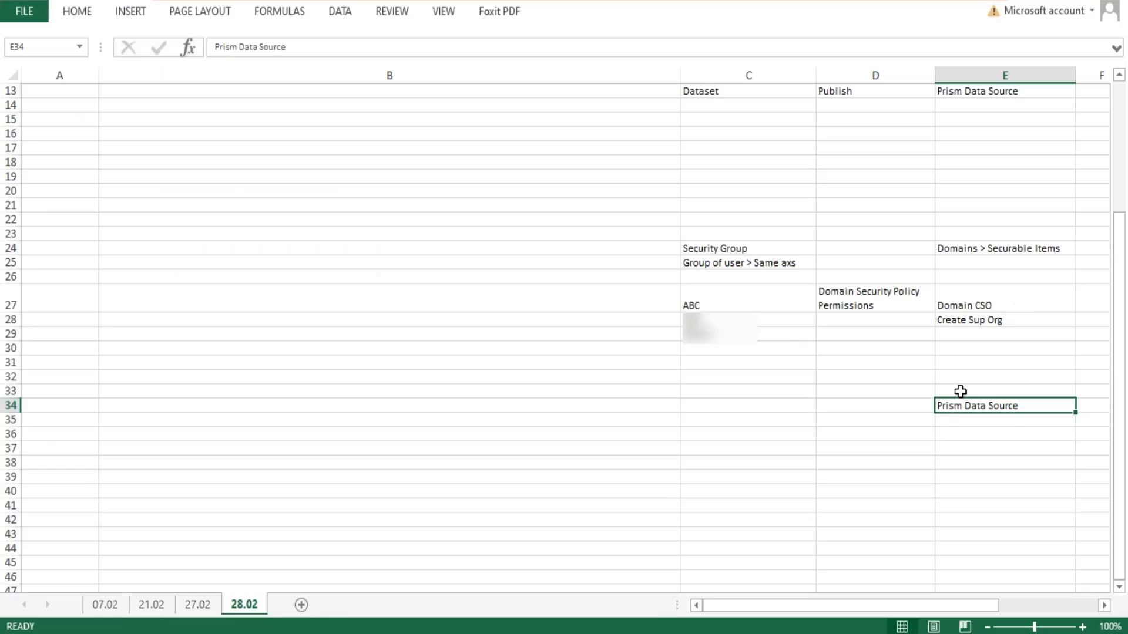
{"action": "left_click", "coordinate": [975, 391]}
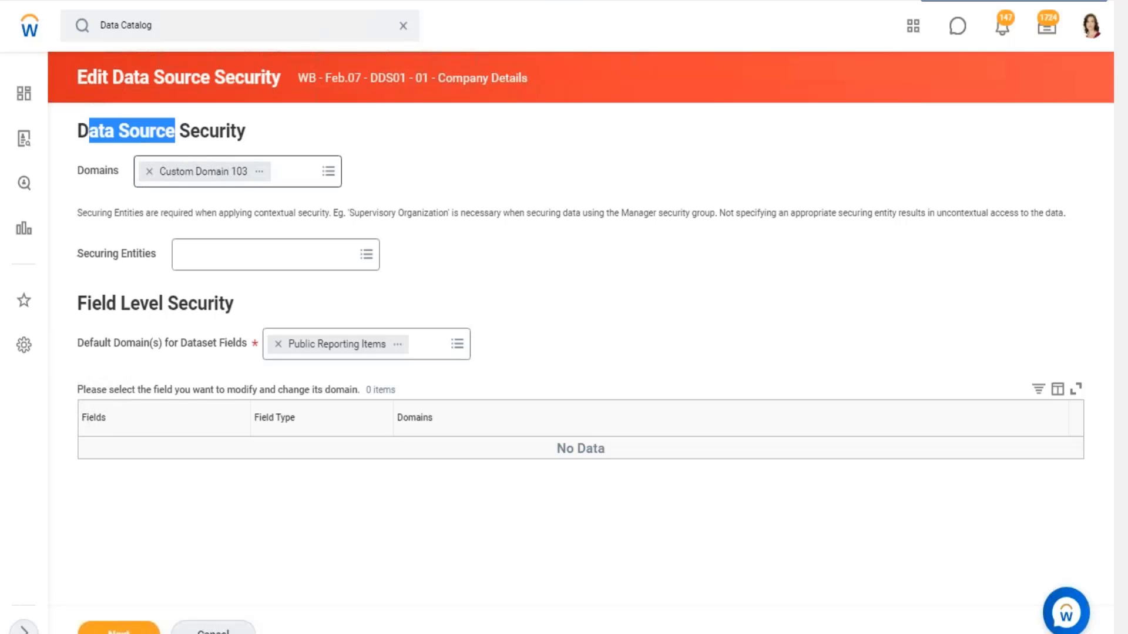
{"action": "left_click", "coordinate": [259, 173]}
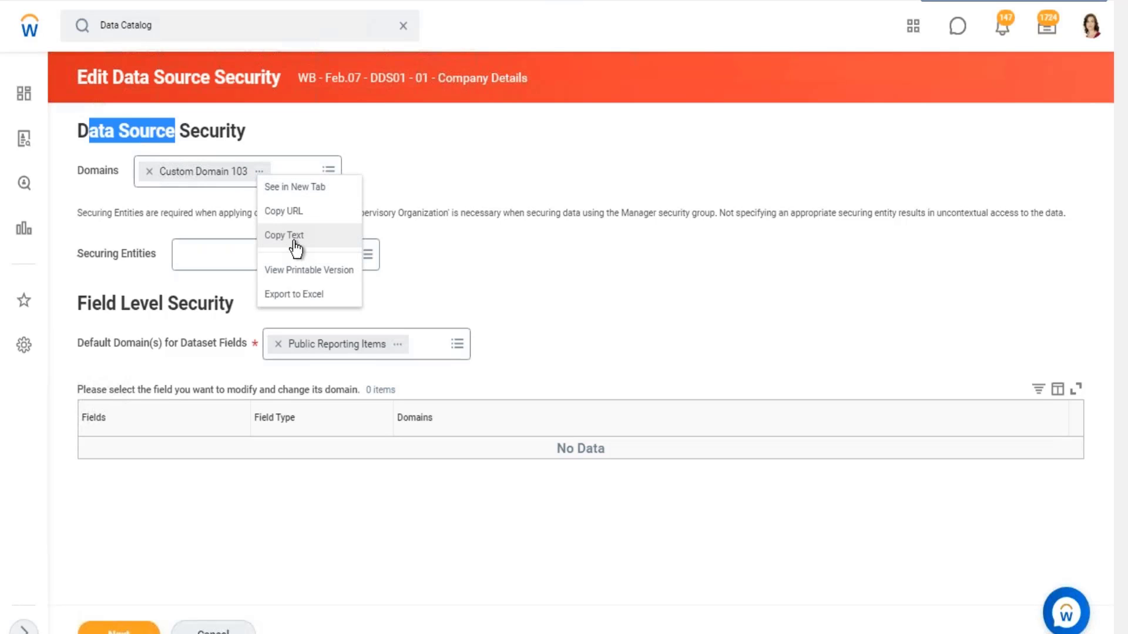
{"action": "left_click", "coordinate": [291, 247]}
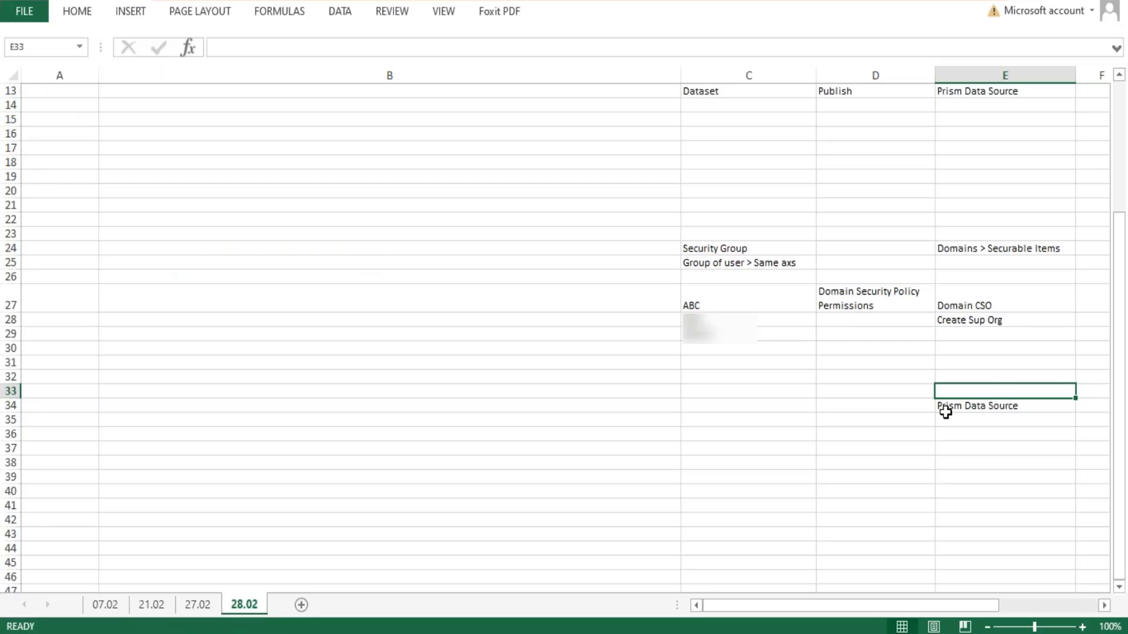
{"action": "key", "text": "ctrl+v"}
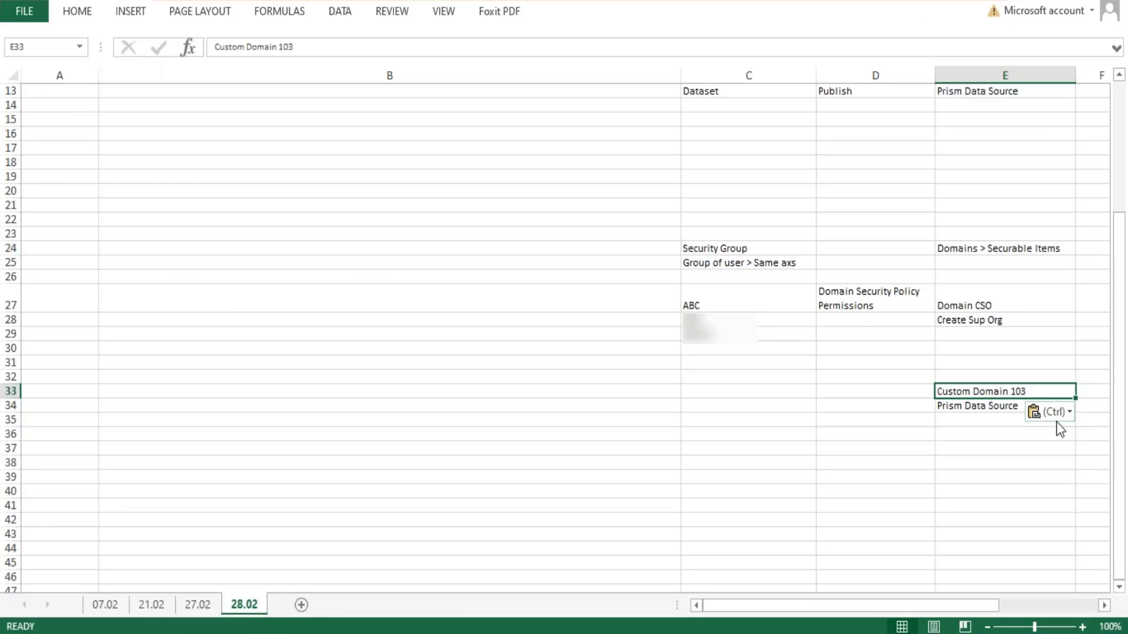
{"action": "left_click", "coordinate": [978, 407]}
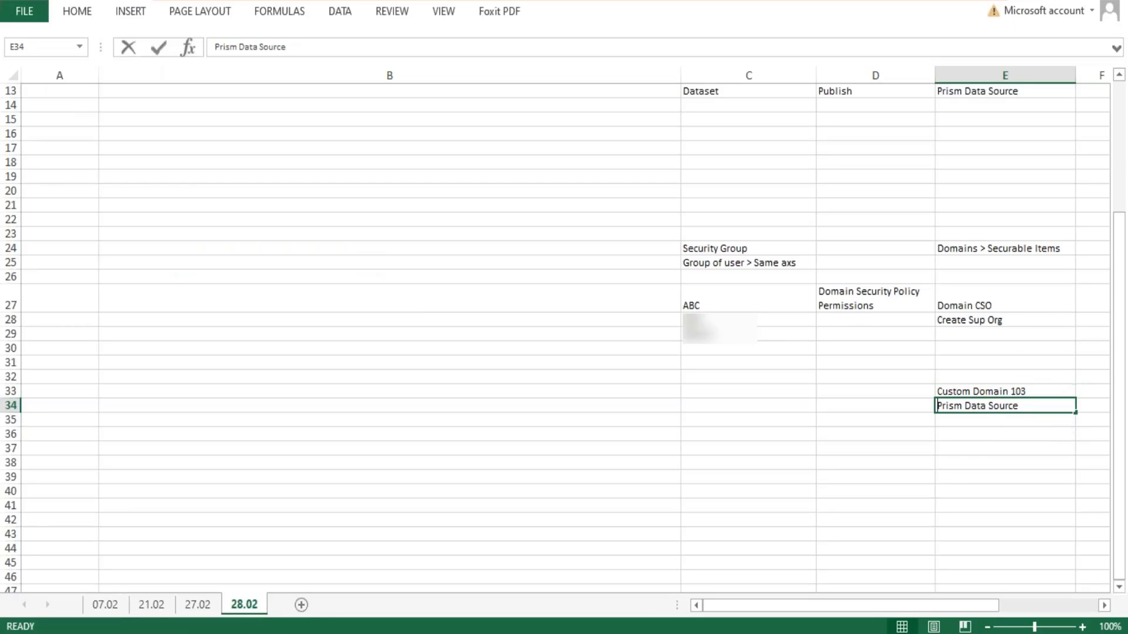
{"action": "double_click", "coordinate": [976, 406]}
{"action": "left_click_drag", "start_coordinate": [1033, 405], "coordinate": [928, 404]}
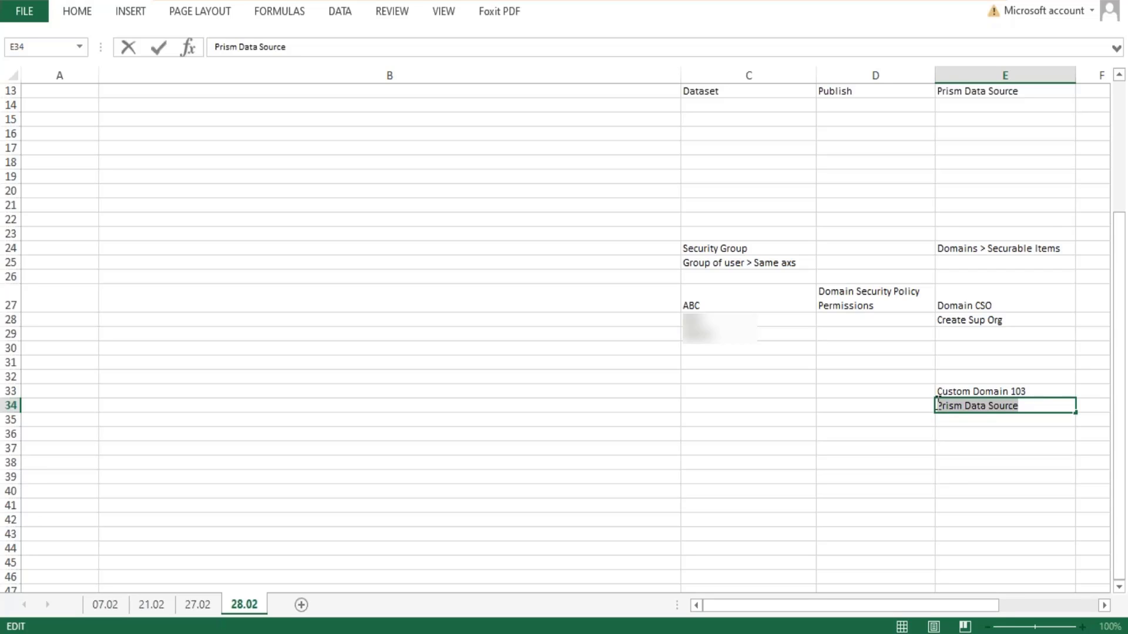
{"action": "left_click", "coordinate": [1030, 392]}
{"action": "double_click", "coordinate": [1038, 393]}
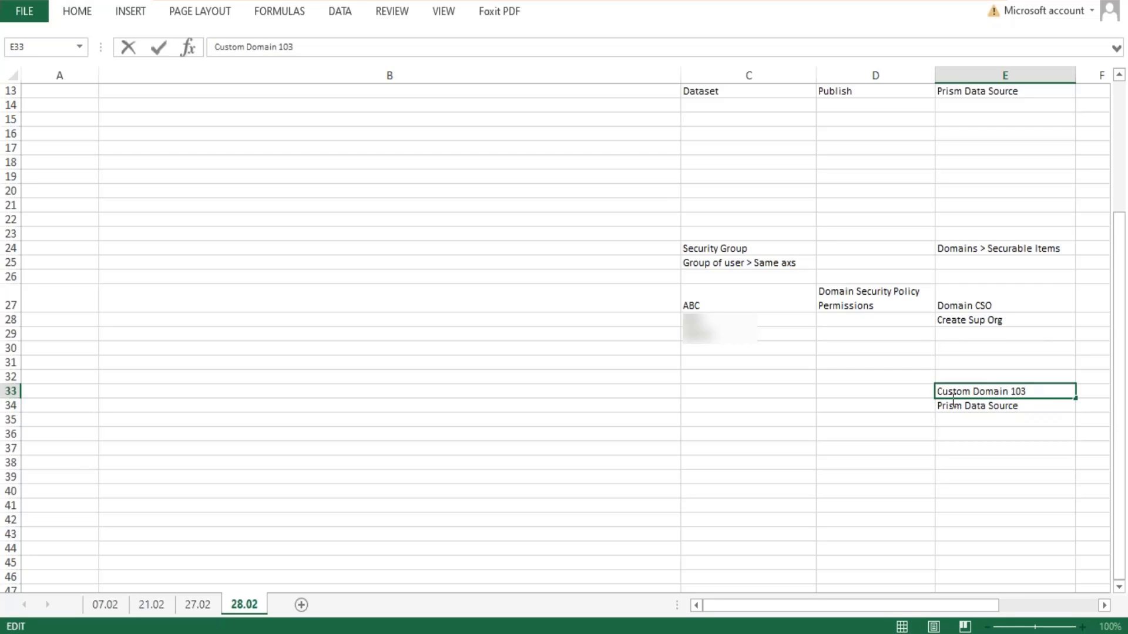
{"action": "left_click_drag", "start_coordinate": [952, 400], "coordinate": [932, 400]}
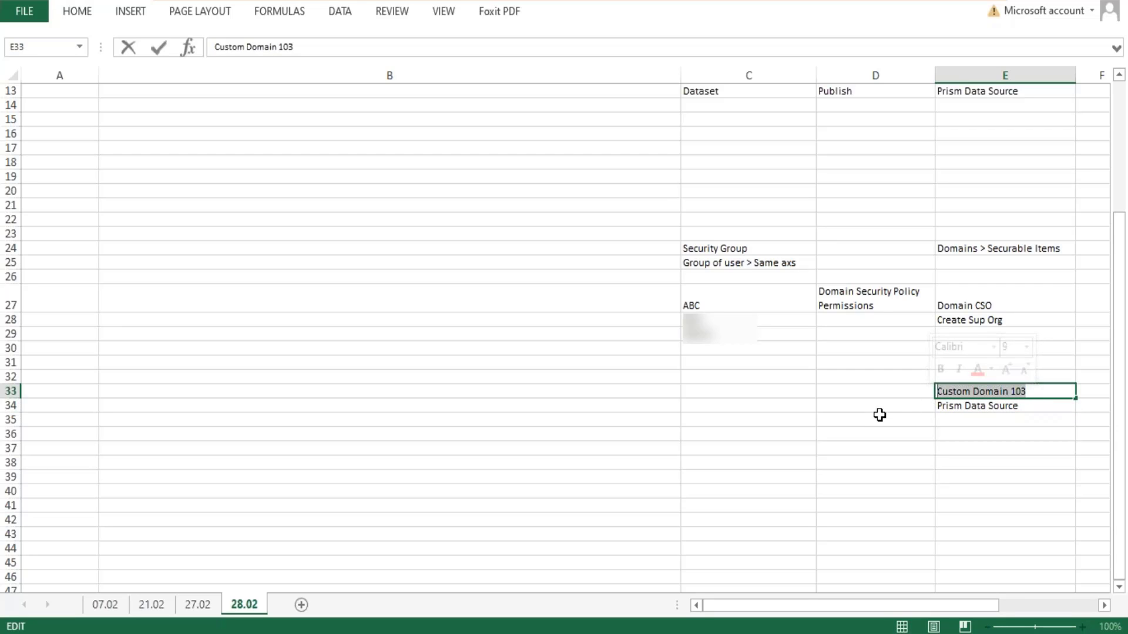
{"action": "left_click", "coordinate": [748, 407]}
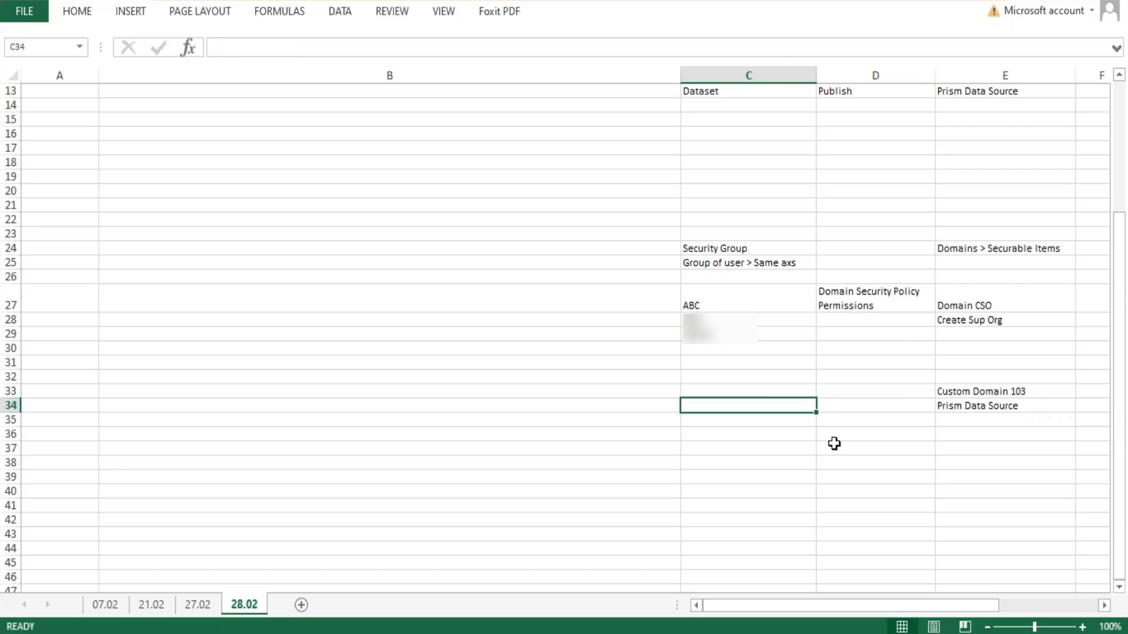
{"action": "type", "text": "DAta"}
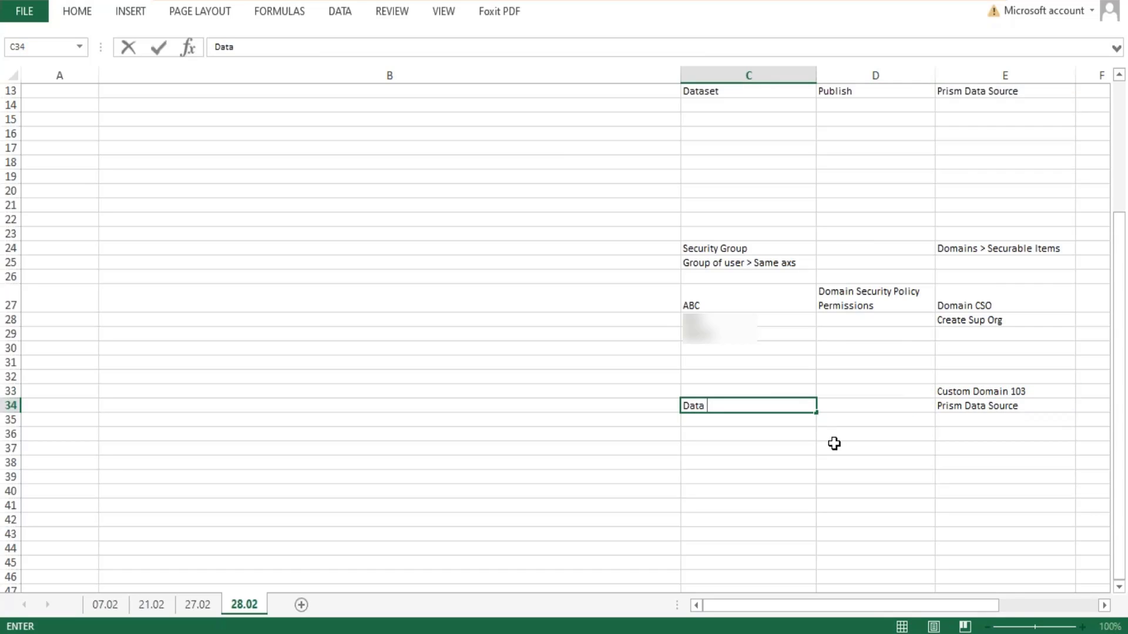
{"action": "type", "text": " Ana"}
{"action": "key", "text": "BackSpace"}
{"action": "key", "text": "BackSpace"}
{"action": "key", "text": "BackSpace"}
{"action": "key", "text": "BackSpace"}
{"action": "key", "text": "BackSpace"}
{"action": "key", "text": "BackSpace"}
- Enter "Data Analyst" as the example security group in cell C33
{"action": "key", "text": "Up"}
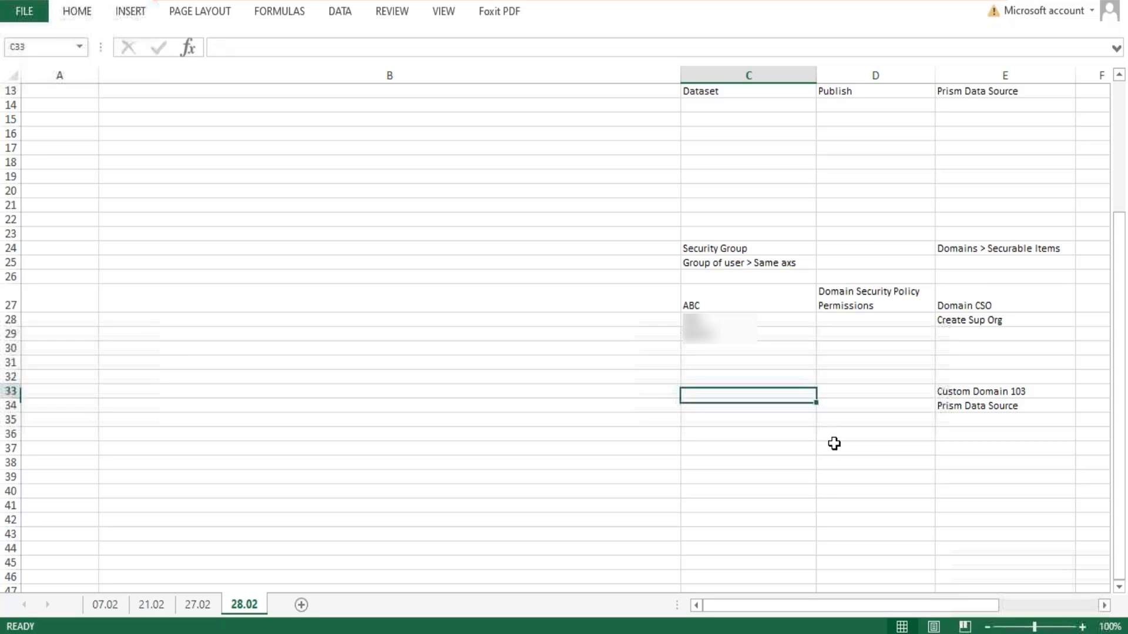
{"action": "type", "text": "DAta Anal"}
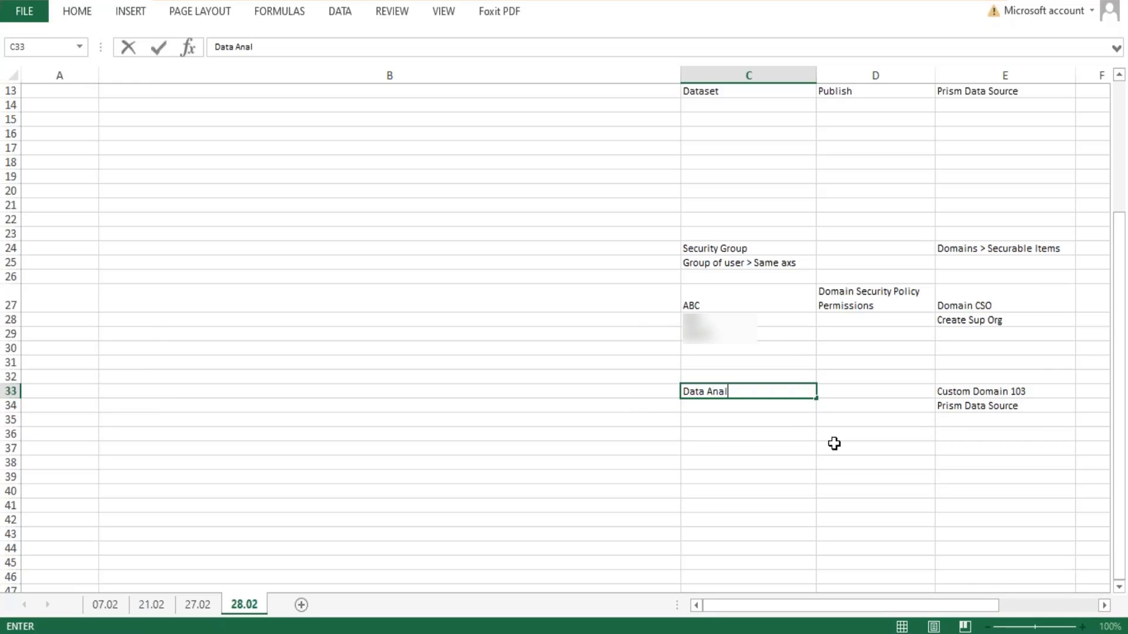
{"action": "type", "text": "yst"}
{"action": "key", "text": "Return"}
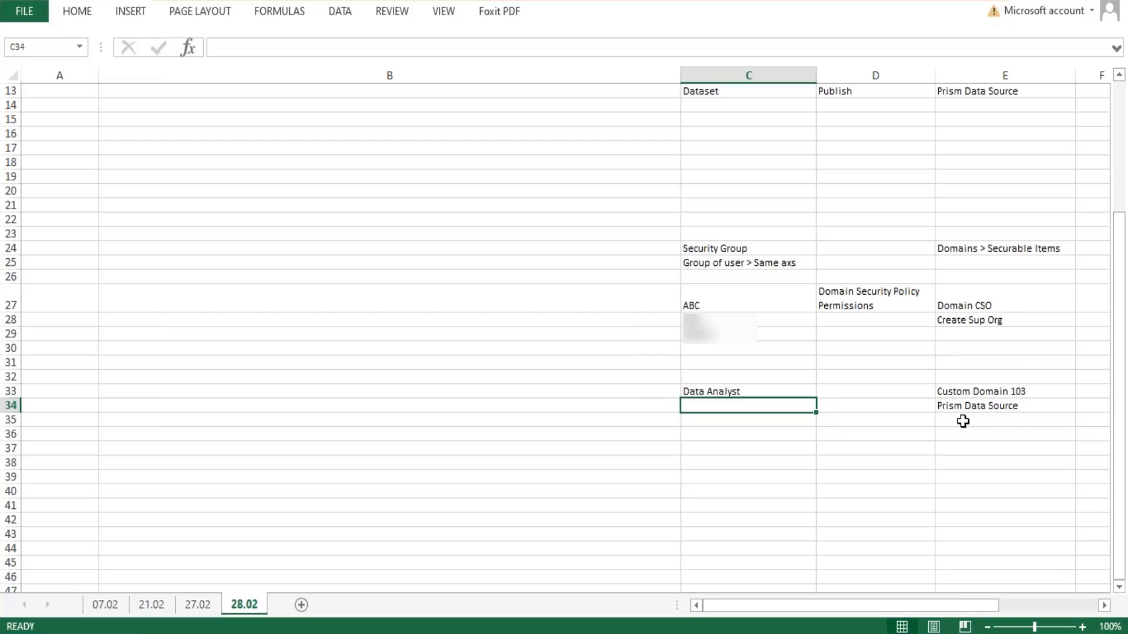
- Enter "Emp1" in cell C34 and fill the series down to "Emp8" in cell C41
{"action": "left_click", "coordinate": [1002, 407]}
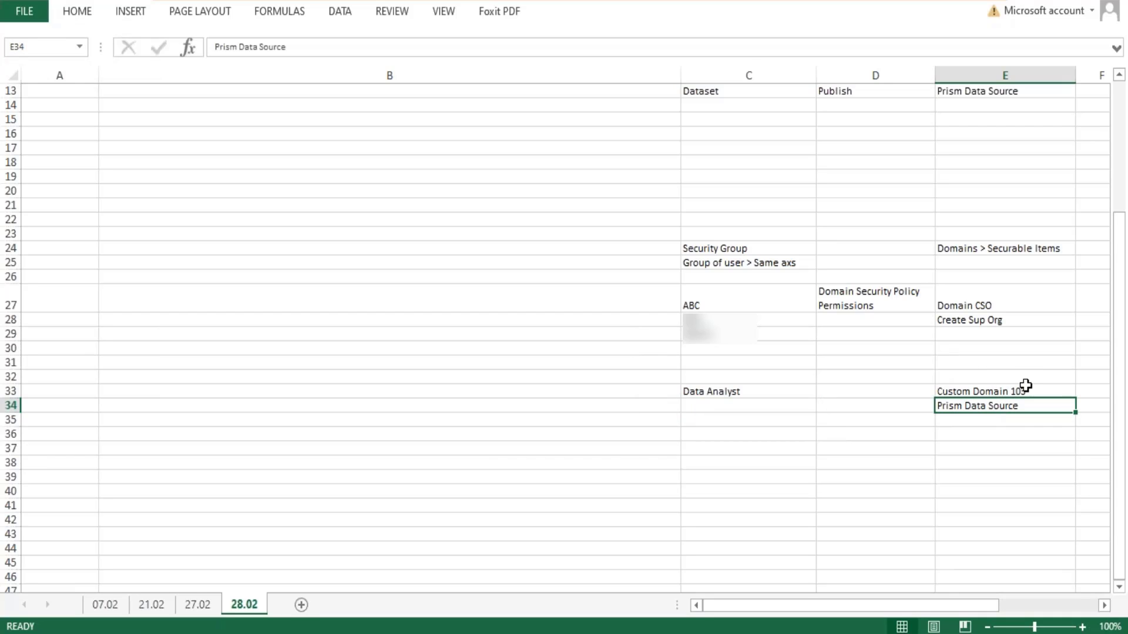
{"action": "left_click", "coordinate": [703, 409]}
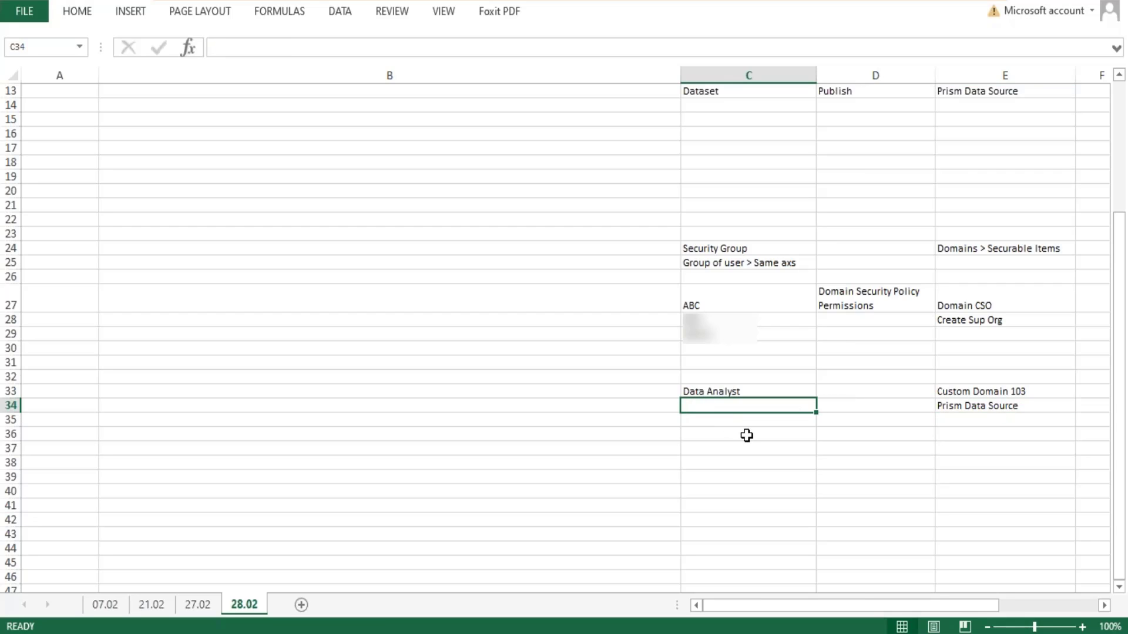
{"action": "type", "text": "Emp1"}
{"action": "key", "text": "Return"}
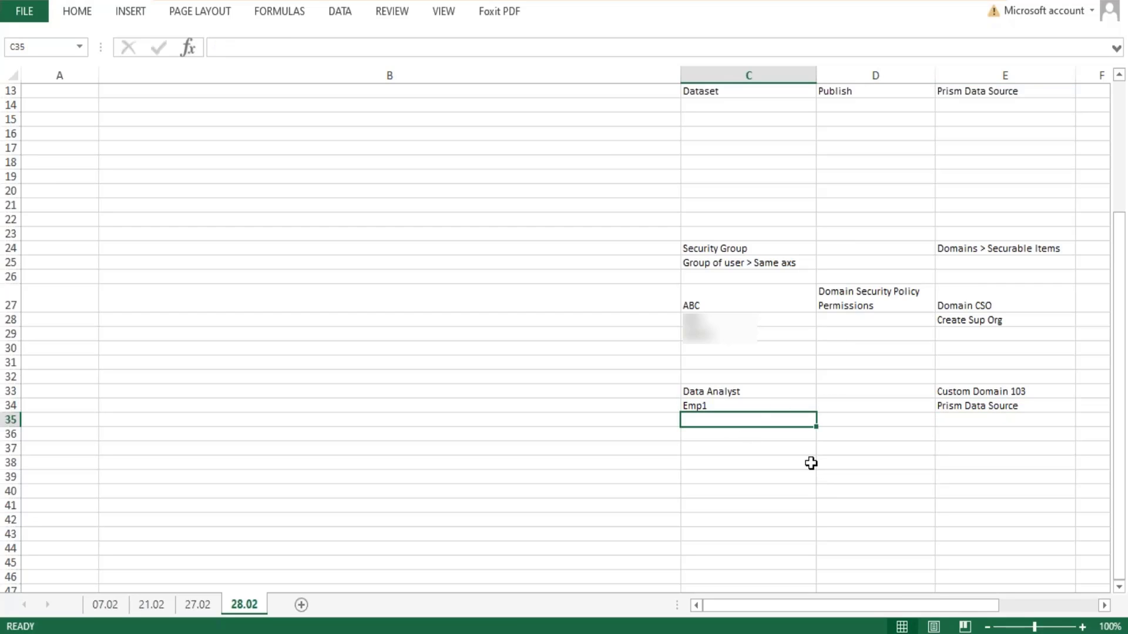
{"action": "left_click", "coordinate": [811, 407]}
{"action": "left_click_drag", "start_coordinate": [817, 412], "coordinate": [821, 511]}
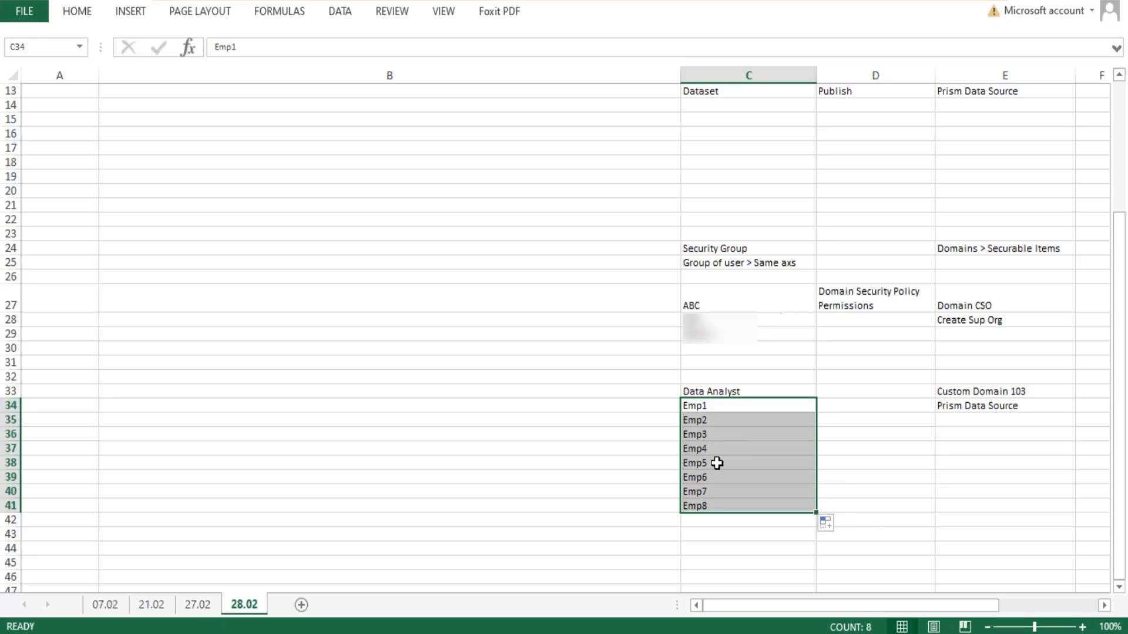
- Examine how the Data Analyst group and its employees in column C relate to Custom Domain 103 and Prism Data Source in column E
{"action": "left_click_drag", "start_coordinate": [703, 410], "coordinate": [708, 502]}
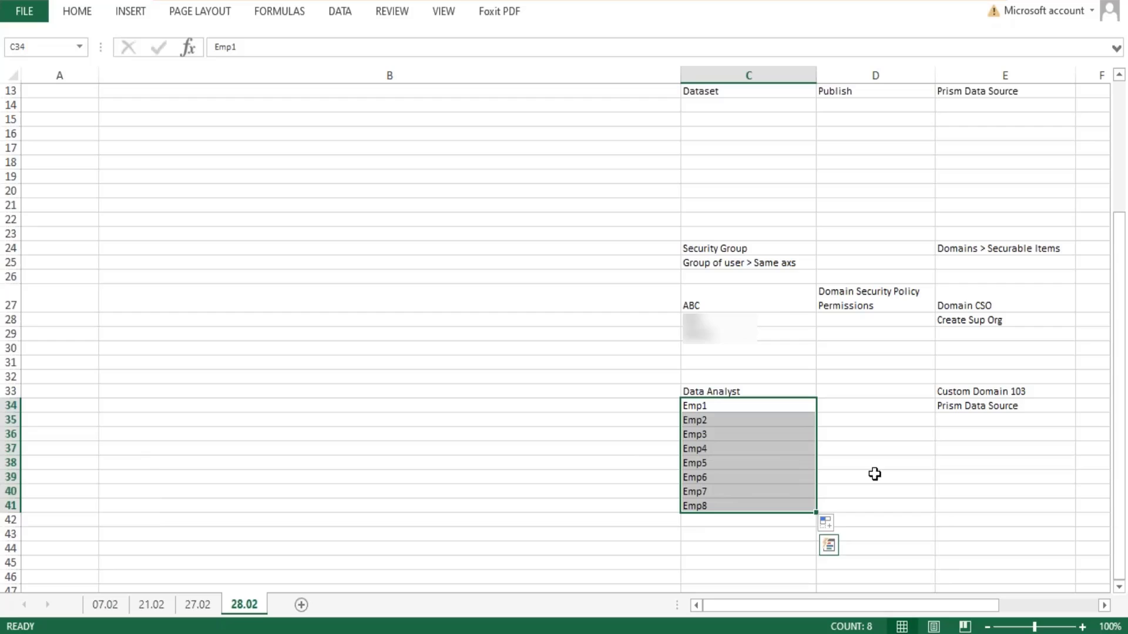
{"action": "left_click", "coordinate": [1007, 411]}
{"action": "left_click_drag", "start_coordinate": [705, 410], "coordinate": [725, 506]}
{"action": "left_click", "coordinate": [728, 391]}
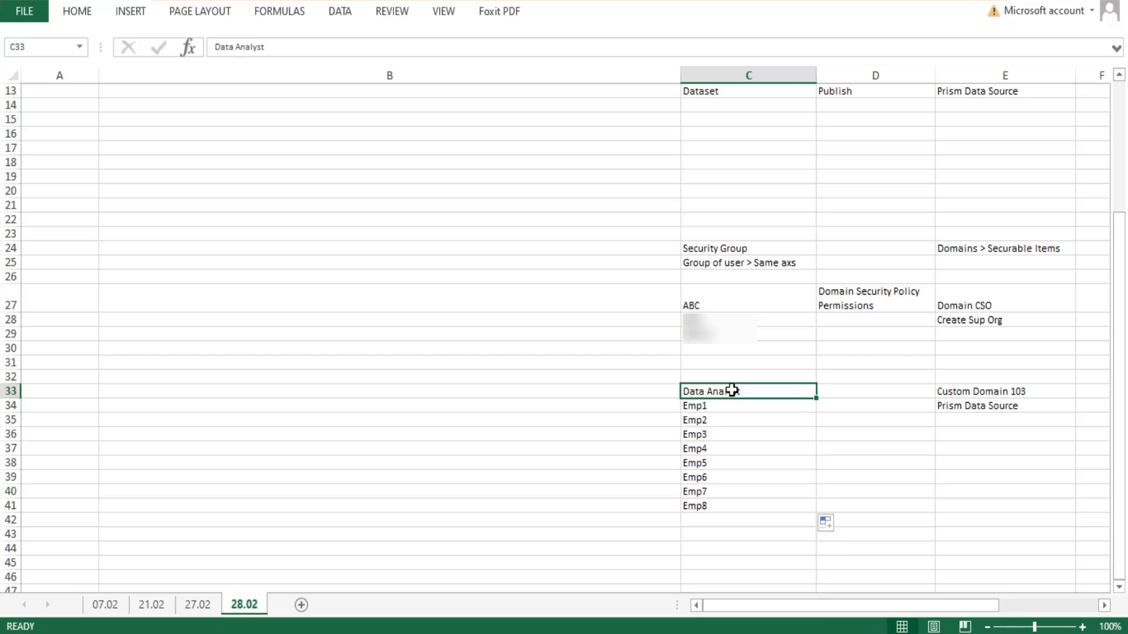
{"action": "double_click", "coordinate": [732, 391]}
{"action": "left_click_drag", "start_coordinate": [739, 391], "coordinate": [661, 398]}
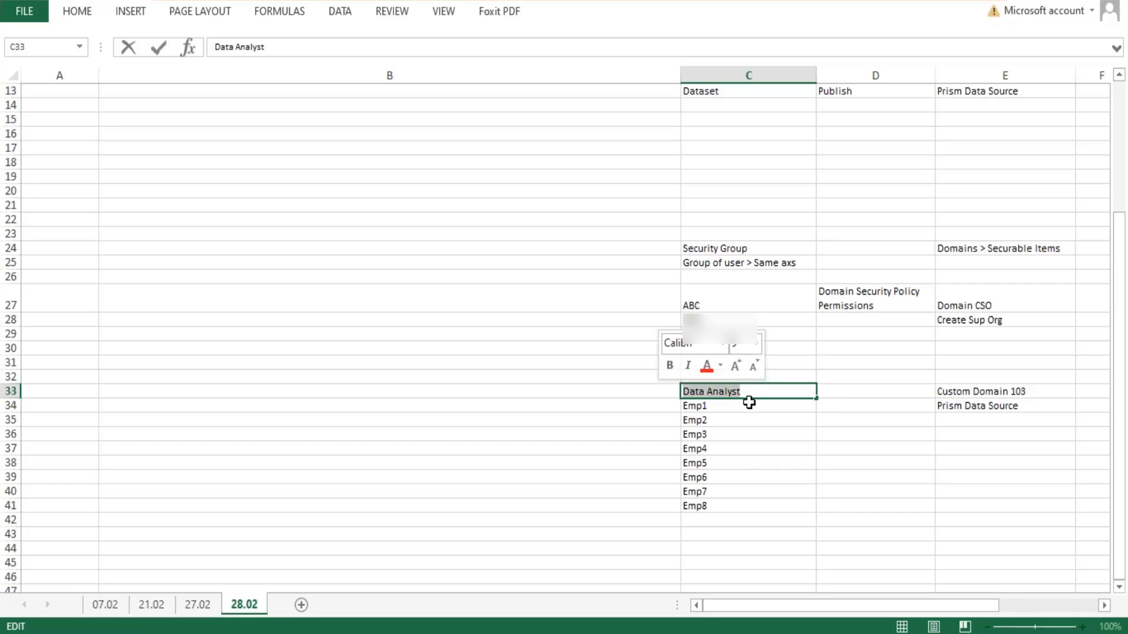
{"action": "left_click_drag", "start_coordinate": [711, 414], "coordinate": [716, 493]}
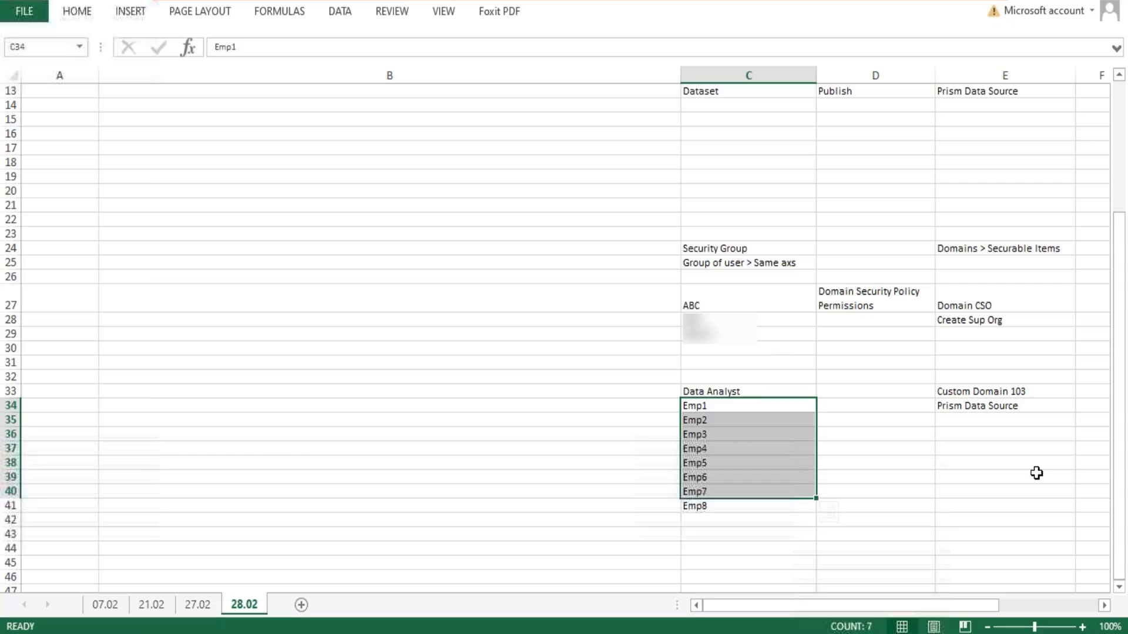
{"action": "left_click", "coordinate": [1004, 406]}
{"action": "double_click", "coordinate": [1007, 407]}
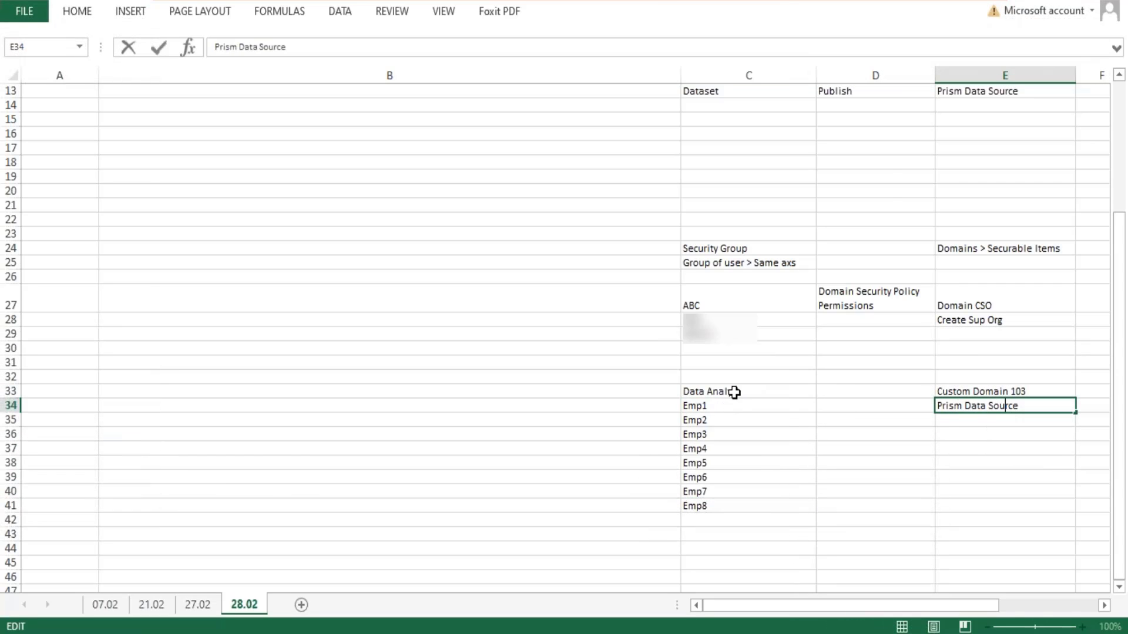
{"action": "left_click", "coordinate": [734, 392]}
{"action": "left_click", "coordinate": [1005, 405]}
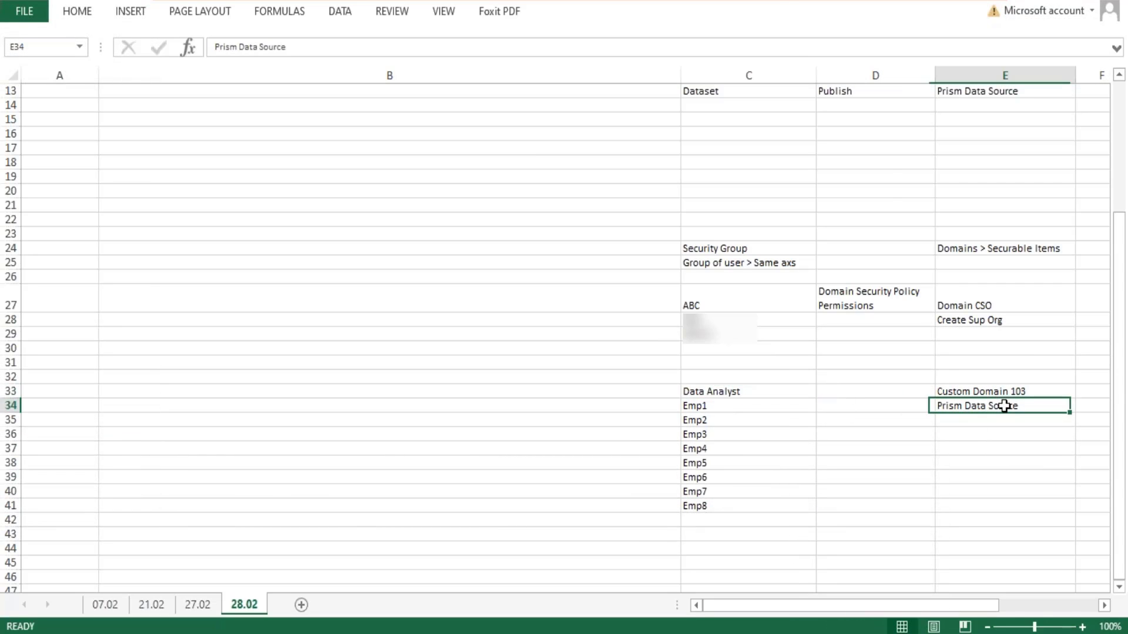
{"action": "double_click", "coordinate": [1022, 405]}
{"action": "left_click_drag", "start_coordinate": [1023, 406], "coordinate": [936, 405]}
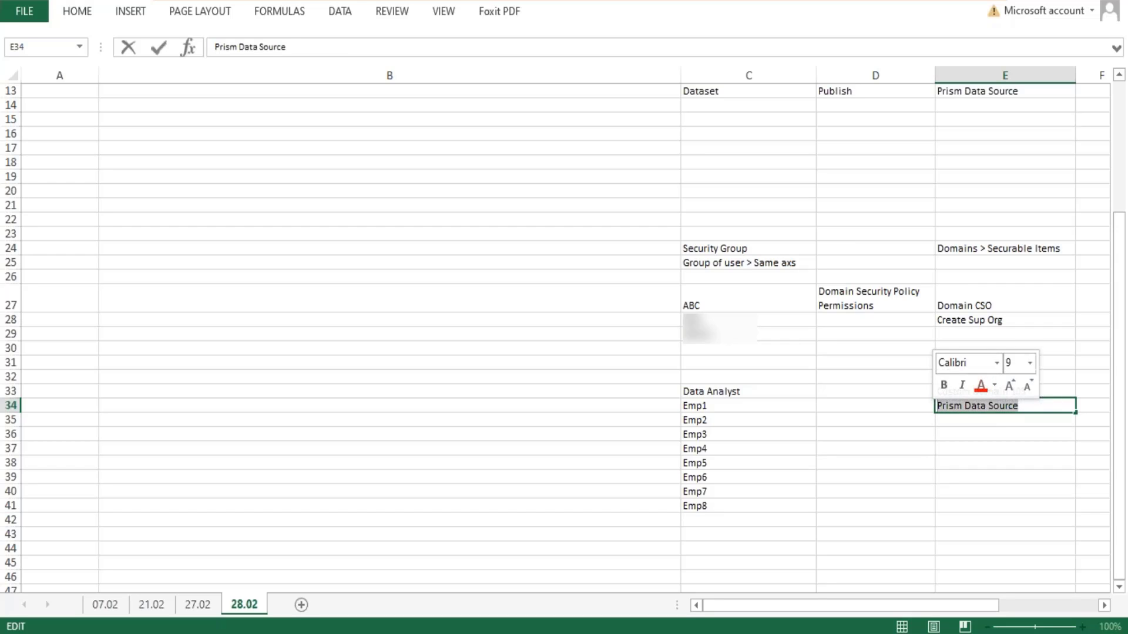
{"action": "left_click", "coordinate": [1041, 391]}
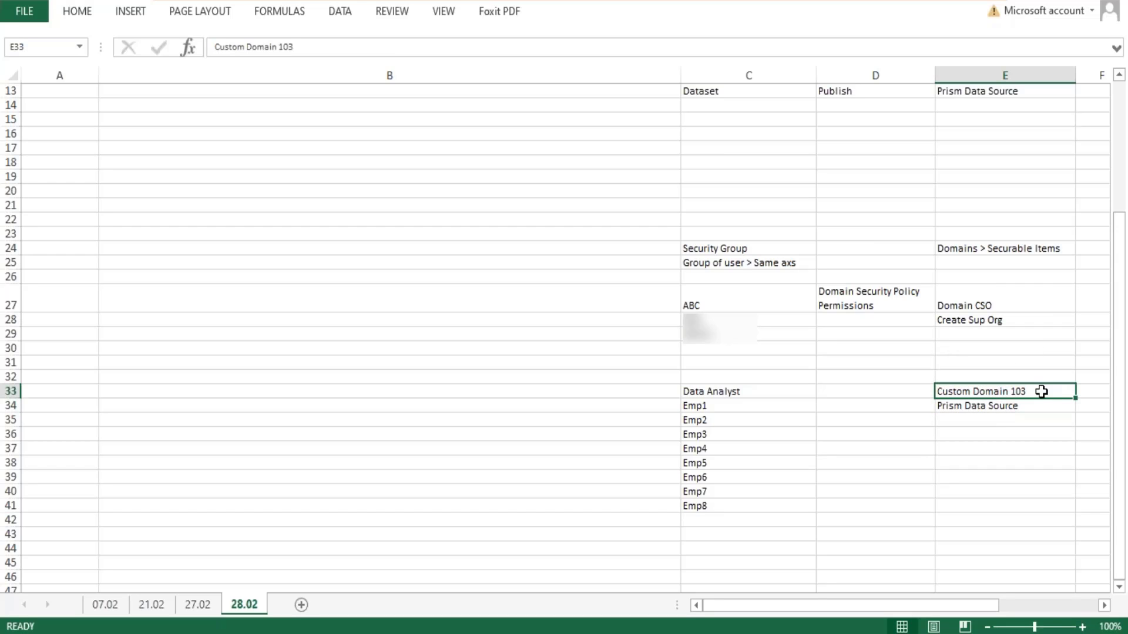
{"action": "left_click", "coordinate": [748, 395]}
{"action": "left_click", "coordinate": [986, 394]}
{"action": "left_click", "coordinate": [861, 392]}
- Copy "Domain Security Policy Permissions" from cell D27 into cell D33, between Data Analyst and Custom Domain 103
{"action": "left_click", "coordinate": [871, 296]}
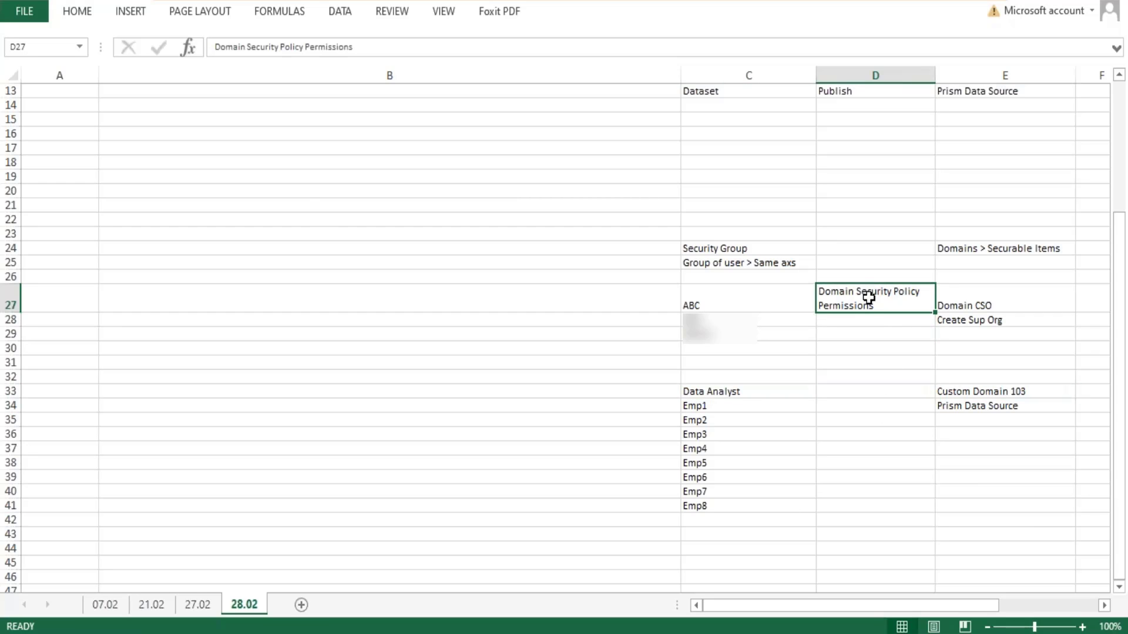
{"action": "key", "text": "ctrl+c"}
{"action": "left_click", "coordinate": [864, 394]}
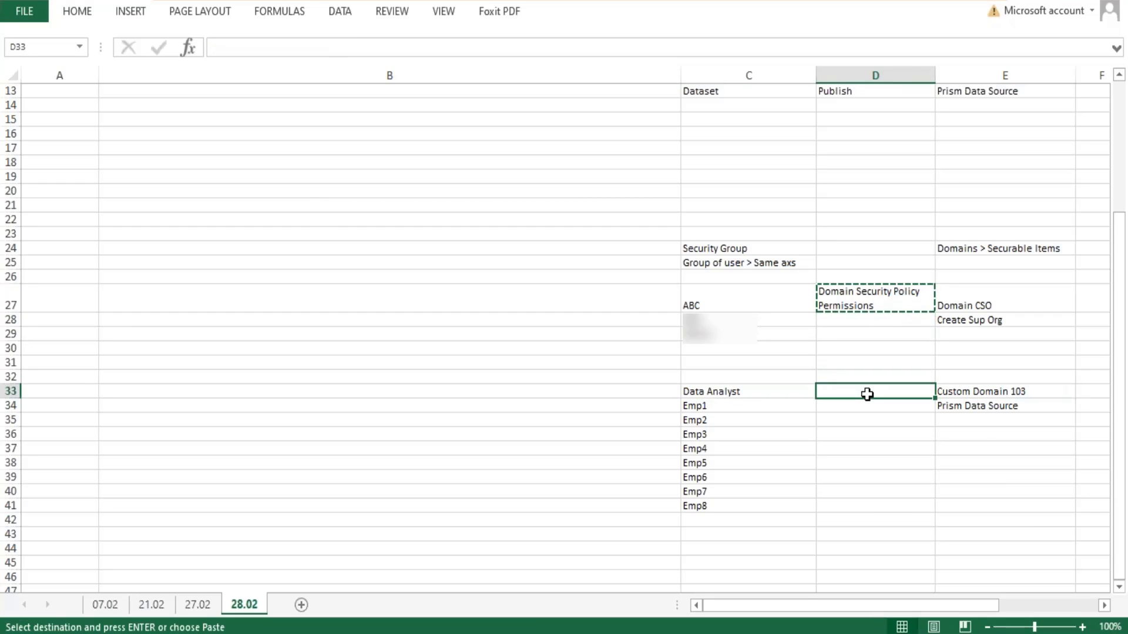
{"action": "key", "text": "ctrl+v"}
{"action": "left_click", "coordinate": [872, 449]}
{"action": "key", "text": "Escape"}
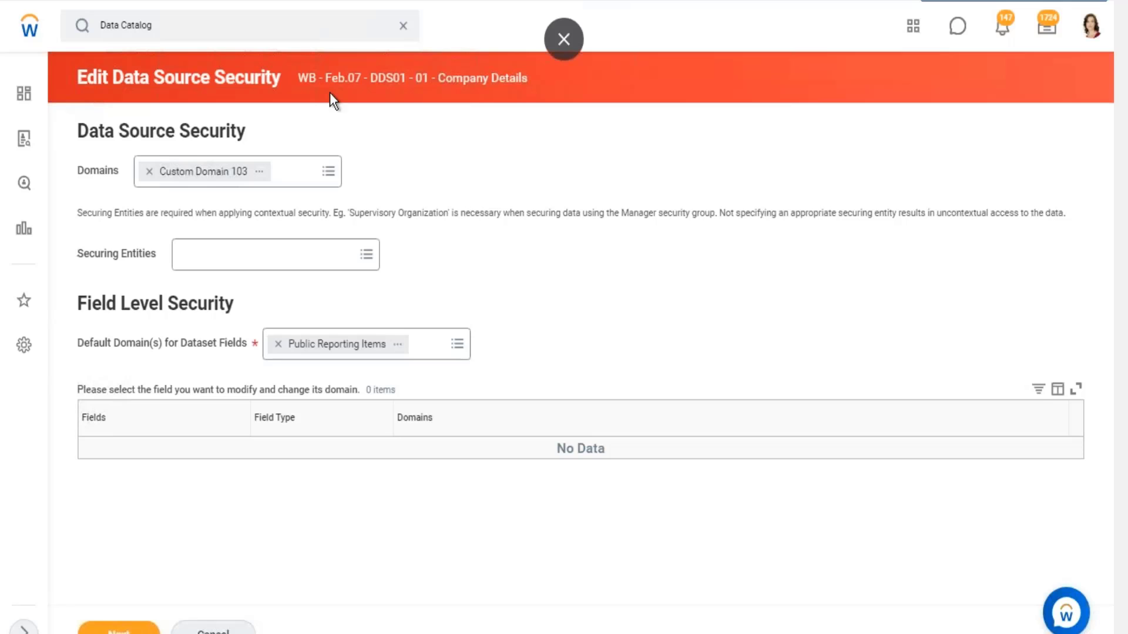
- Compare the Domains setting under Data Source Security in Workday with Emp1, Custom Domain 103 and Prism Data Source in the Excel sheet
{"action": "left_click_drag", "start_coordinate": [113, 77], "coordinate": [202, 77]}
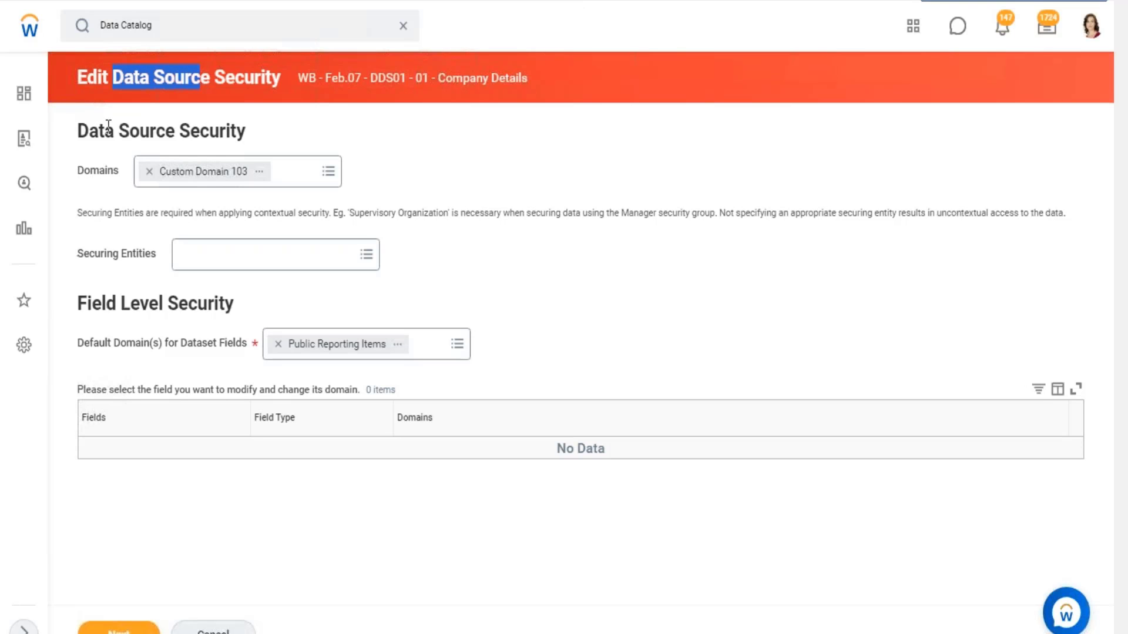
{"action": "left_click_drag", "start_coordinate": [79, 174], "coordinate": [115, 174]}
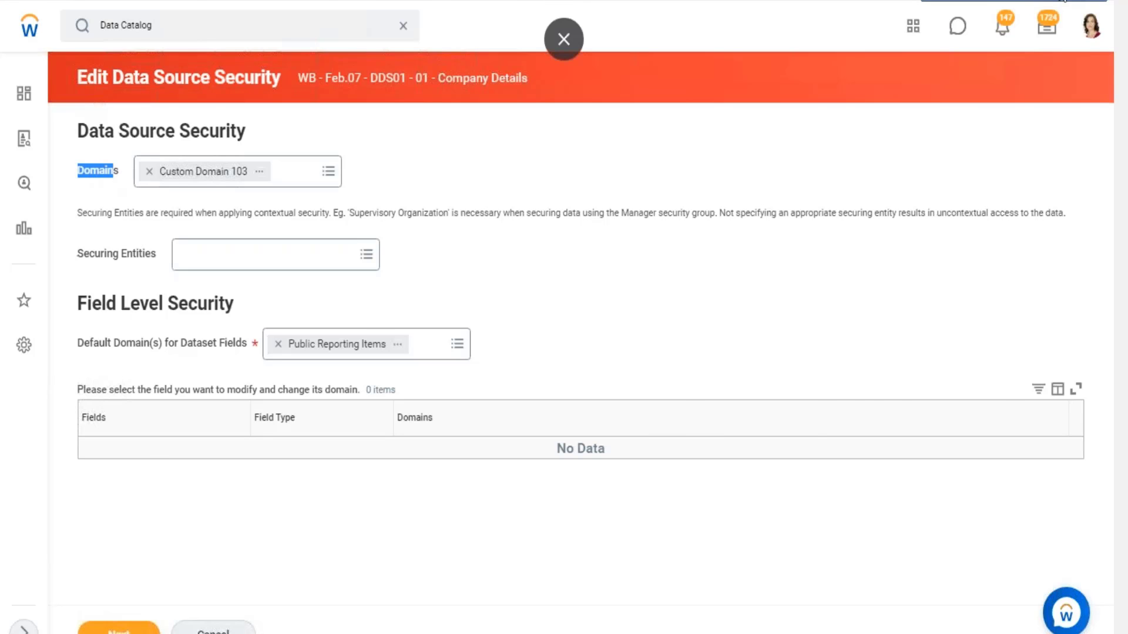
{"action": "left_click", "coordinate": [1063, 0]}
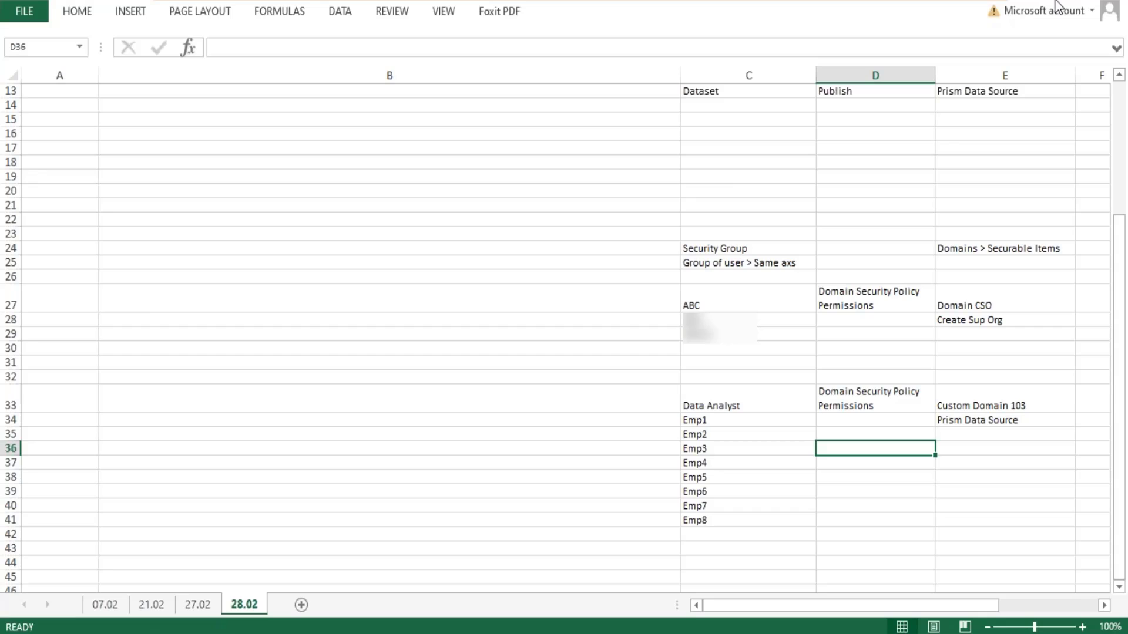
{"action": "double_click", "coordinate": [716, 424]}
{"action": "left_click_drag", "start_coordinate": [716, 423], "coordinate": [675, 423]}
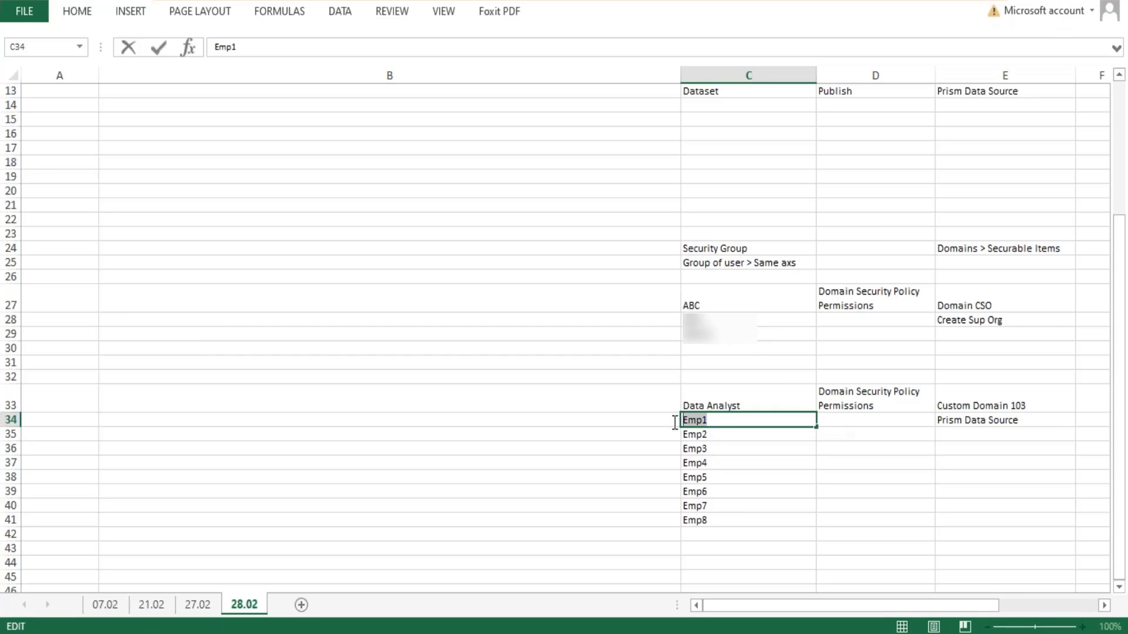
{"action": "left_click", "coordinate": [978, 393]}
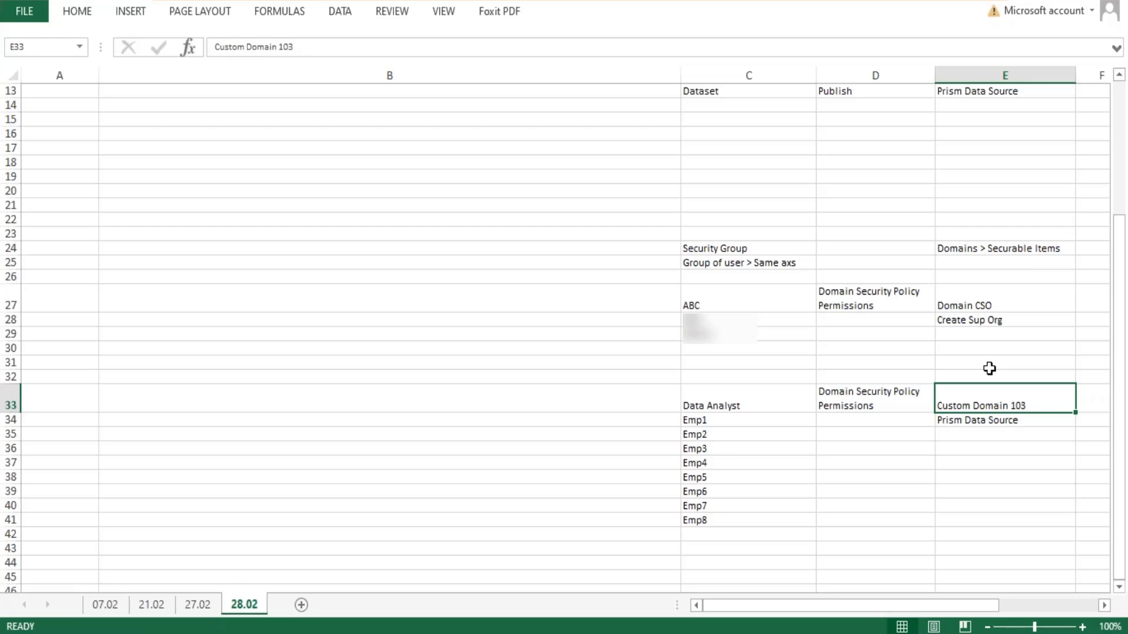
{"action": "double_click", "coordinate": [1029, 421]}
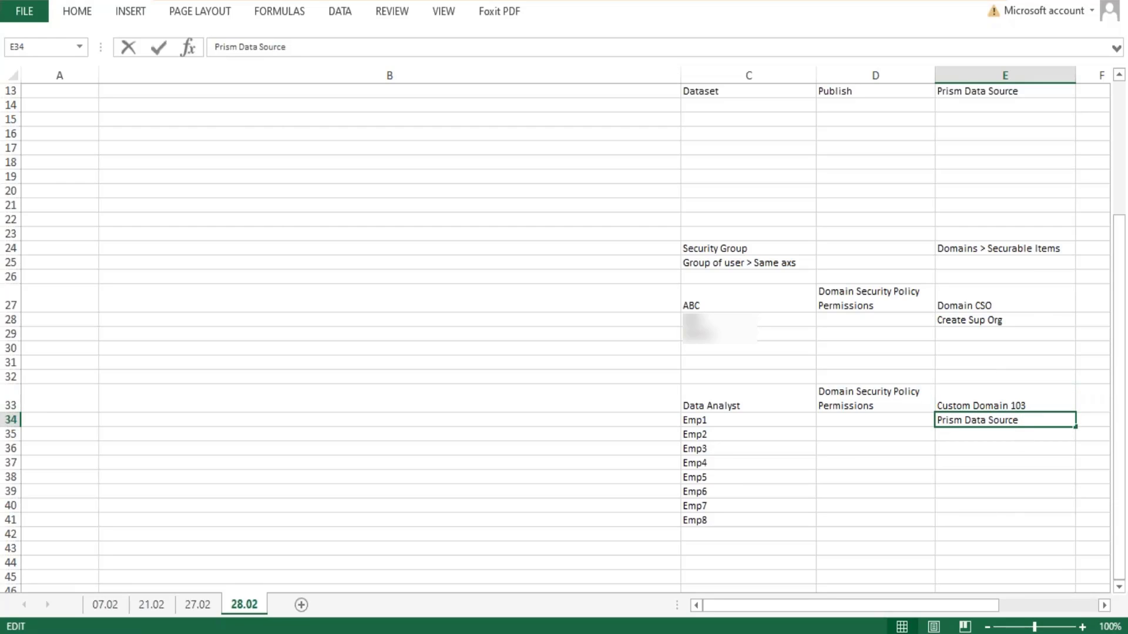
{"action": "left_click_drag", "start_coordinate": [1019, 420], "coordinate": [939, 420]}
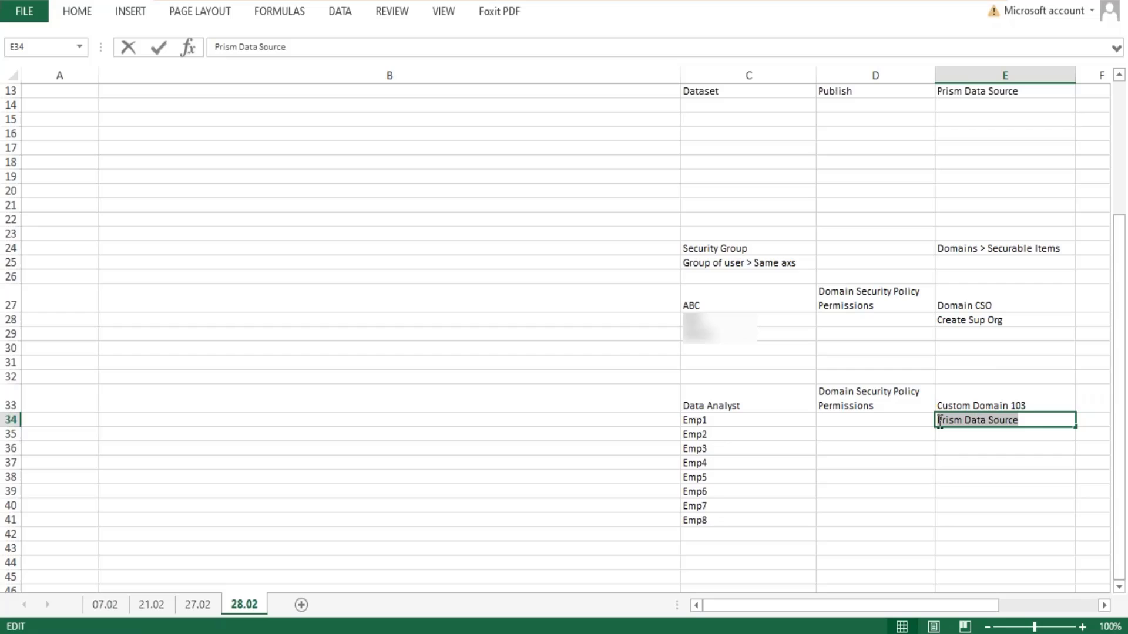
{"action": "left_click", "coordinate": [1024, 464]}
{"action": "left_click", "coordinate": [999, 403]}
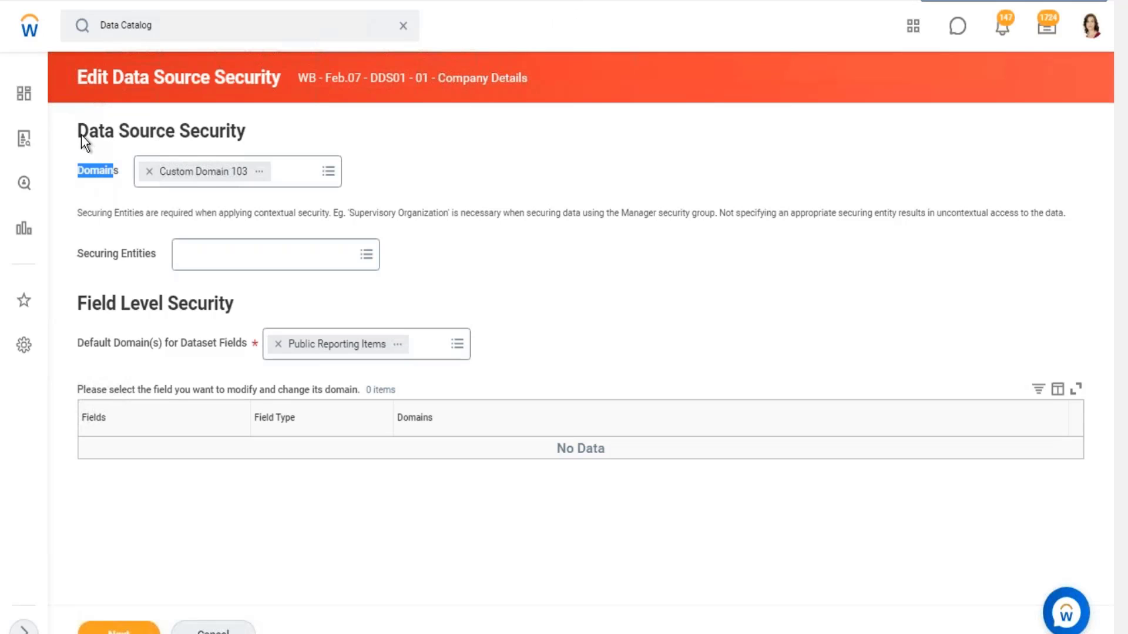
{"action": "left_click_drag", "start_coordinate": [84, 129], "coordinate": [387, 247]}
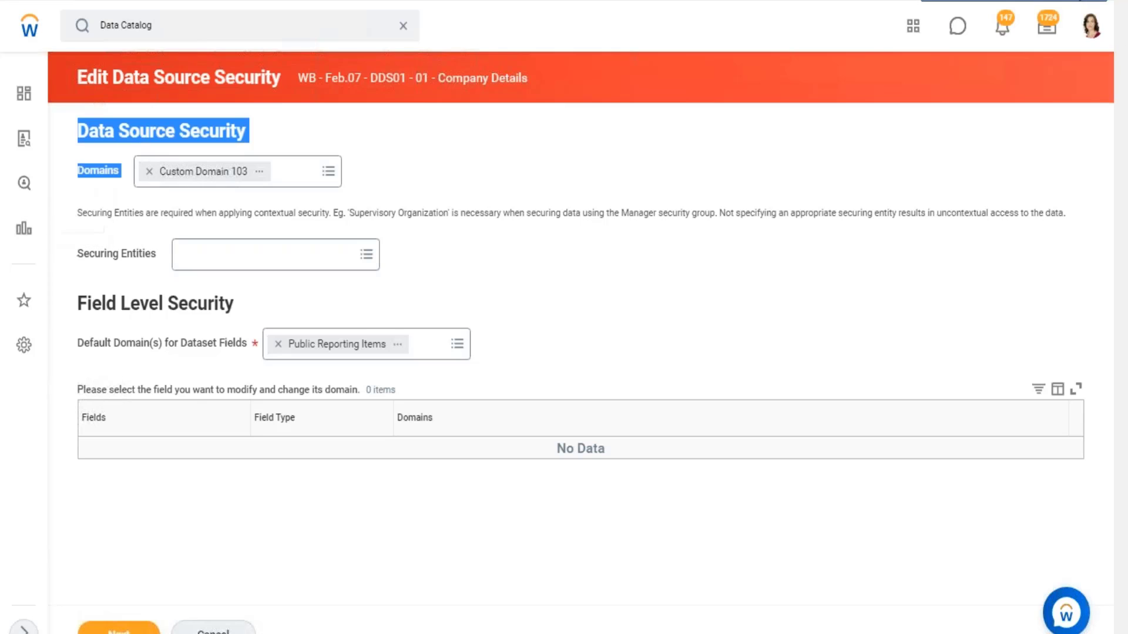
{"action": "left_click", "coordinate": [1060, 1]}
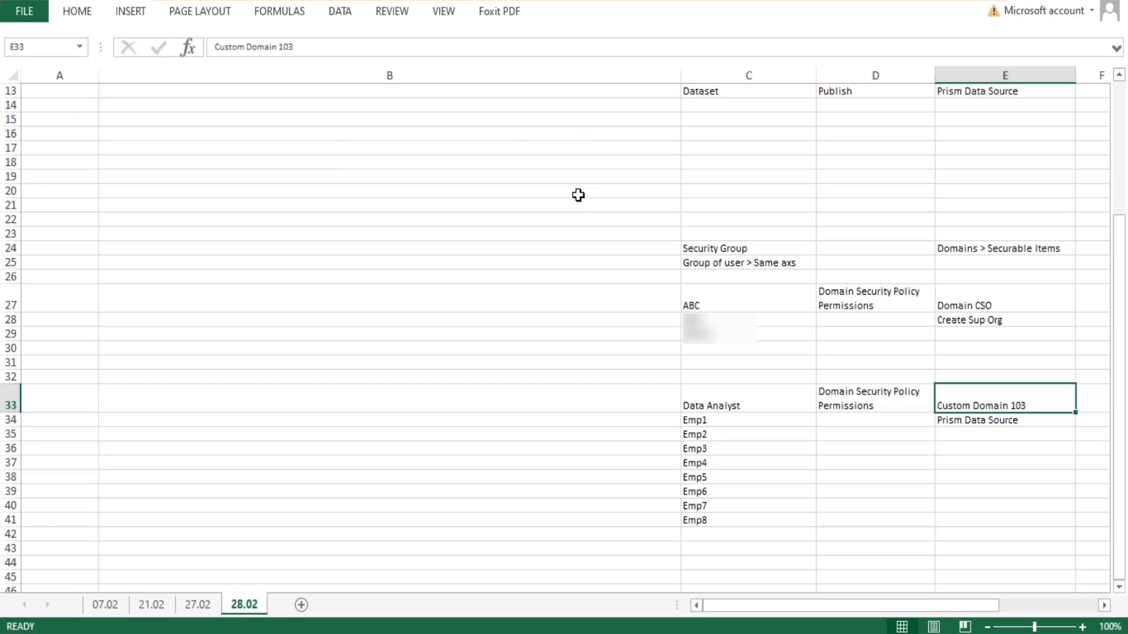
- Enter the heading "Data Source Security" in cell A14, below the Dataset Sharing row
{"action": "scroll", "coordinate": [578, 195], "scroll_direction": "up", "scroll_amount": 1}
{"action": "scroll", "coordinate": [594, 184], "scroll_direction": "down", "scroll_amount": 1}
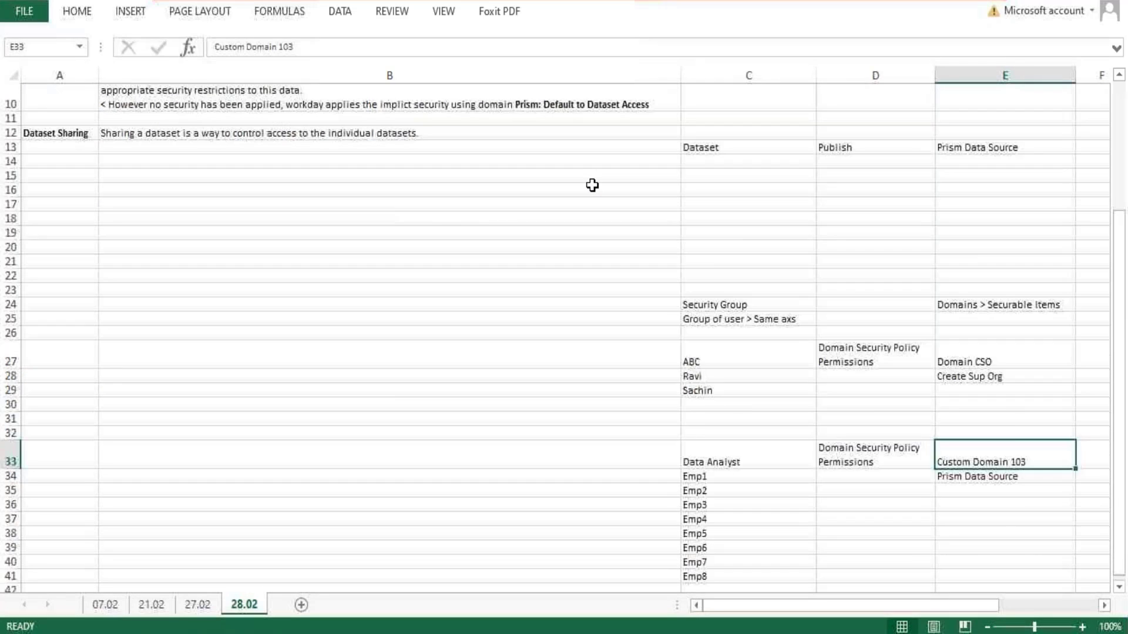
{"action": "scroll", "coordinate": [594, 185], "scroll_direction": "up", "scroll_amount": 1}
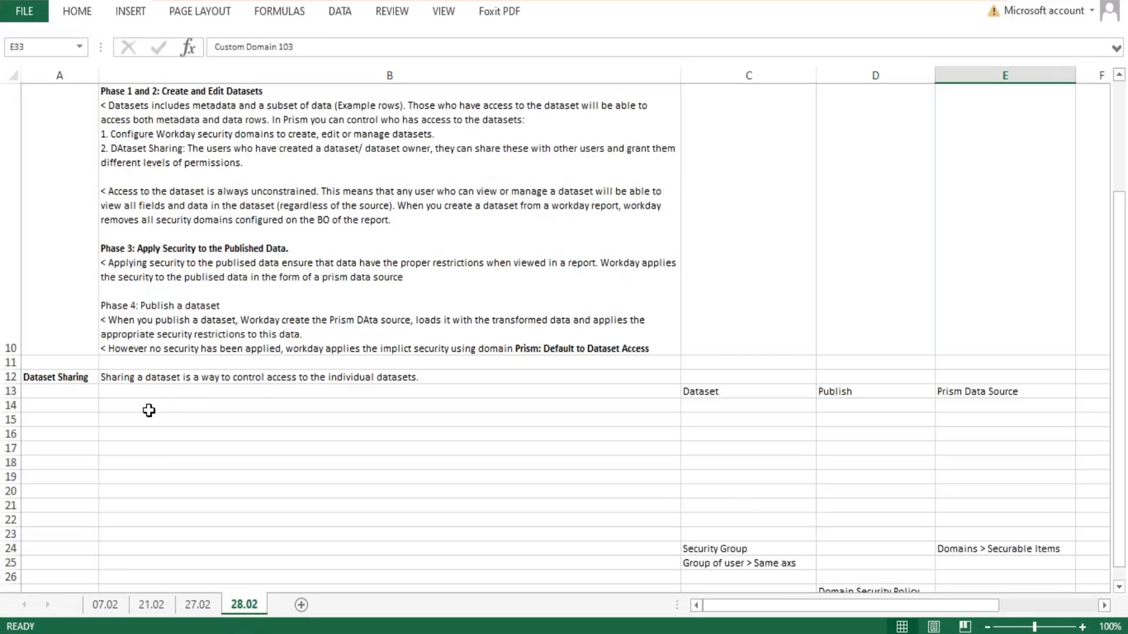
{"action": "left_click", "coordinate": [70, 404]}
{"action": "type", "text": "Data Sourc"}
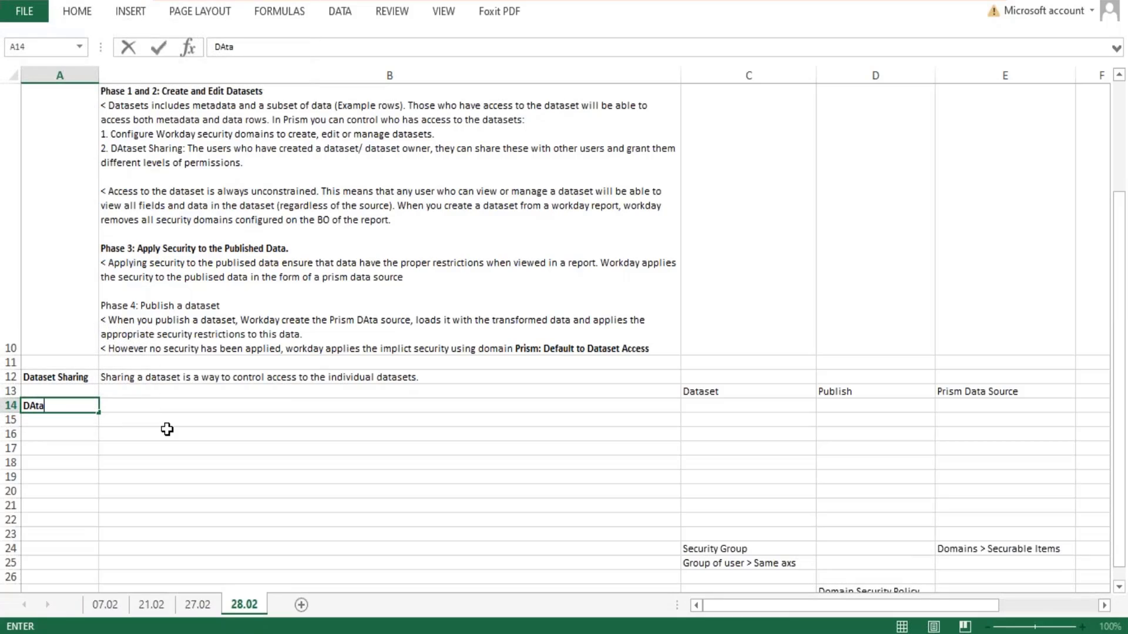
{"action": "type", "text": "e Security"}
{"action": "key", "text": "Tab"}
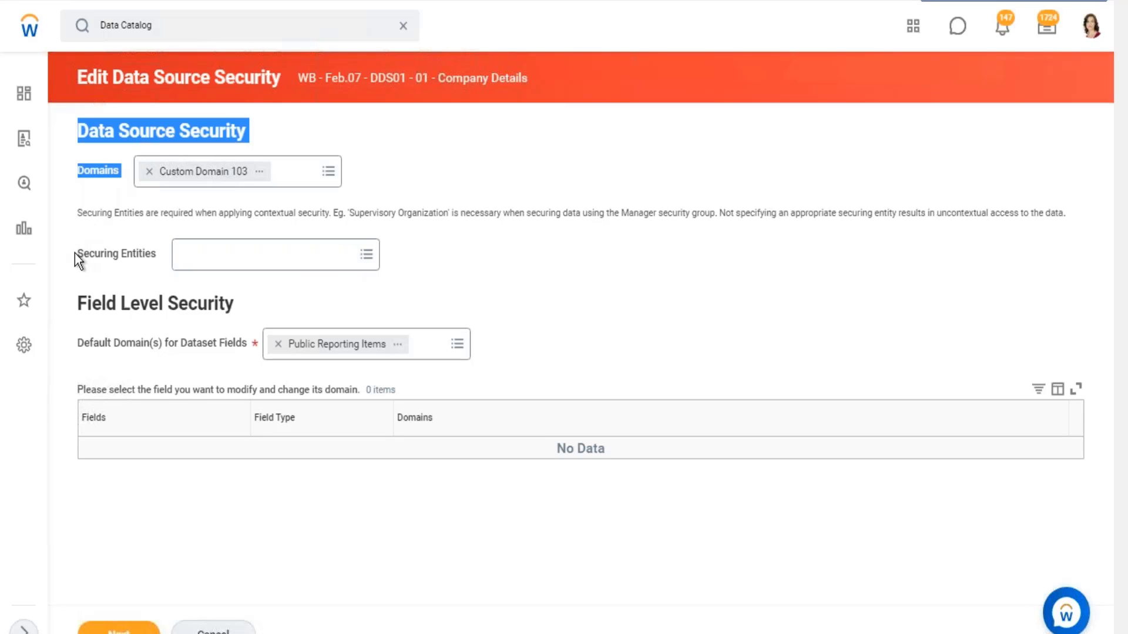
- Switch to Workday and review the Securing Entities and Field Level Security settings of the Company Details dataset
{"action": "left_click_drag", "start_coordinate": [84, 255], "coordinate": [578, 367]}
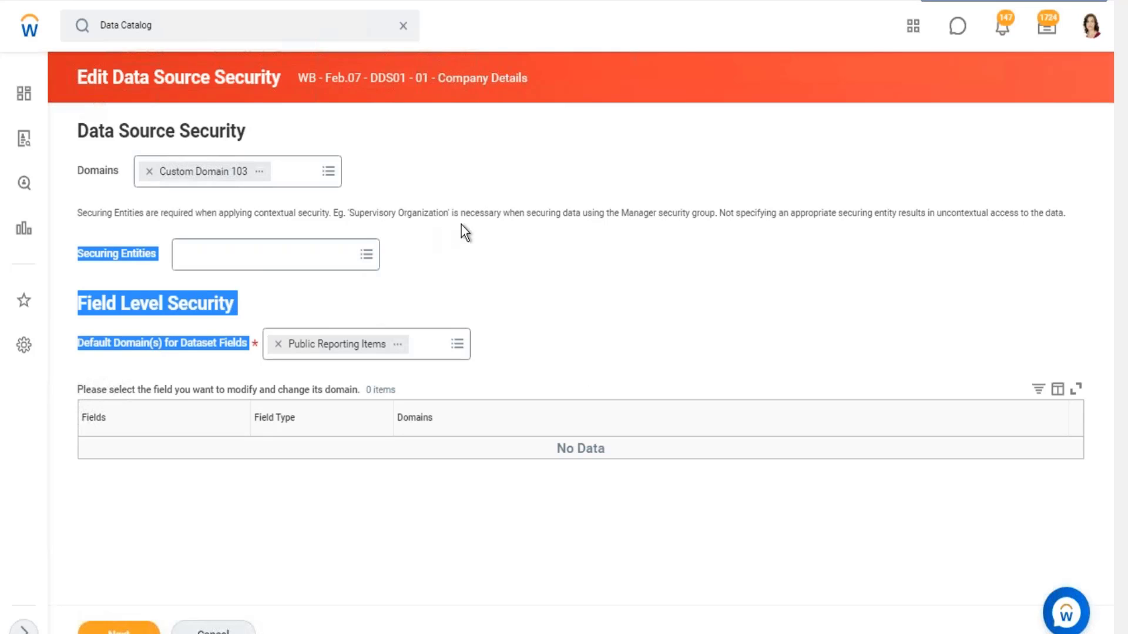
{"action": "left_click", "coordinate": [380, 187]}
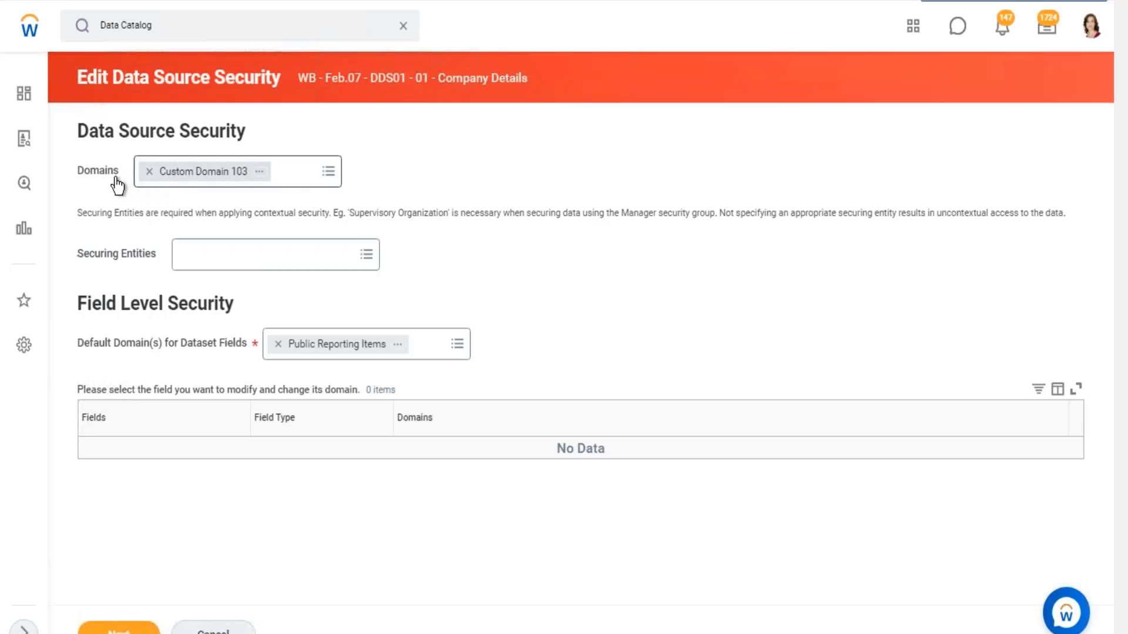
- Check the available Securing Entities for the Company Details dataset with Custom Domain 103 as its domain
{"action": "left_click_drag", "start_coordinate": [121, 172], "coordinate": [79, 147]}
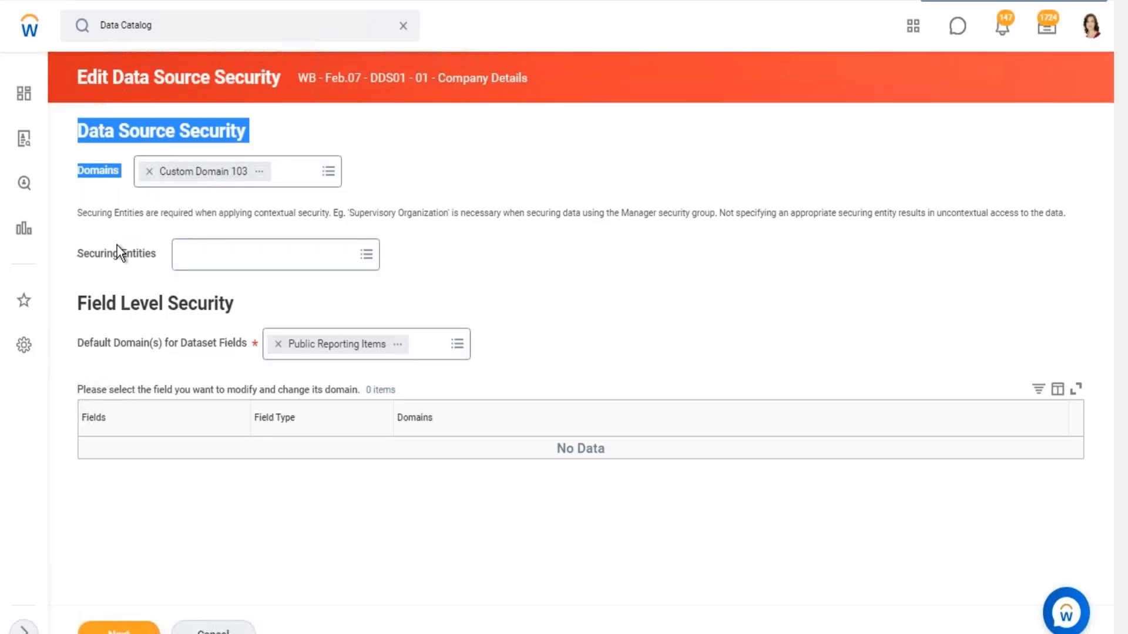
{"action": "left_click_drag", "start_coordinate": [75, 248], "coordinate": [539, 330]}
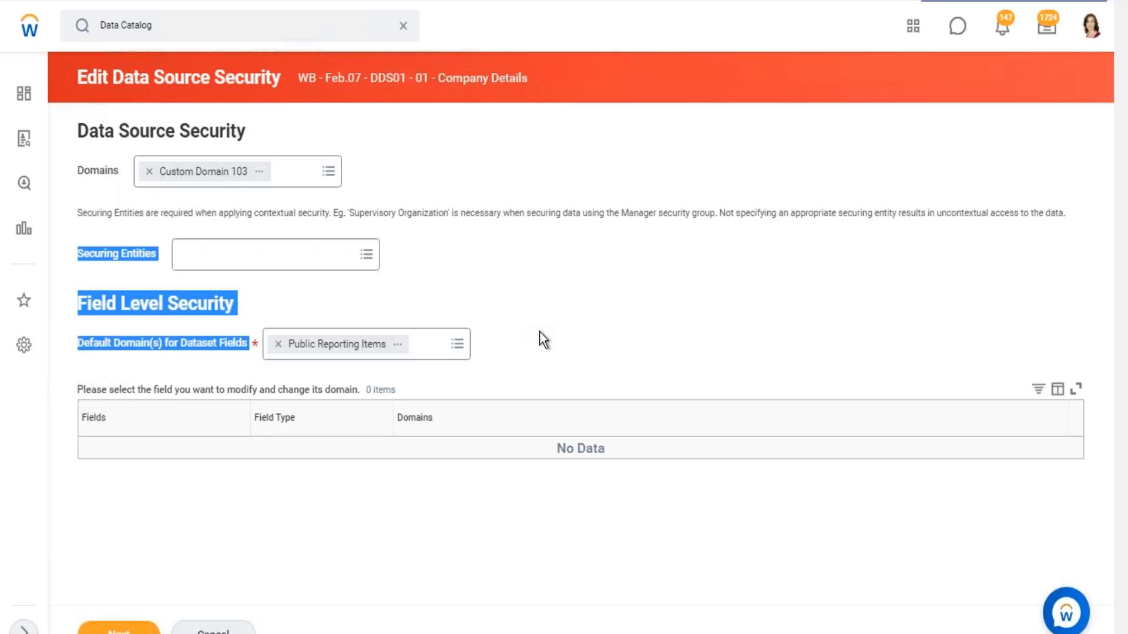
{"action": "left_click", "coordinate": [366, 257]}
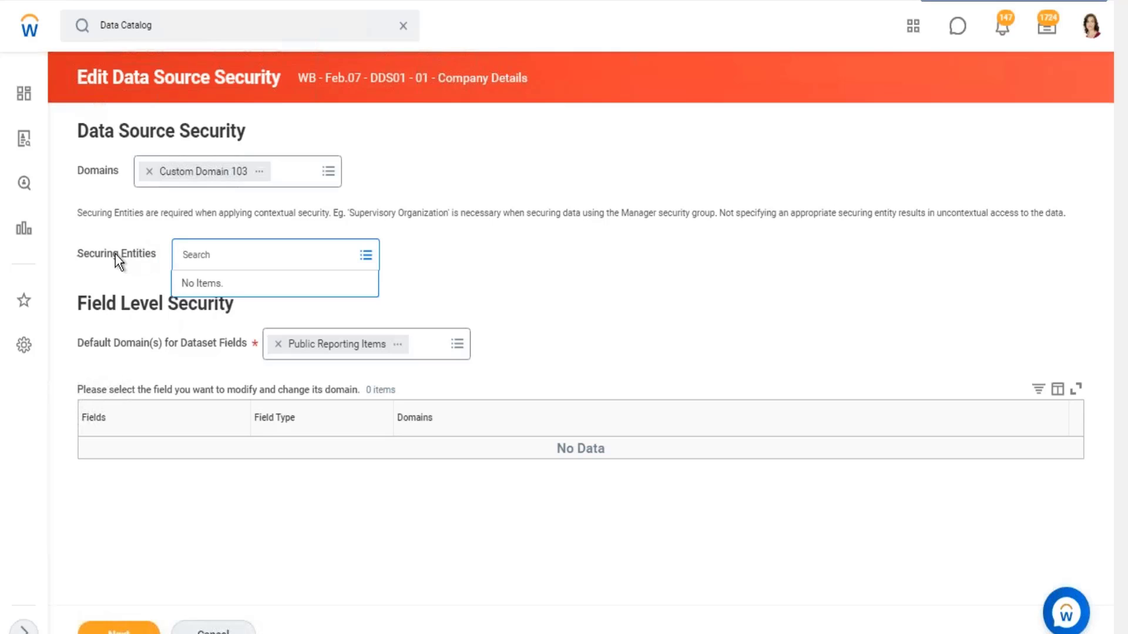
{"action": "left_click_drag", "start_coordinate": [113, 254], "coordinate": [144, 254]}
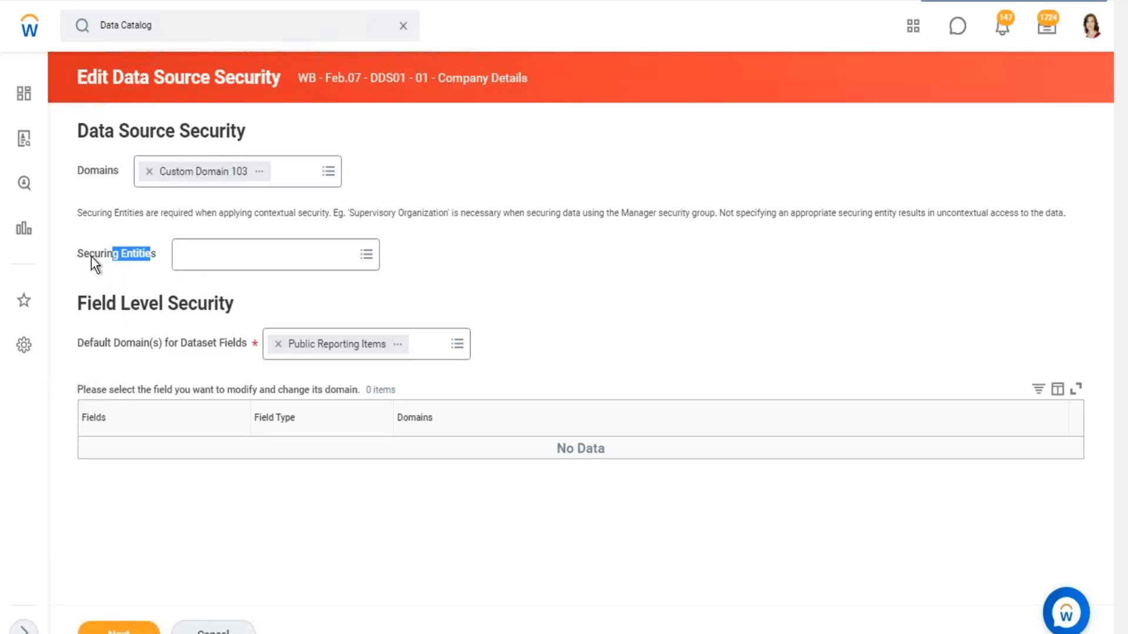
- Replace Custom Domain 103 with Worker Data: Active and Terminated Workers in the data source security Domains
{"action": "left_click", "coordinate": [149, 172]}
{"action": "left_click", "coordinate": [158, 174]}
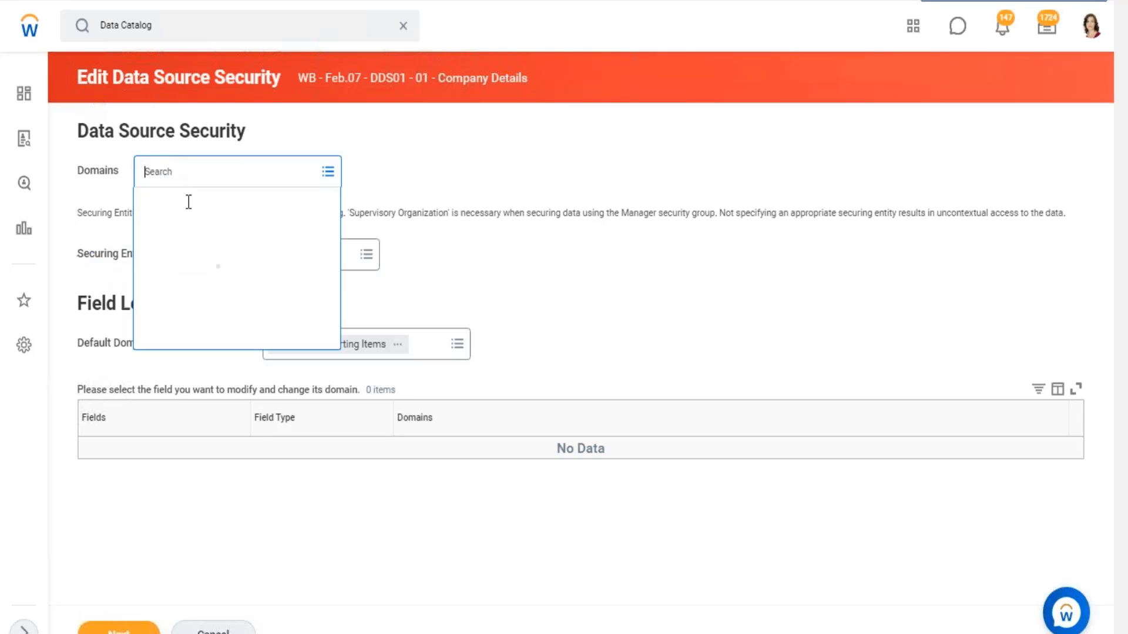
{"action": "type", "text": "worker"}
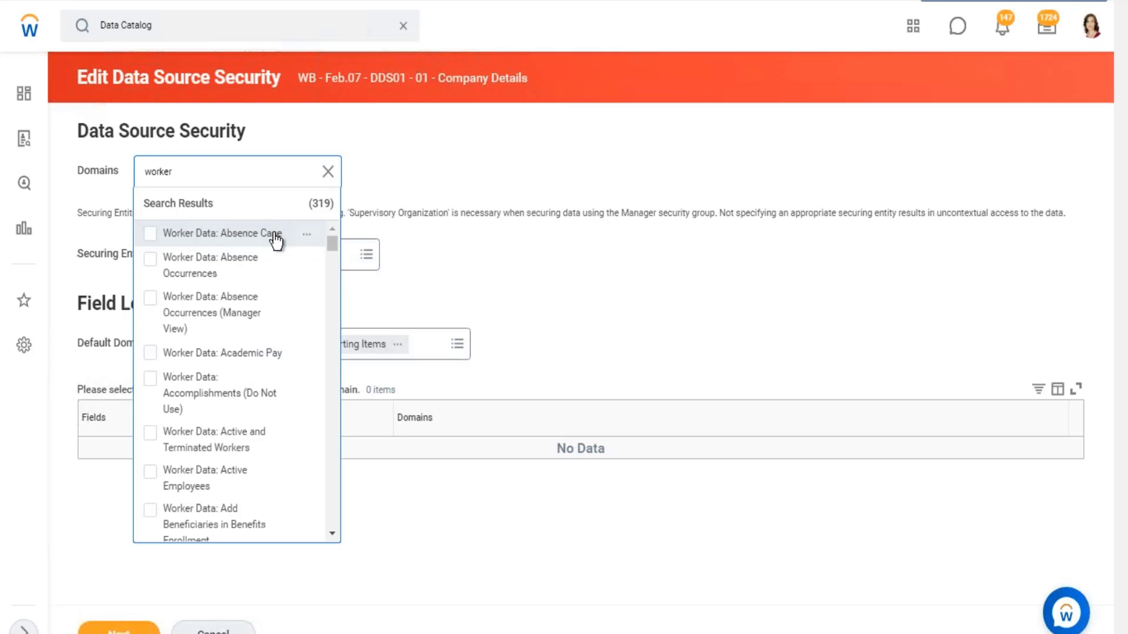
{"action": "scroll", "coordinate": [300, 308], "scroll_direction": "down", "scroll_amount": 3}
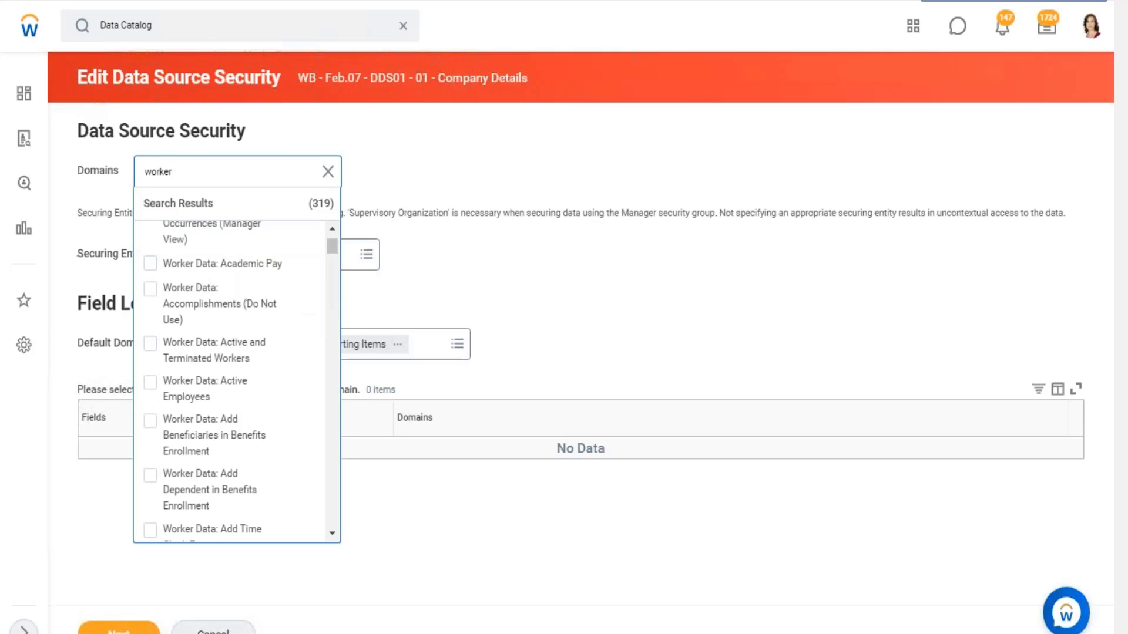
{"action": "left_click", "coordinate": [233, 267]}
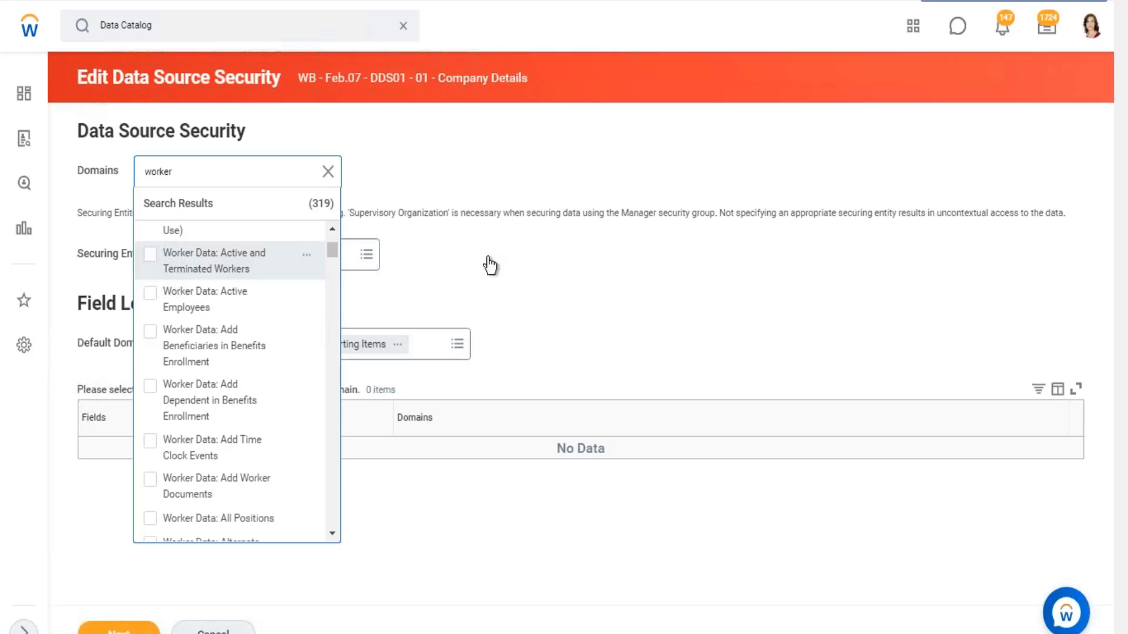
{"action": "left_click", "coordinate": [512, 253]}
- Check which Securing Entities are offered for the Worker Data: Active and Terminated Workers domain
{"action": "left_click", "coordinate": [282, 264]}
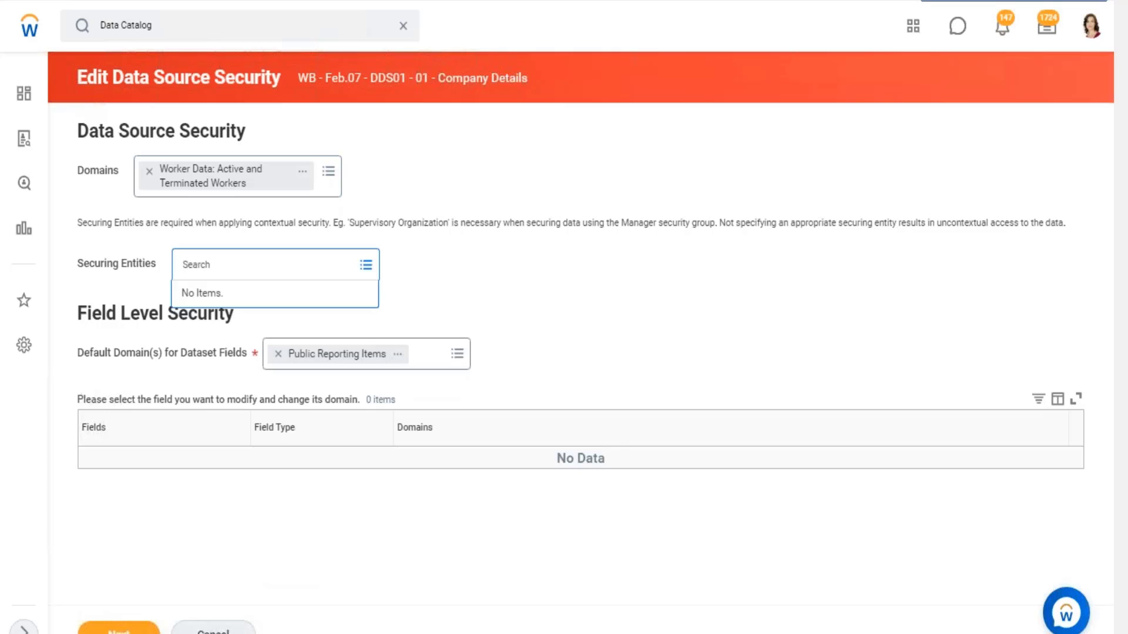
{"action": "left_click", "coordinate": [516, 277]}
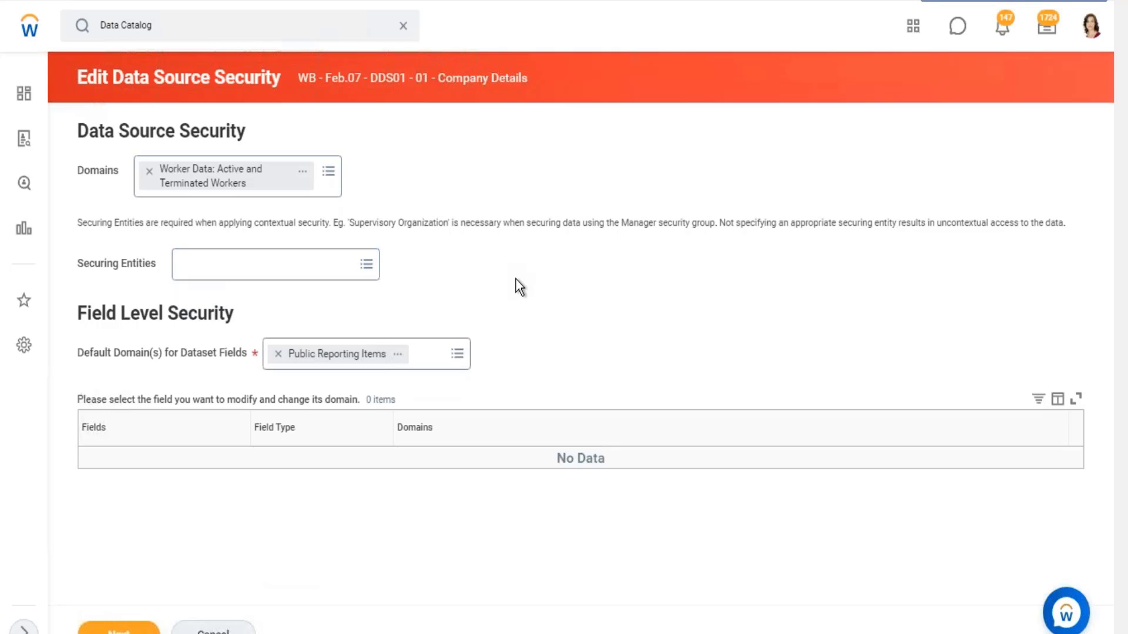
{"action": "left_click_drag", "start_coordinate": [96, 263], "coordinate": [140, 265]}
{"action": "left_click", "coordinate": [80, 268]}
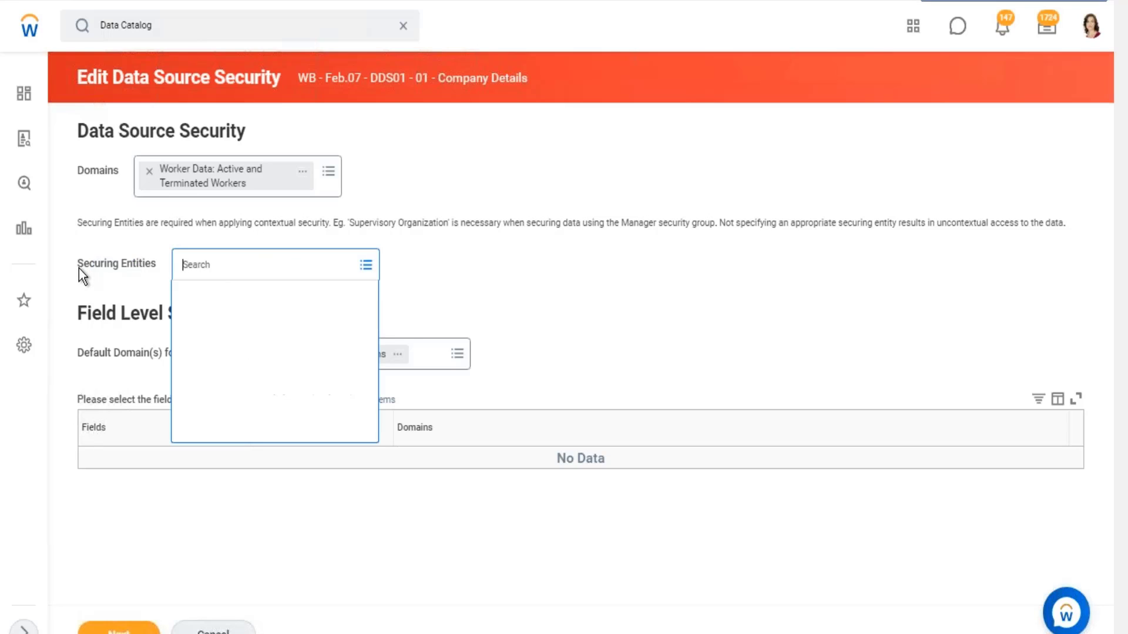
{"action": "left_click_drag", "start_coordinate": [79, 269], "coordinate": [146, 265]}
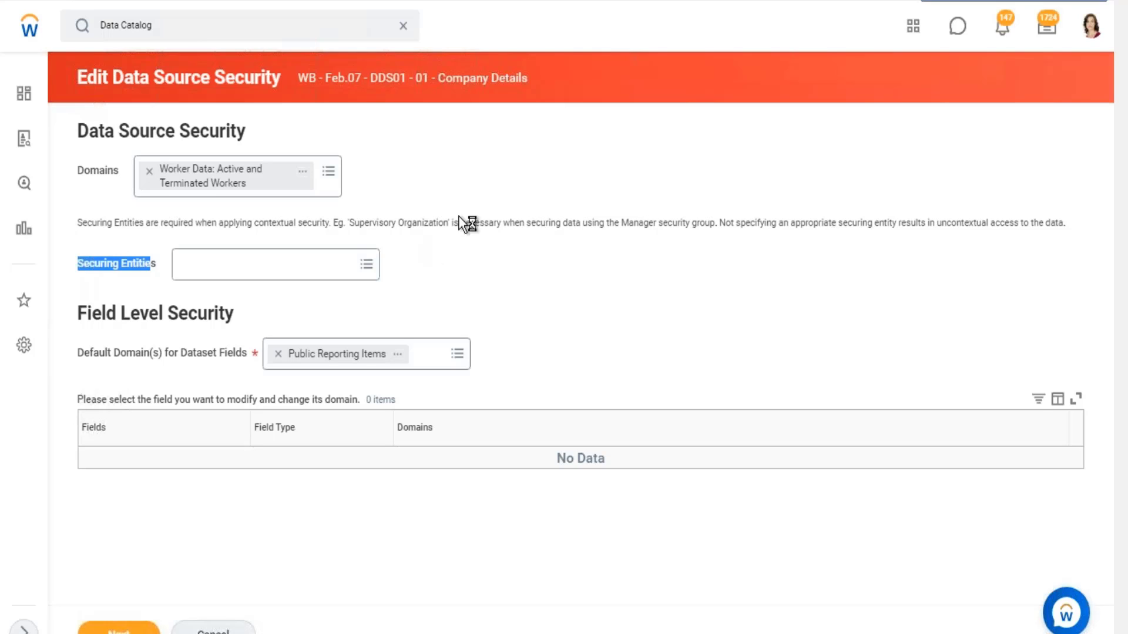
- Read the note on when Securing Entities are required for contextual security, including the Supervisory Organization example, and relate it to the Domains setting
{"action": "left_click", "coordinate": [364, 227]}
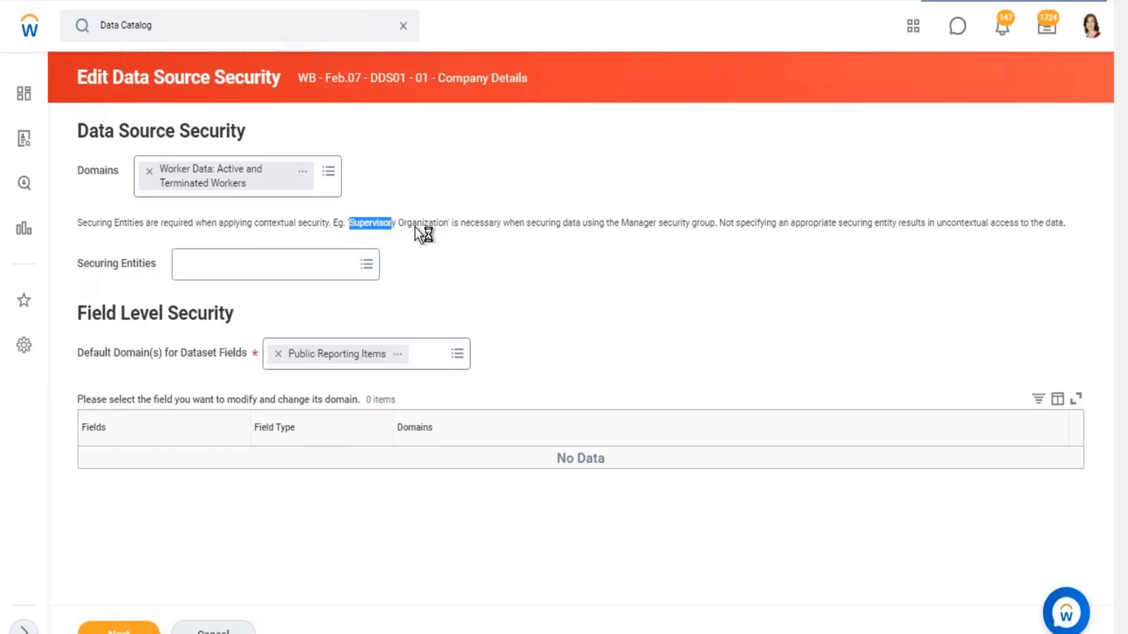
{"action": "left_click_drag", "start_coordinate": [505, 229], "coordinate": [1006, 232]}
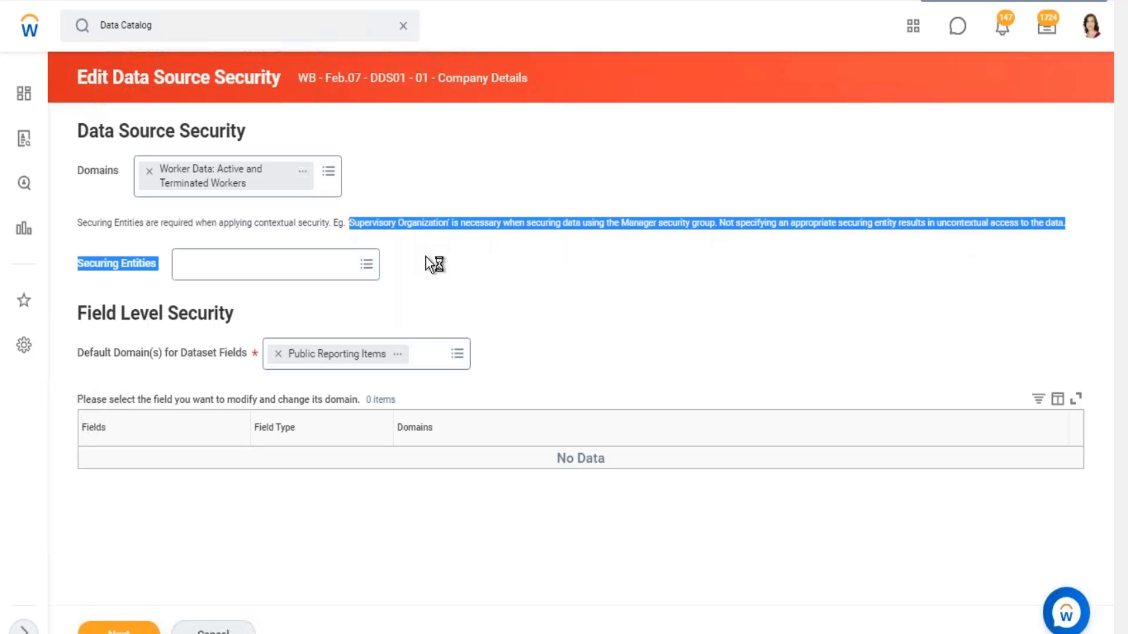
{"action": "left_click", "coordinate": [449, 266]}
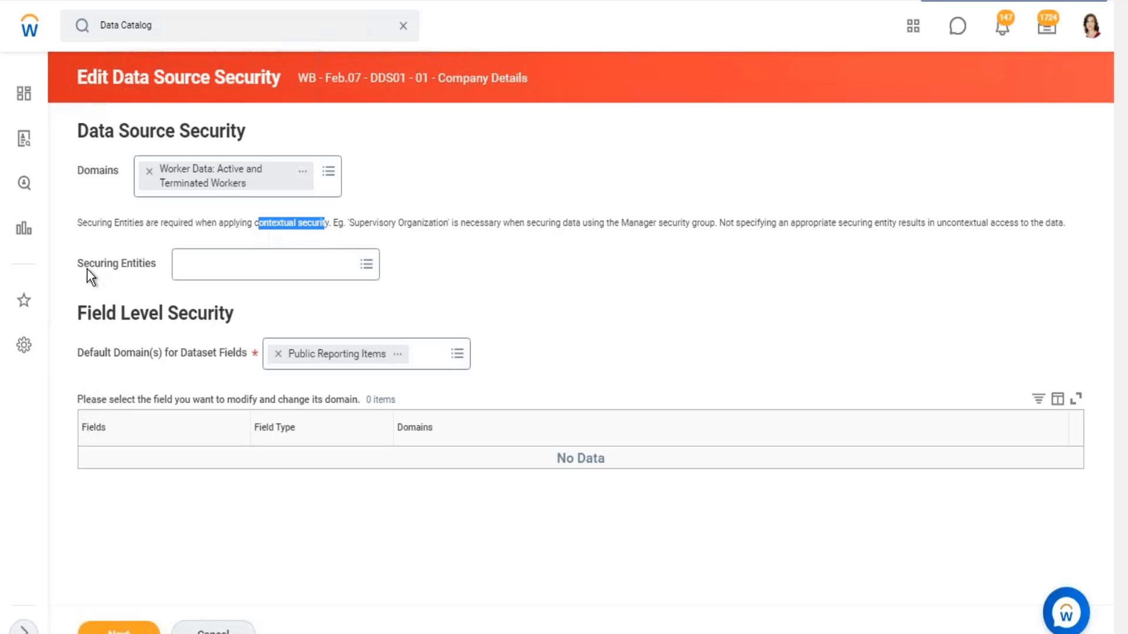
{"action": "left_click_drag", "start_coordinate": [83, 265], "coordinate": [235, 266]}
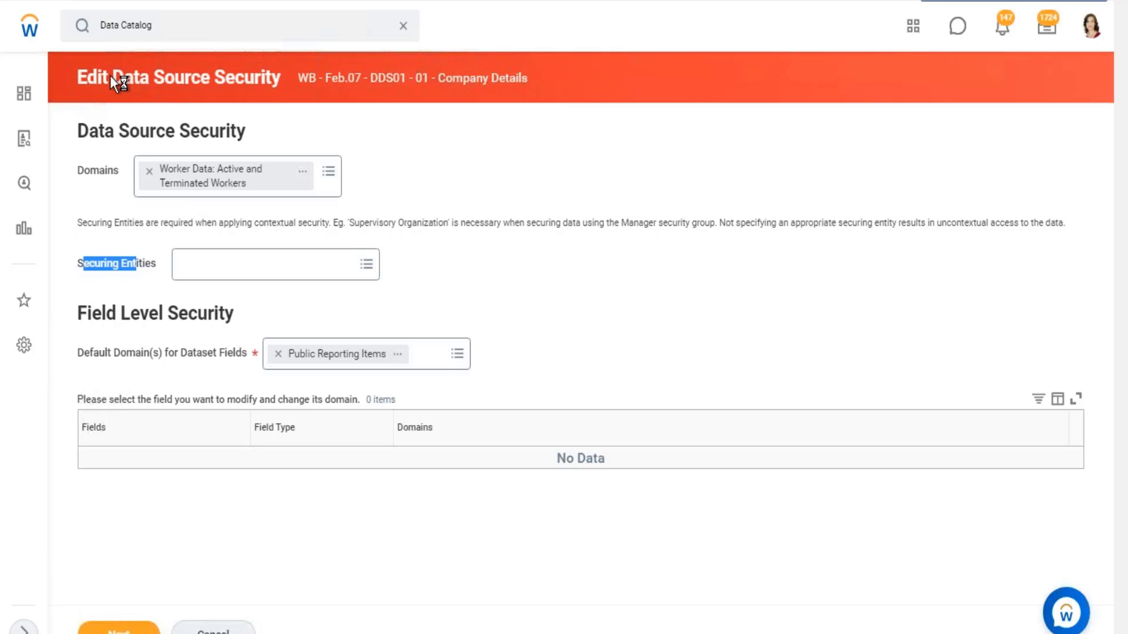
{"action": "left_click_drag", "start_coordinate": [111, 75], "coordinate": [209, 83]}
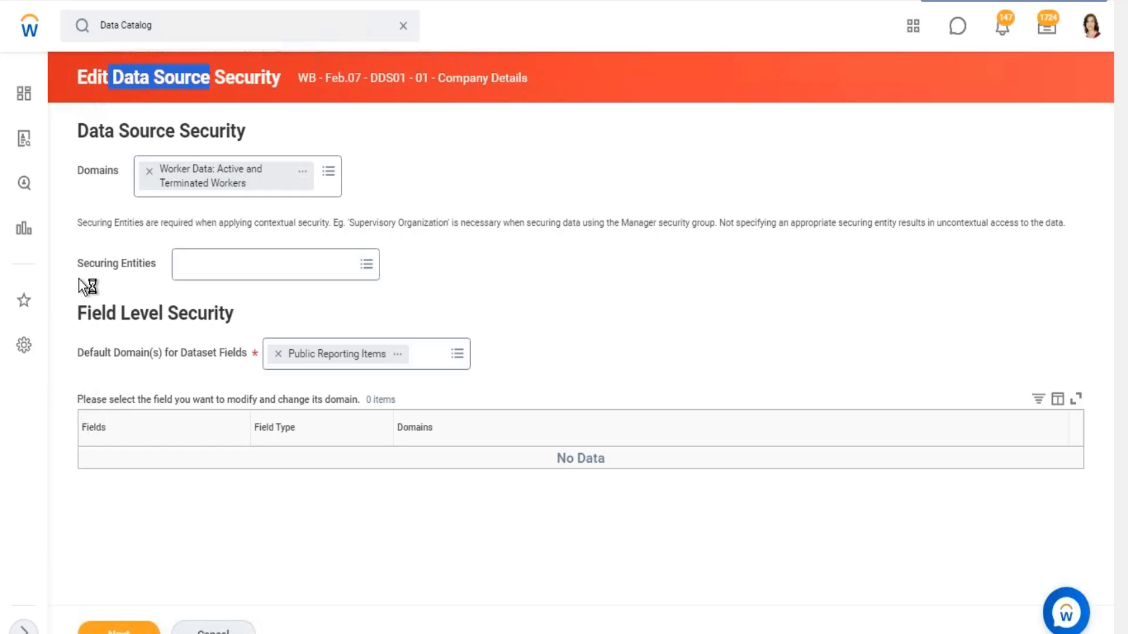
{"action": "left_click_drag", "start_coordinate": [75, 266], "coordinate": [480, 421]}
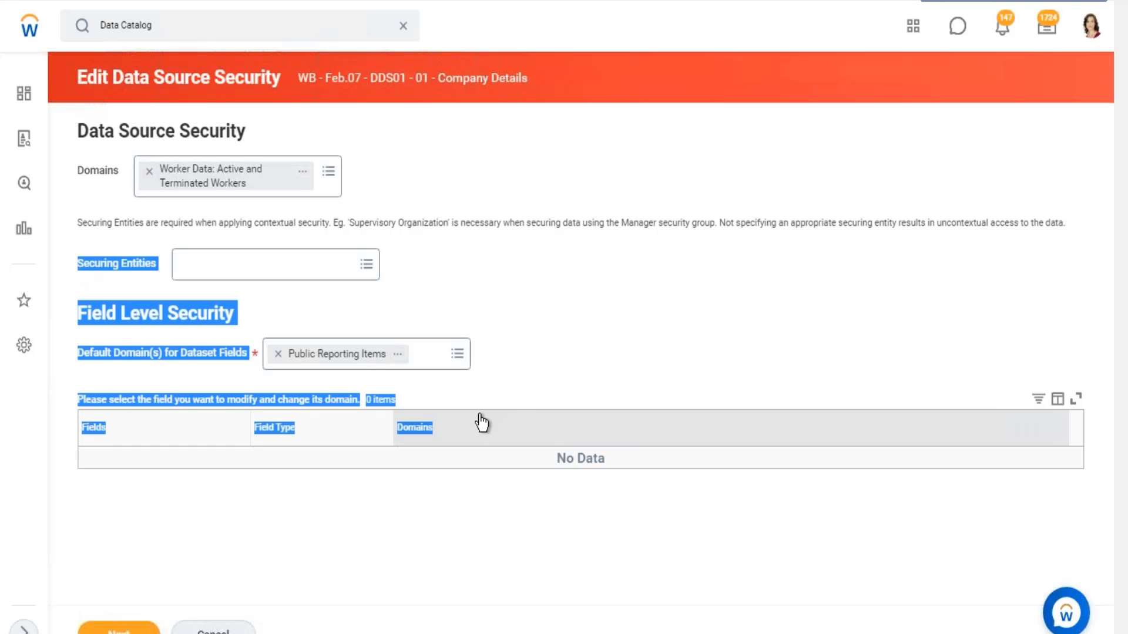
{"action": "left_click_drag", "start_coordinate": [77, 263], "coordinate": [414, 266]}
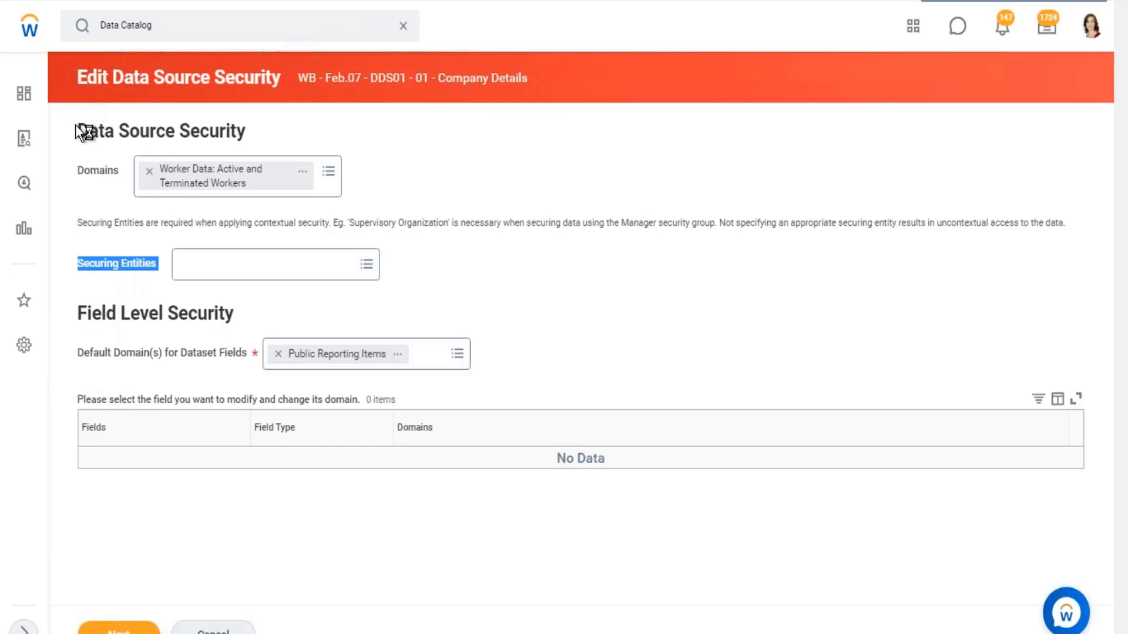
{"action": "left_click_drag", "start_coordinate": [76, 125], "coordinate": [370, 189]}
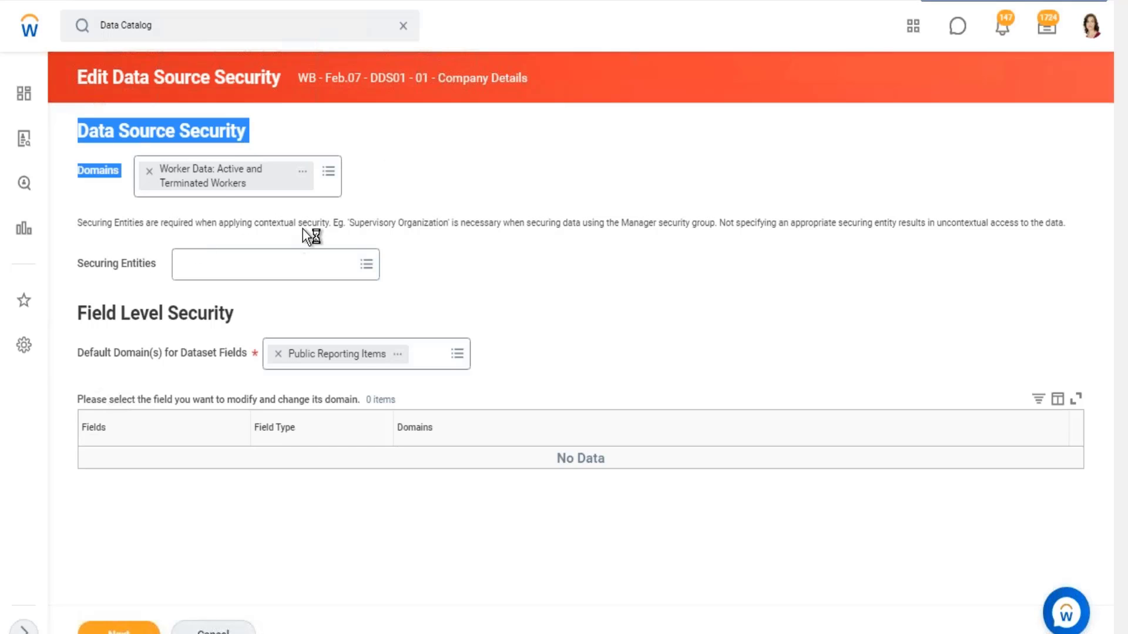
{"action": "left_click_drag", "start_coordinate": [359, 225], "coordinate": [411, 225]}
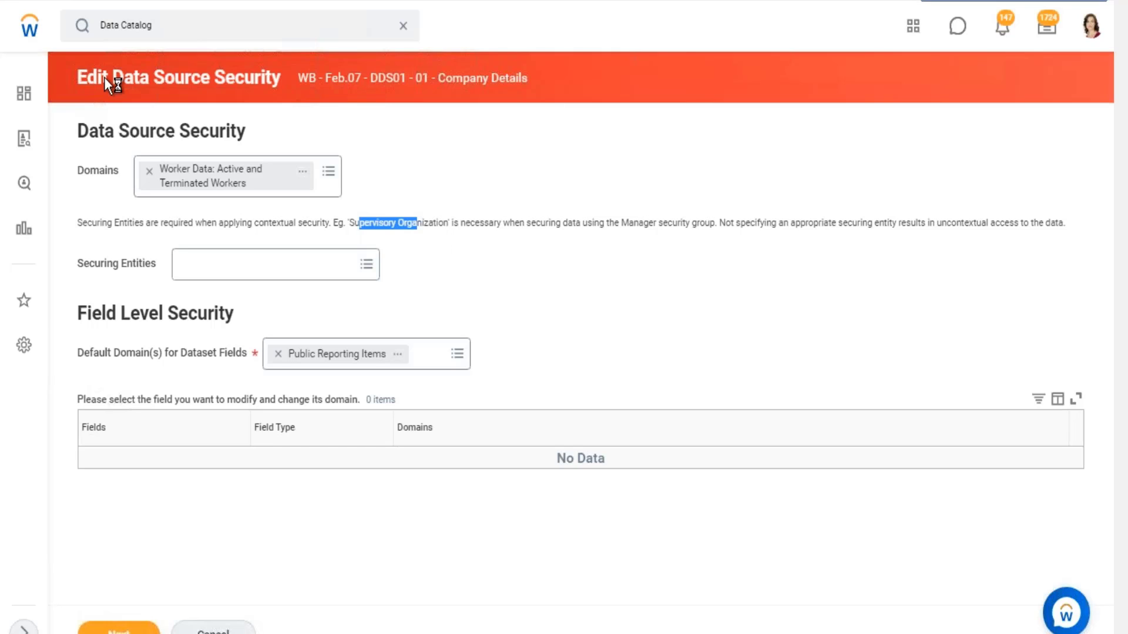
- Recheck the Securing Entities choices available for this data source
{"action": "left_click_drag", "start_coordinate": [113, 77], "coordinate": [209, 82]}
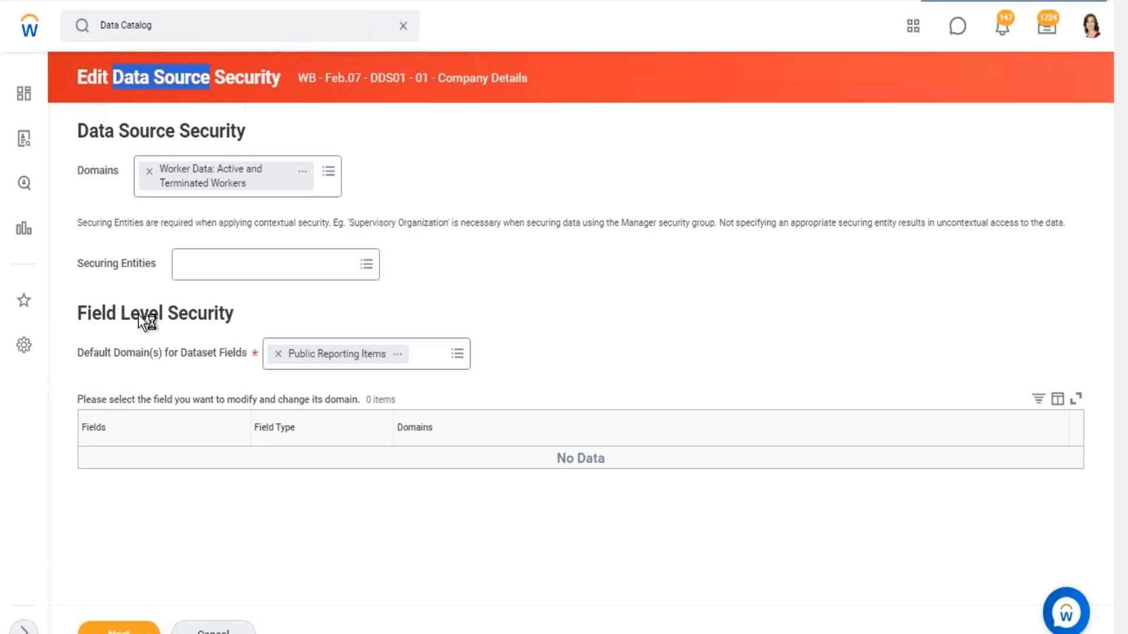
{"action": "left_click_drag", "start_coordinate": [92, 258], "coordinate": [269, 275]}
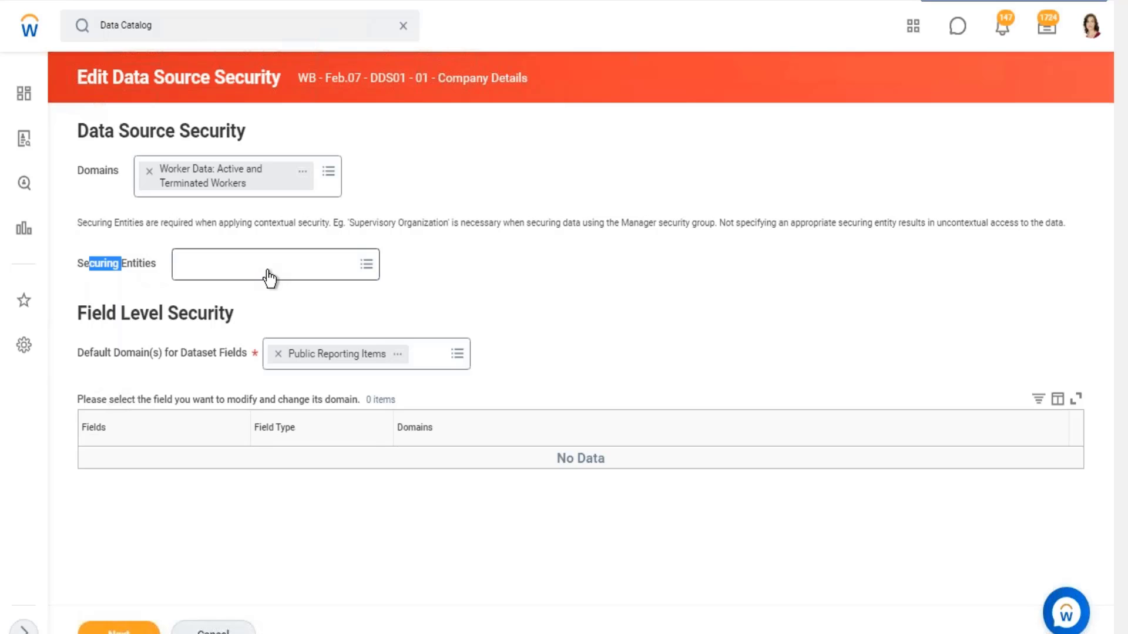
{"action": "left_click", "coordinate": [268, 274]}
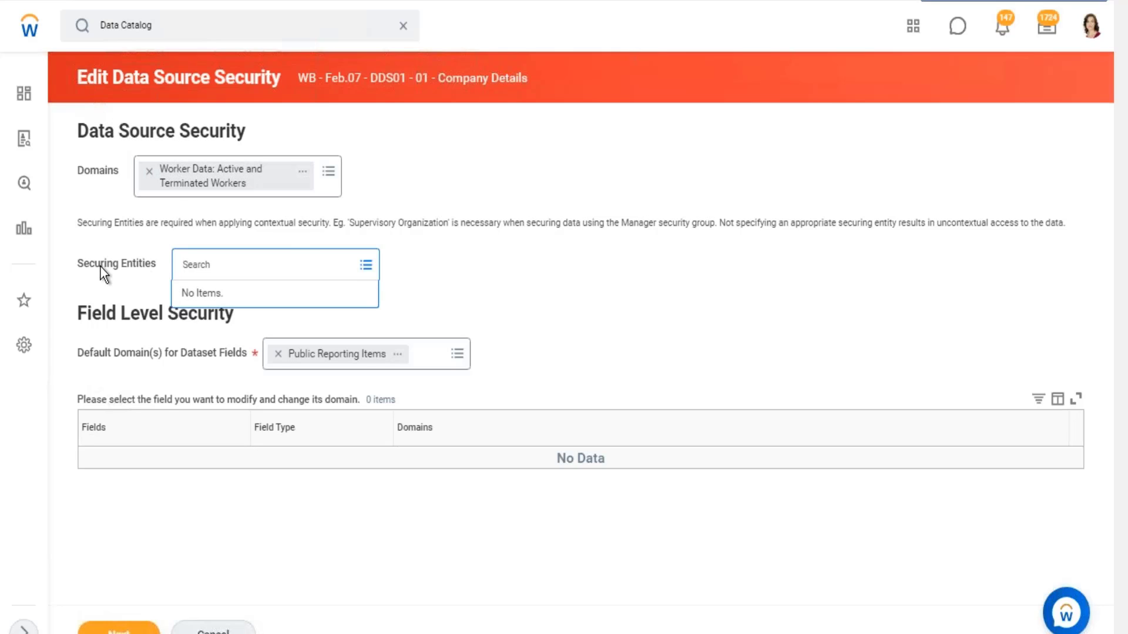
{"action": "left_click_drag", "start_coordinate": [100, 265], "coordinate": [134, 265]}
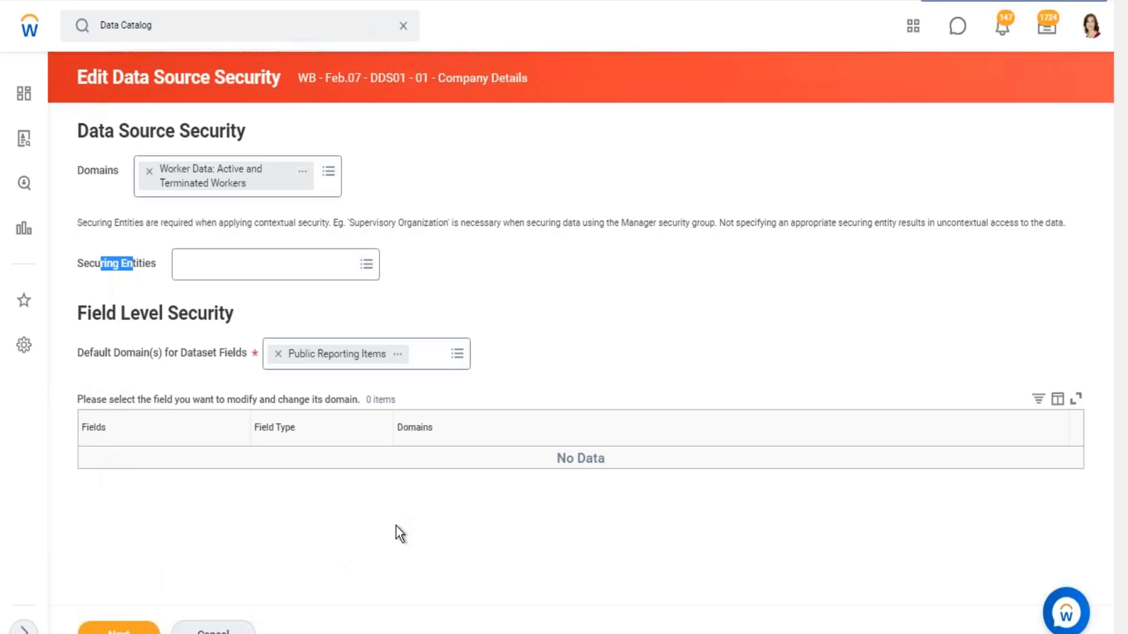
- Review the Field Level Security section, including the default domain for dataset fields and the table for per-field domain changes
{"action": "left_click", "coordinate": [158, 401]}
{"action": "left_click_drag", "start_coordinate": [159, 401], "coordinate": [429, 397]}
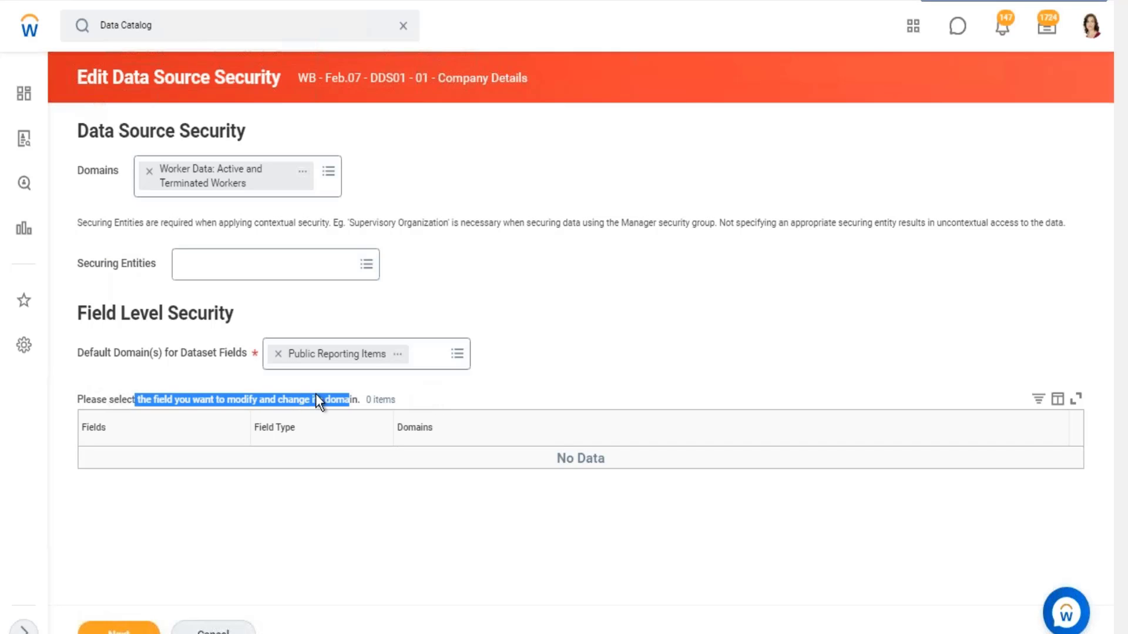
{"action": "left_click", "coordinate": [459, 354]}
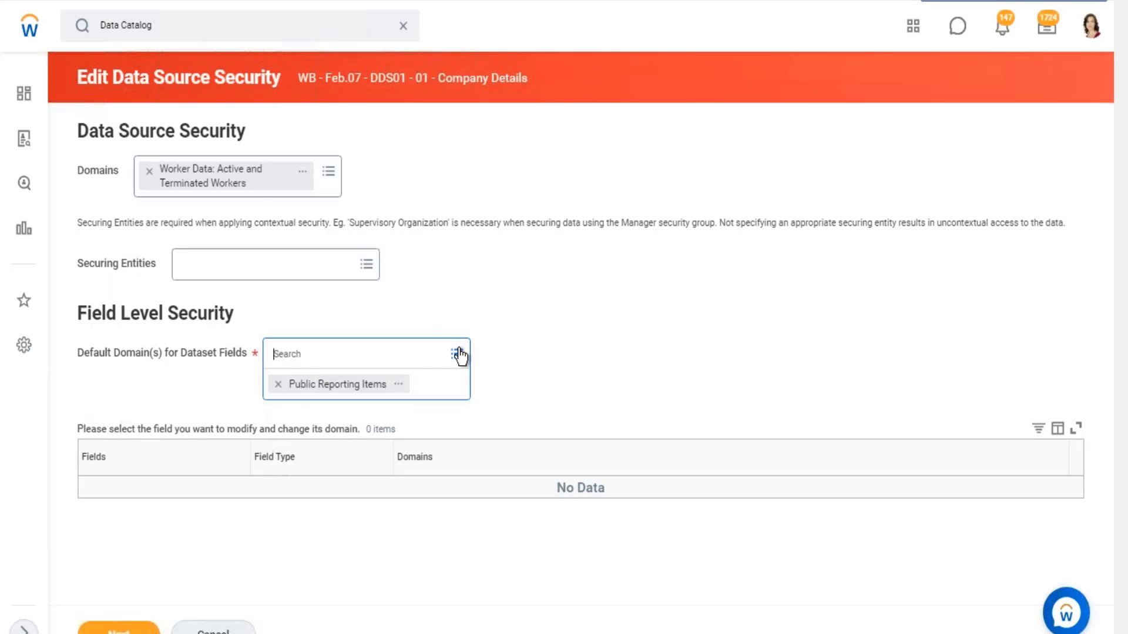
{"action": "left_click", "coordinate": [553, 324]}
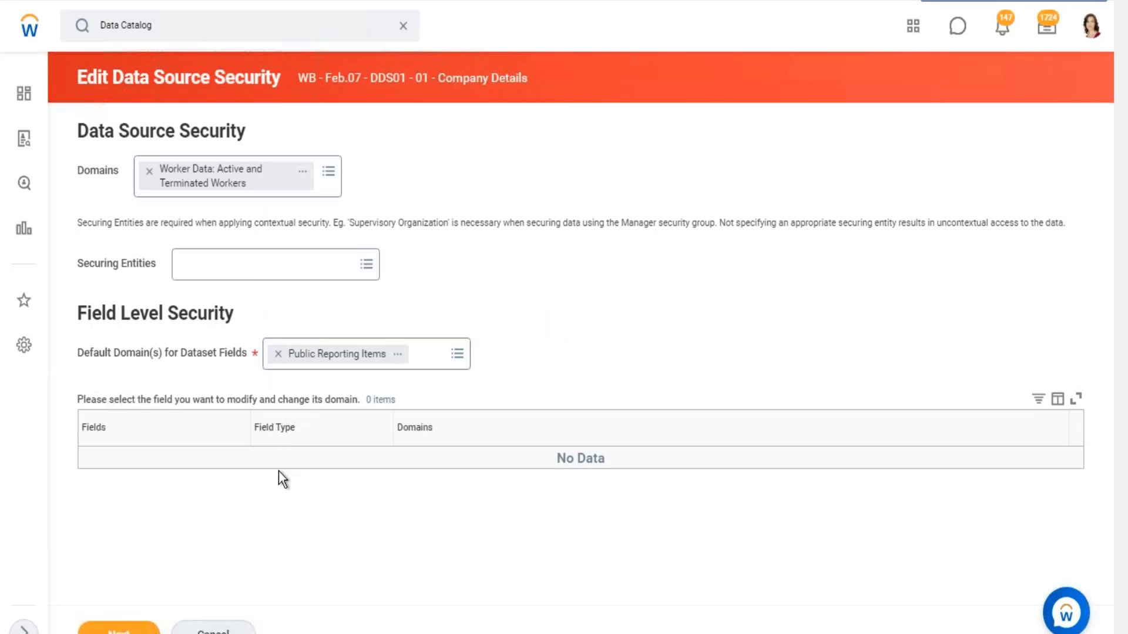
{"action": "left_click_drag", "start_coordinate": [96, 433], "coordinate": [138, 448]}
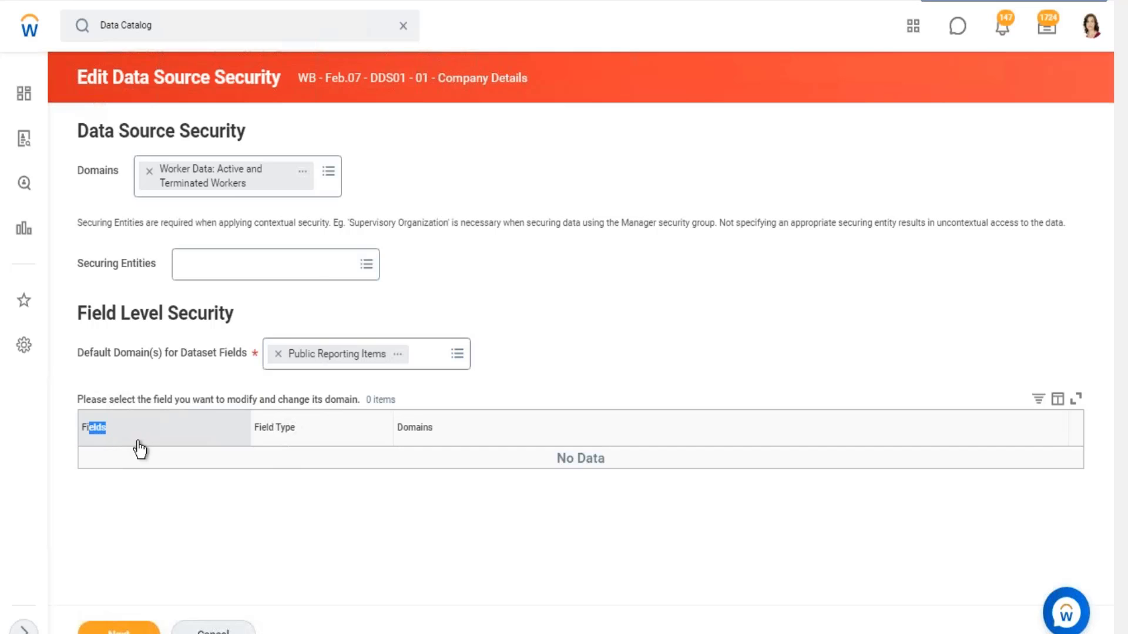
{"action": "left_click", "coordinate": [588, 320]}
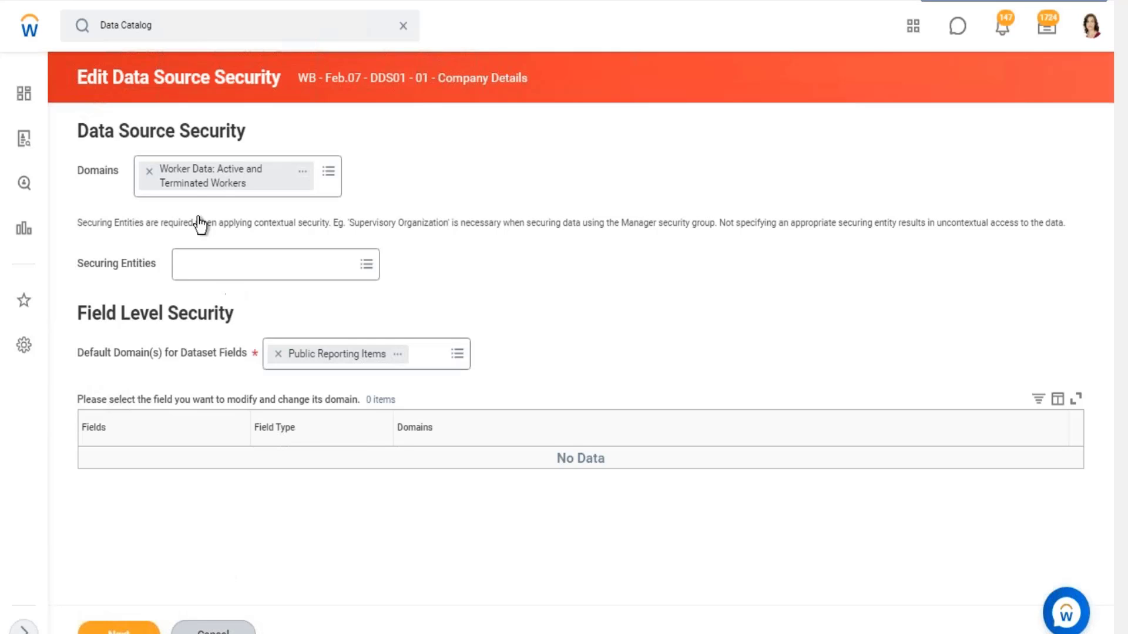
- Clear the Domains selection, cancel the data source security edit and discard the changes to return to the dataset
{"action": "left_click", "coordinate": [150, 172]}
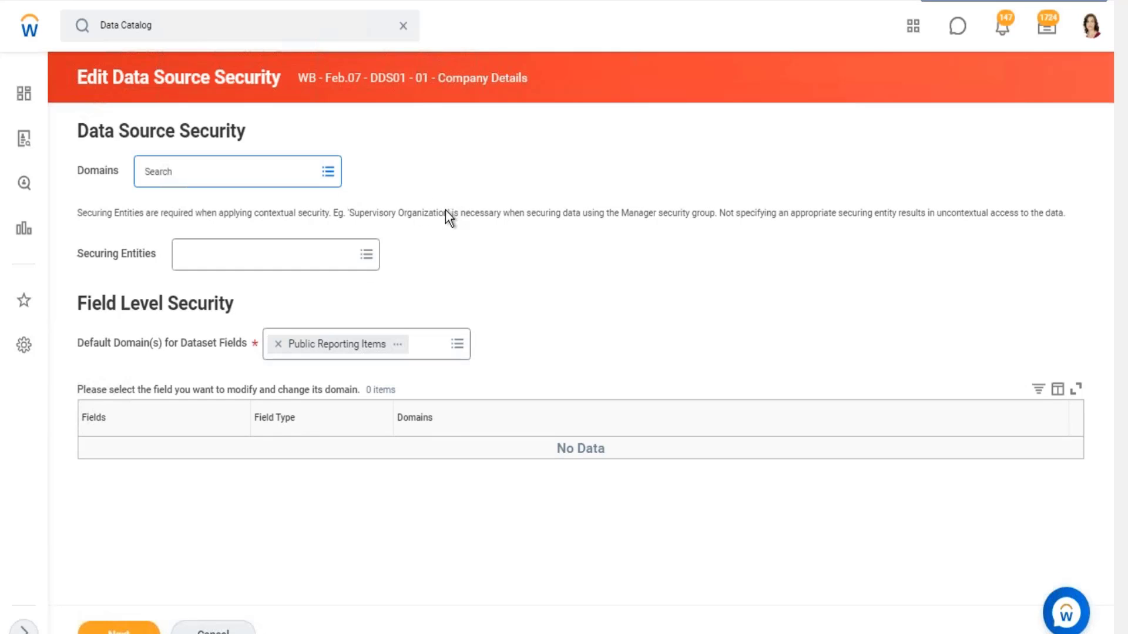
{"action": "left_click", "coordinate": [213, 630]}
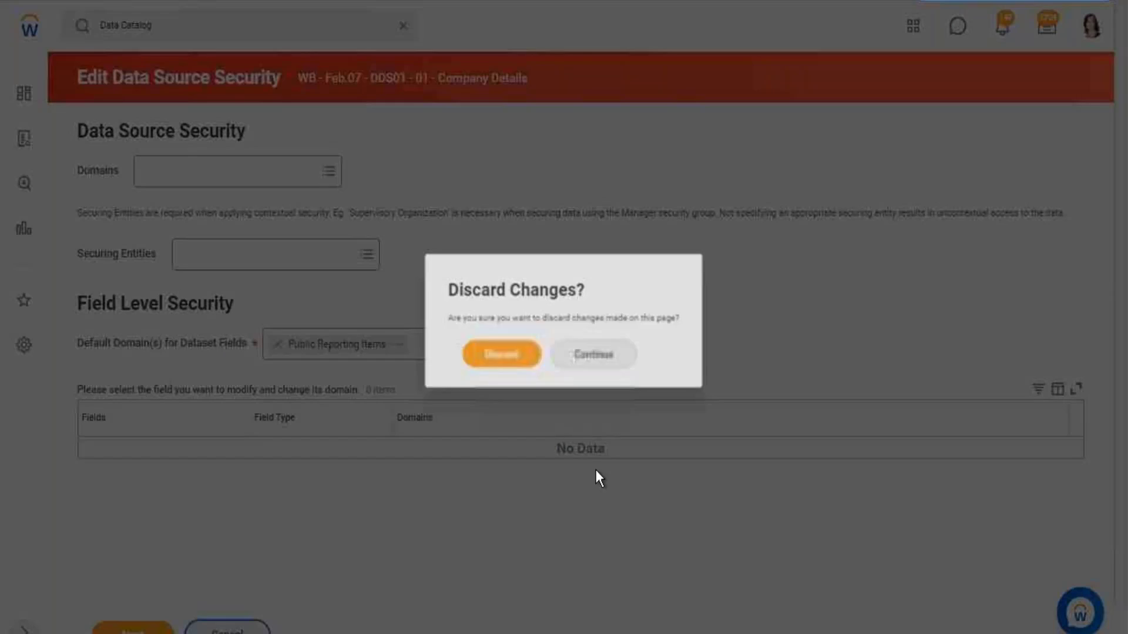
{"action": "left_click", "coordinate": [524, 364]}
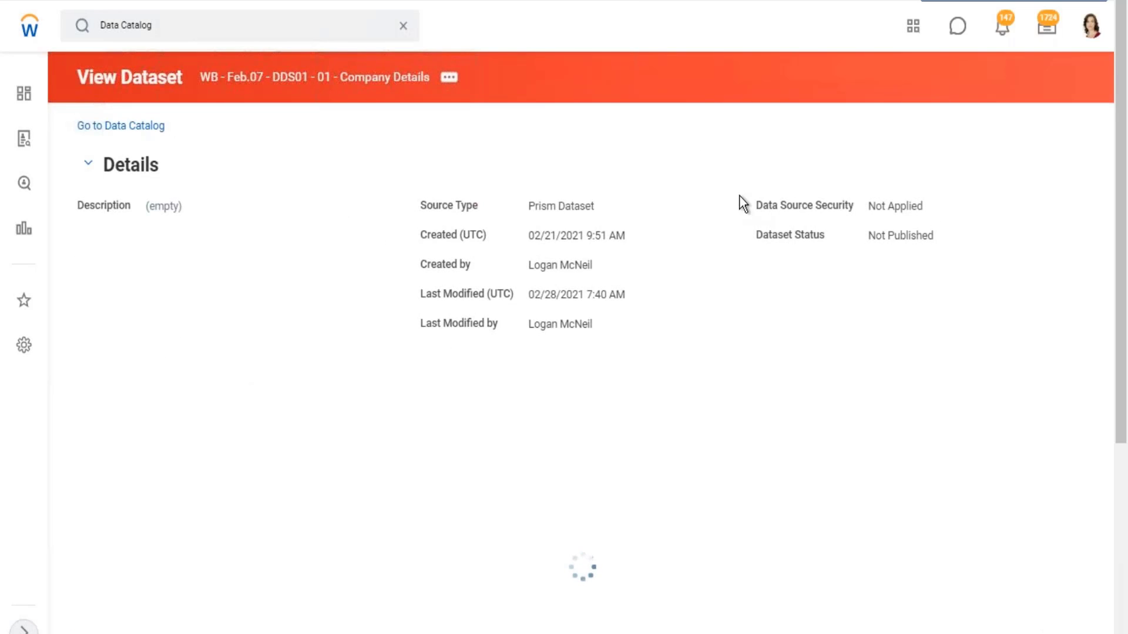
- Open the details of the Company_Name field in the dataset's field list
{"action": "scroll", "coordinate": [738, 195], "scroll_direction": "down", "scroll_amount": 3}
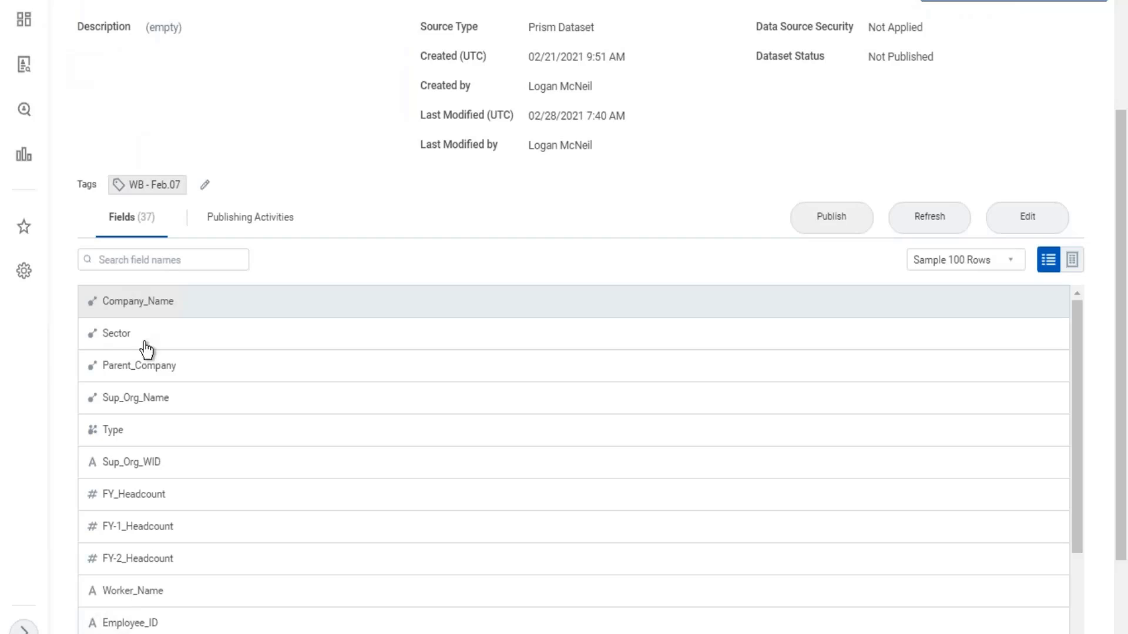
{"action": "left_click_drag", "start_coordinate": [168, 306], "coordinate": [109, 310]}
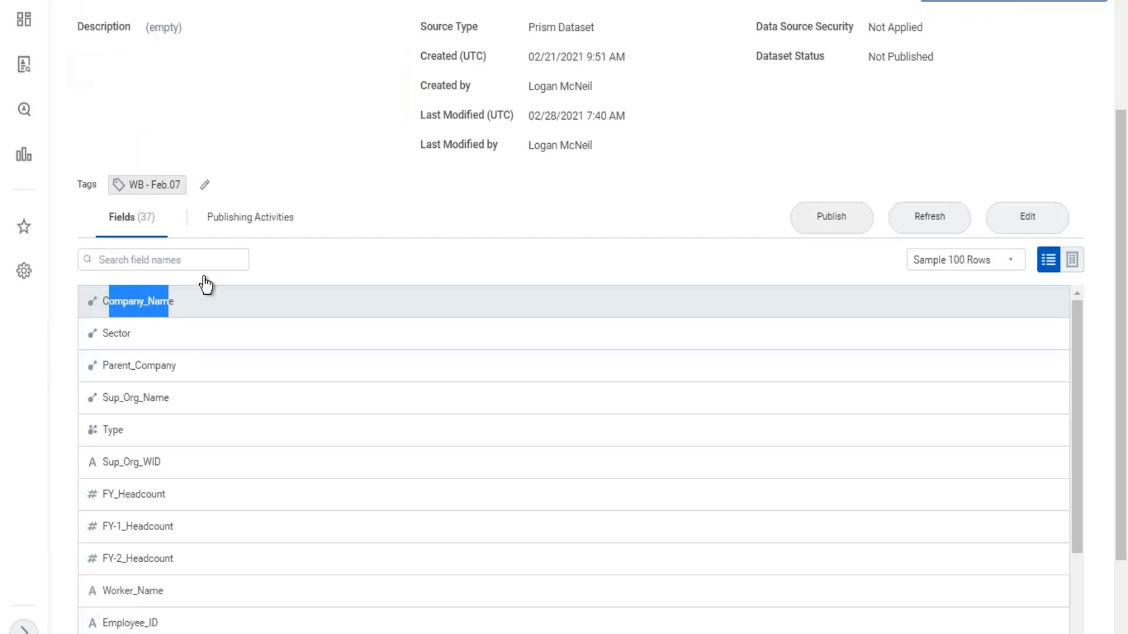
- Publish the WB - Feb.07 - DDS01 - 01 - Company Details dataset with the domain Prism: Default to Dataset Access
{"action": "left_click", "coordinate": [301, 167]}
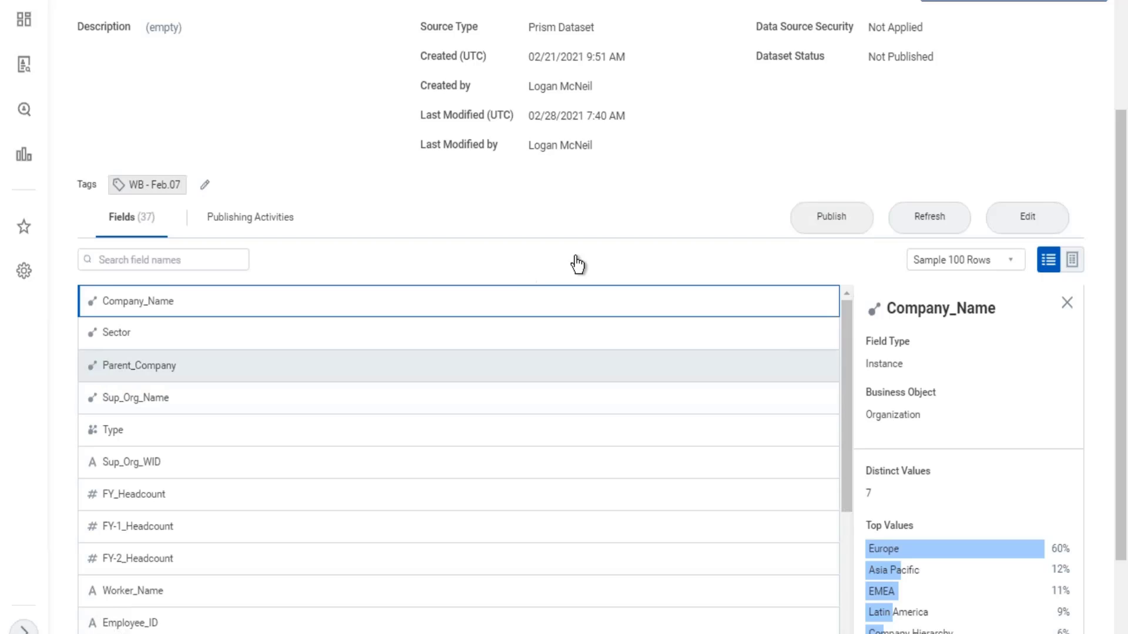
{"action": "scroll", "coordinate": [574, 273], "scroll_direction": "up", "scroll_amount": 3}
{"action": "left_click", "coordinate": [836, 402]}
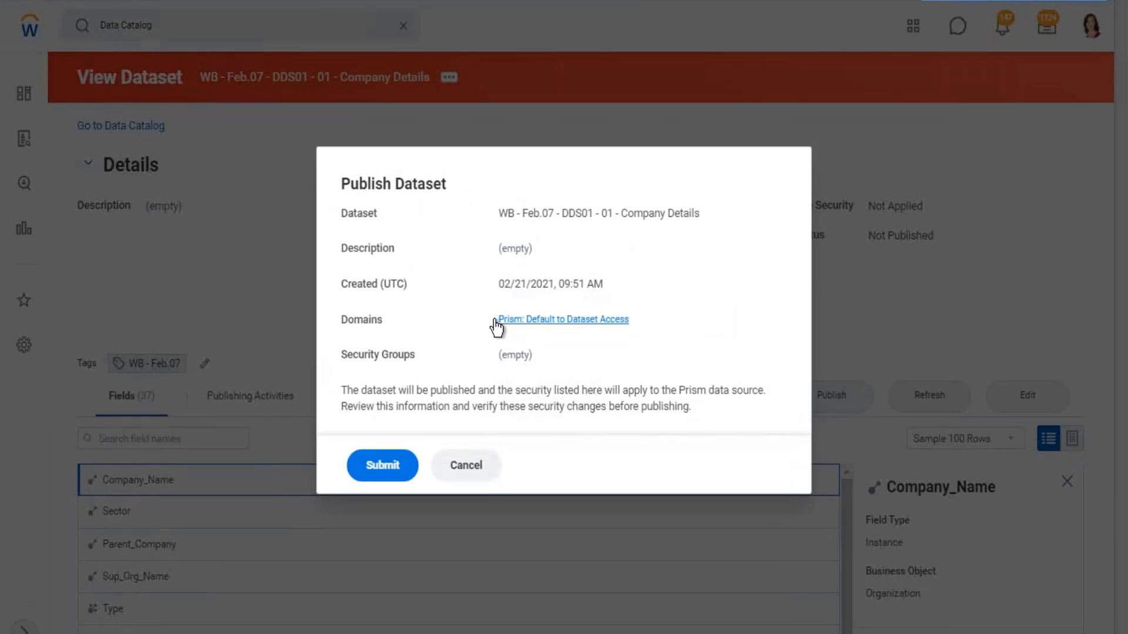
{"action": "left_click_drag", "start_coordinate": [640, 322], "coordinate": [498, 320]}
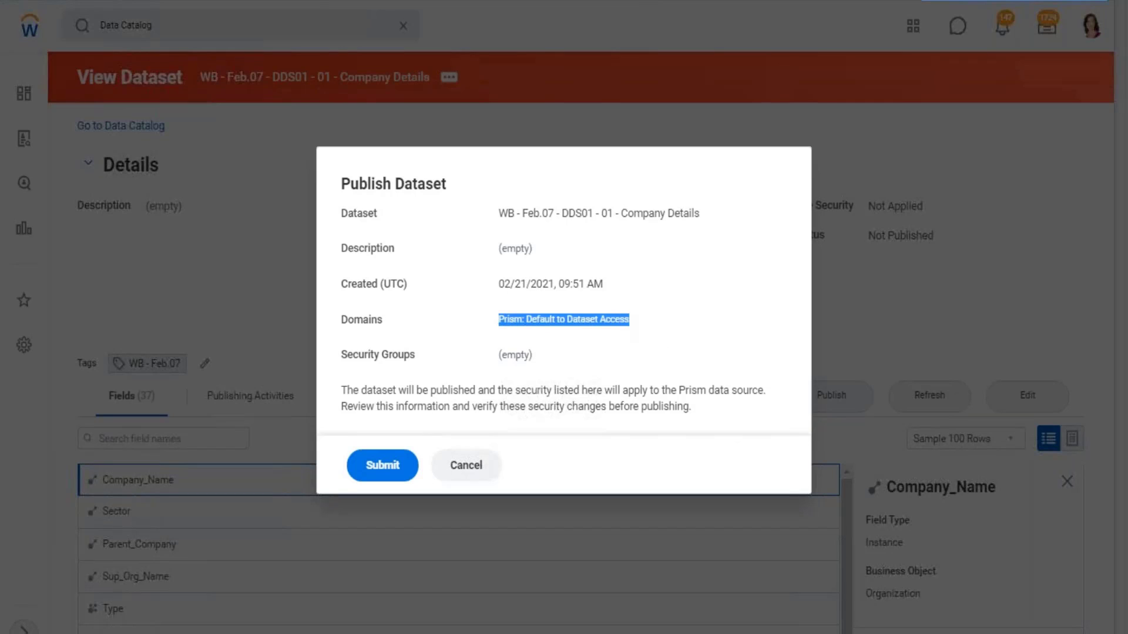
{"action": "left_click", "coordinate": [402, 469]}
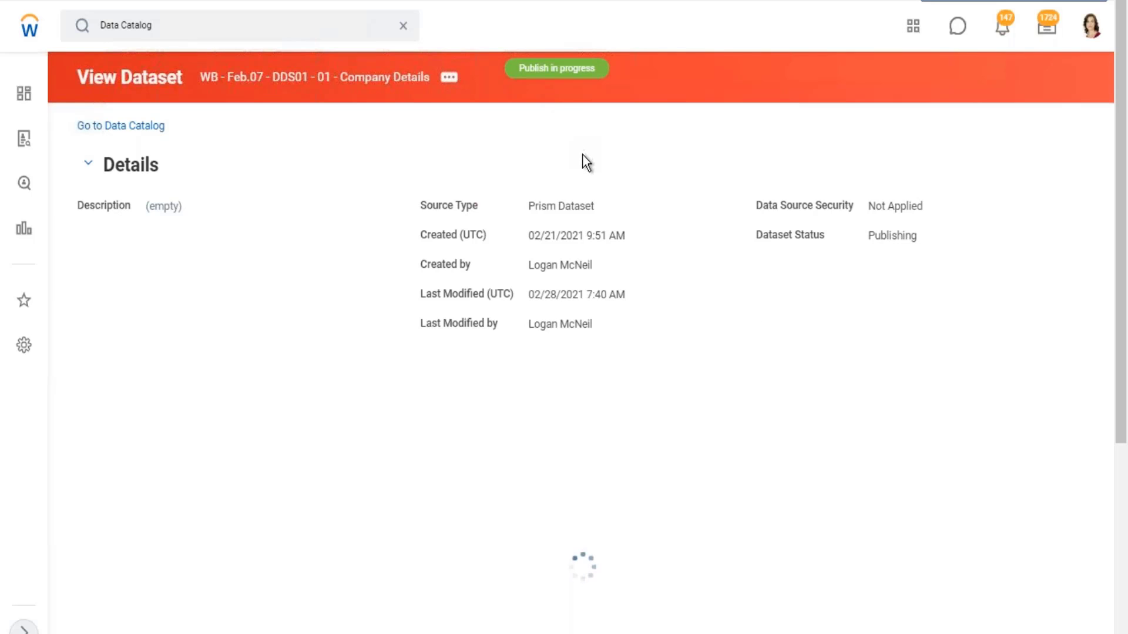
- View the lineage of the Company Details dataset and show the details of its DDS01 node
{"action": "left_click", "coordinate": [449, 78]}
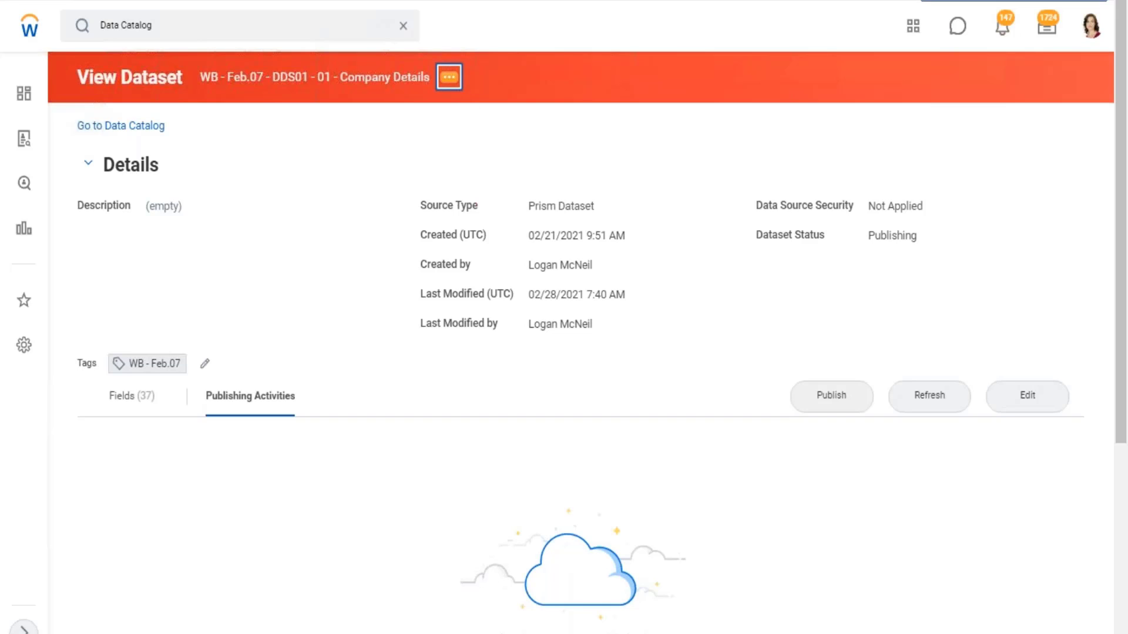
{"action": "mouse_move", "coordinate": [594, 189]}
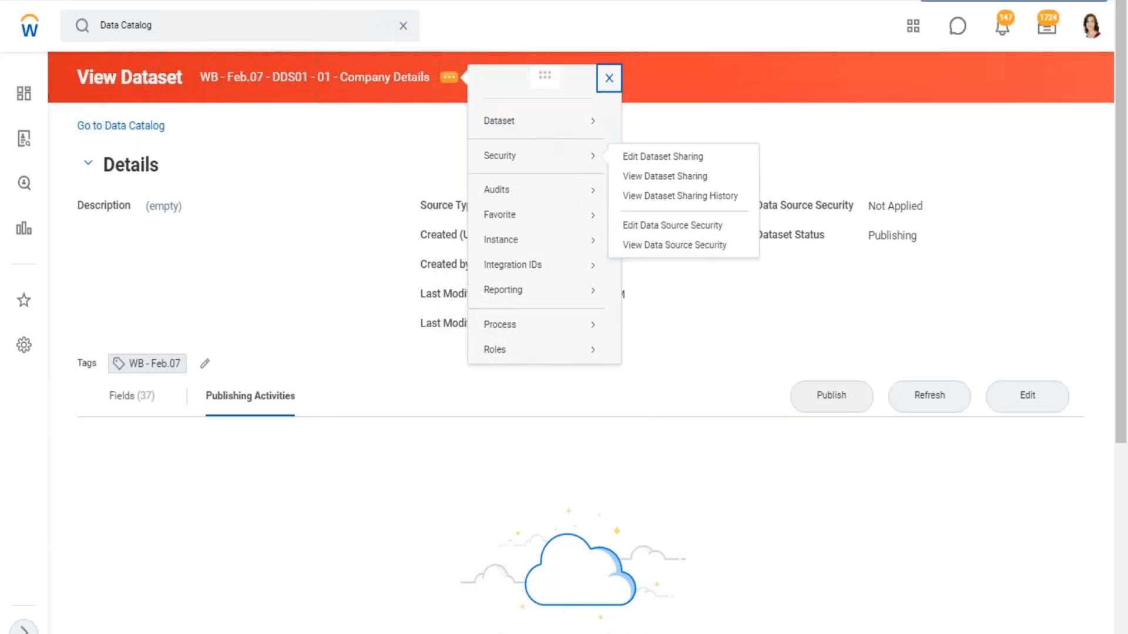
{"action": "mouse_move", "coordinate": [590, 120]}
{"action": "left_click", "coordinate": [660, 192]}
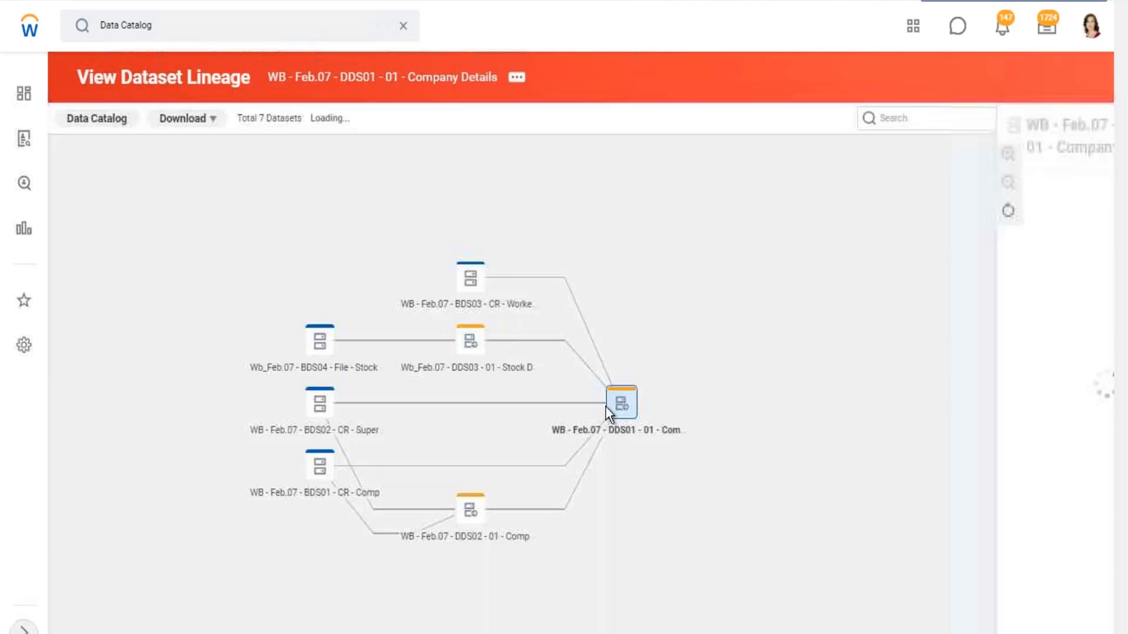
{"action": "left_click", "coordinate": [620, 402]}
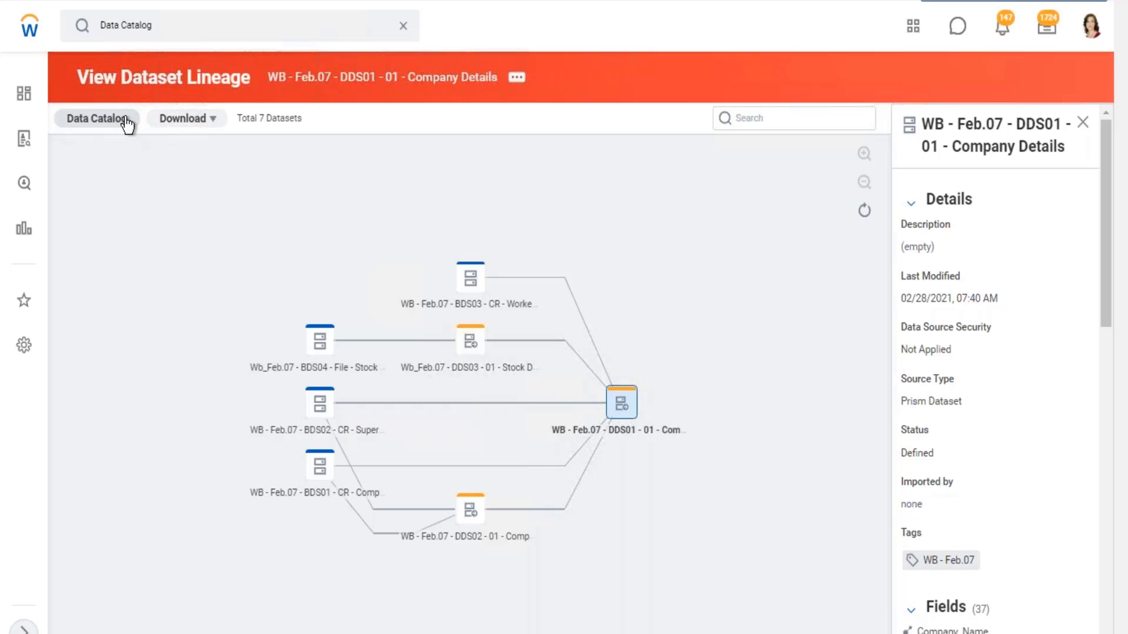
- Return to the Data Catalog and open the WB - Feb.07 - DDS01 - 01 - Company Details dataset again
{"action": "left_click", "coordinate": [126, 119]}
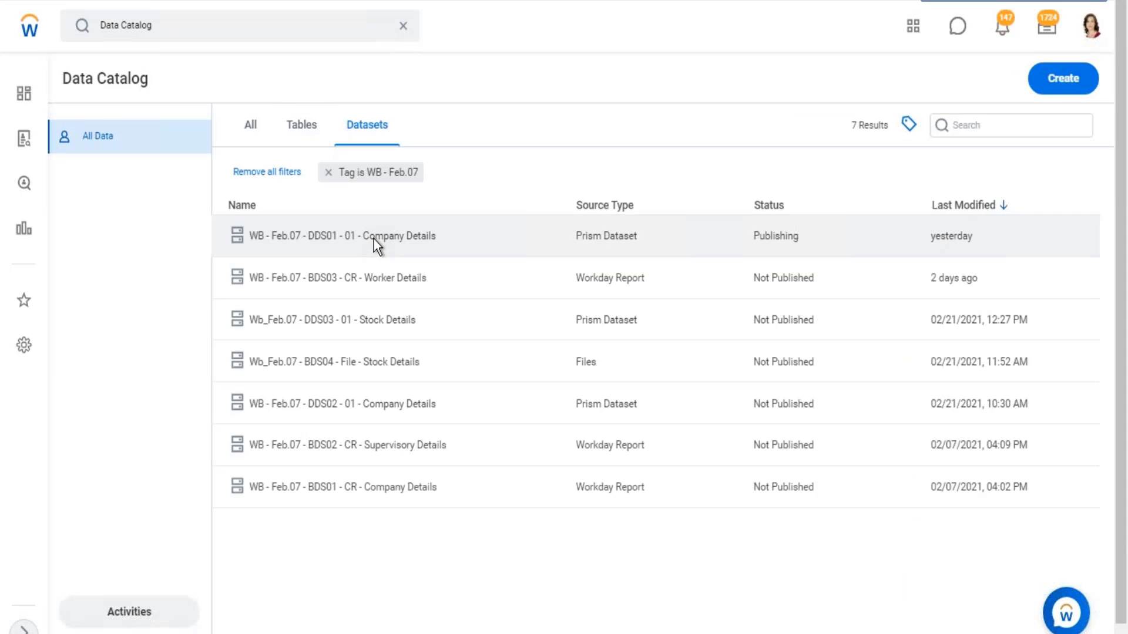
{"action": "right_click", "coordinate": [374, 238]}
{"action": "left_click", "coordinate": [419, 216]}
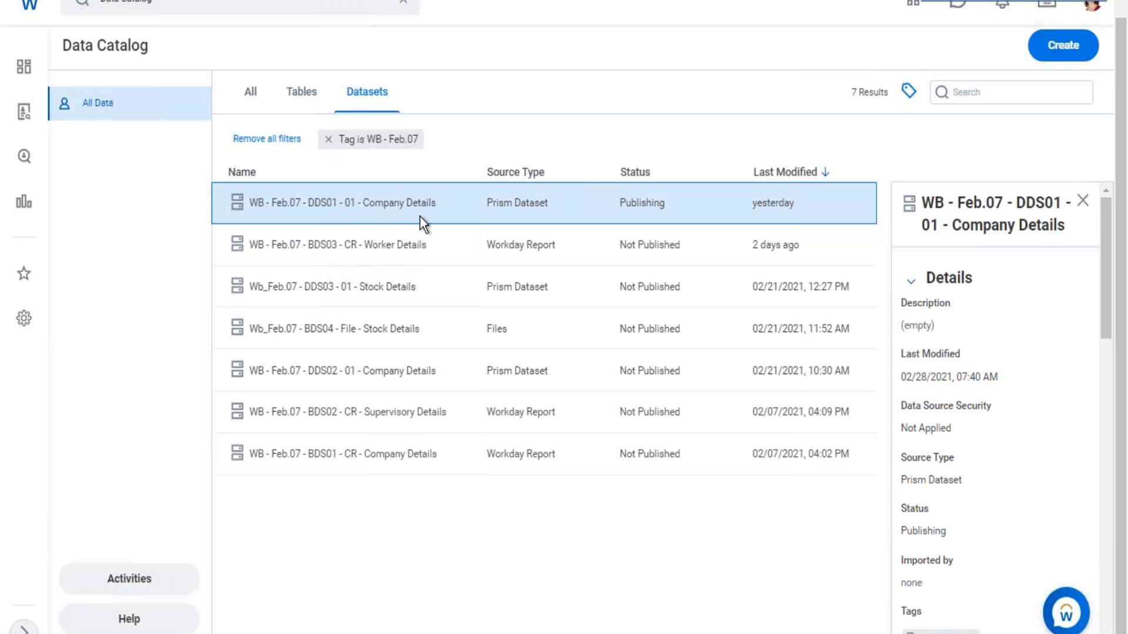
{"action": "left_click", "coordinate": [413, 260]}
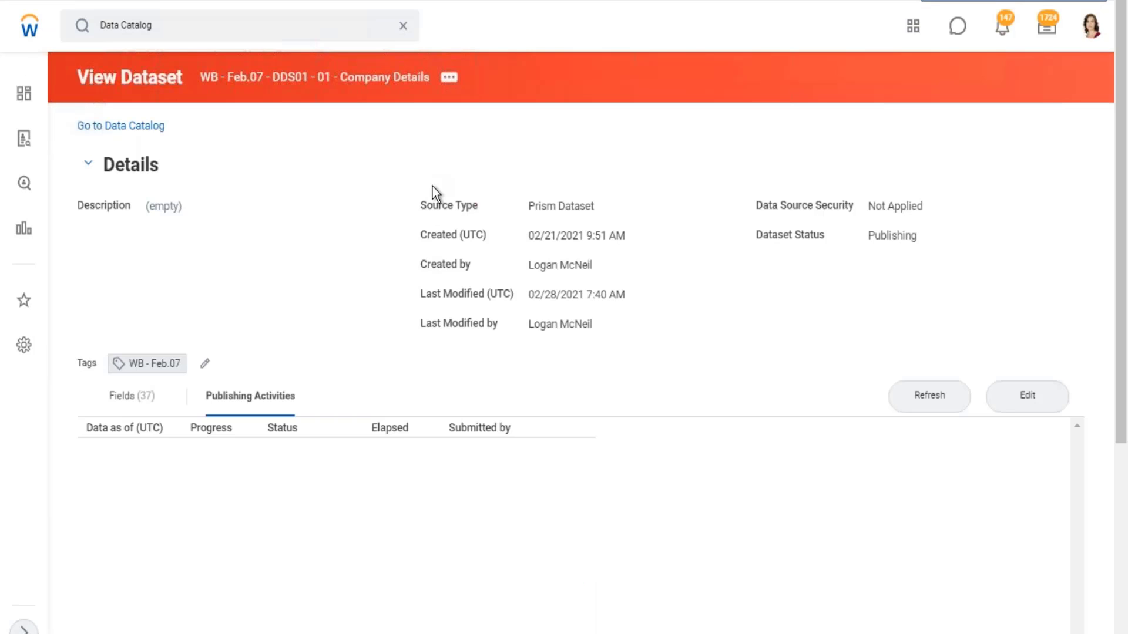
- Check the publishing progress of the Company Details dataset, refreshing its publishing activities repeatedly
{"action": "scroll", "coordinate": [323, 386], "scroll_direction": "down", "scroll_amount": 3}
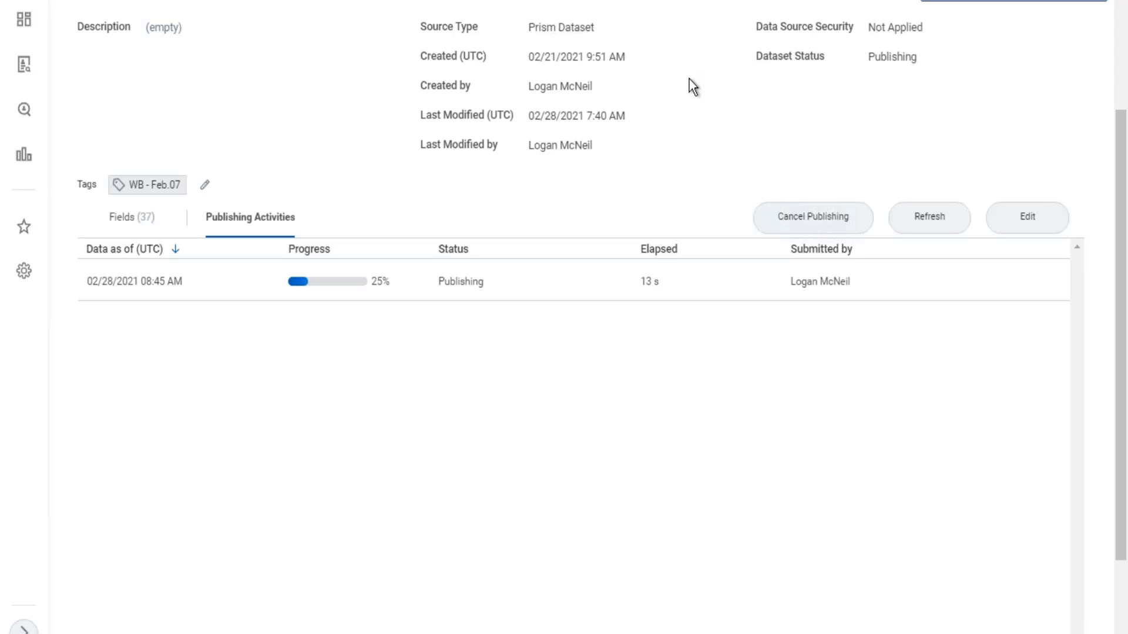
{"action": "left_click", "coordinate": [925, 221]}
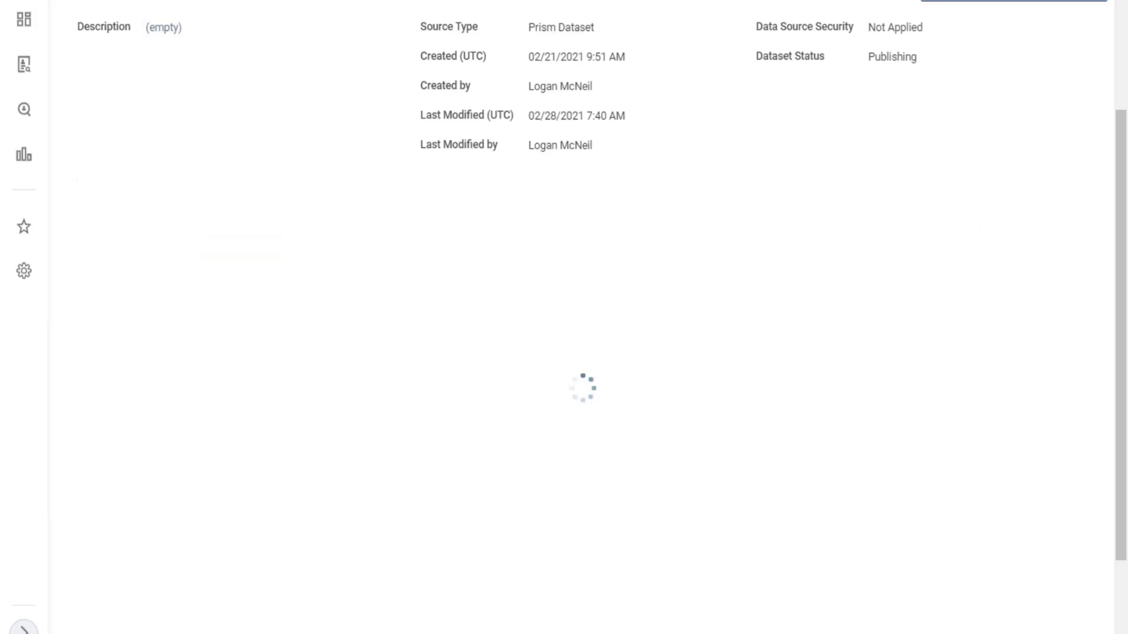
{"action": "scroll", "coordinate": [582, 317], "scroll_direction": "up", "scroll_amount": 3}
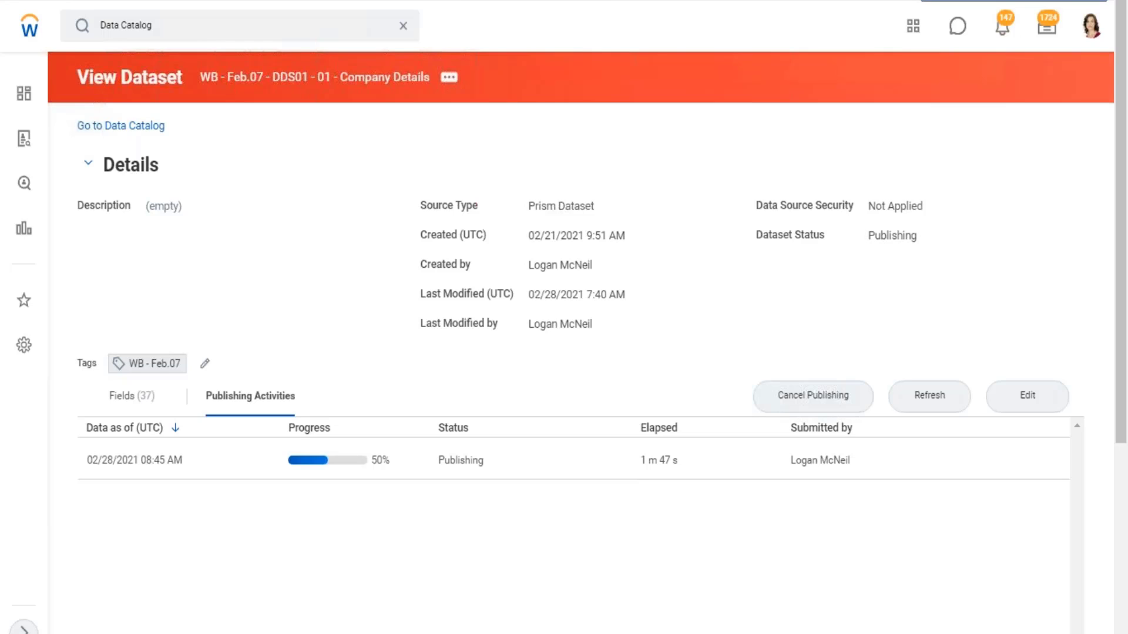
{"action": "scroll", "coordinate": [564, 318], "scroll_direction": "down", "scroll_amount": 2}
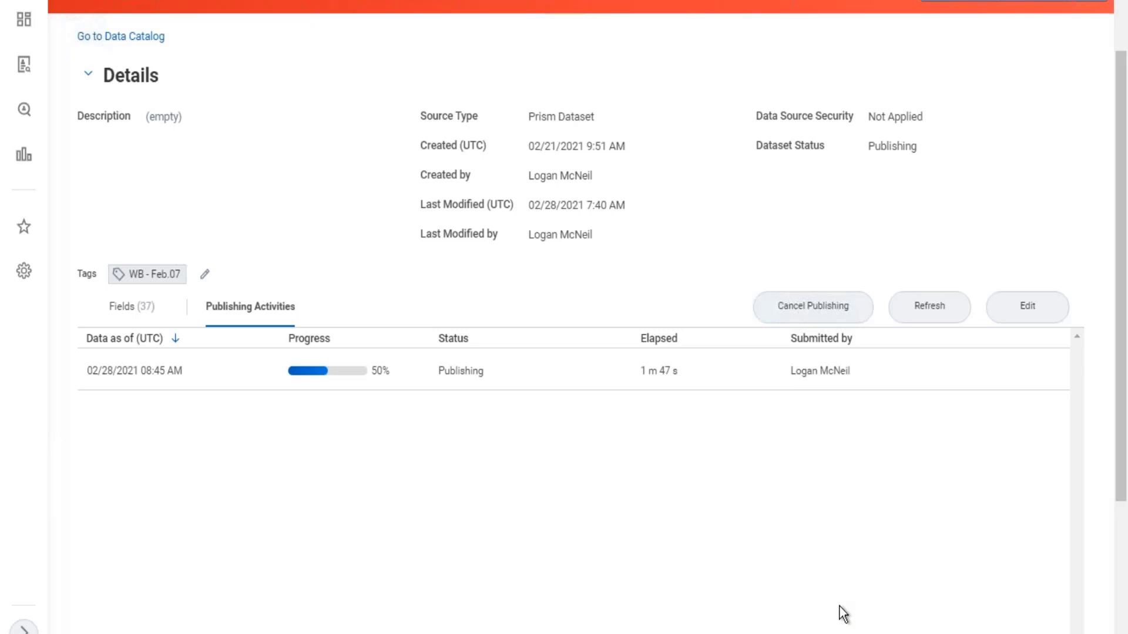
{"action": "left_click", "coordinate": [923, 317]}
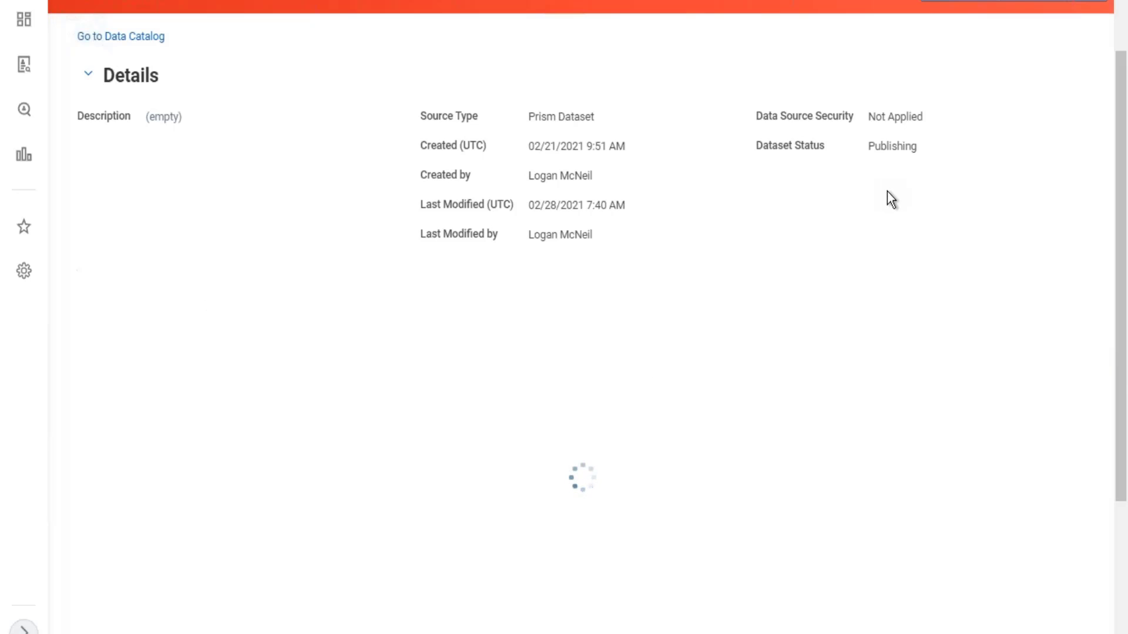
{"action": "scroll", "coordinate": [890, 198], "scroll_direction": "up", "scroll_amount": 2}
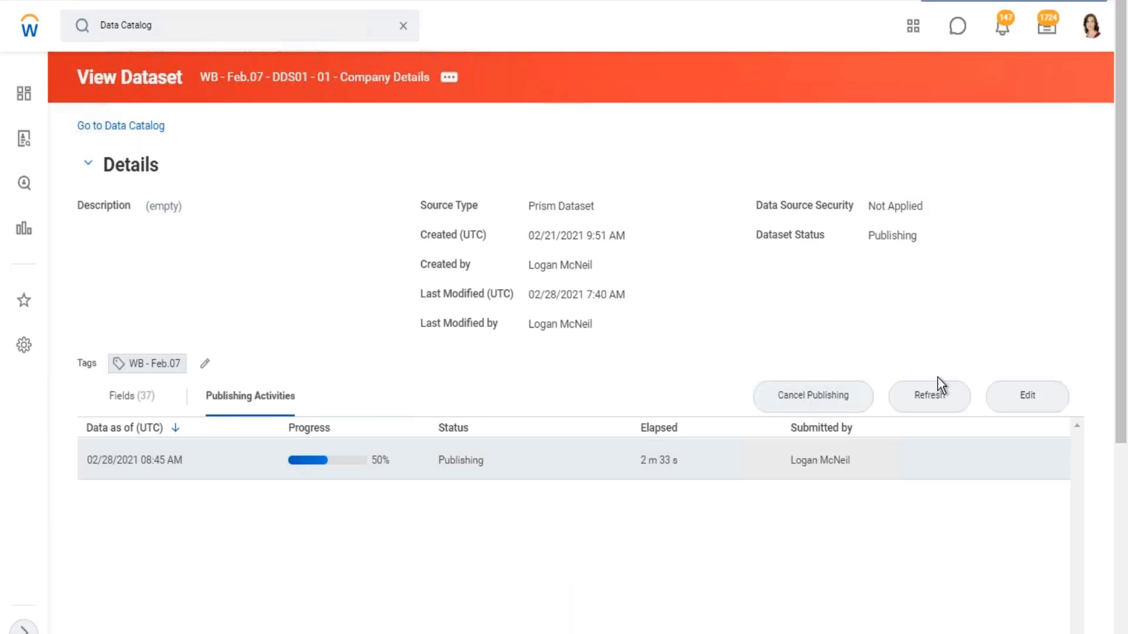
{"action": "left_click", "coordinate": [937, 404]}
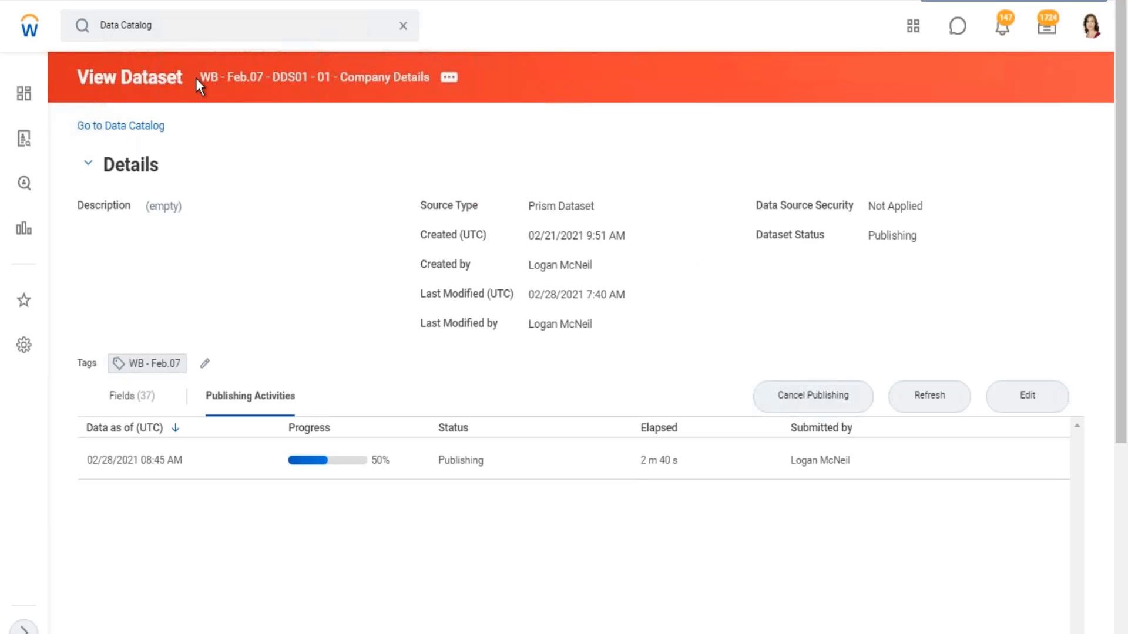
{"action": "left_click_drag", "start_coordinate": [195, 79], "coordinate": [433, 104]}
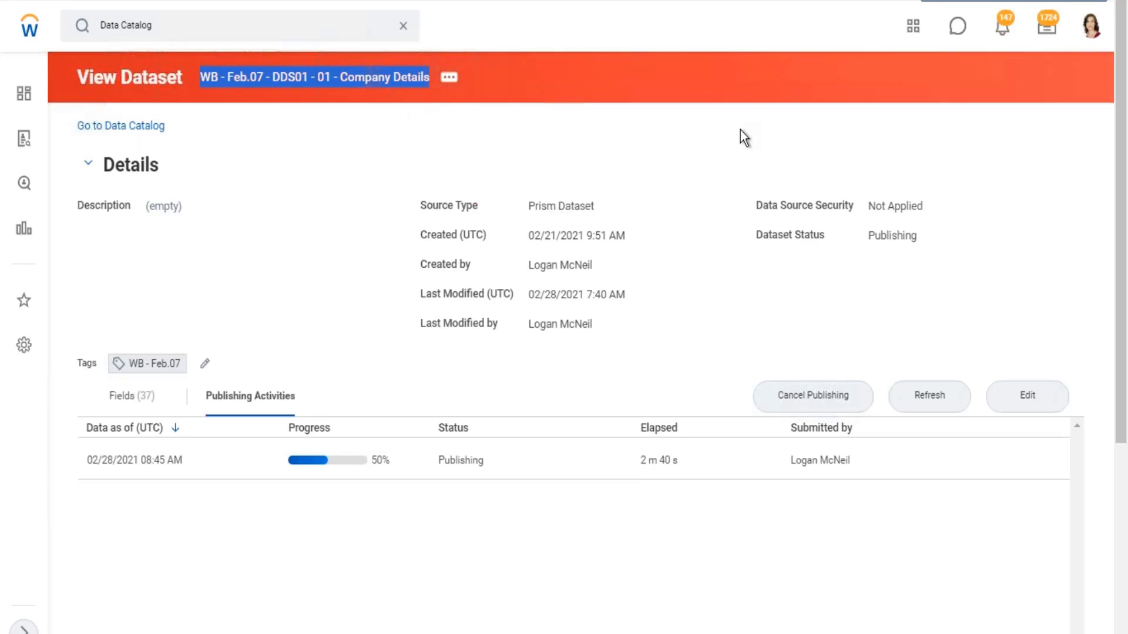
{"action": "left_click", "coordinate": [932, 392]}
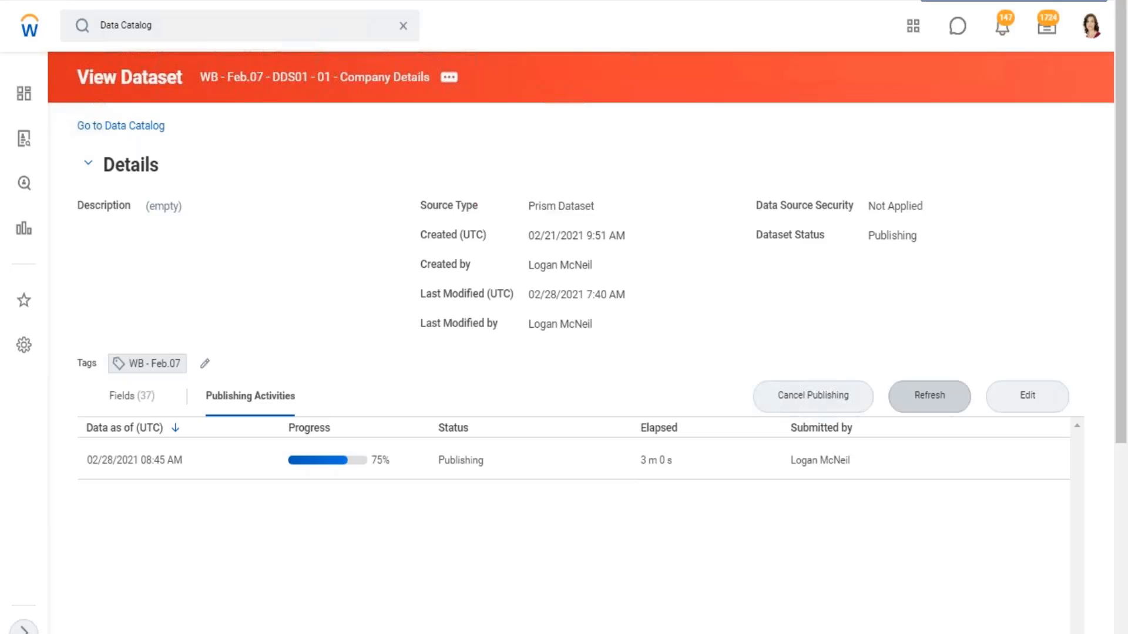
{"action": "left_click", "coordinate": [945, 404]}
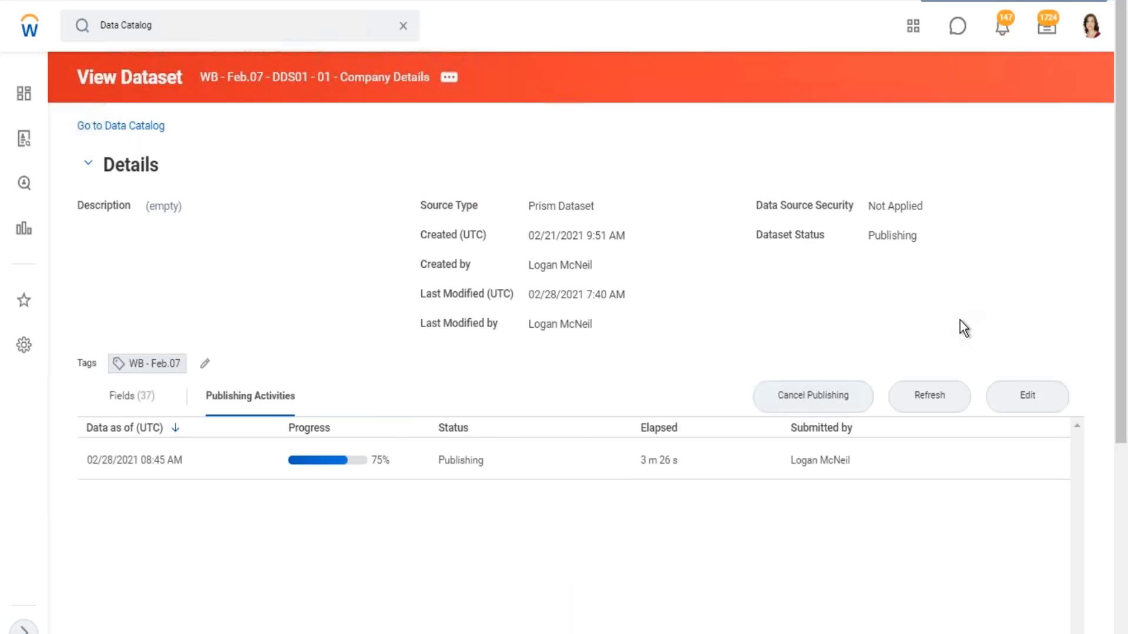
- Search for "prism data" and open the report Prism Data Sources (available for report creation)
{"action": "left_click", "coordinate": [403, 26]}
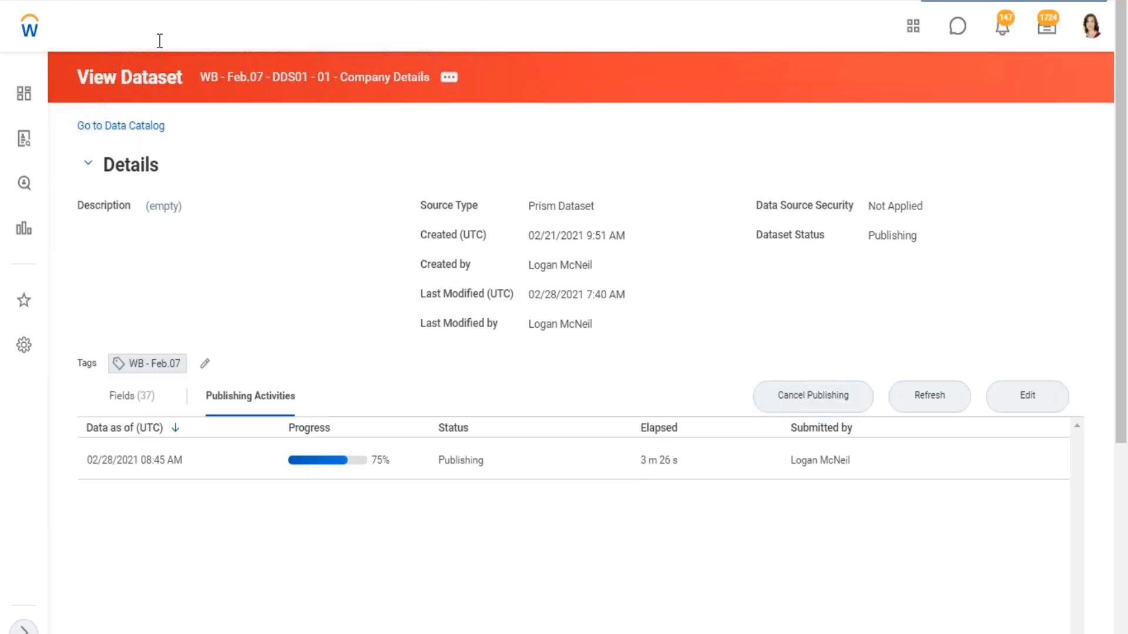
{"action": "left_click", "coordinate": [169, 30]}
{"action": "type", "text": "prism a"}
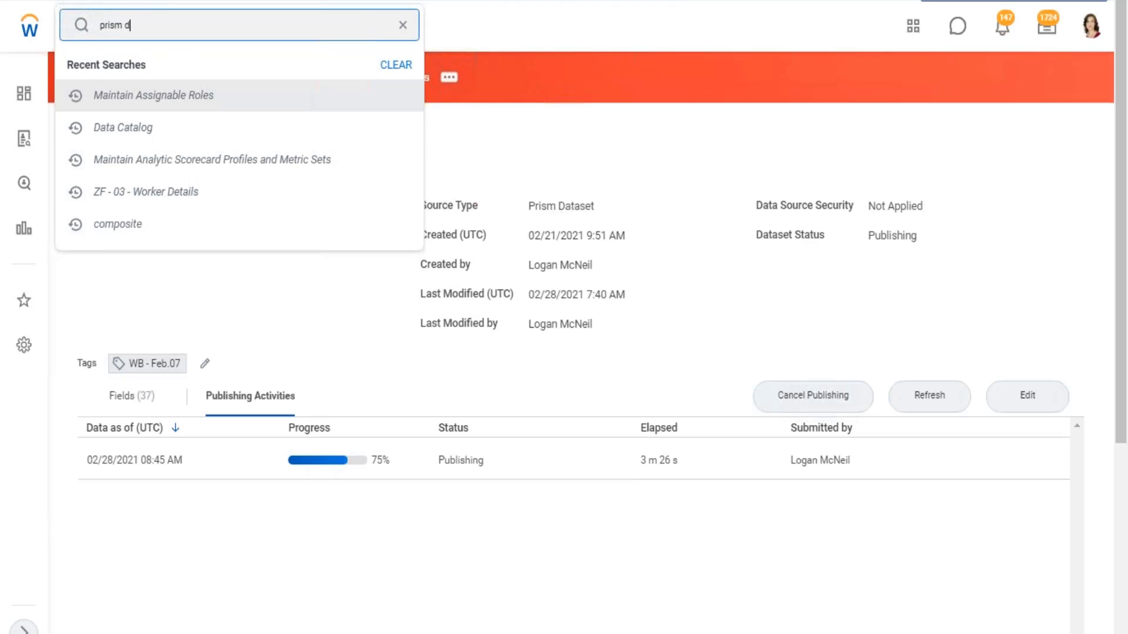
{"action": "type", "text": "ata"}
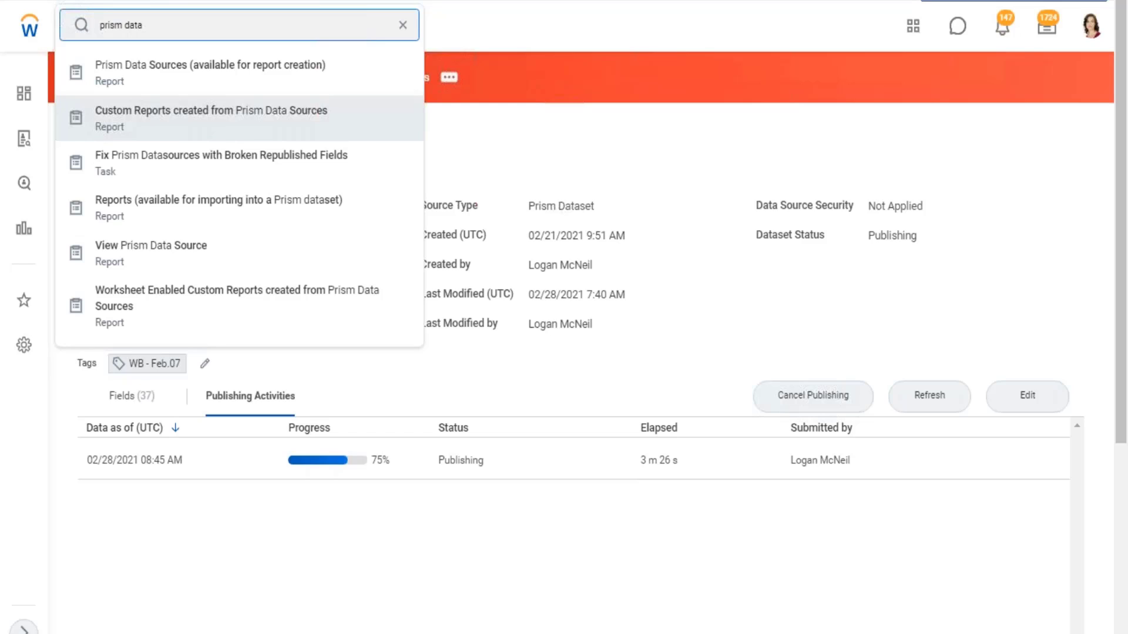
{"action": "left_click", "coordinate": [174, 79]}
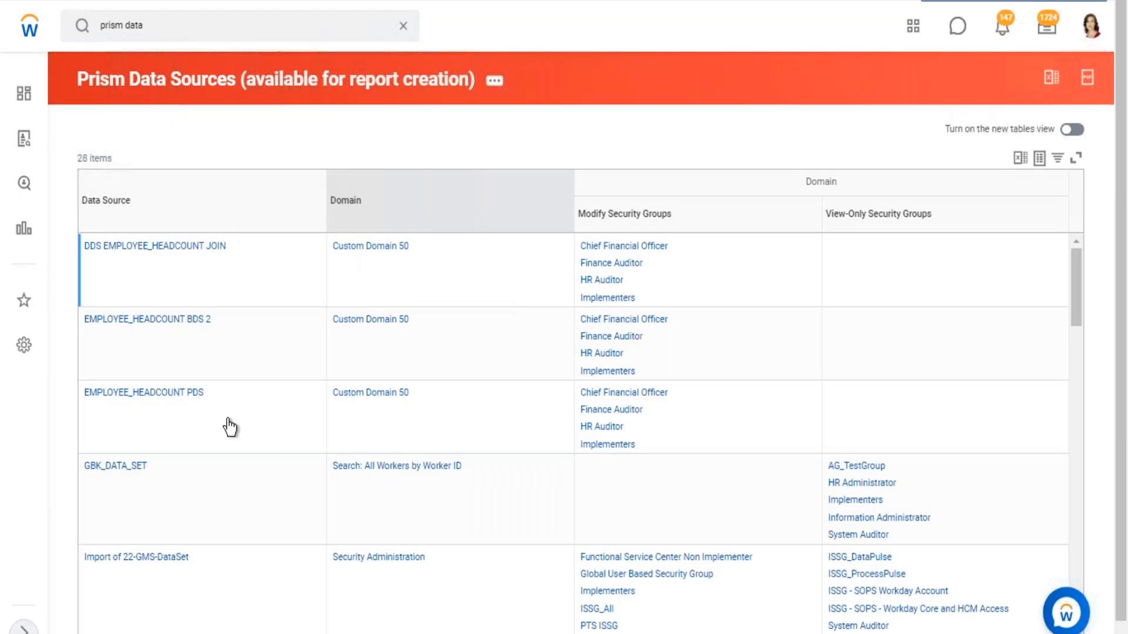
- Review the Prism data sources available for report creation, with their domains and their modify and view-only security groups
{"action": "scroll", "coordinate": [227, 428], "scroll_direction": "down", "scroll_amount": 3}
{"action": "scroll", "coordinate": [157, 463], "scroll_direction": "down", "scroll_amount": 15}
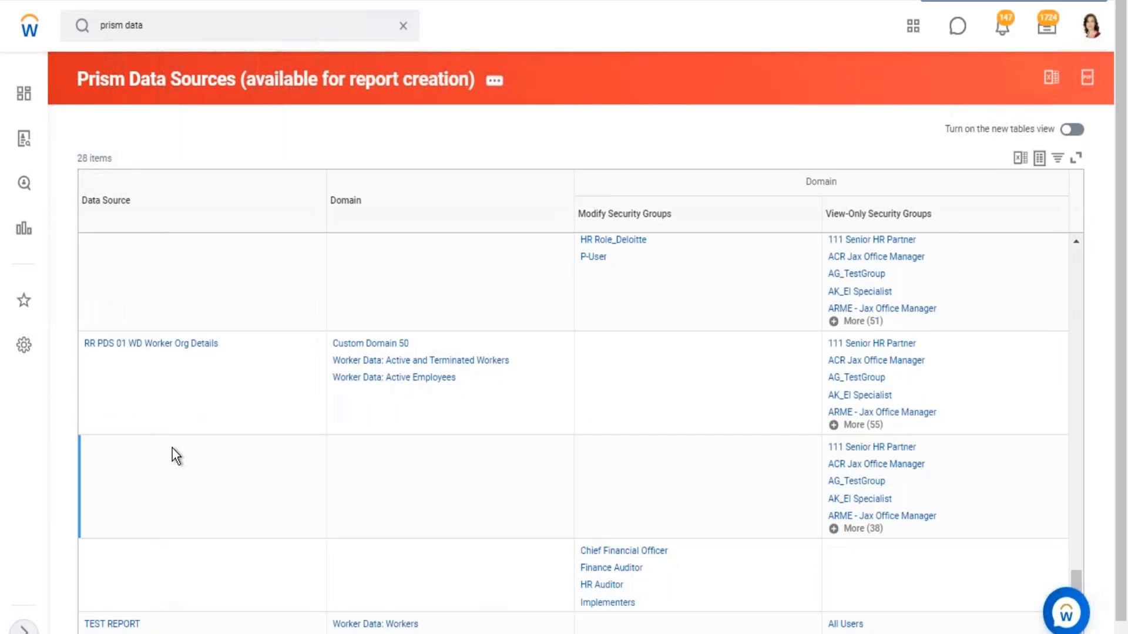
{"action": "scroll", "coordinate": [172, 449], "scroll_direction": "up", "scroll_amount": 3}
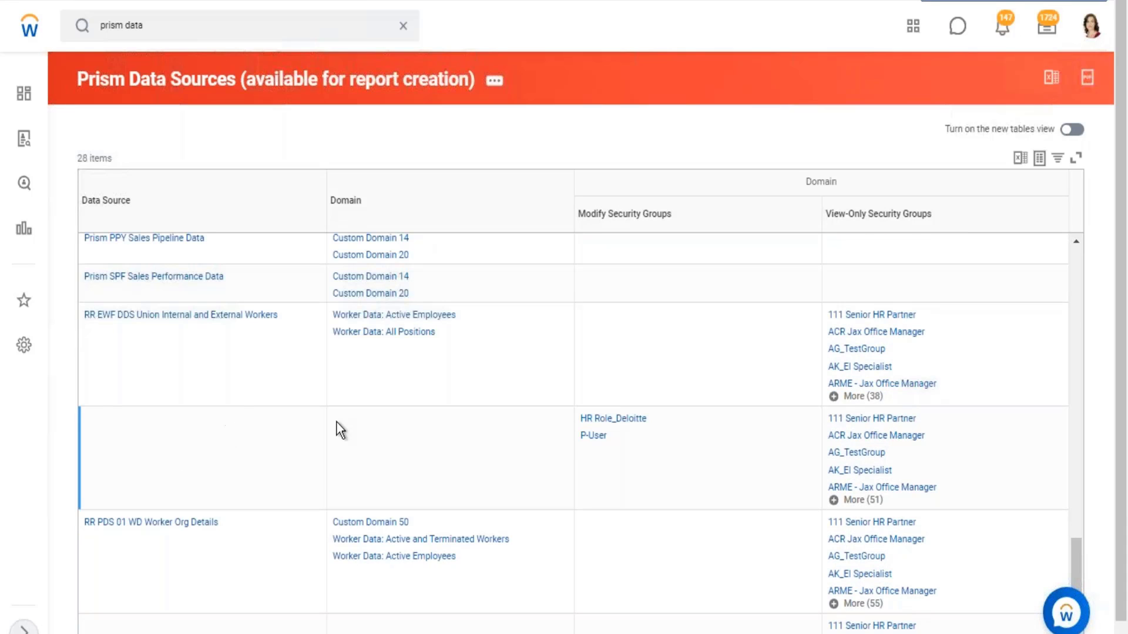
{"action": "scroll", "coordinate": [215, 390], "scroll_direction": "up", "scroll_amount": 2}
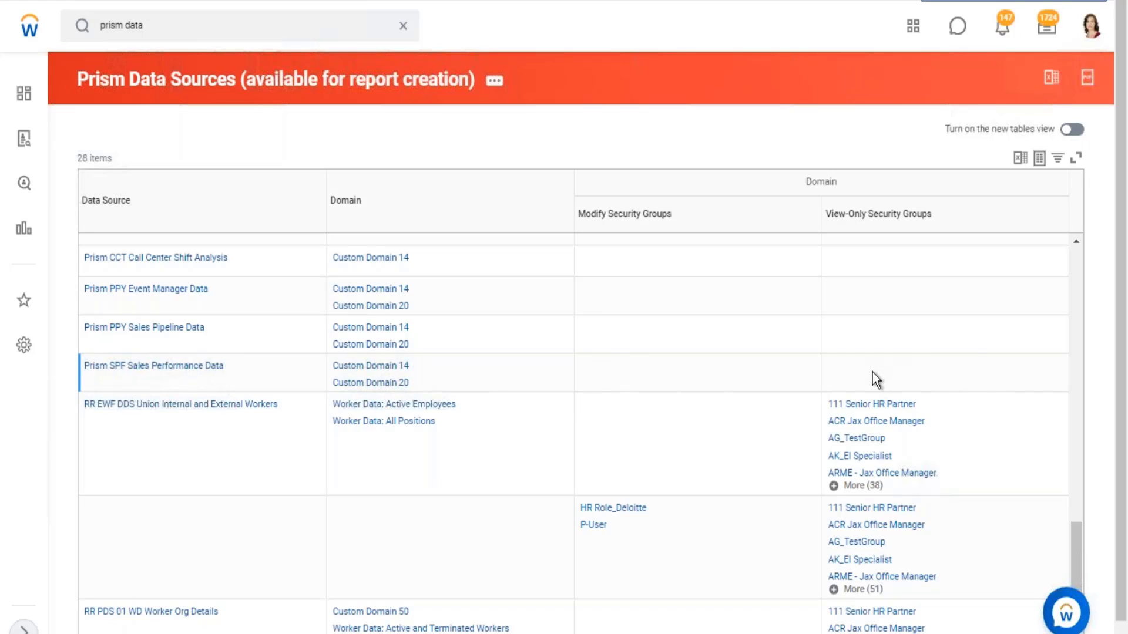
{"action": "scroll", "coordinate": [388, 406], "scroll_direction": "down", "scroll_amount": 2}
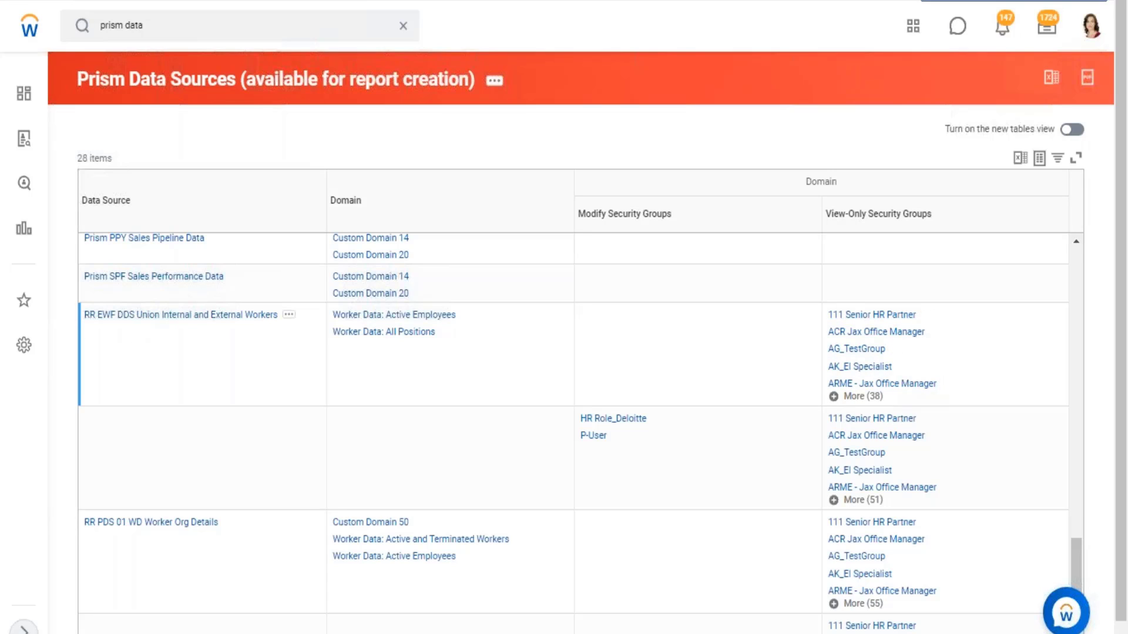
{"action": "scroll", "coordinate": [173, 352], "scroll_direction": "down", "scroll_amount": 2}
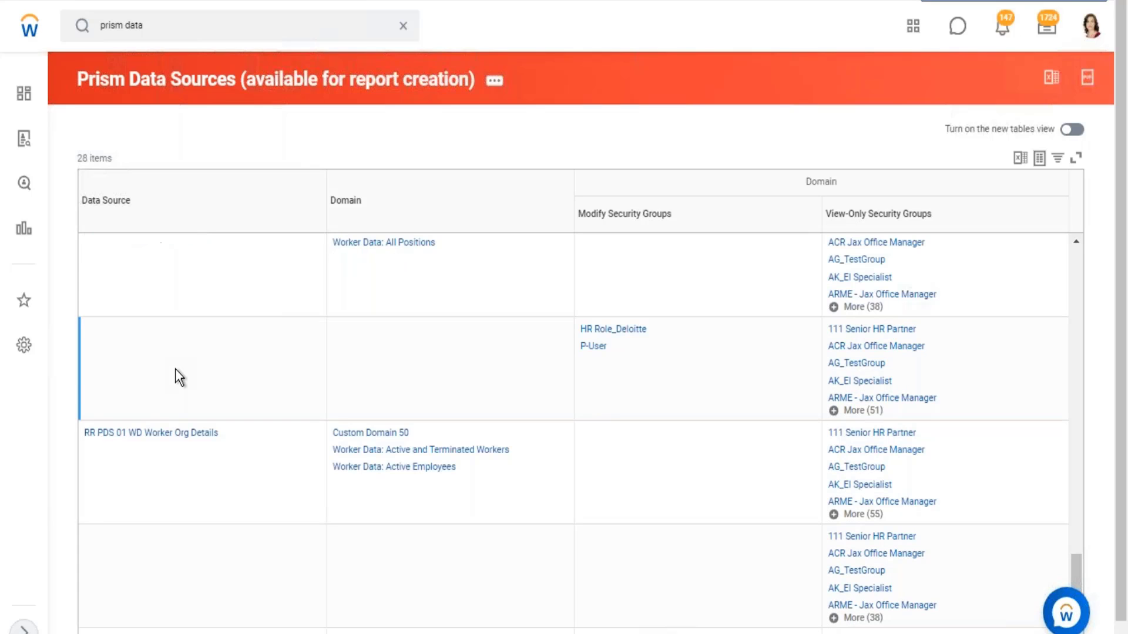
{"action": "scroll", "coordinate": [193, 361], "scroll_direction": "up", "scroll_amount": 2}
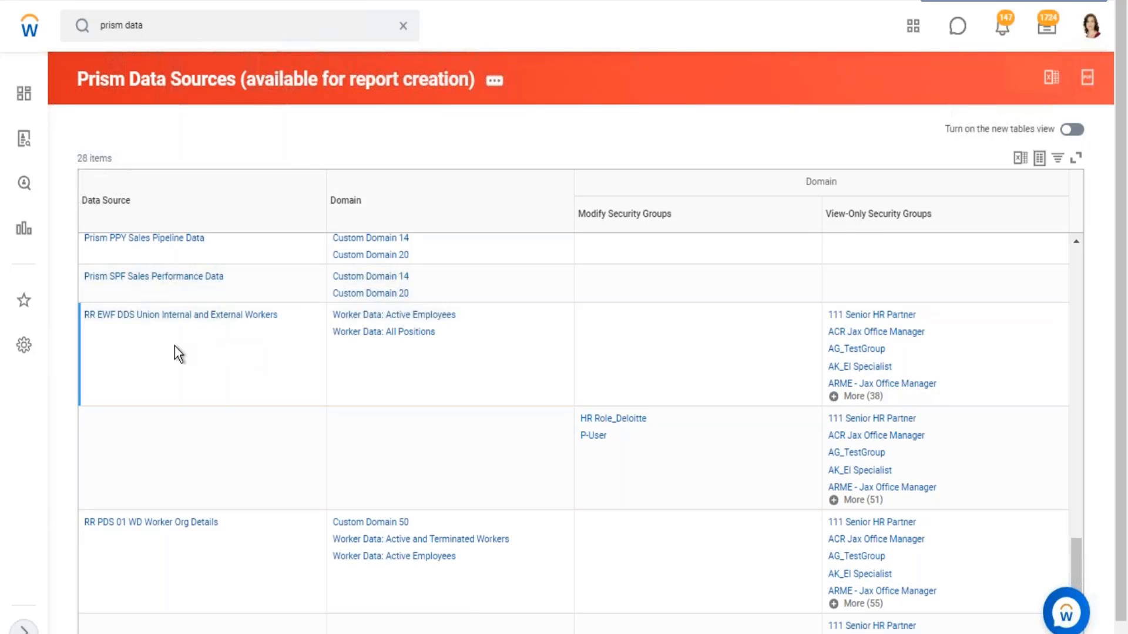
- Open the RR EWF DDS Union Internal and External Workers dataset and bring up its data source security for editing
{"action": "left_click", "coordinate": [319, 325]}
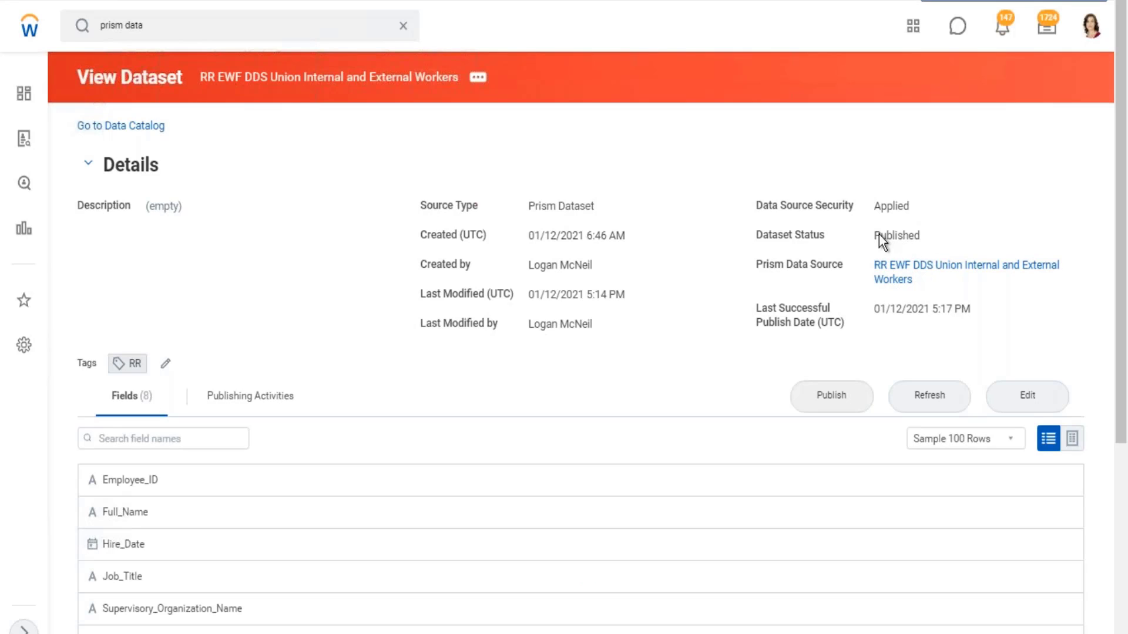
{"action": "left_click", "coordinate": [477, 77]}
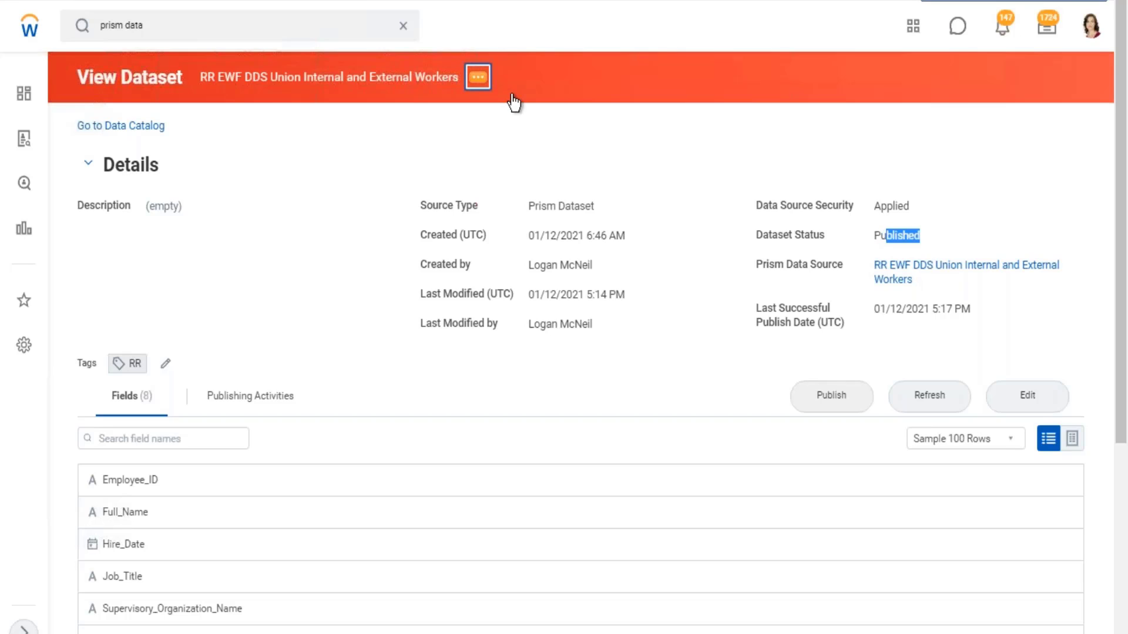
{"action": "mouse_move", "coordinate": [540, 187]}
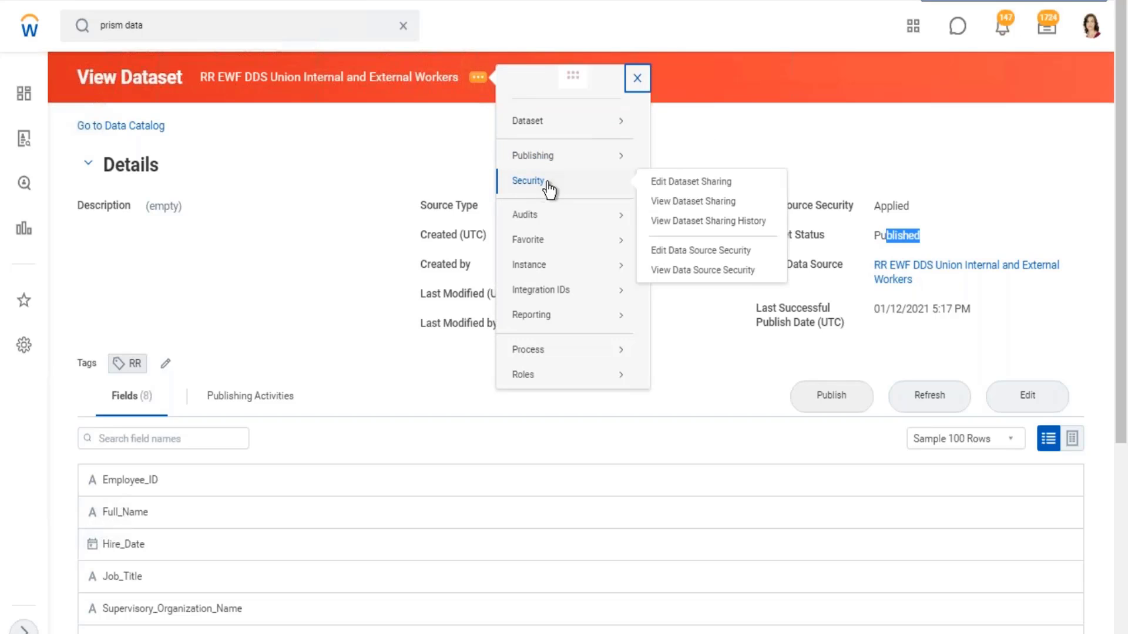
{"action": "left_click", "coordinate": [702, 251]}
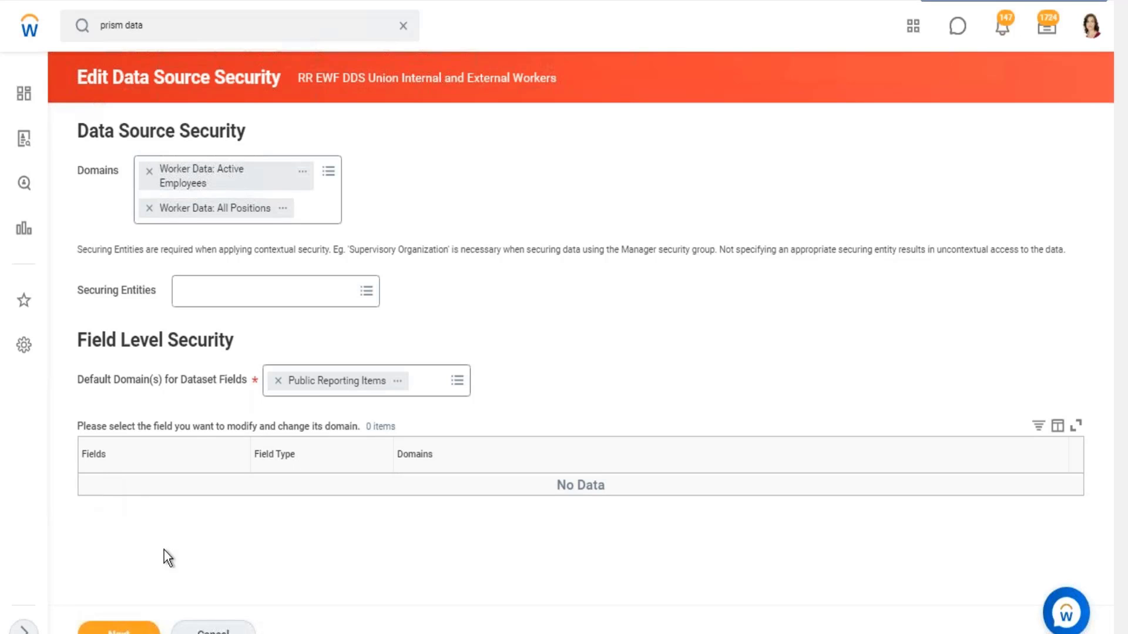
- Look at the Securing Entities setting of the union workers dataset's data source security, and leave the security editing without saving
{"action": "left_click", "coordinate": [370, 295]}
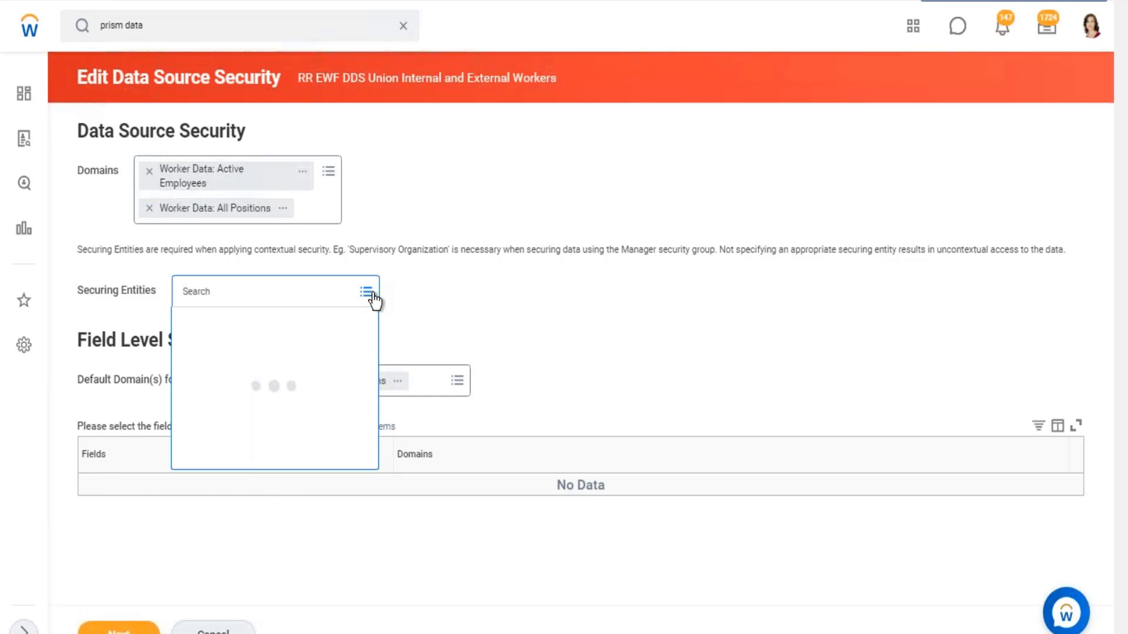
{"action": "left_click_drag", "start_coordinate": [125, 289], "coordinate": [125, 308]}
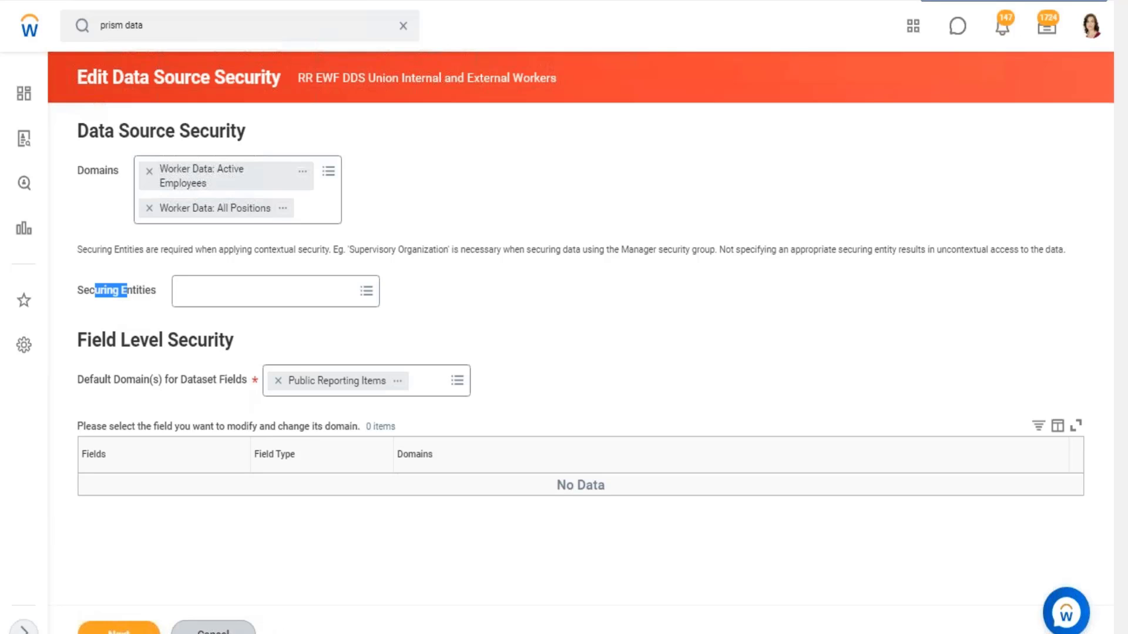
{"action": "left_click", "coordinate": [214, 632]}
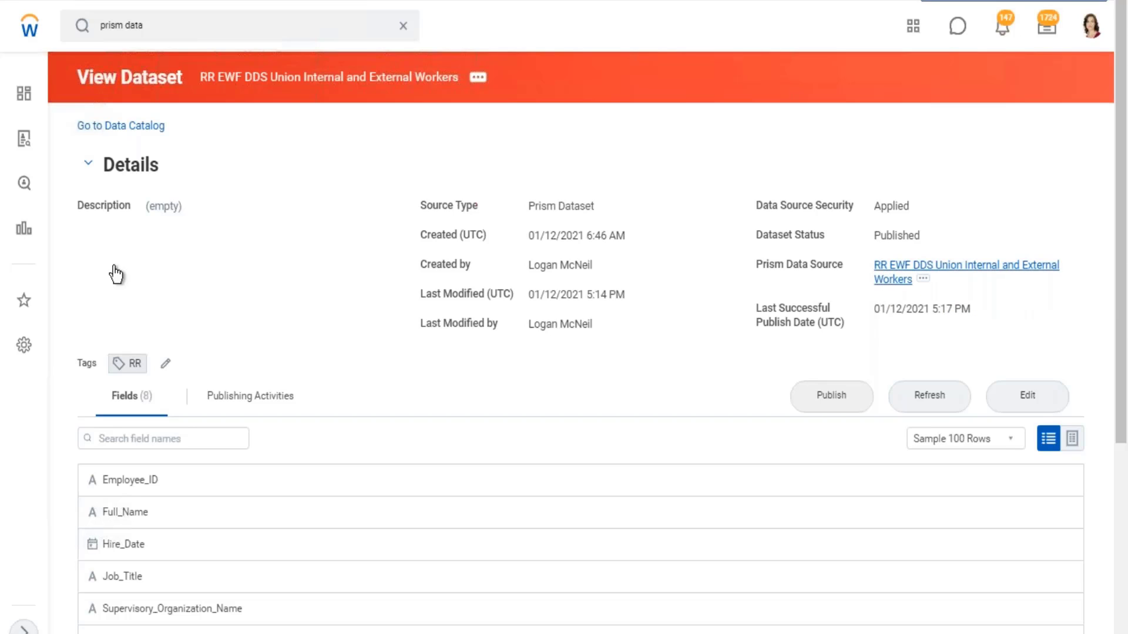
- Return to the Data Catalog and open the dataset WB - Feb.07 - DDS01 - 01 - Company Details for viewing
{"action": "left_click", "coordinate": [114, 127]}
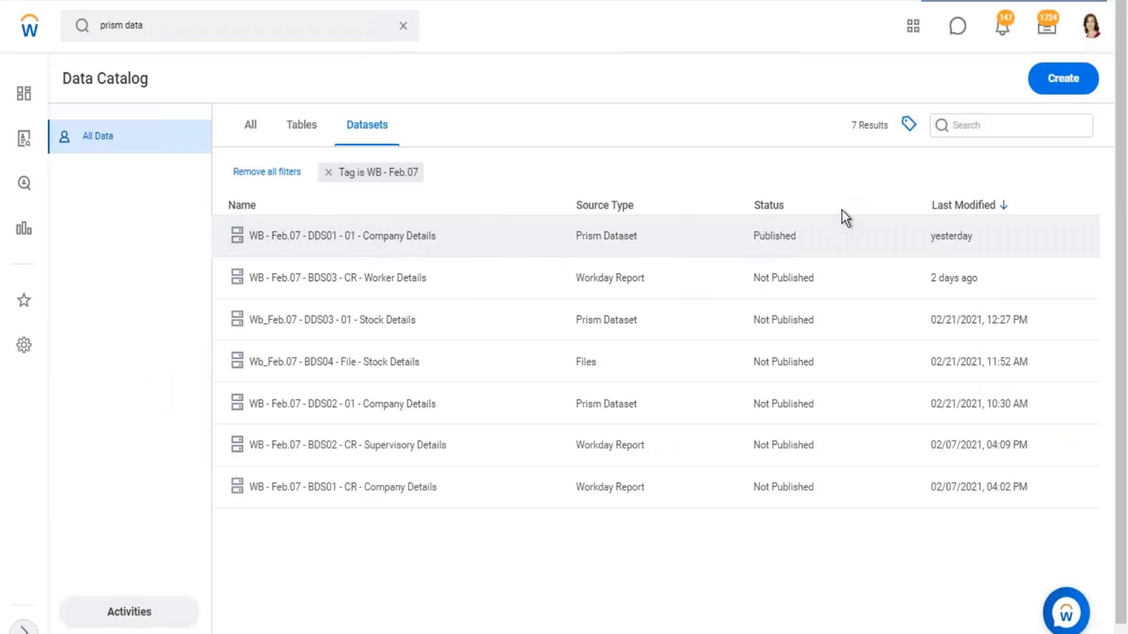
{"action": "left_click", "coordinate": [842, 212]}
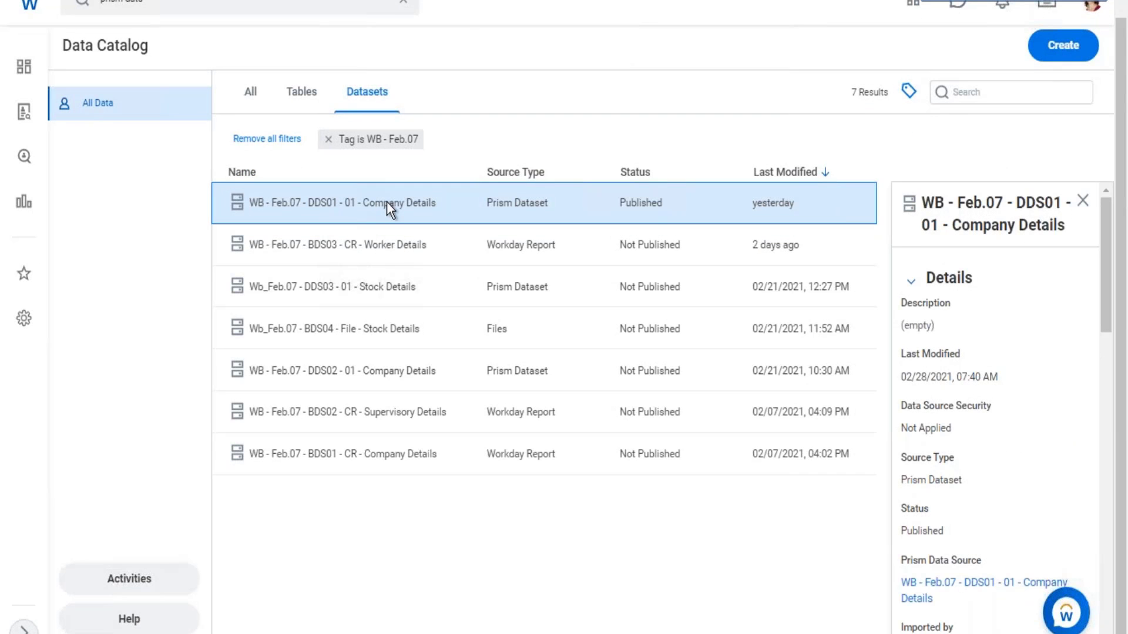
{"action": "right_click", "coordinate": [422, 232]}
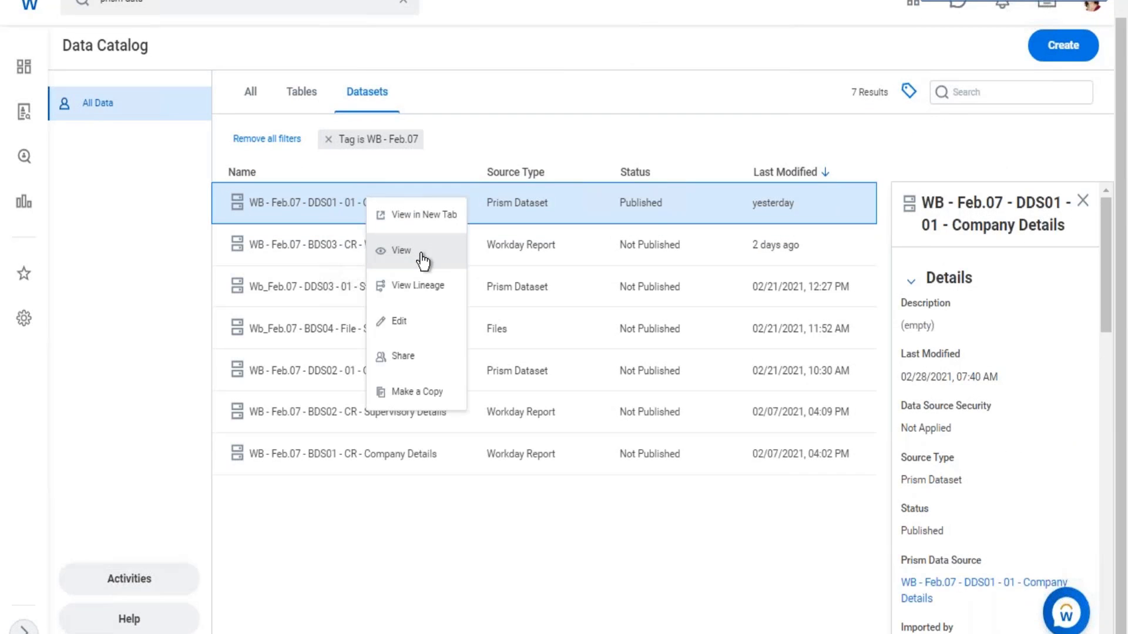
{"action": "left_click", "coordinate": [423, 260]}
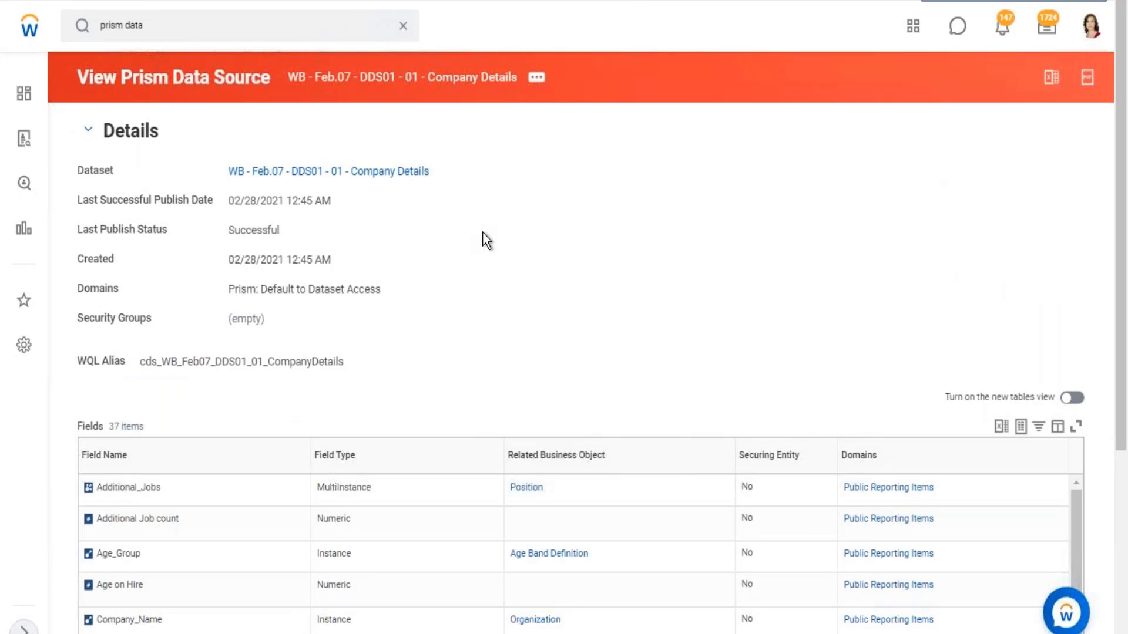
- Open the Company Details dataset's Prism data source and review its fields, field types, related business objects and domains
{"action": "scroll", "coordinate": [482, 235], "scroll_direction": "down", "scroll_amount": 5}
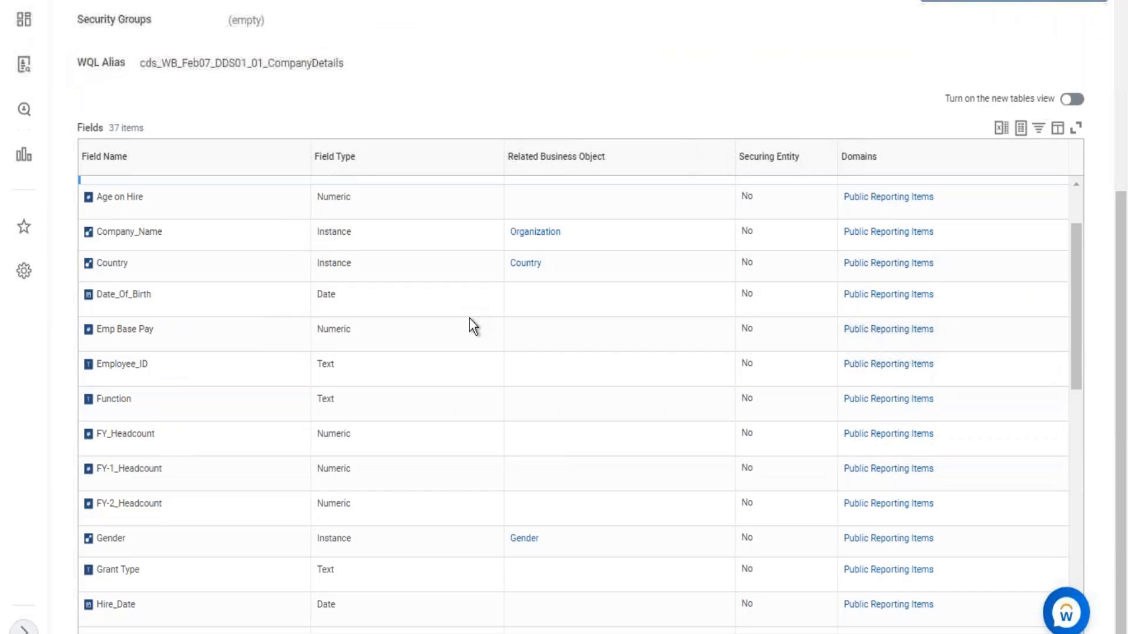
{"action": "scroll", "coordinate": [174, 340], "scroll_direction": "up", "scroll_amount": 2}
{"action": "mouse_move", "coordinate": [125, 286]}
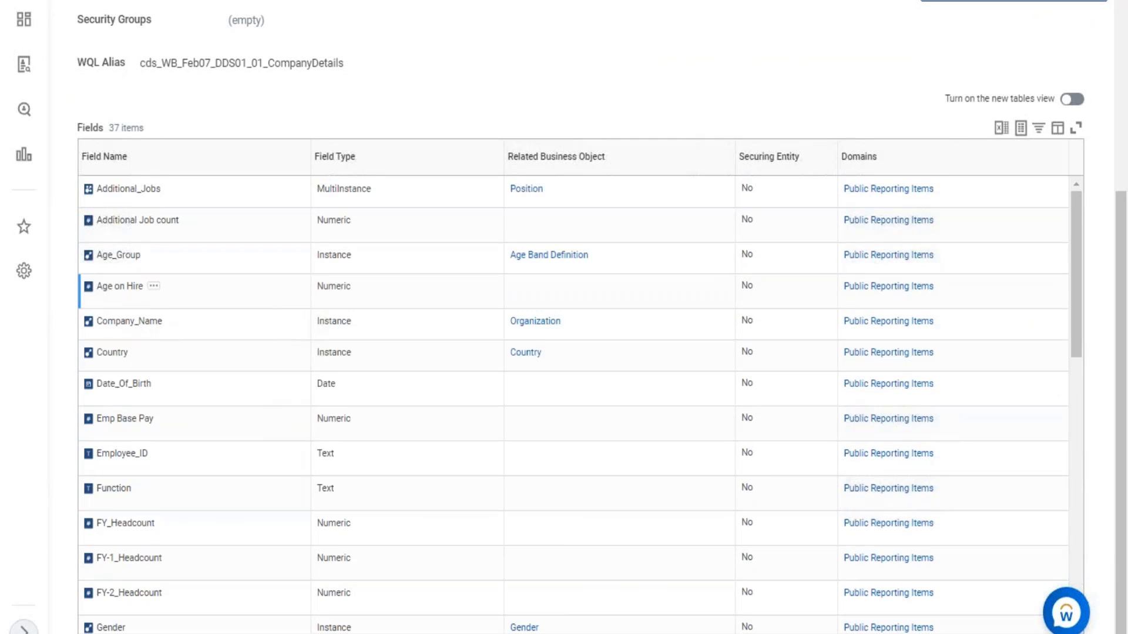
{"action": "scroll", "coordinate": [139, 284], "scroll_direction": "down", "scroll_amount": 3}
{"action": "scroll", "coordinate": [170, 355], "scroll_direction": "down", "scroll_amount": 10}
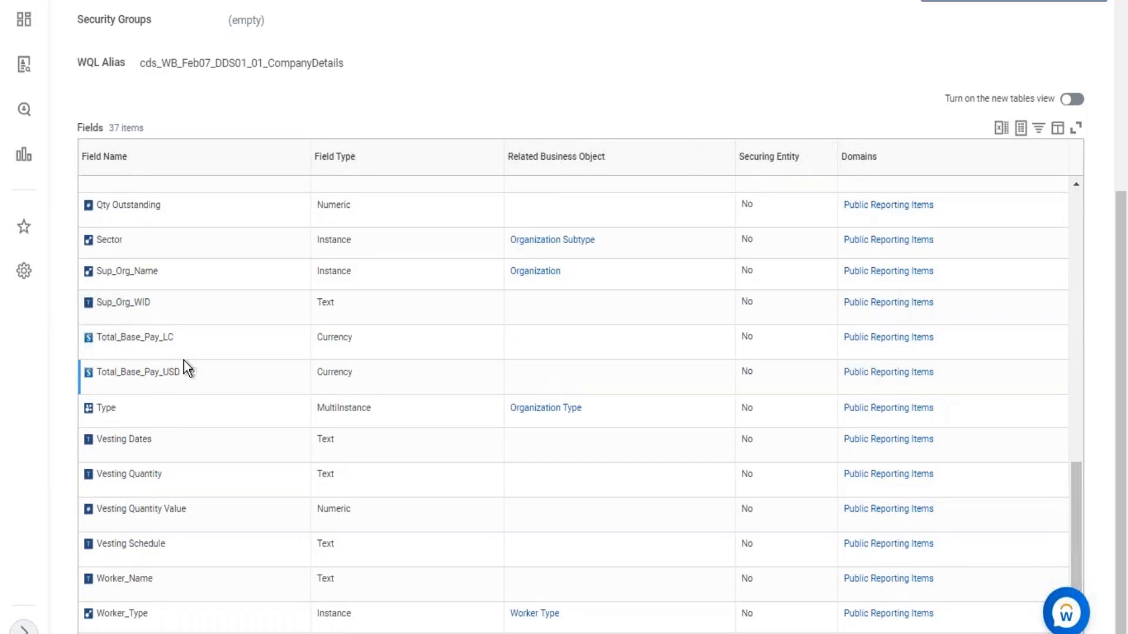
{"action": "scroll", "coordinate": [183, 359], "scroll_direction": "up", "scroll_amount": 15}
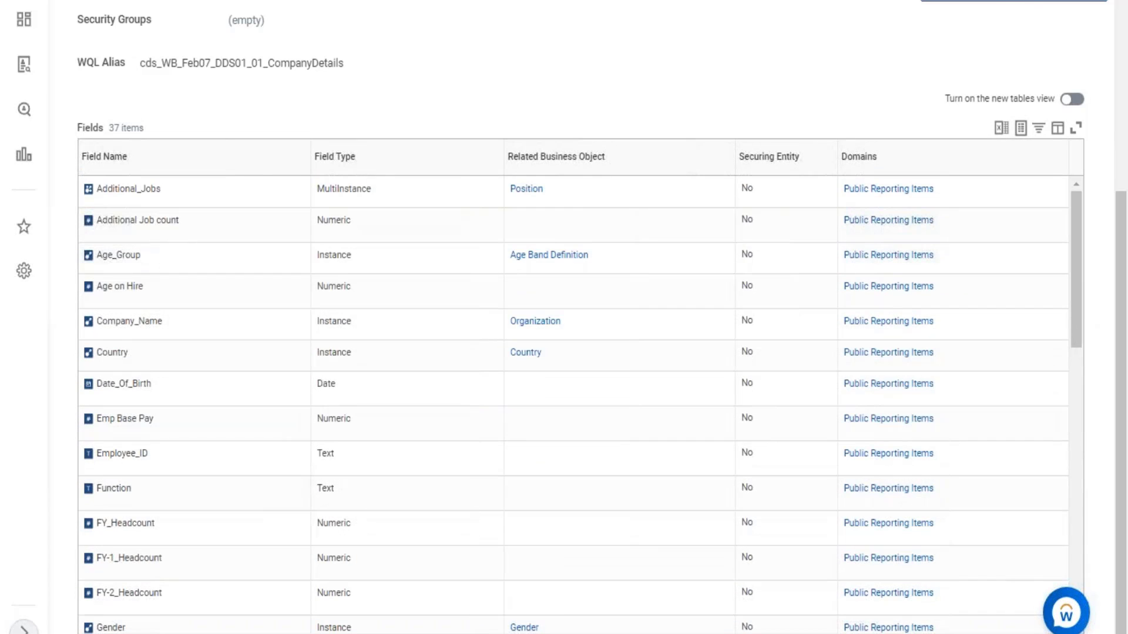
{"action": "scroll", "coordinate": [564, 317], "scroll_direction": "up", "scroll_amount": 5}
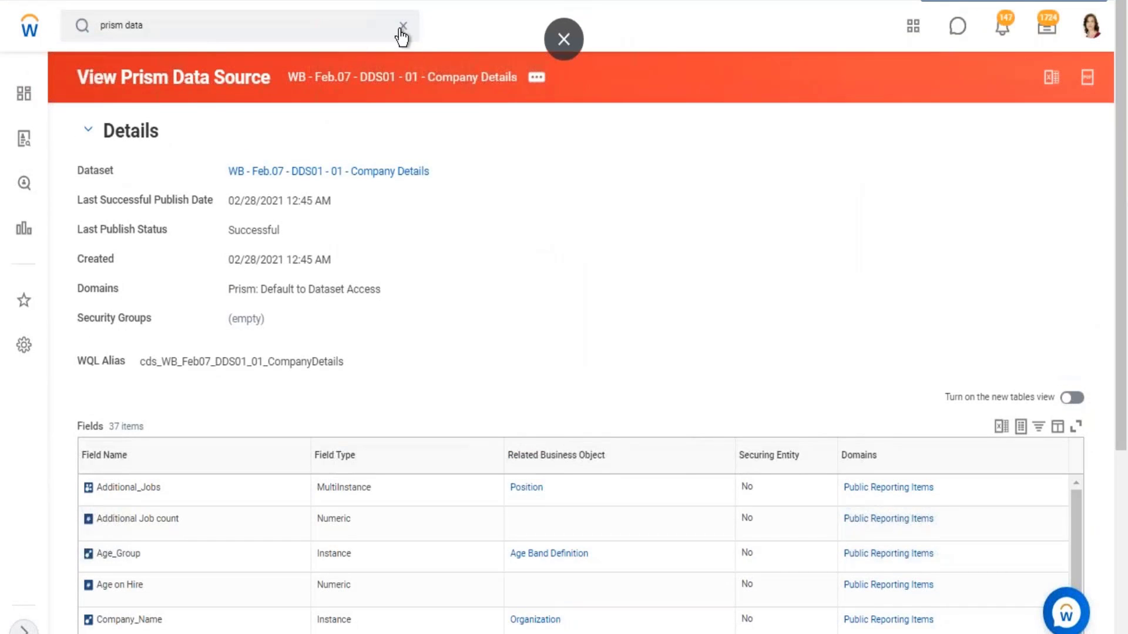
- Search for "create custom report" and open the Create Custom Report task
{"action": "left_click", "coordinate": [402, 25]}
{"action": "left_click", "coordinate": [536, 77]}
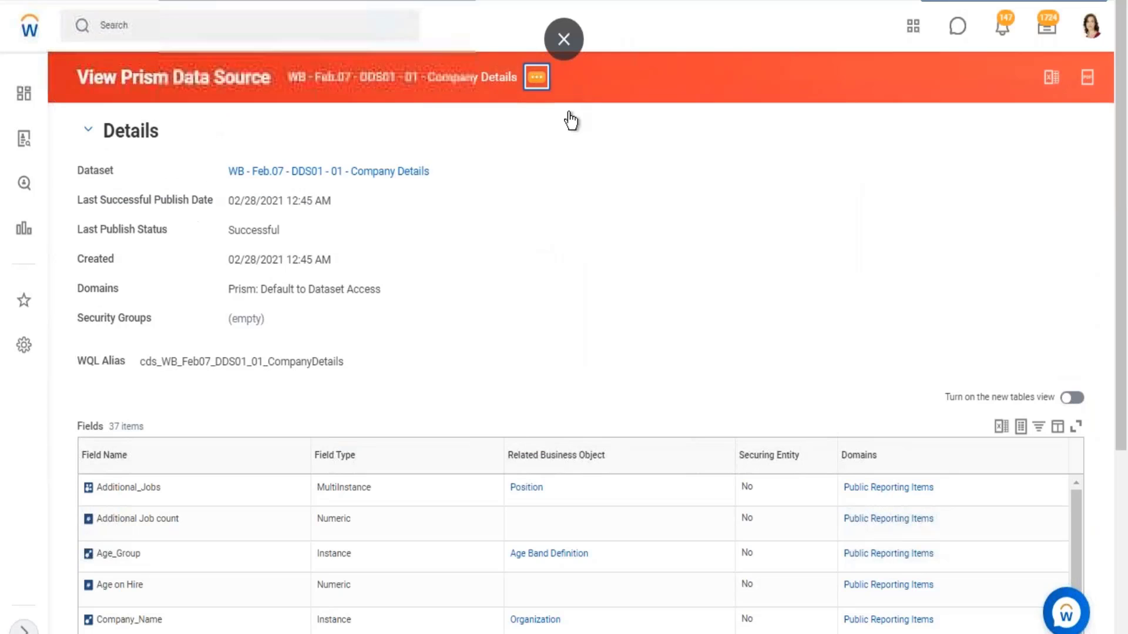
{"action": "left_click", "coordinate": [560, 138]}
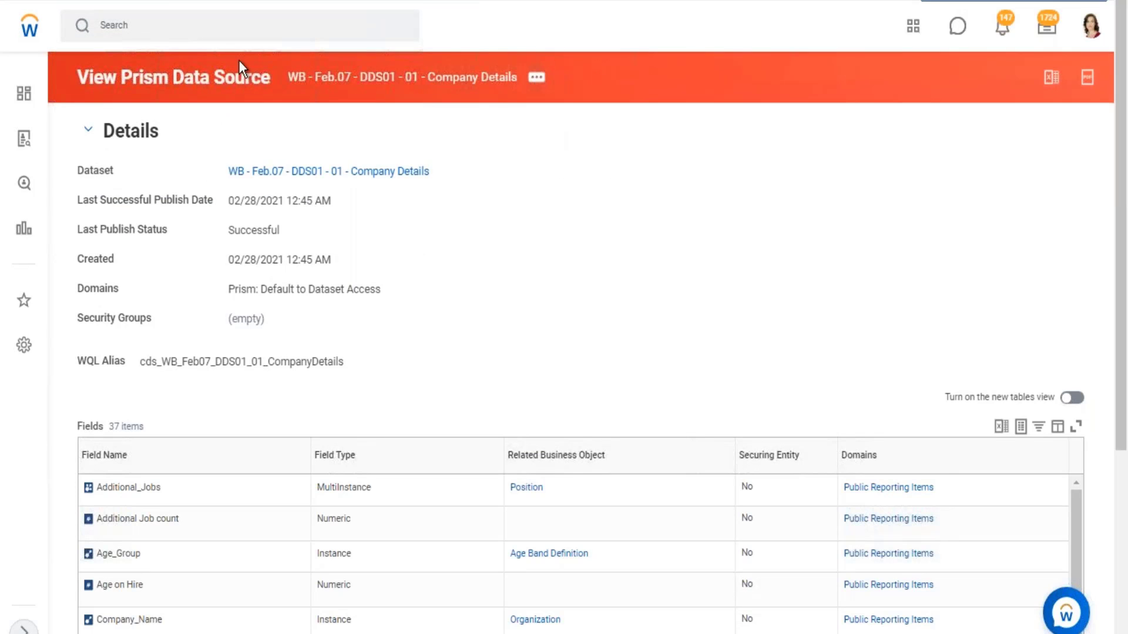
{"action": "left_click", "coordinate": [210, 27]}
{"action": "type", "text": "x"}
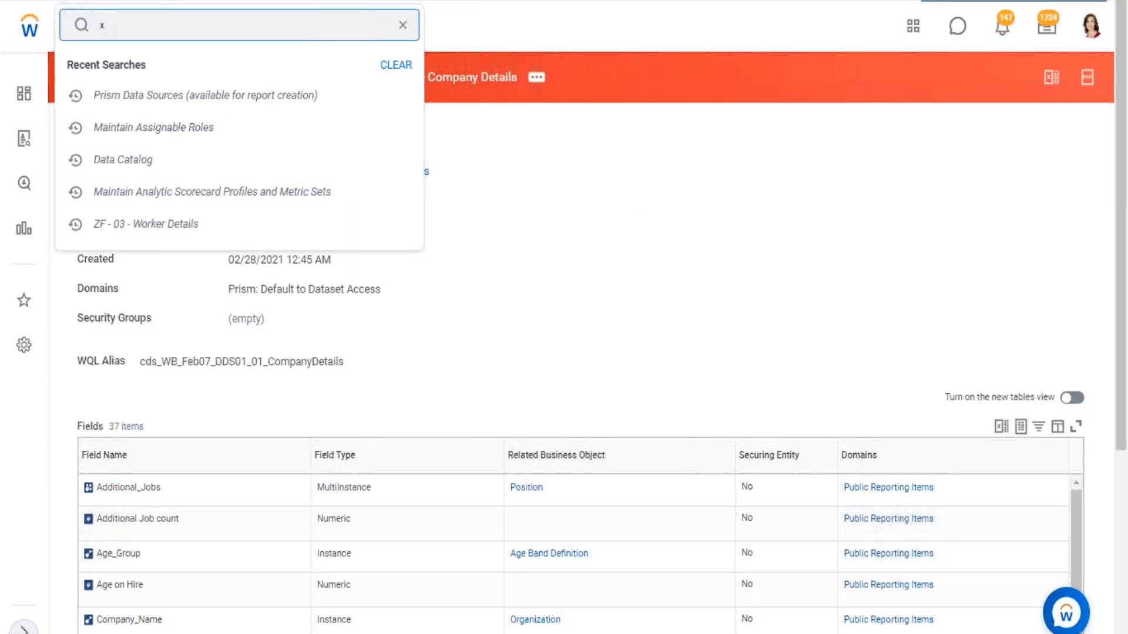
{"action": "key", "text": "BackSpace"}
{"action": "type", "text": "create cus"}
{"action": "key", "text": "BackSpace"}
{"action": "type", "text": "ustom rep"}
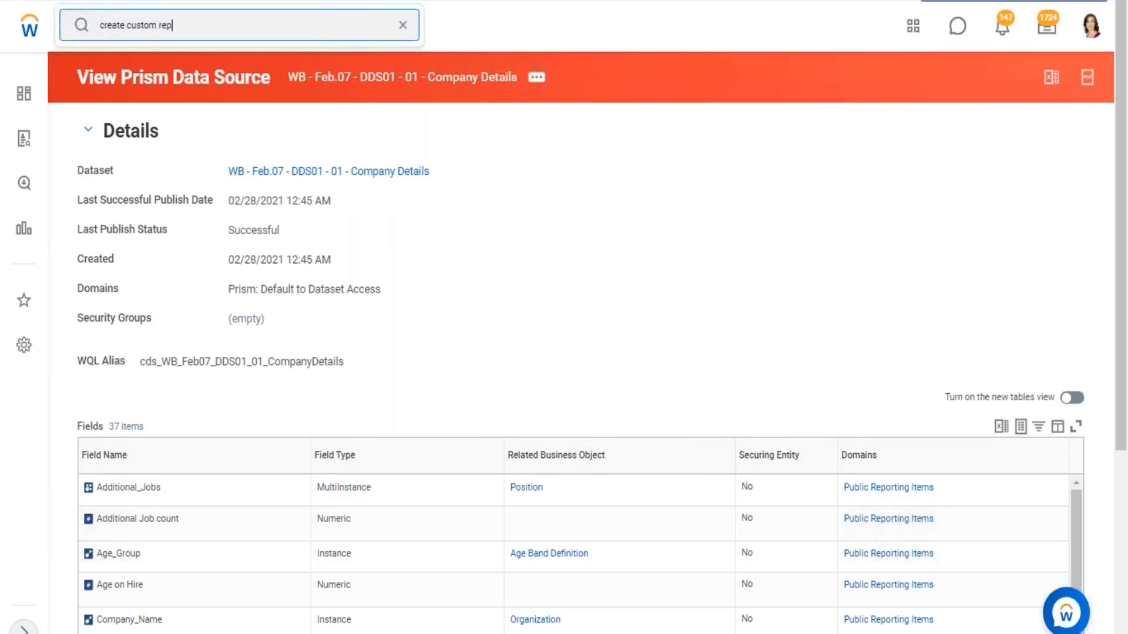
{"action": "type", "text": "ort"}
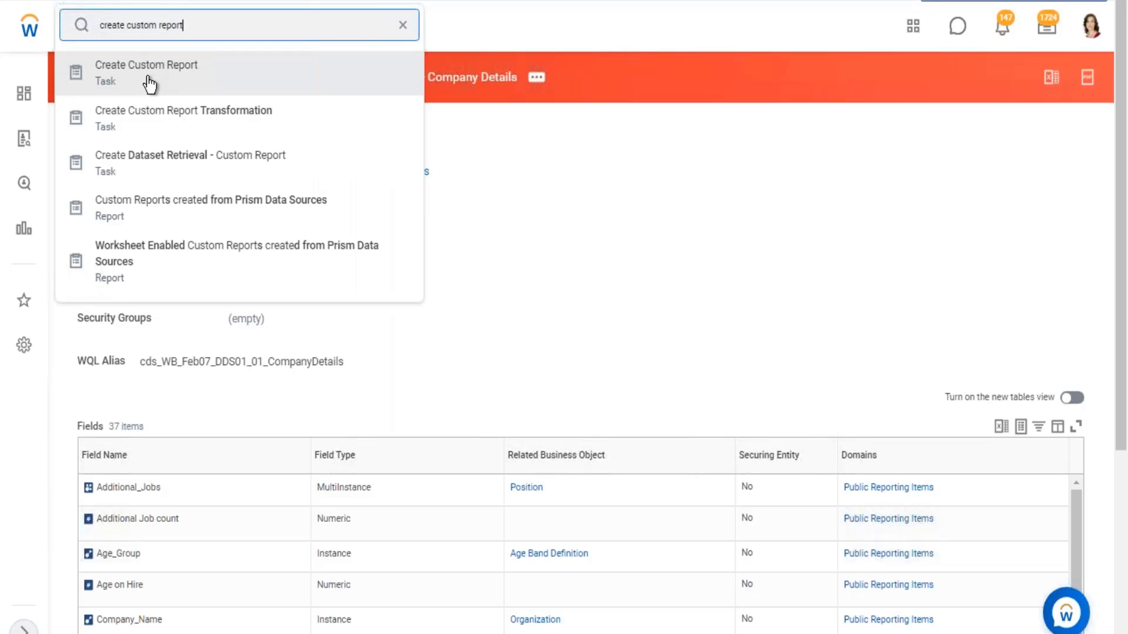
{"action": "left_click", "coordinate": [146, 82]}
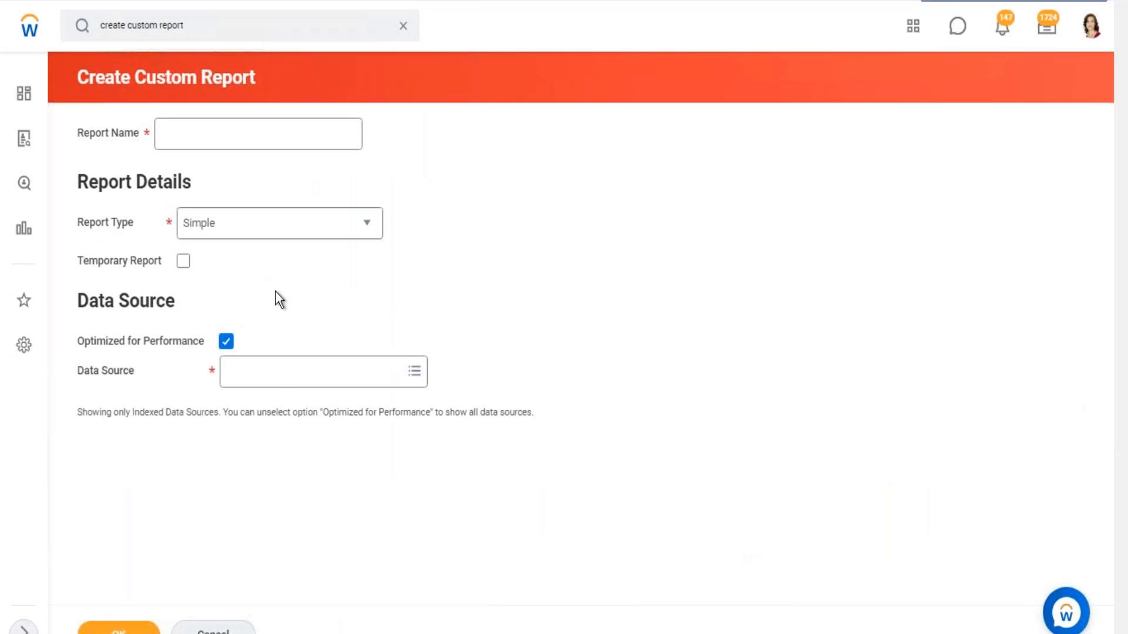
- Set the custom report's data source to WB - Feb.07 - DDS01 - 01 - Company Details
{"action": "left_click", "coordinate": [241, 375]}
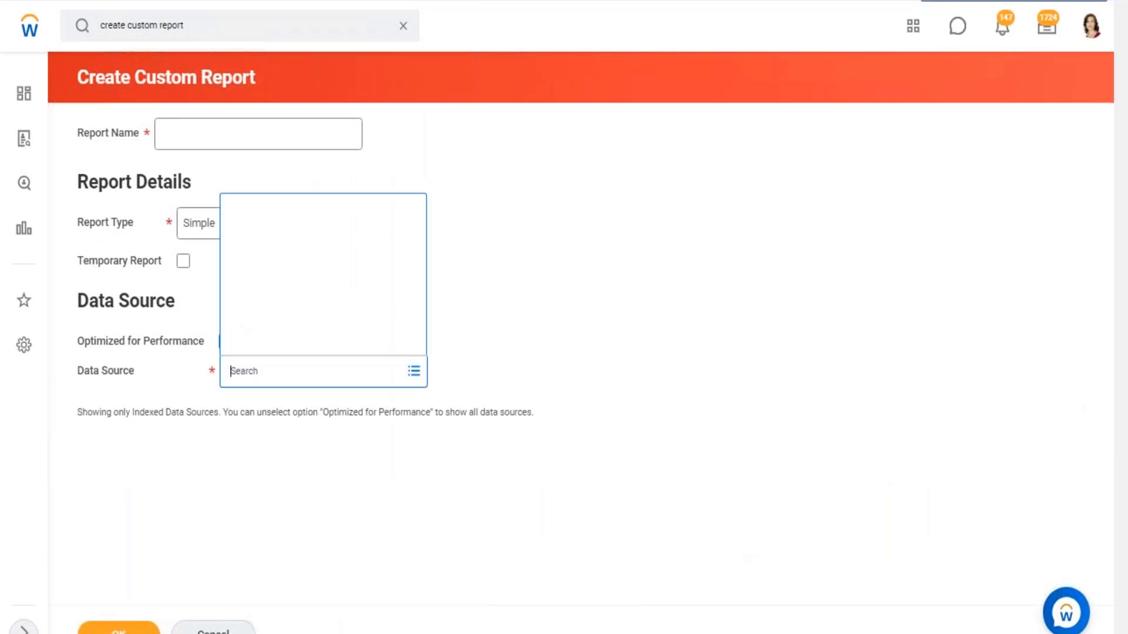
{"action": "key", "text": "ctrl+v"}
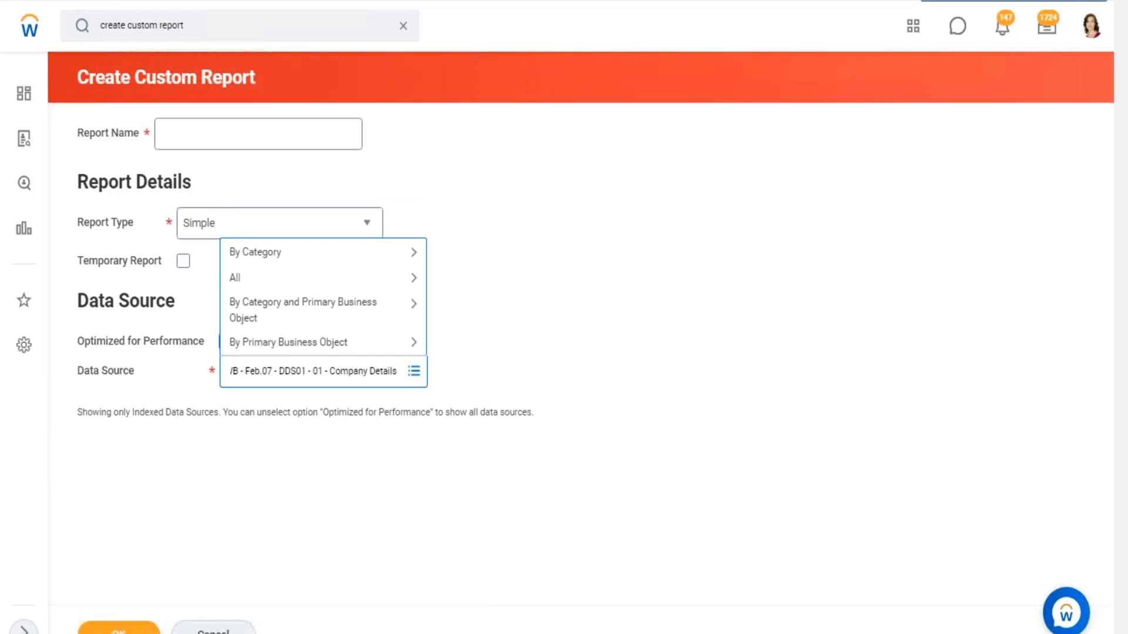
{"action": "key", "text": "Return"}
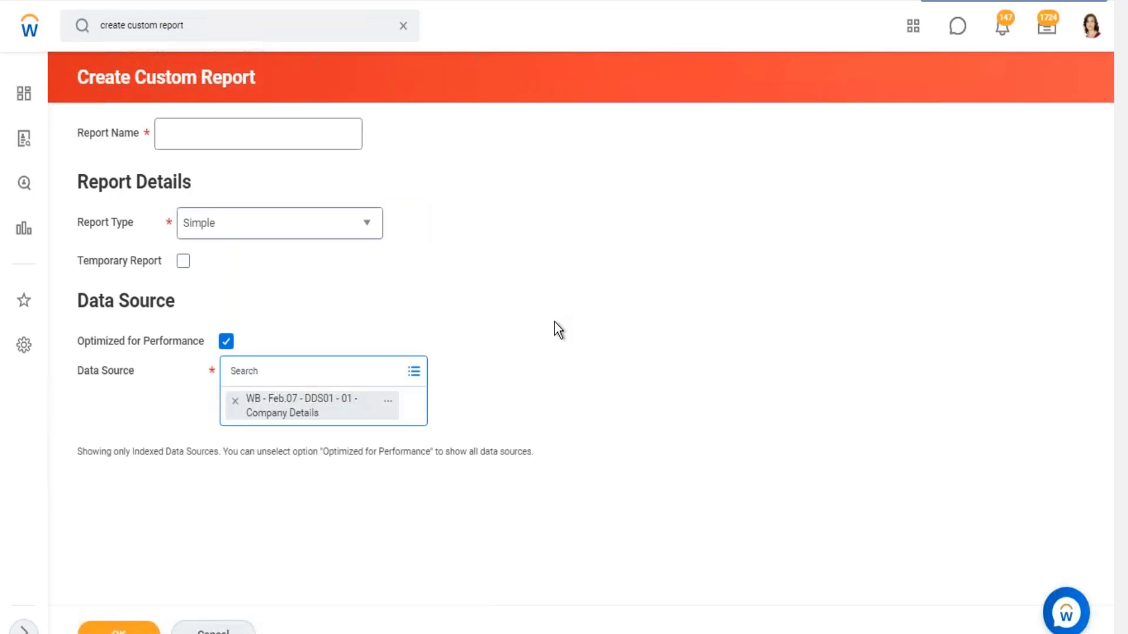
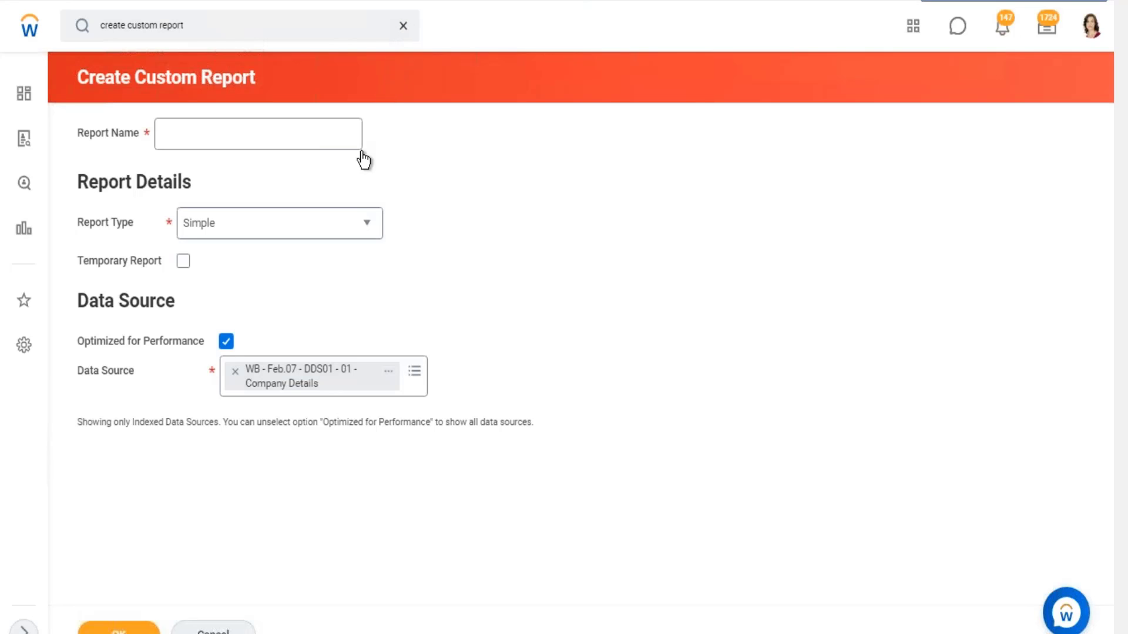
- Discard the unsaved custom report and return to the Data Catalog
{"action": "left_click", "coordinate": [402, 26]}
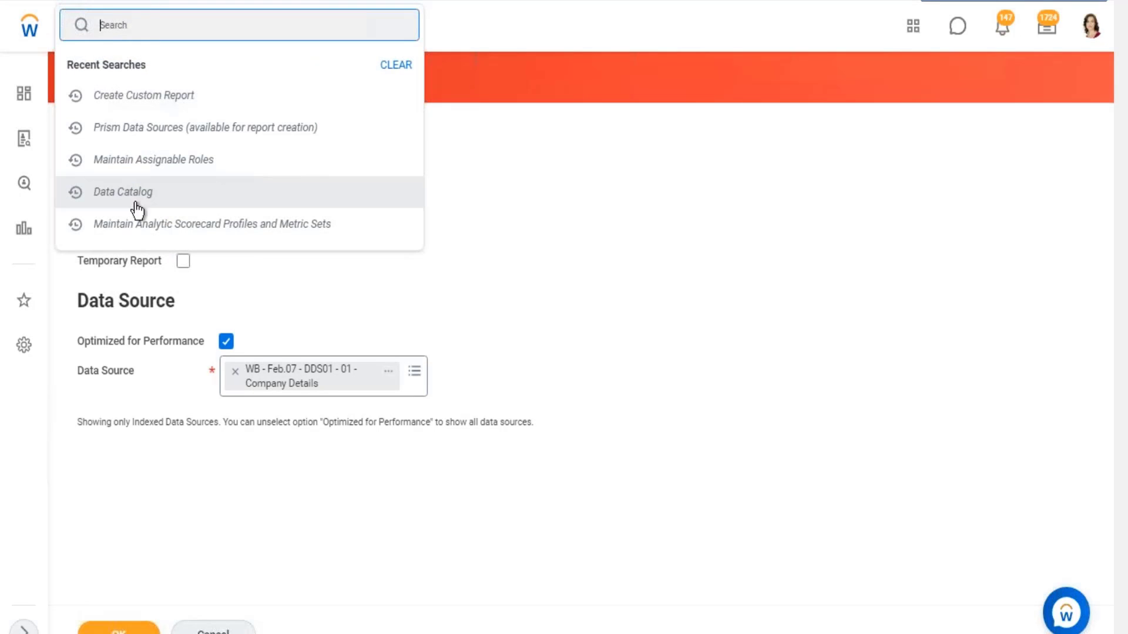
{"action": "left_click", "coordinate": [136, 203]}
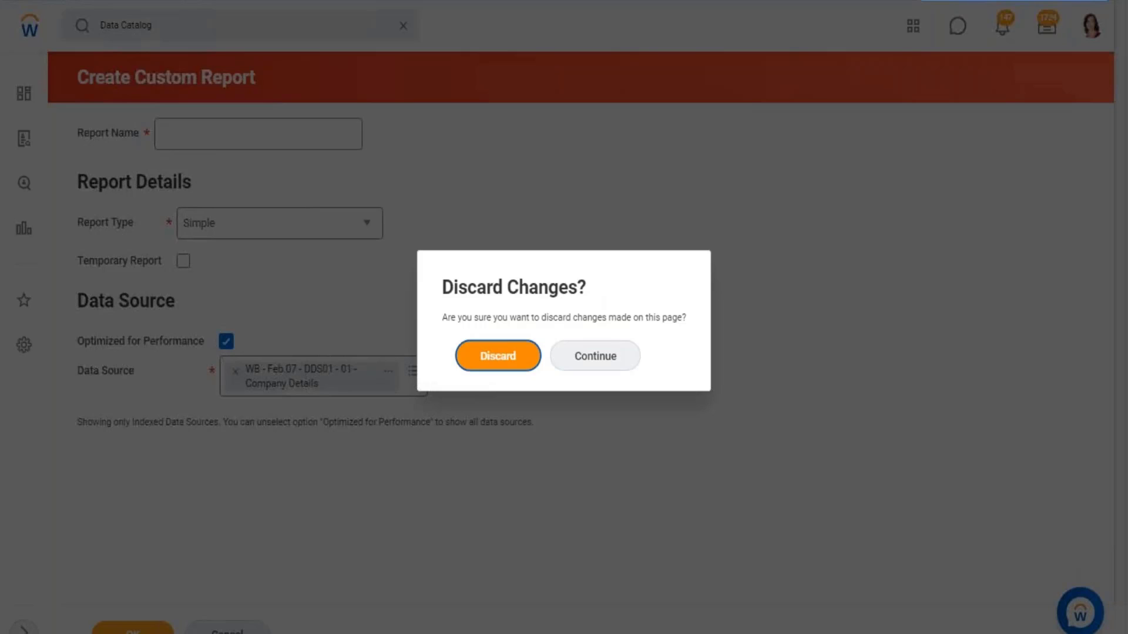
{"action": "left_click", "coordinate": [497, 356]}
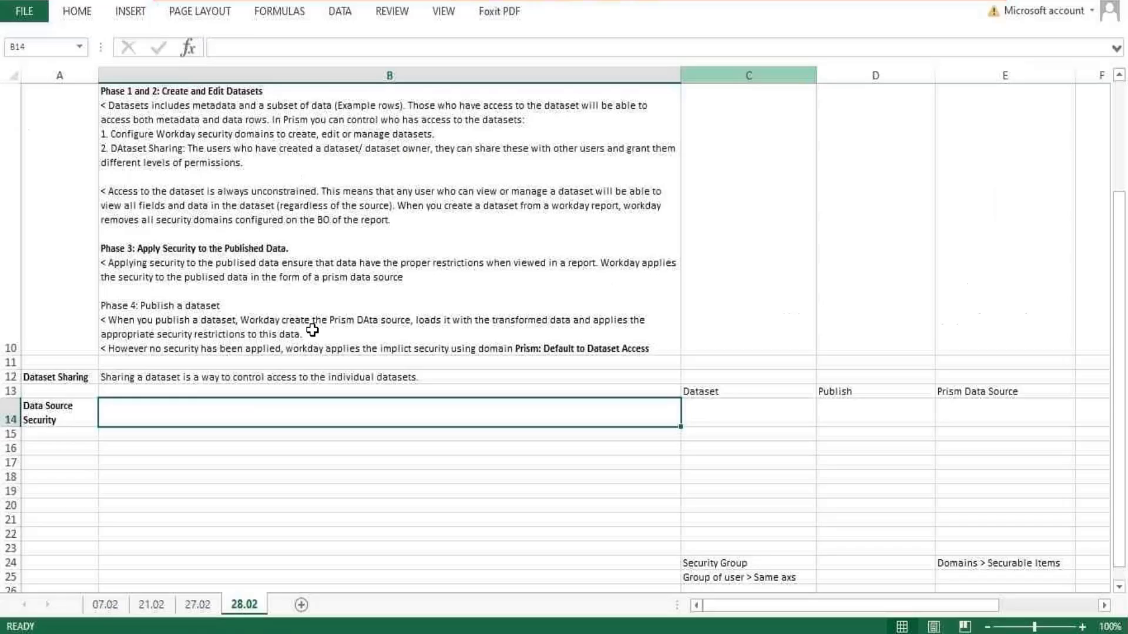
- Switch to the Excel notes and review the dataset-to-Prism-data-source flow and the Phase 4 text on publishing a dataset
{"action": "scroll", "coordinate": [382, 382], "scroll_direction": "down", "scroll_amount": 2}
{"action": "scroll", "coordinate": [360, 383], "scroll_direction": "up", "scroll_amount": 1}
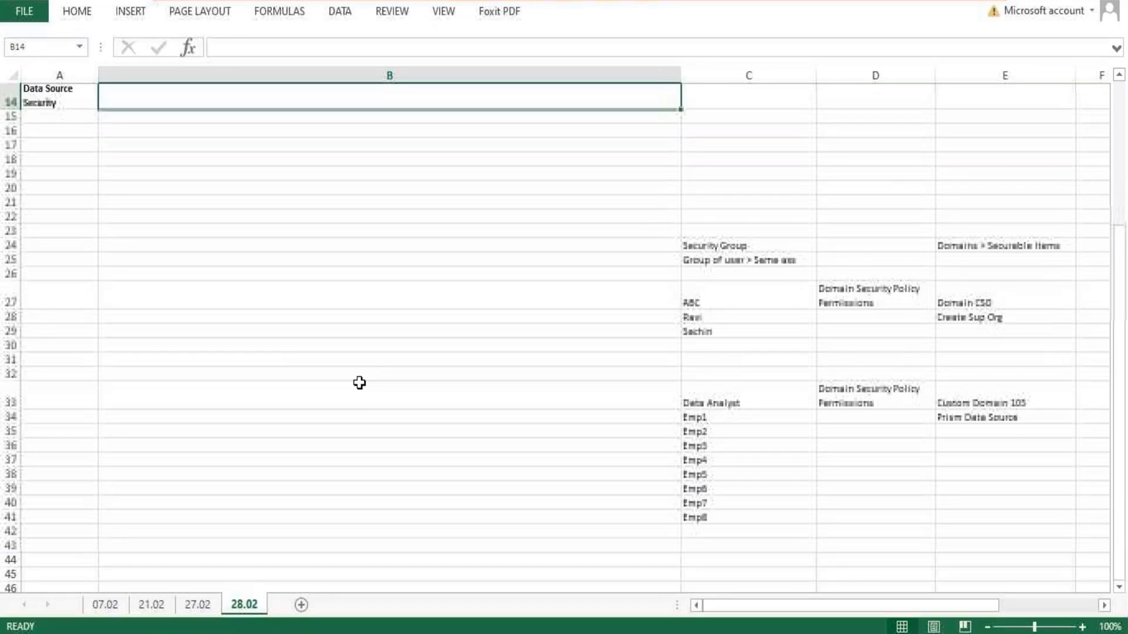
{"action": "scroll", "coordinate": [870, 307], "scroll_direction": "up", "scroll_amount": 1}
{"action": "left_click", "coordinate": [708, 392]}
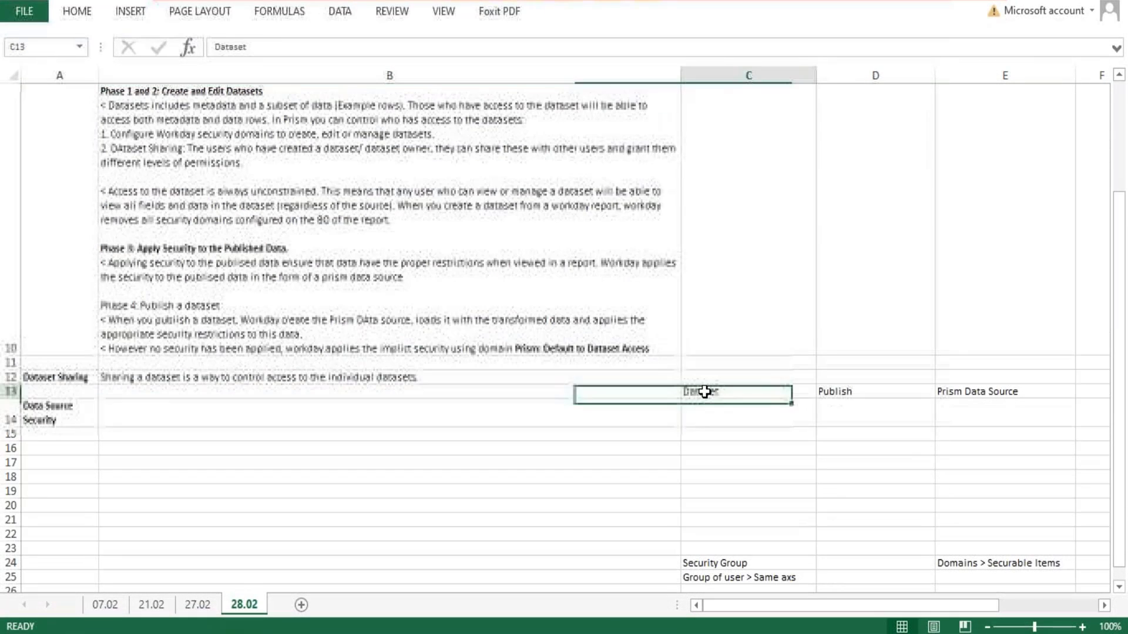
{"action": "left_click", "coordinate": [991, 395]}
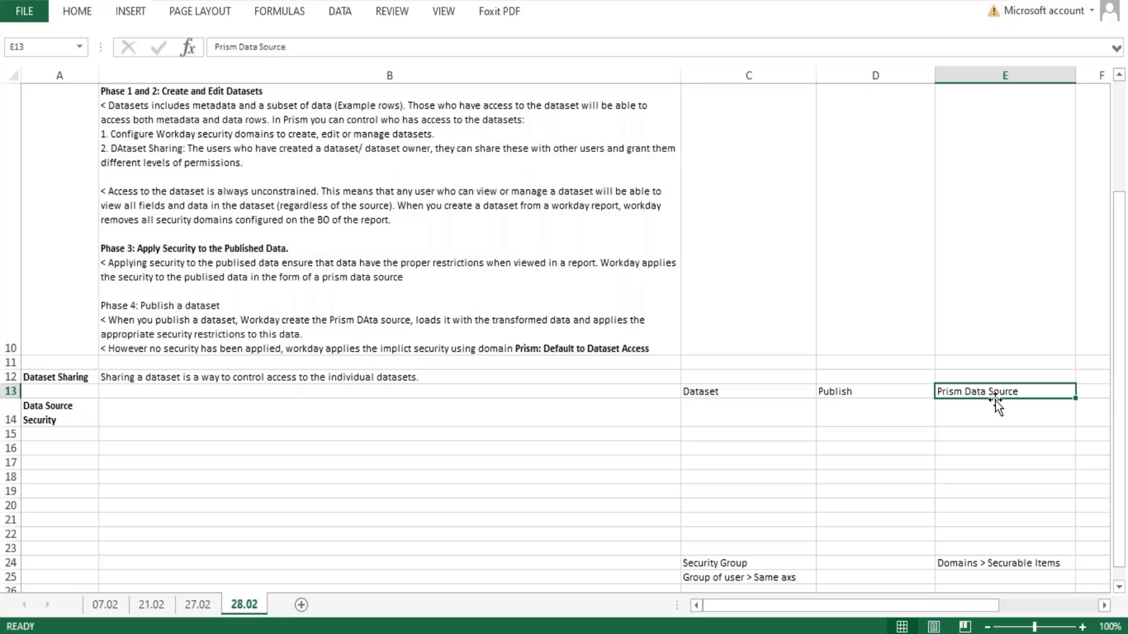
{"action": "double_click", "coordinate": [416, 319]}
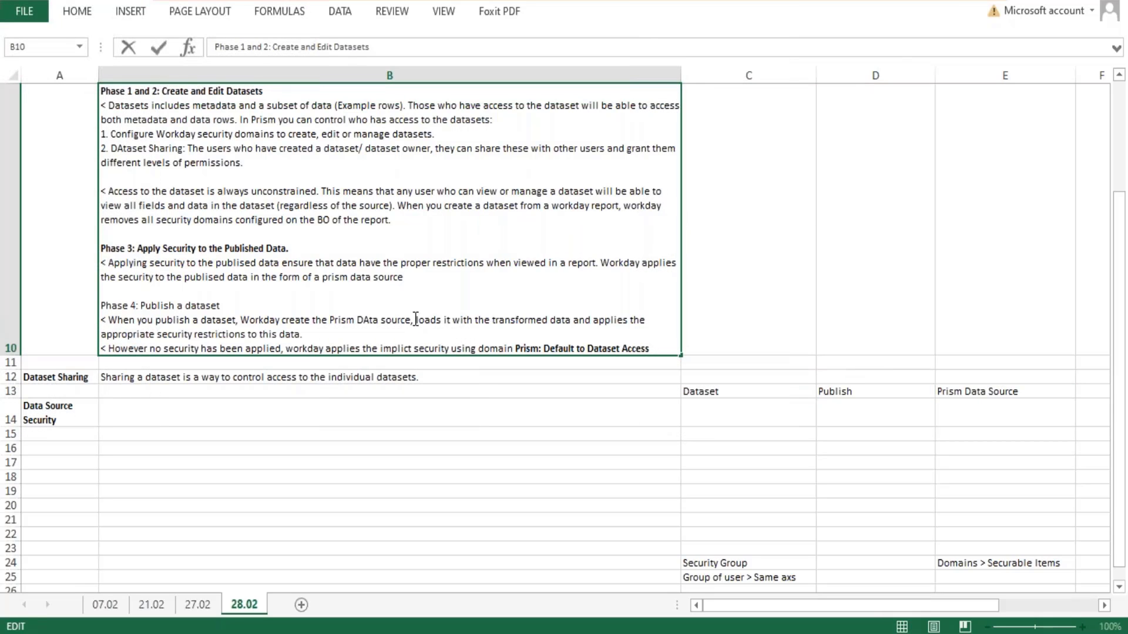
{"action": "left_click_drag", "start_coordinate": [417, 319], "coordinate": [574, 313]}
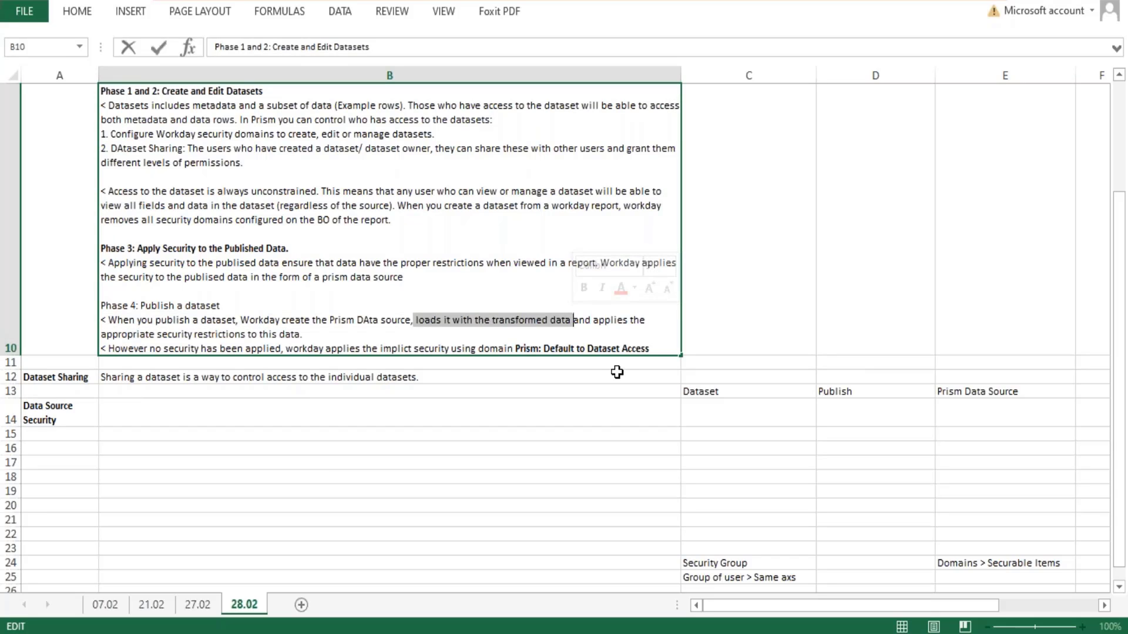
{"action": "left_click_drag", "start_coordinate": [595, 320], "coordinate": [613, 335]}
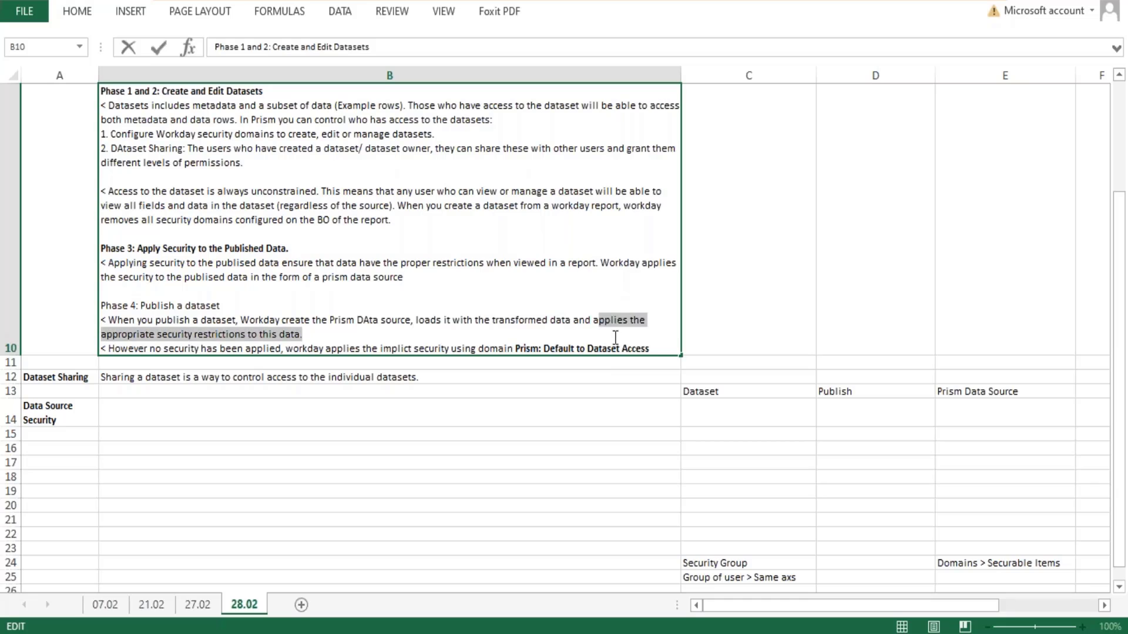
{"action": "left_click", "coordinate": [586, 393]}
{"action": "scroll", "coordinate": [778, 300], "scroll_direction": "down", "scroll_amount": 1}
{"action": "scroll", "coordinate": [775, 295], "scroll_direction": "up", "scroll_amount": 1}
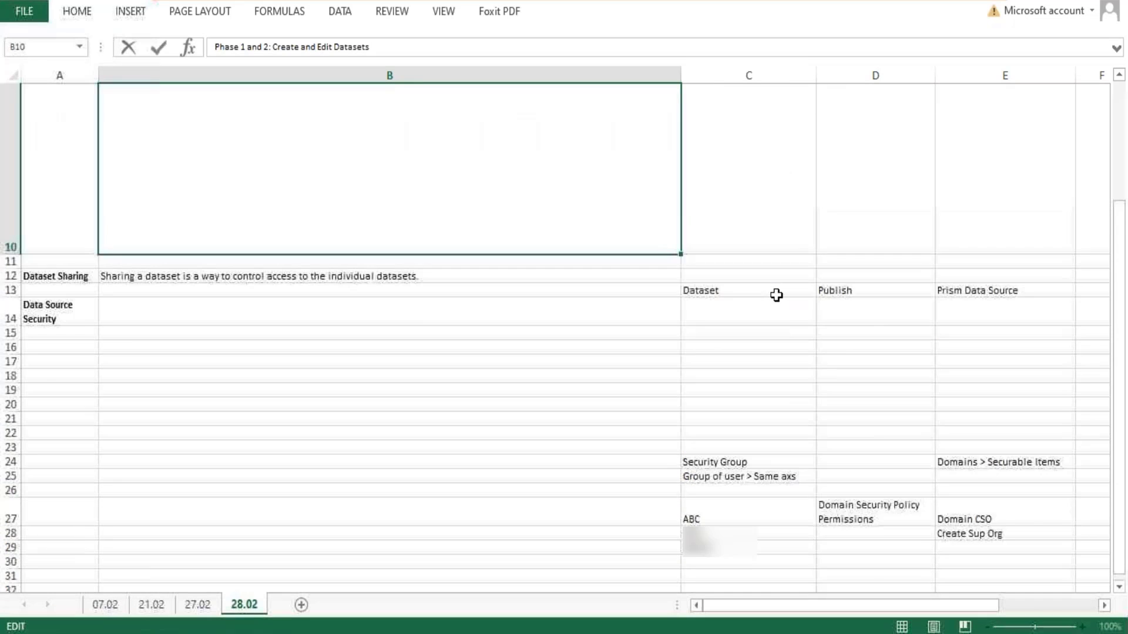
{"action": "left_click", "coordinate": [597, 406]}
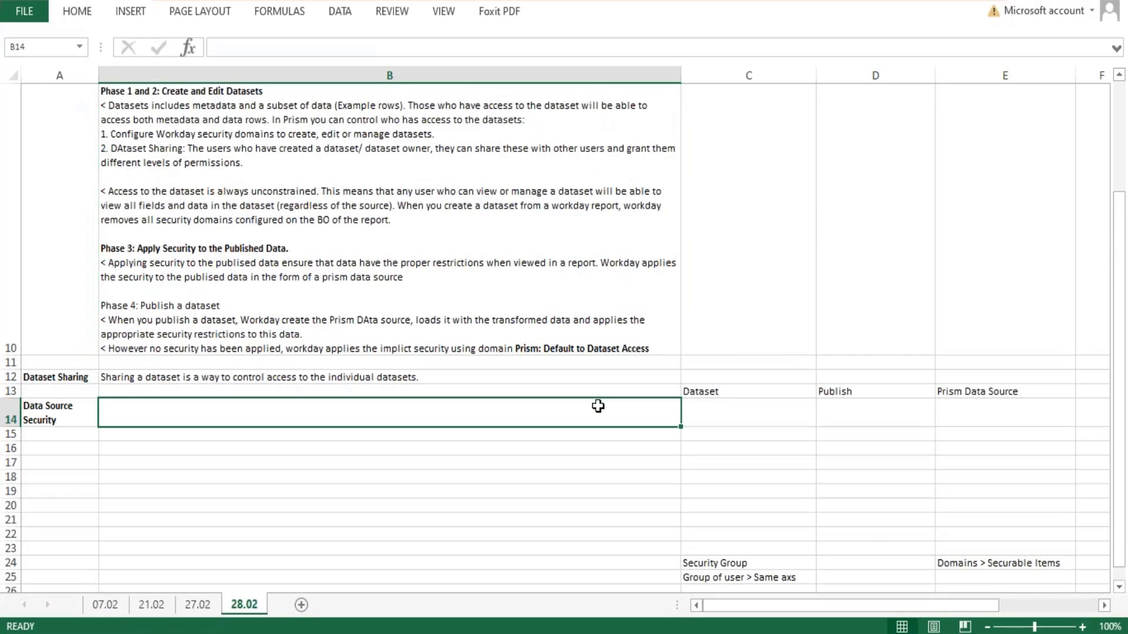
- Enter "Worker - 100" in cell B19 of the 28.02 sheet
{"action": "scroll", "coordinate": [597, 405], "scroll_direction": "down", "scroll_amount": 1}
{"action": "left_click", "coordinate": [108, 192]}
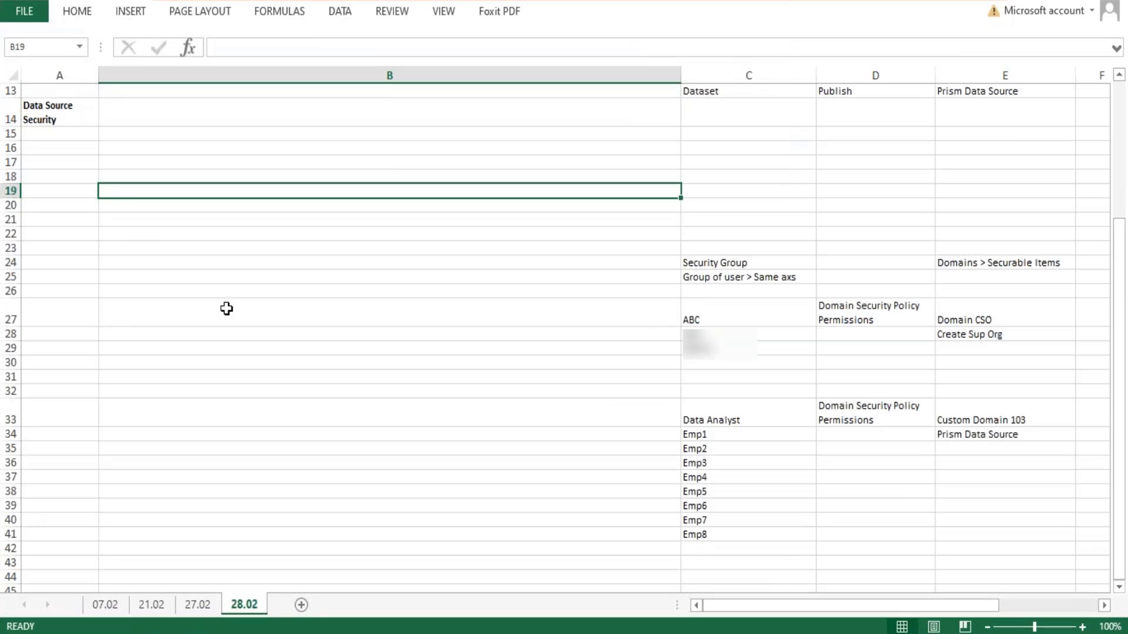
{"action": "type", "text": "Wo"}
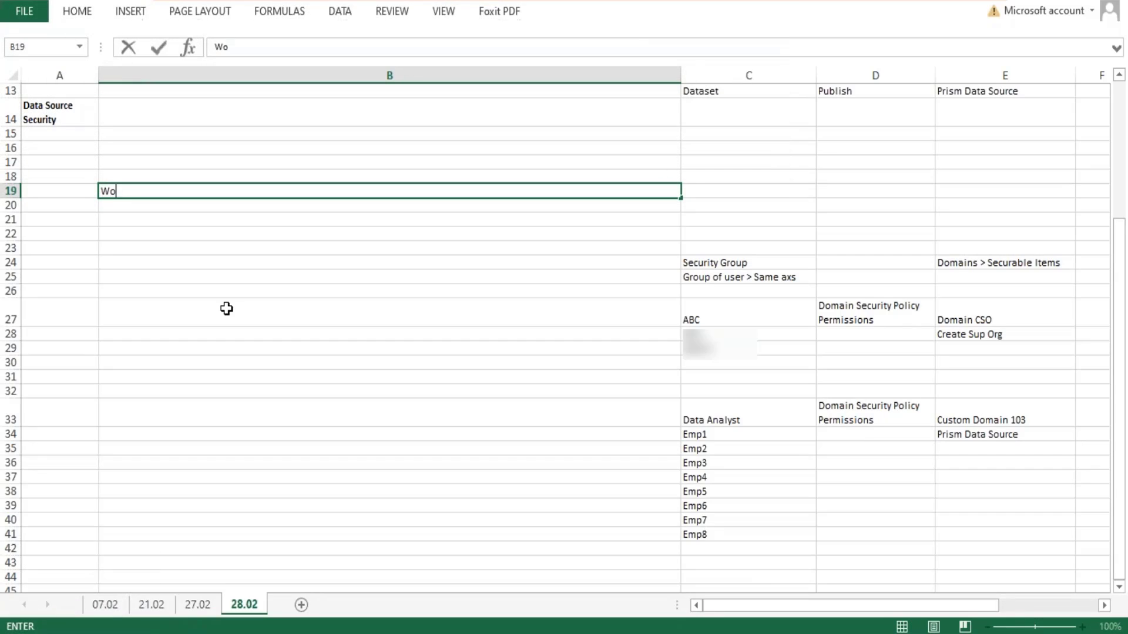
{"action": "type", "text": "rker - 100"}
{"action": "key", "text": "Return"}
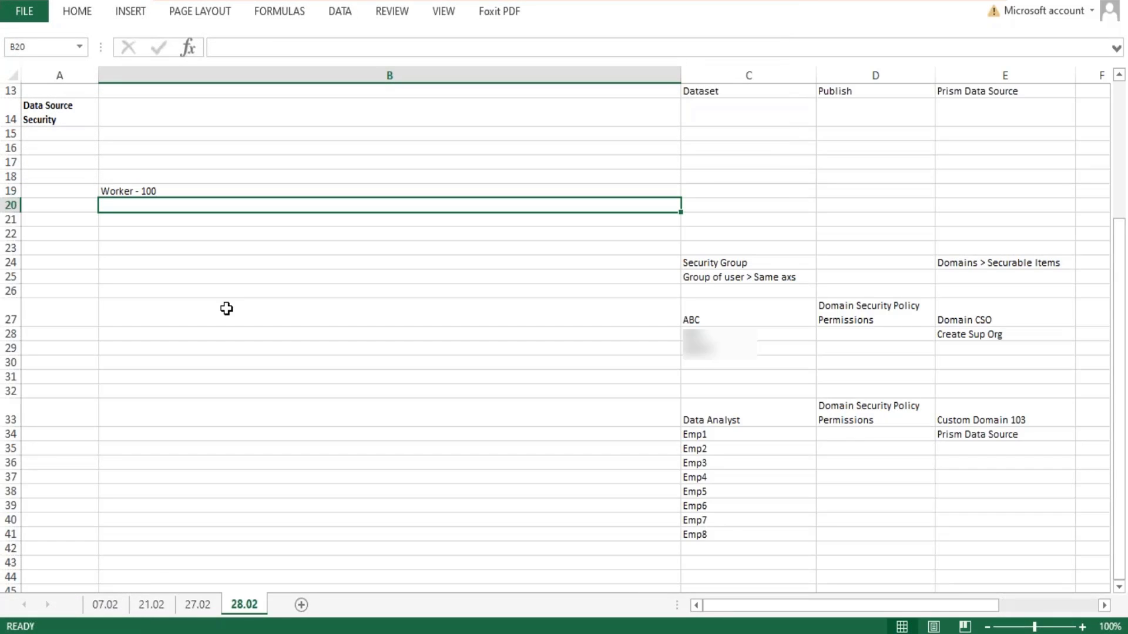
- List BDS, DDS, DDS and PDS in cells B20 through B23, below the Worker entry
{"action": "type", "text": "CR"}
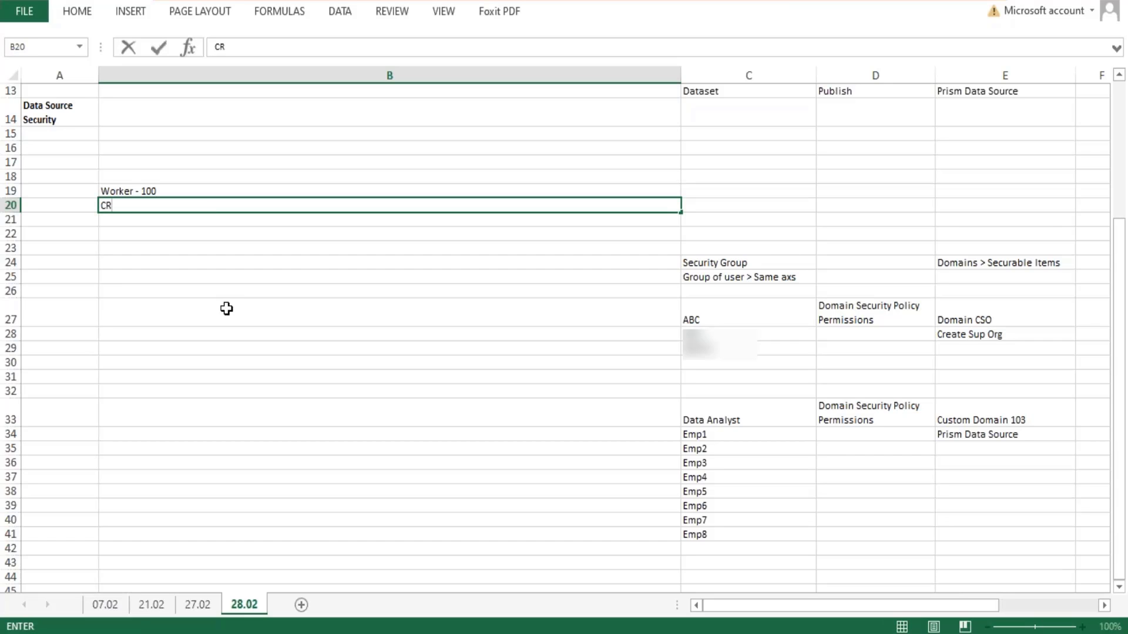
{"action": "key", "text": "BackSpace"}
{"action": "type", "text": "BDS"}
{"action": "key", "text": "Return"}
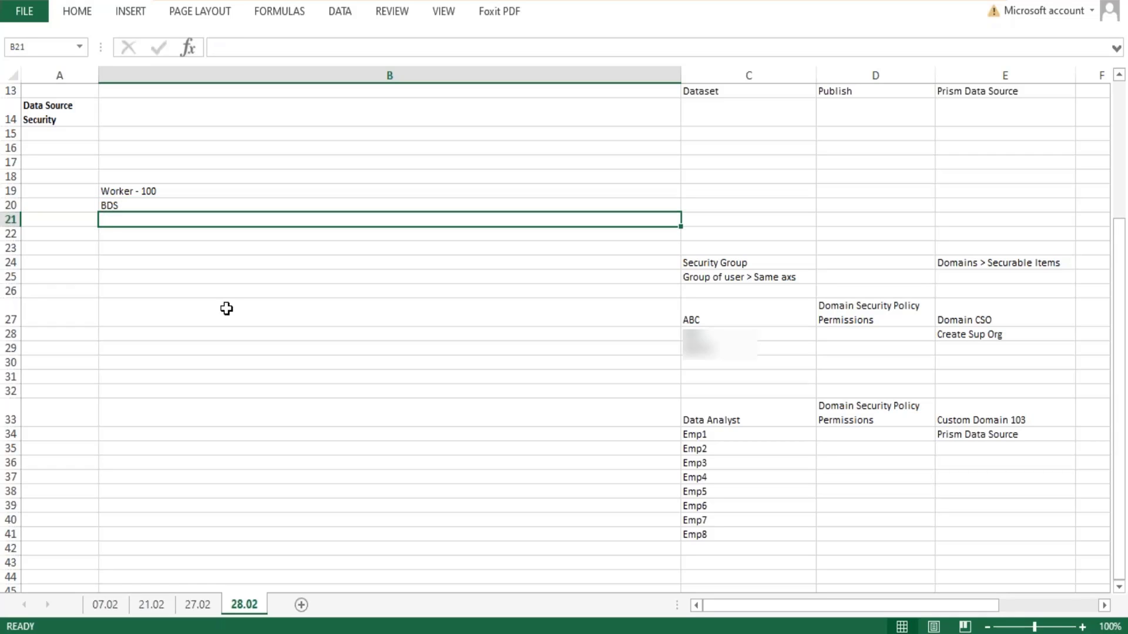
{"action": "type", "text": "DDS"}
{"action": "key", "text": "Return"}
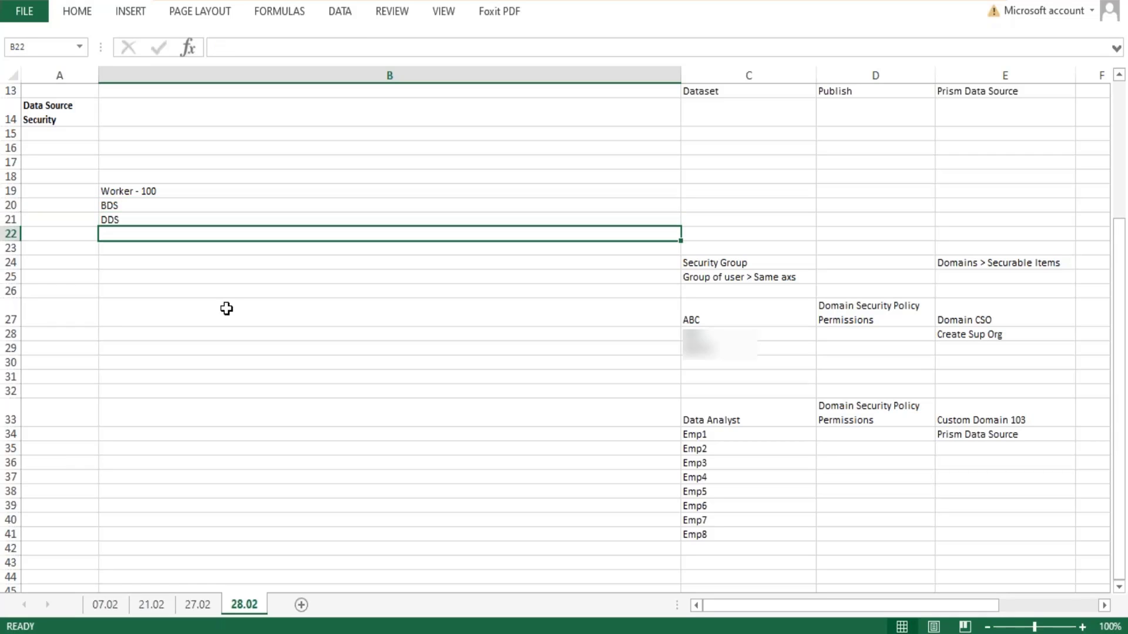
{"action": "type", "text": "DD"}
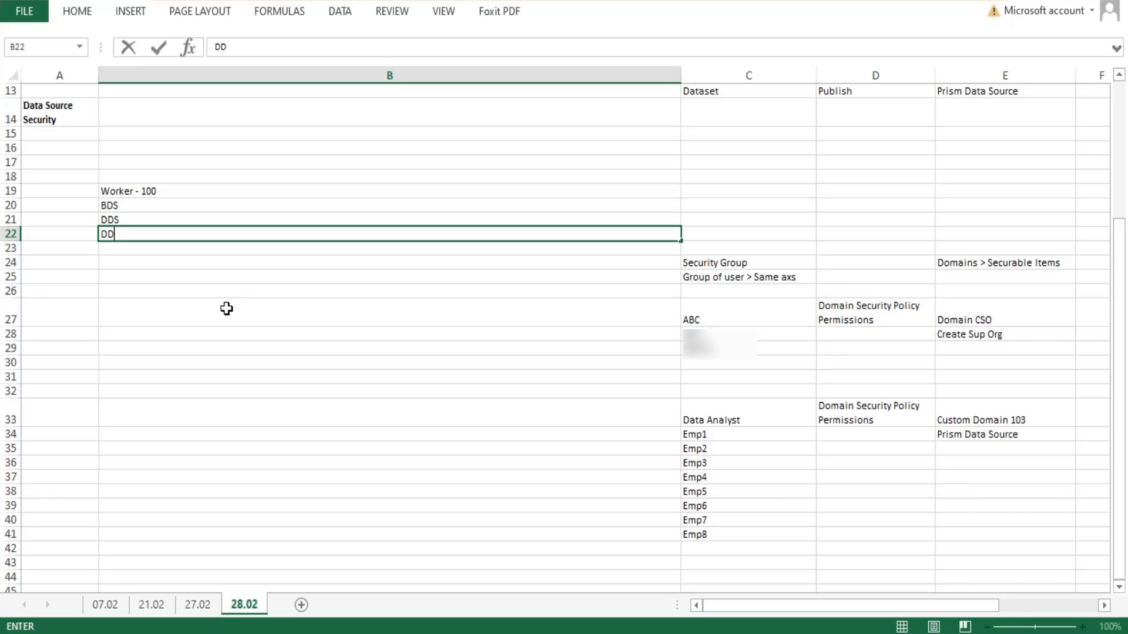
{"action": "type", "text": "S"}
{"action": "key", "text": "Return"}
{"action": "type", "text": "PDS"}
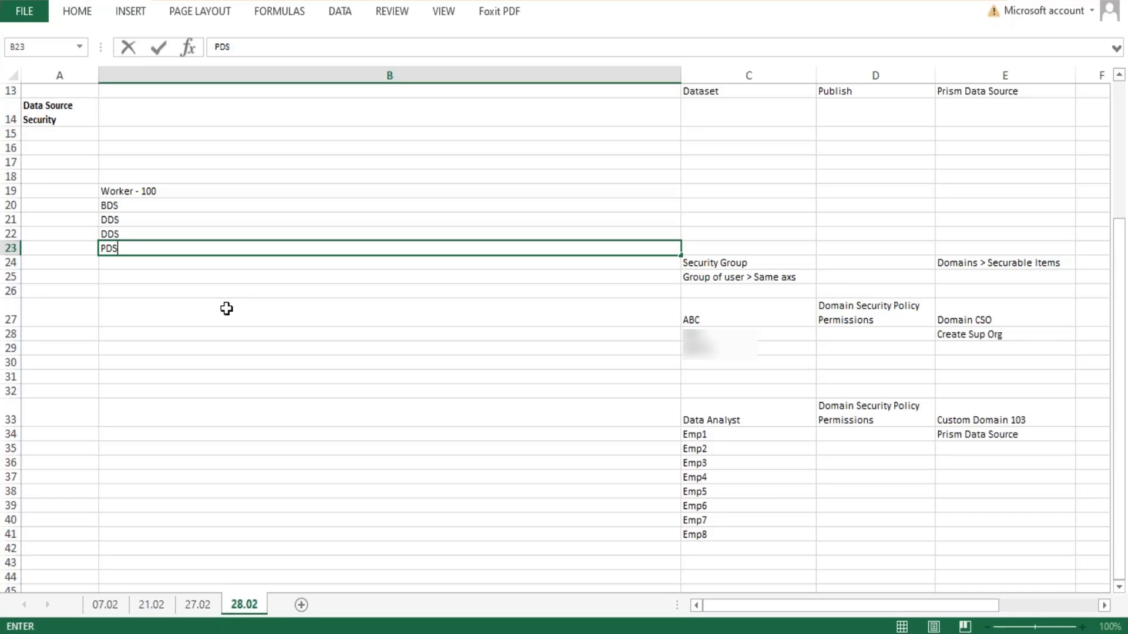
{"action": "key", "text": "Return"}
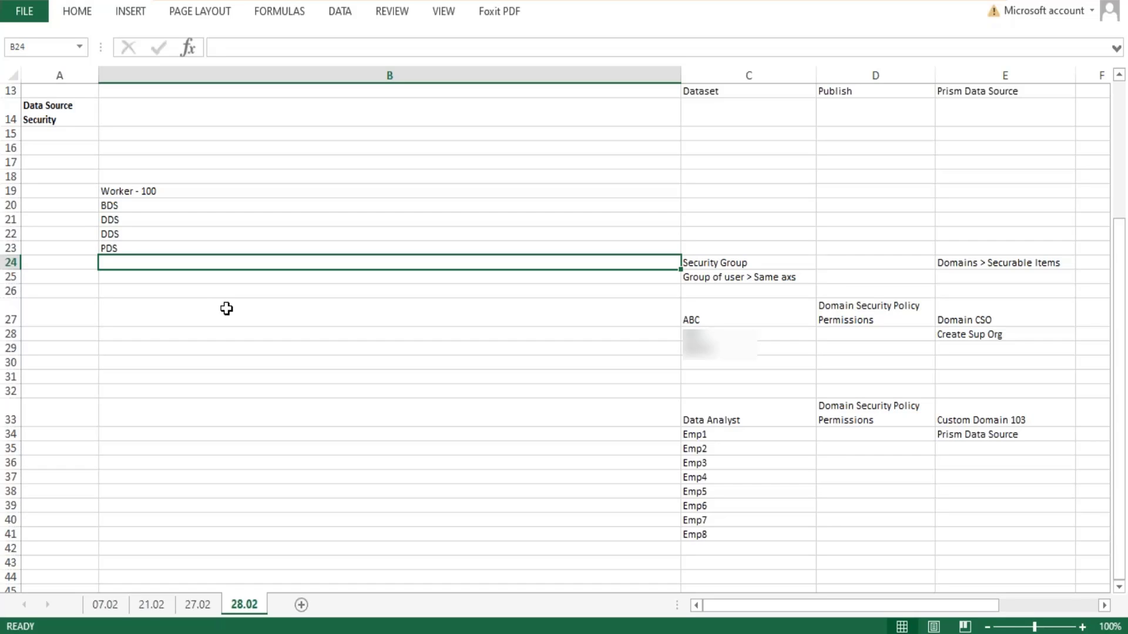
- Enter "Data source - 100 Records" in cell B24
{"action": "type", "text": "Data so"}
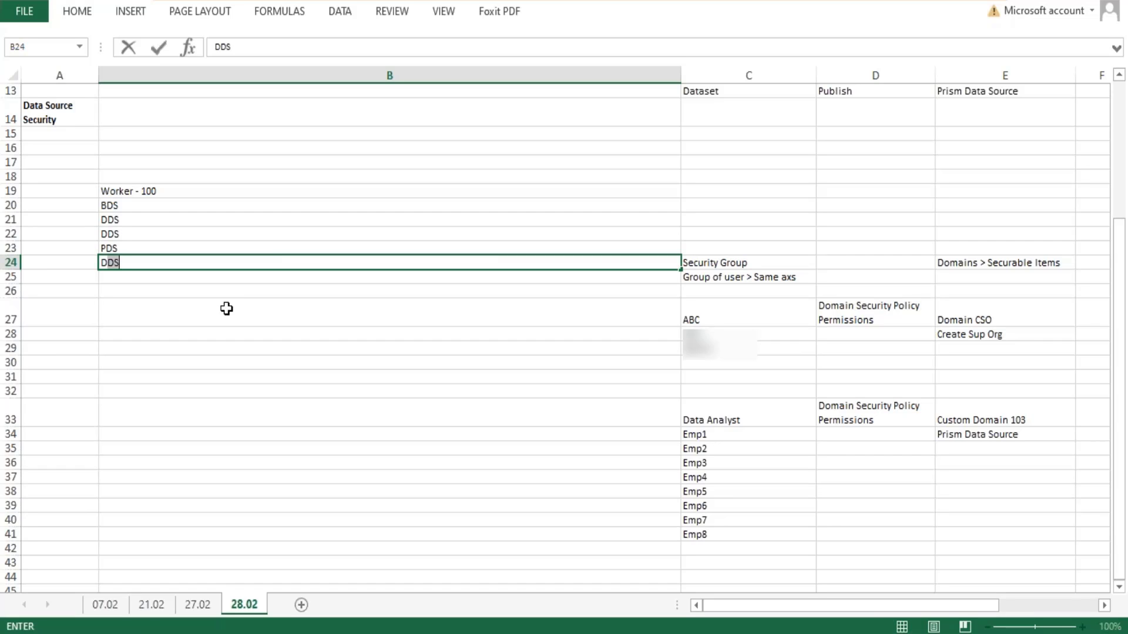
{"action": "type", "text": "urce - 10"}
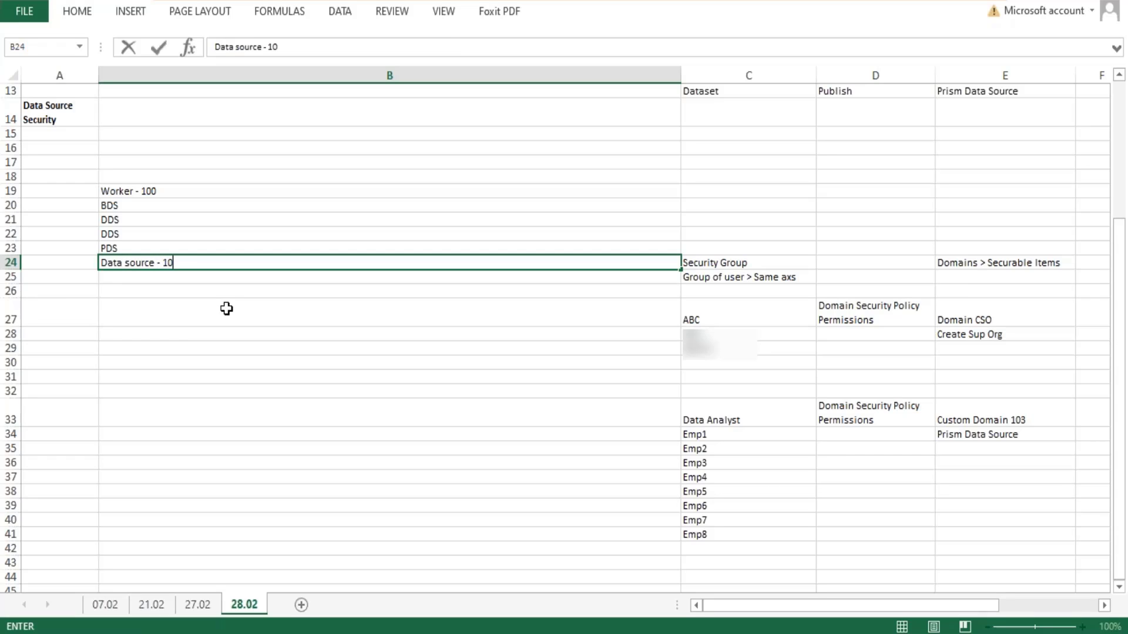
{"action": "type", "text": "0 Records"}
{"action": "key", "text": "Return"}
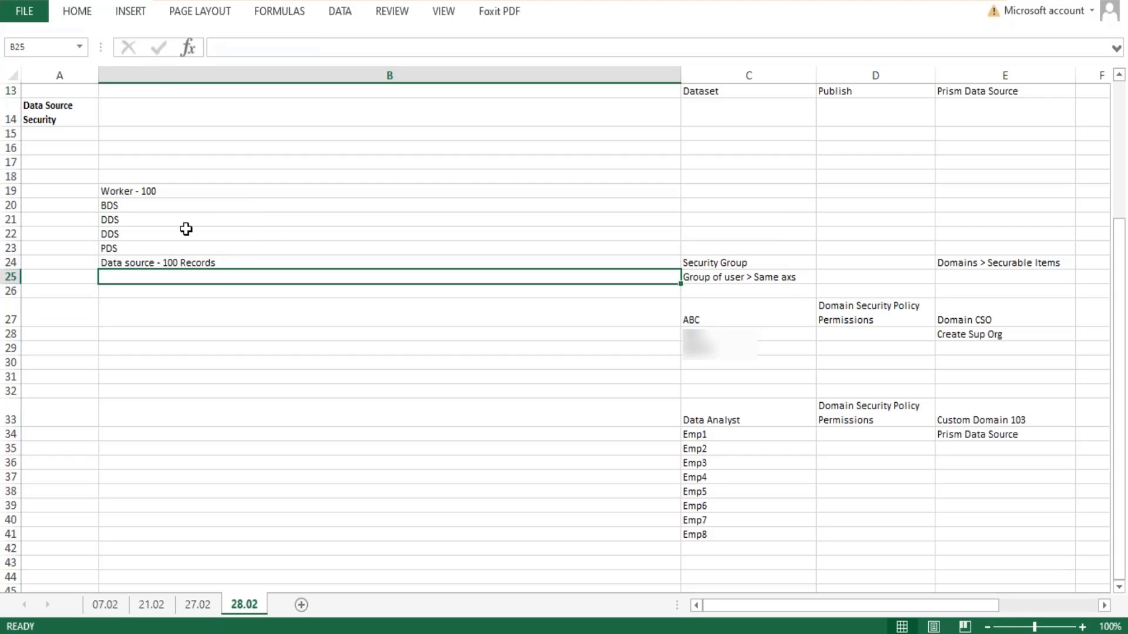
- Change the Worker entry in cell B19 to "Worker - 110"
{"action": "double_click", "coordinate": [168, 193]}
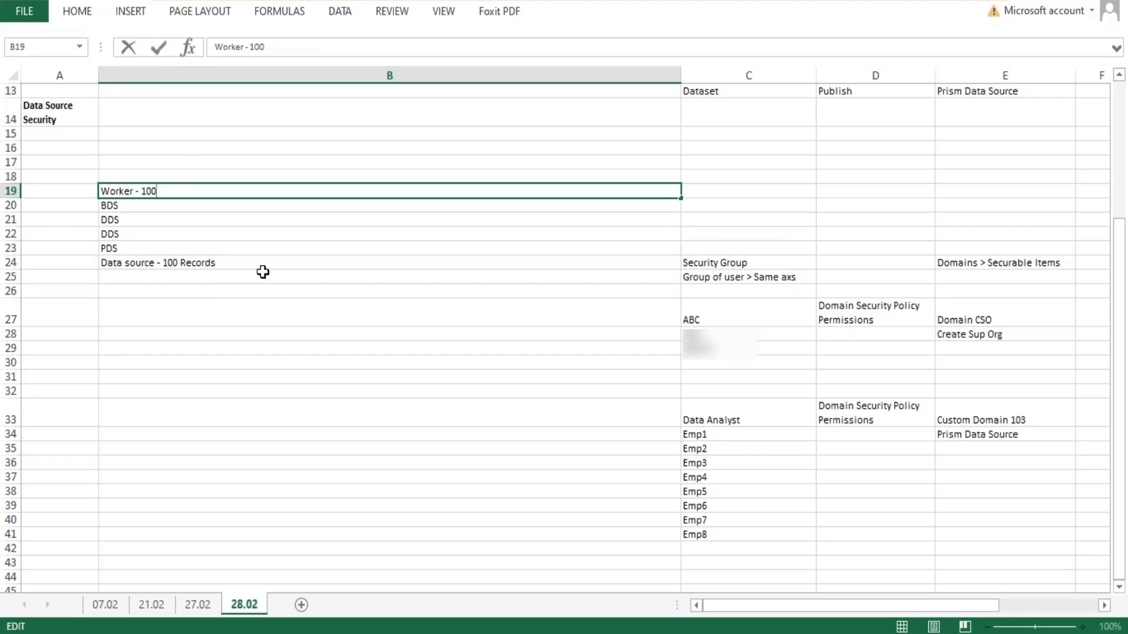
{"action": "key", "text": "BackSpace"}
{"action": "key", "text": "BackSpace"}
{"action": "type", "text": "10"}
{"action": "key", "text": "Return"}
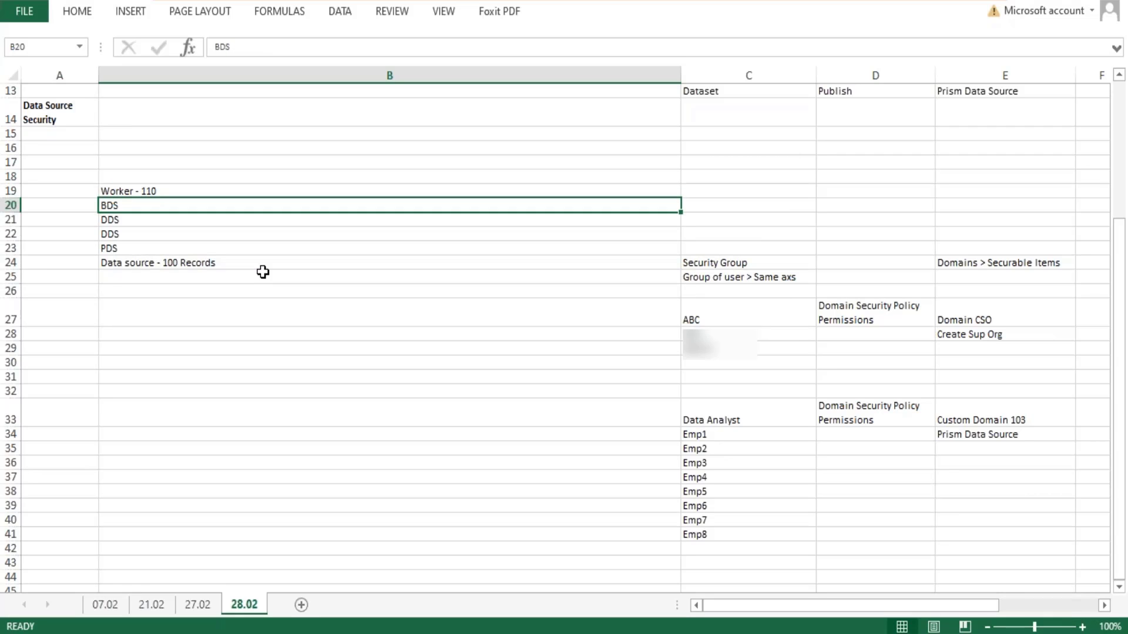
{"action": "key", "text": "Up"}
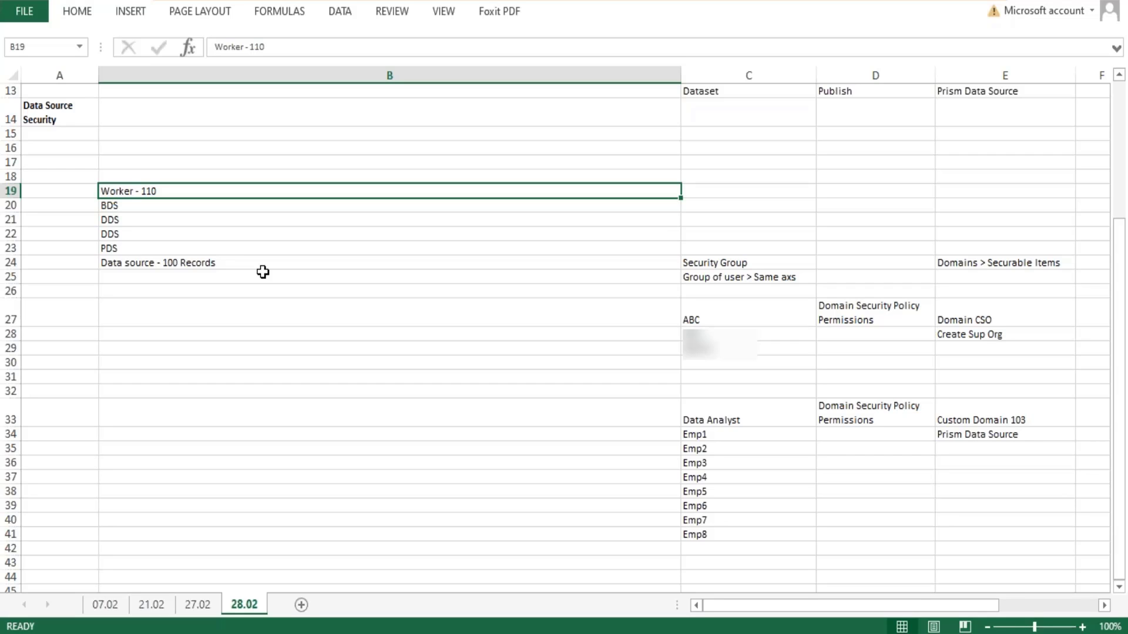
- Extend the BDS entry in cell B20 to "BDS - 110"
{"action": "key", "text": "Down"}
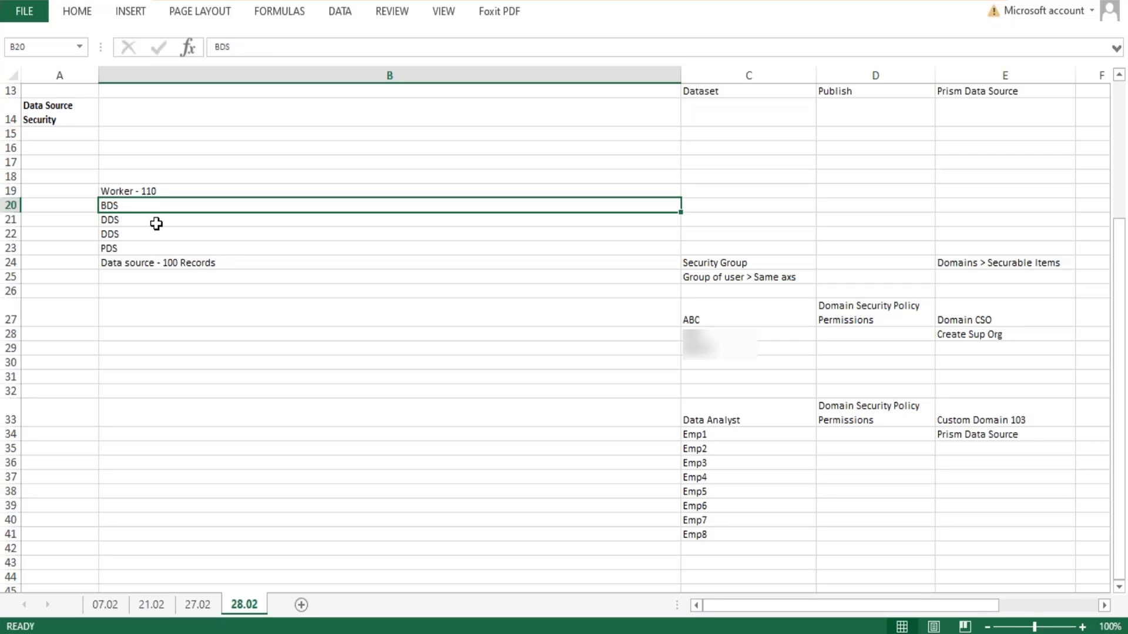
{"action": "key", "text": "F2"}
{"action": "type", "text": "- "}
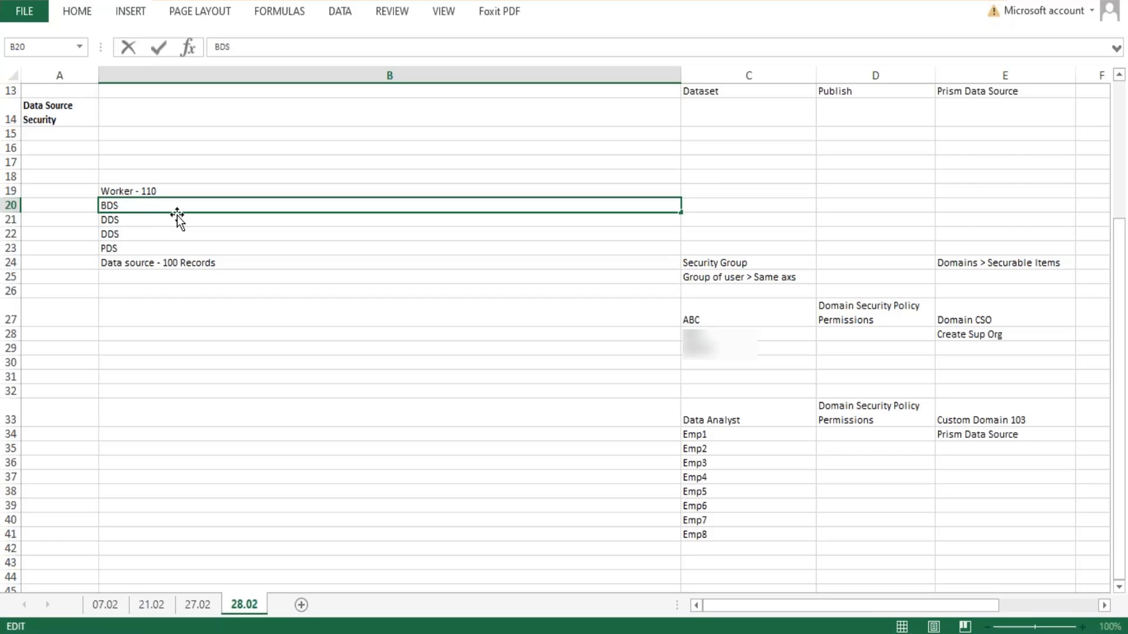
{"action": "type", "text": "110"}
{"action": "key", "text": "BackSpace"}
{"action": "type", "text": "10"}
{"action": "key", "text": "Return"}
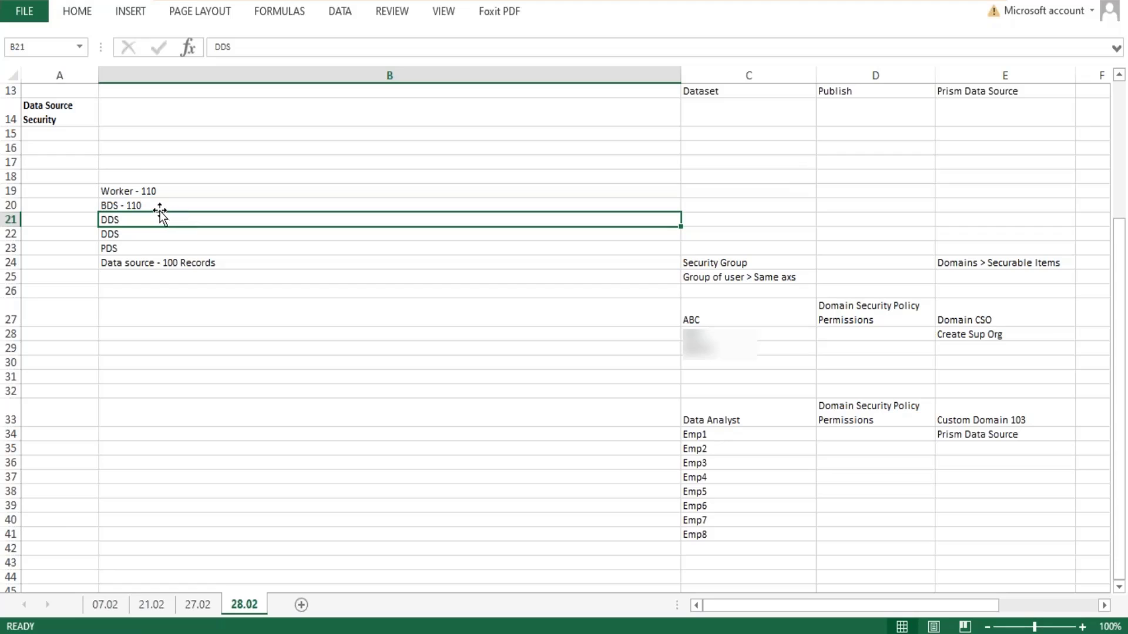
- Extend the PDS entry in cell B23 to "PDS - 110"
{"action": "key", "text": "Up"}
{"action": "left_click", "coordinate": [139, 219]}
{"action": "left_click", "coordinate": [138, 238]}
{"action": "left_click", "coordinate": [149, 247]}
{"action": "double_click", "coordinate": [165, 246]}
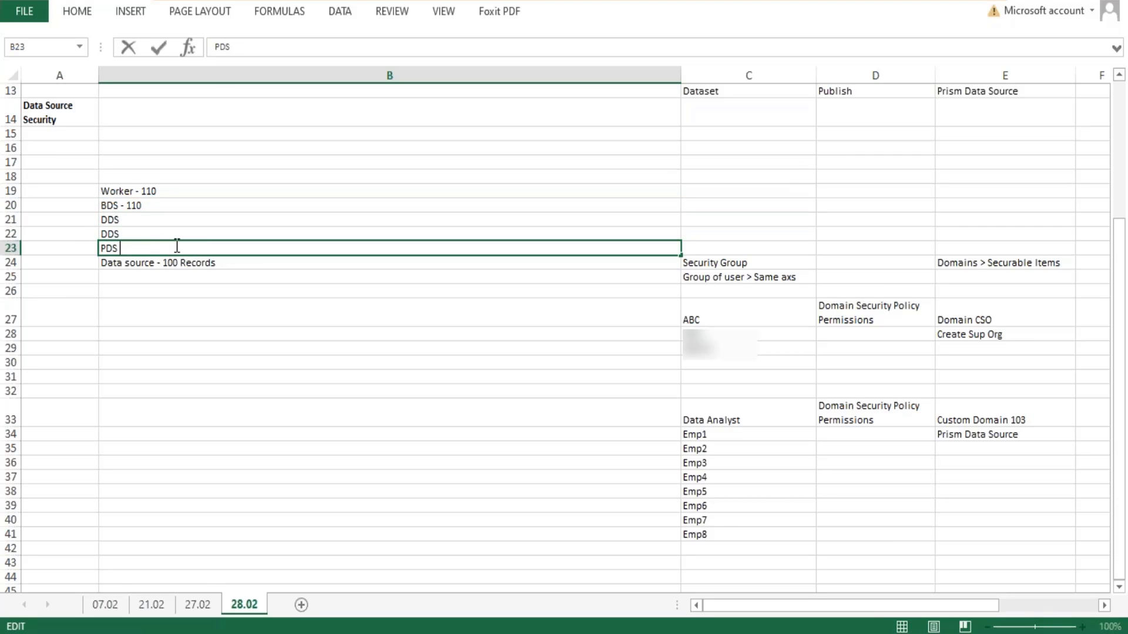
{"action": "type", "text": "- 110"}
{"action": "key", "text": "Return"}
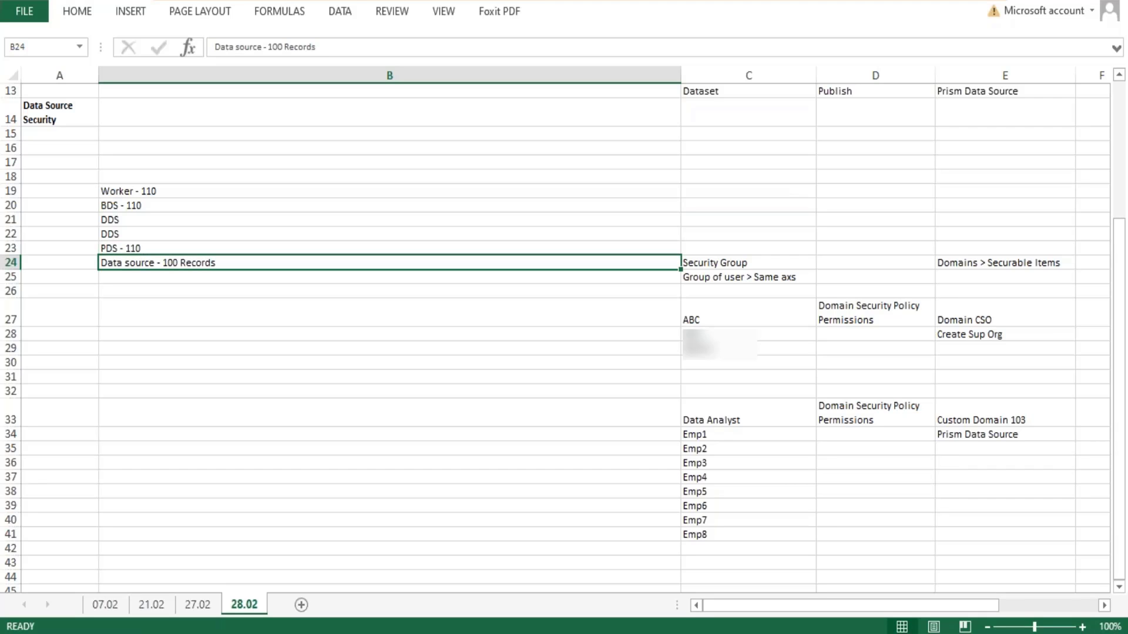
- Highlight the PDS text in B23 and the Data source text in B24 to compare the two entries
{"action": "left_click", "coordinate": [145, 249]}
{"action": "double_click", "coordinate": [145, 249]}
{"action": "left_click_drag", "start_coordinate": [145, 249], "coordinate": [91, 248]}
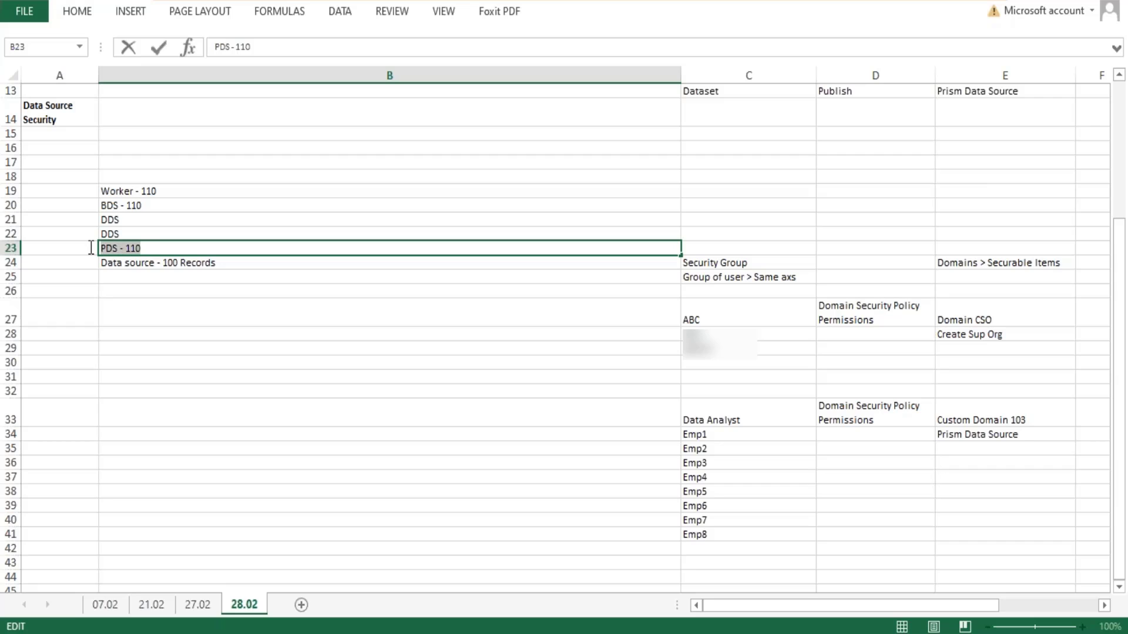
{"action": "left_click", "coordinate": [157, 261]}
{"action": "double_click", "coordinate": [154, 262]}
{"action": "double_click", "coordinate": [118, 247]}
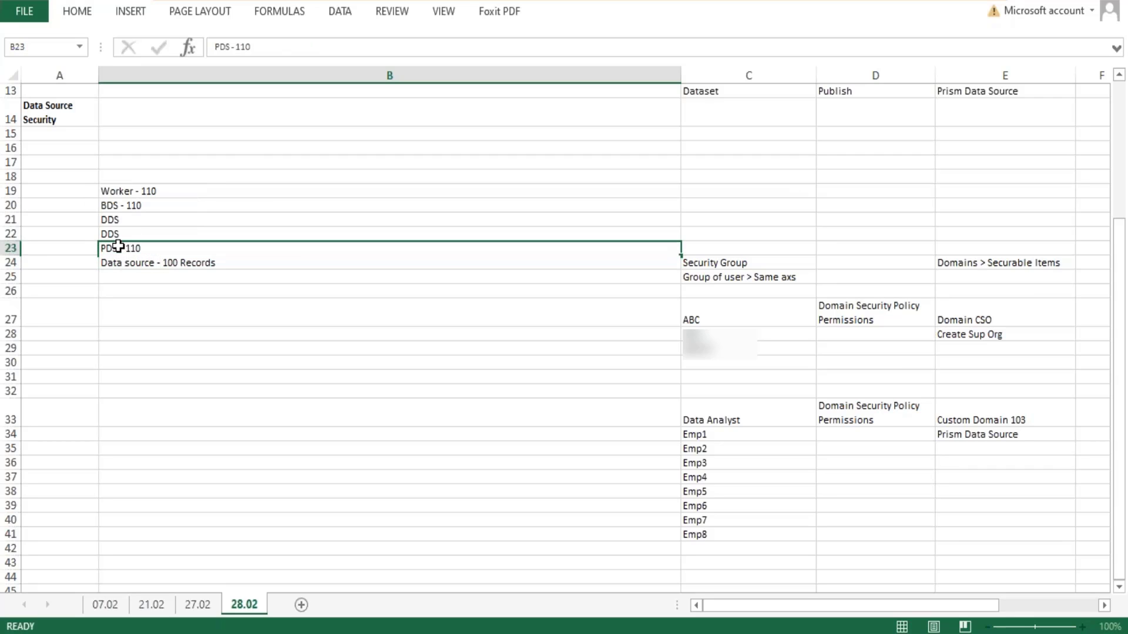
{"action": "left_click_drag", "start_coordinate": [117, 247], "coordinate": [101, 248]}
{"action": "left_click", "coordinate": [138, 262]}
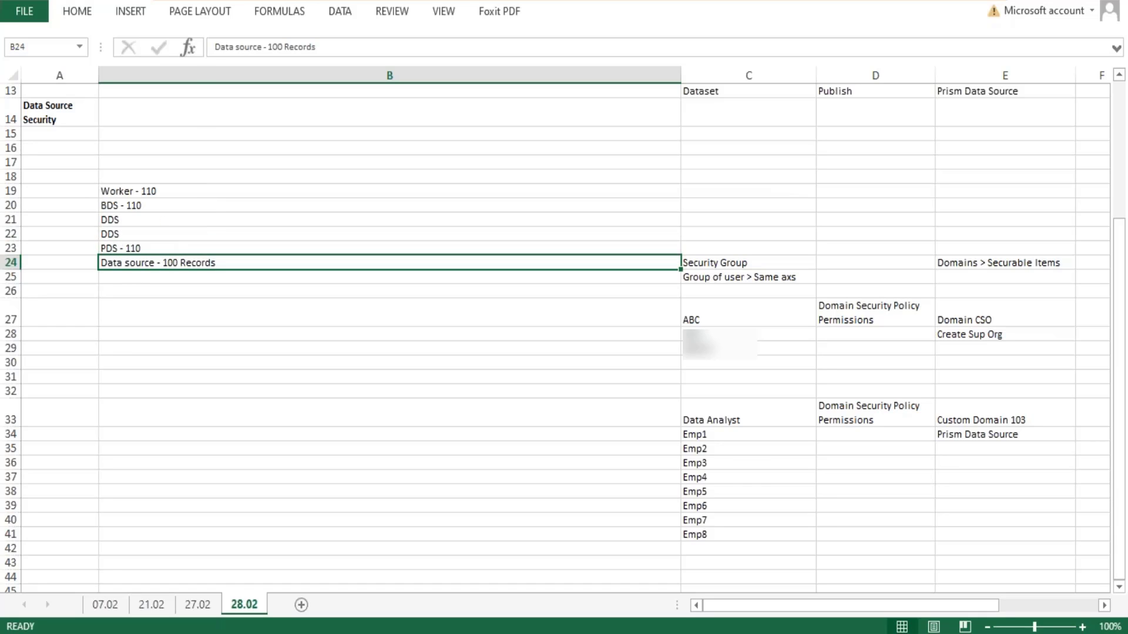
{"action": "double_click", "coordinate": [154, 262]}
{"action": "left_click_drag", "start_coordinate": [155, 262], "coordinate": [88, 257]}
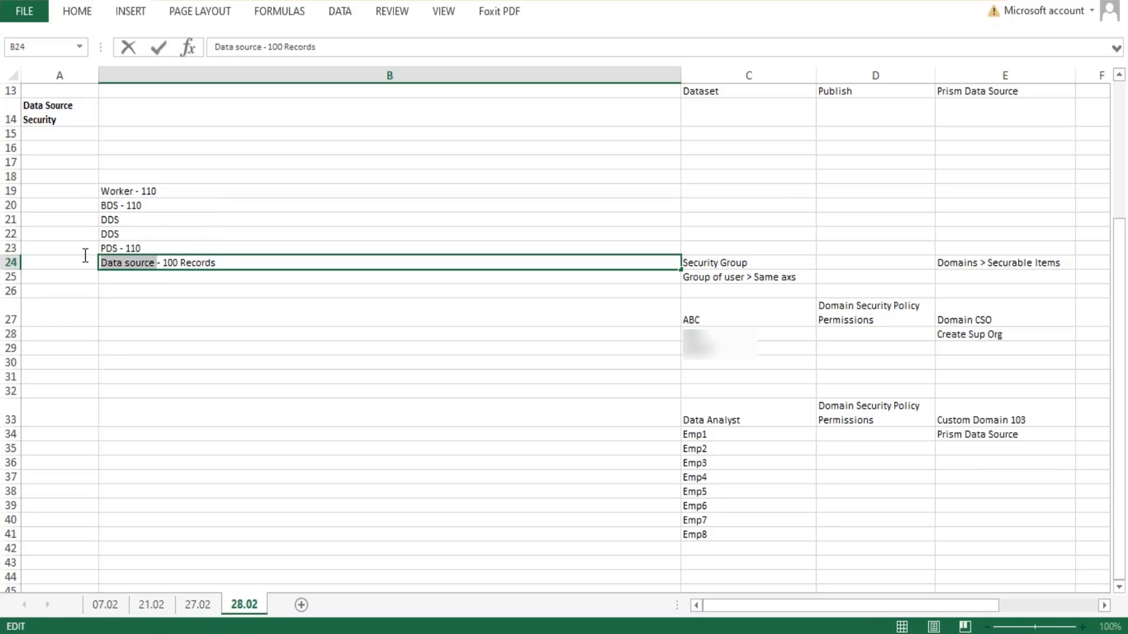
- Switch to Workday and open the "WB - Feb.07 - DDS01 - 01 - Company Details" dataset from the Data Catalog for viewing
{"action": "left_click", "coordinate": [116, 247]}
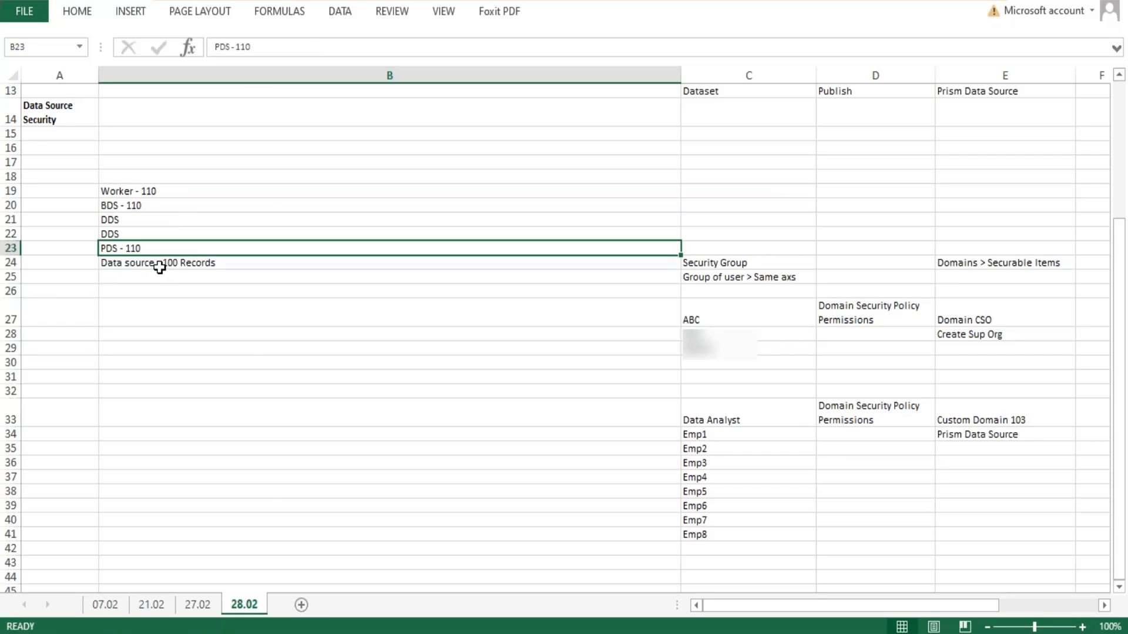
{"action": "left_click", "coordinate": [160, 264]}
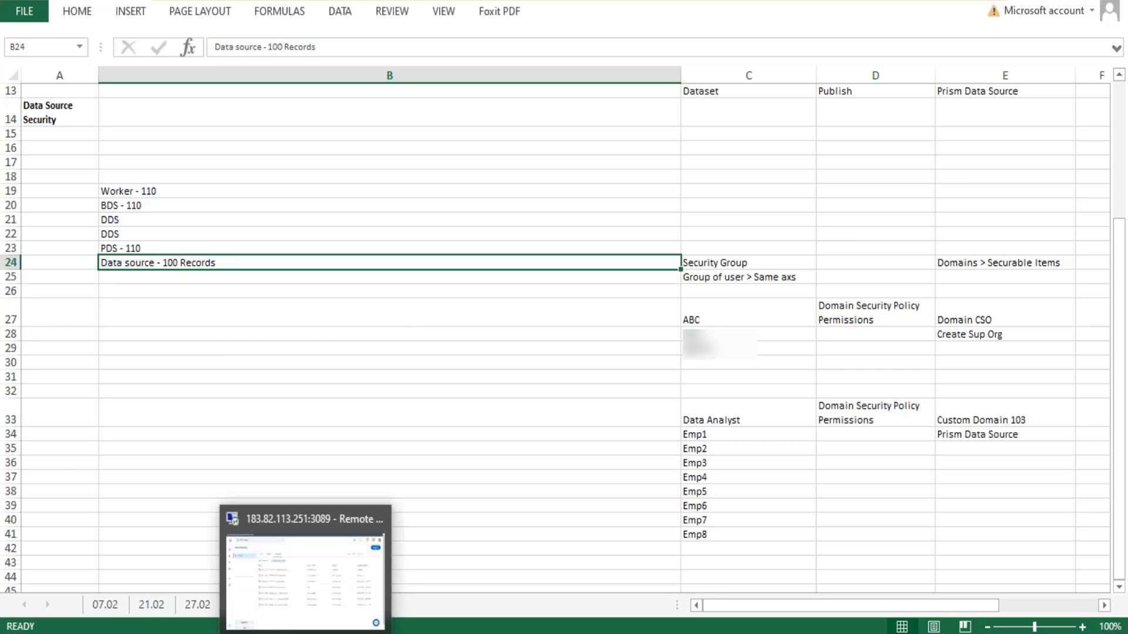
{"action": "left_click", "coordinate": [306, 633]}
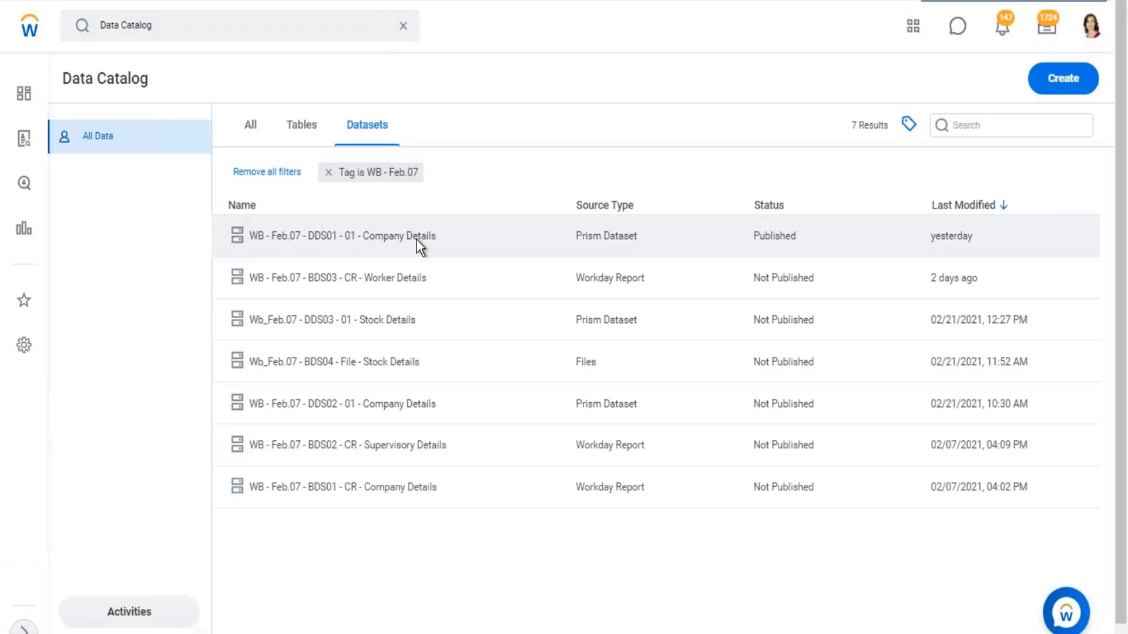
{"action": "left_click", "coordinate": [417, 239]}
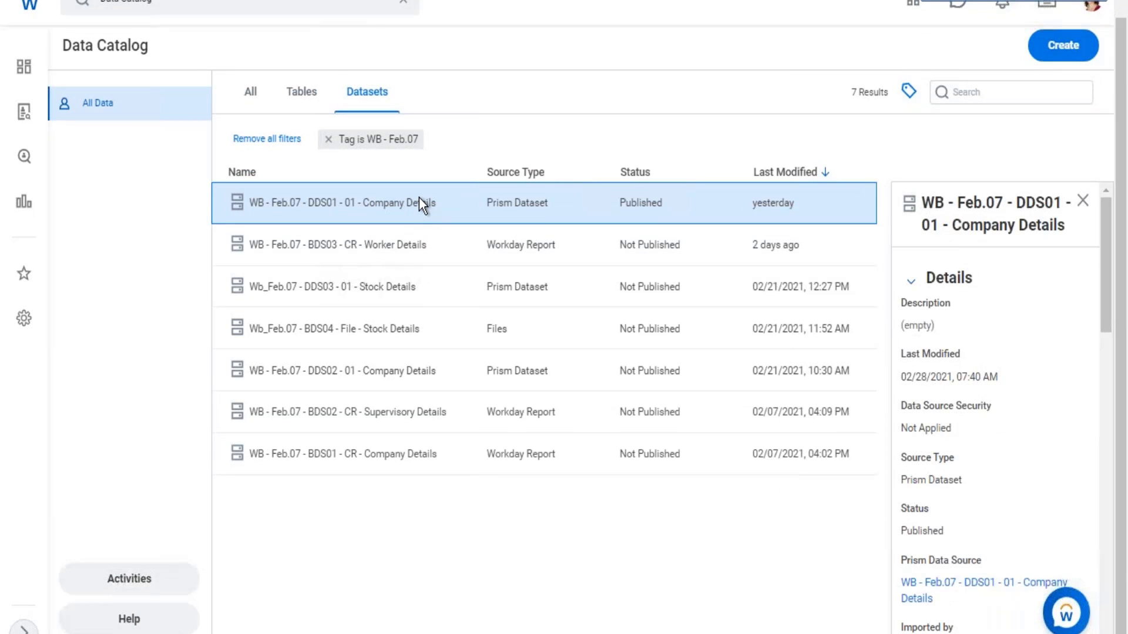
{"action": "right_click", "coordinate": [419, 203]}
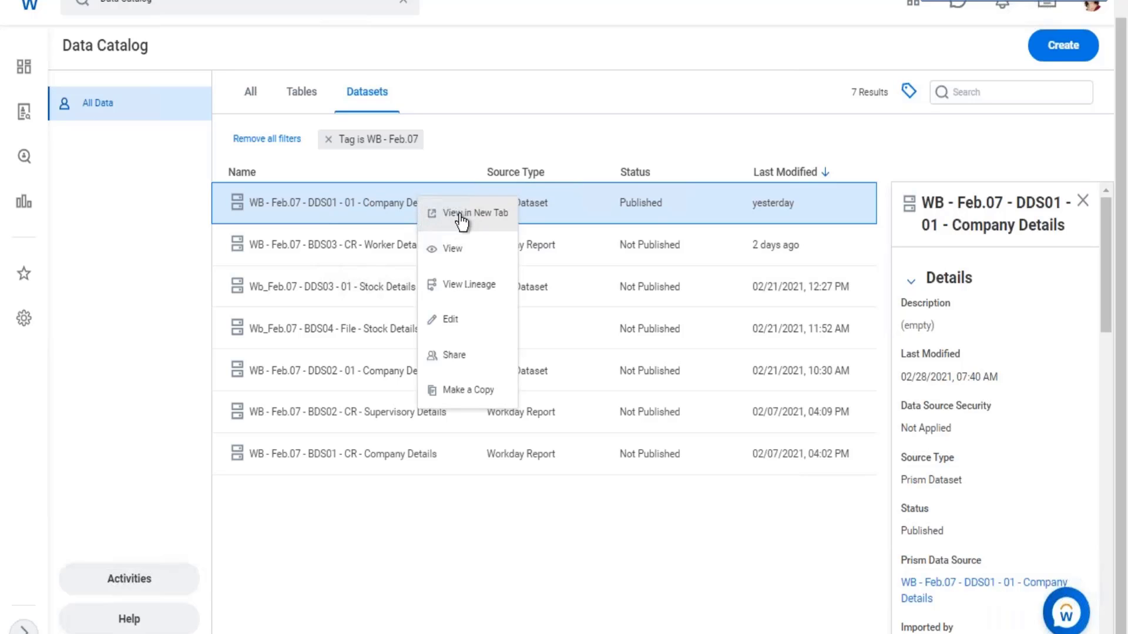
{"action": "left_click", "coordinate": [454, 250]}
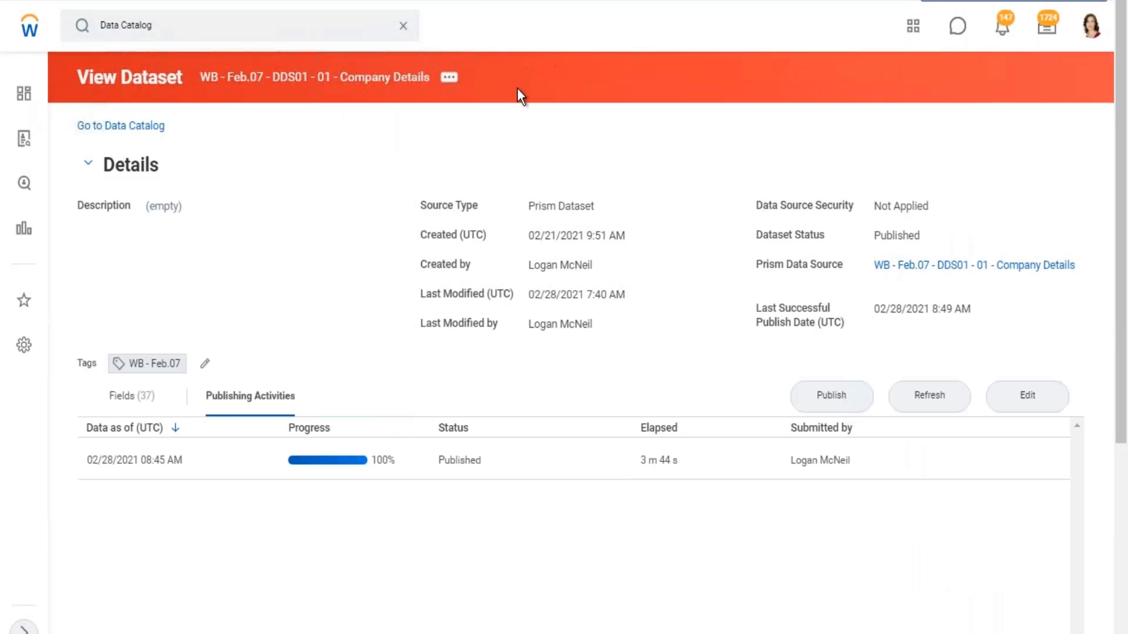
- Start creating a publish schedule for the Company Details dataset
{"action": "left_click", "coordinate": [452, 80]}
{"action": "mouse_move", "coordinate": [517, 166]}
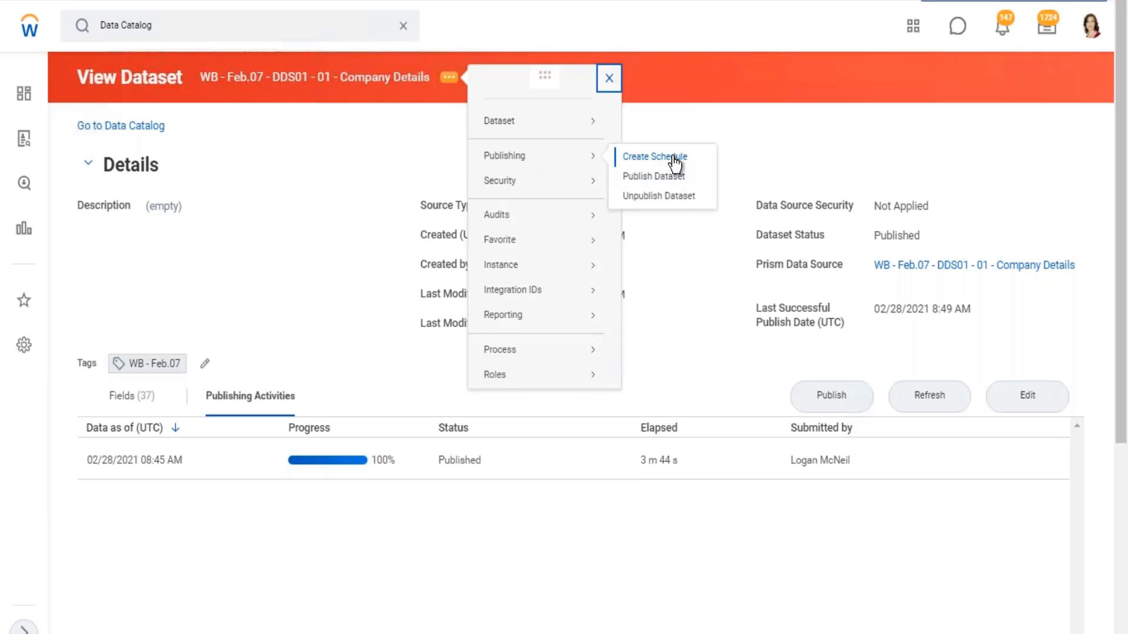
{"action": "left_click", "coordinate": [829, 85]}
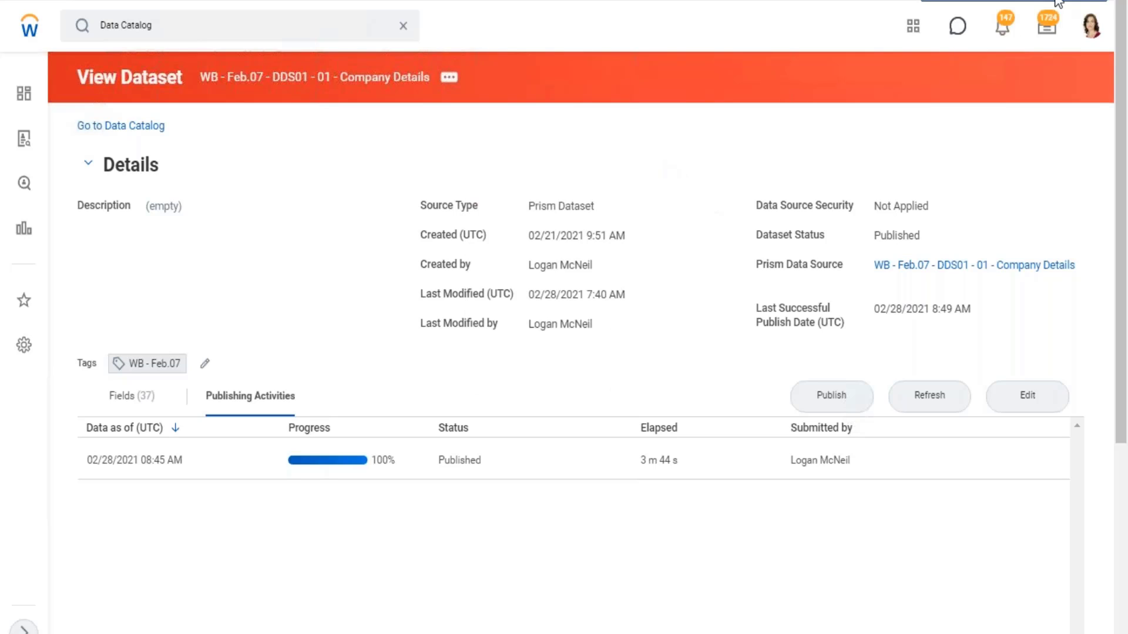
- Switch to Excel and highlight the PDS name and its record count in B23, followed by the Data source text in B24
{"action": "key", "text": "alt+Tab"}
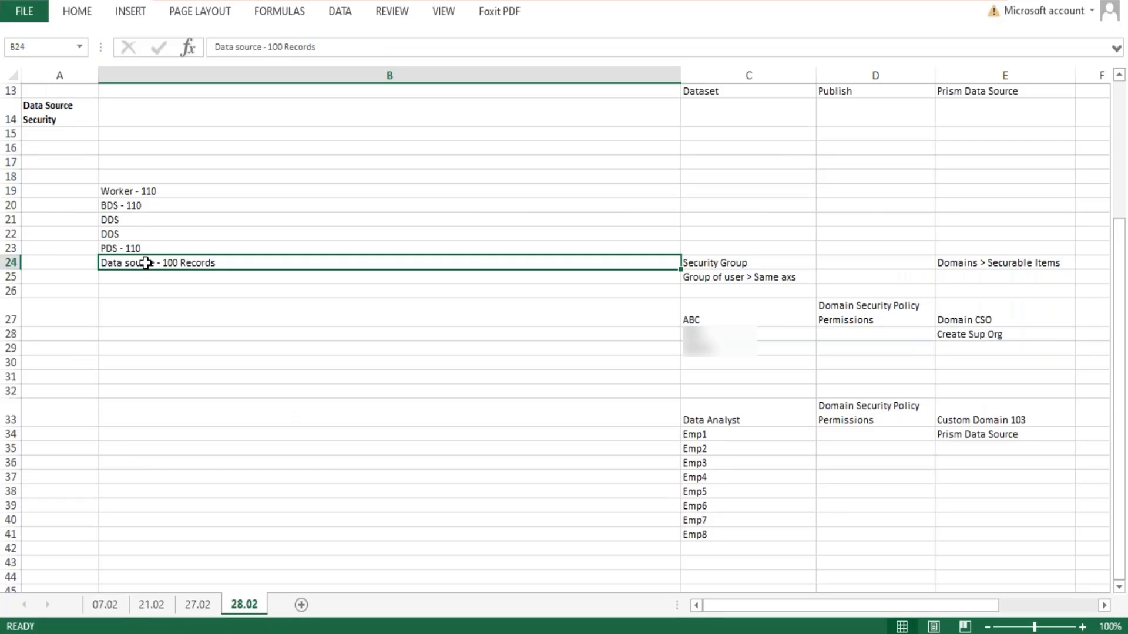
{"action": "double_click", "coordinate": [116, 248]}
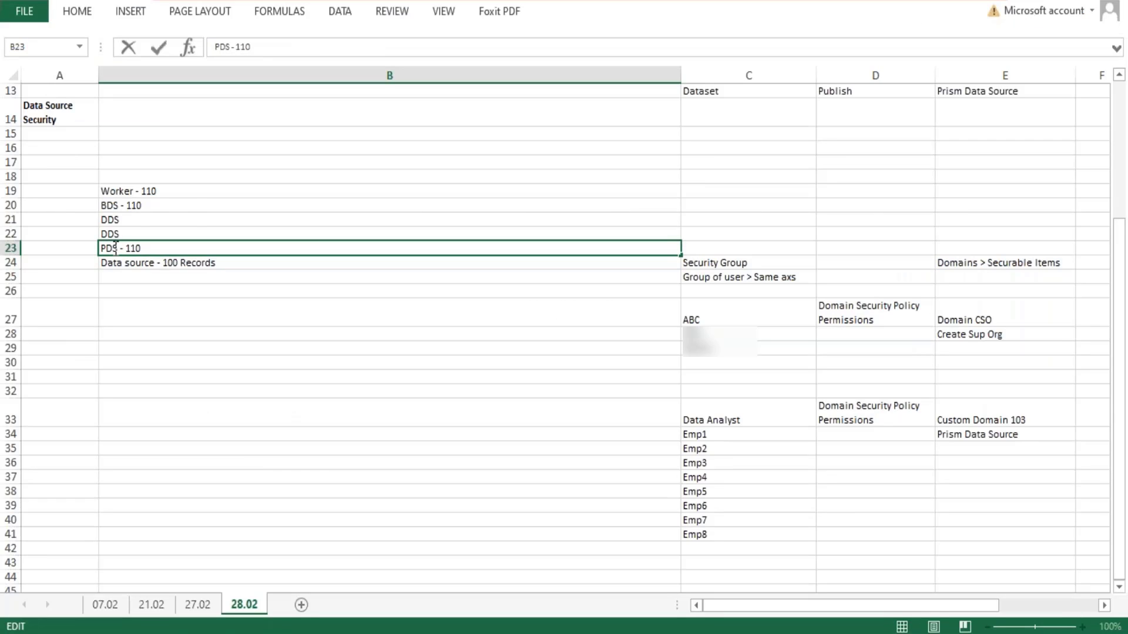
{"action": "left_click_drag", "start_coordinate": [118, 248], "coordinate": [91, 245]}
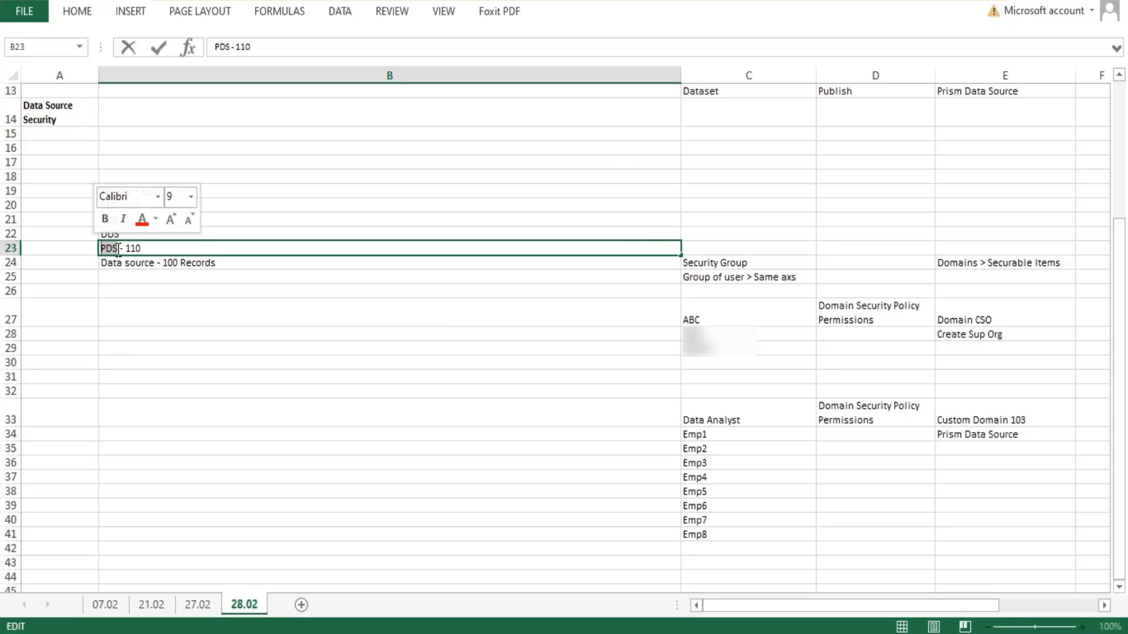
{"action": "left_click", "coordinate": [118, 248]}
{"action": "left_click_drag", "start_coordinate": [143, 249], "coordinate": [123, 246]}
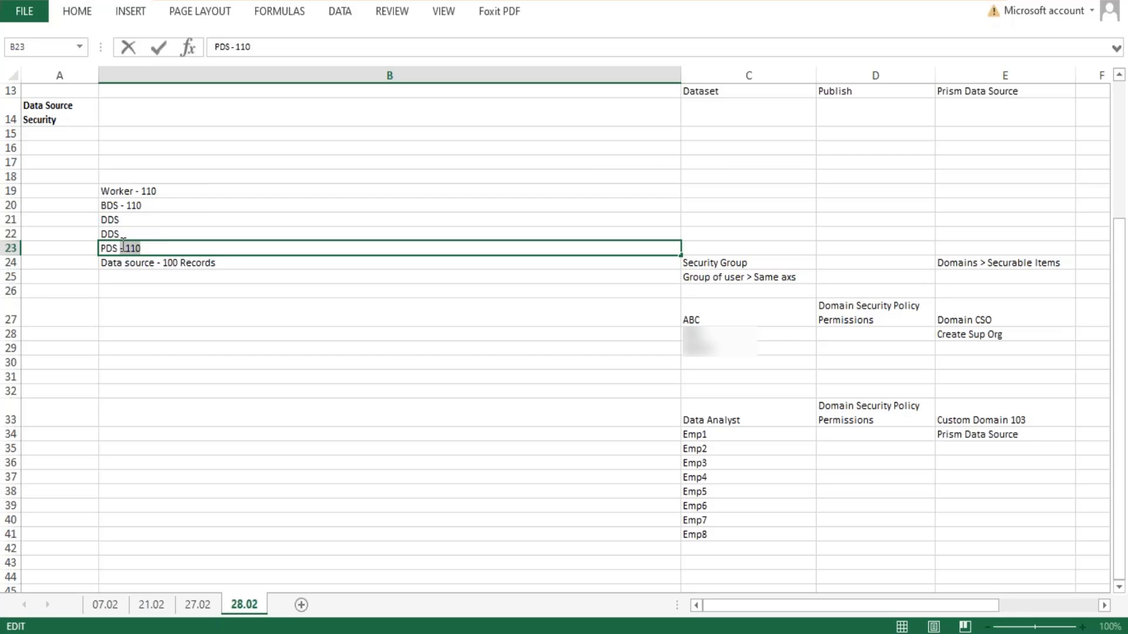
{"action": "left_click", "coordinate": [156, 262]}
{"action": "double_click", "coordinate": [159, 262]}
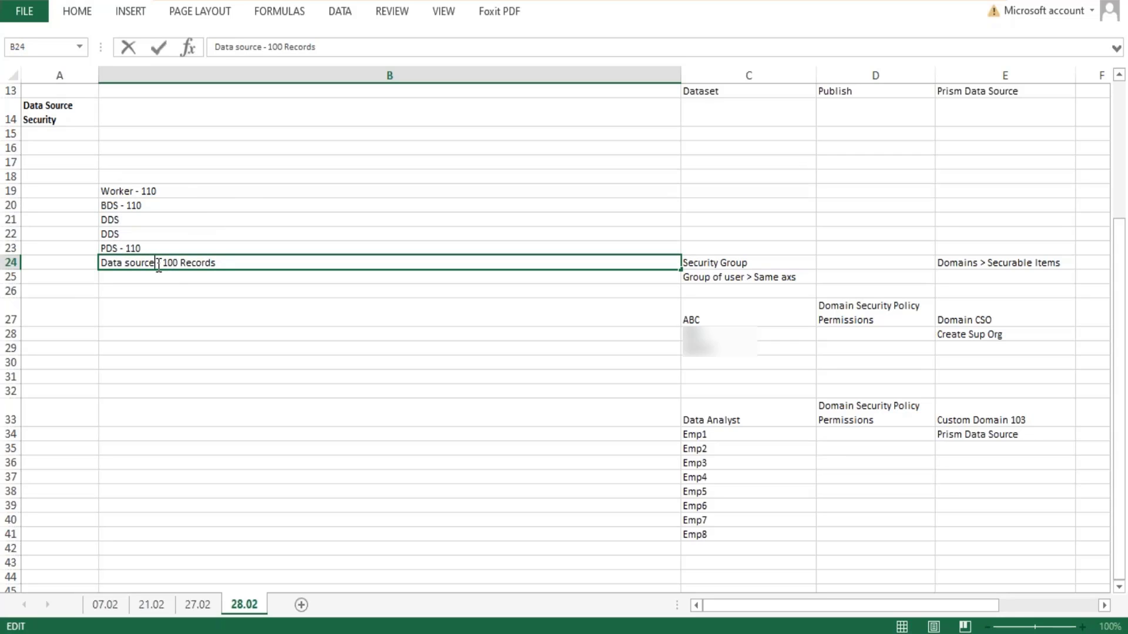
{"action": "left_click_drag", "start_coordinate": [159, 262], "coordinate": [100, 263]}
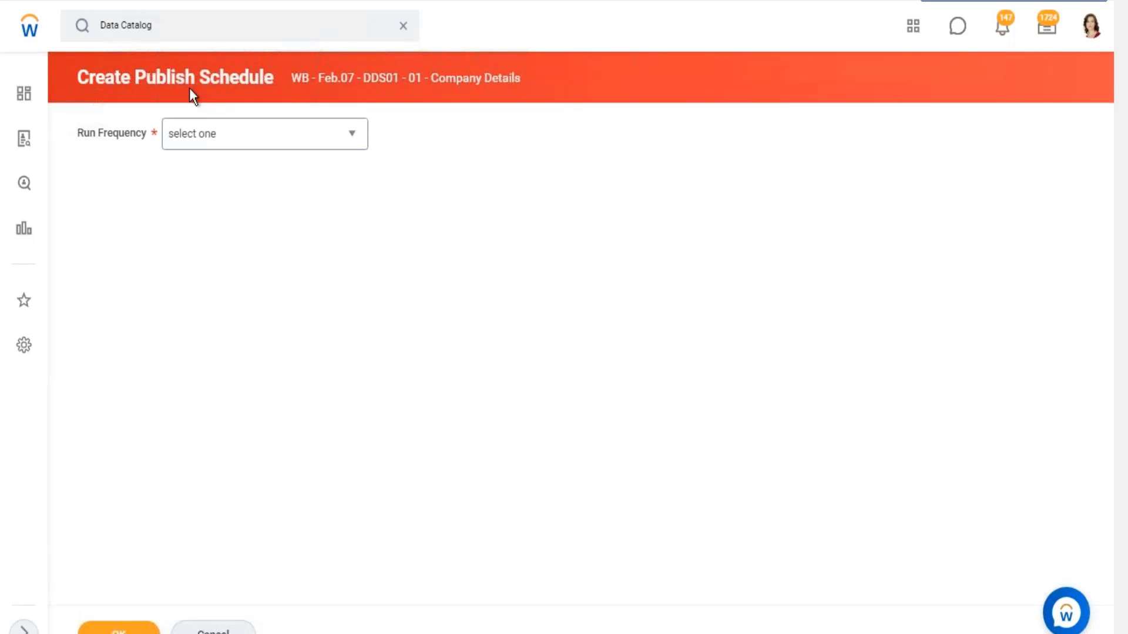
- In Workday, set the publish schedule's run frequency to Weekly Recurrence, recurring every 2 weeks
{"action": "left_click_drag", "start_coordinate": [147, 70], "coordinate": [331, 151]}
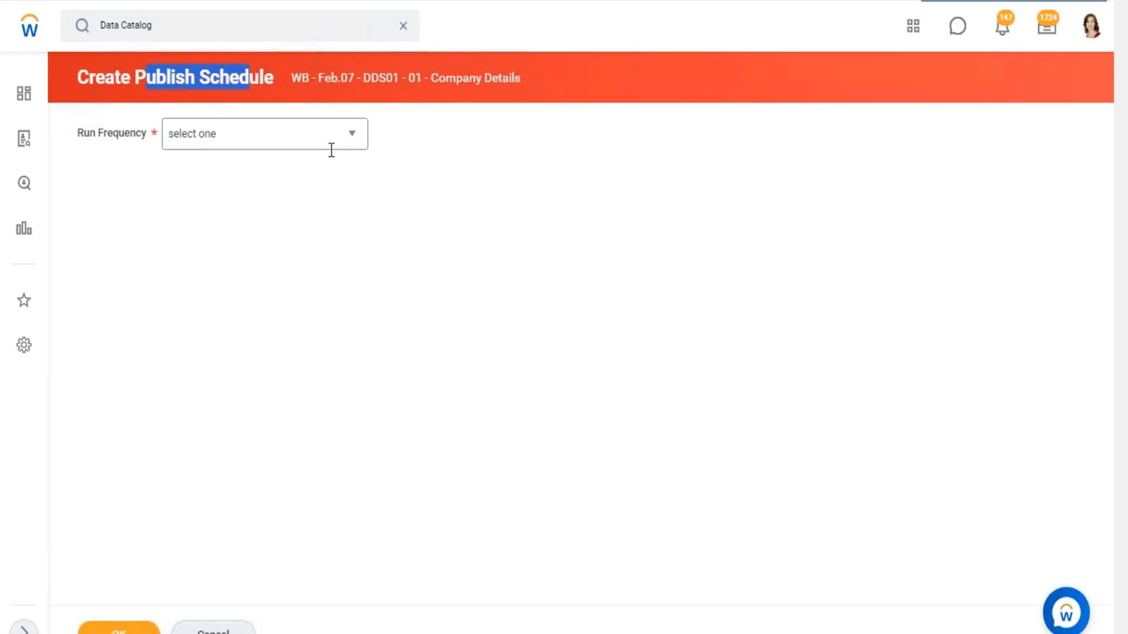
{"action": "left_click", "coordinate": [352, 140]}
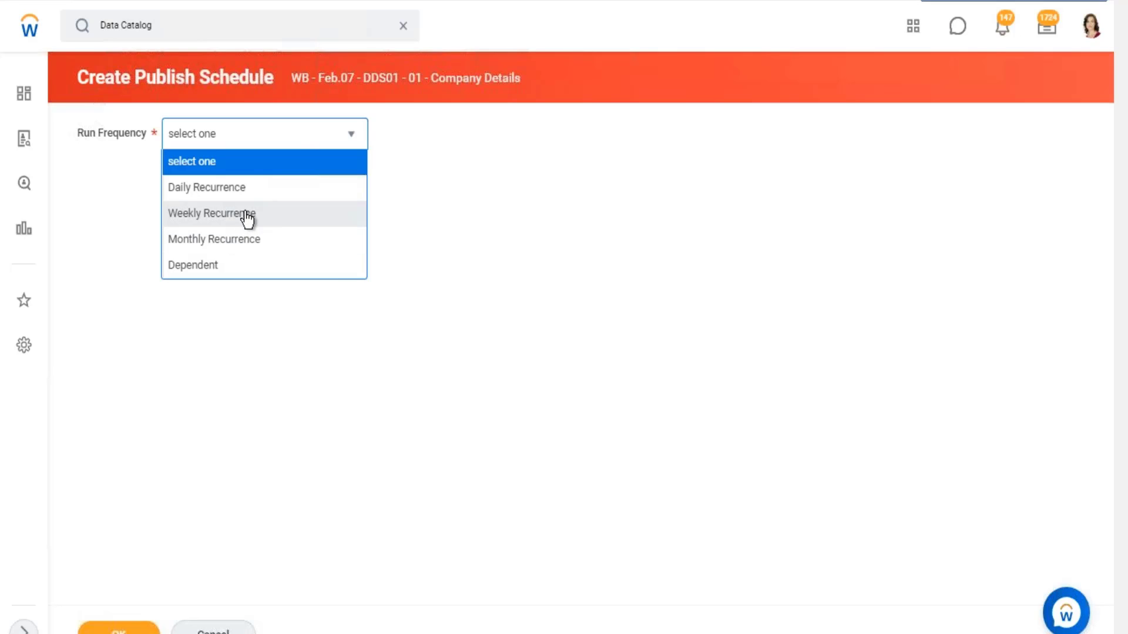
{"action": "left_click", "coordinate": [239, 212]}
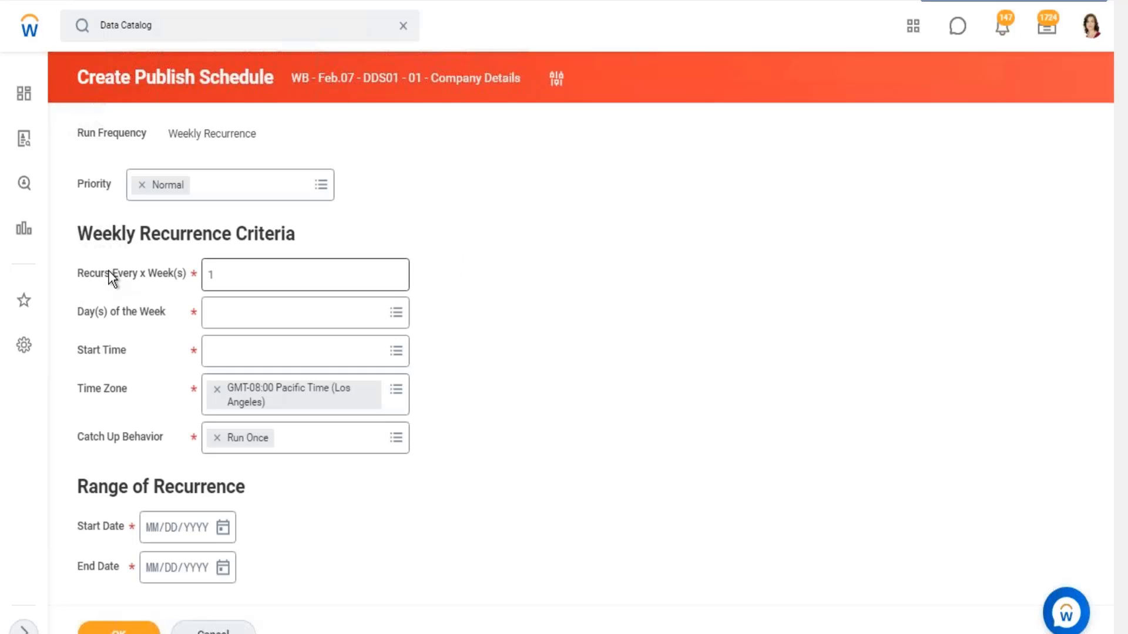
{"action": "left_click_drag", "start_coordinate": [159, 270], "coordinate": [198, 282]}
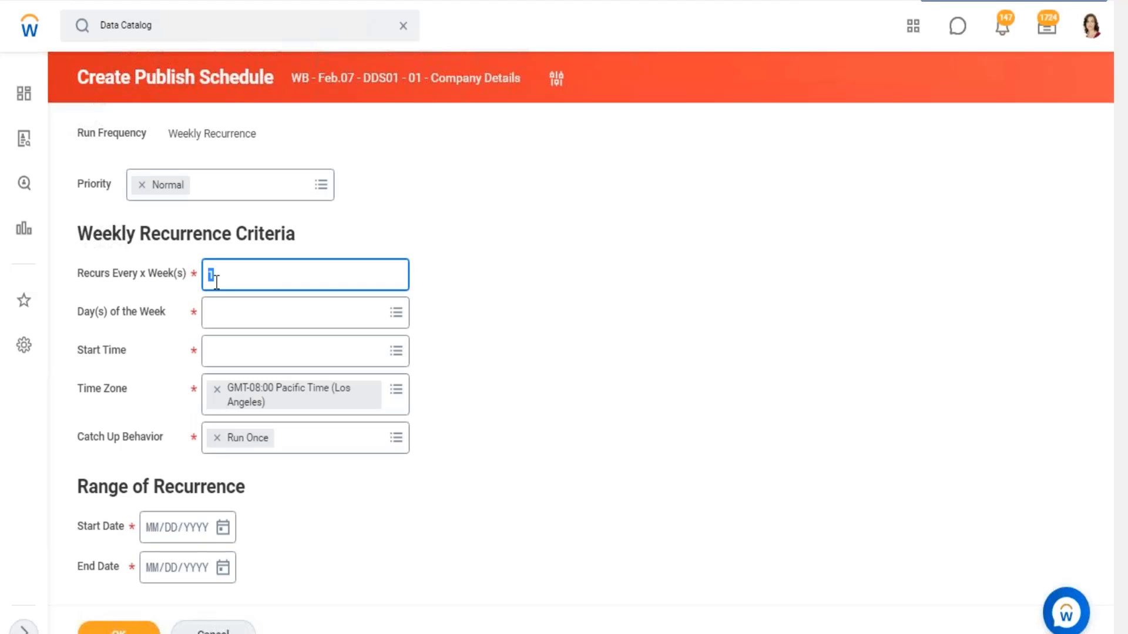
{"action": "type", "text": "2"}
{"action": "left_click", "coordinate": [503, 298]}
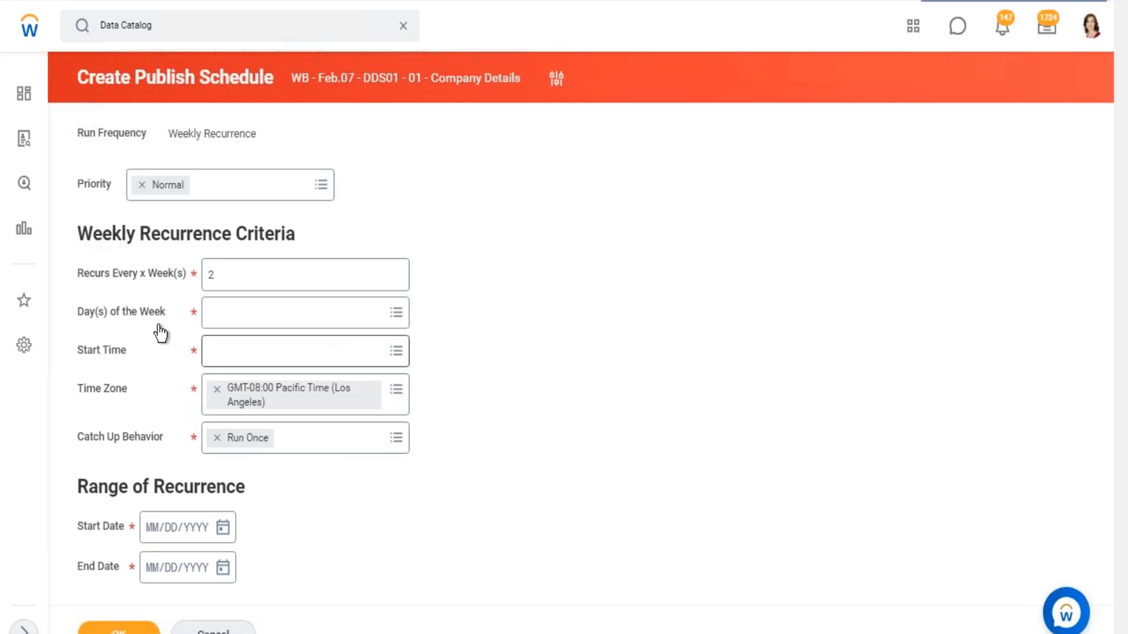
- Set the weekly schedule's day of the week to Saturday
{"action": "left_click_drag", "start_coordinate": [78, 310], "coordinate": [171, 309]}
{"action": "left_click", "coordinate": [395, 317]}
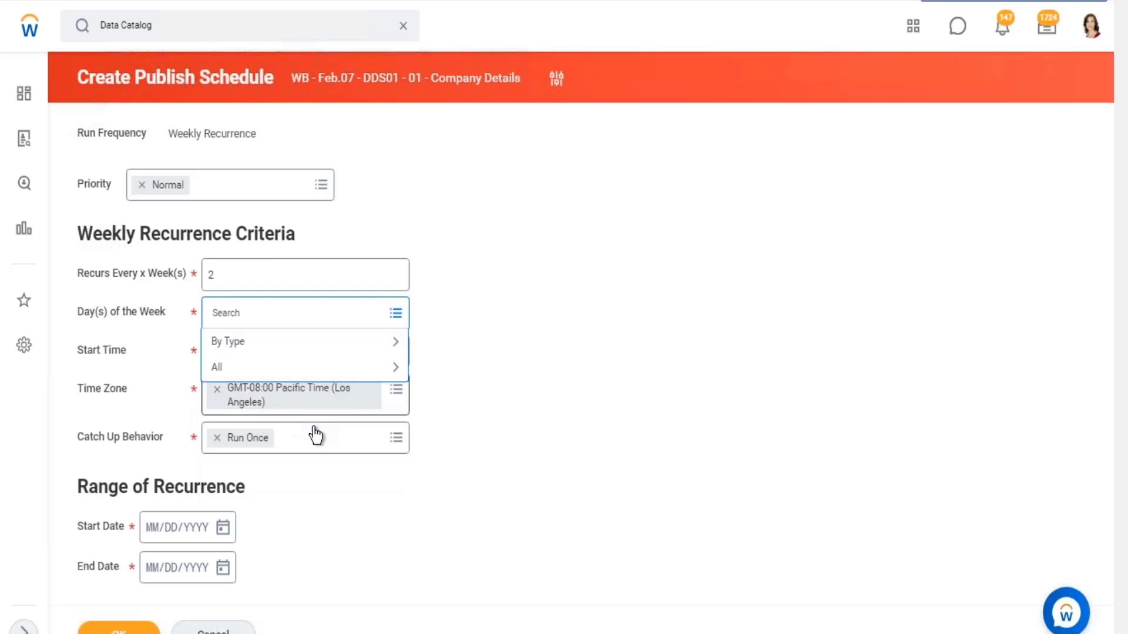
{"action": "left_click", "coordinate": [224, 367]}
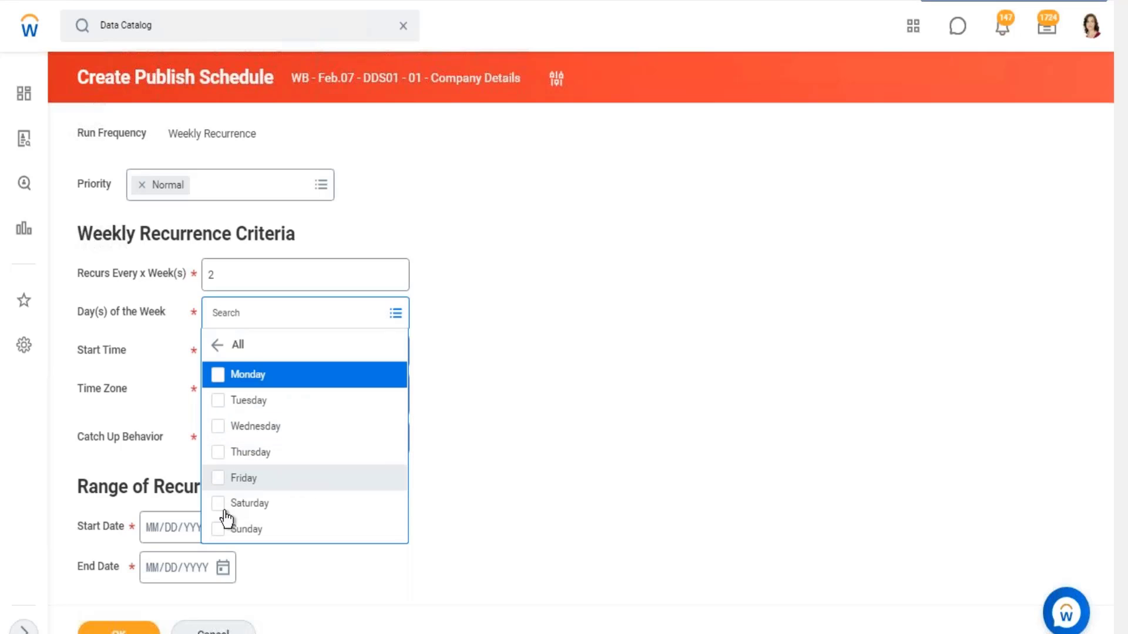
{"action": "left_click", "coordinate": [549, 428]}
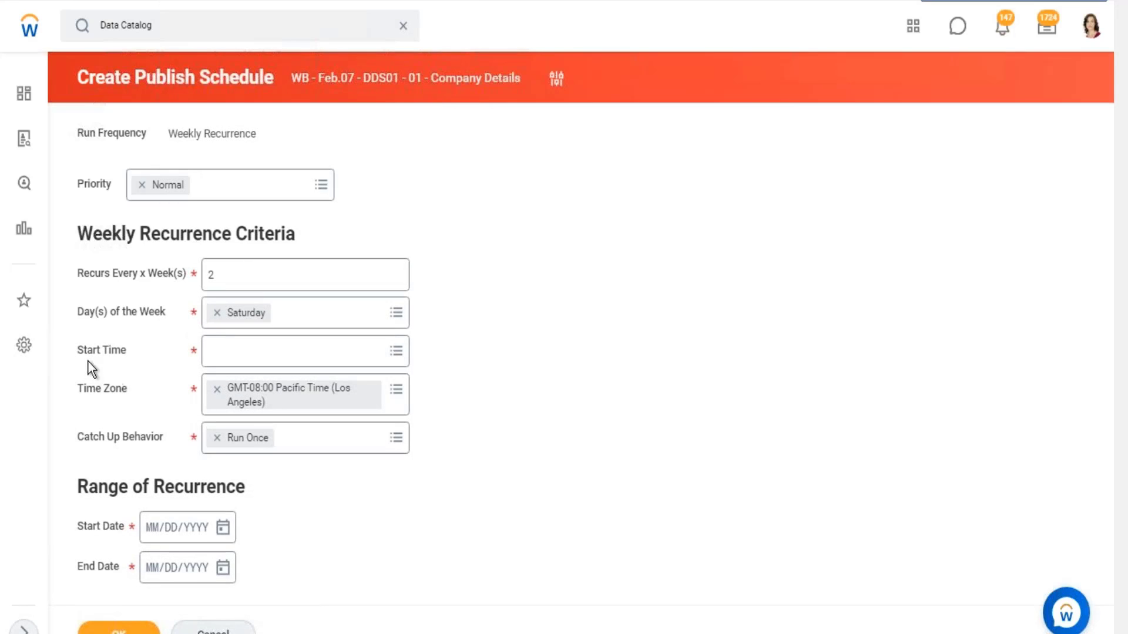
- Review the schedule's start time, time zone, catch up behavior and recurrence range fields, and examine the available priority options
{"action": "left_click_drag", "start_coordinate": [78, 351], "coordinate": [111, 391]}
{"action": "left_click_drag", "start_coordinate": [98, 438], "coordinate": [134, 438]}
{"action": "left_click_drag", "start_coordinate": [77, 525], "coordinate": [85, 567]}
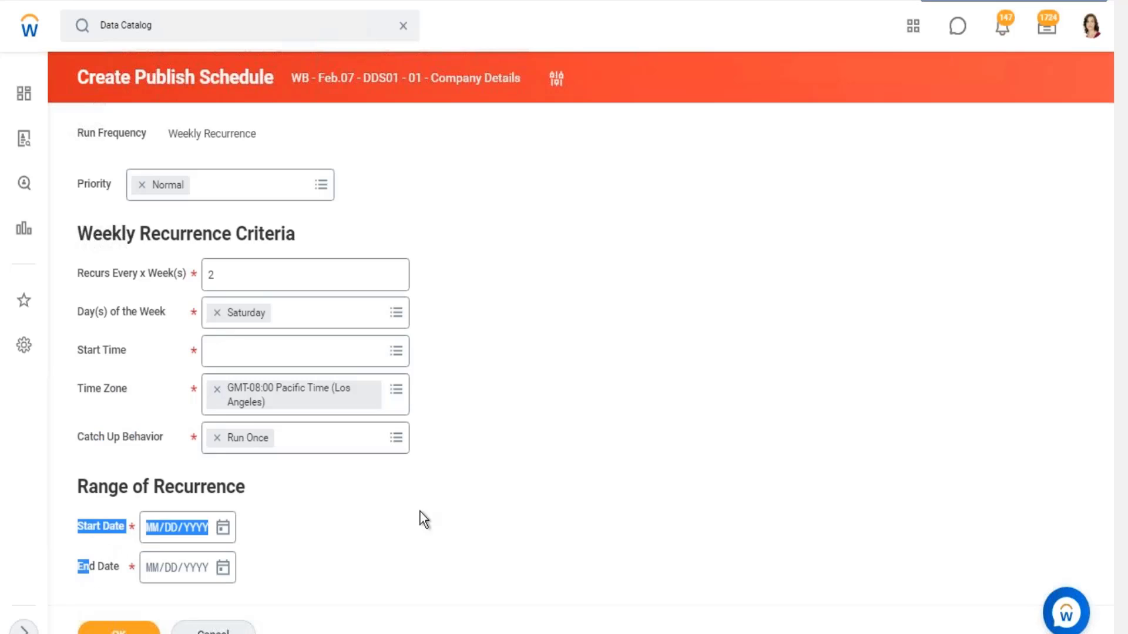
{"action": "double_click", "coordinate": [97, 183]}
{"action": "left_click", "coordinate": [322, 191]}
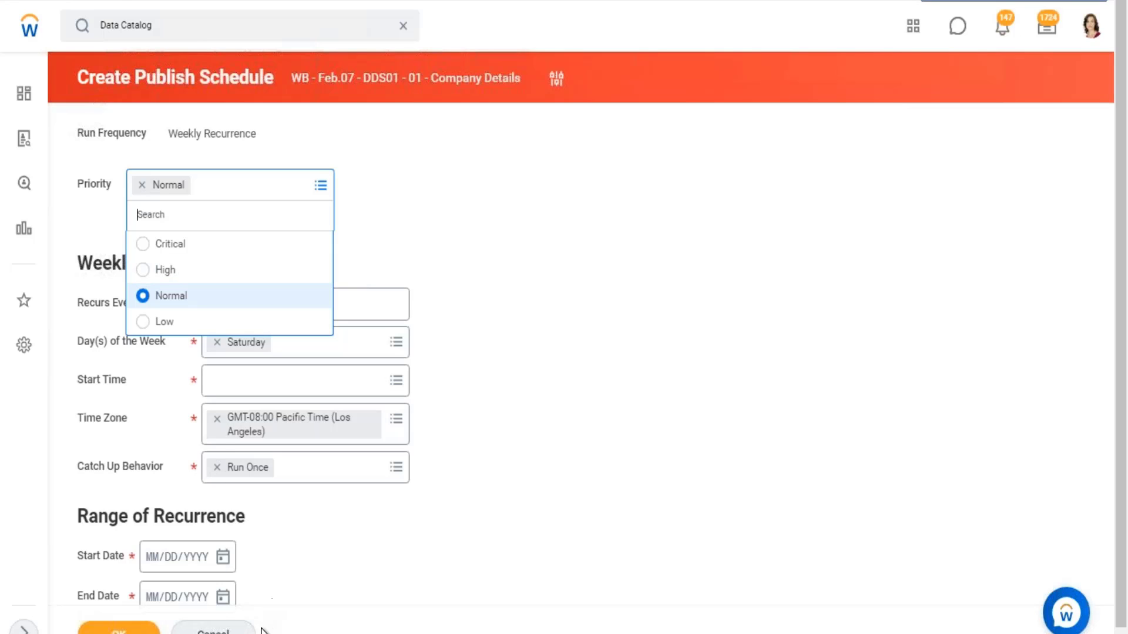
- Cancel the weekly publish schedule and discard its changes
{"action": "left_click", "coordinate": [235, 632]}
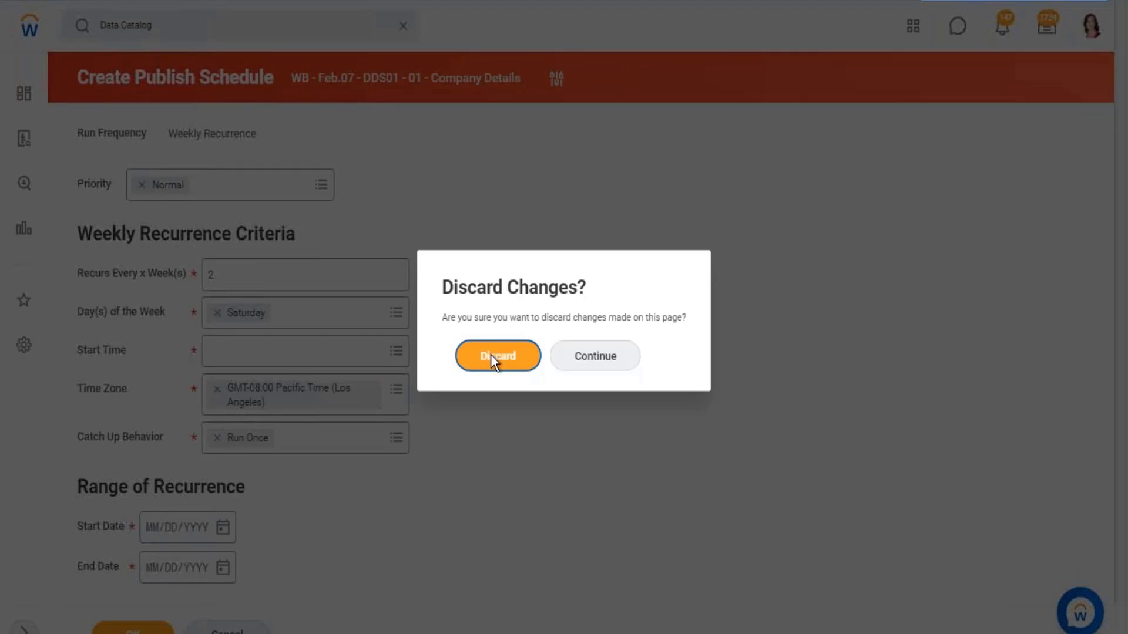
{"action": "left_click", "coordinate": [498, 352]}
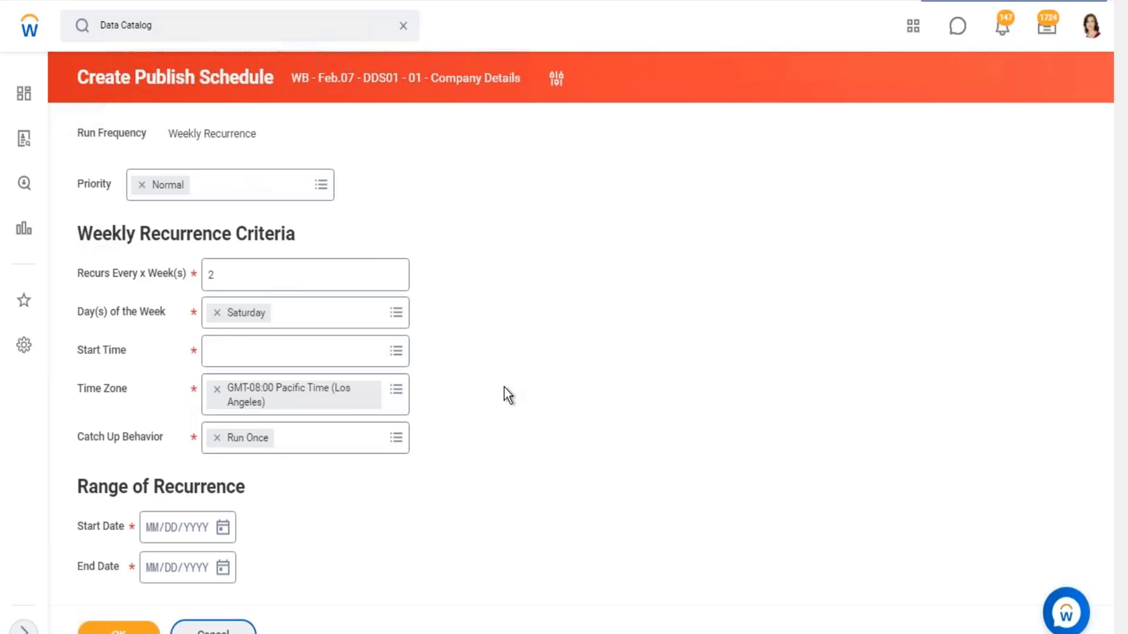
{"action": "left_click", "coordinate": [213, 629]}
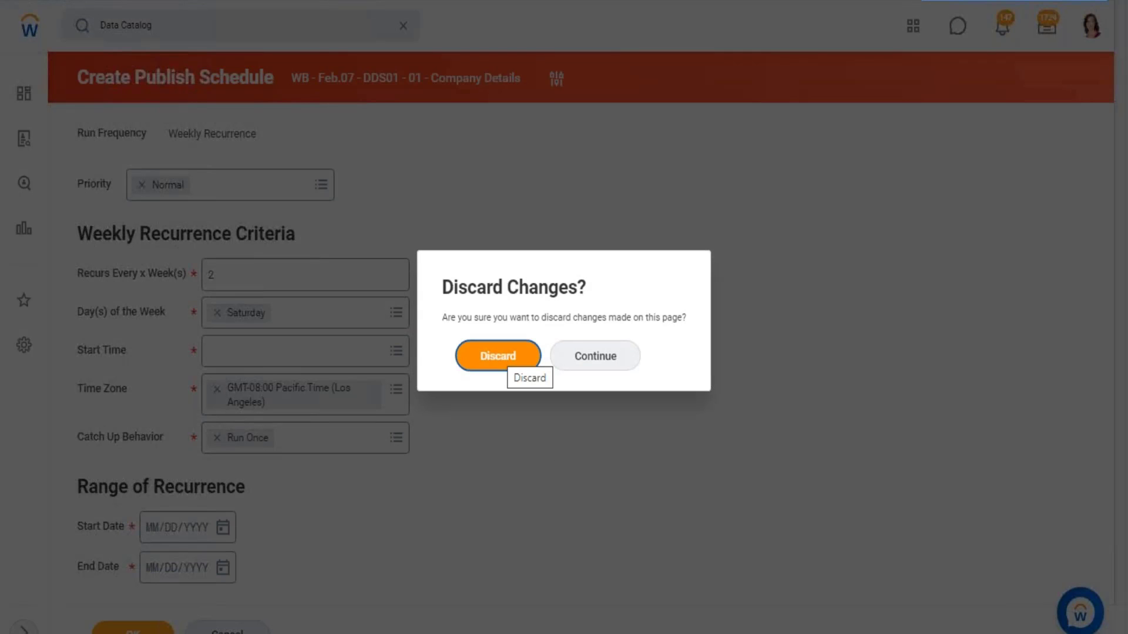
{"action": "left_click", "coordinate": [507, 362]}
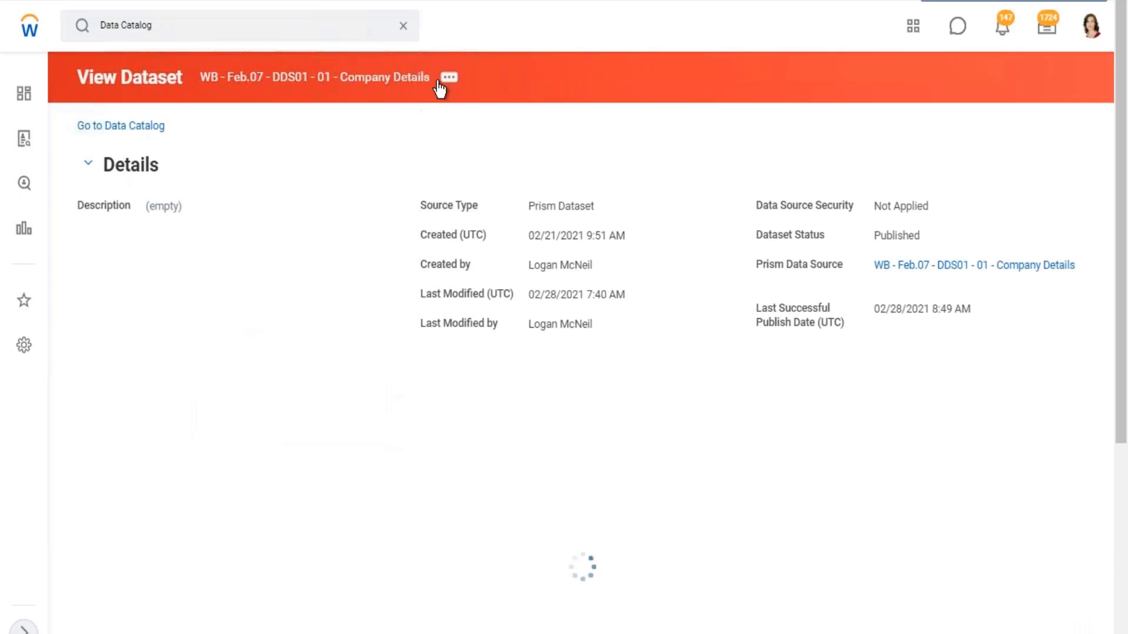
- Start a new publish schedule for the Company Details dataset with the run frequency set to Dependent
{"action": "left_click", "coordinate": [449, 78]}
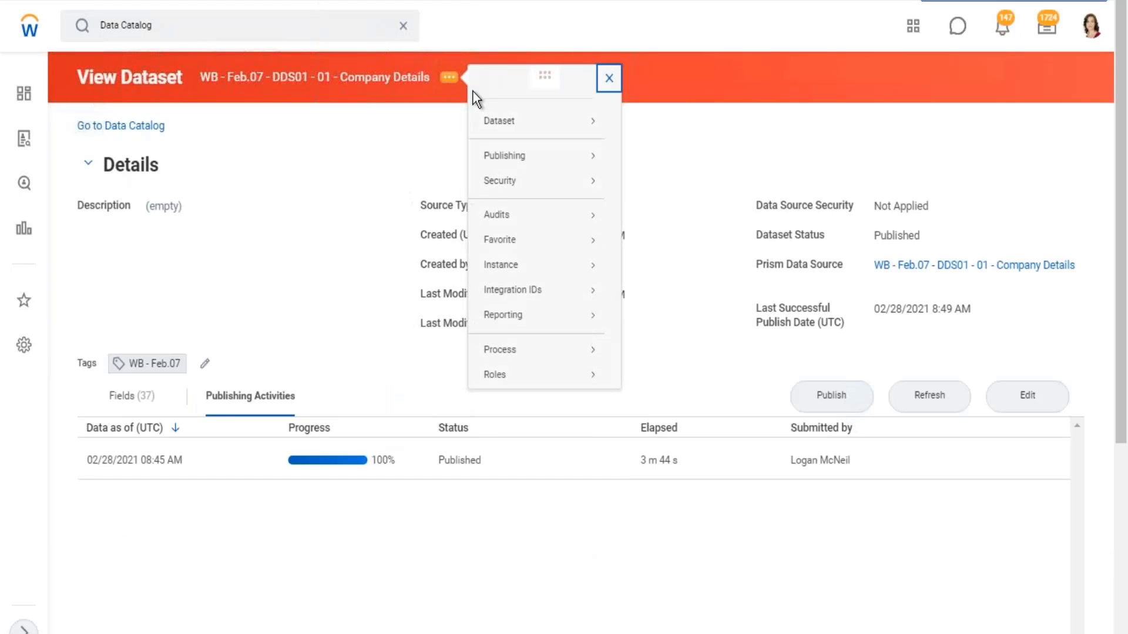
{"action": "mouse_move", "coordinate": [596, 158]}
{"action": "left_click", "coordinate": [632, 156]}
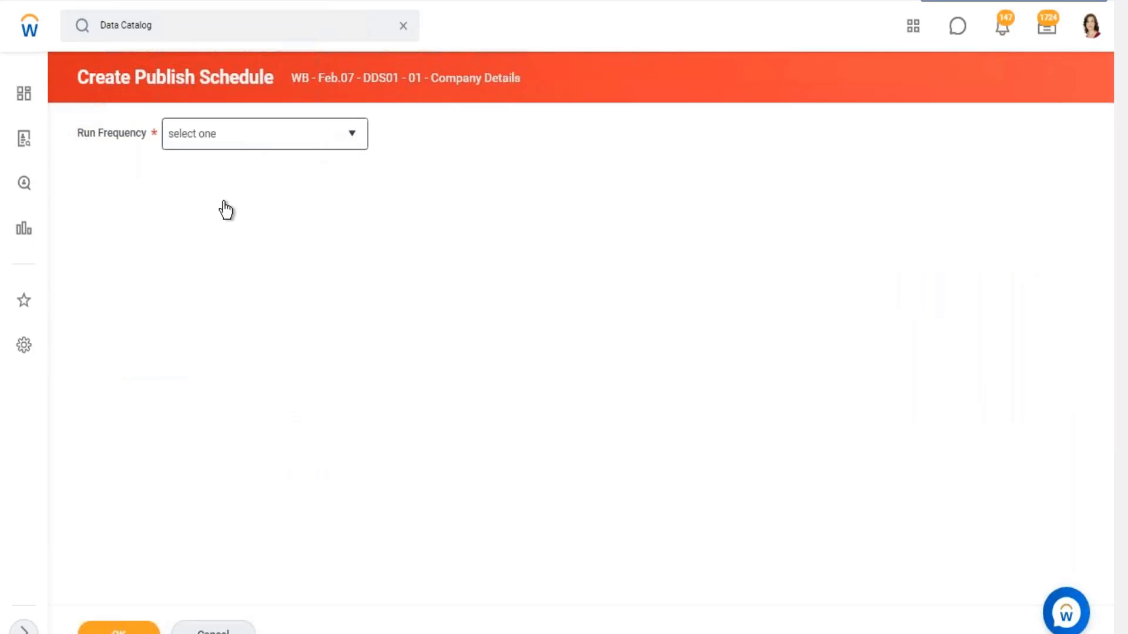
{"action": "left_click", "coordinate": [206, 288]}
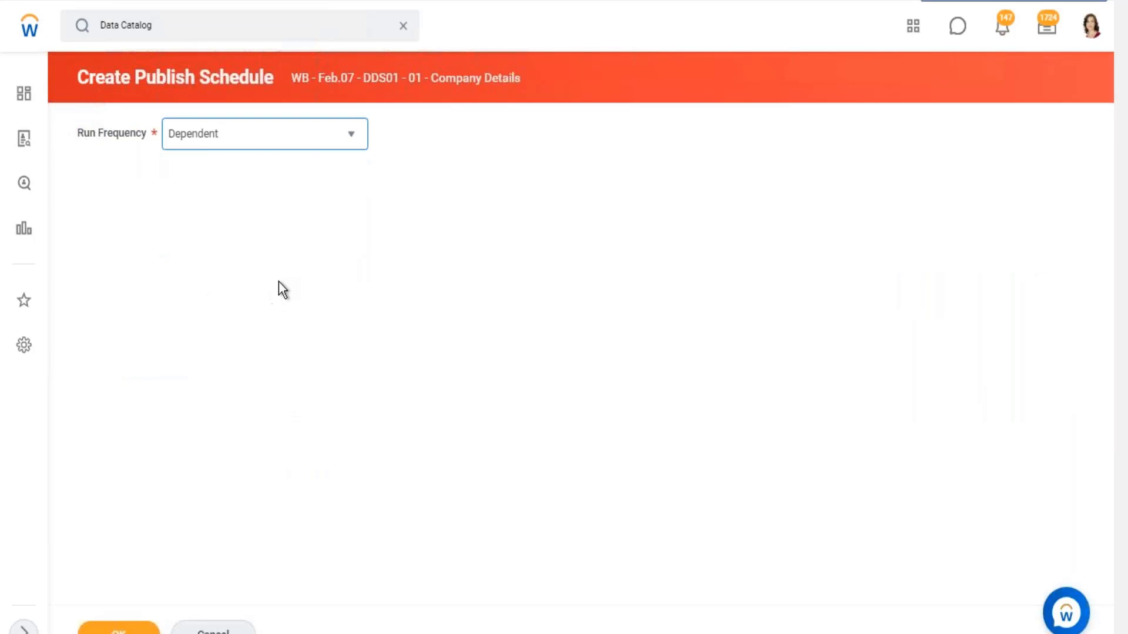
- Switch to Excel, highlight the whole PDS entry in B23 and select the Worker entry in B19
{"action": "left_click", "coordinate": [1051, 2]}
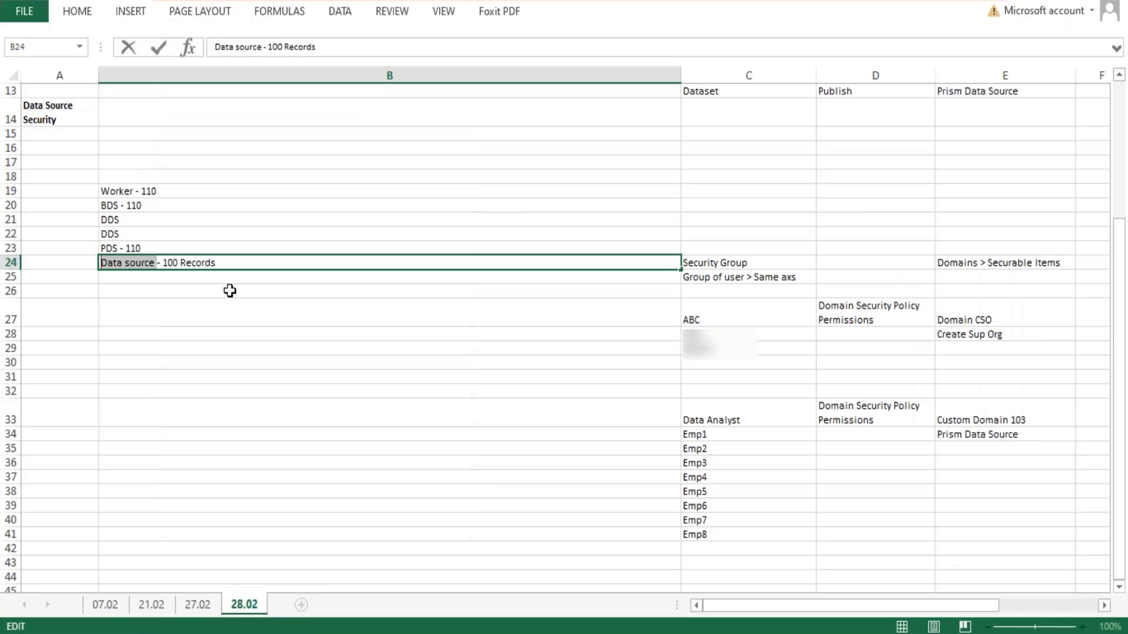
{"action": "left_click", "coordinate": [149, 246]}
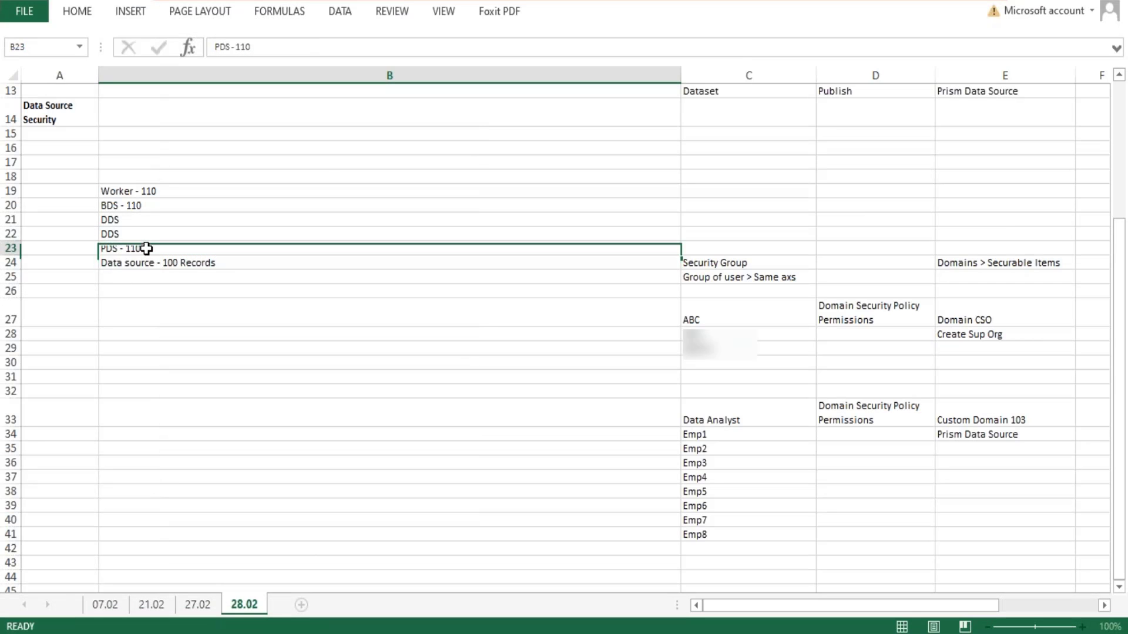
{"action": "double_click", "coordinate": [146, 246]}
{"action": "left_click_drag", "start_coordinate": [145, 246], "coordinate": [97, 254]}
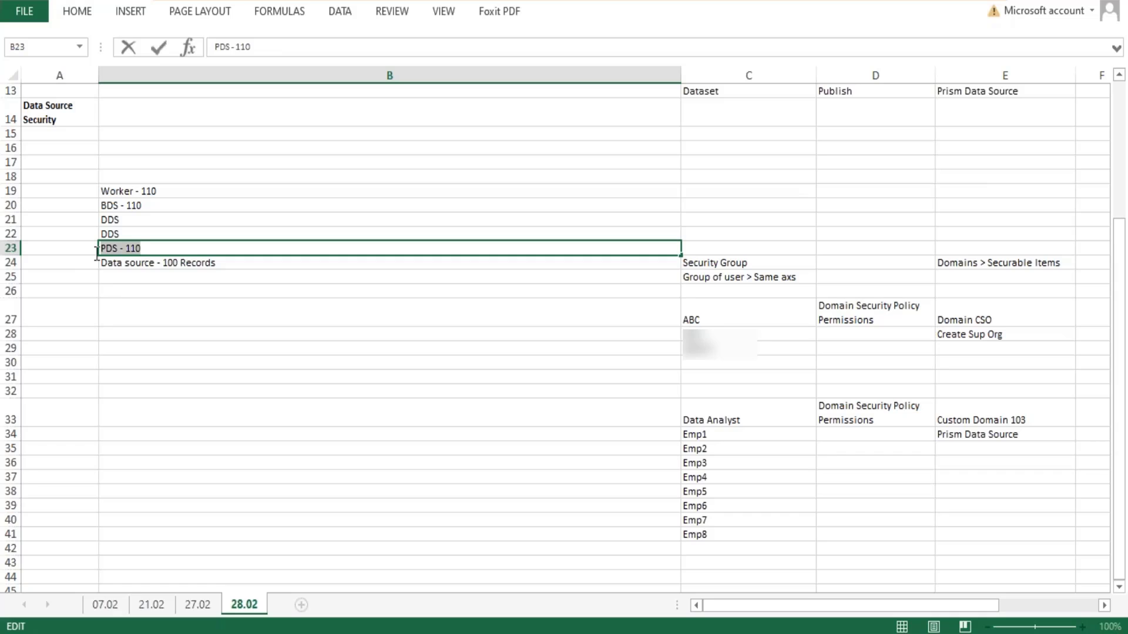
{"action": "left_click", "coordinate": [245, 190]}
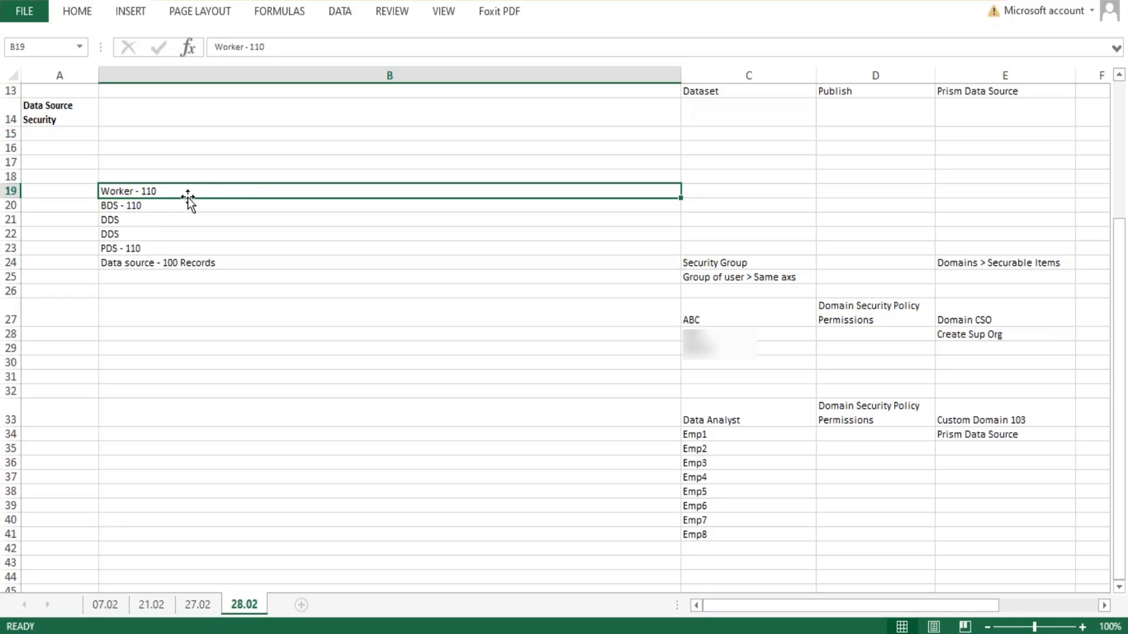
- Point out the BDS entry in B20 and the Worker entry in B19, and open the PDS entry in B23 for editing
{"action": "double_click", "coordinate": [128, 210]}
{"action": "left_click", "coordinate": [151, 206]}
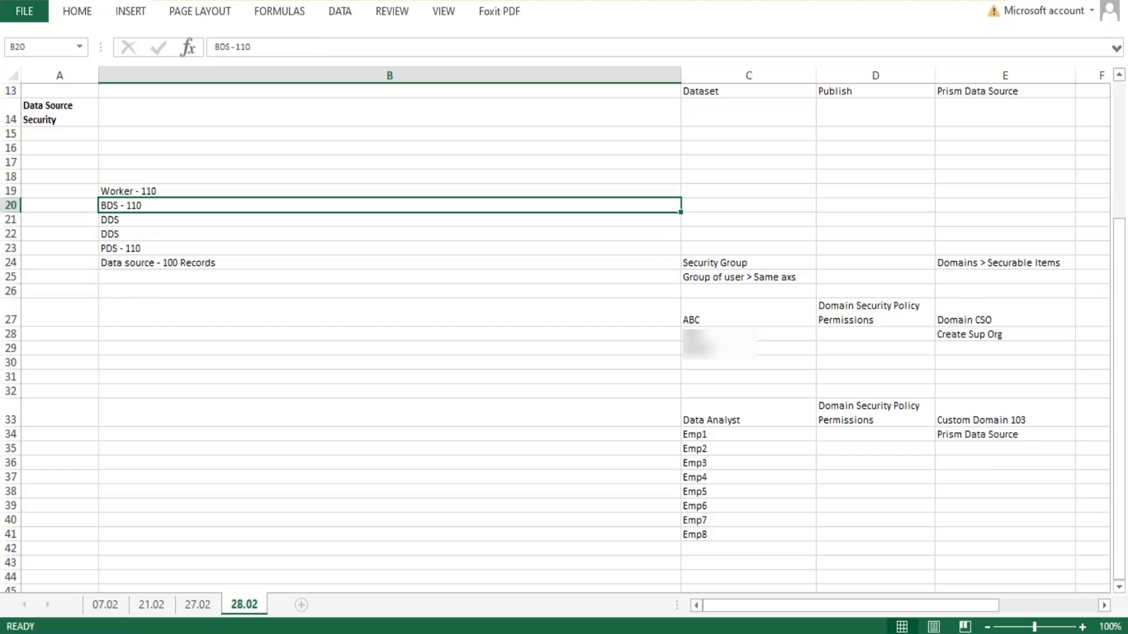
{"action": "double_click", "coordinate": [142, 206]}
{"action": "left_click_drag", "start_coordinate": [143, 206], "coordinate": [97, 206]}
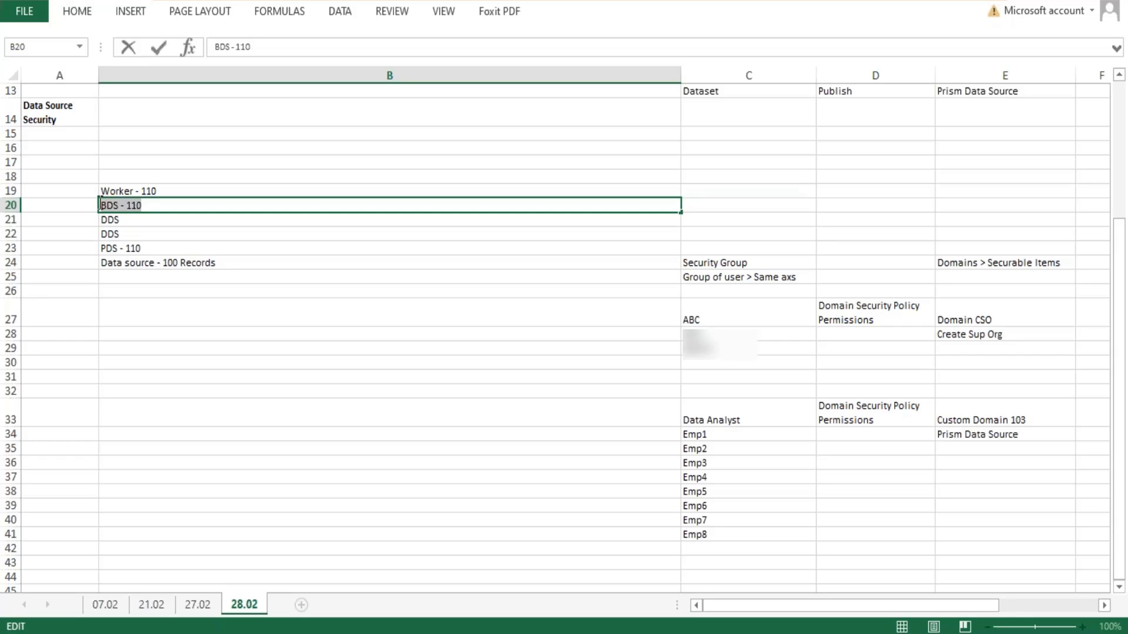
{"action": "left_click", "coordinate": [183, 191]}
{"action": "left_click", "coordinate": [151, 207]}
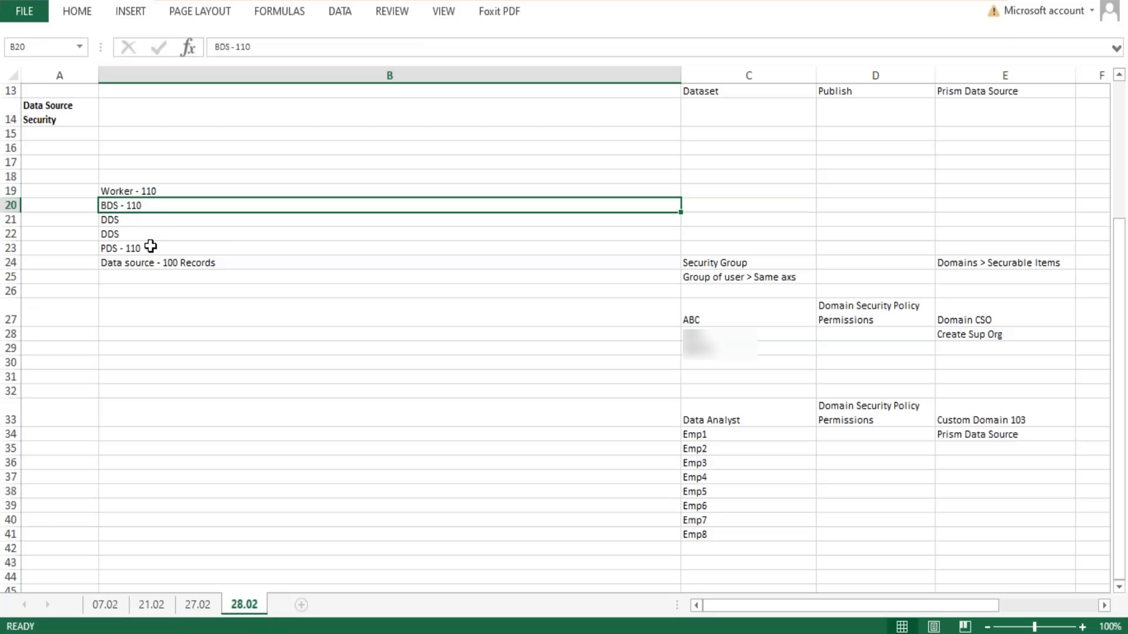
{"action": "left_click", "coordinate": [150, 246]}
{"action": "double_click", "coordinate": [150, 247]}
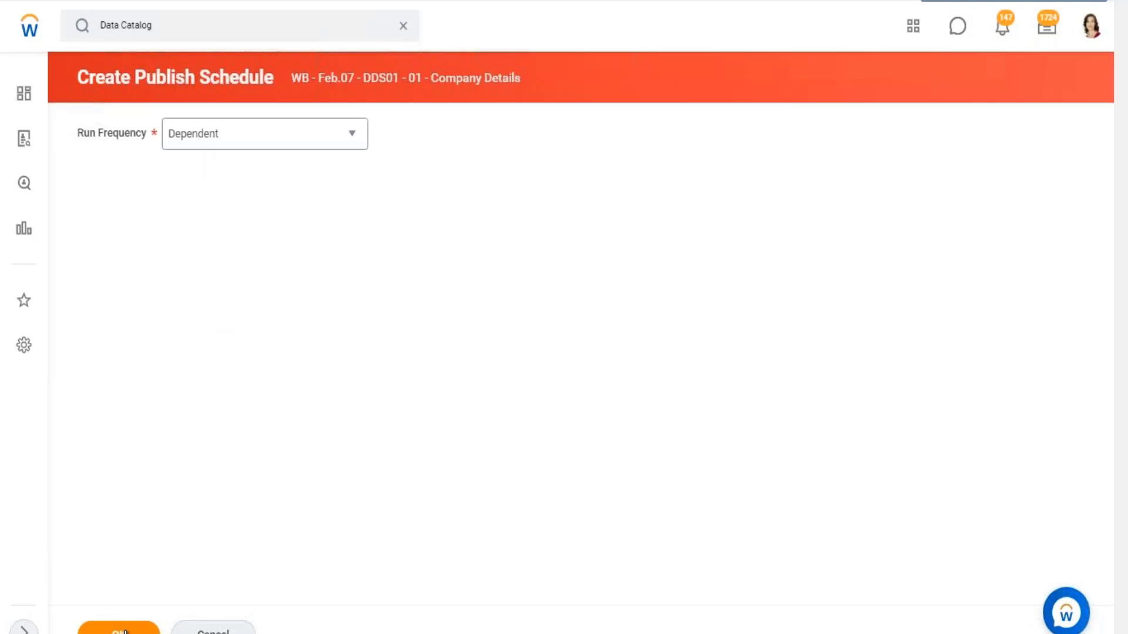
- Switch to Workday, accept the Dependent run frequency and browse the available dependencies by type
{"action": "left_click", "coordinate": [119, 630]}
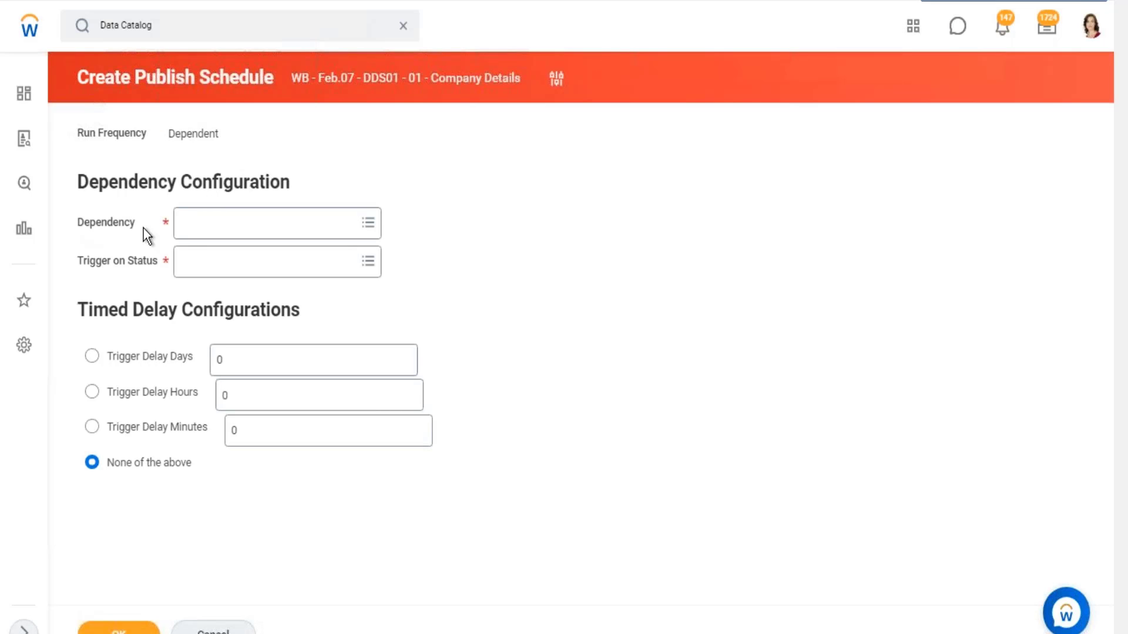
{"action": "left_click", "coordinate": [366, 222]}
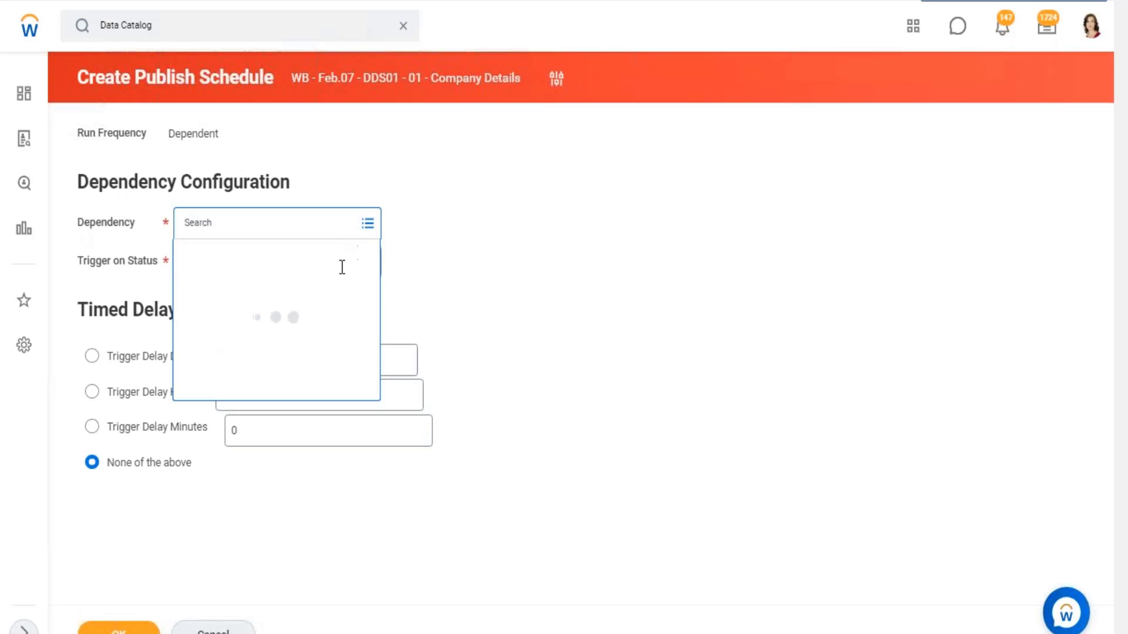
{"action": "left_click", "coordinate": [243, 255]}
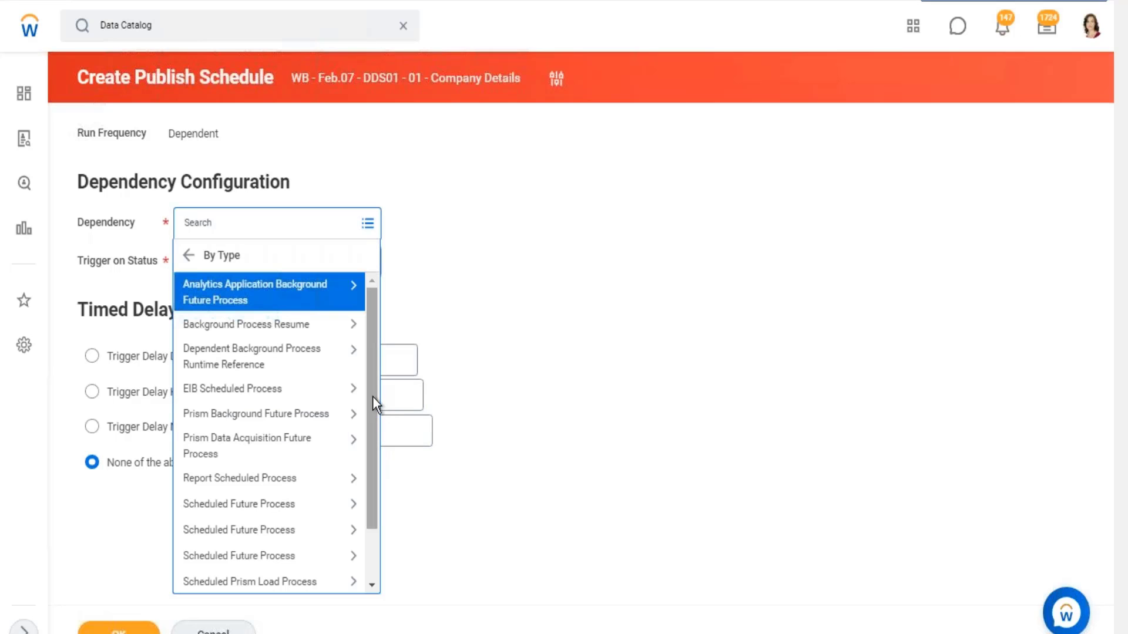
{"action": "left_click_drag", "start_coordinate": [373, 411], "coordinate": [376, 454]}
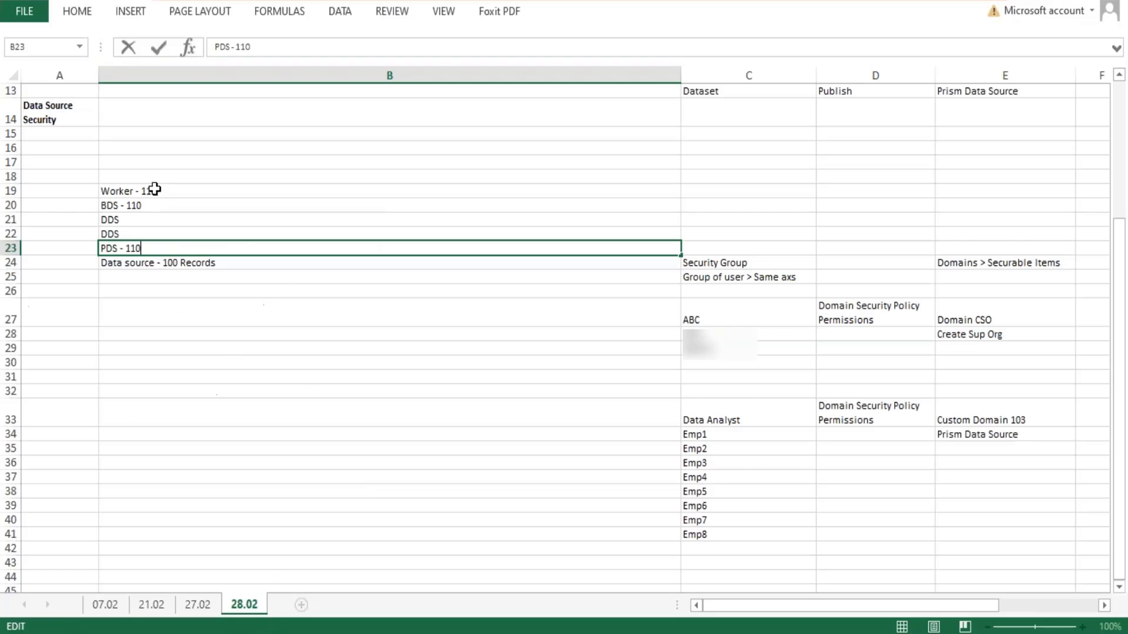
- Switch to Excel and highlight the BDS entry in B20, the PDS entry in B23 and the cells A18:A22
{"action": "left_click", "coordinate": [111, 205]}
{"action": "double_click", "coordinate": [141, 205]}
{"action": "left_click_drag", "start_coordinate": [141, 205], "coordinate": [93, 200]}
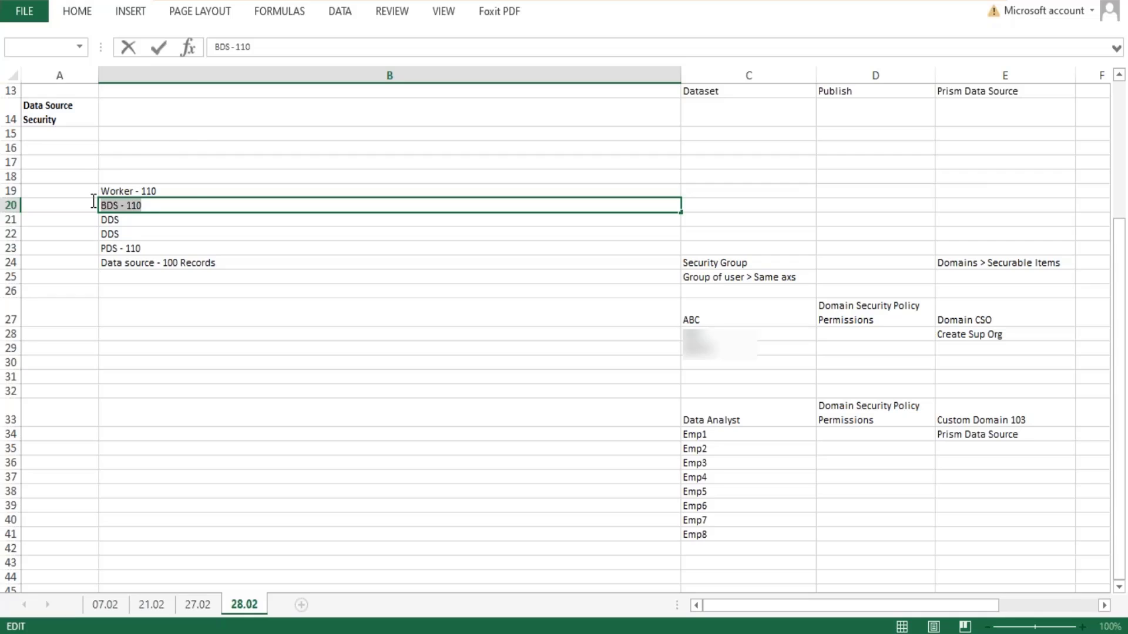
{"action": "left_click_drag", "start_coordinate": [93, 200], "coordinate": [92, 201]}
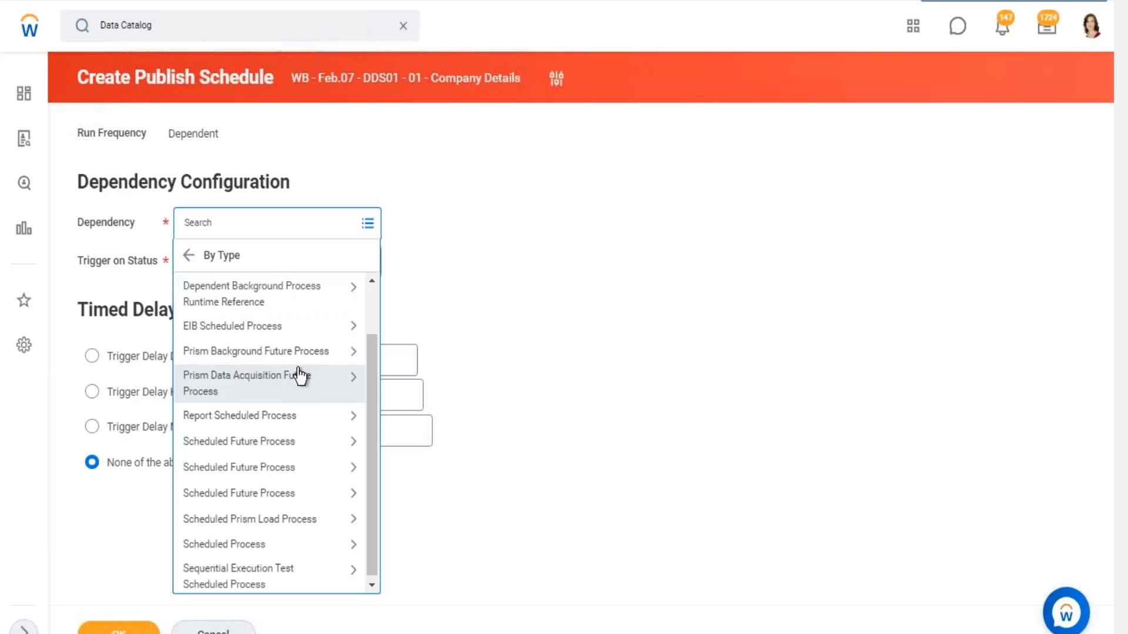
{"action": "left_click", "coordinate": [1056, 1]}
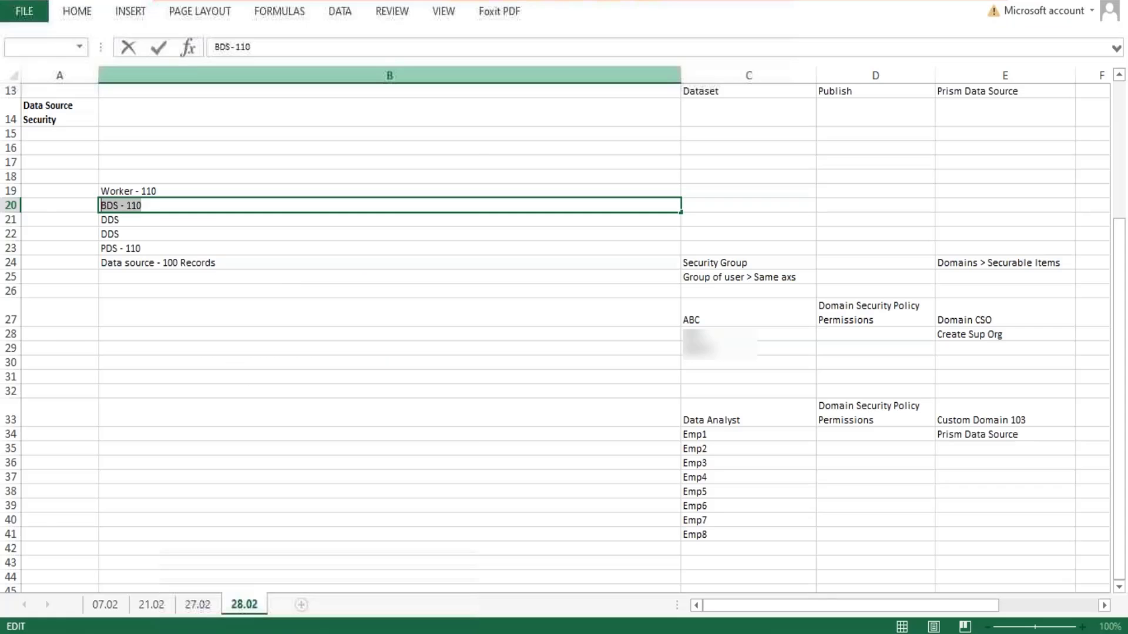
{"action": "double_click", "coordinate": [130, 247]}
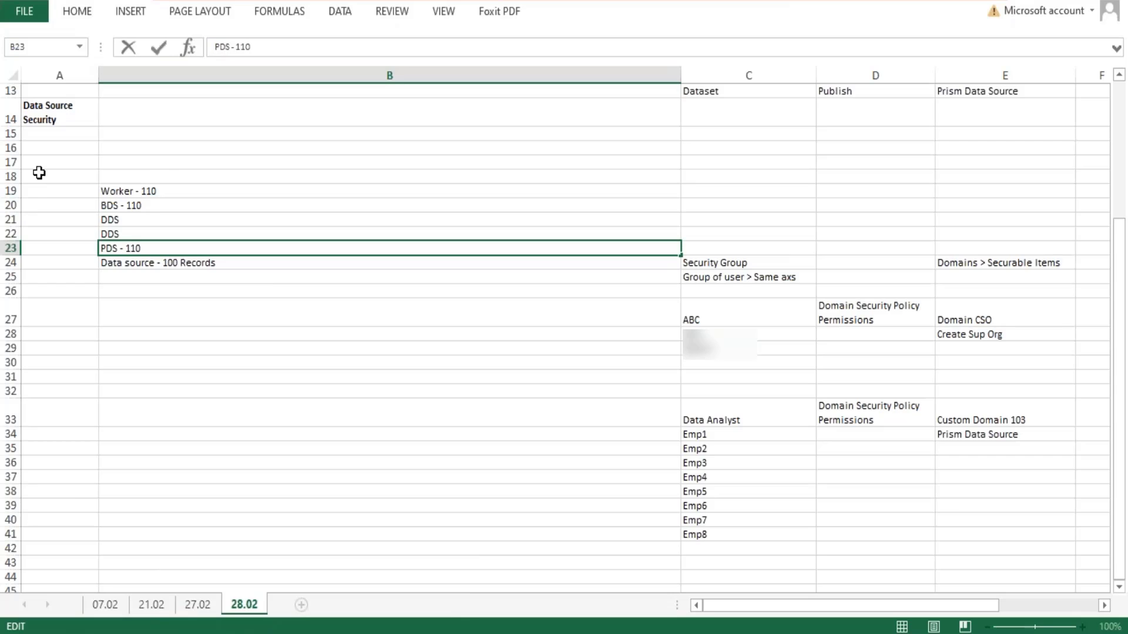
{"action": "left_click_drag", "start_coordinate": [37, 175], "coordinate": [38, 237]}
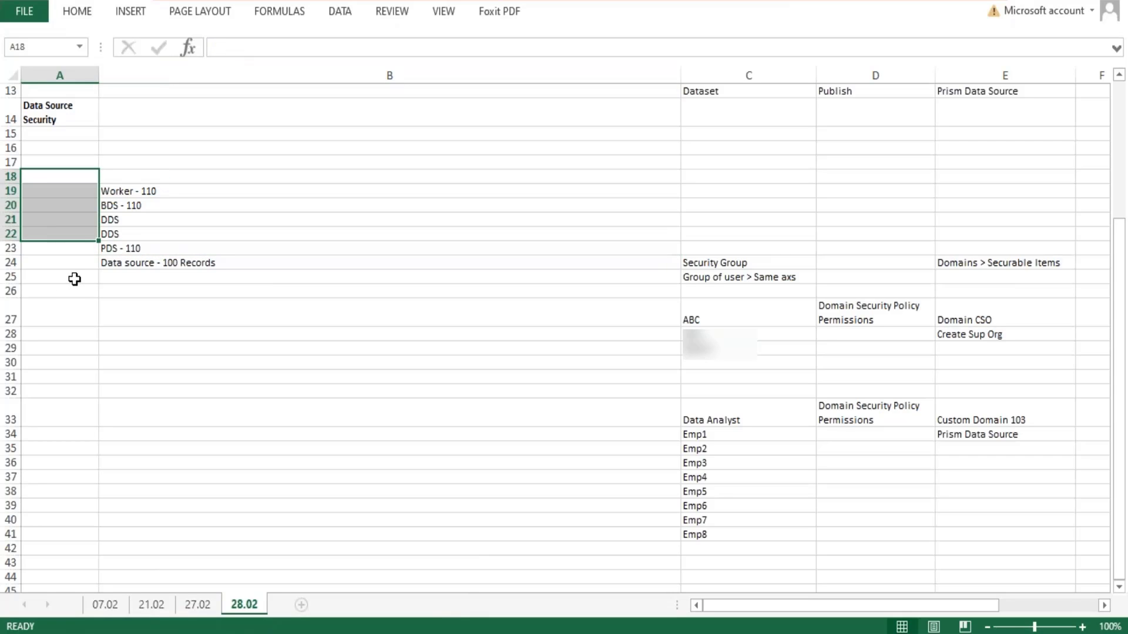
{"action": "double_click", "coordinate": [158, 205]}
{"action": "left_click_drag", "start_coordinate": [159, 205], "coordinate": [96, 207]}
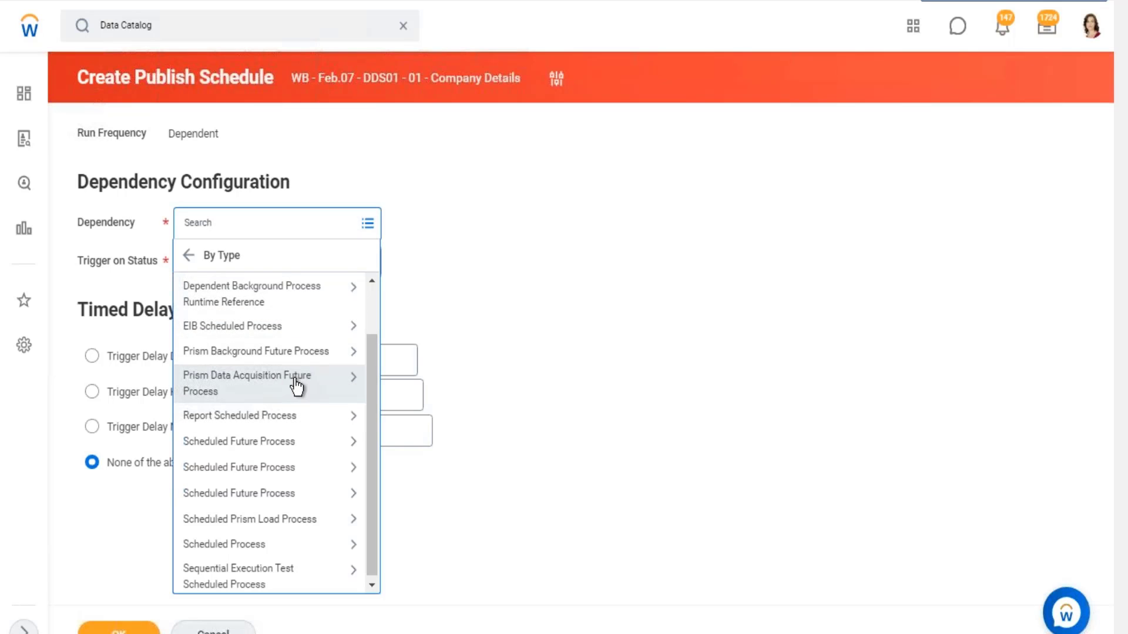
- In Workday, set the dependency to the Prism Data Acquisition schedule for 22-GMS-DataSet, triggered on status Completed
{"action": "left_click", "coordinate": [297, 379]}
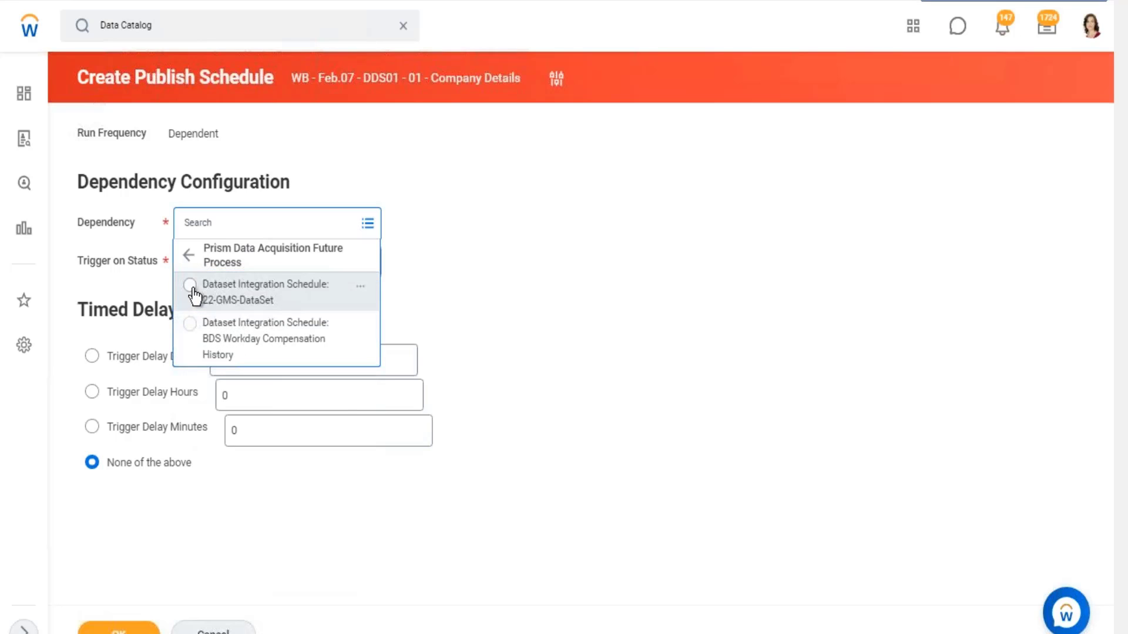
{"action": "left_click", "coordinate": [190, 286]}
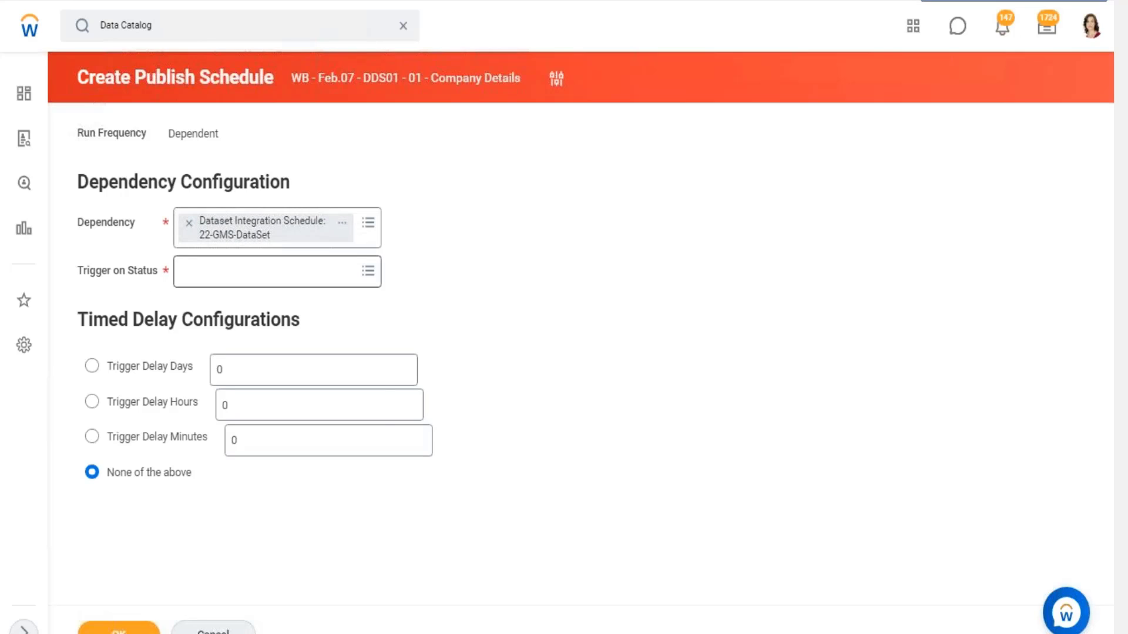
{"action": "left_click", "coordinate": [274, 270]}
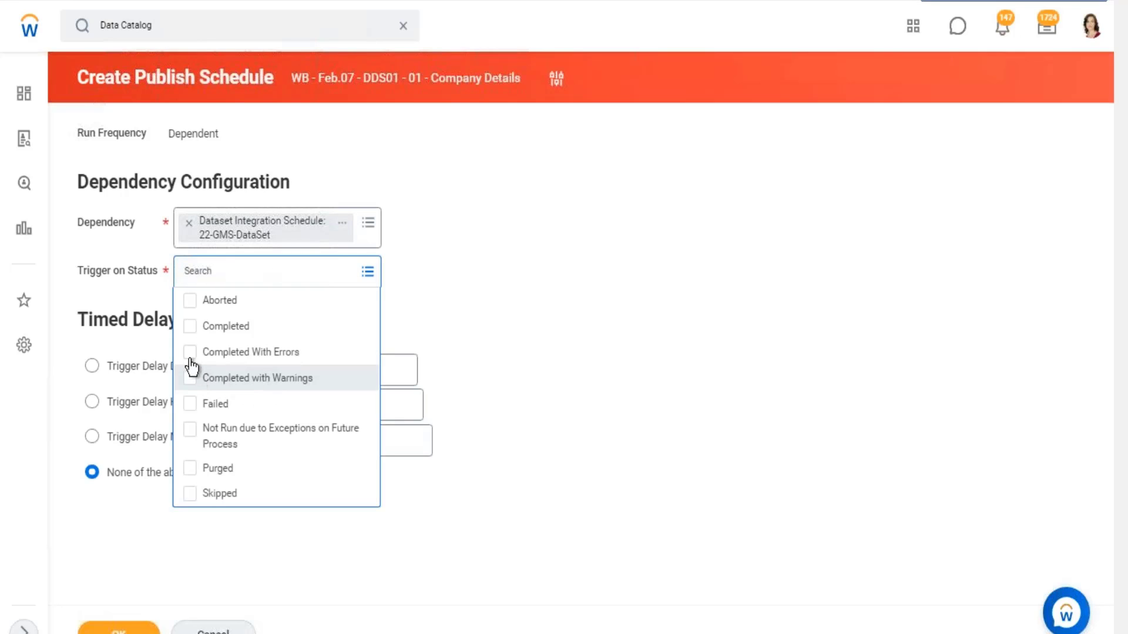
{"action": "left_click", "coordinate": [200, 327]}
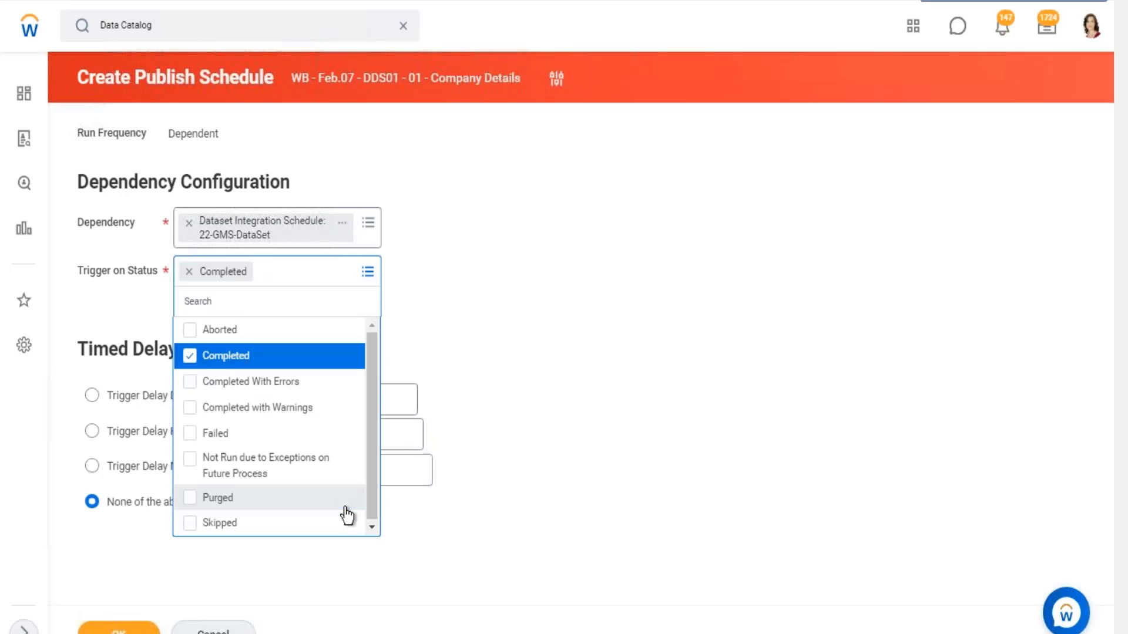
{"action": "left_click", "coordinate": [508, 341]}
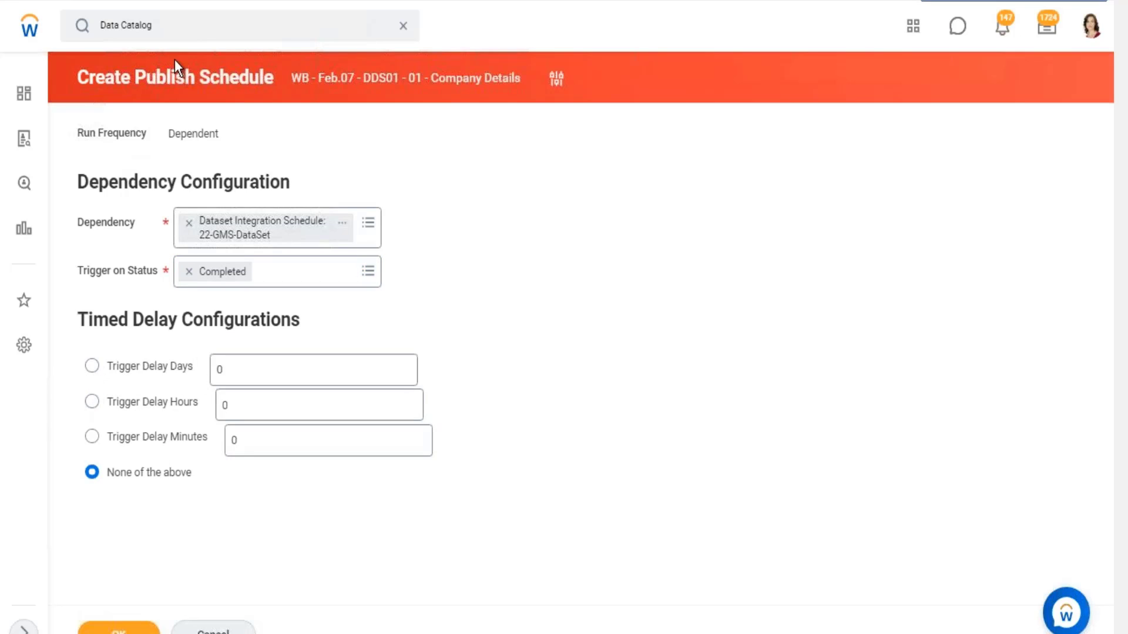
- Set the trigger delay to 2 hours and highlight the Publish Schedule wording in the page title
{"action": "left_click_drag", "start_coordinate": [231, 71], "coordinate": [146, 75]}
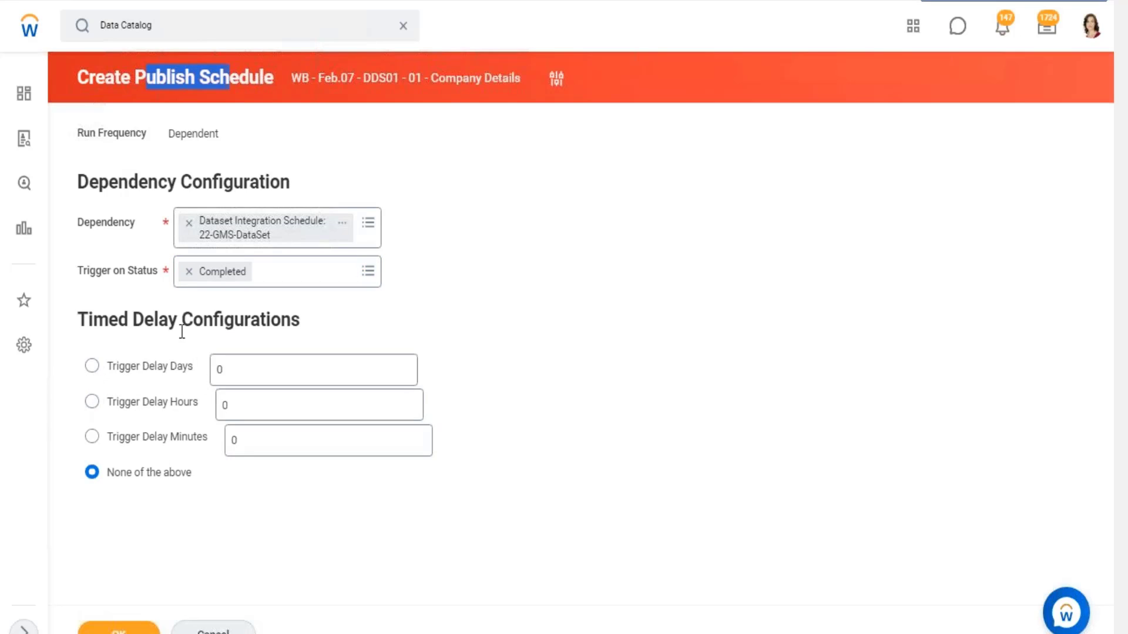
{"action": "left_click", "coordinate": [91, 402]}
{"action": "left_click", "coordinate": [197, 409]}
{"action": "type", "text": "2"}
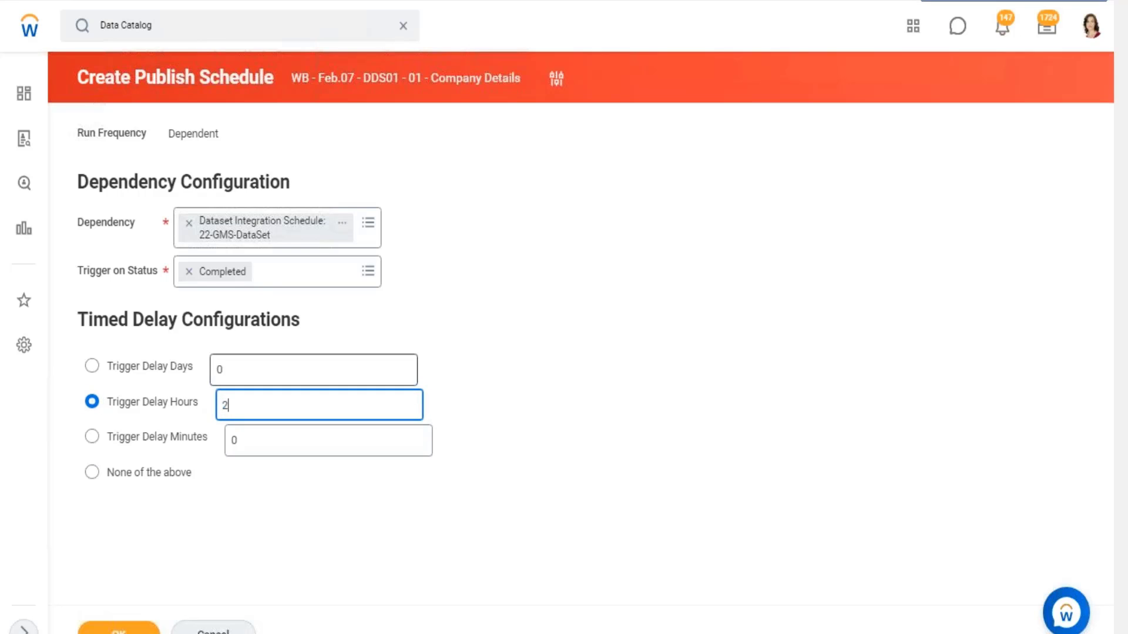
{"action": "left_click", "coordinate": [649, 379]}
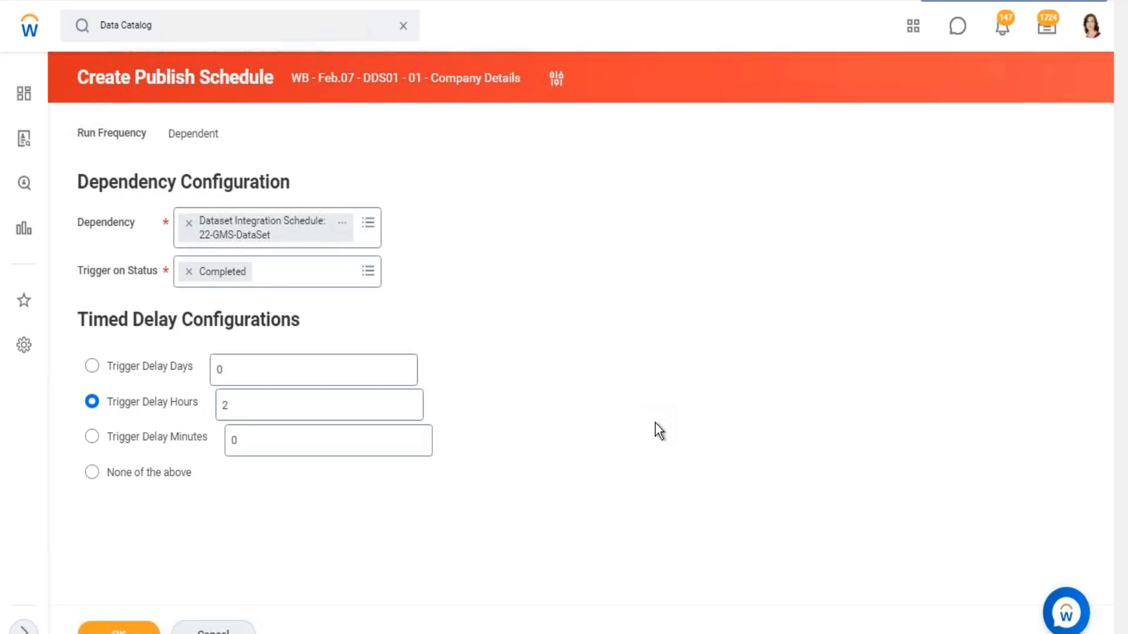
{"action": "left_click_drag", "start_coordinate": [136, 77], "coordinate": [270, 77]}
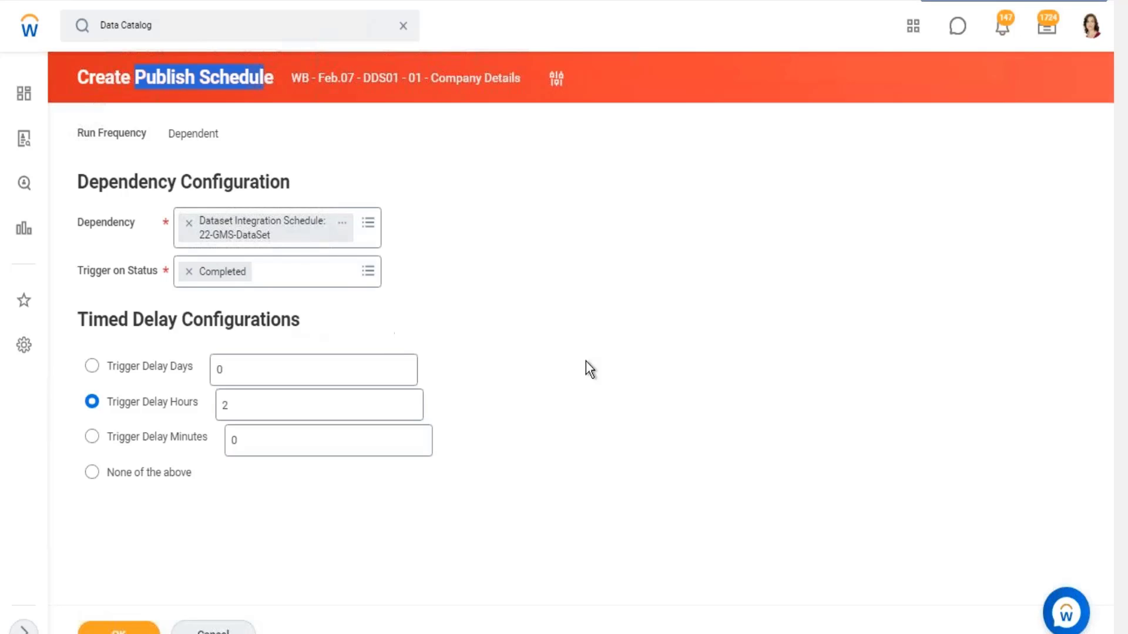
{"action": "left_click", "coordinate": [644, 355]}
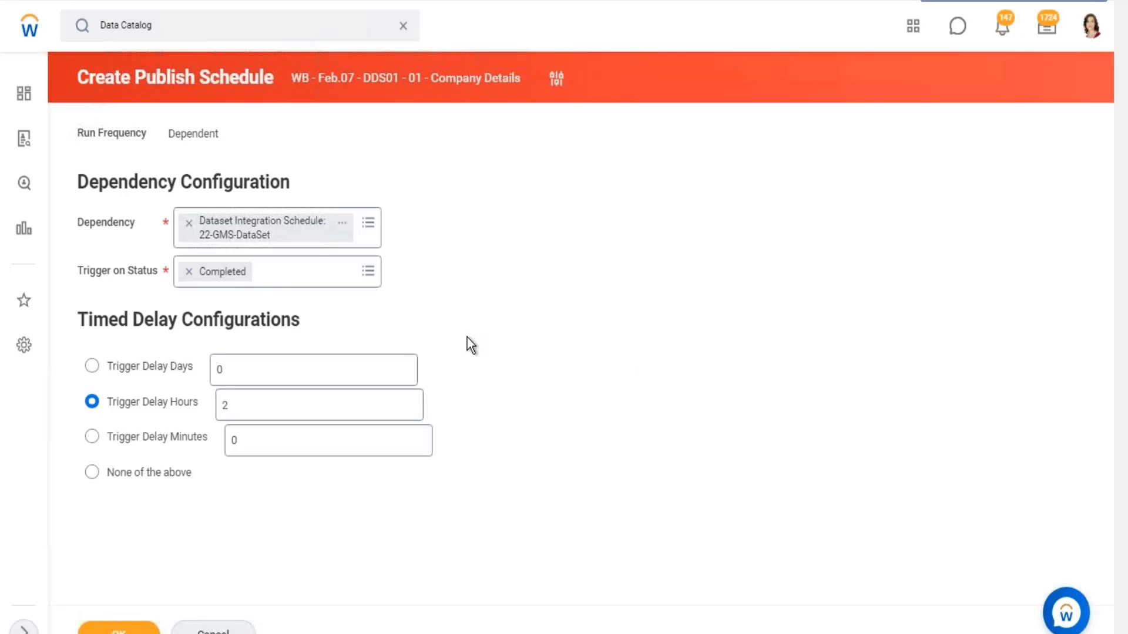
- Browse the dependency choices by type and examine the schedules under Prism Background Future Process
{"action": "left_click", "coordinate": [368, 225]}
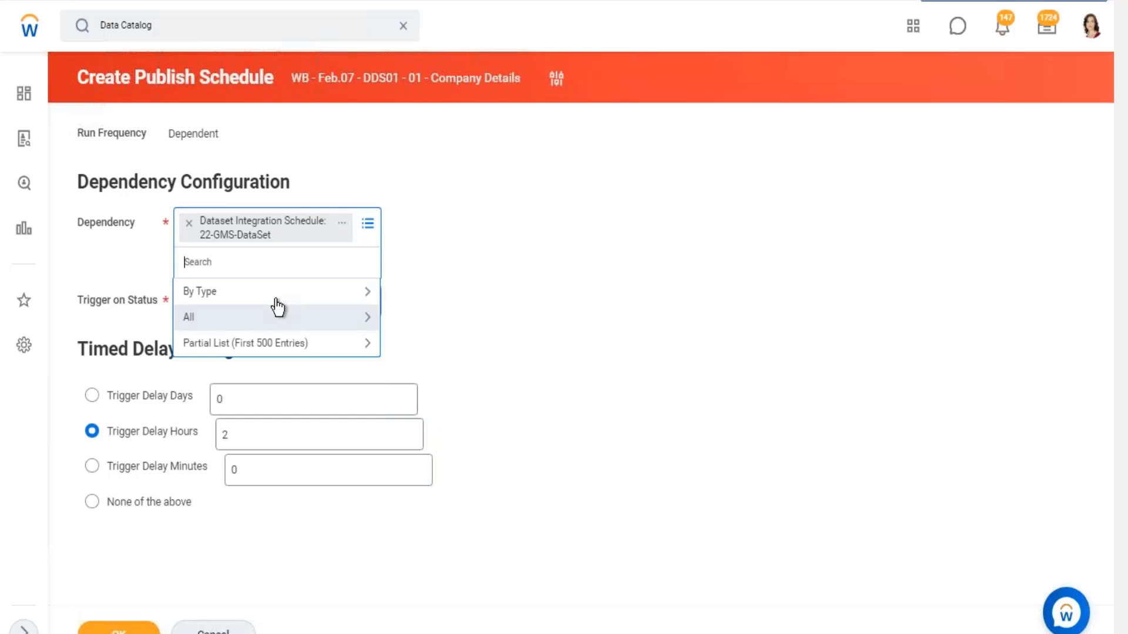
{"action": "left_click", "coordinate": [284, 293]}
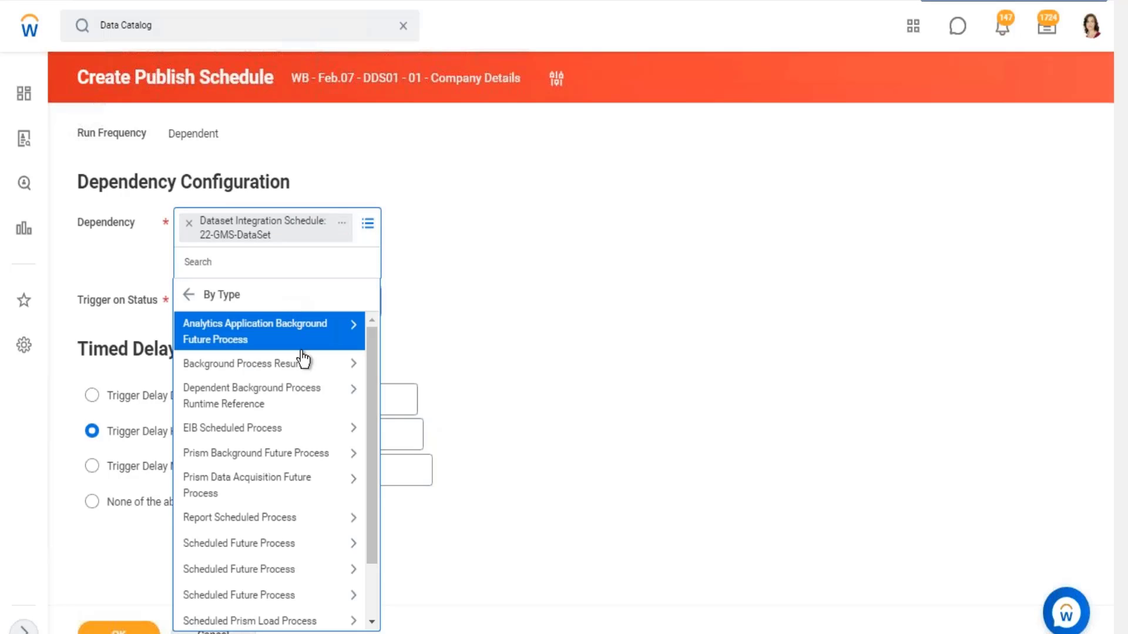
{"action": "scroll", "coordinate": [302, 472], "scroll_direction": "down", "scroll_amount": 1}
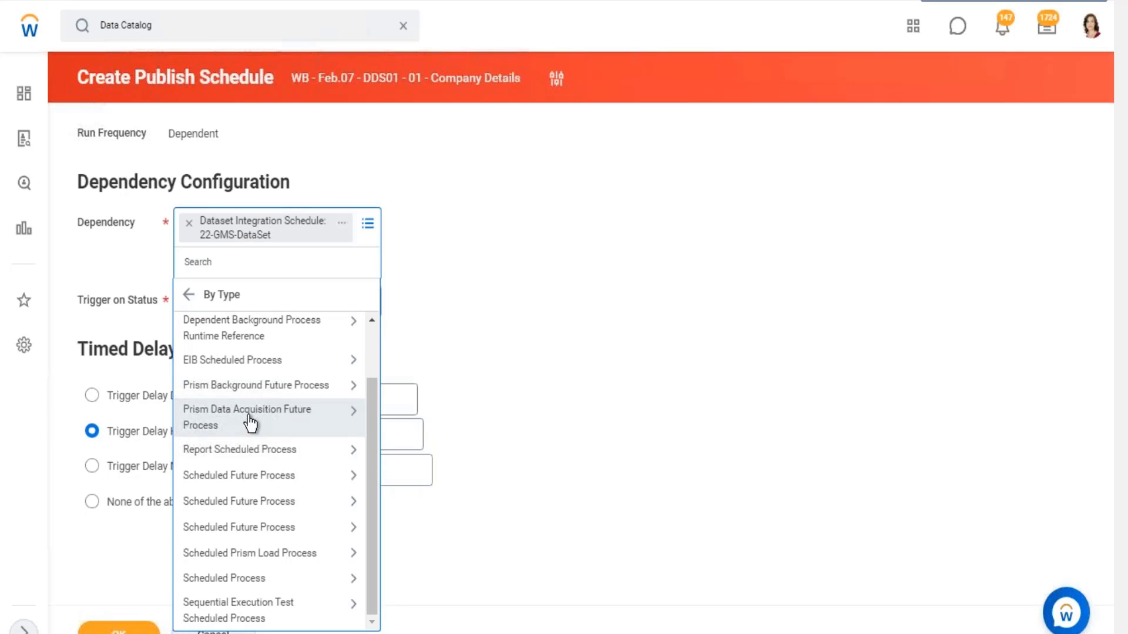
{"action": "left_click", "coordinate": [319, 385]}
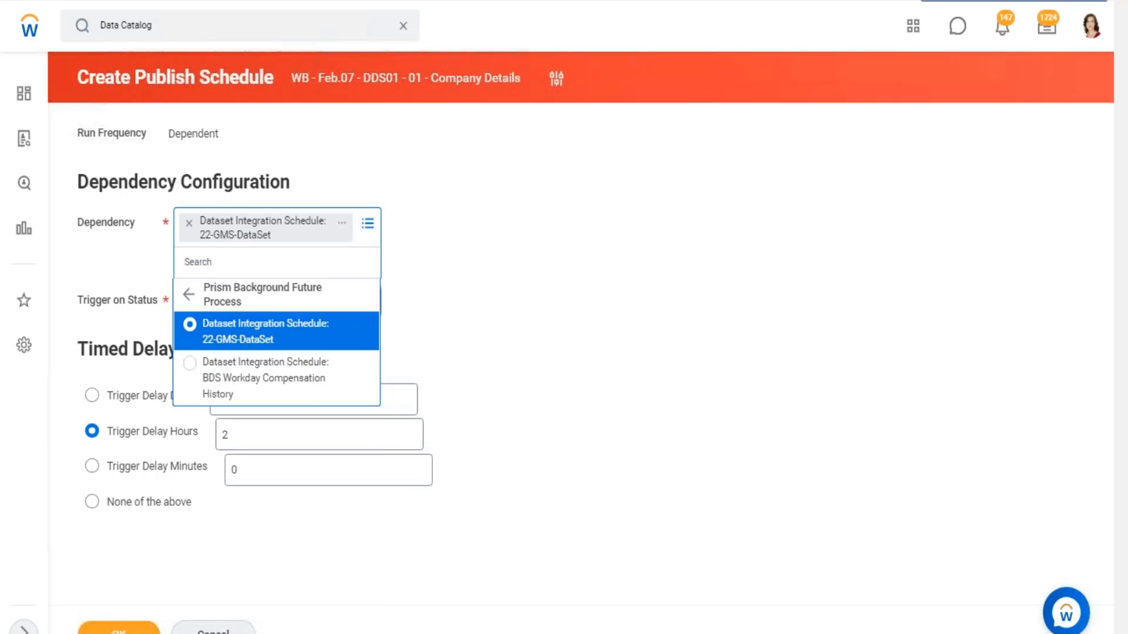
{"action": "left_click", "coordinate": [587, 317]}
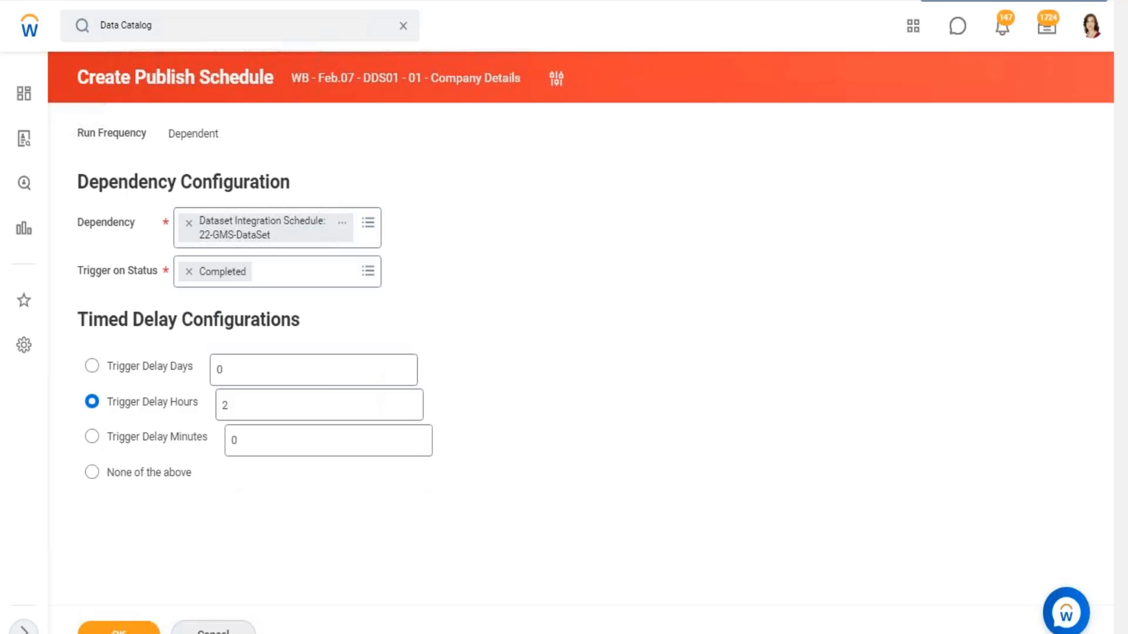
- Cancel the dependent publish schedule and discard its changes
{"action": "left_click", "coordinate": [213, 631]}
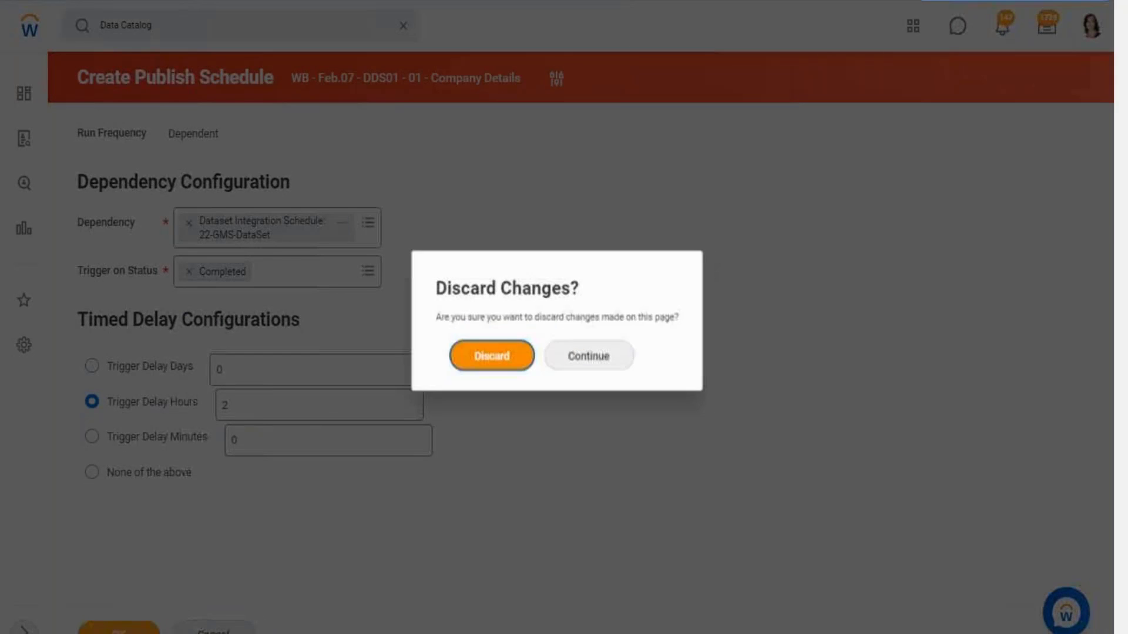
{"action": "left_click", "coordinate": [588, 356]}
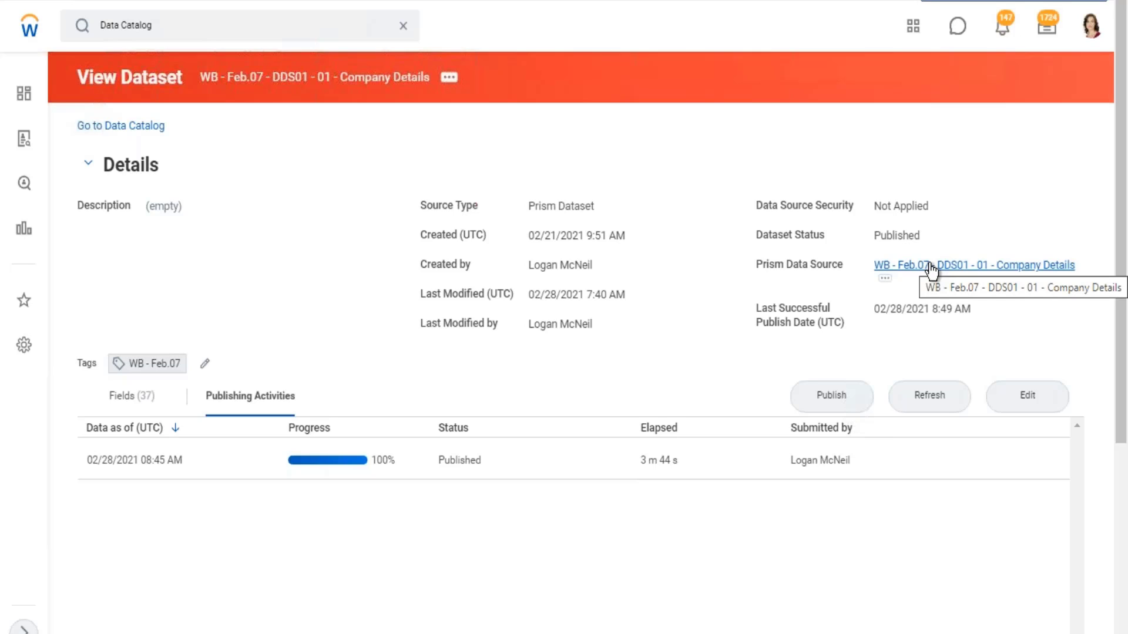
- Open the Unpublish Dataset page for the Company Details dataset and highlight the Dependent Reports label
{"action": "left_click", "coordinate": [457, 81]}
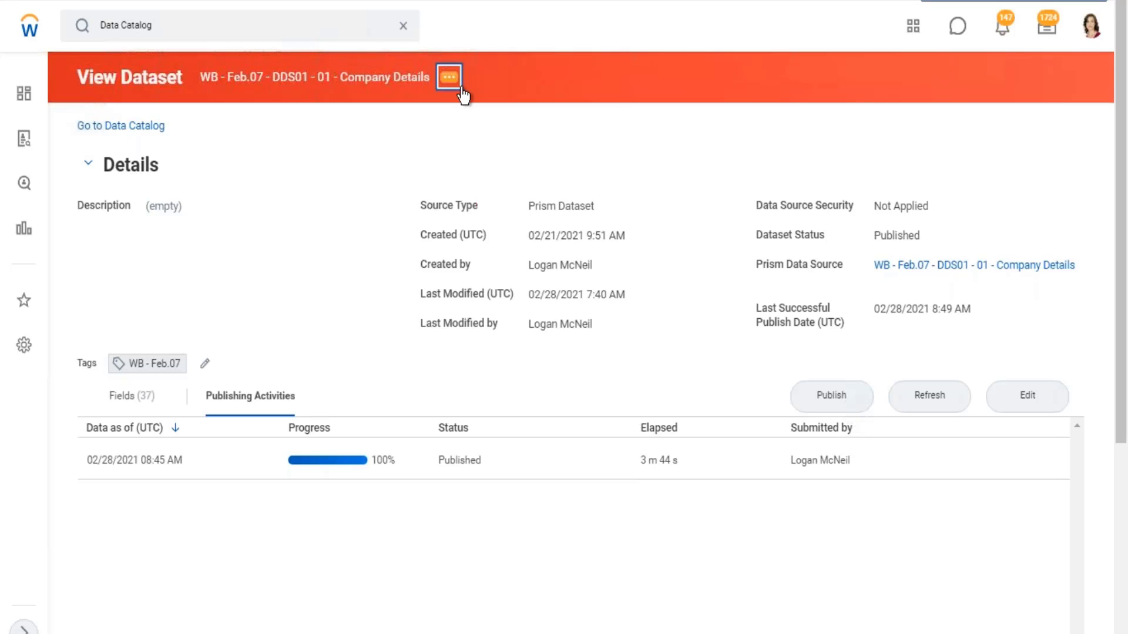
{"action": "mouse_move", "coordinate": [523, 164]}
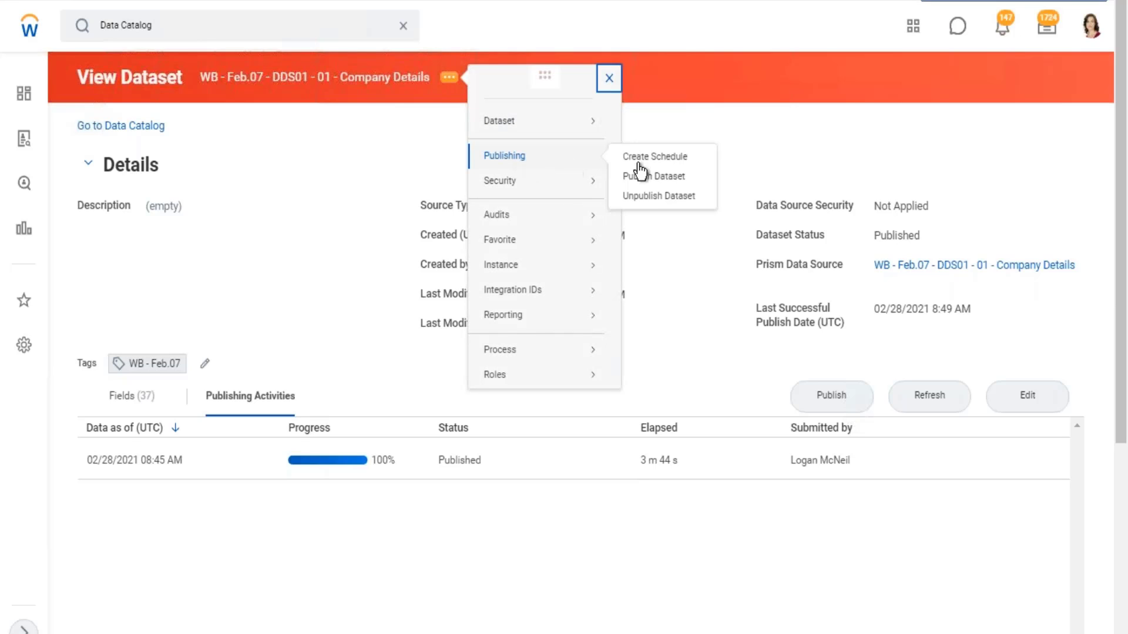
{"action": "left_click", "coordinate": [699, 202]}
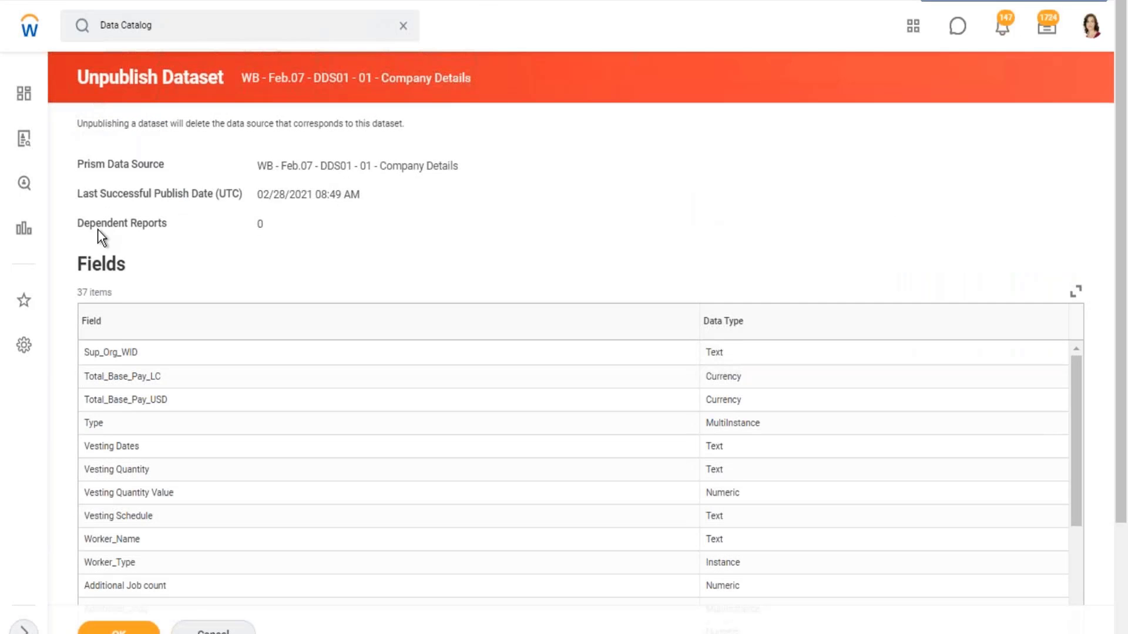
{"action": "left_click_drag", "start_coordinate": [85, 226], "coordinate": [214, 222]}
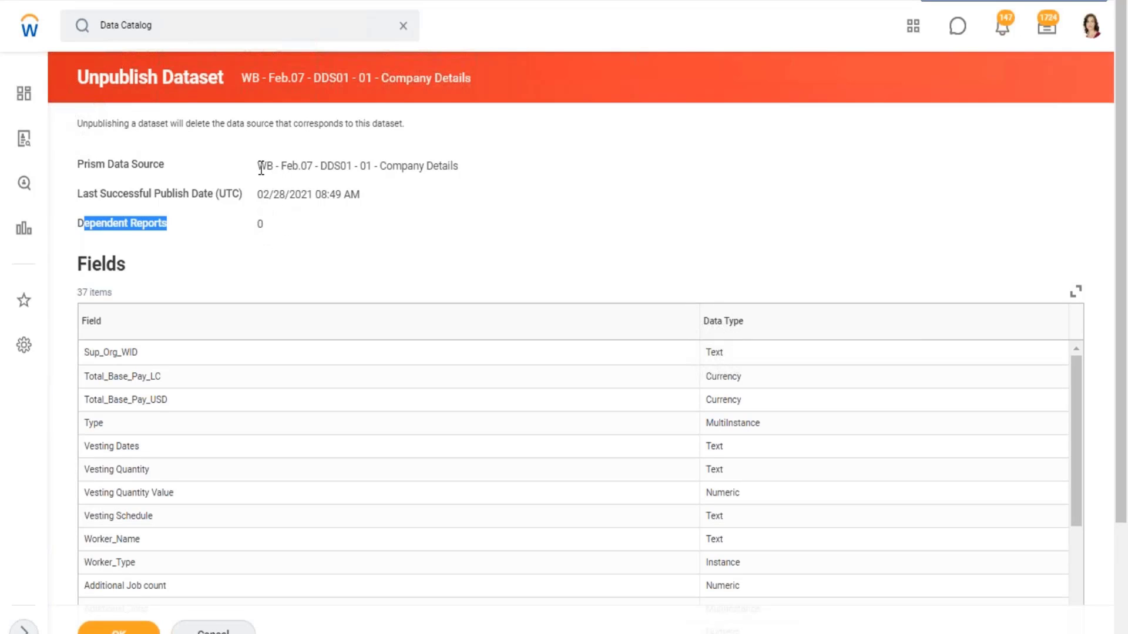
- Examine the Unpublish Dataset page's Prism data source name, dataset name, Dependent Reports count and Fields list
{"action": "left_click_drag", "start_coordinate": [259, 160], "coordinate": [706, 217]}
{"action": "left_click", "coordinate": [706, 215]}
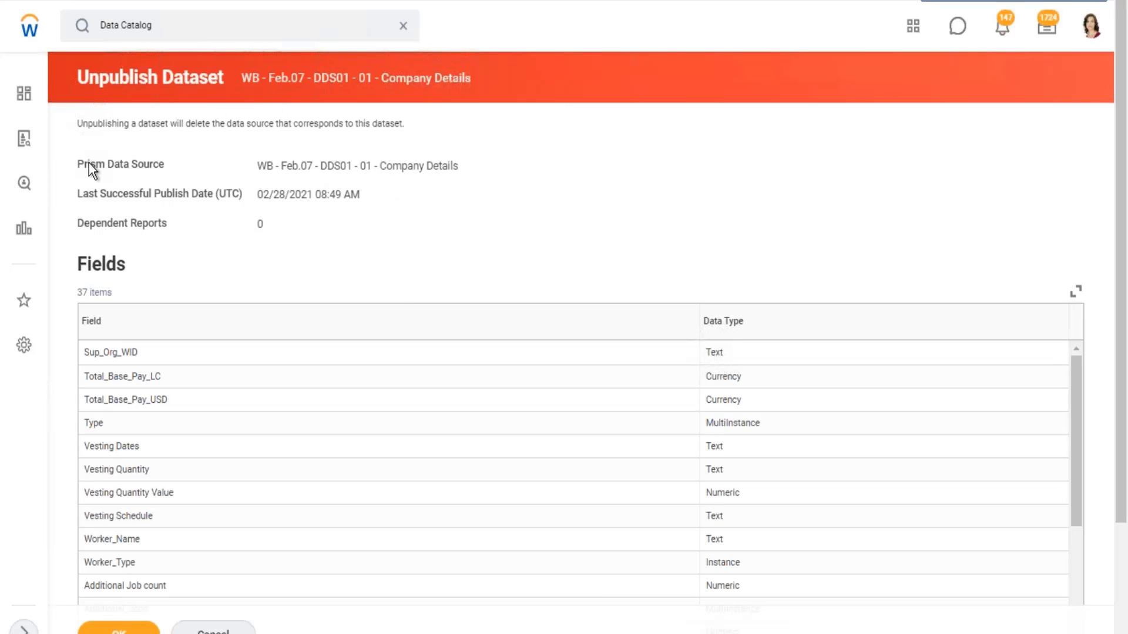
{"action": "left_click_drag", "start_coordinate": [88, 164], "coordinate": [459, 167]}
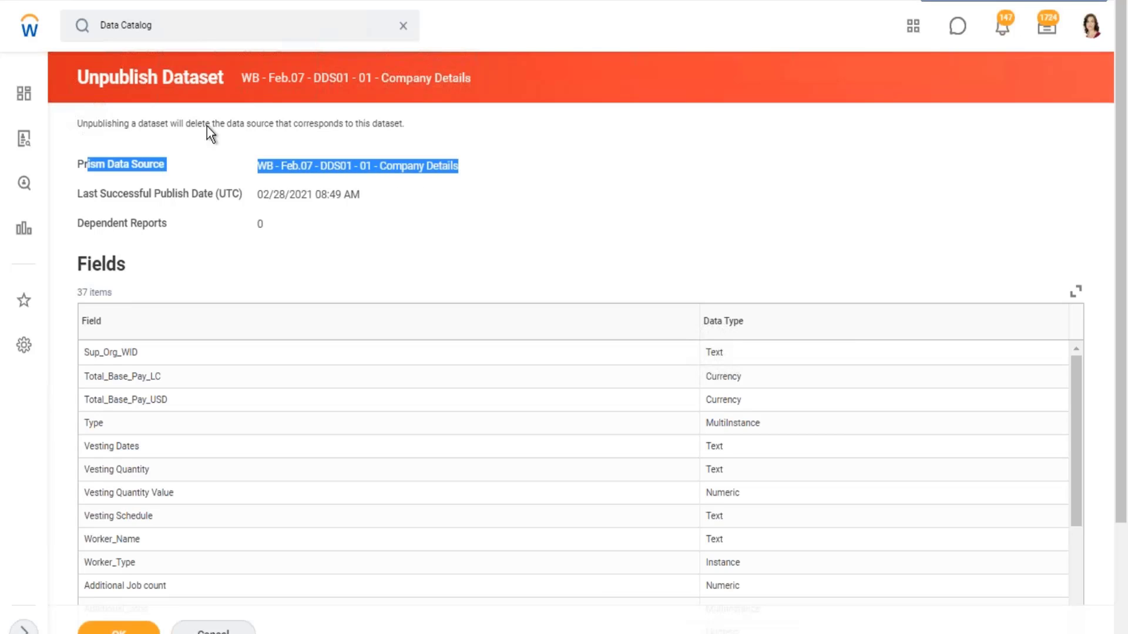
{"action": "triple_click", "coordinate": [355, 80]}
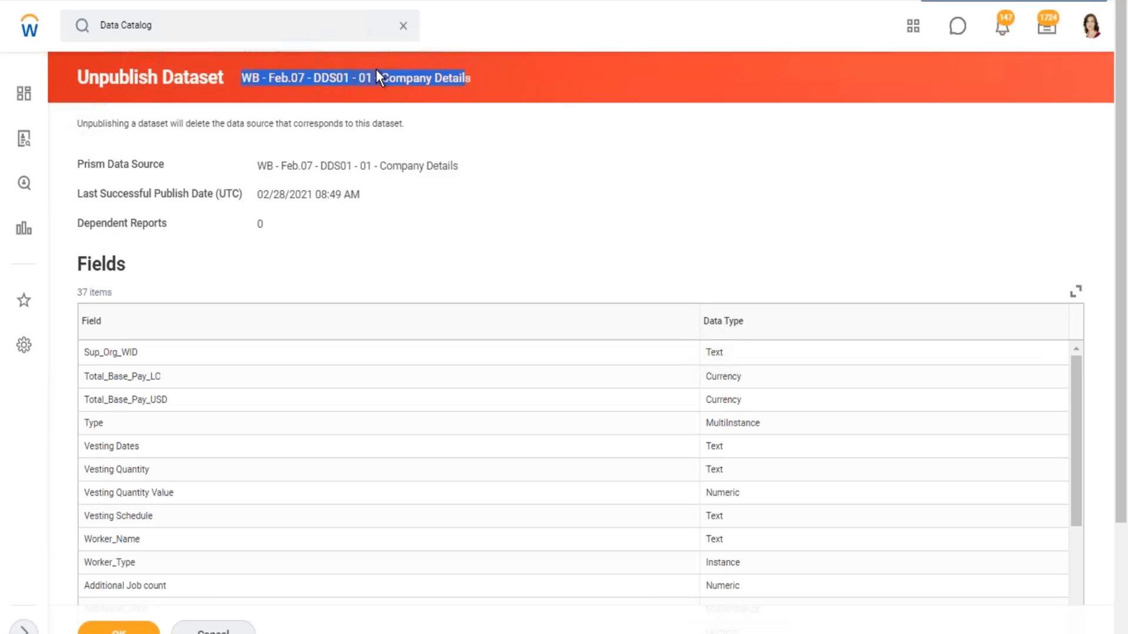
{"action": "left_click_drag", "start_coordinate": [281, 165], "coordinate": [415, 165]}
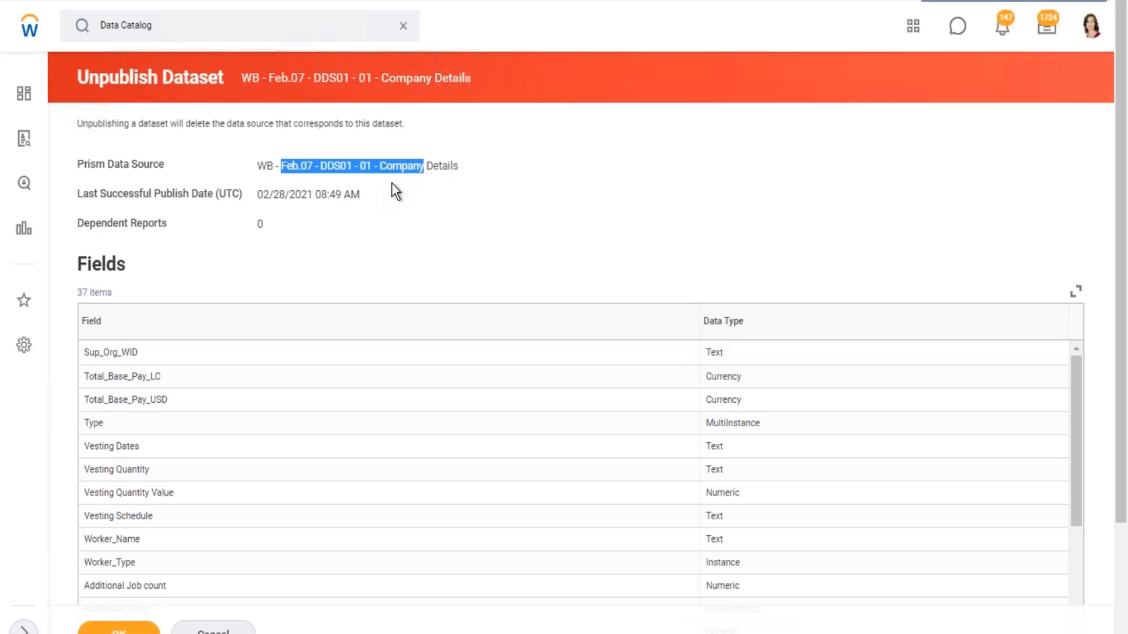
{"action": "left_click_drag", "start_coordinate": [258, 219], "coordinate": [255, 220]}
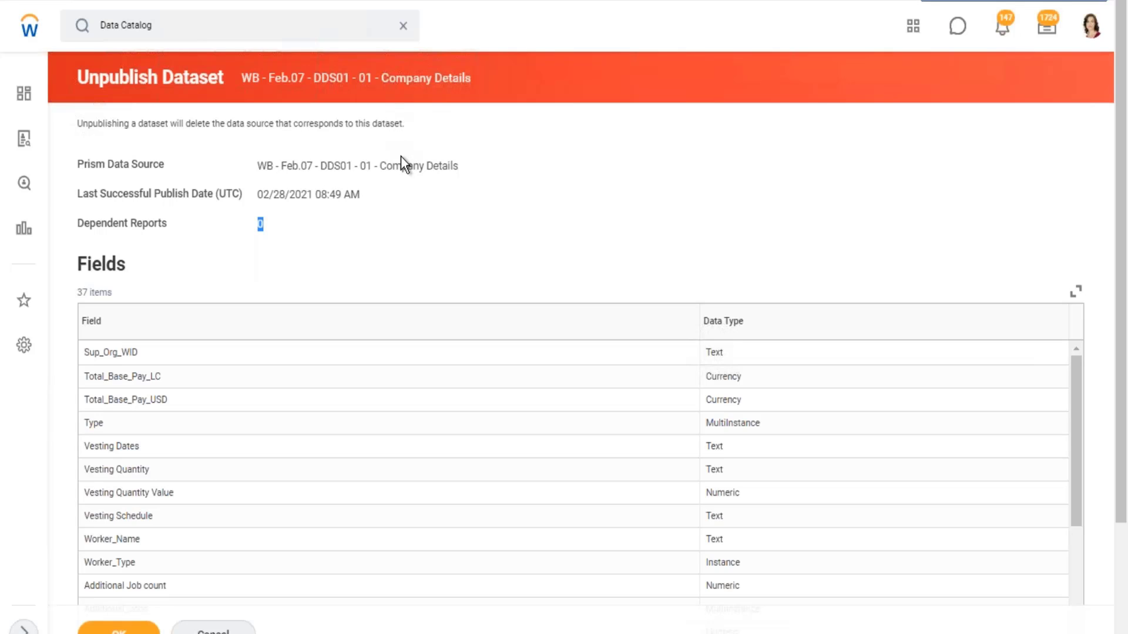
{"action": "scroll", "coordinate": [436, 194], "scroll_direction": "down", "scroll_amount": 3}
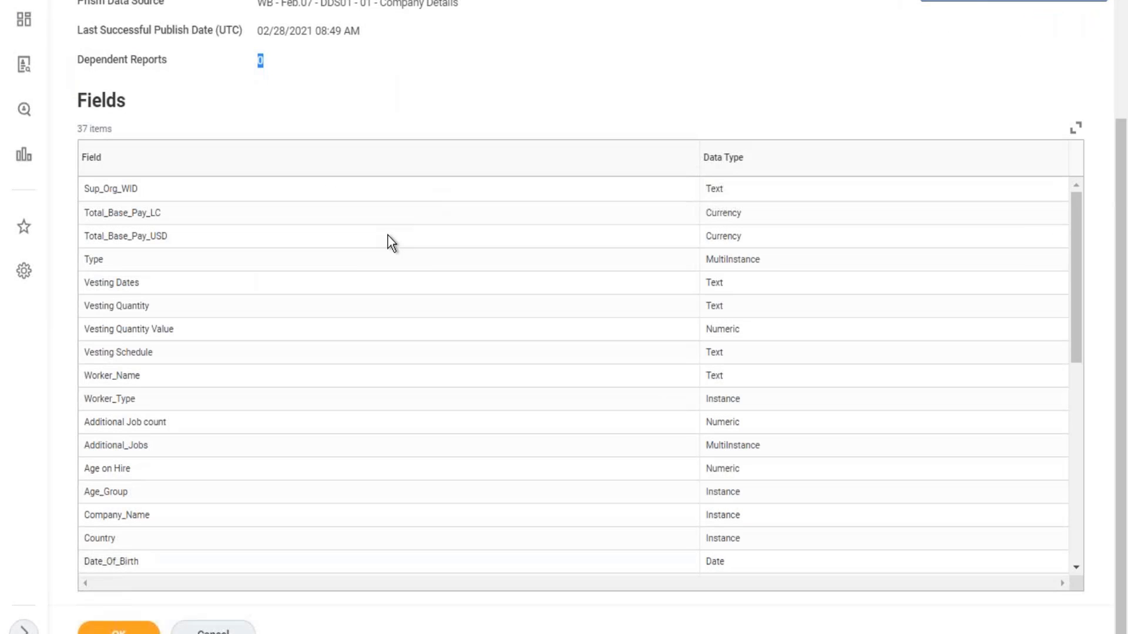
{"action": "scroll", "coordinate": [397, 208], "scroll_direction": "up", "scroll_amount": 3}
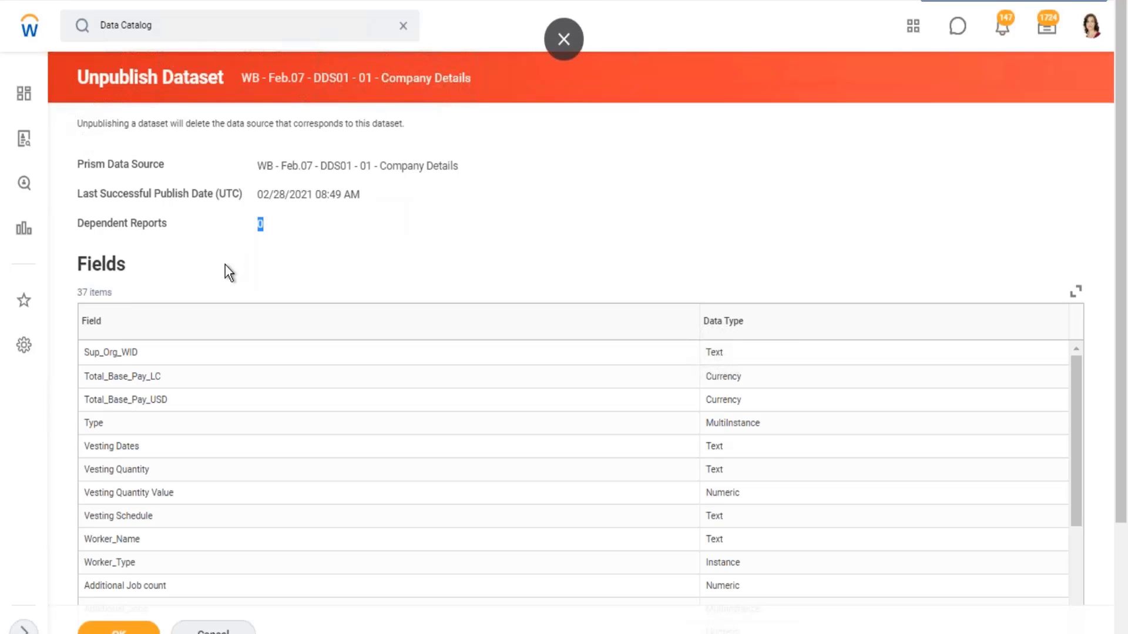
{"action": "left_click", "coordinate": [158, 226]}
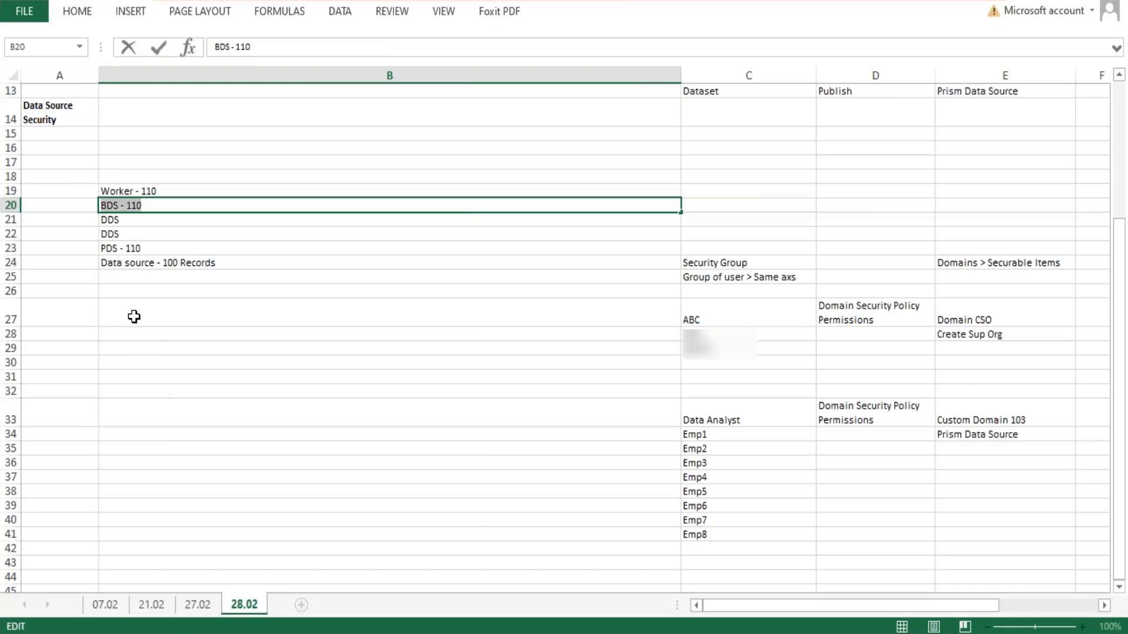
- Switch to the Excel notes and enter the heading "Prism Data Source" in cell A27
{"action": "left_click", "coordinate": [134, 316]}
{"action": "left_click", "coordinate": [47, 314]}
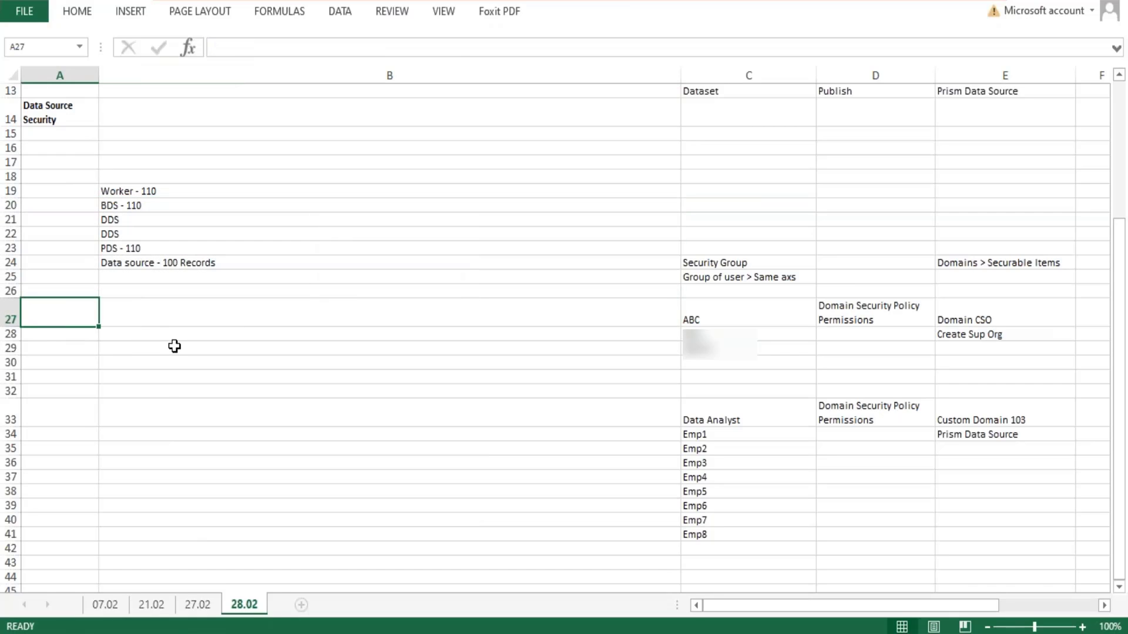
{"action": "type", "text": "Prism "}
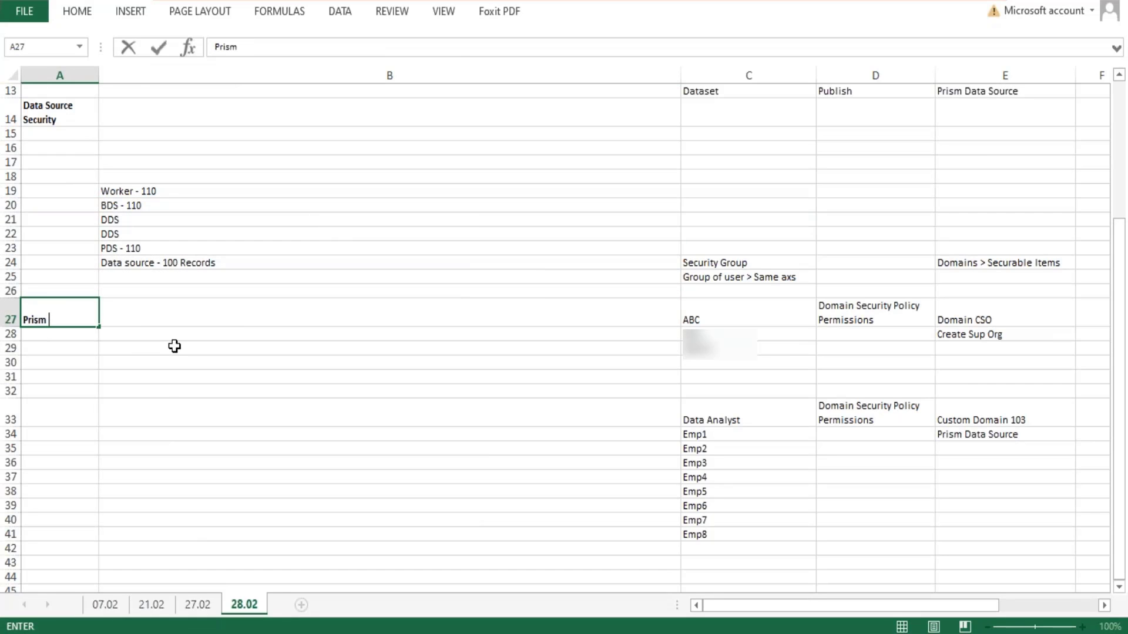
{"action": "type", "text": "Data Source"}
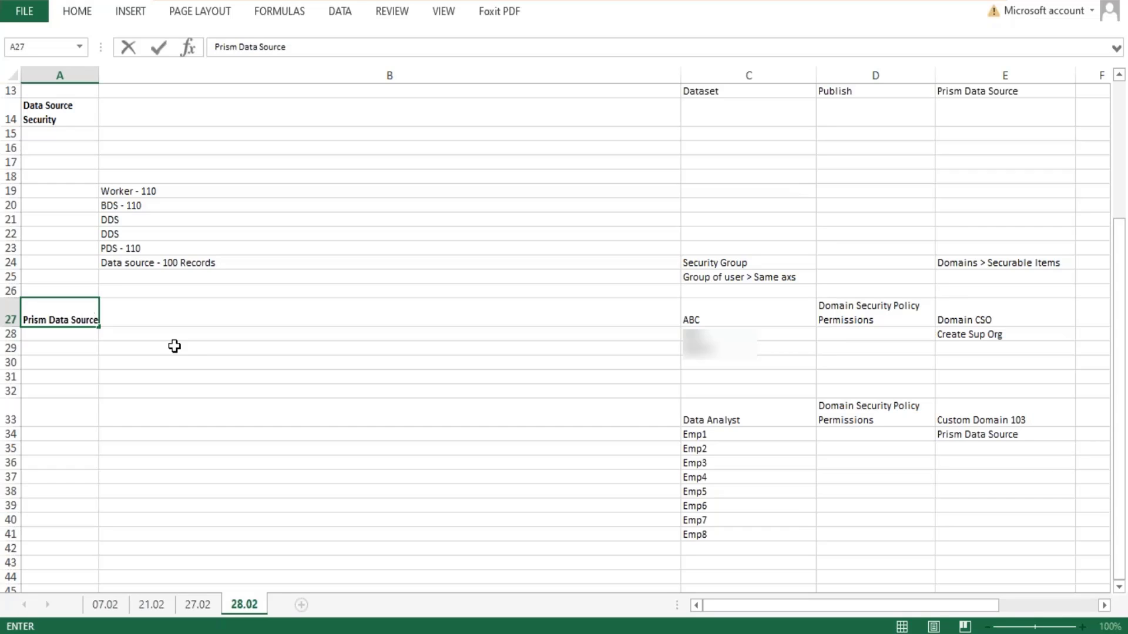
- Enter in B27 "< When a dataset is published, Workday creates a Prism Data Source and loads it with the transformed data from the dataset."
{"action": "key", "text": "Tab"}
{"action": "type", "text": "<"}
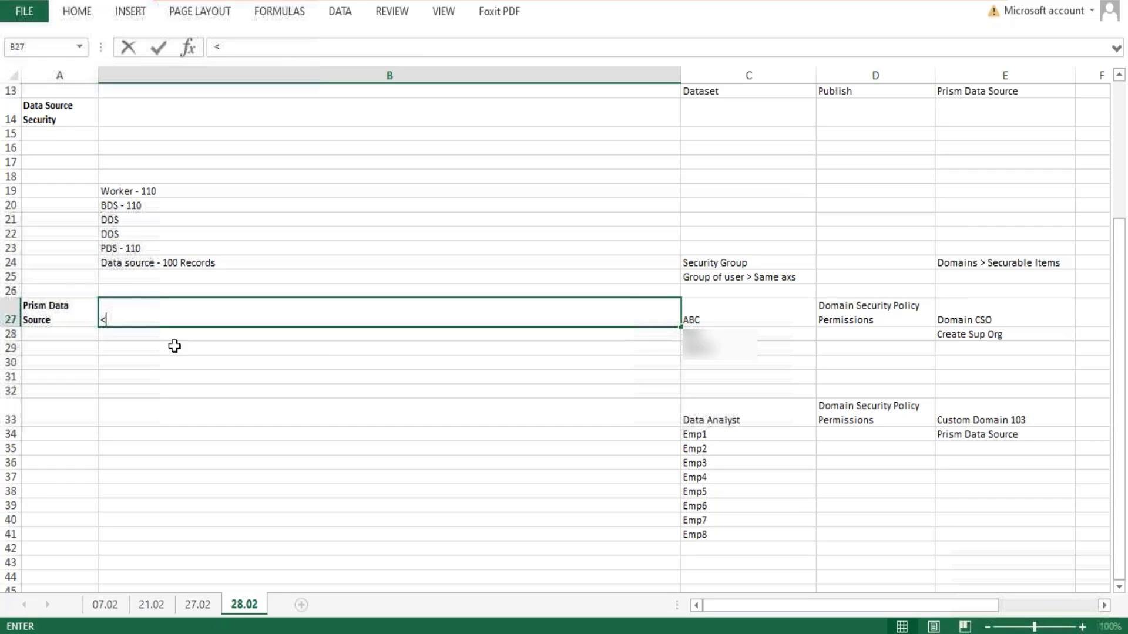
{"action": "type", "text": " When a data"}
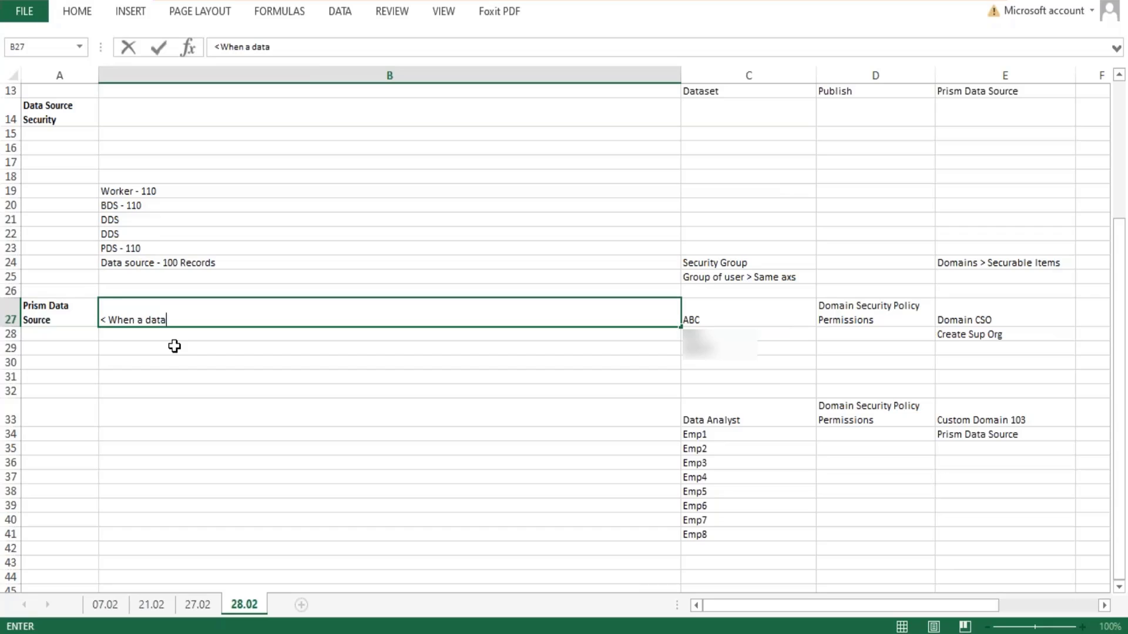
{"action": "type", "text": "set is published, "}
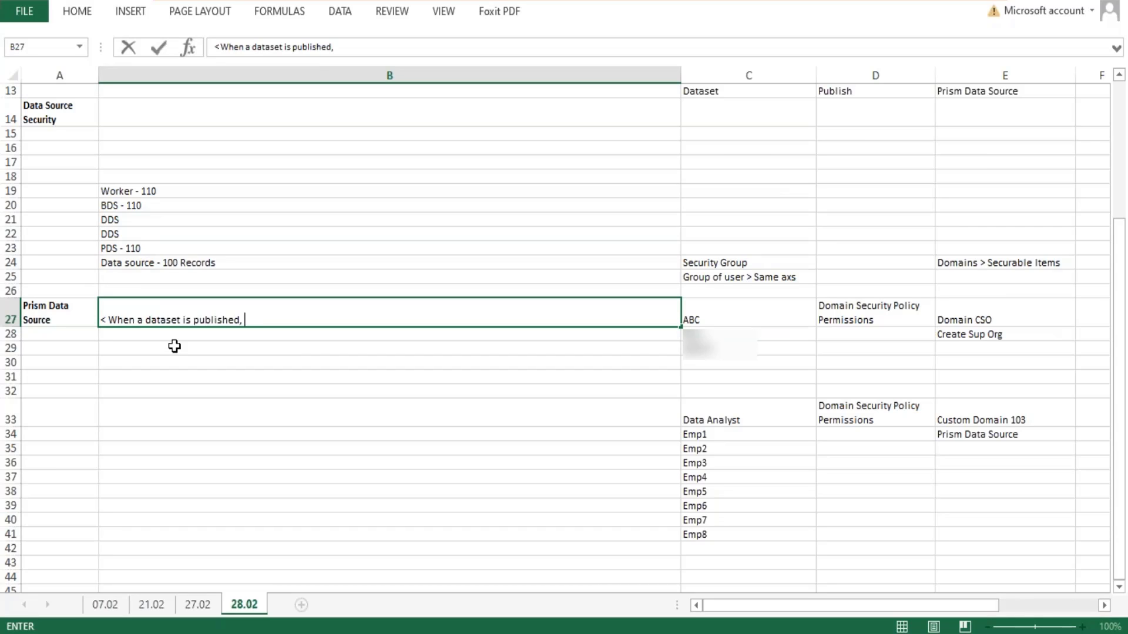
{"action": "type", "text": "Workday cre"}
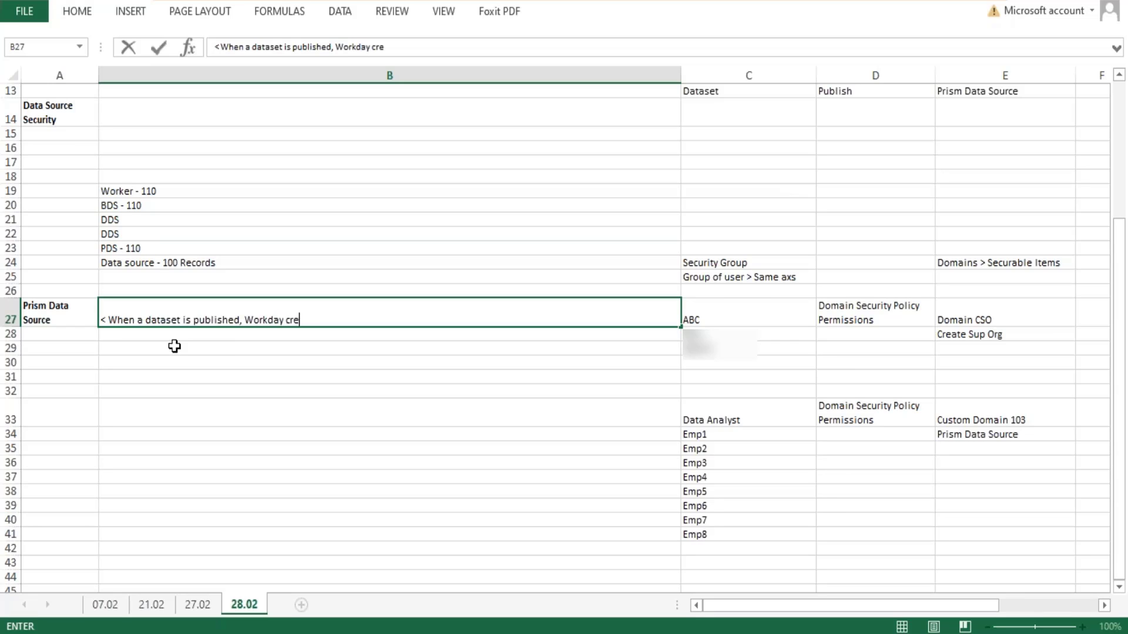
{"action": "type", "text": "ates a Prism Data "}
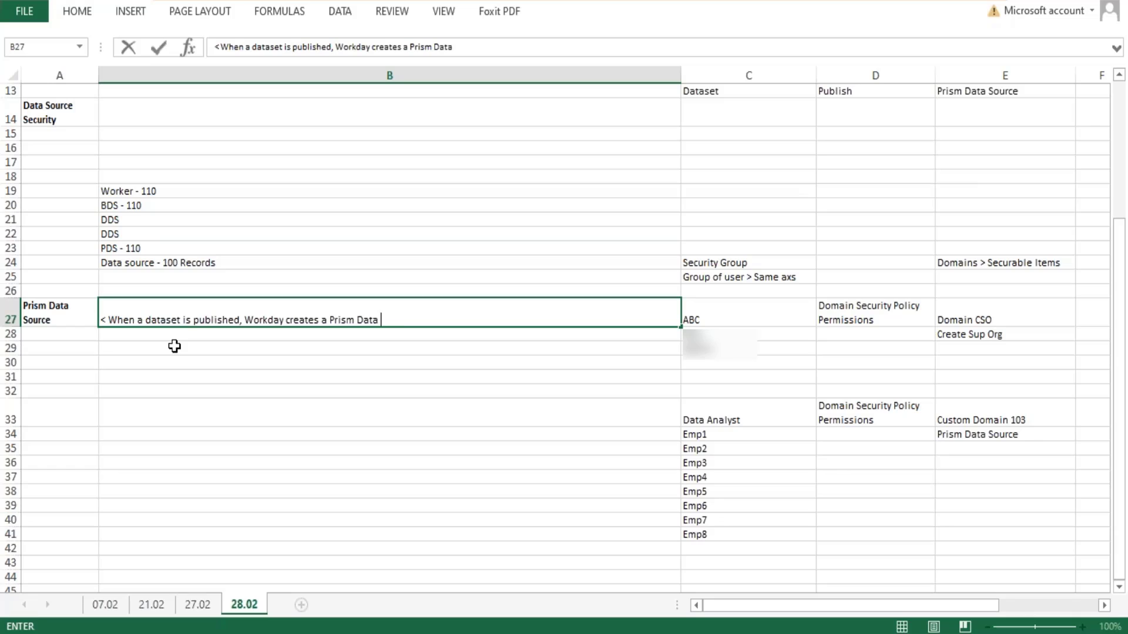
{"action": "type", "text": "Source and I"}
{"action": "type", "text": "oads i"}
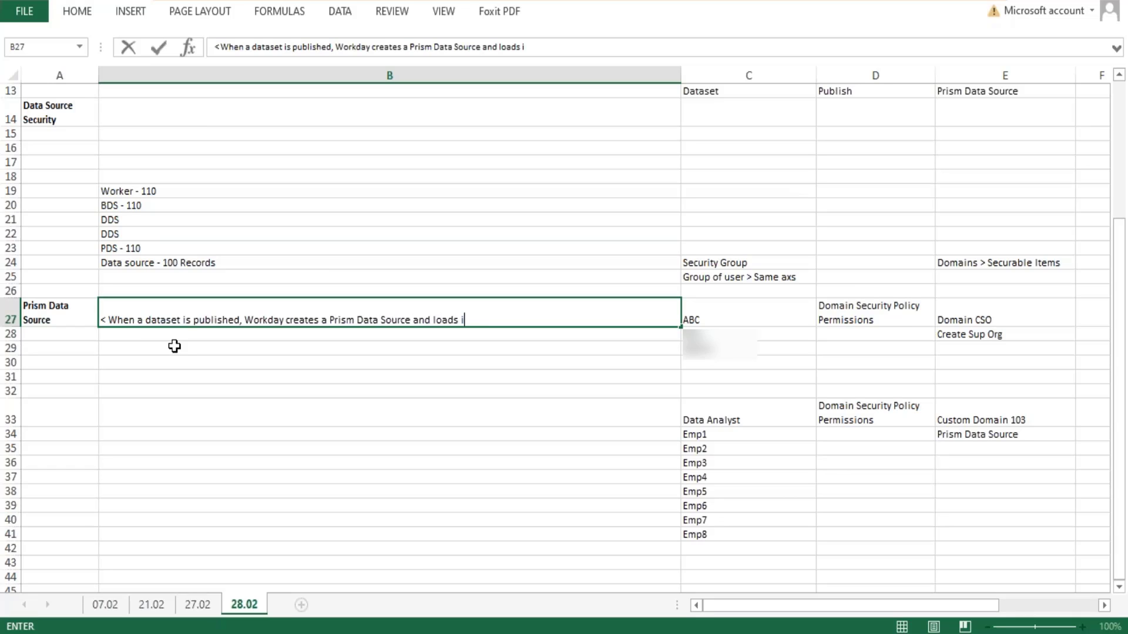
{"action": "type", "text": "t with the transformed data fr"}
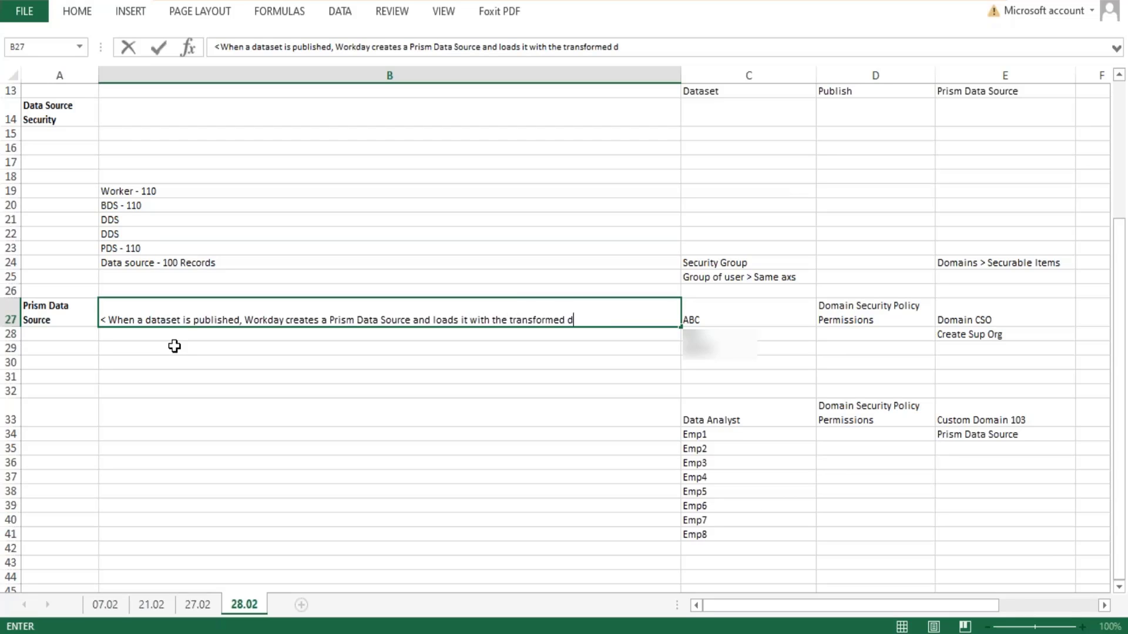
{"action": "type", "text": "the dataset."}
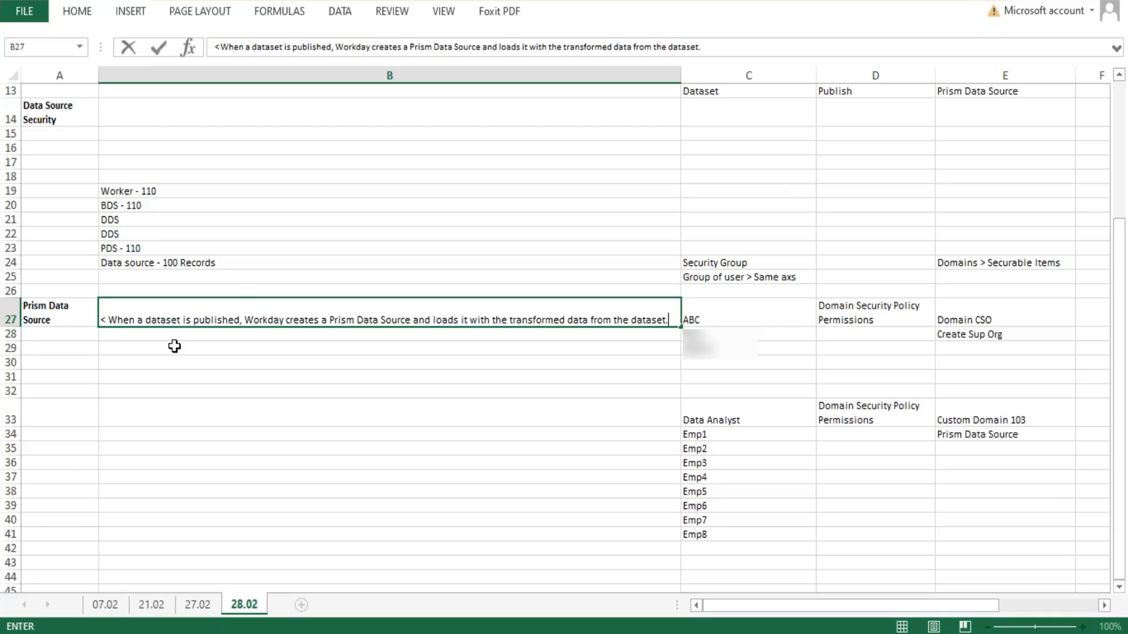
- Add a second line to the B27 note reading "< Prism data sources are different from WD data sources."
{"action": "key", "text": "alt+Return"}
{"action": "type", "text": "<"}
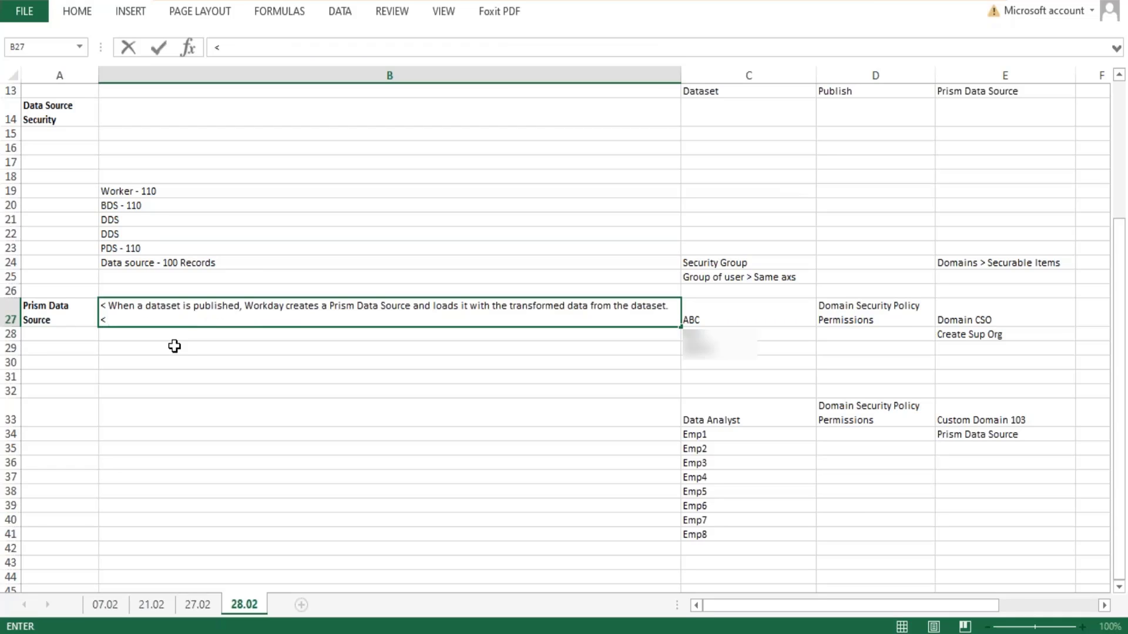
{"action": "type", "text": " Prism data sources a"}
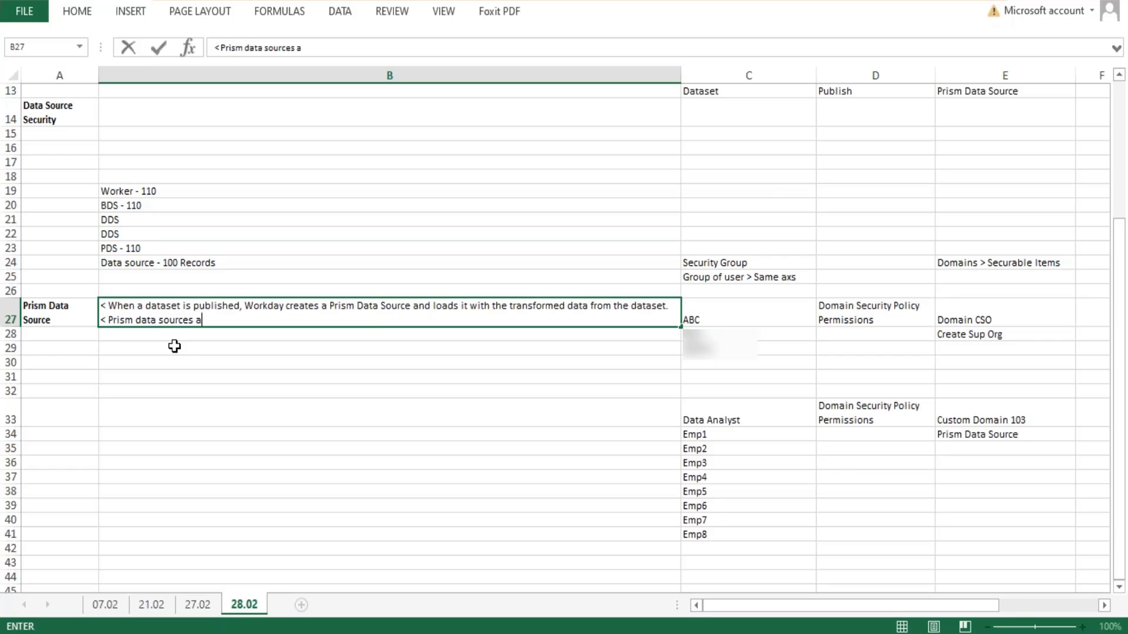
{"action": "type", "text": "re dfff"}
{"action": "key", "text": "BackSpace"}
{"action": "key", "text": "BackSpace"}
{"action": "key", "text": "BackSpace"}
{"action": "type", "text": "ifferent from "}
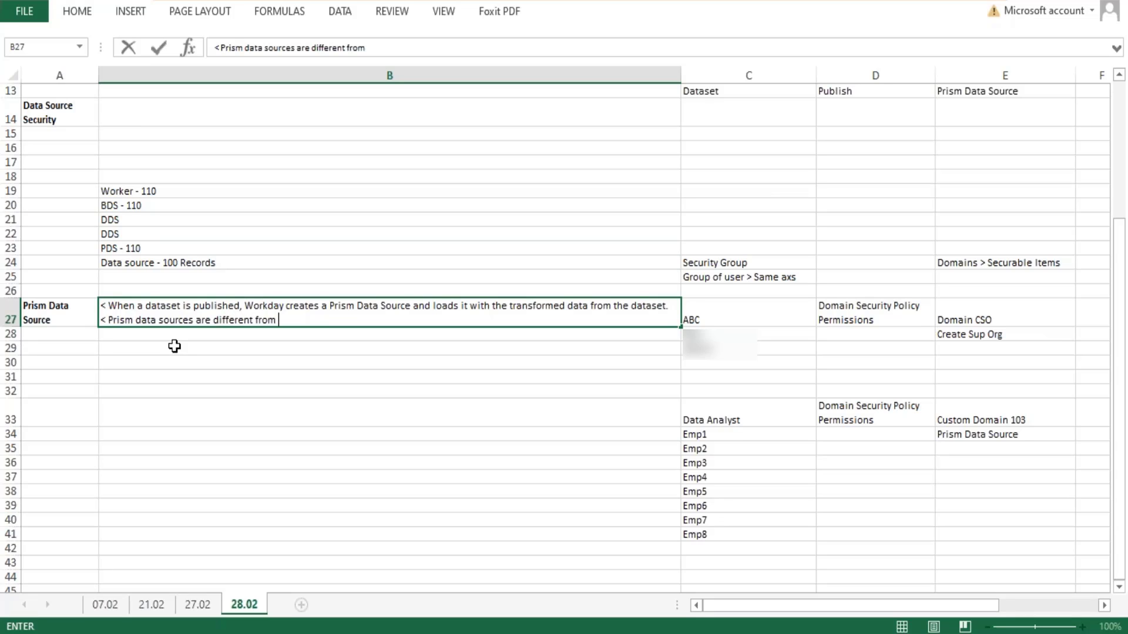
{"action": "type", "text": "Woekday"}
{"action": "key", "text": "BackSpace"}
{"action": "key", "text": "BackSpace"}
{"action": "key", "text": "BackSpace"}
{"action": "key", "text": "BackSpace"}
{"action": "key", "text": "BackSpace"}
{"action": "key", "text": "BackSpace"}
{"action": "key", "text": "BackSpace"}
{"action": "type", "text": "D data sour"}
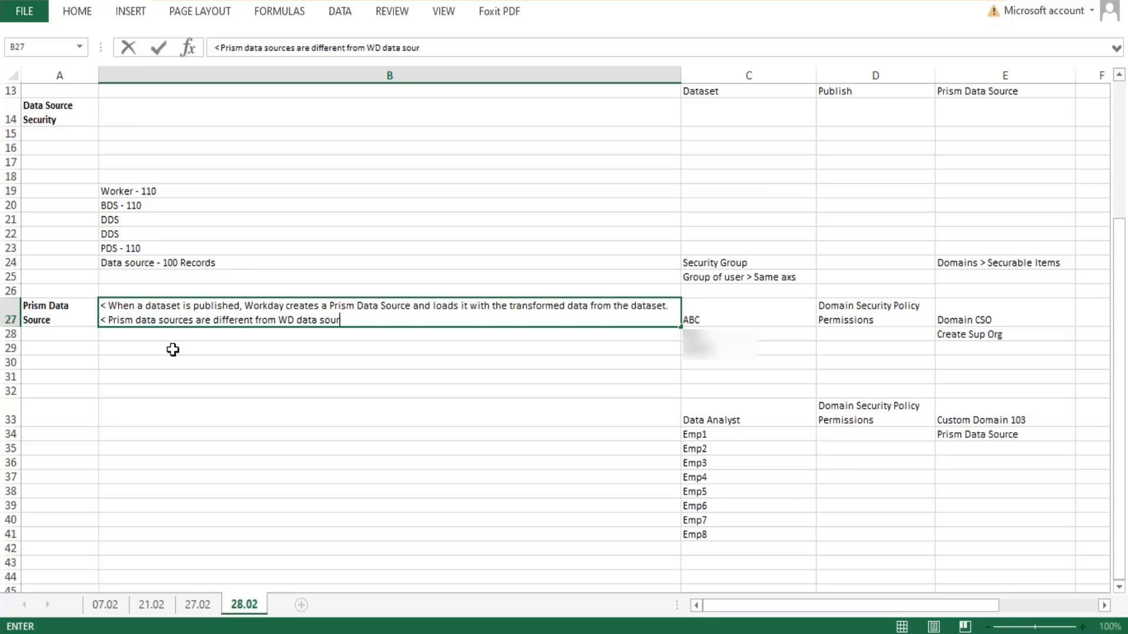
{"action": "type", "text": "ces."}
- Add the numbered line "1. These are custom data sources." to the B27 note and start a line with "2."
{"action": "key", "text": "alt+Return"}
{"action": "type", "text": "1/ T"}
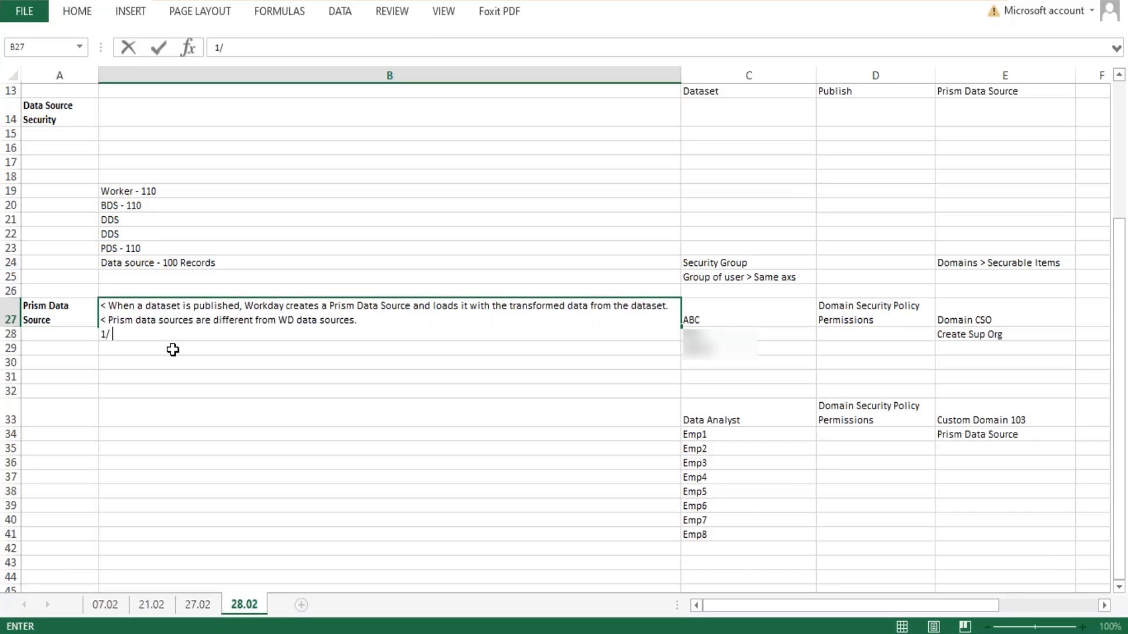
{"action": "key", "text": "BackSpace"}
{"action": "key", "text": "BackSpace"}
{"action": "key", "text": "BackSpace"}
{"action": "type", "text": ". These are custom data sources."}
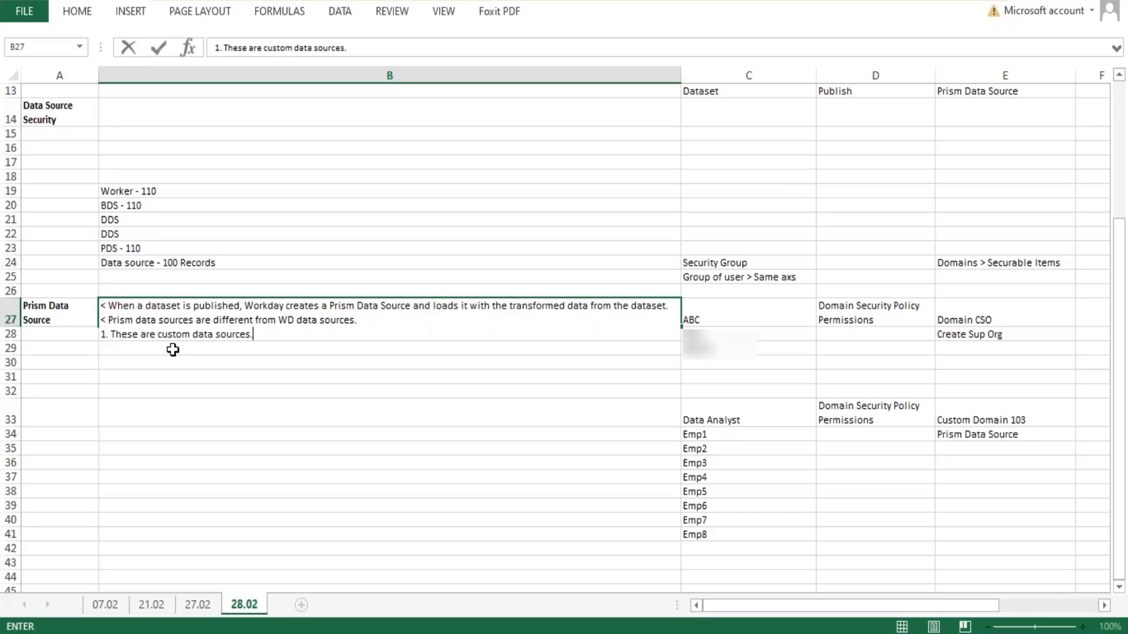
{"action": "key", "text": "alt+Return"}
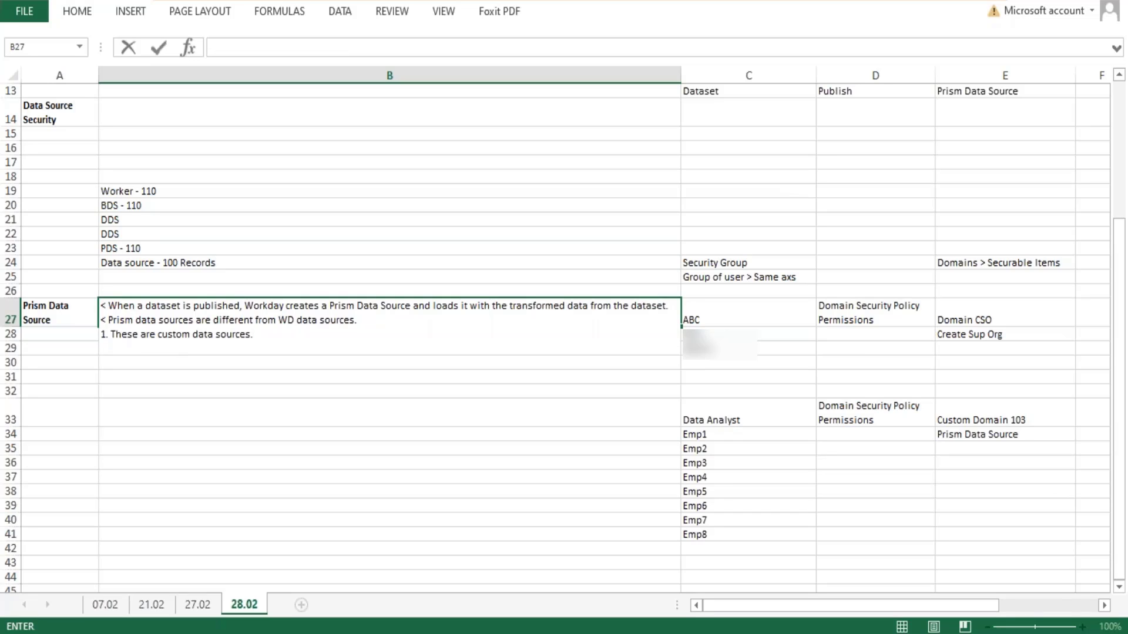
{"action": "type", "text": "2."}
- Switch to Workday's View Prism Data Source page and copy the Company Details data source name as text
{"action": "left_click", "coordinate": [317, 633]}
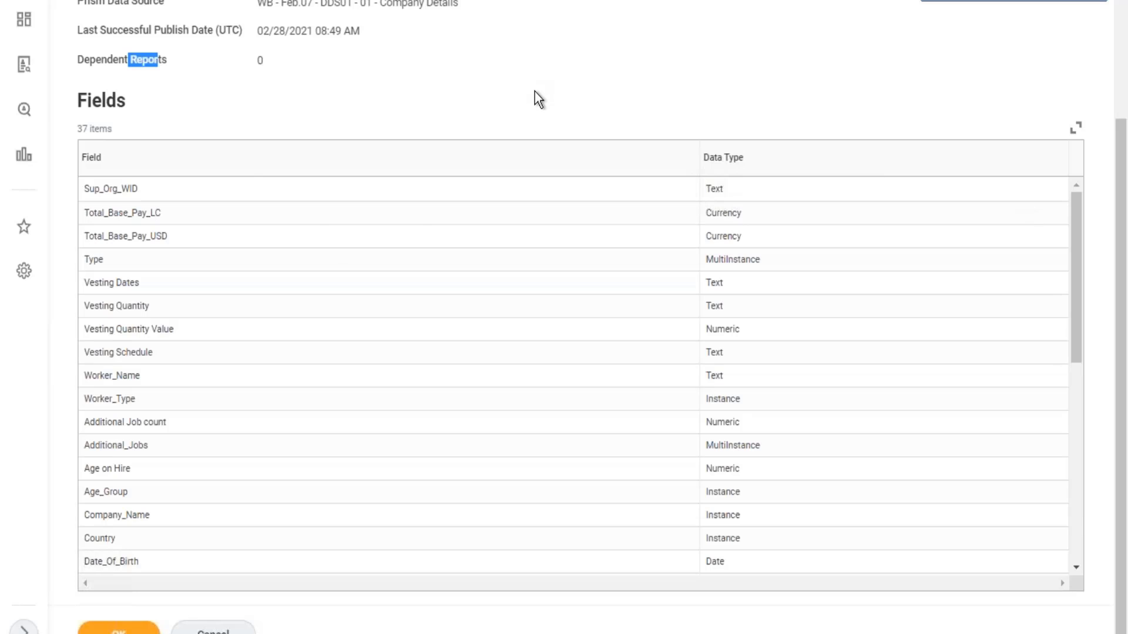
{"action": "scroll", "coordinate": [534, 91], "scroll_direction": "up", "scroll_amount": 3}
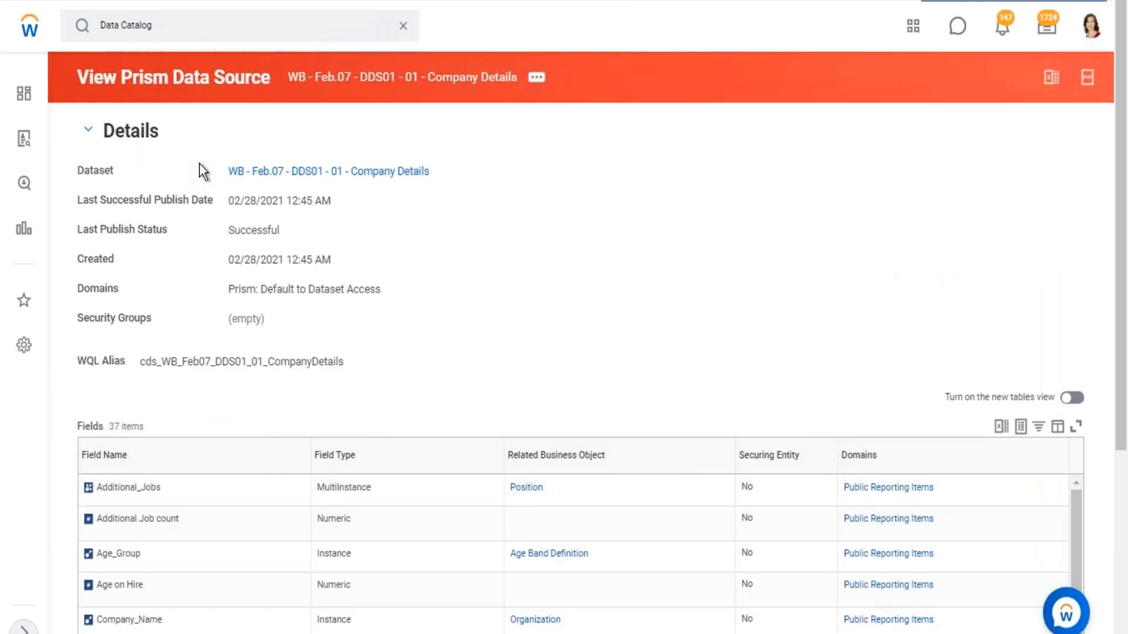
{"action": "left_click_drag", "start_coordinate": [210, 166], "coordinate": [413, 183]}
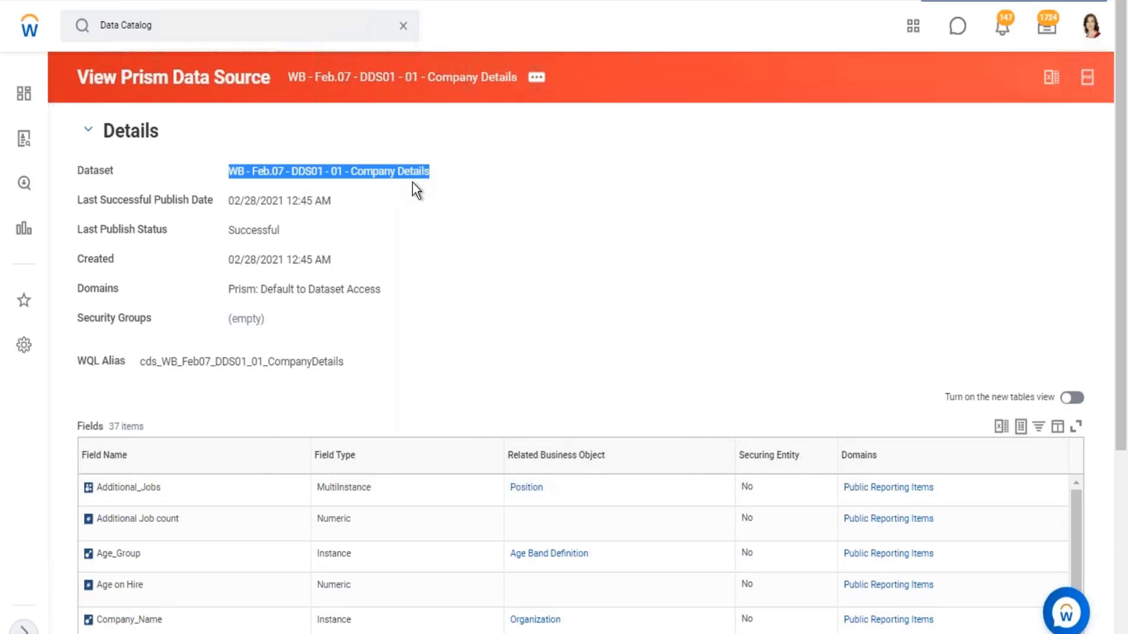
{"action": "left_click", "coordinate": [538, 82]}
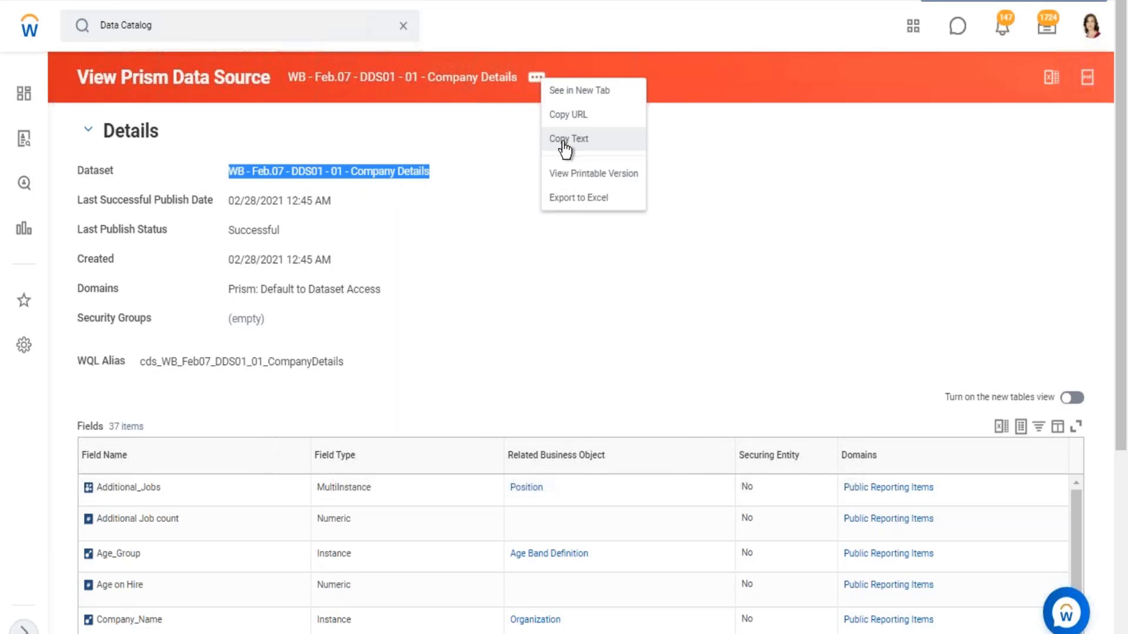
{"action": "left_click", "coordinate": [564, 141]}
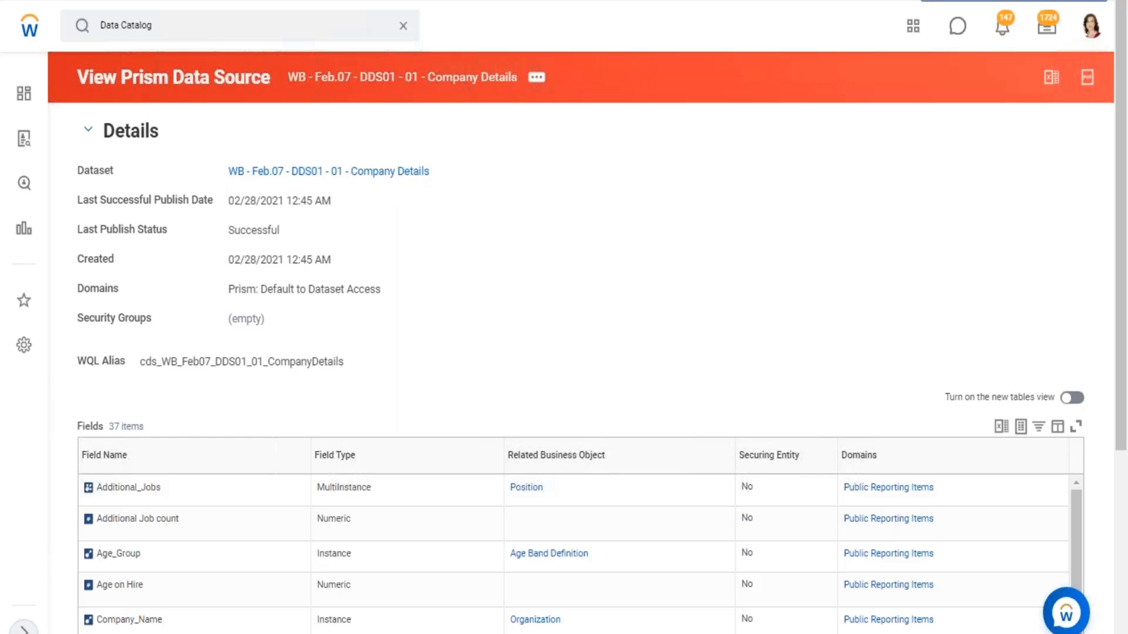
- Search Workday for "create custom repor" and open the Create Custom Report task
{"action": "left_click", "coordinate": [363, 30]}
{"action": "left_click", "coordinate": [179, 27]}
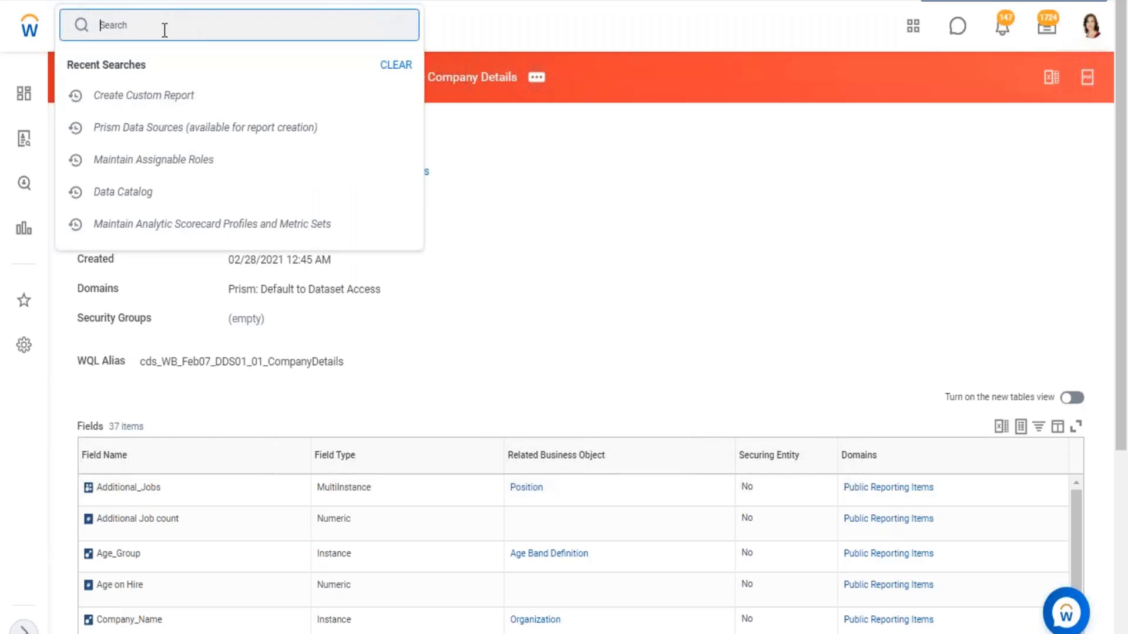
{"action": "type", "text": "create custom repor"}
{"action": "key", "text": "Return"}
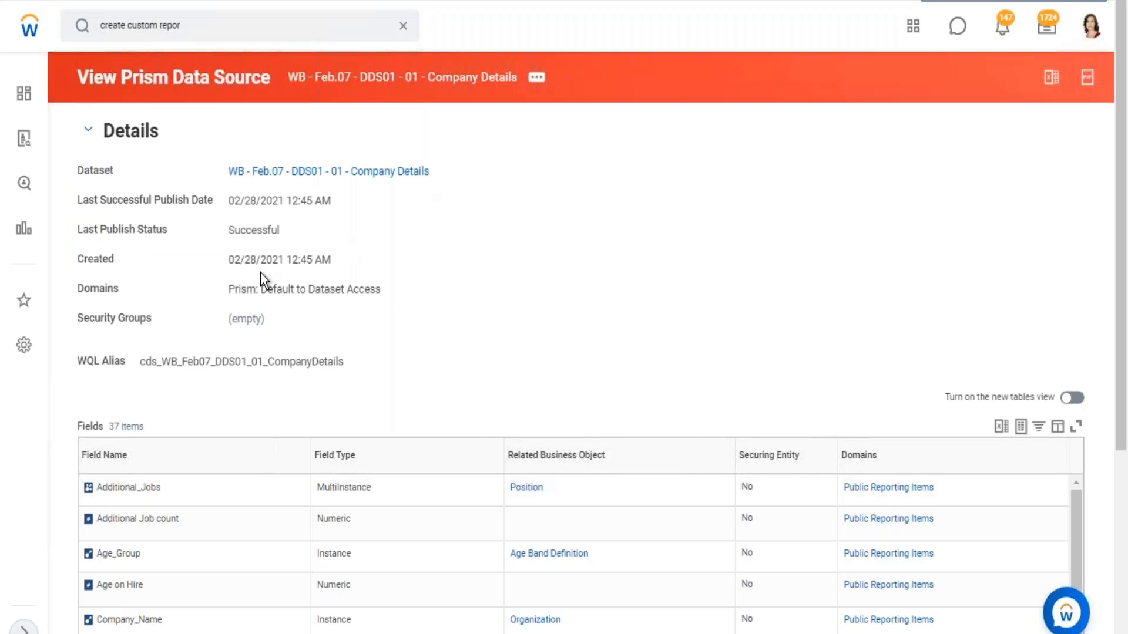
- Set the custom report's data source to "WB - Feb.07 - DDS01 - 01 - Company Details" and its report type to Advanced
{"action": "left_click", "coordinate": [251, 374]}
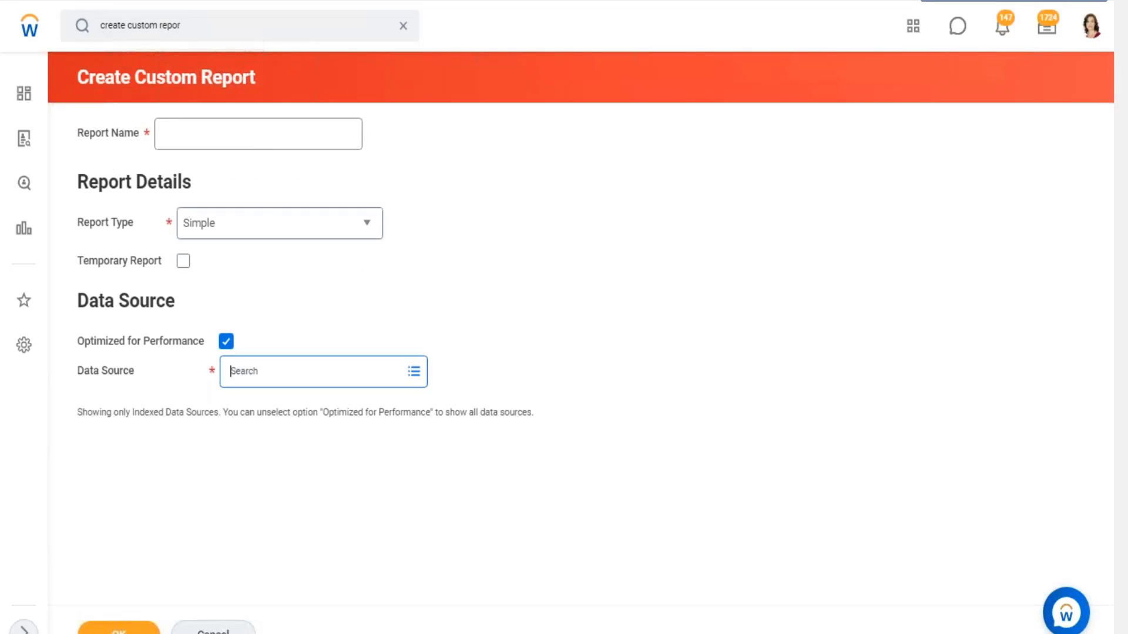
{"action": "key", "text": "ctrl+v"}
{"action": "key", "text": "Return"}
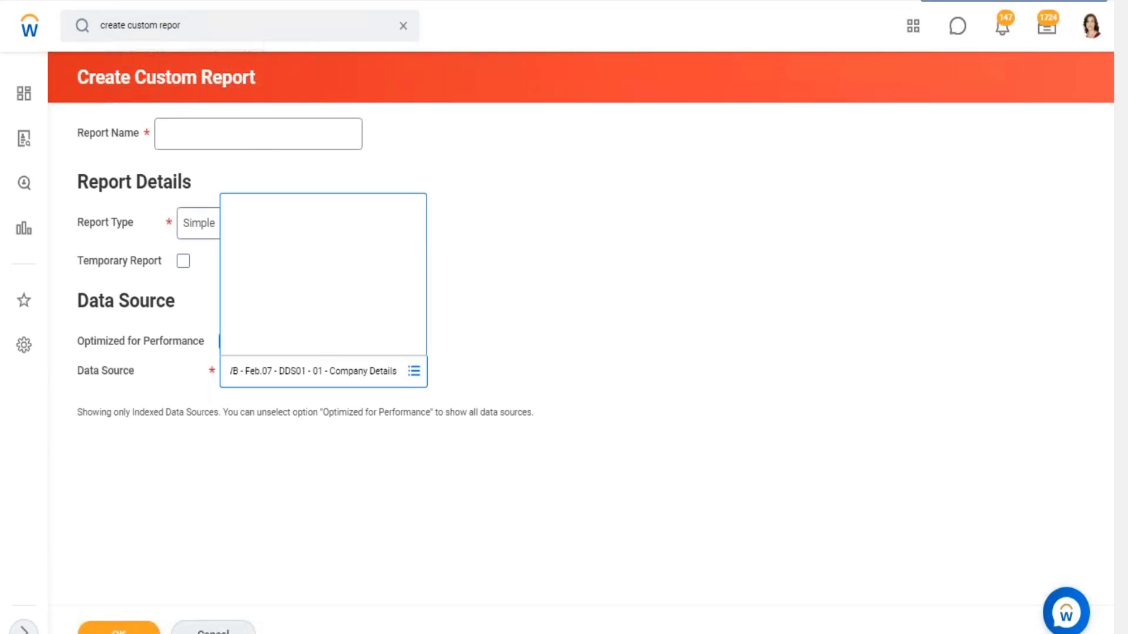
{"action": "left_click", "coordinate": [498, 330]}
{"action": "left_click", "coordinate": [229, 223]}
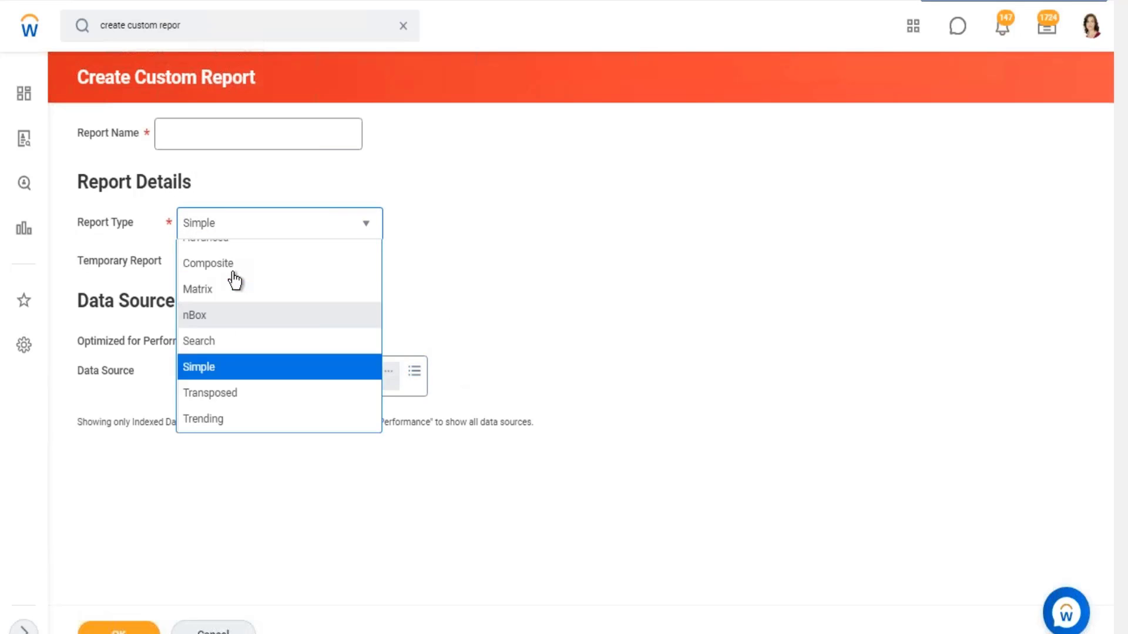
{"action": "left_click", "coordinate": [212, 275]}
- Name the custom report "Test Report" and create it so its definition opens for editing
{"action": "left_click", "coordinate": [196, 147]}
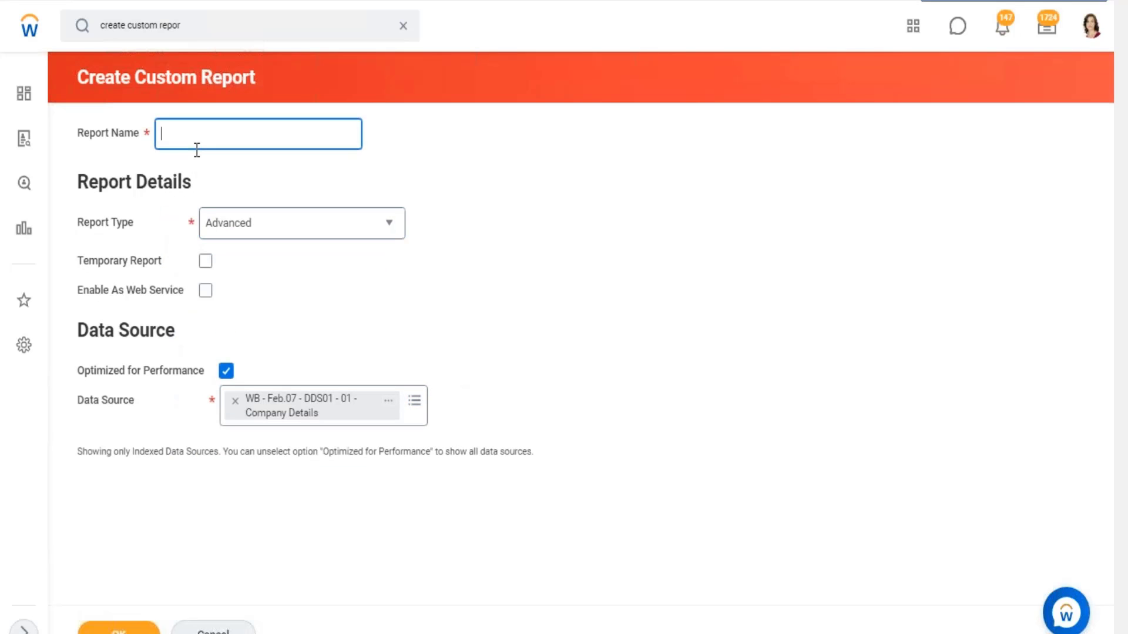
{"action": "type", "text": "TEst REsp"}
{"action": "key", "text": "BackSpace"}
{"action": "key", "text": "BackSpace"}
{"action": "key", "text": "BackSpace"}
{"action": "type", "text": "eport"}
{"action": "left_click", "coordinate": [171, 134]}
{"action": "key", "text": "BackSpace"}
{"action": "type", "text": "e"}
{"action": "left_click", "coordinate": [555, 213]}
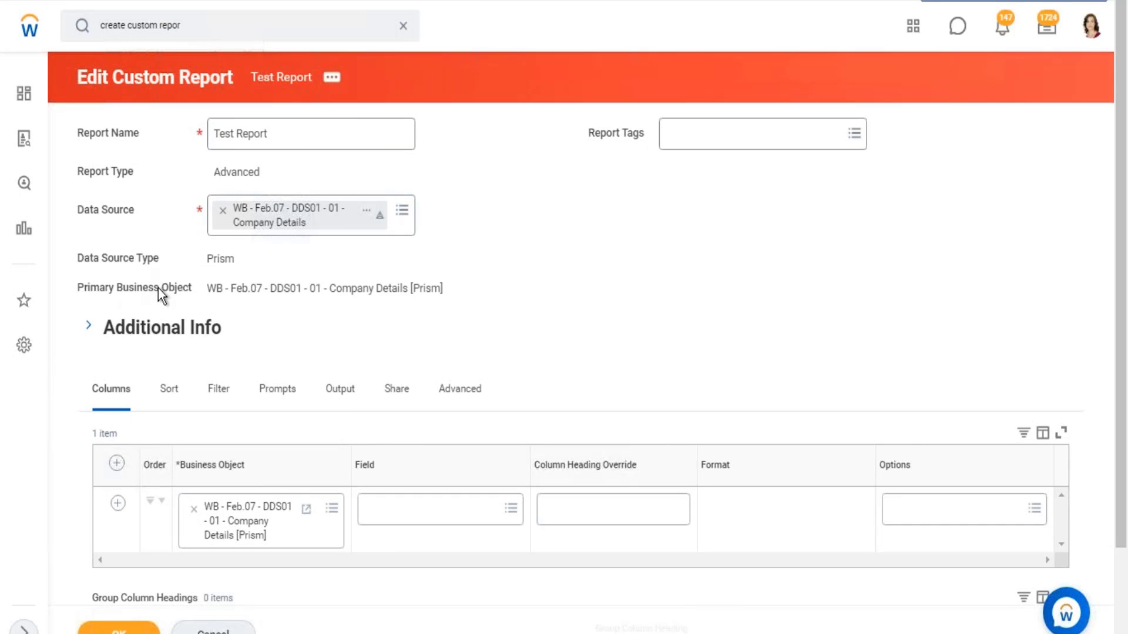
- Highlight the report's primary business object, switch to Excel, complete line 2 in B27 as "Have tehir own Primary BO." and start line "3."
{"action": "double_click", "coordinate": [157, 289]}
{"action": "left_click_drag", "start_coordinate": [216, 290], "coordinate": [401, 292]}
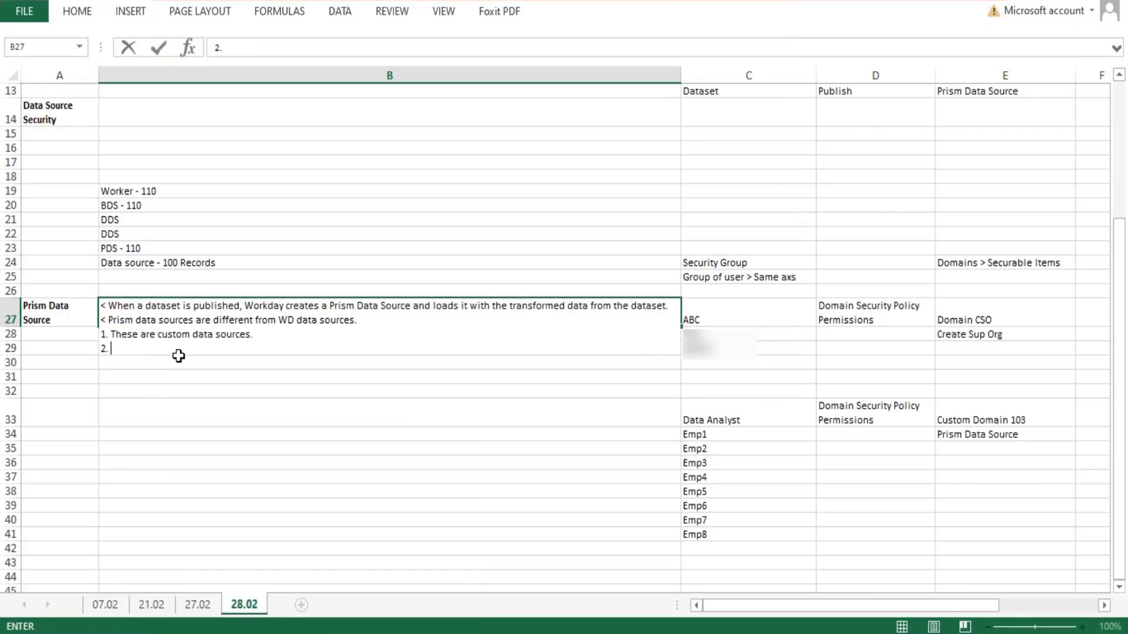
{"action": "type", "text": "Hae tehir own Prim"}
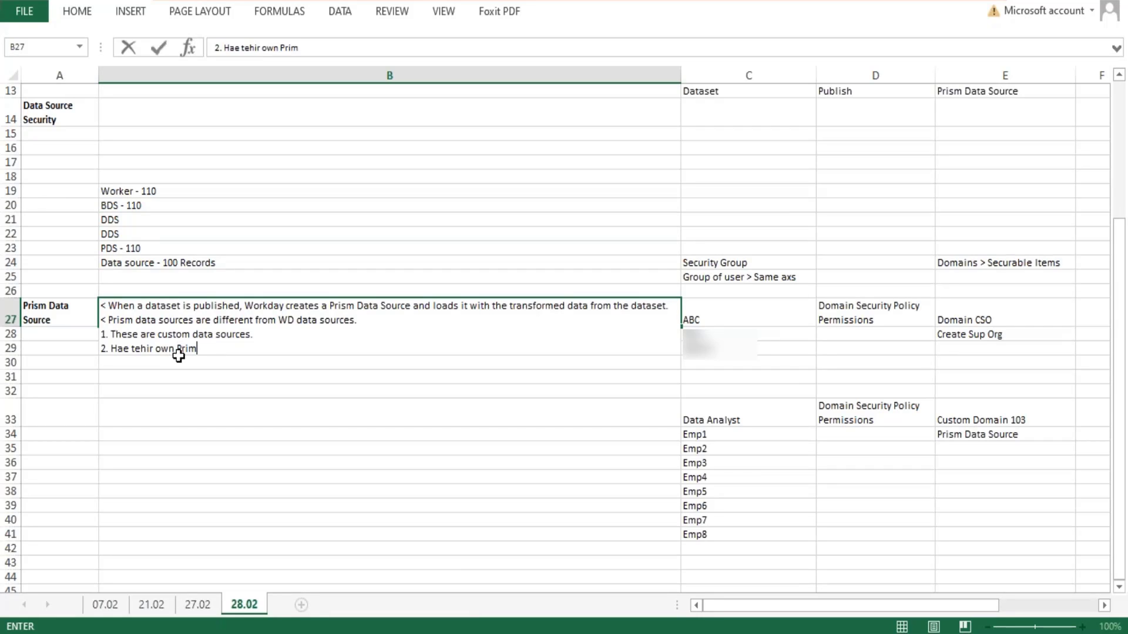
{"action": "type", "text": "ary BO."}
{"action": "key", "text": "alt+Return"}
{"action": "type", "text": "3."}
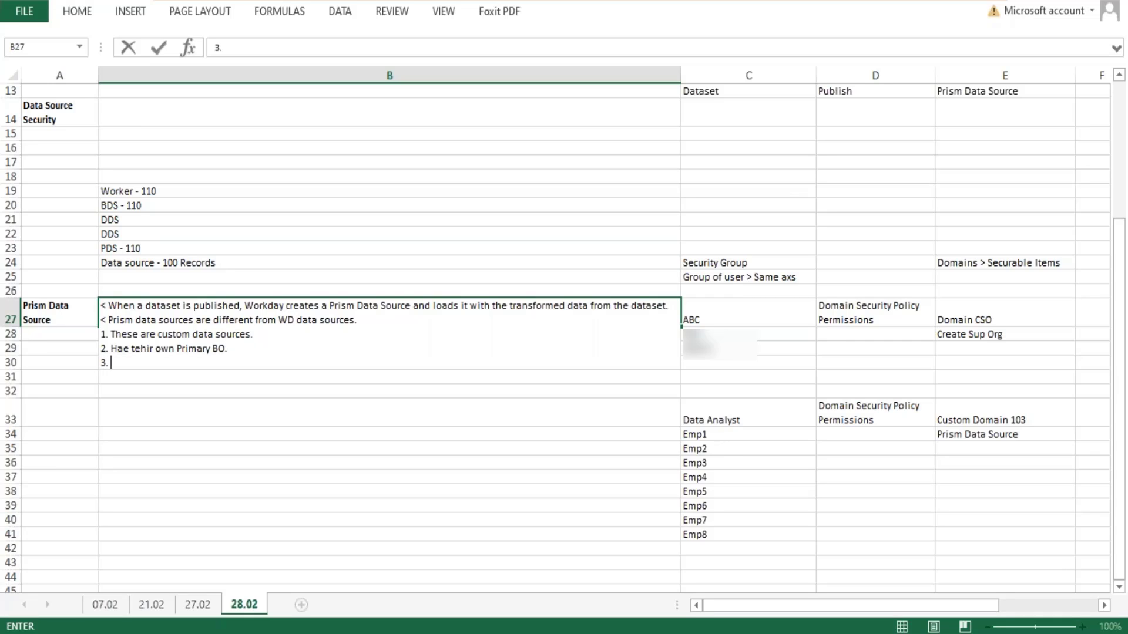
{"action": "left_click", "coordinate": [131, 350]}
{"action": "type", "text": "v"}
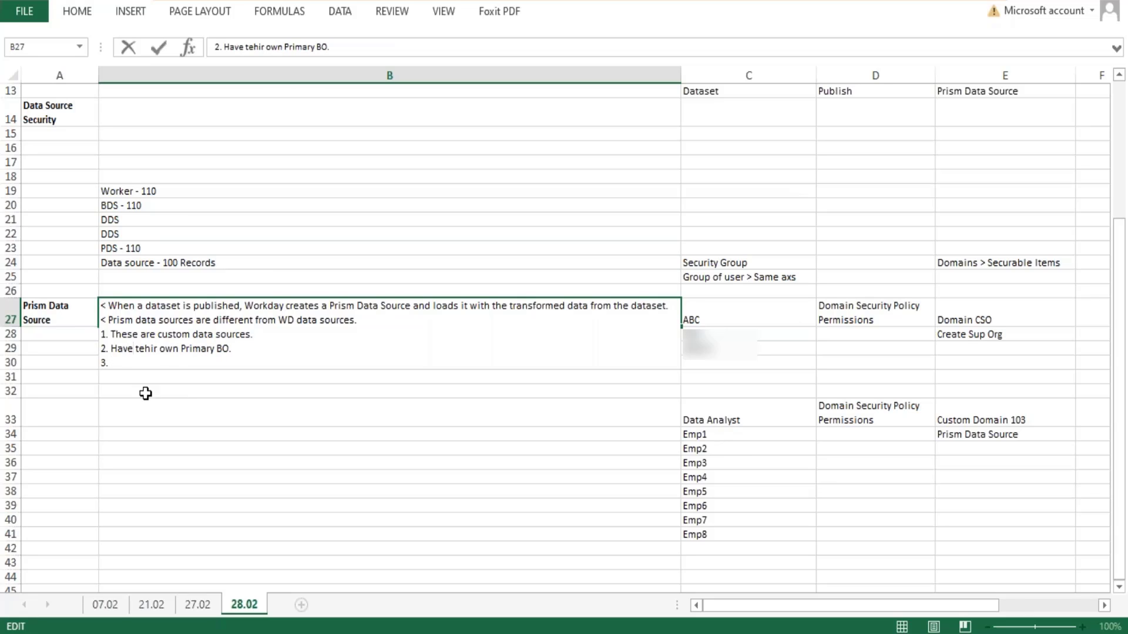
- Write line 3 of the B27 note as "Can have their data removed by unpublishing the dataset."
{"action": "left_click", "coordinate": [148, 365]}
{"action": "type", "text": "Have"}
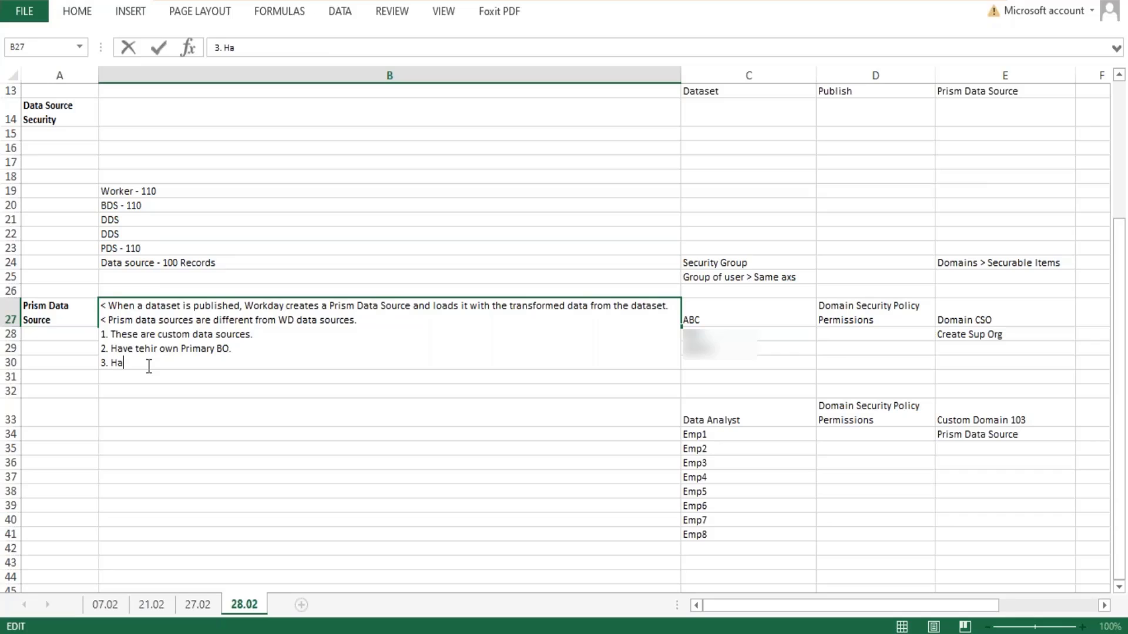
{"action": "key", "text": "BackSpace"}
{"action": "key", "text": "BackSpace"}
{"action": "key", "text": "BackSpace"}
{"action": "key", "text": "BackSpace"}
{"action": "type", "text": "Can have their data removed"}
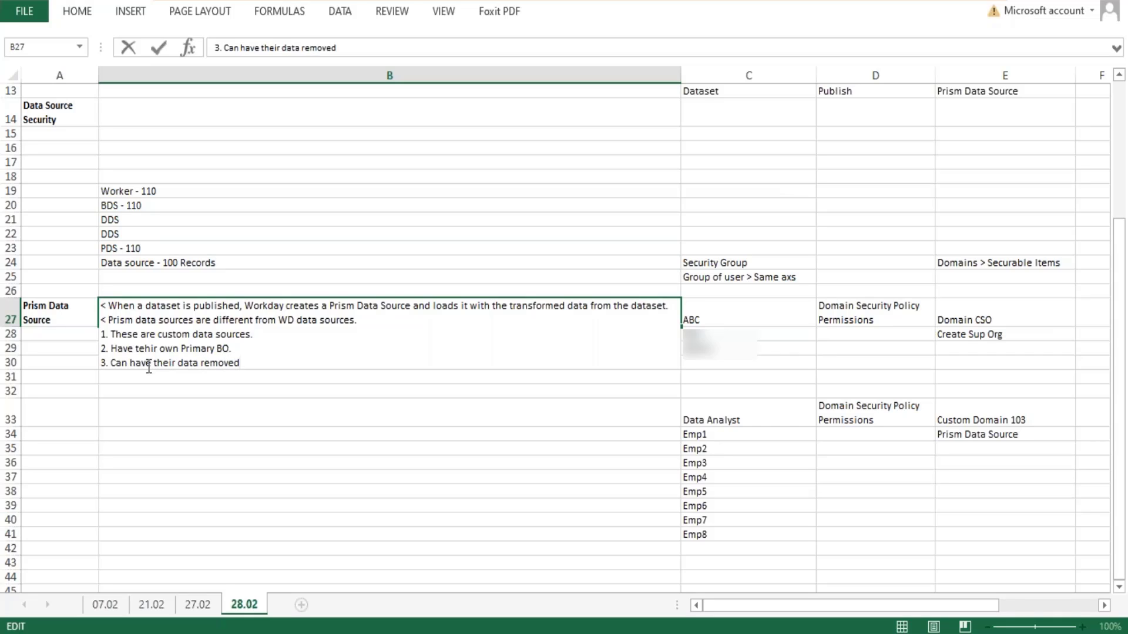
{"action": "type", "text": " by unpublishing the data"}
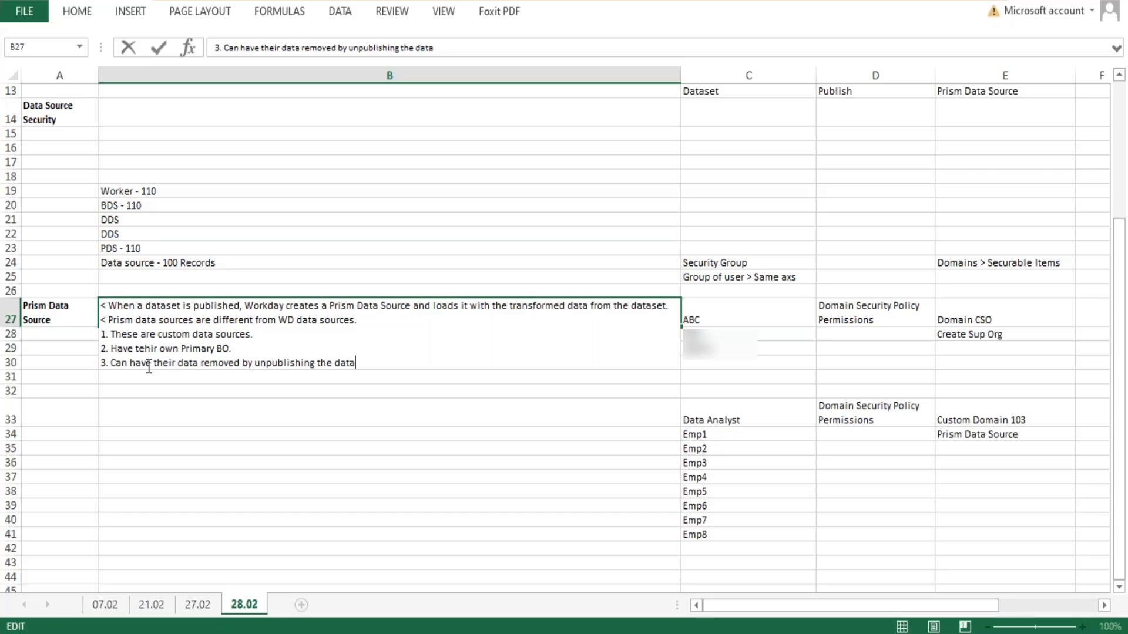
{"action": "type", "text": "set."}
- Append to line 3: "When a dataset is unpublised, all reports that use it will be broken until the prism data source is populated again."
{"action": "type", "text": "When a dataset i"}
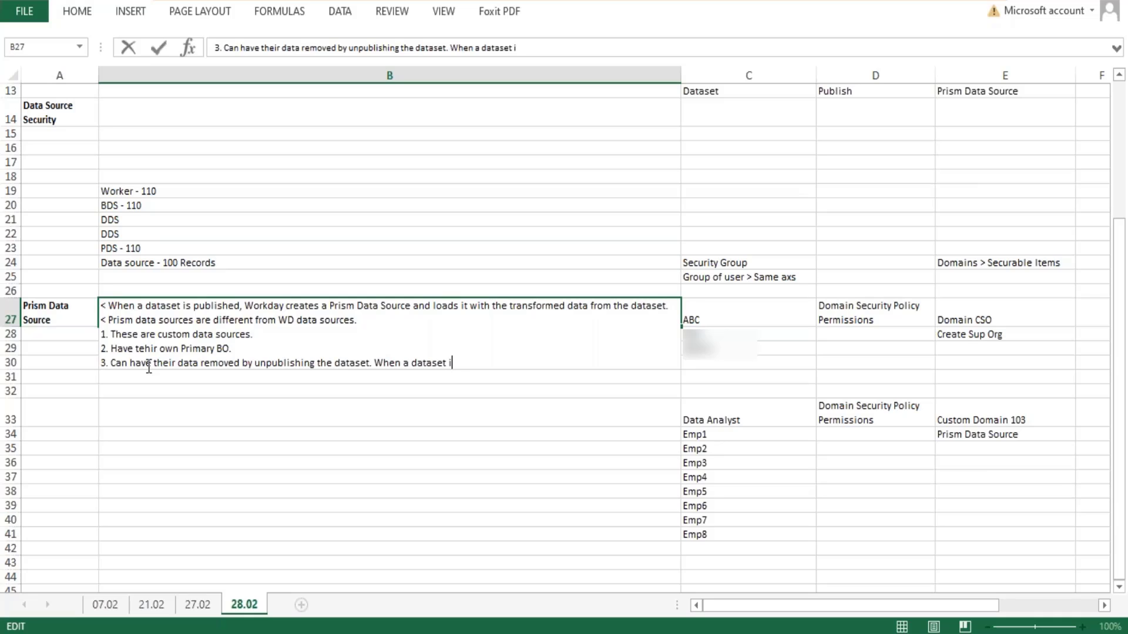
{"action": "type", "text": "s unpublised, all "}
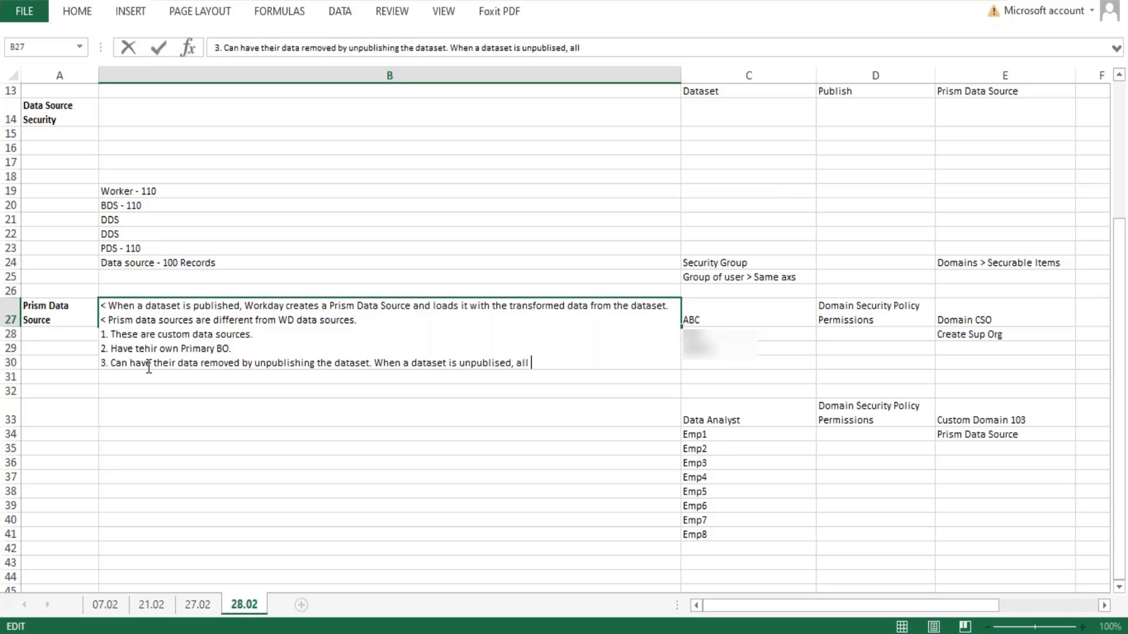
{"action": "type", "text": "reports that u"}
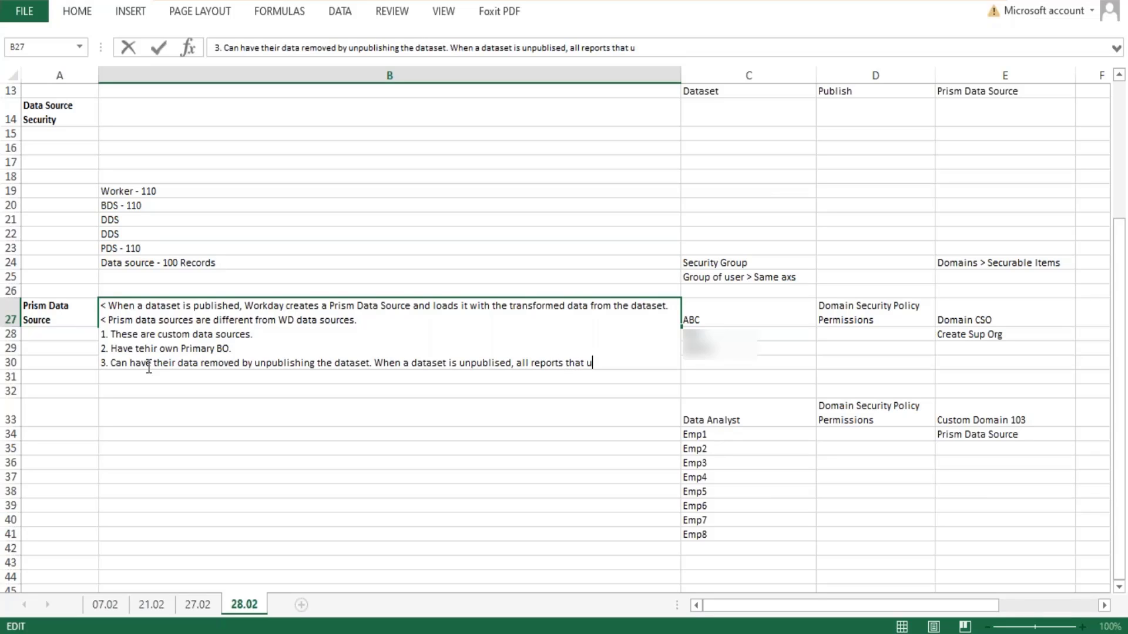
{"action": "type", "text": "se it will be broken"}
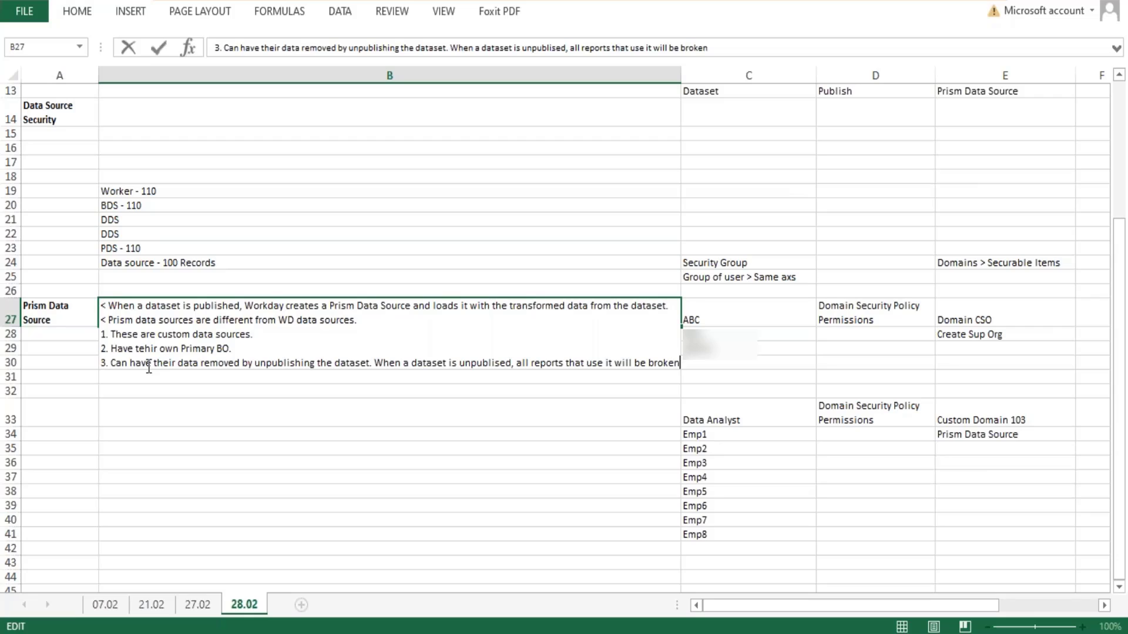
{"action": "type", "text": " un"}
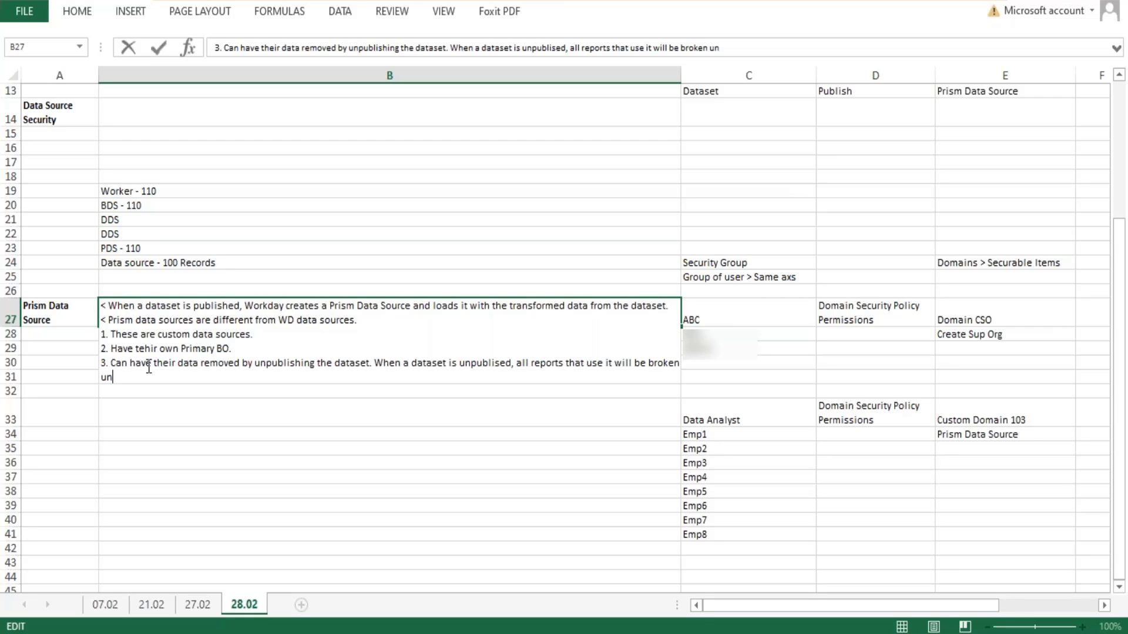
{"action": "type", "text": "til the prism data source is pu"}
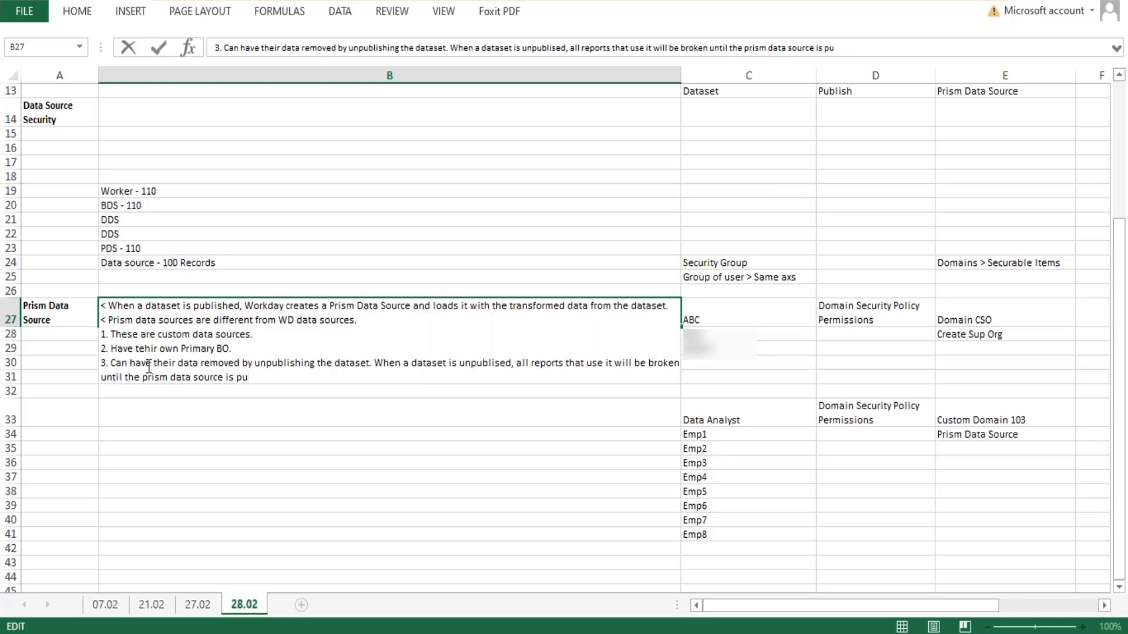
{"action": "key", "text": "BackSpace"}
{"action": "type", "text": "opulated again."}
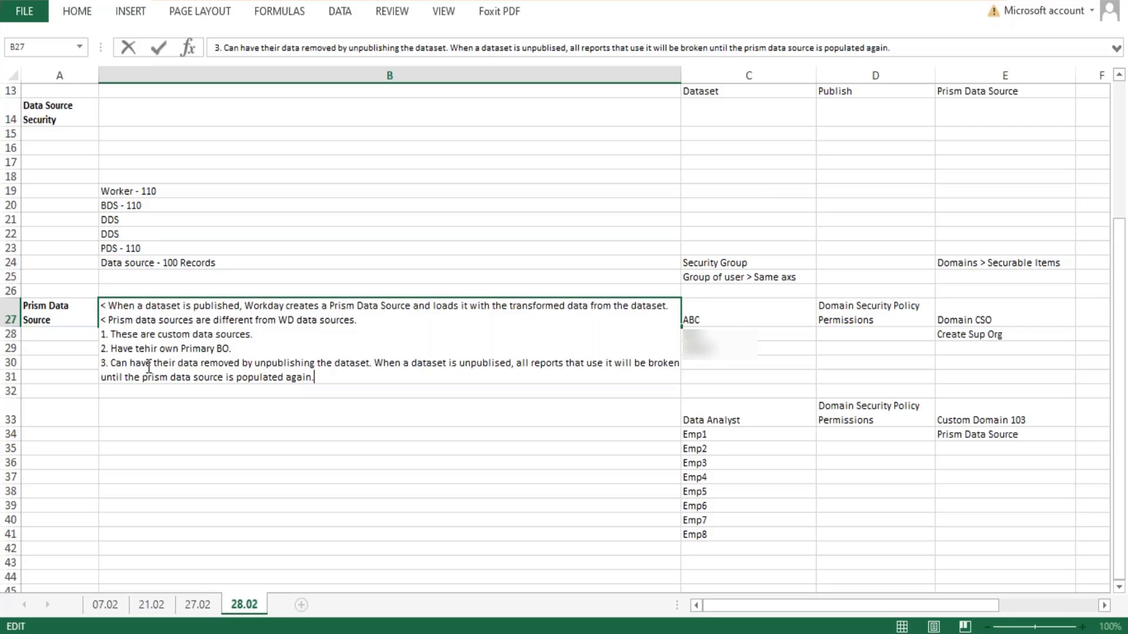
- Add the line "4. Delete it by unpublishing the dataset." to the B27 note
{"action": "key", "text": "alt+Return"}
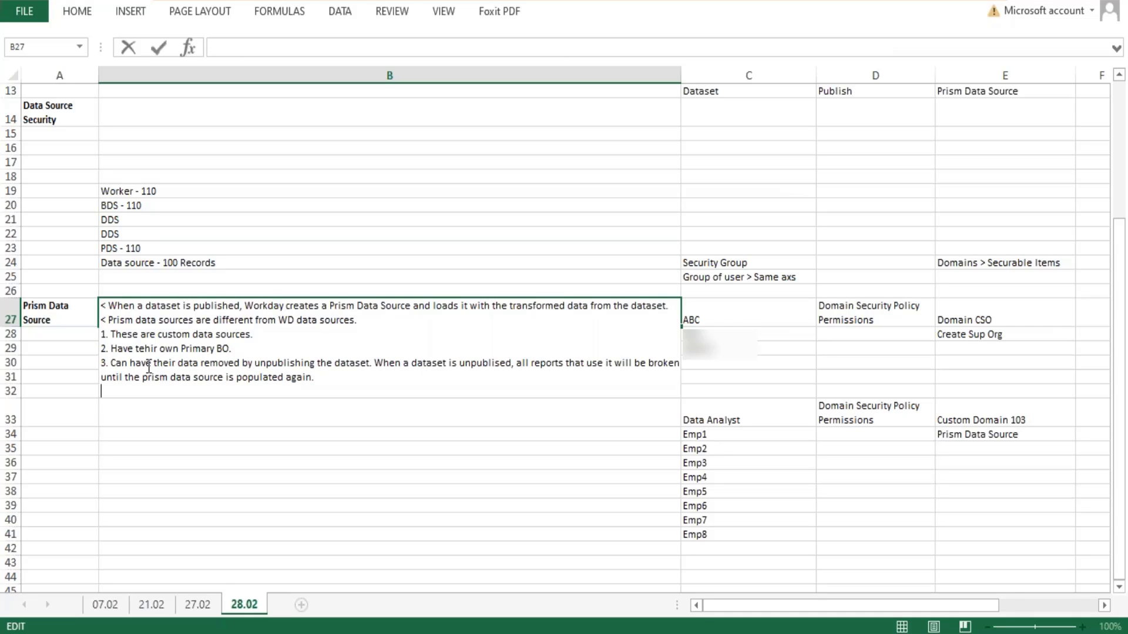
{"action": "type", "text": "4."}
{"action": "type", "text": "Delete it by u"}
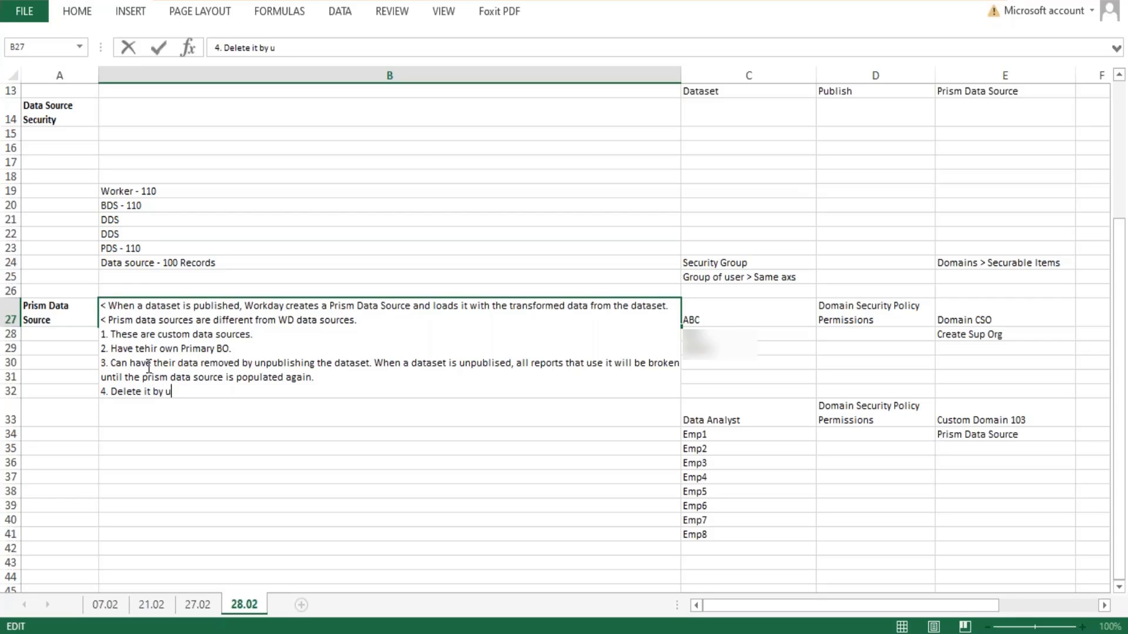
{"action": "type", "text": "npublishing the dataset."}
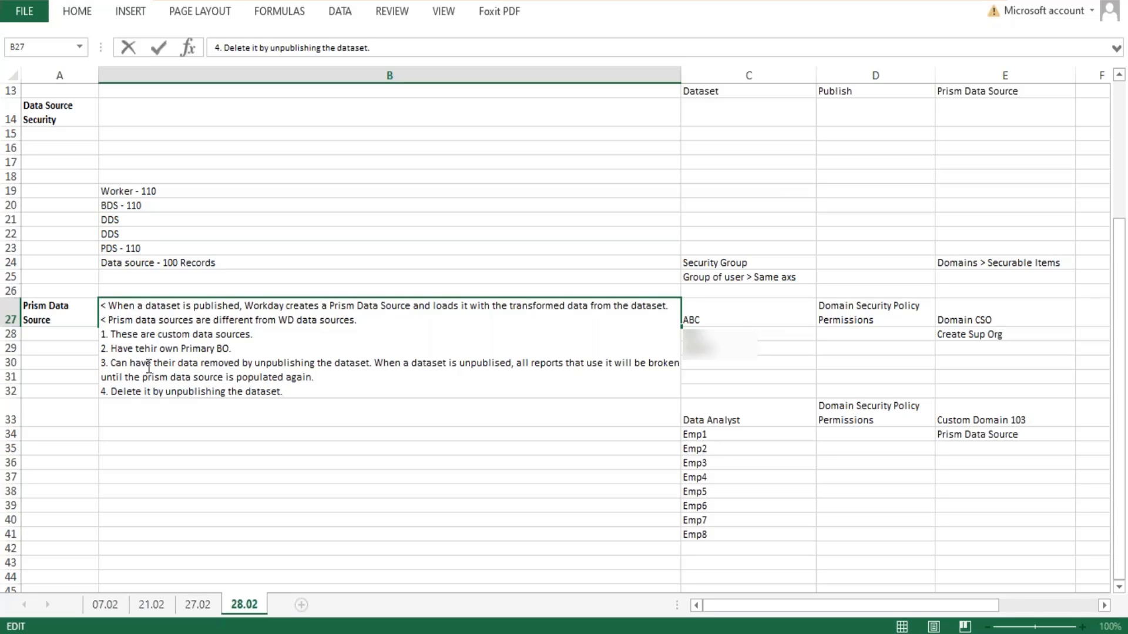
- Add the line "5. Can only support some report types:" to the B27 note and commit the cell
{"action": "key", "text": "alt+Return"}
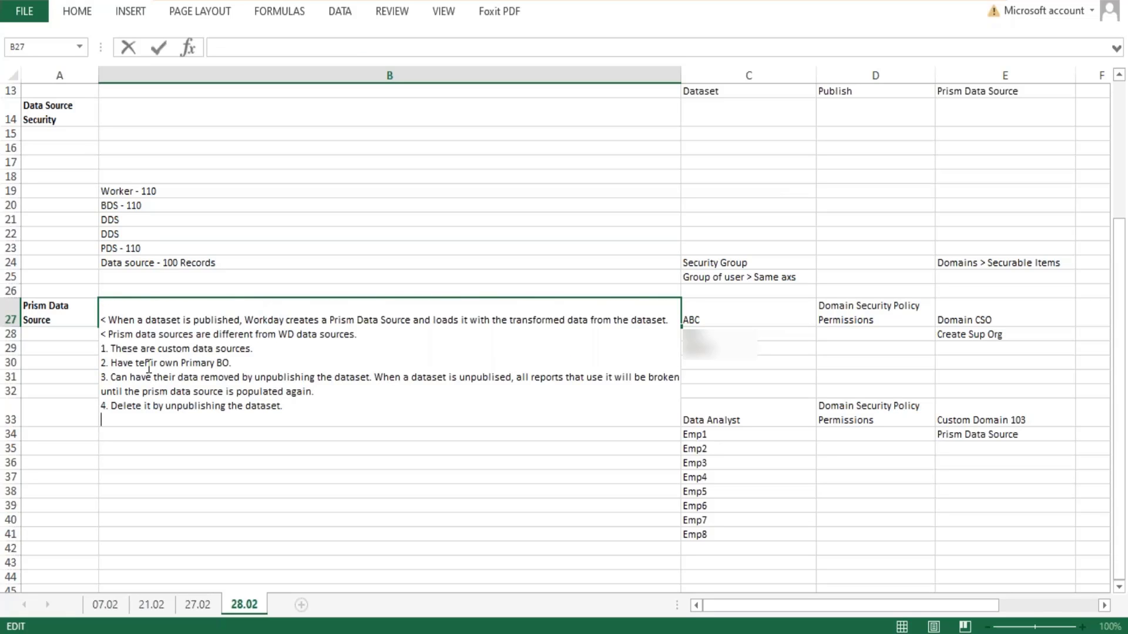
{"action": "type", "text": "5. Can only suppor"}
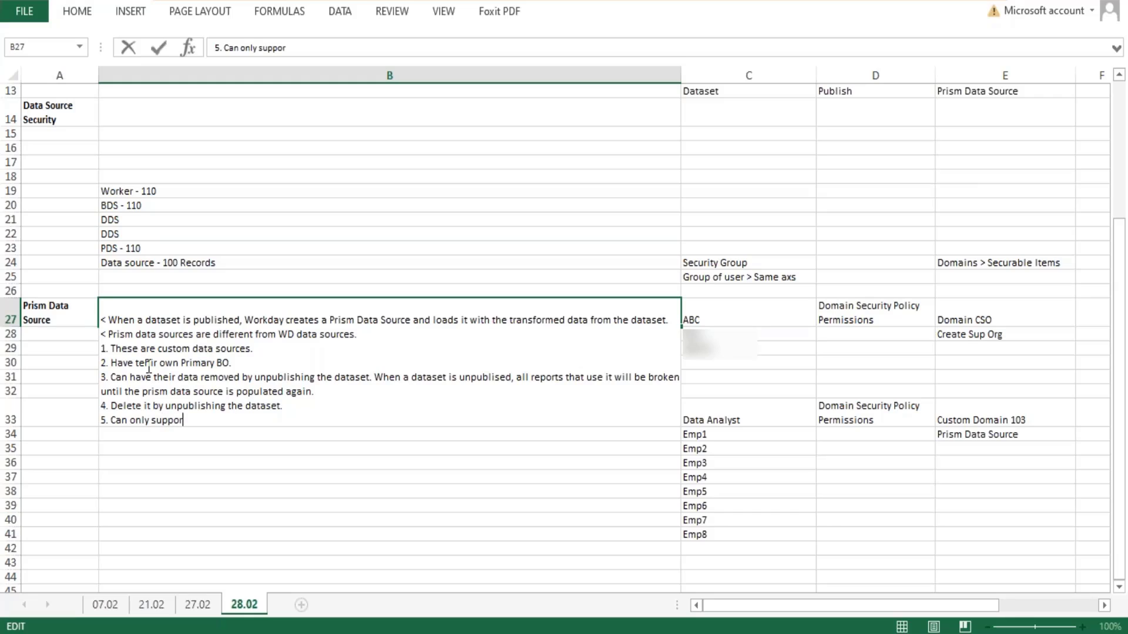
{"action": "type", "text": "t some report "}
{"action": "type", "text": "types:"}
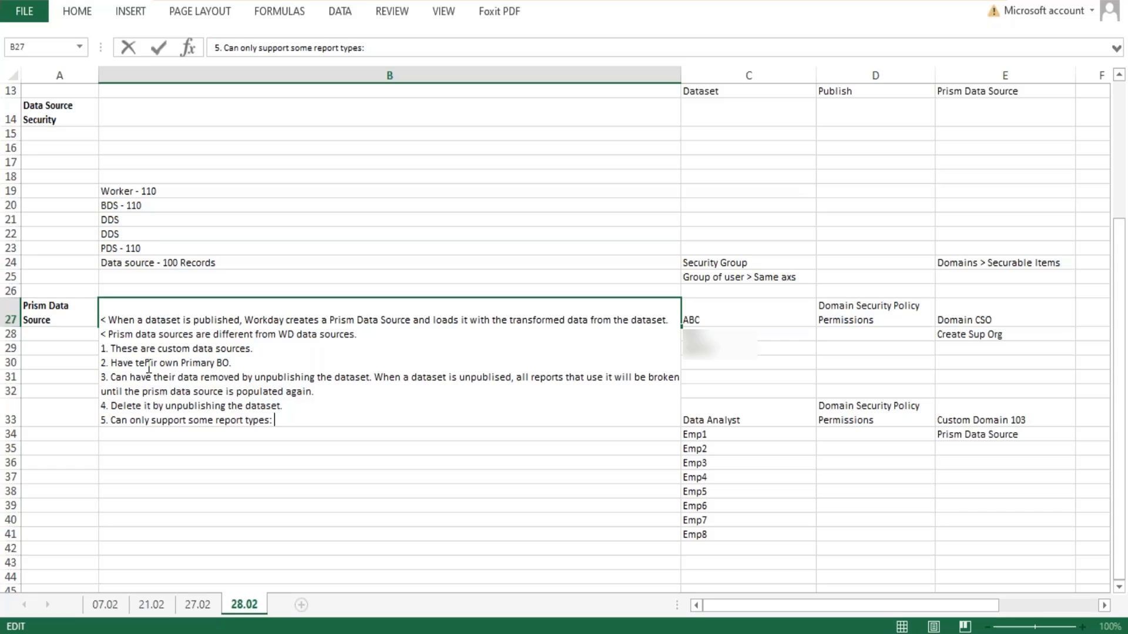
{"action": "key", "text": "Return"}
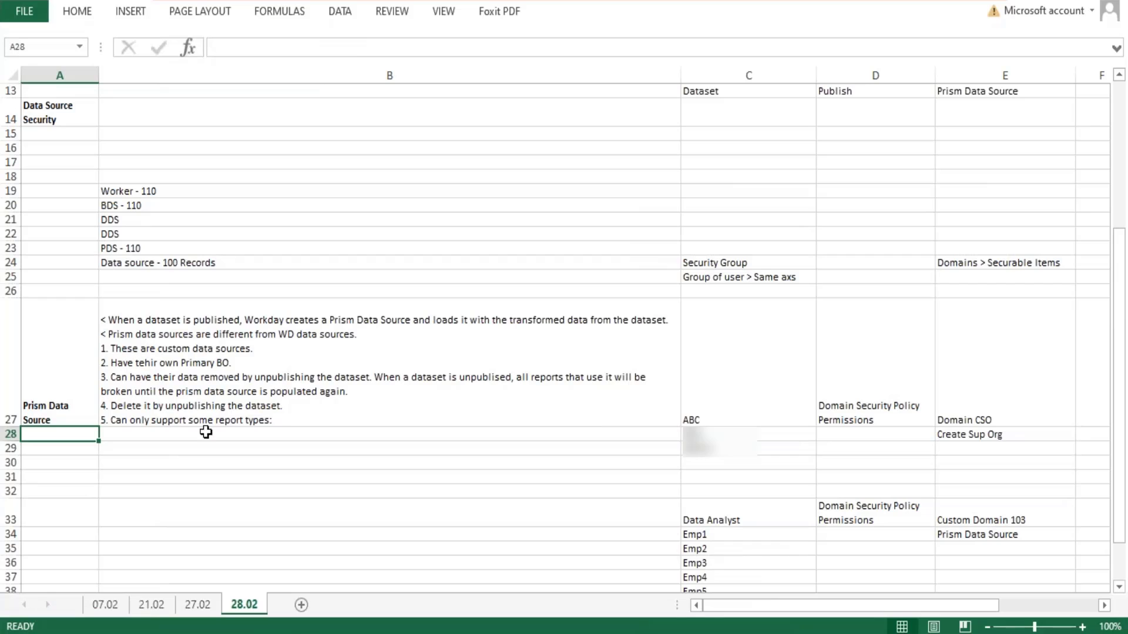
- Complete line 5 of the B27 note with "advanced/ Matrix/ Simple/ Composite and Transposed." and save the workbook
{"action": "double_click", "coordinate": [276, 421]}
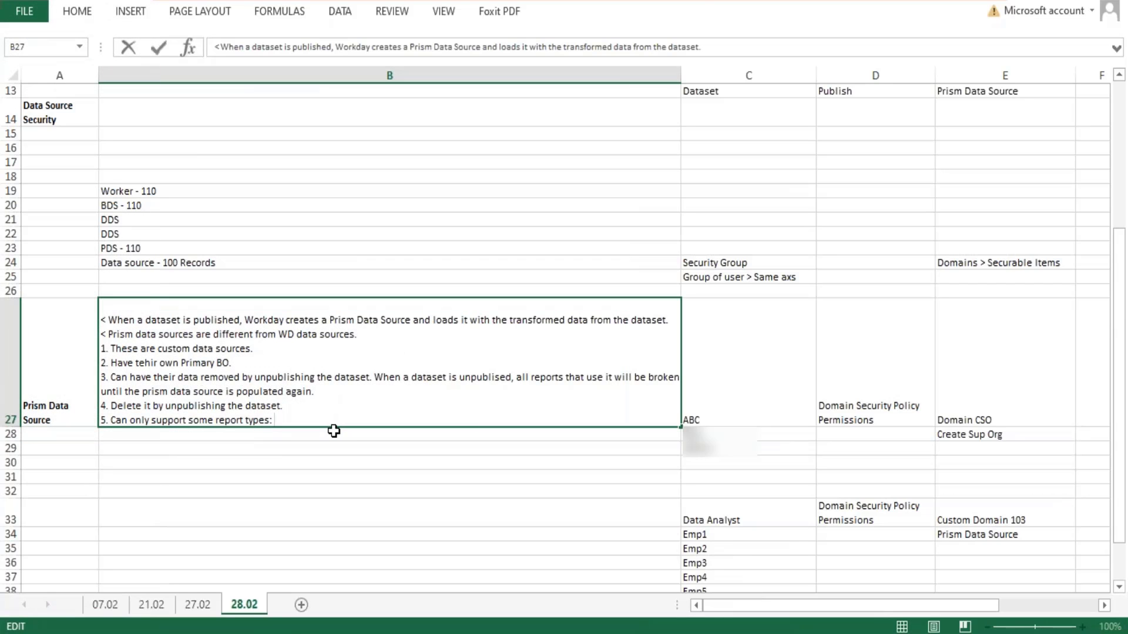
{"action": "type", "text": "advance"}
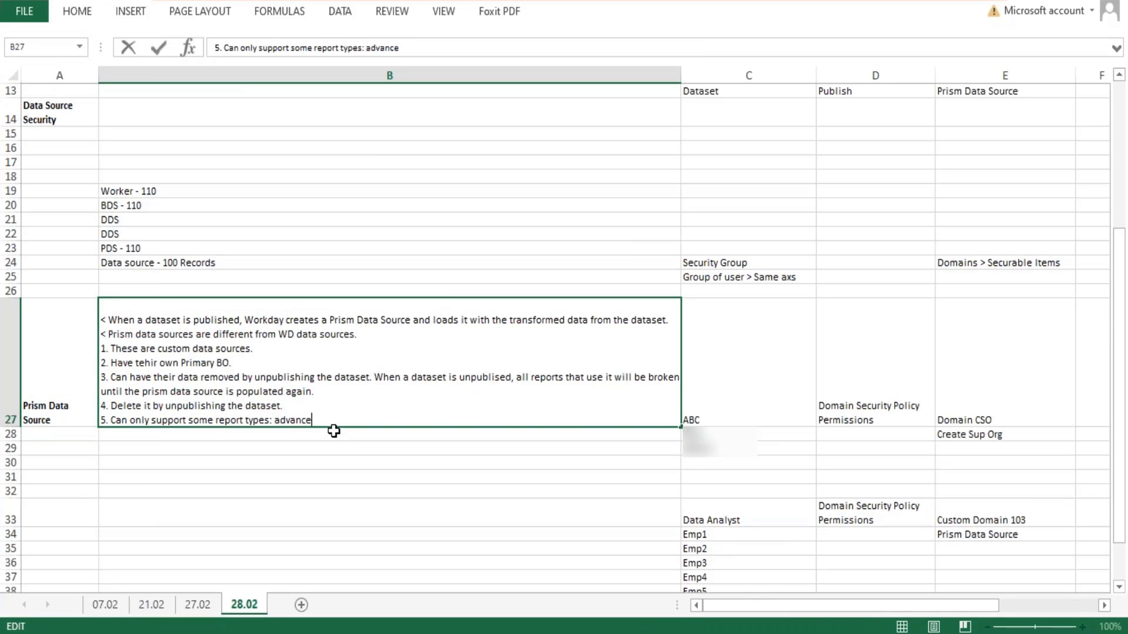
{"action": "type", "text": "d/ Matrix/ Simple//"}
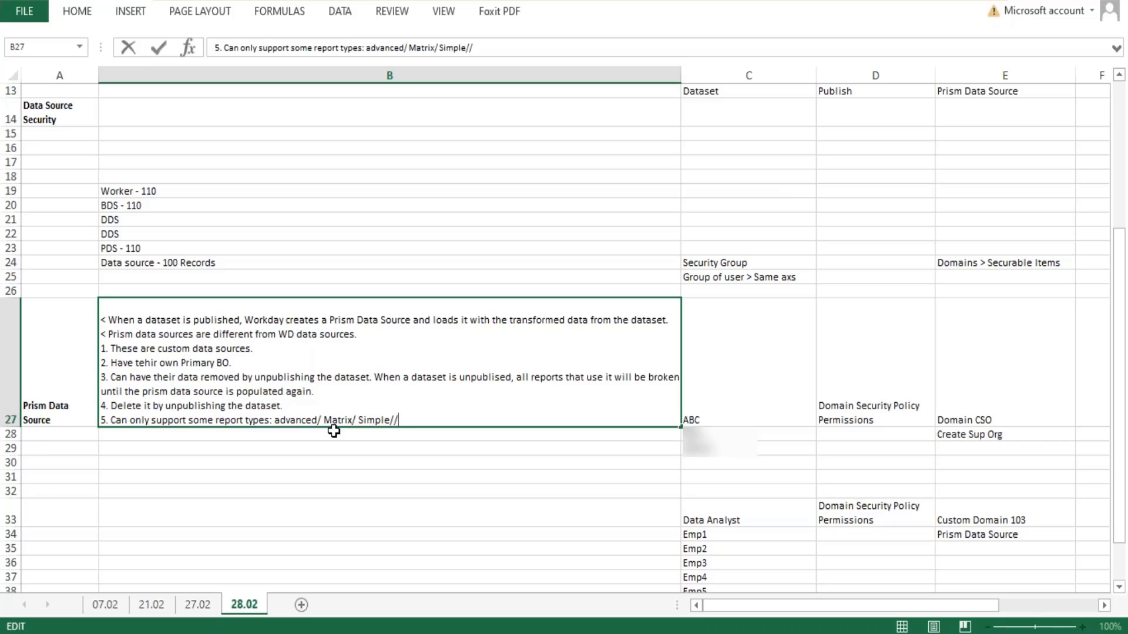
{"action": "key", "text": "BackSpace"}
{"action": "type", "text": "Composite and Transpio"}
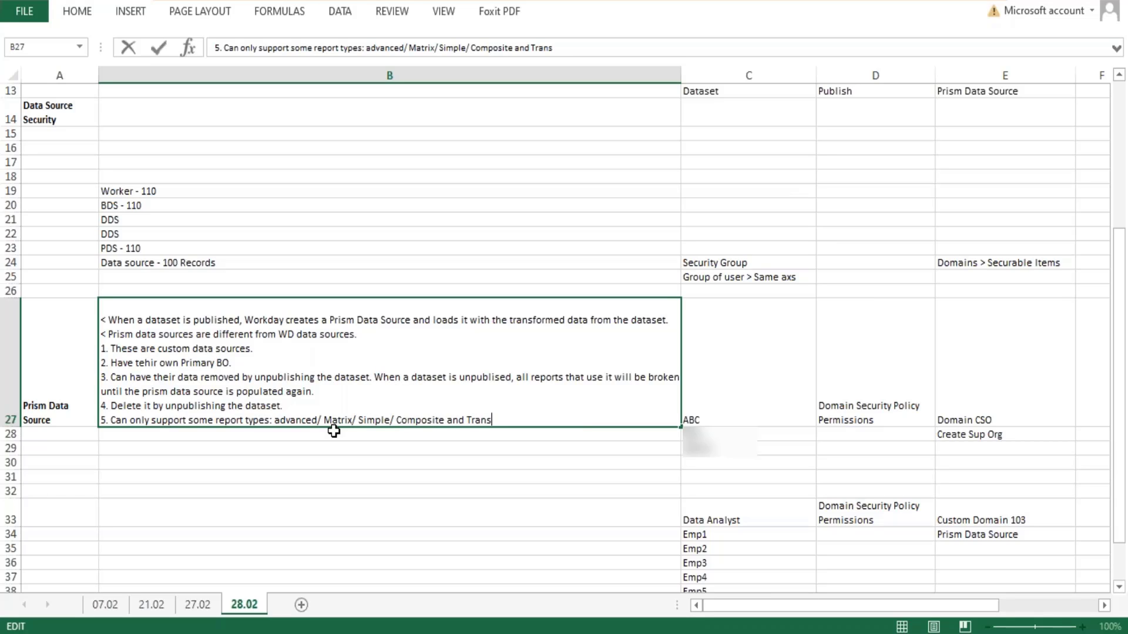
{"action": "key", "text": "BackSpace"}
{"action": "key", "text": "BackSpace"}
{"action": "type", "text": "osed."}
{"action": "key", "text": "Return"}
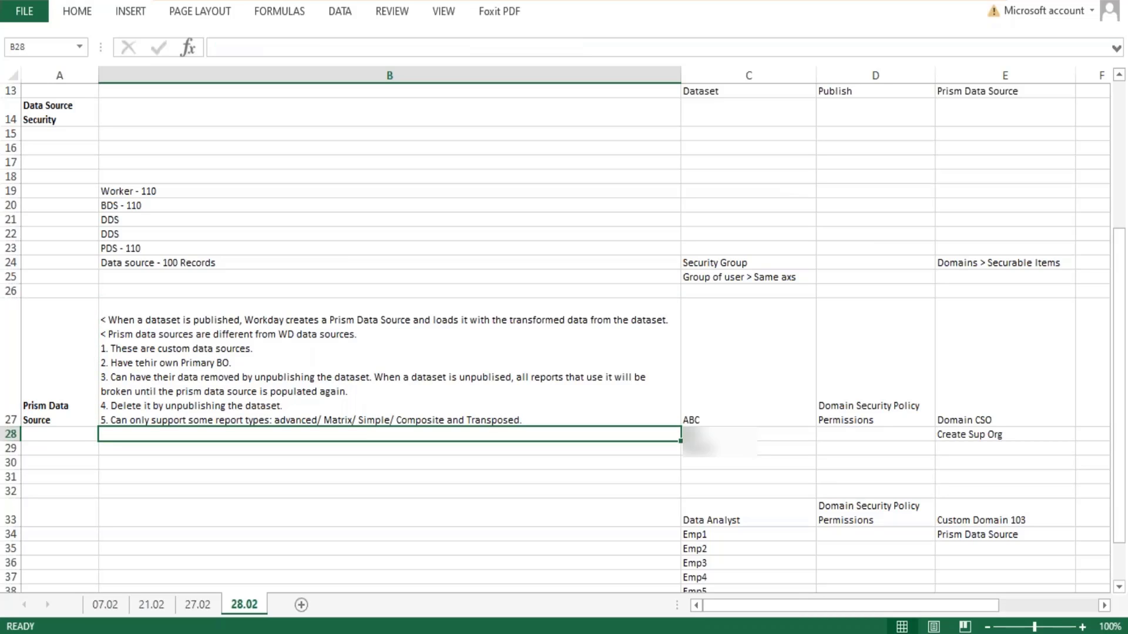
{"action": "key", "text": "ctrl+s"}
- Replace the final period of line 5 in the B27 note with "/ Discovery Boards" and start a new line below it
{"action": "double_click", "coordinate": [529, 418]}
{"action": "key", "text": "BackSpace"}
{"action": "type", "text": "/ Dis"}
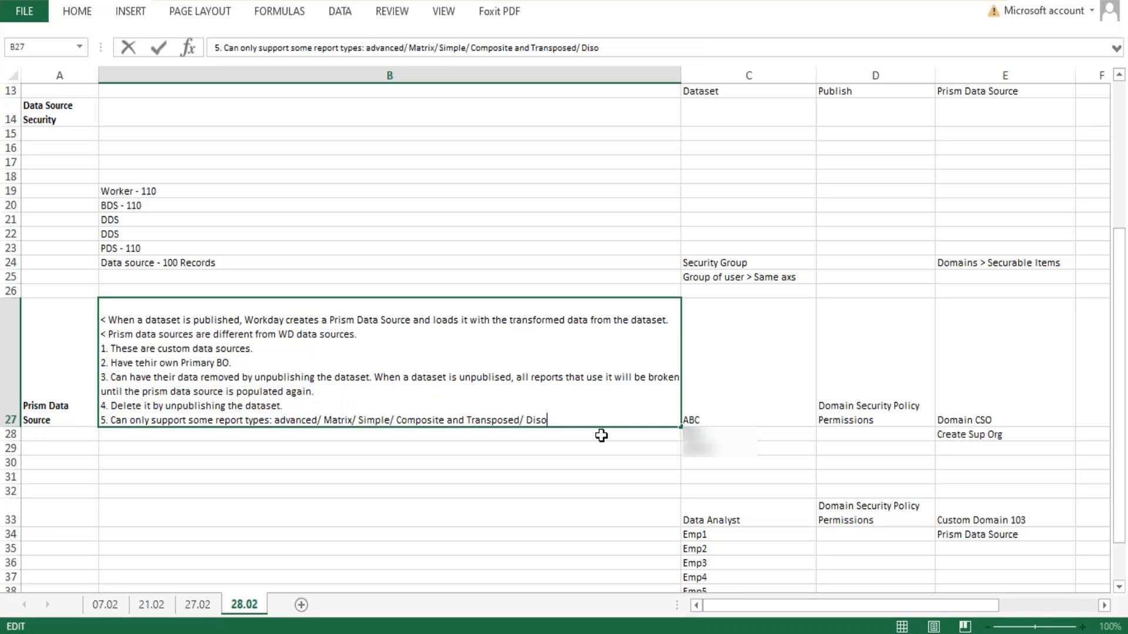
{"action": "type", "text": "covery Boards"}
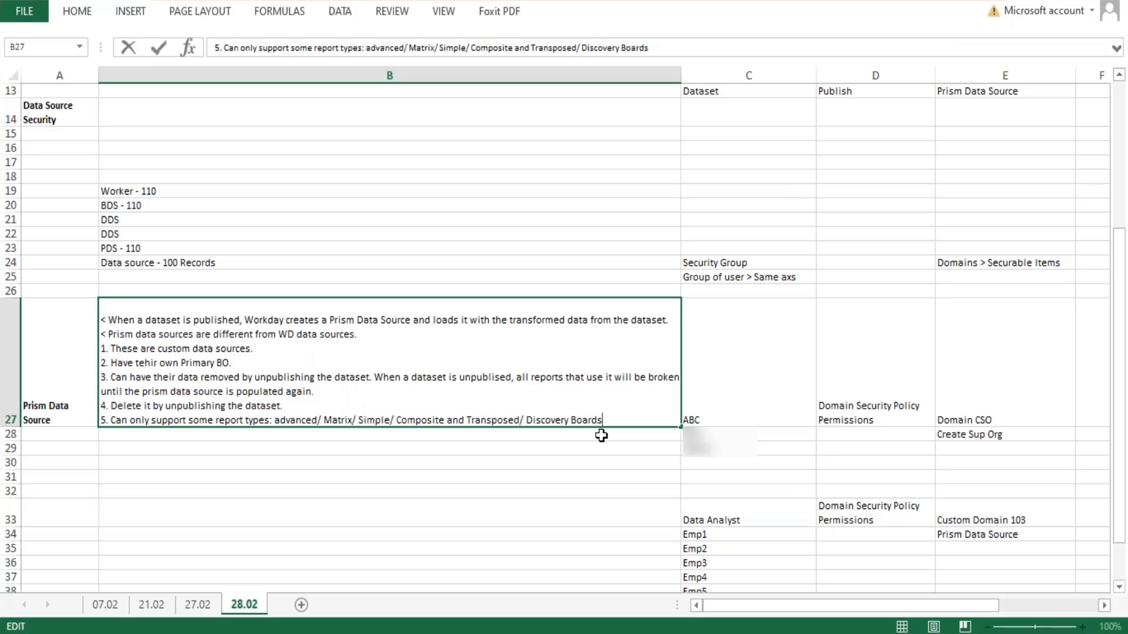
{"action": "key", "text": "Return"}
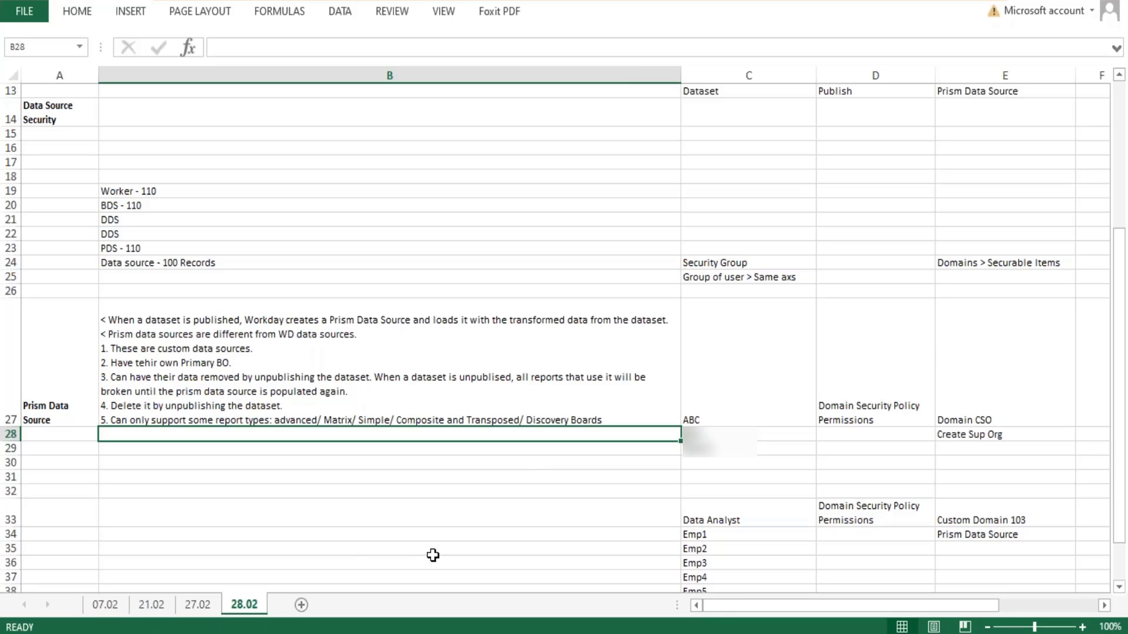
{"action": "double_click", "coordinate": [645, 419]}
{"action": "key", "text": "alt+Return"}
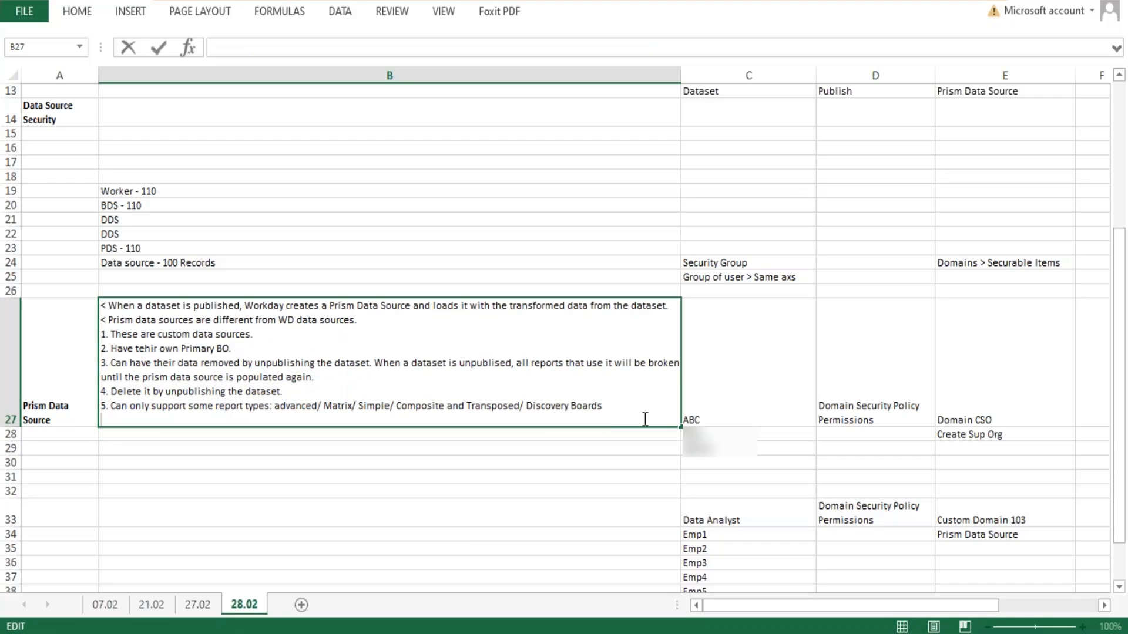
- Add the line "6. Only support some field types and calcualted fields:" to the B27 note and commit the entry
{"action": "type", "text": "6."}
{"action": "type", "text": "Only suppo"}
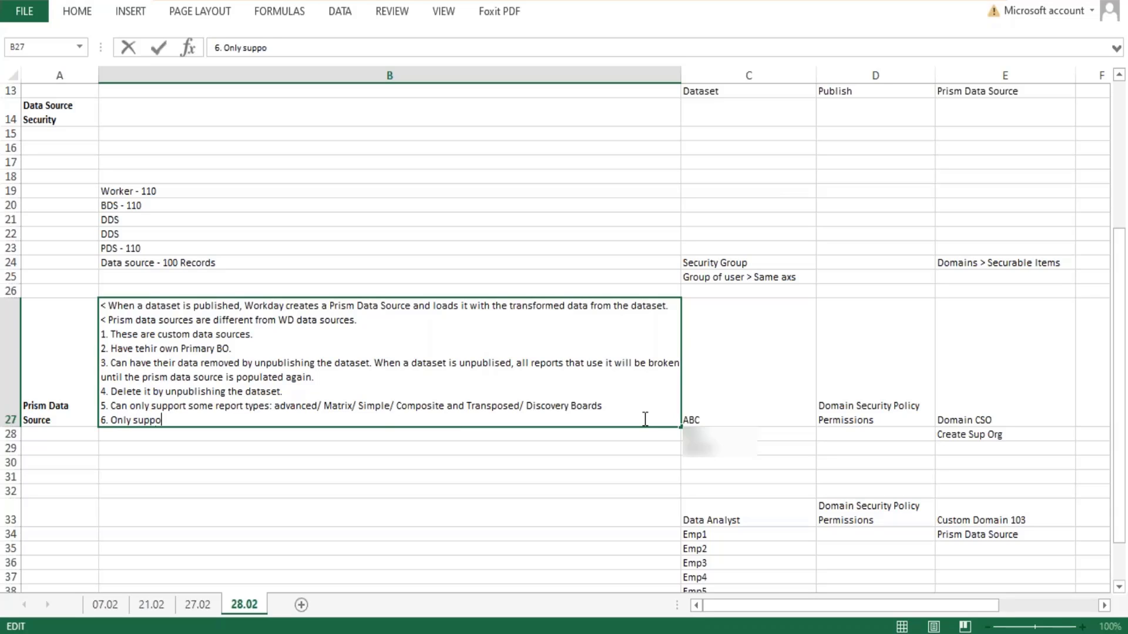
{"action": "type", "text": "rt some field types"}
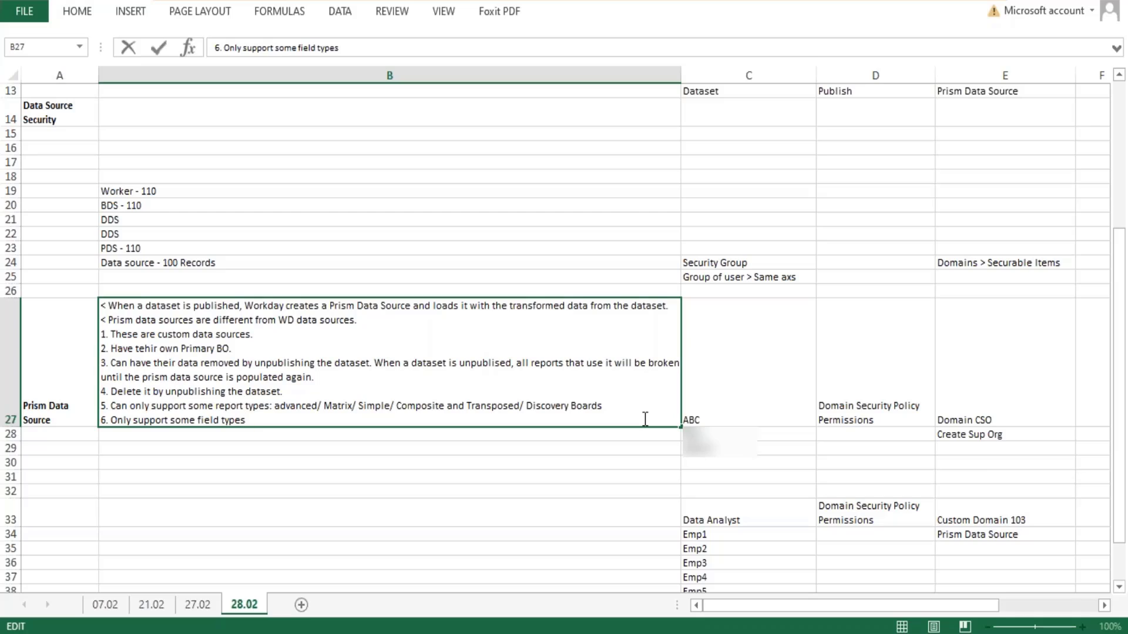
{"action": "type", "text": "and calcualted fields"}
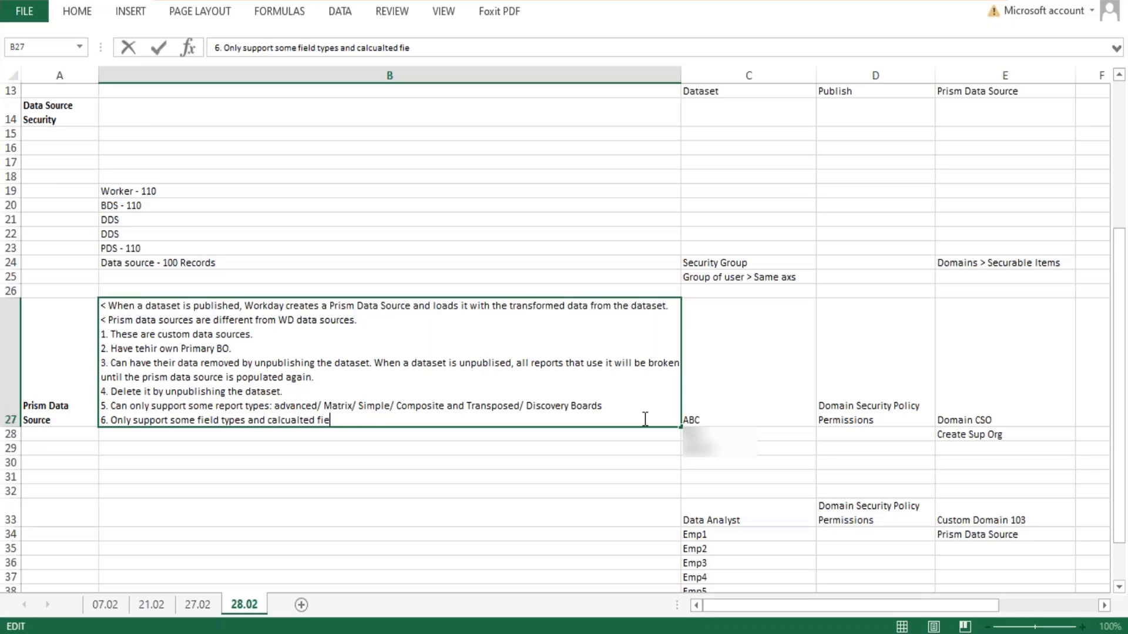
{"action": "type", "text": ":"}
{"action": "key", "text": "Return"}
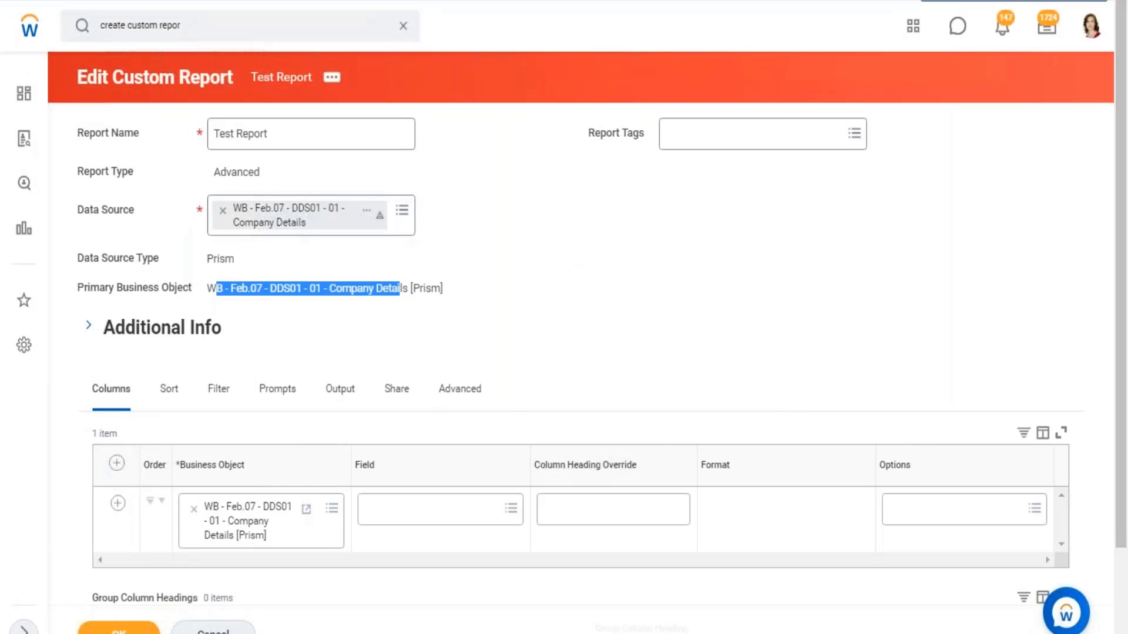
- Switch to Workday, cancel editing the Test Report custom report, and open the Data Catalog
{"action": "left_click", "coordinate": [214, 628]}
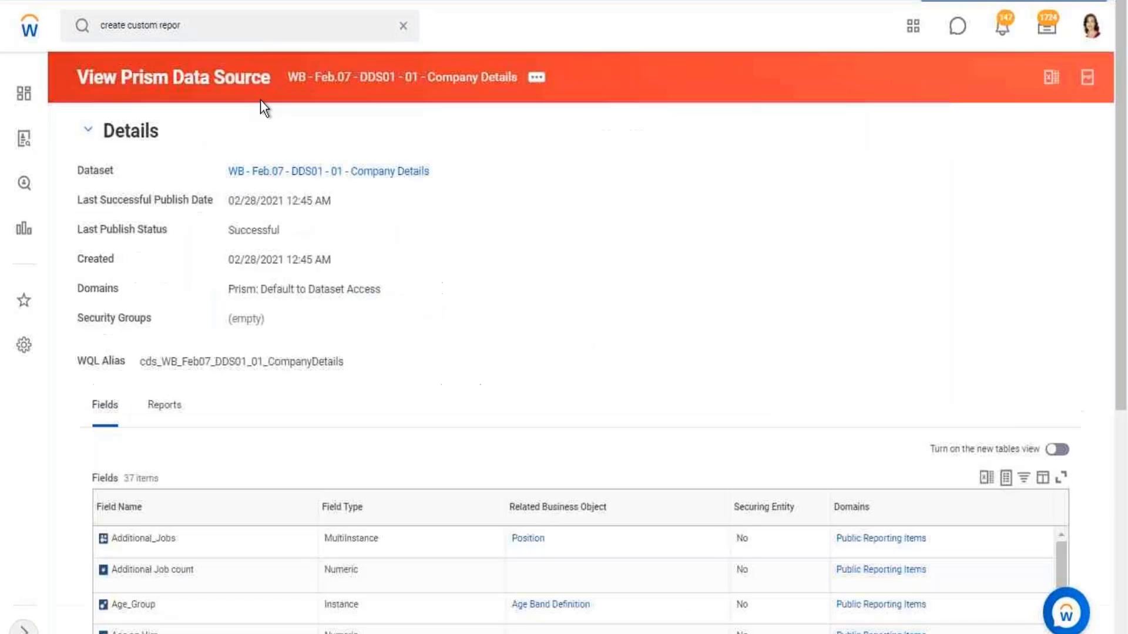
{"action": "left_click", "coordinate": [404, 28]}
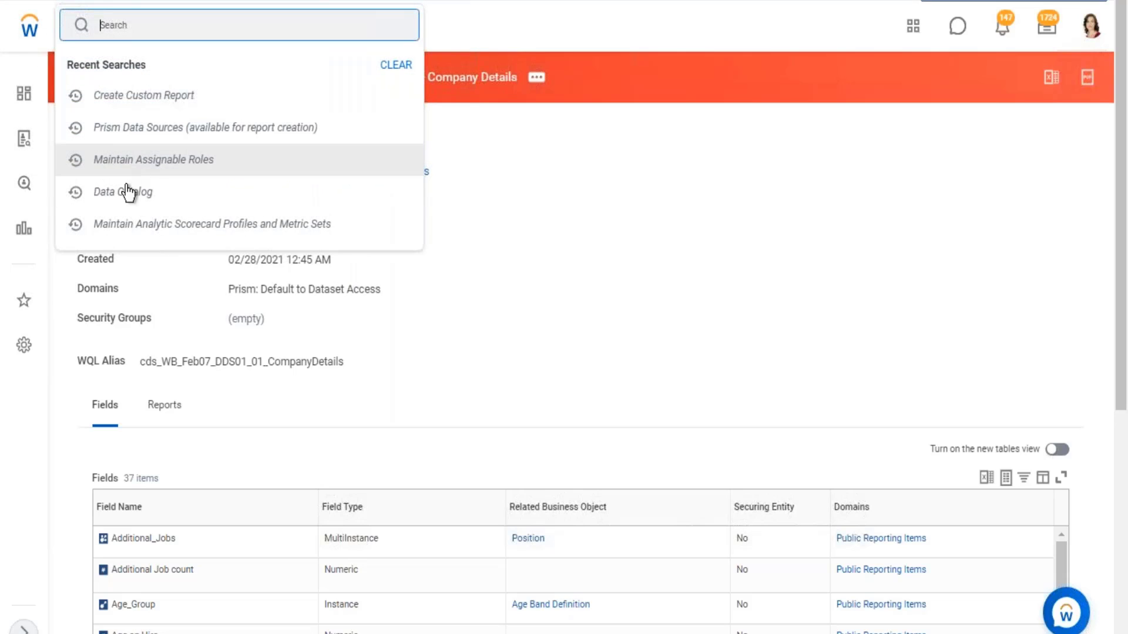
{"action": "left_click", "coordinate": [132, 193]}
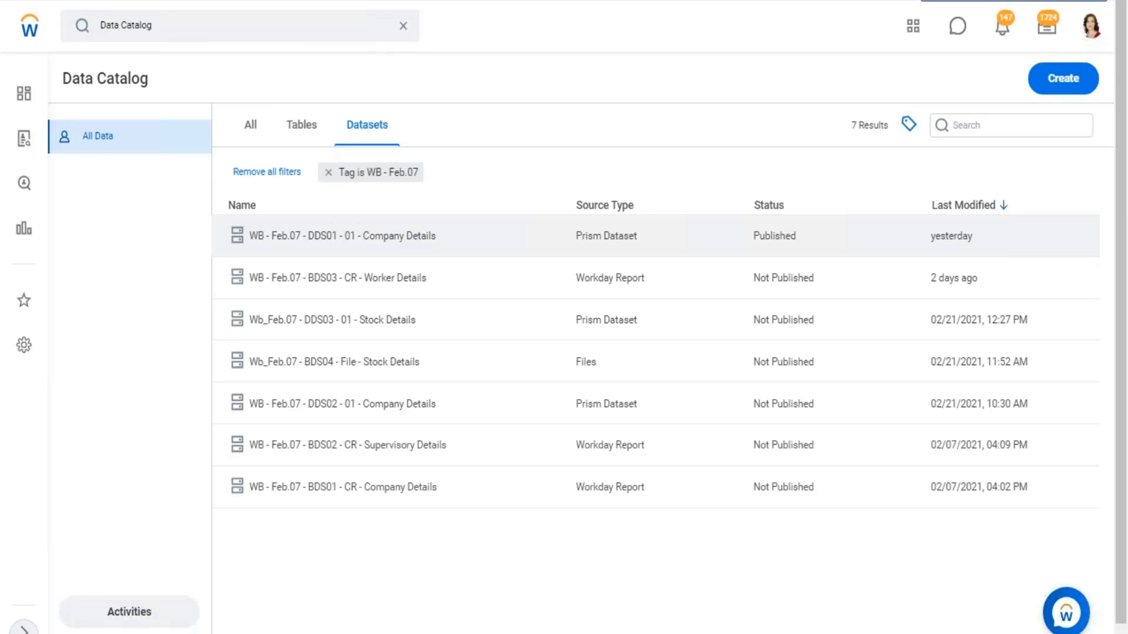
- Check the available actions for the DDS01 Company Details dataset and try to view the BDS03 Worker Details dataset
{"action": "left_click", "coordinate": [387, 240]}
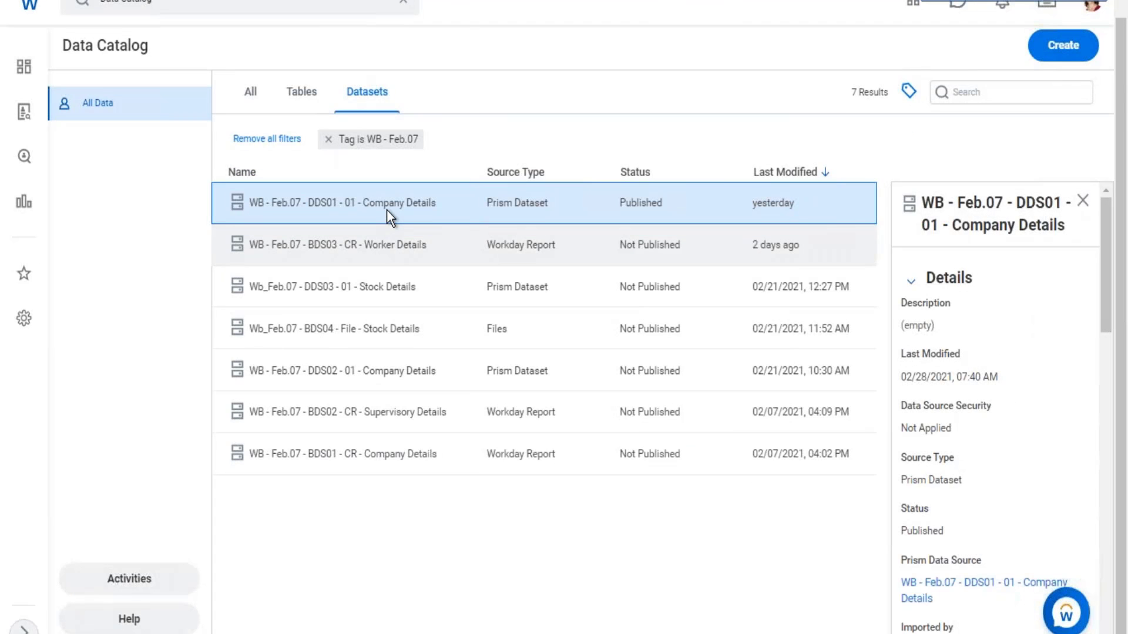
{"action": "right_click", "coordinate": [387, 241]}
{"action": "left_click", "coordinate": [386, 203]}
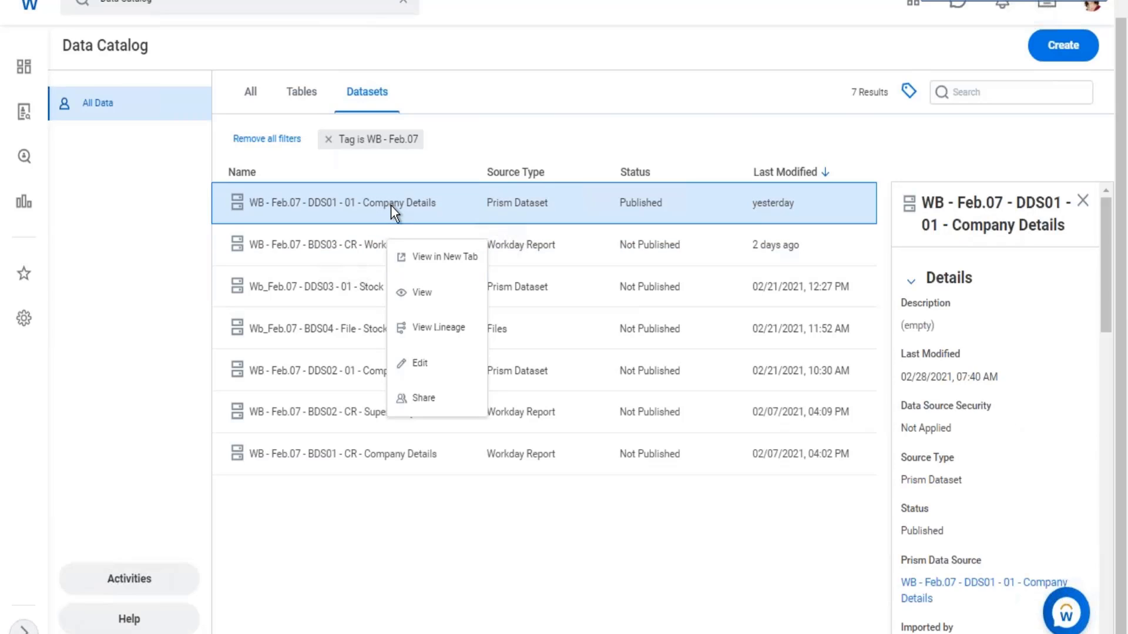
{"action": "left_click", "coordinate": [368, 242]}
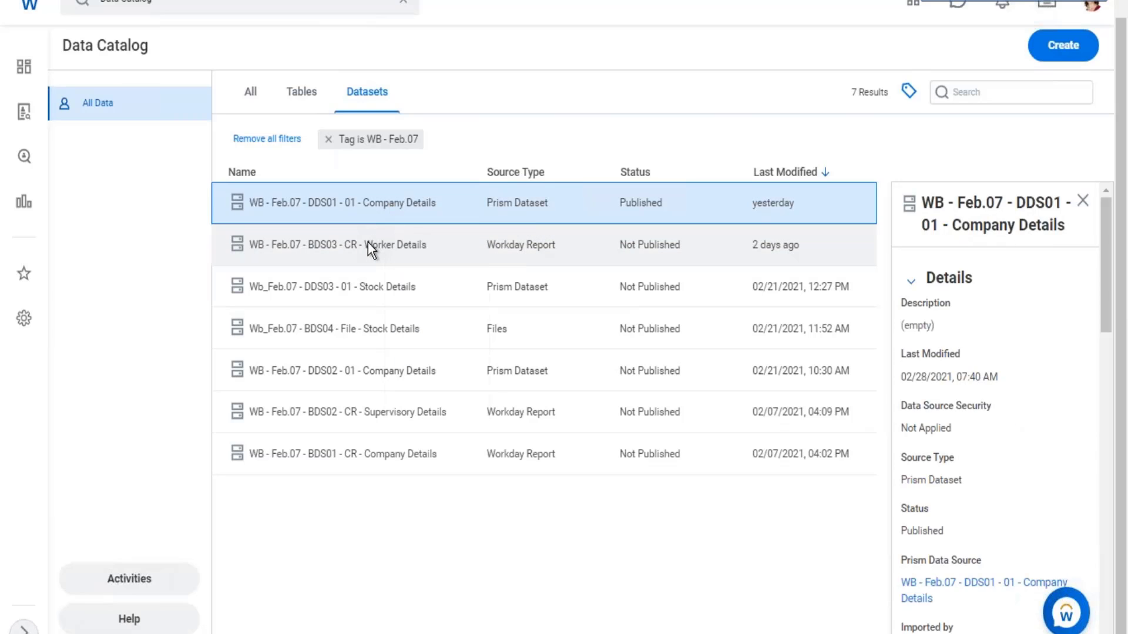
{"action": "left_click", "coordinate": [368, 242]}
{"action": "right_click", "coordinate": [371, 242]}
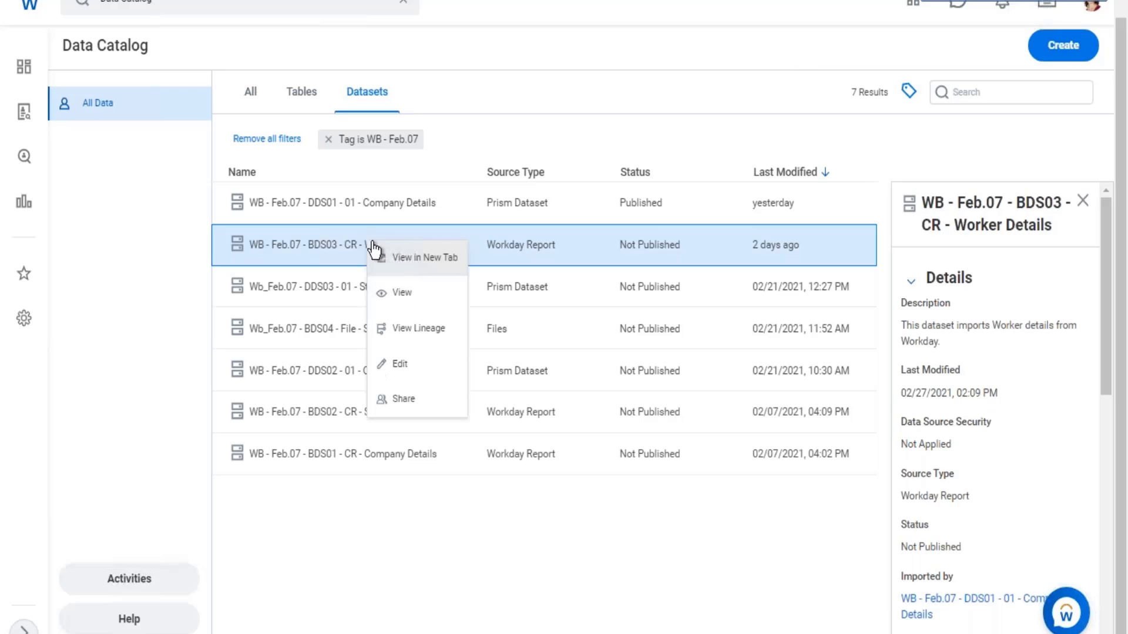
{"action": "left_click", "coordinate": [453, 296]}
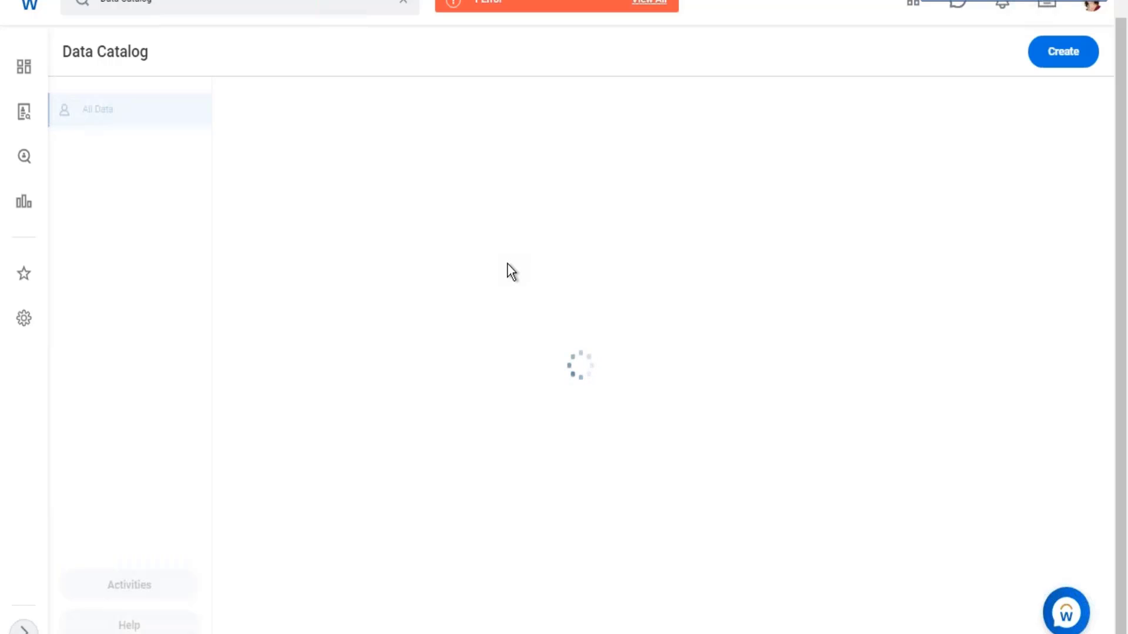
- Leave the stalled catalog page and reopen the Data Catalog from the search results
{"action": "mouse_move", "coordinate": [544, 9]}
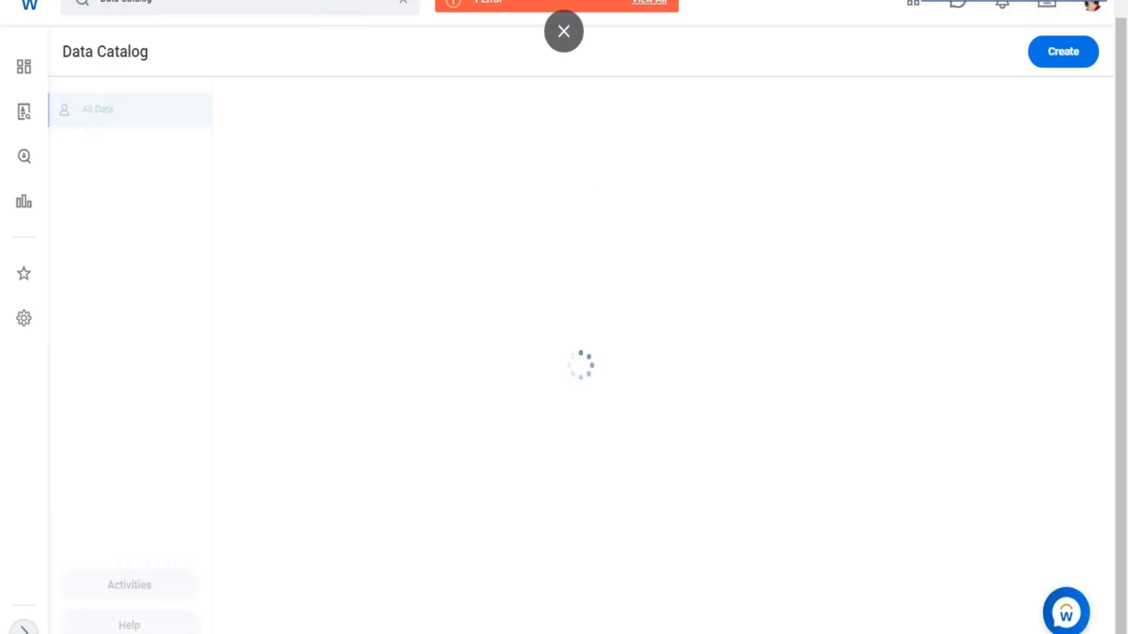
{"action": "left_click", "coordinate": [543, 9]}
{"action": "left_click", "coordinate": [726, 240]}
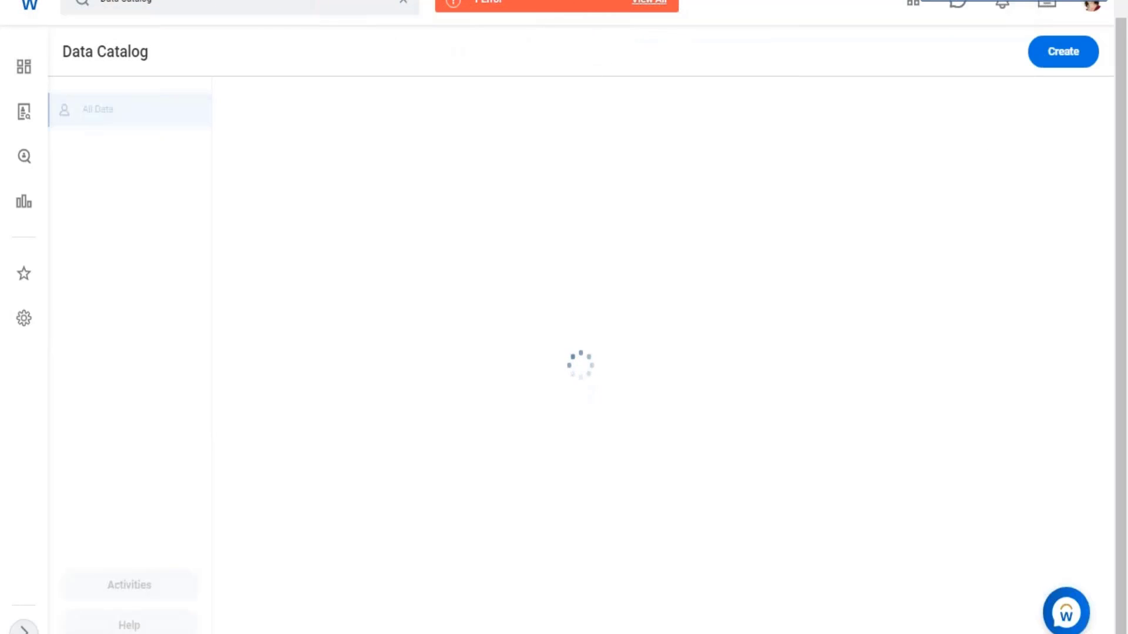
{"action": "scroll", "coordinate": [358, 76], "scroll_direction": "up", "scroll_amount": 1}
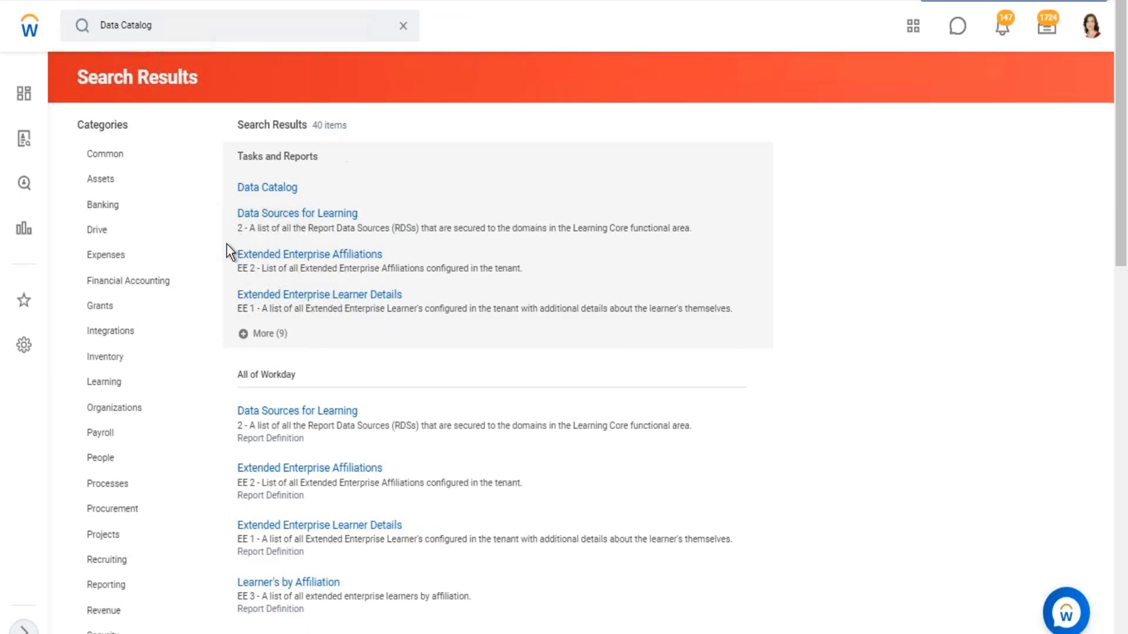
{"action": "left_click", "coordinate": [267, 188]}
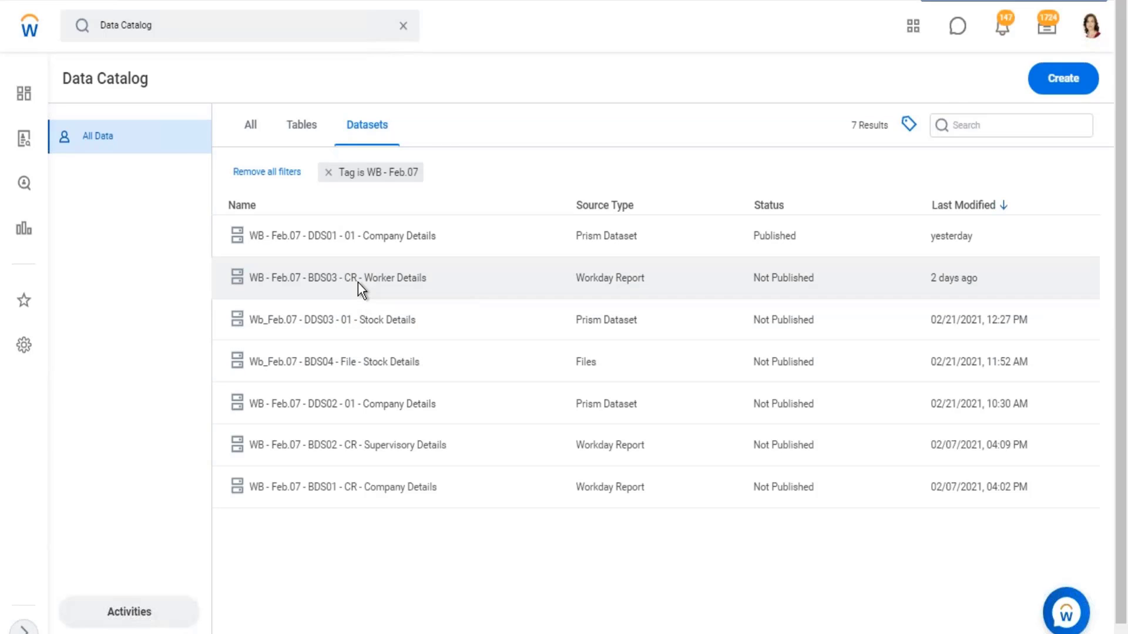
- View the WB - Feb.07 - BDS03 - CR - Worker Details dataset from the catalog
{"action": "left_click", "coordinate": [357, 283]}
{"action": "right_click", "coordinate": [358, 282]}
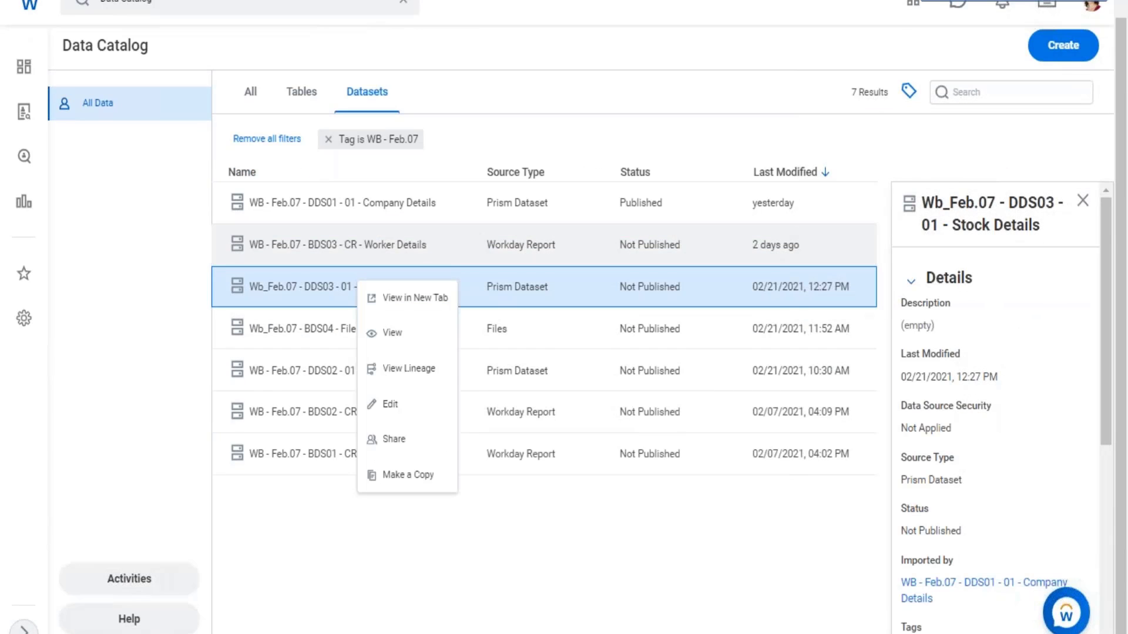
{"action": "left_click", "coordinate": [378, 246]}
{"action": "right_click", "coordinate": [406, 254]}
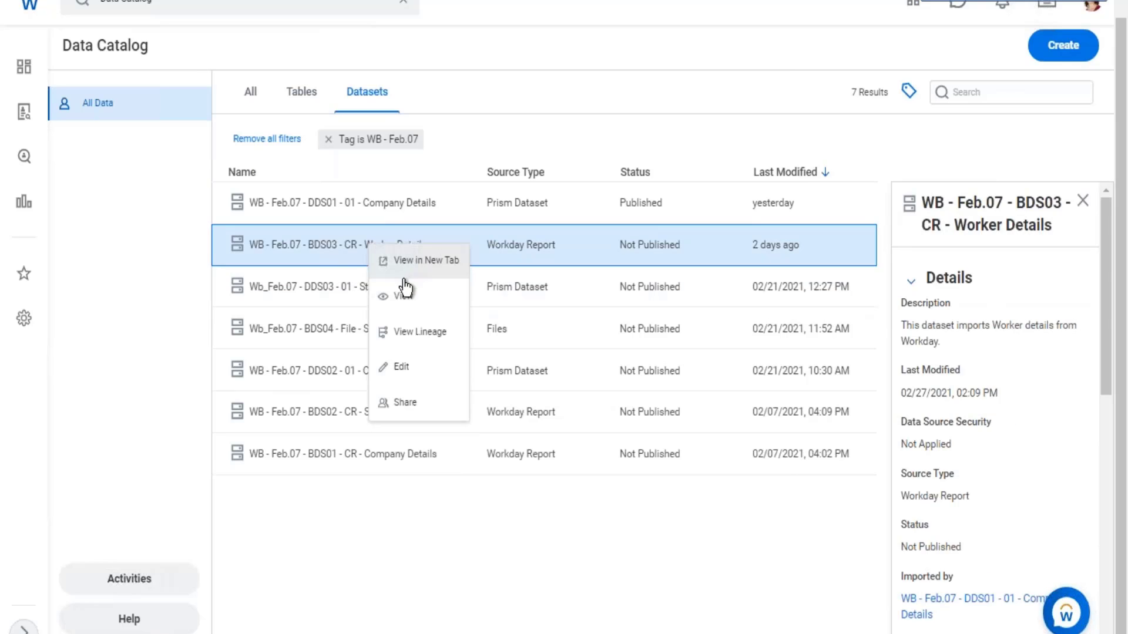
{"action": "left_click", "coordinate": [401, 295]}
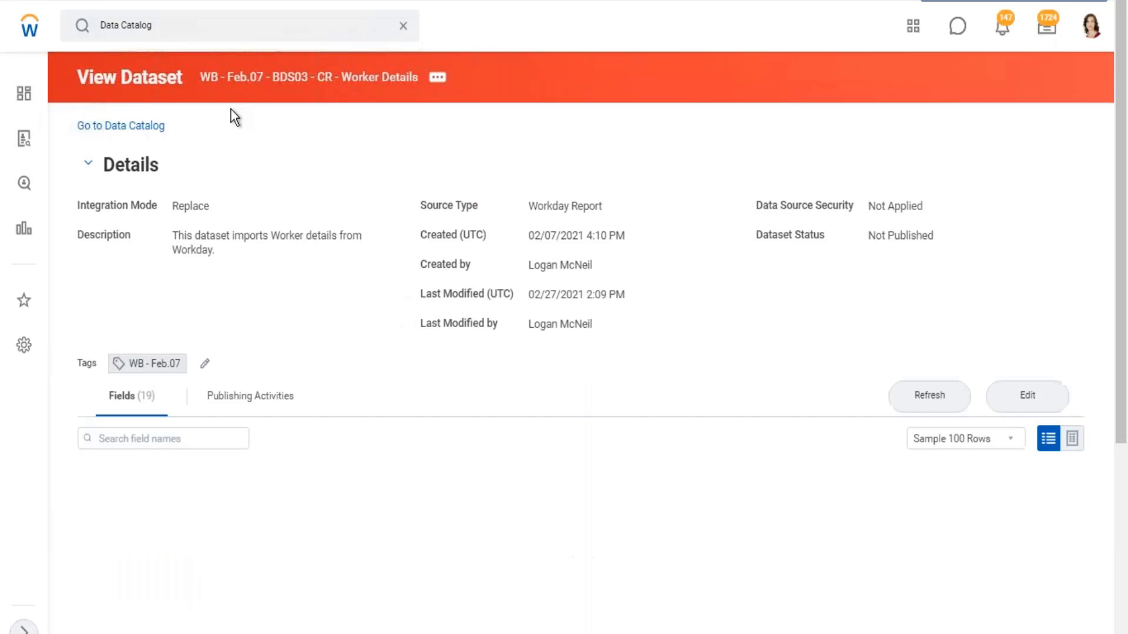
- Examine the Worker Details dataset's Integration Mode and its related actions for Dataset, Publishing and Truncate
{"action": "left_click", "coordinate": [440, 81]}
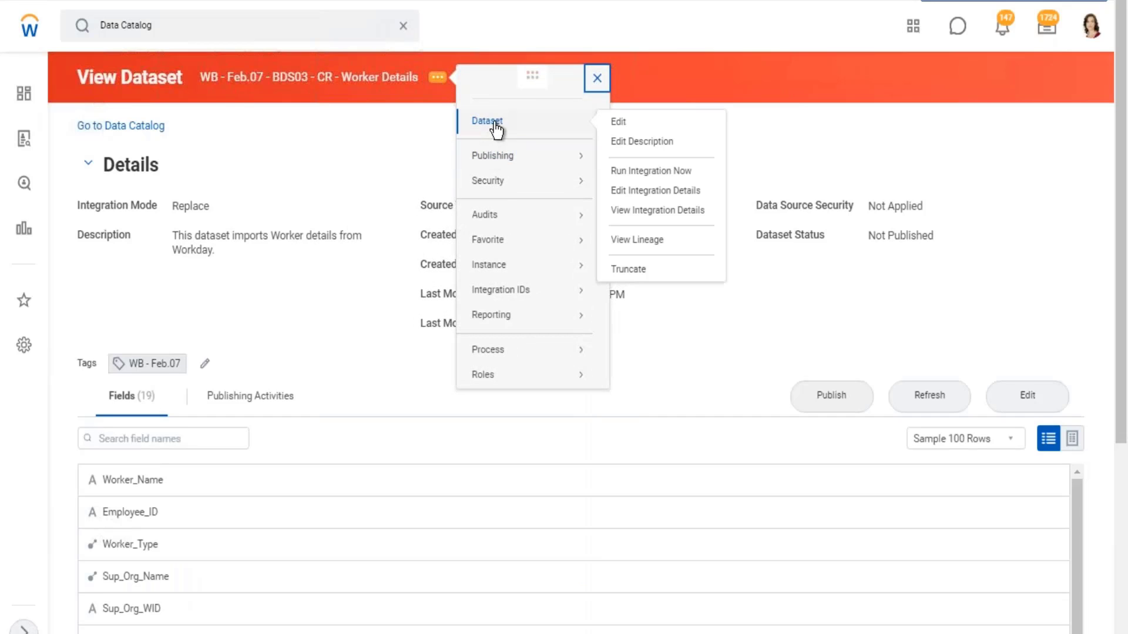
{"action": "mouse_move", "coordinate": [496, 127]}
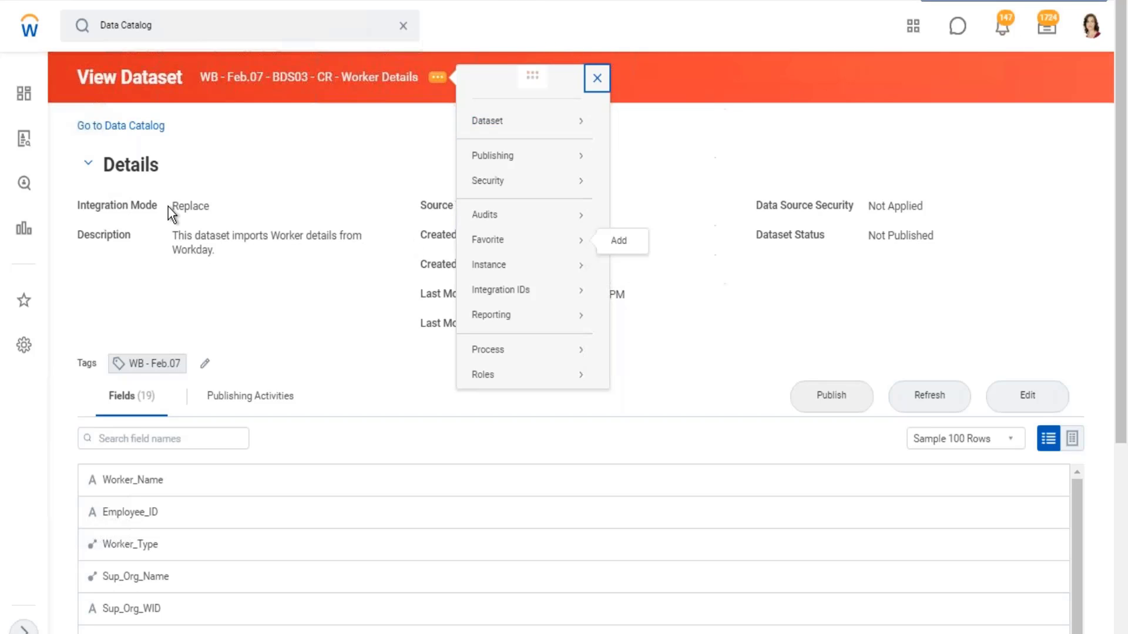
{"action": "left_click_drag", "start_coordinate": [173, 205], "coordinate": [213, 209]}
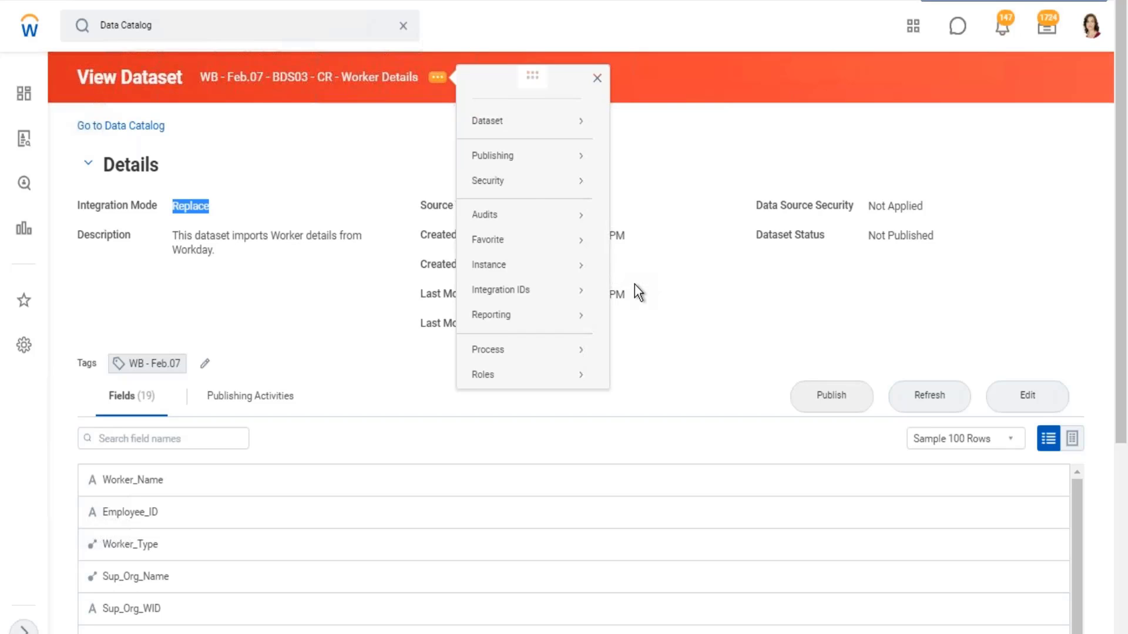
{"action": "mouse_move", "coordinate": [509, 187]}
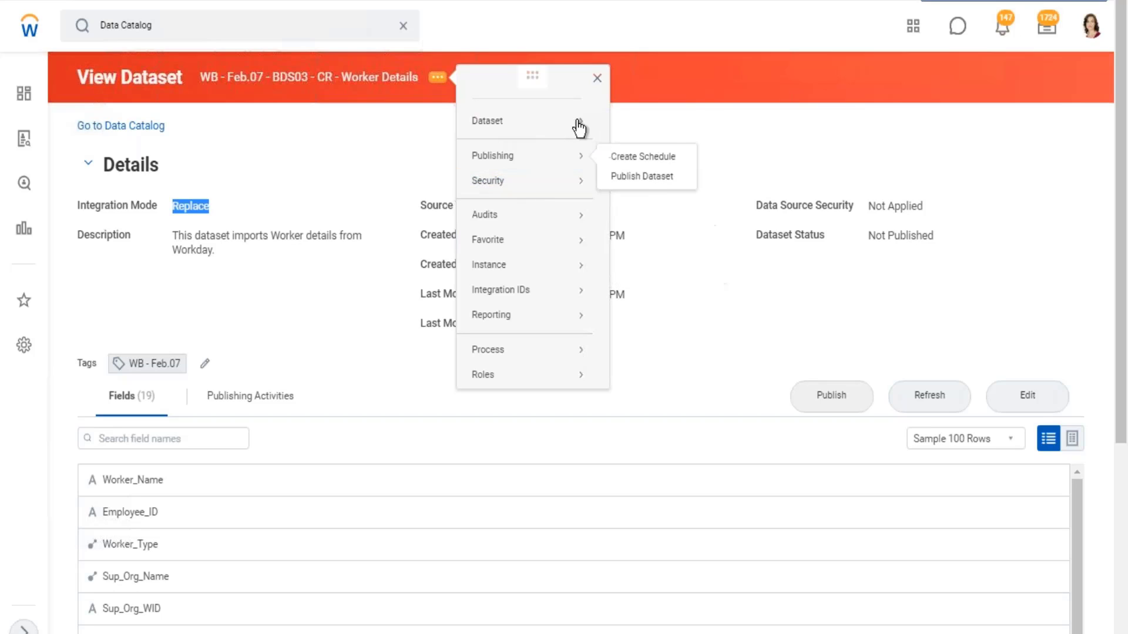
{"action": "mouse_move", "coordinate": [579, 125]}
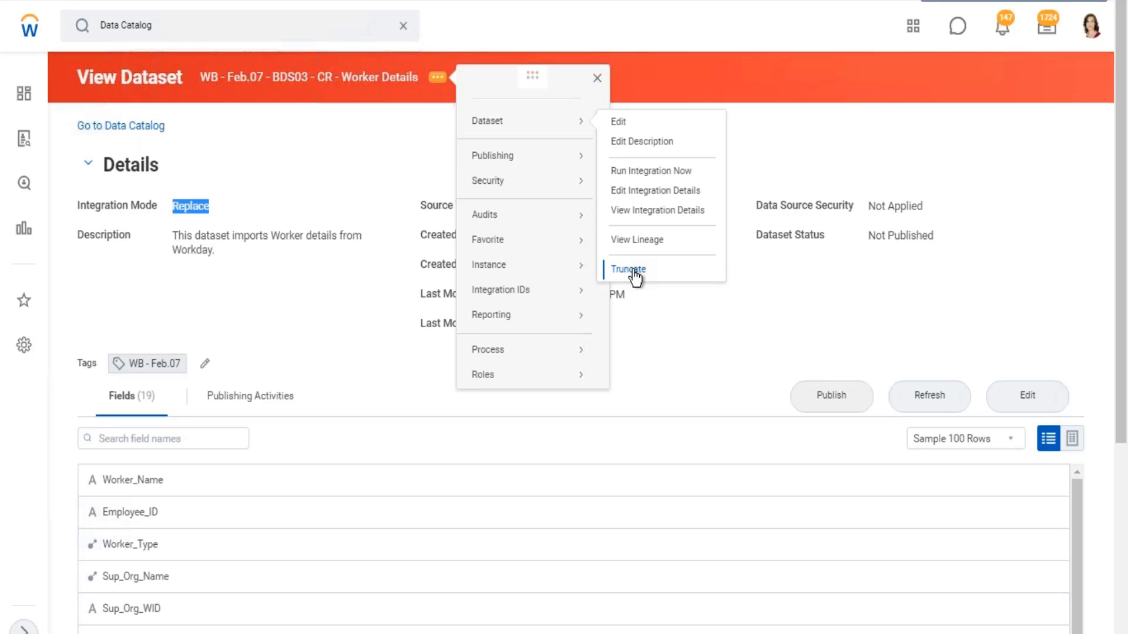
{"action": "left_click", "coordinate": [246, 200]}
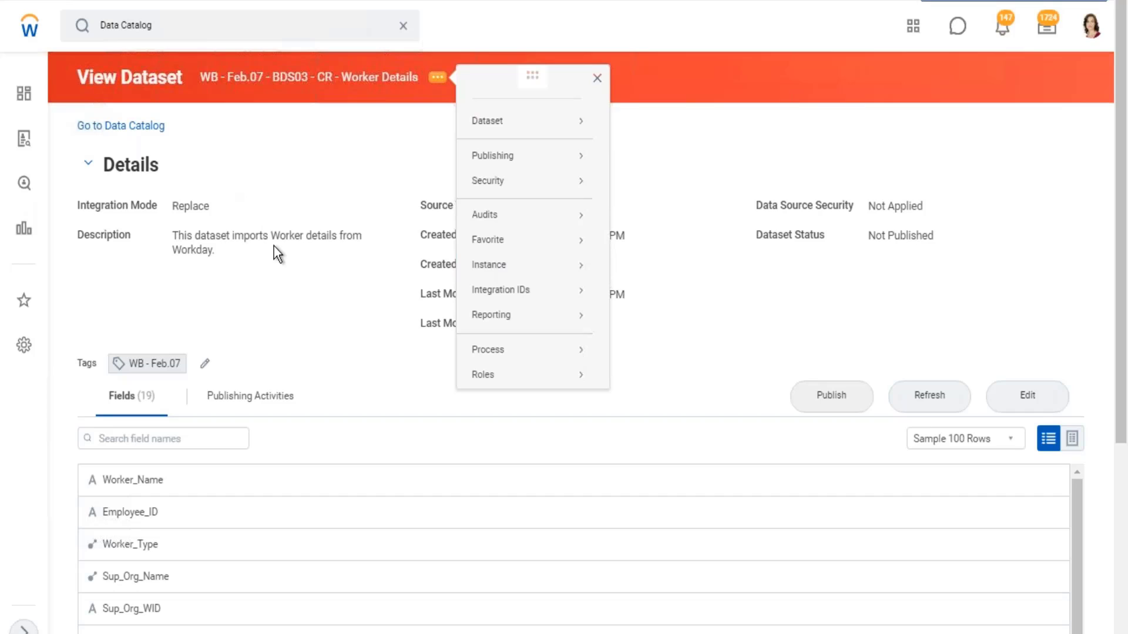
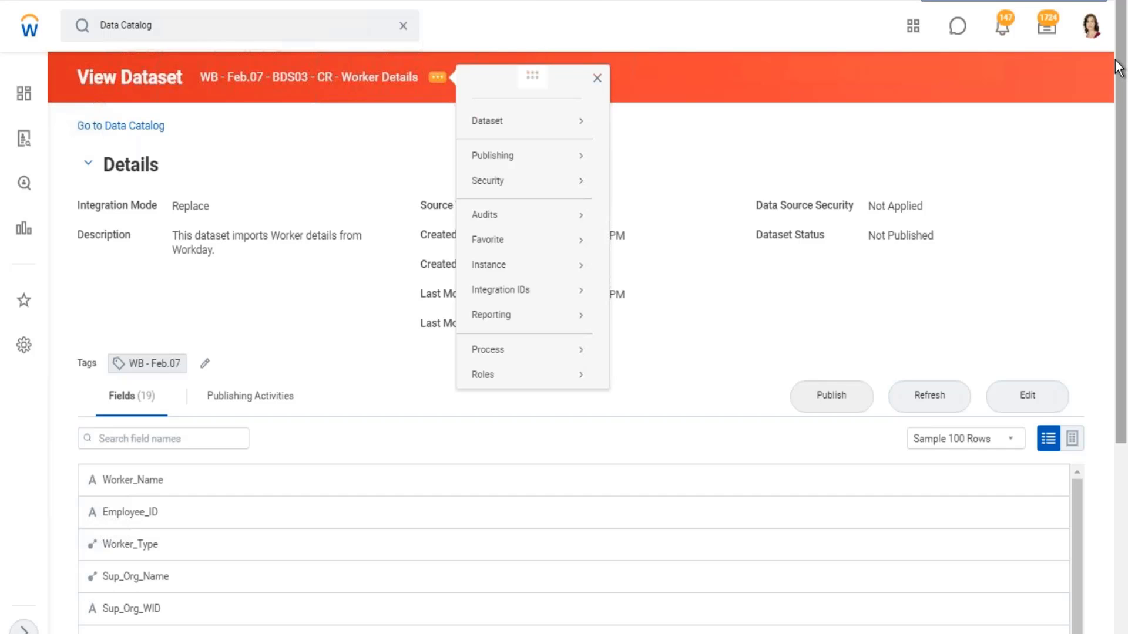
- Try to access Drive from the account options while proxied, highlight the proxy access message and dismiss it
{"action": "left_click", "coordinate": [1091, 26]}
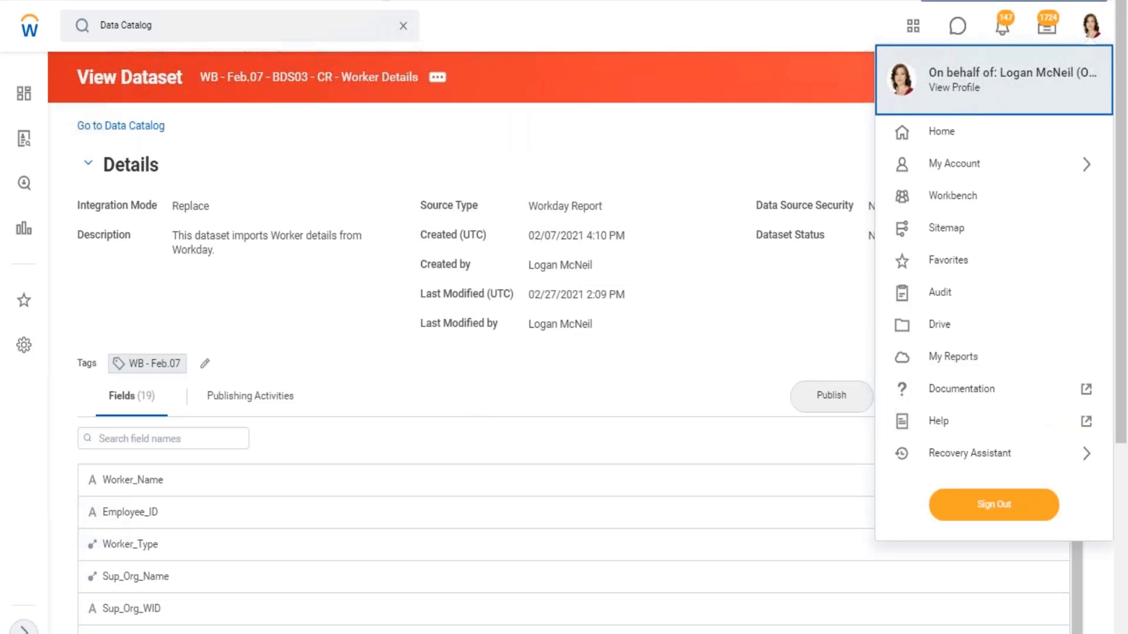
{"action": "left_click", "coordinate": [408, 33]}
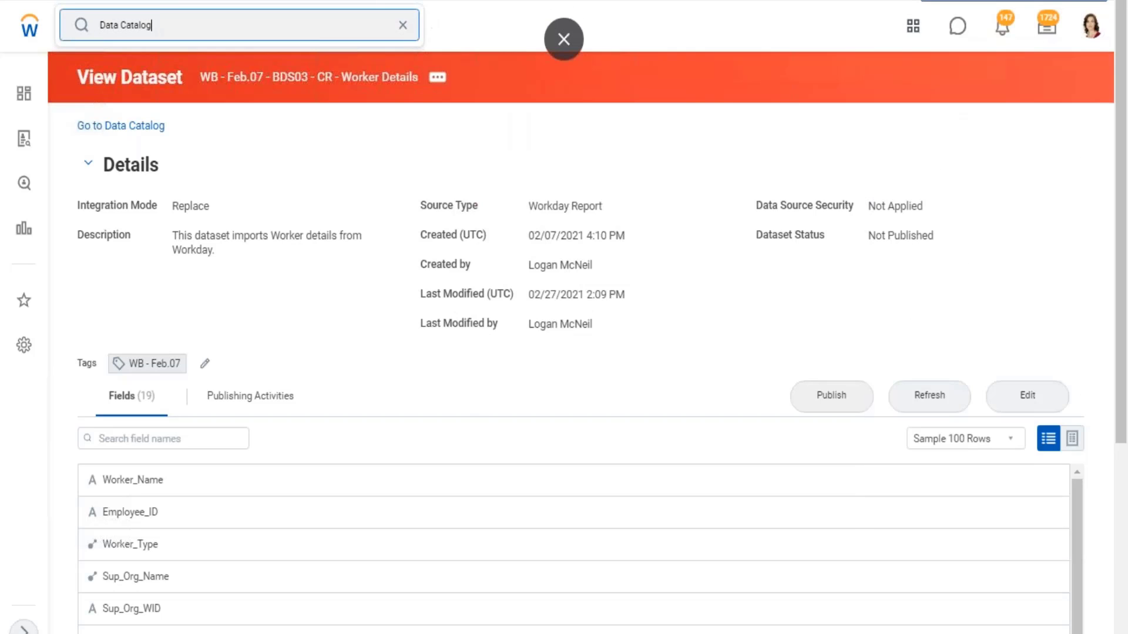
{"action": "left_click", "coordinate": [1088, 29]}
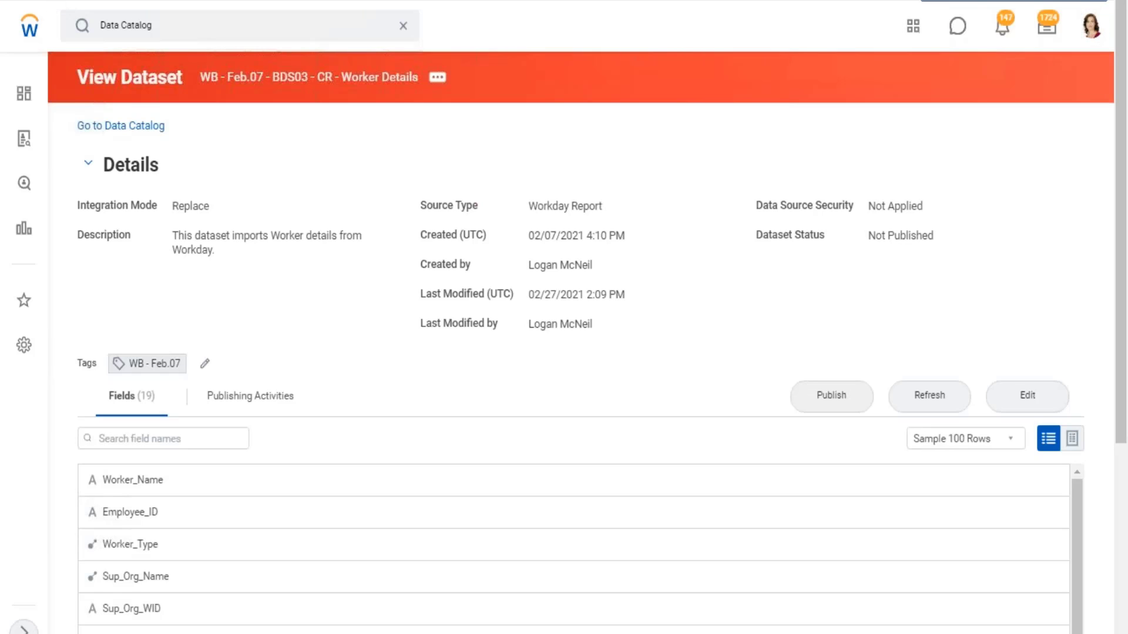
{"action": "left_click", "coordinate": [1091, 26]}
{"action": "left_click", "coordinate": [943, 326]}
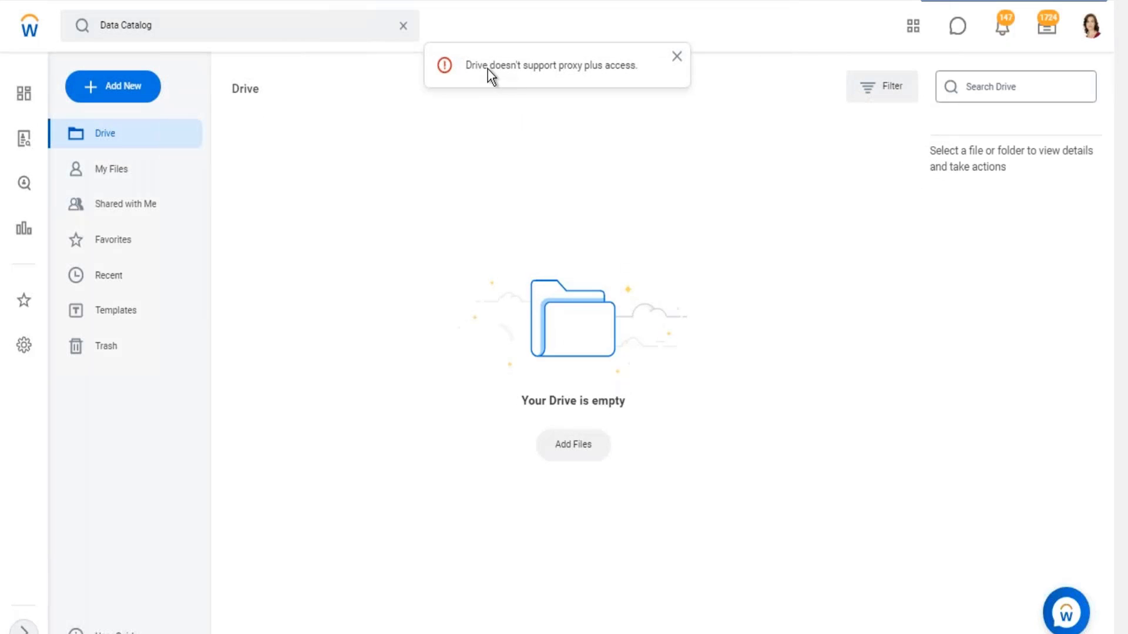
{"action": "left_click_drag", "start_coordinate": [487, 70], "coordinate": [664, 94]}
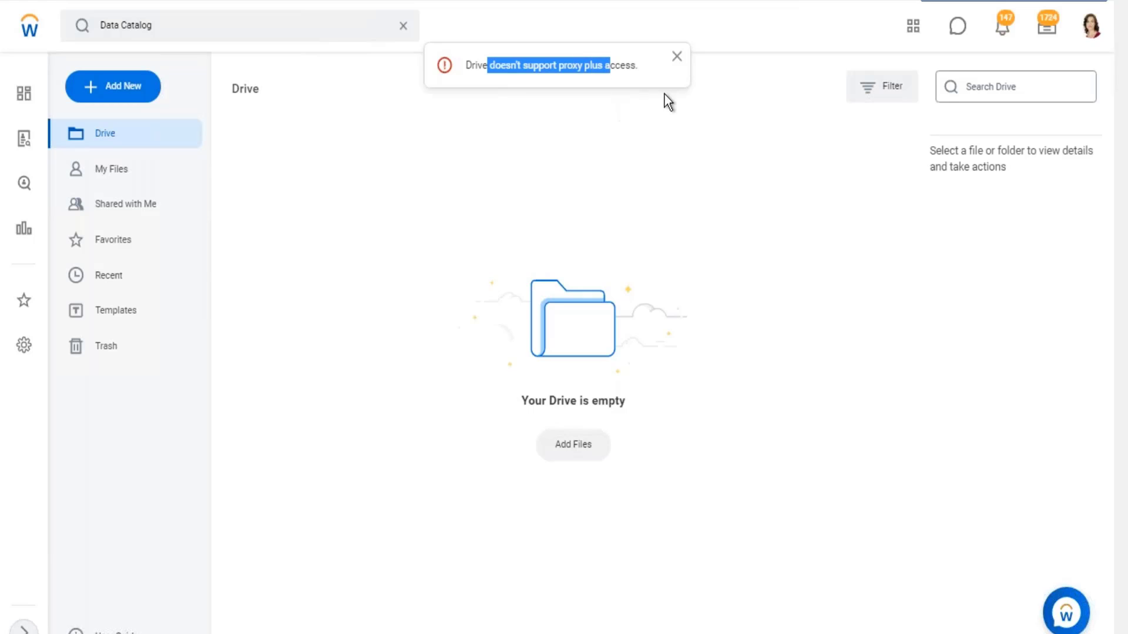
{"action": "left_click", "coordinate": [676, 58]}
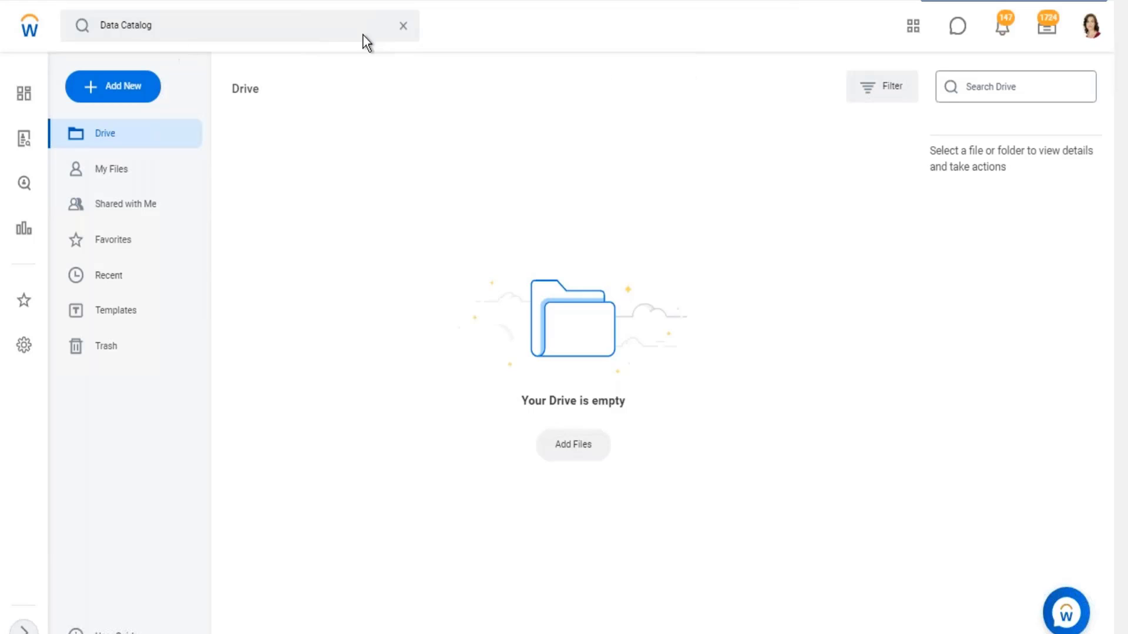
- Find the Stop Proxy task and end the current proxy session
{"action": "left_click", "coordinate": [96, 36]}
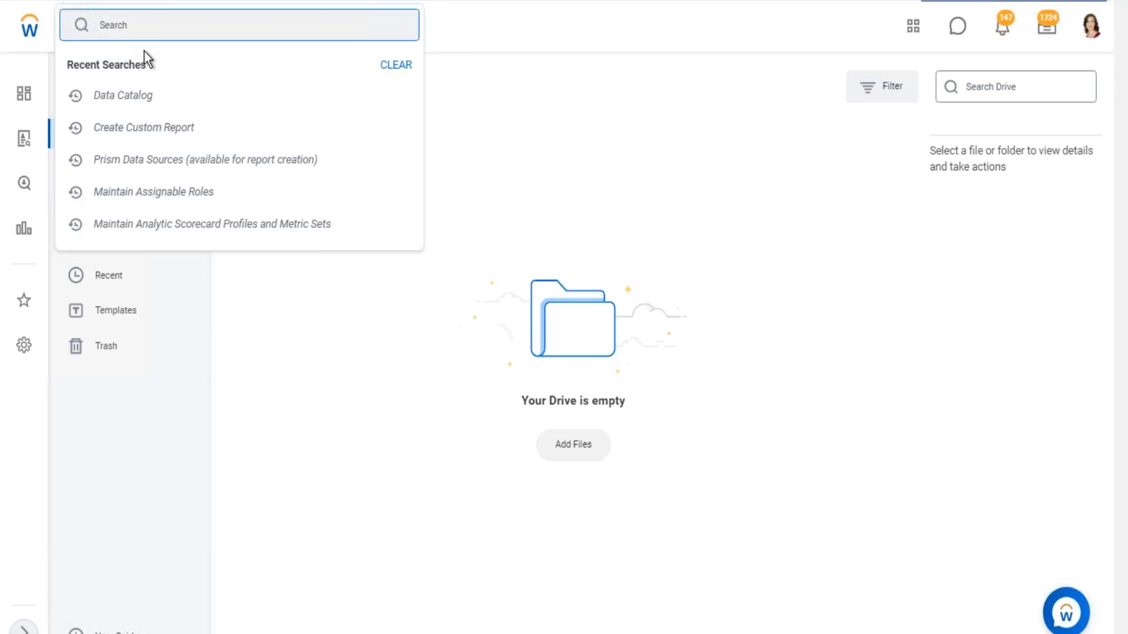
{"action": "type", "text": "stop proxt"}
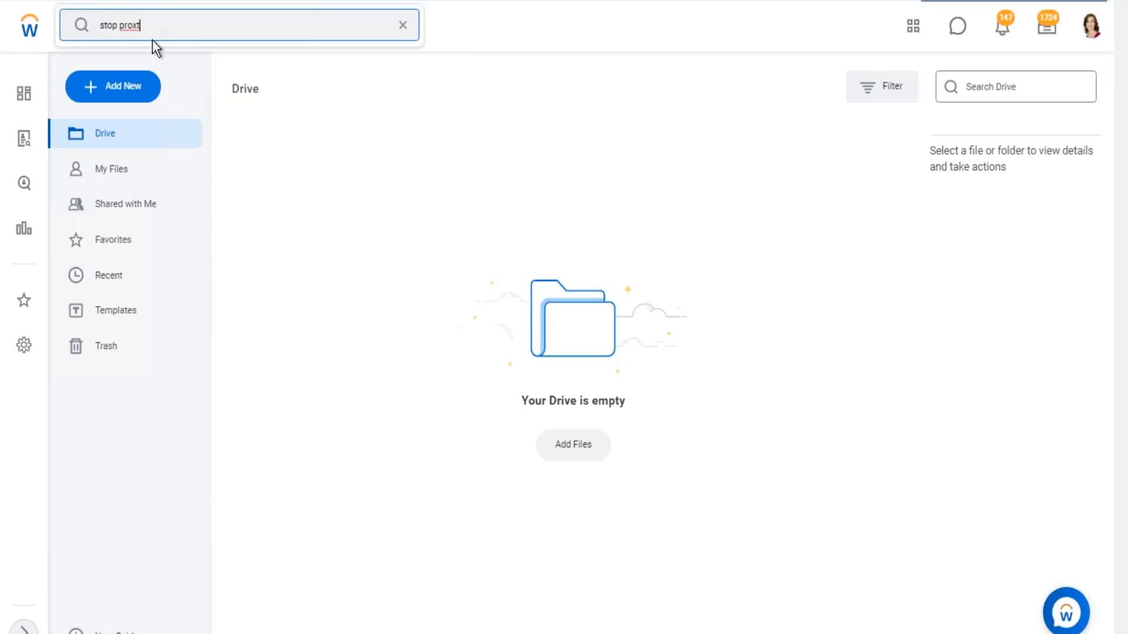
{"action": "key", "text": "BackSpace"}
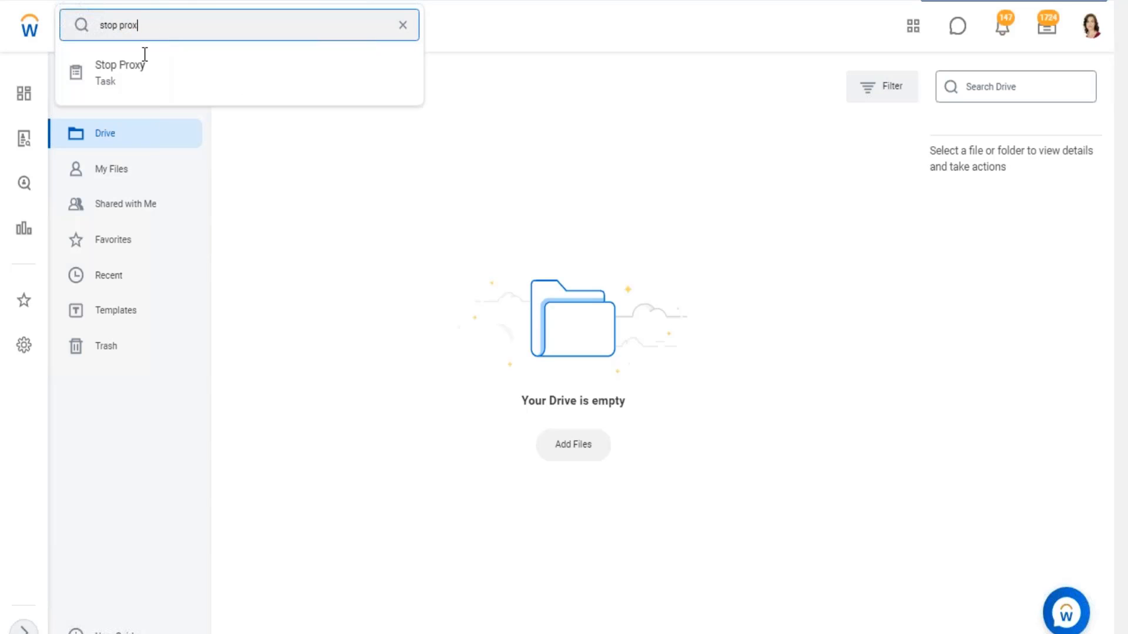
{"action": "left_click", "coordinate": [138, 72]}
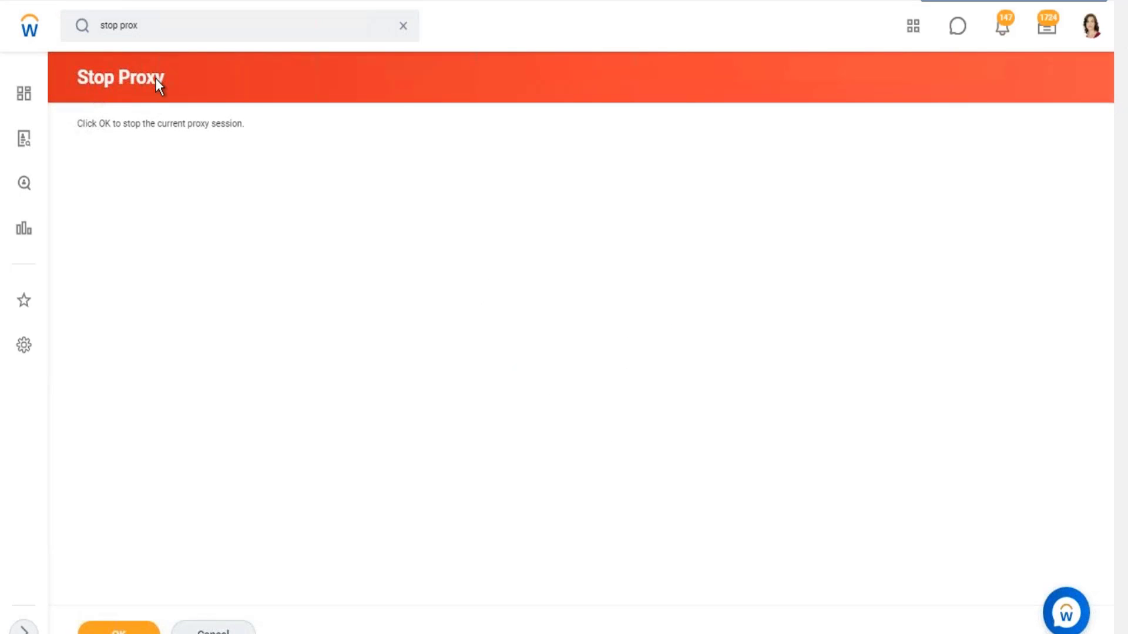
{"action": "left_click", "coordinate": [120, 626]}
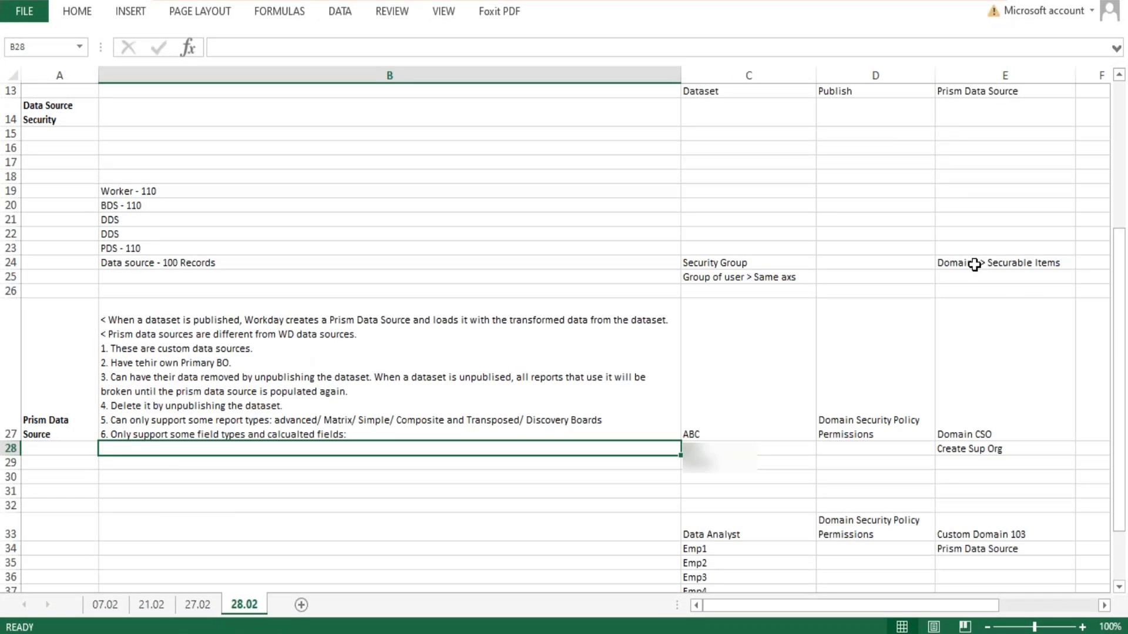
- Highlight the Domains > Securable Items note in Excel, and open the All Domains report in Workday
{"action": "double_click", "coordinate": [974, 262]}
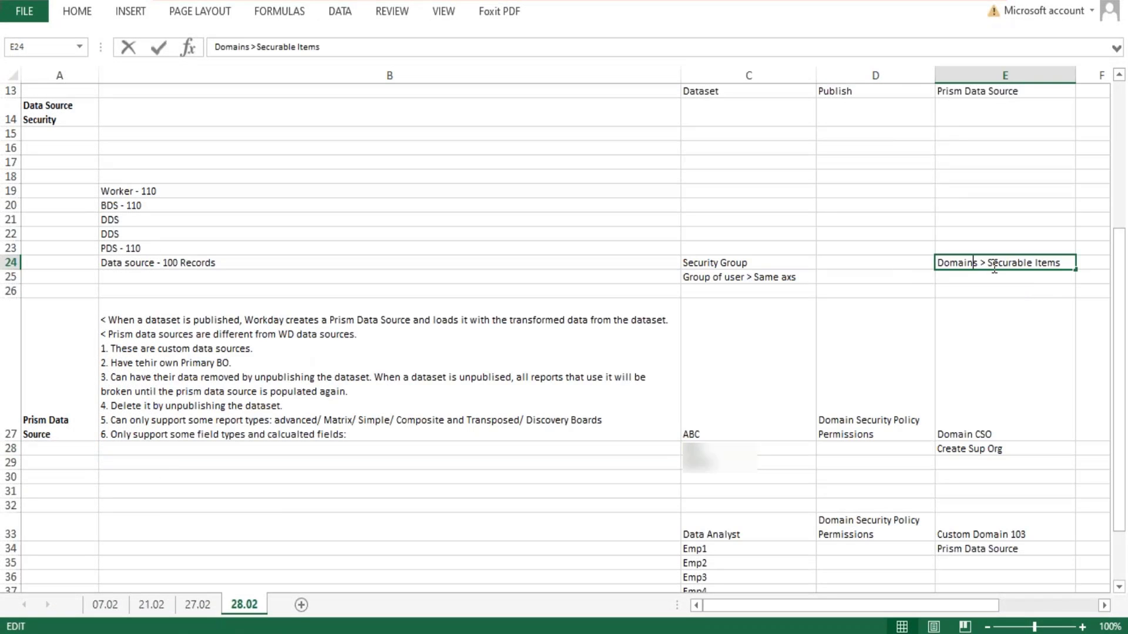
{"action": "left_click_drag", "start_coordinate": [986, 263], "coordinate": [934, 259]}
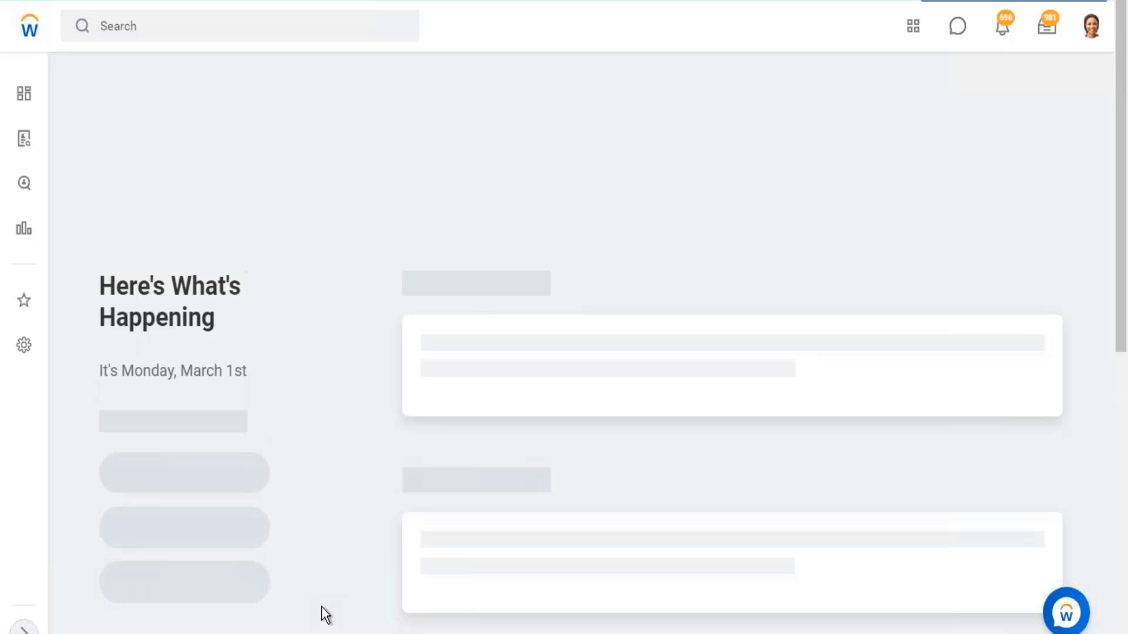
{"action": "left_click", "coordinate": [167, 20]}
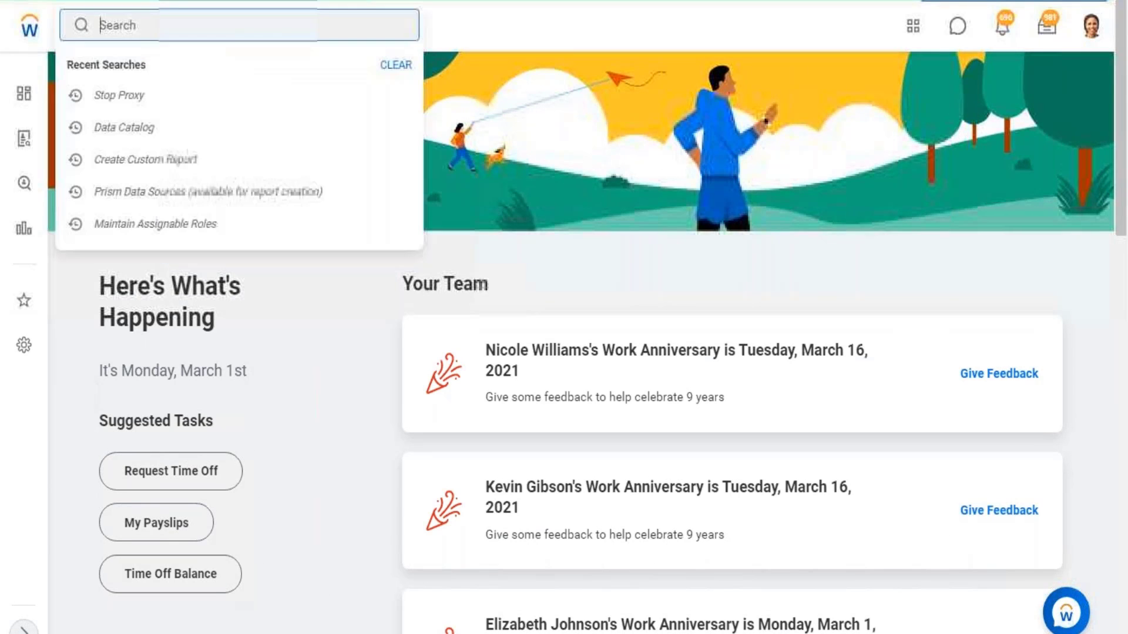
{"action": "type", "text": "al"}
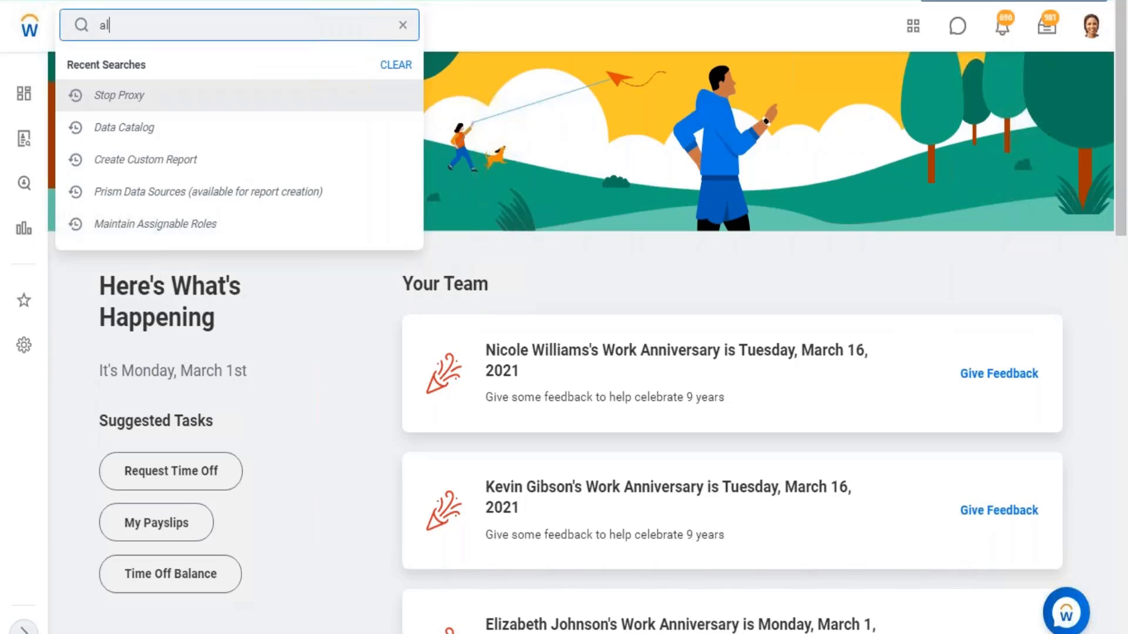
{"action": "type", "text": "l dmo"}
{"action": "key", "text": "BackSpace"}
{"action": "key", "text": "BackSpace"}
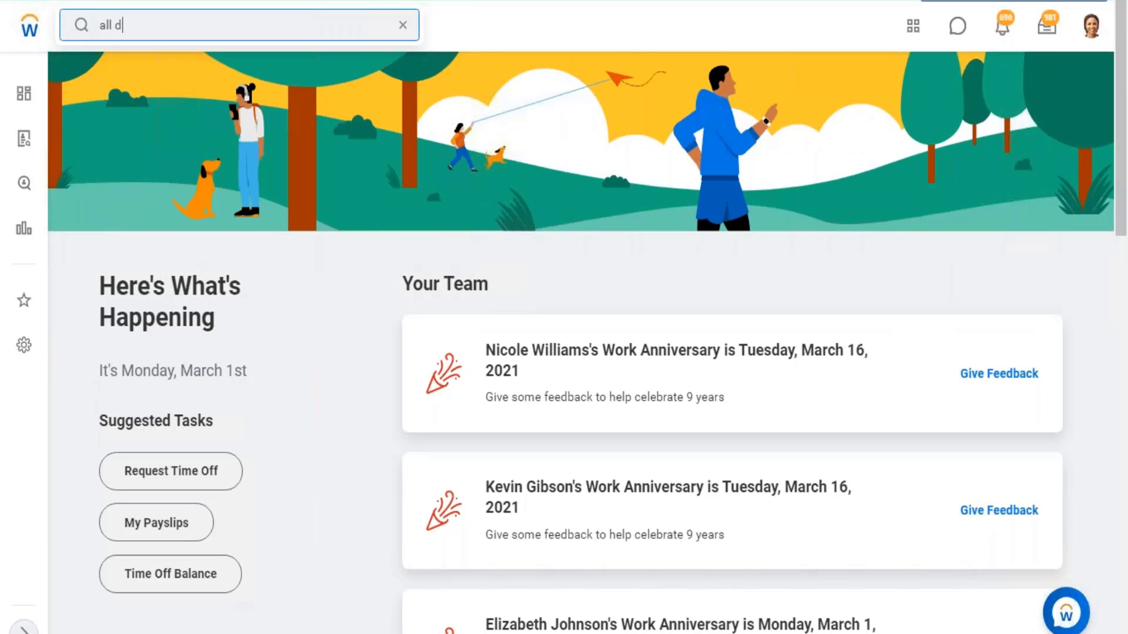
{"action": "type", "text": "omain"}
{"action": "left_click", "coordinate": [156, 131]}
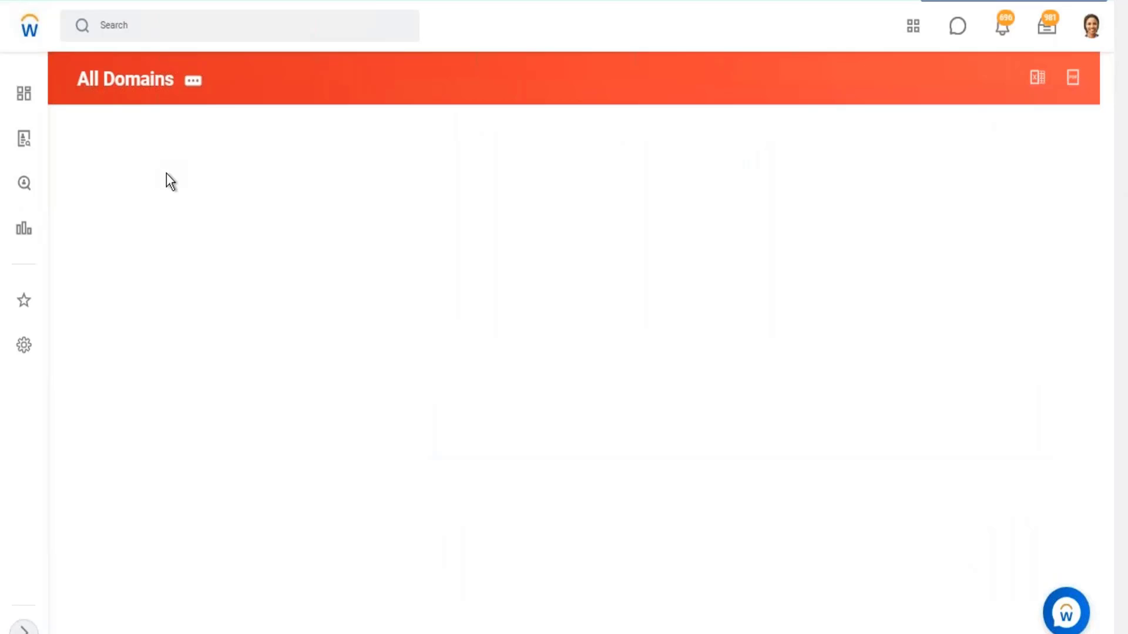
- Filter the Domain column to Drive, Drive Administrator, Reports: Drive Admin, Reports: Drive User, and View Drive File and Media
{"action": "left_click", "coordinate": [138, 198]}
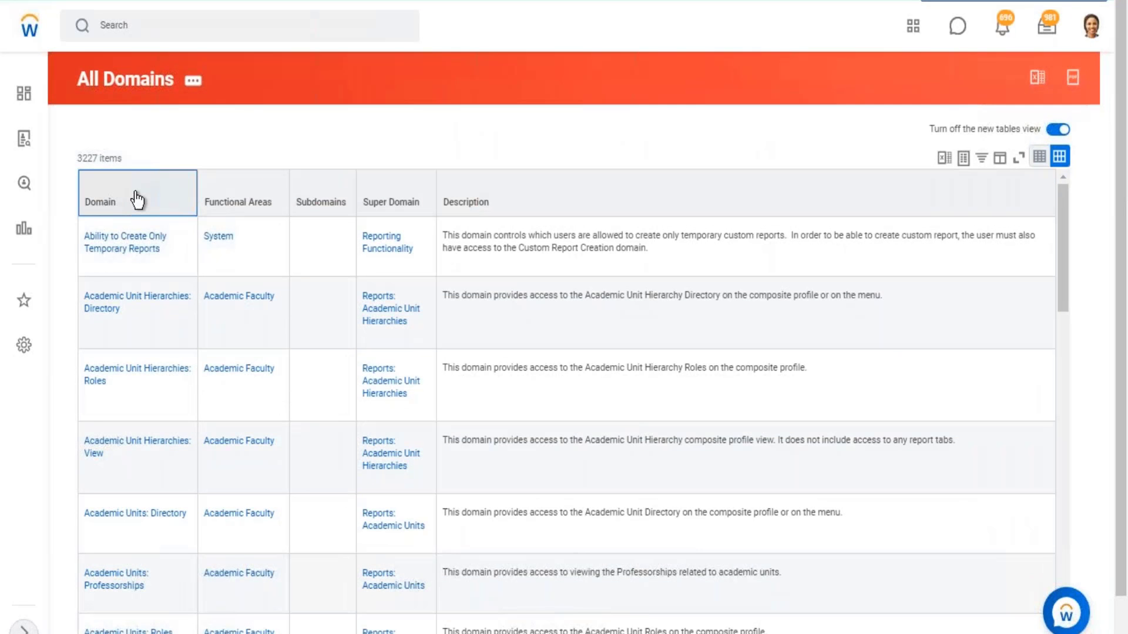
{"action": "left_click", "coordinate": [176, 406]}
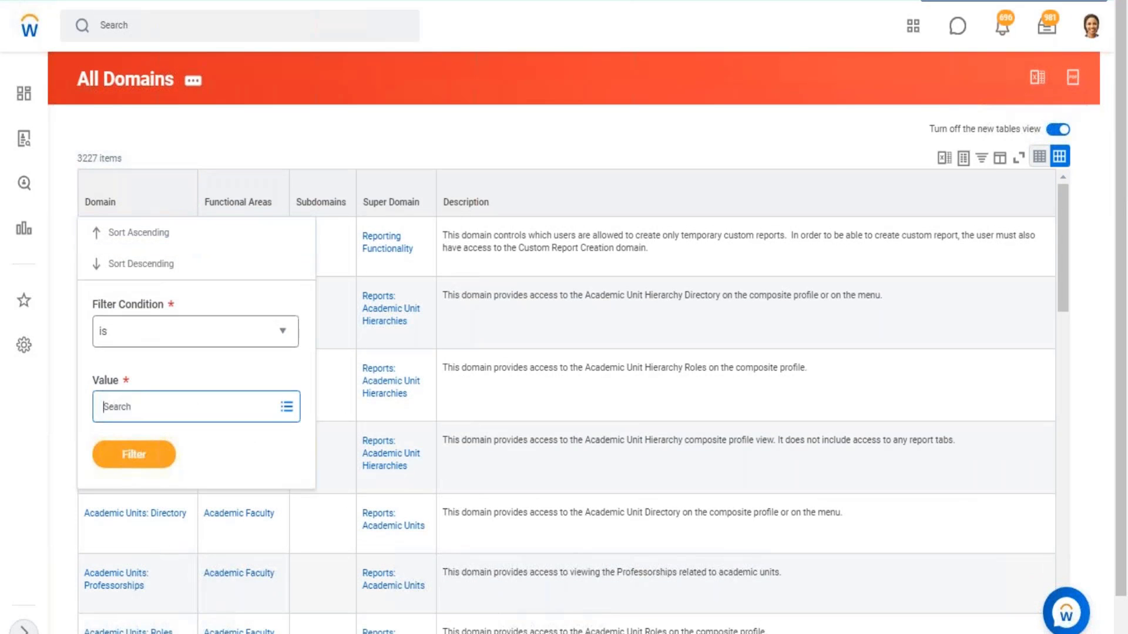
{"action": "type", "text": "d"}
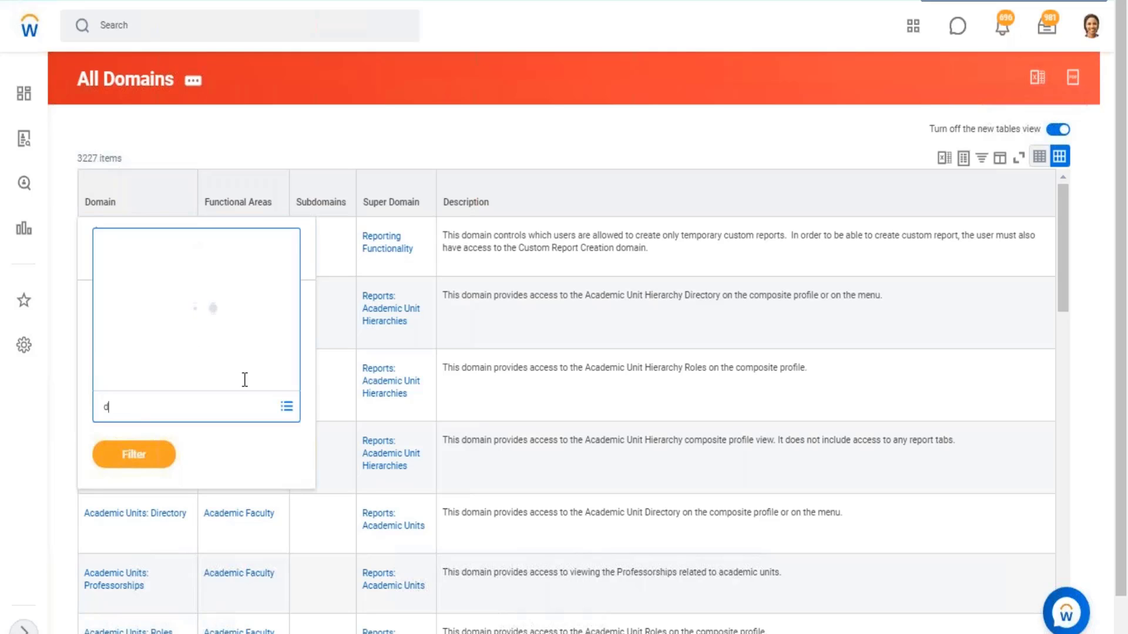
{"action": "type", "text": "rive"}
{"action": "key", "text": "Return"}
{"action": "key", "text": "Return"}
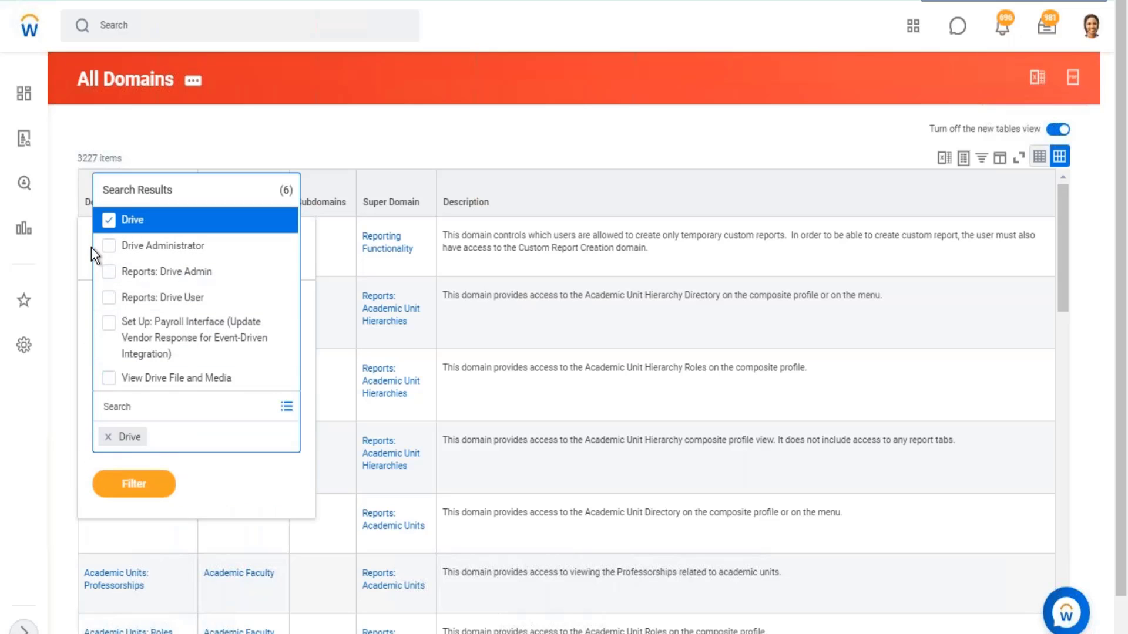
{"action": "left_click", "coordinate": [111, 250]}
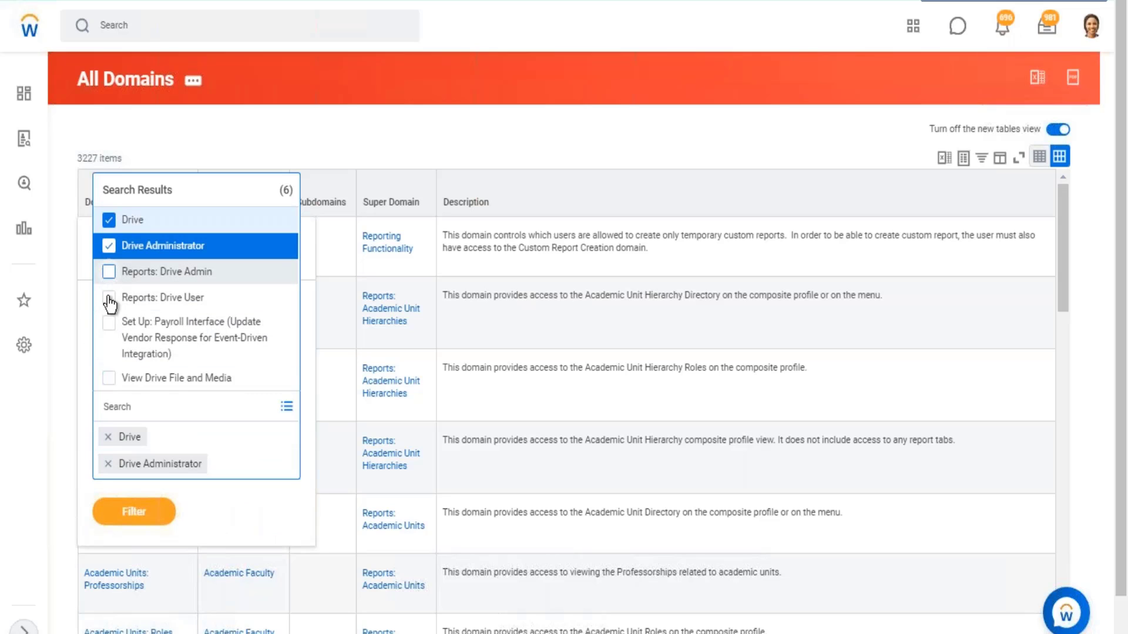
{"action": "left_click", "coordinate": [111, 273]}
{"action": "key", "text": "Return"}
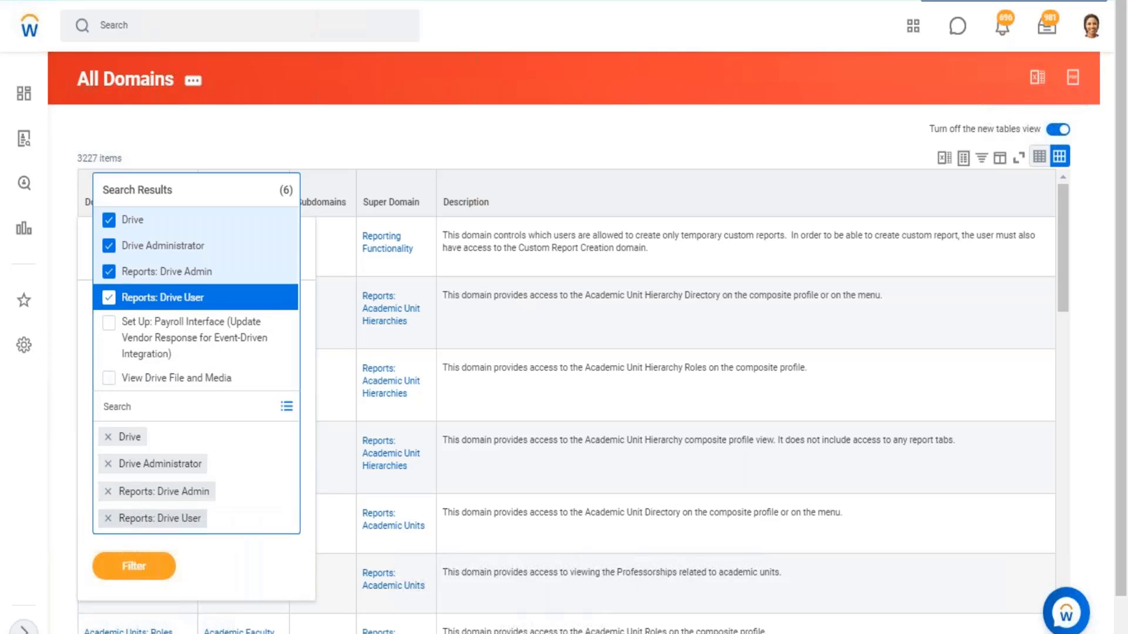
{"action": "left_click", "coordinate": [109, 378]}
{"action": "left_click", "coordinate": [125, 588]}
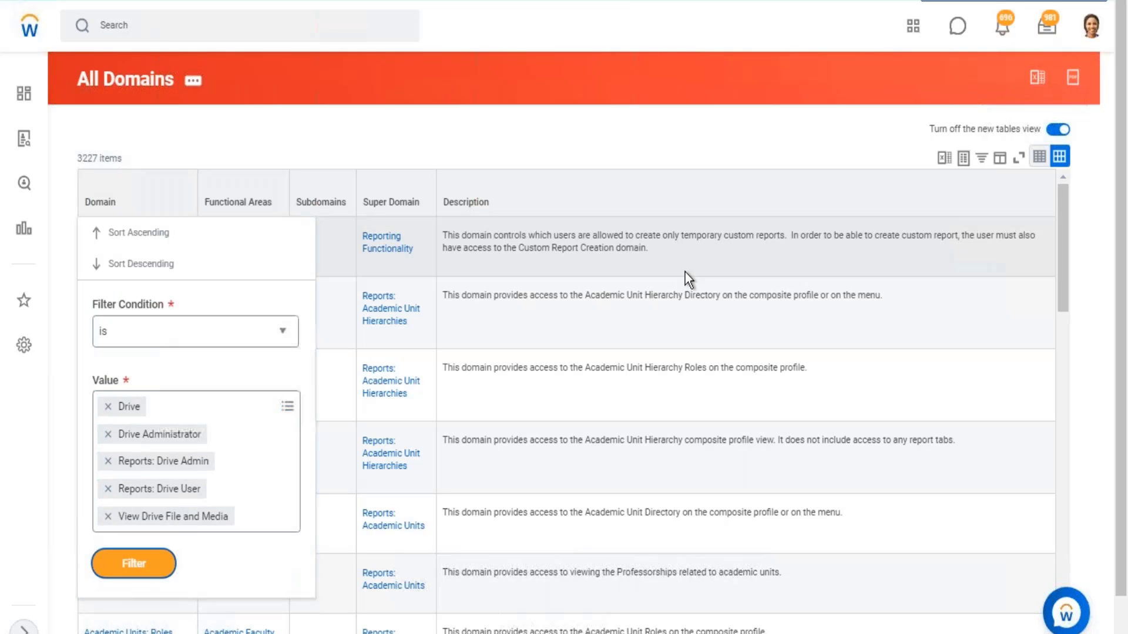
{"action": "left_click", "coordinate": [147, 567]}
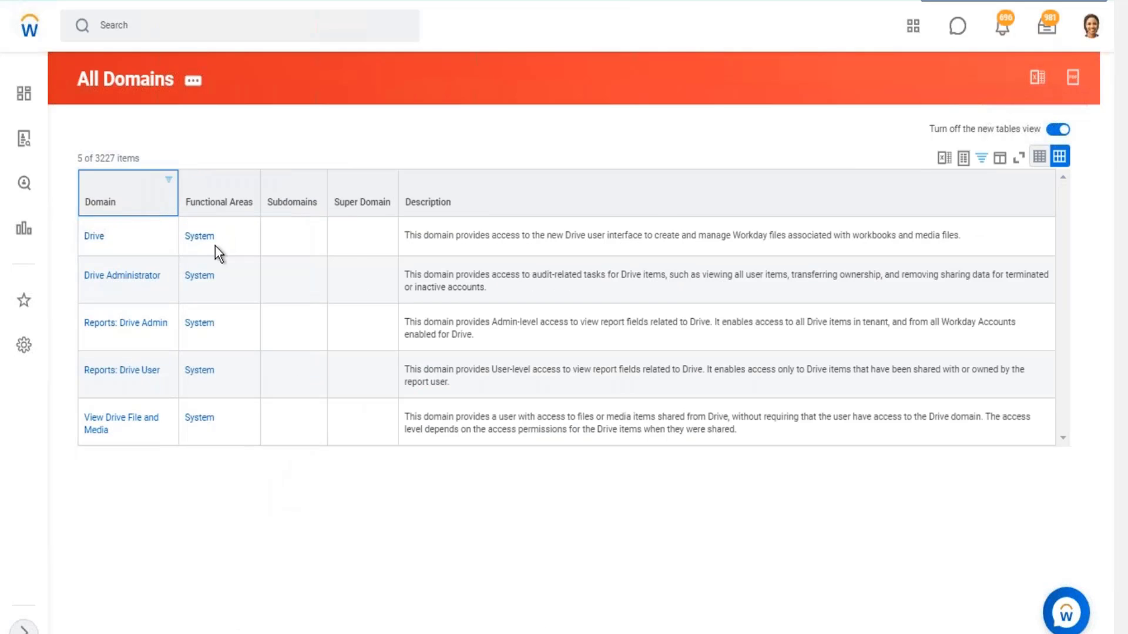
- Examine the Drive domain's description and compare it with the Drive entry in the account options
{"action": "left_click_drag", "start_coordinate": [447, 236], "coordinate": [615, 238]}
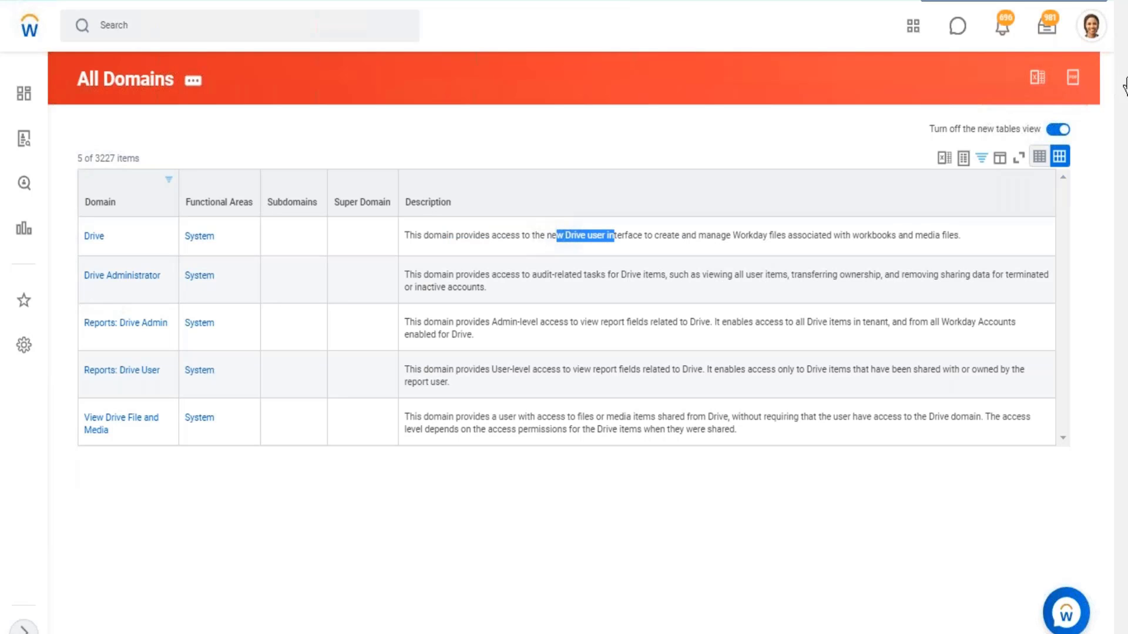
{"action": "left_click", "coordinate": [1084, 31]}
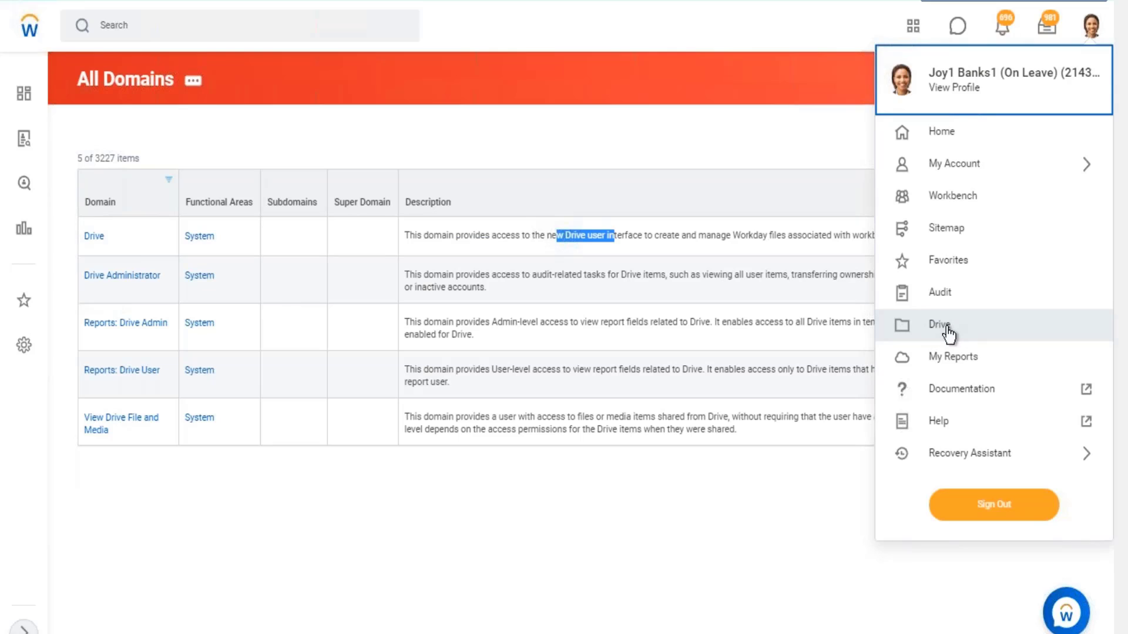
{"action": "left_click", "coordinate": [708, 144]}
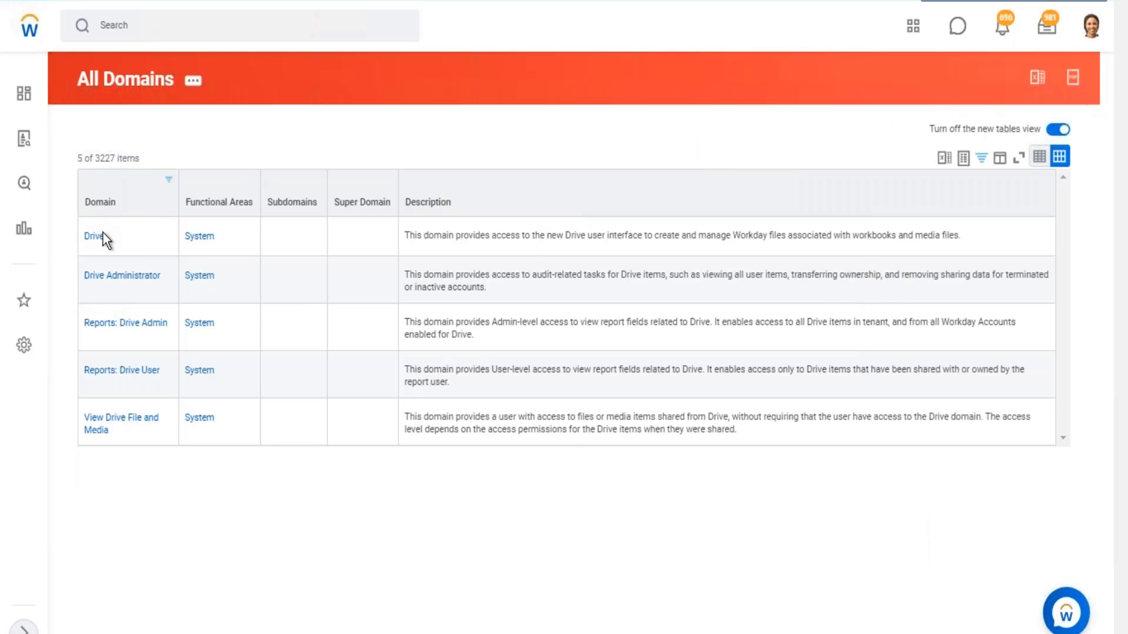
- View the Drive domain's details and check its count of secured items
{"action": "double_click", "coordinate": [113, 239]}
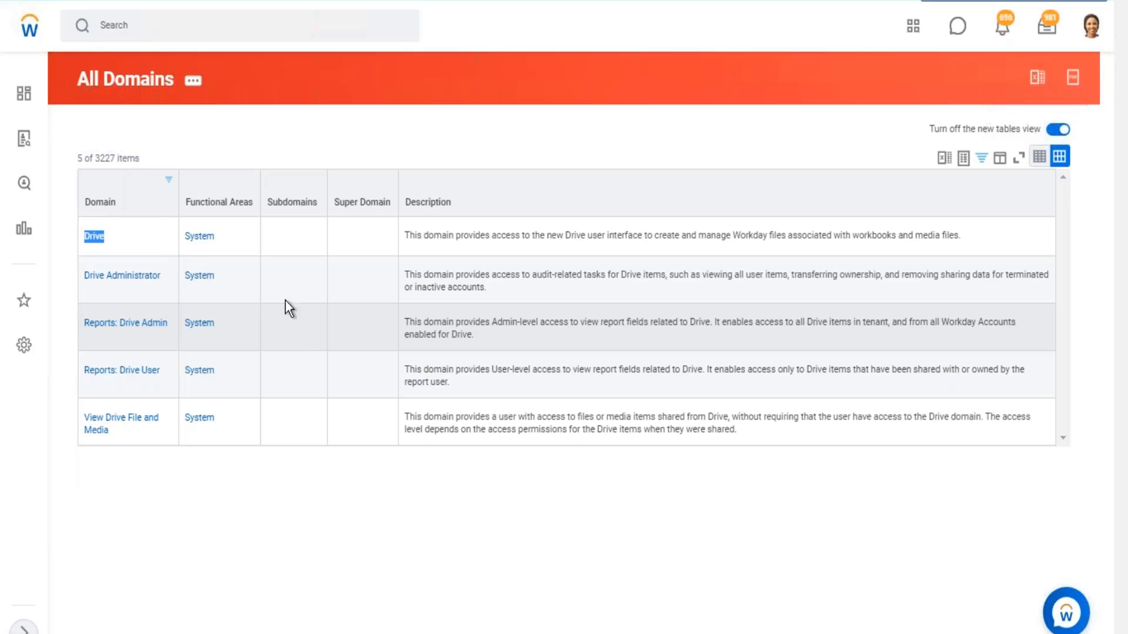
{"action": "left_click", "coordinate": [95, 248]}
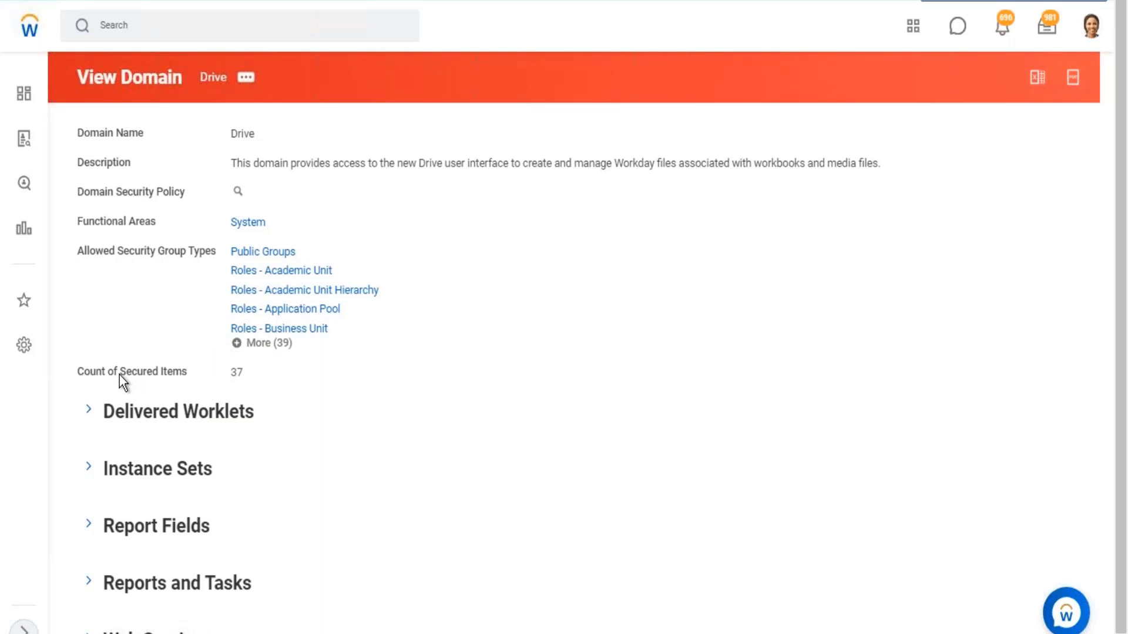
{"action": "left_click_drag", "start_coordinate": [120, 375], "coordinate": [242, 376]}
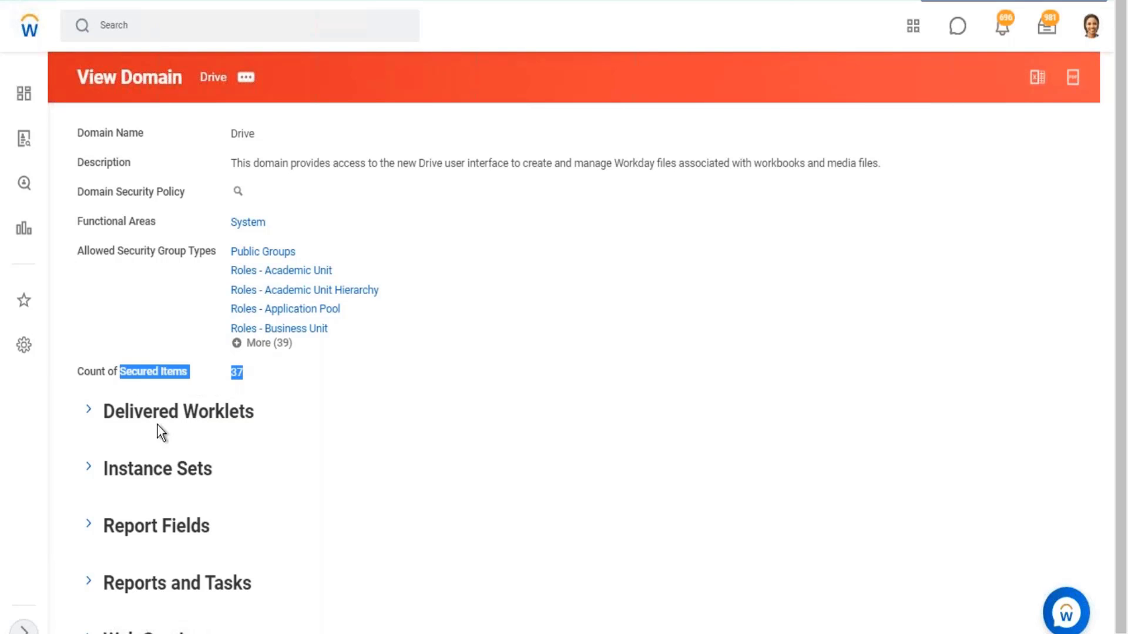
- Switch to the Excel notes and review the Prism Data Source and Create Sup Org items listed under their domains
{"action": "left_click", "coordinate": [1050, 2]}
{"action": "scroll", "coordinate": [992, 199], "scroll_direction": "up", "scroll_amount": 1}
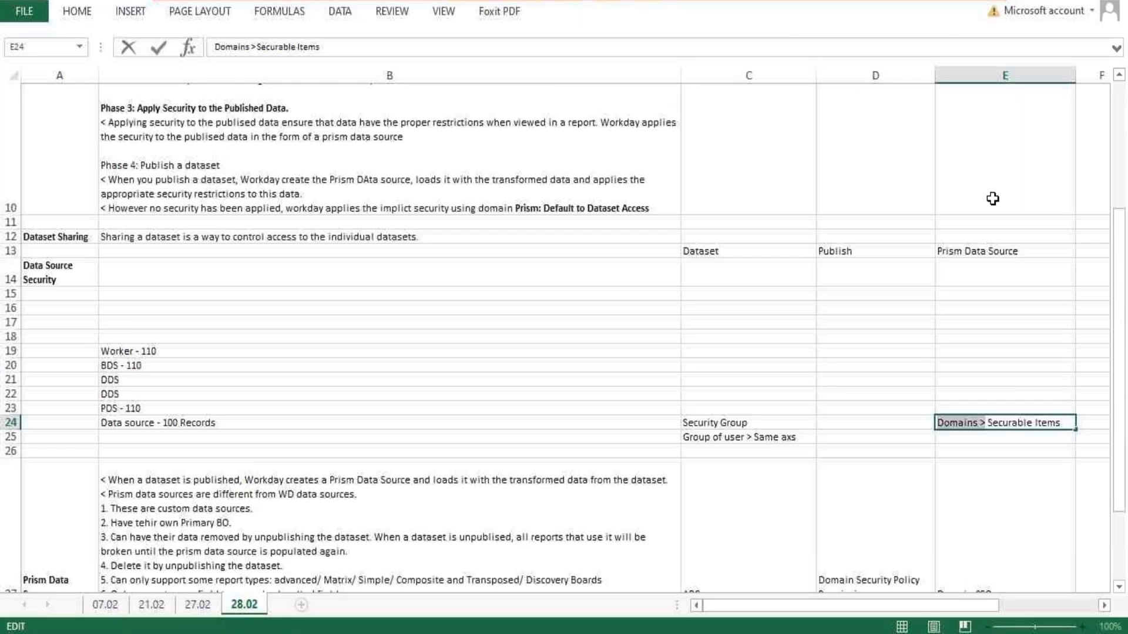
{"action": "scroll", "coordinate": [1005, 306], "scroll_direction": "down", "scroll_amount": 3}
{"action": "left_click", "coordinate": [976, 423]}
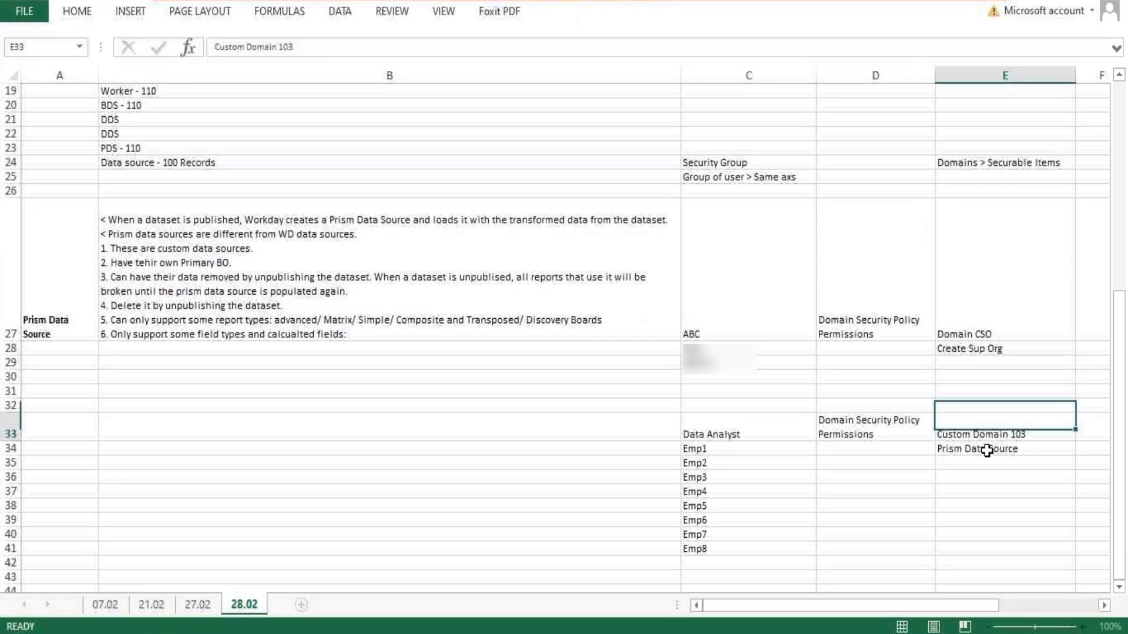
{"action": "left_click", "coordinate": [994, 448]}
{"action": "left_click", "coordinate": [980, 351]}
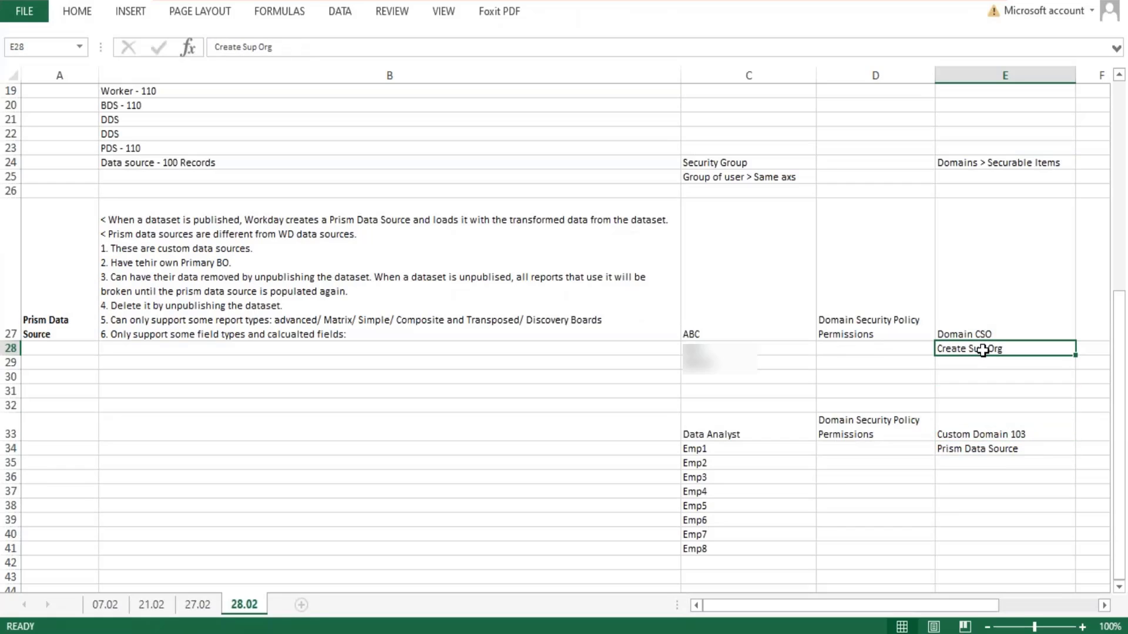
{"action": "double_click", "coordinate": [978, 350]}
{"action": "left_click_drag", "start_coordinate": [1003, 348], "coordinate": [922, 349]}
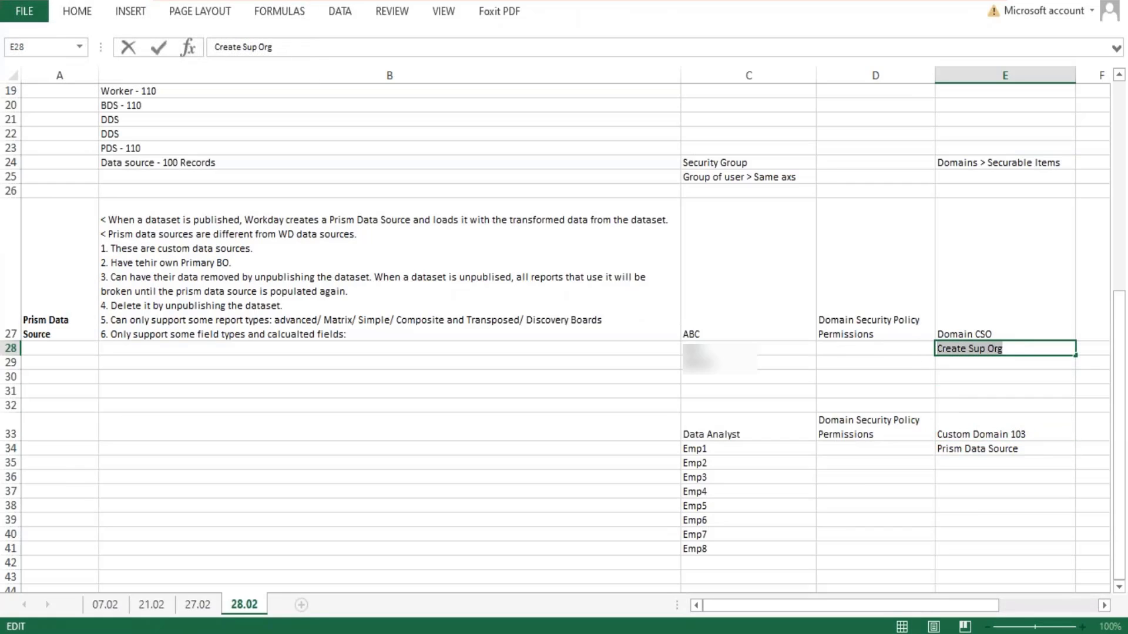
- Switch to Workday and view the Drive domain's security policy, reviewing its securable actions, securable reporting items and permissions
{"action": "key", "text": "alt+Tab"}
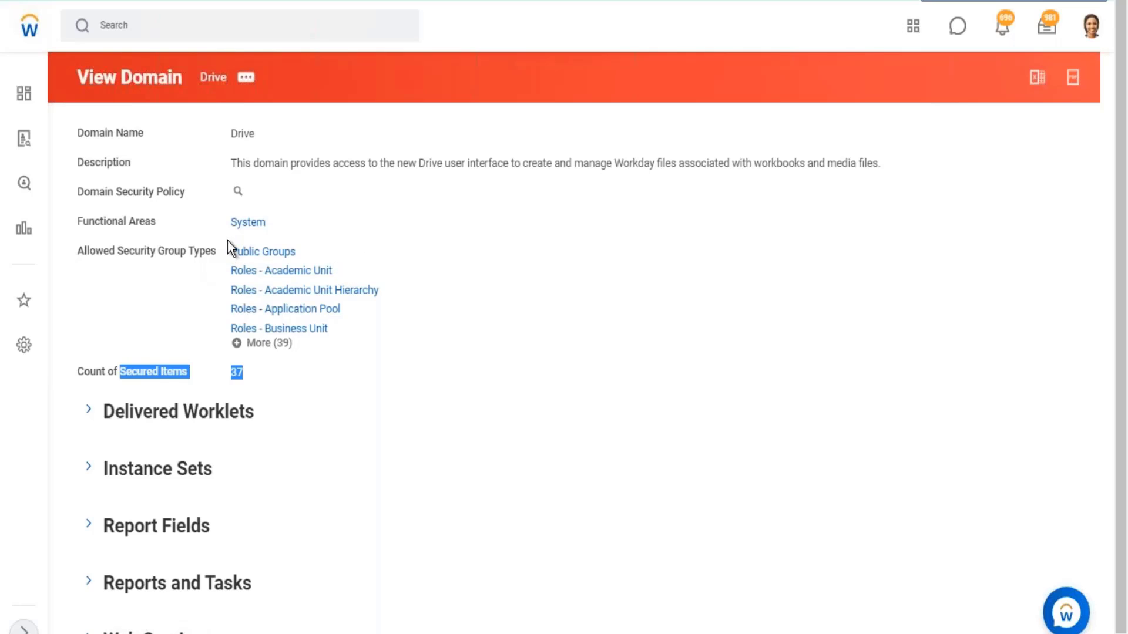
{"action": "left_click", "coordinate": [238, 192]}
{"action": "scroll", "coordinate": [139, 572], "scroll_direction": "down", "scroll_amount": 4}
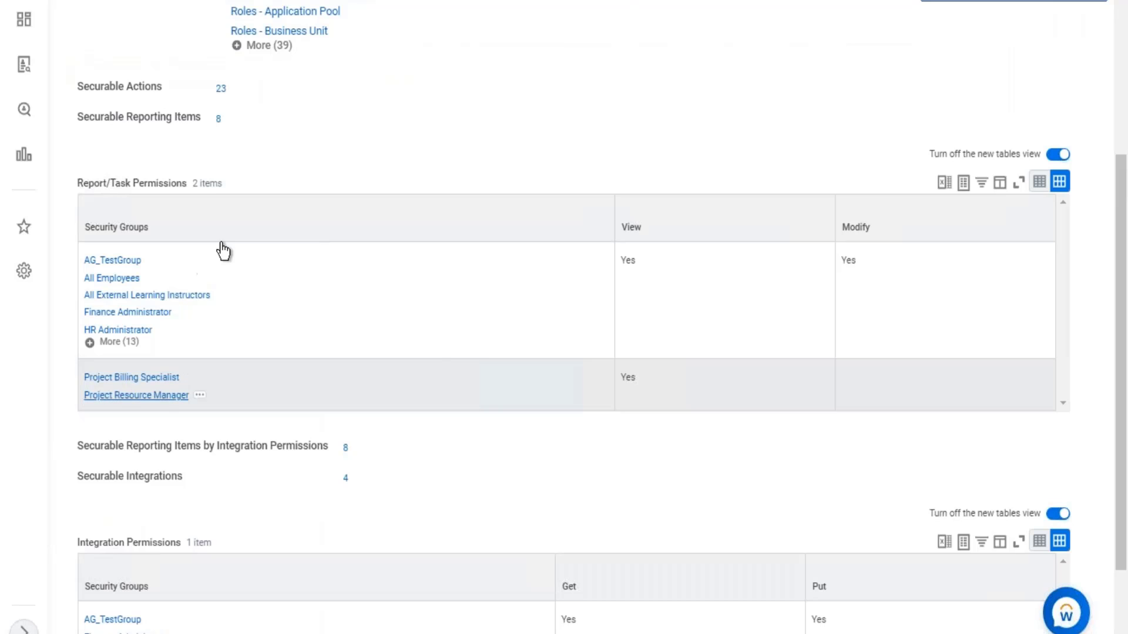
{"action": "scroll", "coordinate": [219, 249], "scroll_direction": "up", "scroll_amount": 4}
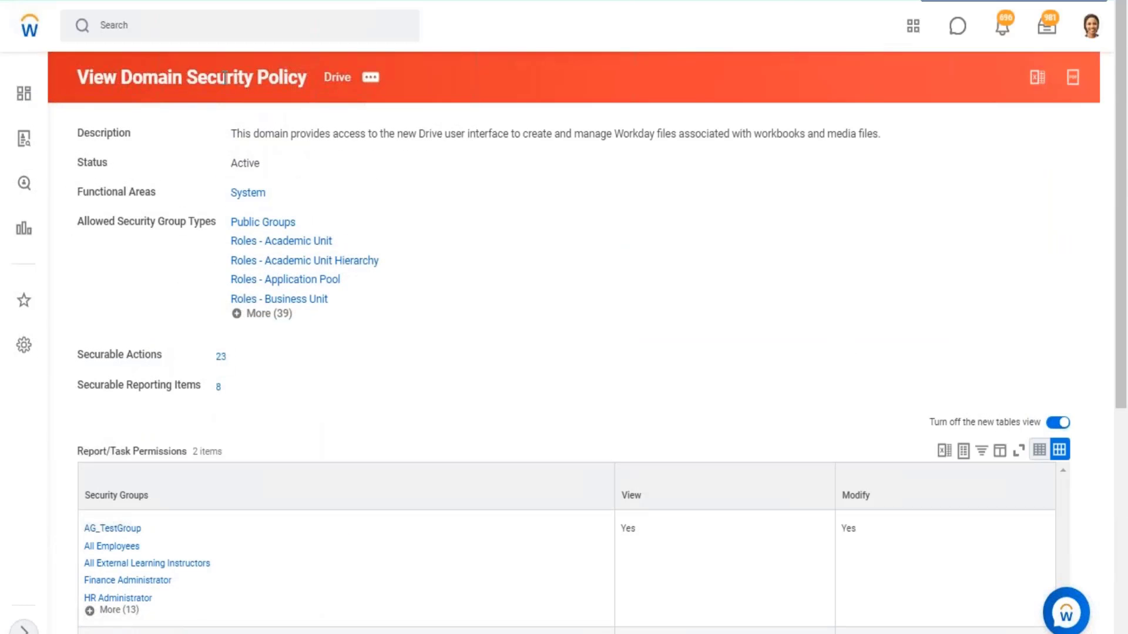
{"action": "left_click_drag", "start_coordinate": [116, 77], "coordinate": [304, 80]}
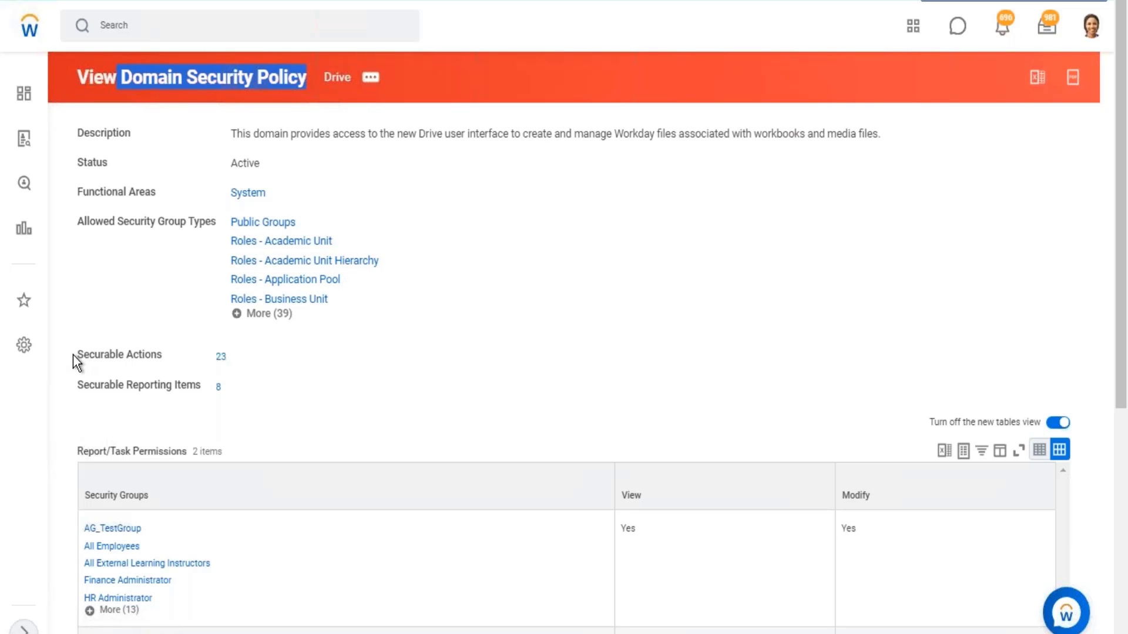
{"action": "left_click_drag", "start_coordinate": [74, 352], "coordinate": [225, 391]}
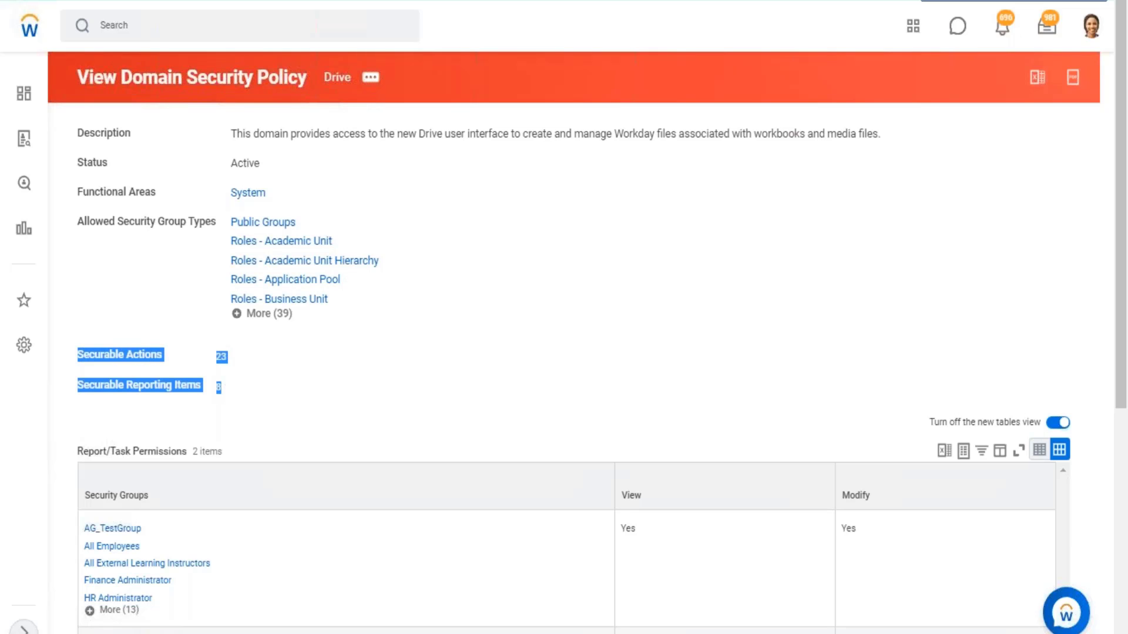
{"action": "left_click", "coordinate": [544, 359]}
{"action": "scroll", "coordinate": [583, 330], "scroll_direction": "down", "scroll_amount": 5}
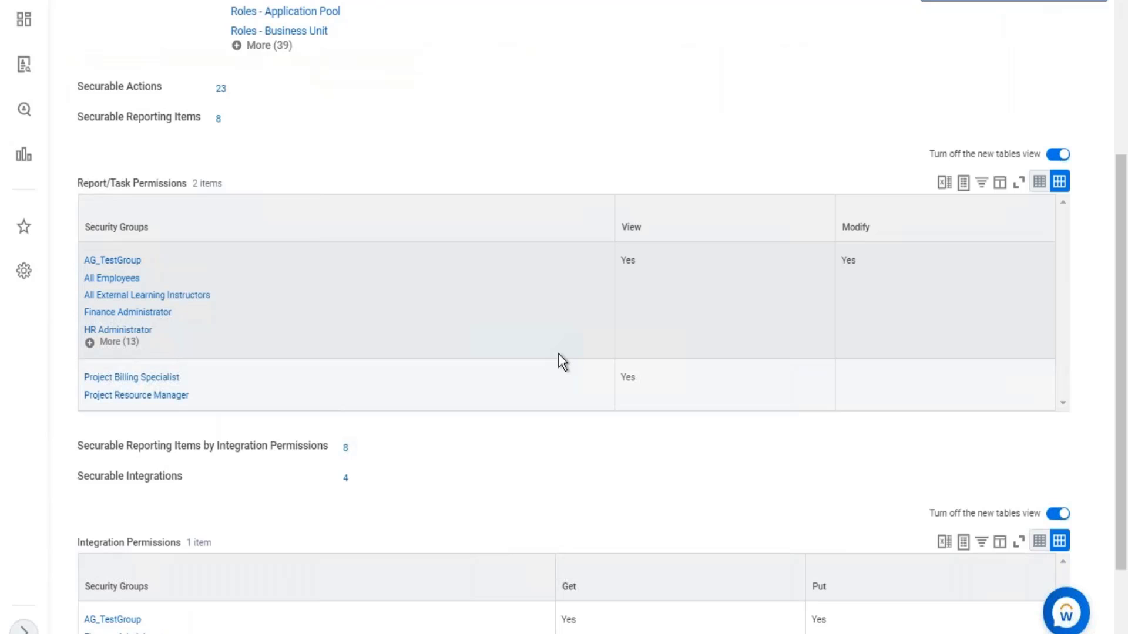
{"action": "scroll", "coordinate": [580, 315], "scroll_direction": "up", "scroll_amount": 5}
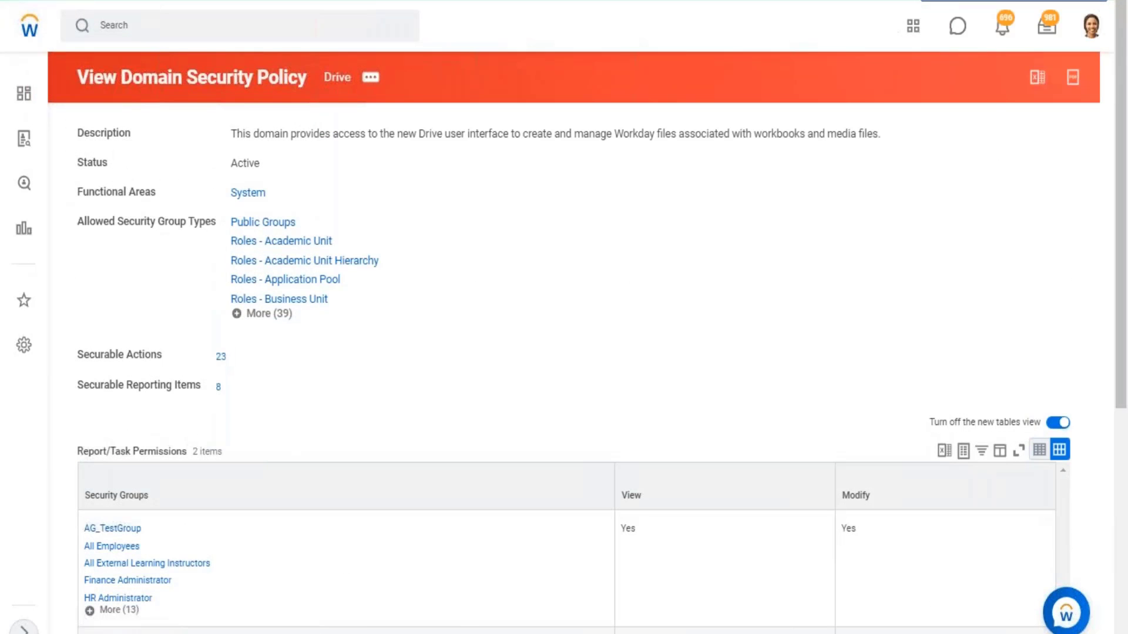
- Compare the Drive entry in the account options with the full list of security groups holding its Report/Task permissions
{"action": "left_click", "coordinate": [1091, 26]}
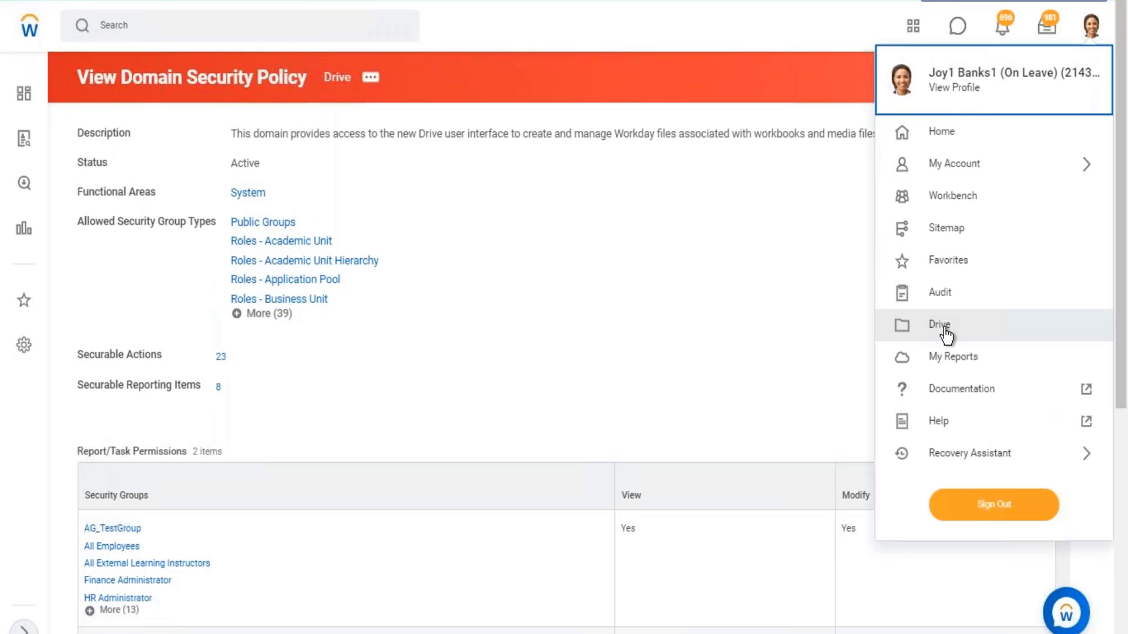
{"action": "left_click", "coordinate": [677, 299]}
{"action": "scroll", "coordinate": [681, 302], "scroll_direction": "down", "scroll_amount": 3}
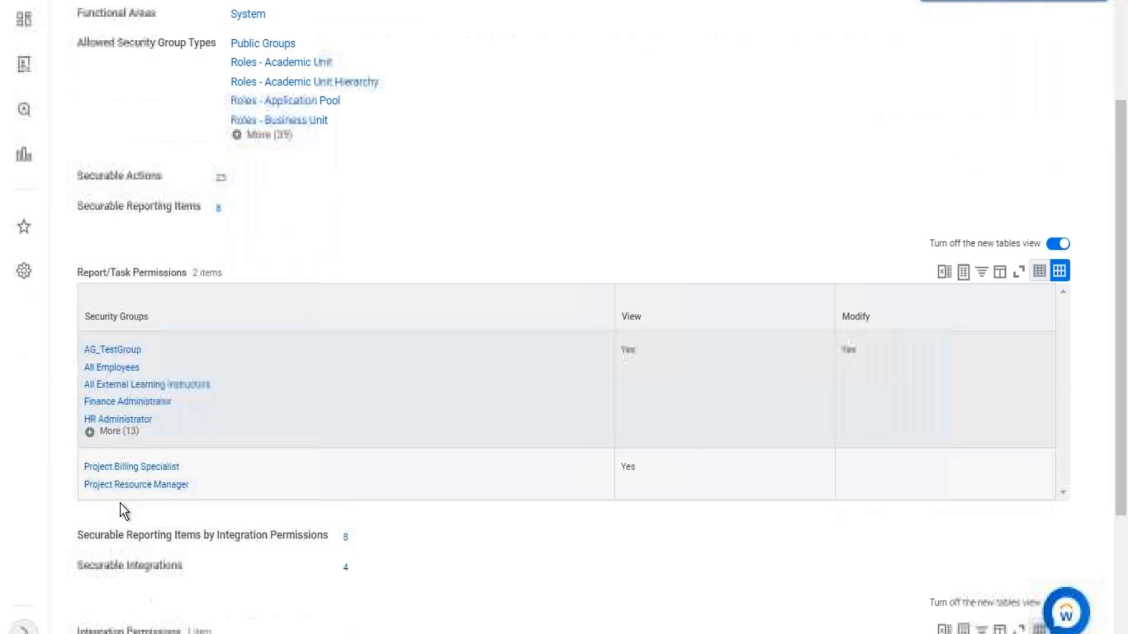
{"action": "left_click", "coordinate": [118, 433]}
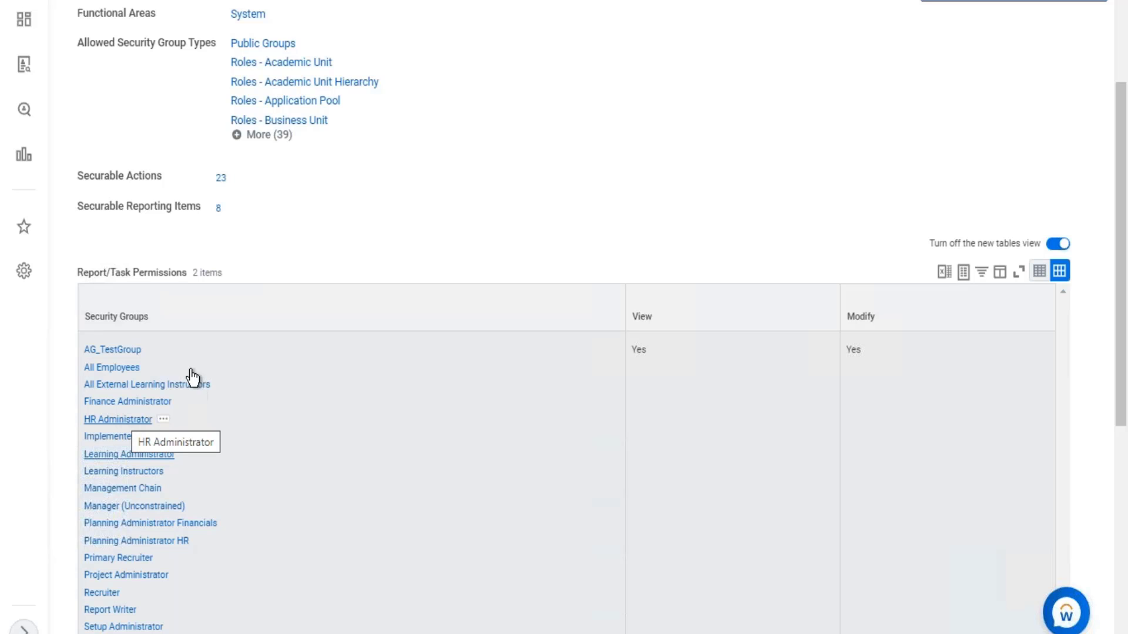
- Open the Drive file area from the account options
{"action": "scroll", "coordinate": [315, 107], "scroll_direction": "up", "scroll_amount": 3}
{"action": "left_click", "coordinate": [1091, 32]}
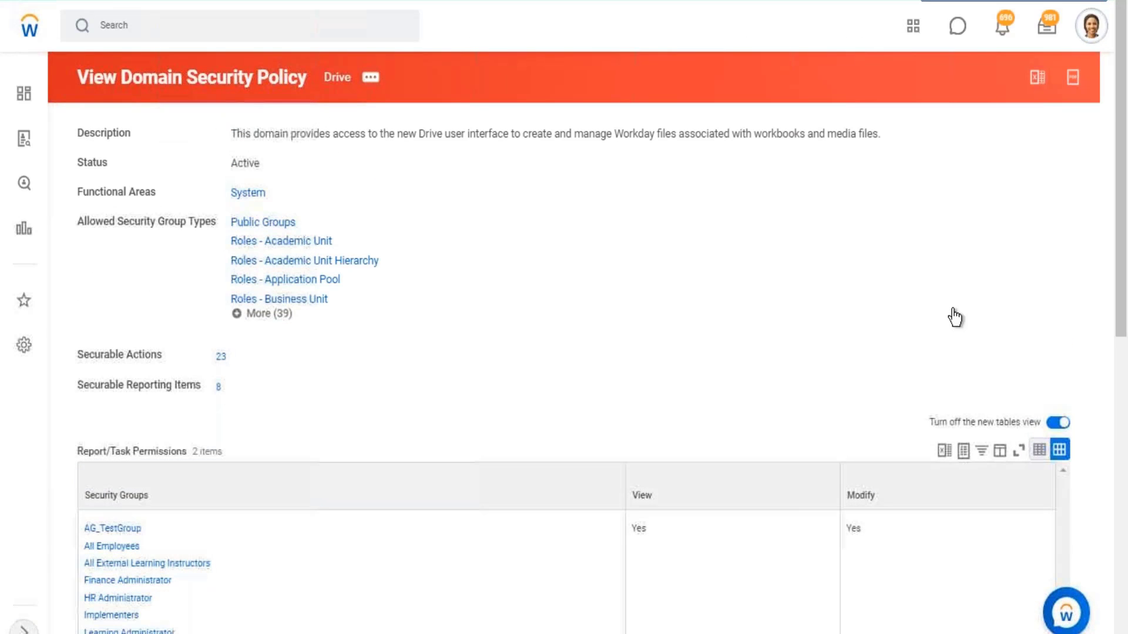
{"action": "left_click", "coordinate": [941, 325]}
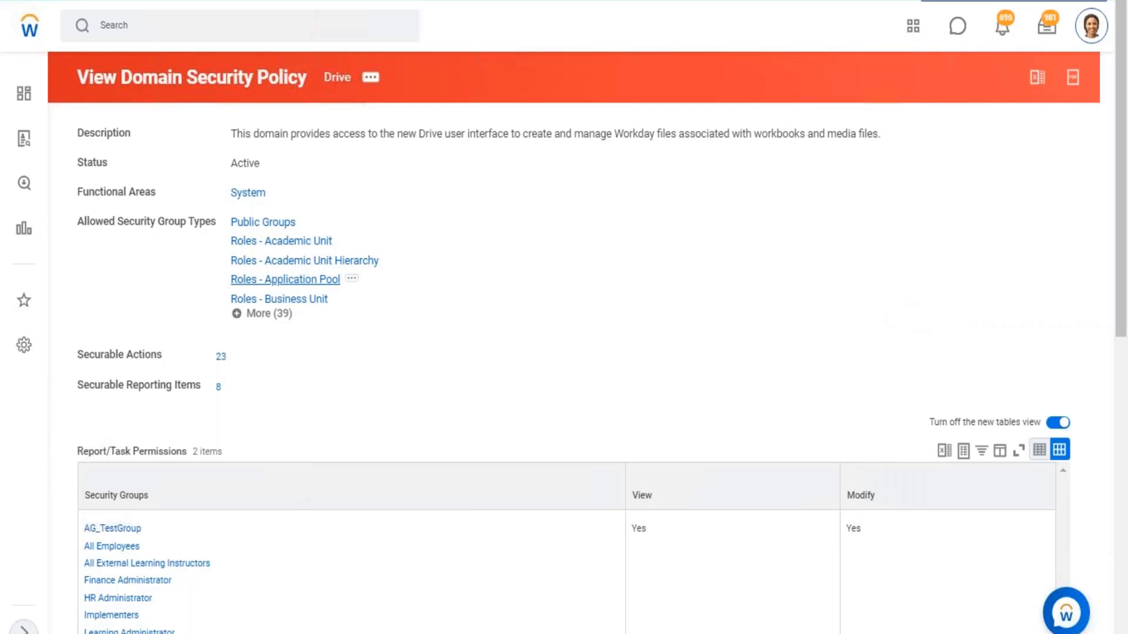
{"action": "left_click", "coordinate": [303, 278]}
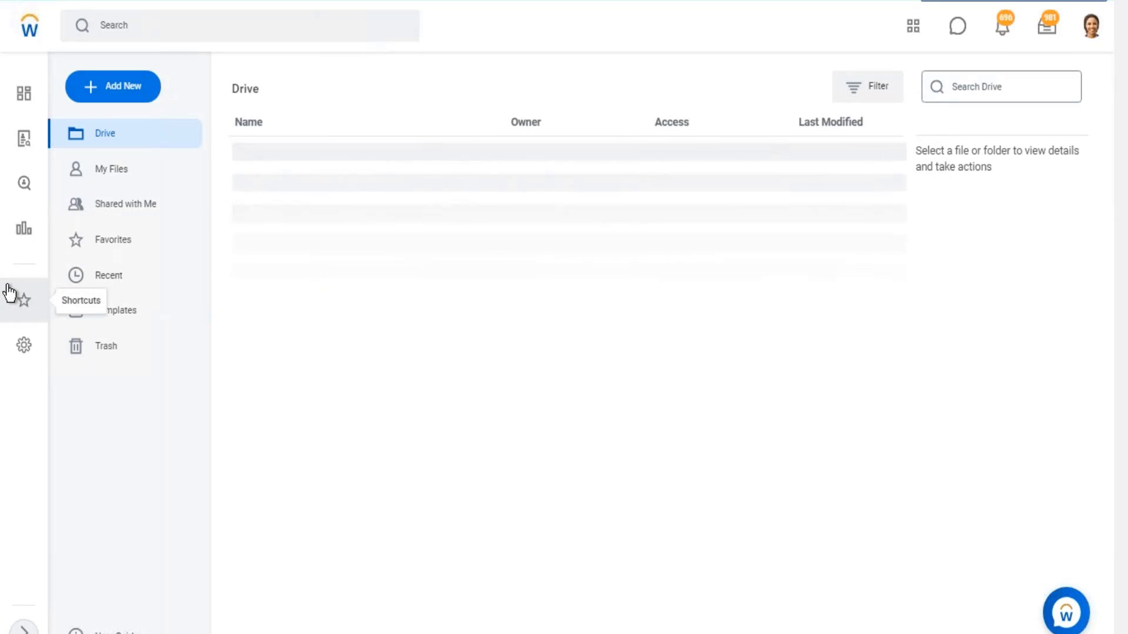
- Create a new discovery board in Drive named "Wb - Feb.07"
{"action": "left_click", "coordinate": [114, 88]}
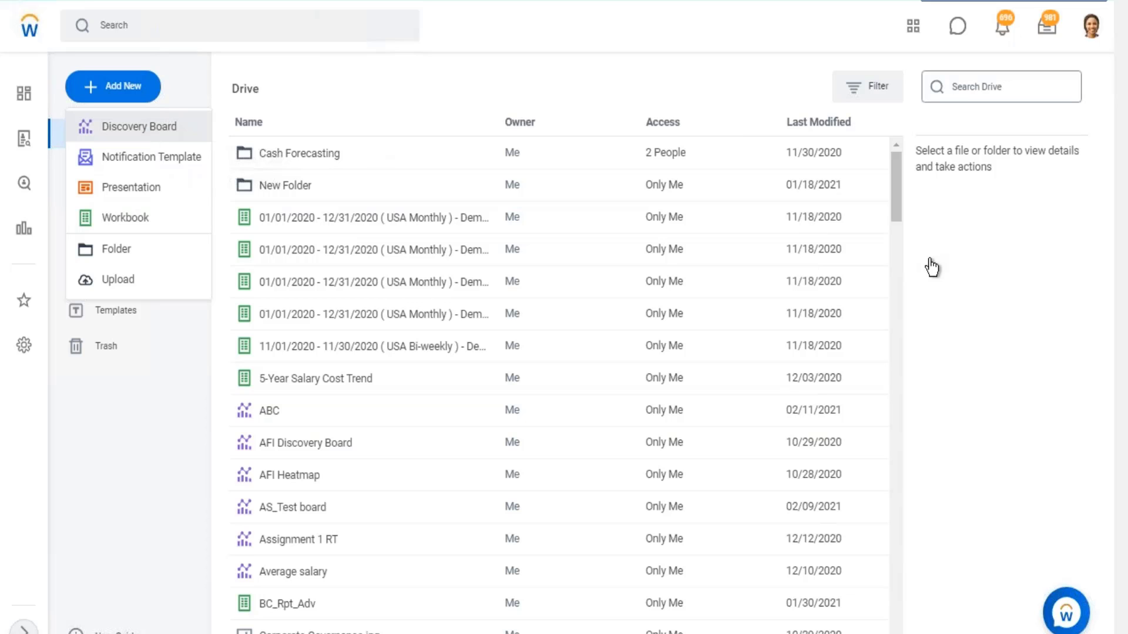
{"action": "left_click", "coordinate": [139, 127]}
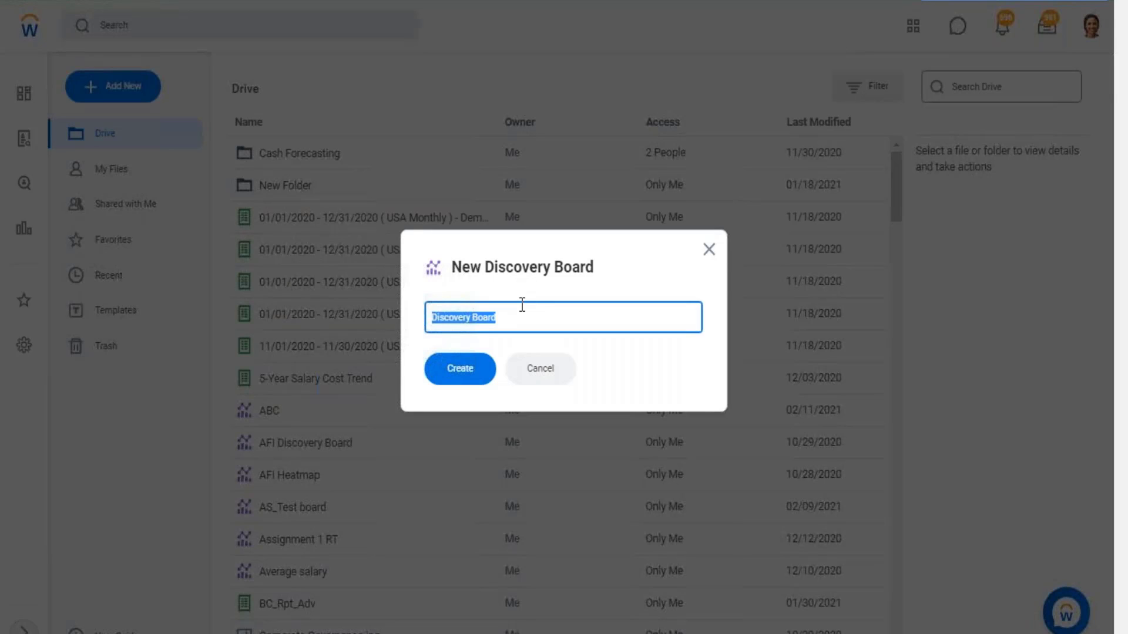
{"action": "type", "text": "Wb - F"}
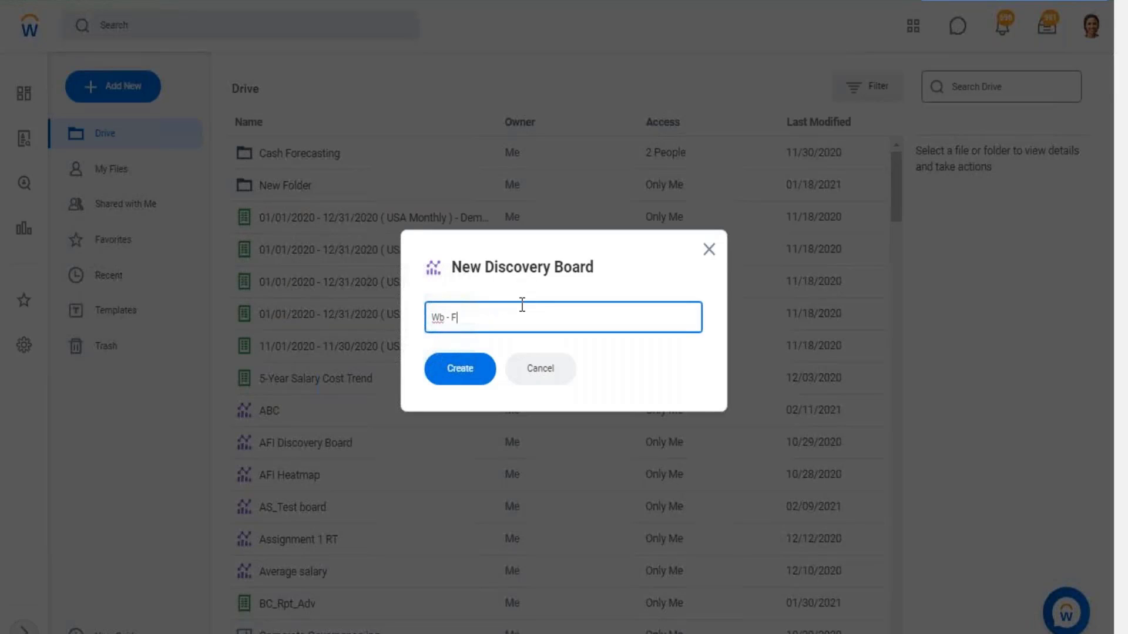
{"action": "type", "text": "eb.07"}
{"action": "left_click", "coordinate": [470, 372]}
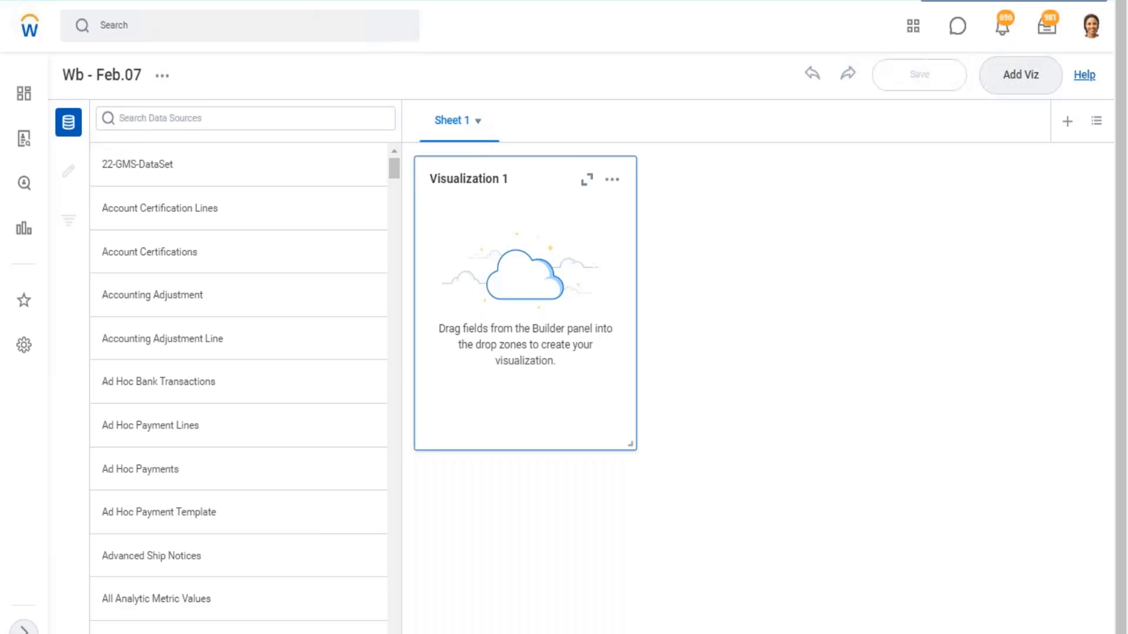
- Rename the discovery board's first sheet as "Emp Metrics"
{"action": "left_click", "coordinate": [479, 125]}
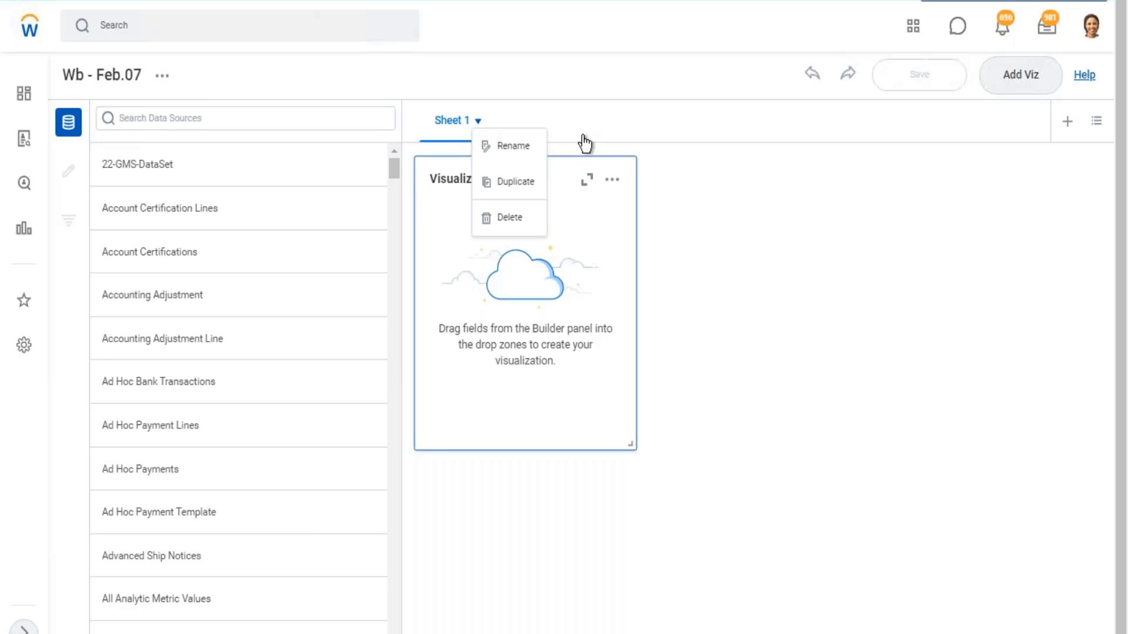
{"action": "left_click", "coordinate": [526, 151]}
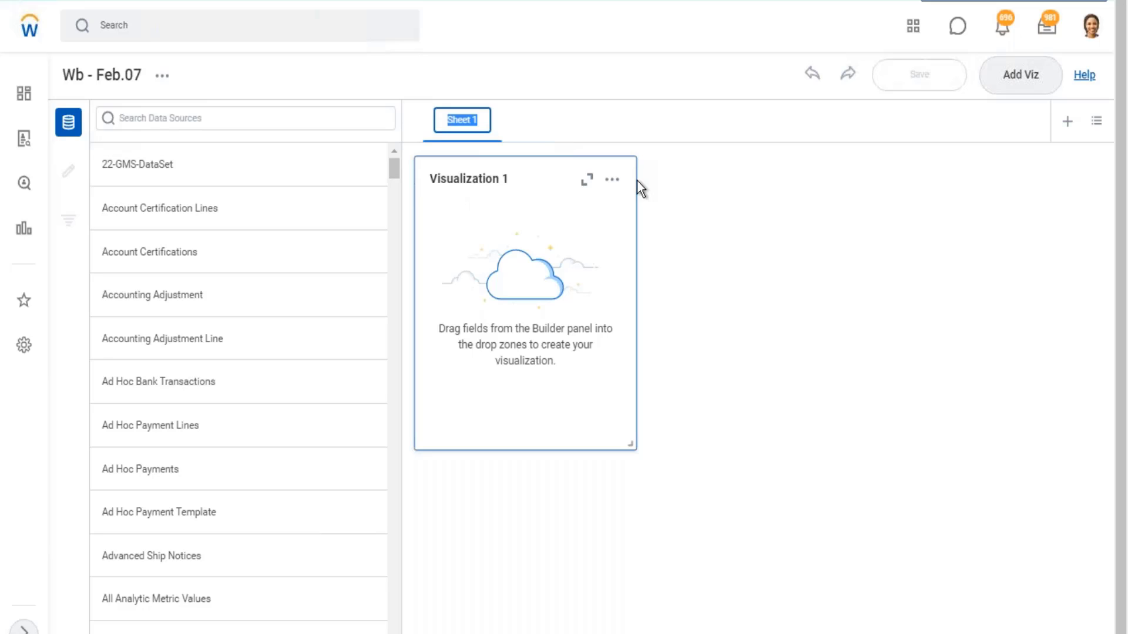
{"action": "type", "text": "Emp"}
{"action": "key", "text": "BackSpace"}
{"action": "key", "text": "BackSpace"}
{"action": "key", "text": "BackSpace"}
{"action": "type", "text": "Metrics"}
{"action": "left_click", "coordinate": [612, 64]}
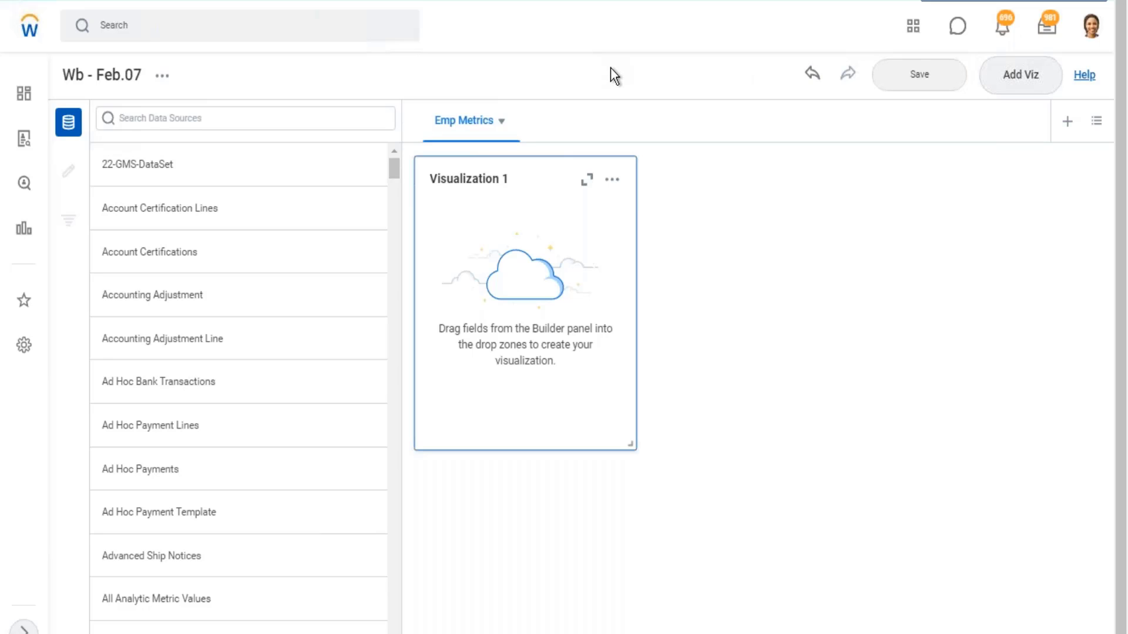
- Add a second sheet to the discovery board and name it "Org Metrics"
{"action": "left_click", "coordinate": [1067, 121]}
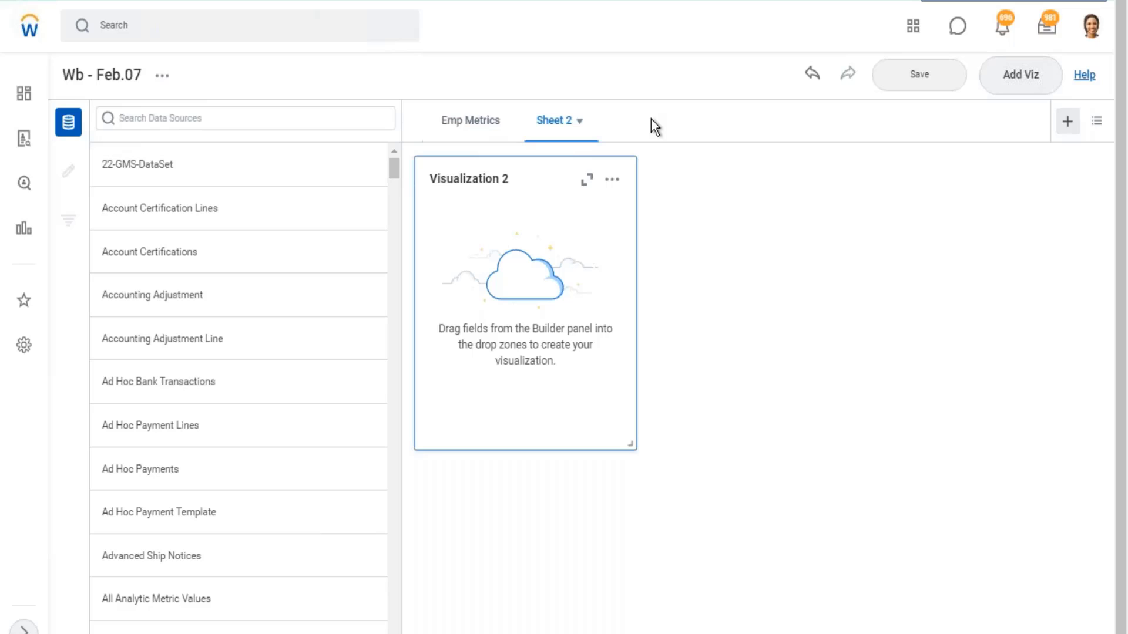
{"action": "left_click", "coordinate": [580, 124]}
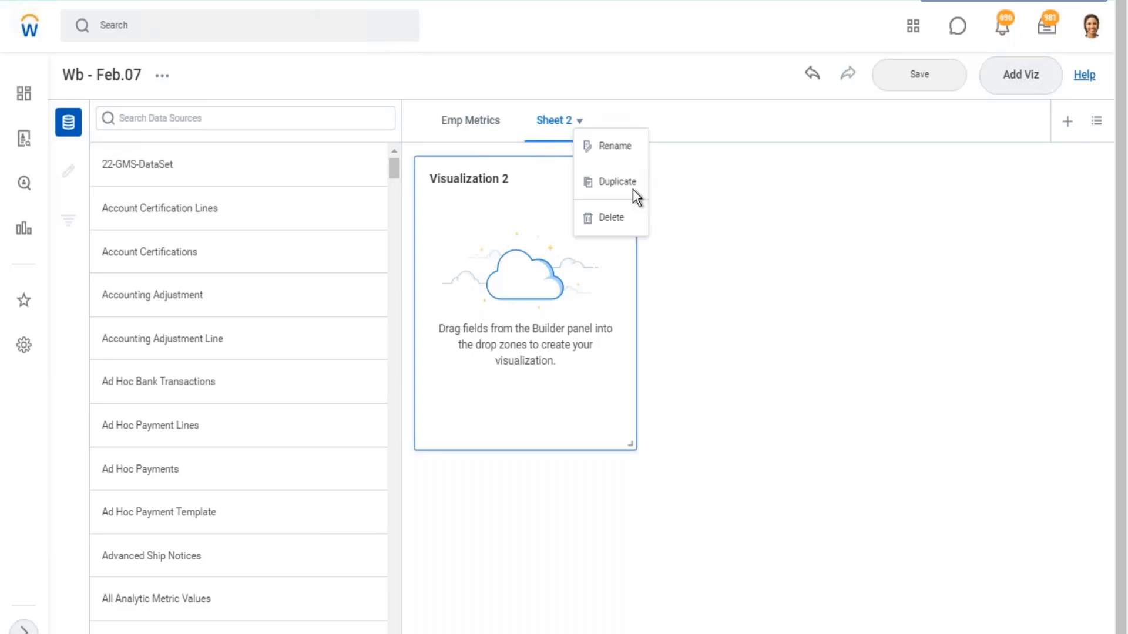
{"action": "left_click", "coordinate": [622, 148]}
{"action": "type", "text": "Org"}
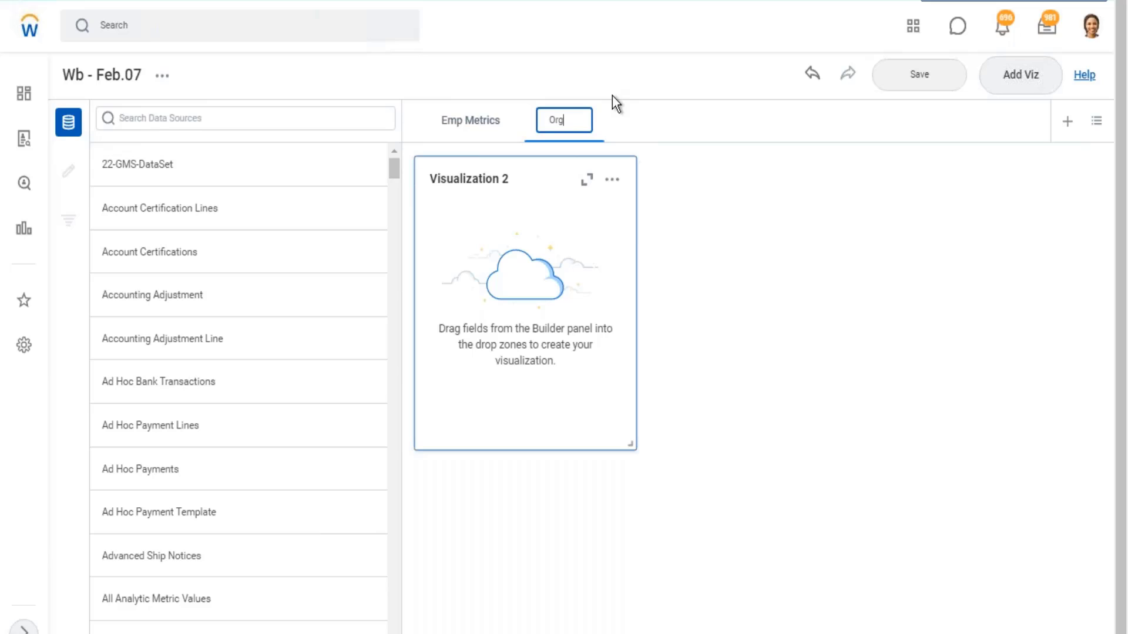
{"action": "type", "text": " Metrics"}
{"action": "left_click", "coordinate": [765, 174]}
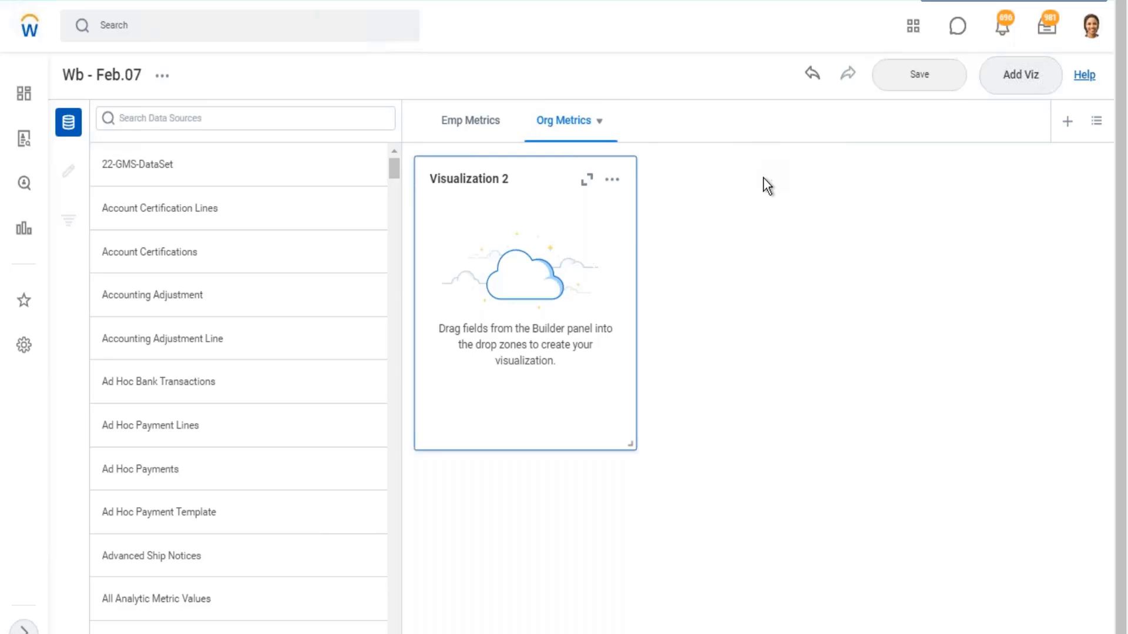
- On the Emp Metrics sheet, find the "WB - Feb.07 - DDS01 - 01 - Company Details" data source, view its details and return to the list
{"action": "left_click", "coordinate": [474, 127]}
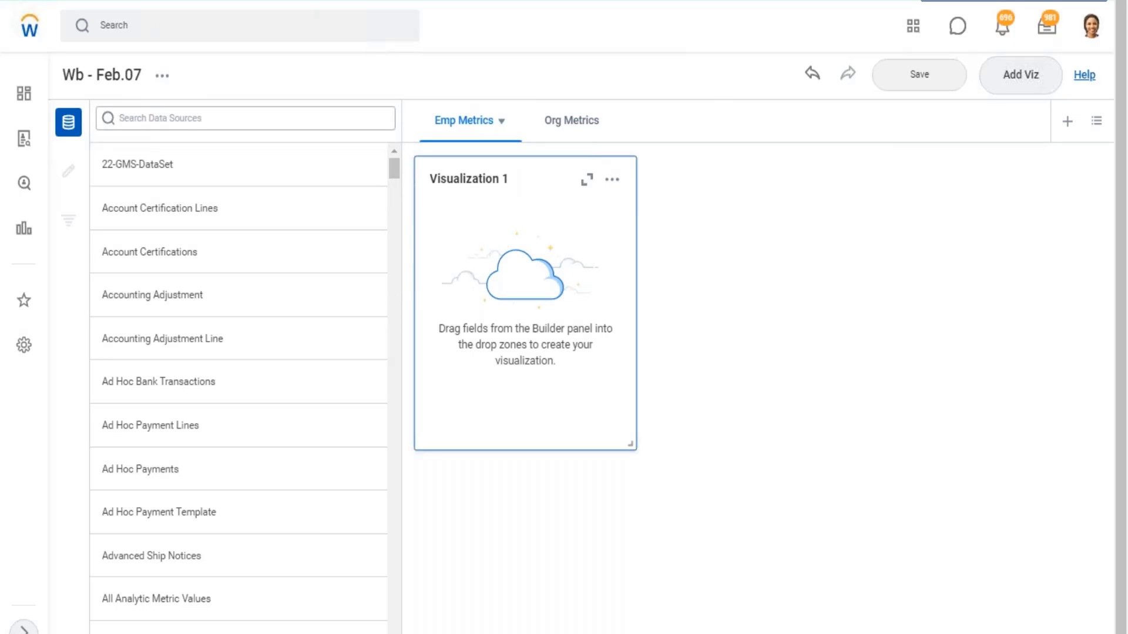
{"action": "left_click", "coordinate": [245, 118]}
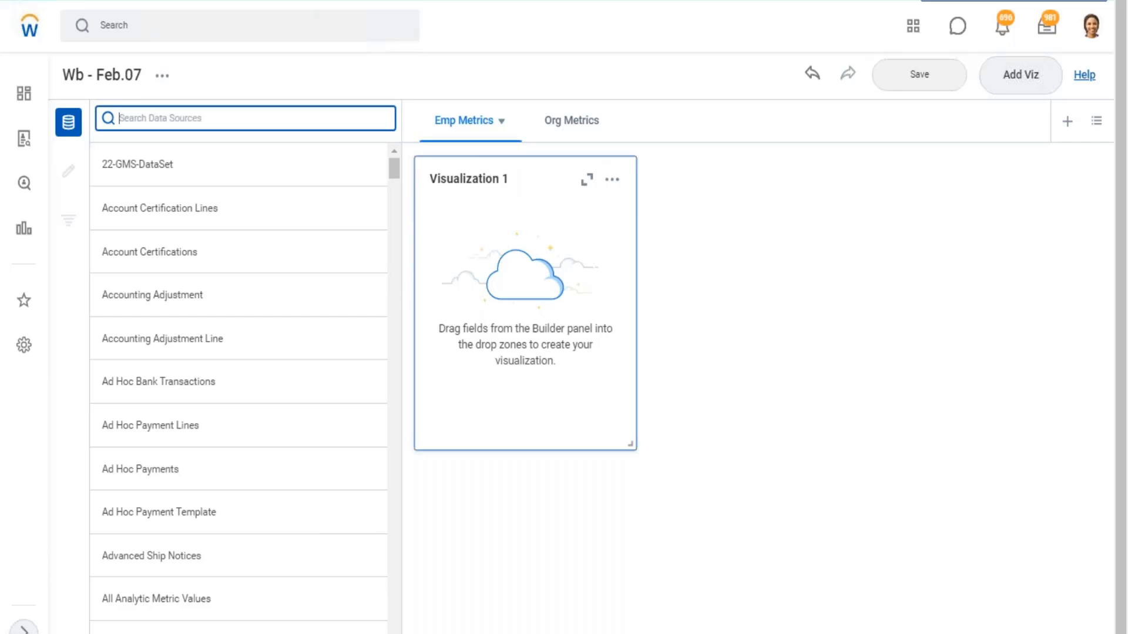
{"action": "type", "text": "WB - Feb.07 - DDS01 - 01 - Company Details"}
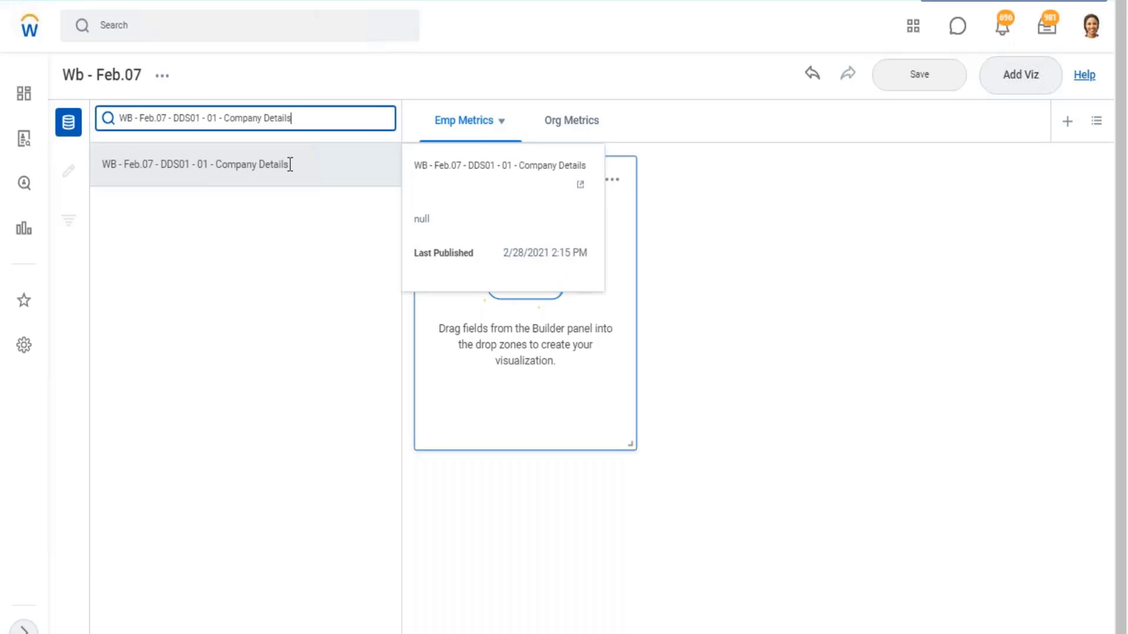
{"action": "left_click_drag", "start_coordinate": [288, 166], "coordinate": [104, 171]}
{"action": "key", "text": "ctrl+c"}
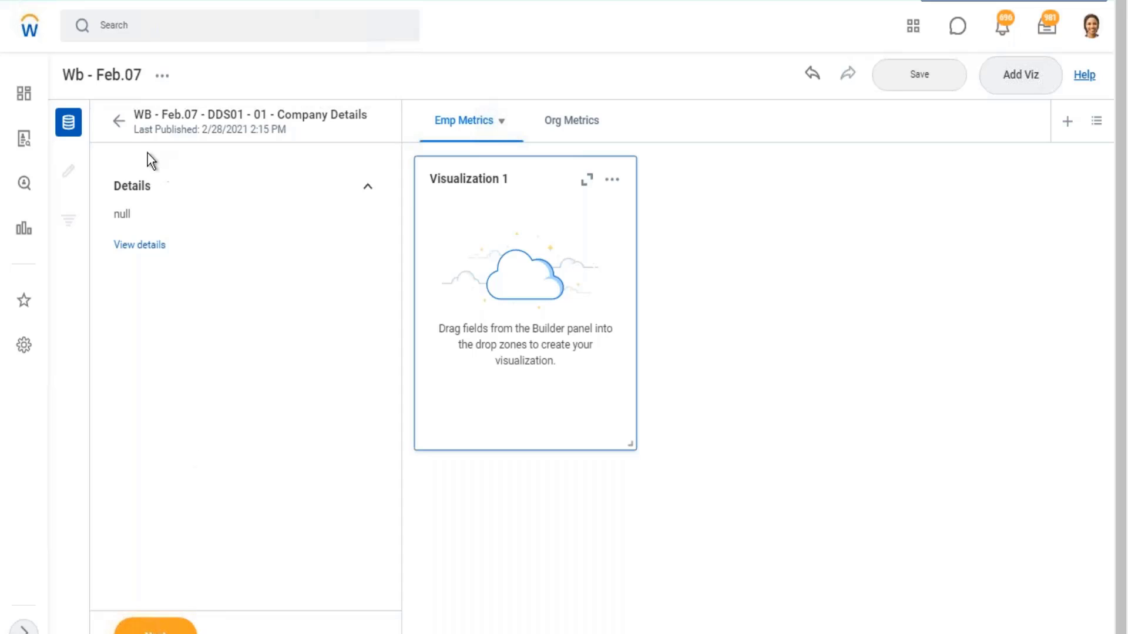
{"action": "left_click", "coordinate": [118, 124]}
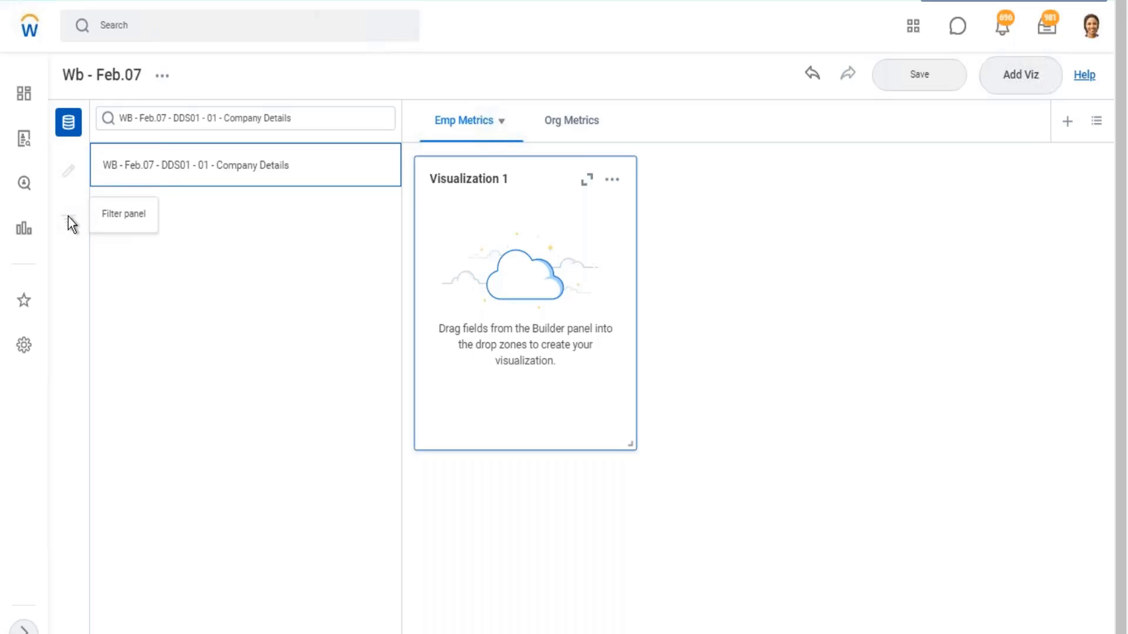
- Search the data sources for "worker for", open Workers for HCM Reporting and examine its Data Source Filter setting
{"action": "mouse_move", "coordinate": [256, 162]}
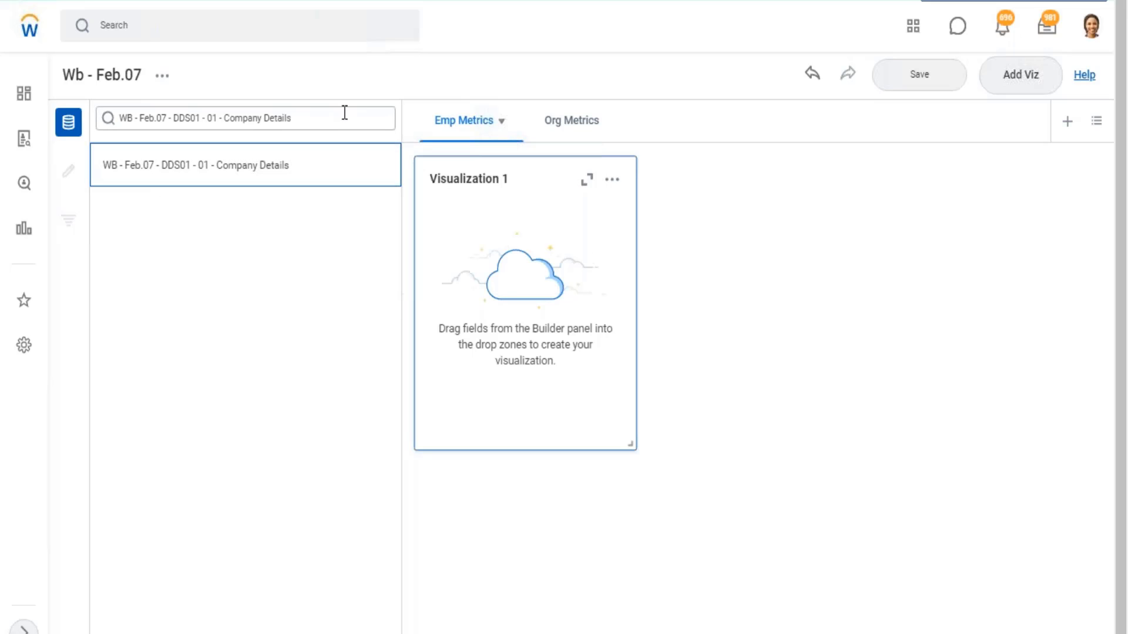
{"action": "left_click_drag", "start_coordinate": [345, 117], "coordinate": [97, 116]}
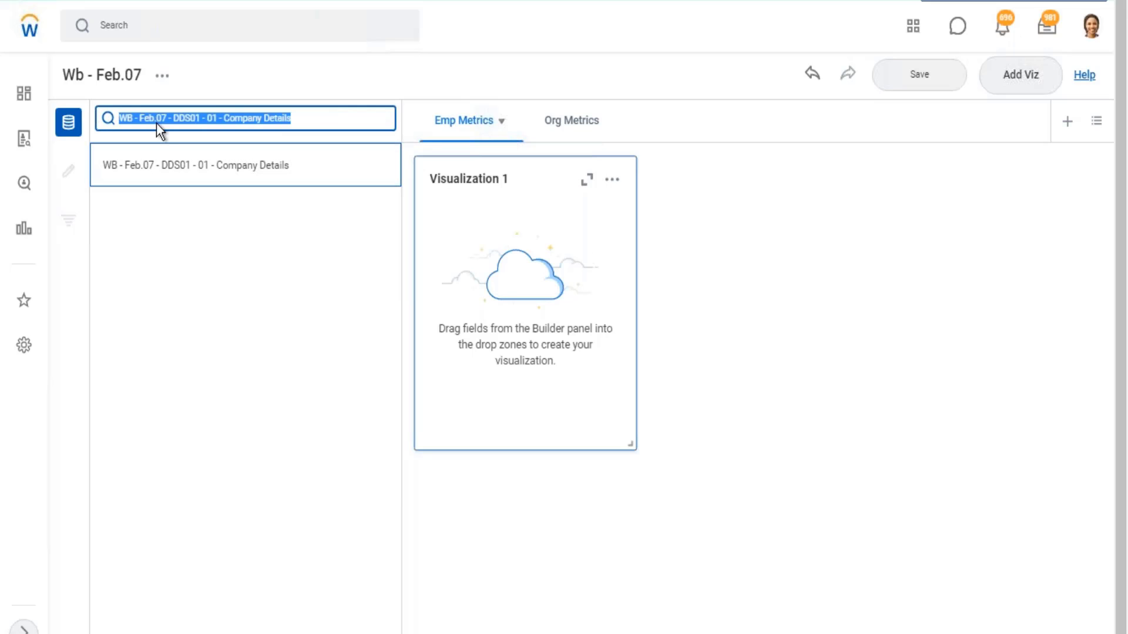
{"action": "type", "text": "worke"}
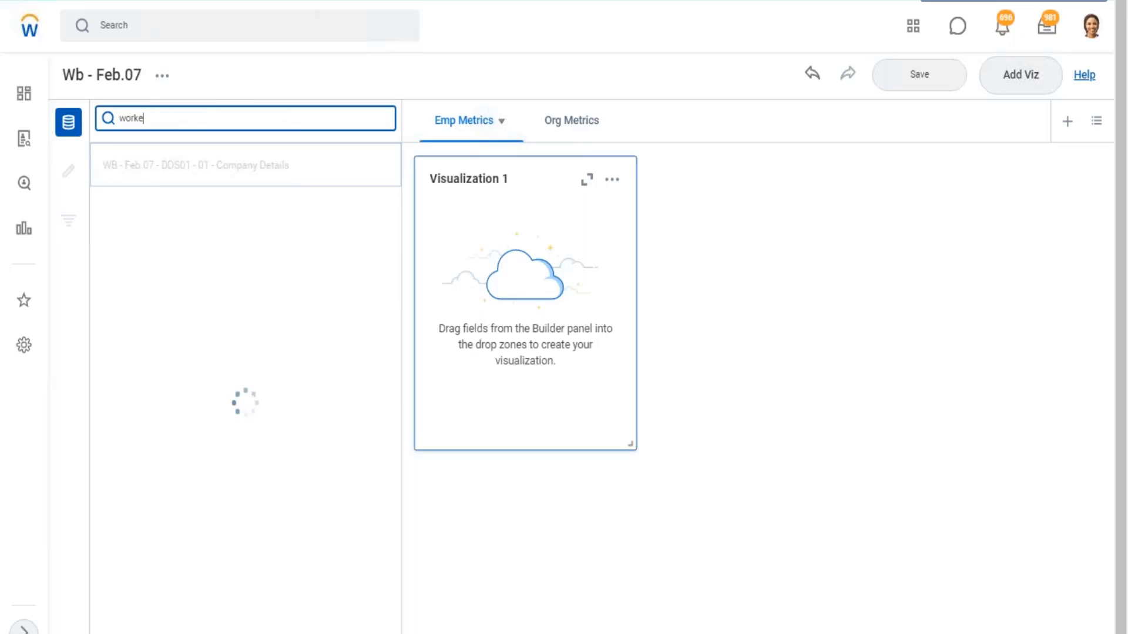
{"action": "type", "text": "r for"}
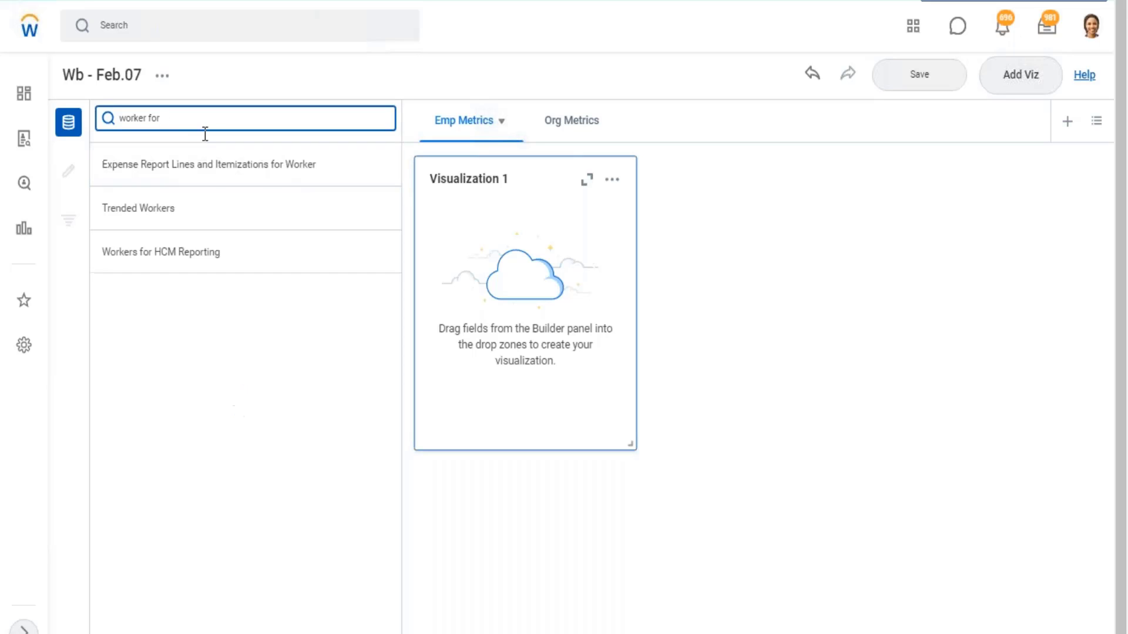
{"action": "left_click", "coordinate": [181, 251]}
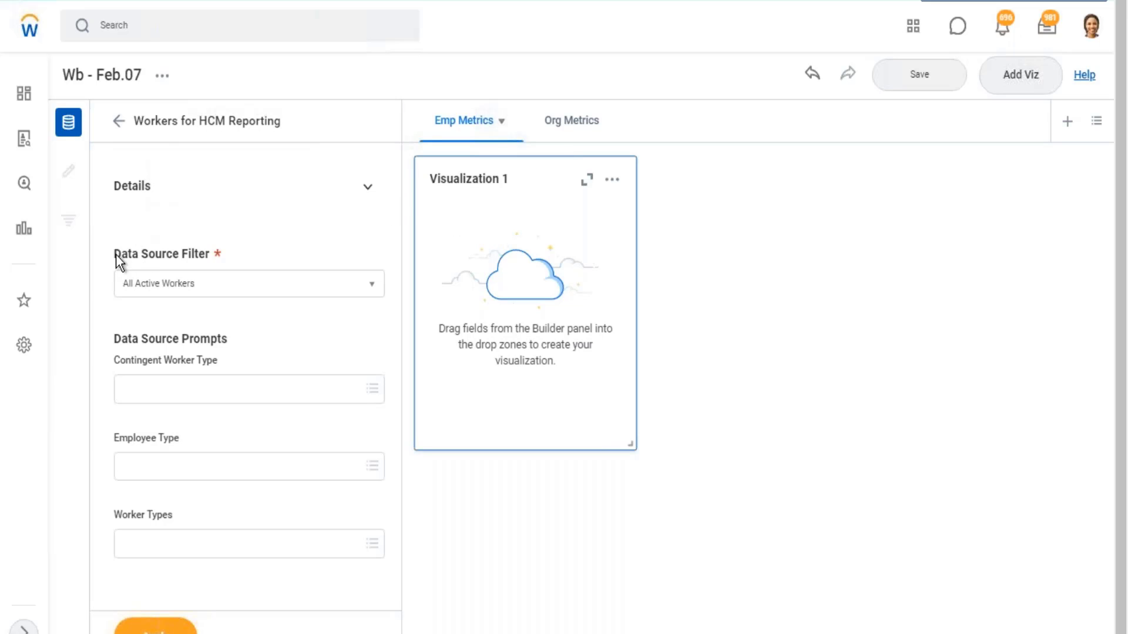
{"action": "left_click_drag", "start_coordinate": [115, 257], "coordinate": [210, 267]}
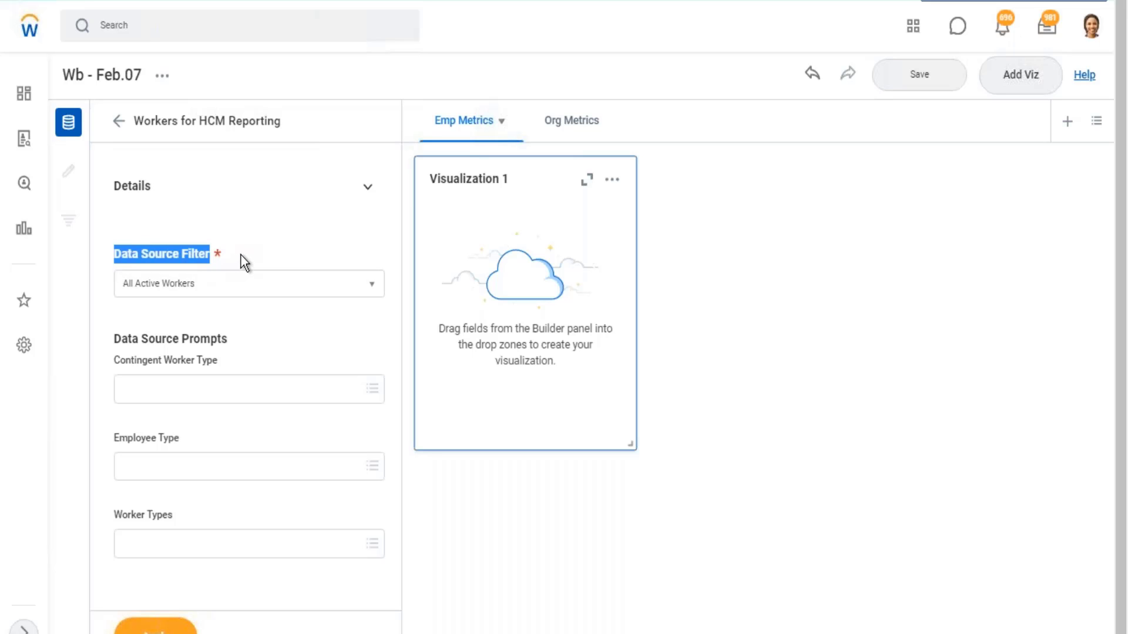
- Review the Data Source Filter options for Workers for HCM Reporting, keep All Active Workers and apply the data source
{"action": "left_click", "coordinate": [381, 291]}
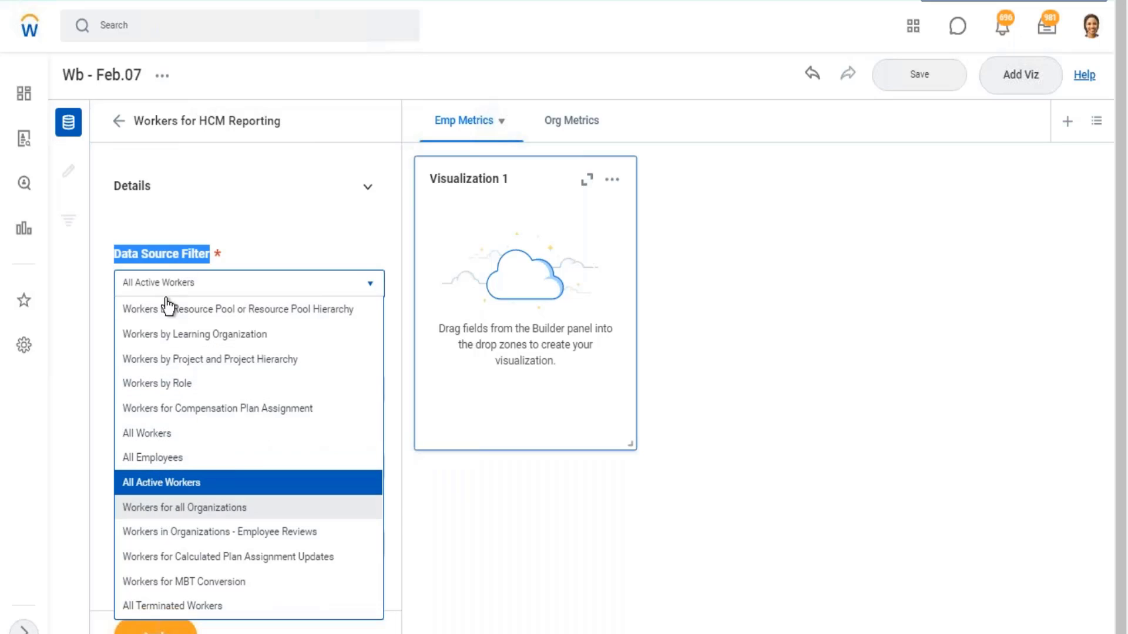
{"action": "left_click", "coordinate": [130, 270]}
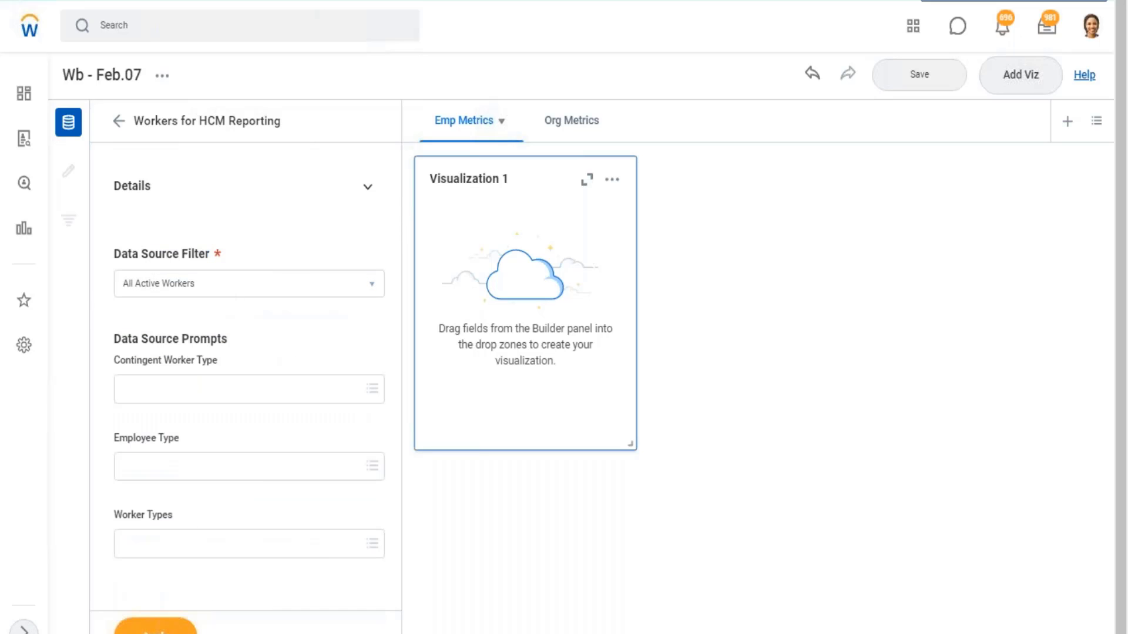
{"action": "left_click", "coordinate": [155, 628]}
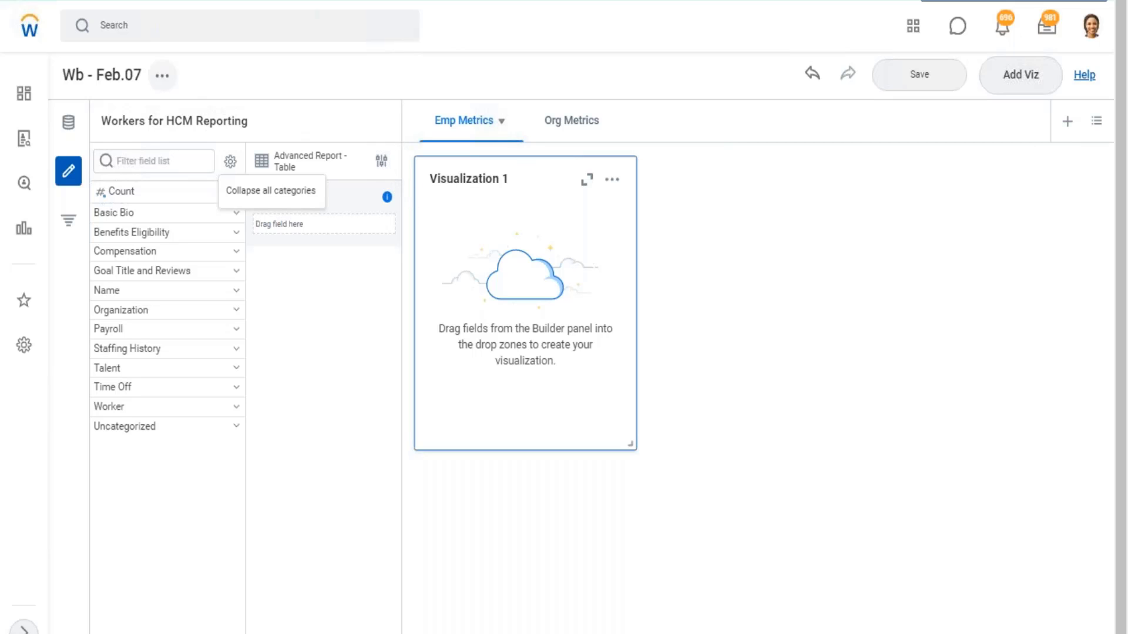
- Turn off the discovery board's option to show only curated fields
{"action": "left_click", "coordinate": [162, 75]}
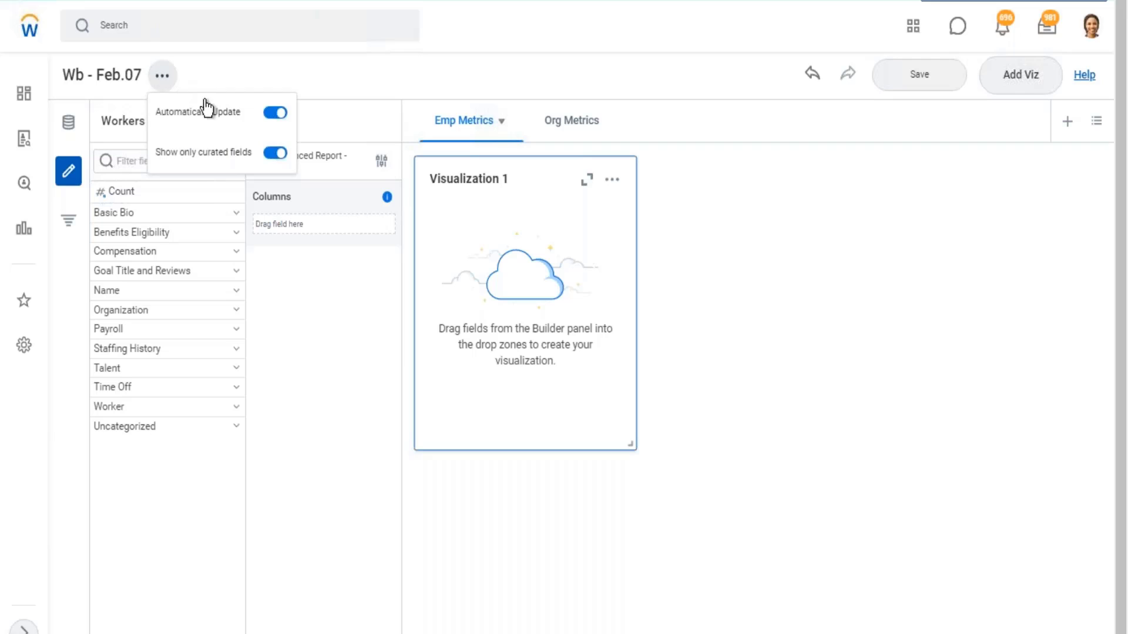
{"action": "left_click", "coordinate": [271, 153]}
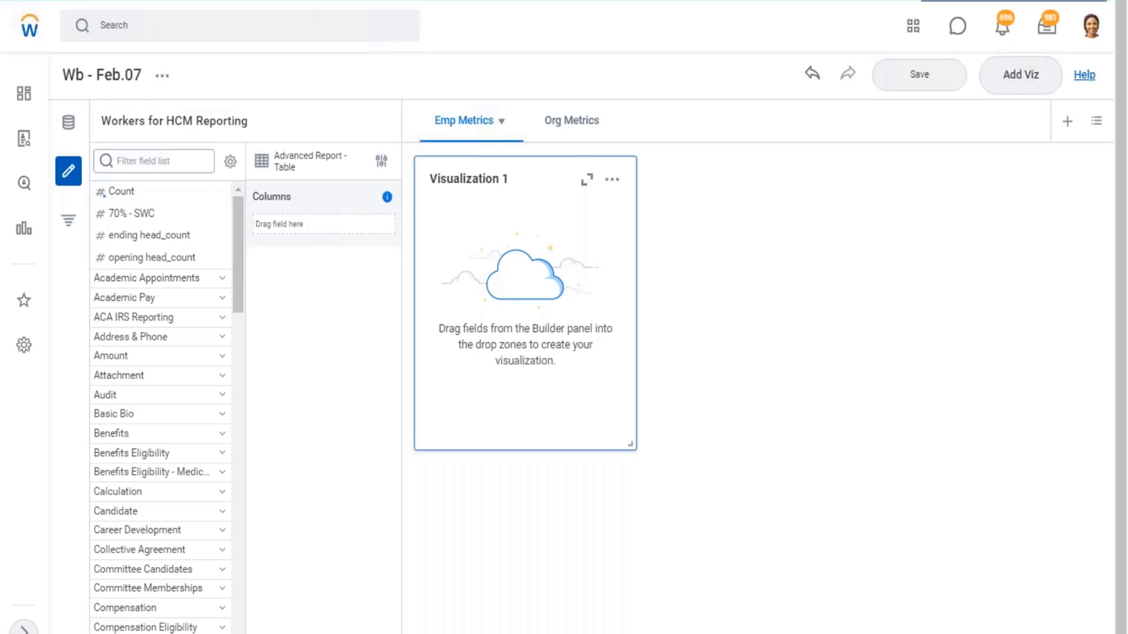
{"action": "left_click_drag", "start_coordinate": [109, 120], "coordinate": [235, 121]}
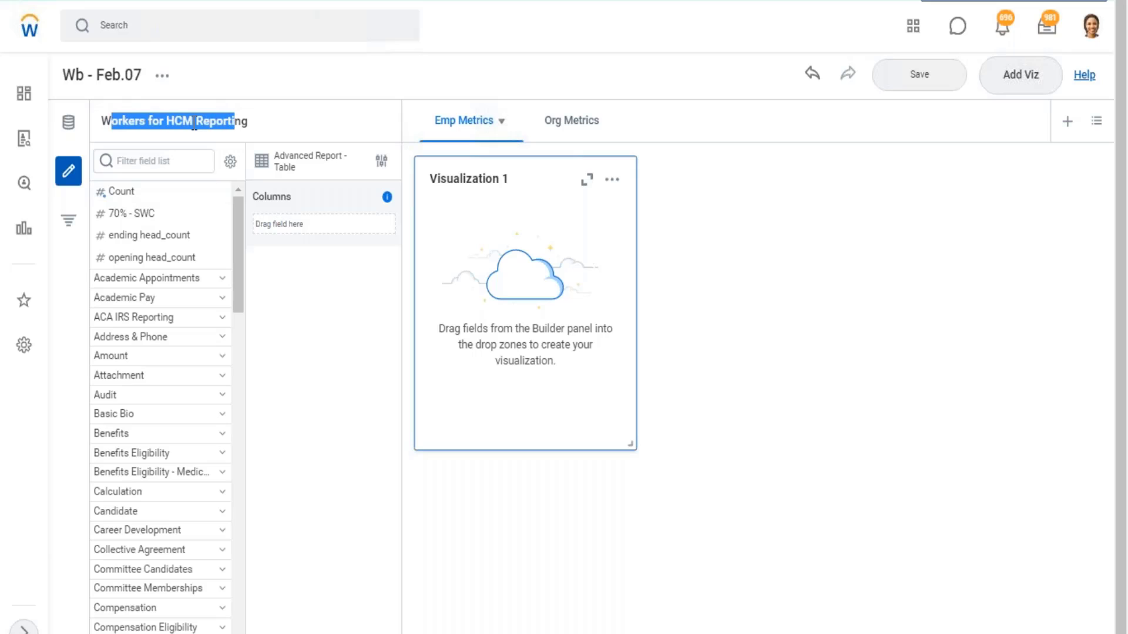
- Switch the visualization's data source to "WB - Feb.07 - DDS01 - 01 - Company Details" and apply it
{"action": "left_click", "coordinate": [67, 124]}
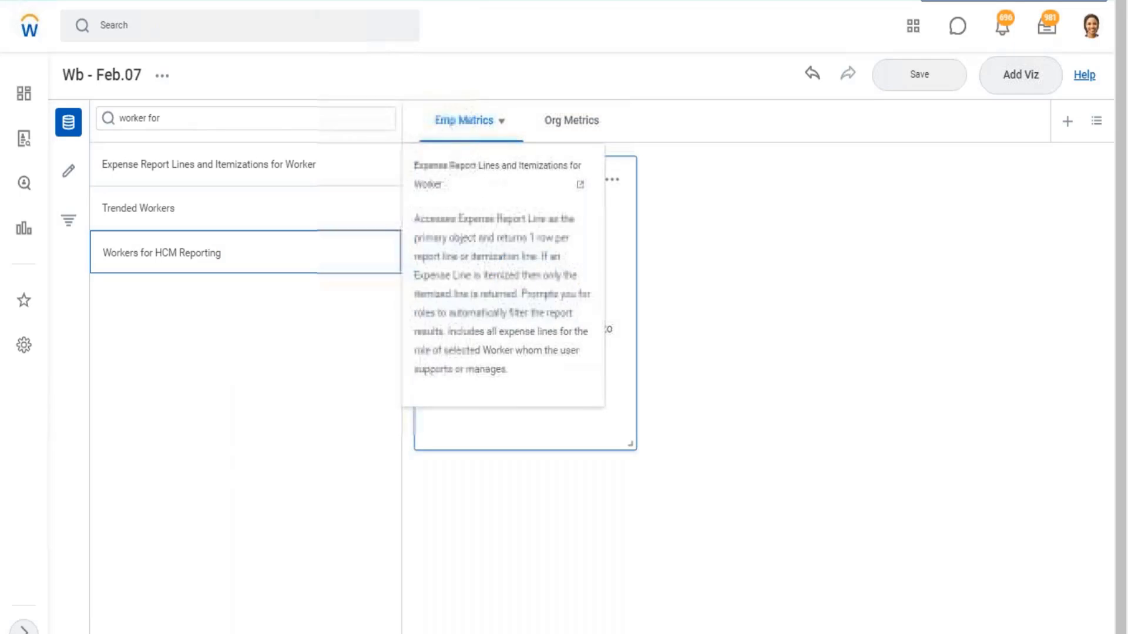
{"action": "left_click", "coordinate": [181, 121]}
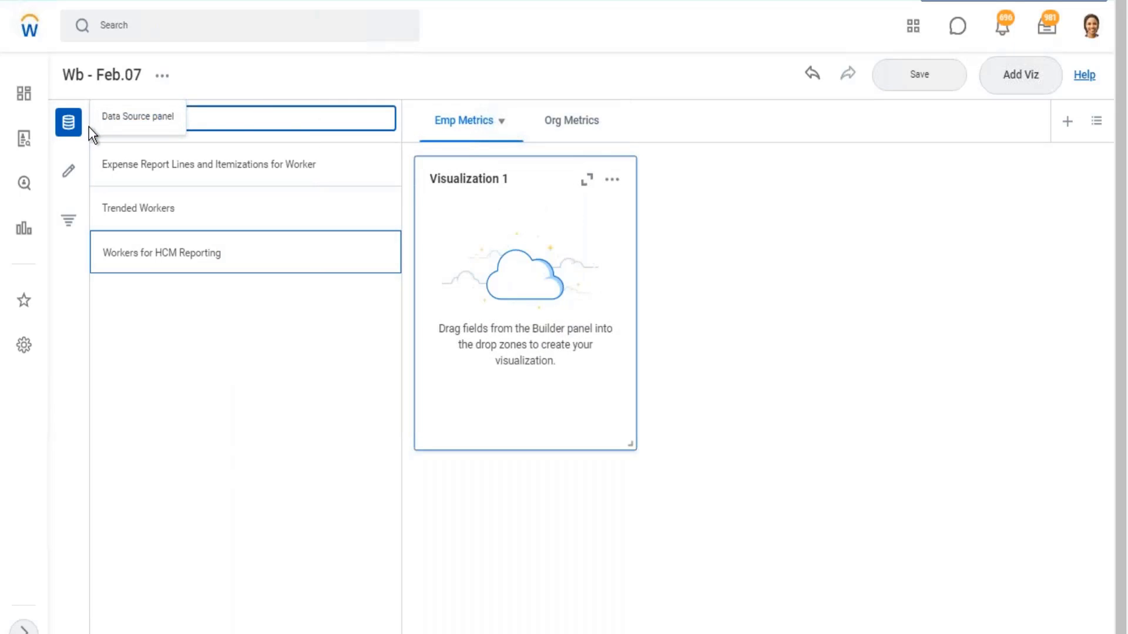
{"action": "key", "text": "ctrl+v"}
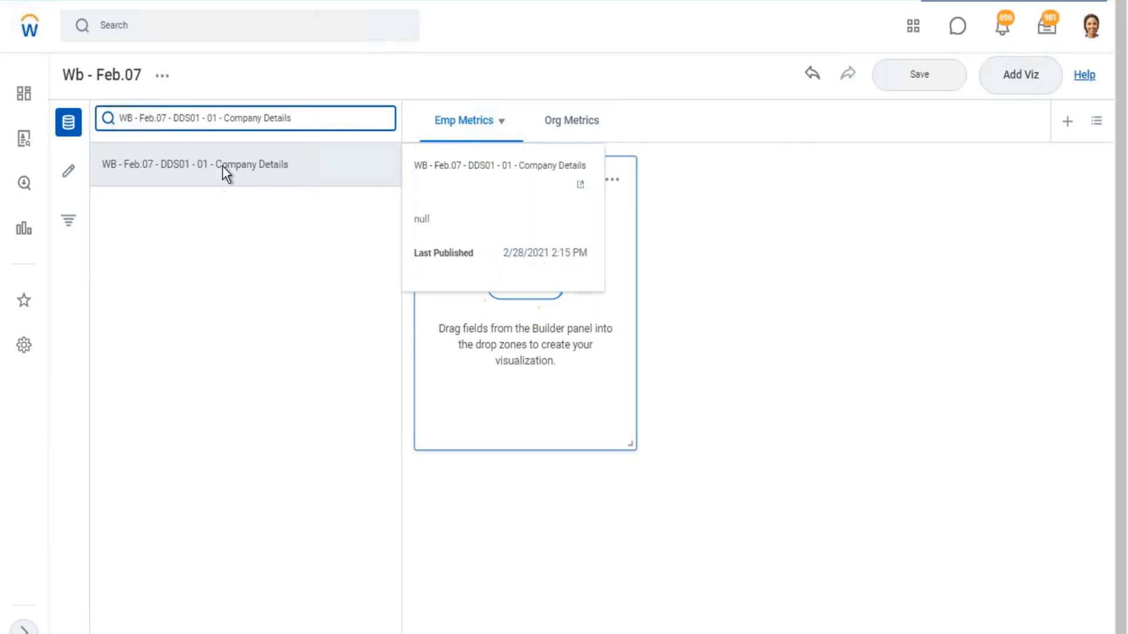
{"action": "left_click", "coordinate": [223, 167]}
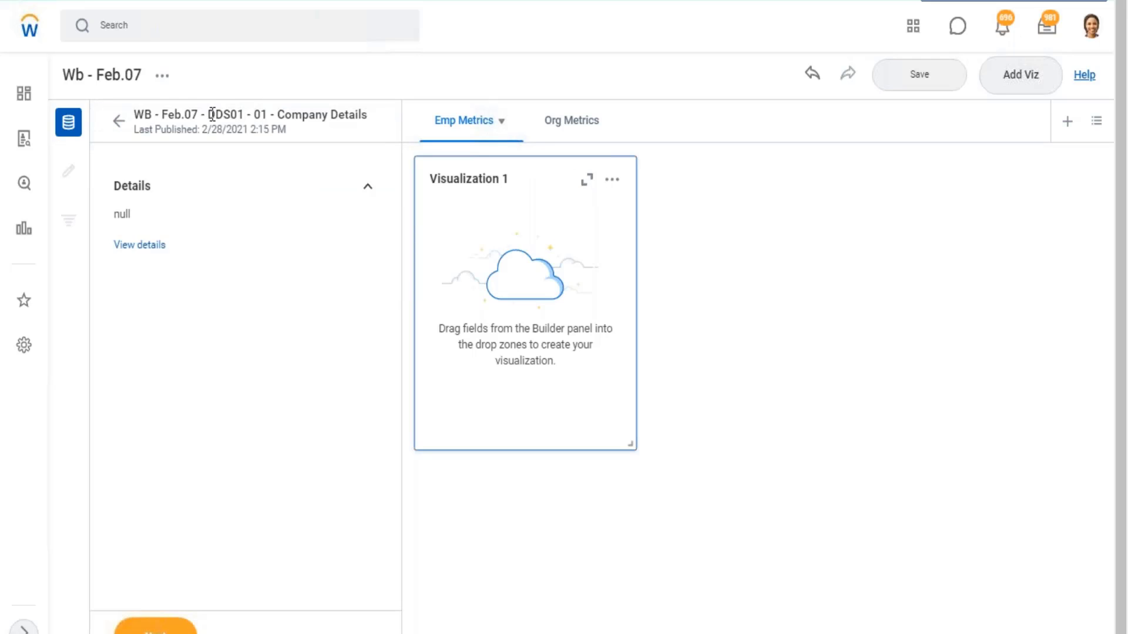
{"action": "left_click", "coordinate": [155, 626]}
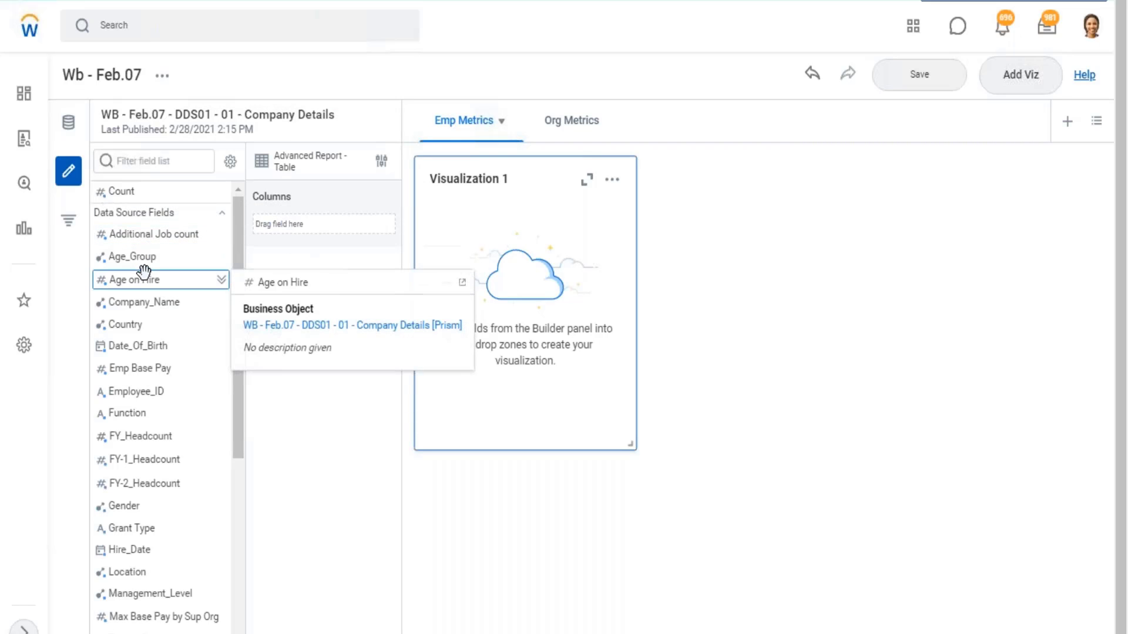
- Look through the Company Details fields and the available visualization types, keeping the Advanced Report Table
{"action": "scroll", "coordinate": [155, 299], "scroll_direction": "down", "scroll_amount": 6}
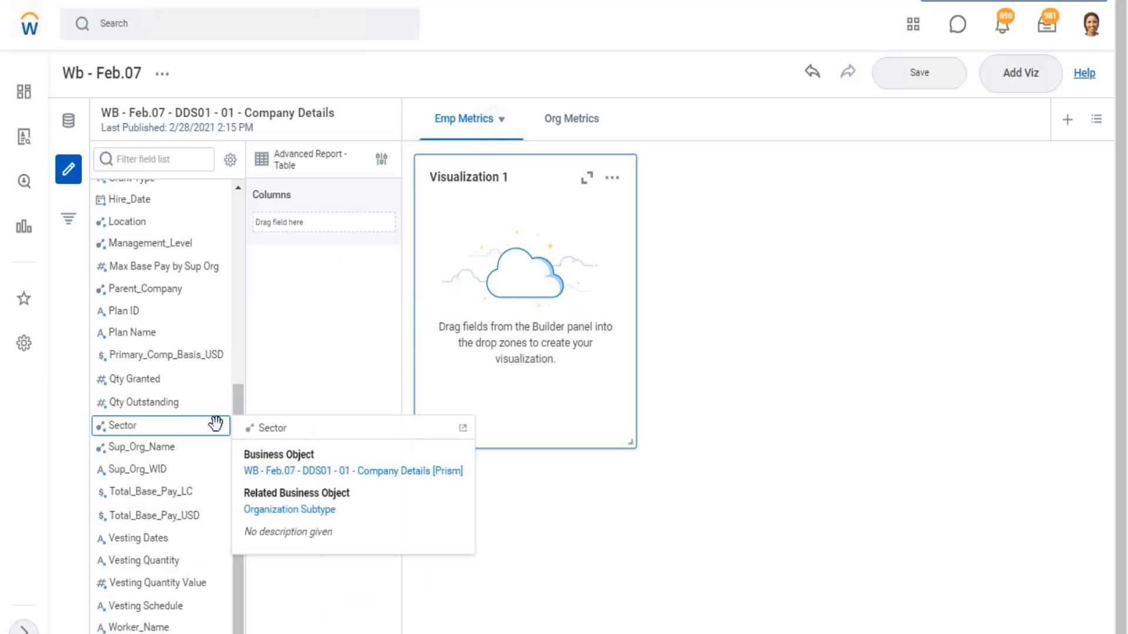
{"action": "scroll", "coordinate": [222, 422], "scroll_direction": "up", "scroll_amount": 3}
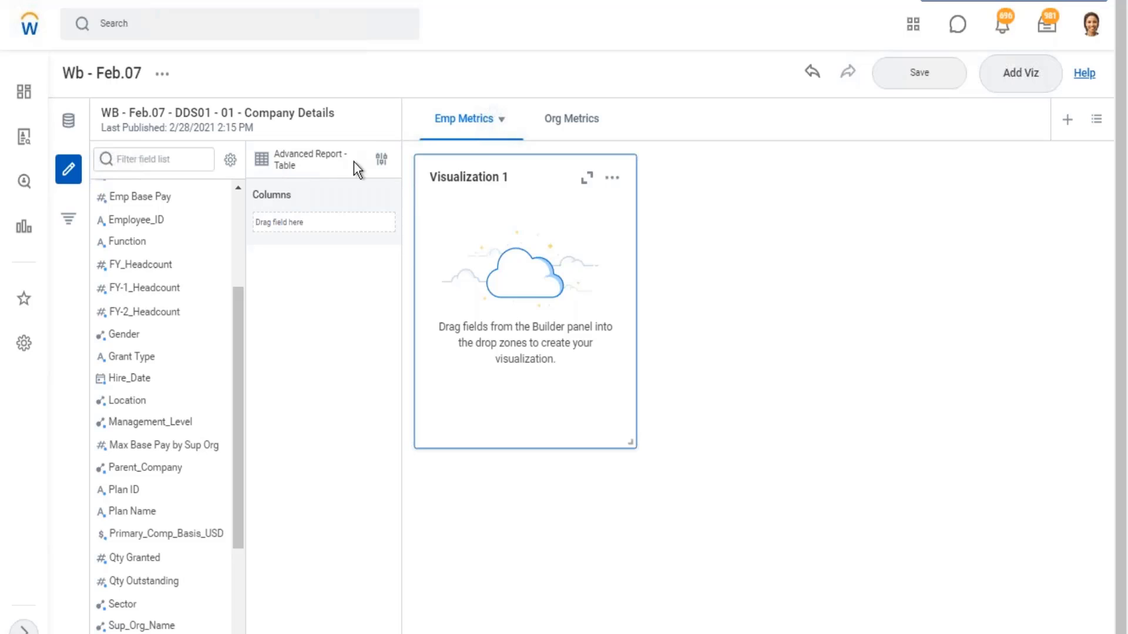
{"action": "left_click", "coordinate": [381, 160]}
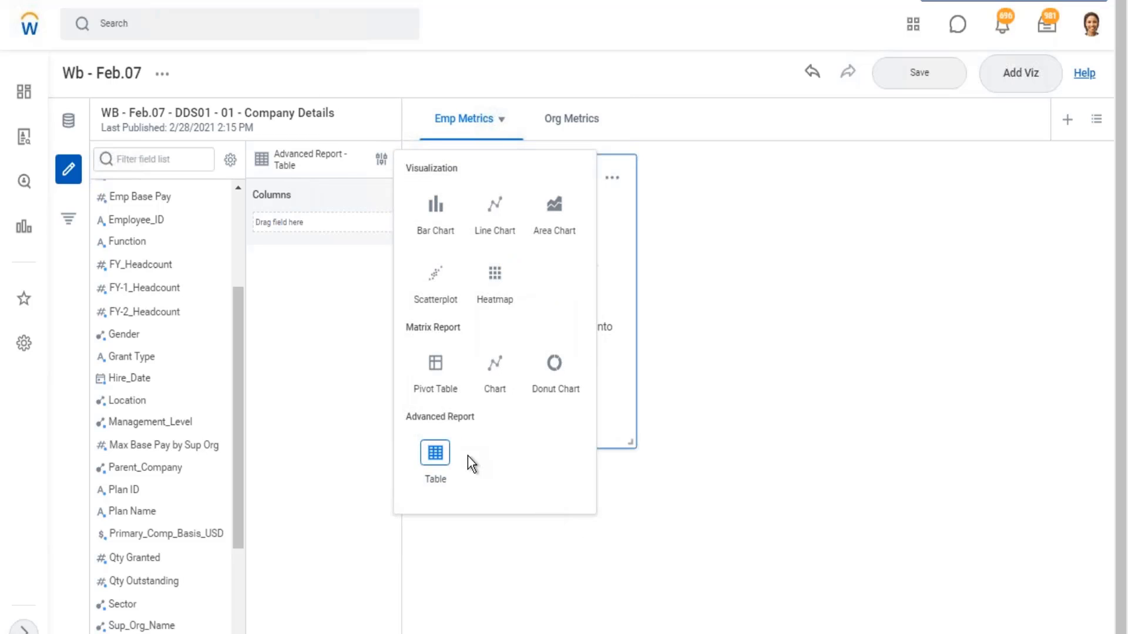
{"action": "double_click", "coordinate": [425, 457]}
{"action": "left_click_drag", "start_coordinate": [473, 416], "coordinate": [410, 423]}
{"action": "left_click", "coordinate": [337, 301]}
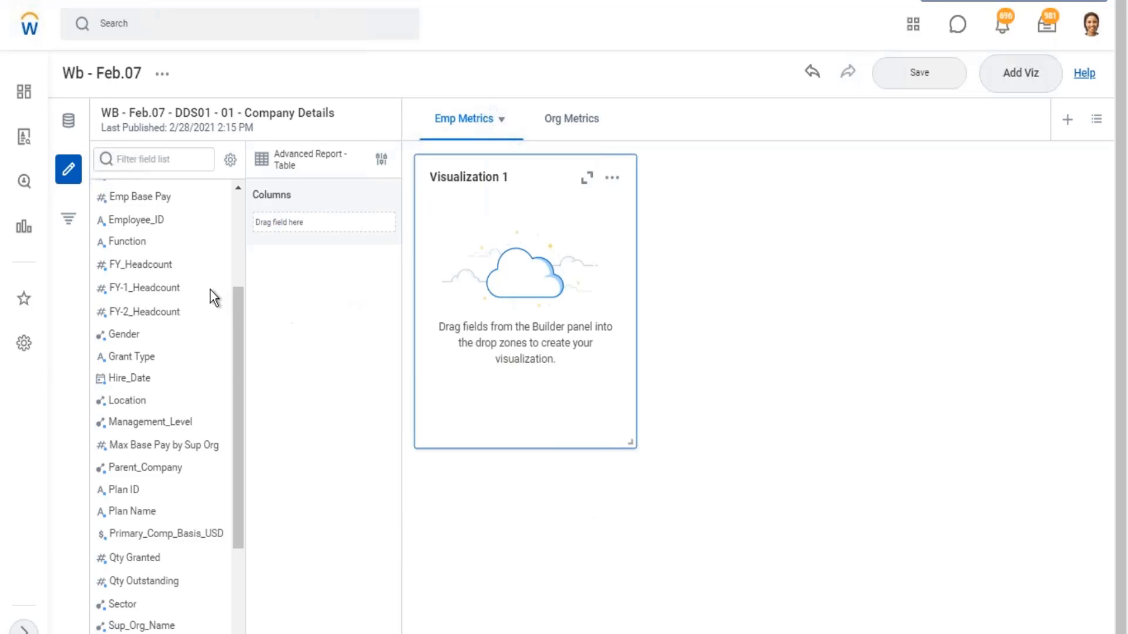
- Find the Worker_Name field and add it as the first column of Visualization 1
{"action": "scroll", "coordinate": [146, 421], "scroll_direction": "down", "scroll_amount": 2}
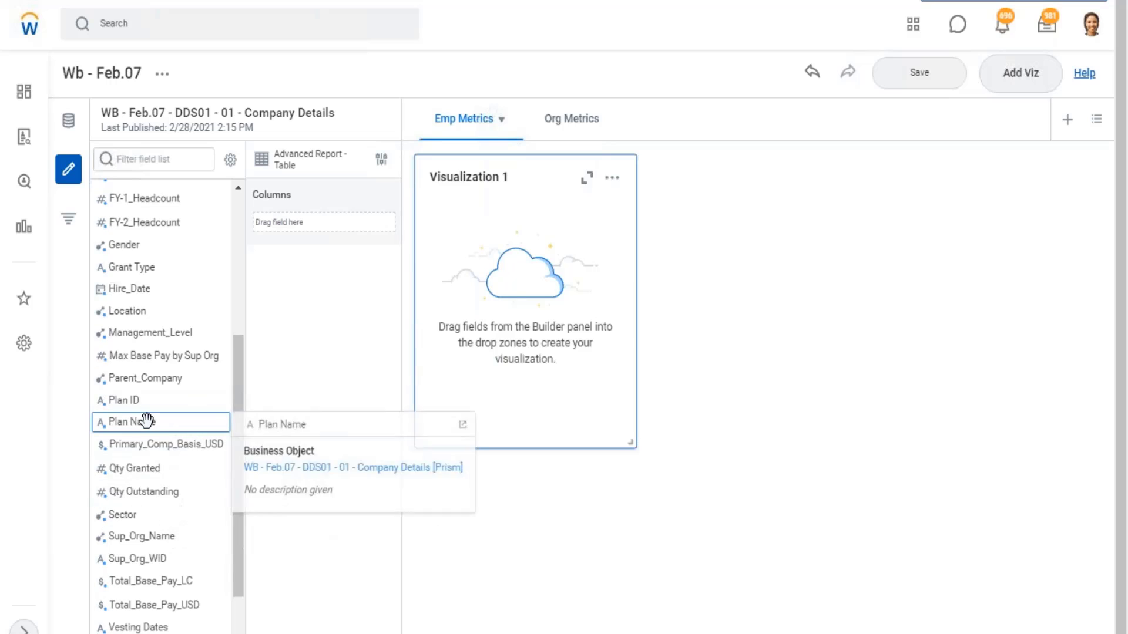
{"action": "scroll", "coordinate": [179, 405], "scroll_direction": "up", "scroll_amount": 5}
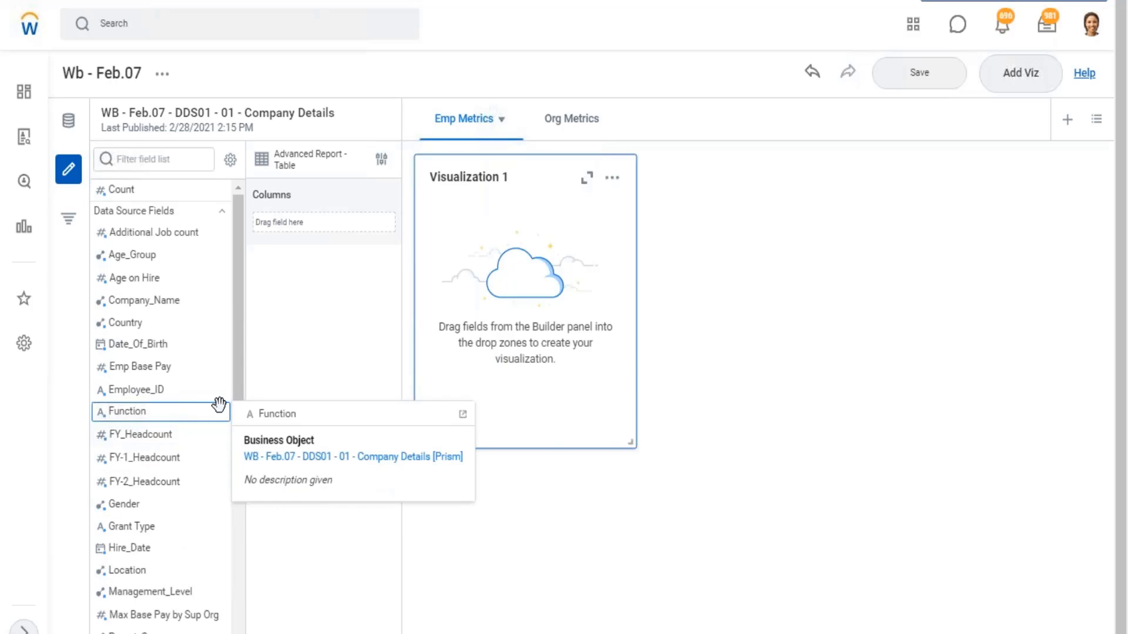
{"action": "scroll", "coordinate": [159, 426], "scroll_direction": "down", "scroll_amount": 5}
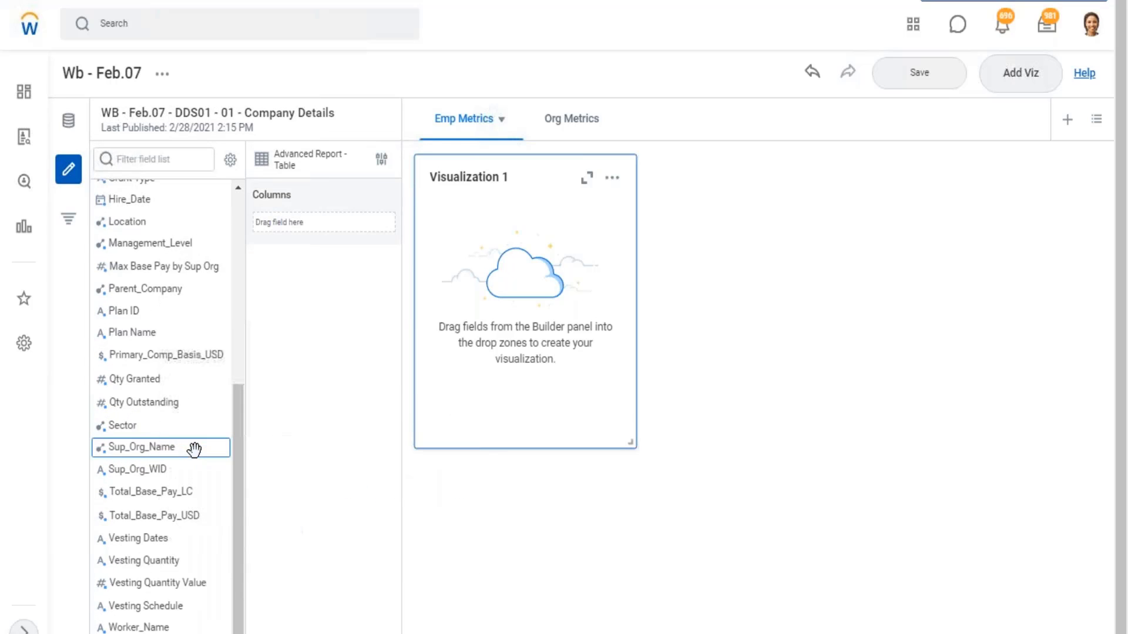
{"action": "left_click_drag", "start_coordinate": [266, 535], "coordinate": [312, 221]}
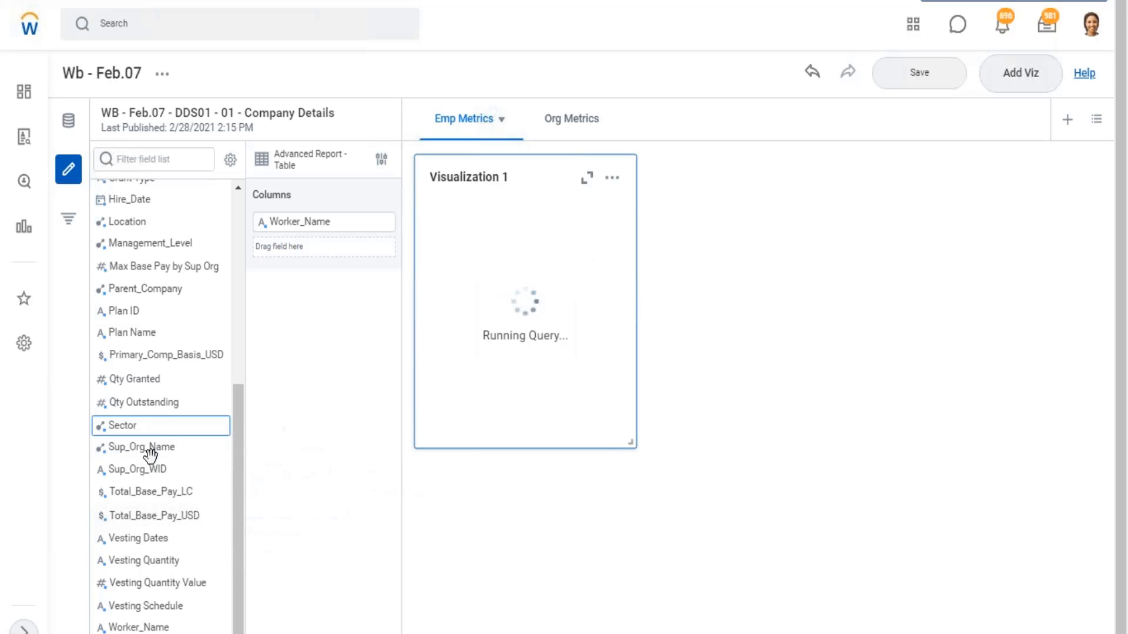
- Add the Gender field to the table as a column below Worker_Name
{"action": "scroll", "coordinate": [149, 445], "scroll_direction": "up", "scroll_amount": 5}
{"action": "scroll", "coordinate": [143, 264], "scroll_direction": "up", "scroll_amount": 2}
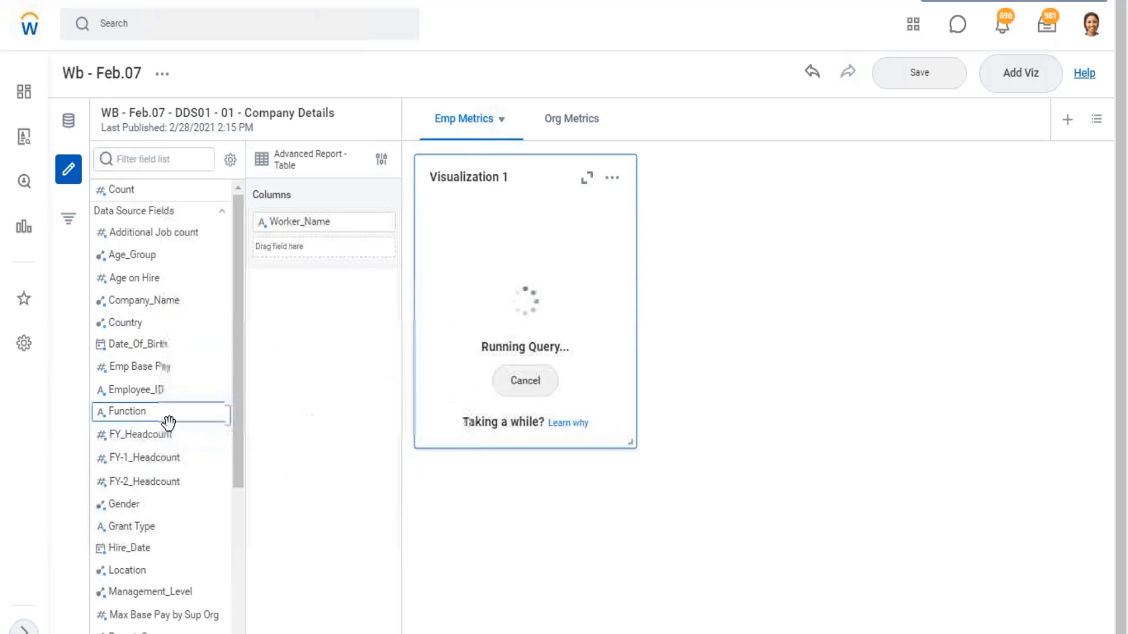
{"action": "scroll", "coordinate": [167, 422], "scroll_direction": "down", "scroll_amount": 3}
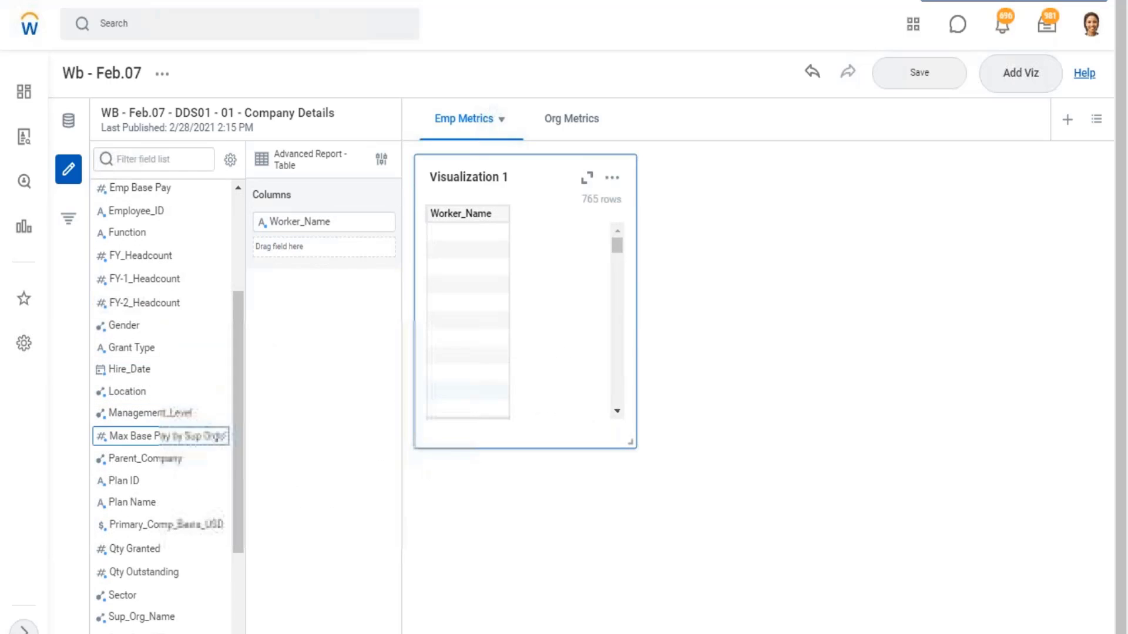
{"action": "left_click_drag", "start_coordinate": [127, 332], "coordinate": [296, 252]}
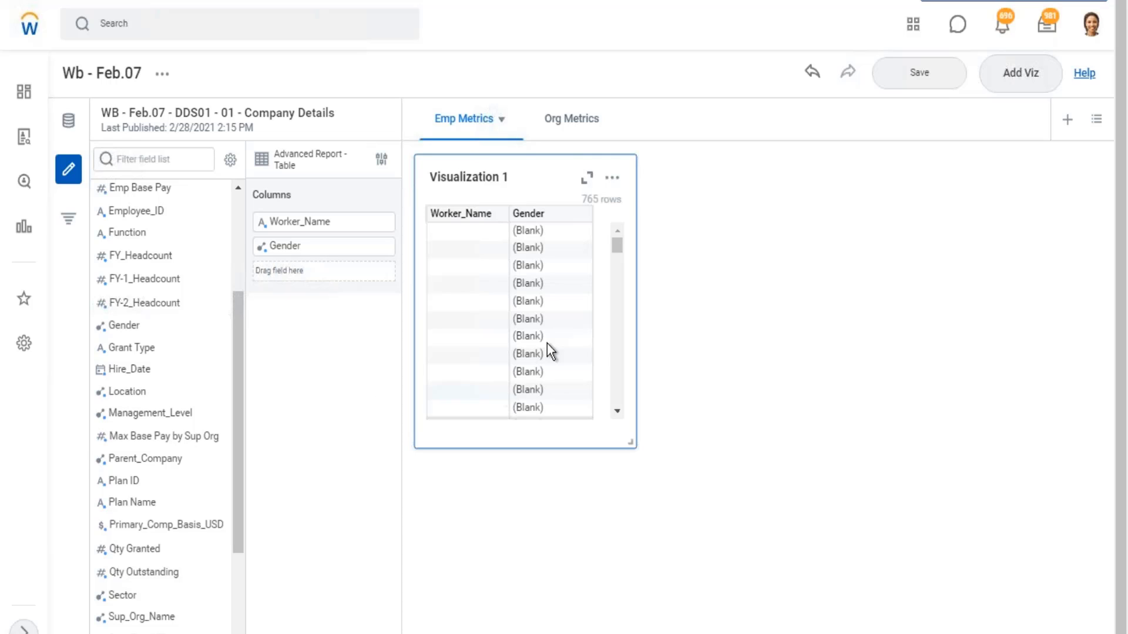
- Add Hire_Date as the third table column and widen Visualization 1 to the full width of the sheet
{"action": "scroll", "coordinate": [465, 318], "scroll_direction": "down", "scroll_amount": 3}
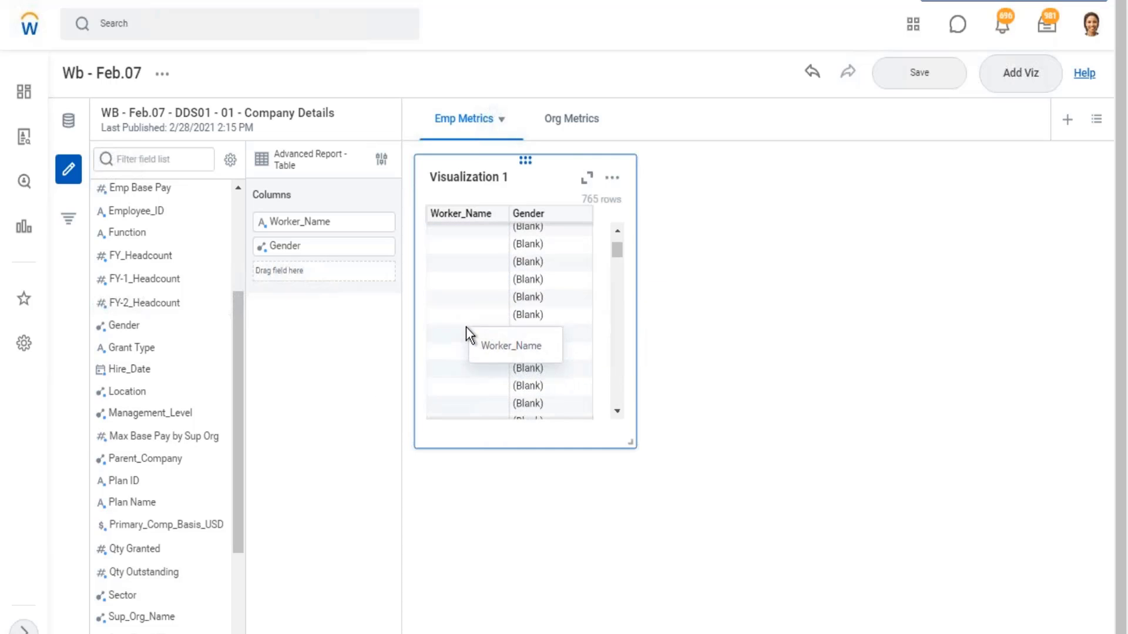
{"action": "scroll", "coordinate": [473, 343], "scroll_direction": "down", "scroll_amount": 3}
{"action": "scroll", "coordinate": [478, 352], "scroll_direction": "up", "scroll_amount": 5}
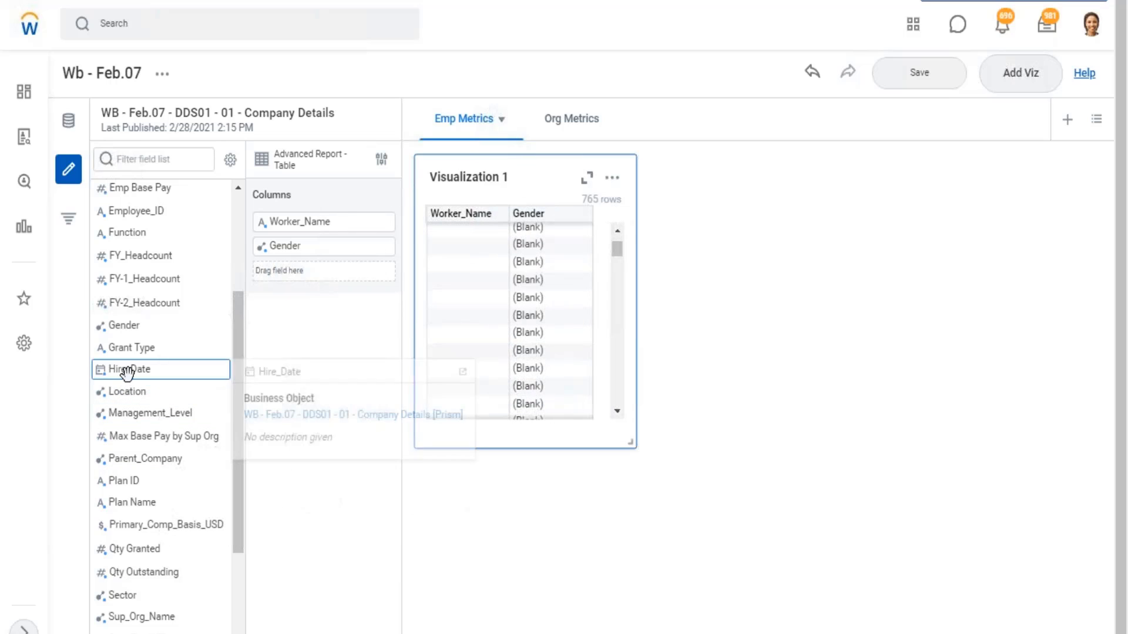
{"action": "left_click_drag", "start_coordinate": [131, 370], "coordinate": [281, 281]}
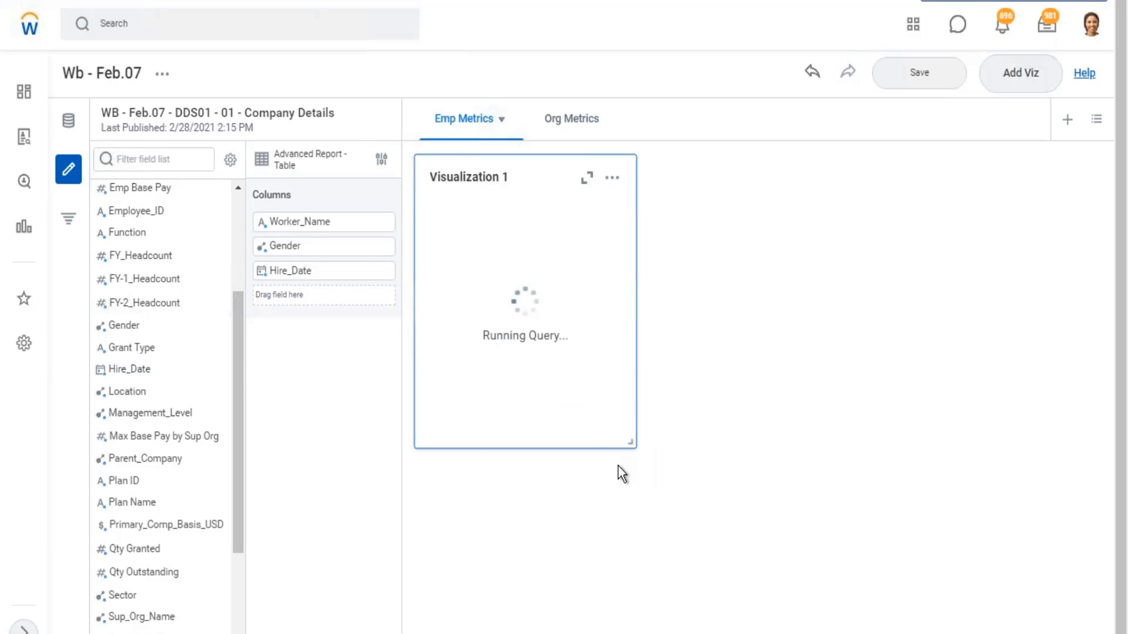
{"action": "left_click_drag", "start_coordinate": [879, 444], "coordinate": [1115, 453]}
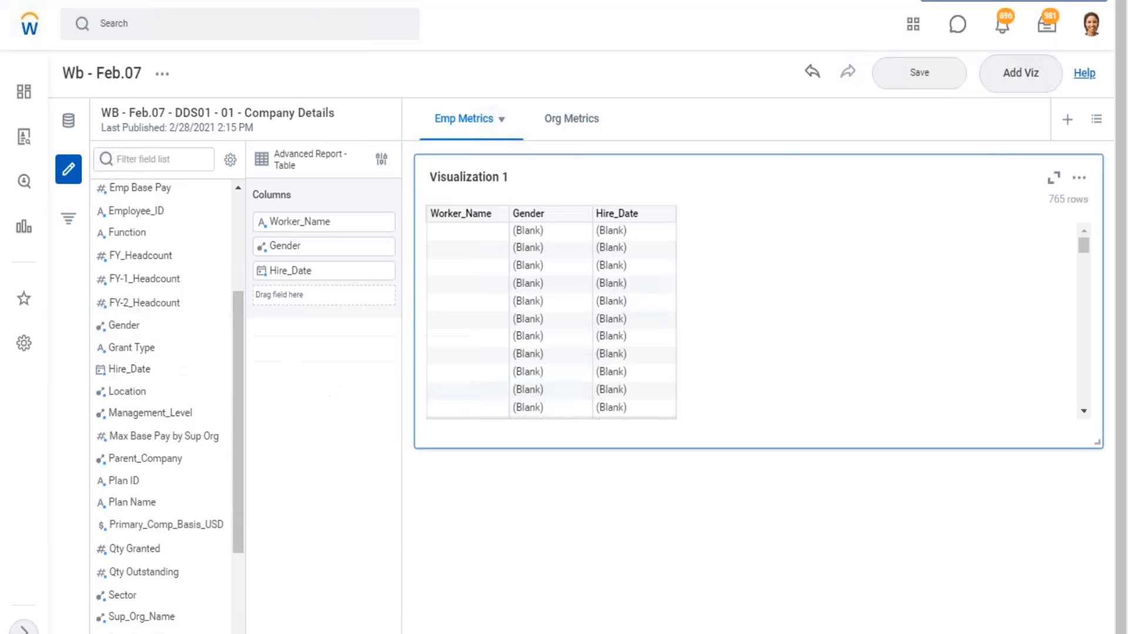
- Add the Management_Level field as the column after Hire_Date
{"action": "left_click", "coordinate": [141, 412]}
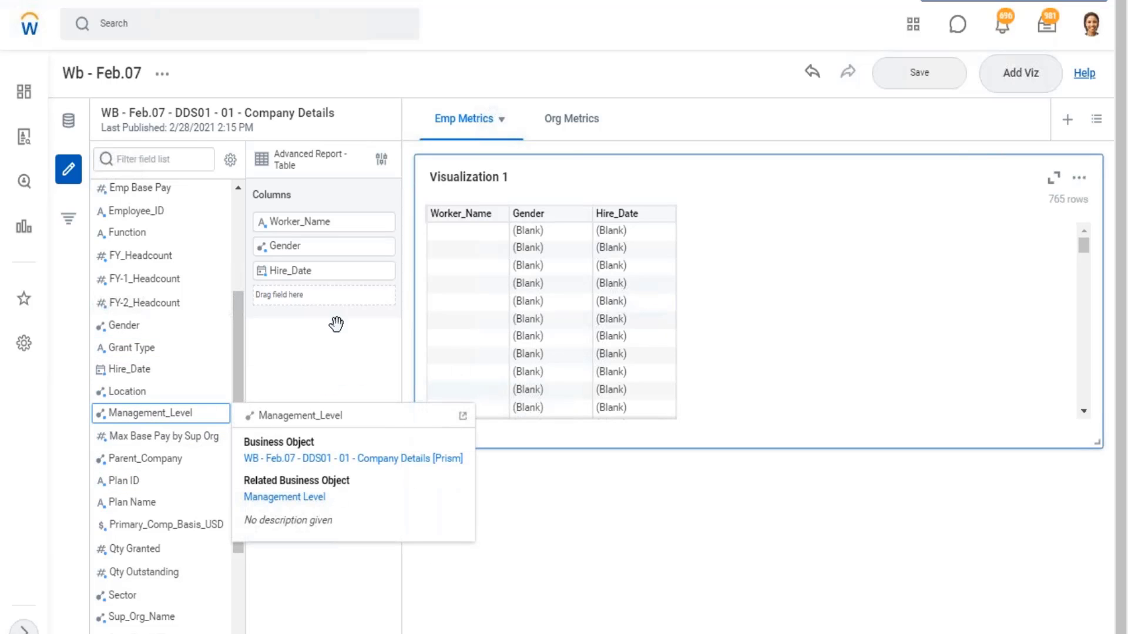
{"action": "left_click_drag", "start_coordinate": [336, 324], "coordinate": [290, 291]}
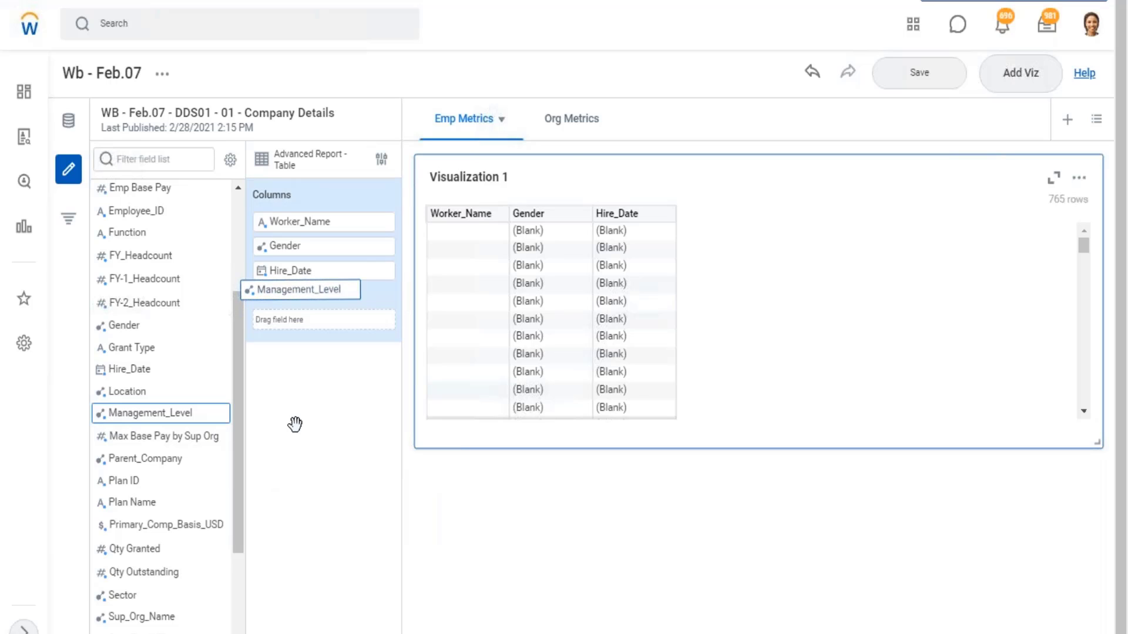
{"action": "left_click_drag", "start_coordinate": [295, 424], "coordinate": [299, 294]}
- Look through the whole Company Details field list for further fields to use in the table
{"action": "scroll", "coordinate": [126, 536], "scroll_direction": "down", "scroll_amount": 3}
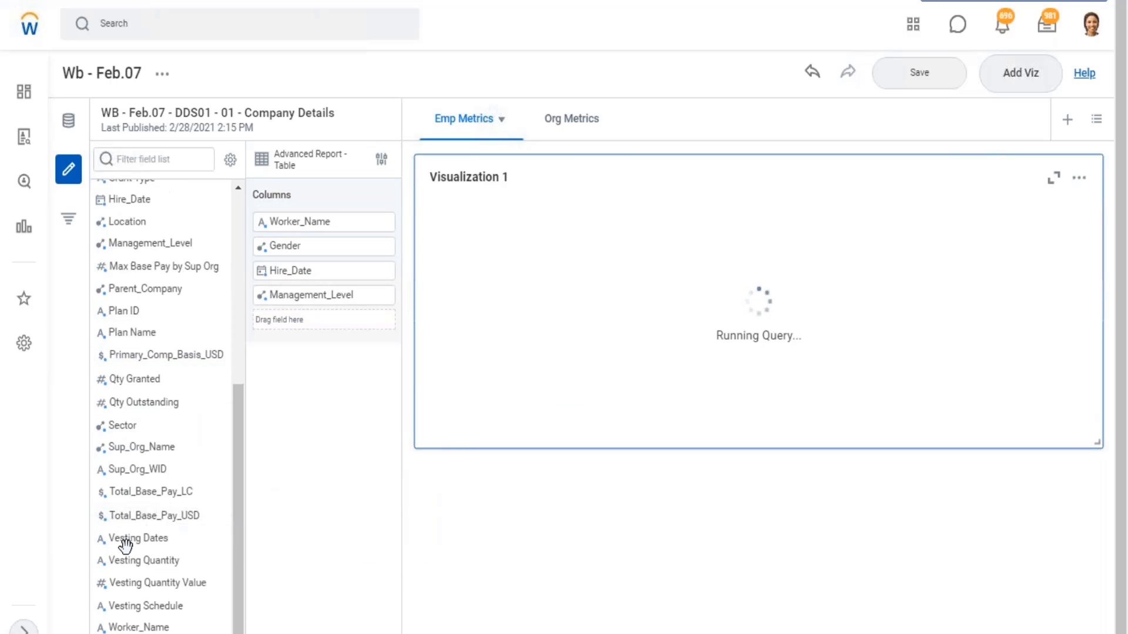
{"action": "left_click", "coordinate": [158, 561]}
{"action": "left_click", "coordinate": [166, 582]}
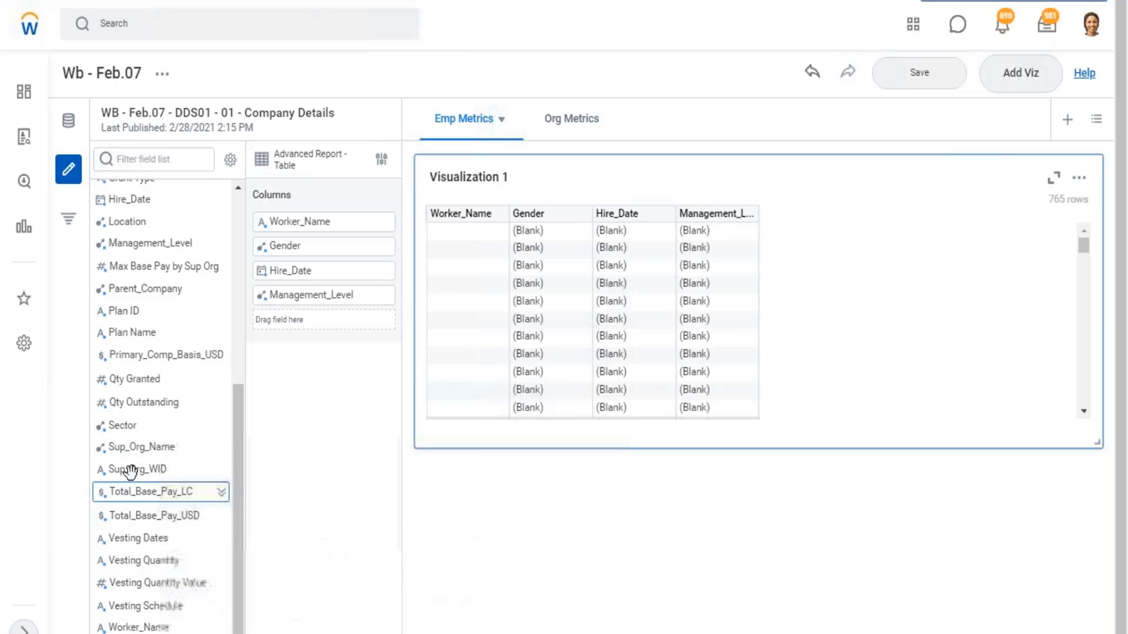
{"action": "scroll", "coordinate": [129, 468], "scroll_direction": "up", "scroll_amount": 3}
{"action": "scroll", "coordinate": [140, 470], "scroll_direction": "down", "scroll_amount": 3}
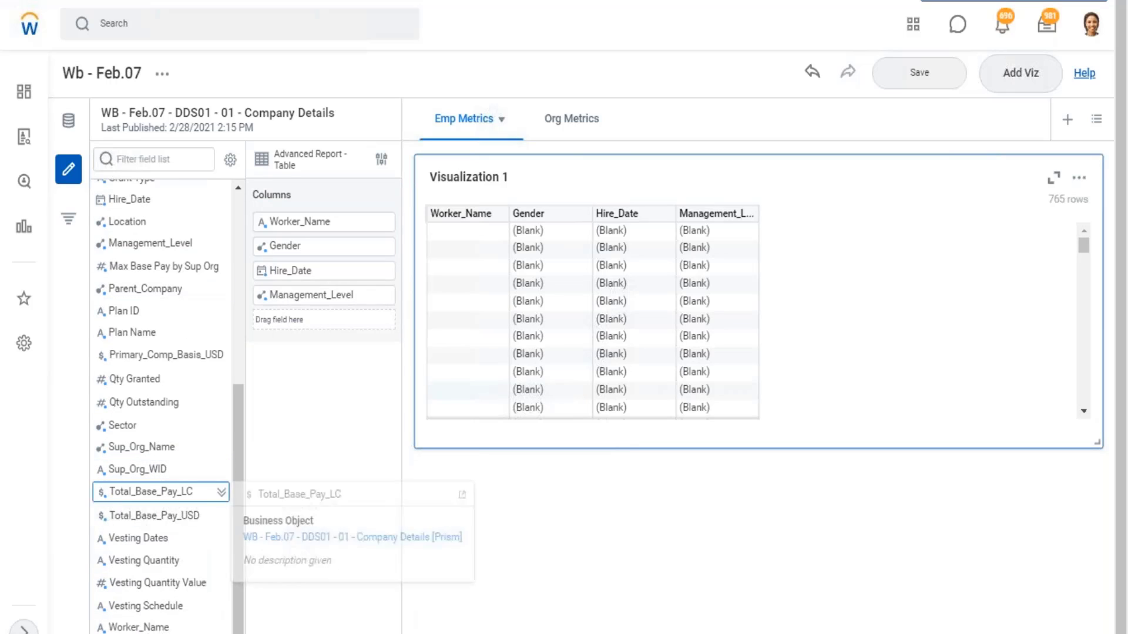
{"action": "scroll", "coordinate": [152, 483], "scroll_direction": "up", "scroll_amount": 6}
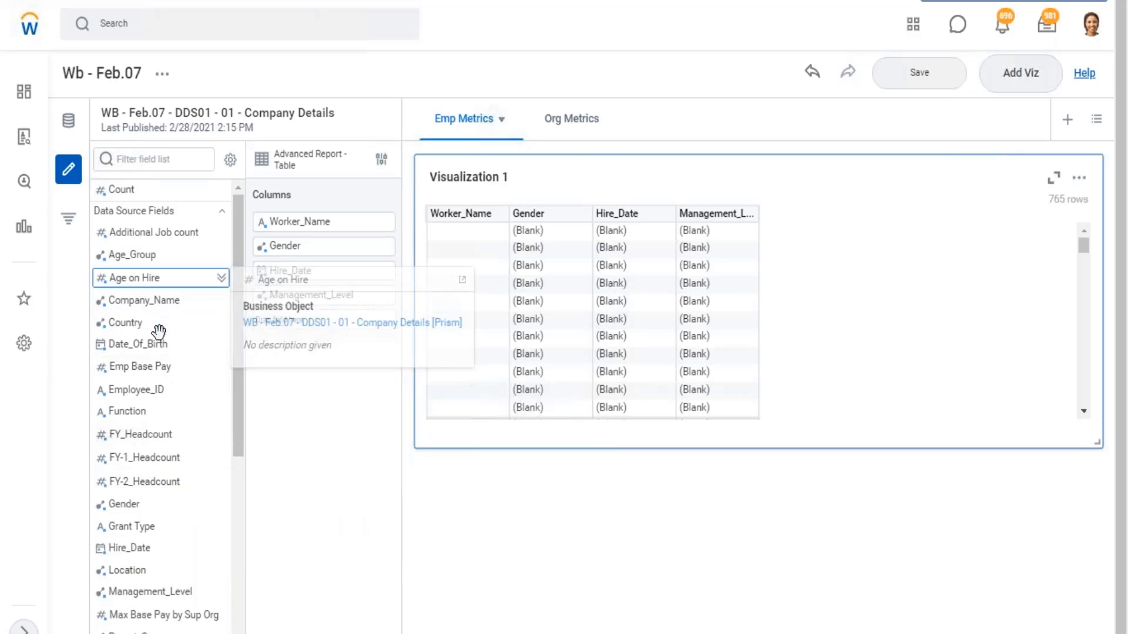
{"action": "scroll", "coordinate": [167, 431], "scroll_direction": "down", "scroll_amount": 3}
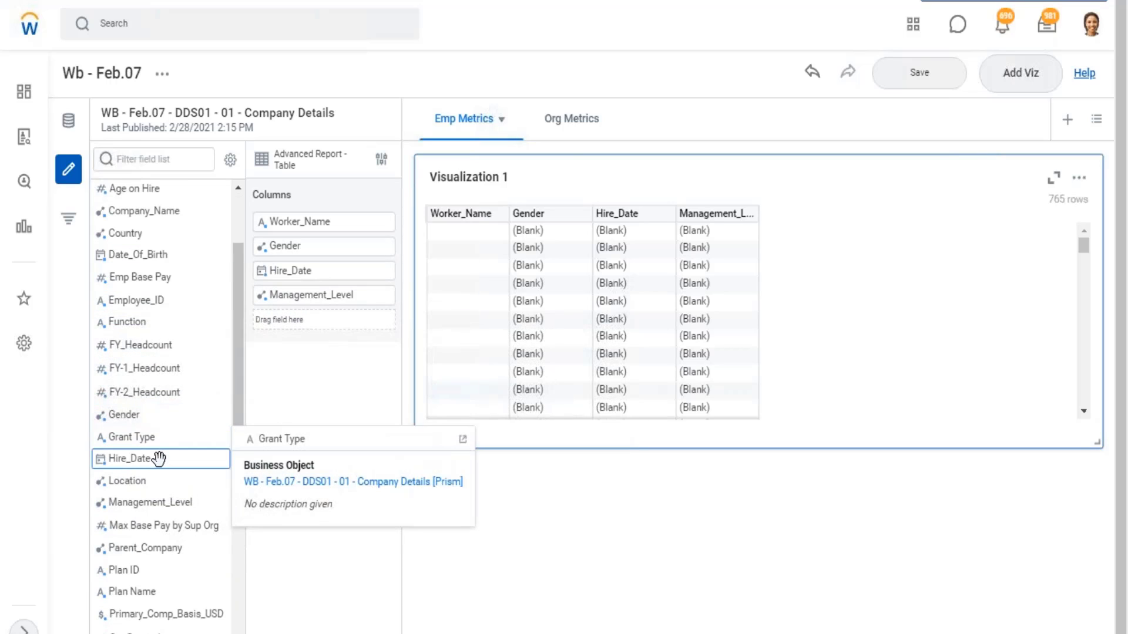
{"action": "scroll", "coordinate": [157, 458], "scroll_direction": "down", "scroll_amount": 3}
{"action": "scroll", "coordinate": [171, 508], "scroll_direction": "down", "scroll_amount": 3}
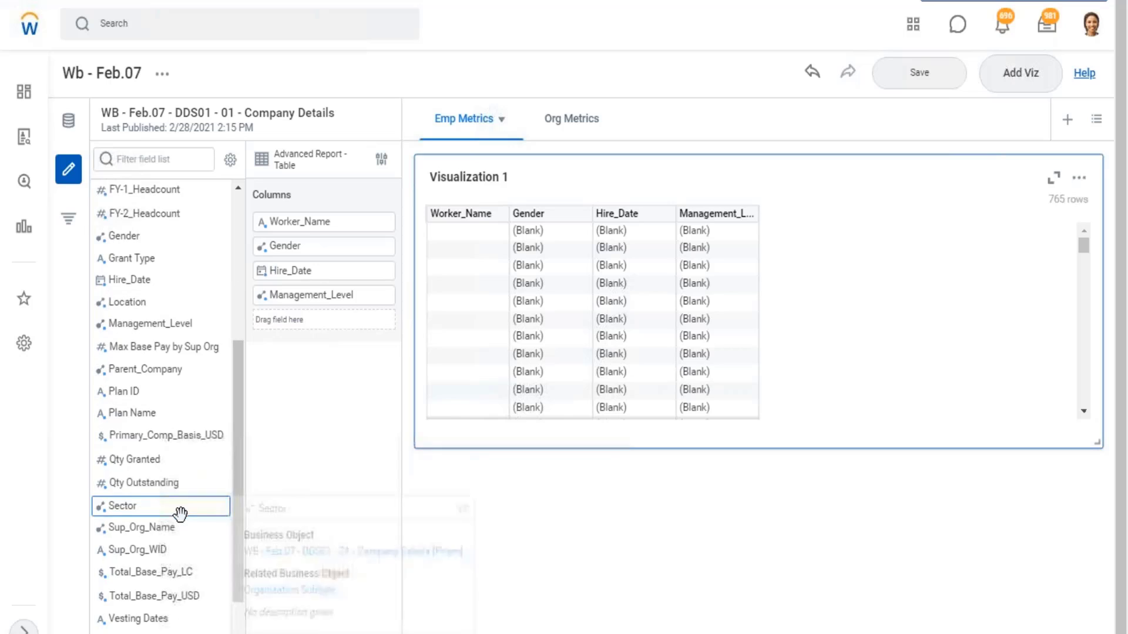
{"action": "scroll", "coordinate": [196, 527], "scroll_direction": "down", "scroll_amount": 3}
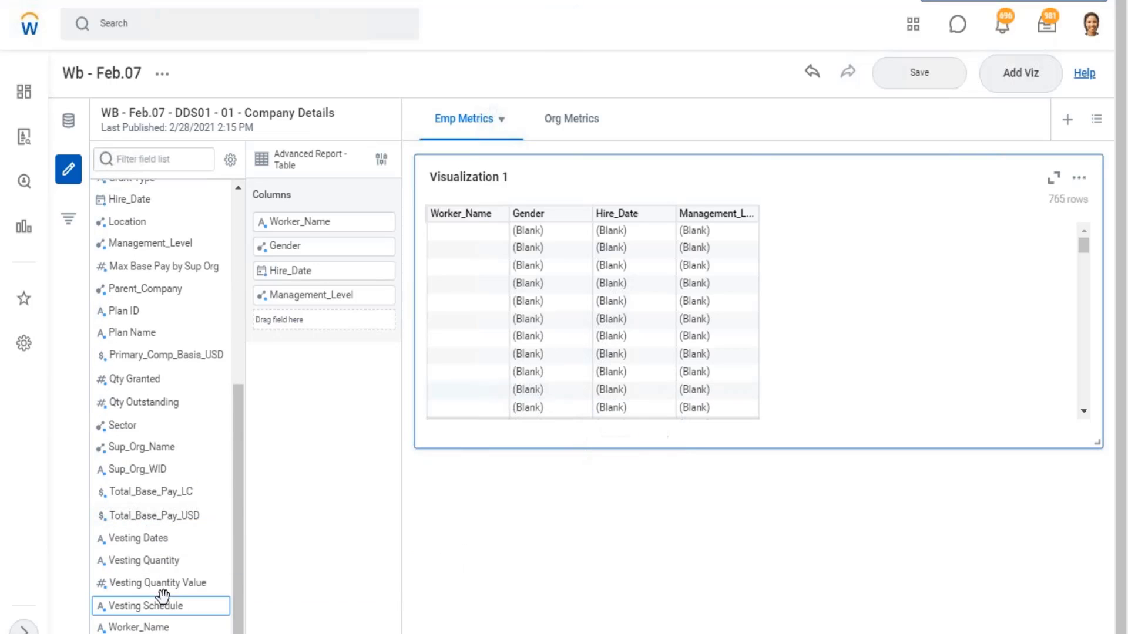
- Add the Employee_ID field to the table as the first column, above Worker_Name
{"action": "scroll", "coordinate": [164, 629], "scroll_direction": "up", "scroll_amount": 5}
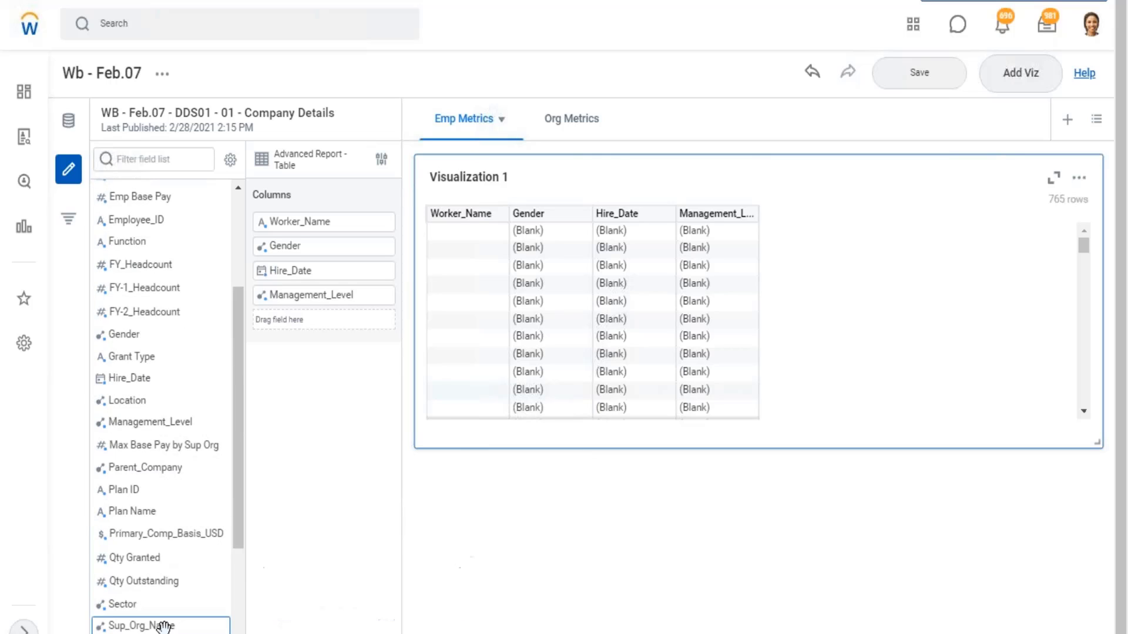
{"action": "scroll", "coordinate": [154, 626], "scroll_direction": "up", "scroll_amount": 3}
{"action": "scroll", "coordinate": [151, 494], "scroll_direction": "up", "scroll_amount": 4}
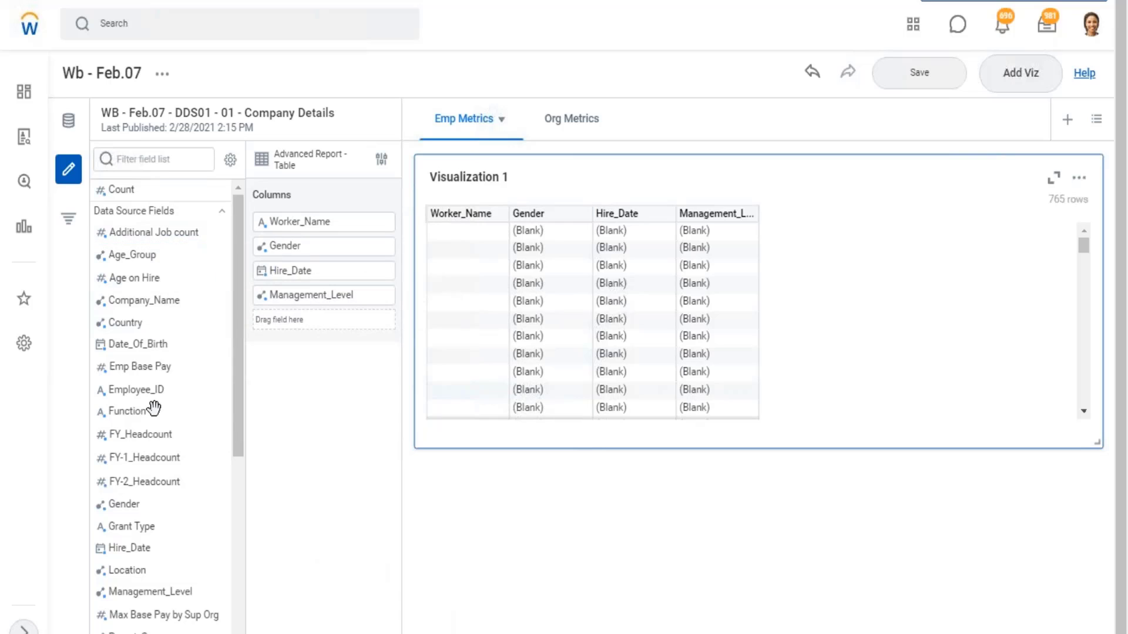
{"action": "left_click_drag", "start_coordinate": [304, 345], "coordinate": [309, 220]}
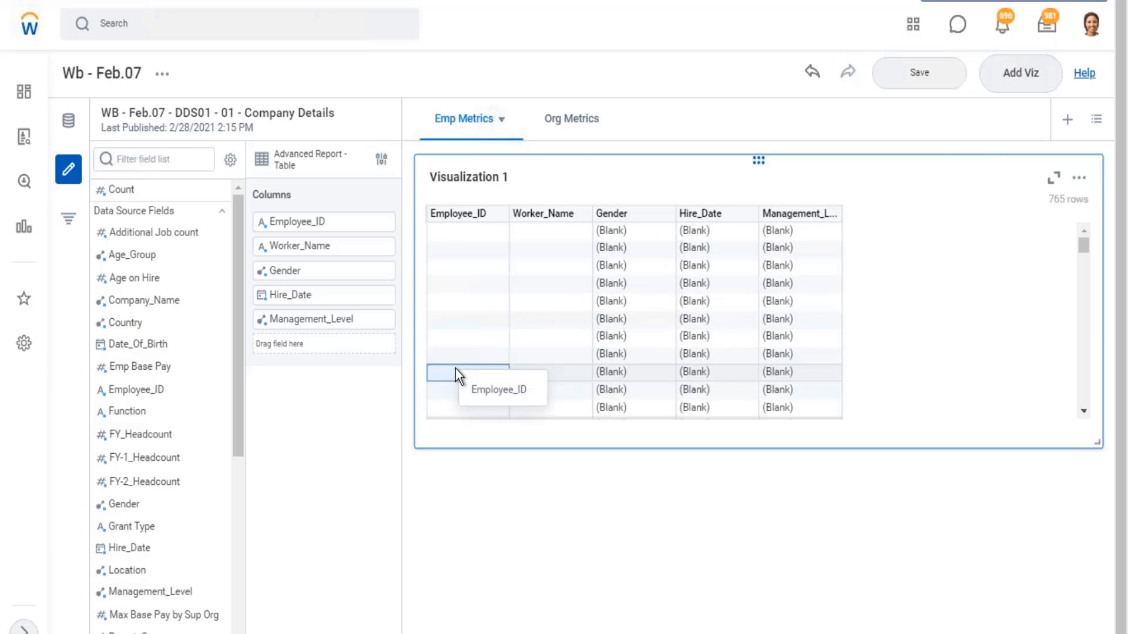
- Add a viz filter on Visualization 1 so that Employee_ID is not blank, and save the board
{"action": "scroll", "coordinate": [617, 382], "scroll_direction": "down", "scroll_amount": 2}
{"action": "scroll", "coordinate": [617, 387], "scroll_direction": "down", "scroll_amount": 3}
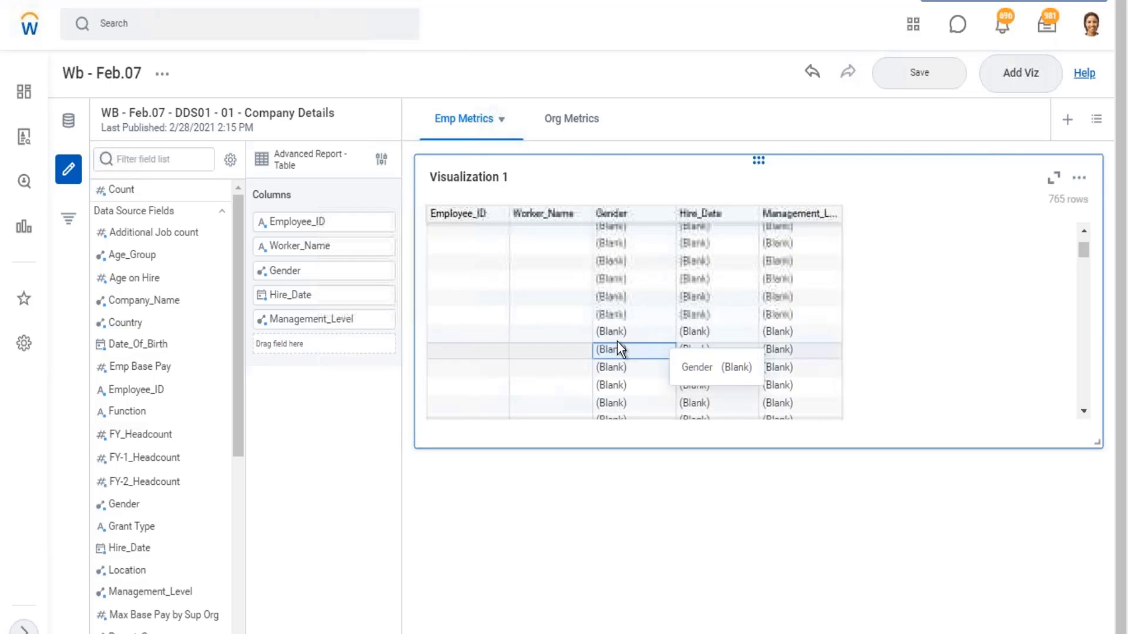
{"action": "scroll", "coordinate": [534, 308], "scroll_direction": "up", "scroll_amount": 3}
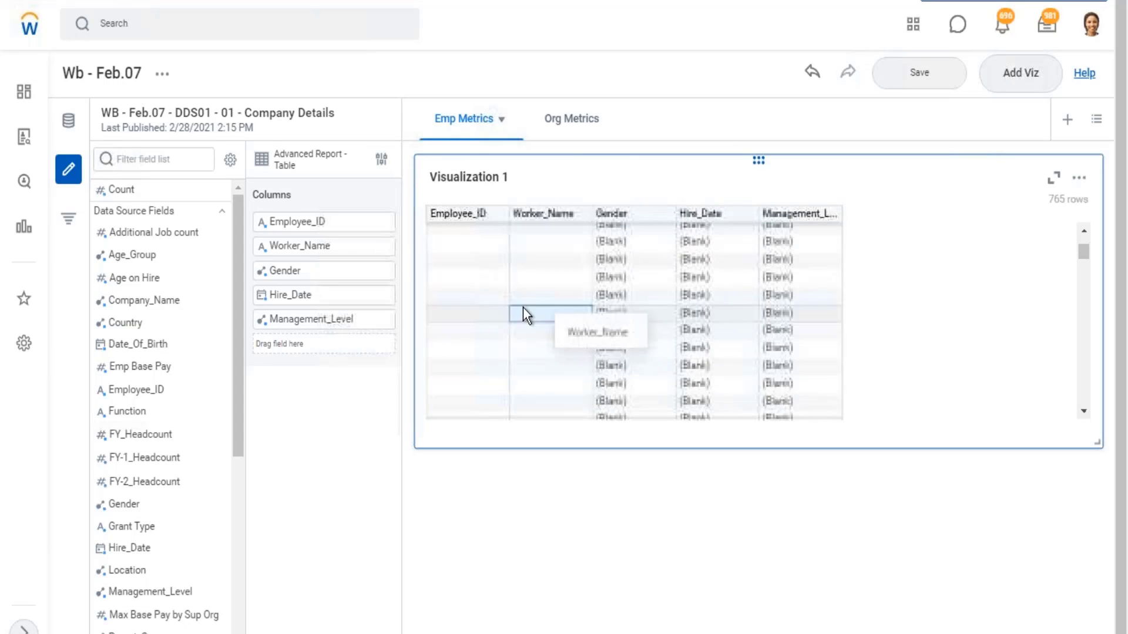
{"action": "left_click", "coordinate": [69, 229]}
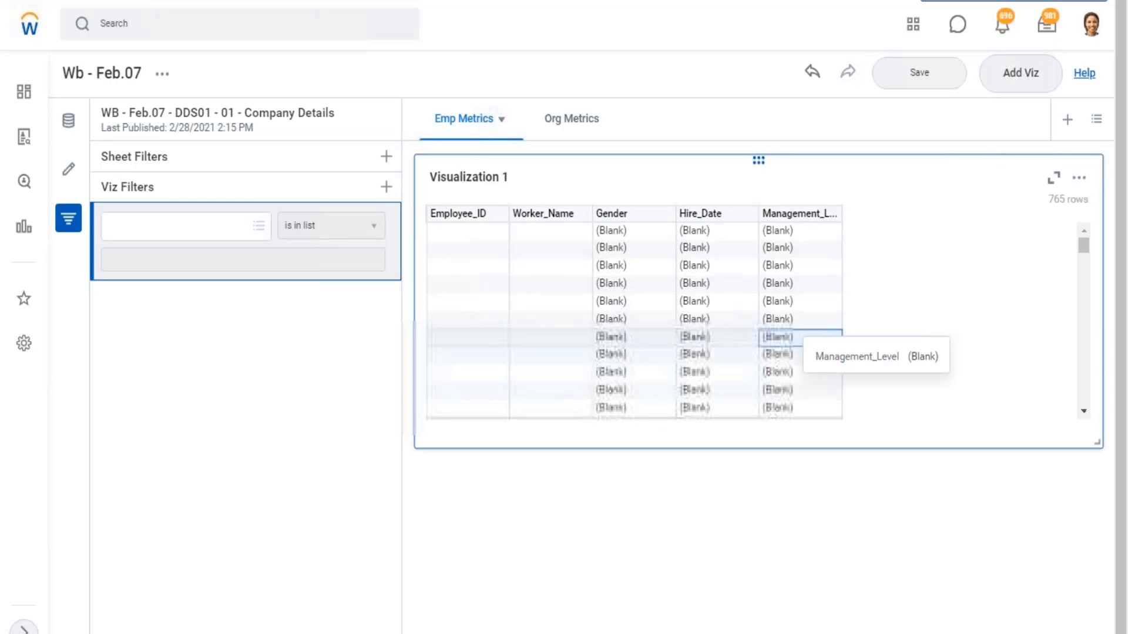
{"action": "left_click", "coordinate": [136, 237]}
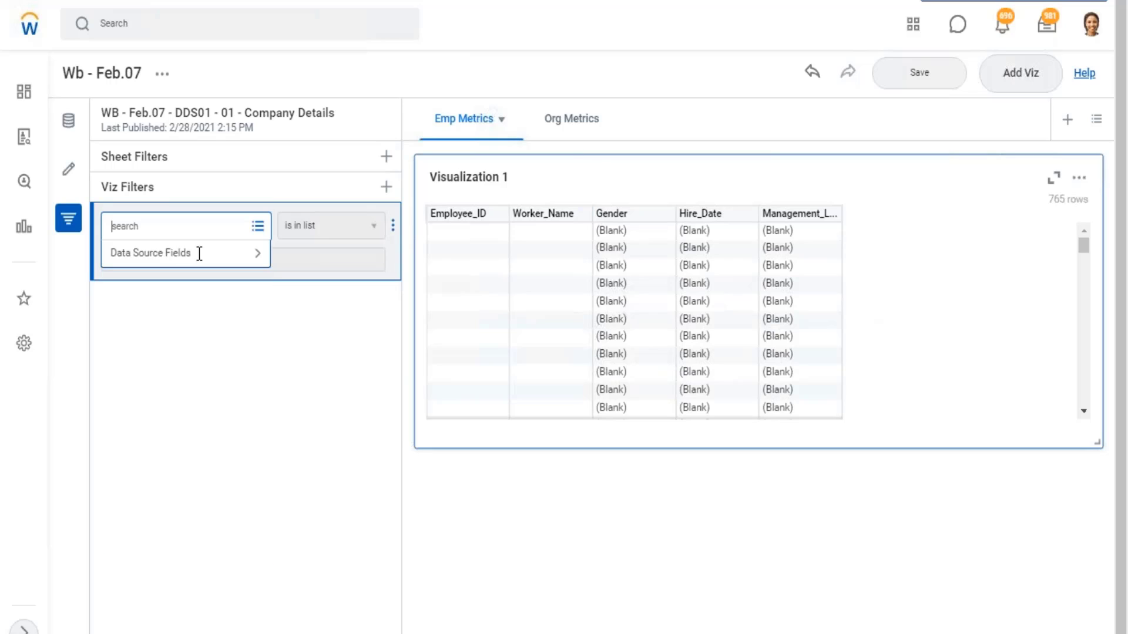
{"action": "left_click", "coordinate": [195, 258]}
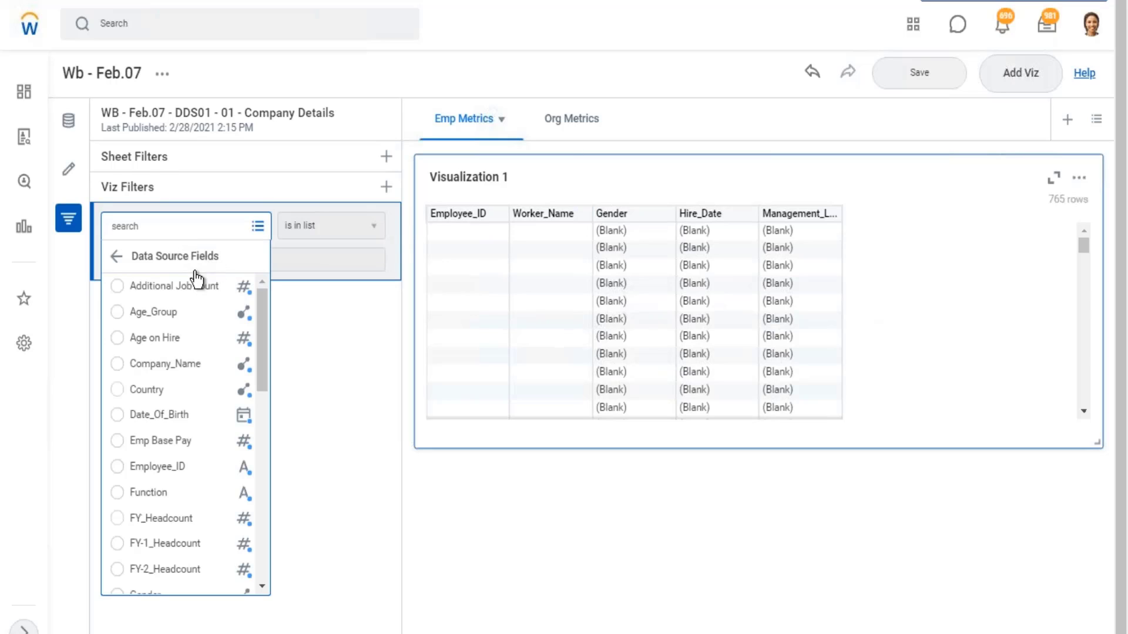
{"action": "scroll", "coordinate": [179, 441], "scroll_direction": "down", "scroll_amount": 2}
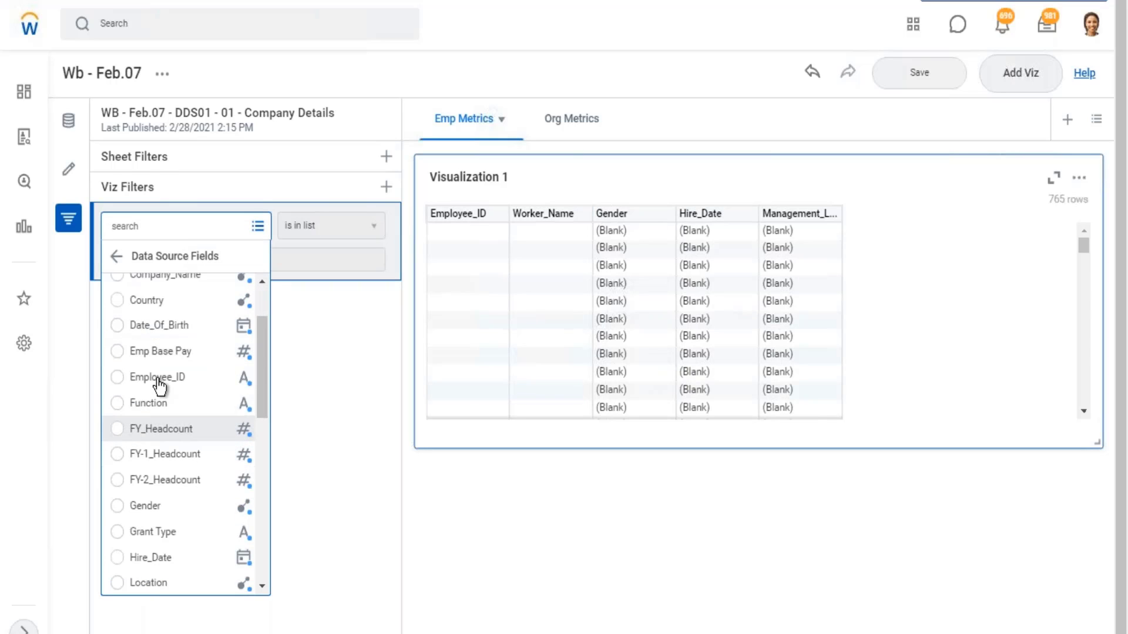
{"action": "left_click", "coordinate": [374, 234]}
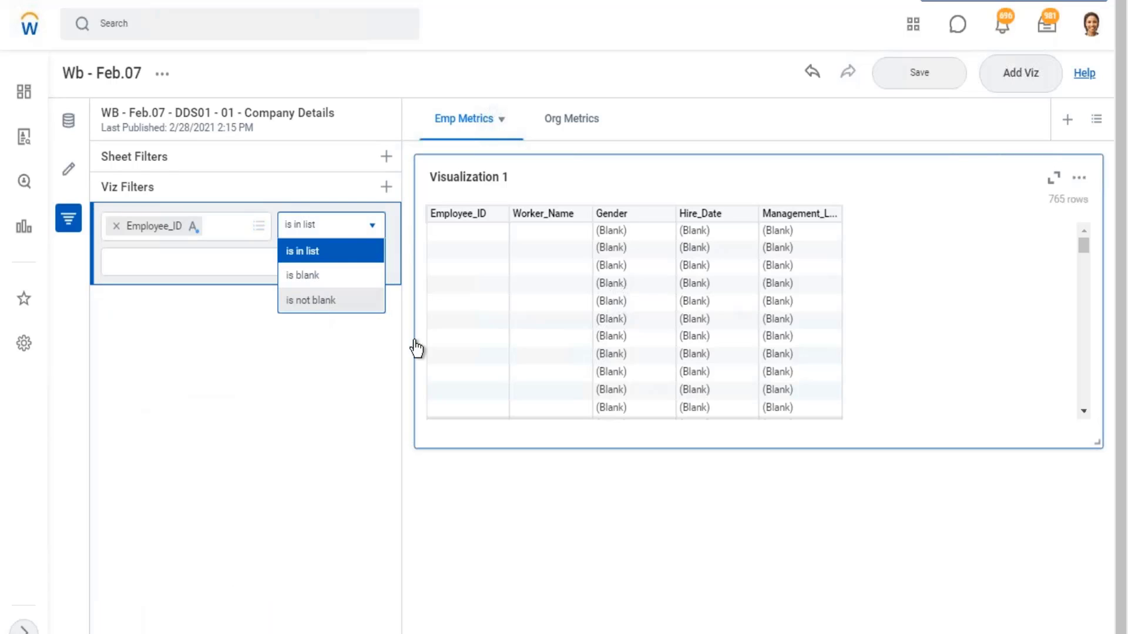
{"action": "left_click", "coordinate": [336, 301]}
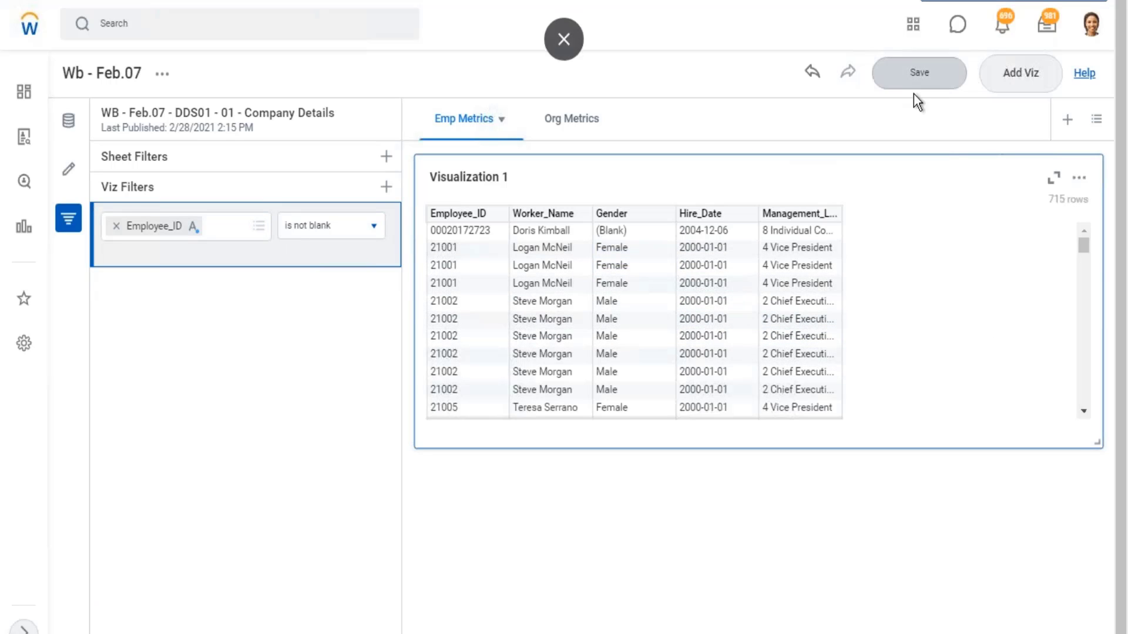
{"action": "left_click", "coordinate": [920, 76]}
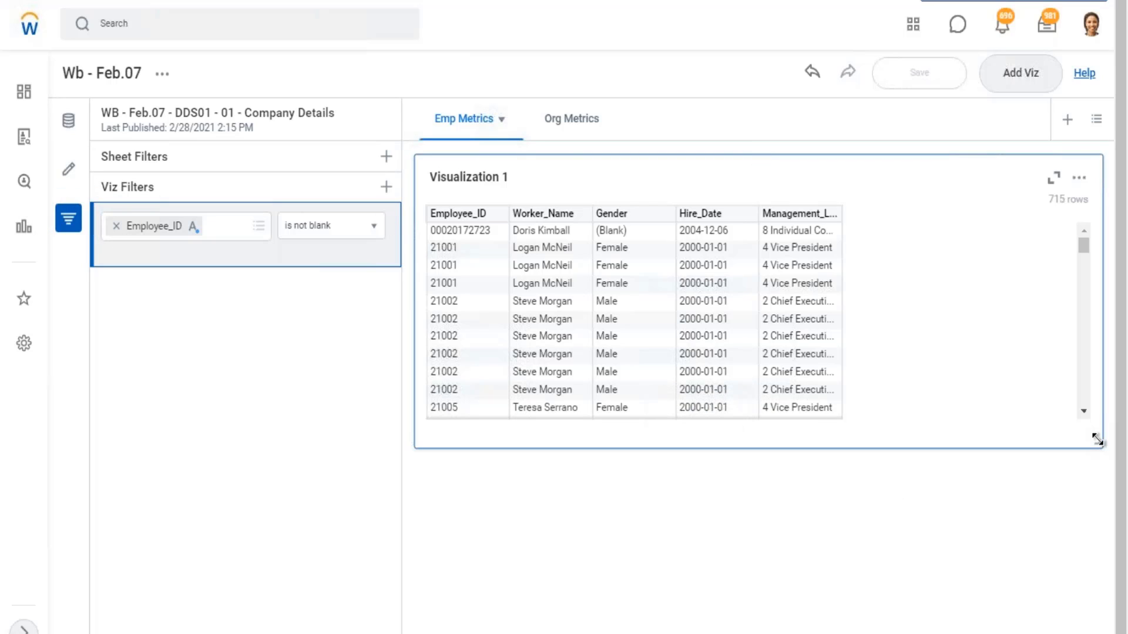
- Narrow Visualization 1 to about the width of its five columns and duplicate it on the sheet
{"action": "mouse_move", "coordinate": [1097, 440]}
{"action": "left_mouse_down"}
{"action": "mouse_move", "coordinate": [954, 422]}
{"action": "mouse_move", "coordinate": [979, 428]}
{"action": "mouse_move", "coordinate": [861, 512]}
{"action": "left_mouse_up"}
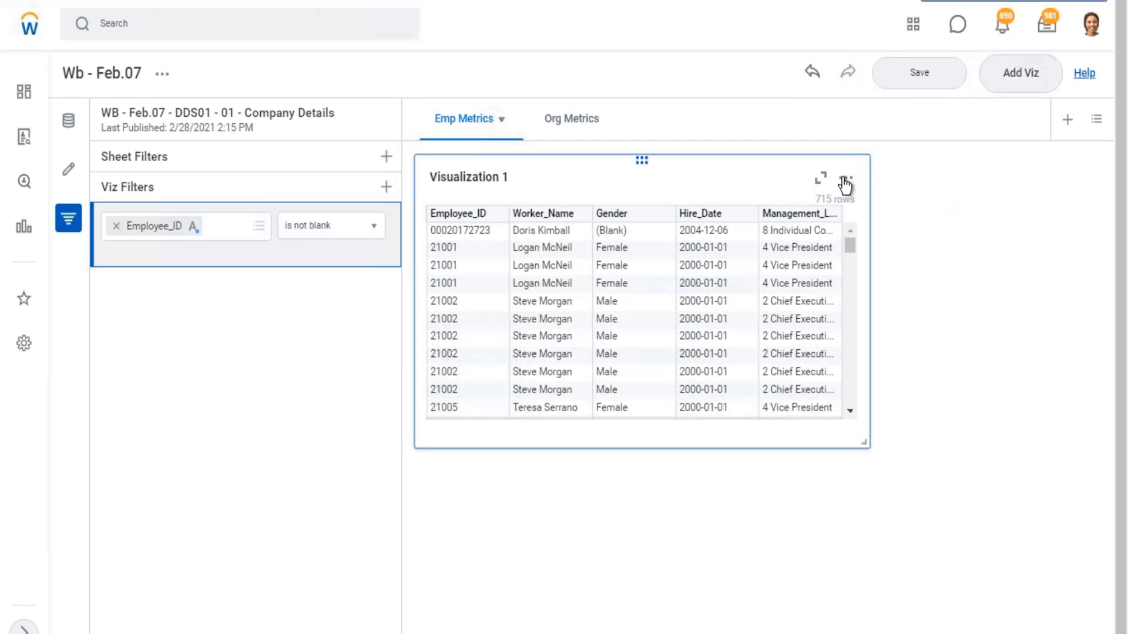
{"action": "left_click", "coordinate": [844, 179]}
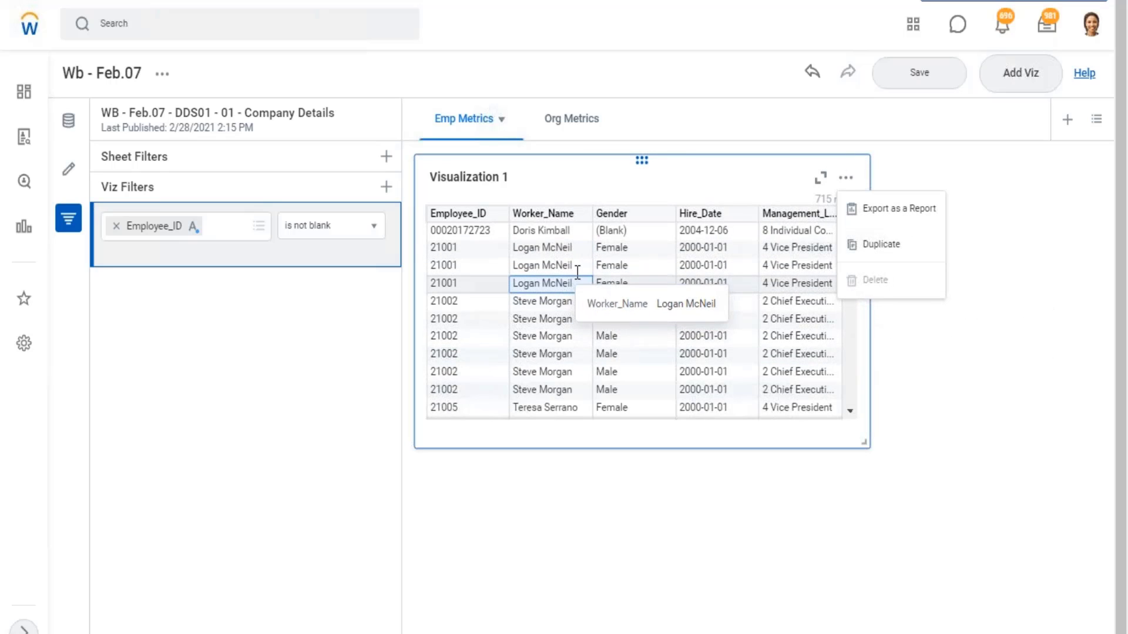
{"action": "left_click", "coordinate": [1037, 264]}
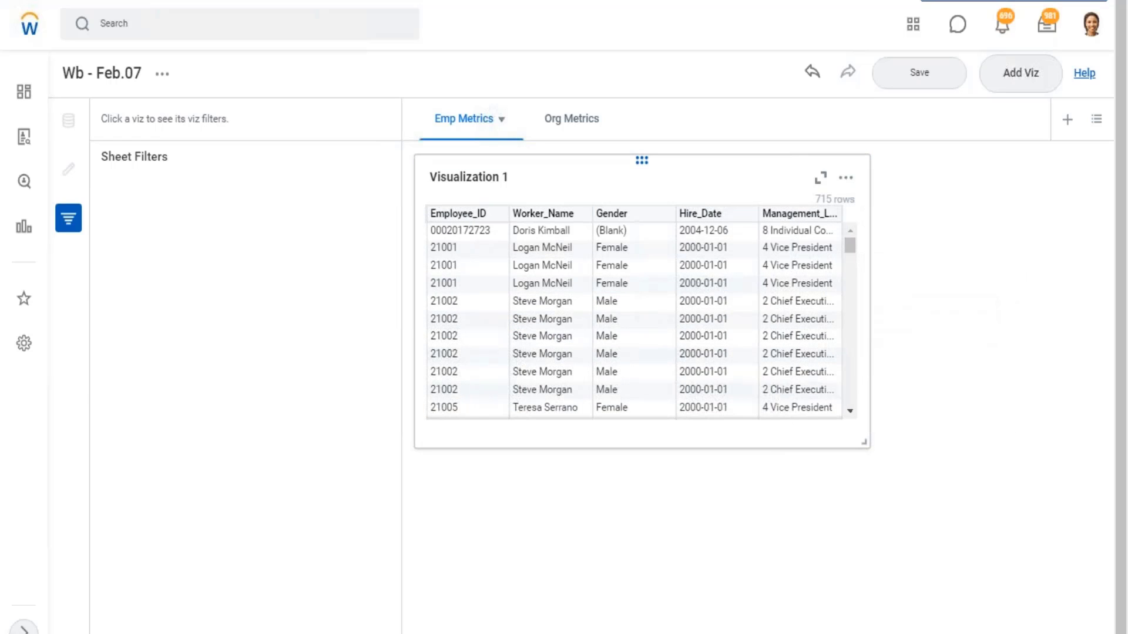
{"action": "left_click", "coordinate": [846, 180]}
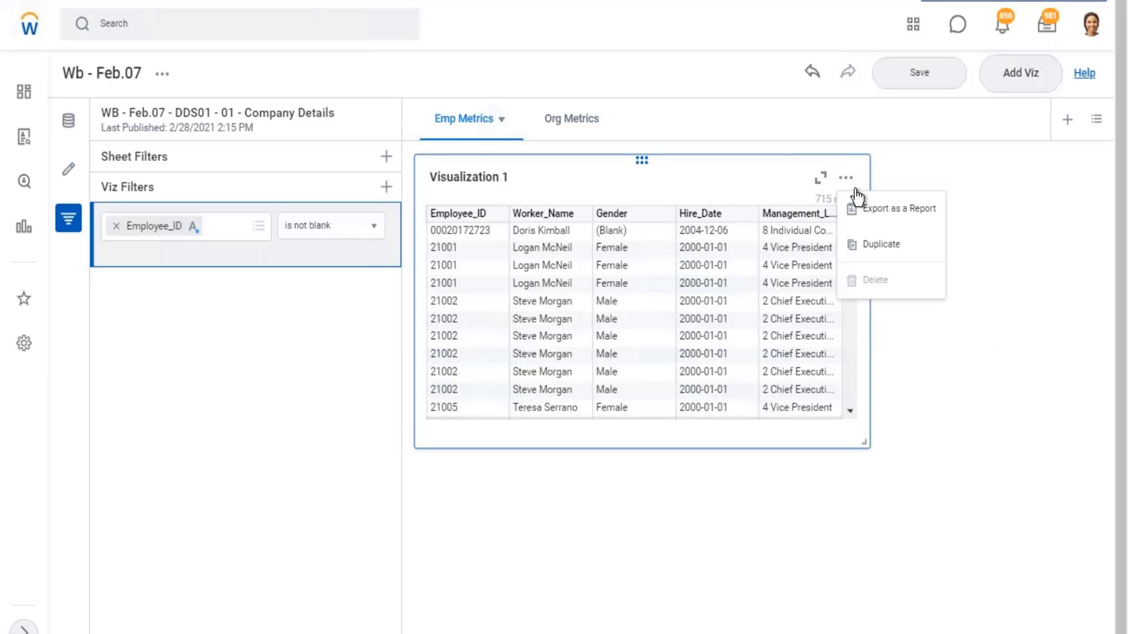
{"action": "left_click", "coordinate": [892, 247]}
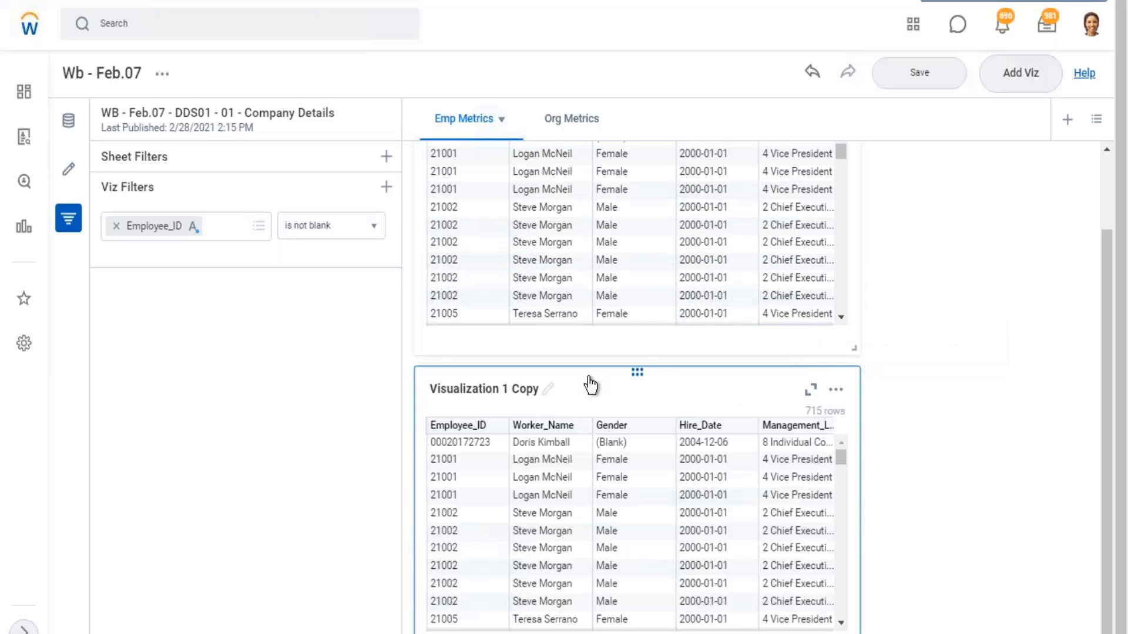
- Rename the original visualization to "Employee Details" and its copy to "Gender Details"
{"action": "left_click", "coordinate": [506, 178]}
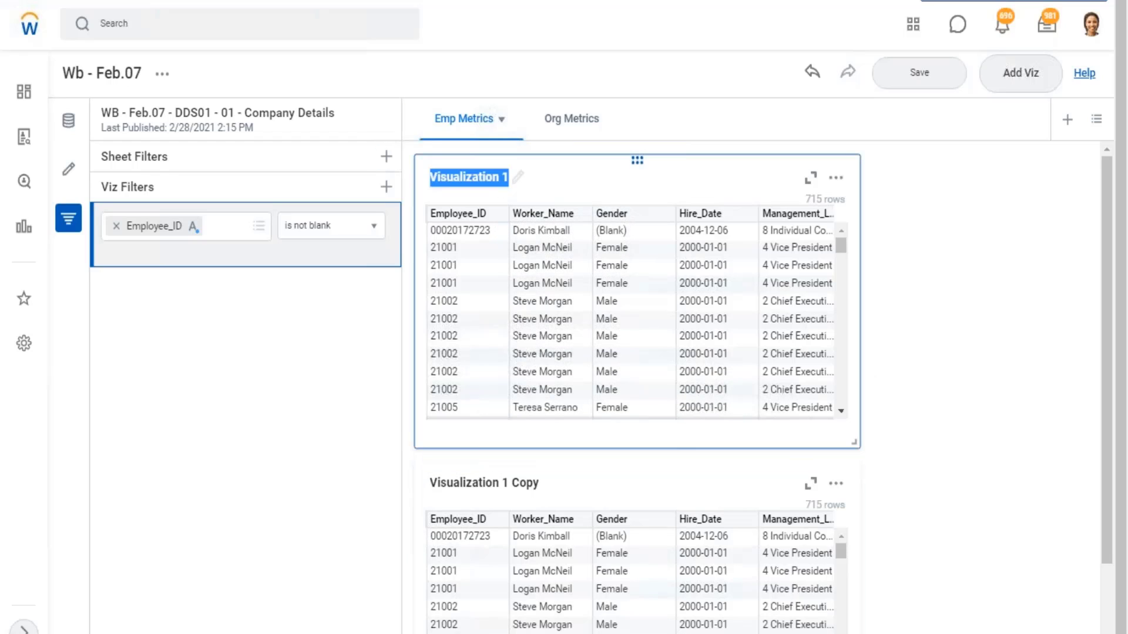
{"action": "type", "text": "Employee Details"}
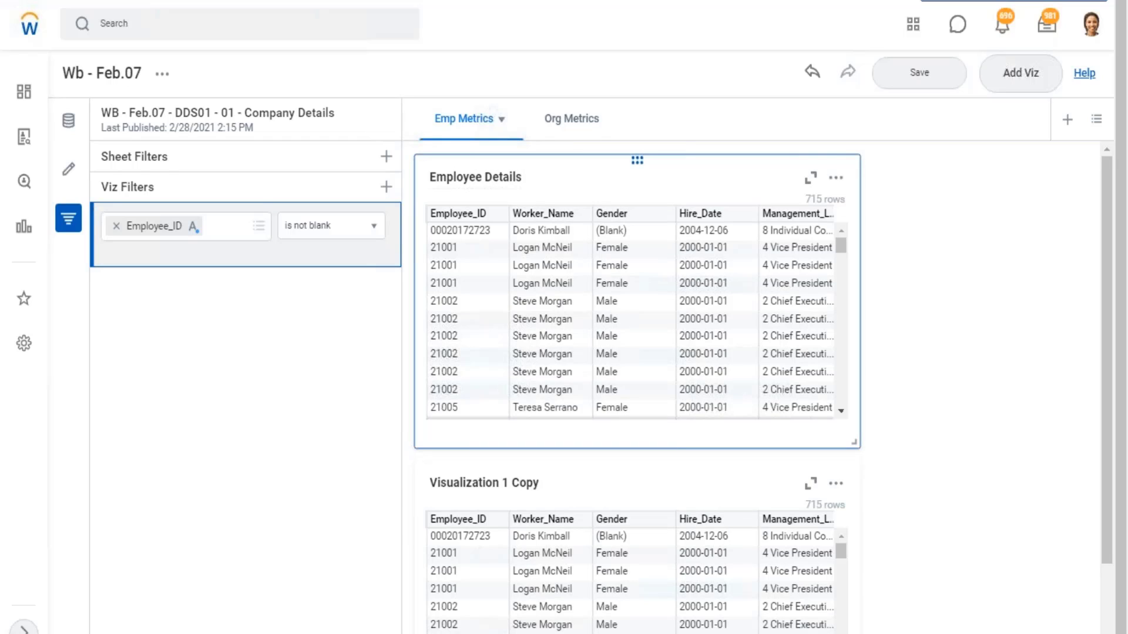
{"action": "left_click", "coordinate": [534, 484]}
{"action": "type", "text": "Gender Details"}
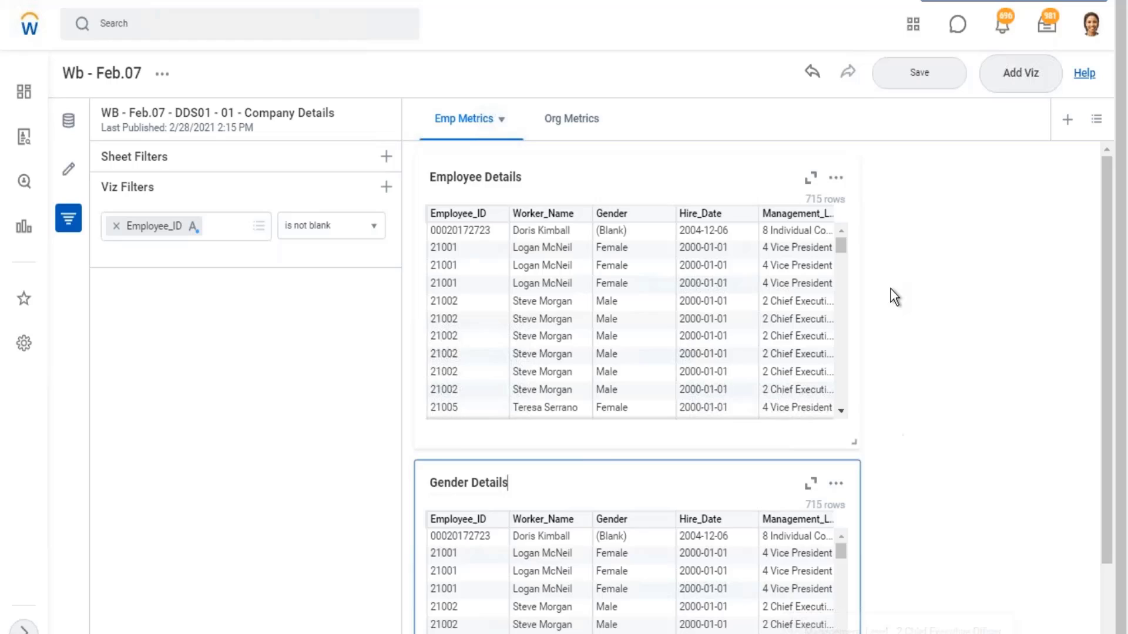
- Change the Gender Details visualization from a table to a Matrix Report chart
{"action": "scroll", "coordinate": [891, 289], "scroll_direction": "down", "scroll_amount": 2}
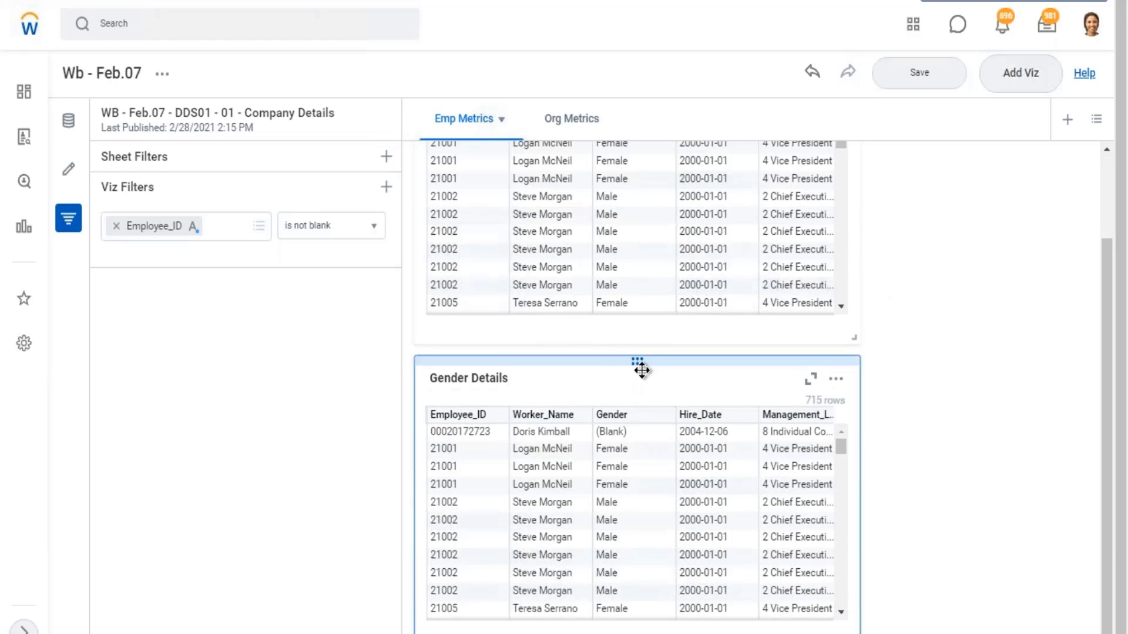
{"action": "left_click", "coordinate": [605, 360]}
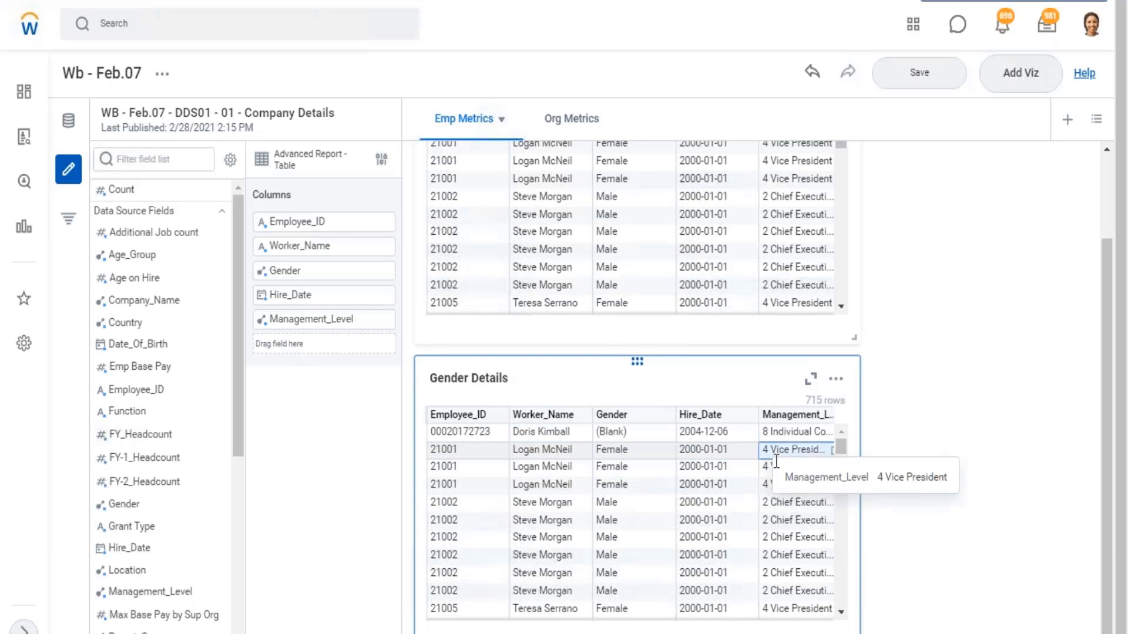
{"action": "left_click", "coordinate": [382, 161]}
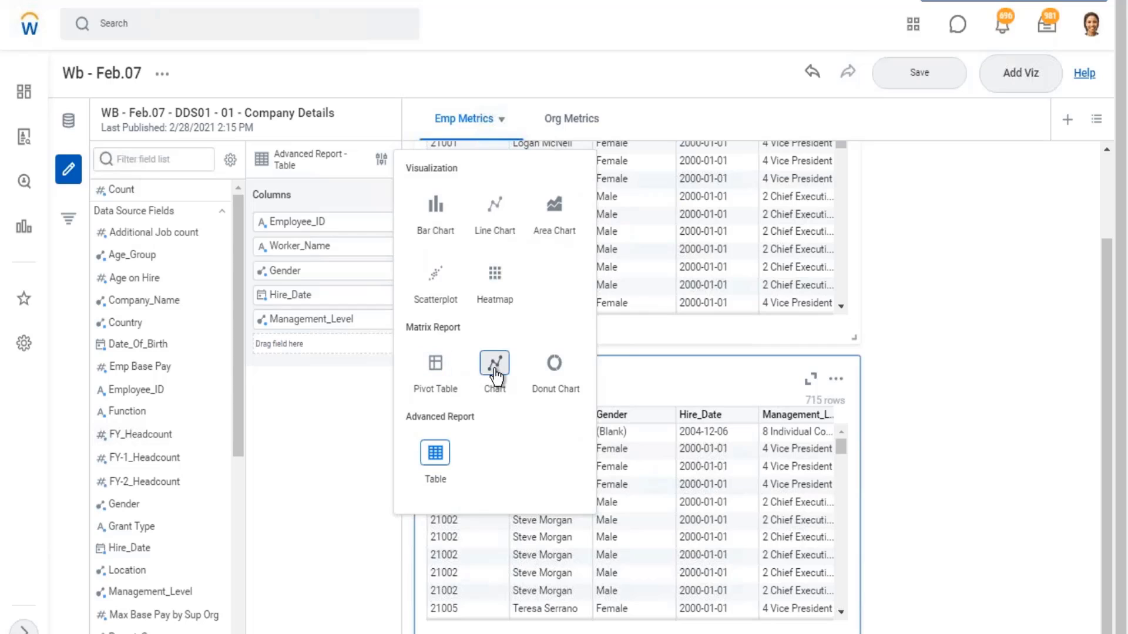
{"action": "left_click", "coordinate": [495, 374]}
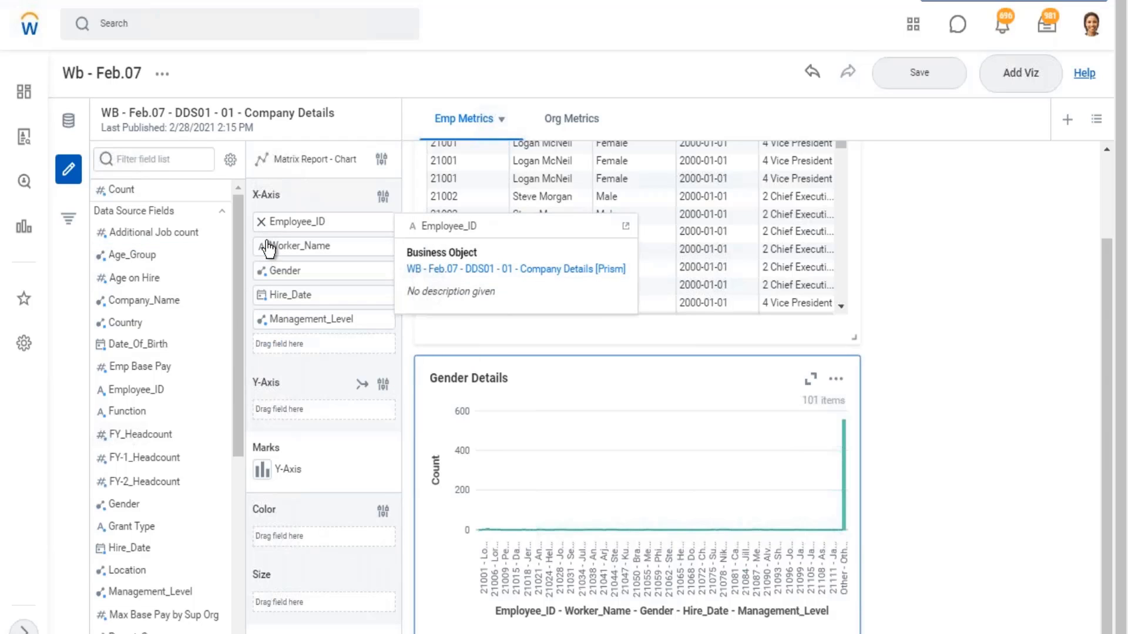
- Remove Employee_ID, Worker_Name, Hire_Date and Management_Level from the chart's X-axis, keeping only Gender
{"action": "left_click", "coordinate": [261, 221]}
{"action": "left_click", "coordinate": [261, 222]}
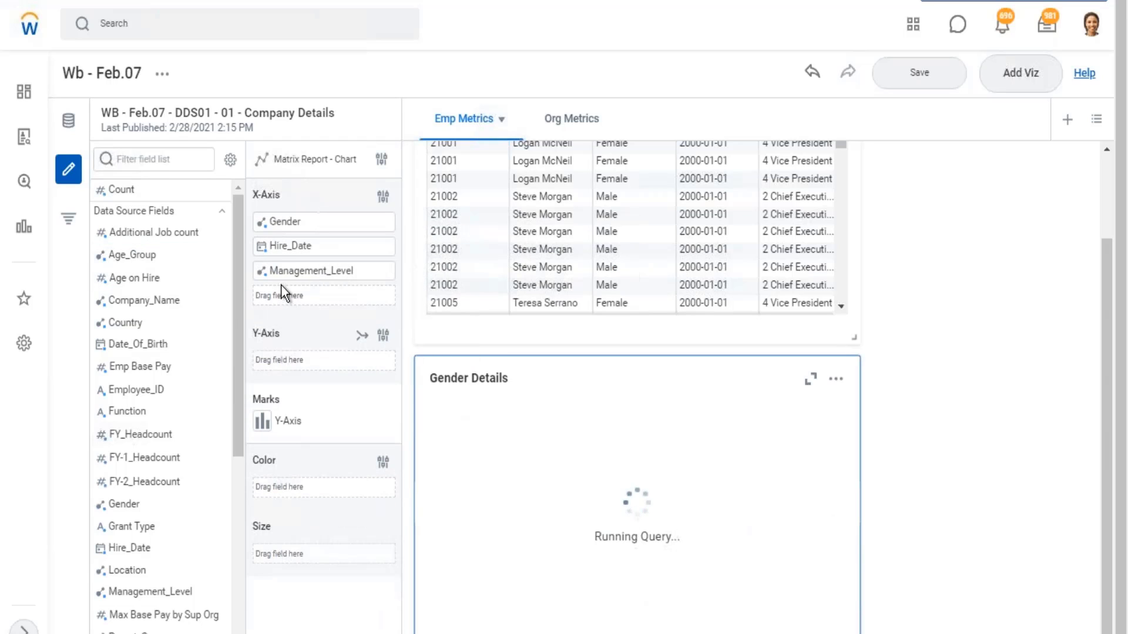
{"action": "left_click", "coordinate": [262, 245]}
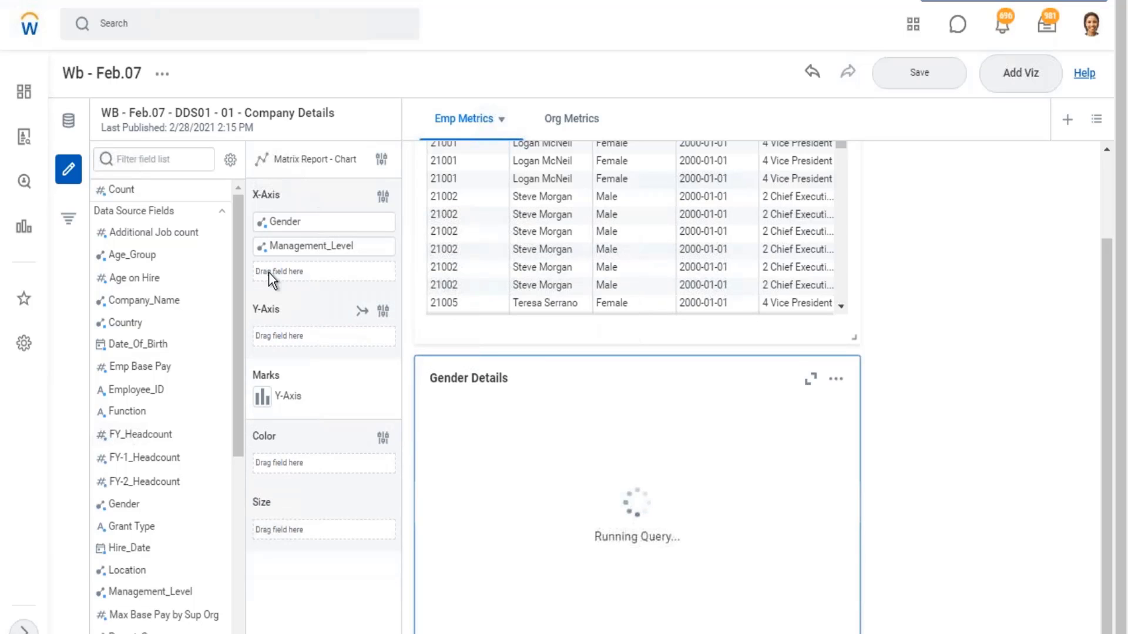
{"action": "left_click", "coordinate": [261, 245]}
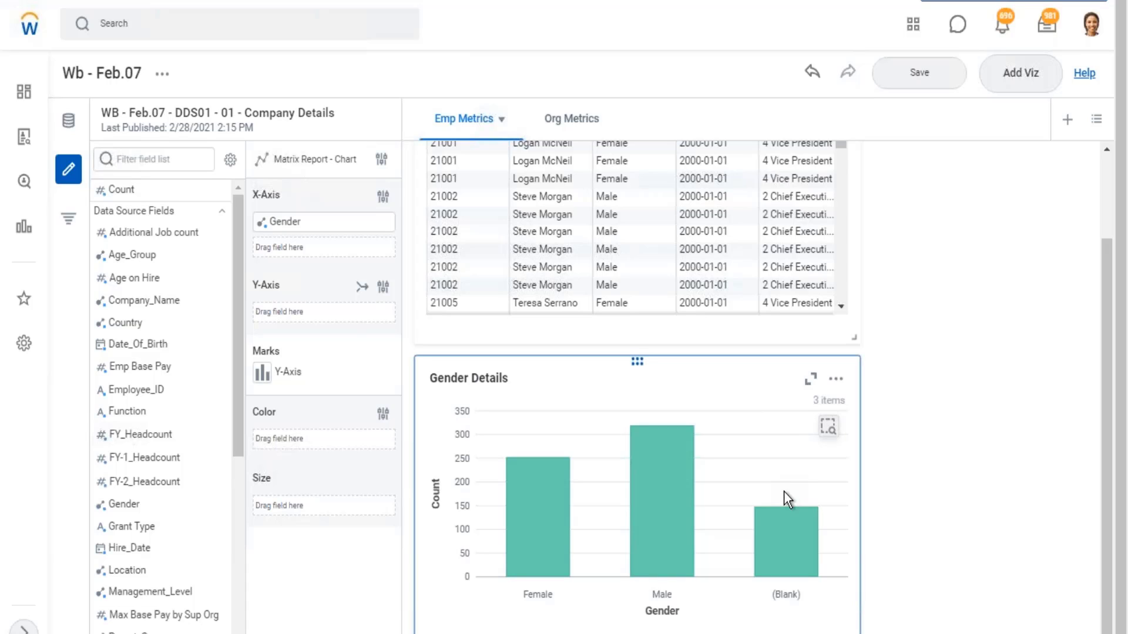
- Inspect the bars of the Gender Details chart and the aggregation options available for the Additional Job count field
{"action": "mouse_move", "coordinate": [783, 519]}
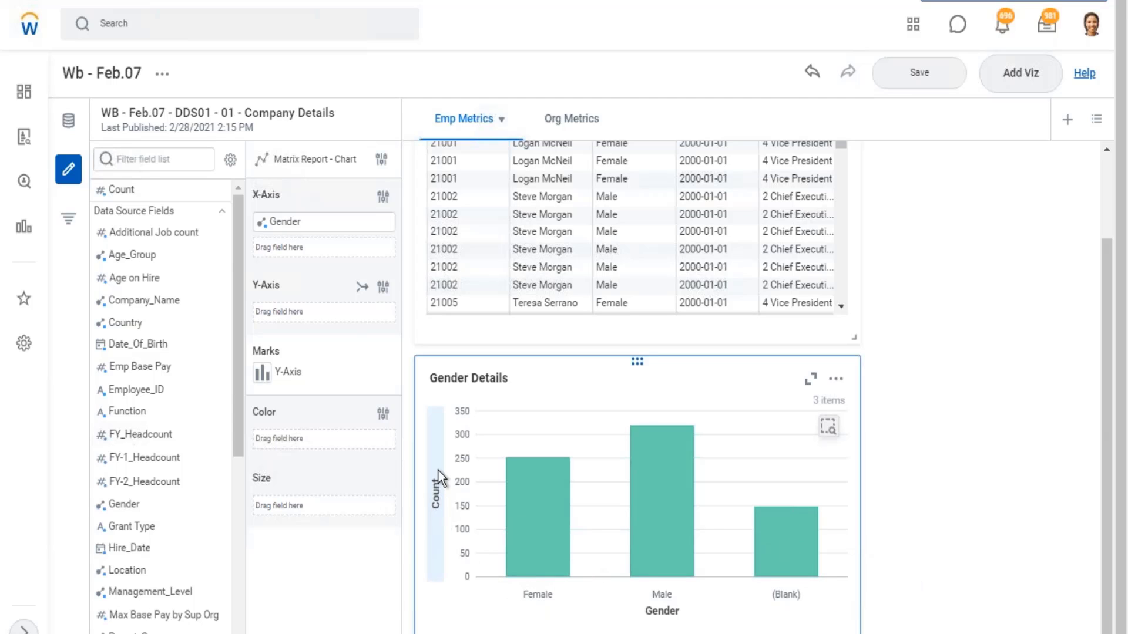
{"action": "mouse_move", "coordinate": [126, 191]}
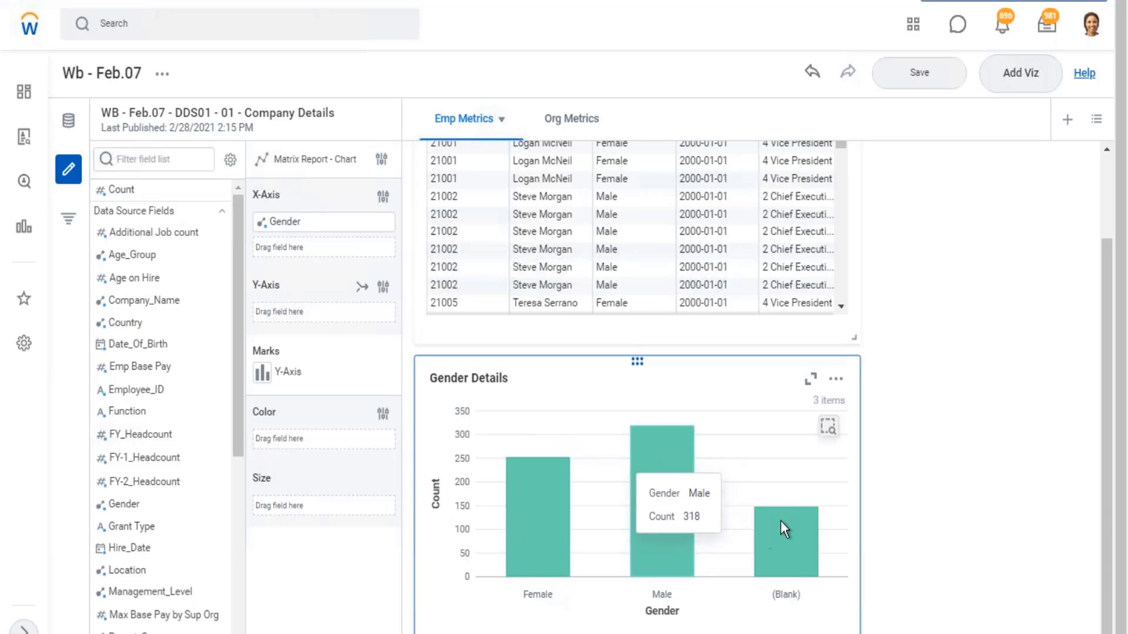
{"action": "mouse_move", "coordinate": [798, 559]}
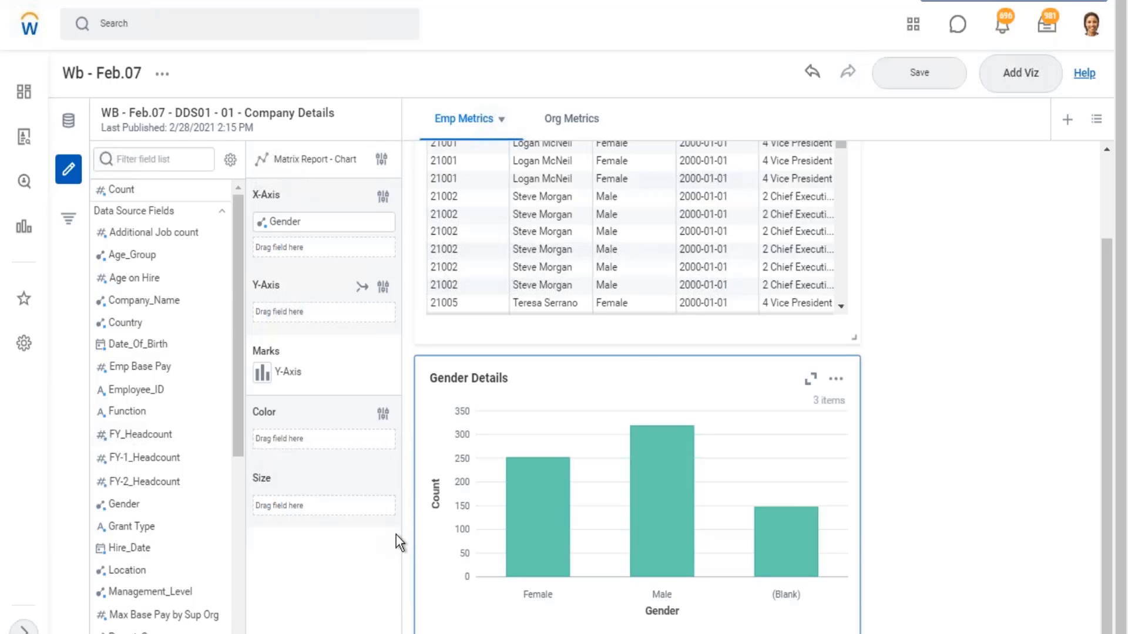
{"action": "mouse_move", "coordinate": [130, 256]}
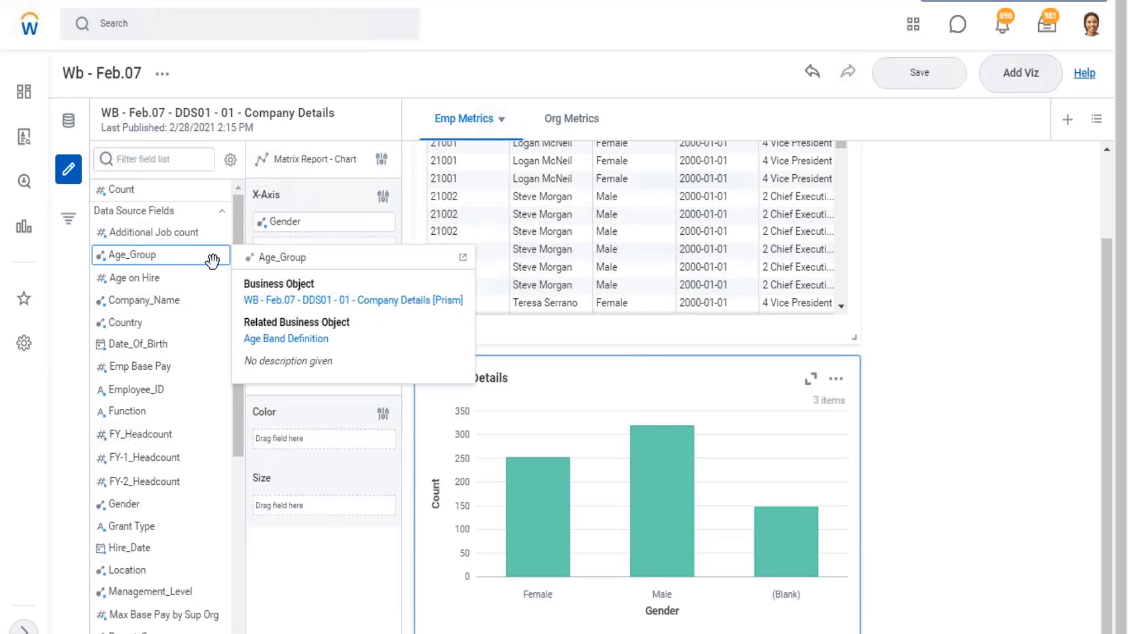
{"action": "mouse_move", "coordinate": [212, 232]}
{"action": "left_click", "coordinate": [224, 233]}
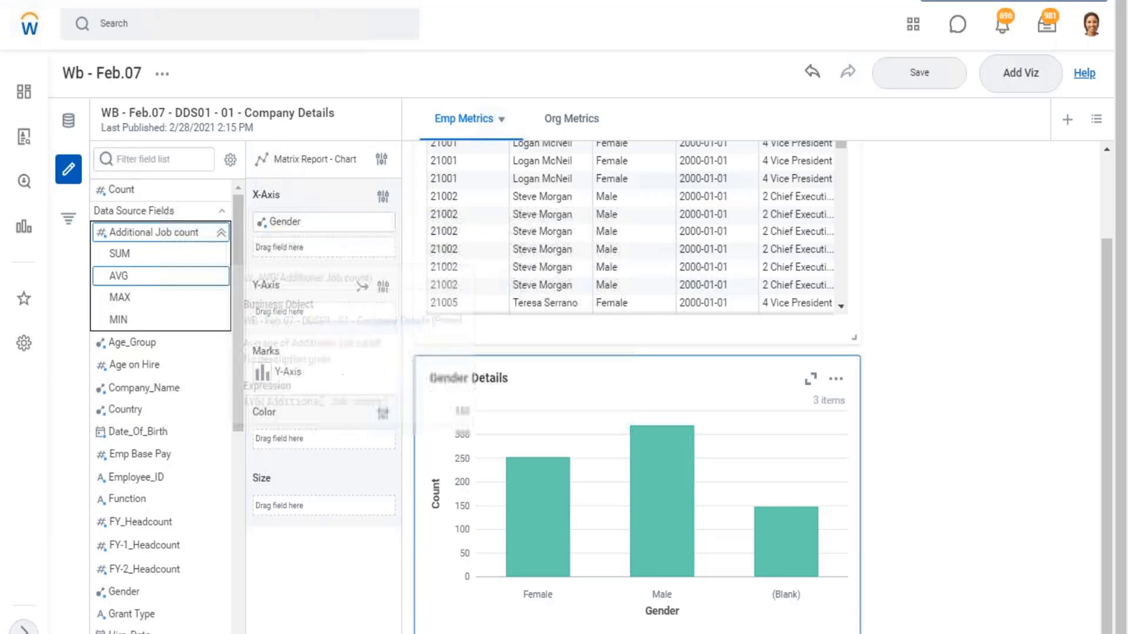
{"action": "mouse_move", "coordinate": [131, 320]}
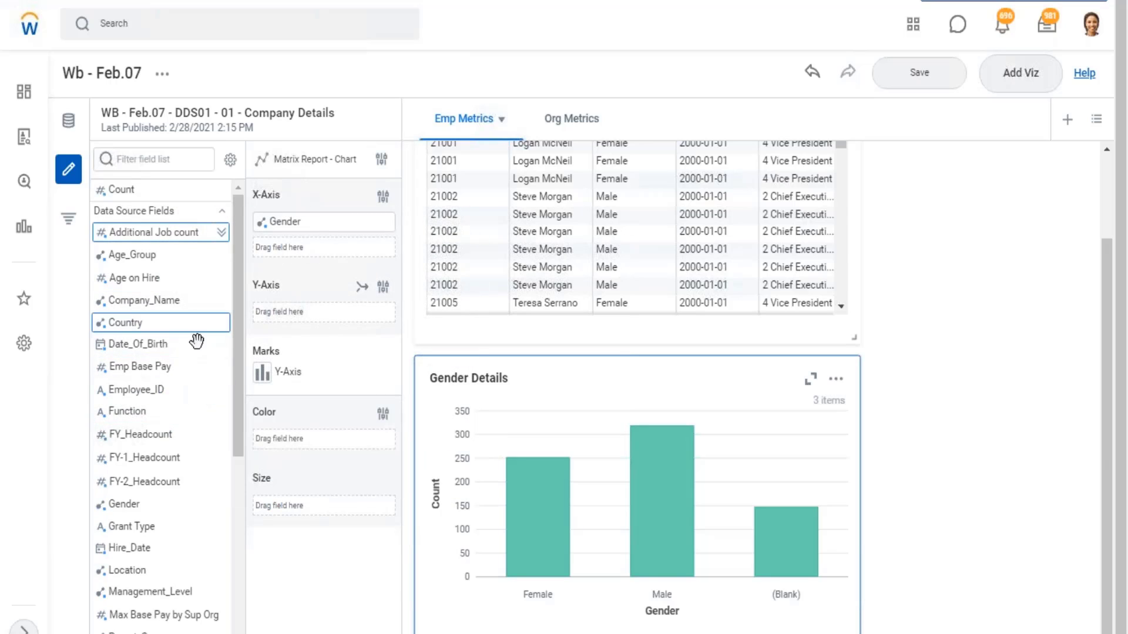
- Look through the Company Details data source fields, checking numeric ones such as Total_Base_Pay_LC and Qty Granted for aggregation options
{"action": "scroll", "coordinate": [196, 341], "scroll_direction": "down", "scroll_amount": 6}
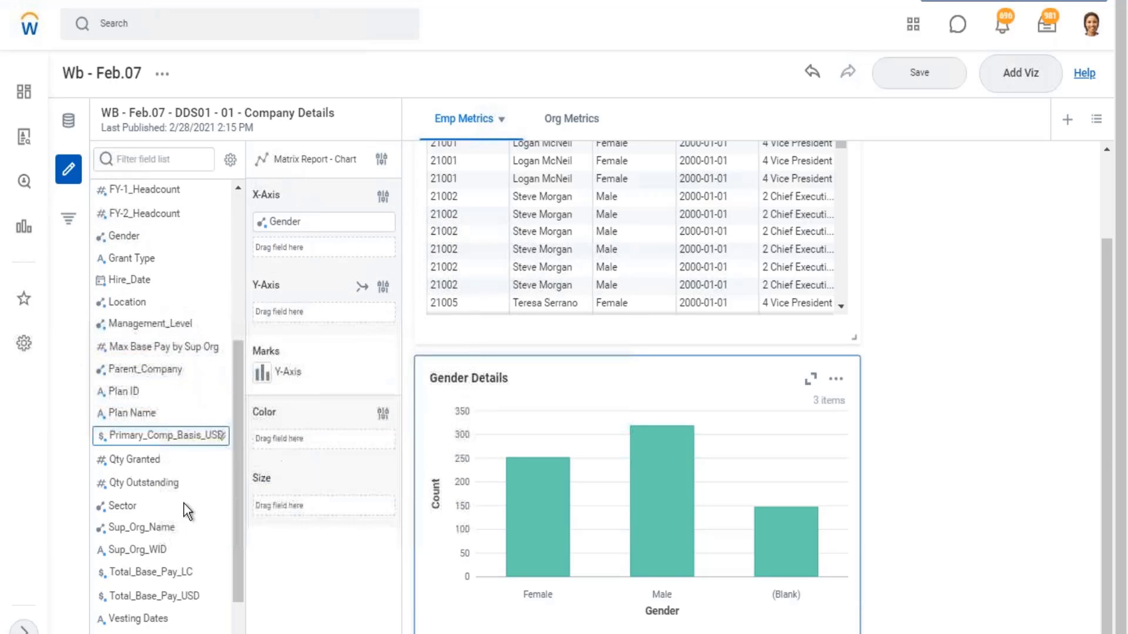
{"action": "scroll", "coordinate": [218, 487], "scroll_direction": "down", "scroll_amount": 3}
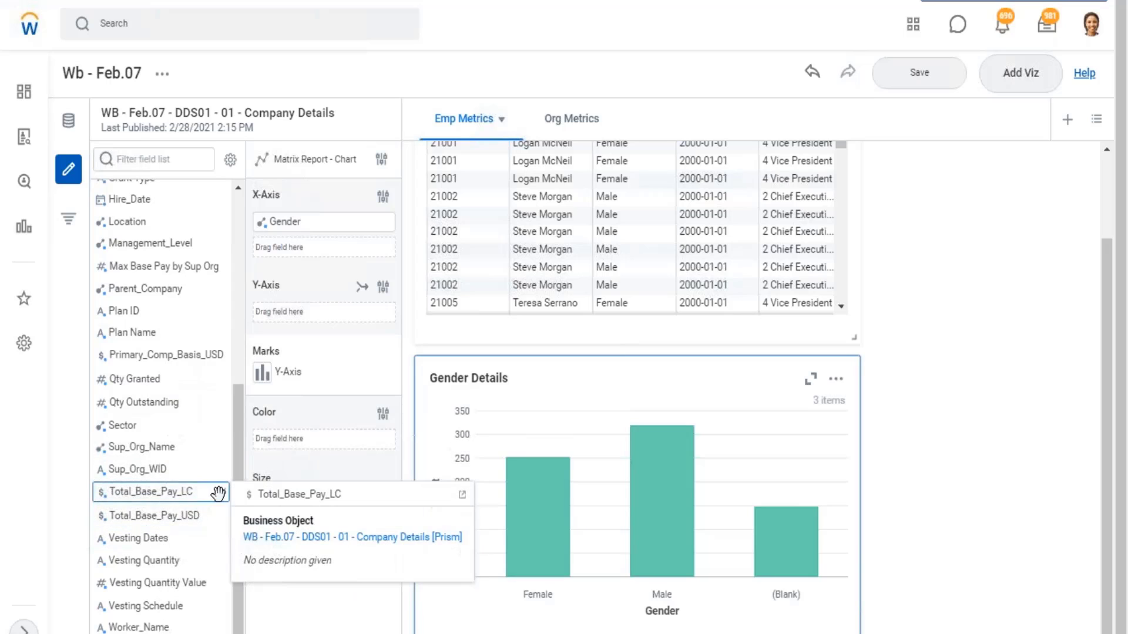
{"action": "left_click", "coordinate": [220, 496]}
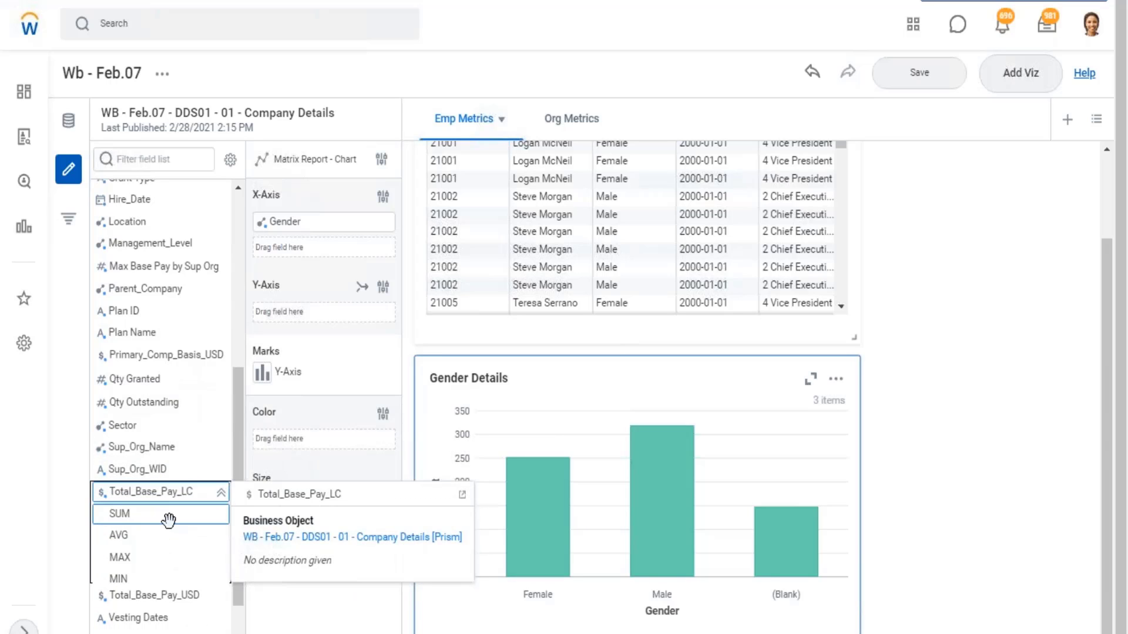
{"action": "left_click", "coordinate": [221, 492]}
{"action": "scroll", "coordinate": [153, 340], "scroll_direction": "up", "scroll_amount": 6}
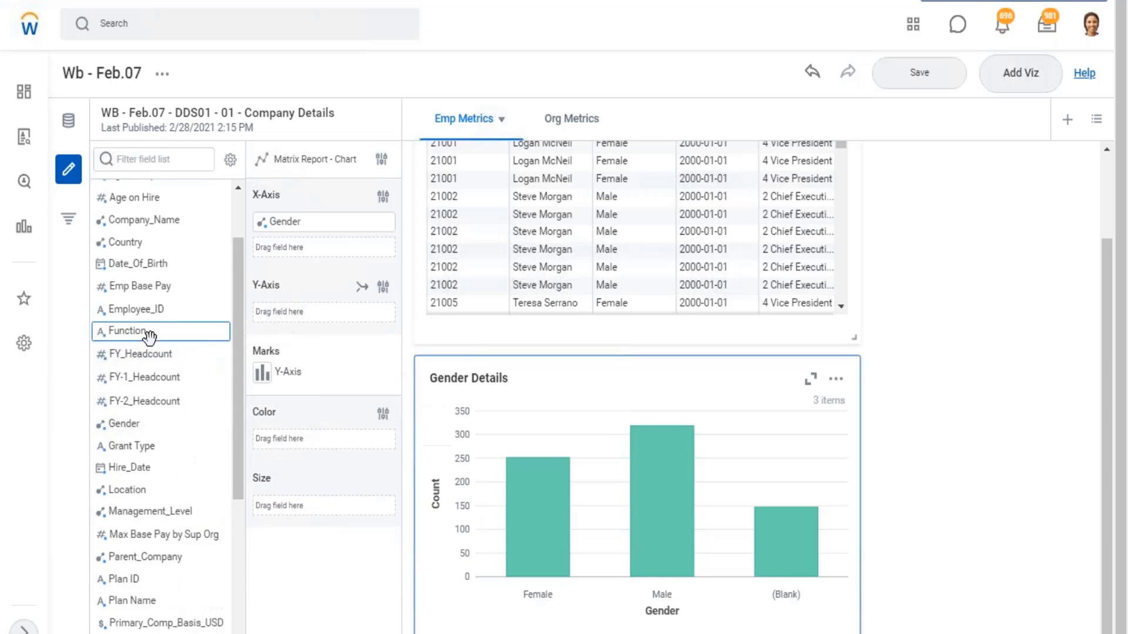
{"action": "scroll", "coordinate": [150, 352], "scroll_direction": "down", "scroll_amount": 3}
{"action": "scroll", "coordinate": [172, 343], "scroll_direction": "up", "scroll_amount": 5}
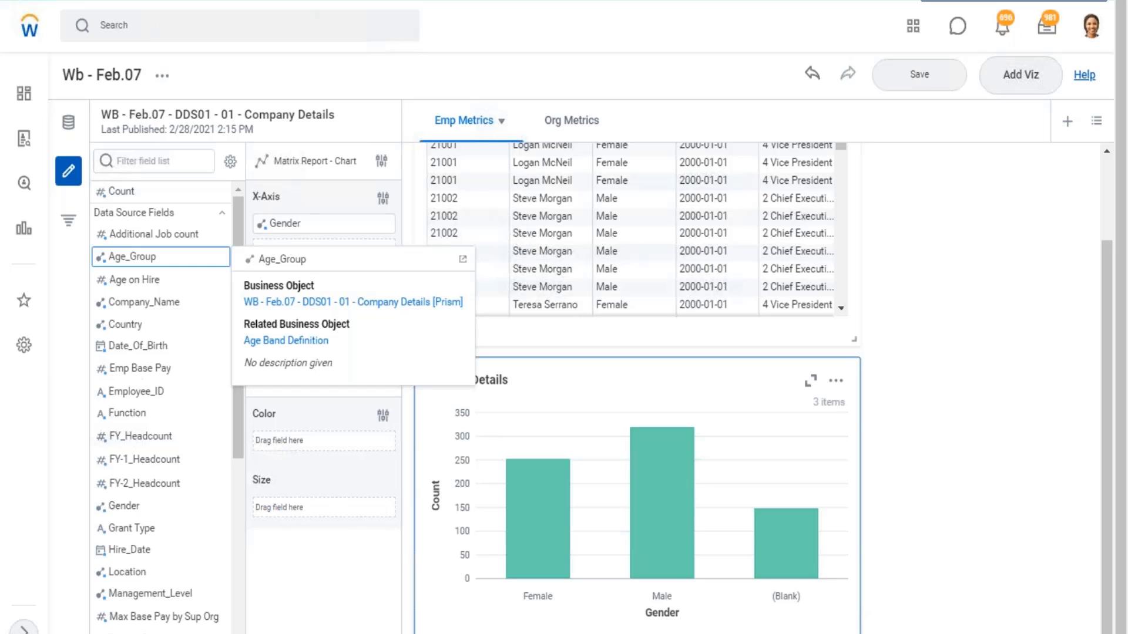
{"action": "scroll", "coordinate": [193, 311], "scroll_direction": "down", "scroll_amount": 6}
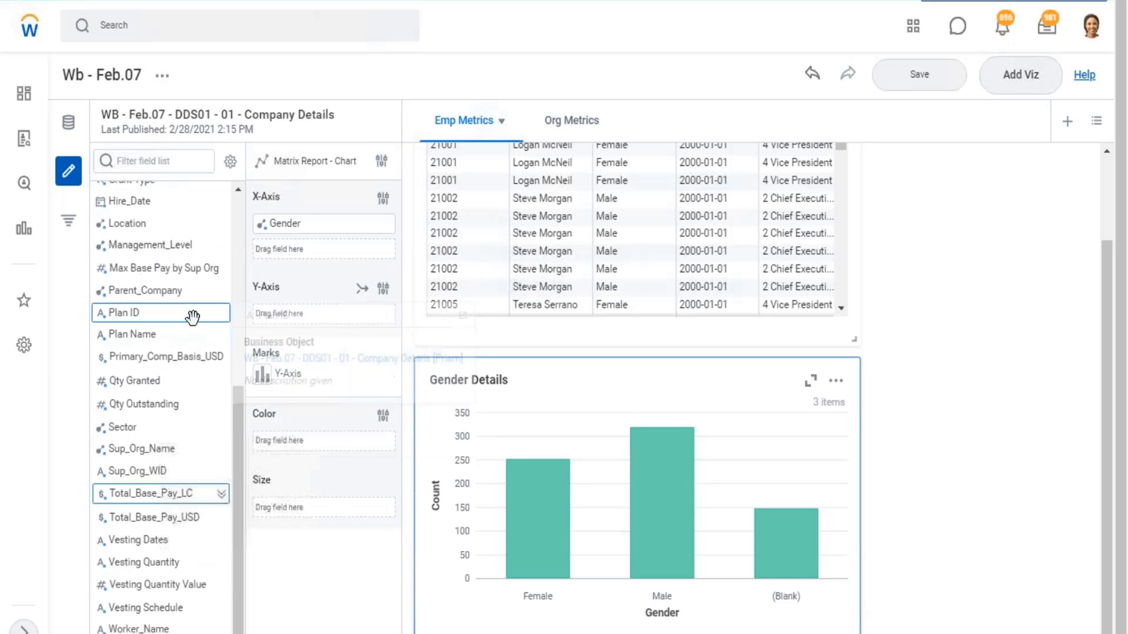
{"action": "scroll", "coordinate": [198, 346], "scroll_direction": "down", "scroll_amount": 1}
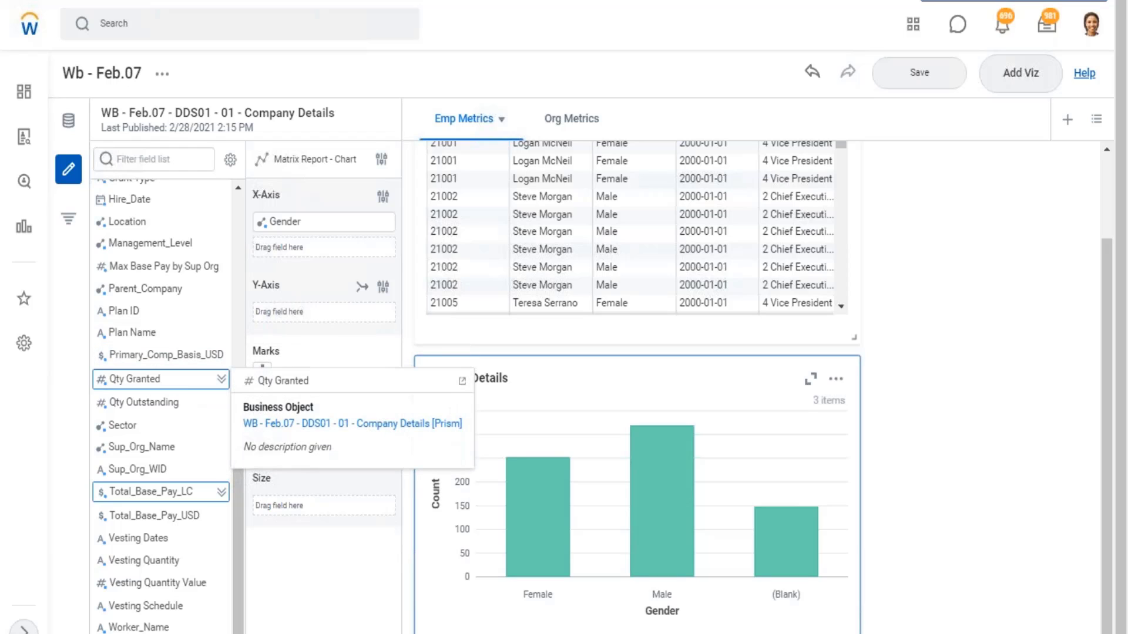
{"action": "mouse_move", "coordinate": [174, 401]}
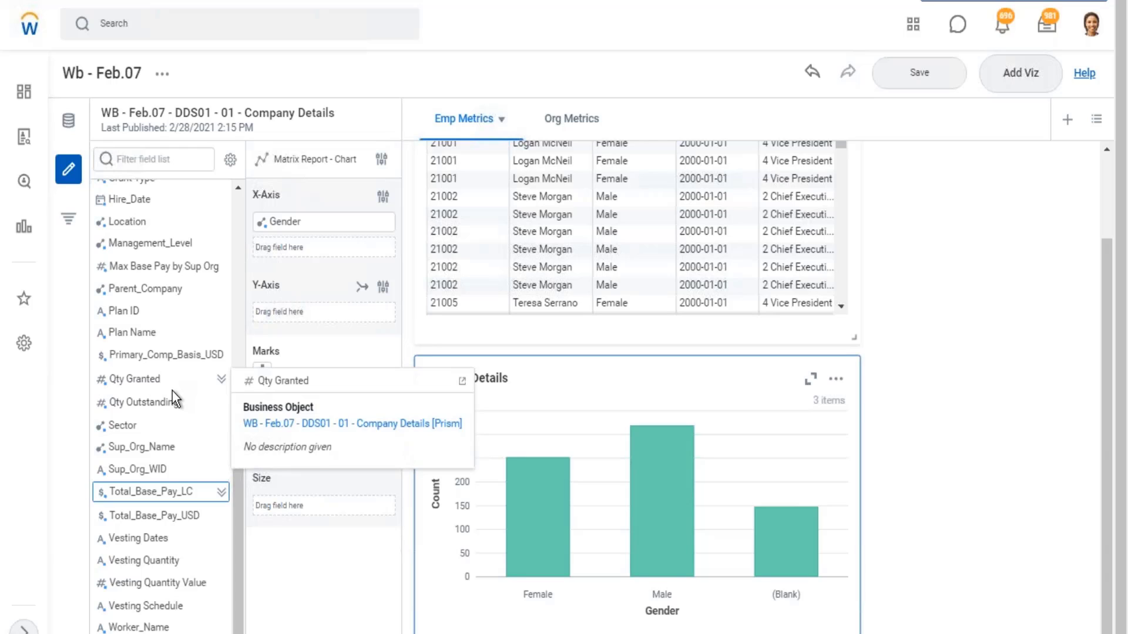
{"action": "scroll", "coordinate": [123, 361], "scroll_direction": "up", "scroll_amount": 3}
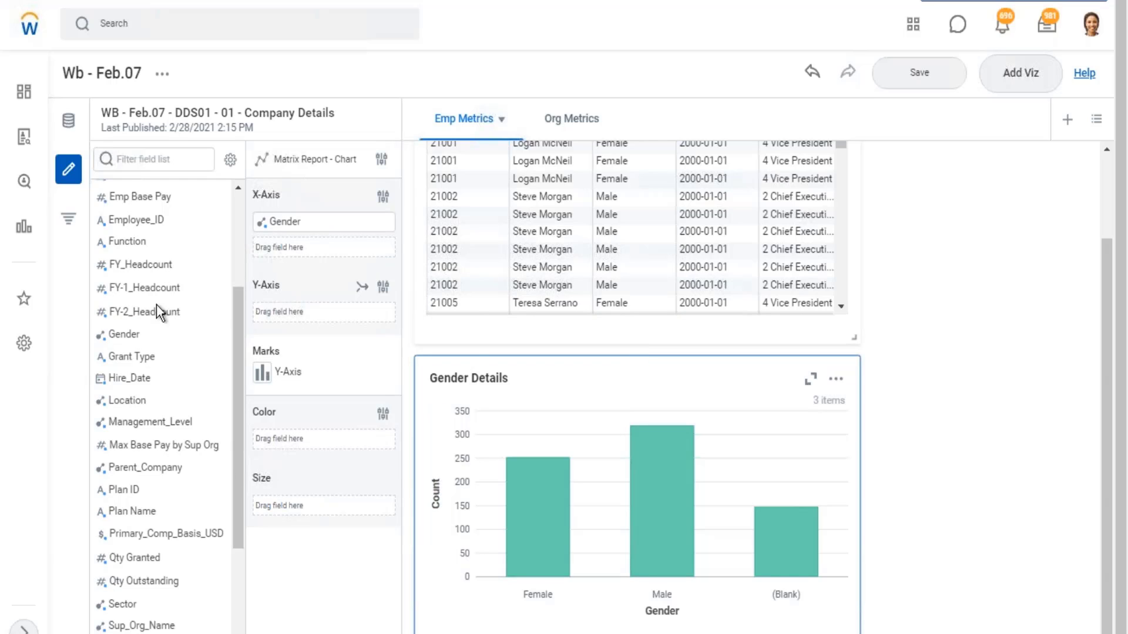
{"action": "scroll", "coordinate": [156, 304], "scroll_direction": "up", "scroll_amount": 3}
- Plot the SUM of Additional Job count on the Y-Axis of the Gender Details chart
{"action": "left_click", "coordinate": [219, 233]}
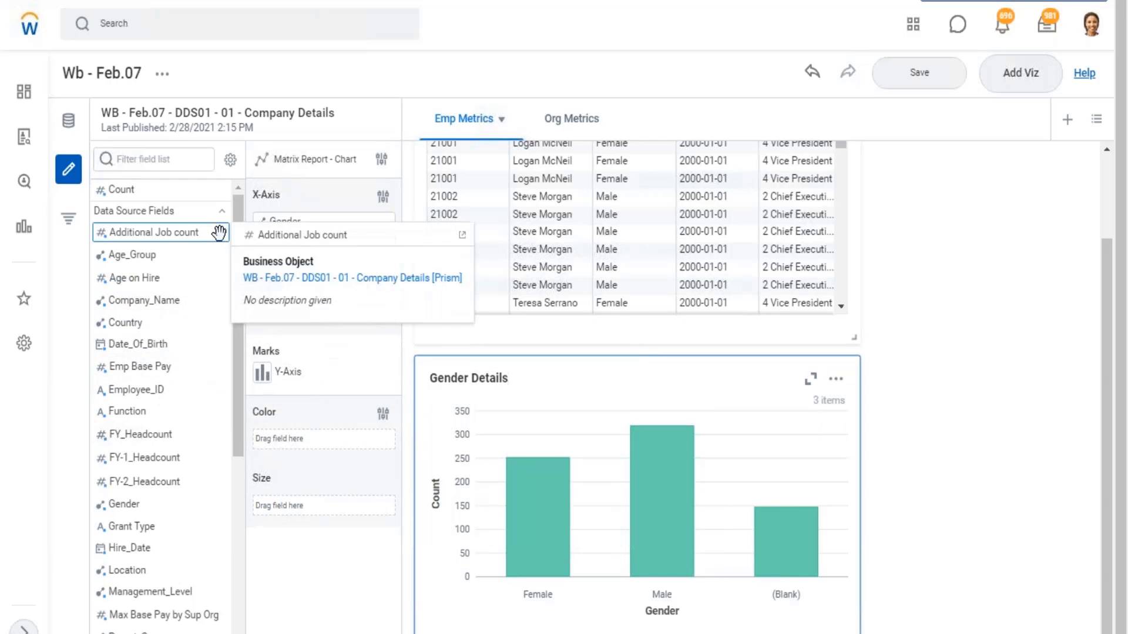
{"action": "left_click", "coordinate": [221, 233]}
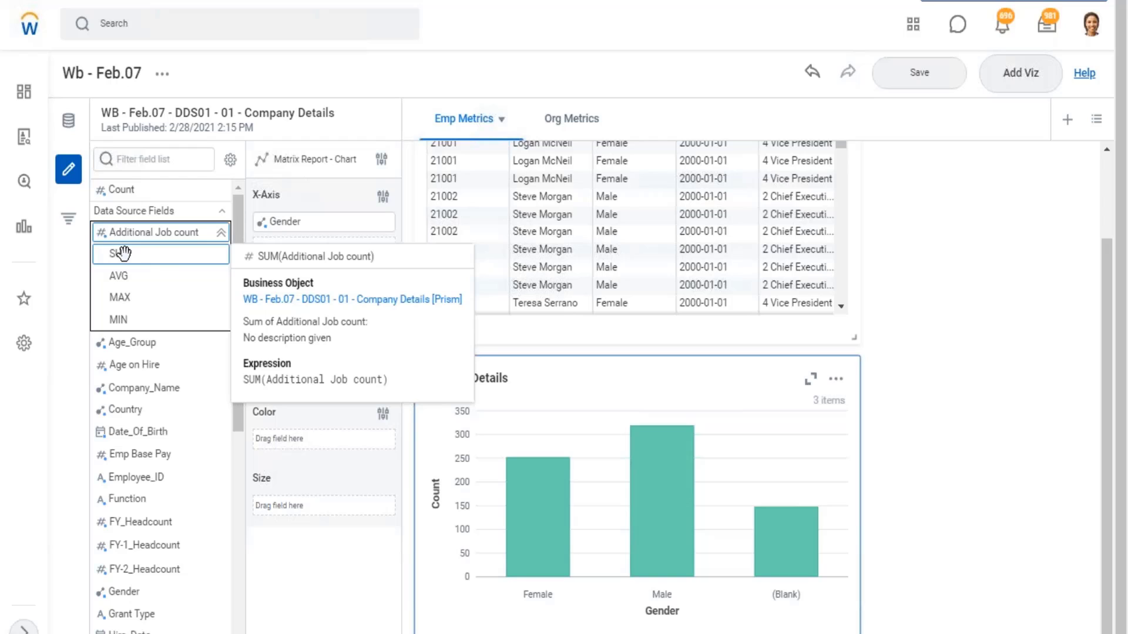
{"action": "left_click_drag", "start_coordinate": [191, 266], "coordinate": [285, 224]}
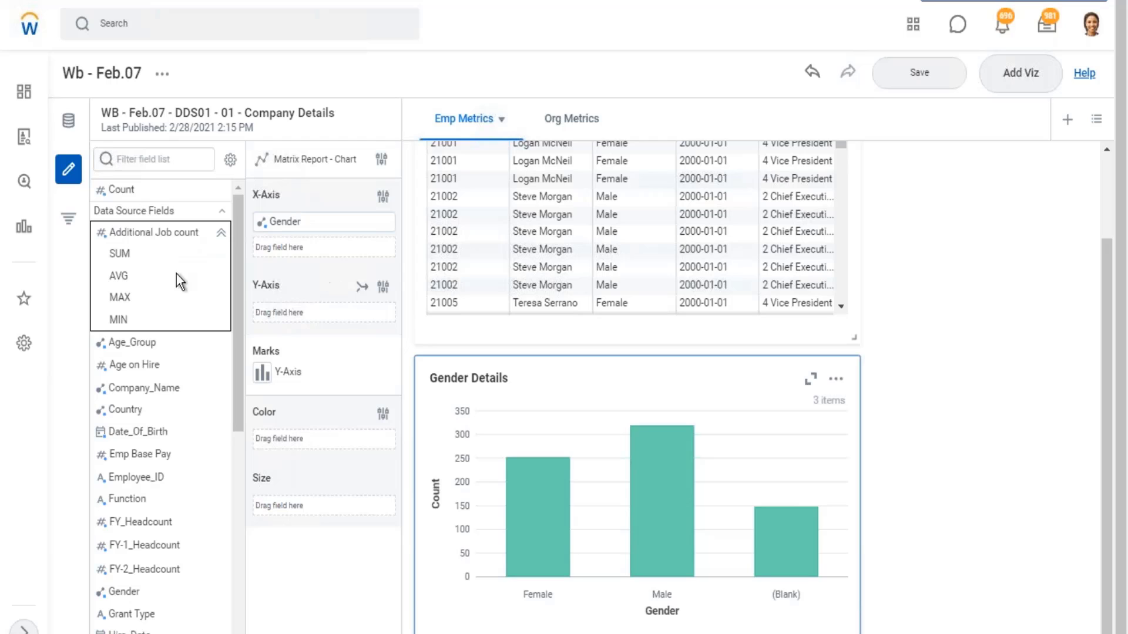
{"action": "mouse_move", "coordinate": [150, 233]}
{"action": "left_click_drag", "start_coordinate": [176, 233], "coordinate": [122, 228]}
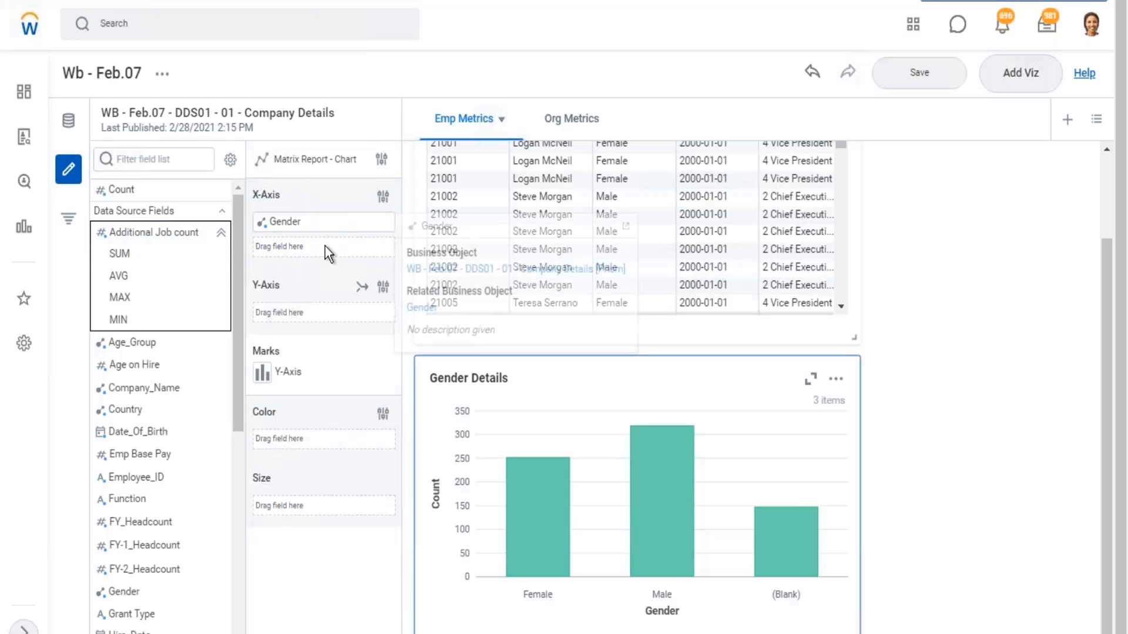
{"action": "mouse_move", "coordinate": [142, 235]}
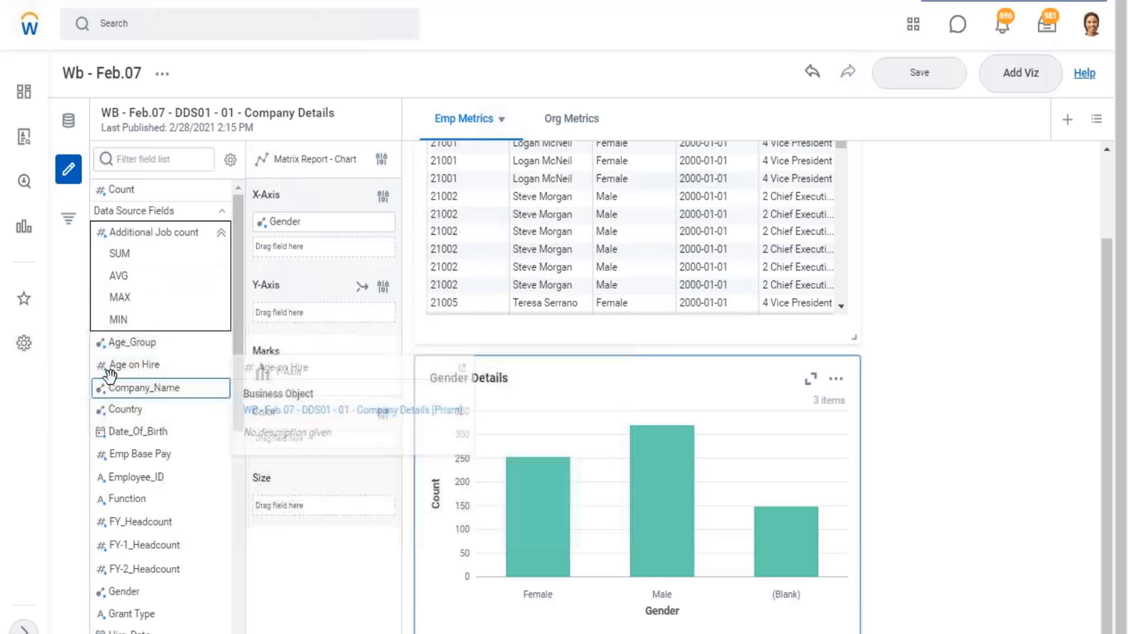
{"action": "mouse_move", "coordinate": [105, 381]}
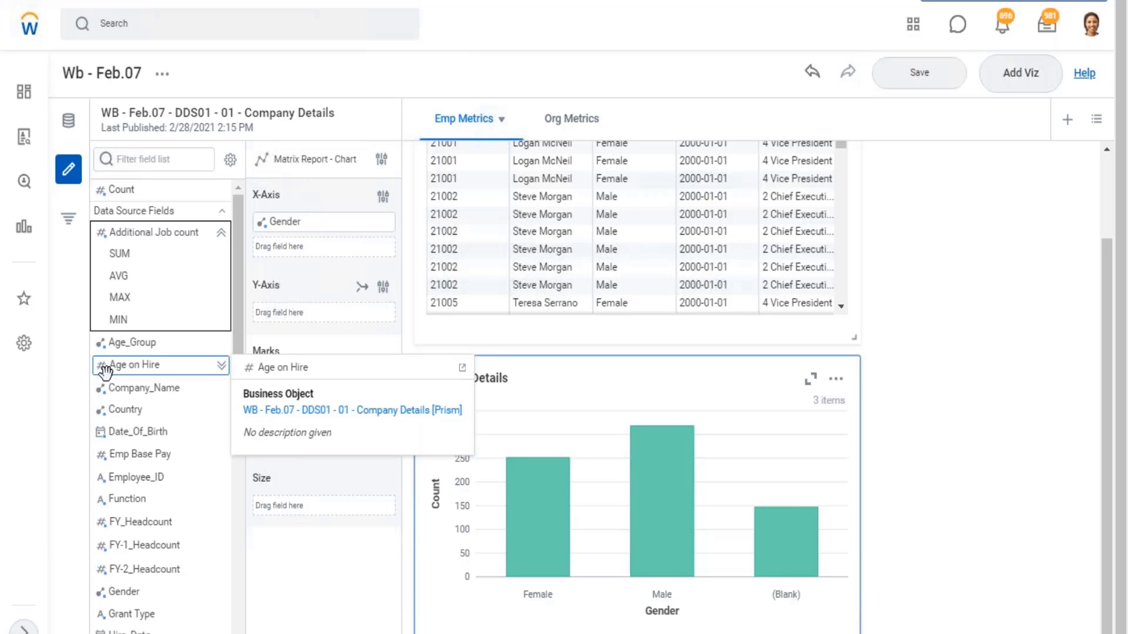
{"action": "mouse_move", "coordinate": [130, 273]}
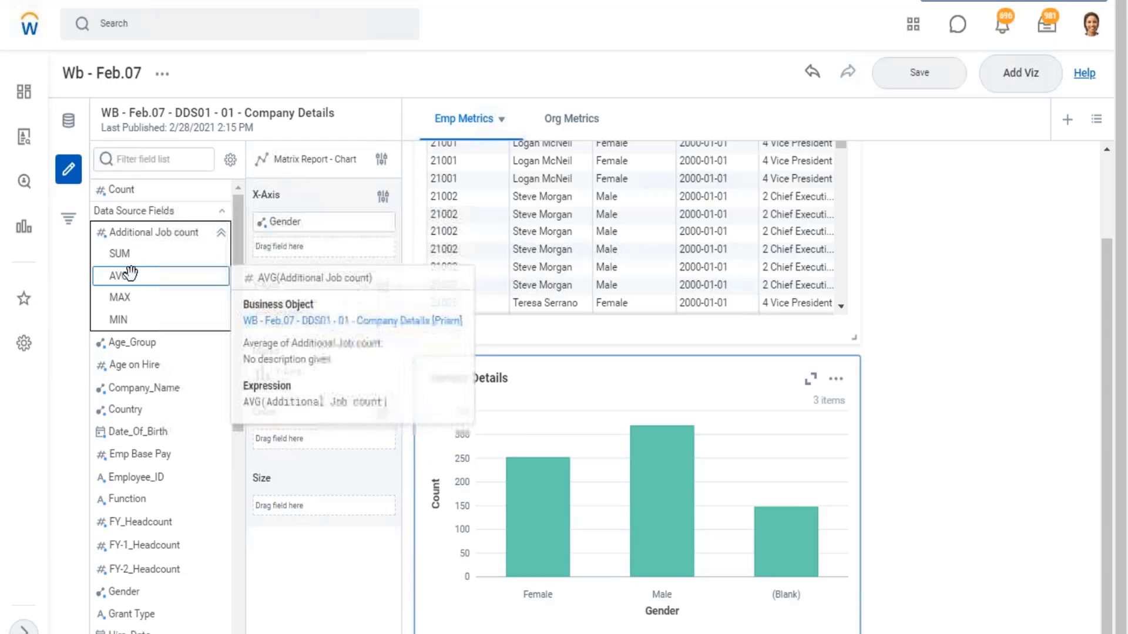
{"action": "left_click_drag", "start_coordinate": [128, 256], "coordinate": [287, 317]}
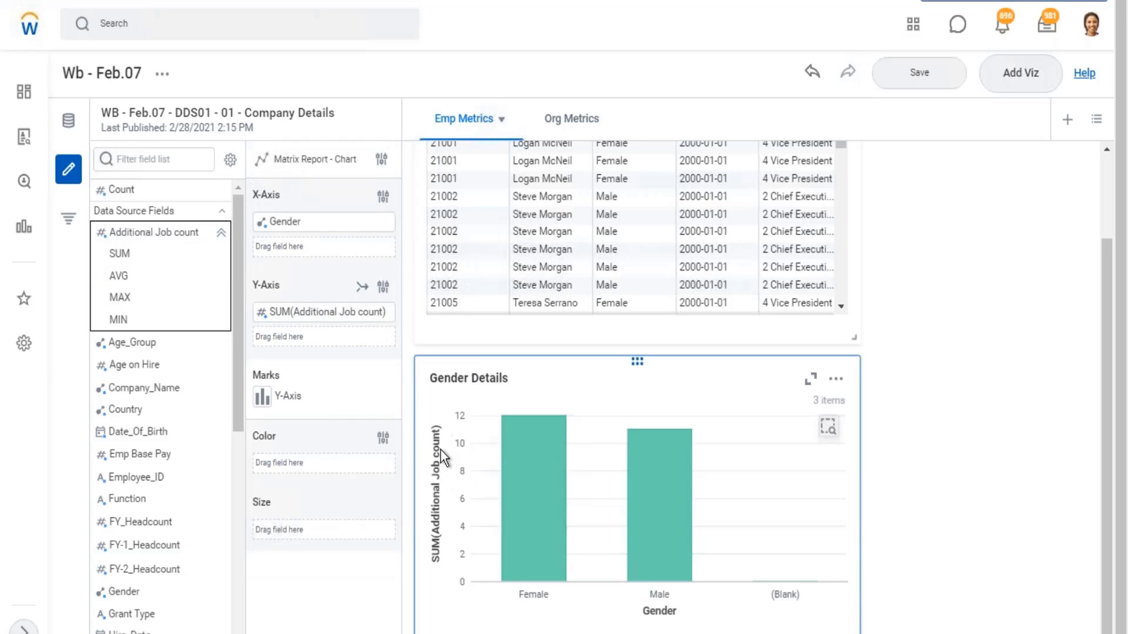
{"action": "mouse_move", "coordinate": [524, 435]}
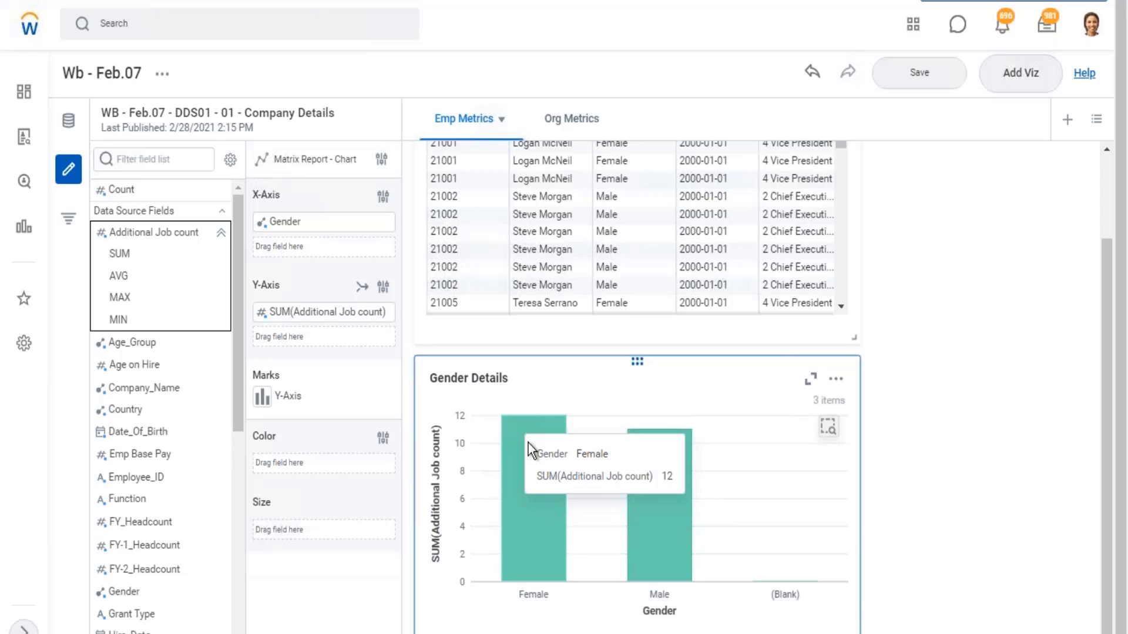
{"action": "mouse_move", "coordinate": [668, 505]}
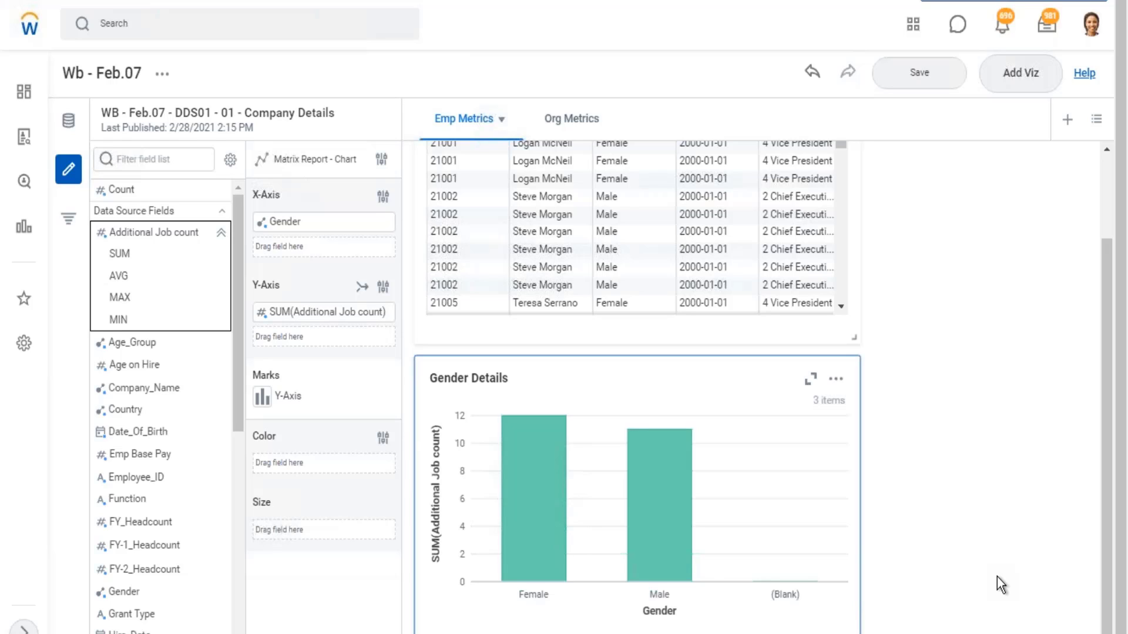
- Color the Gender Details bars by Management_Level and widen the chart to nearly the full width of the sheet
{"action": "left_click", "coordinate": [221, 233]}
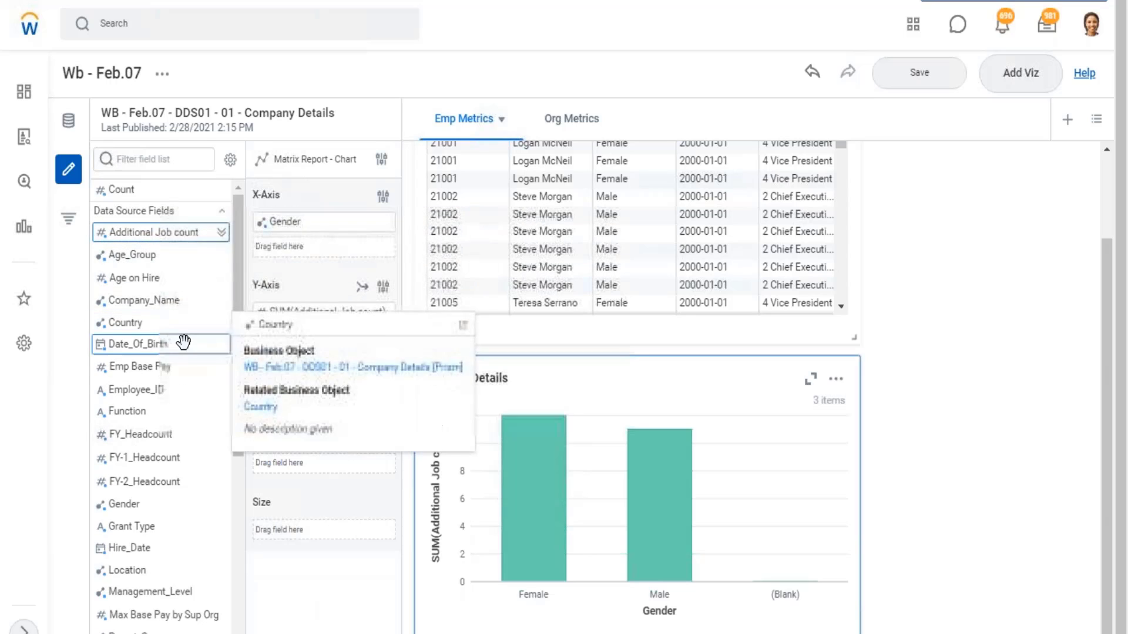
{"action": "scroll", "coordinate": [212, 382], "scroll_direction": "down", "scroll_amount": 2}
{"action": "mouse_move", "coordinate": [525, 509]}
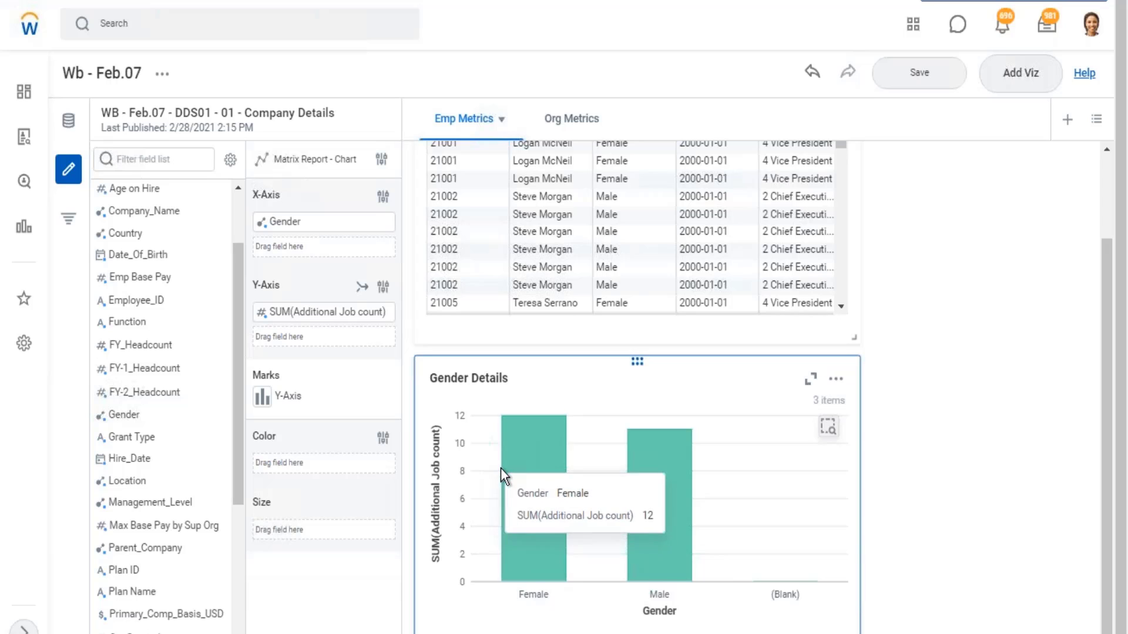
{"action": "mouse_move", "coordinate": [130, 504]}
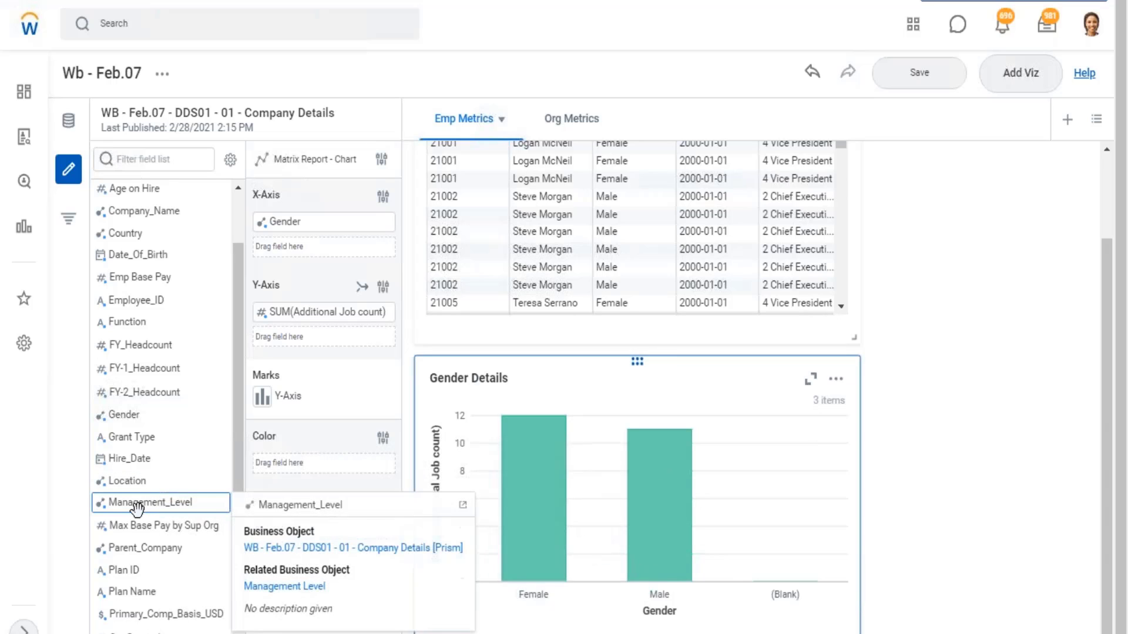
{"action": "left_click_drag", "start_coordinate": [130, 504], "coordinate": [302, 467]}
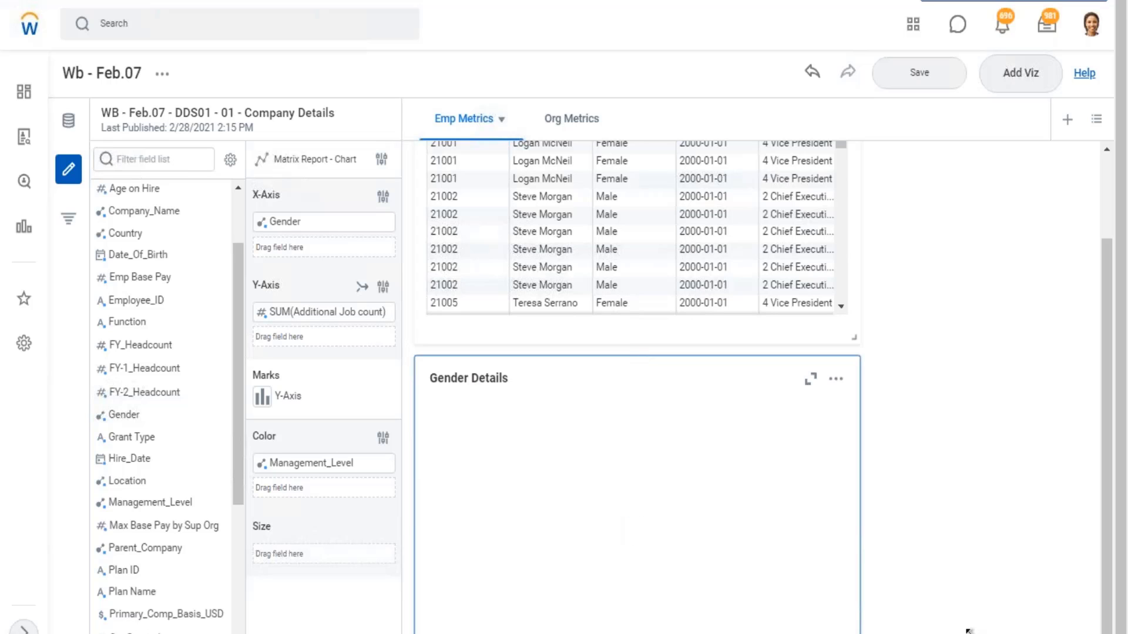
{"action": "left_click_drag", "start_coordinate": [969, 631], "coordinate": [1120, 628]}
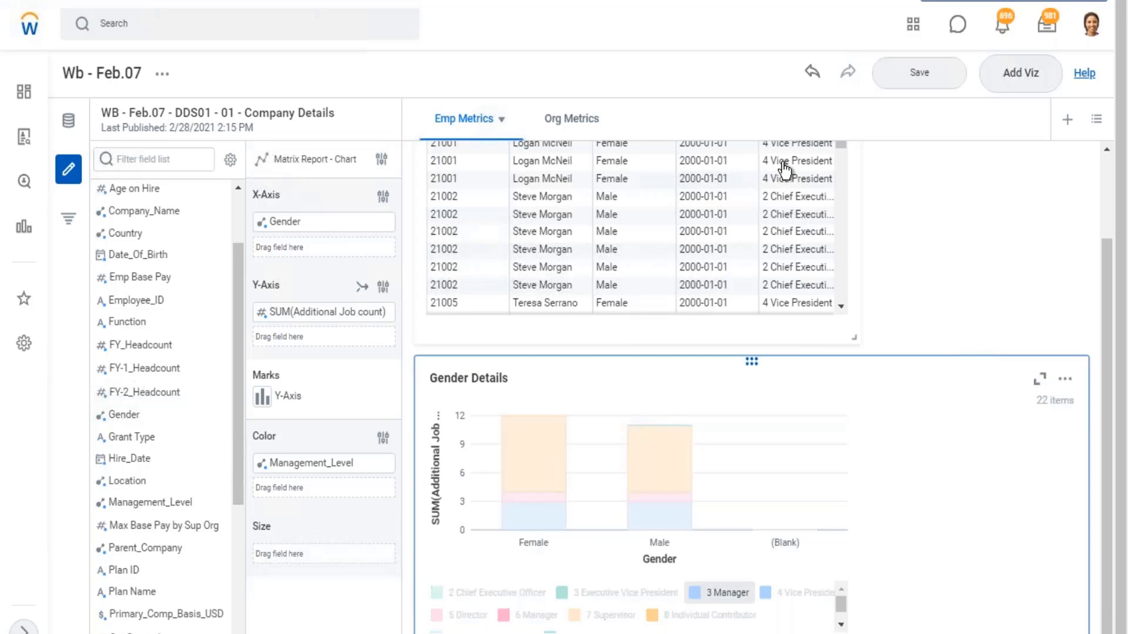
- Examine the management-level segments of the Female bar in the Gender Details chart
{"action": "scroll", "coordinate": [787, 164], "scroll_direction": "down", "scroll_amount": 5}
{"action": "mouse_move", "coordinate": [573, 520]}
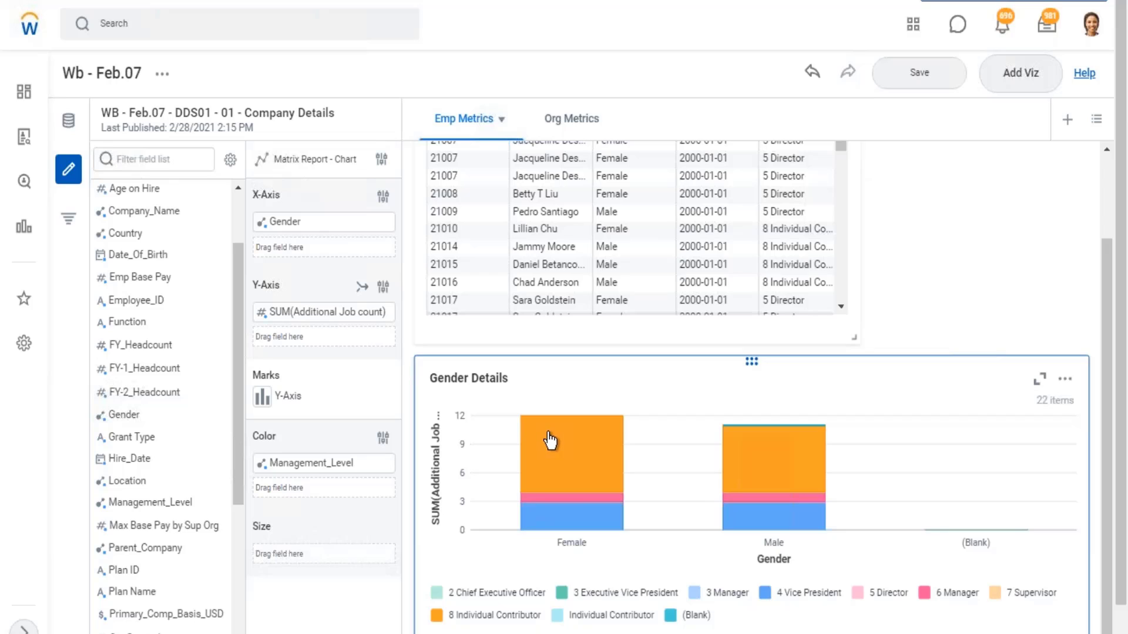
{"action": "left_click", "coordinate": [587, 513]}
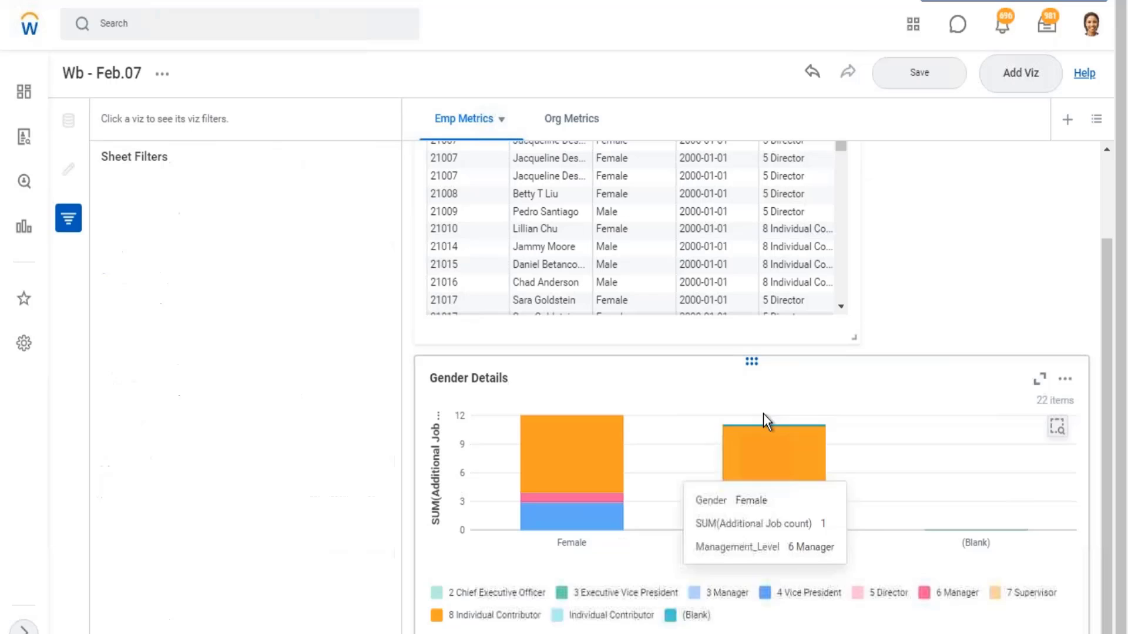
{"action": "left_click", "coordinate": [579, 522]}
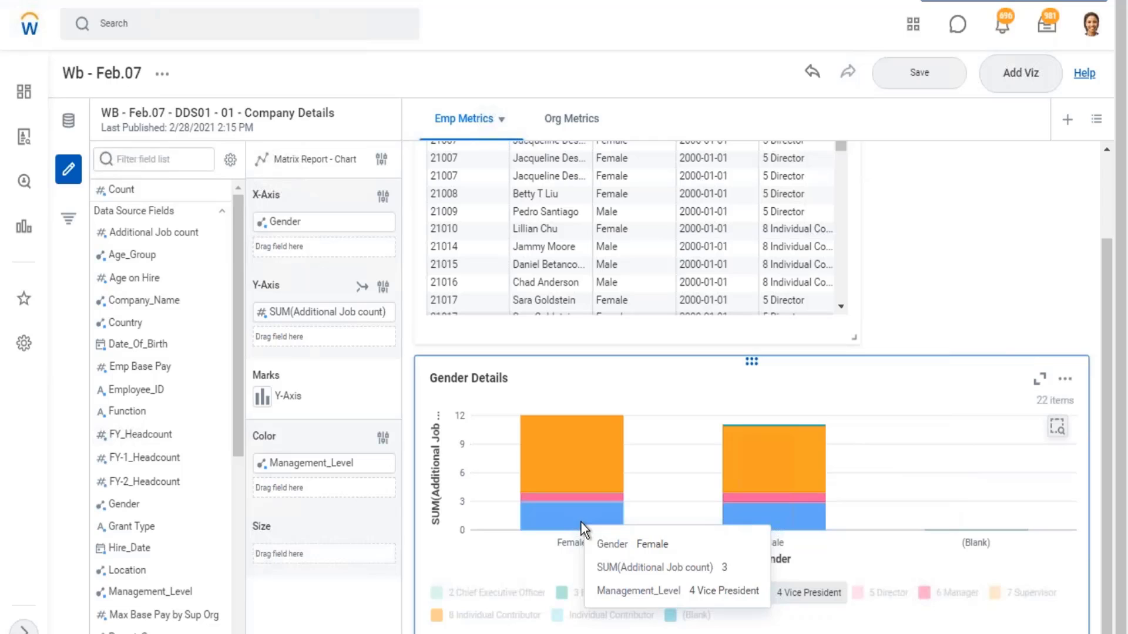
{"action": "mouse_move", "coordinate": [608, 450]}
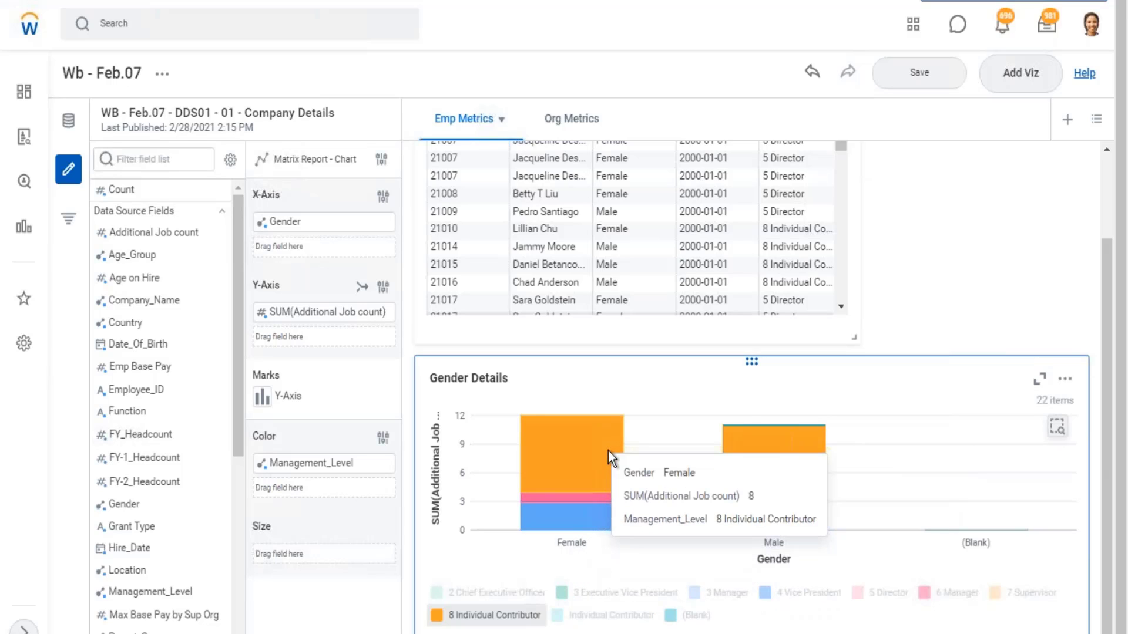
{"action": "mouse_move", "coordinate": [600, 502]}
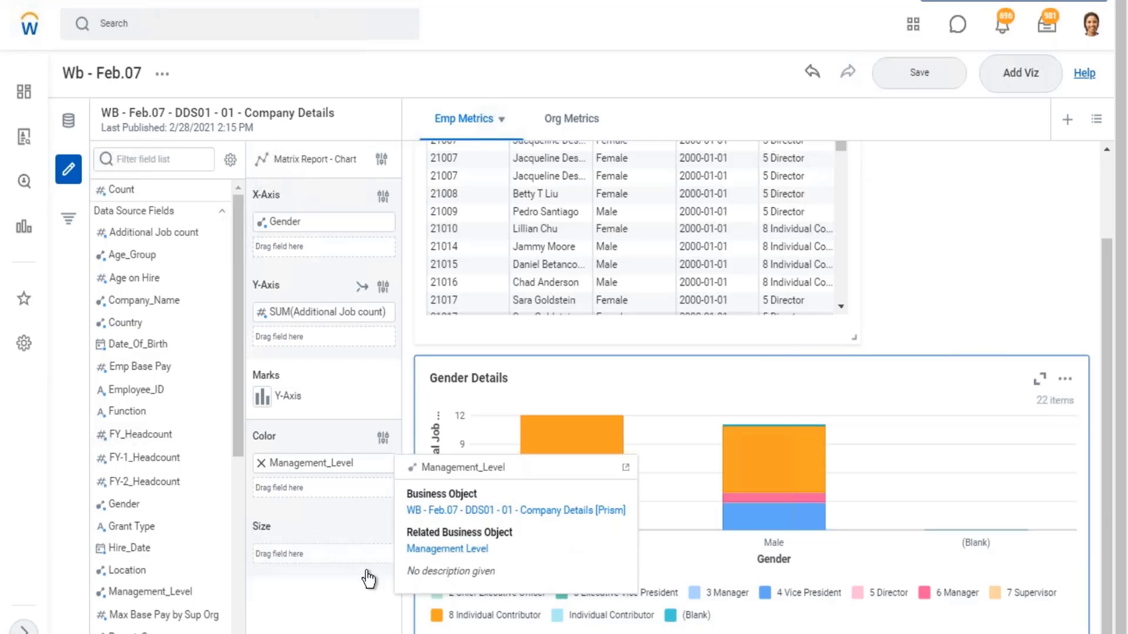
- Remove the Management_Level color split from the Gender Details chart
{"action": "left_click", "coordinate": [262, 464]}
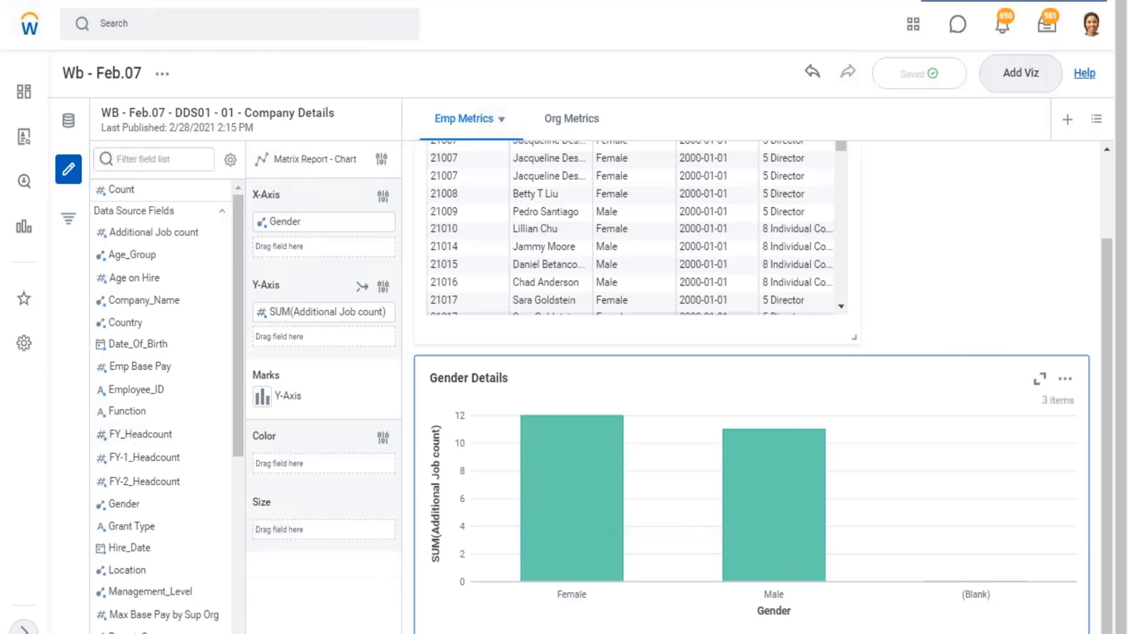
{"action": "key", "text": "alt+Tab"}
{"action": "key", "text": "alt+Tab"}
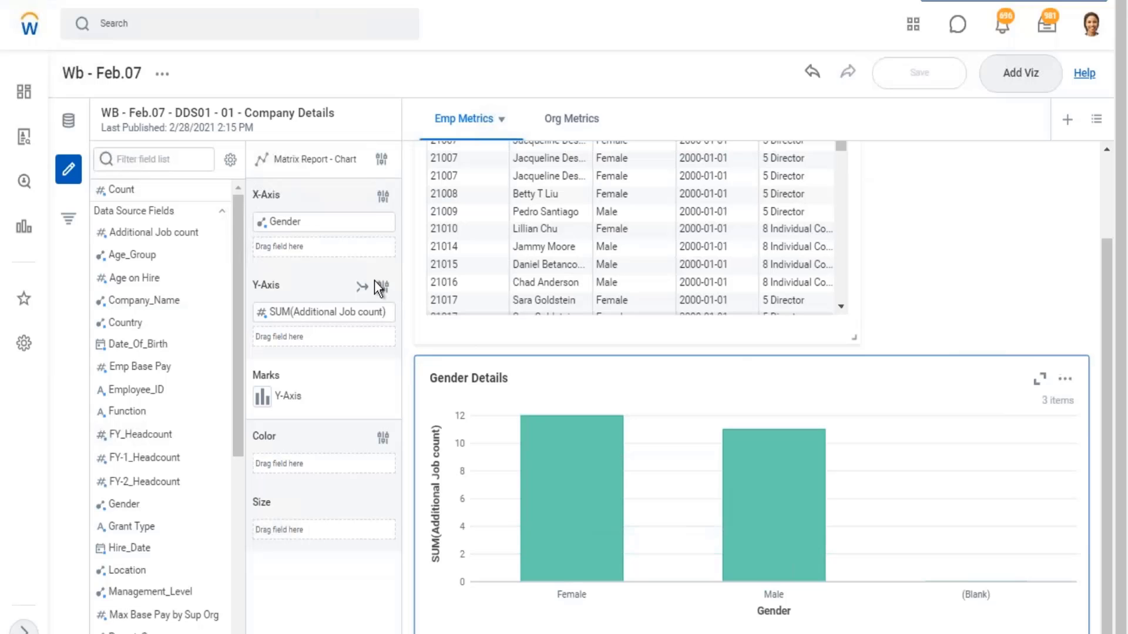
- Compare the visualization and report types available for the Gender Details chart and the Employee Details table
{"action": "left_click", "coordinate": [381, 160]}
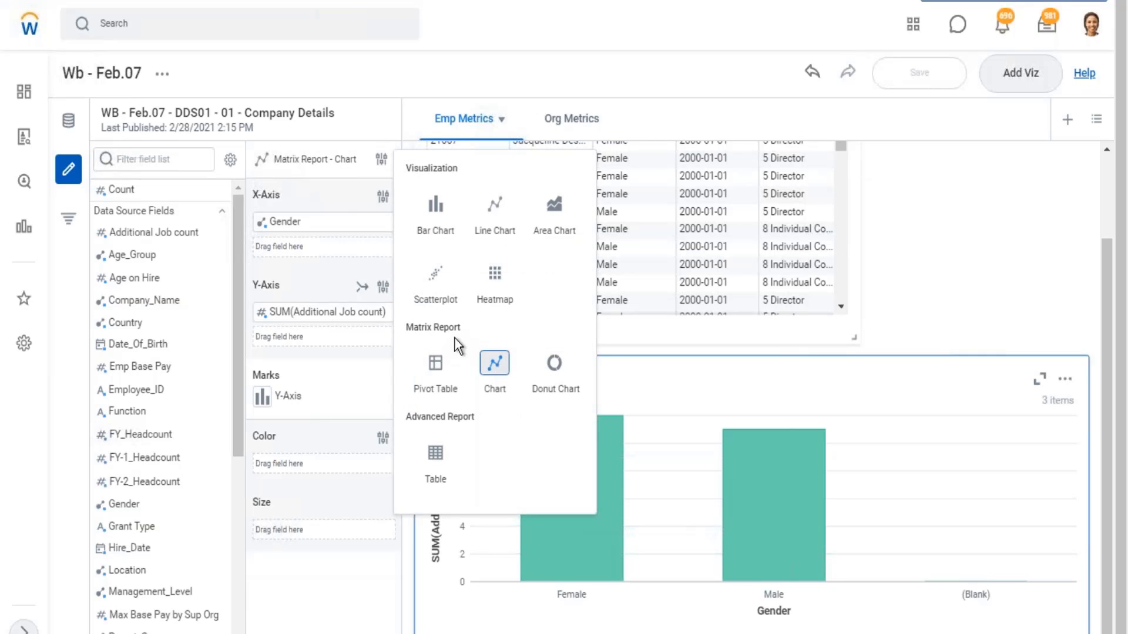
{"action": "left_click_drag", "start_coordinate": [464, 327], "coordinate": [409, 323]}
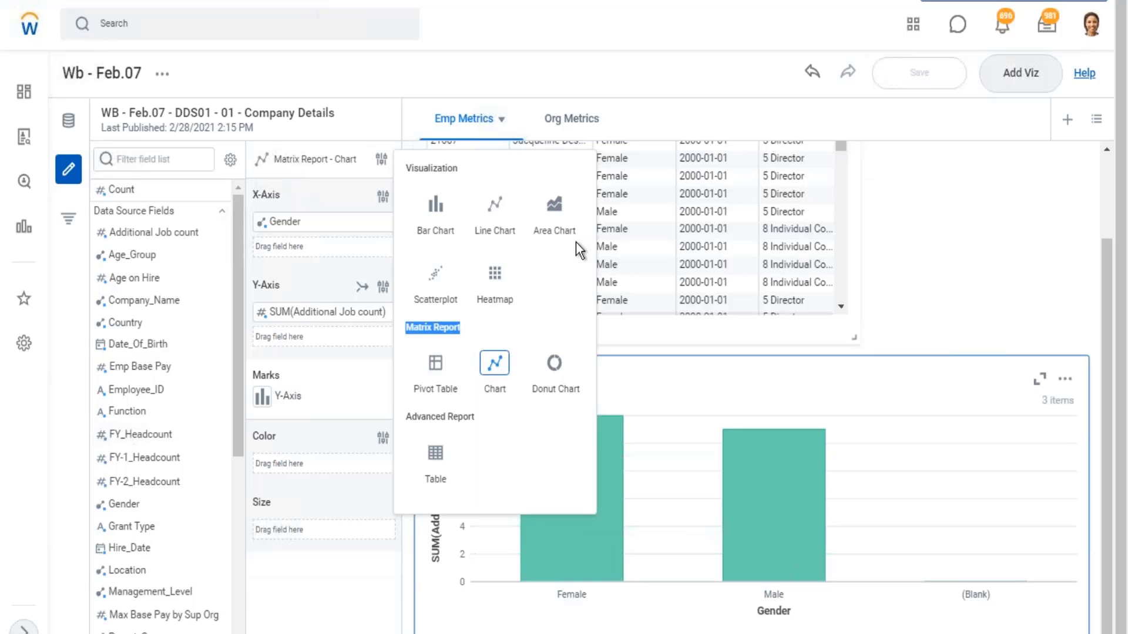
{"action": "left_click", "coordinate": [832, 194]}
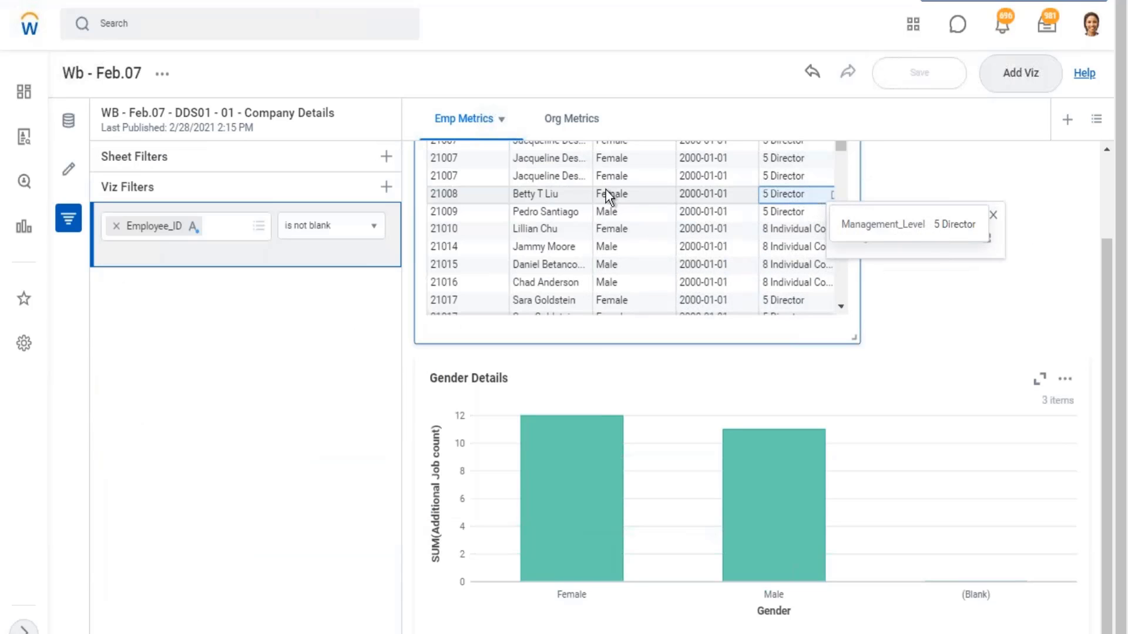
{"action": "left_click", "coordinate": [68, 169]}
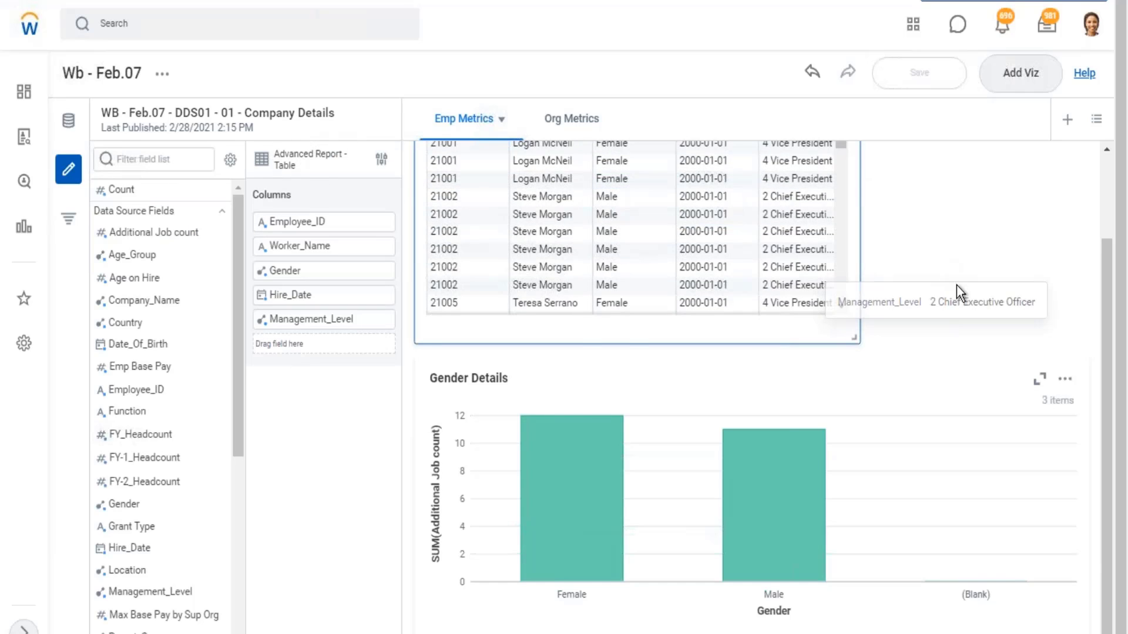
{"action": "scroll", "coordinate": [956, 285], "scroll_direction": "up", "scroll_amount": 2}
{"action": "left_click", "coordinate": [382, 160]}
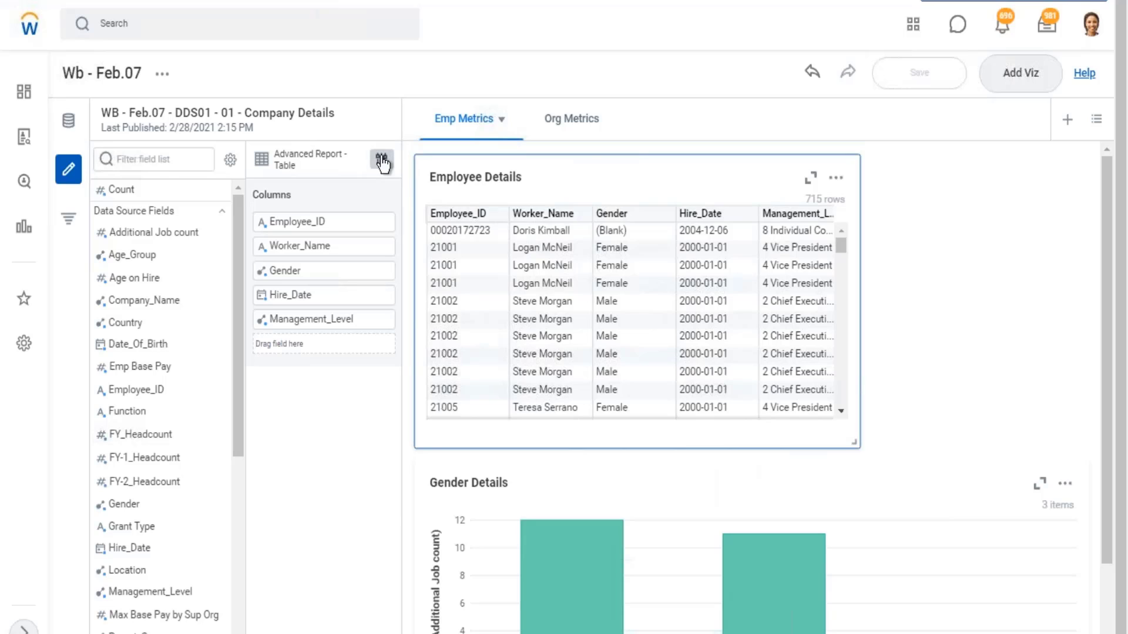
{"action": "left_click", "coordinate": [642, 230]}
{"action": "left_click", "coordinate": [964, 216]}
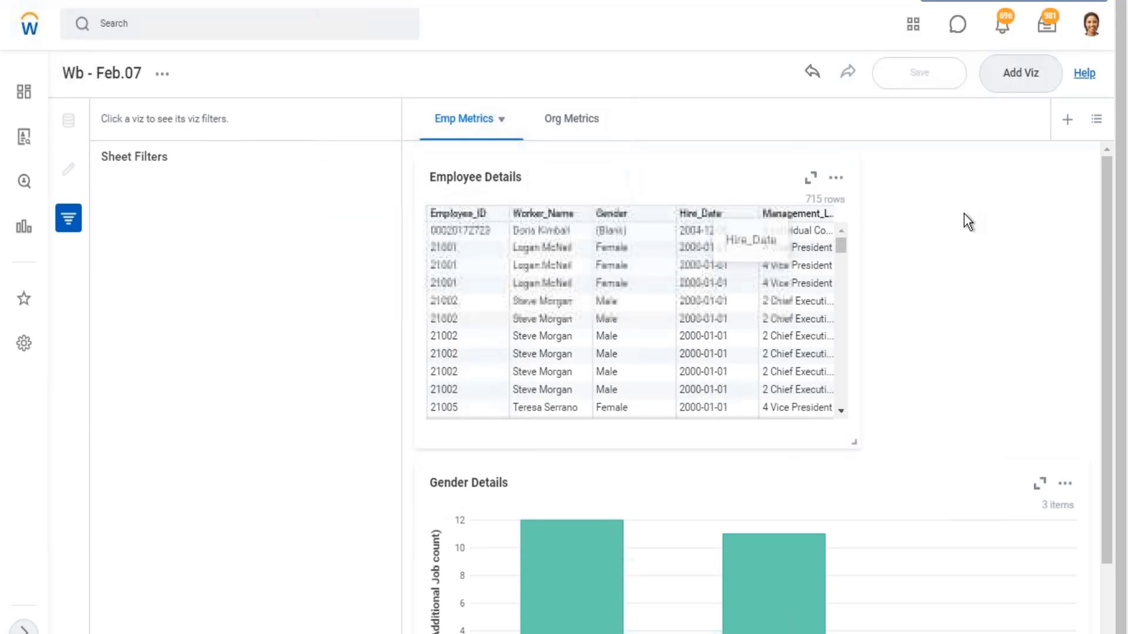
- Check the export options of Employee Details and Gender Details, and which visualization types fall under Matrix Report and Advanced Report
{"action": "left_click", "coordinate": [834, 181]}
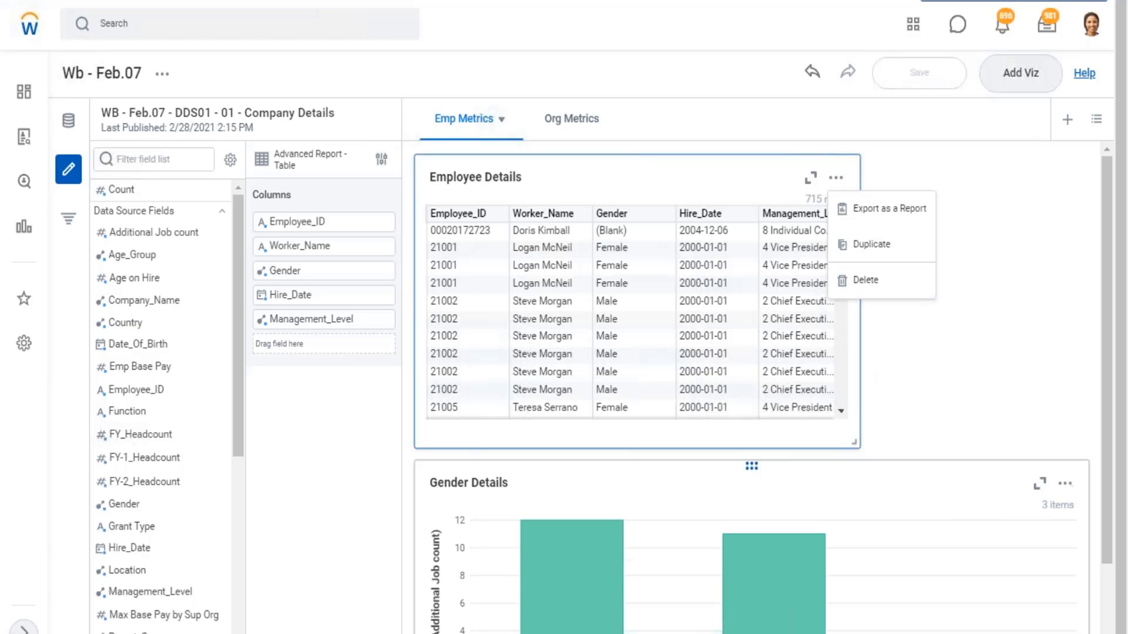
{"action": "left_click", "coordinate": [1066, 485]}
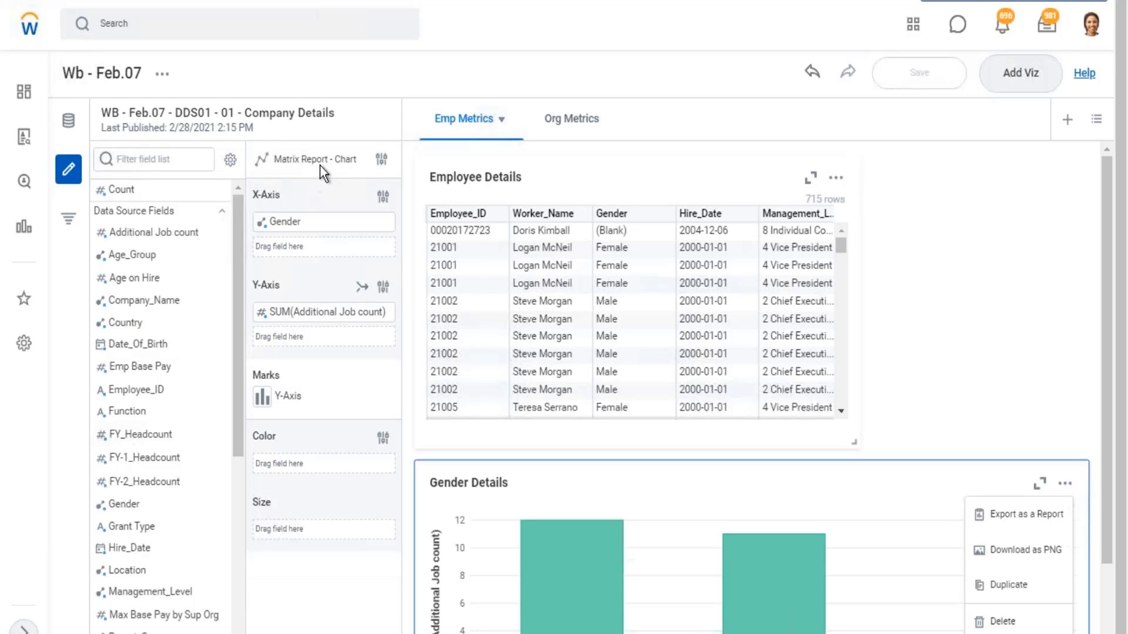
{"action": "left_click", "coordinate": [382, 160]}
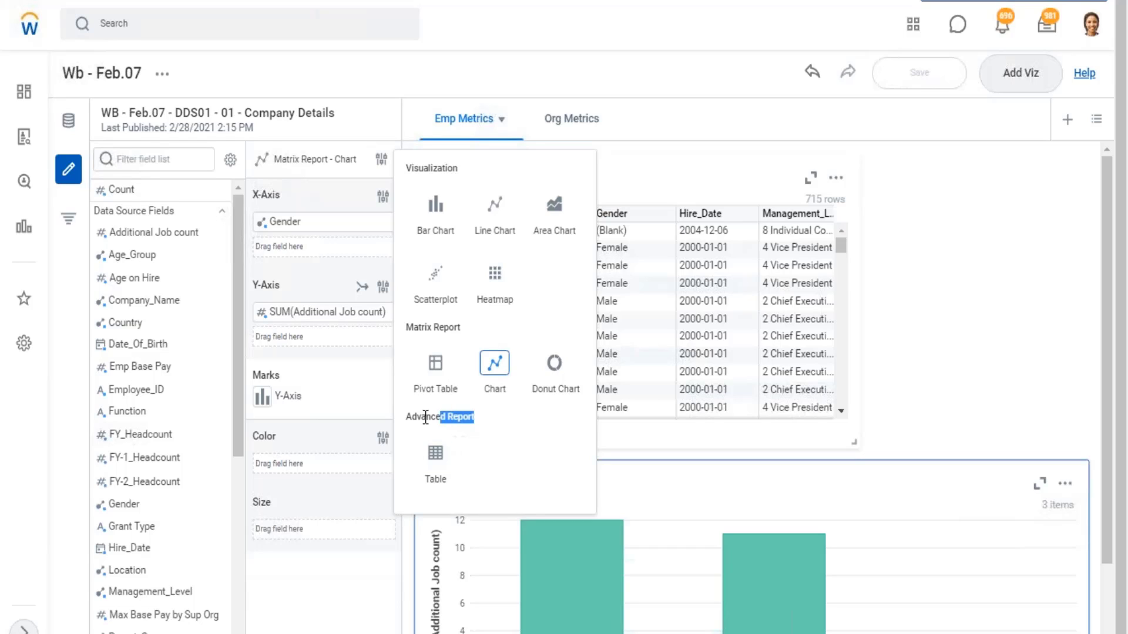
{"action": "left_click_drag", "start_coordinate": [425, 418], "coordinate": [405, 418]}
{"action": "left_click", "coordinate": [436, 329]}
{"action": "left_click_drag", "start_coordinate": [436, 329], "coordinate": [401, 344]}
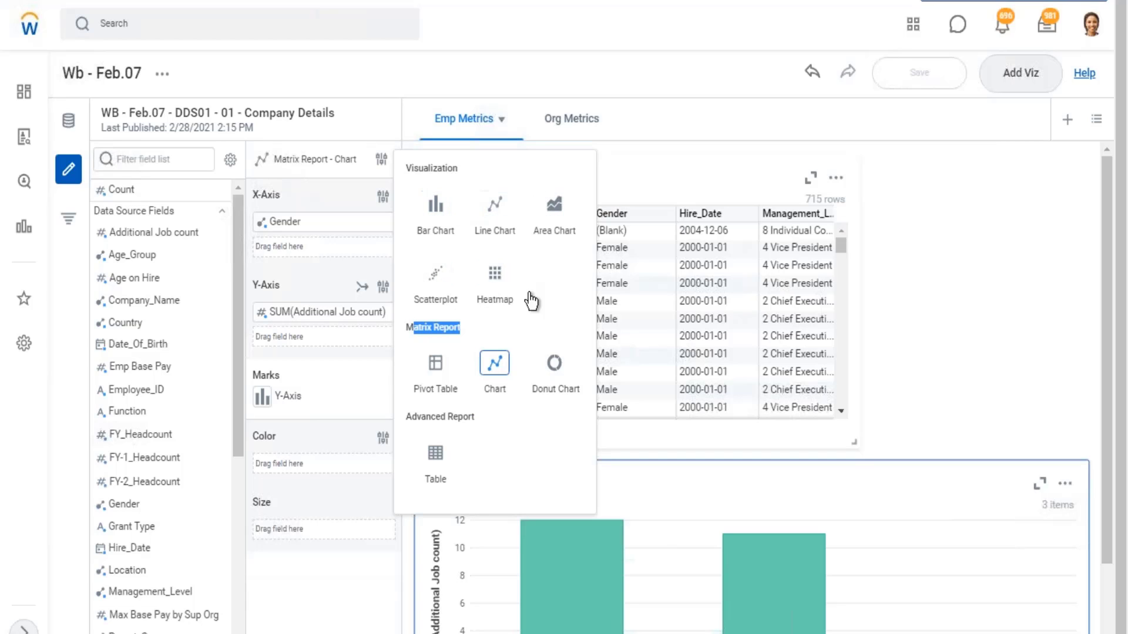
{"action": "left_click", "coordinate": [930, 238]}
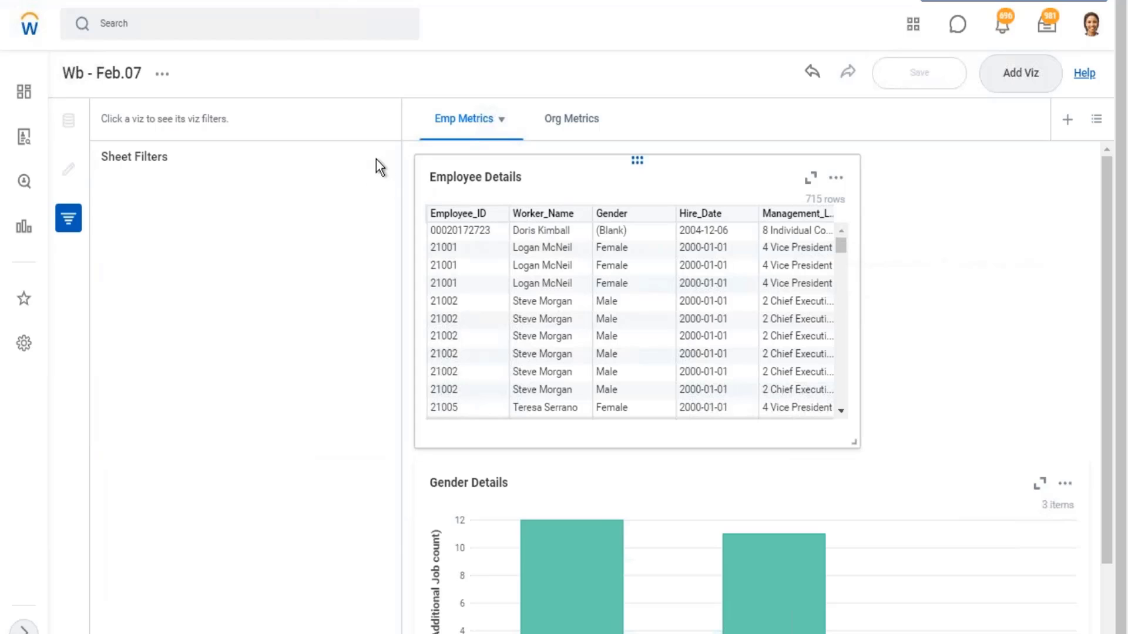
{"action": "left_click", "coordinate": [490, 171]}
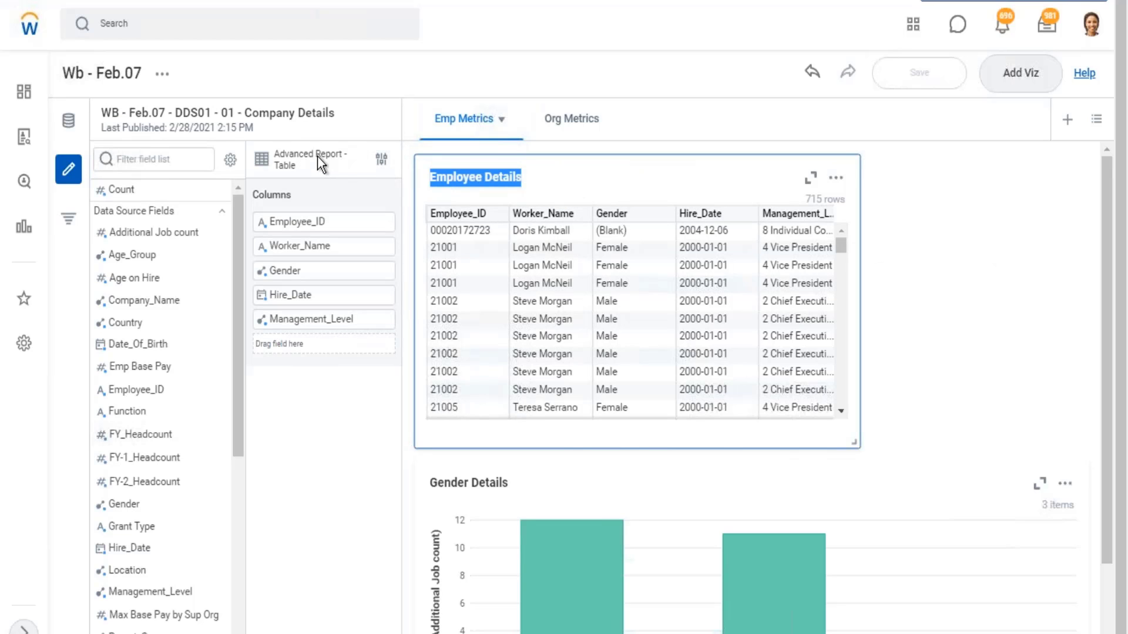
{"action": "left_click", "coordinate": [918, 514]}
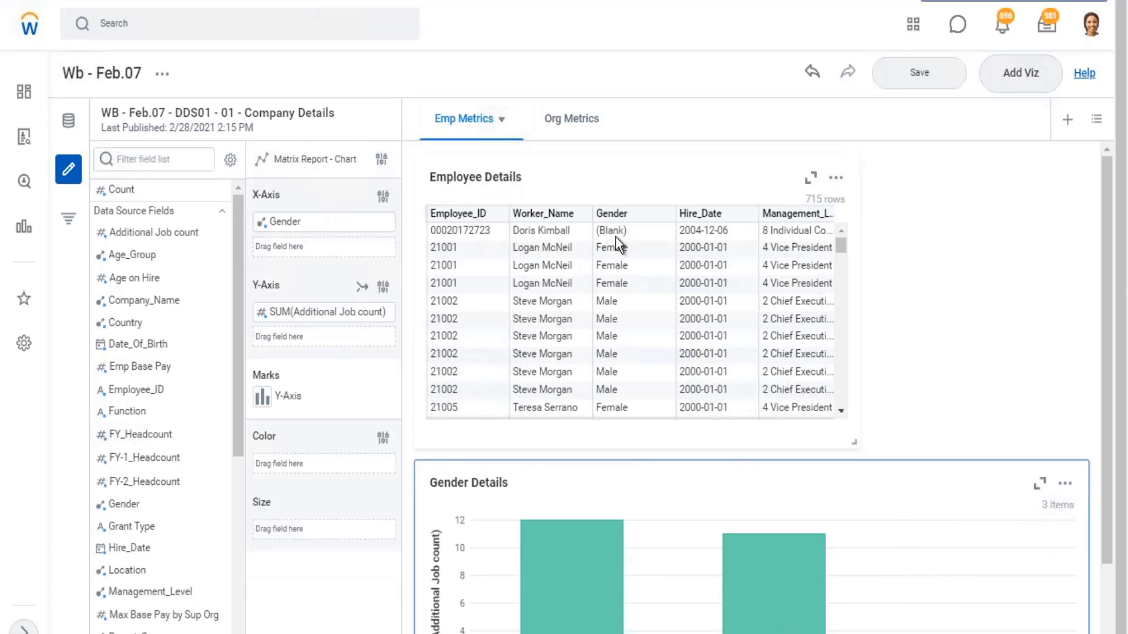
- Export the Gender Details chart as a report named Gender Details and view the exported report
{"action": "left_click", "coordinate": [1065, 484]}
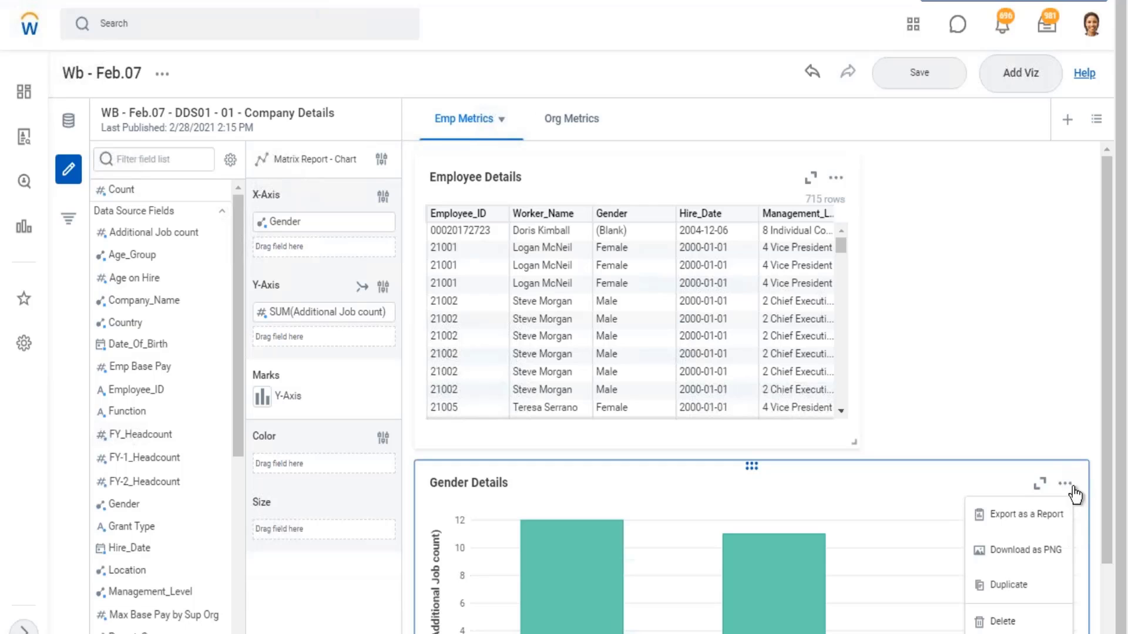
{"action": "left_click", "coordinate": [1025, 516]}
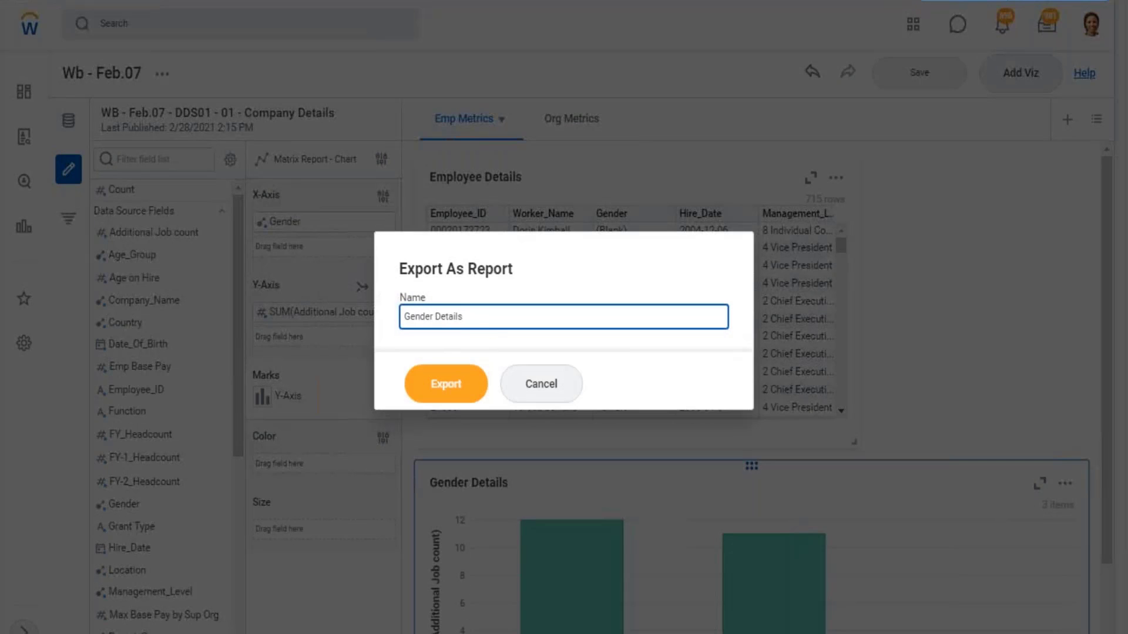
{"action": "left_click", "coordinate": [448, 395]}
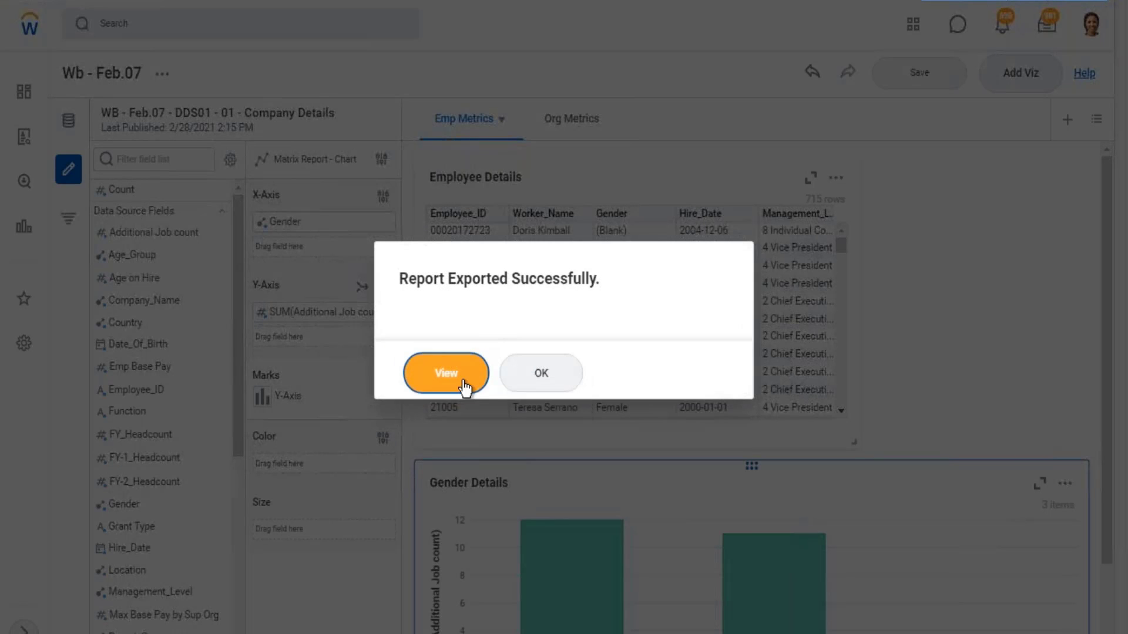
{"action": "left_click", "coordinate": [448, 376]}
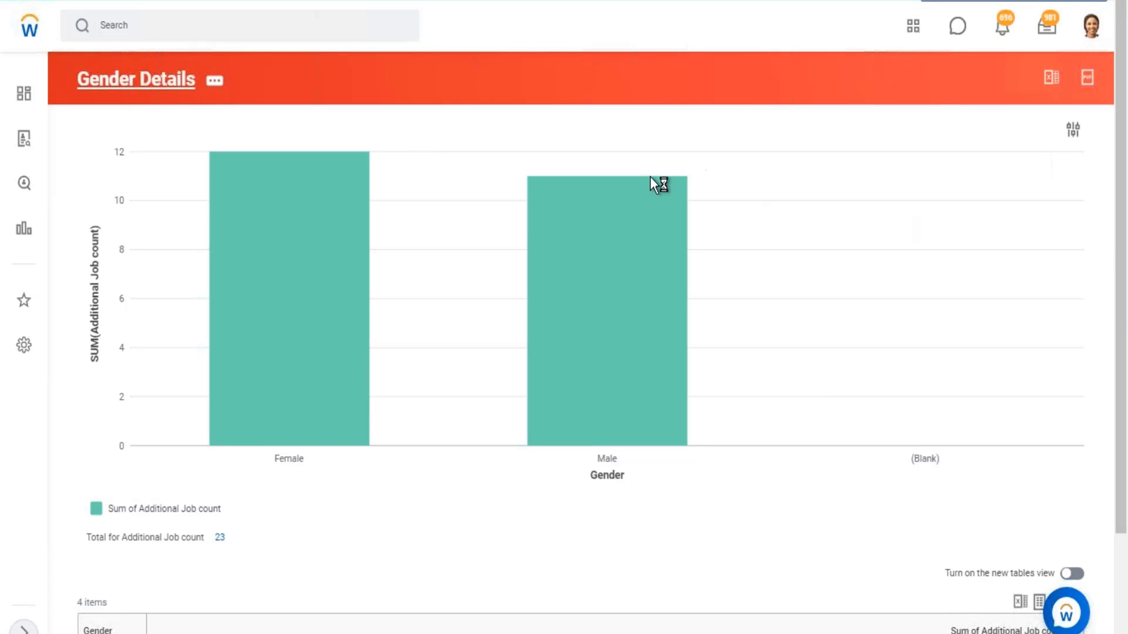
{"action": "mouse_move", "coordinate": [662, 184]}
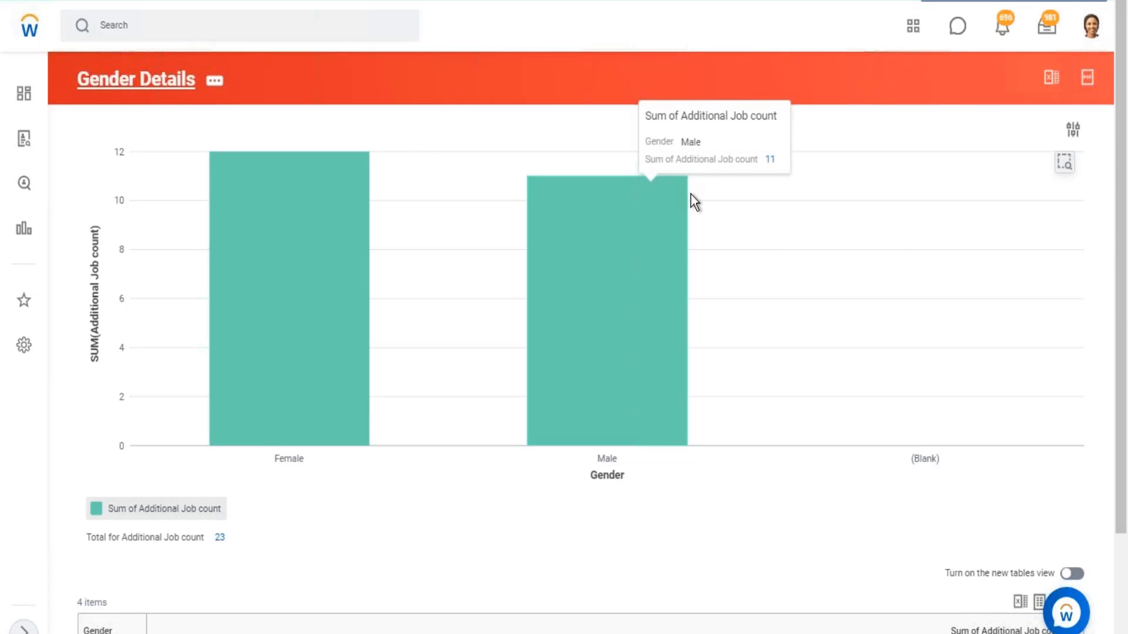
- Examine the Gender Details report definition, including its report type, data source, primary business object, row and column grouping, and summarized field
{"action": "left_click", "coordinate": [144, 82]}
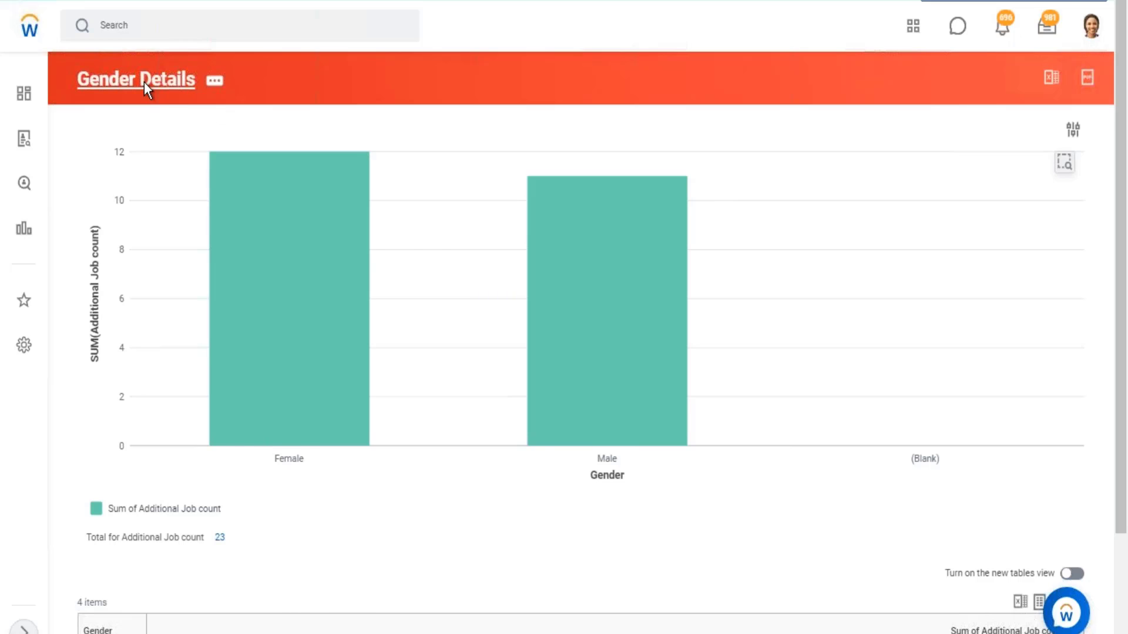
{"action": "left_click_drag", "start_coordinate": [206, 163], "coordinate": [237, 163]}
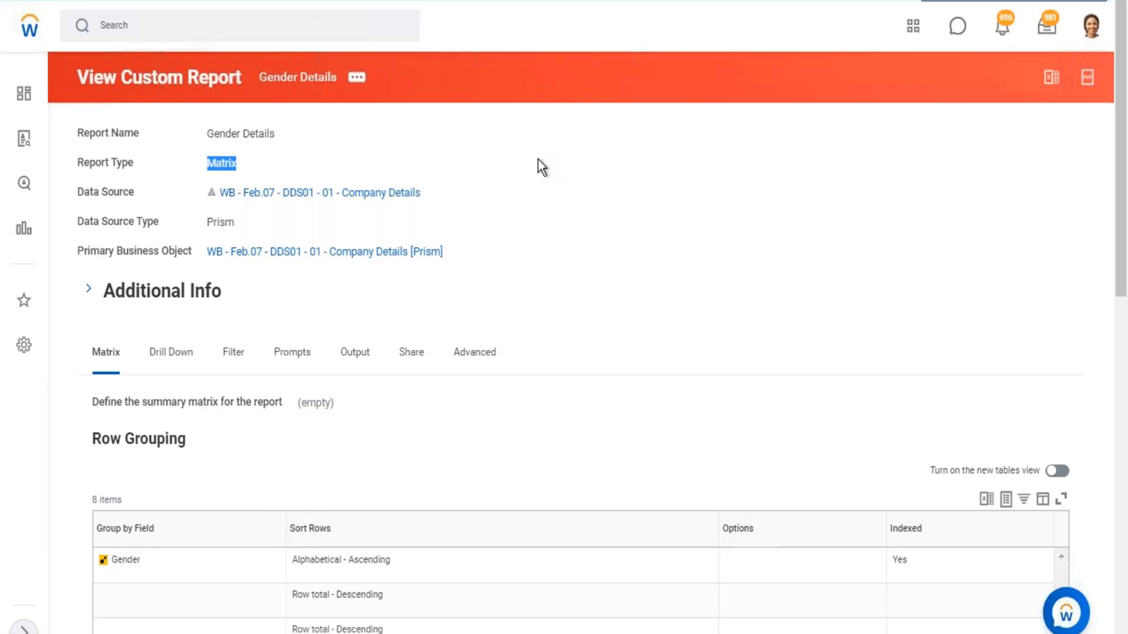
{"action": "left_click_drag", "start_coordinate": [456, 193], "coordinate": [210, 192]}
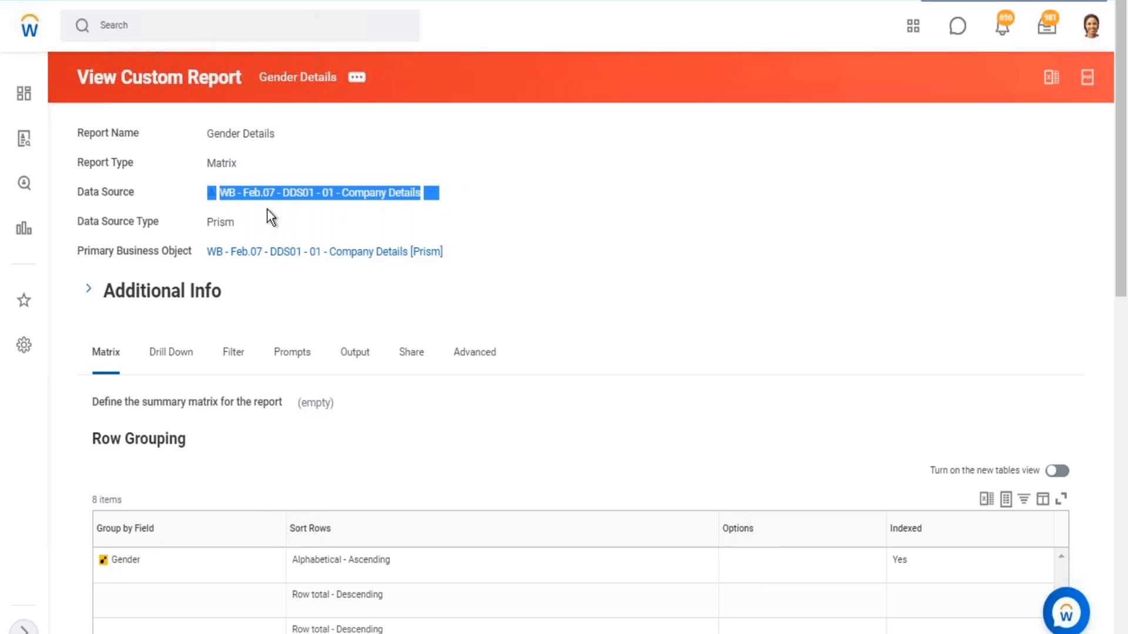
{"action": "left_click_drag", "start_coordinate": [459, 252], "coordinate": [80, 251]}
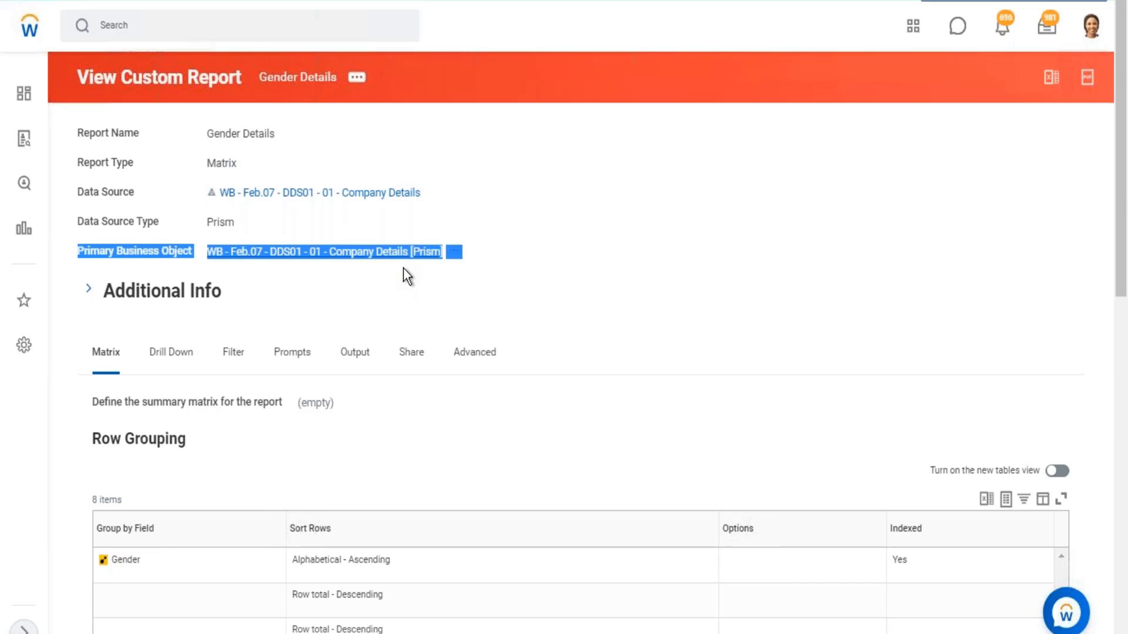
{"action": "scroll", "coordinate": [403, 267], "scroll_direction": "down", "scroll_amount": 8}
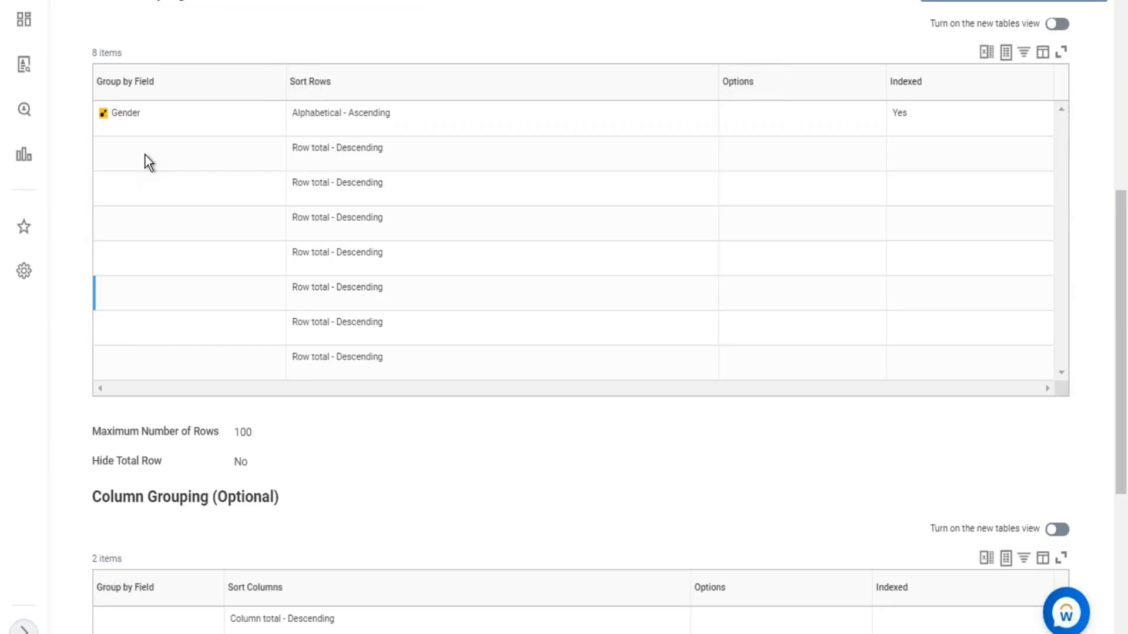
{"action": "double_click", "coordinate": [129, 115]}
{"action": "scroll", "coordinate": [276, 245], "scroll_direction": "down", "scroll_amount": 5}
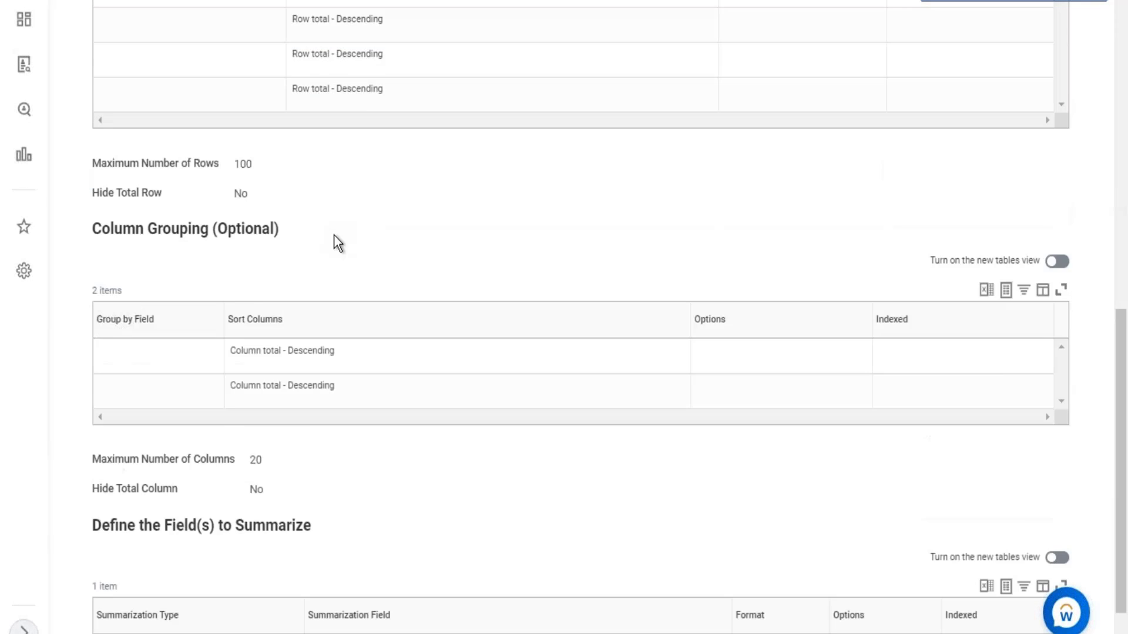
{"action": "scroll", "coordinate": [337, 242], "scroll_direction": "down", "scroll_amount": 2}
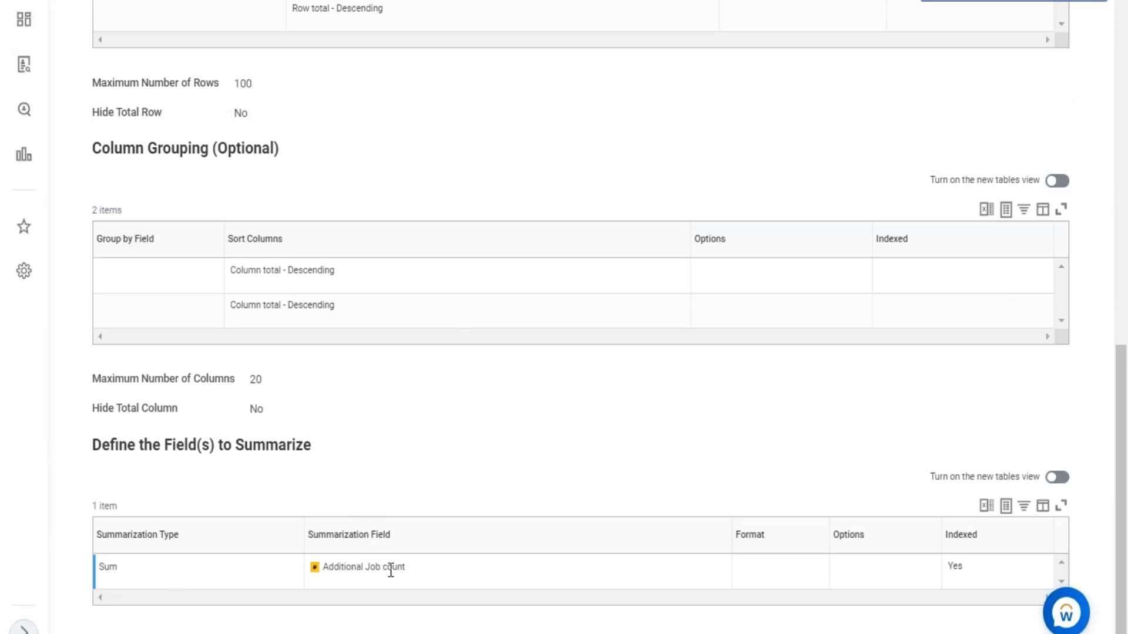
{"action": "left_click_drag", "start_coordinate": [345, 568], "coordinate": [403, 567]}
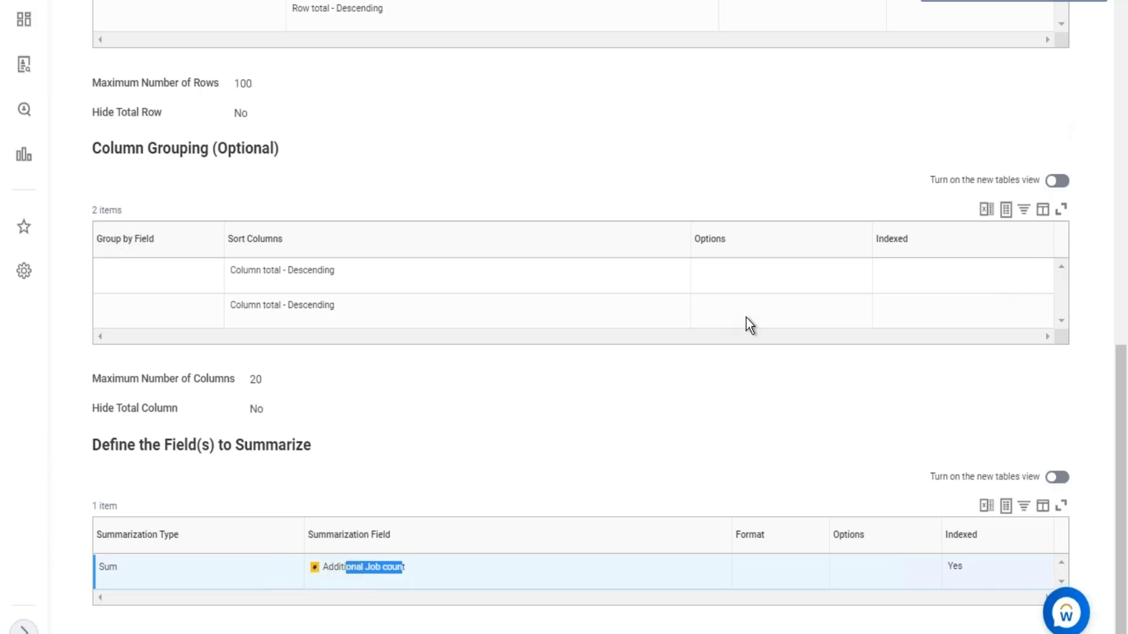
{"action": "scroll", "coordinate": [749, 325], "scroll_direction": "up", "scroll_amount": 10}
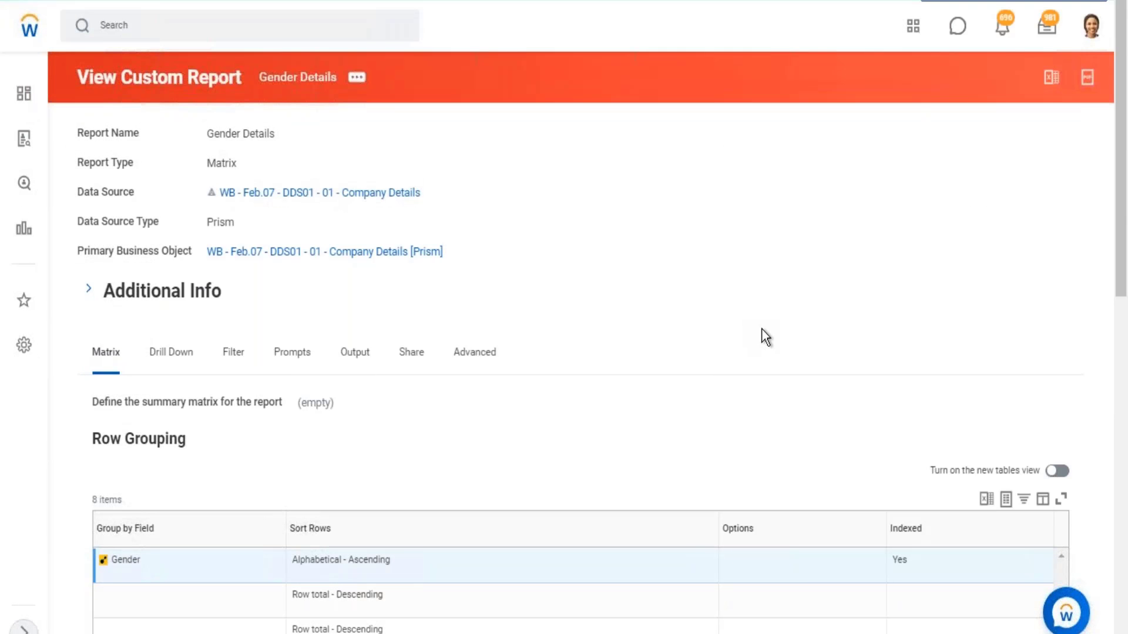